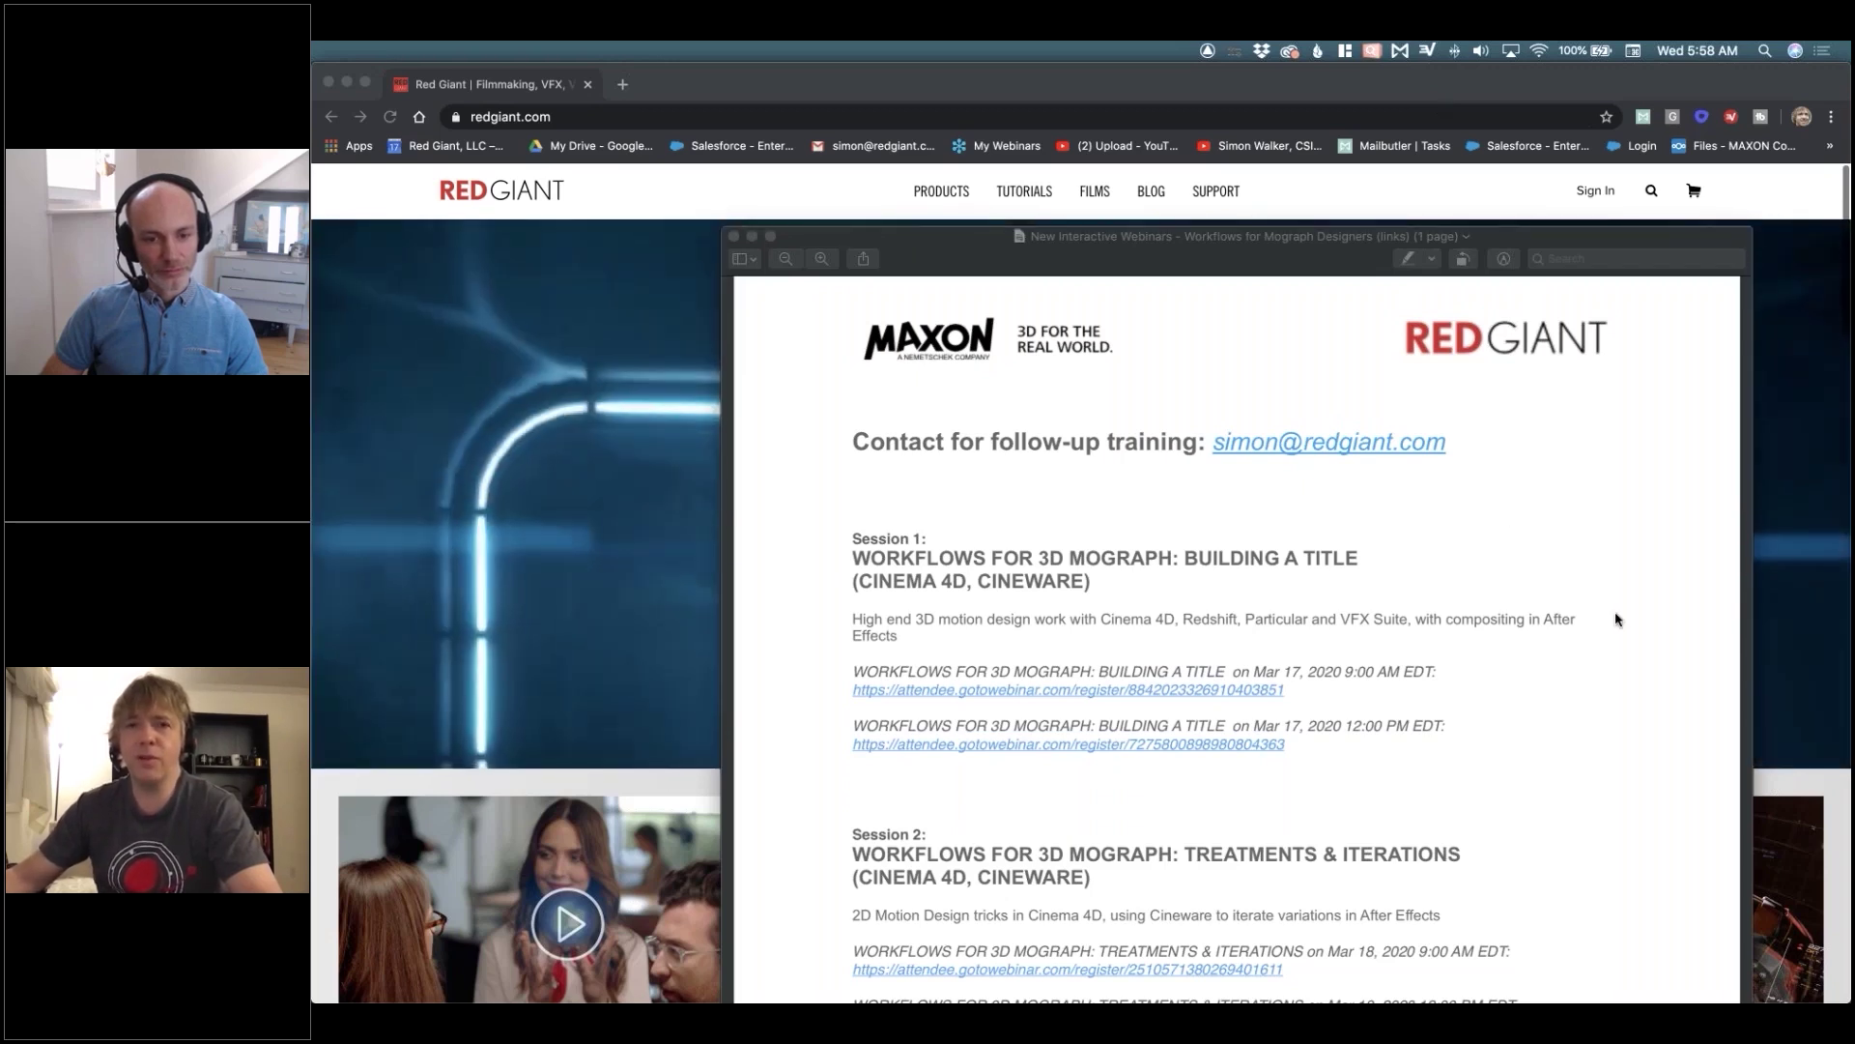
- Read through the webinar links document, covering the follow-up contact and the three Workflows for 3D Mograph sessions
{"action": "left_click", "coordinate": [1390, 259]}
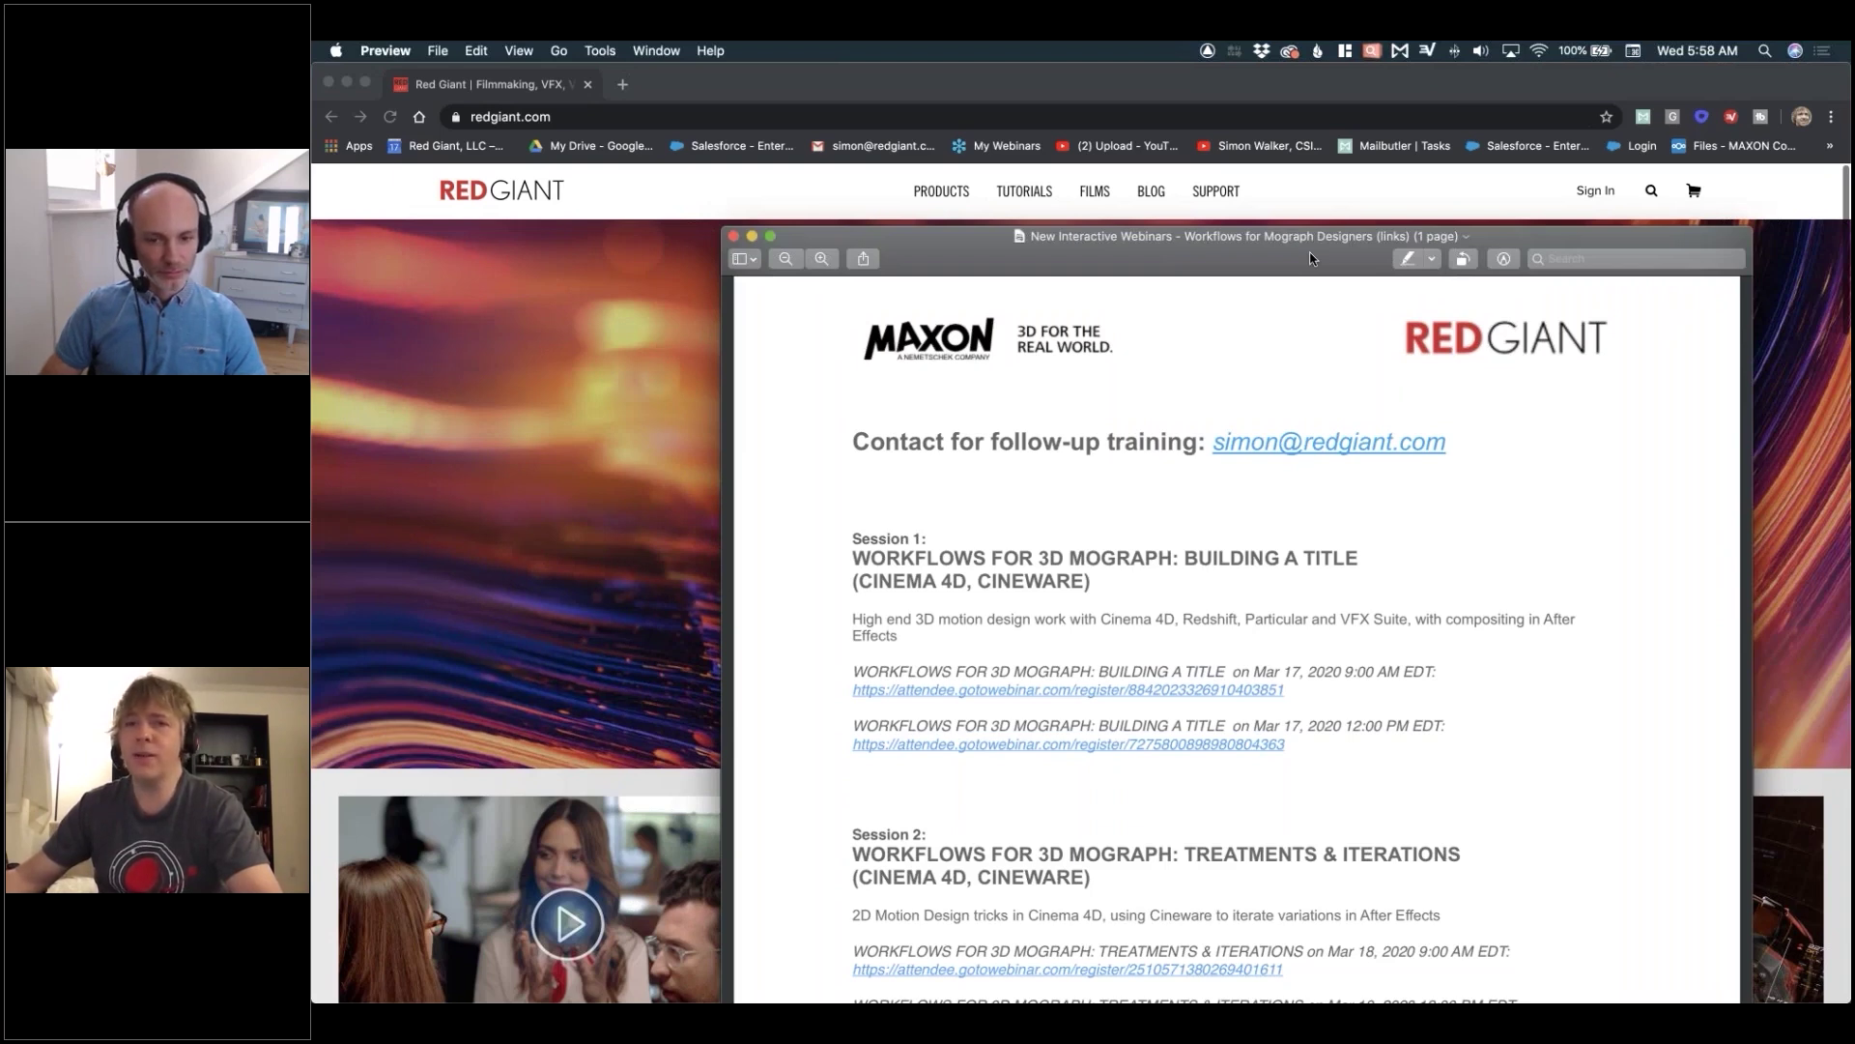
{"action": "left_click_drag", "start_coordinate": [1276, 258], "coordinate": [1287, 169]}
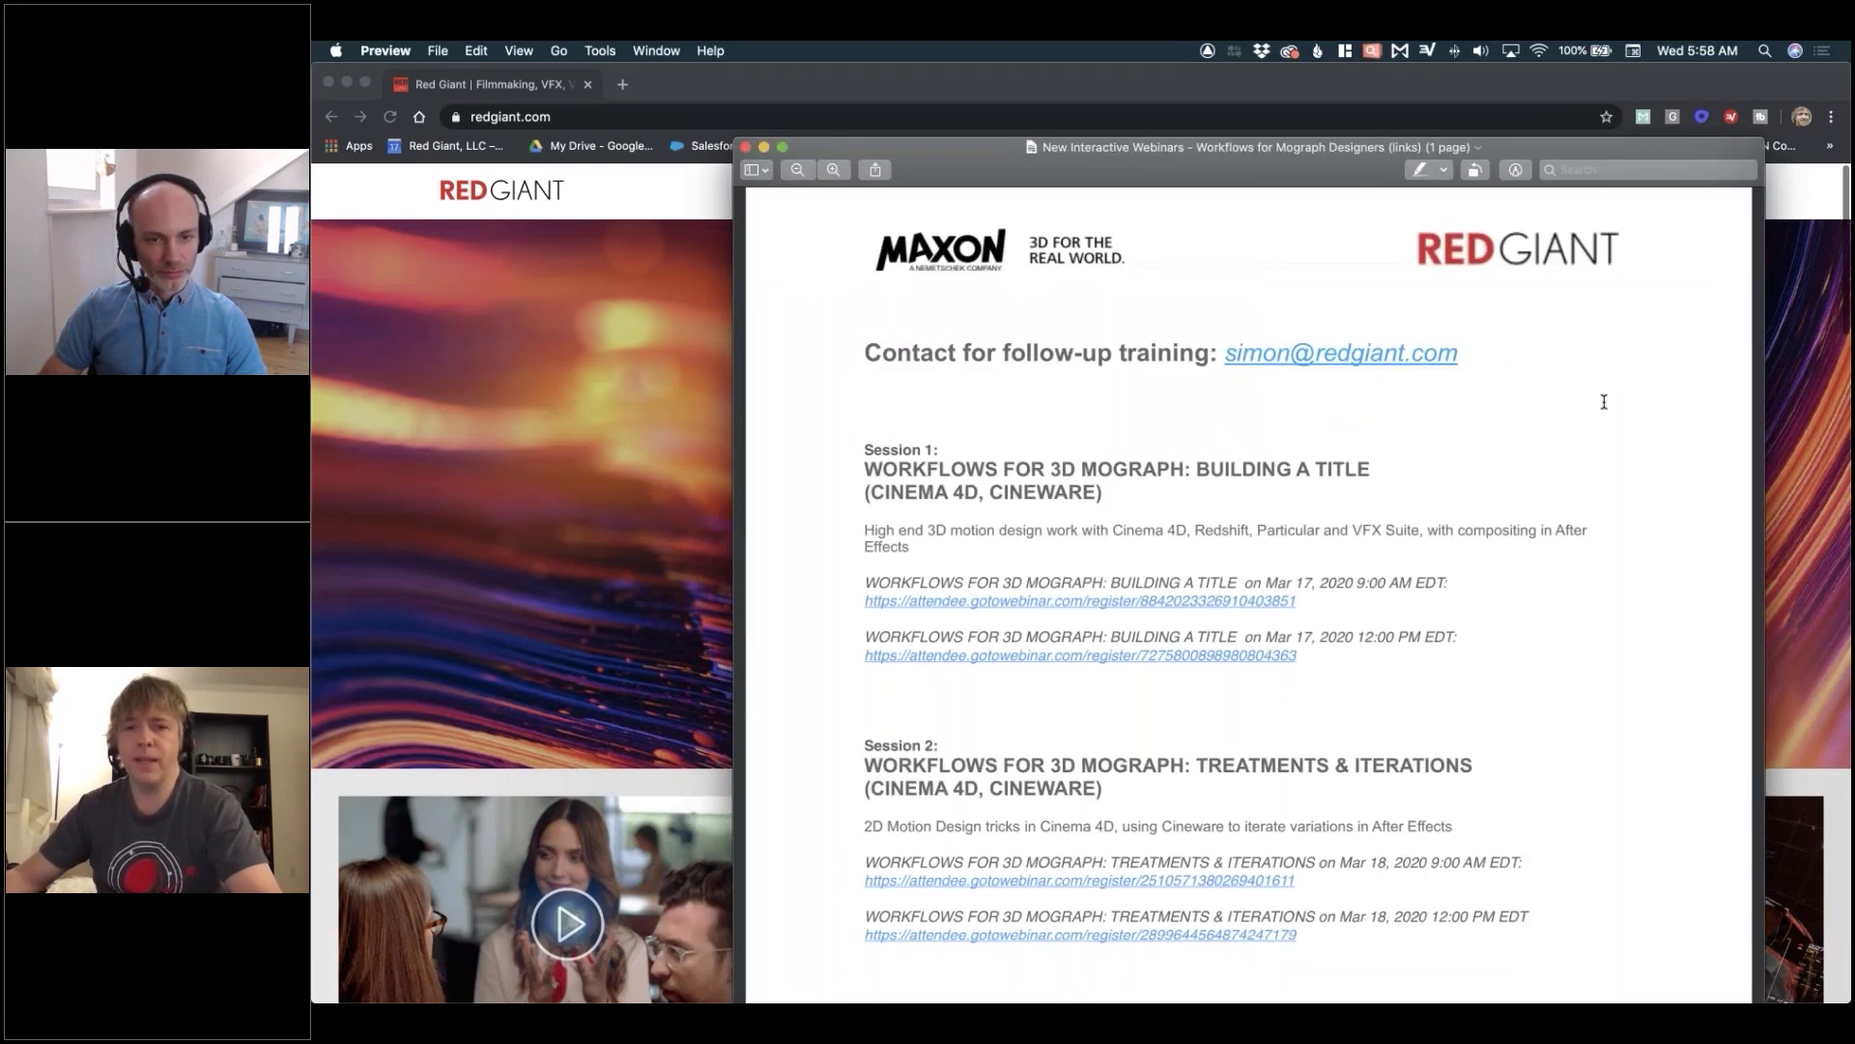
{"action": "scroll", "coordinate": [1604, 401], "scroll_direction": "down", "scroll_amount": 5}
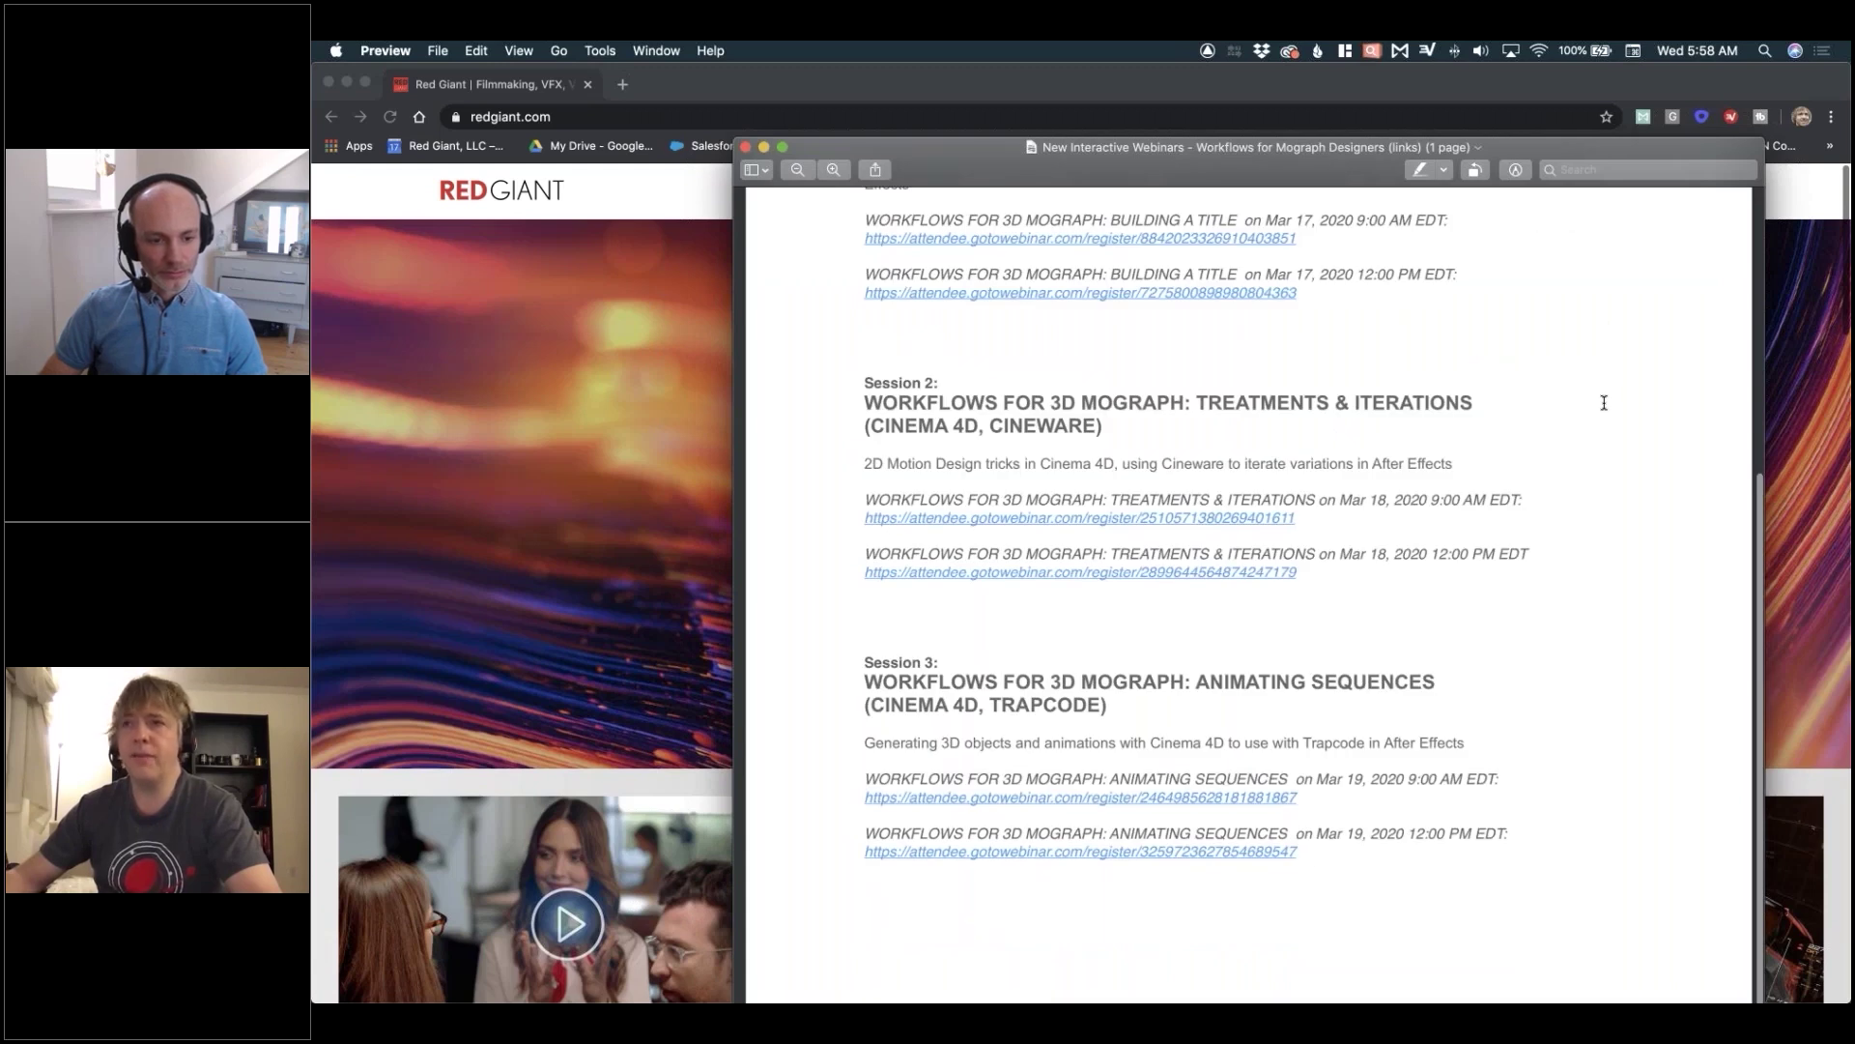
{"action": "scroll", "coordinate": [1604, 402], "scroll_direction": "up", "scroll_amount": 6}
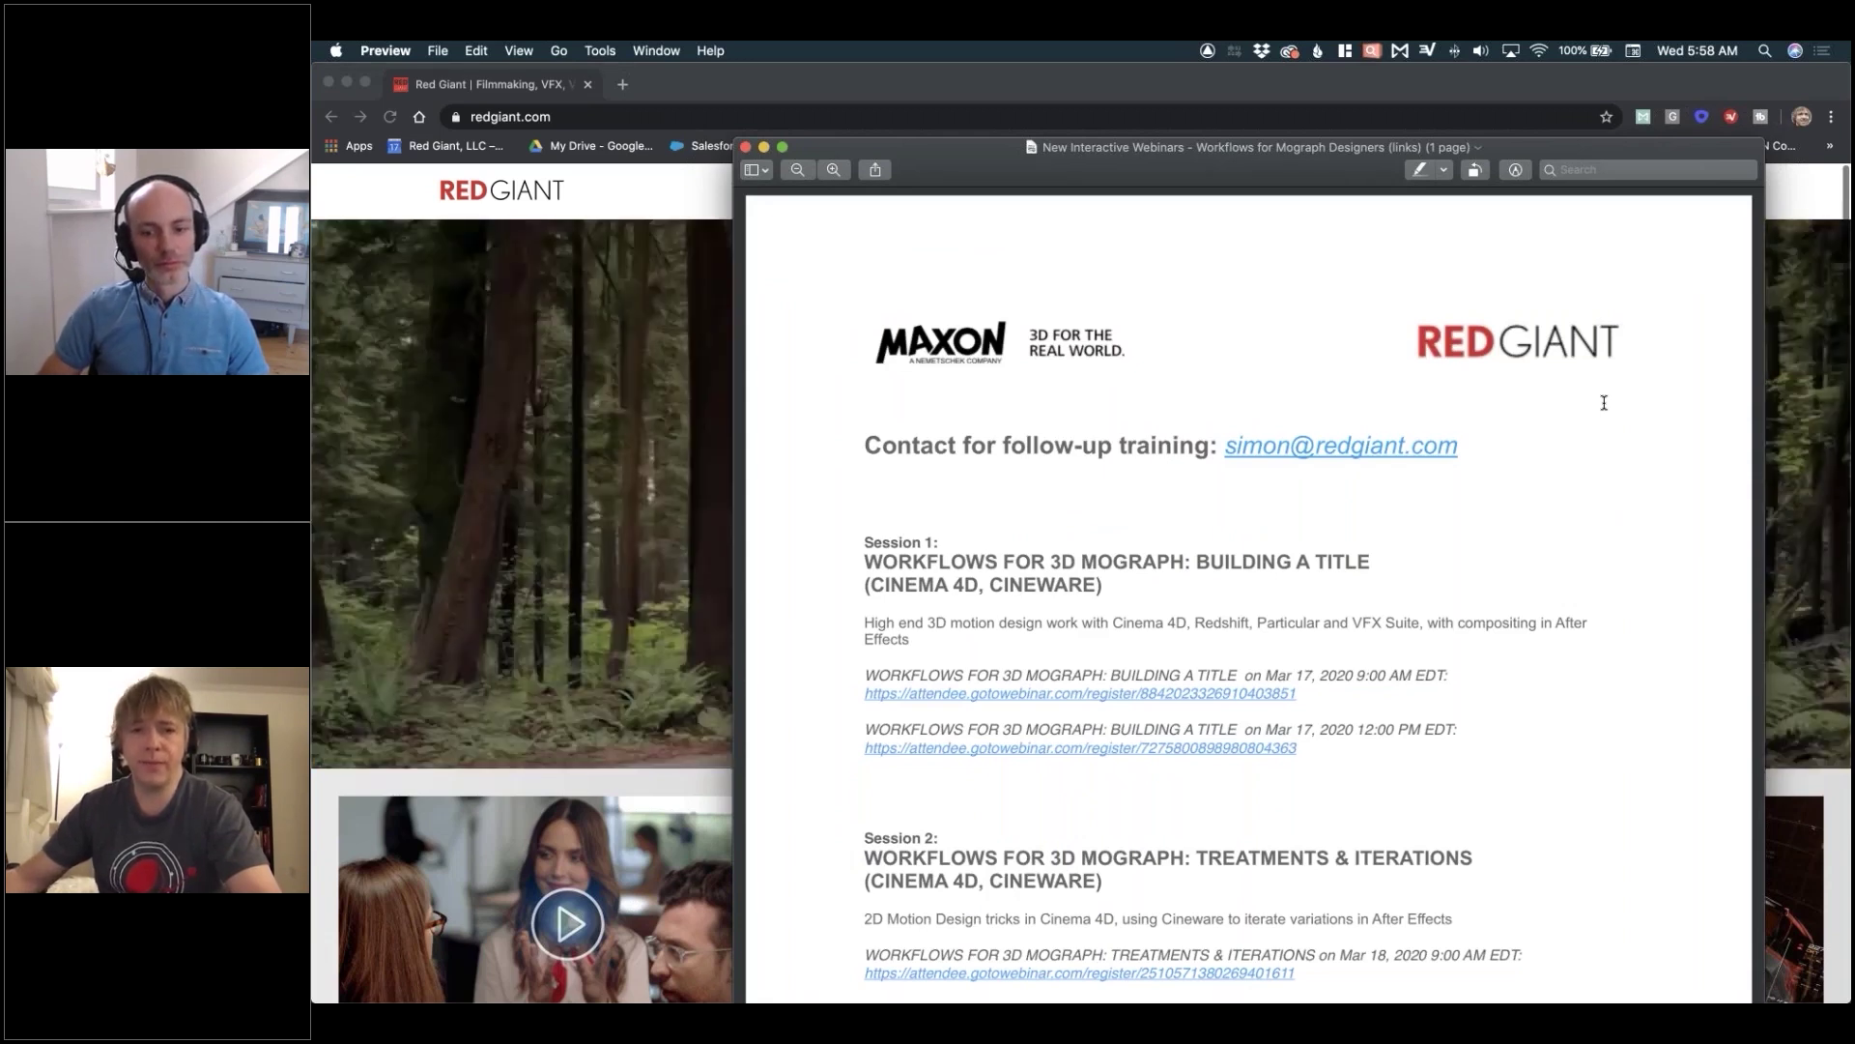
{"action": "scroll", "coordinate": [1604, 402], "scroll_direction": "down", "scroll_amount": 10}
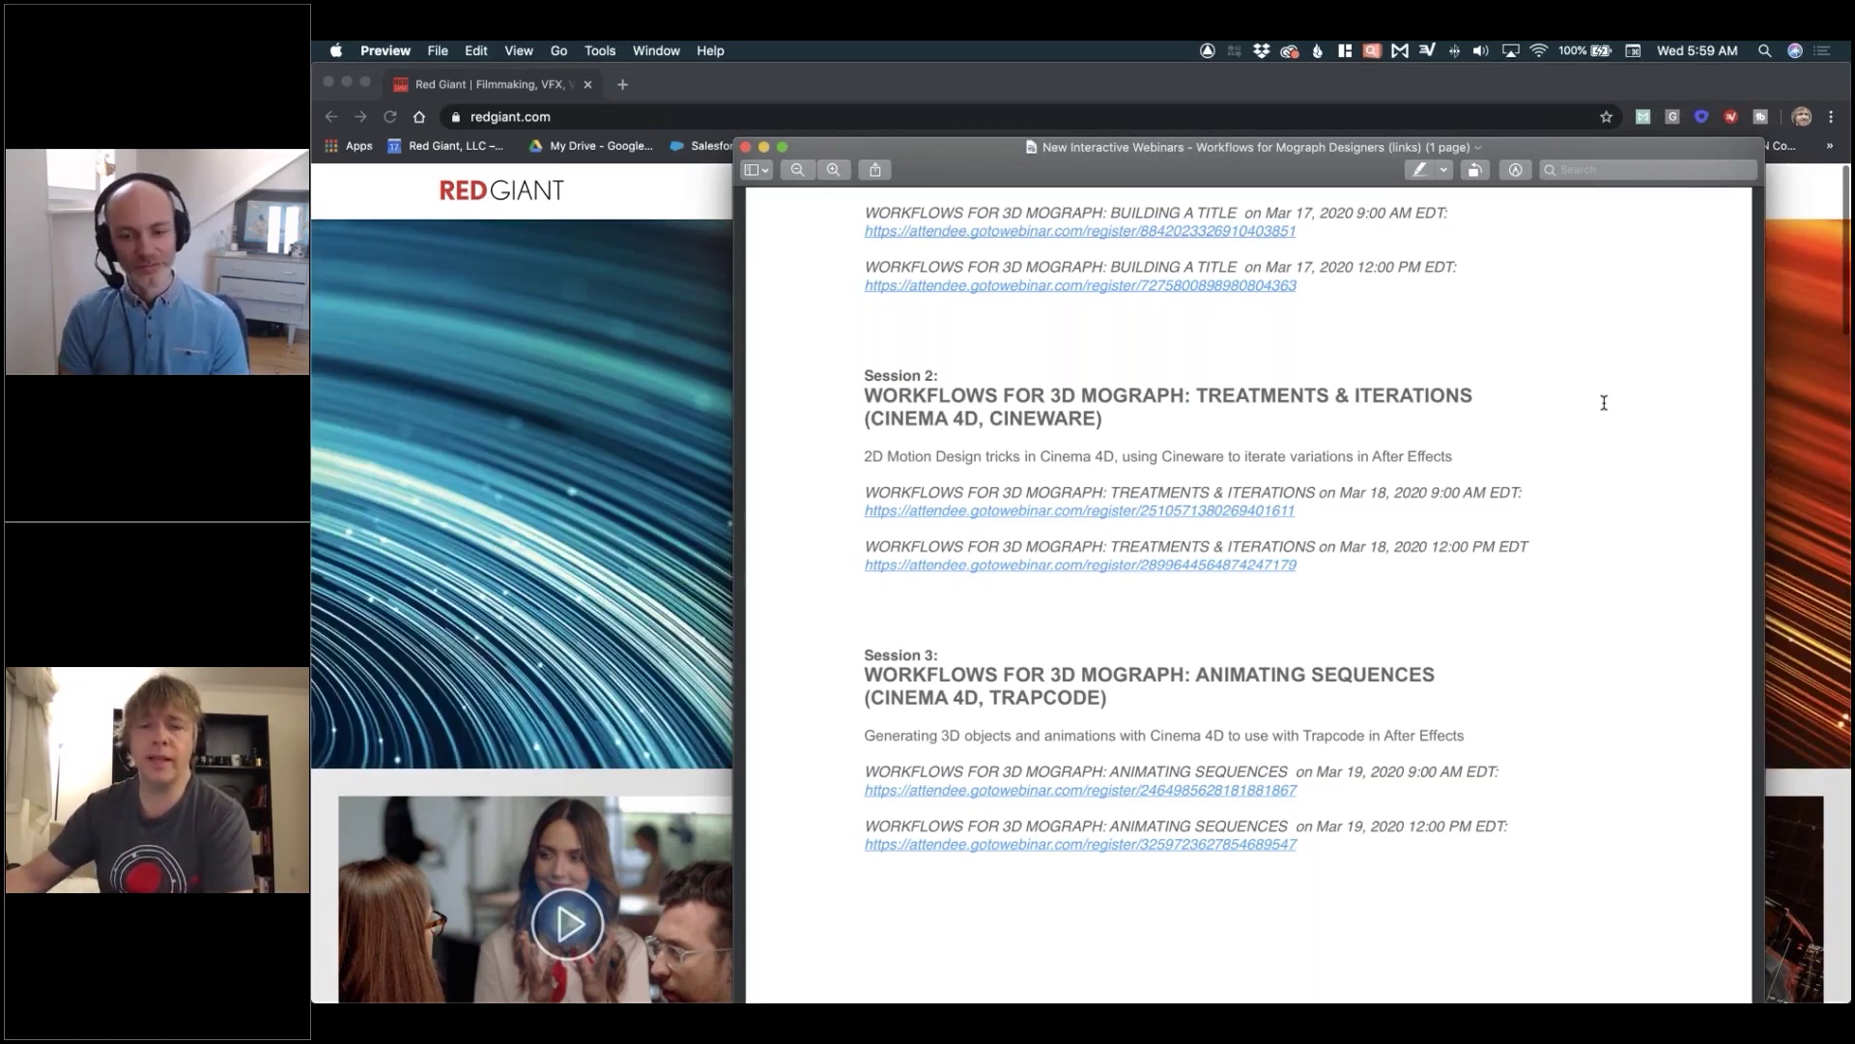
{"action": "scroll", "coordinate": [1156, 450], "scroll_direction": "up", "scroll_amount": 3}
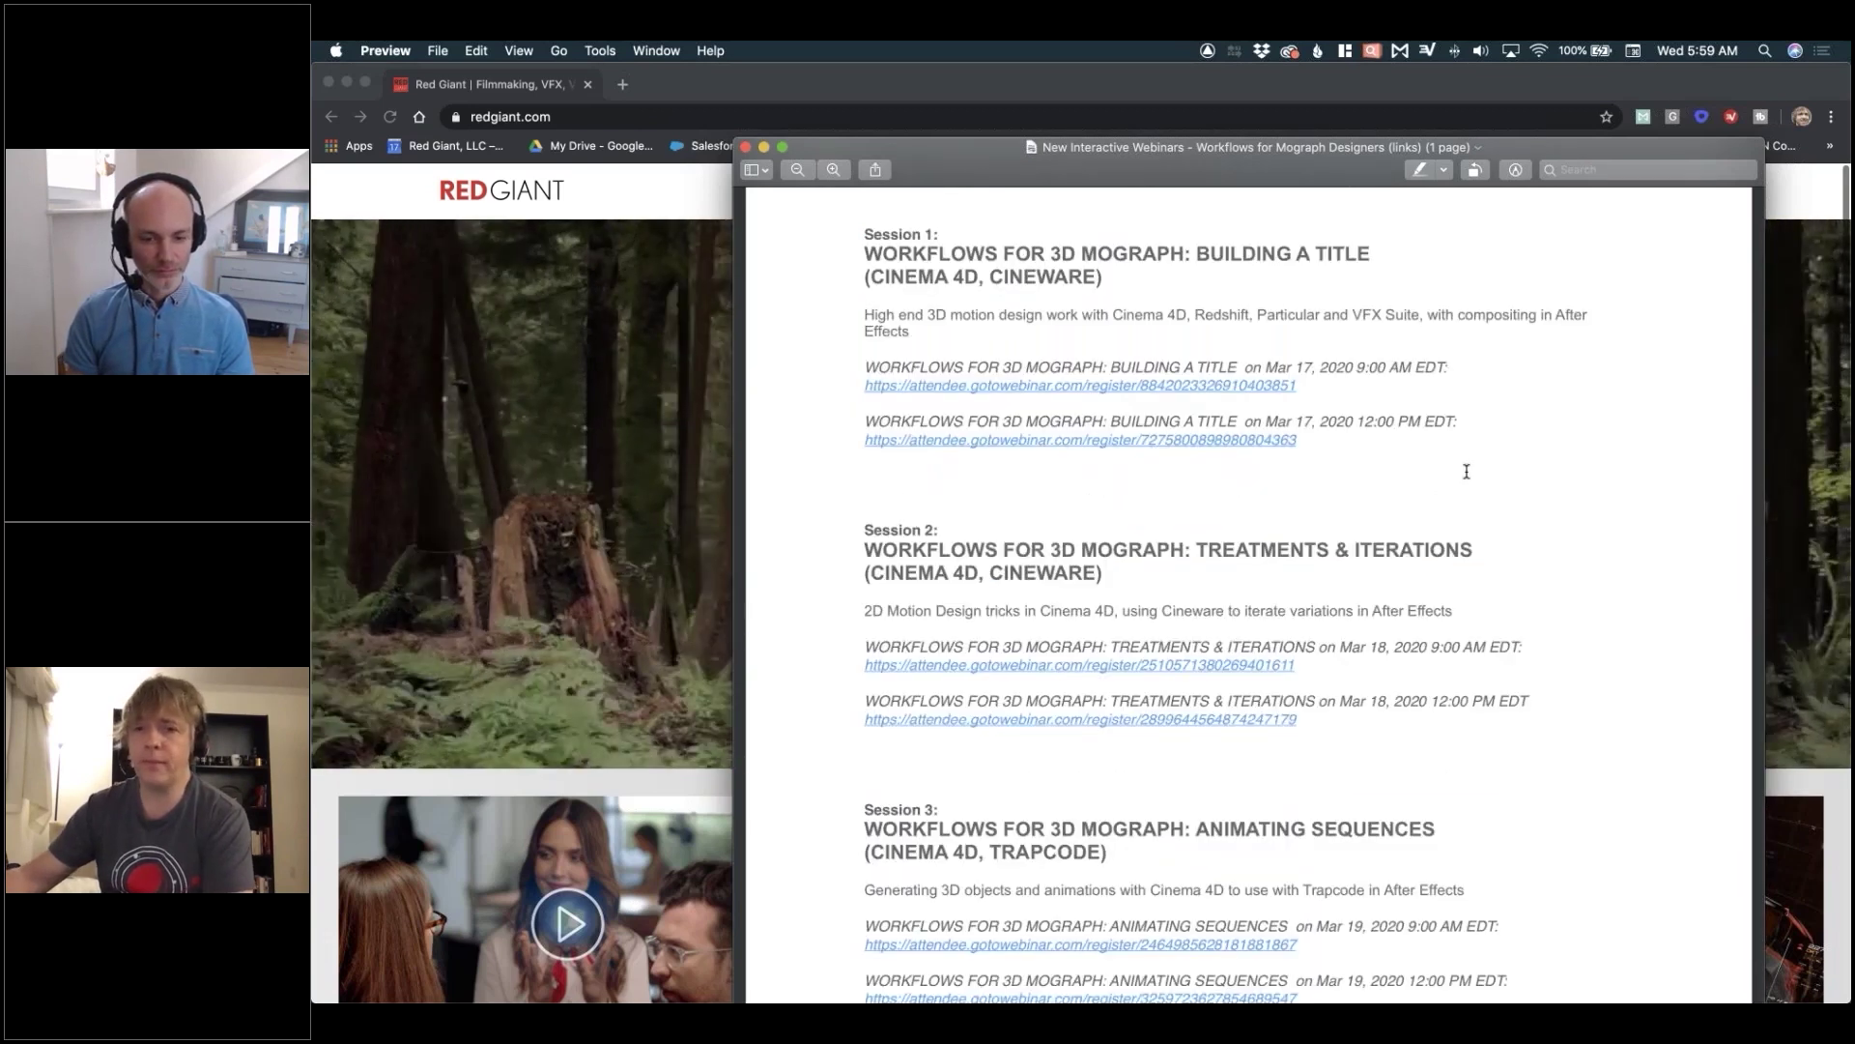
{"action": "scroll", "coordinate": [1626, 474], "scroll_direction": "up", "scroll_amount": 5}
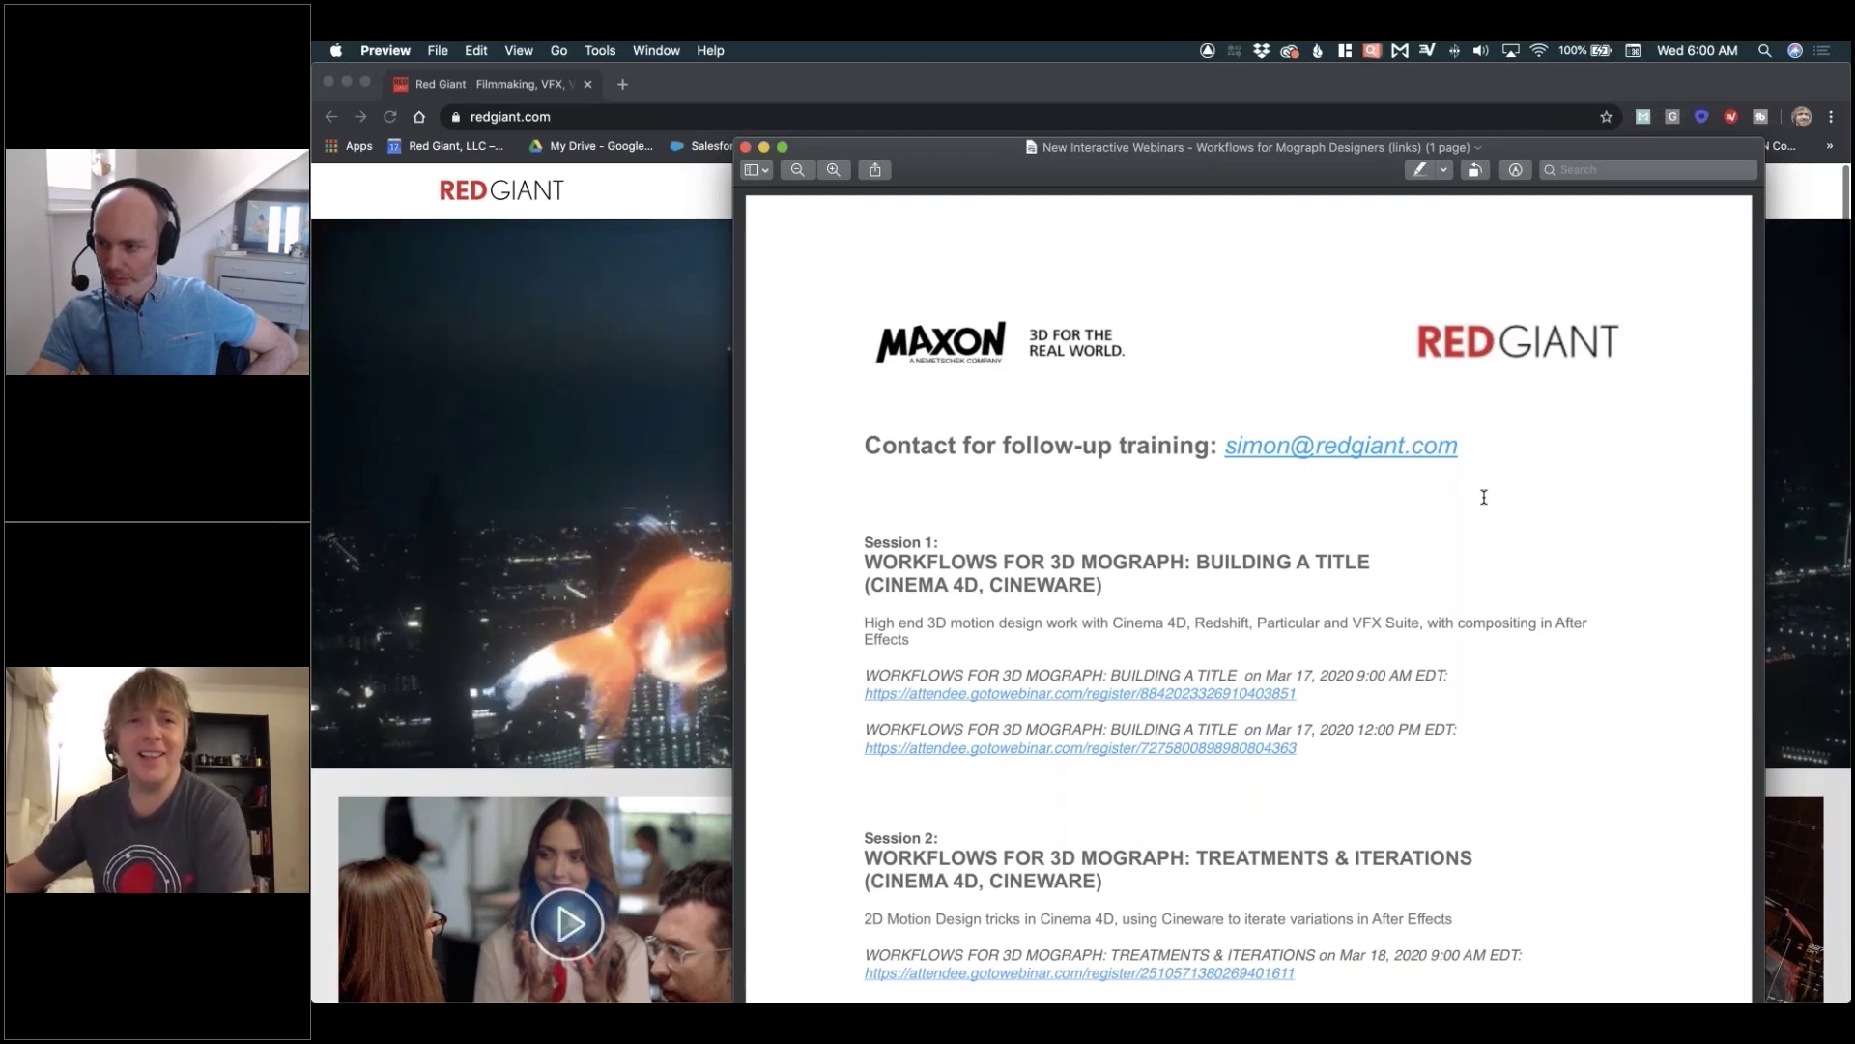
{"action": "left_click_drag", "start_coordinate": [935, 169], "coordinate": [931, 130]}
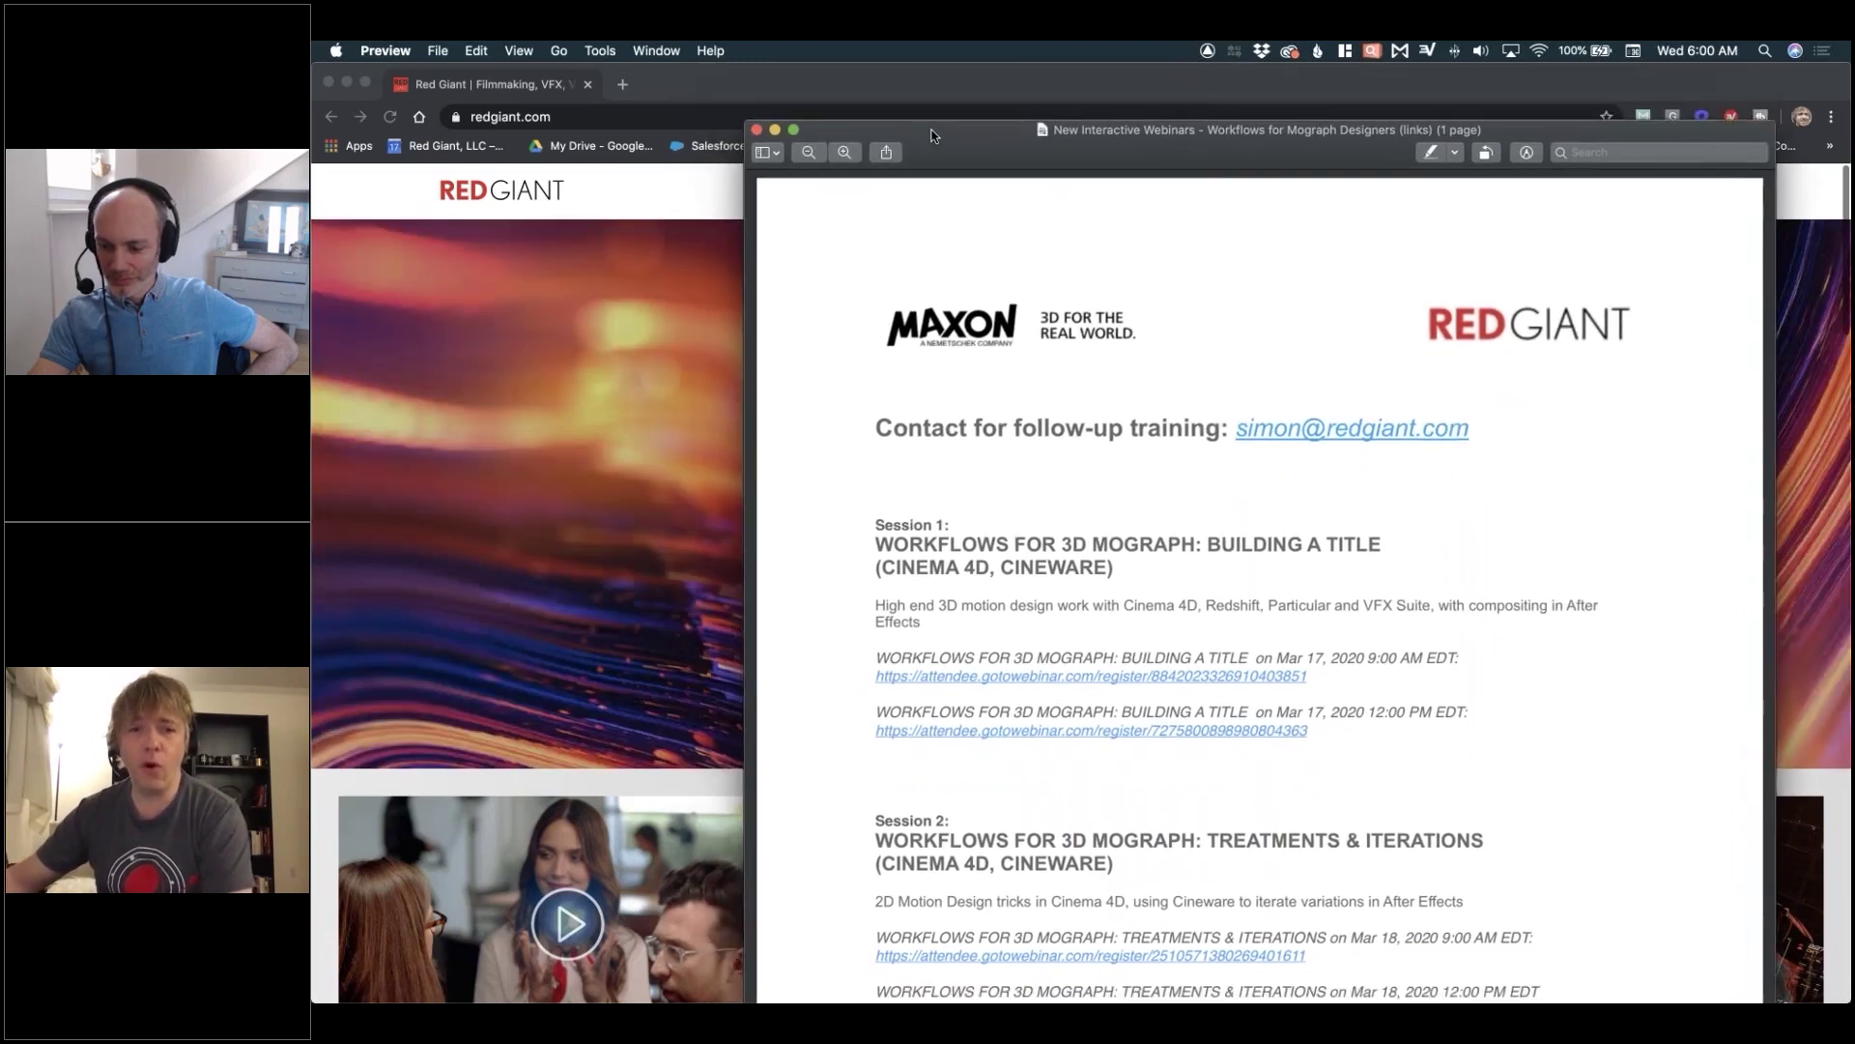
{"action": "scroll", "coordinate": [1063, 480], "scroll_direction": "down", "scroll_amount": 3}
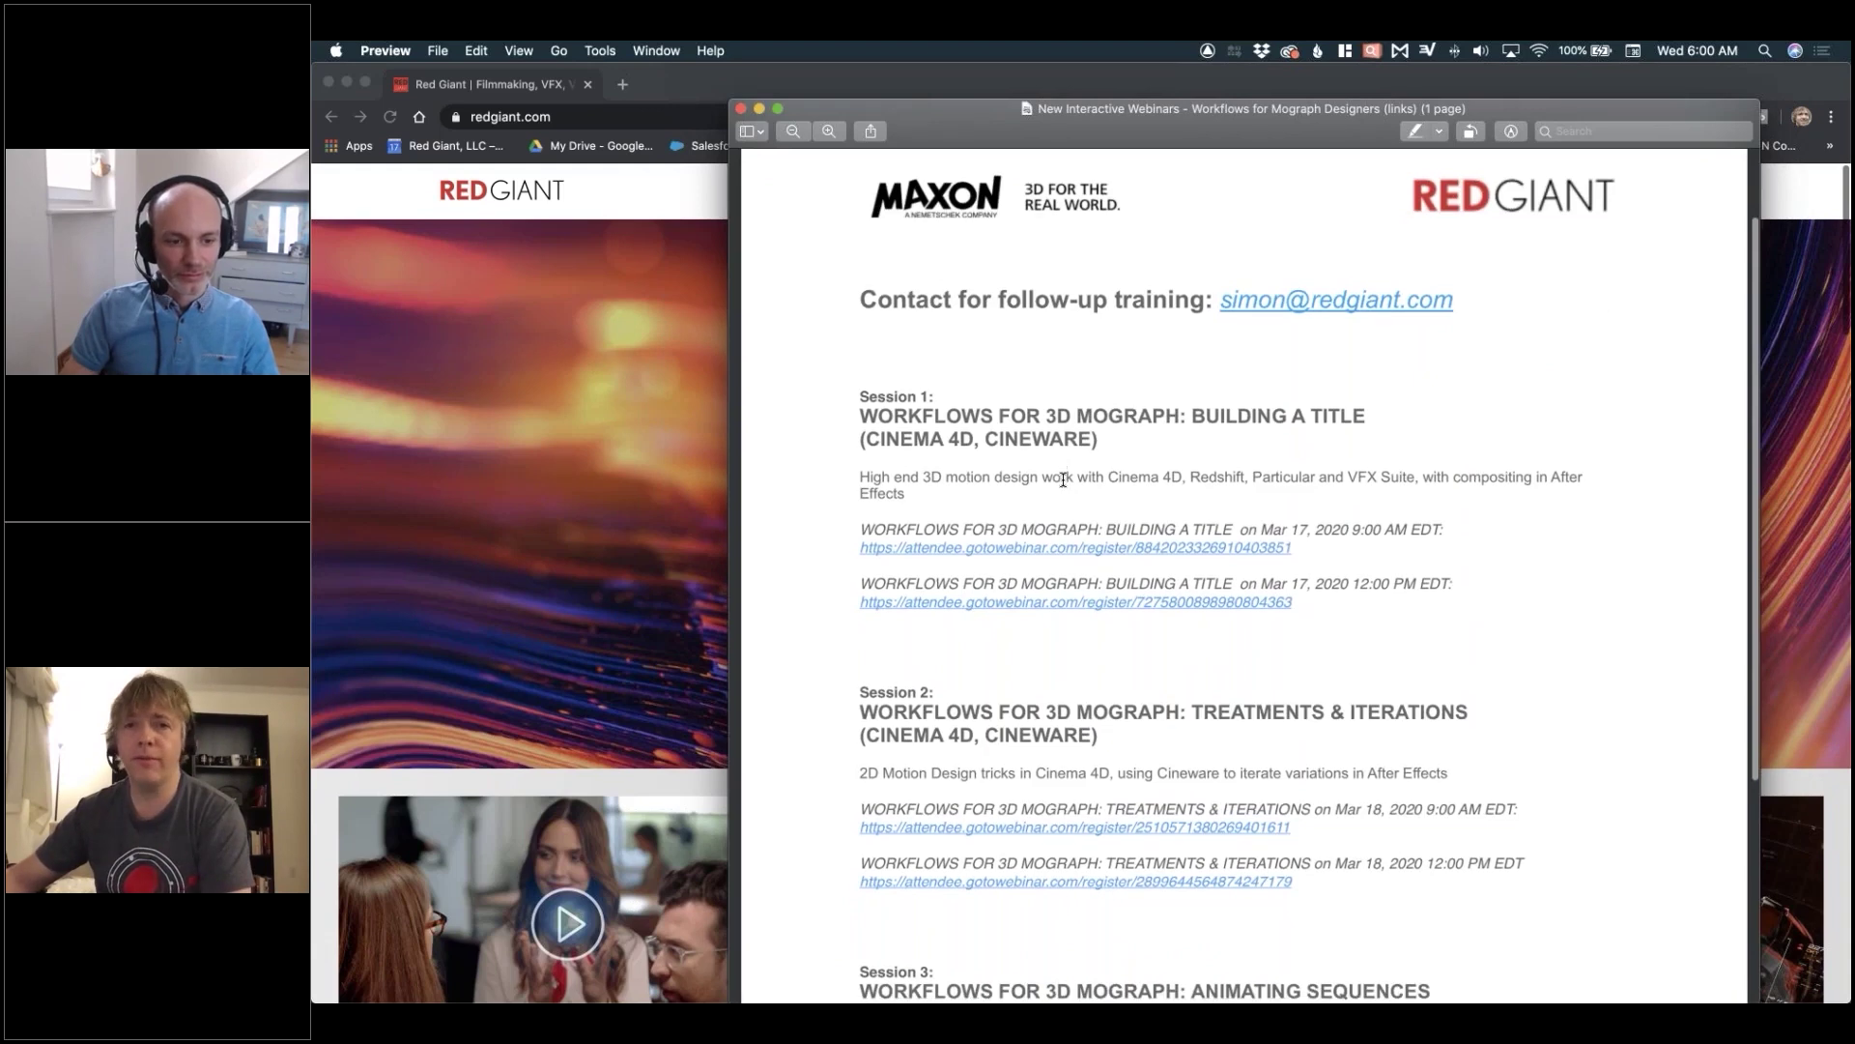
{"action": "scroll", "coordinate": [1064, 480], "scroll_direction": "up", "scroll_amount": 3}
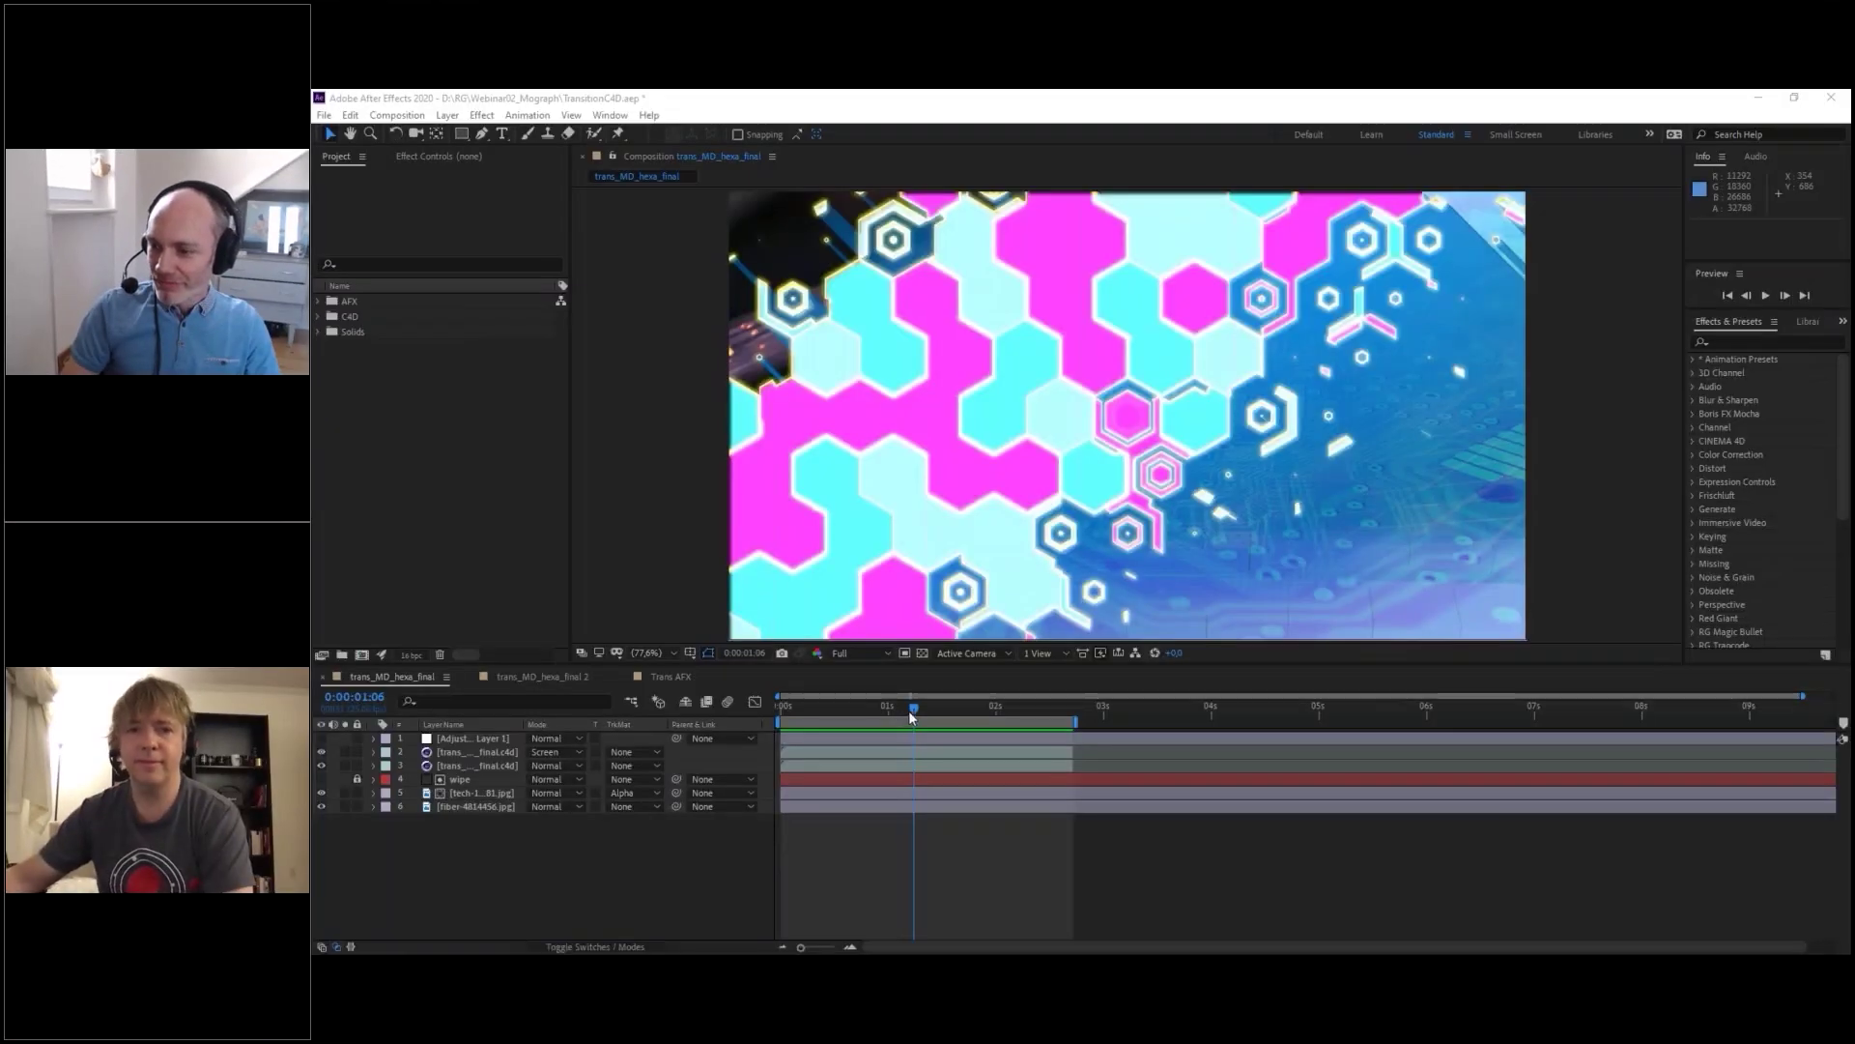
- Scrub through the hexagon transition in the trans_MD_hexa_final composition to view its middle frames
{"action": "left_click", "coordinate": [884, 710]}
{"action": "left_click_drag", "start_coordinate": [811, 720], "coordinate": [913, 710]}
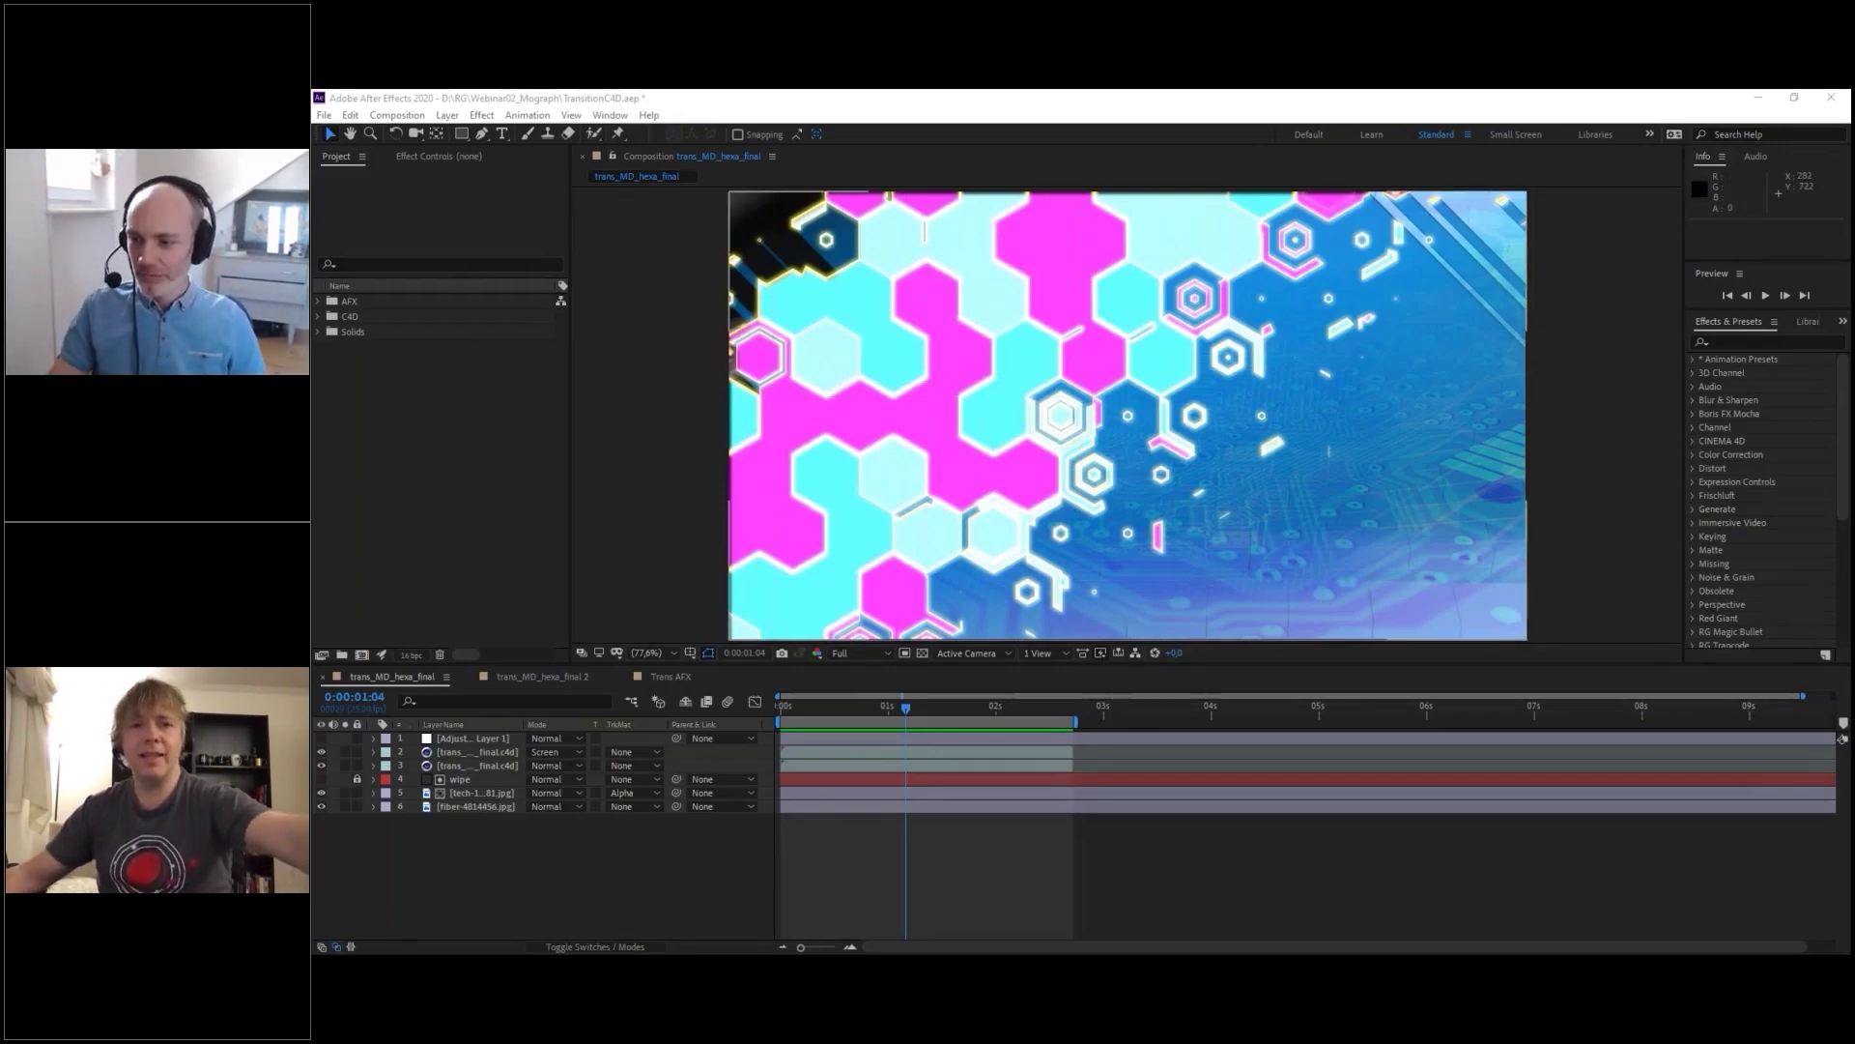
{"action": "mouse_move", "coordinate": [919, 707]}
{"action": "left_mouse_down"}
{"action": "mouse_move", "coordinate": [953, 706]}
{"action": "mouse_move", "coordinate": [903, 707]}
{"action": "mouse_move", "coordinate": [926, 711]}
{"action": "left_mouse_up"}
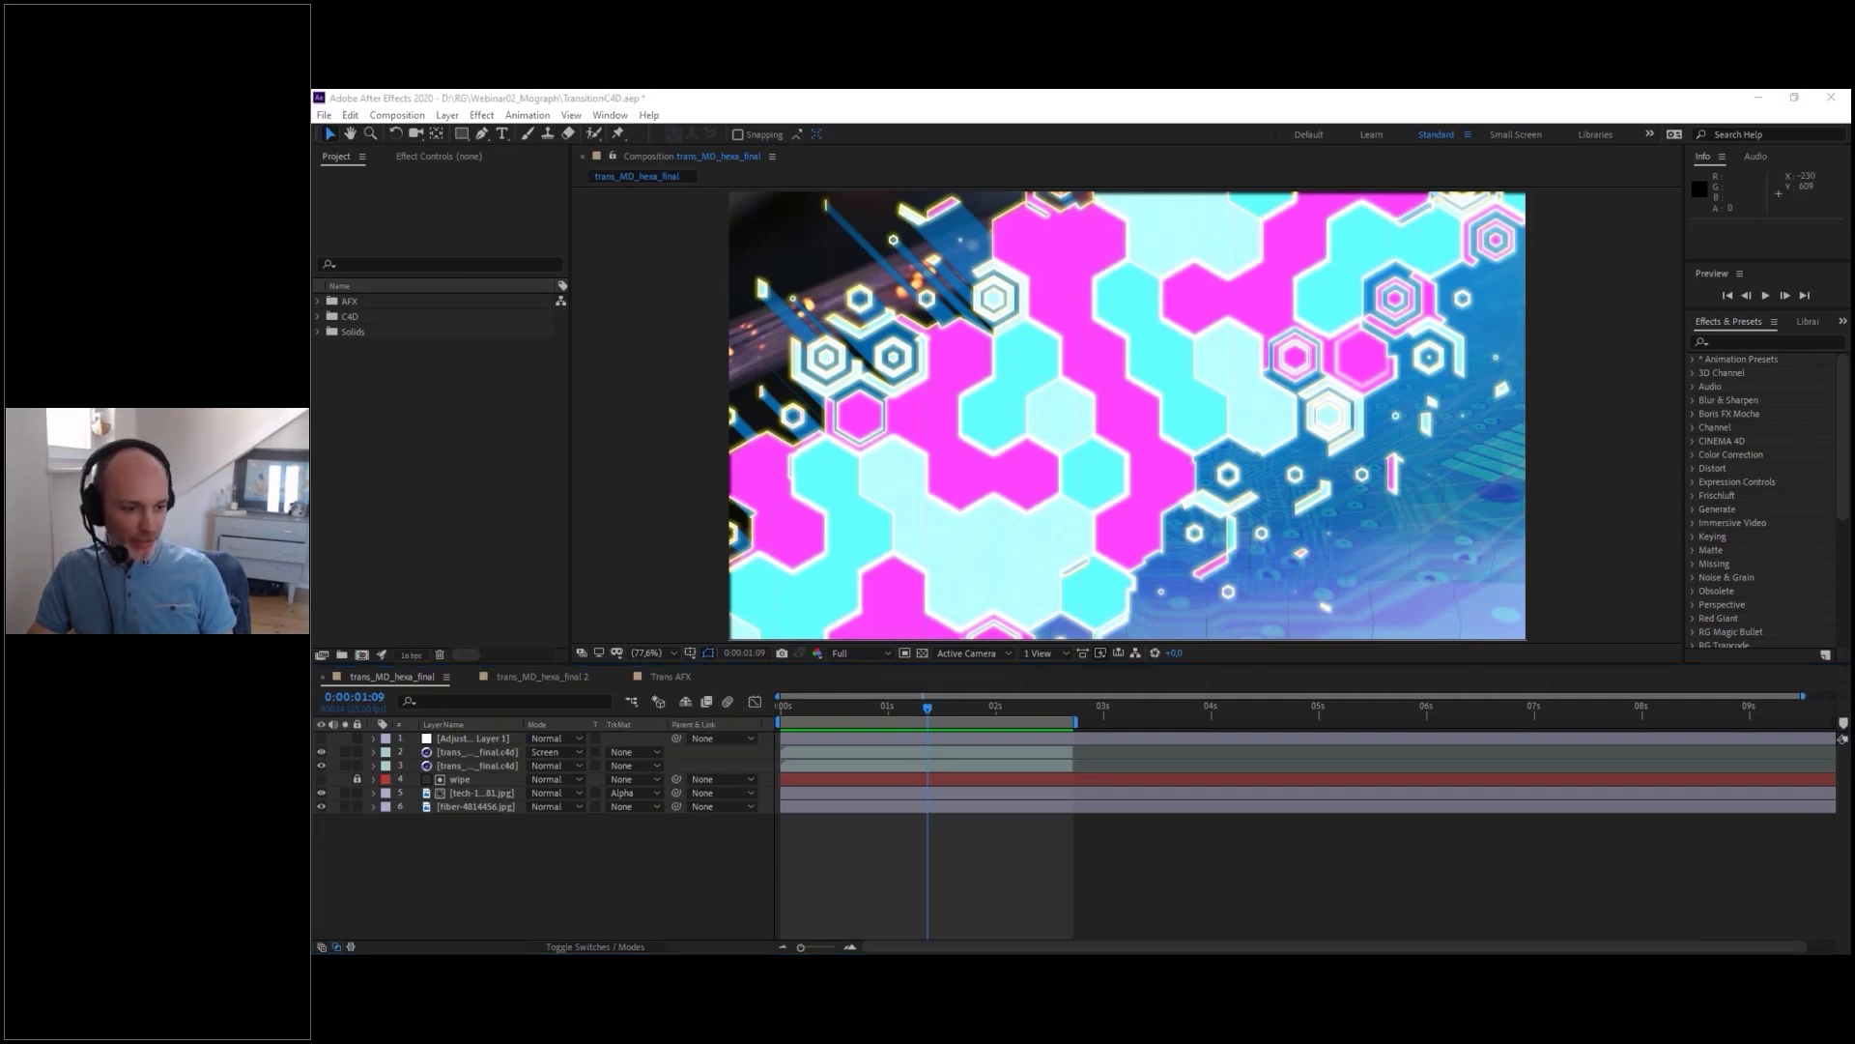
- Switch to the web browser and look through the tutorials listed in Motion Café's Tutos section
{"action": "key", "text": "alt+Tab"}
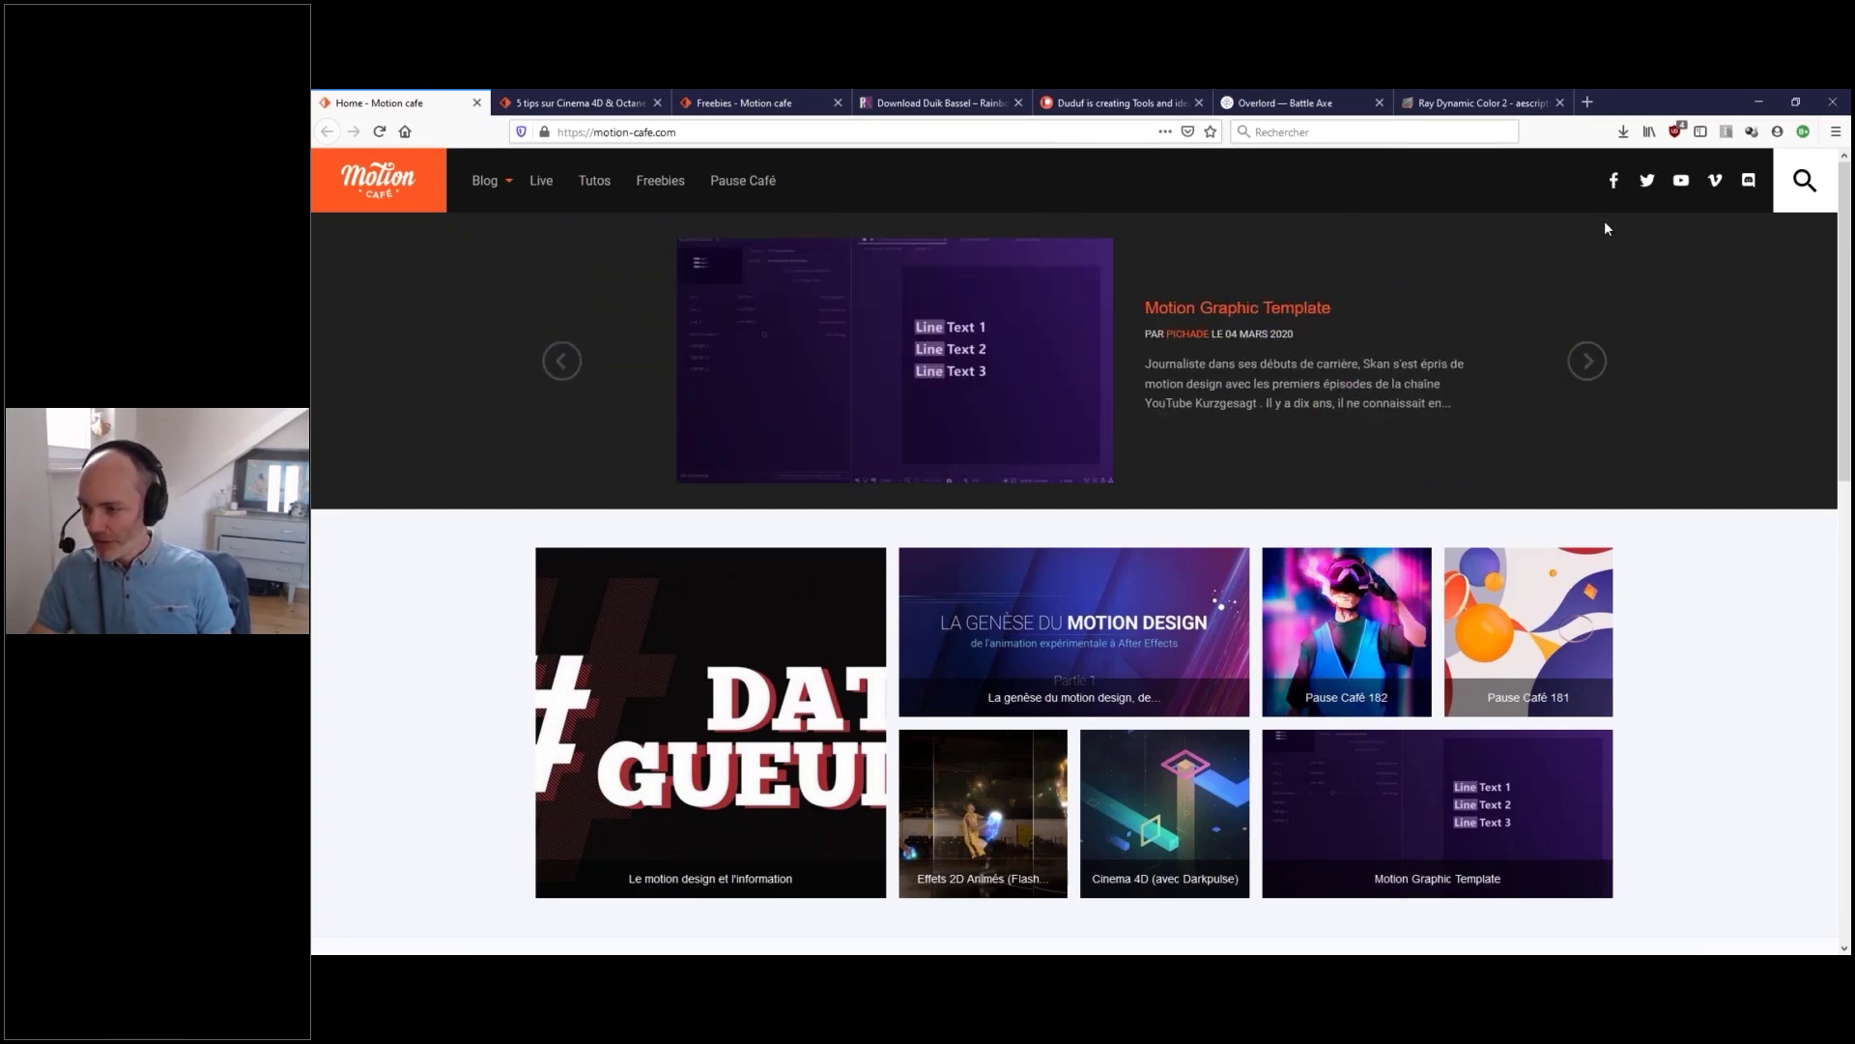
{"action": "left_click", "coordinate": [594, 190]}
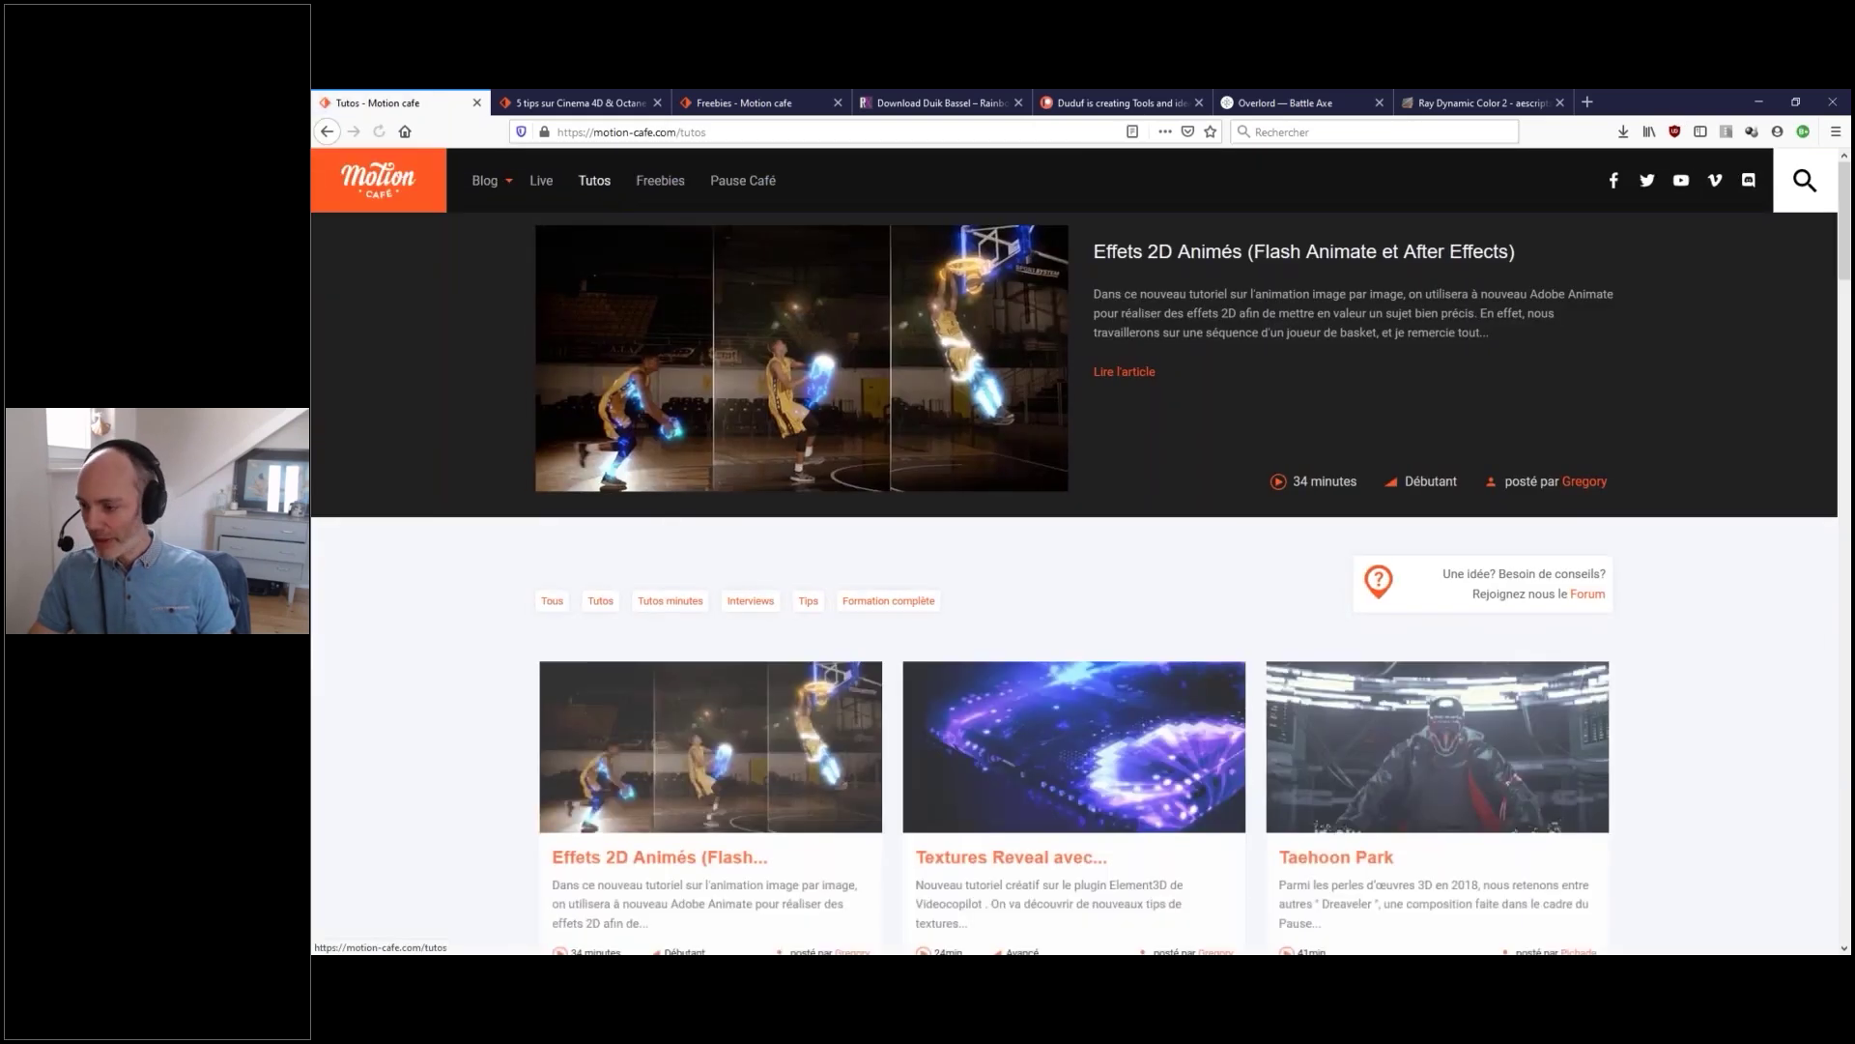
{"action": "scroll", "coordinate": [1536, 426], "scroll_direction": "down", "scroll_amount": 3}
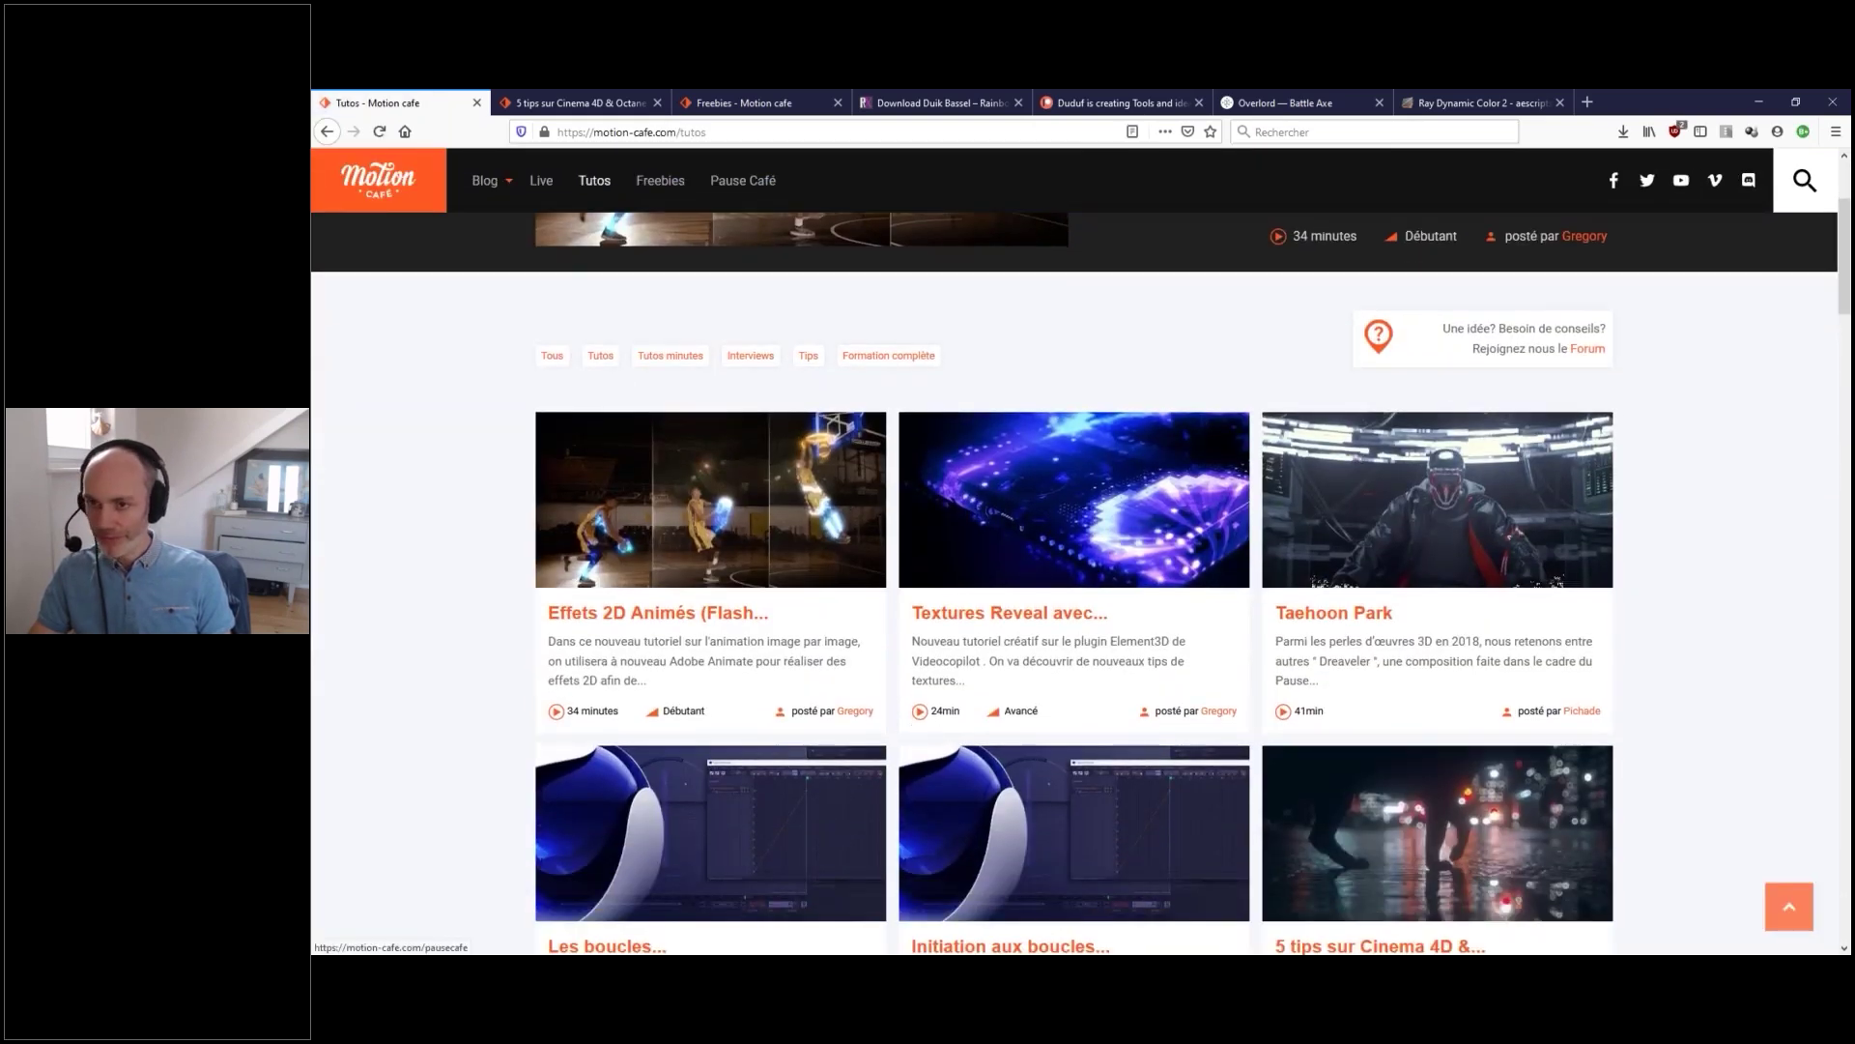
- Look over the quick-tip videos in the Cinema 4D and Octane article and the resources on Motion Café's Freebies page
{"action": "left_click", "coordinate": [580, 104]}
{"action": "scroll", "coordinate": [1360, 527], "scroll_direction": "down", "scroll_amount": 6}
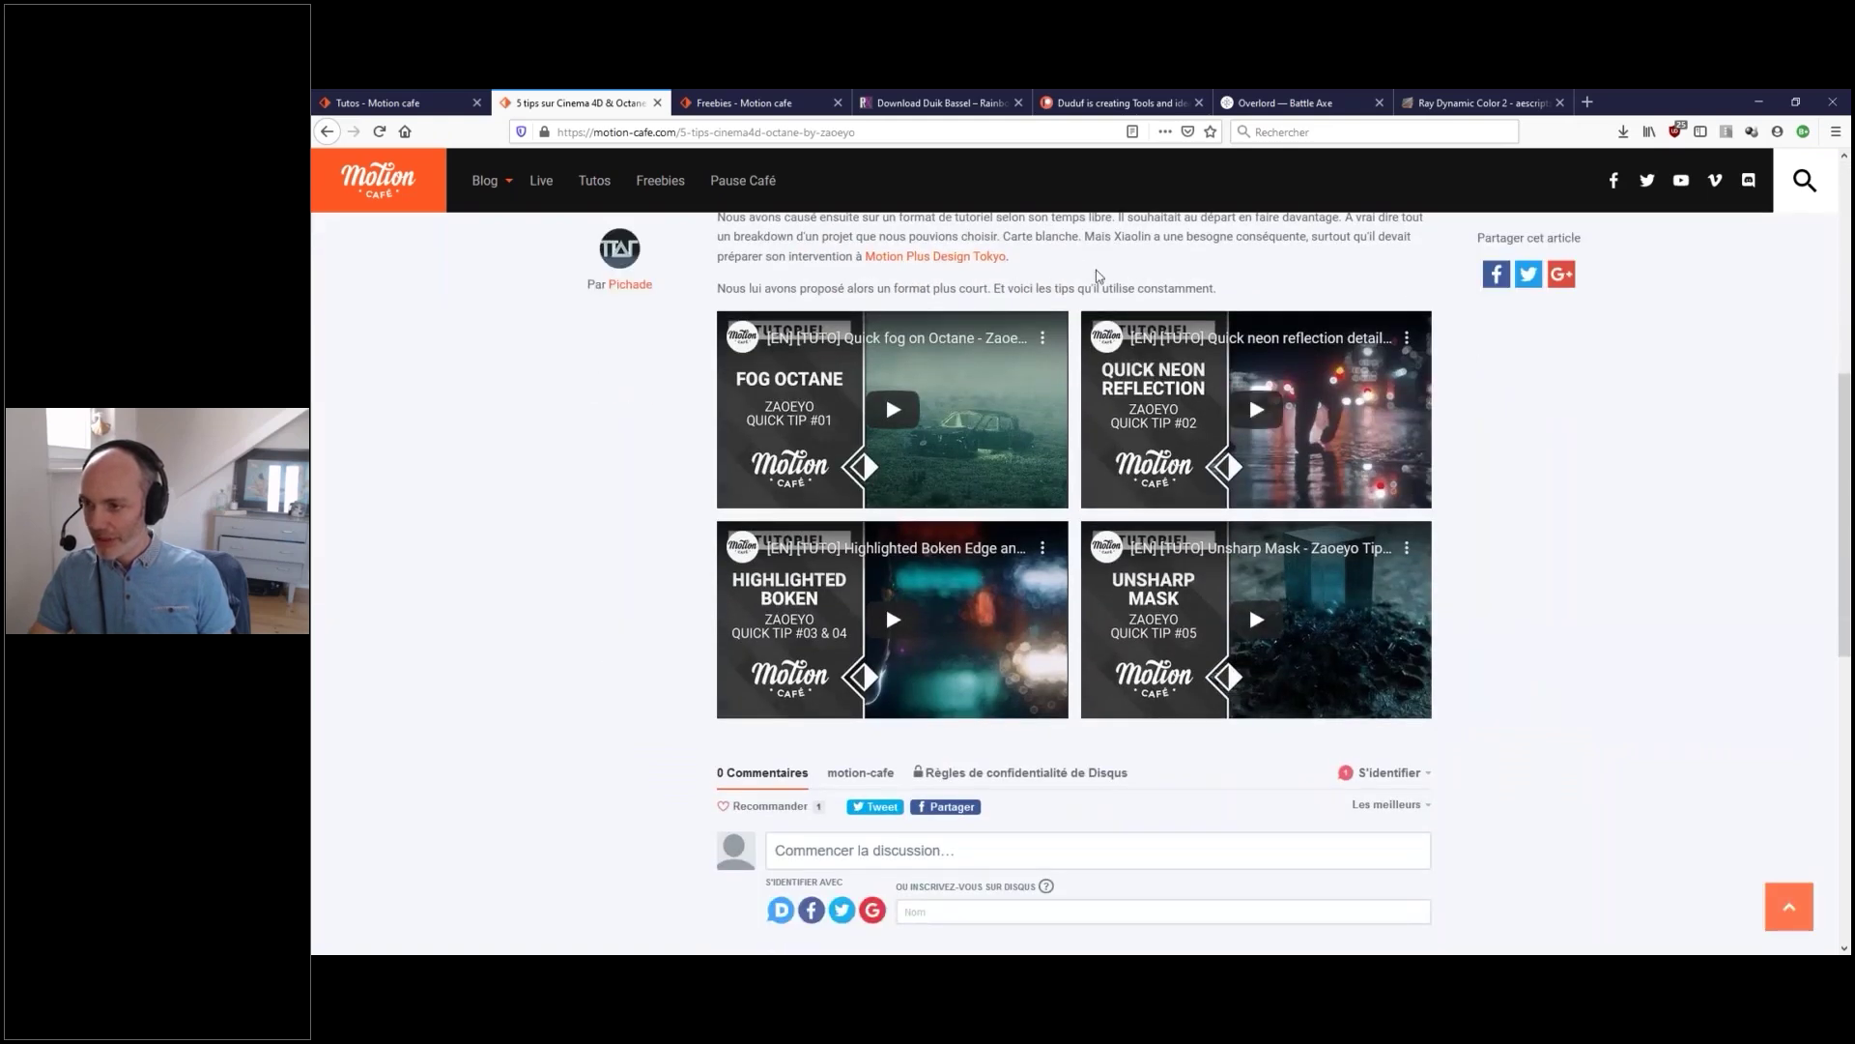
{"action": "scroll", "coordinate": [1119, 290], "scroll_direction": "up", "scroll_amount": 1}
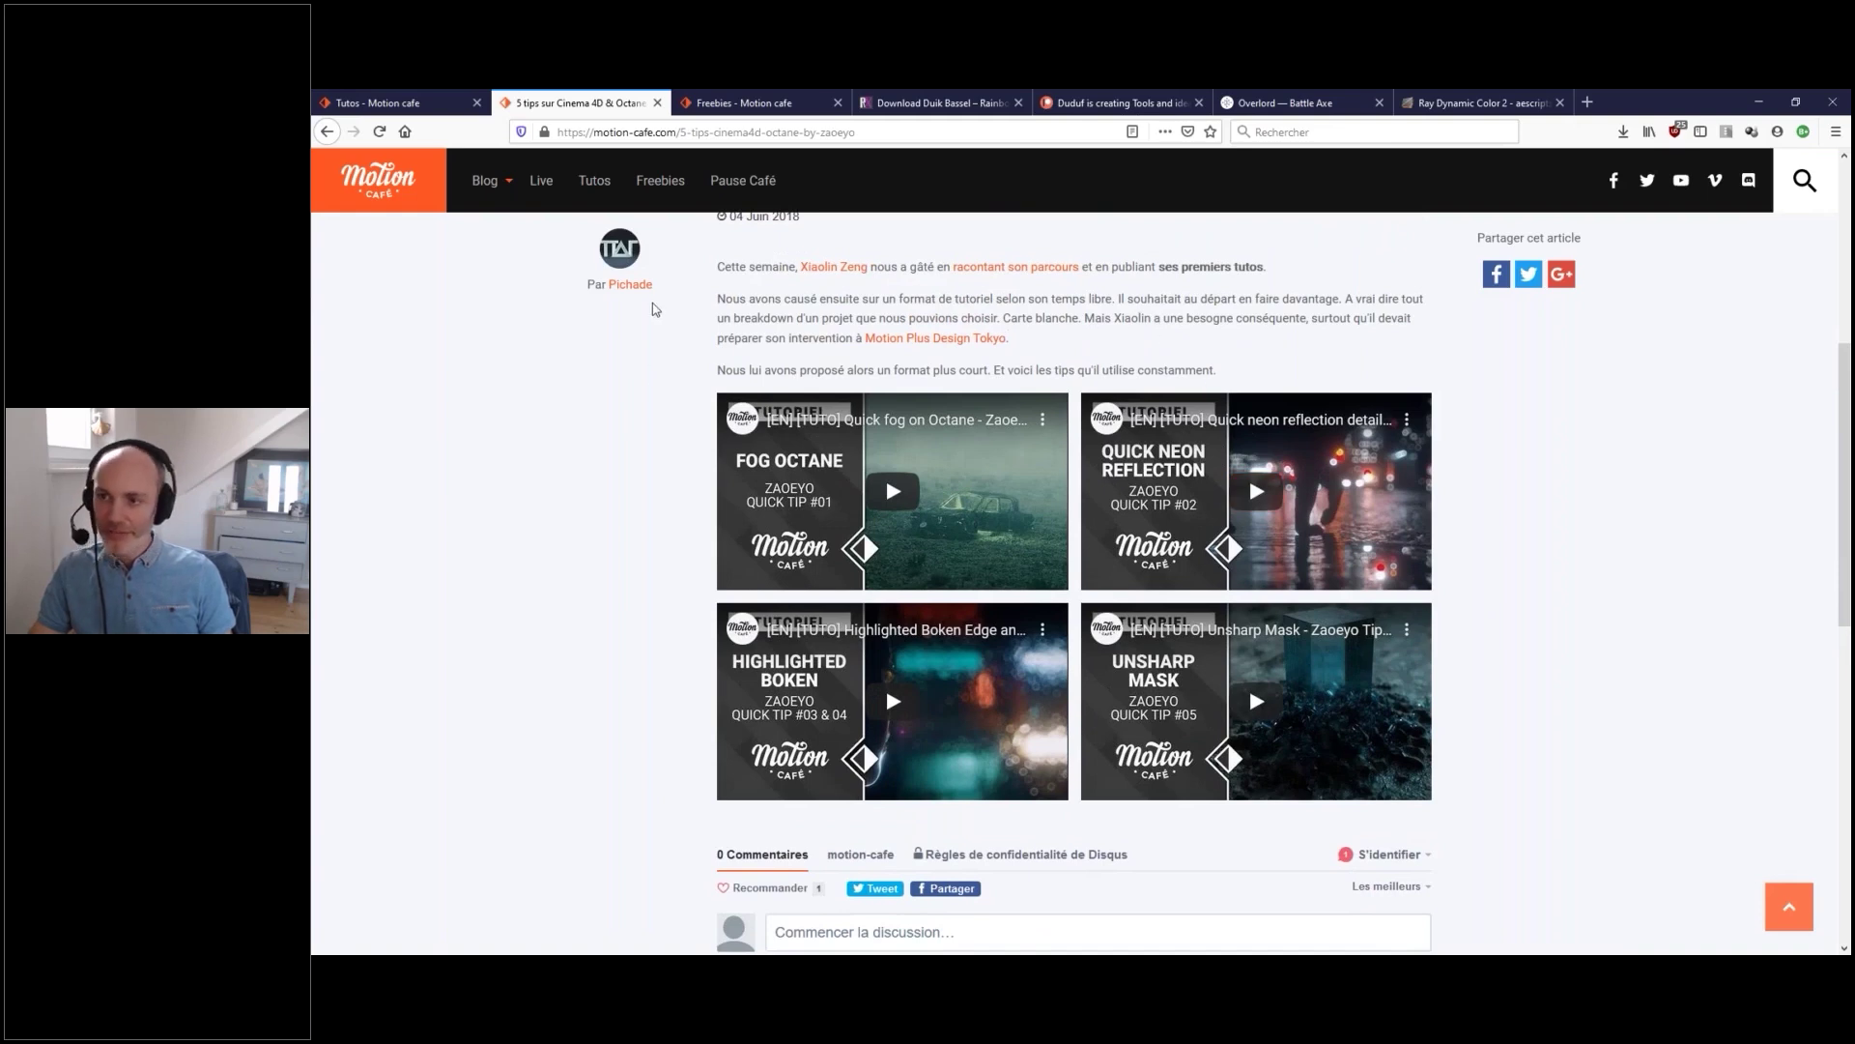
{"action": "left_click", "coordinate": [721, 108]}
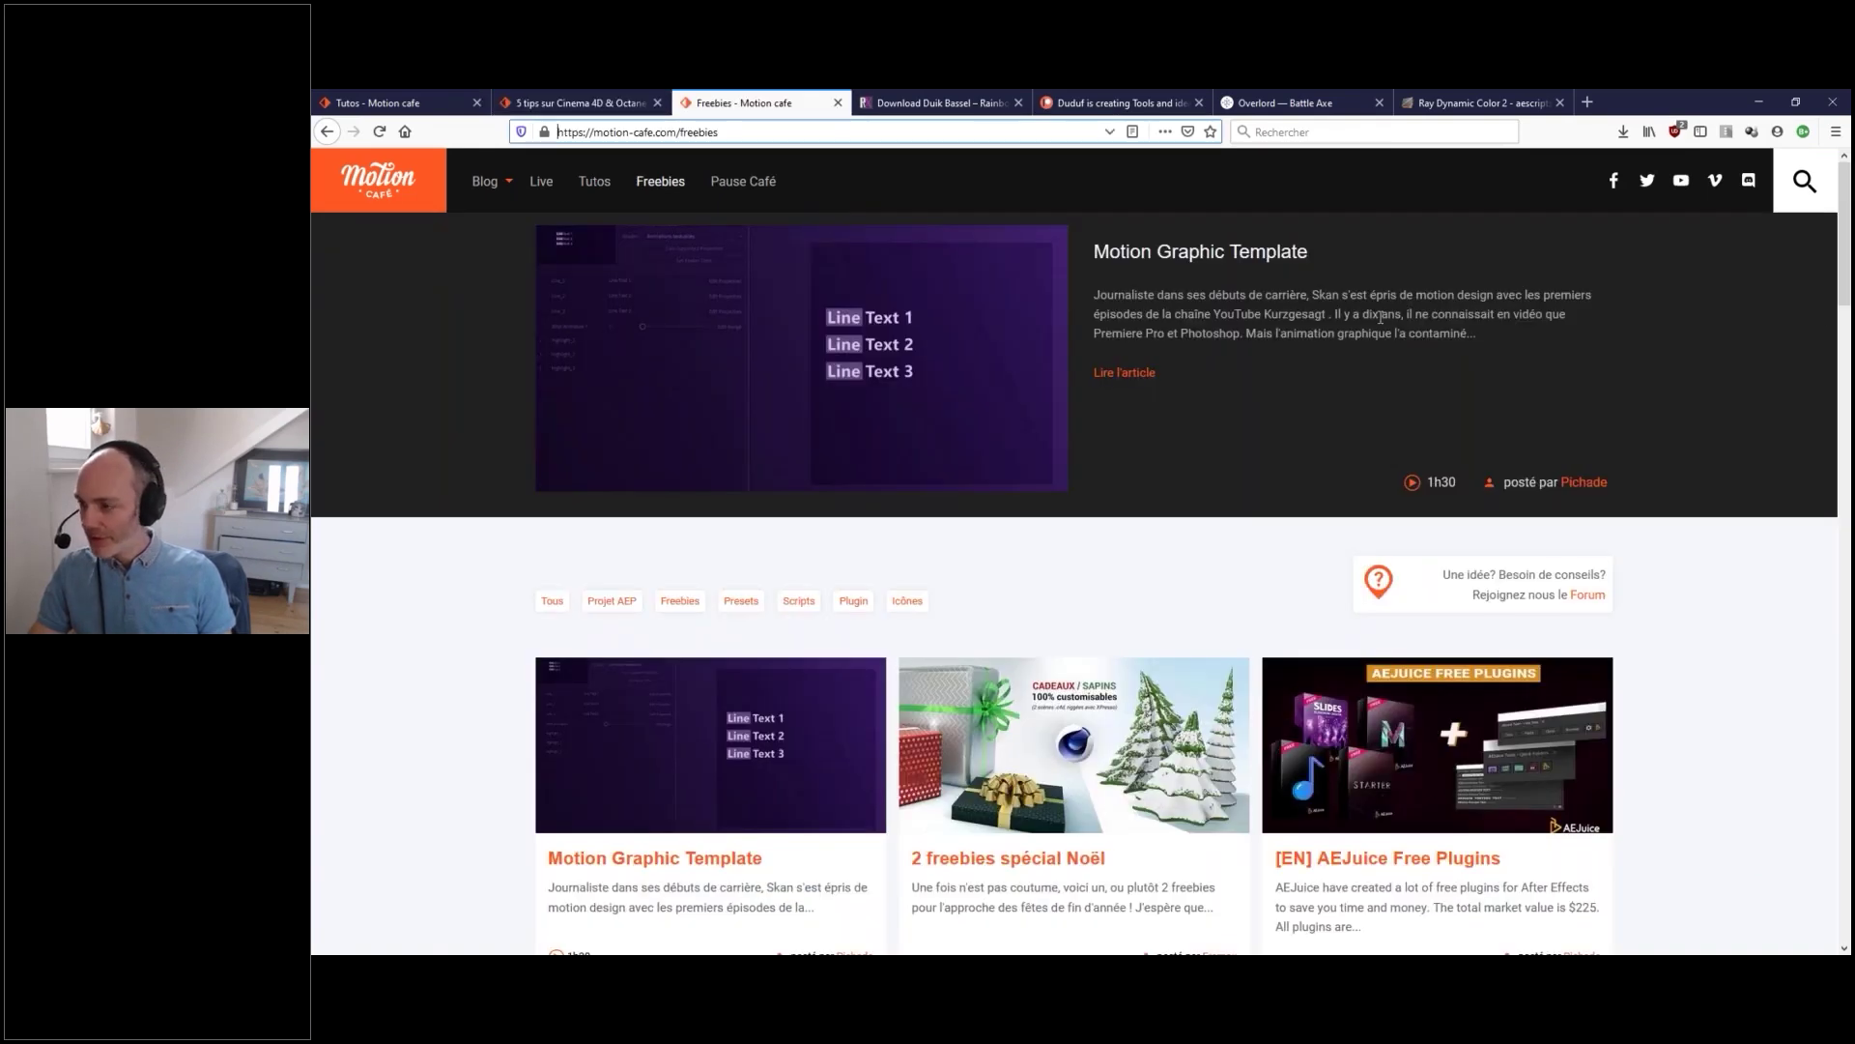
{"action": "left_click_drag", "start_coordinate": [1844, 232], "coordinate": [1844, 302]}
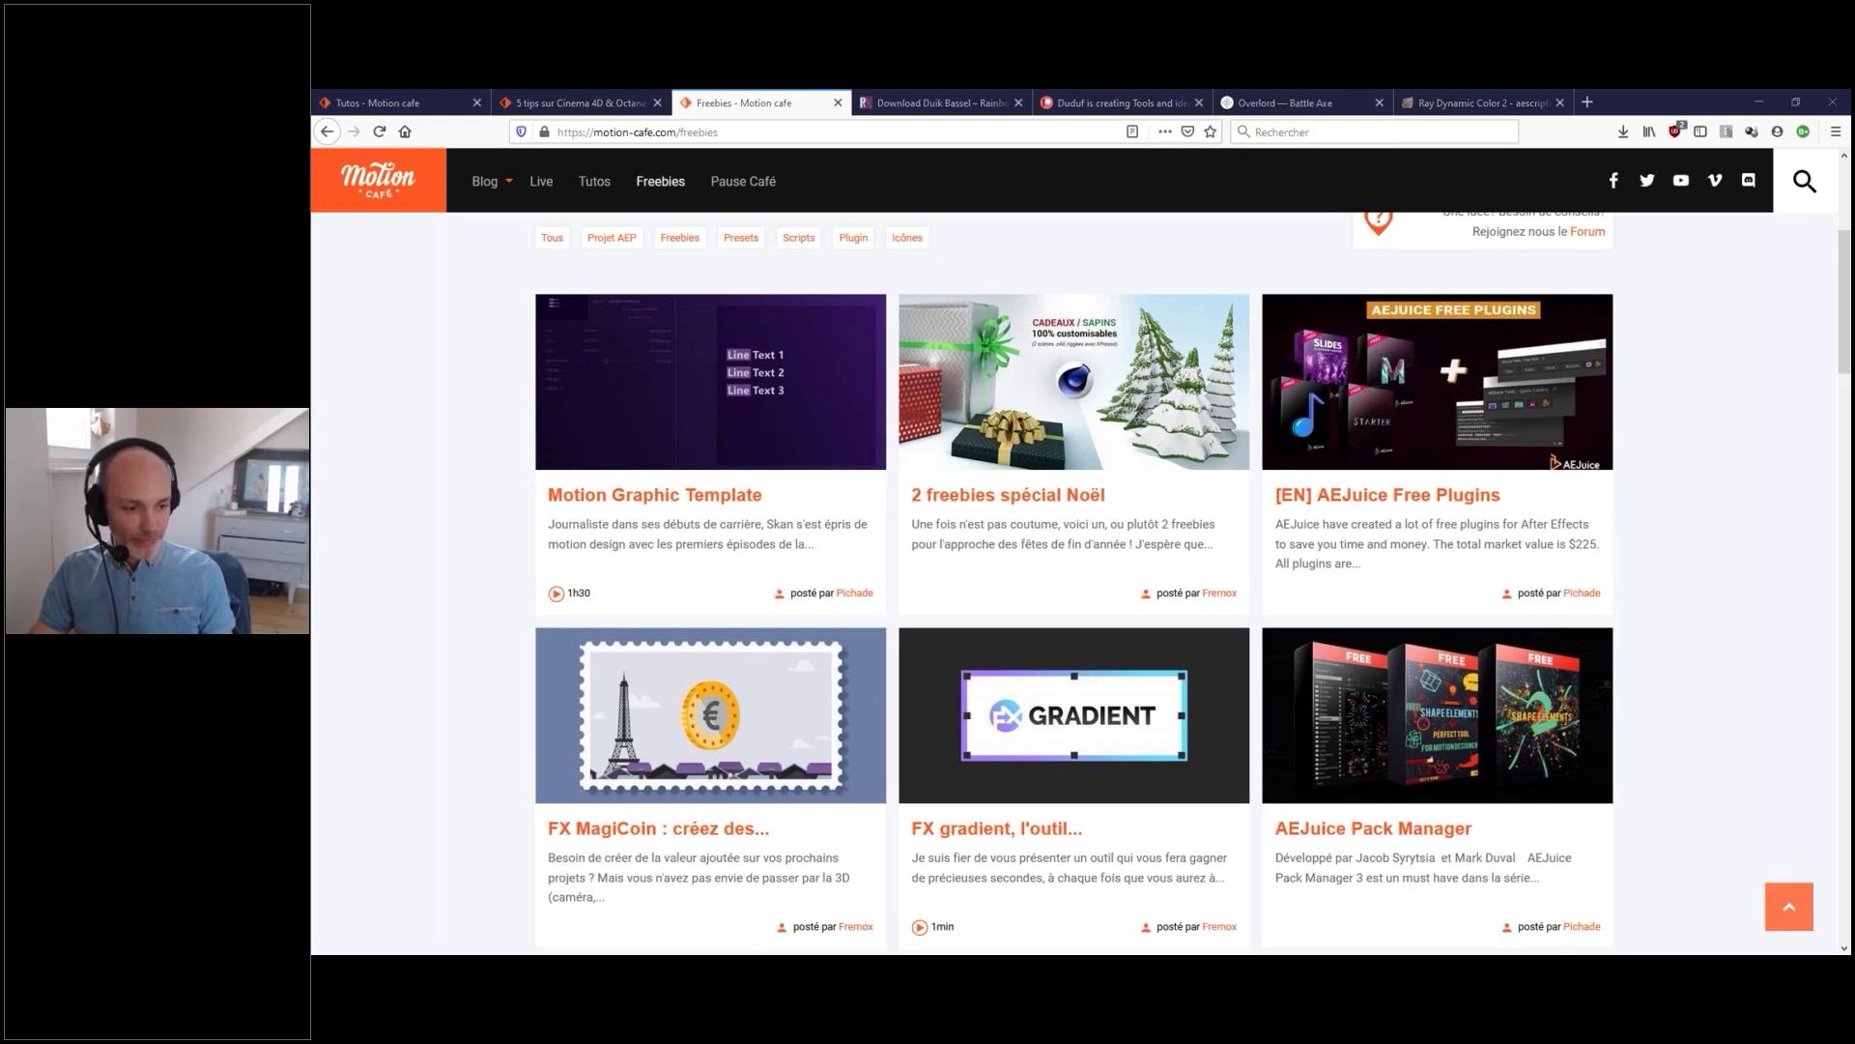
- Switch back to After Effects and play the trans_MD_hexa_final transition from its first frame
{"action": "key", "text": "alt+Tab"}
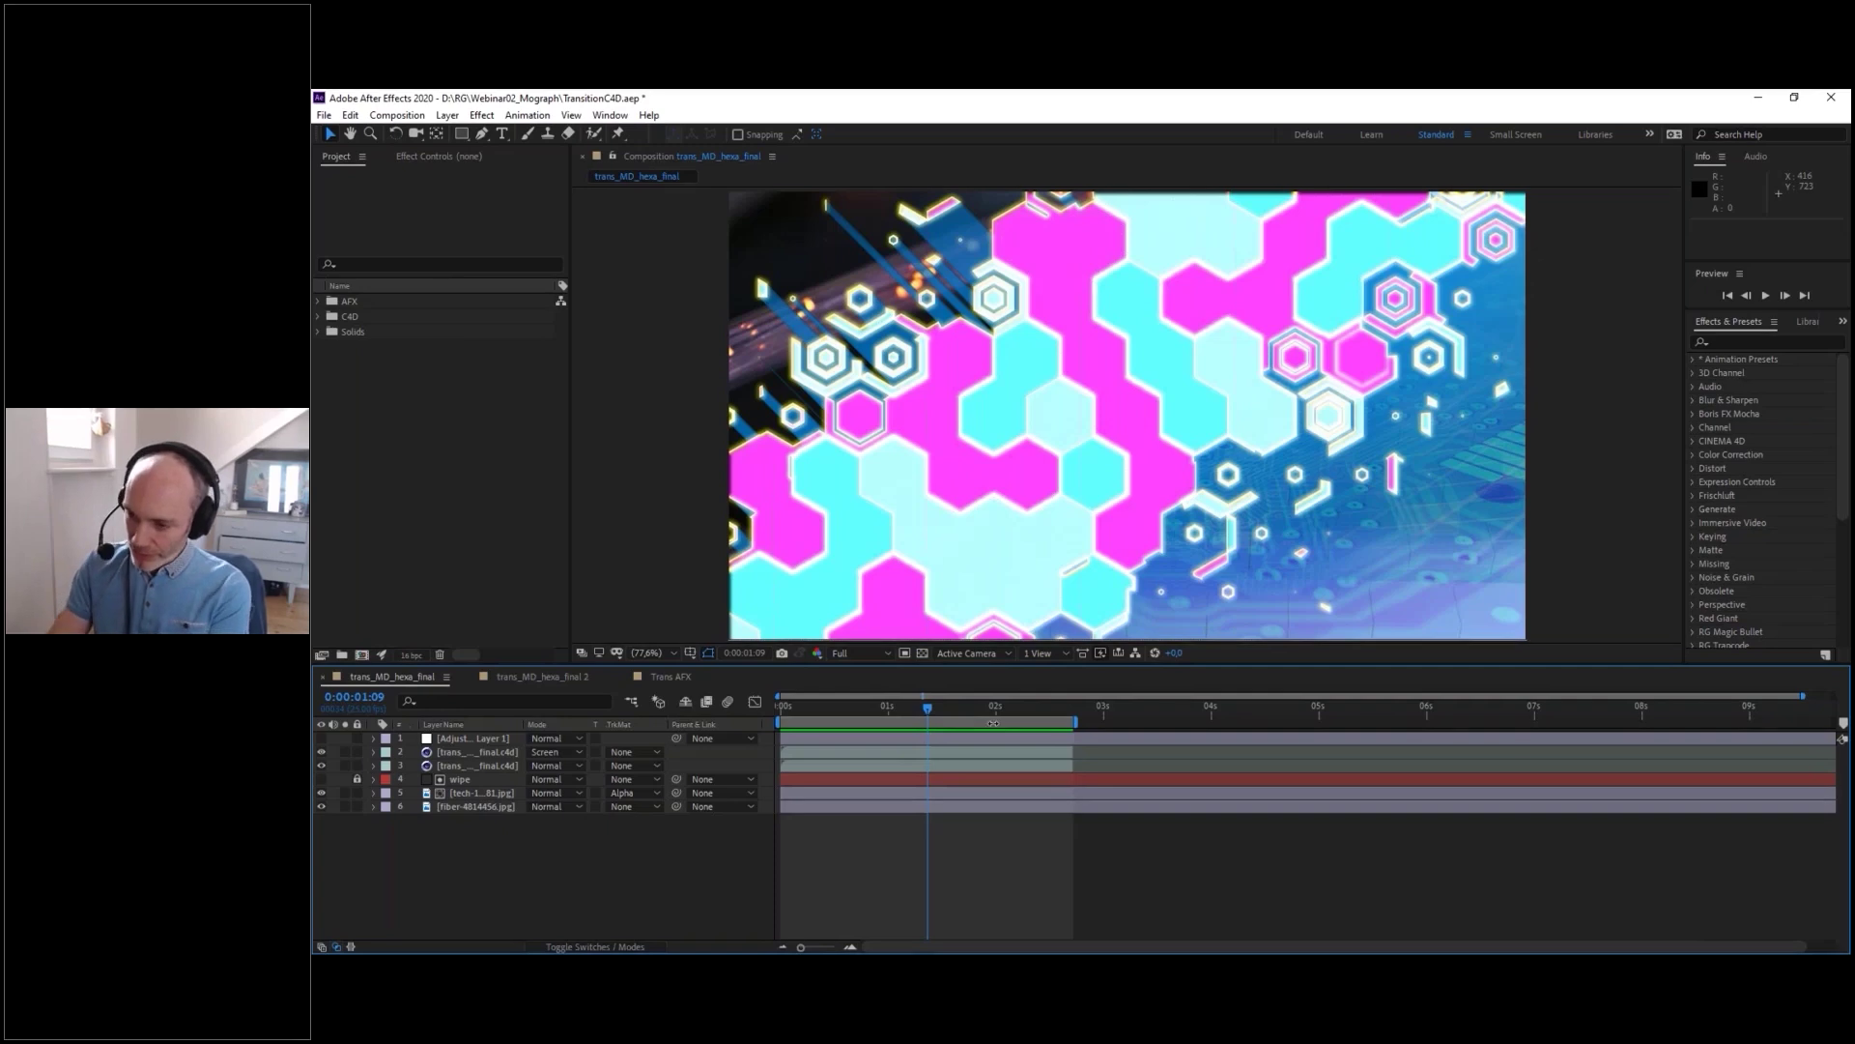
{"action": "mouse_move", "coordinate": [925, 707]}
{"action": "left_mouse_down"}
{"action": "mouse_move", "coordinate": [860, 717]}
{"action": "mouse_move", "coordinate": [992, 704]}
{"action": "mouse_move", "coordinate": [895, 711]}
{"action": "mouse_move", "coordinate": [954, 710]}
{"action": "left_mouse_up"}
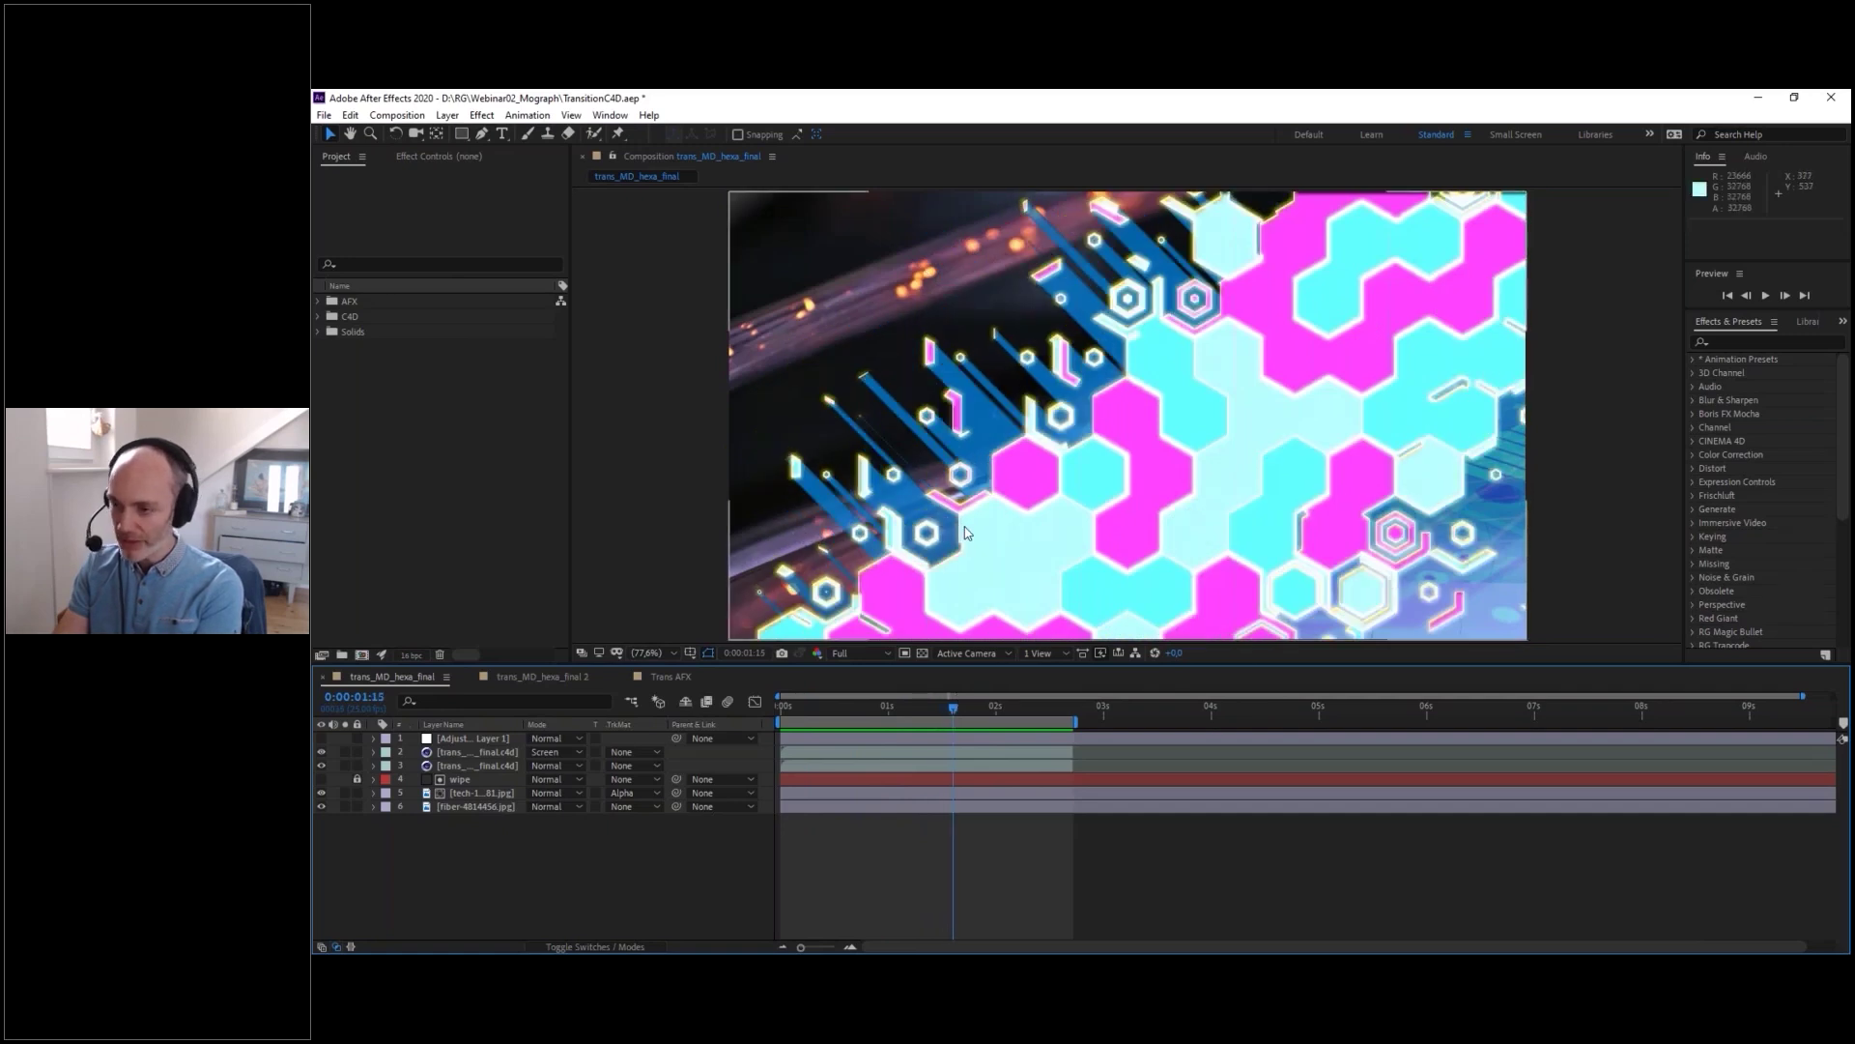
{"action": "left_click_drag", "start_coordinate": [974, 720], "coordinate": [781, 713]}
{"action": "key", "text": "space"}
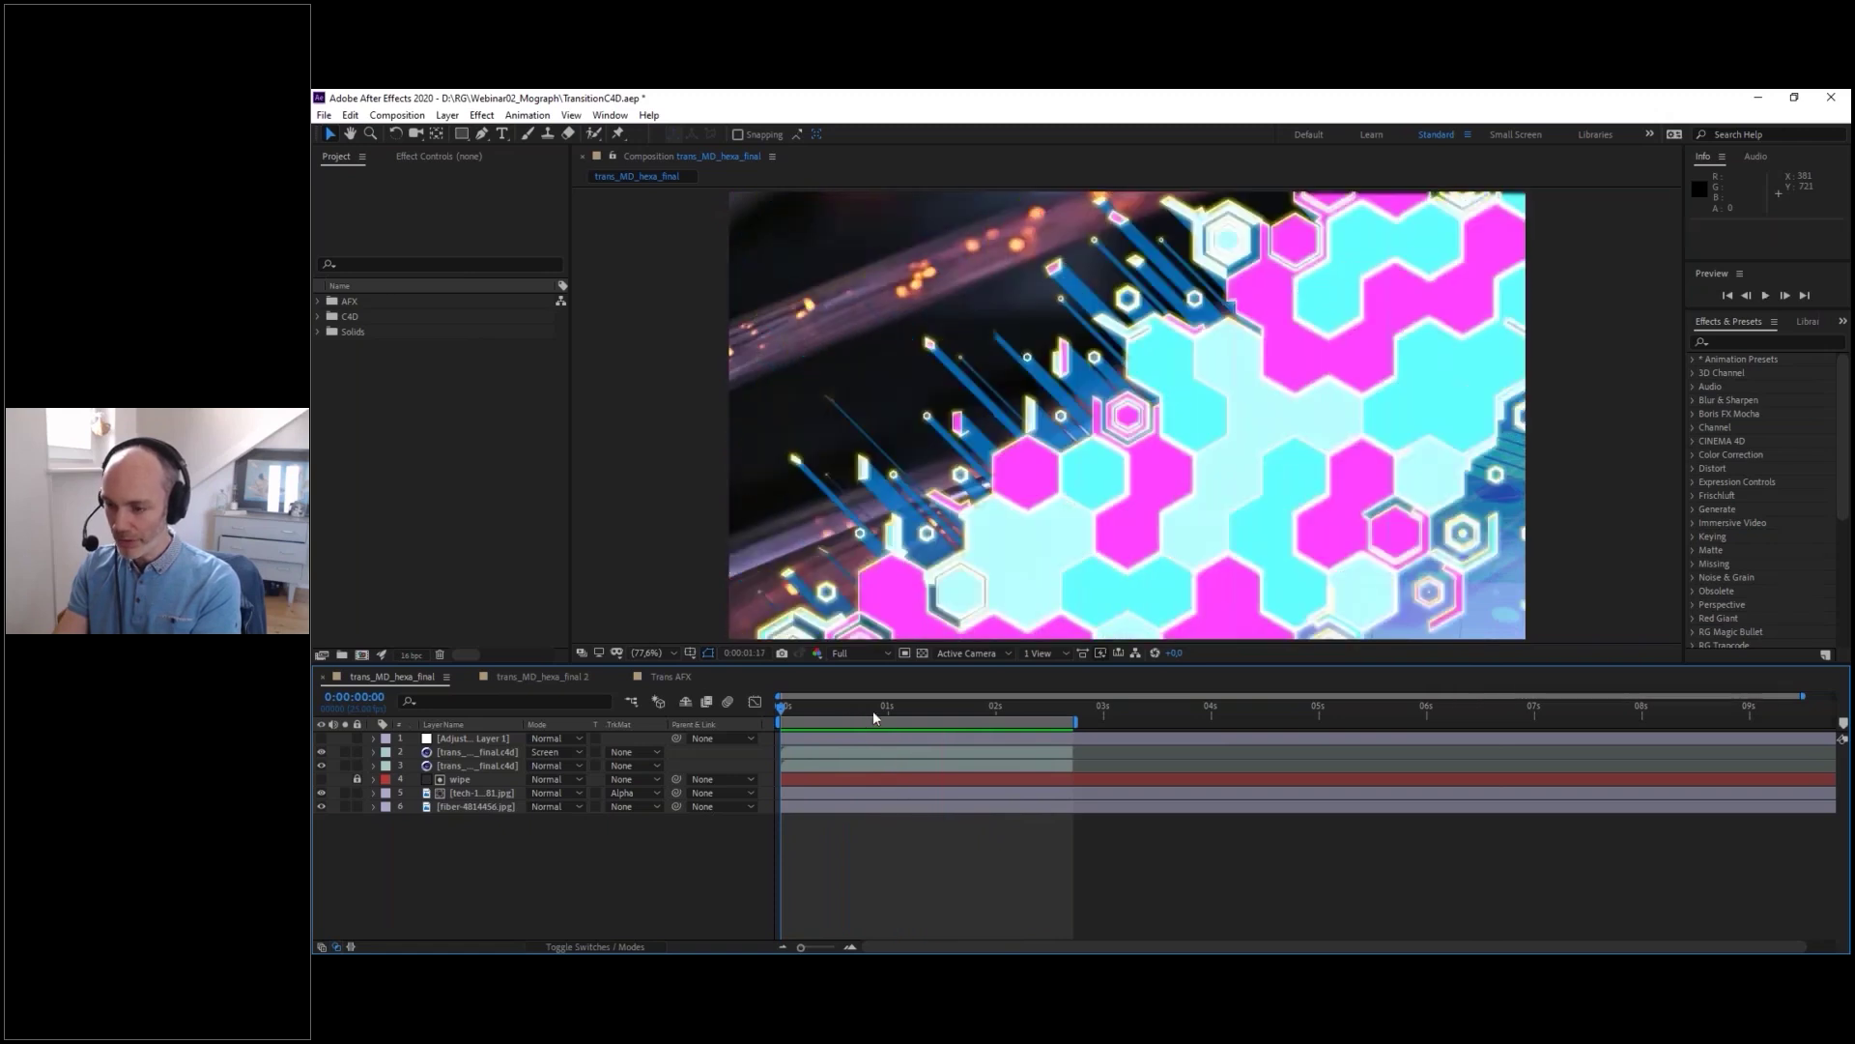
{"action": "key", "text": "space"}
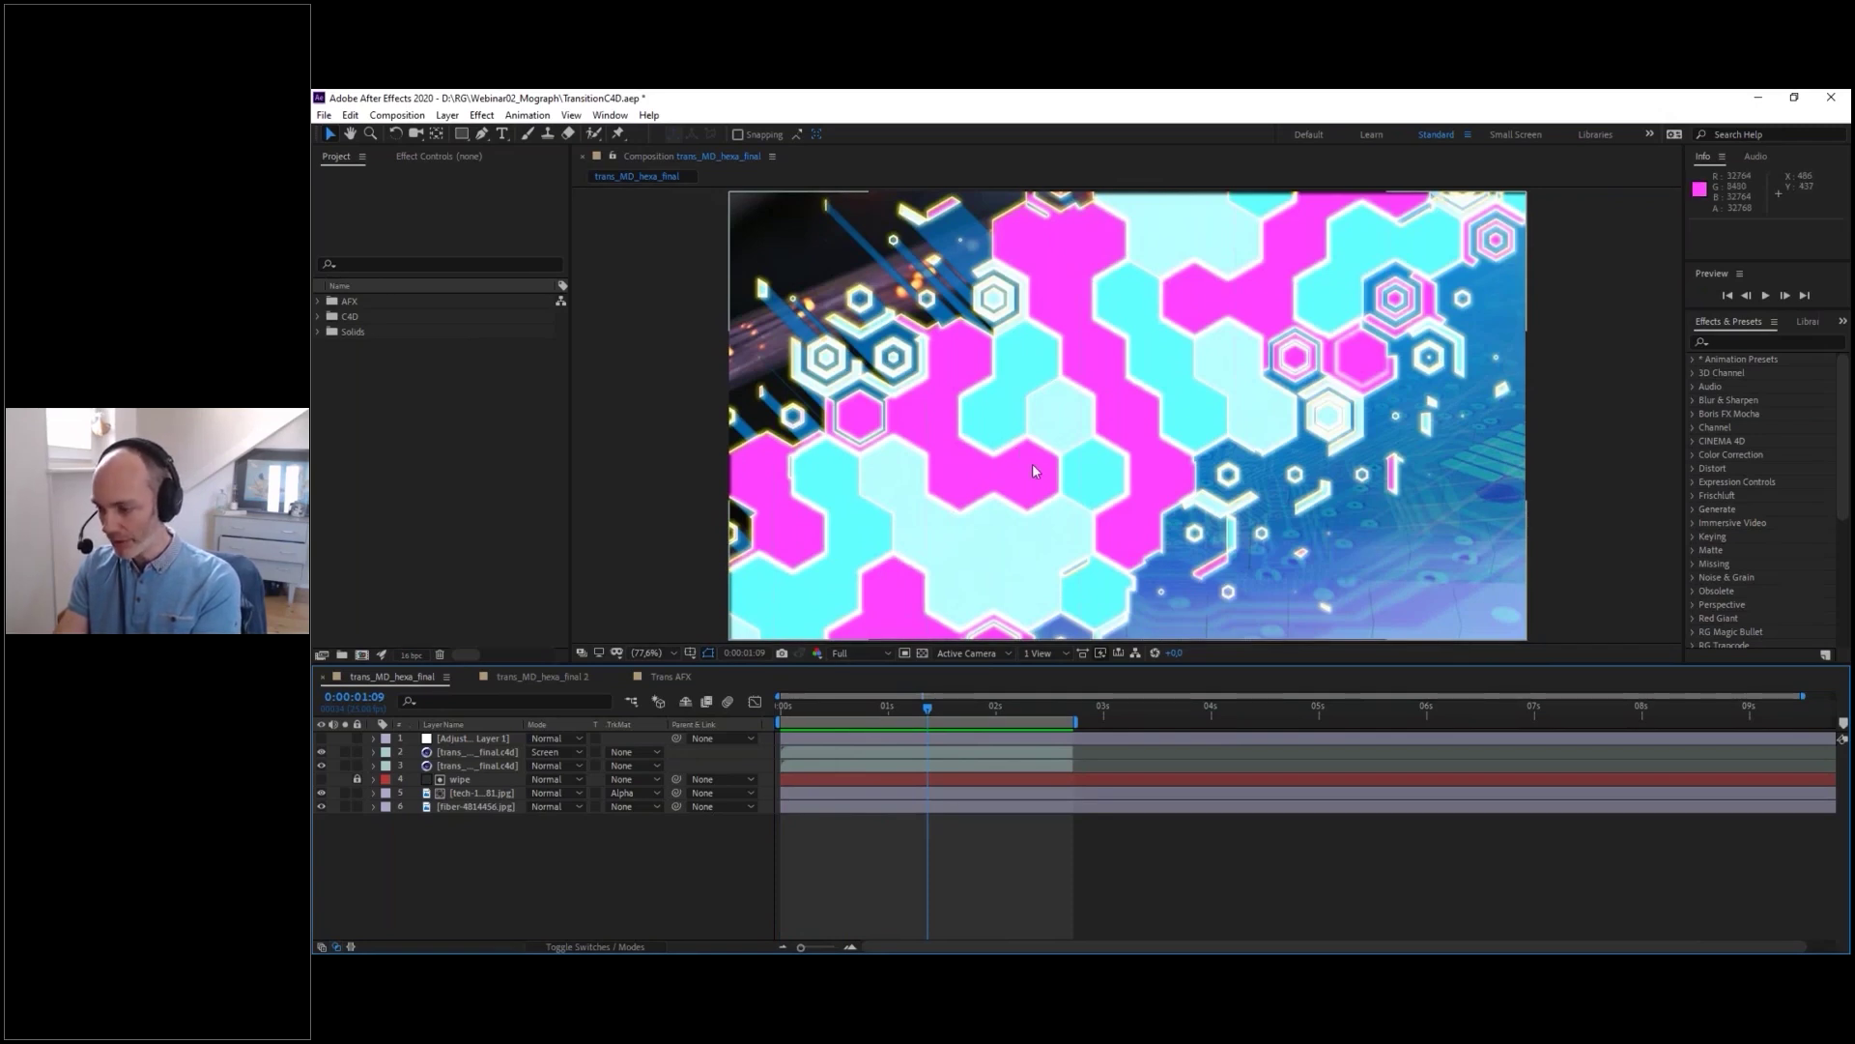
- Open the trans_MD_hexa_final 2 composition, view the transition at several times and examine the detail on its hexagons
{"action": "left_click", "coordinate": [522, 677]}
{"action": "left_click_drag", "start_coordinate": [1110, 712], "coordinate": [1053, 714]}
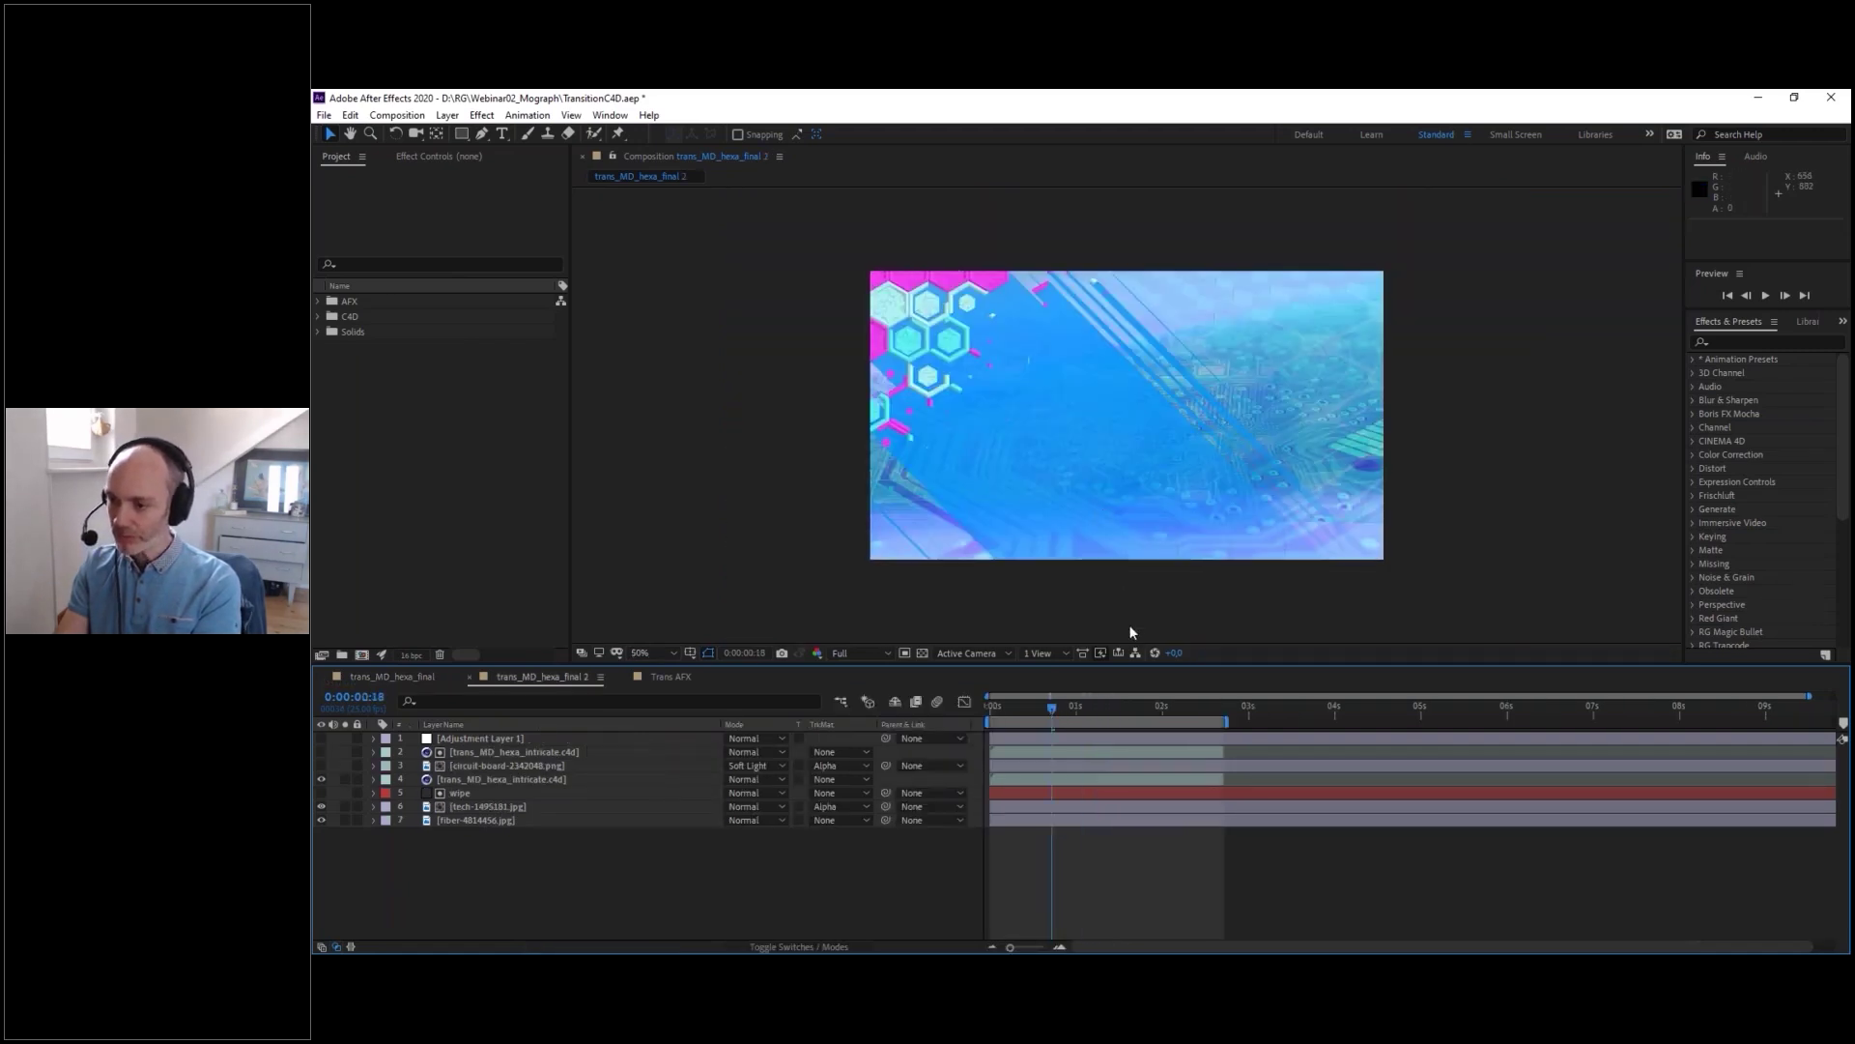
{"action": "left_click", "coordinate": [1116, 713]}
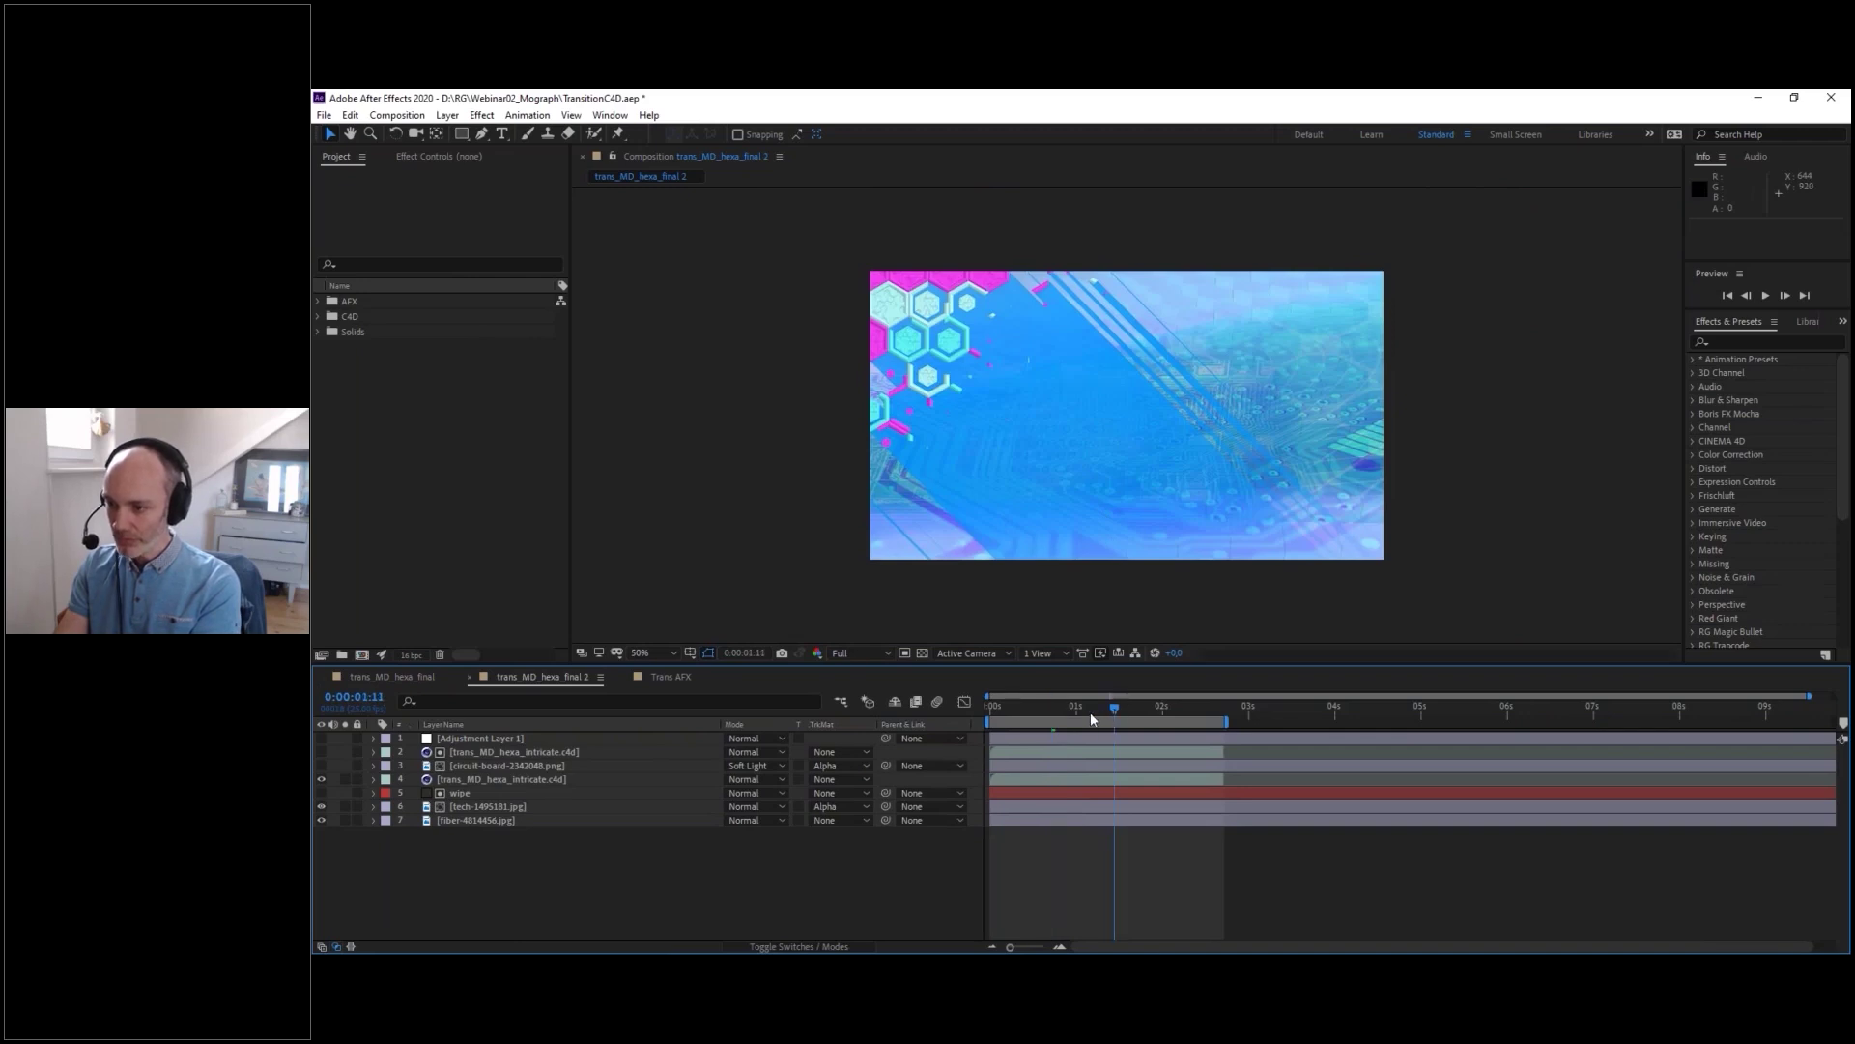
{"action": "left_click", "coordinate": [1101, 713]}
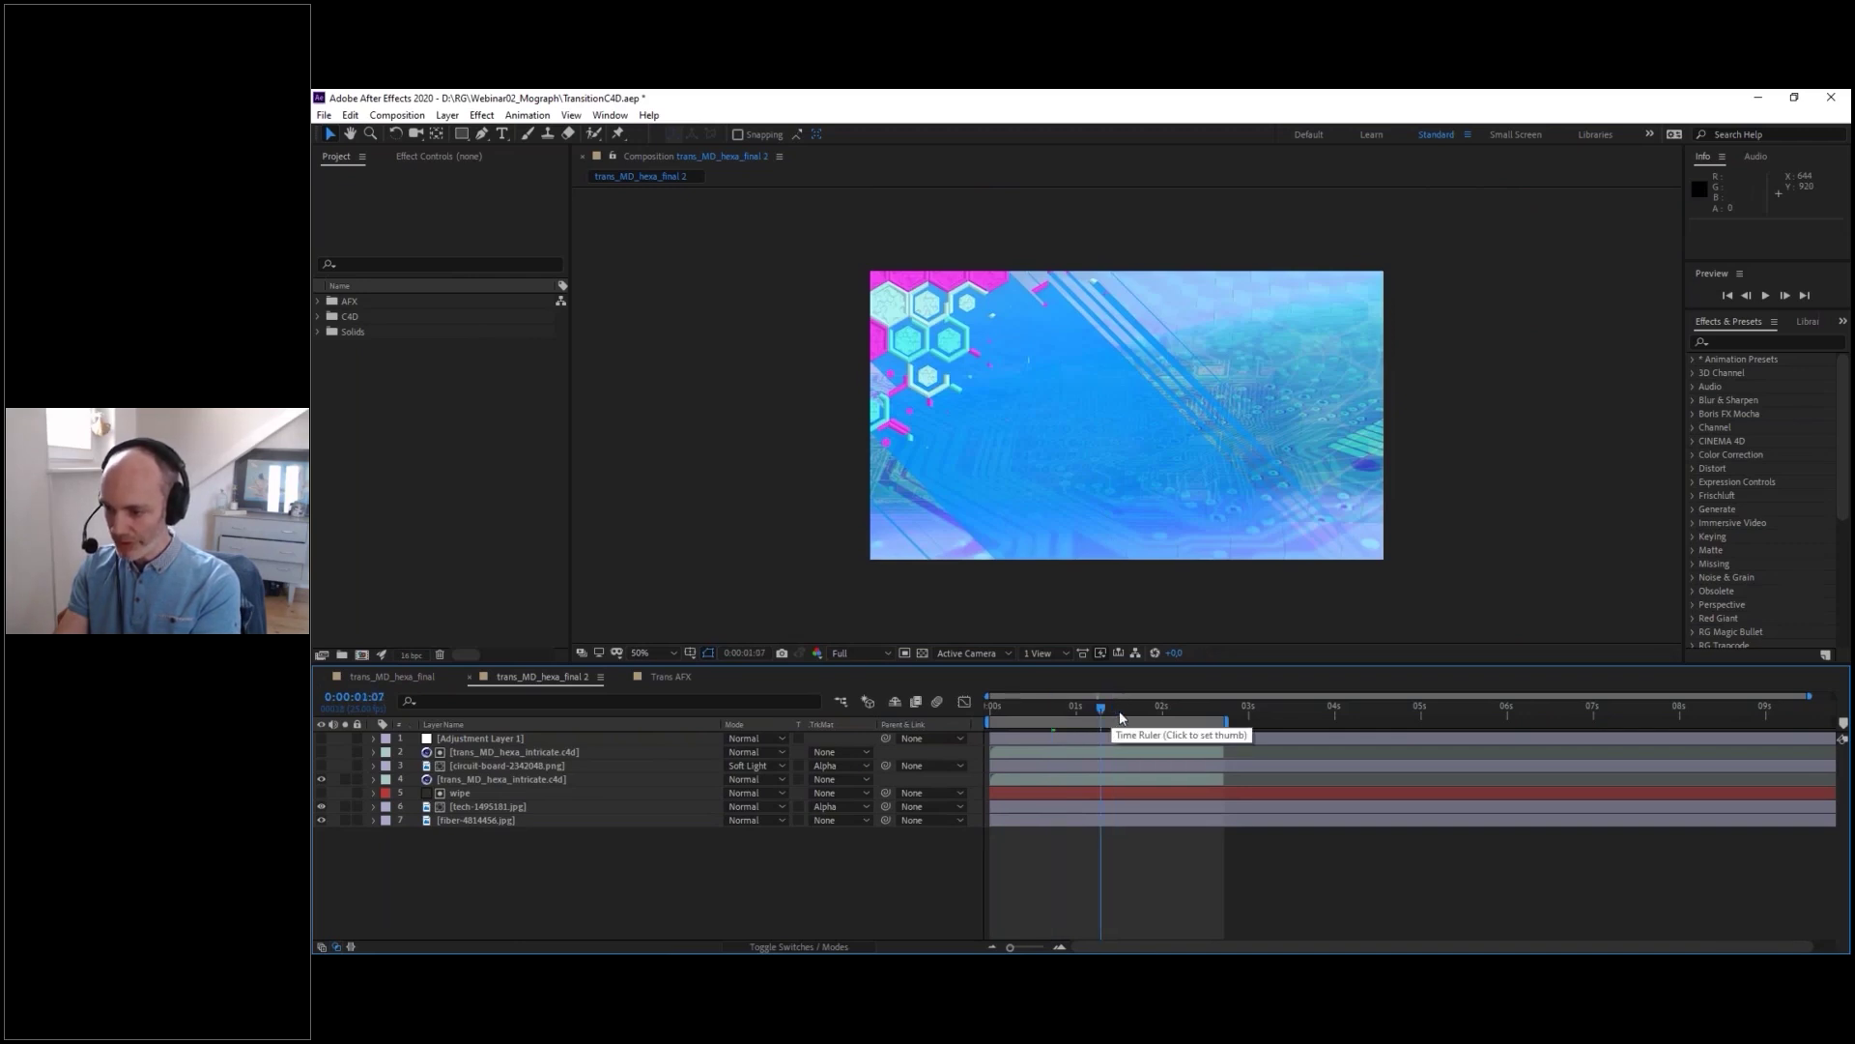
{"action": "left_click", "coordinate": [1162, 707]}
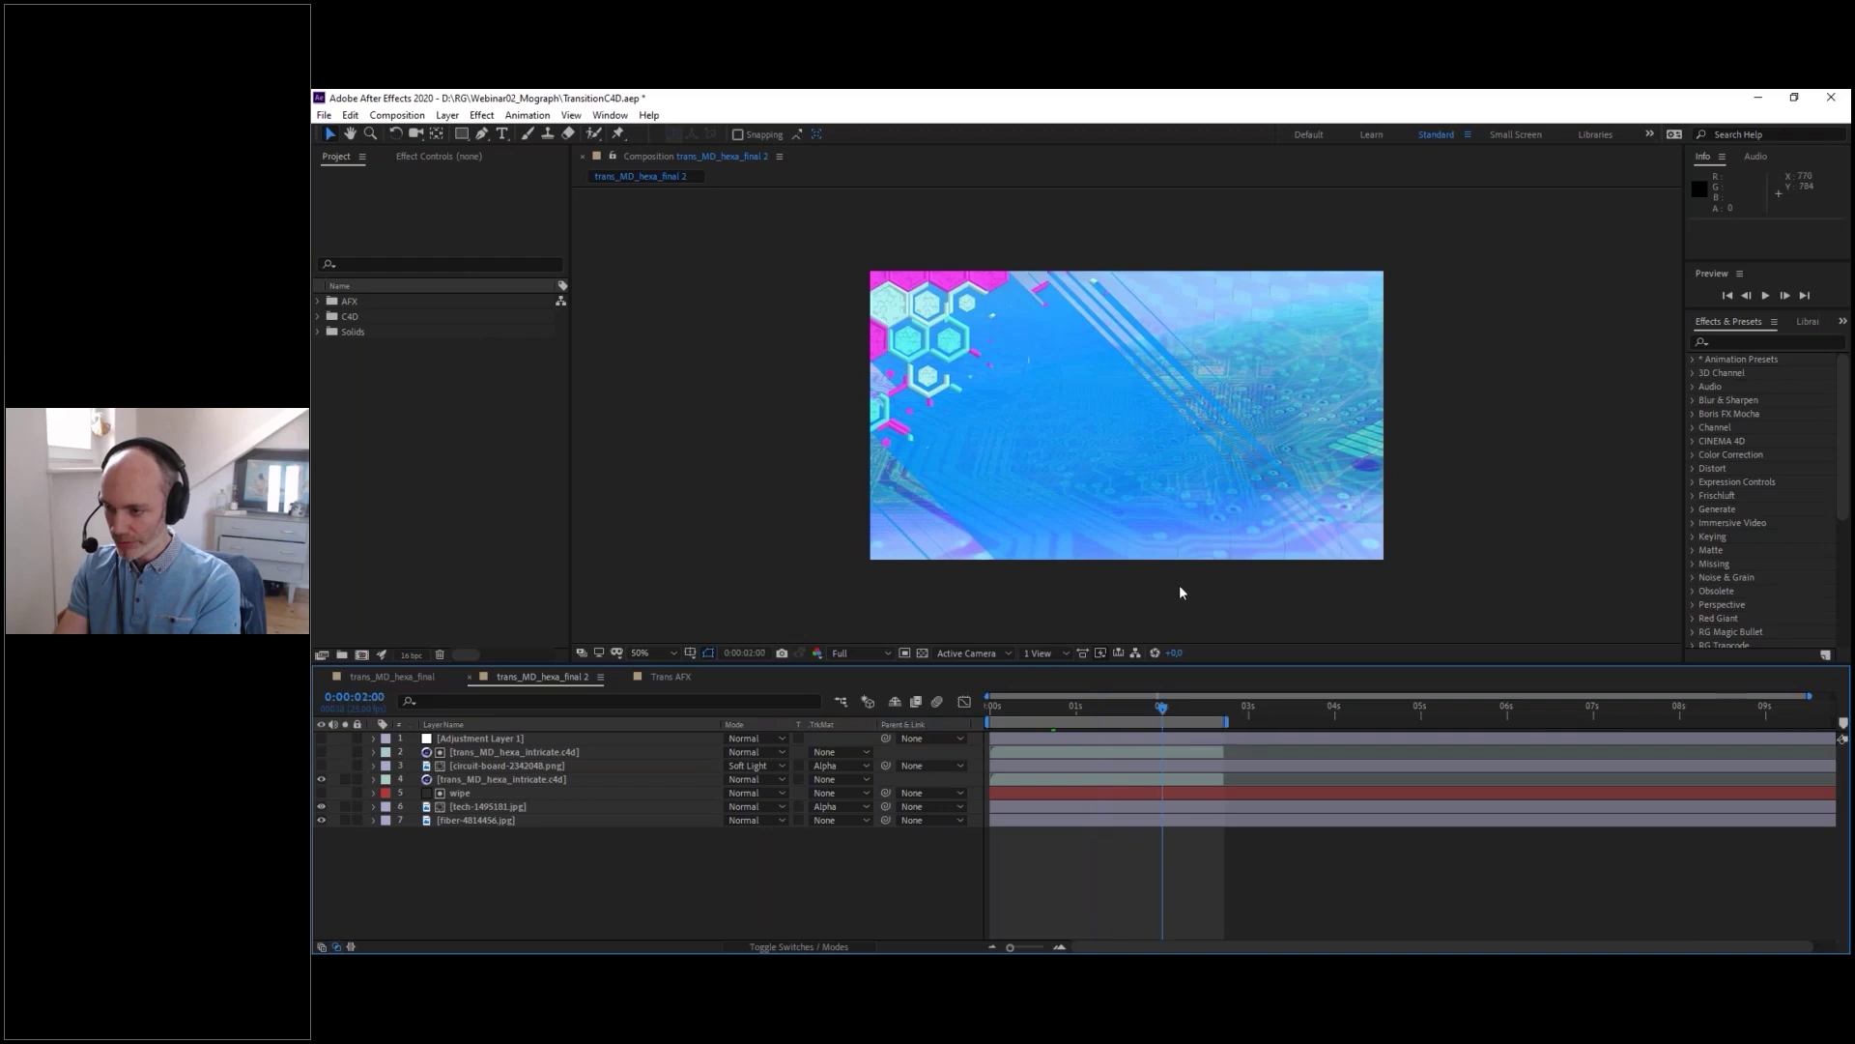
{"action": "left_click", "coordinate": [1104, 706]}
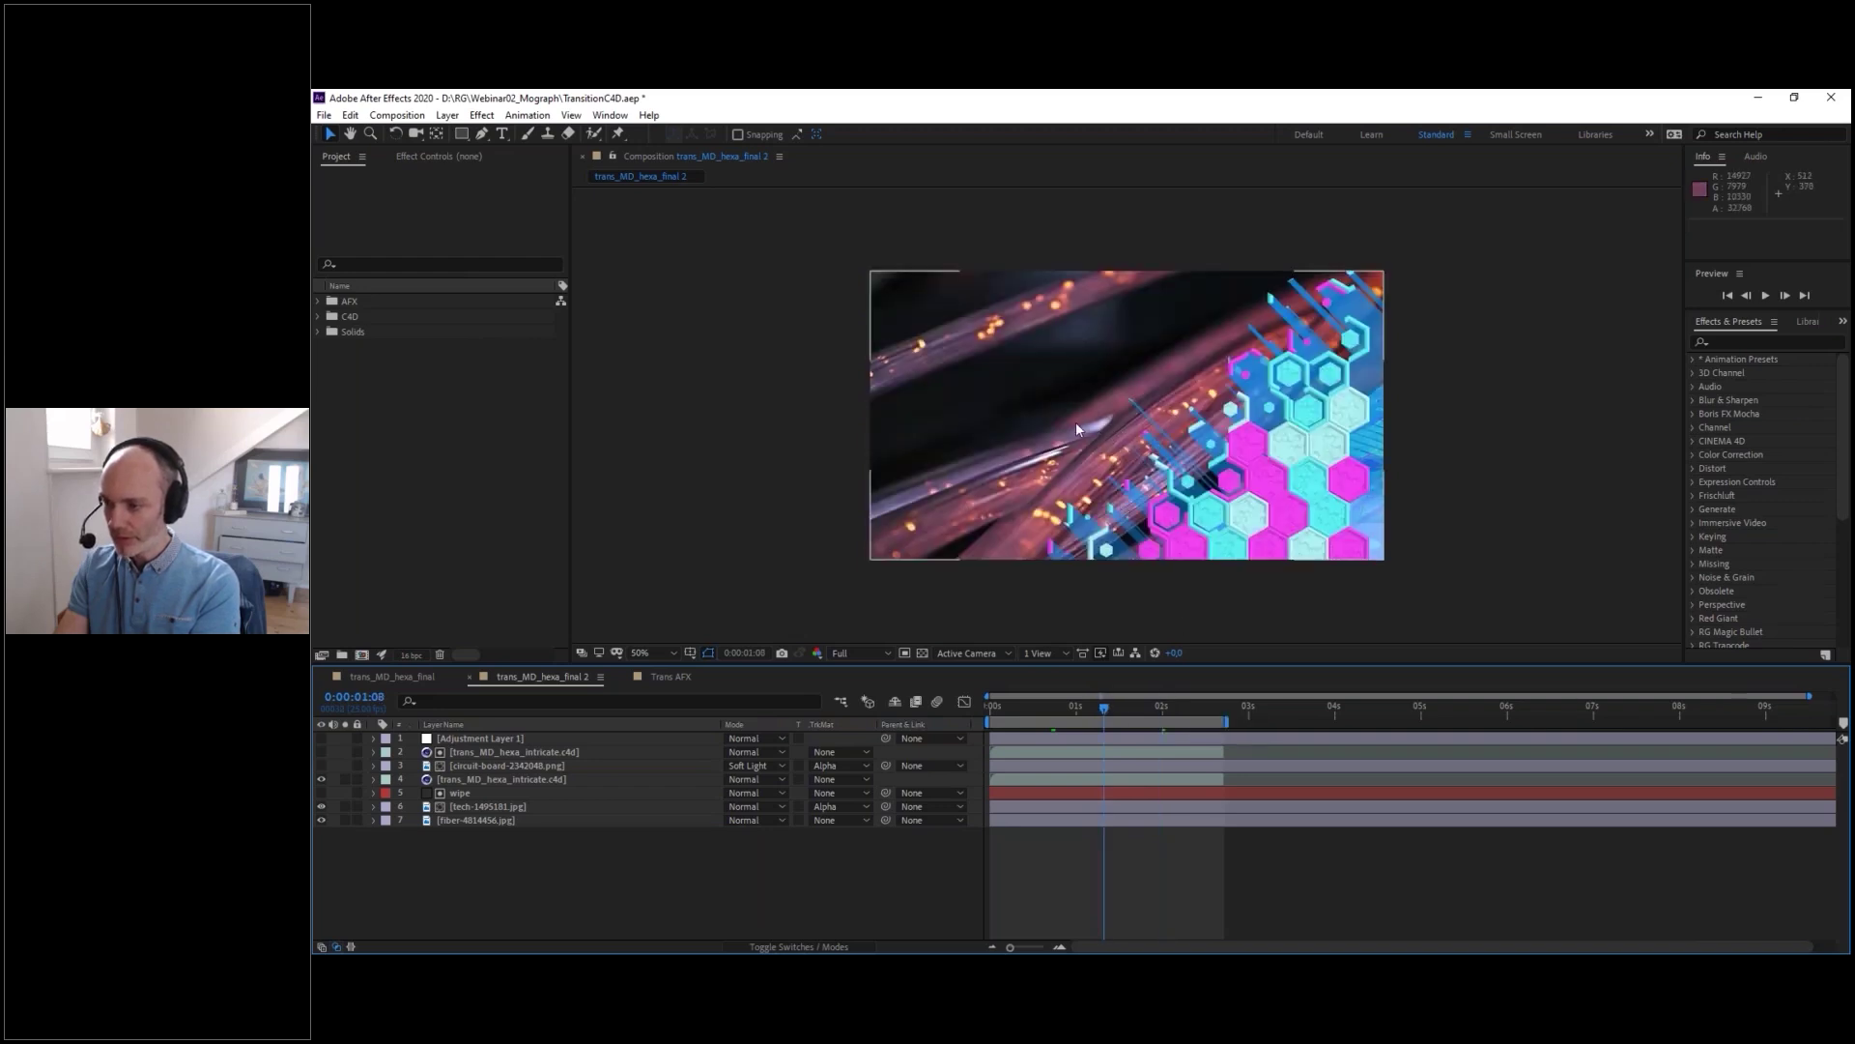
{"action": "scroll", "coordinate": [1076, 422], "scroll_direction": "up", "scroll_amount": 2}
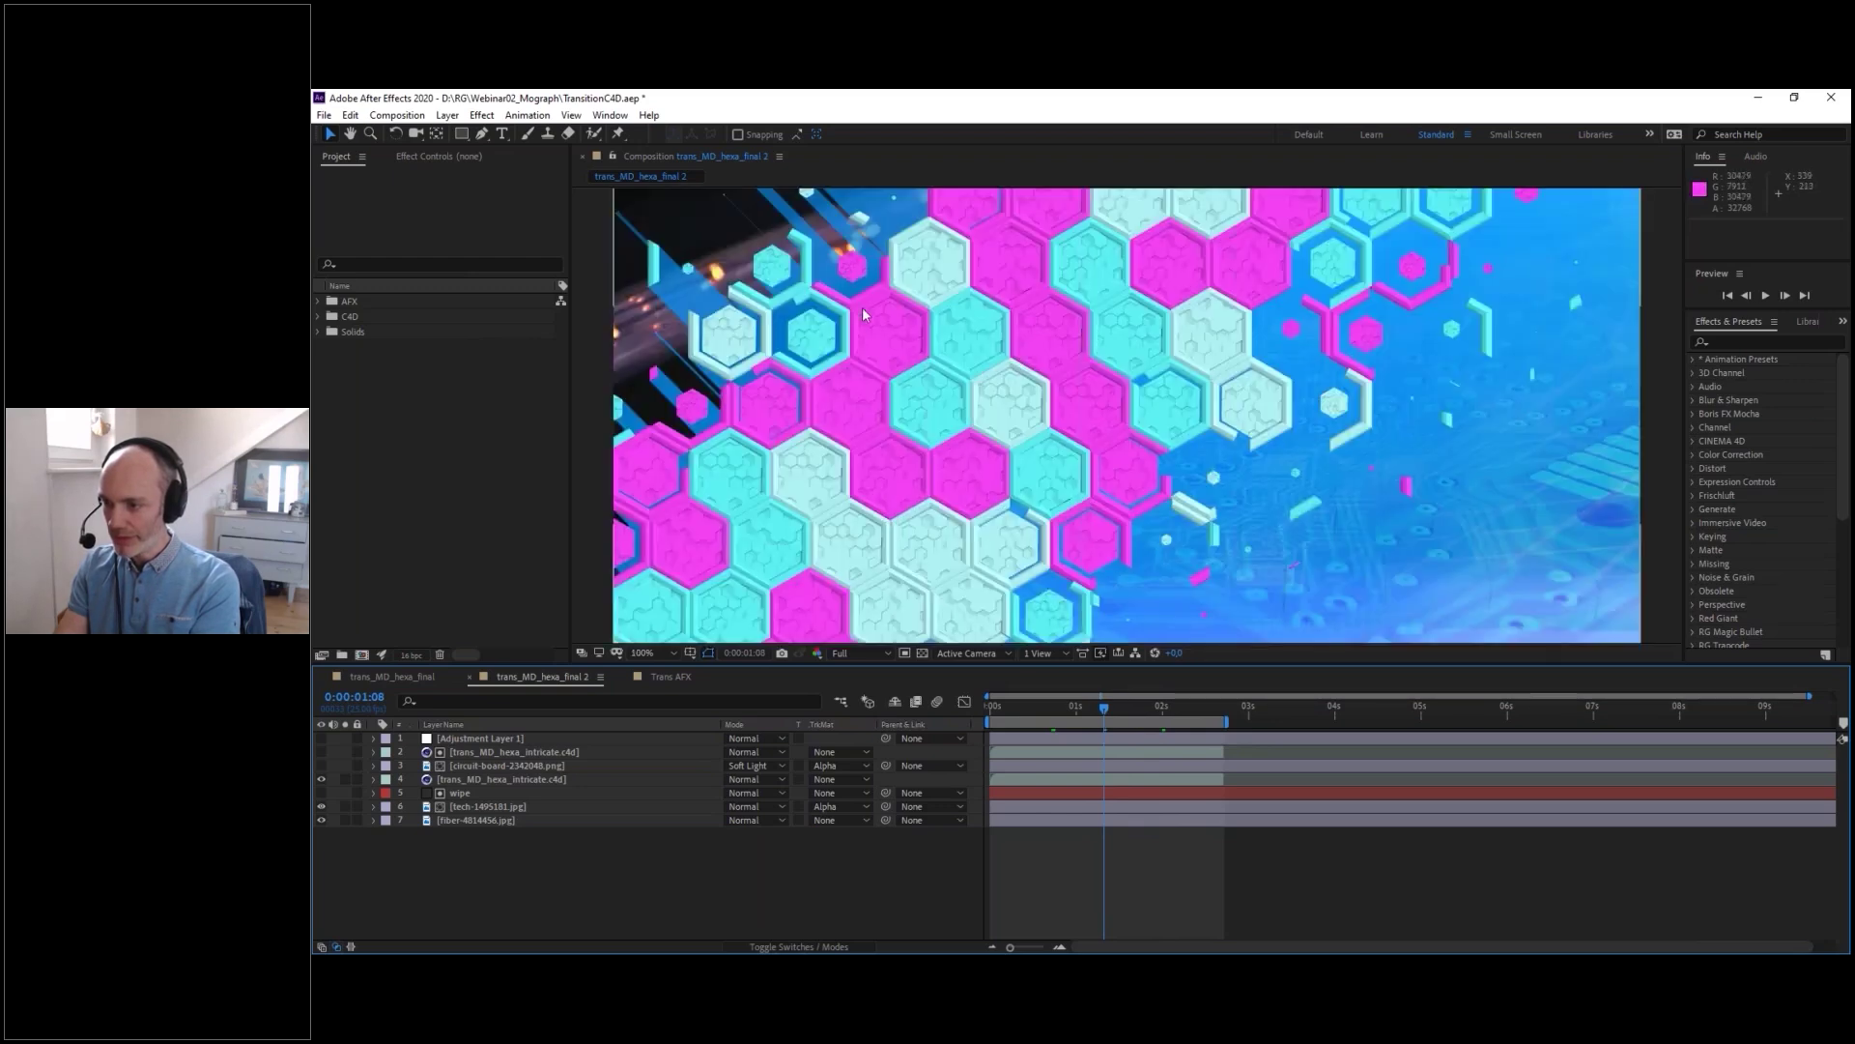
{"action": "scroll", "coordinate": [1106, 425], "scroll_direction": "down", "scroll_amount": 2}
{"action": "scroll", "coordinate": [1106, 425], "scroll_direction": "up", "scroll_amount": 2}
{"action": "scroll", "coordinate": [1106, 425], "scroll_direction": "down", "scroll_amount": 2}
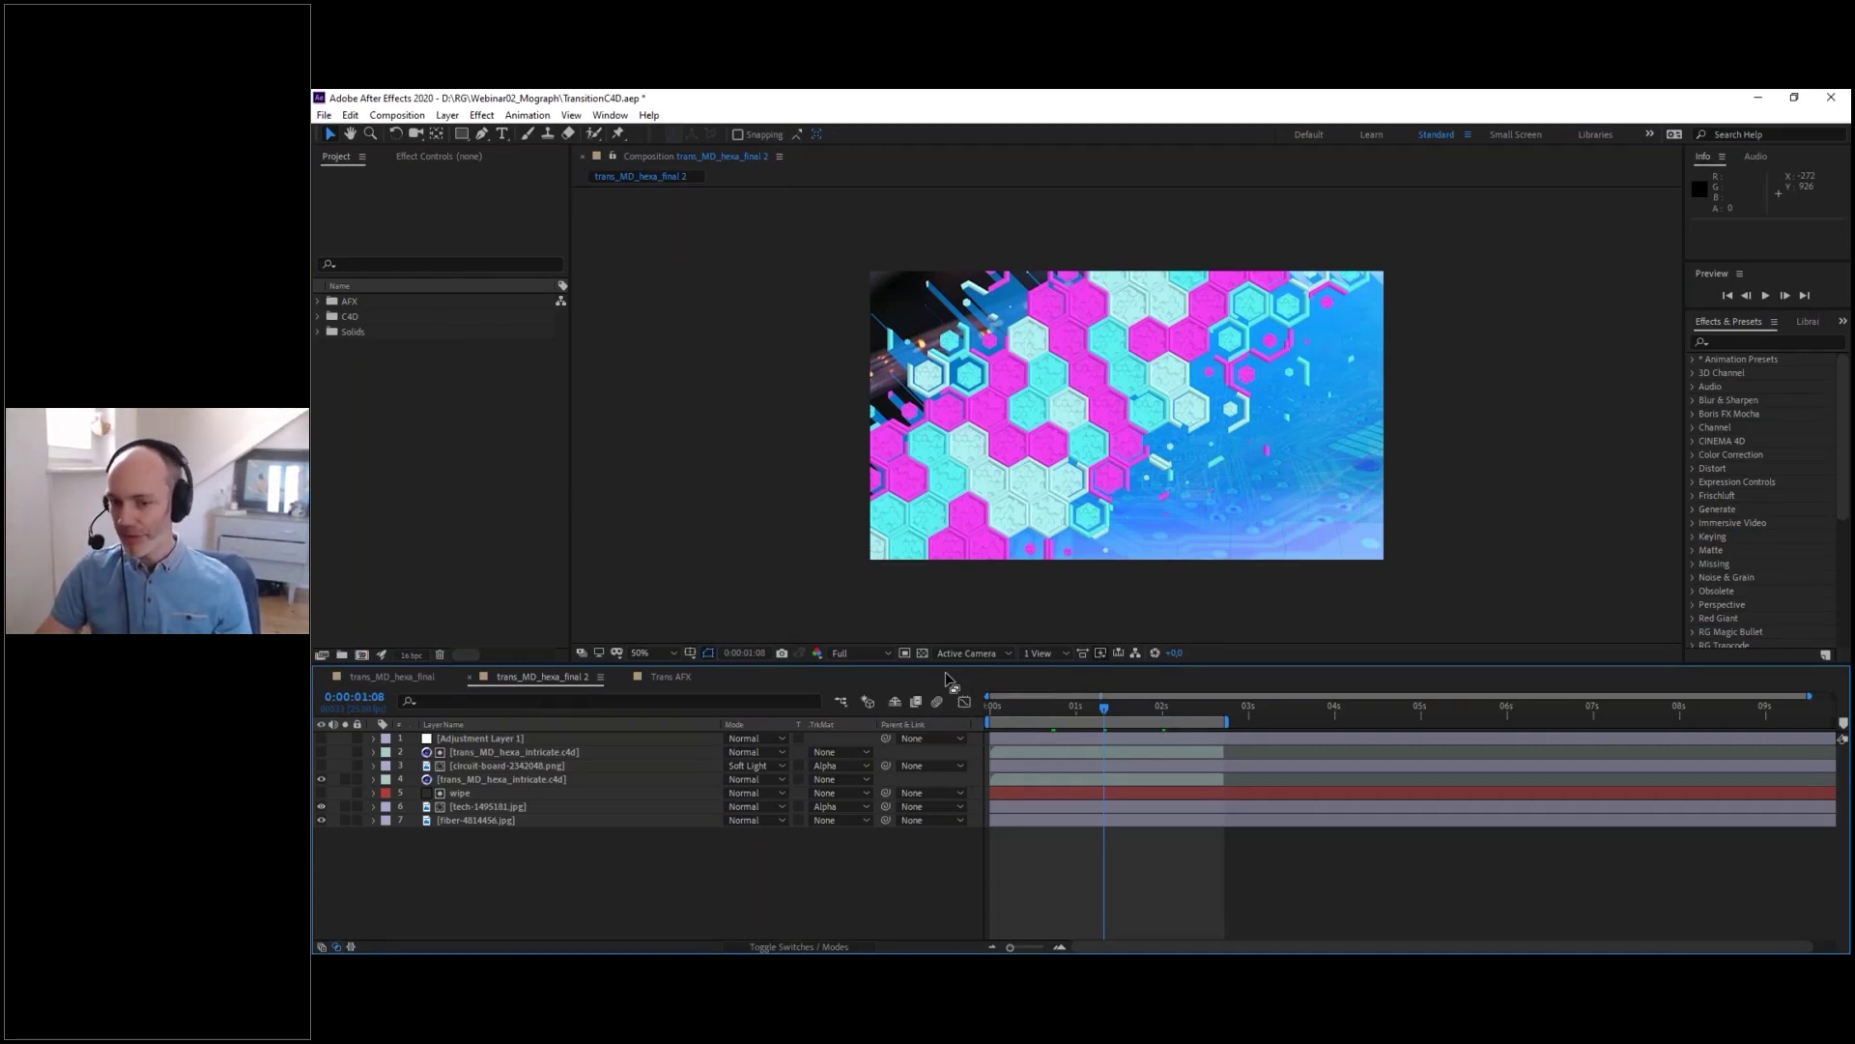
- Open the Trans AFX composition, end its work area at 0;00;02;15 and preview the transition within that range
{"action": "left_click", "coordinate": [669, 675]}
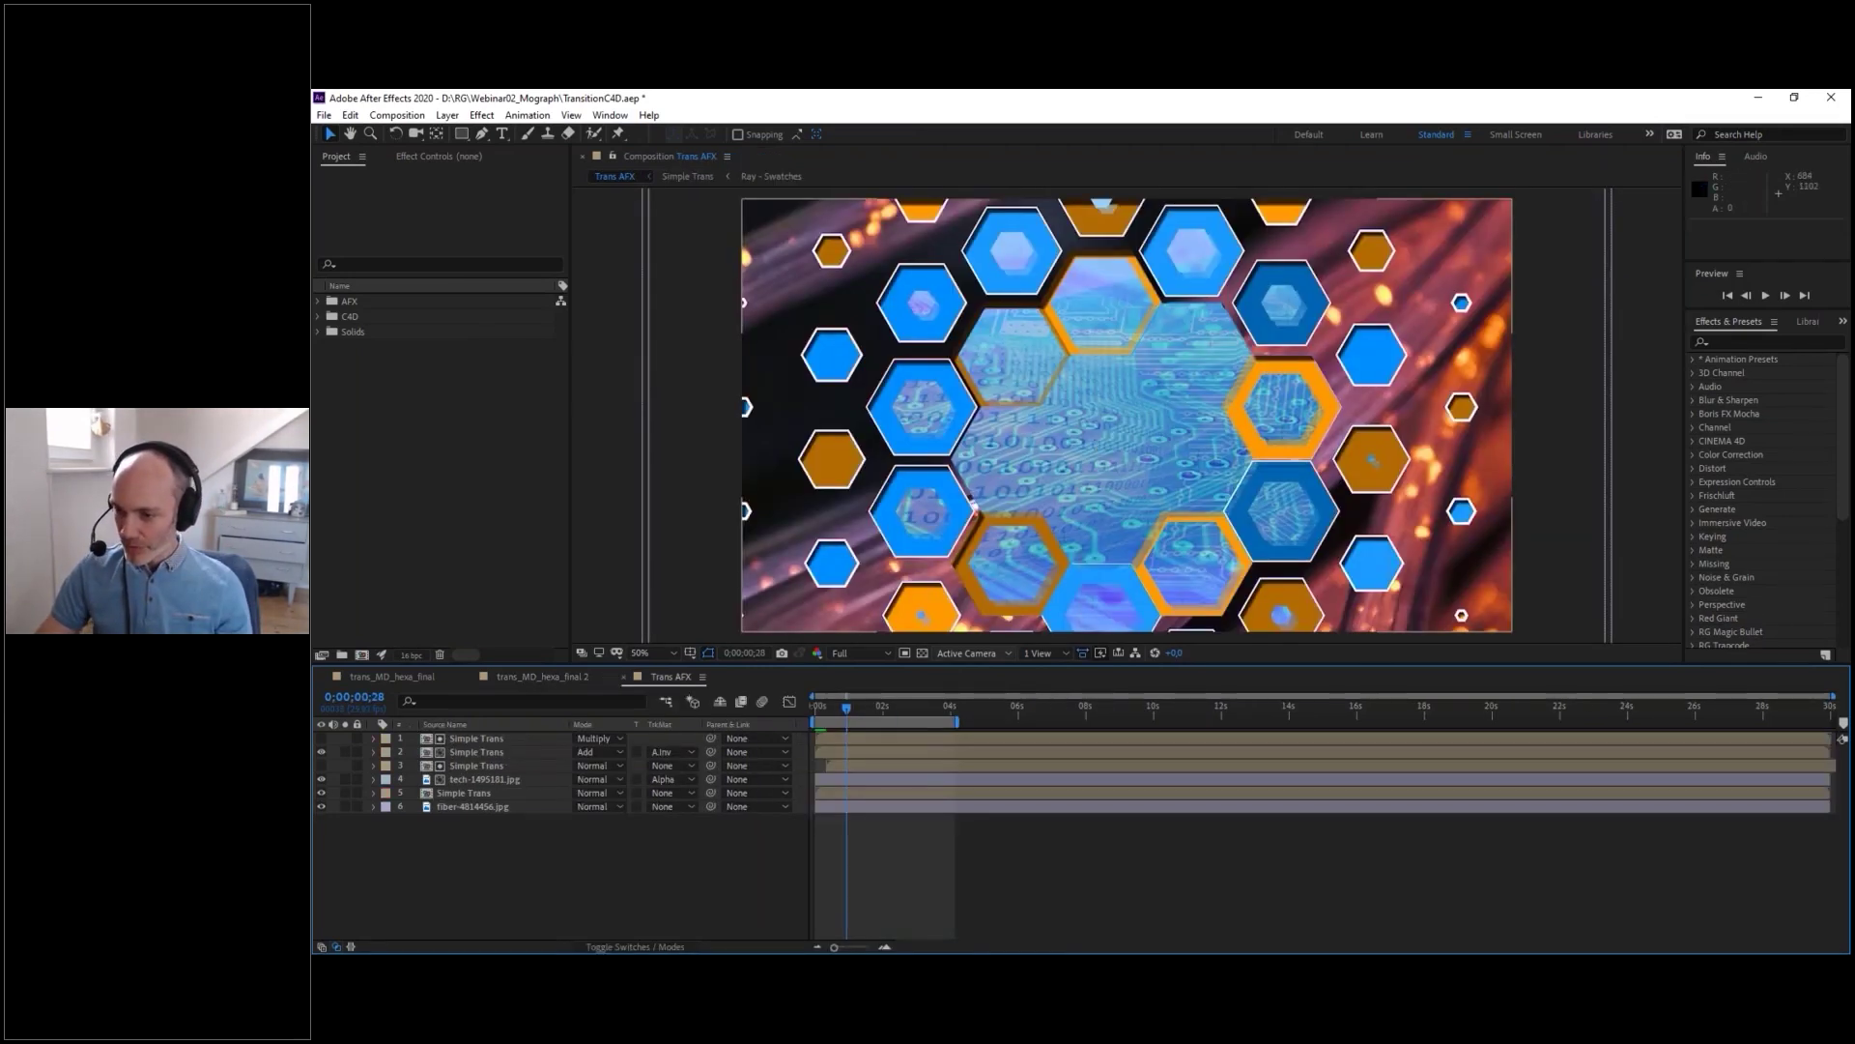
{"action": "key", "text": "space"}
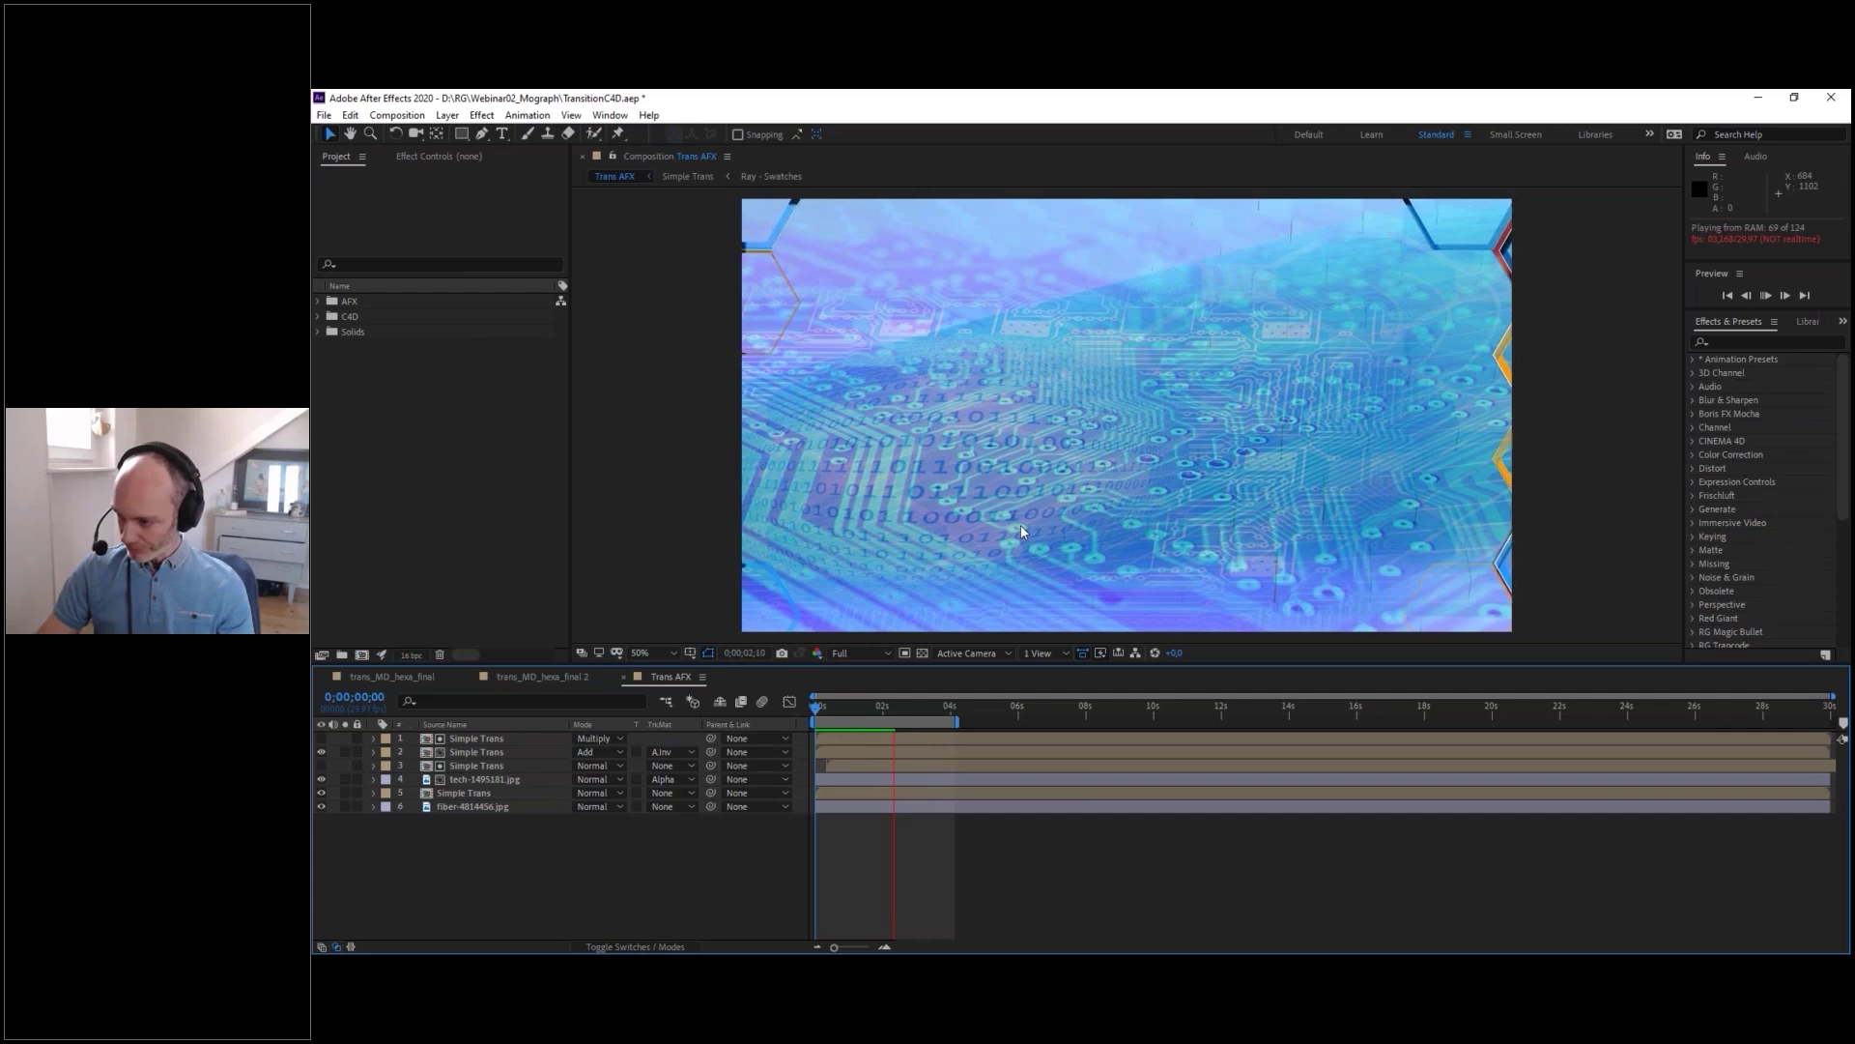
{"action": "left_click", "coordinate": [899, 720]}
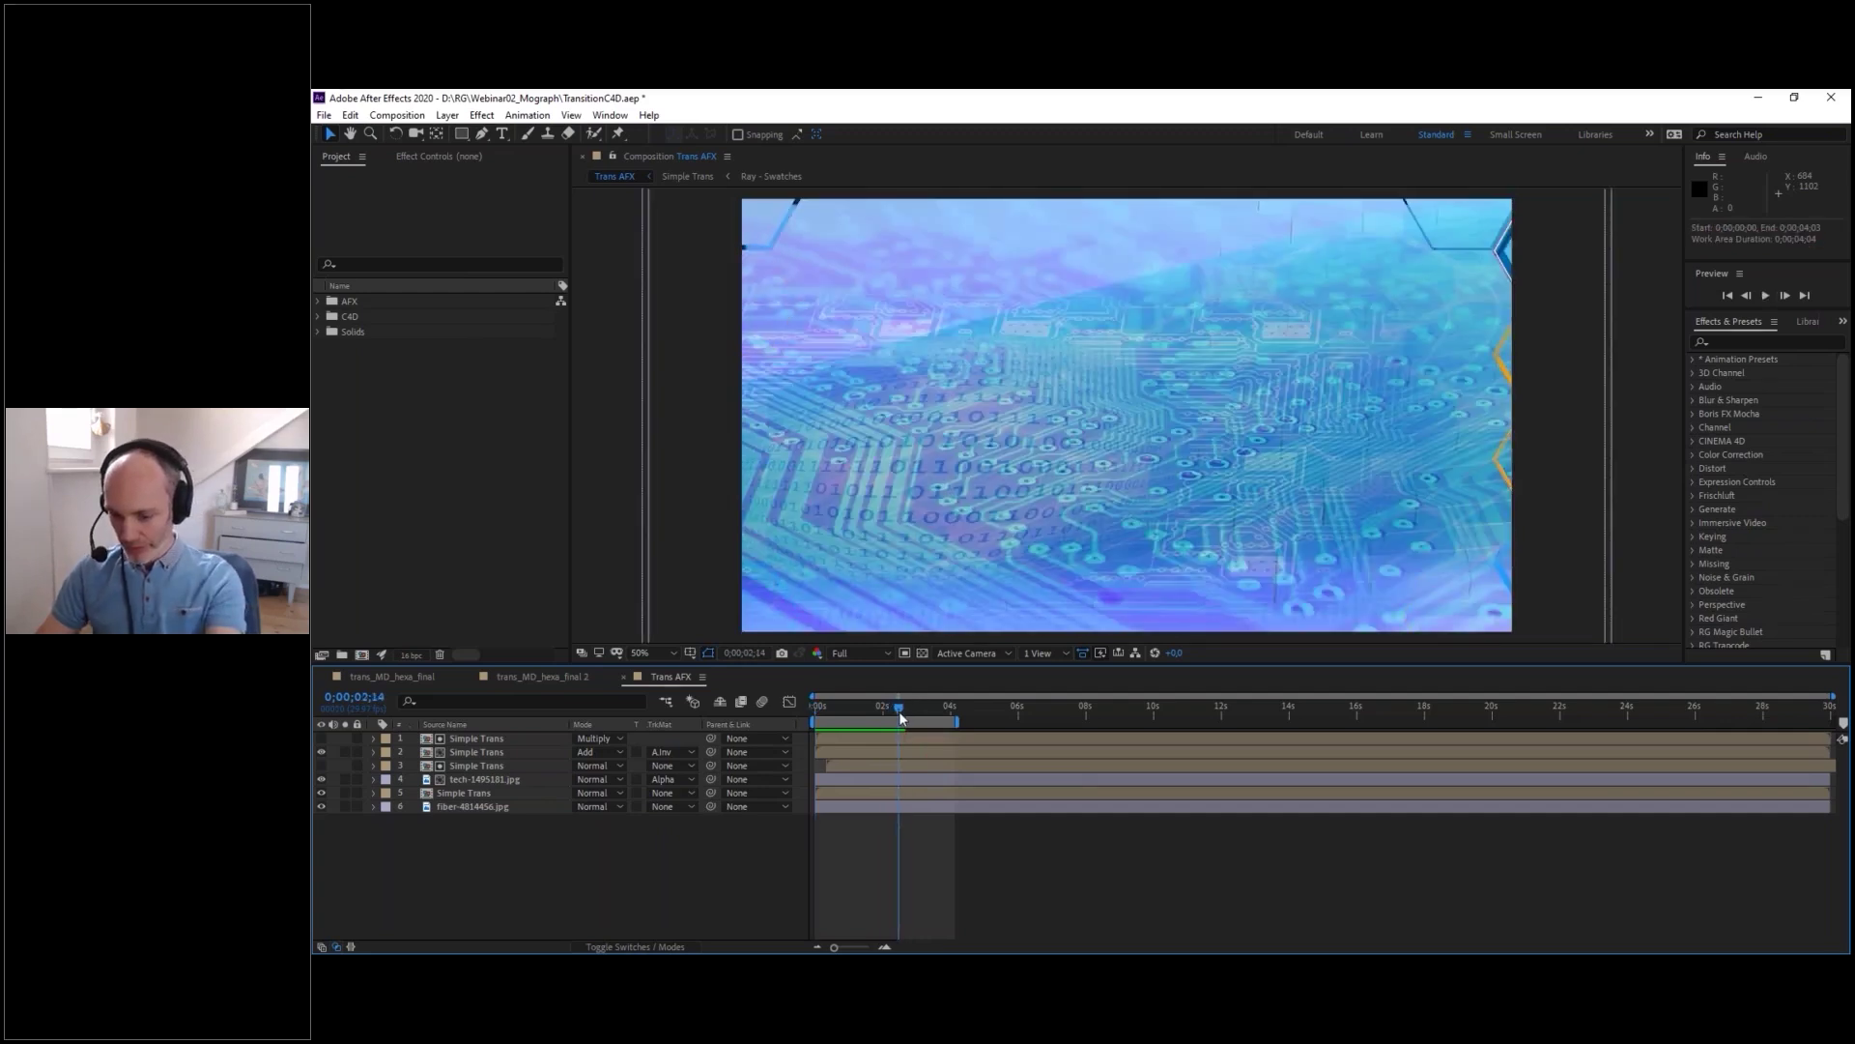
{"action": "key", "text": "n"}
{"action": "key", "text": "space"}
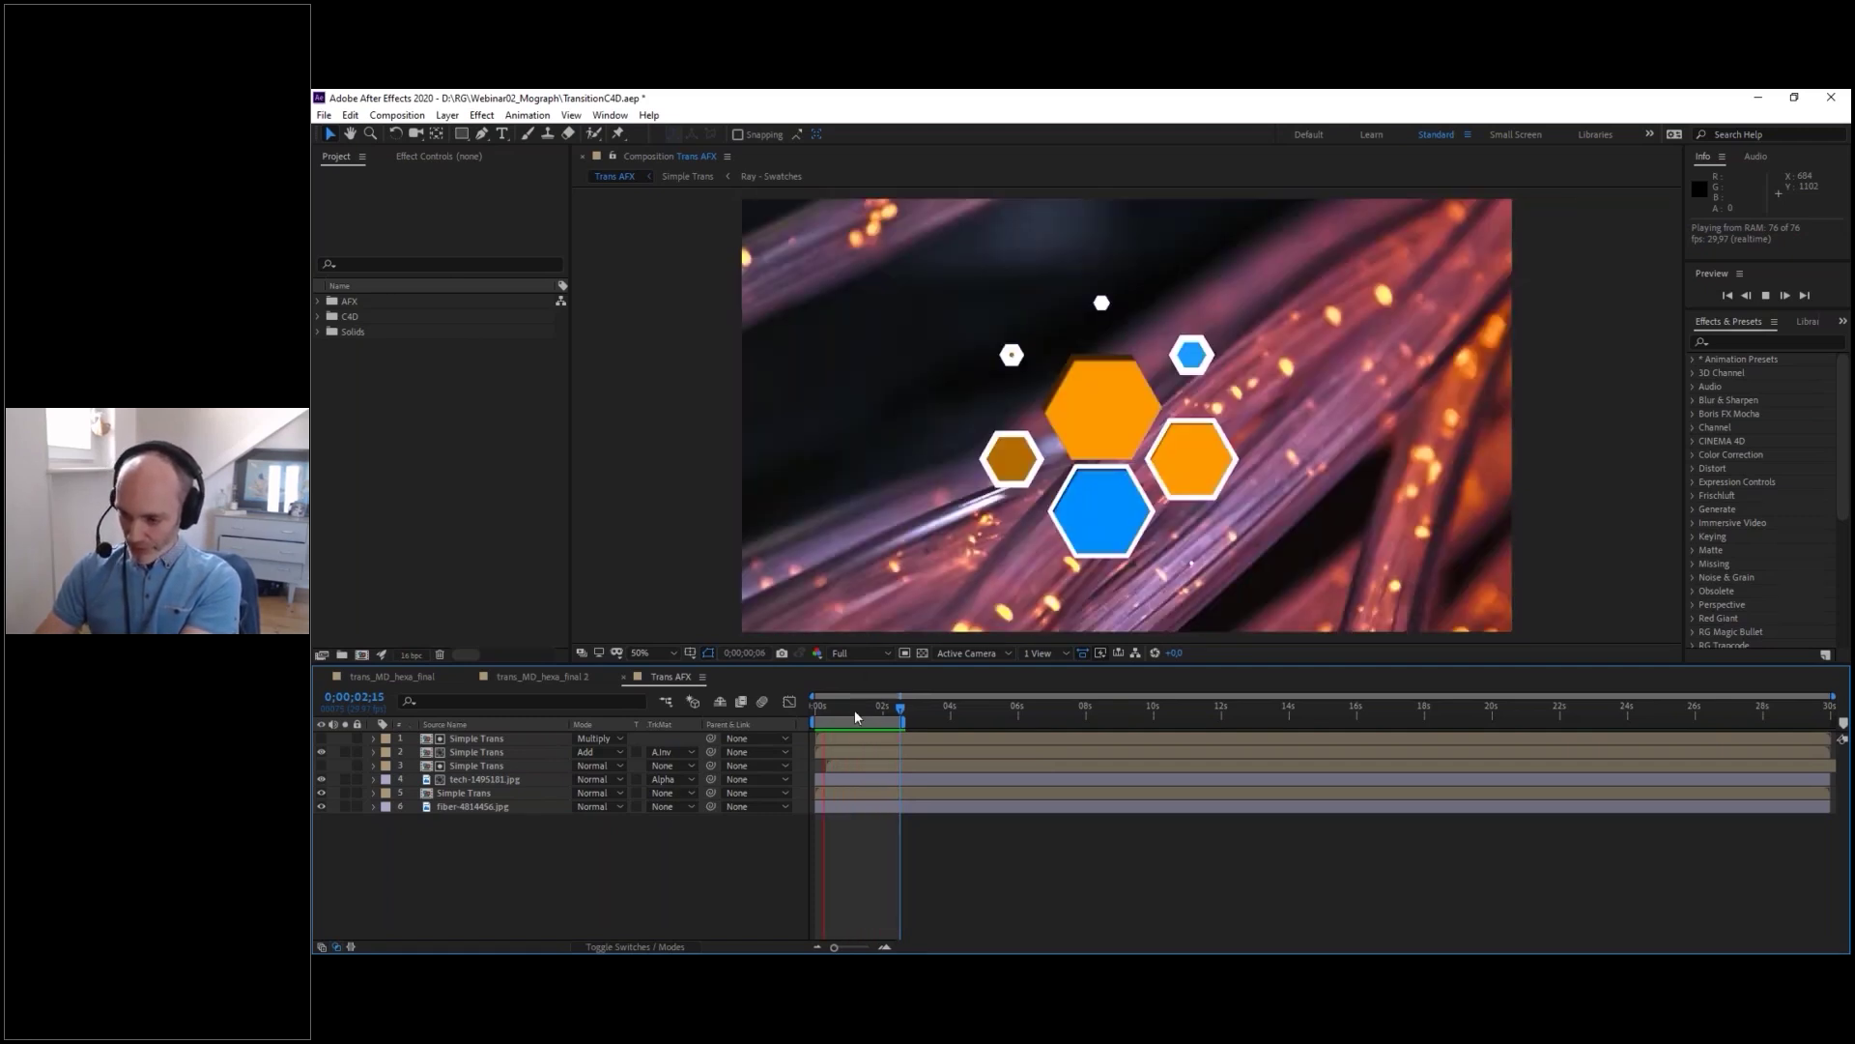
{"action": "key", "text": "space"}
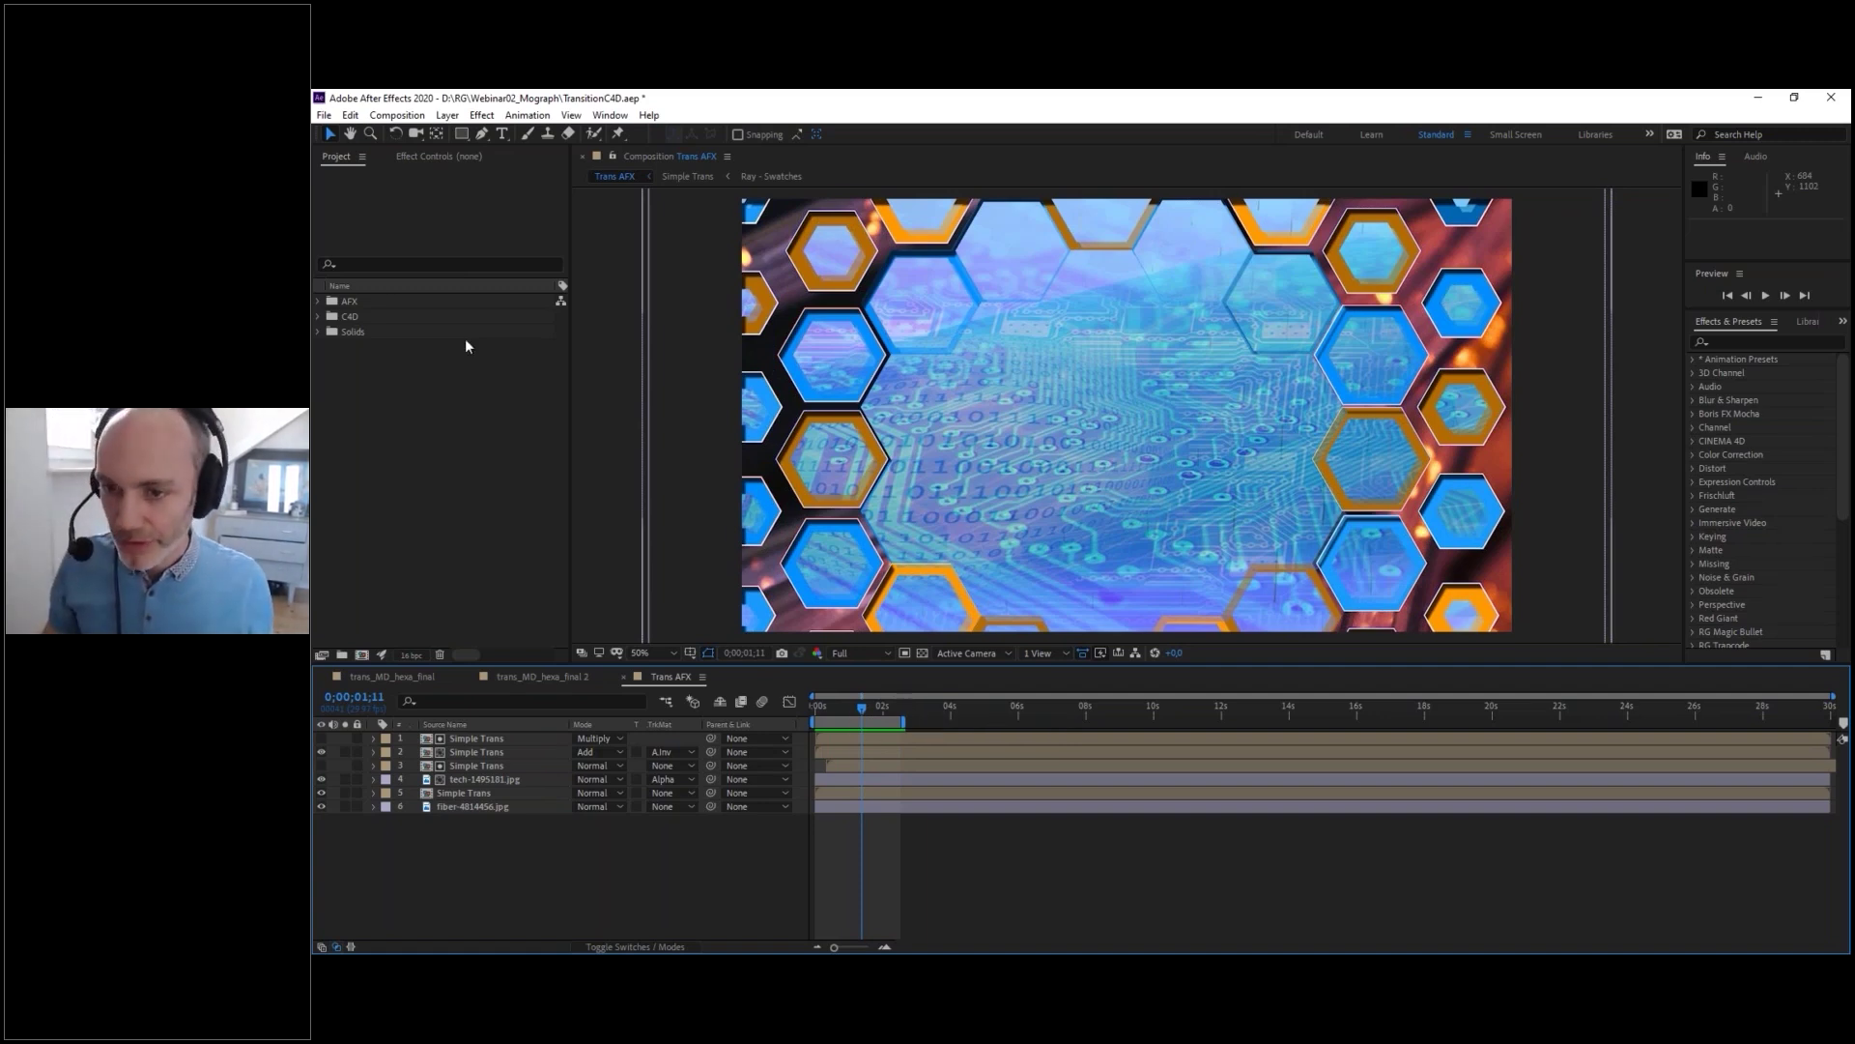
- Create a new composition named AFX with the HDTV 1080 29.97 preset at the root of the project
{"action": "left_click", "coordinate": [374, 437]}
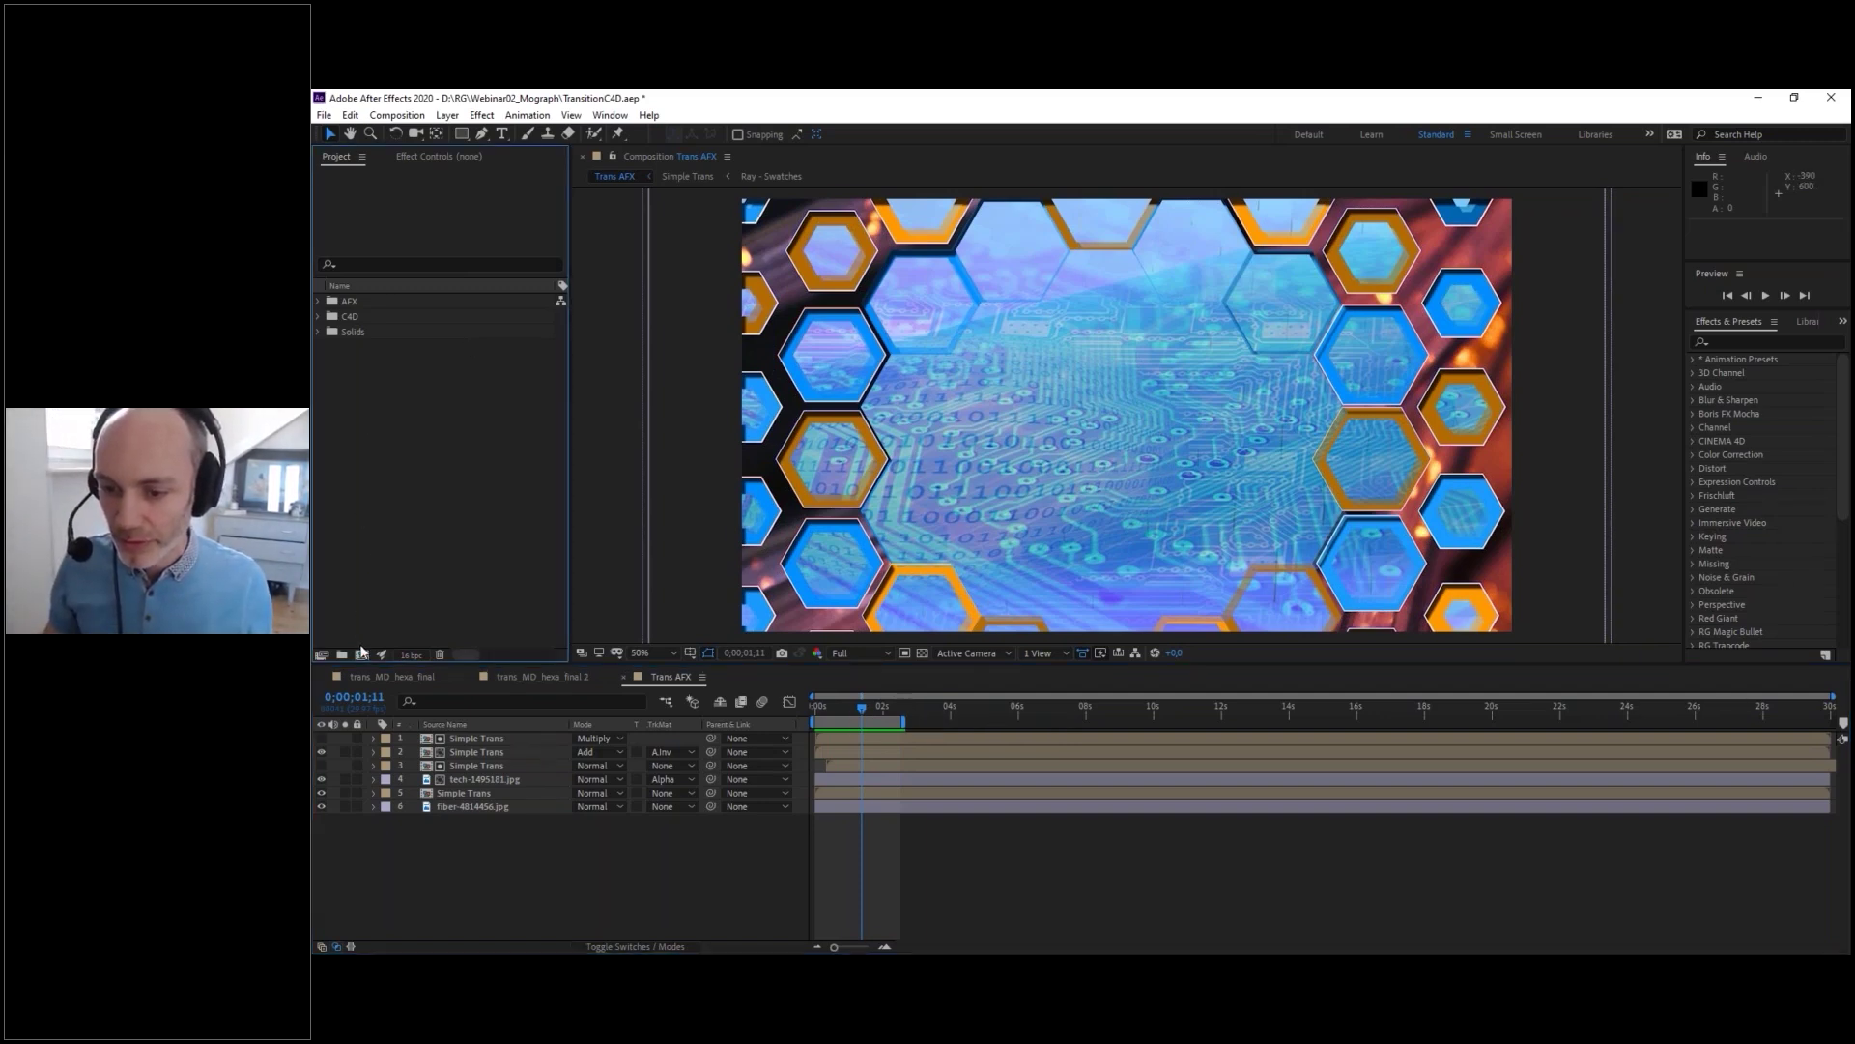
{"action": "left_click", "coordinate": [361, 654]}
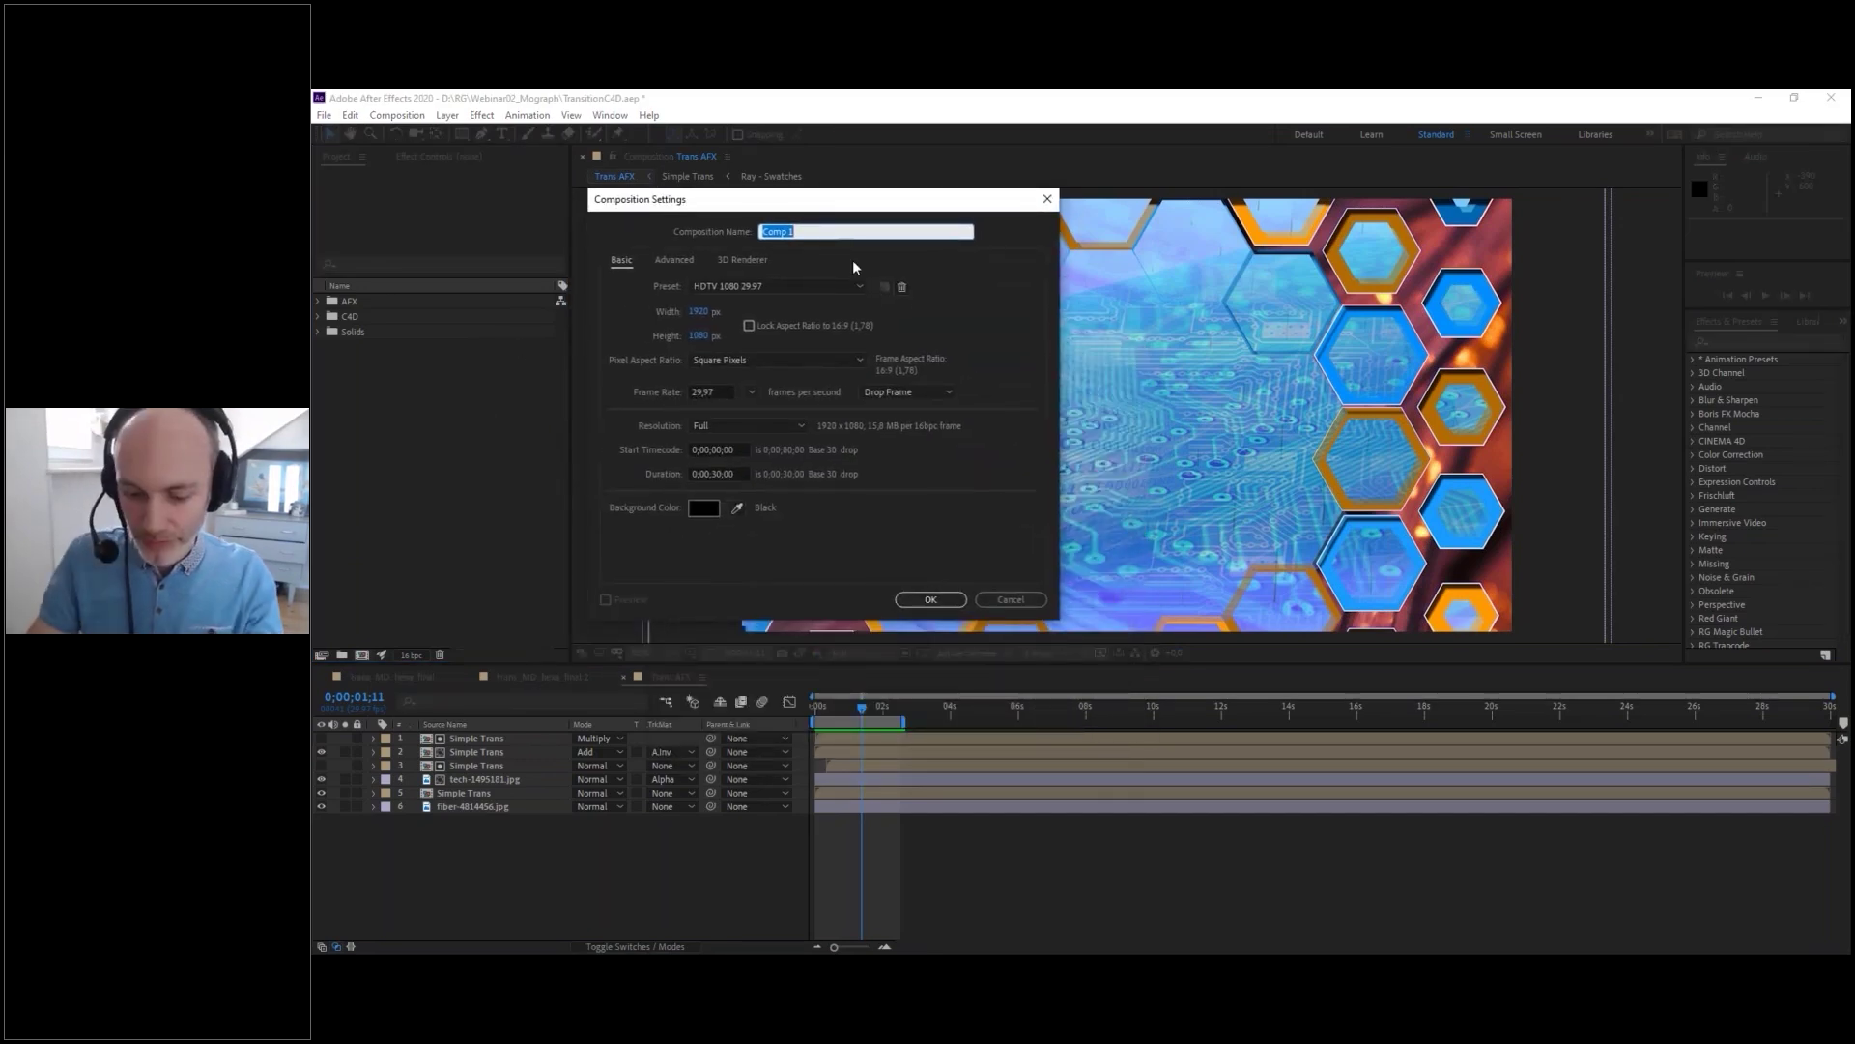
{"action": "type", "text": "AFX"}
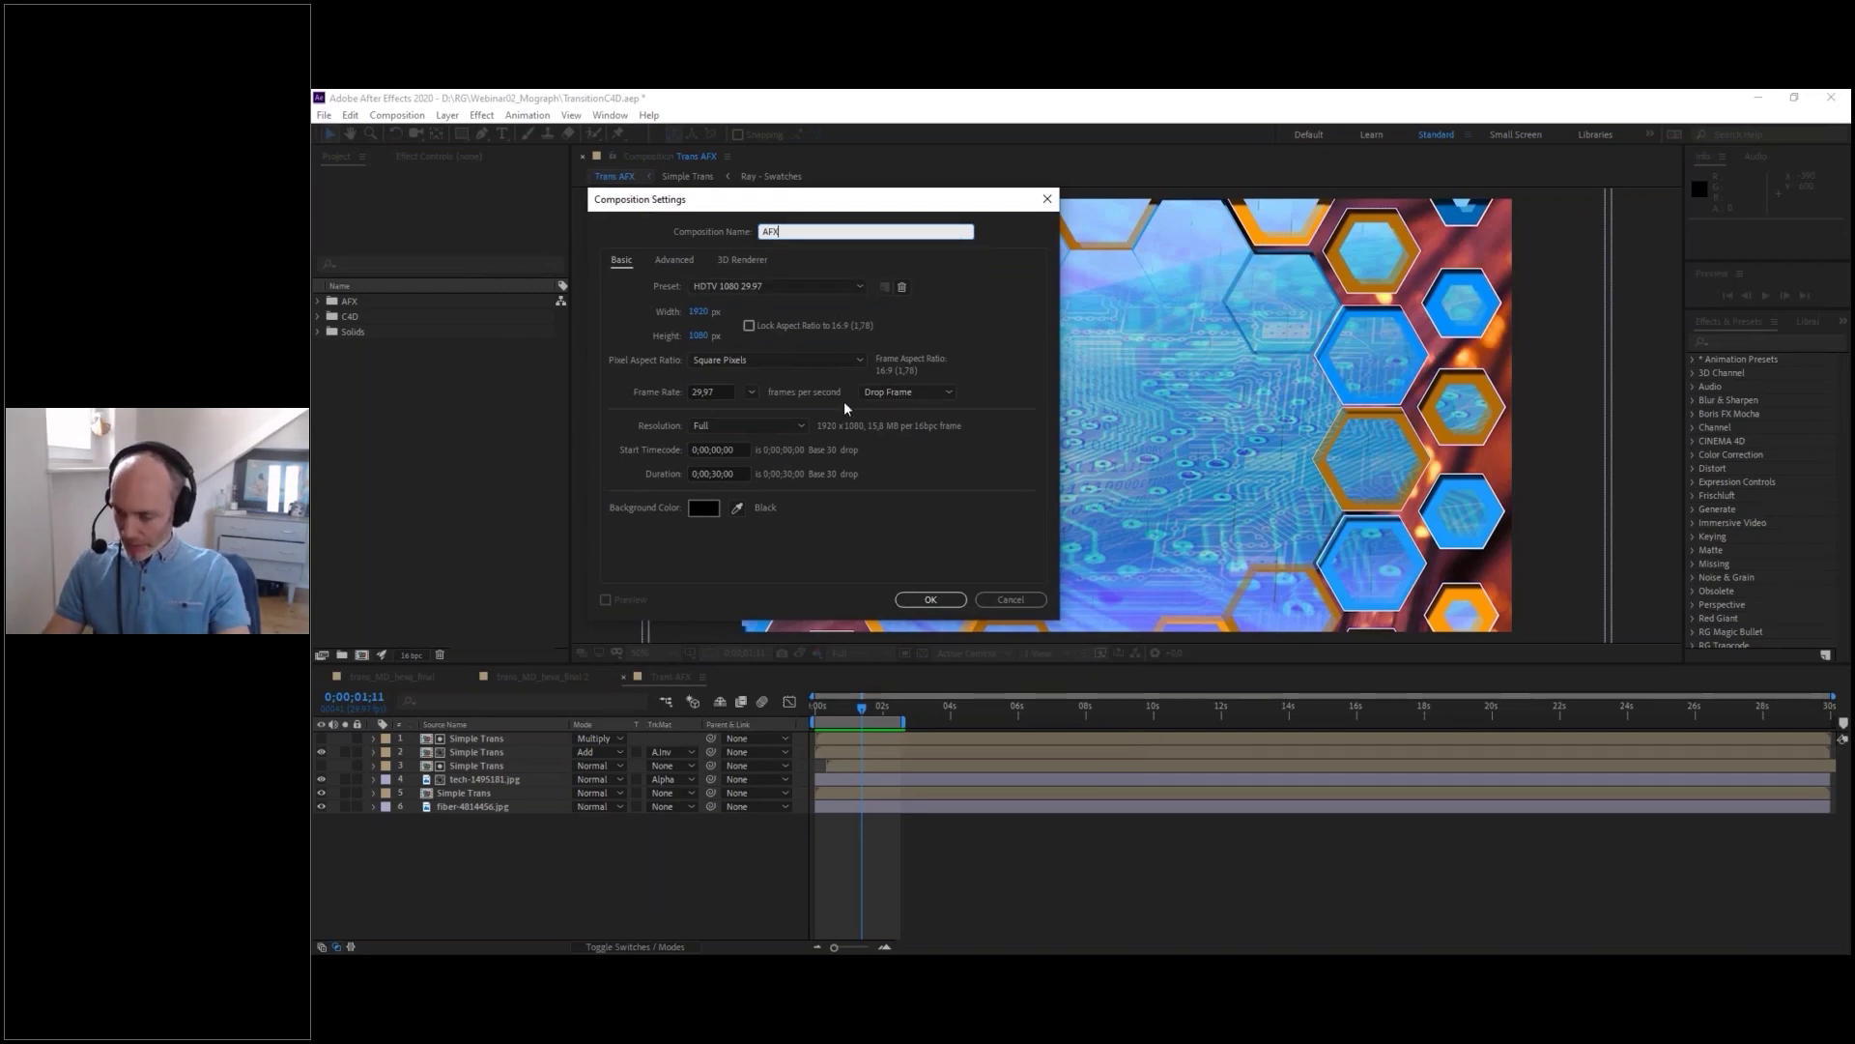
{"action": "left_click", "coordinate": [930, 599]}
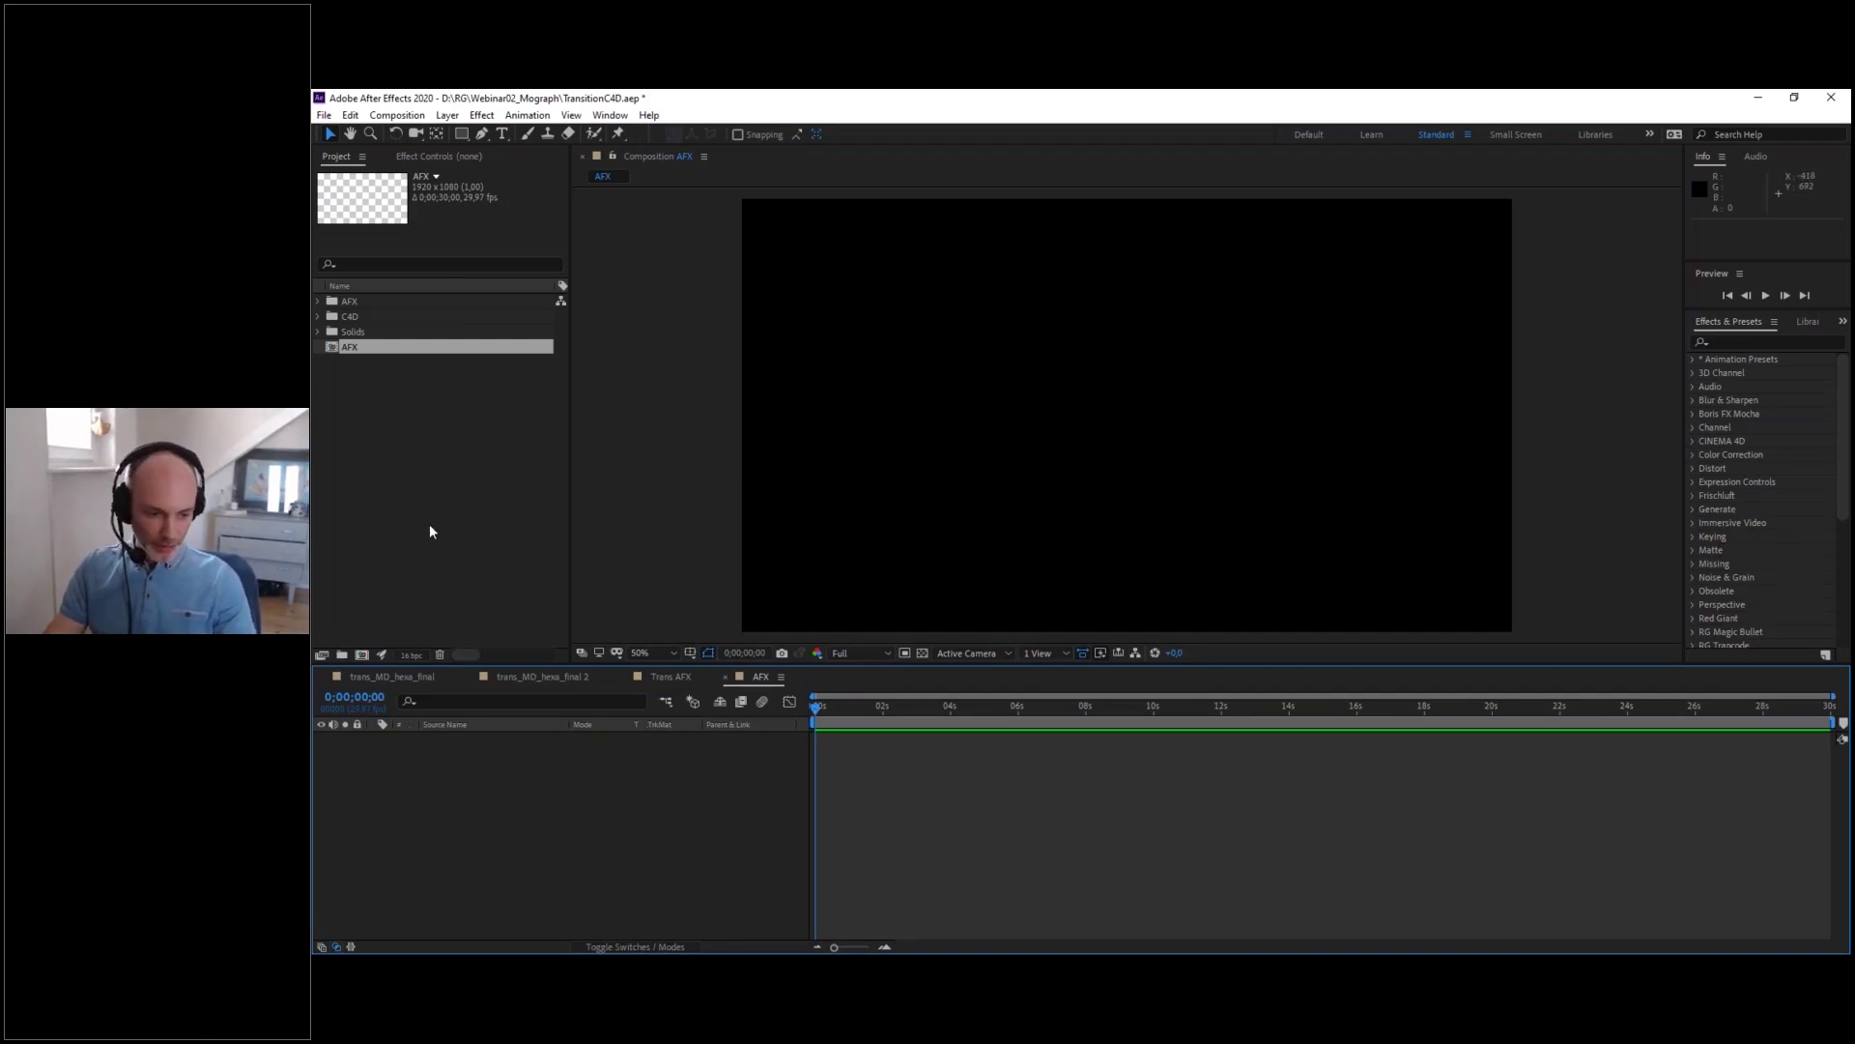
- Switch to Illustrator and create a new 1920 x 1080 px document from the recent video preset
{"action": "key", "text": "alt+Tab"}
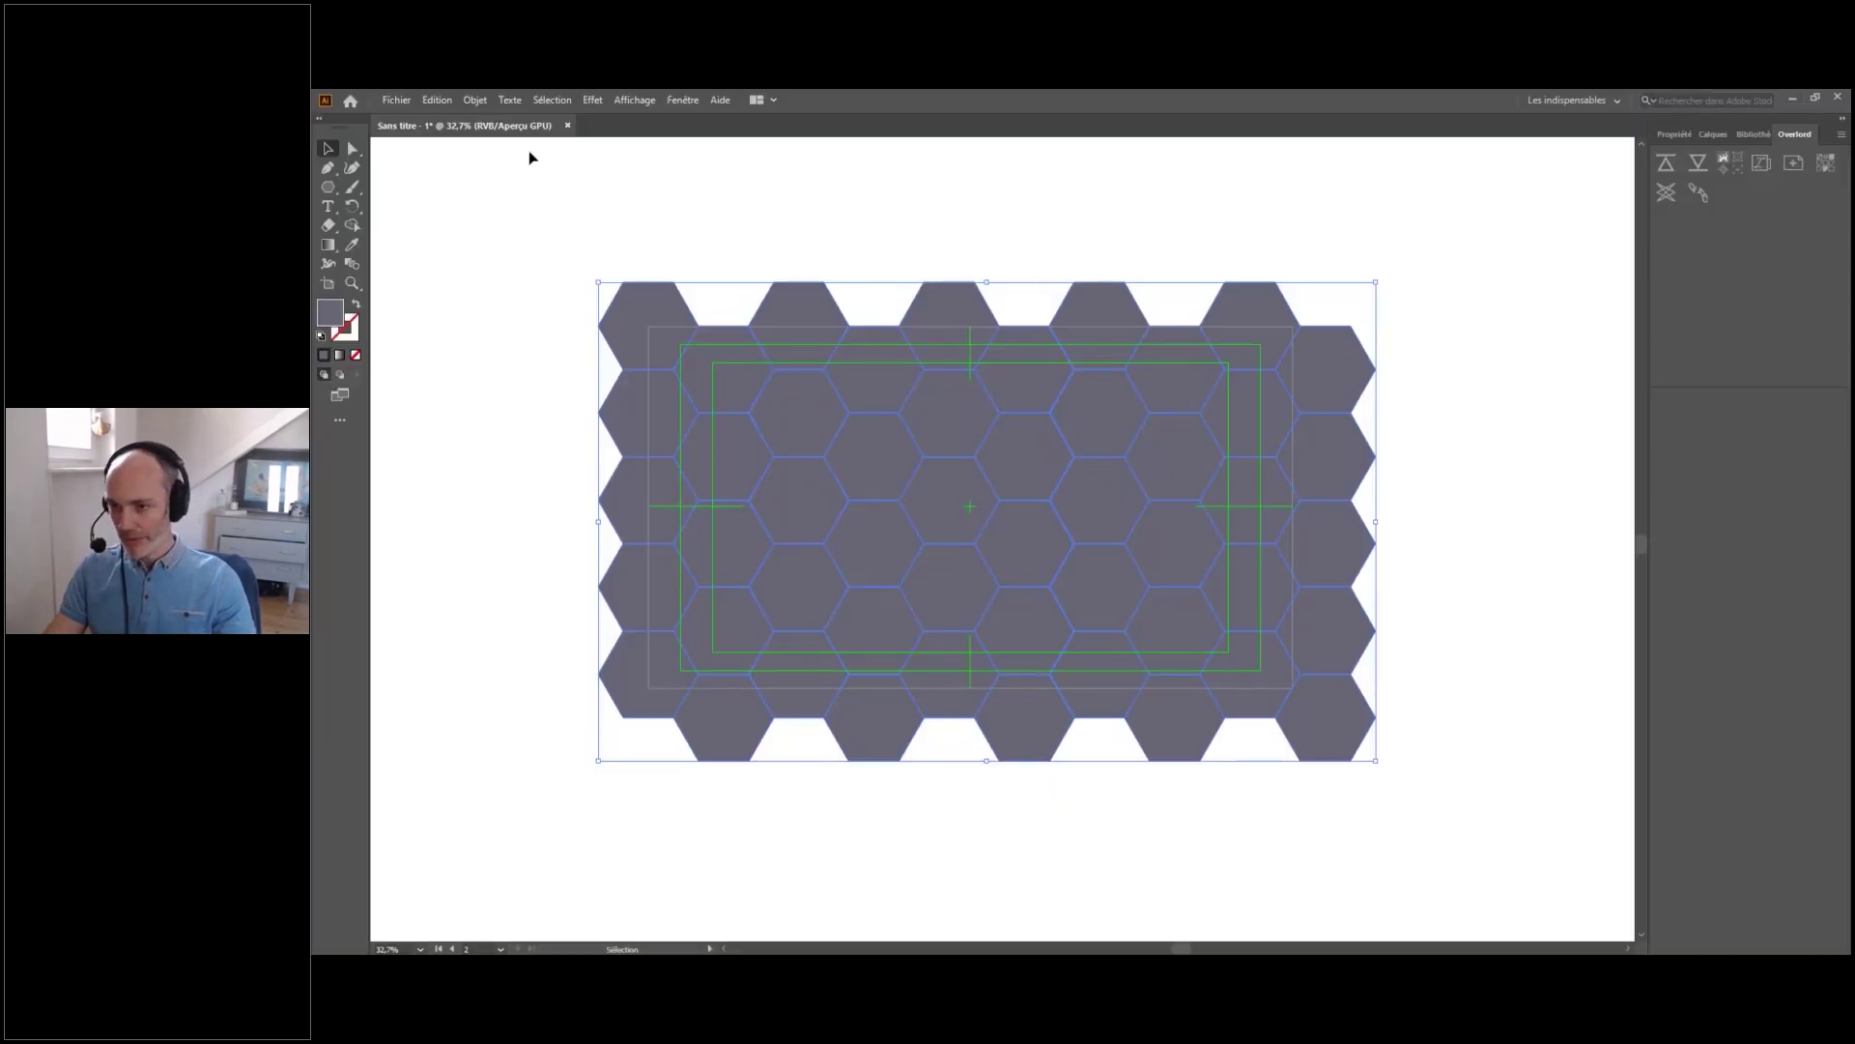
{"action": "left_click", "coordinate": [394, 101]}
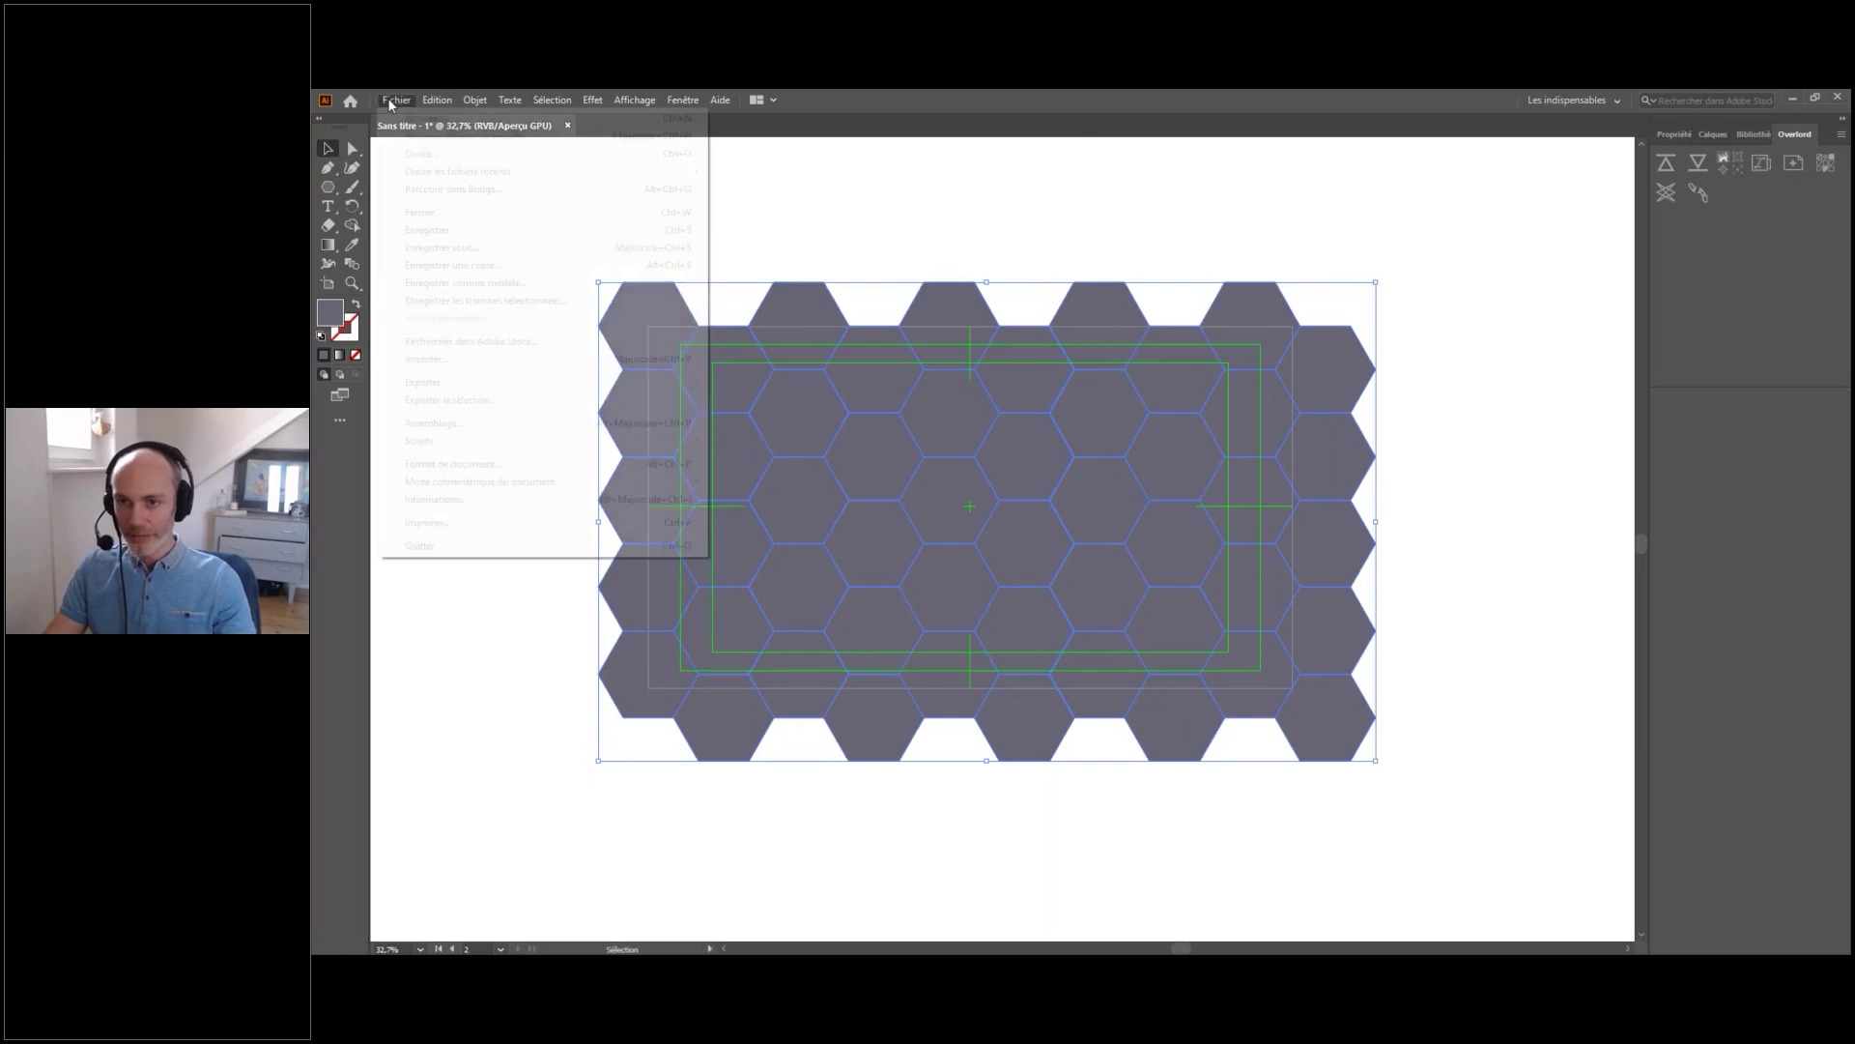
{"action": "left_click", "coordinate": [430, 122]}
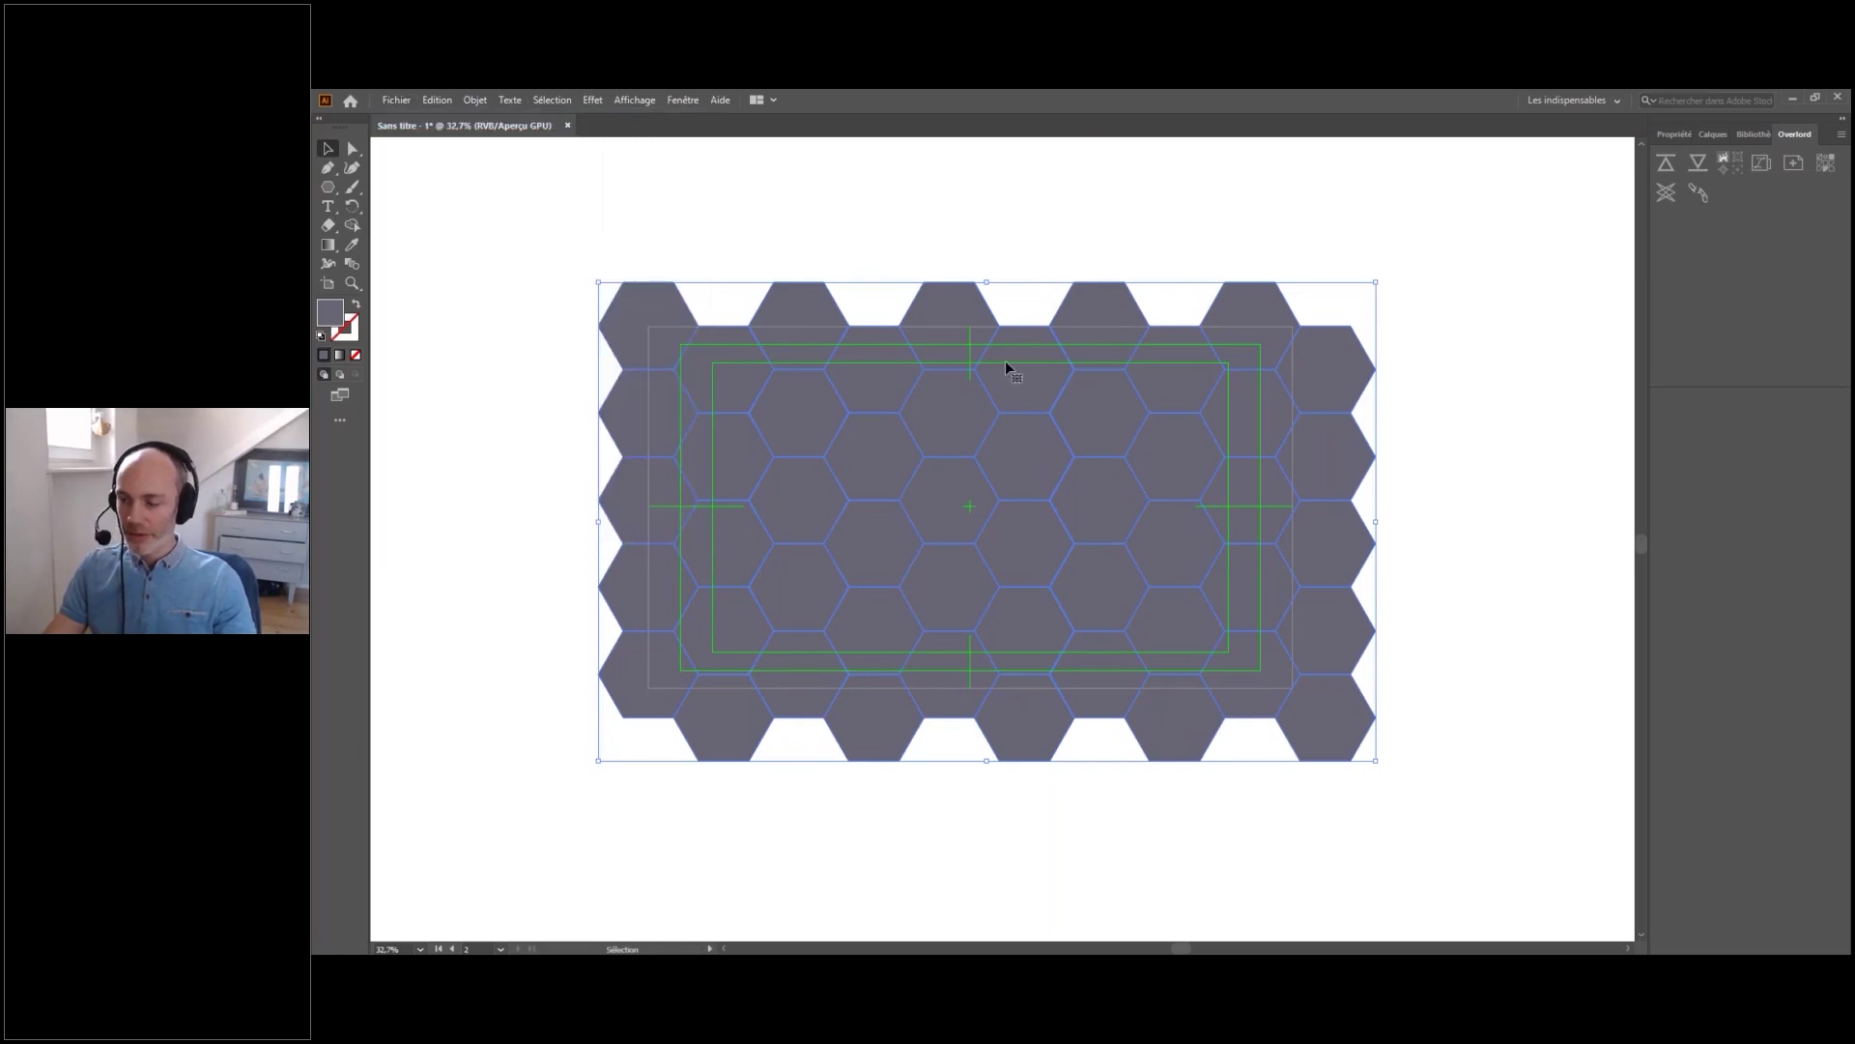
{"action": "mouse_move", "coordinate": [856, 295]}
{"action": "left_mouse_down"}
{"action": "mouse_move", "coordinate": [881, 308]}
{"action": "mouse_move", "coordinate": [860, 326]}
{"action": "left_mouse_up"}
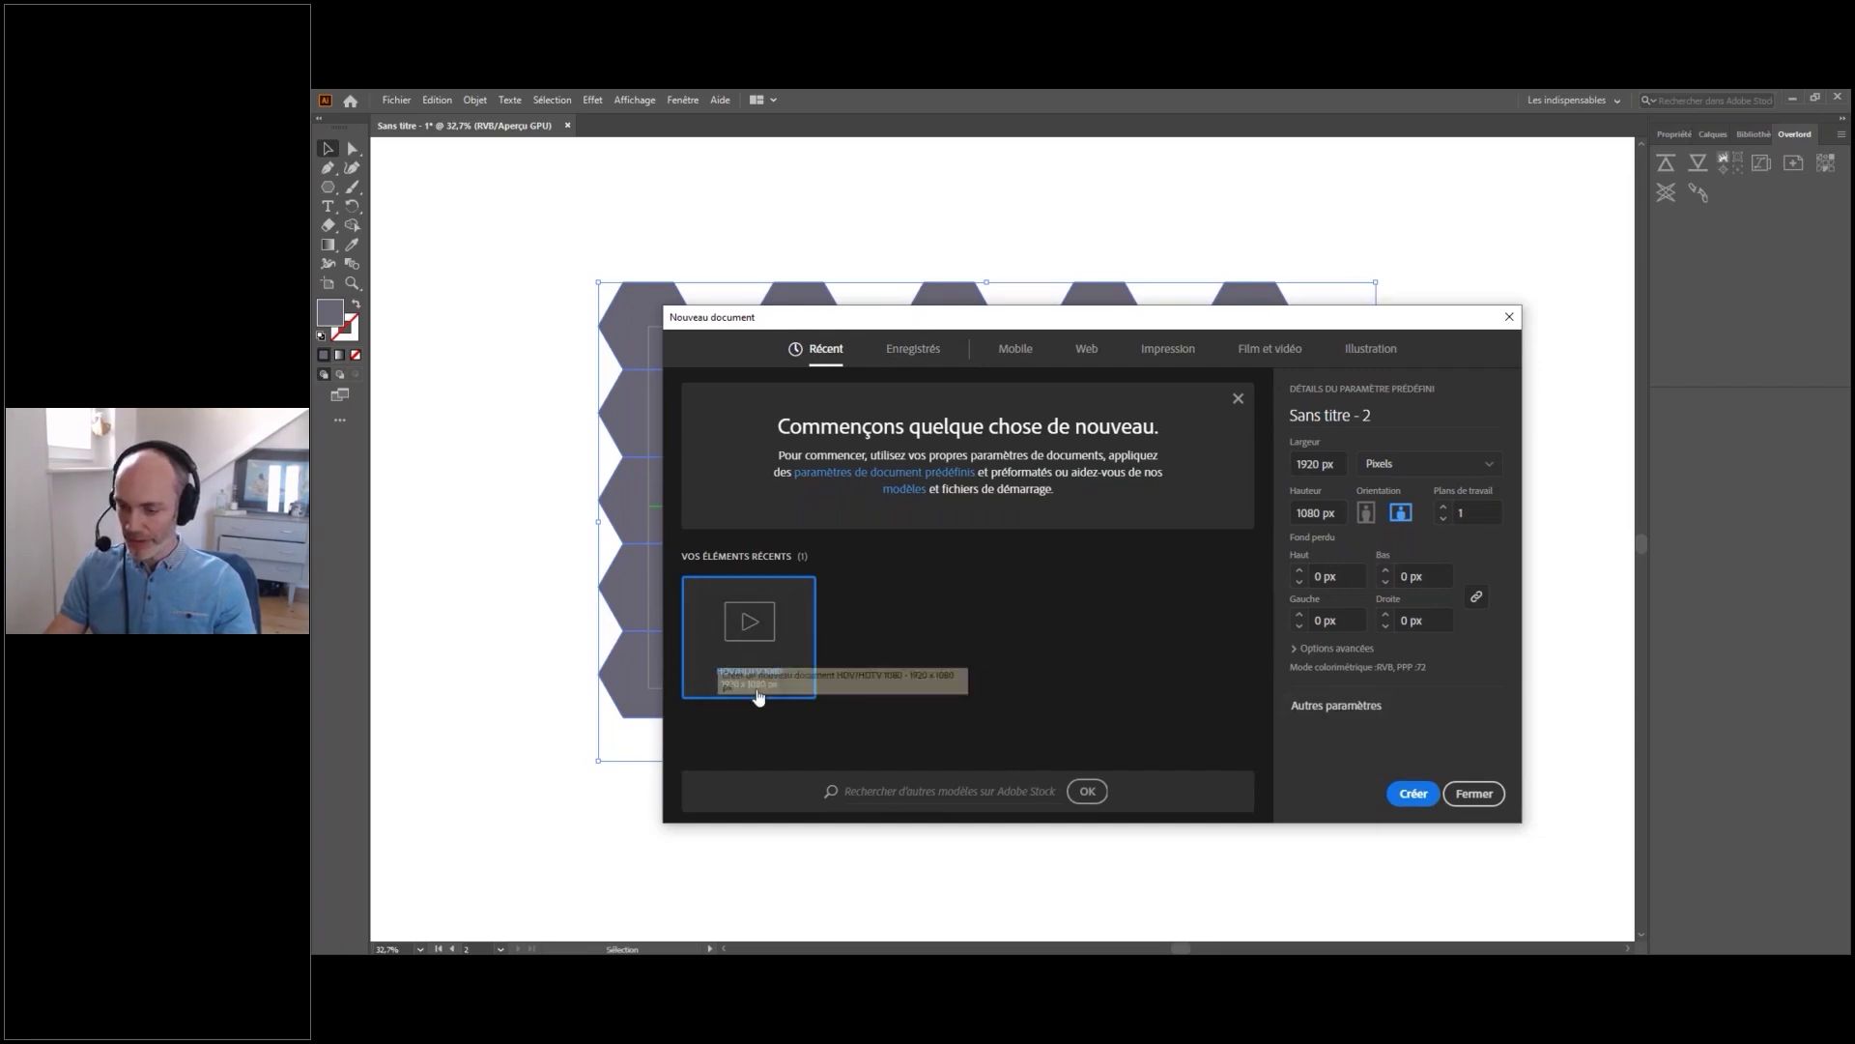
{"action": "left_click", "coordinate": [1423, 795]}
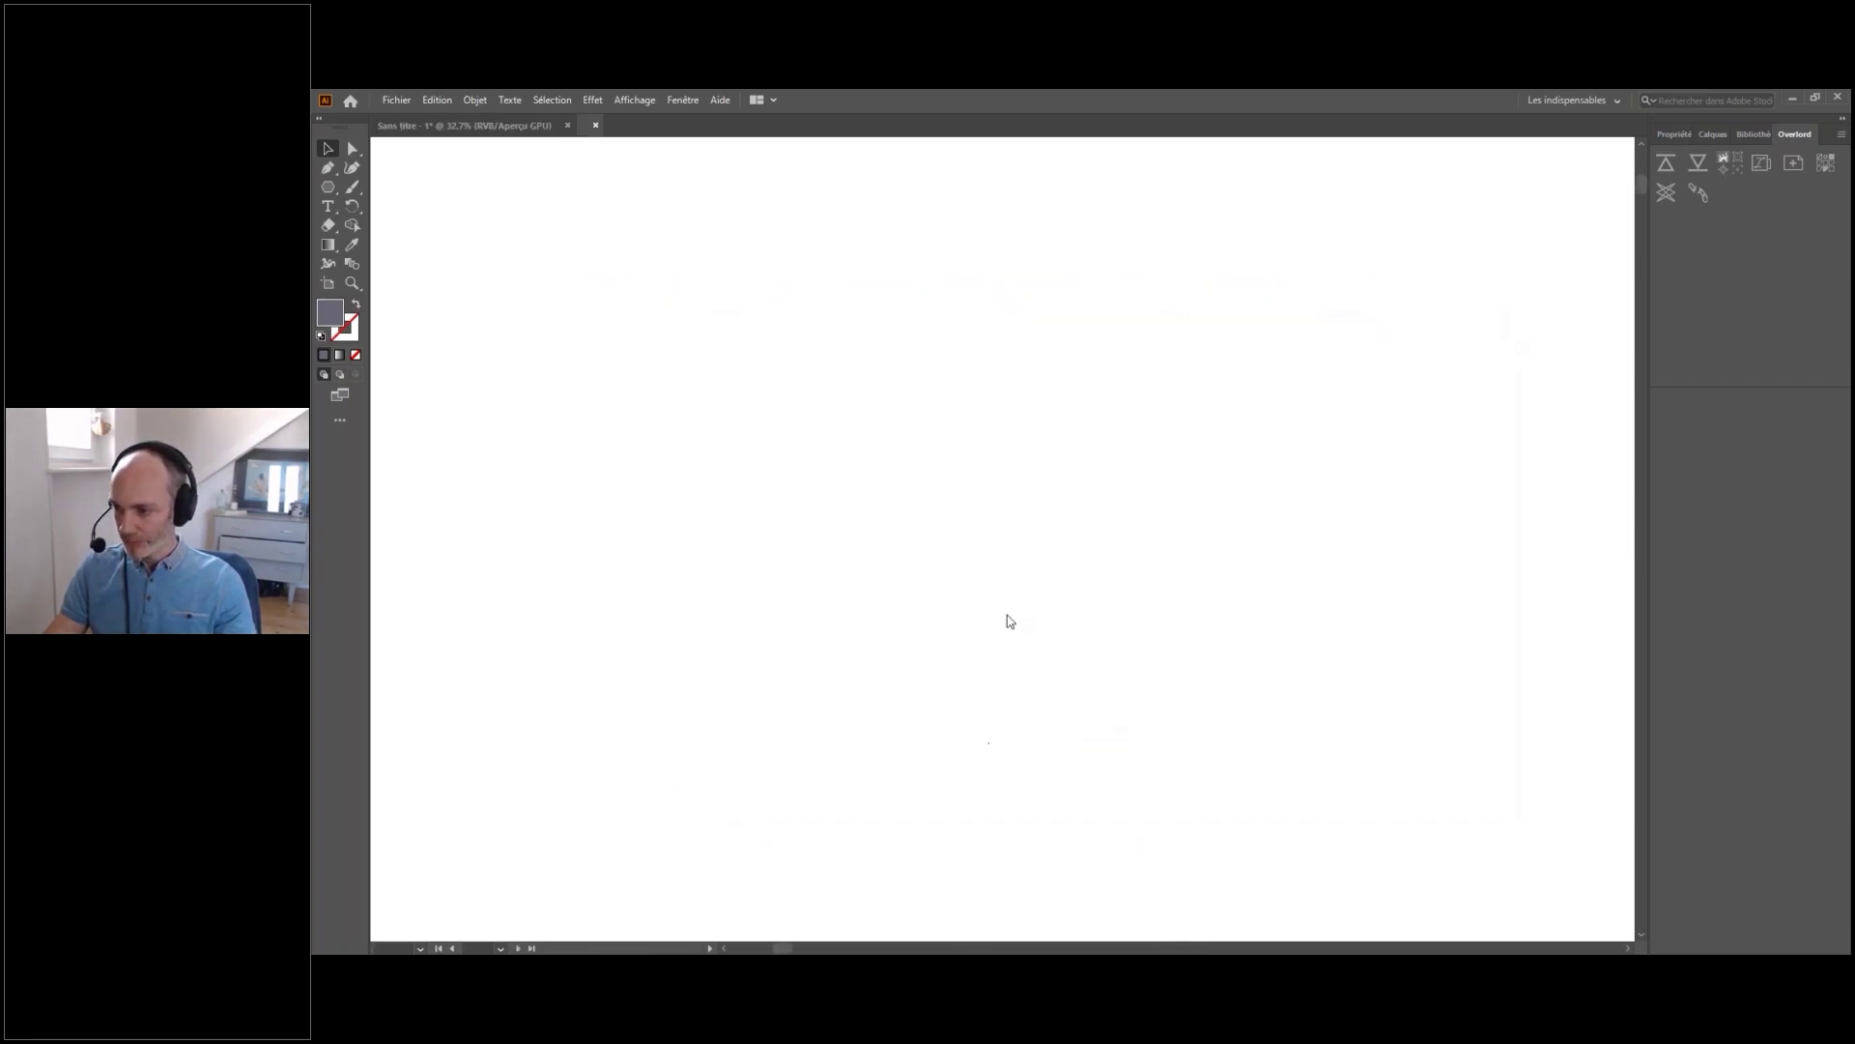
{"action": "key", "text": "ctrl+minus"}
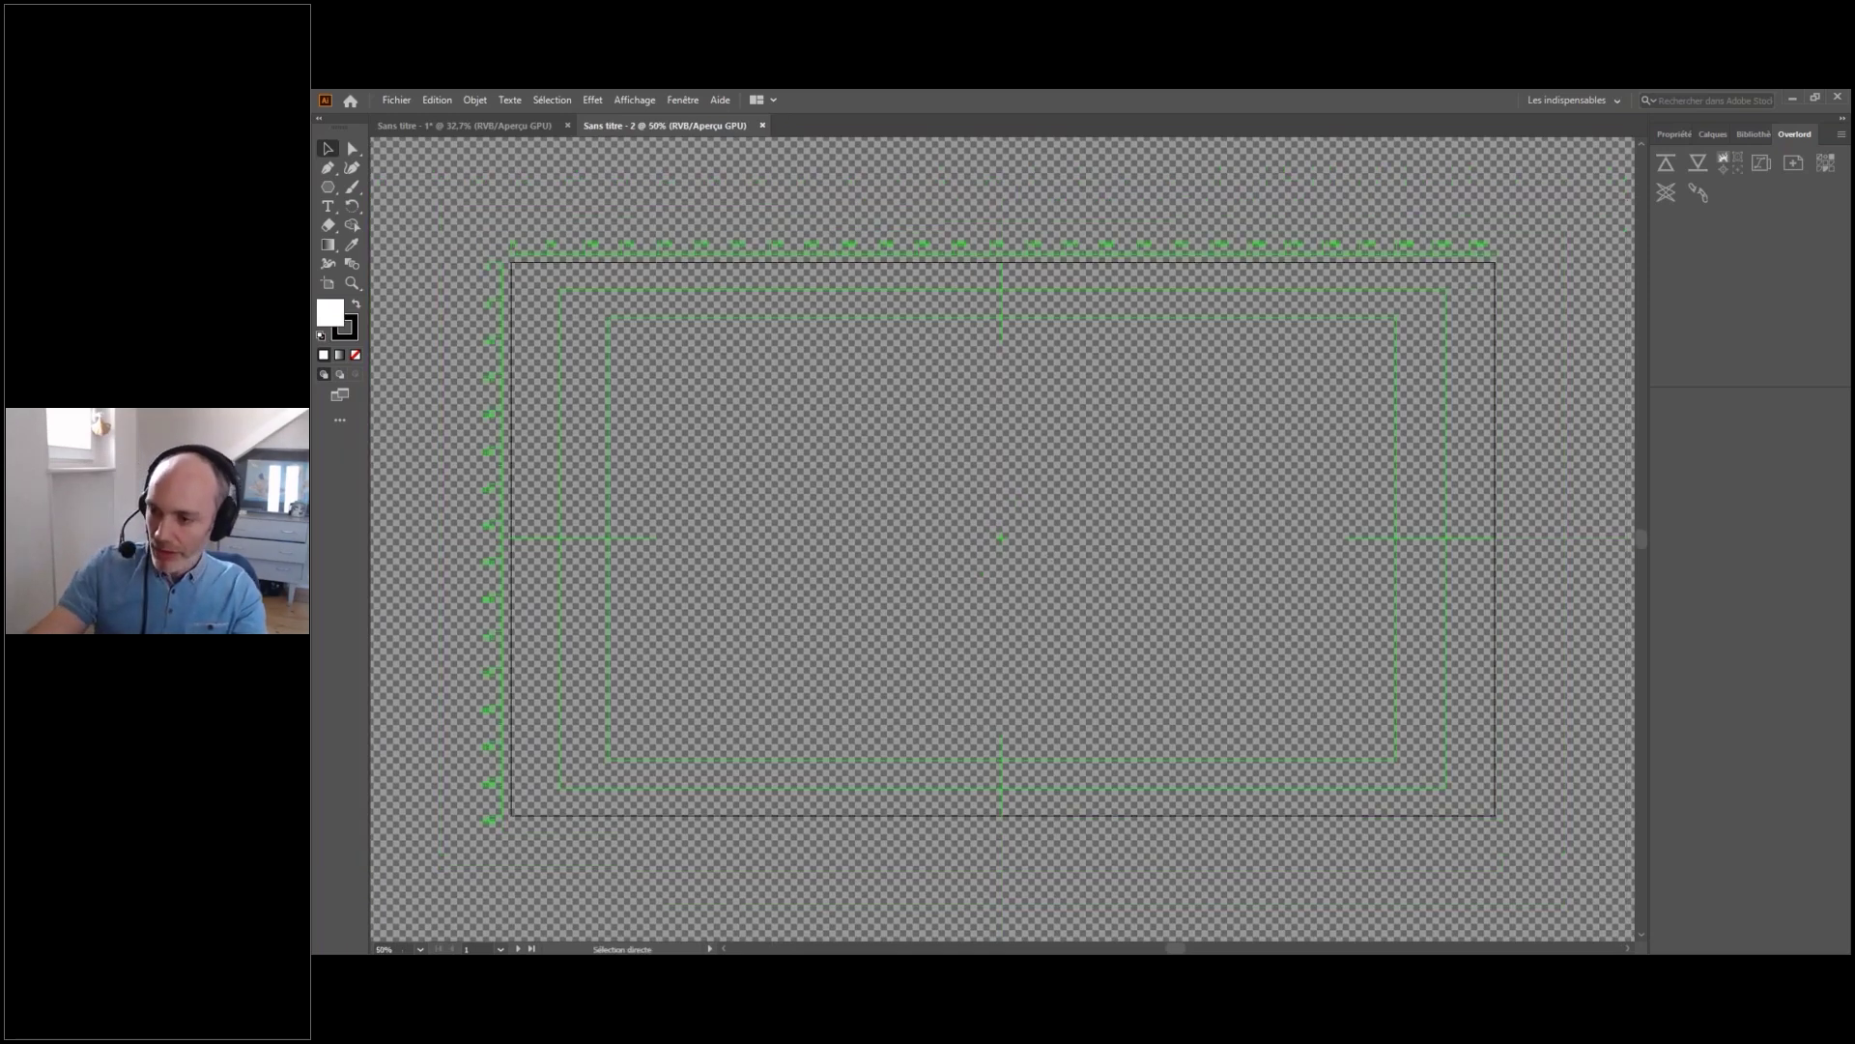
- Add a six-sided polygon with a 150 px radius centred on the artboard's upper-left corner
{"action": "left_click", "coordinate": [329, 188]}
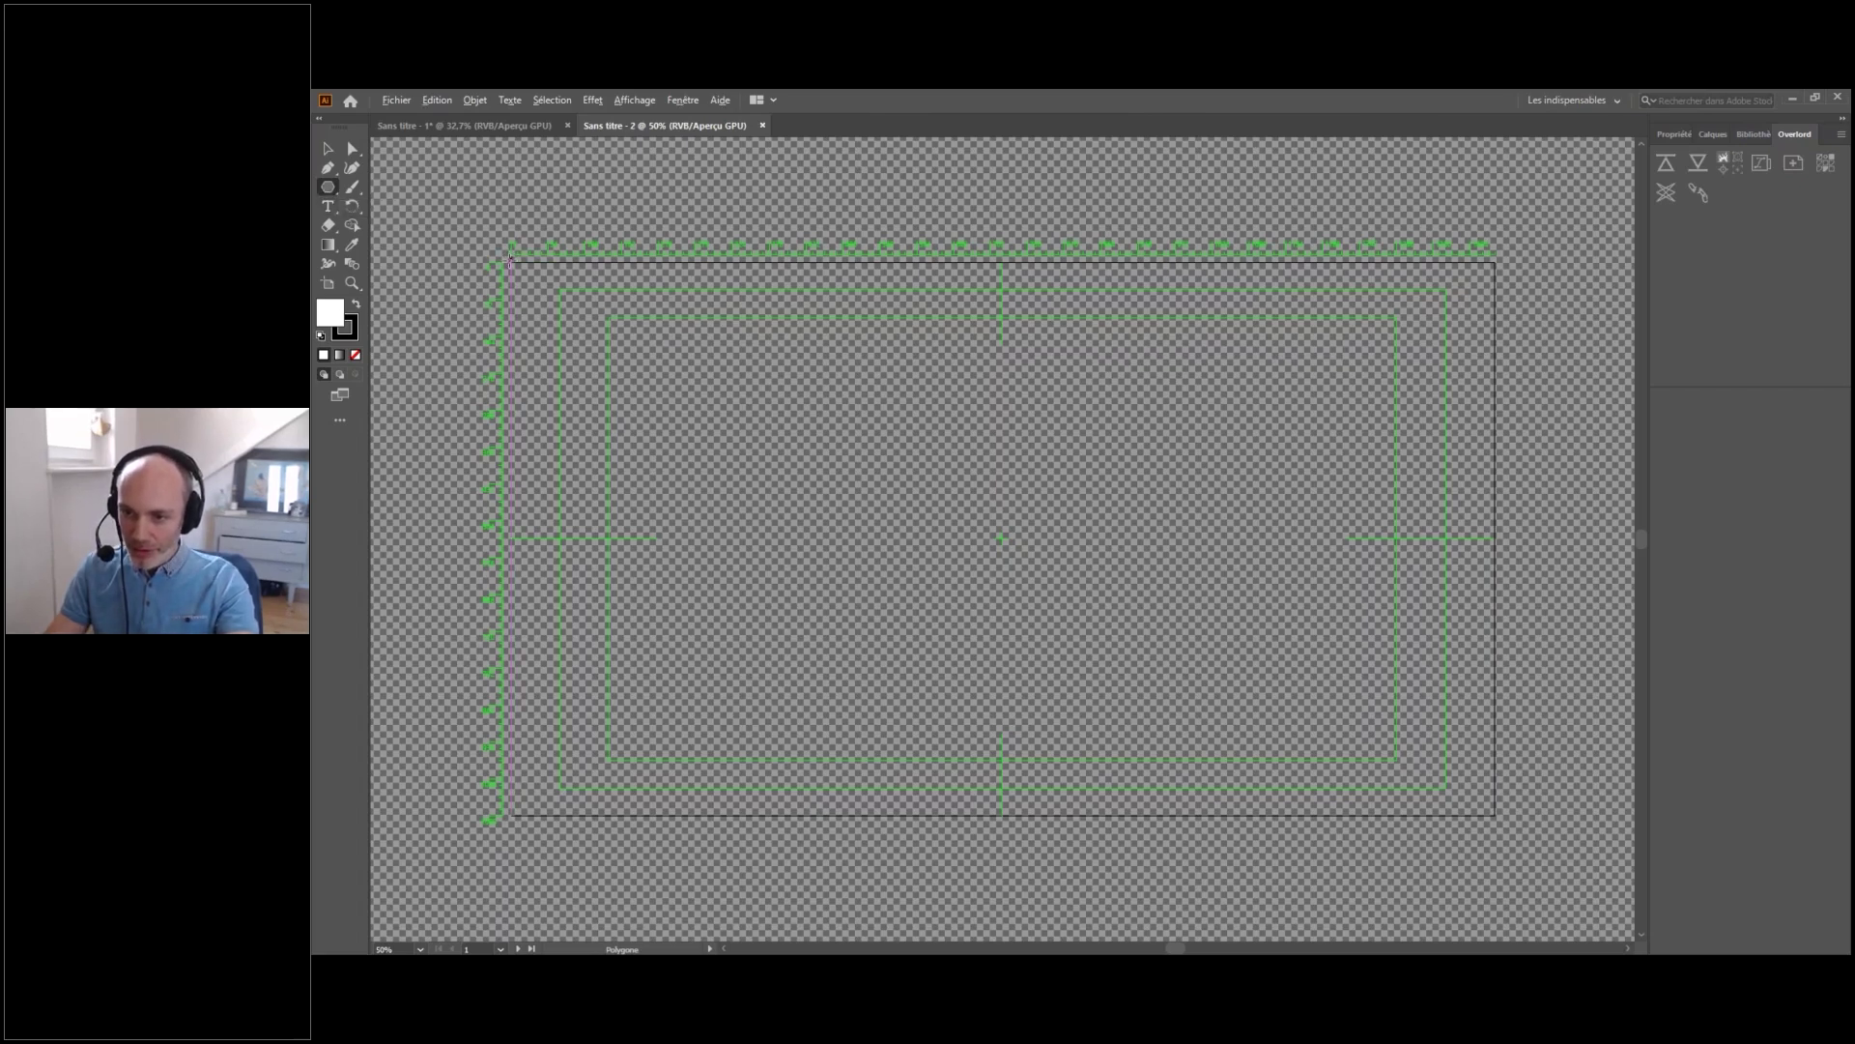
{"action": "left_click", "coordinate": [509, 262]}
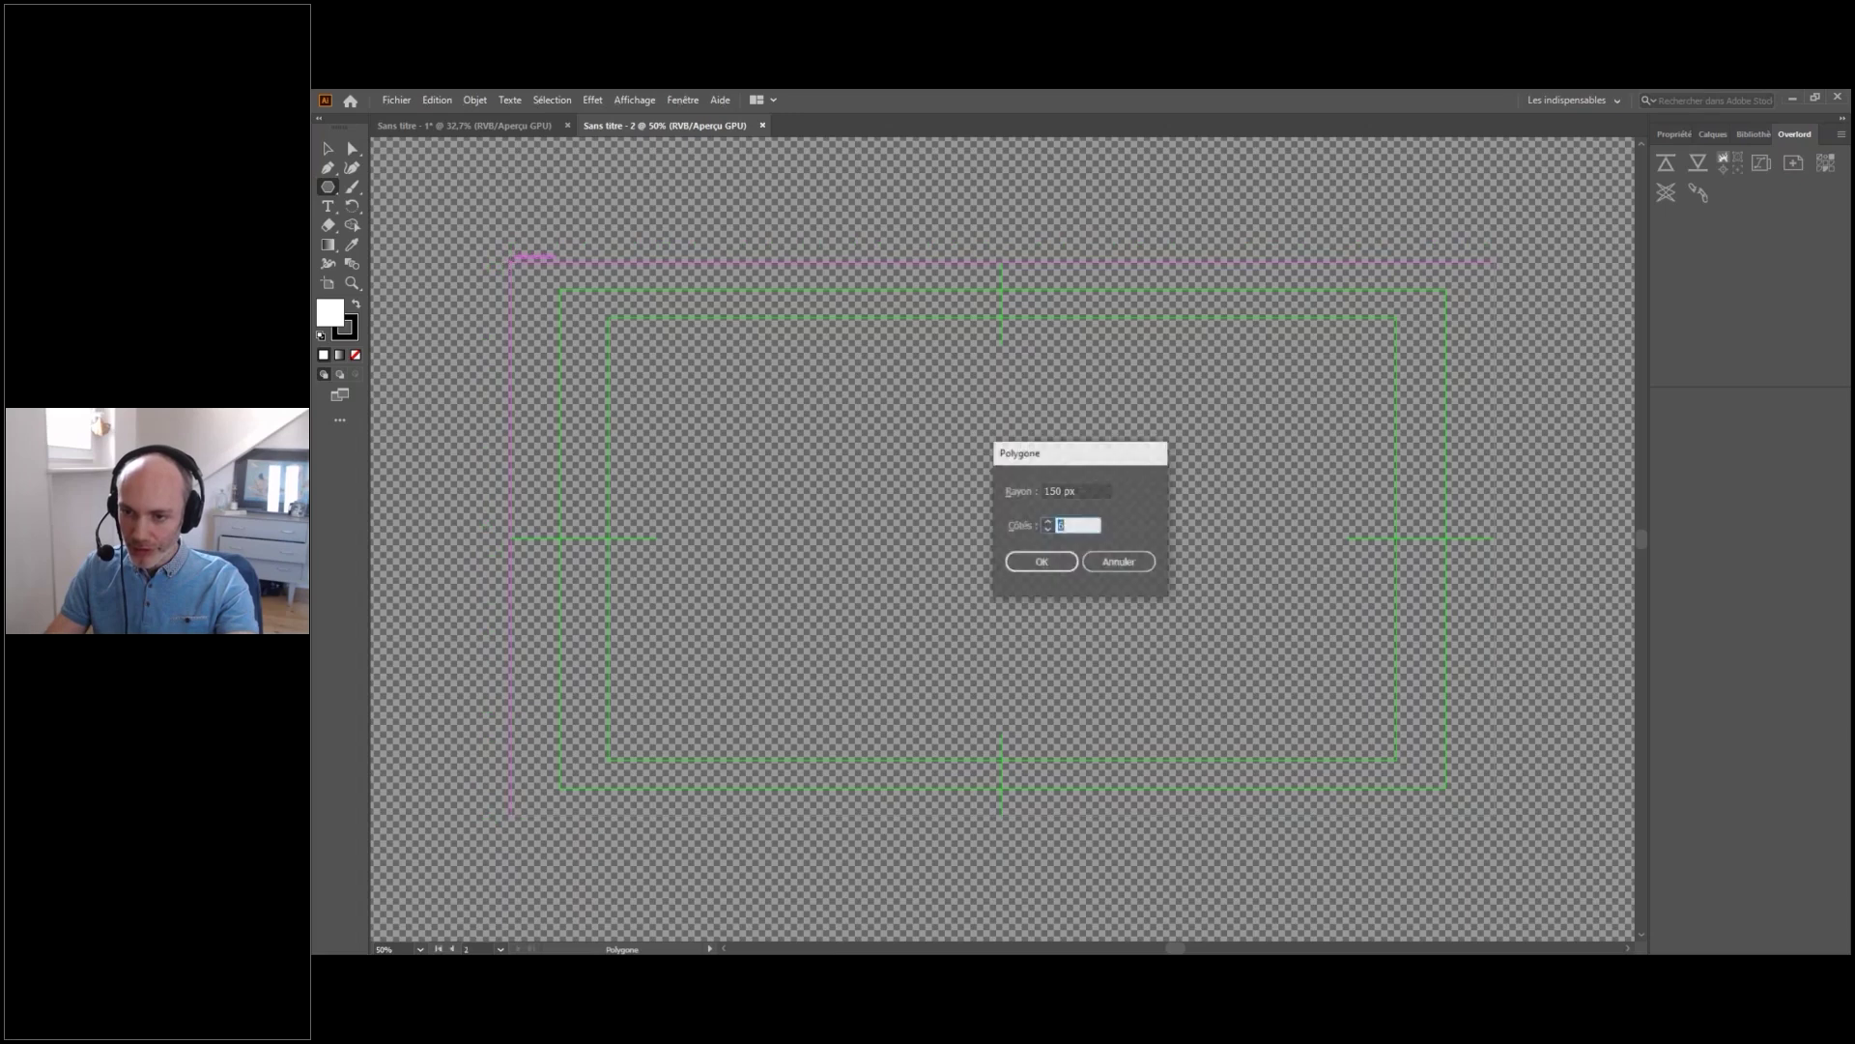
{"action": "left_click", "coordinate": [1073, 490]}
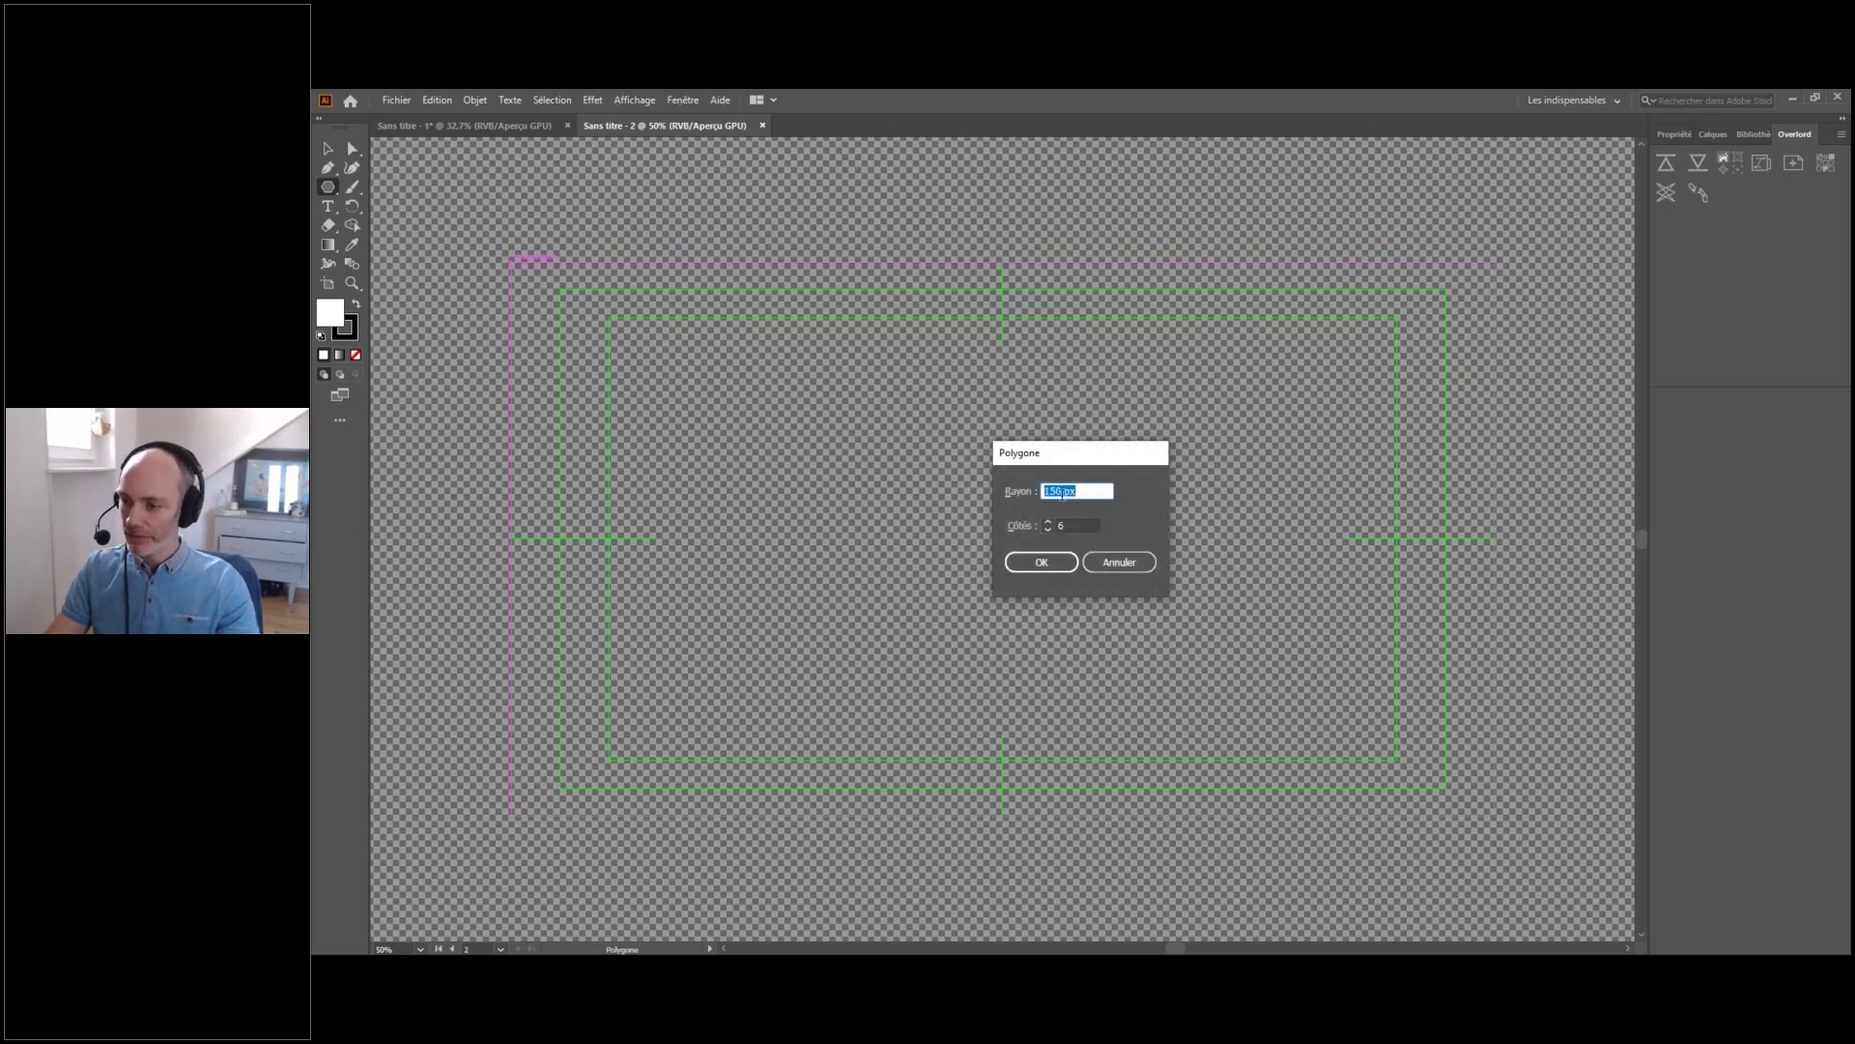
{"action": "left_click", "coordinate": [1060, 560]}
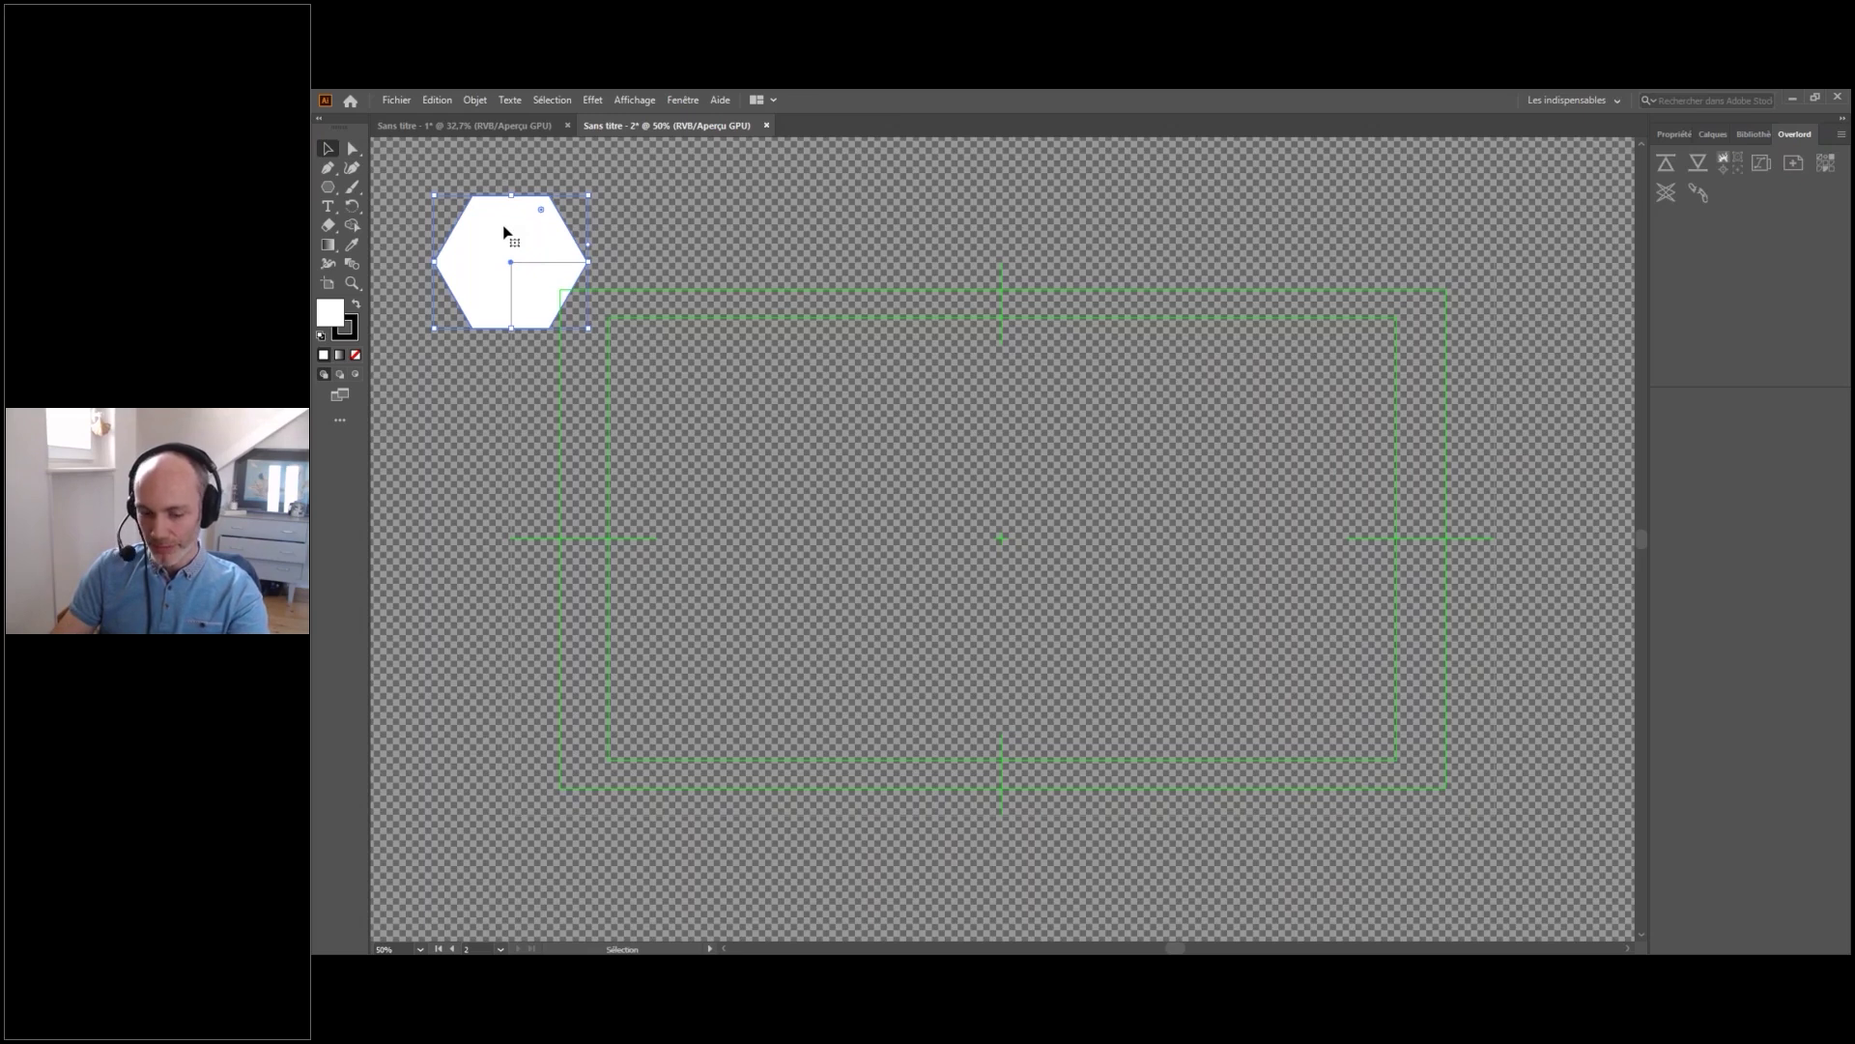
{"action": "left_click_drag", "start_coordinate": [506, 249], "coordinate": [533, 377], "text": "alt+shift"}
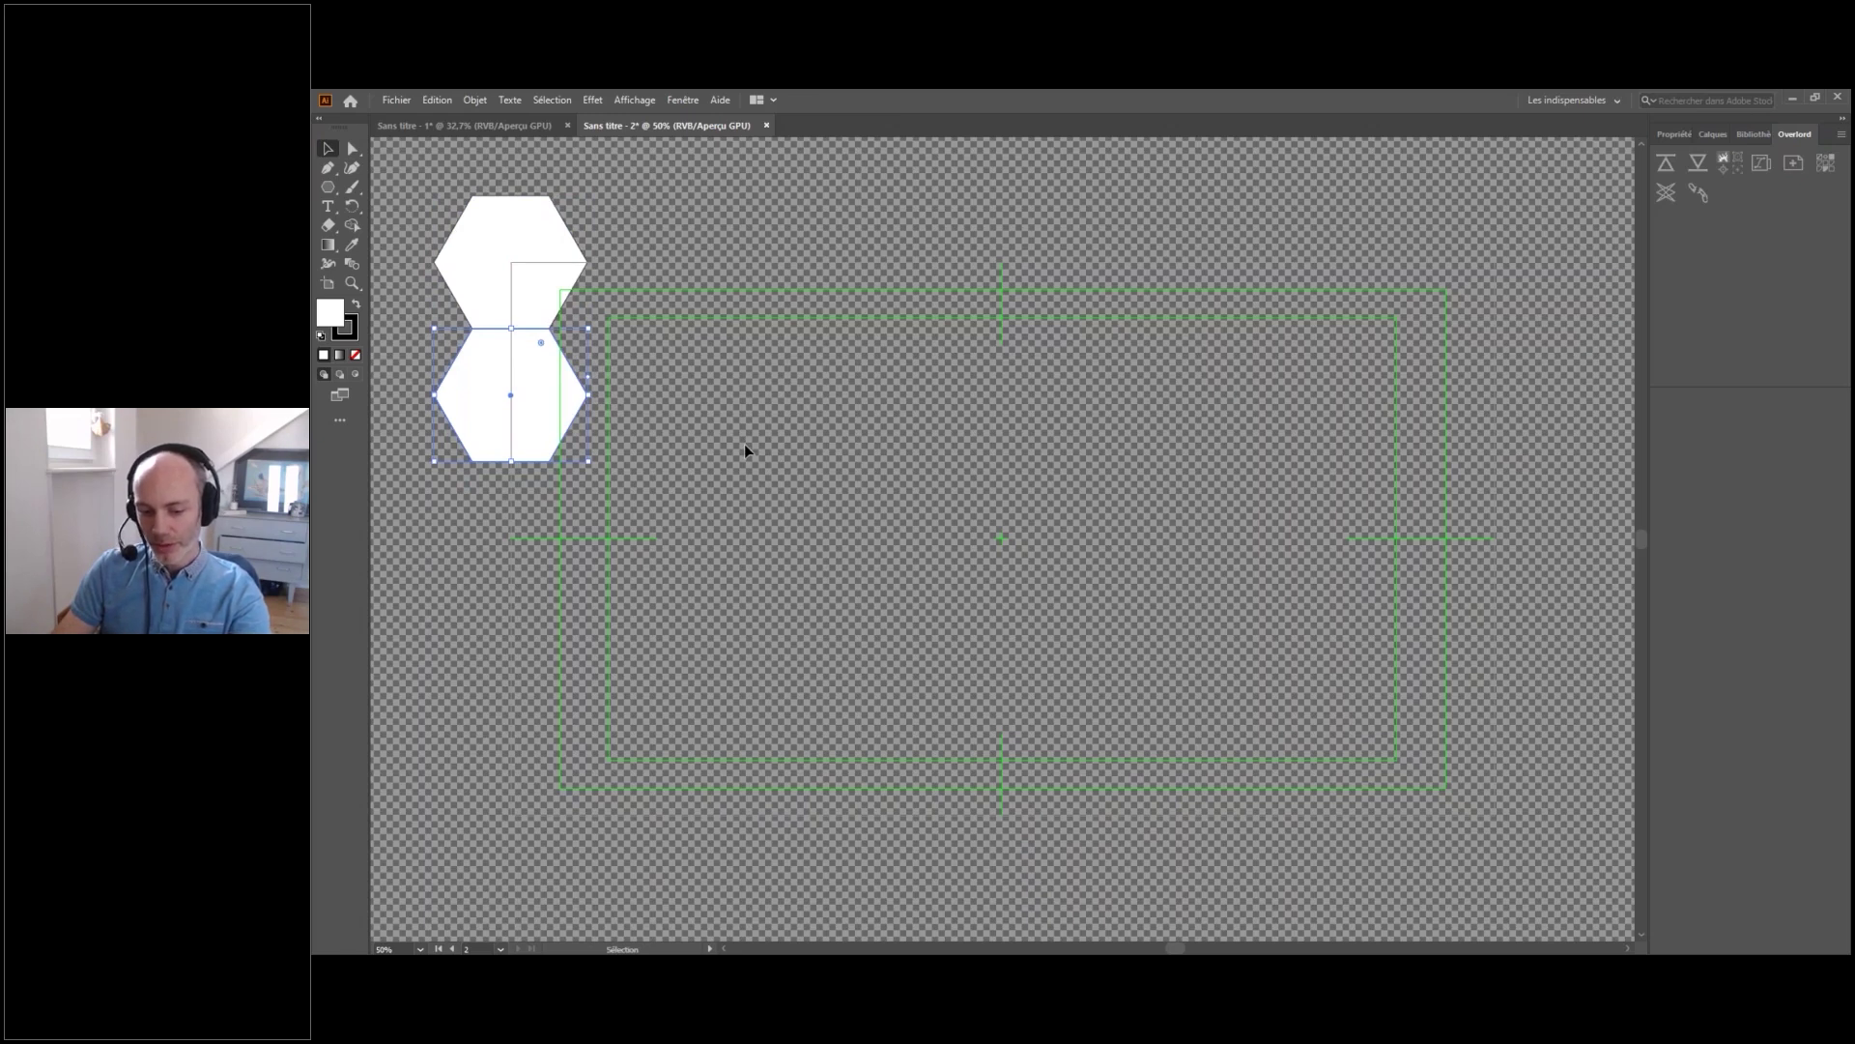
{"action": "key", "text": "ctrl+d"}
{"action": "key", "text": "ctrl+d"}
{"action": "key", "text": "ctrl+d"}
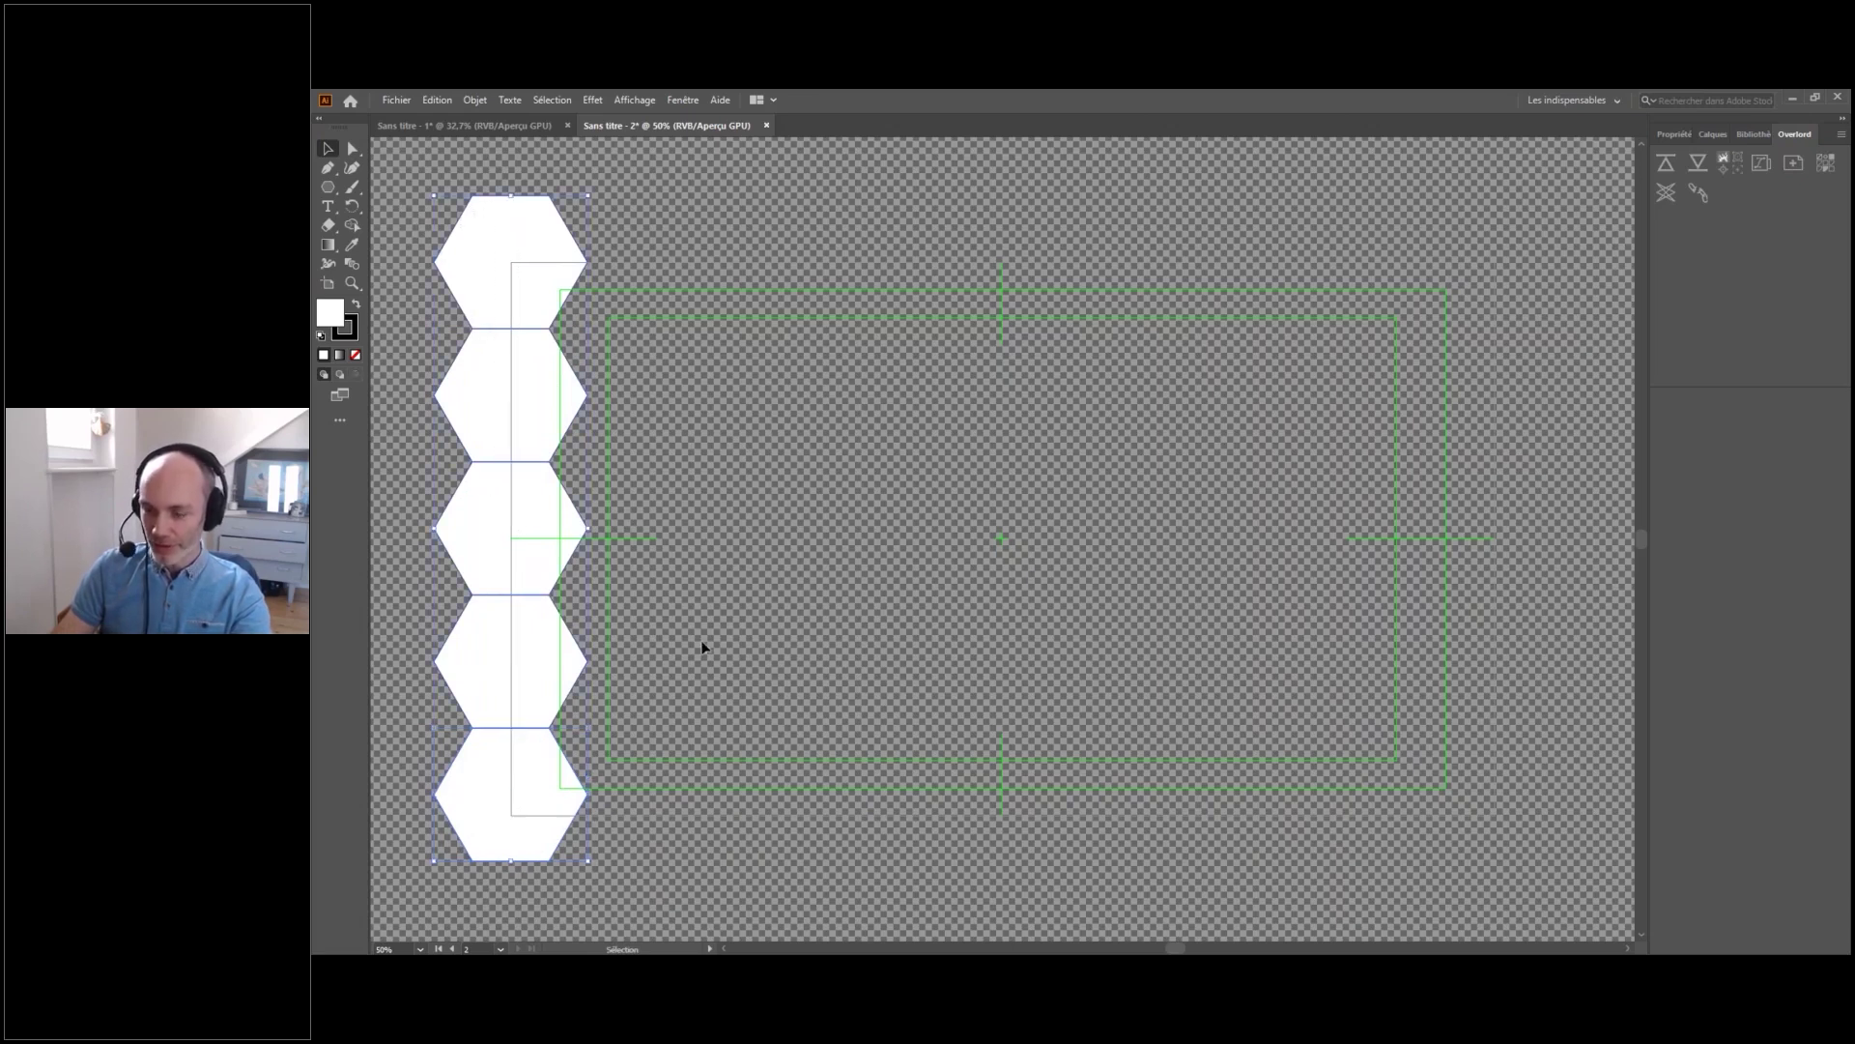
{"action": "key", "text": "ctrl+z"}
{"action": "key", "text": "ctrl+z"}
{"action": "key", "text": "ctrl+z"}
{"action": "key", "text": "ctrl+z"}
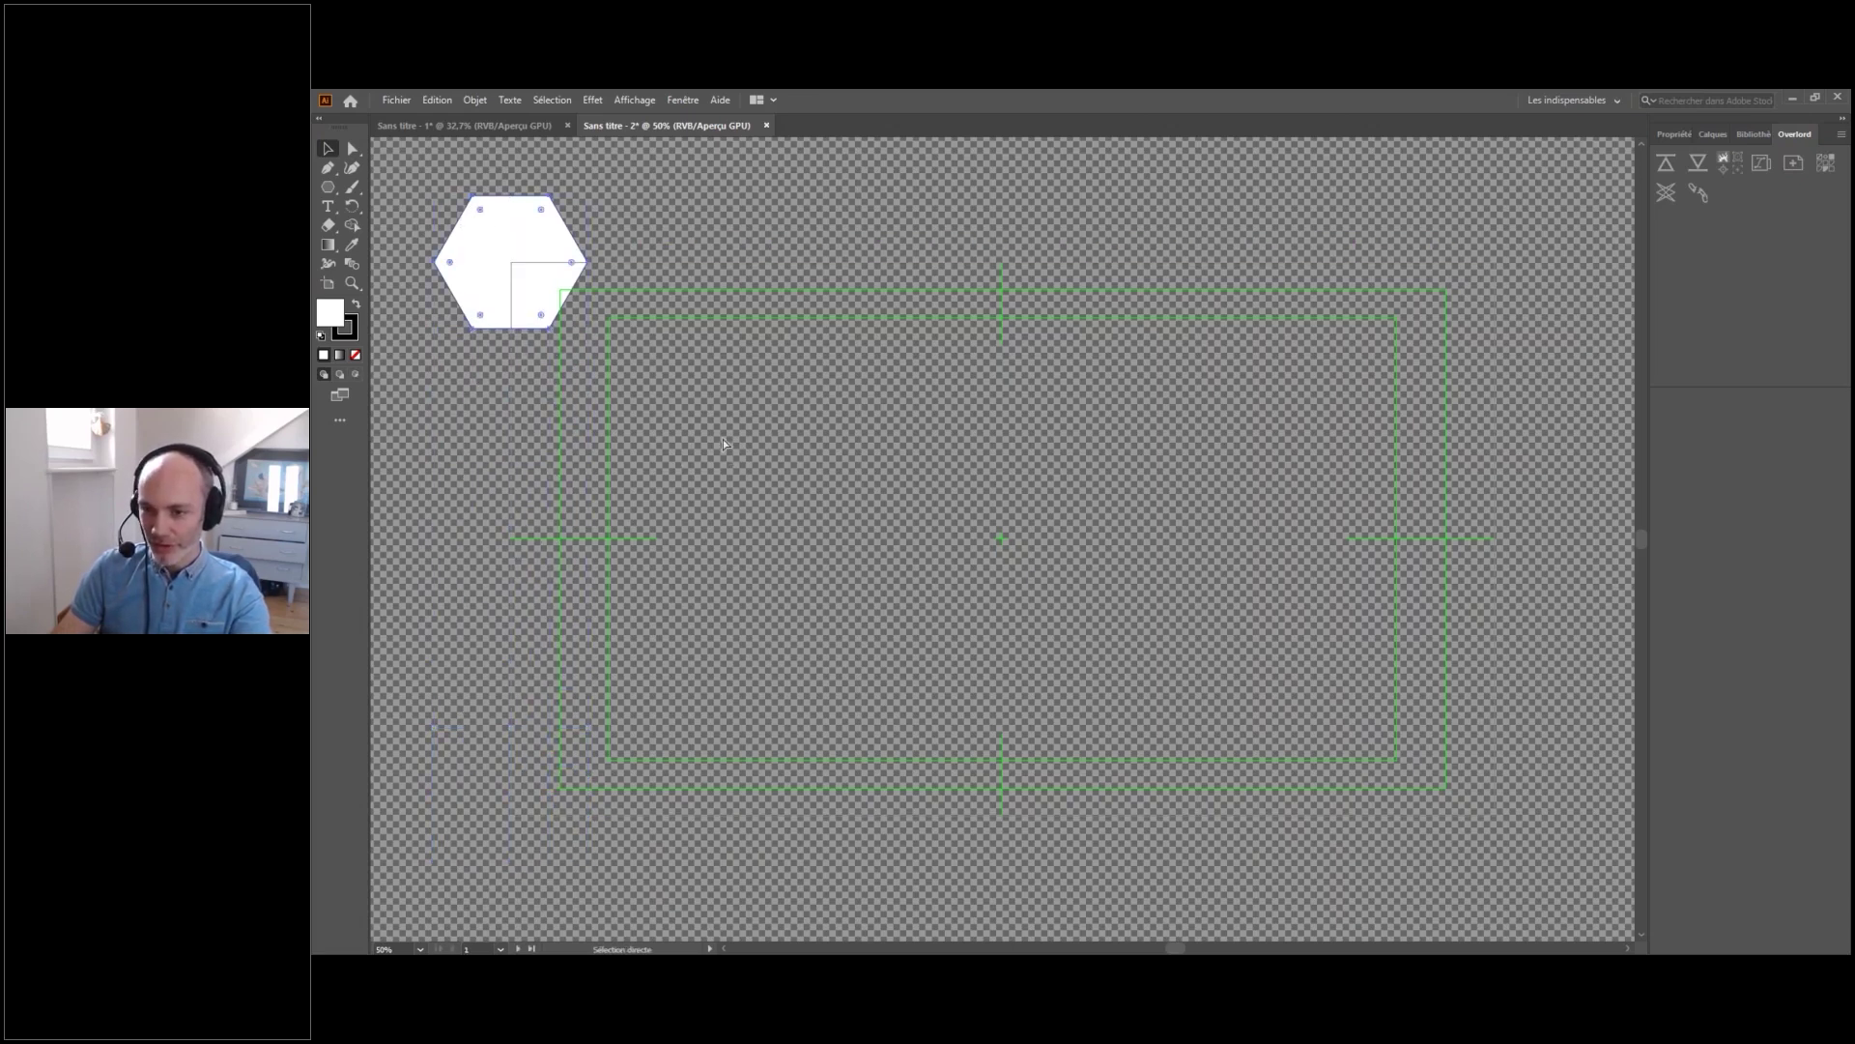
- Duplicate the hexagon straight down against its lower edge and repeat the copy to make a column of five
{"action": "left_click_drag", "start_coordinate": [499, 278], "coordinate": [509, 412], "text": "alt"}
{"action": "key", "text": "ctrl+d"}
{"action": "key", "text": "ctrl+d"}
{"action": "key", "text": "ctrl+d"}
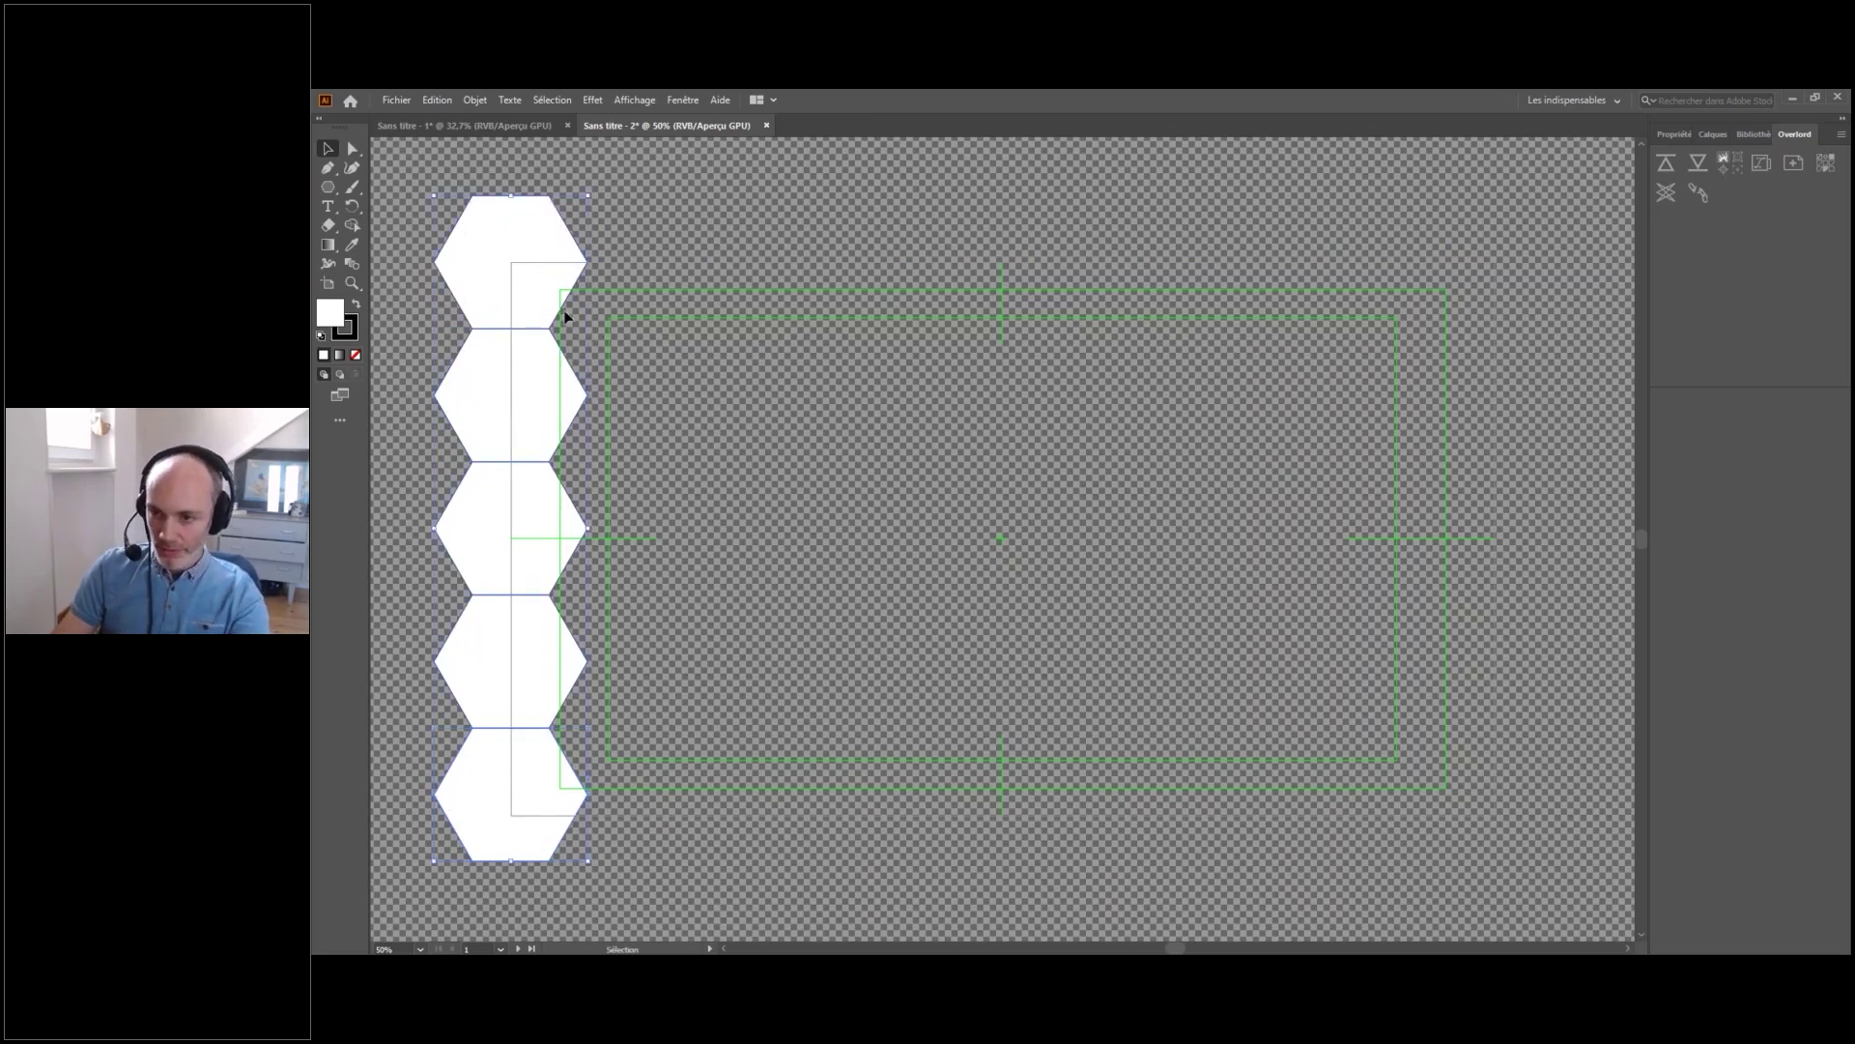
- Copy the column as an interlocking second column, then duplicate the pair across until ten columns cover the artboard
{"action": "left_click_drag", "start_coordinate": [486, 283], "coordinate": [595, 337]}
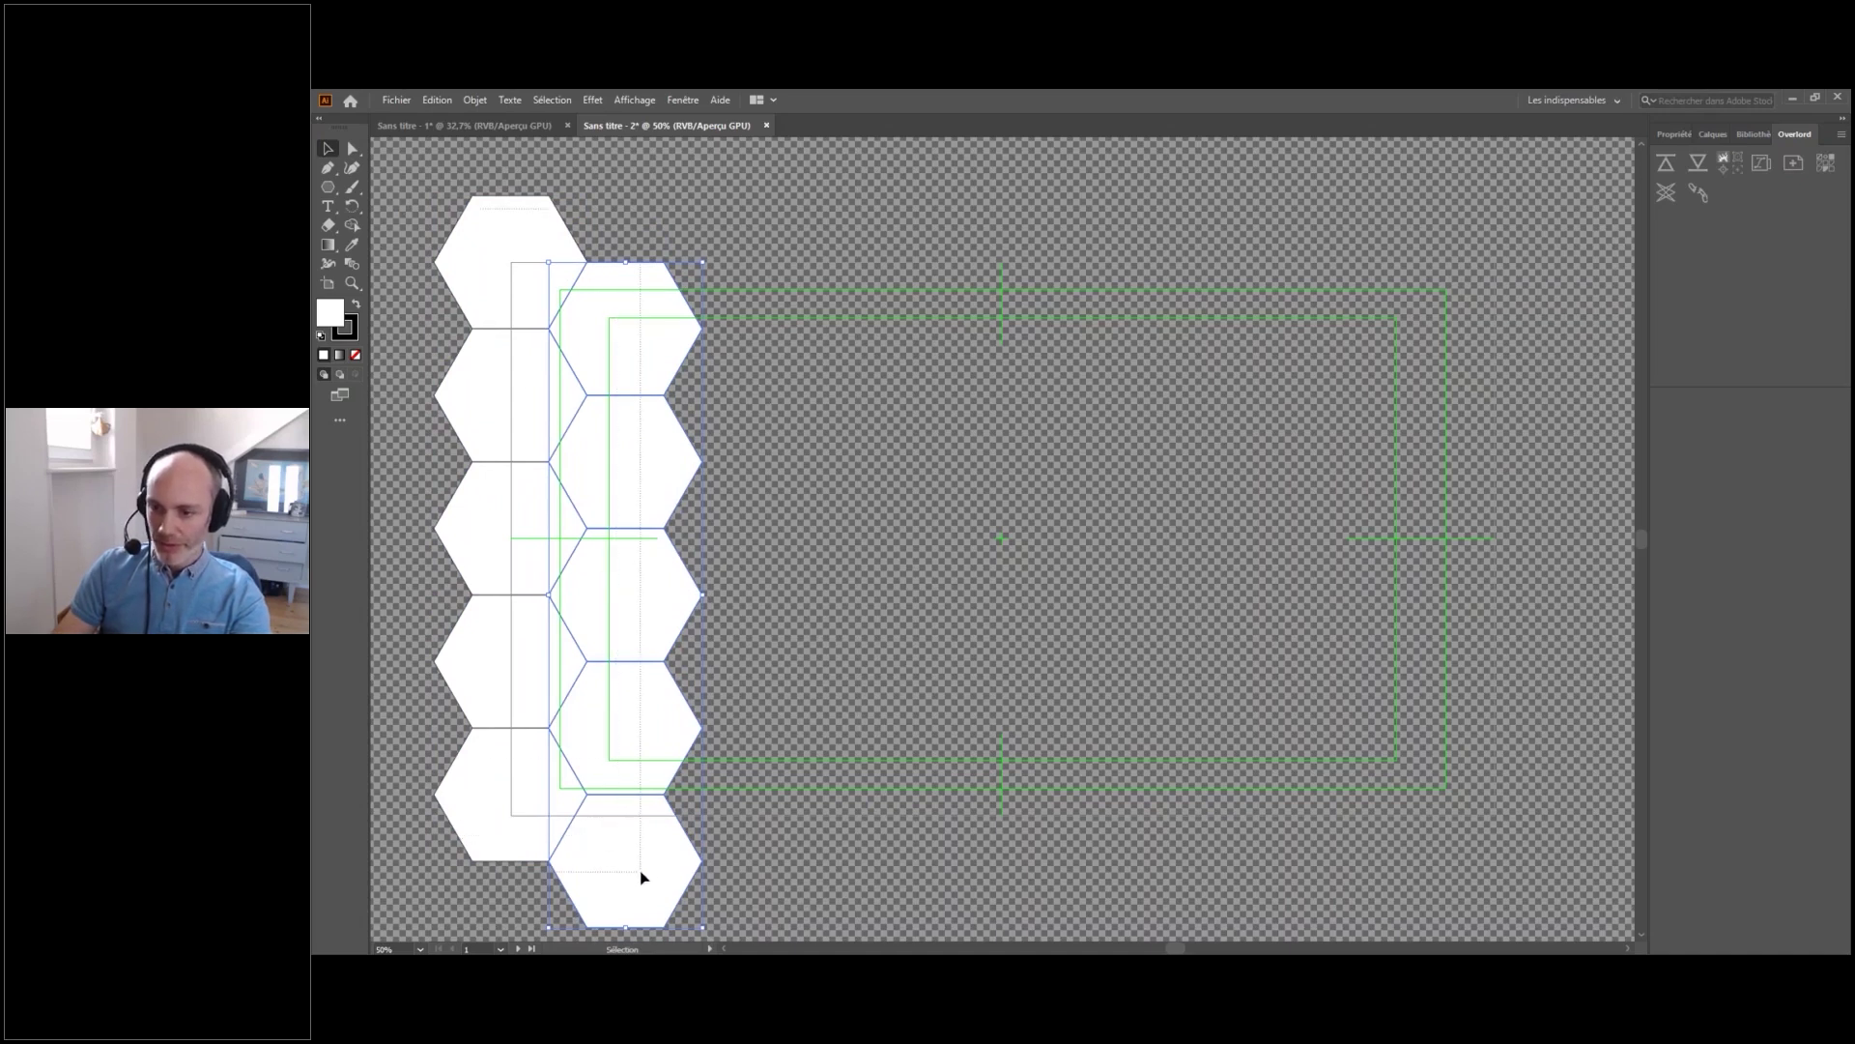
{"action": "left_click_drag", "start_coordinate": [509, 381], "coordinate": [741, 394], "text": "shift"}
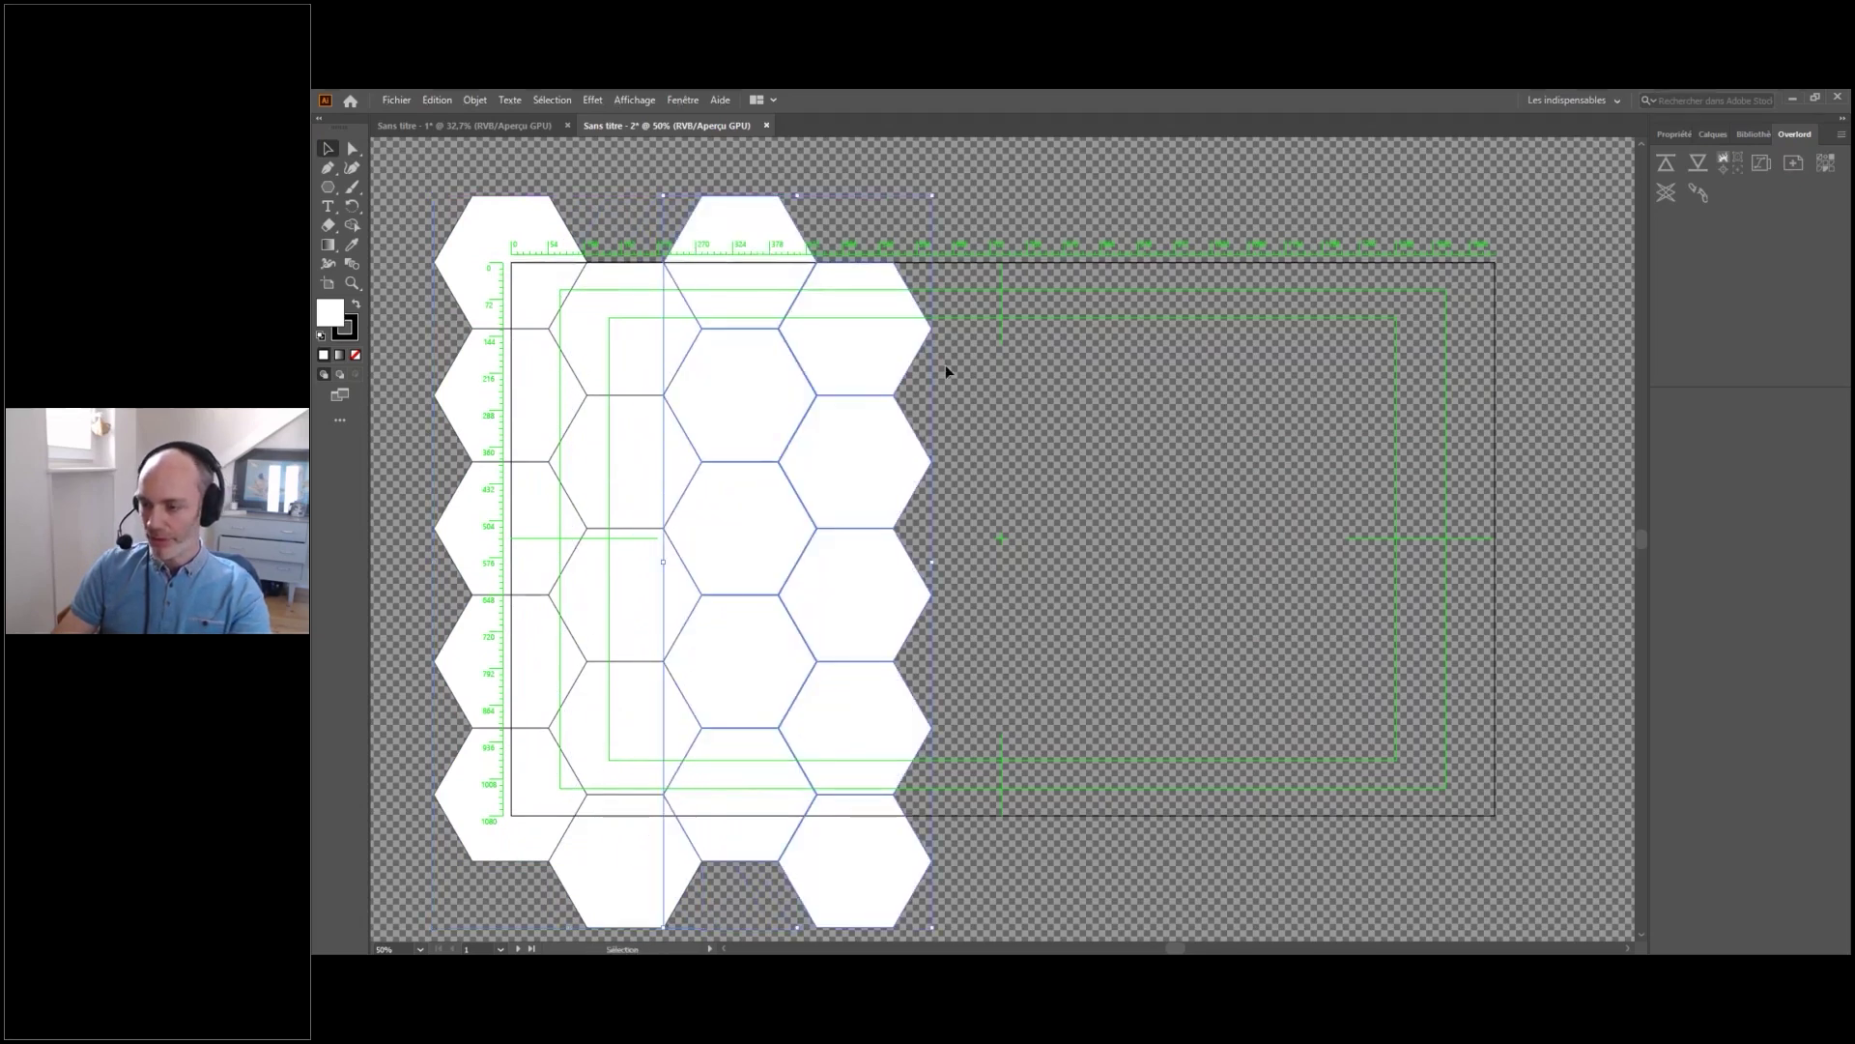
{"action": "key", "text": "ctrl+d"}
{"action": "key", "text": "ctrl+d"}
{"action": "key", "text": "ctrl+d"}
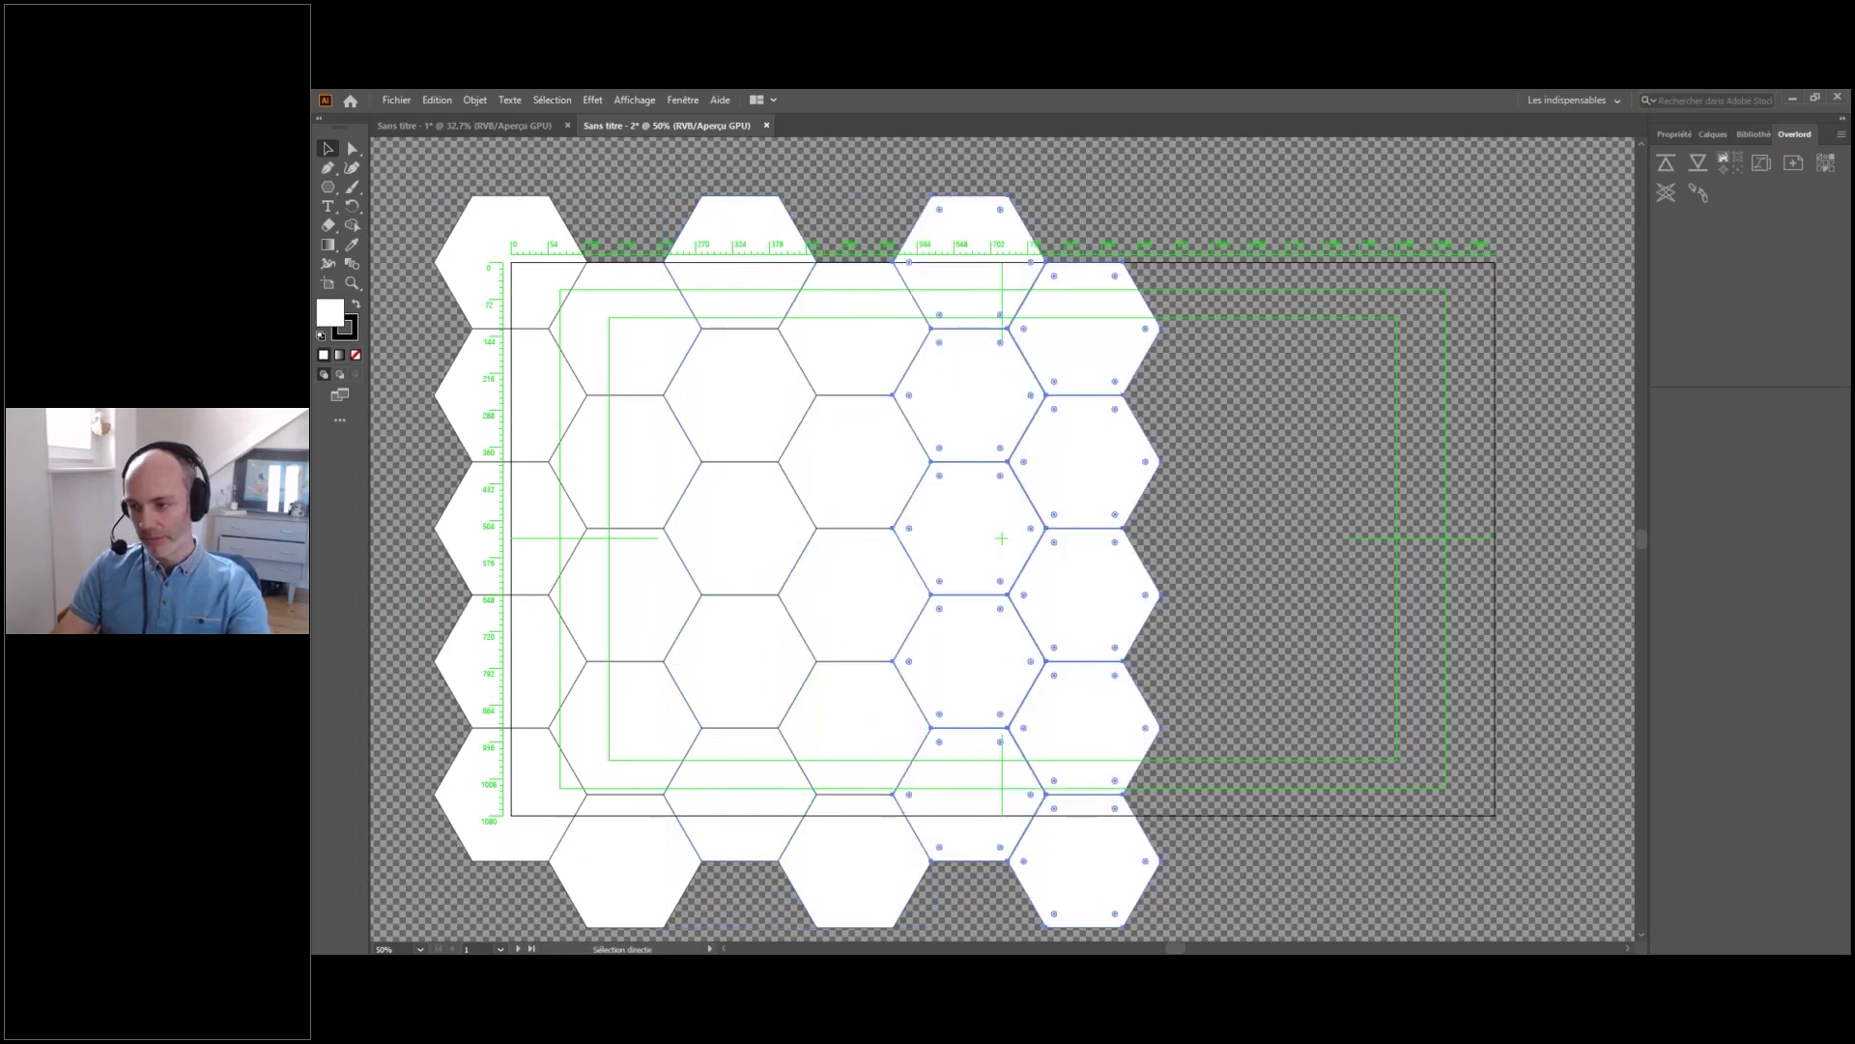
{"action": "key", "text": "v"}
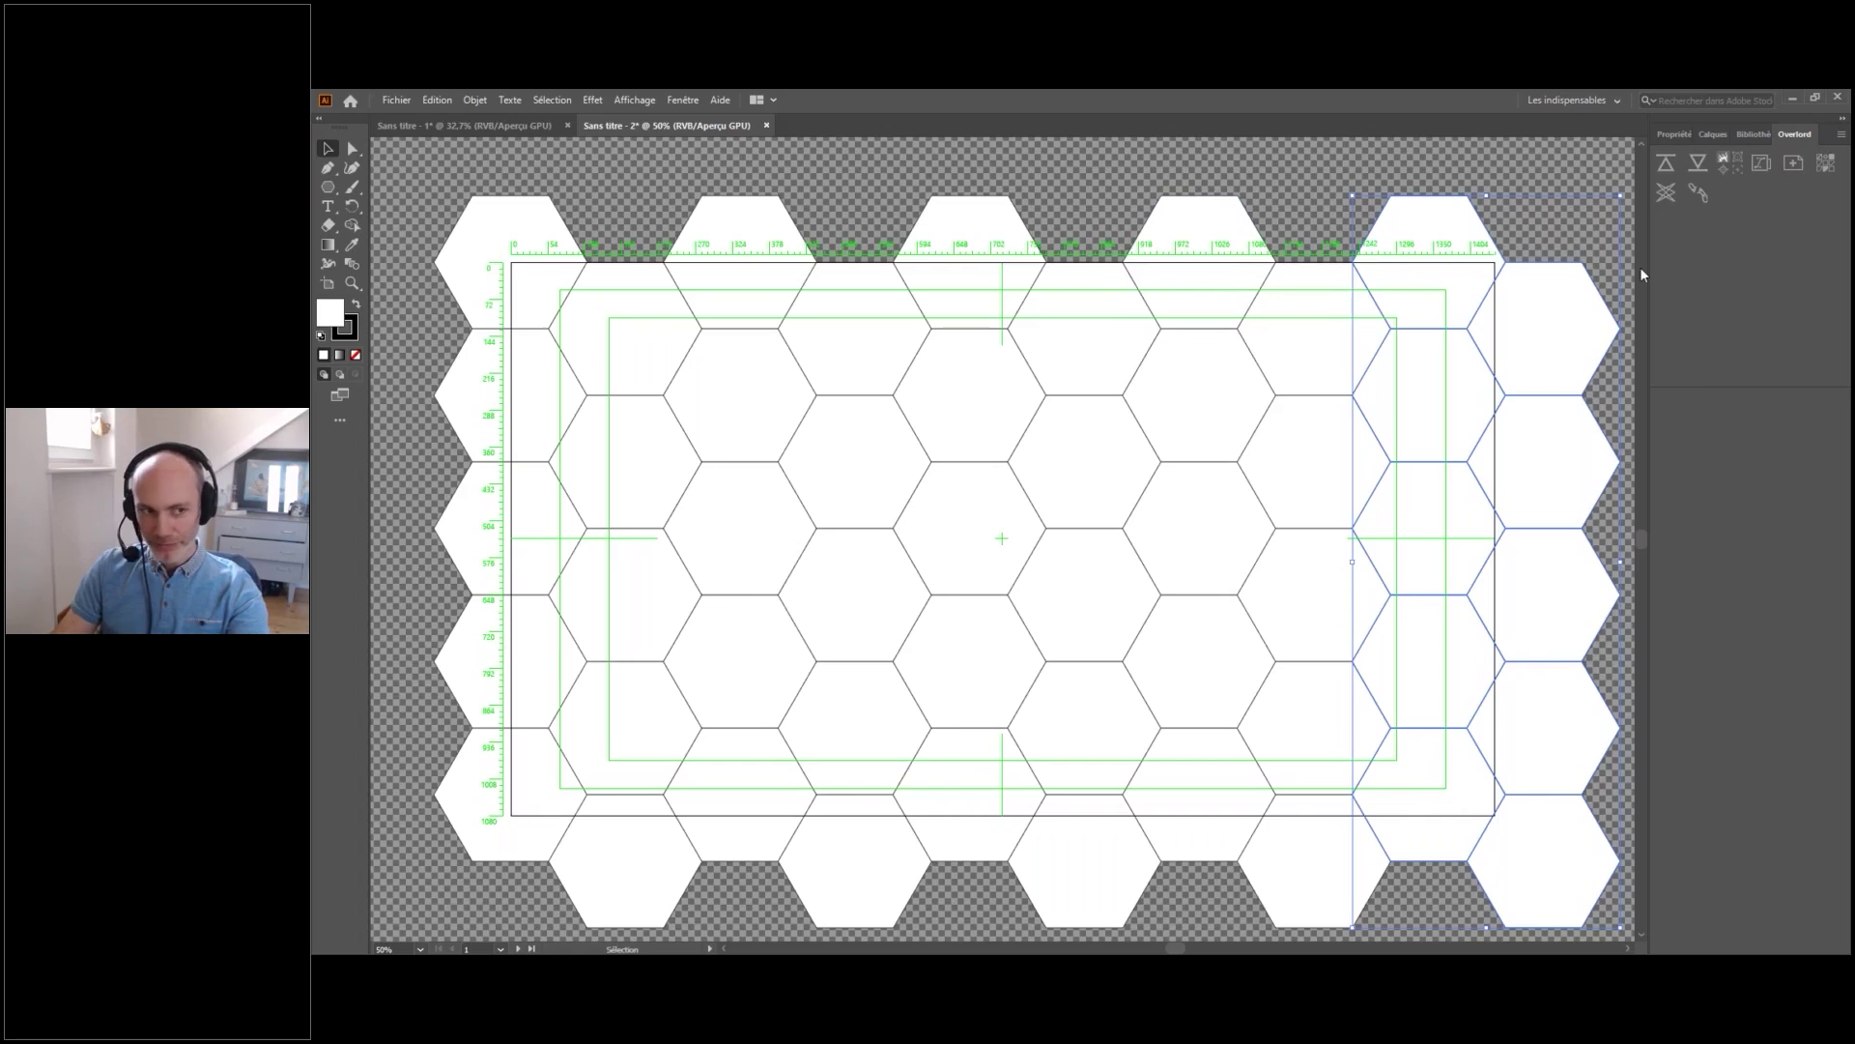
- Switch to the browser and look over the Overlord product page on the Battle Axe site
{"action": "key", "text": "alt+Tab"}
{"action": "key", "text": "Tab"}
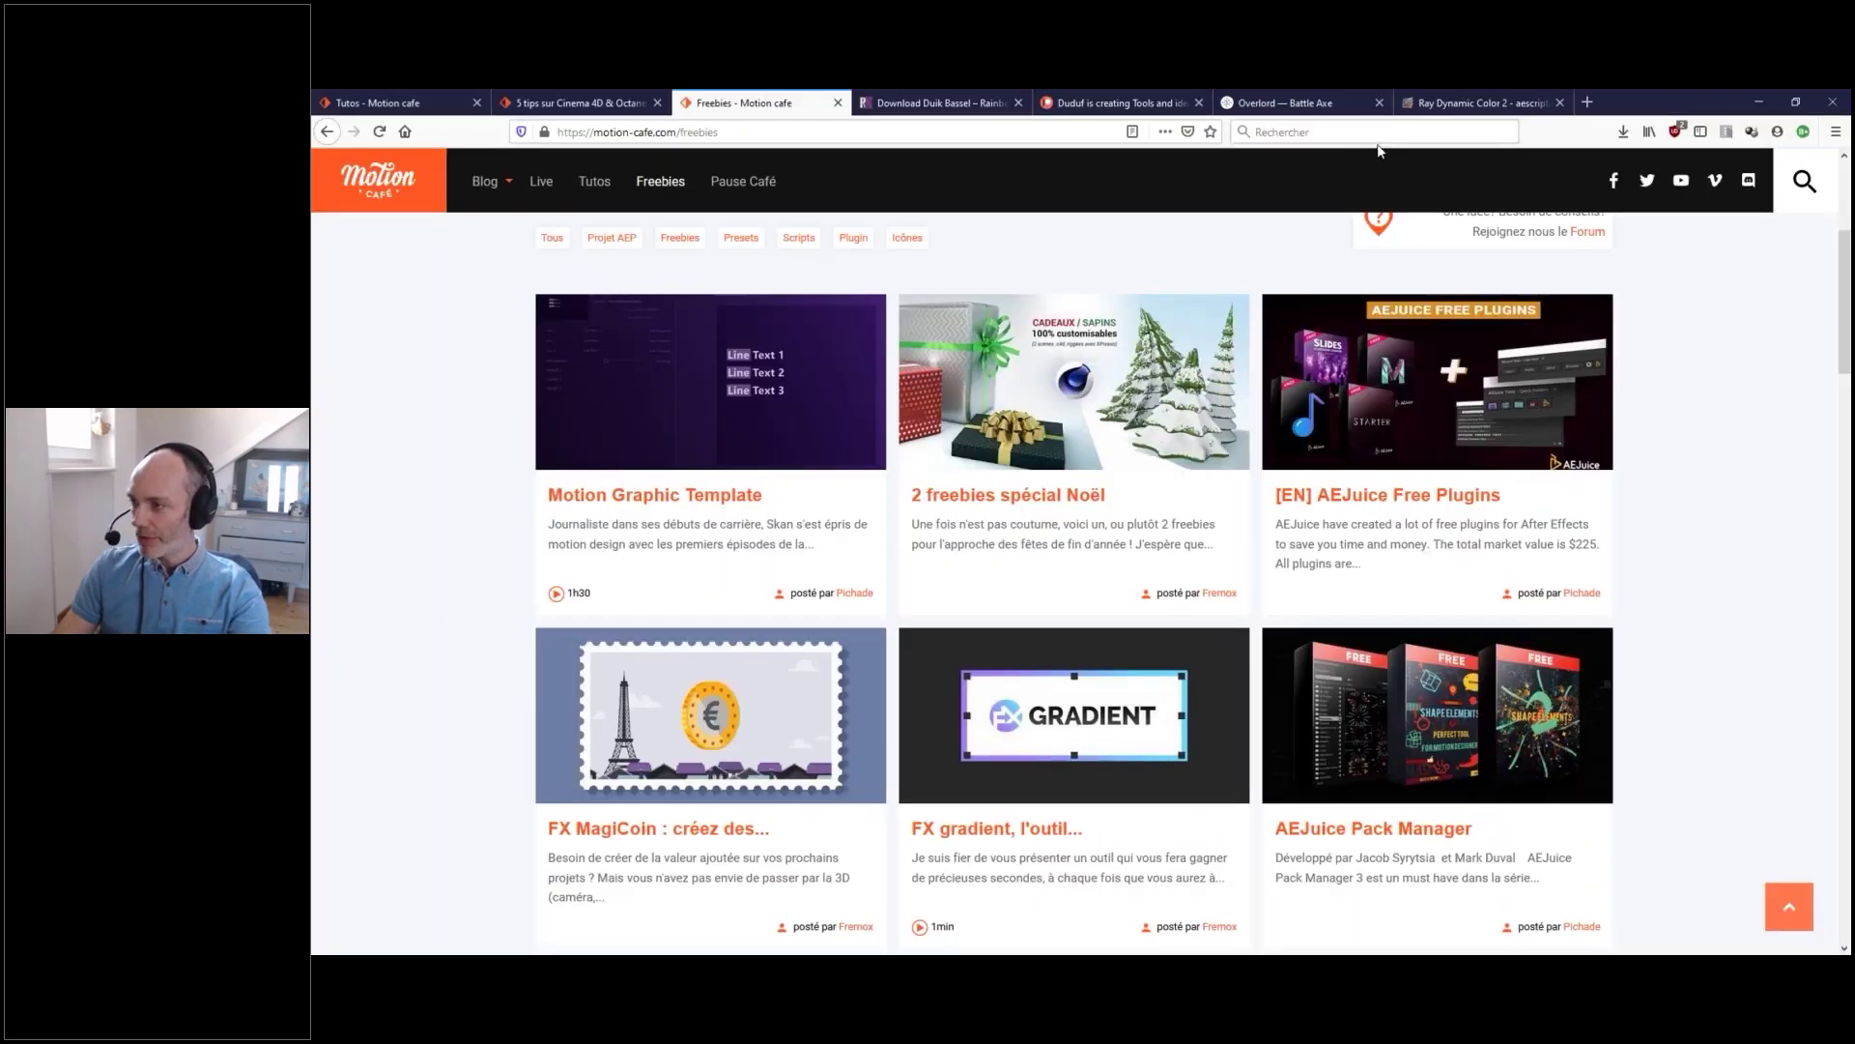
{"action": "left_click", "coordinate": [1309, 105]}
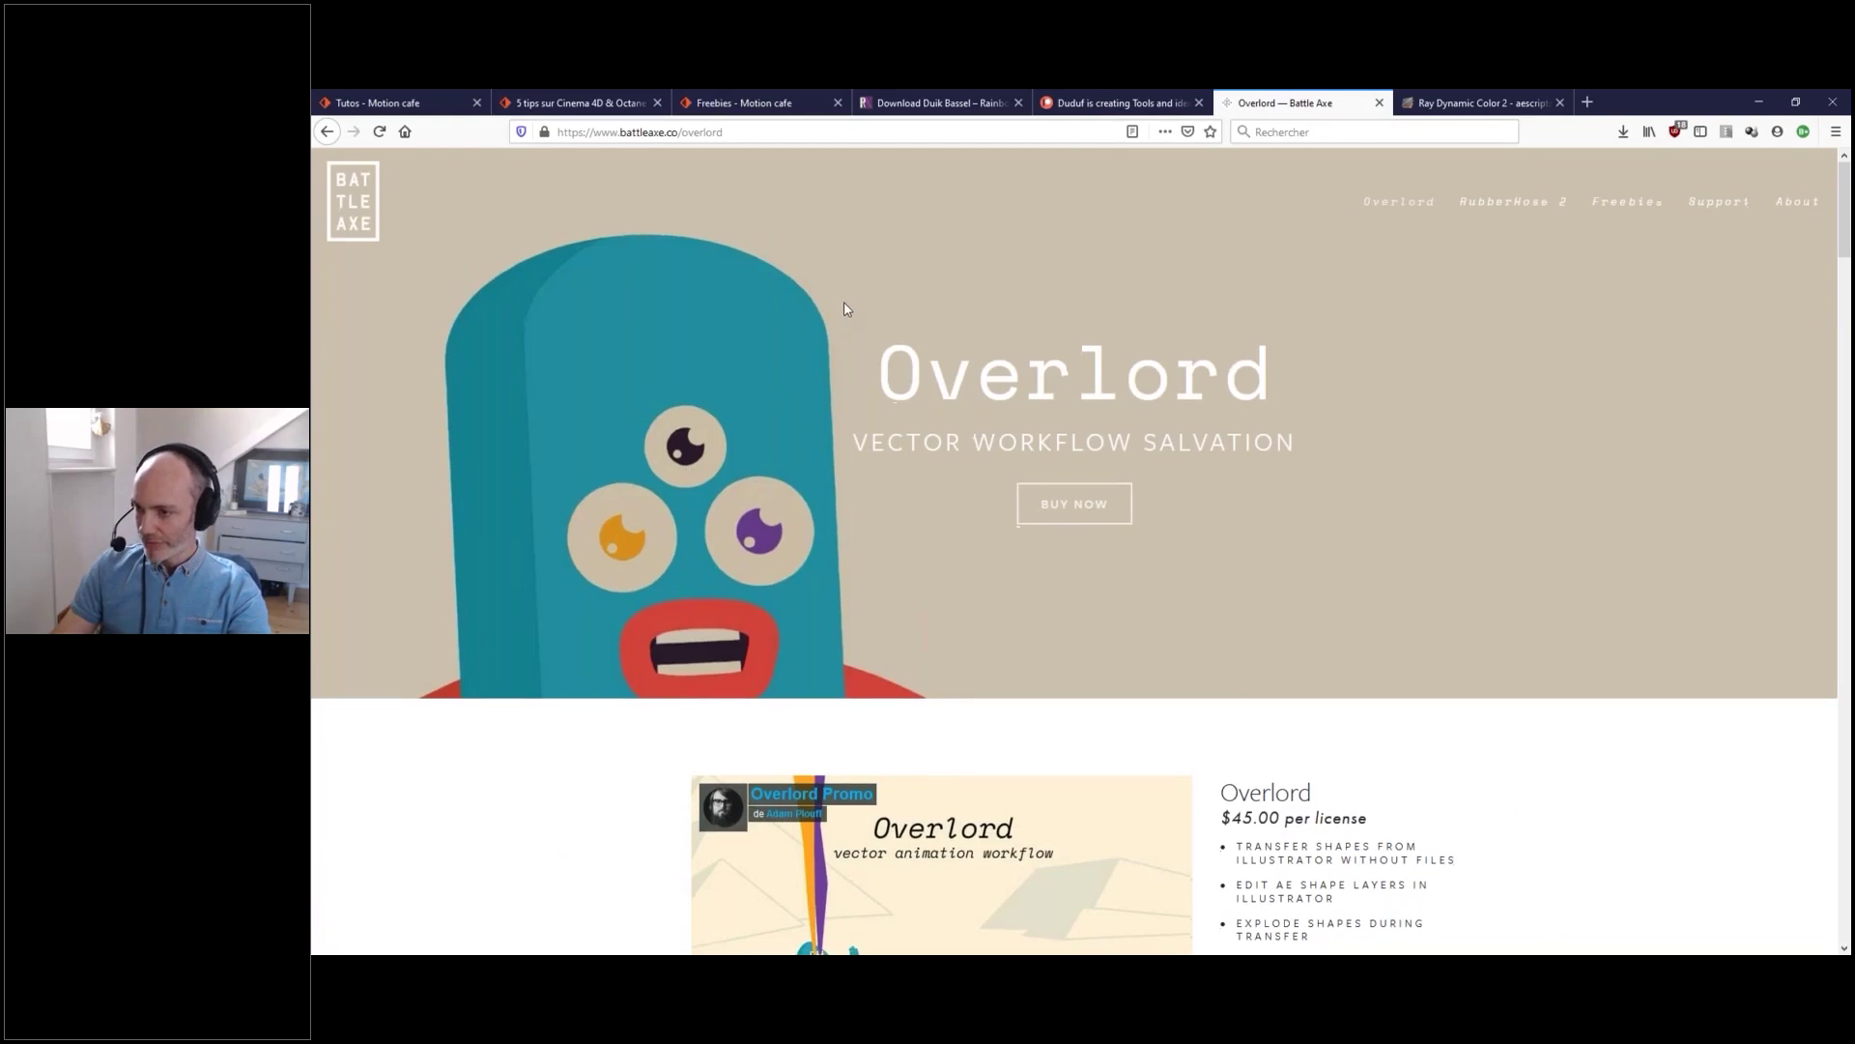
{"action": "scroll", "coordinate": [851, 319], "scroll_direction": "down", "scroll_amount": 3}
{"action": "scroll", "coordinate": [867, 327], "scroll_direction": "down", "scroll_amount": 2}
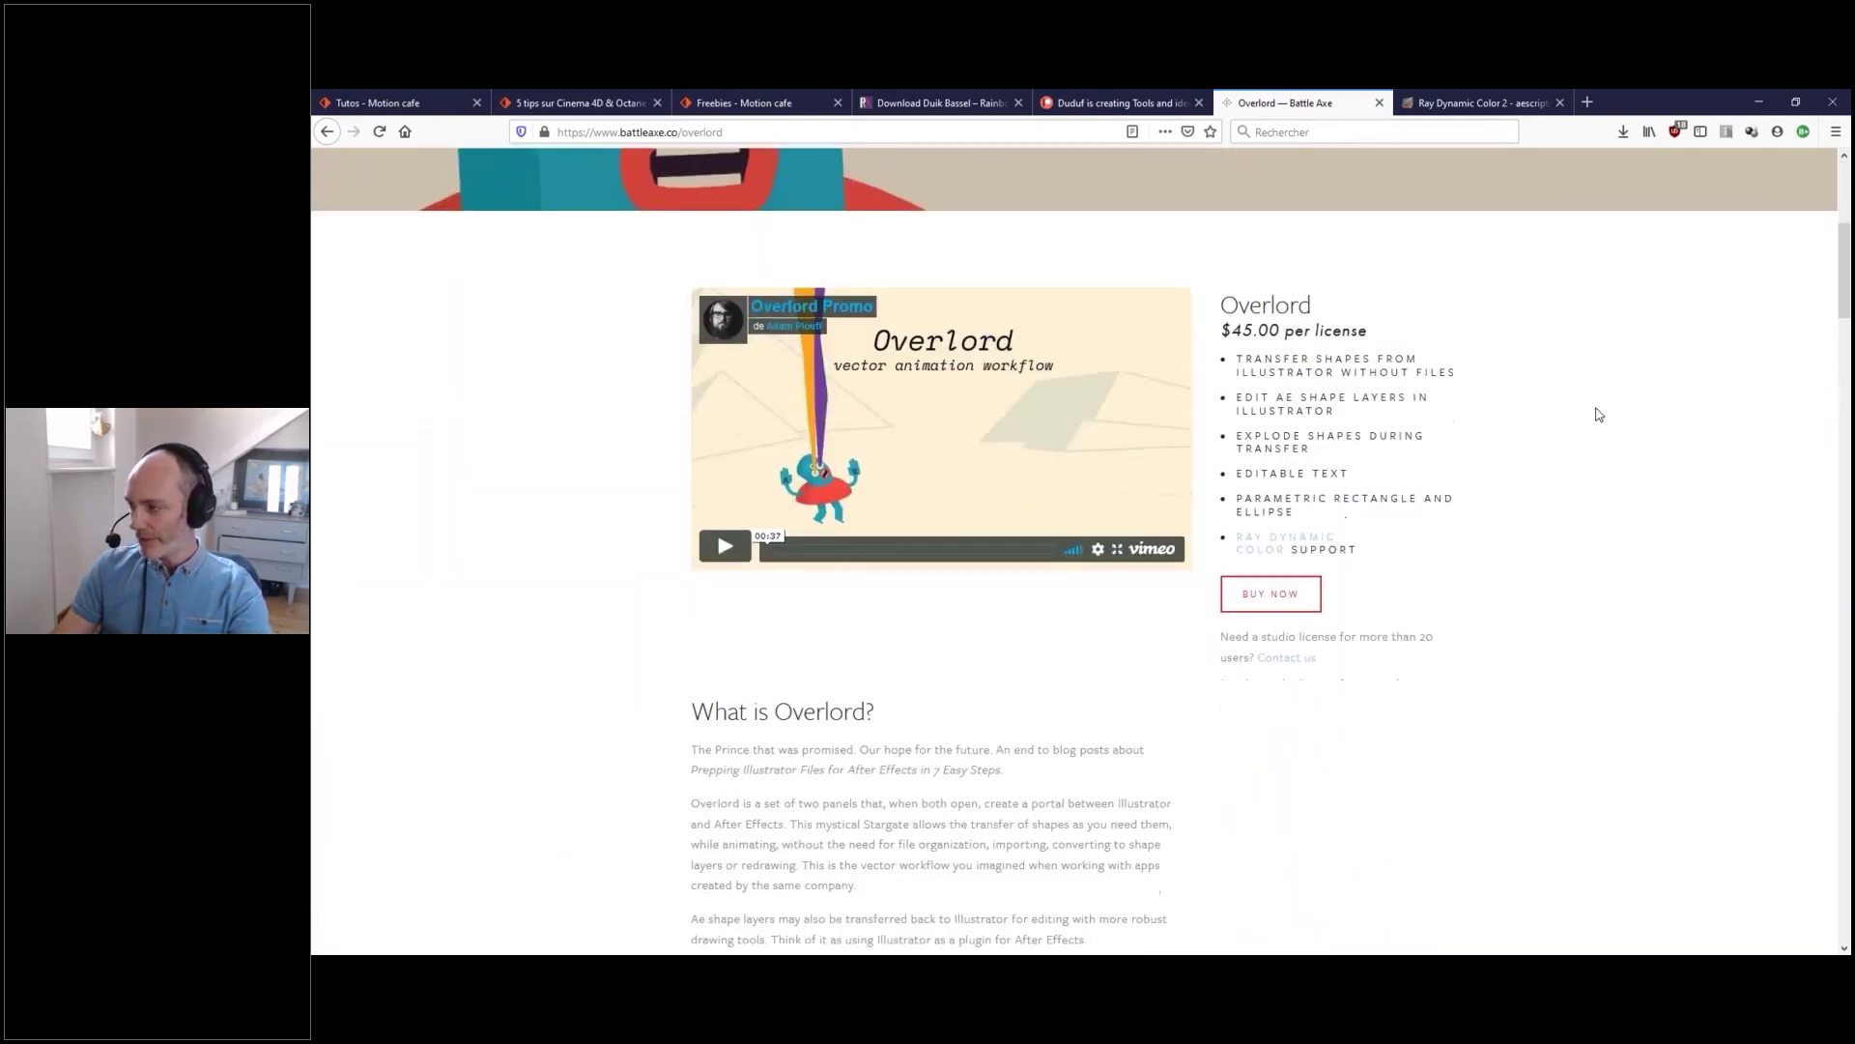
{"action": "scroll", "coordinate": [1686, 301], "scroll_direction": "up", "scroll_amount": 5}
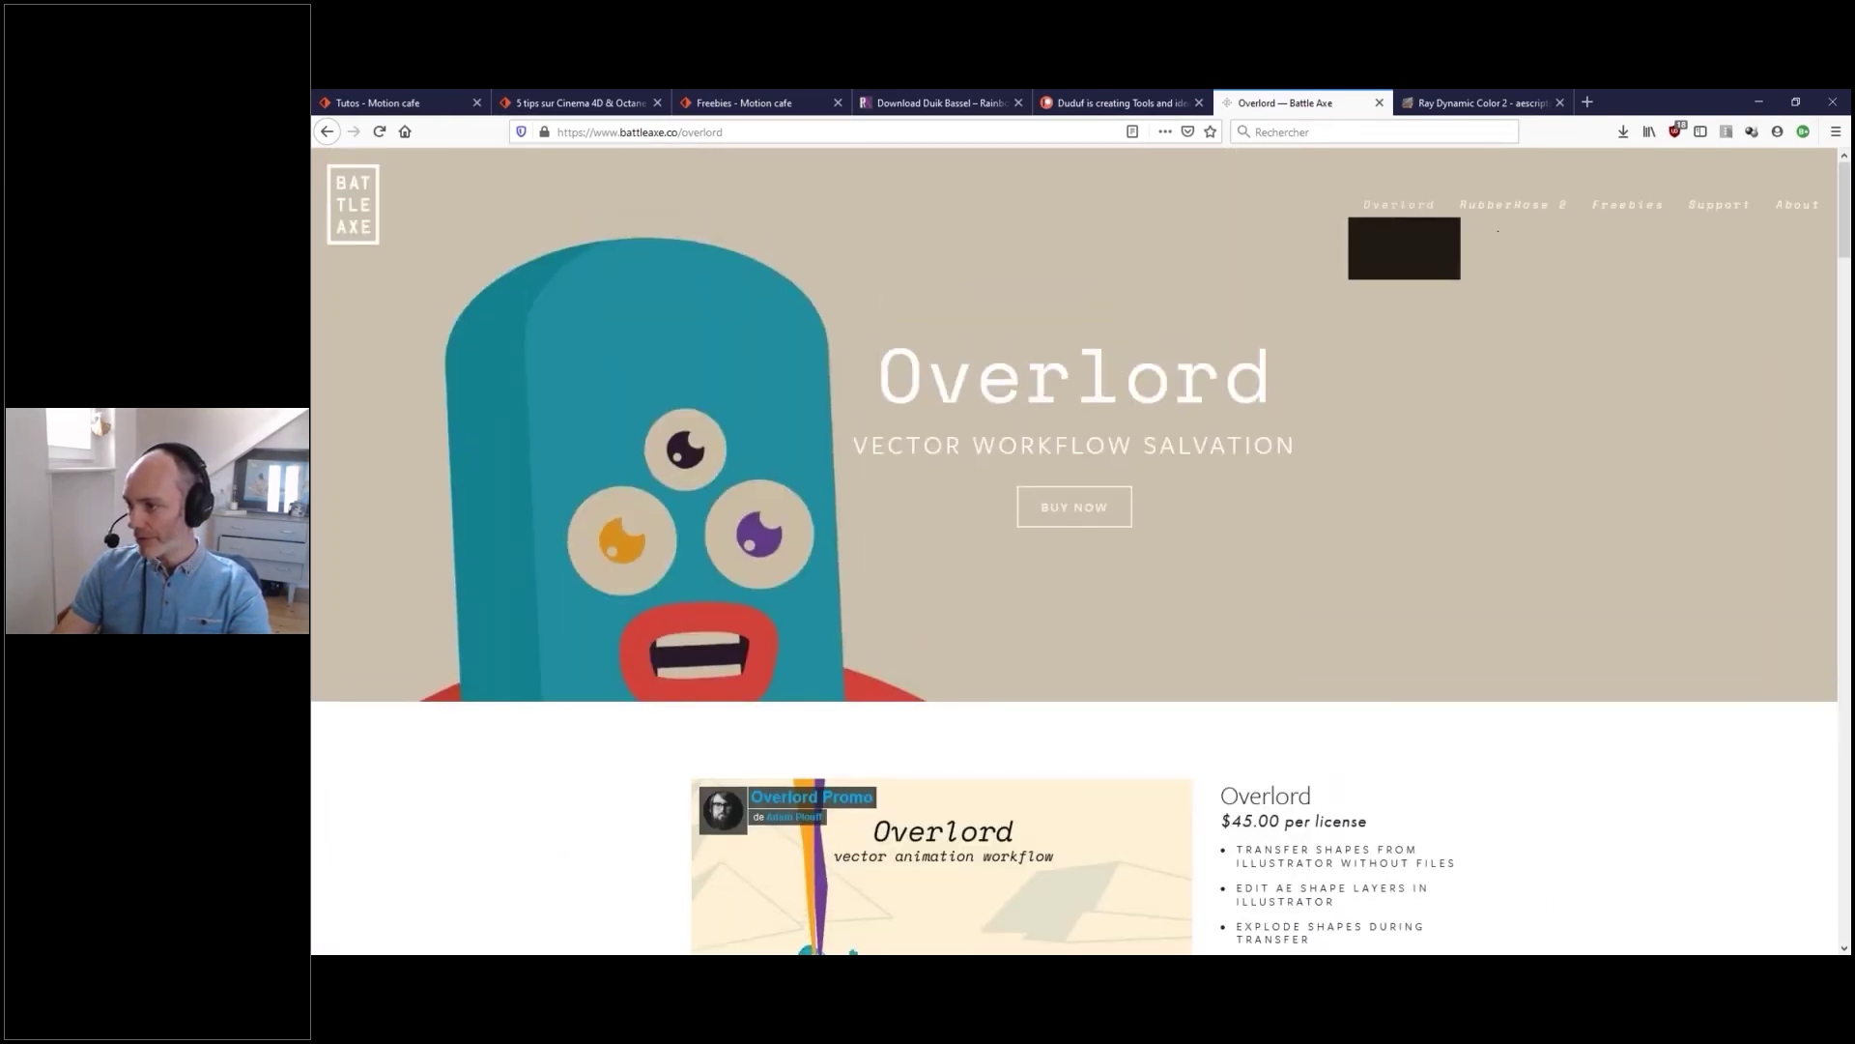
{"action": "mouse_move", "coordinate": [1508, 218]}
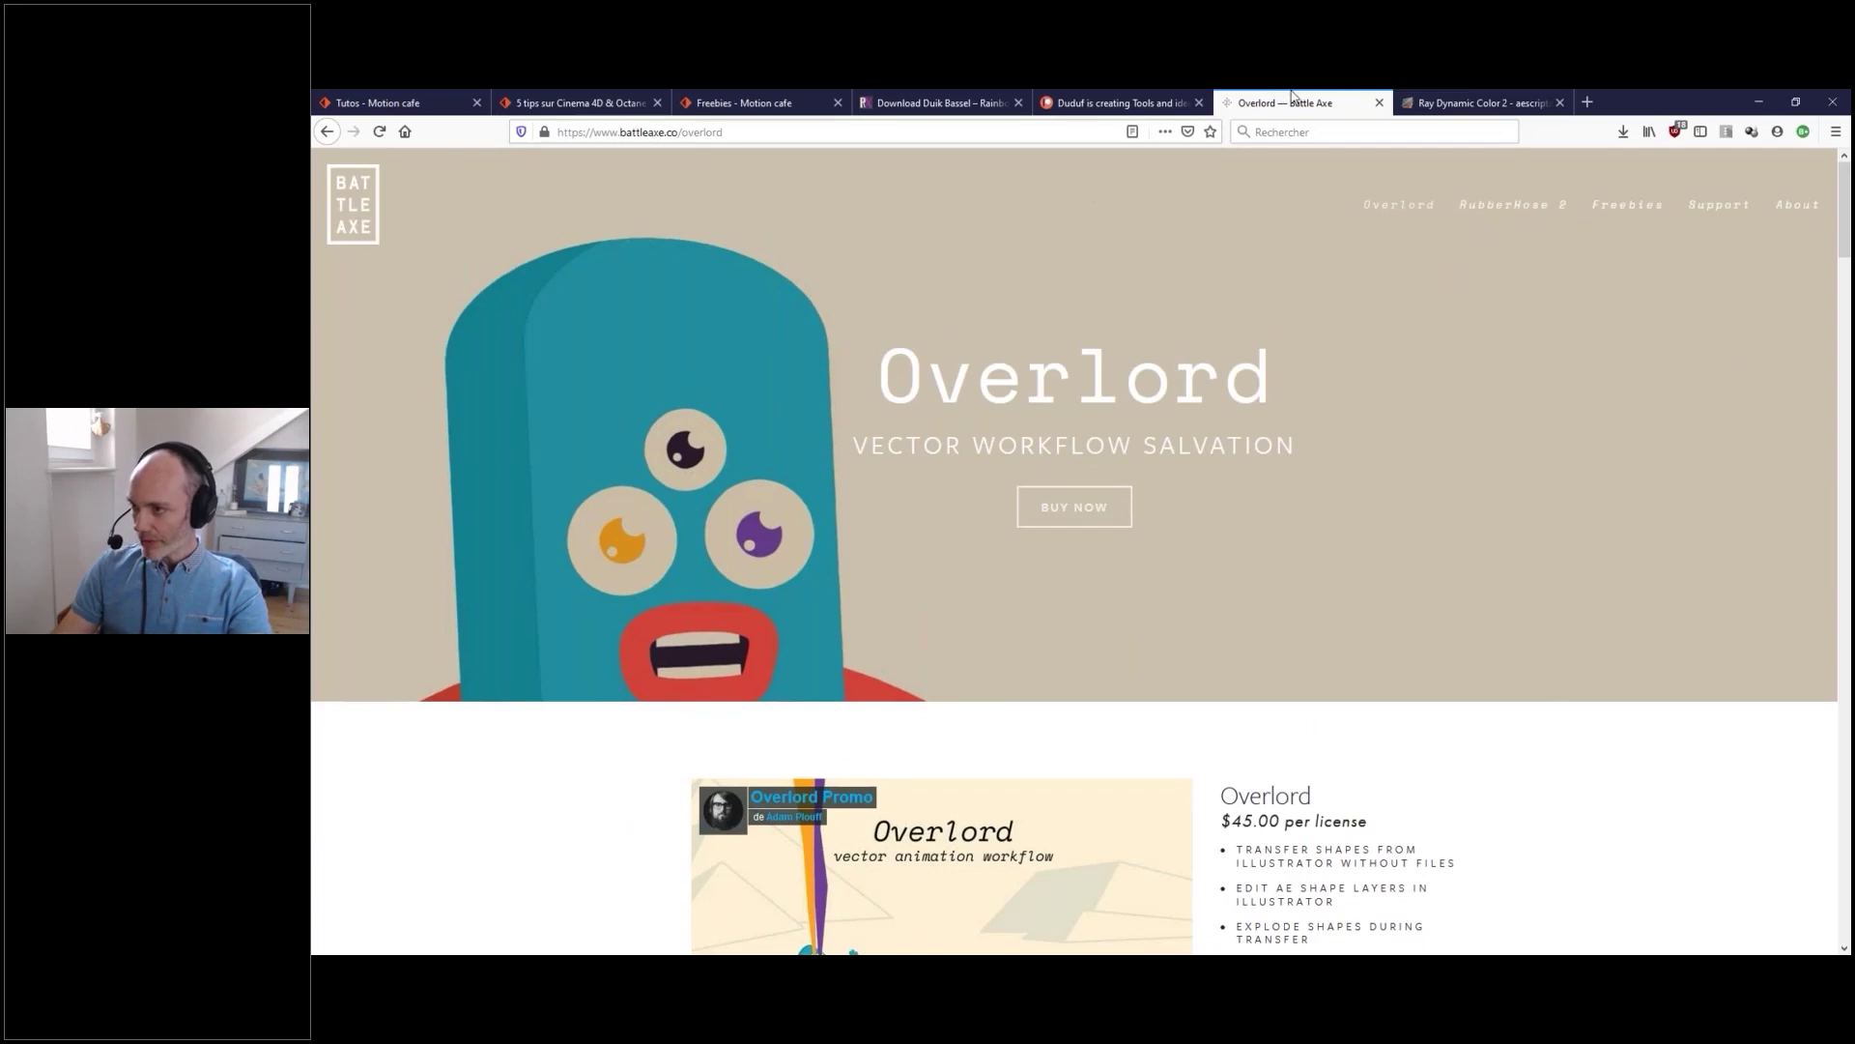
- Return to Illustrator, set Overlord to split shapes to layers and push the selected two hexagon columns to After Effects
{"action": "key", "text": "alt+Tab"}
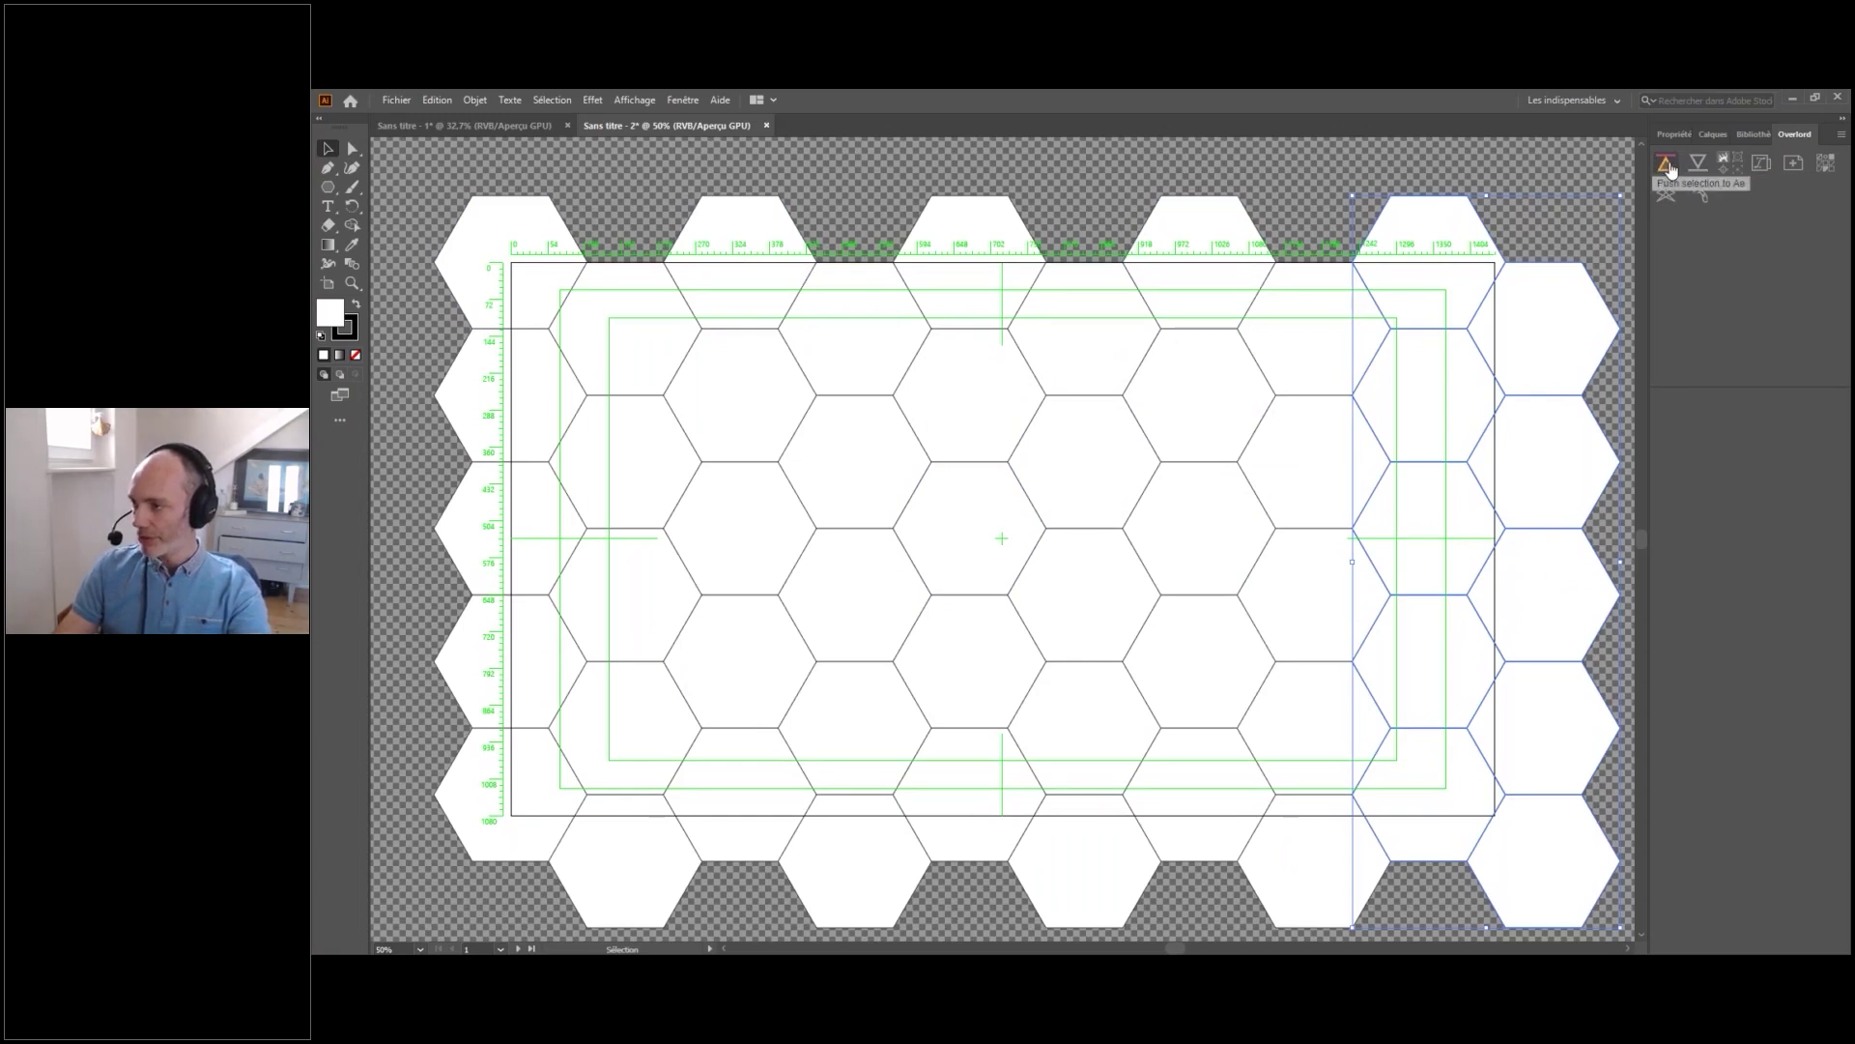
{"action": "left_click", "coordinate": [1723, 161]}
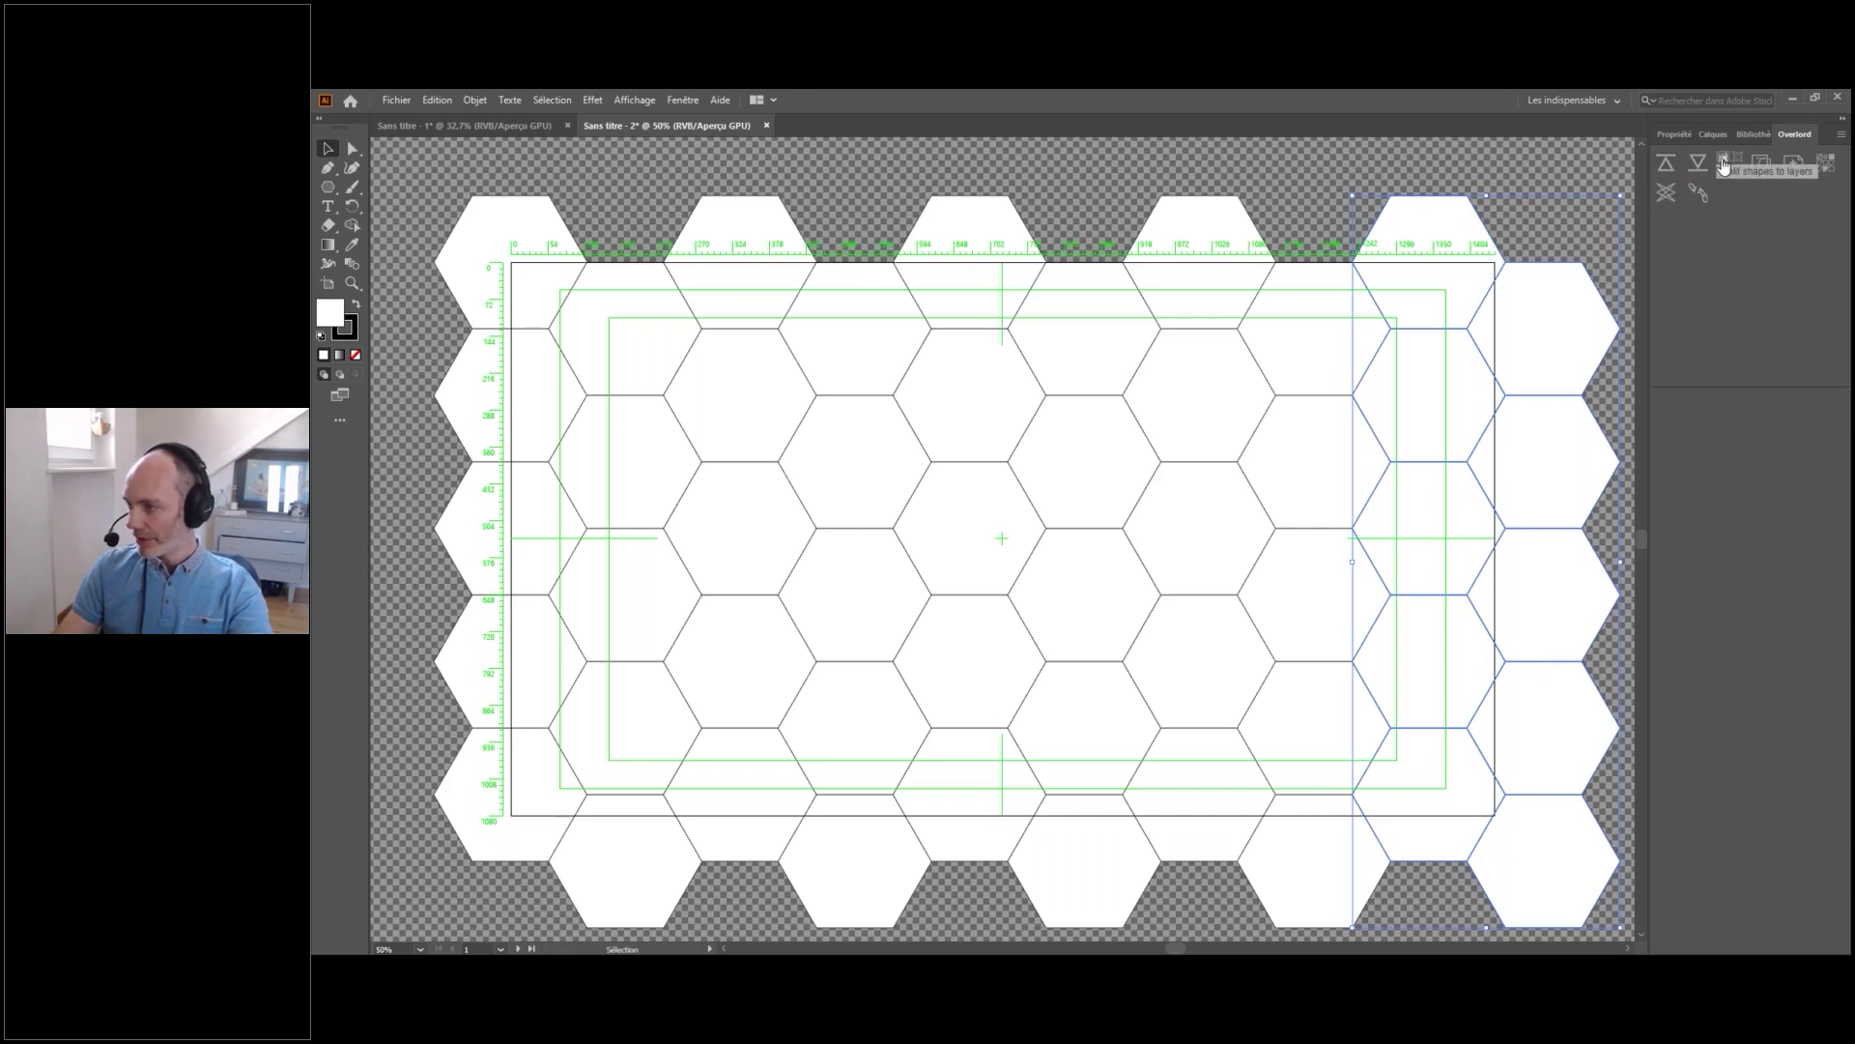
{"action": "key", "text": "alt+Tab"}
{"action": "key", "text": "alt+Tab"}
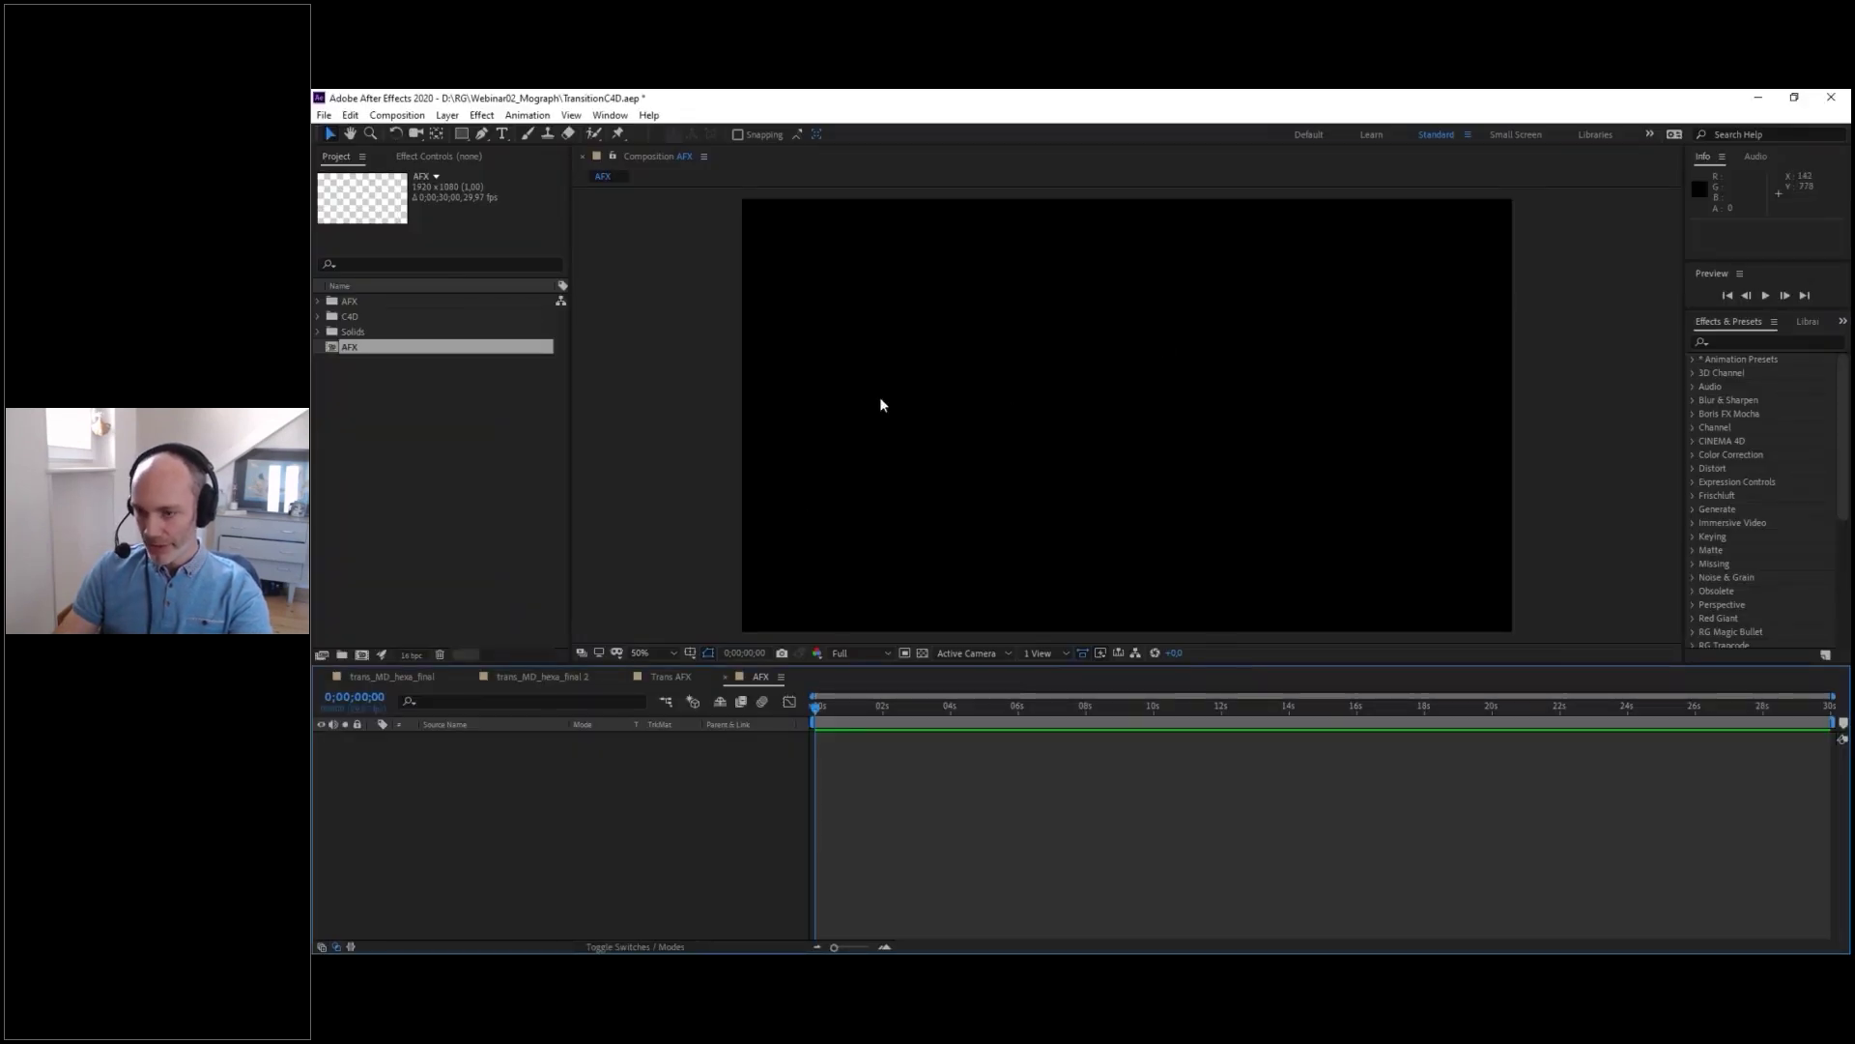
{"action": "key", "text": "alt+Tab"}
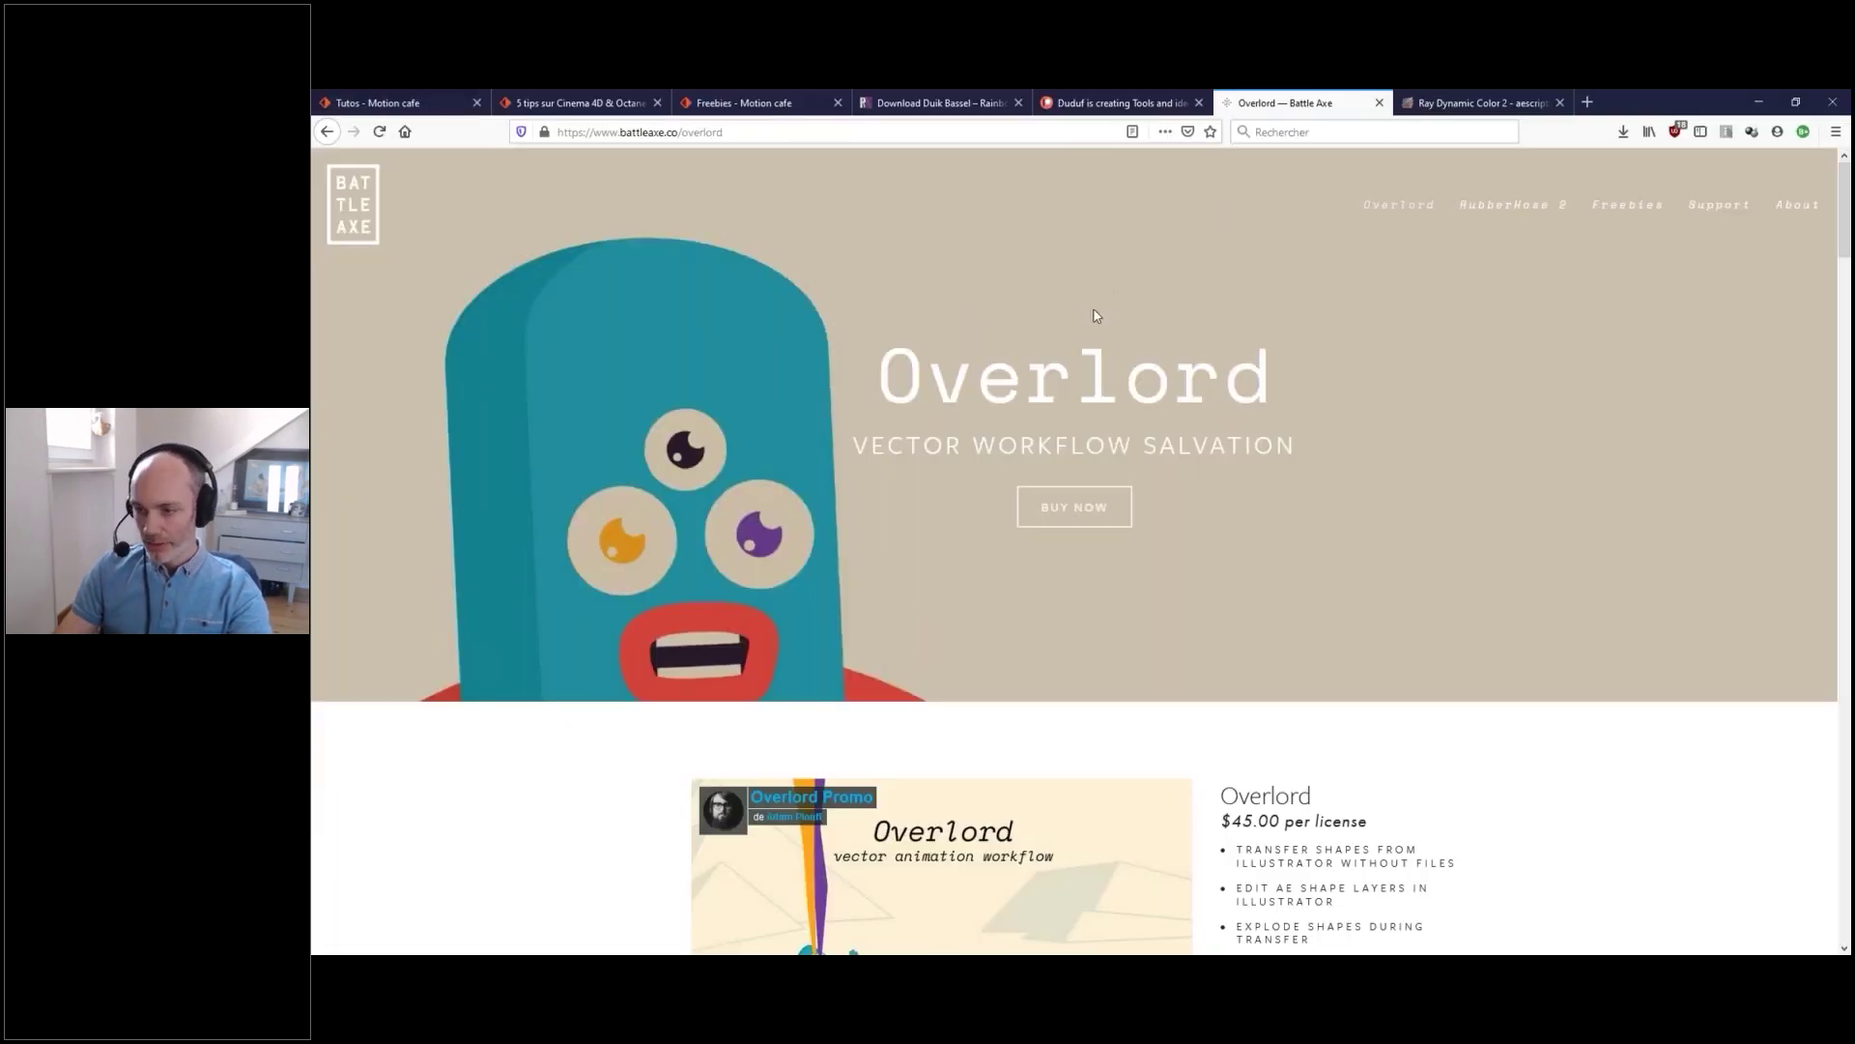
{"action": "key", "text": "alt+Tab"}
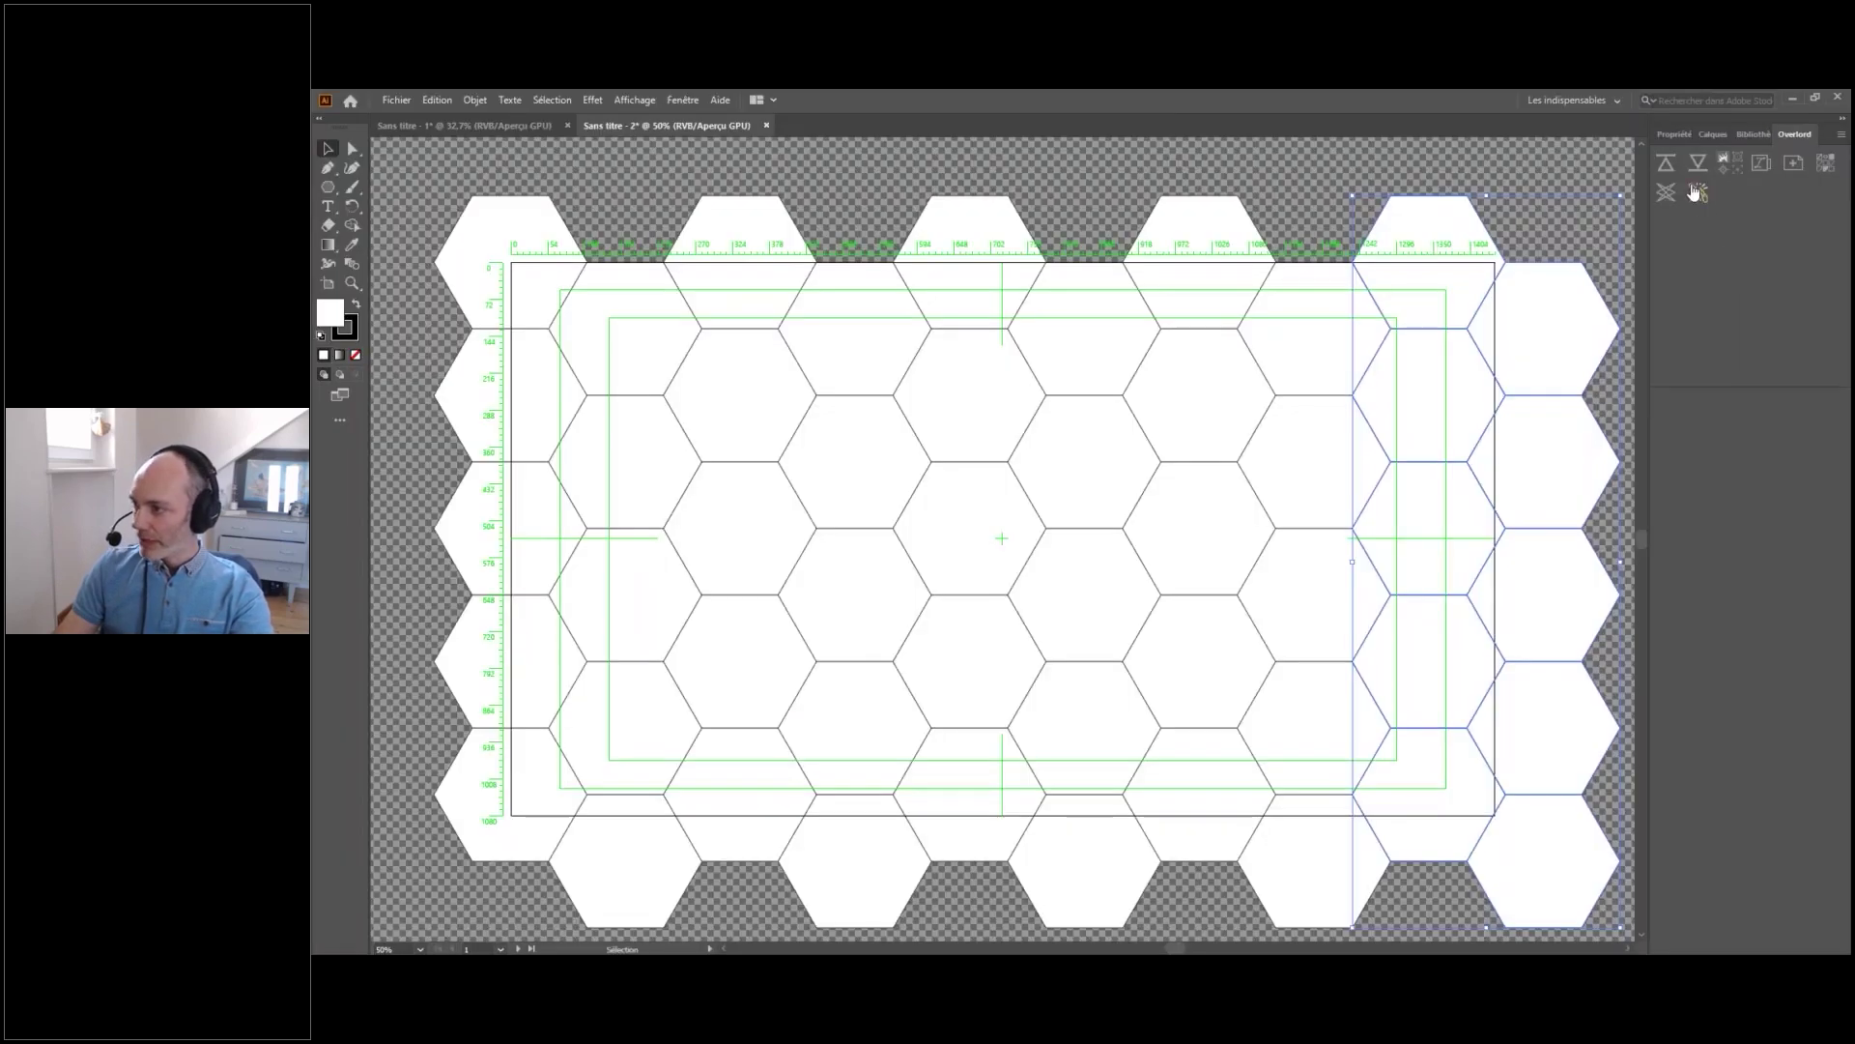
{"action": "left_click", "coordinate": [1667, 166]}
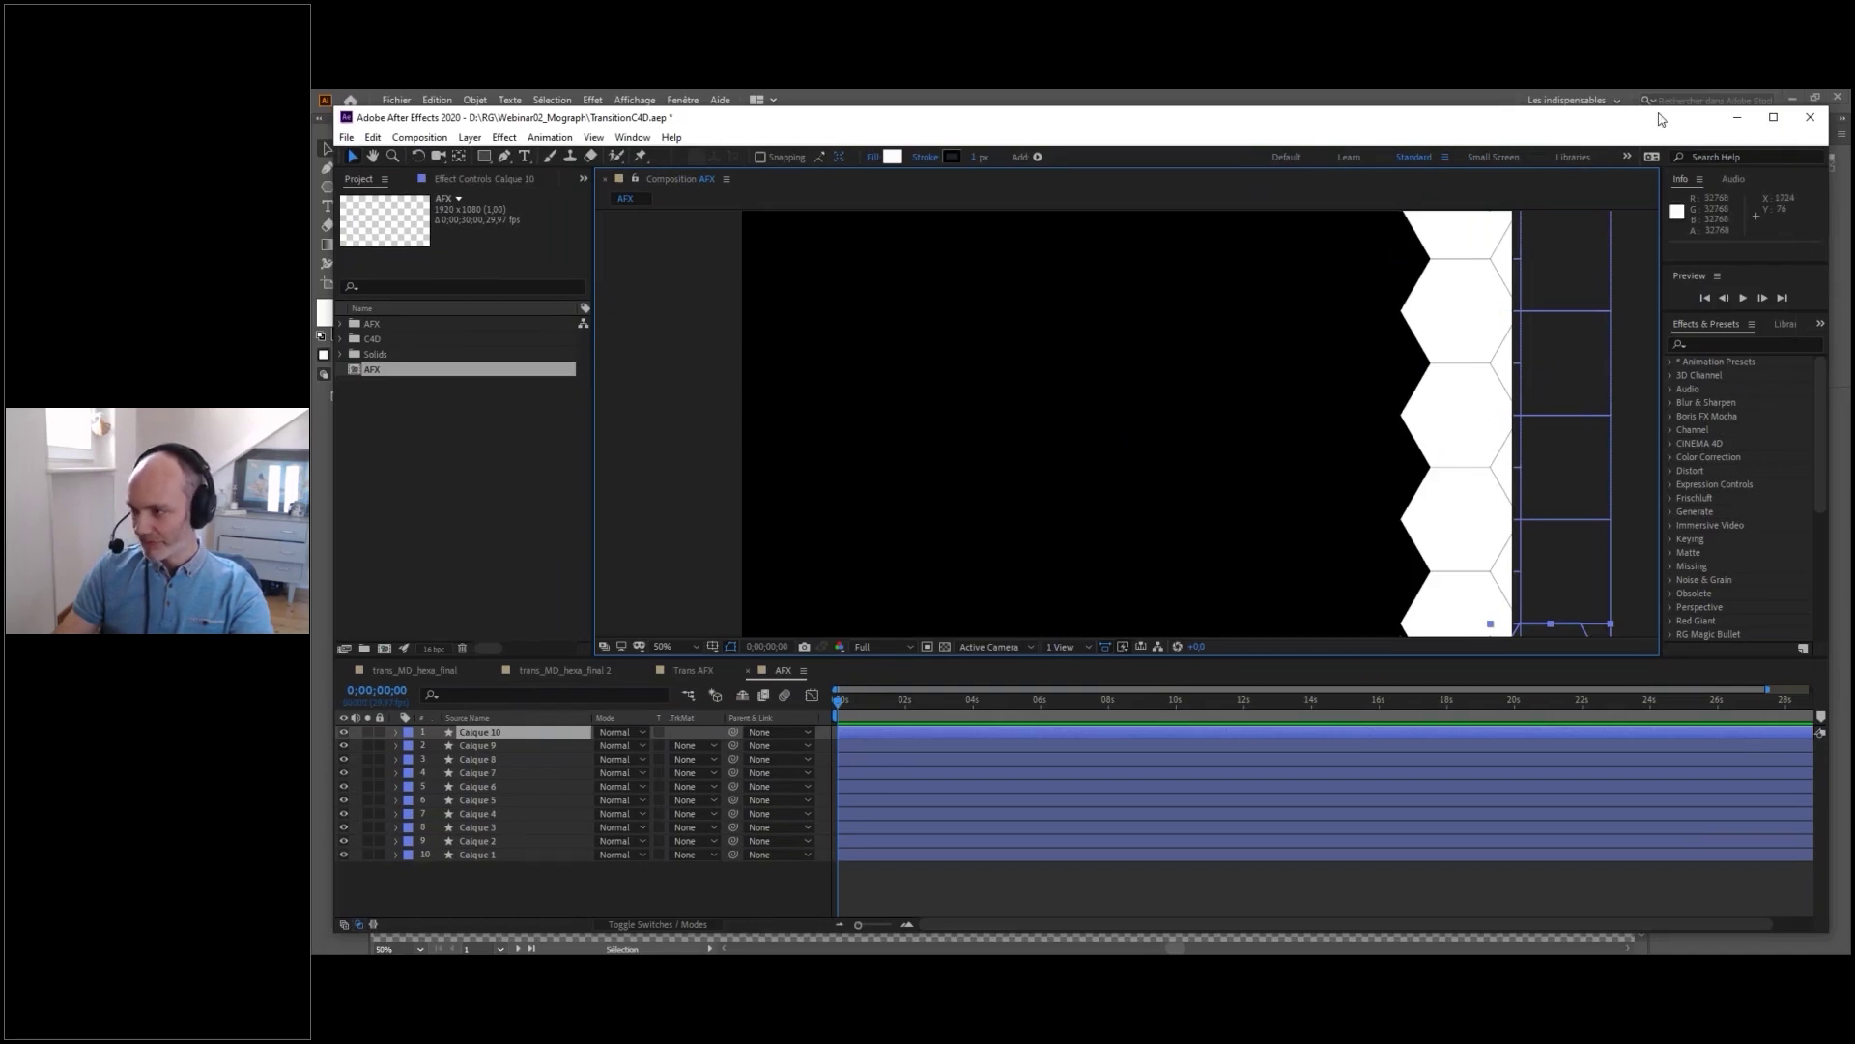
- Maximise After Effects, select all ten imported hexagon layers and move them horizontally to near the middle of the AFX composition
{"action": "key", "text": "super+Up"}
{"action": "mouse_move", "coordinate": [845, 711]}
{"action": "left_mouse_down"}
{"action": "mouse_move", "coordinate": [1276, 712]}
{"action": "mouse_move", "coordinate": [817, 712]}
{"action": "left_mouse_up"}
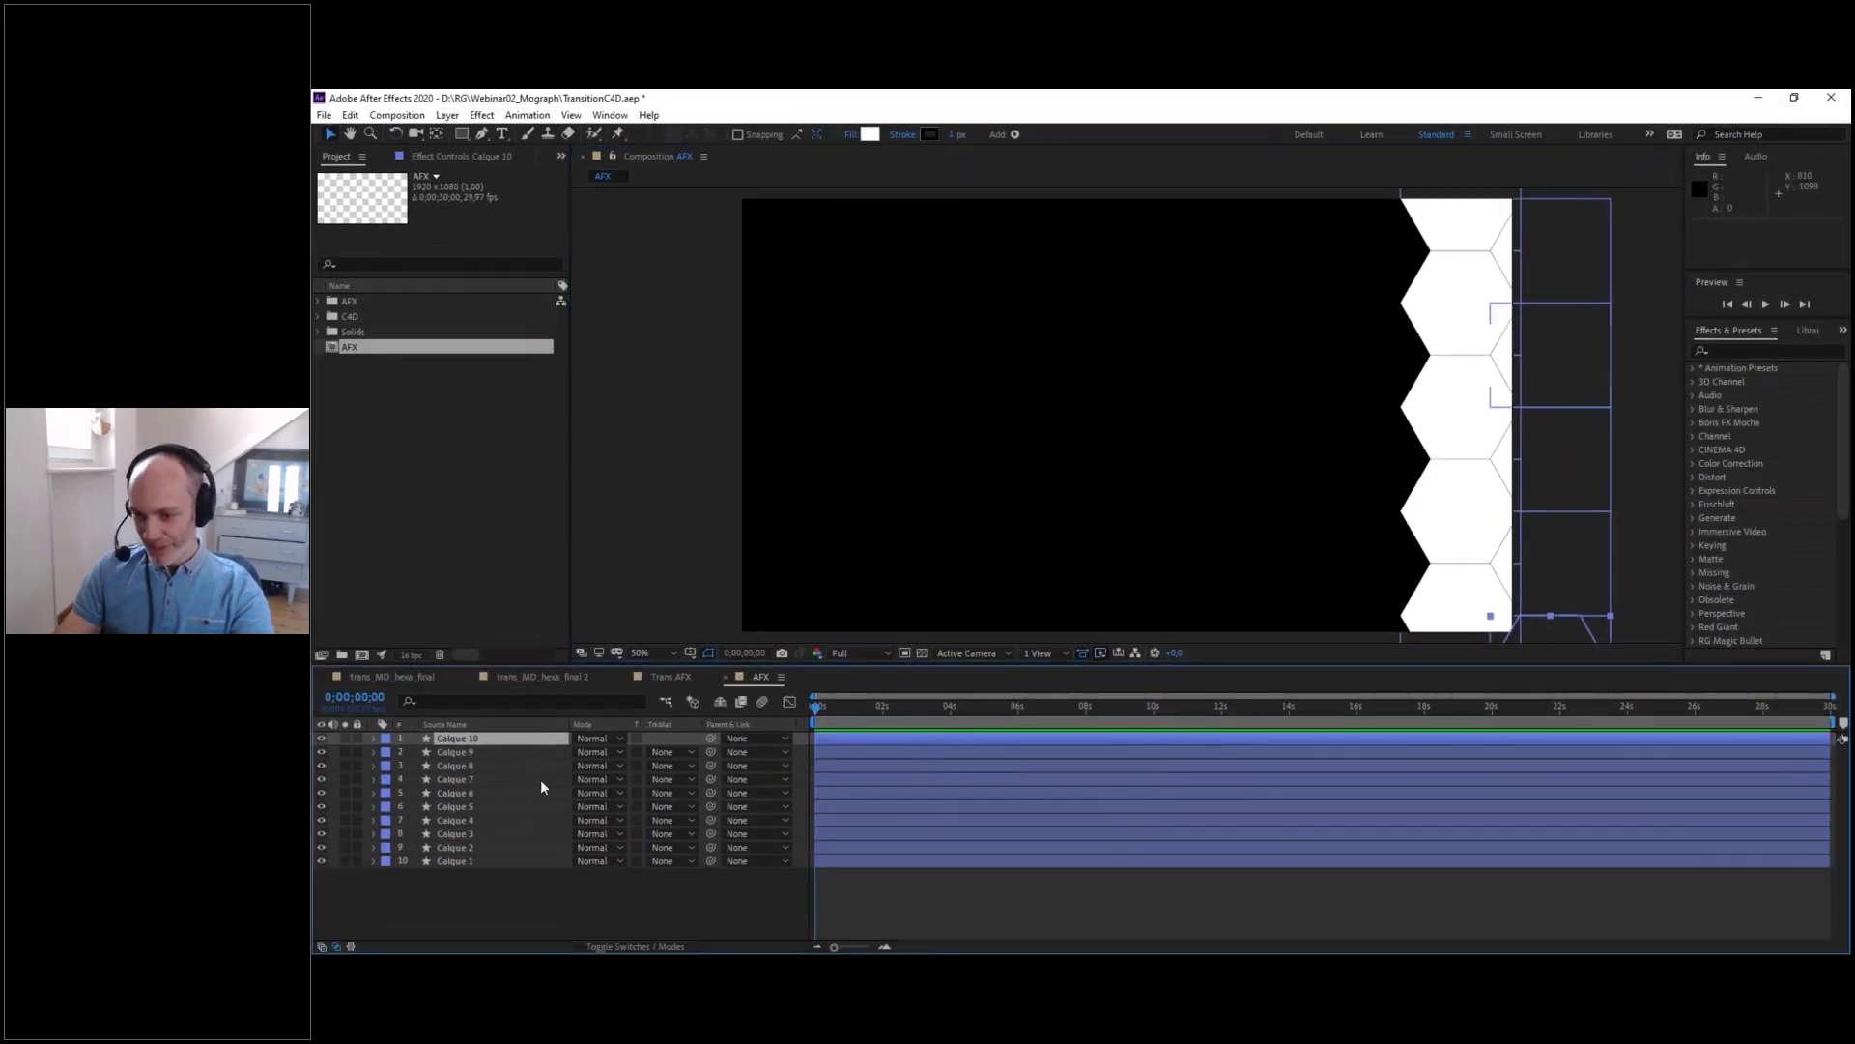
{"action": "left_click_drag", "start_coordinate": [471, 898], "coordinate": [449, 715]}
{"action": "left_click_drag", "start_coordinate": [1508, 401], "coordinate": [1065, 400], "text": "shift"}
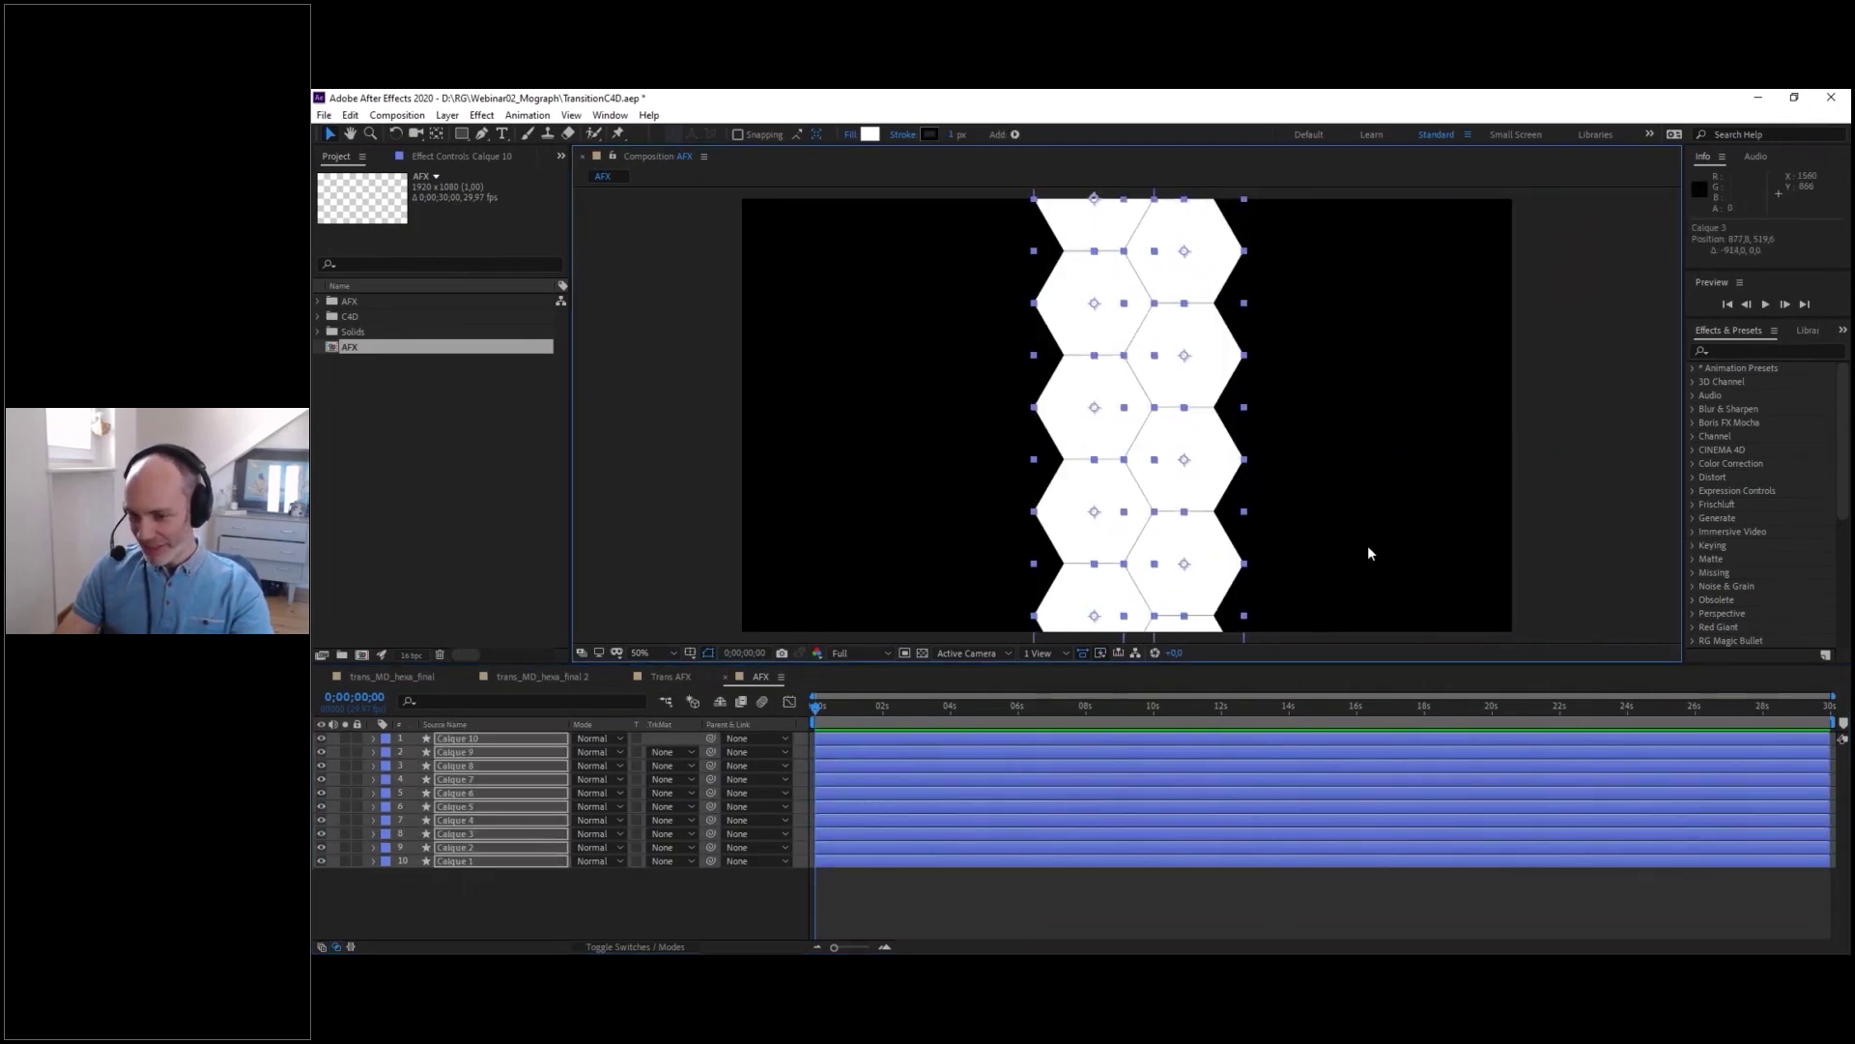
- Delete the ten imported hexagon layers from the AFX composition and review its composition settings without changes
{"action": "left_click", "coordinate": [470, 872]}
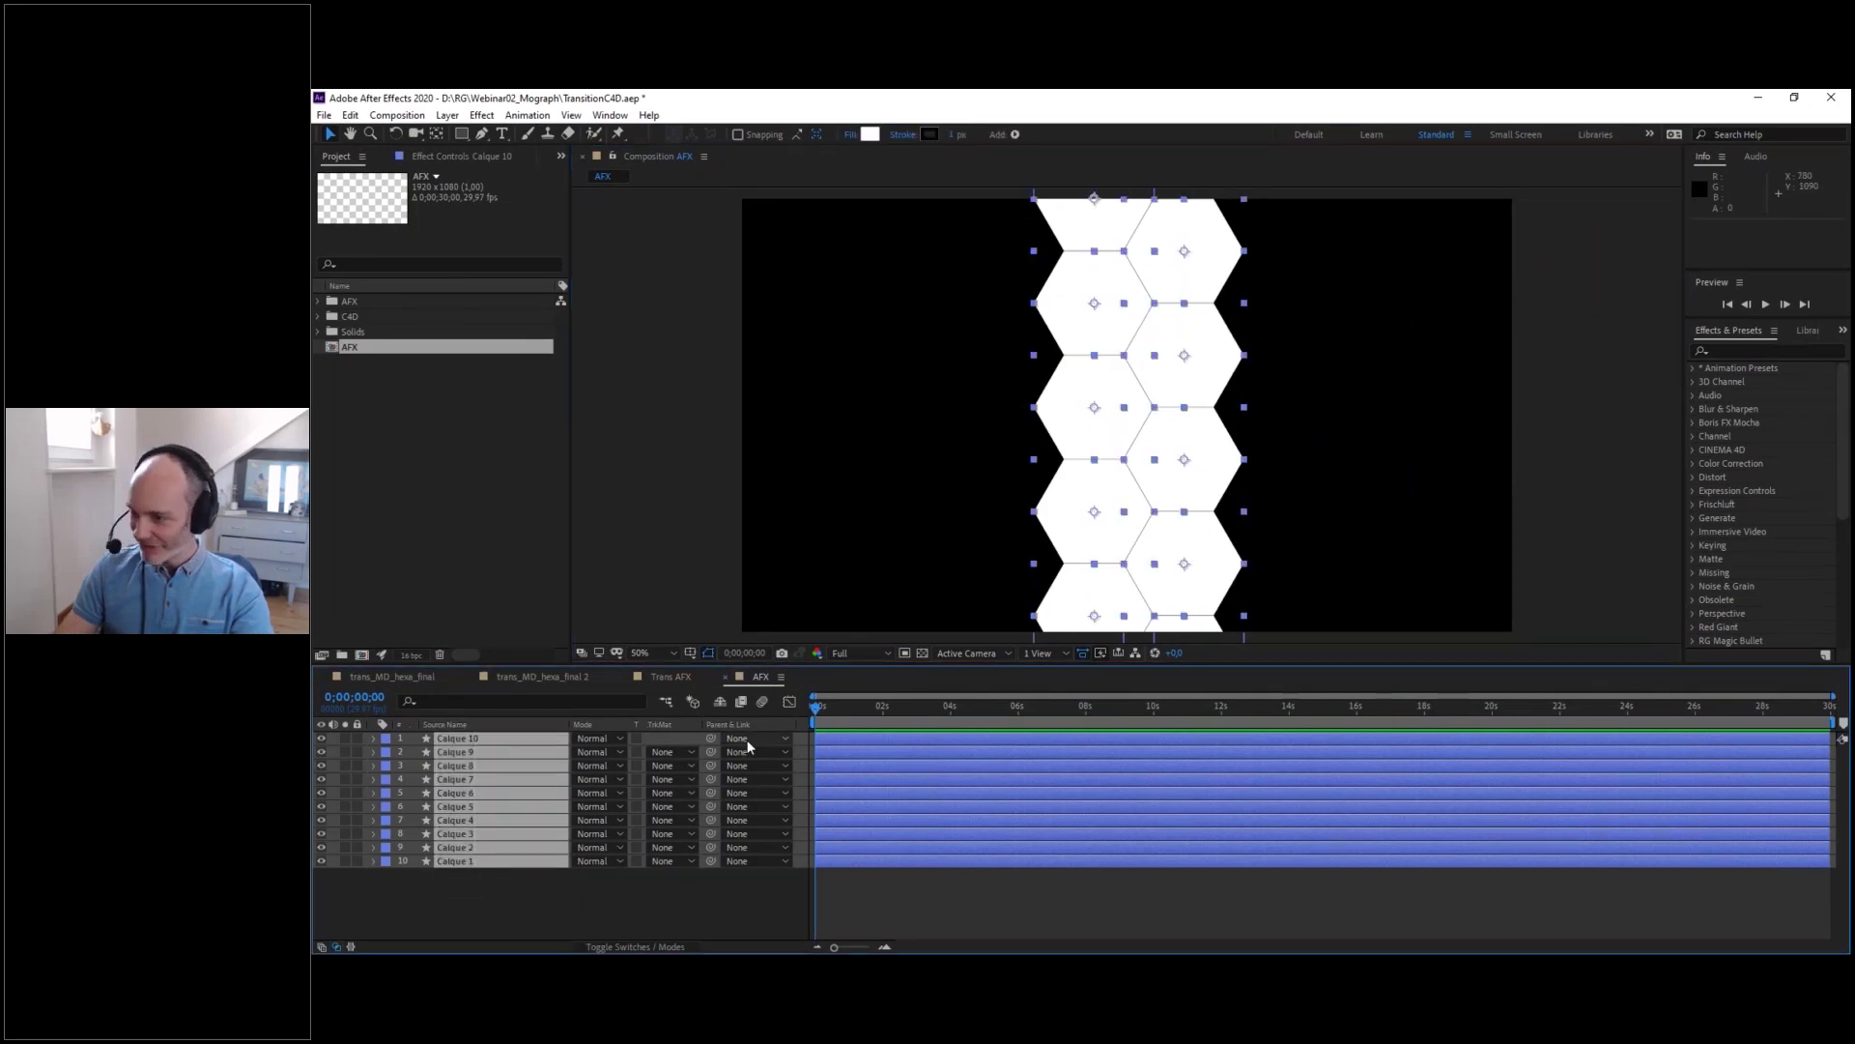
{"action": "key", "text": "Delete"}
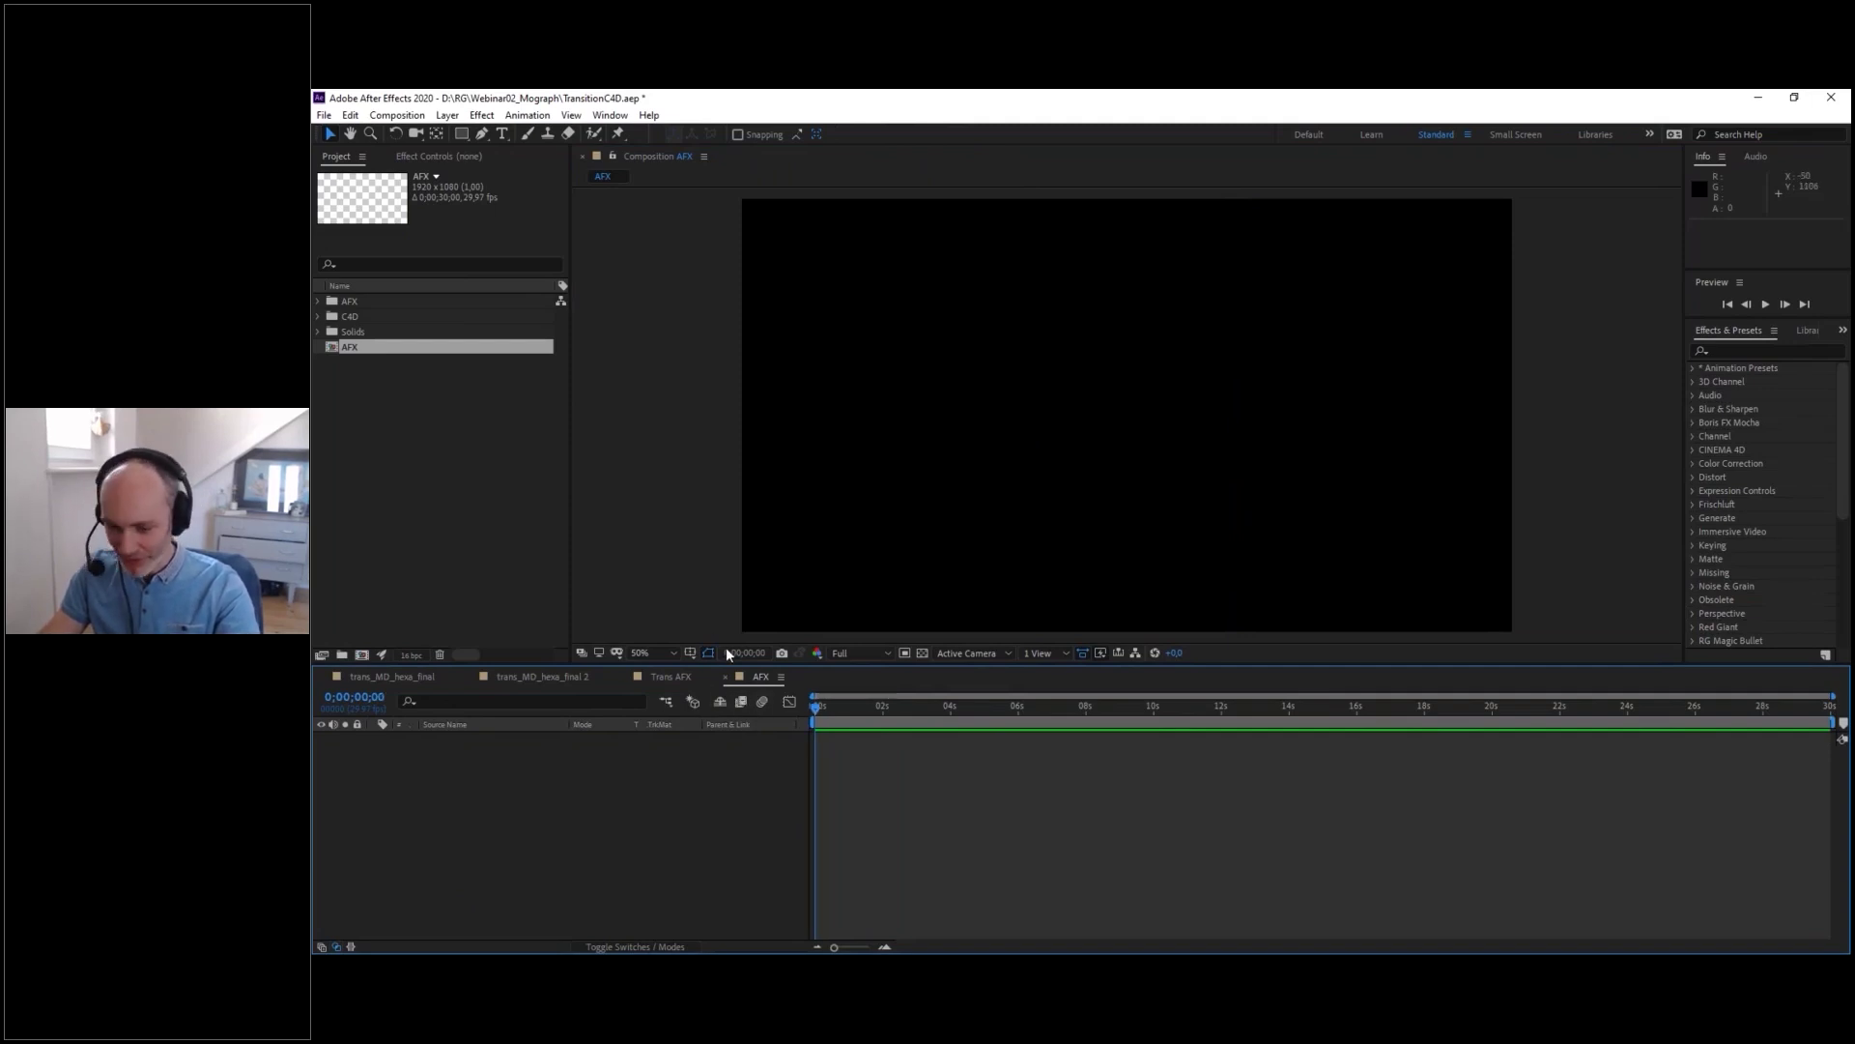
{"action": "key", "text": "ctrl+k"}
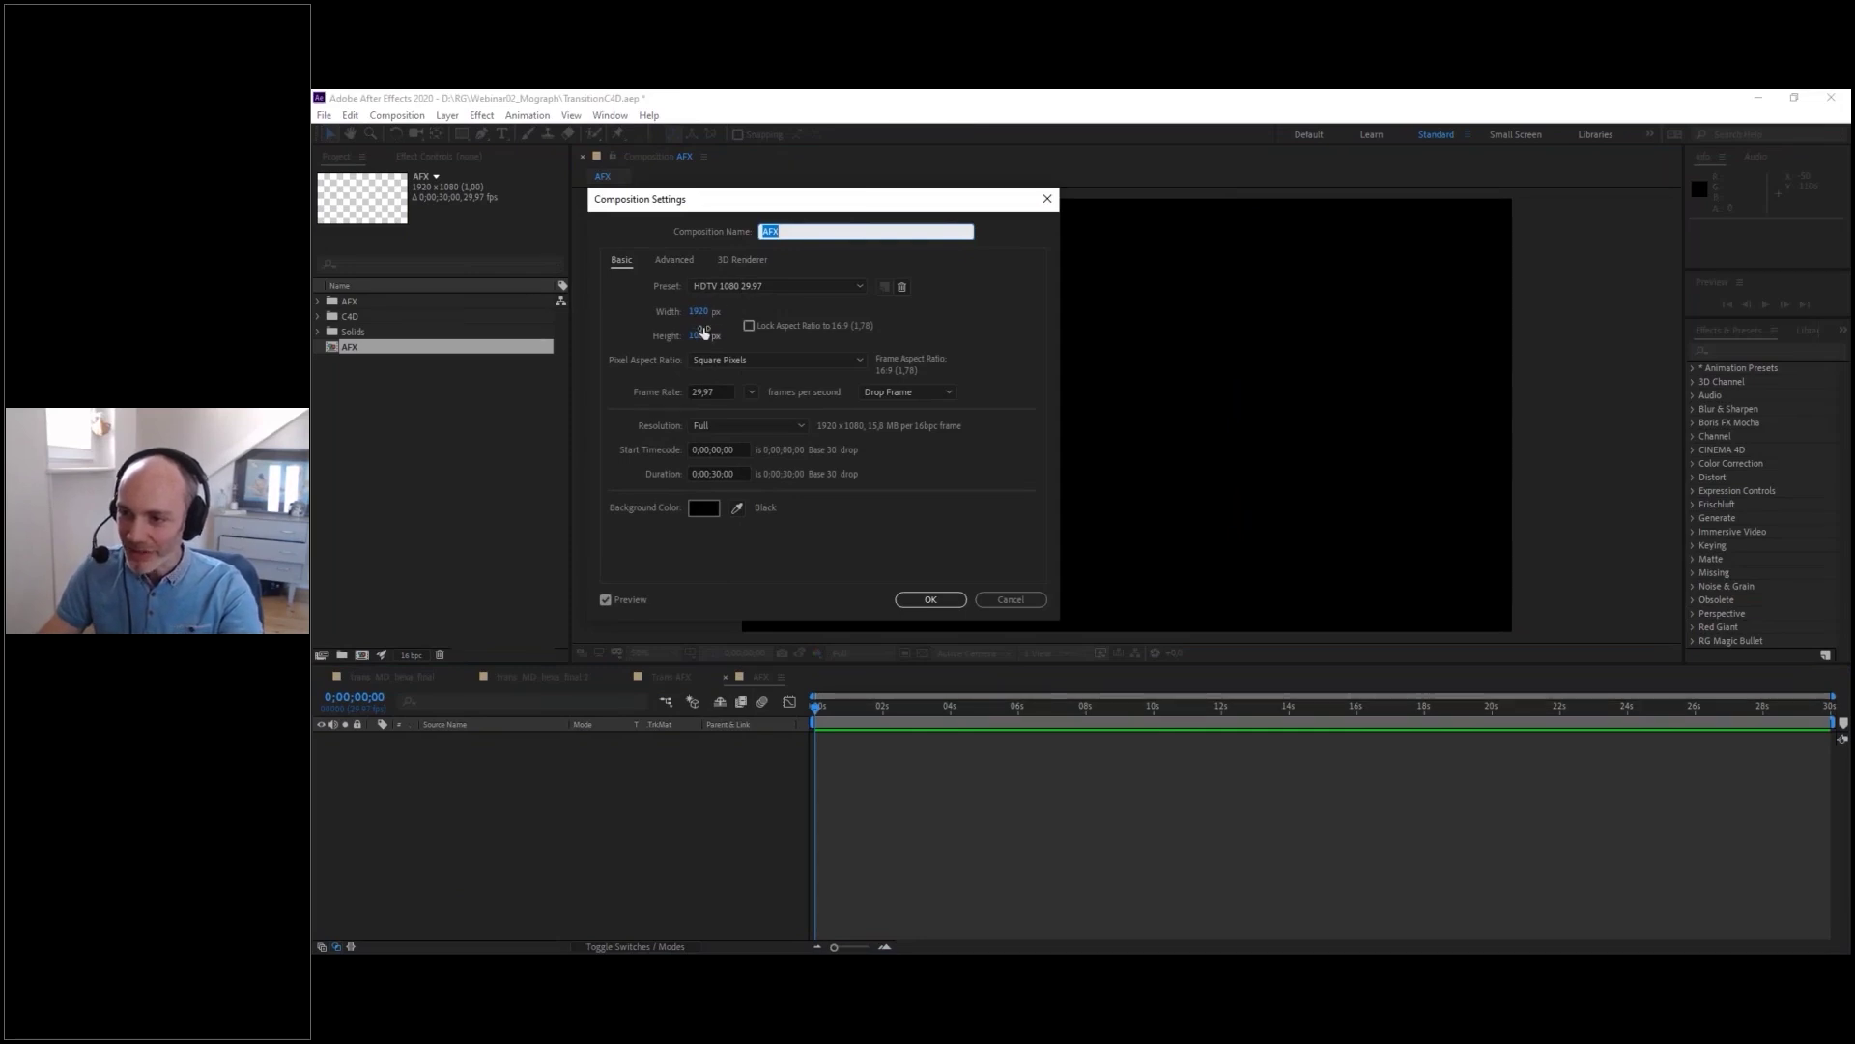
{"action": "left_click", "coordinate": [947, 601]}
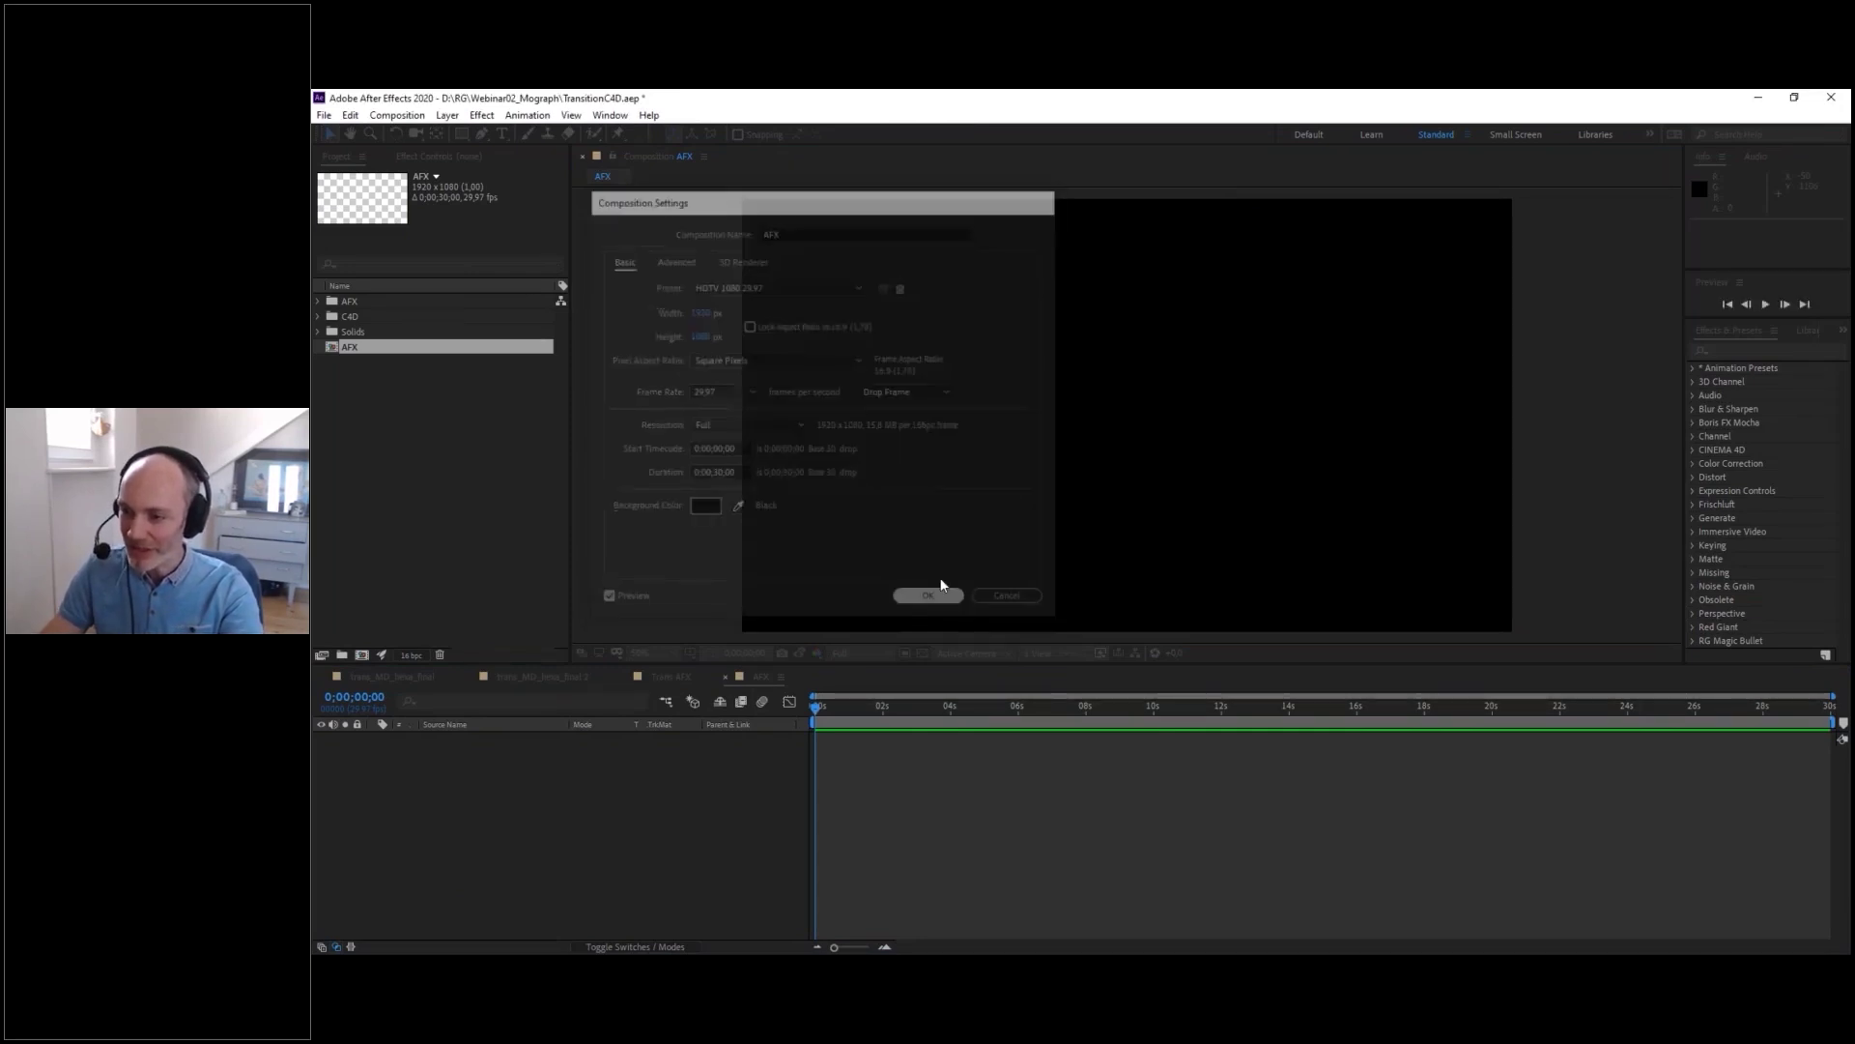
- Switch to Illustrator, select every hexagon of the grid, push them to After Effects with Overlord and maximise After Effects
{"action": "key", "text": "alt+Tab"}
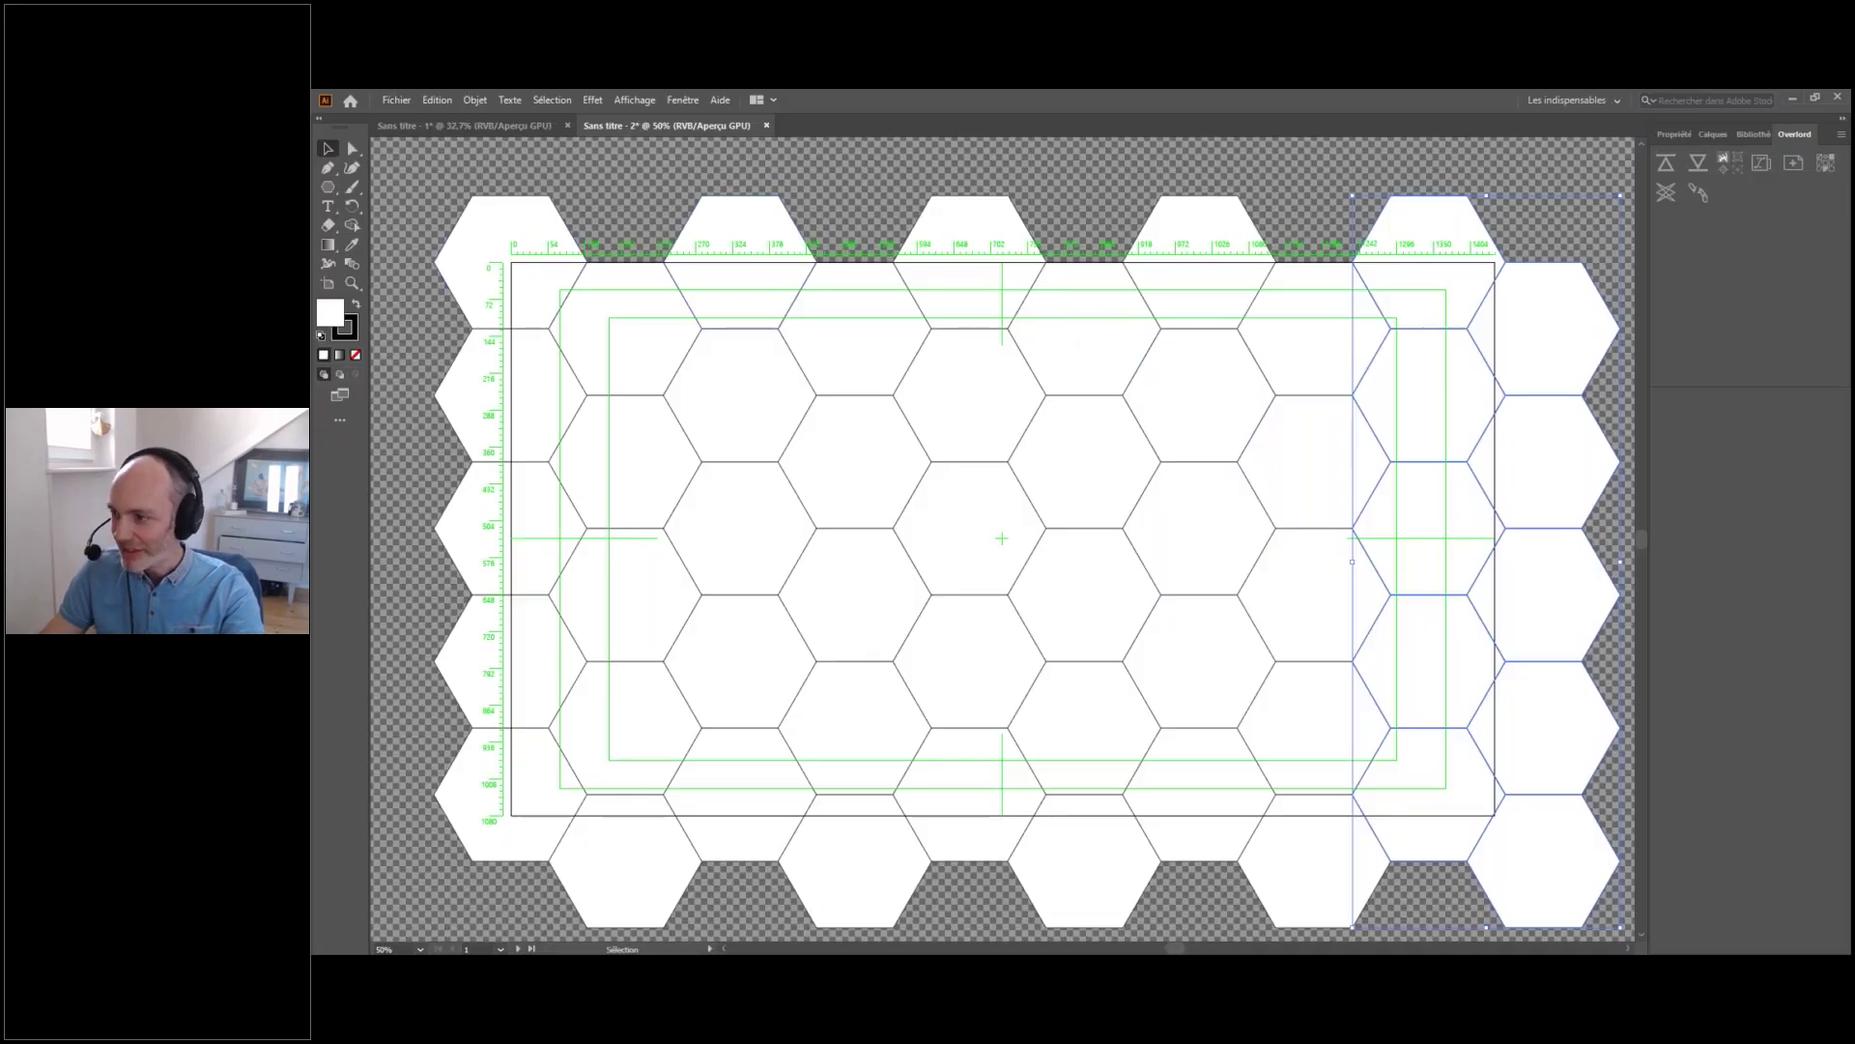
{"action": "left_click", "coordinate": [1400, 159]}
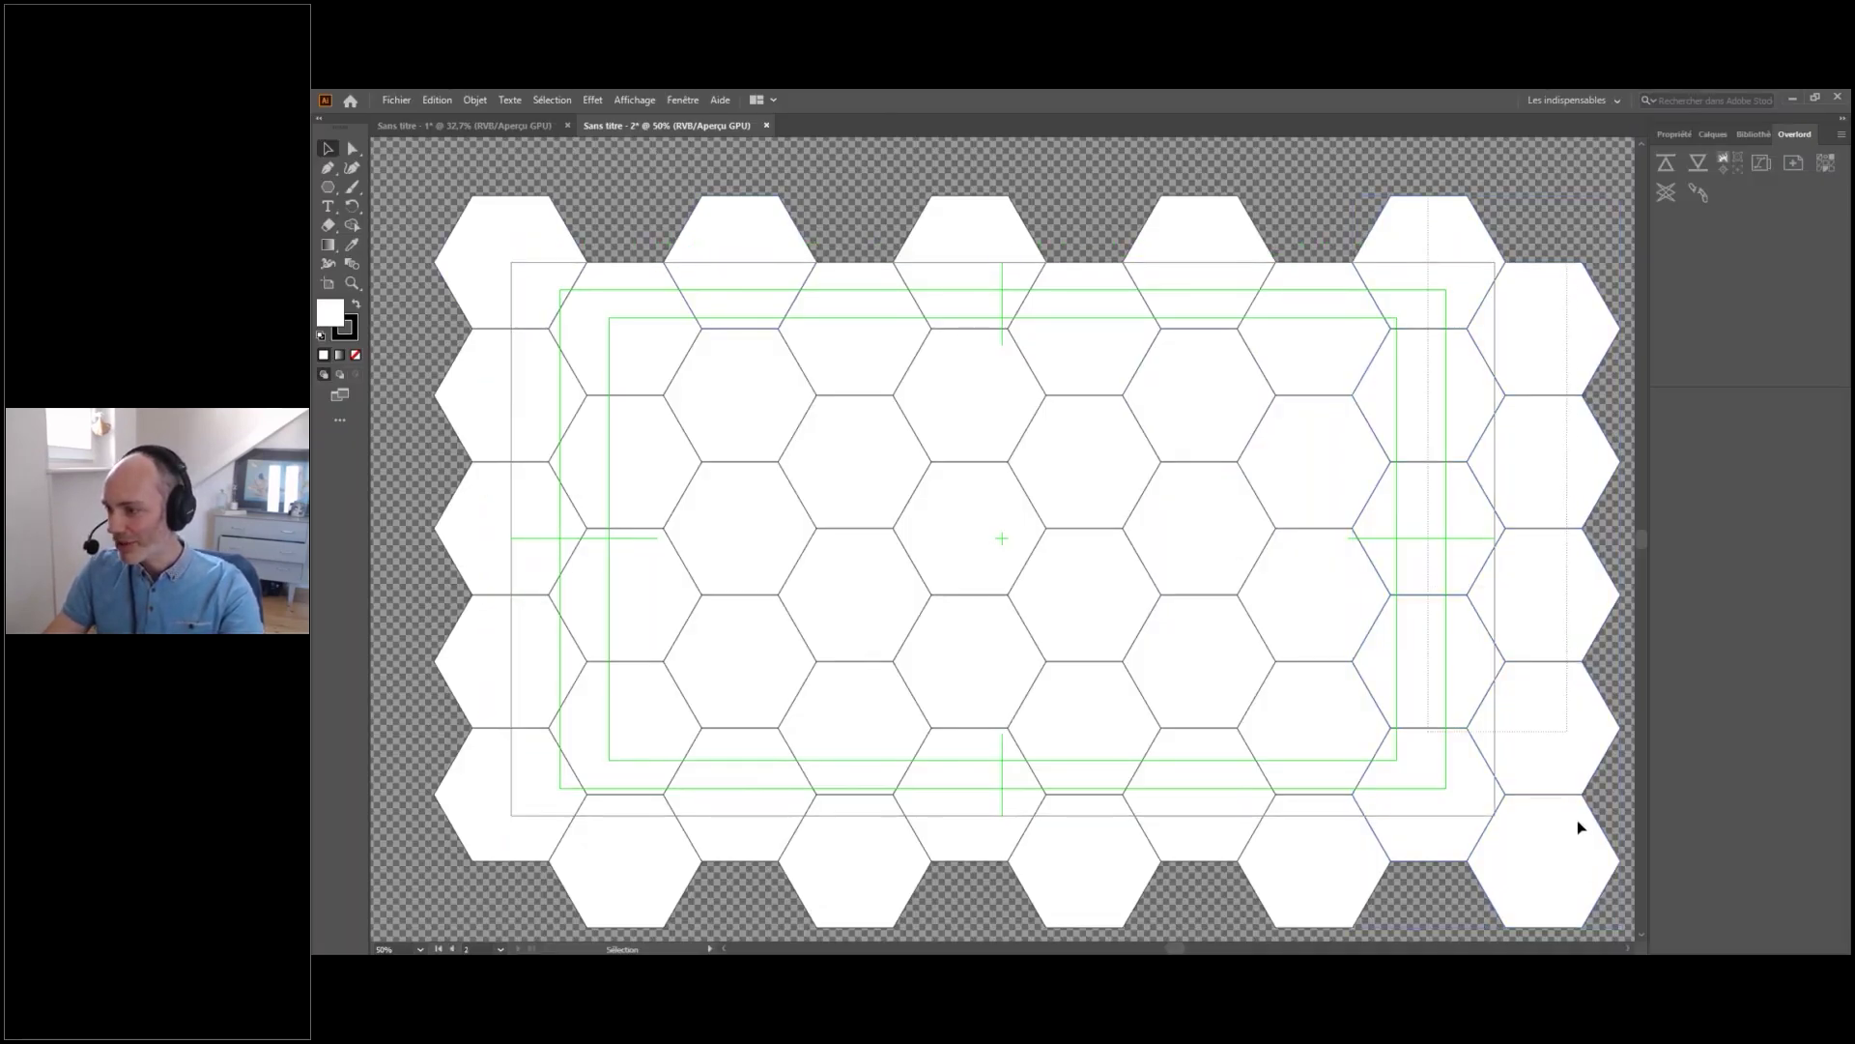
{"action": "scroll", "coordinate": [1566, 820], "scroll_direction": "down", "scroll_amount": 2}
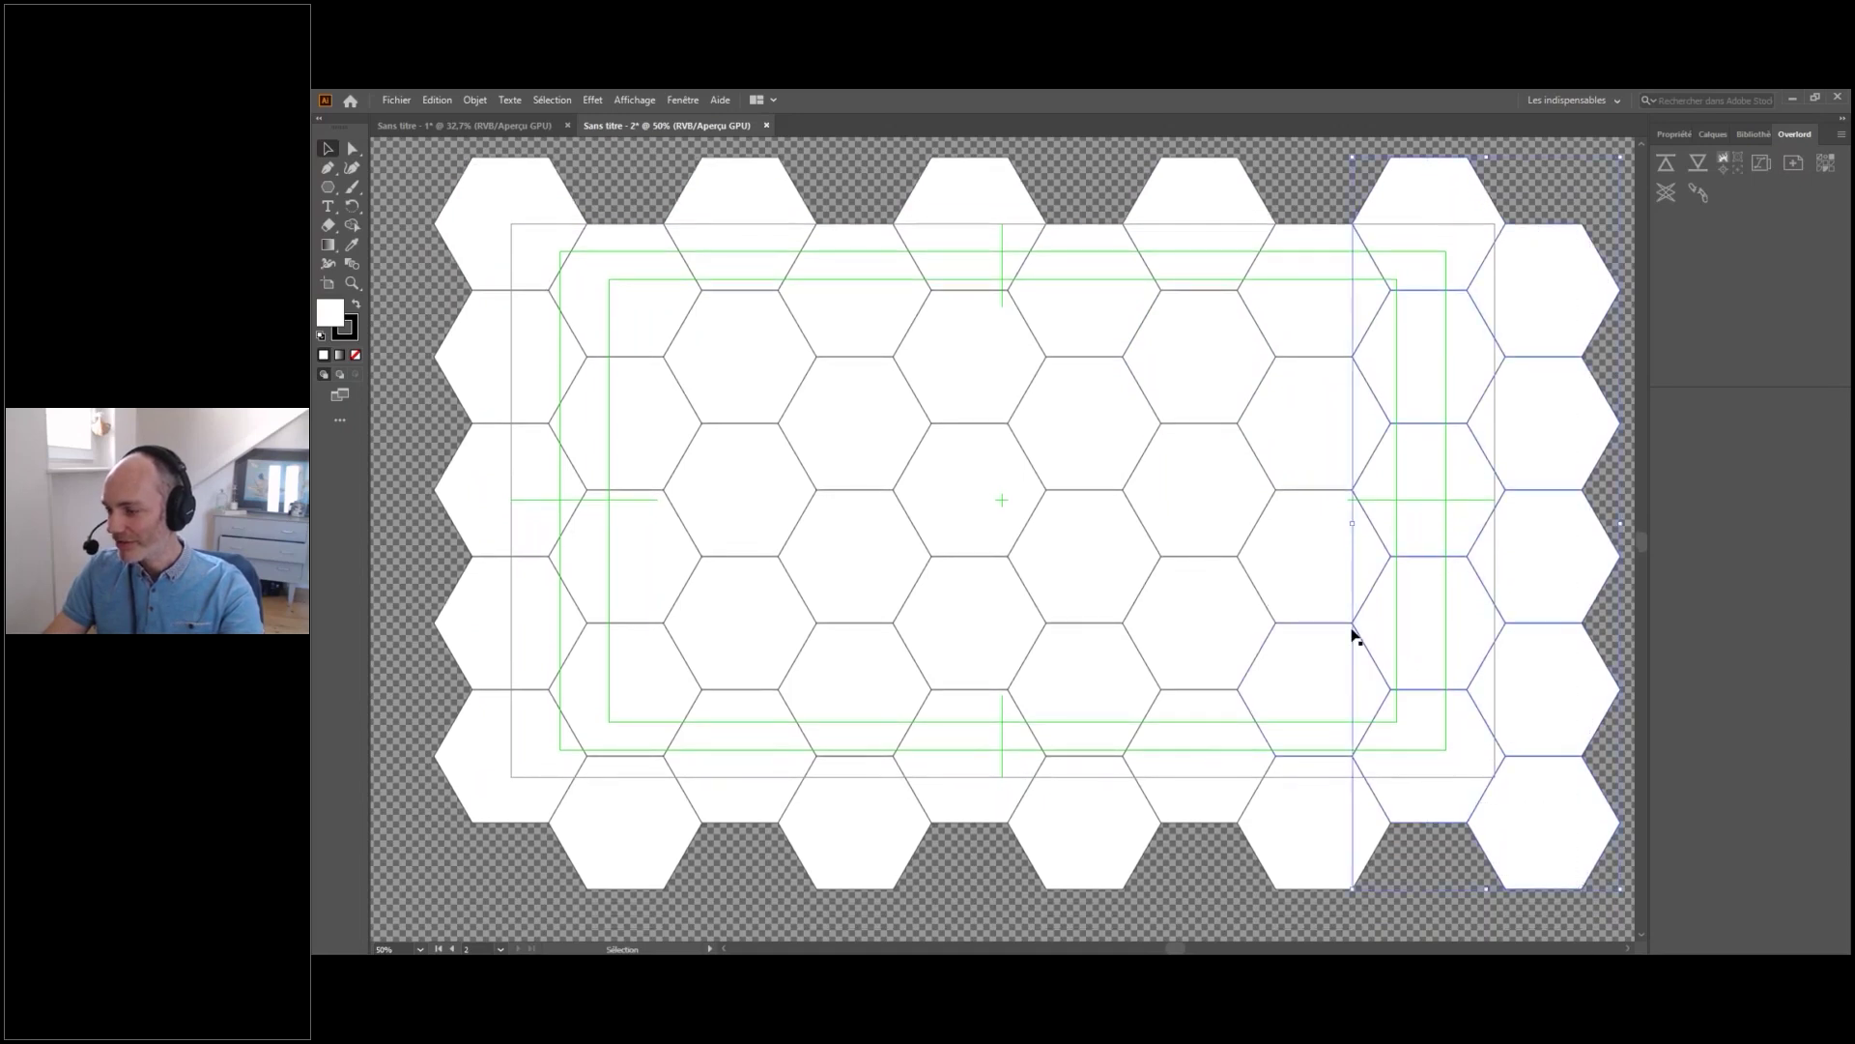
{"action": "key", "text": "alt+Tab"}
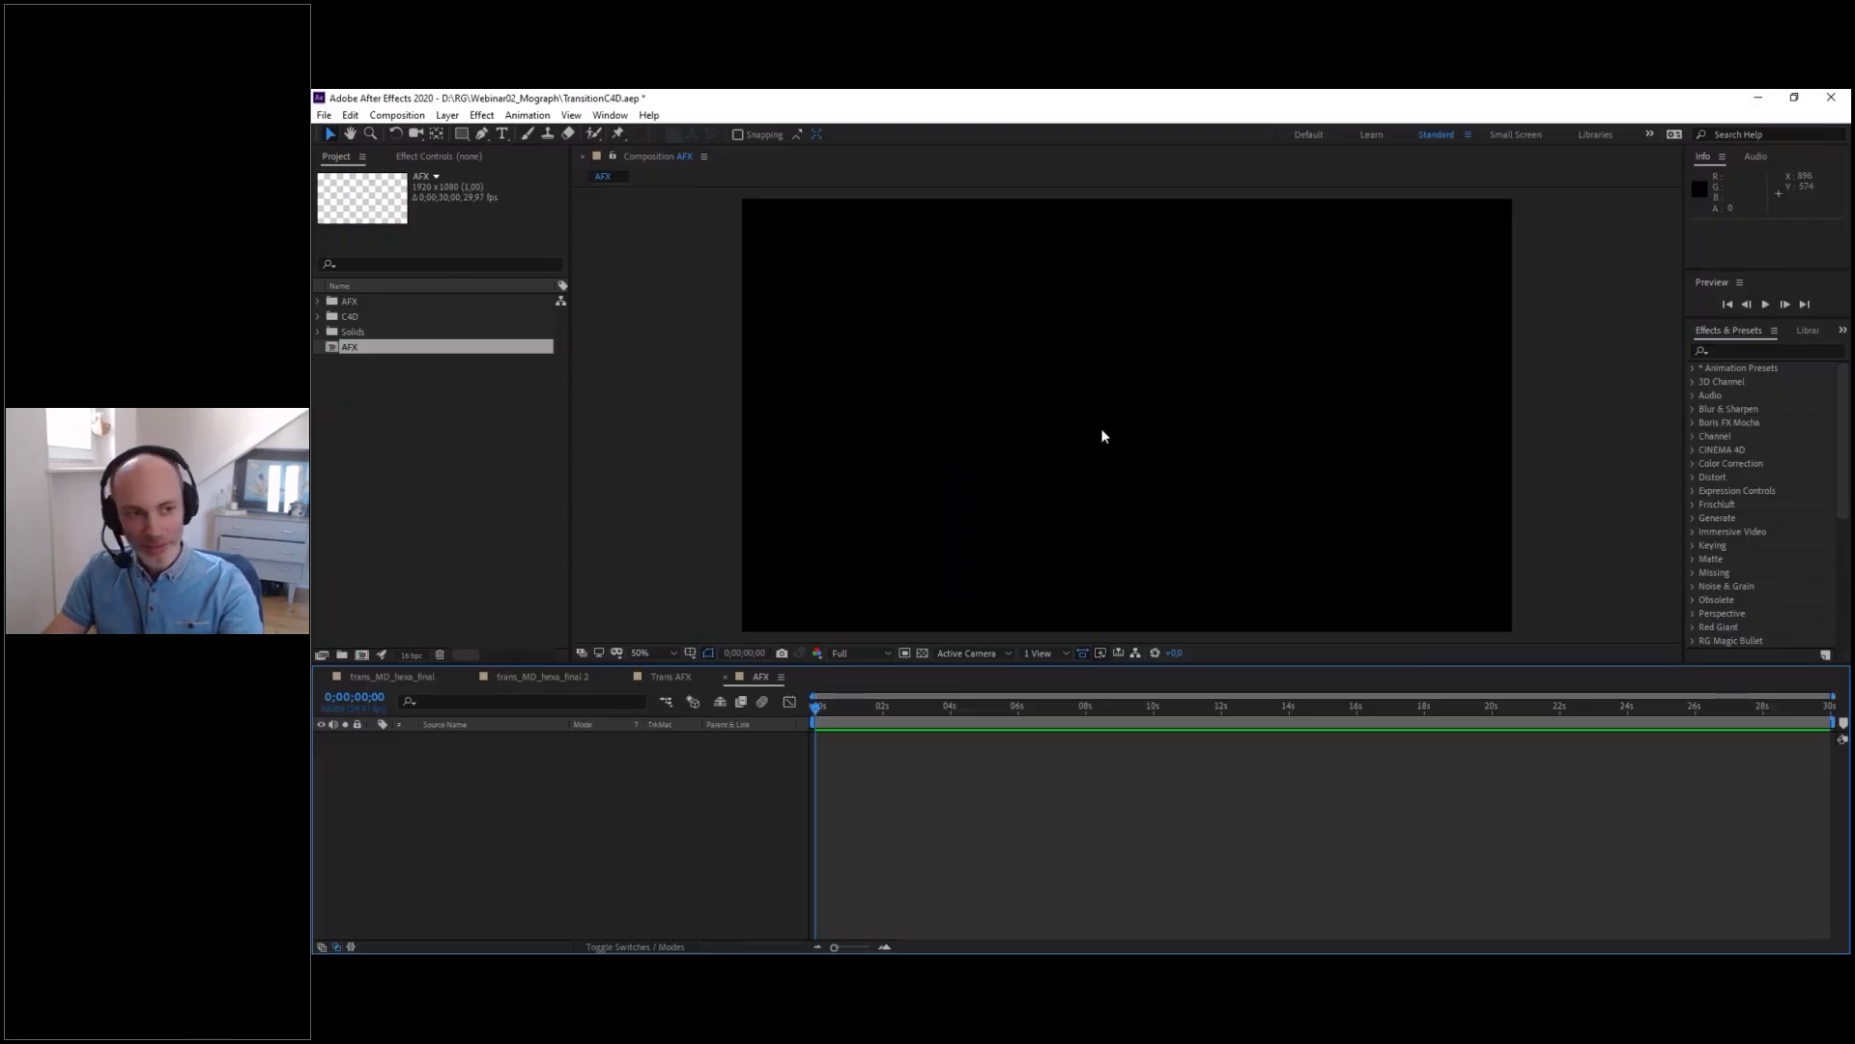
{"action": "key", "text": "alt+Tab"}
{"action": "key", "text": "a"}
{"action": "key", "text": "ctrl+a"}
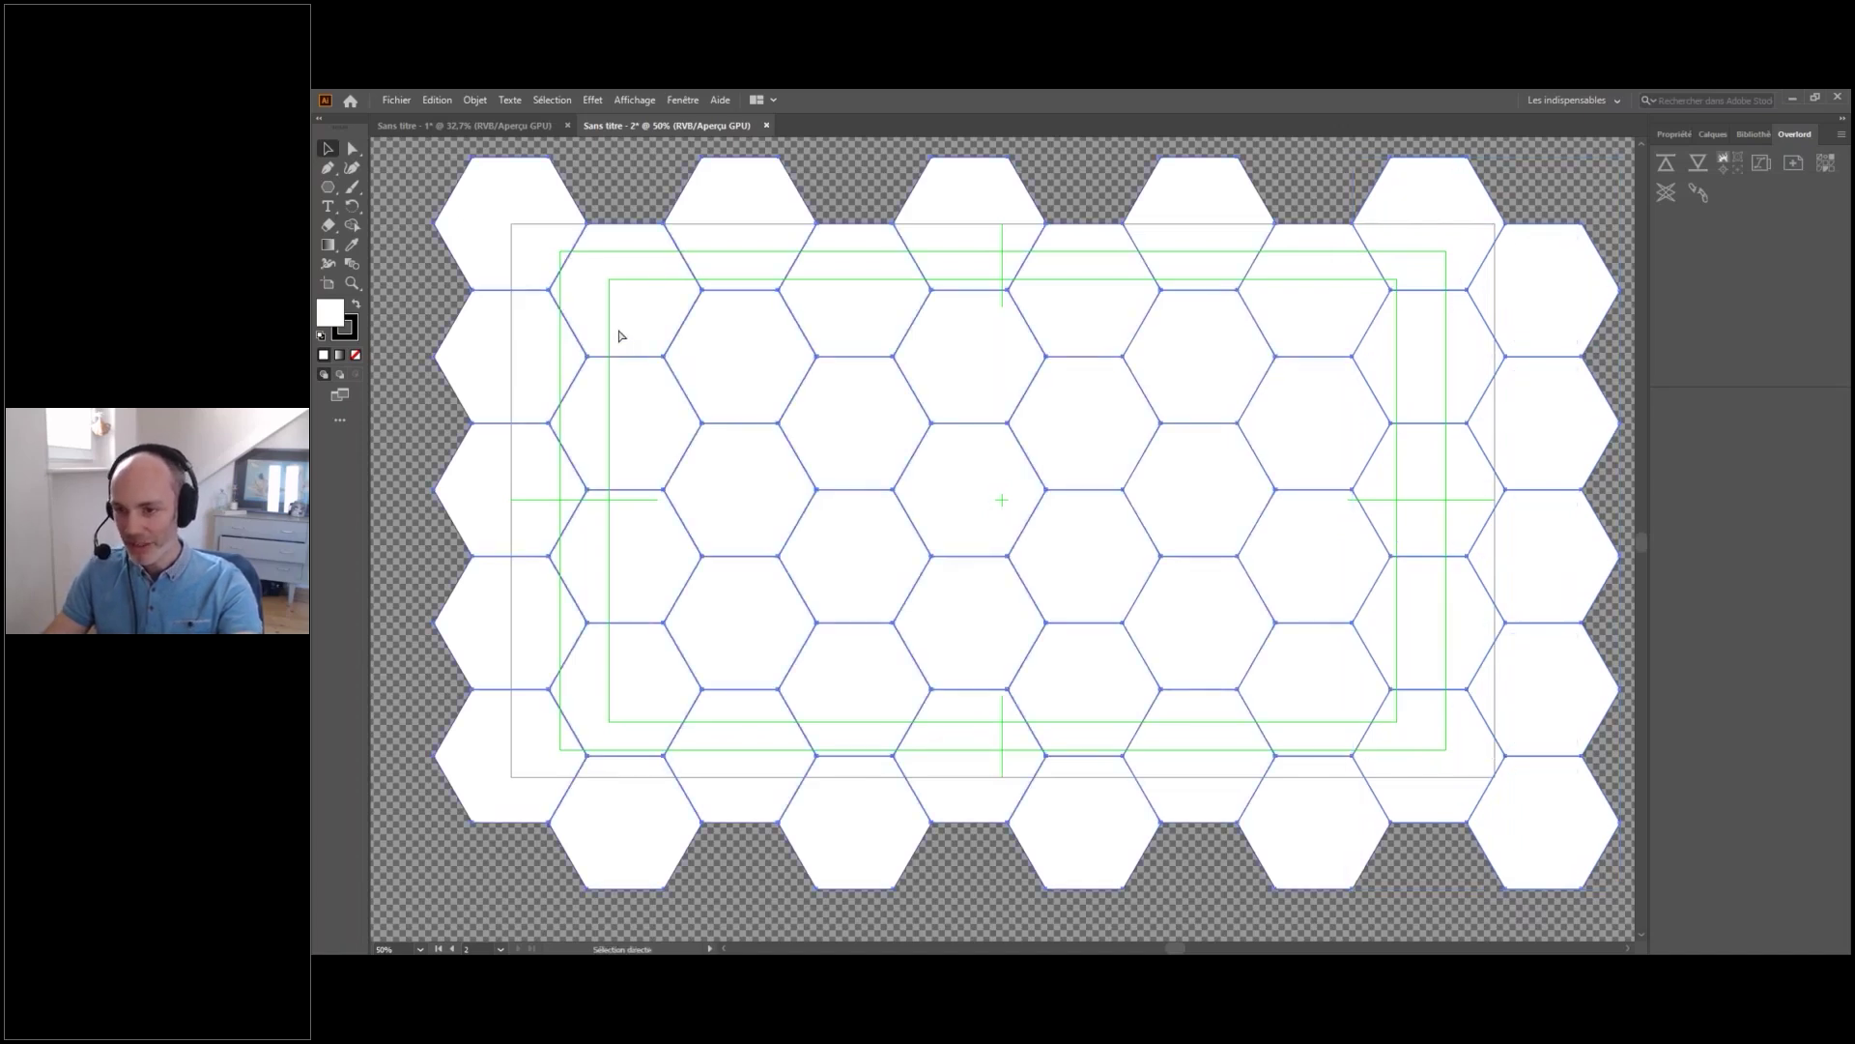
{"action": "key", "text": "v"}
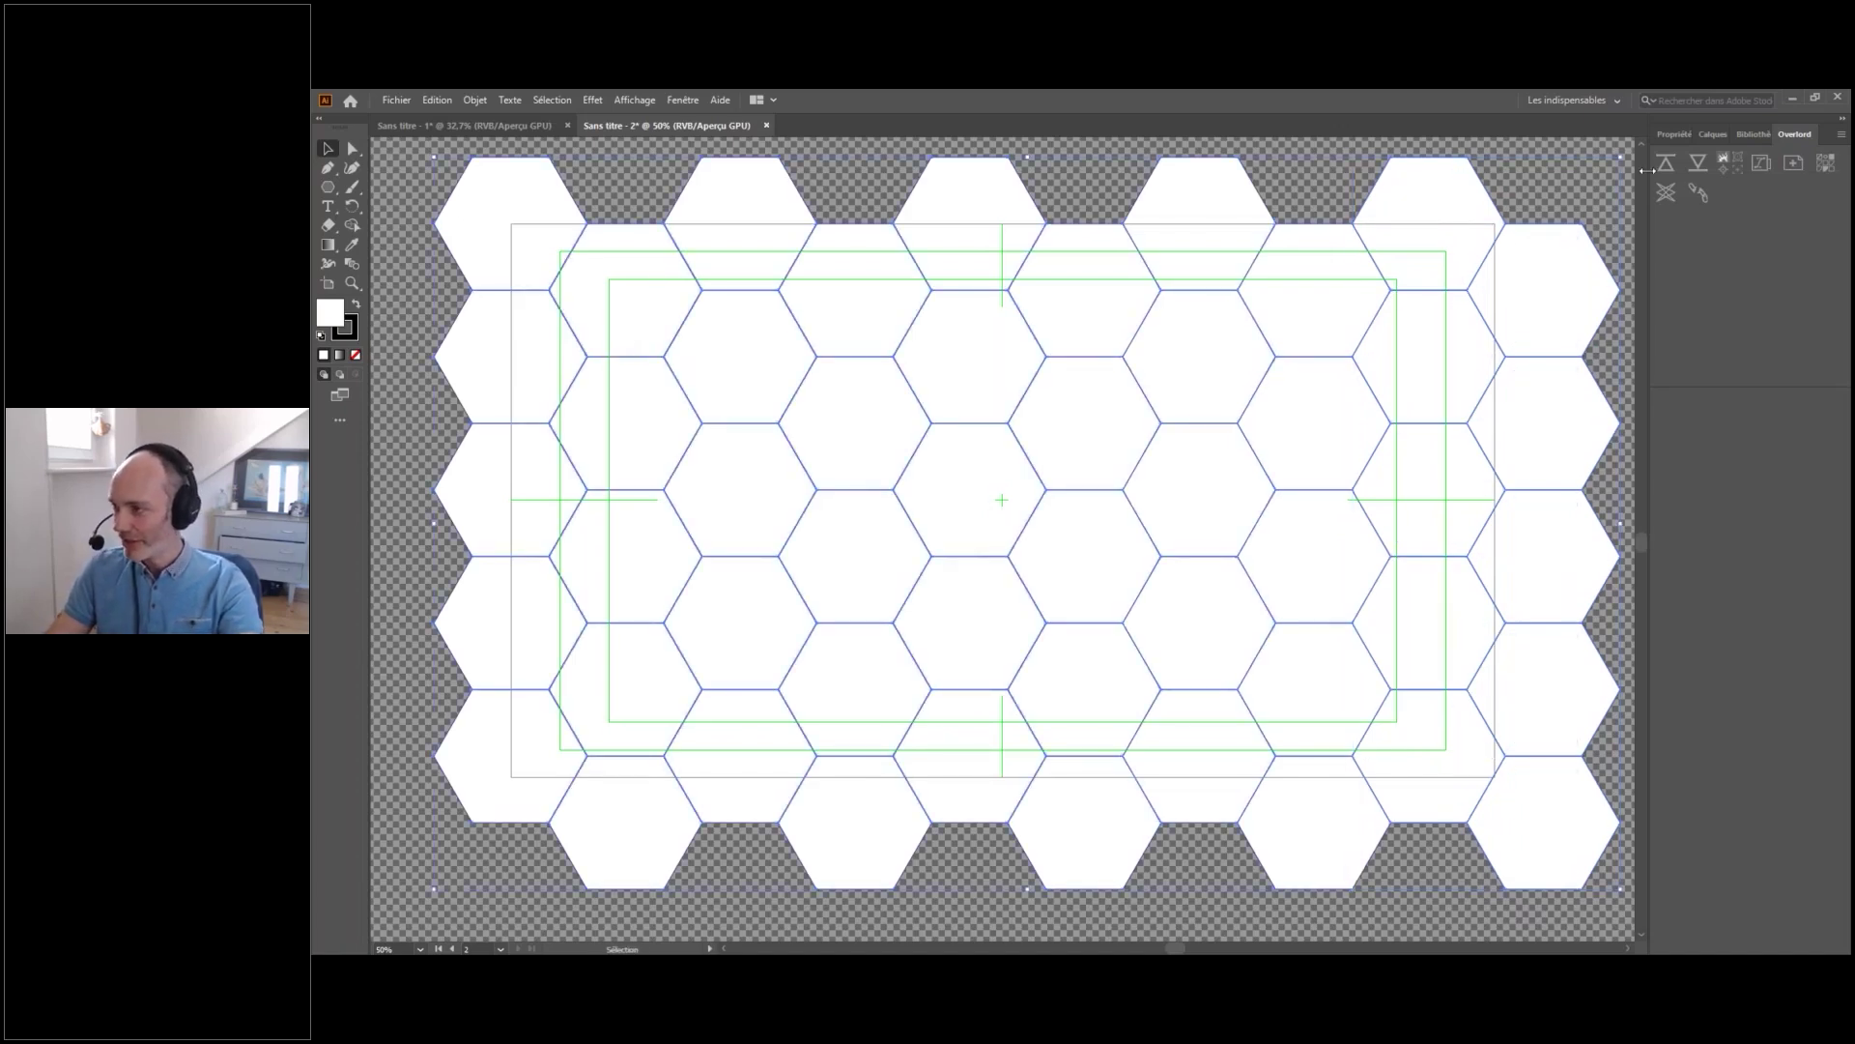
{"action": "left_click", "coordinate": [1665, 167]}
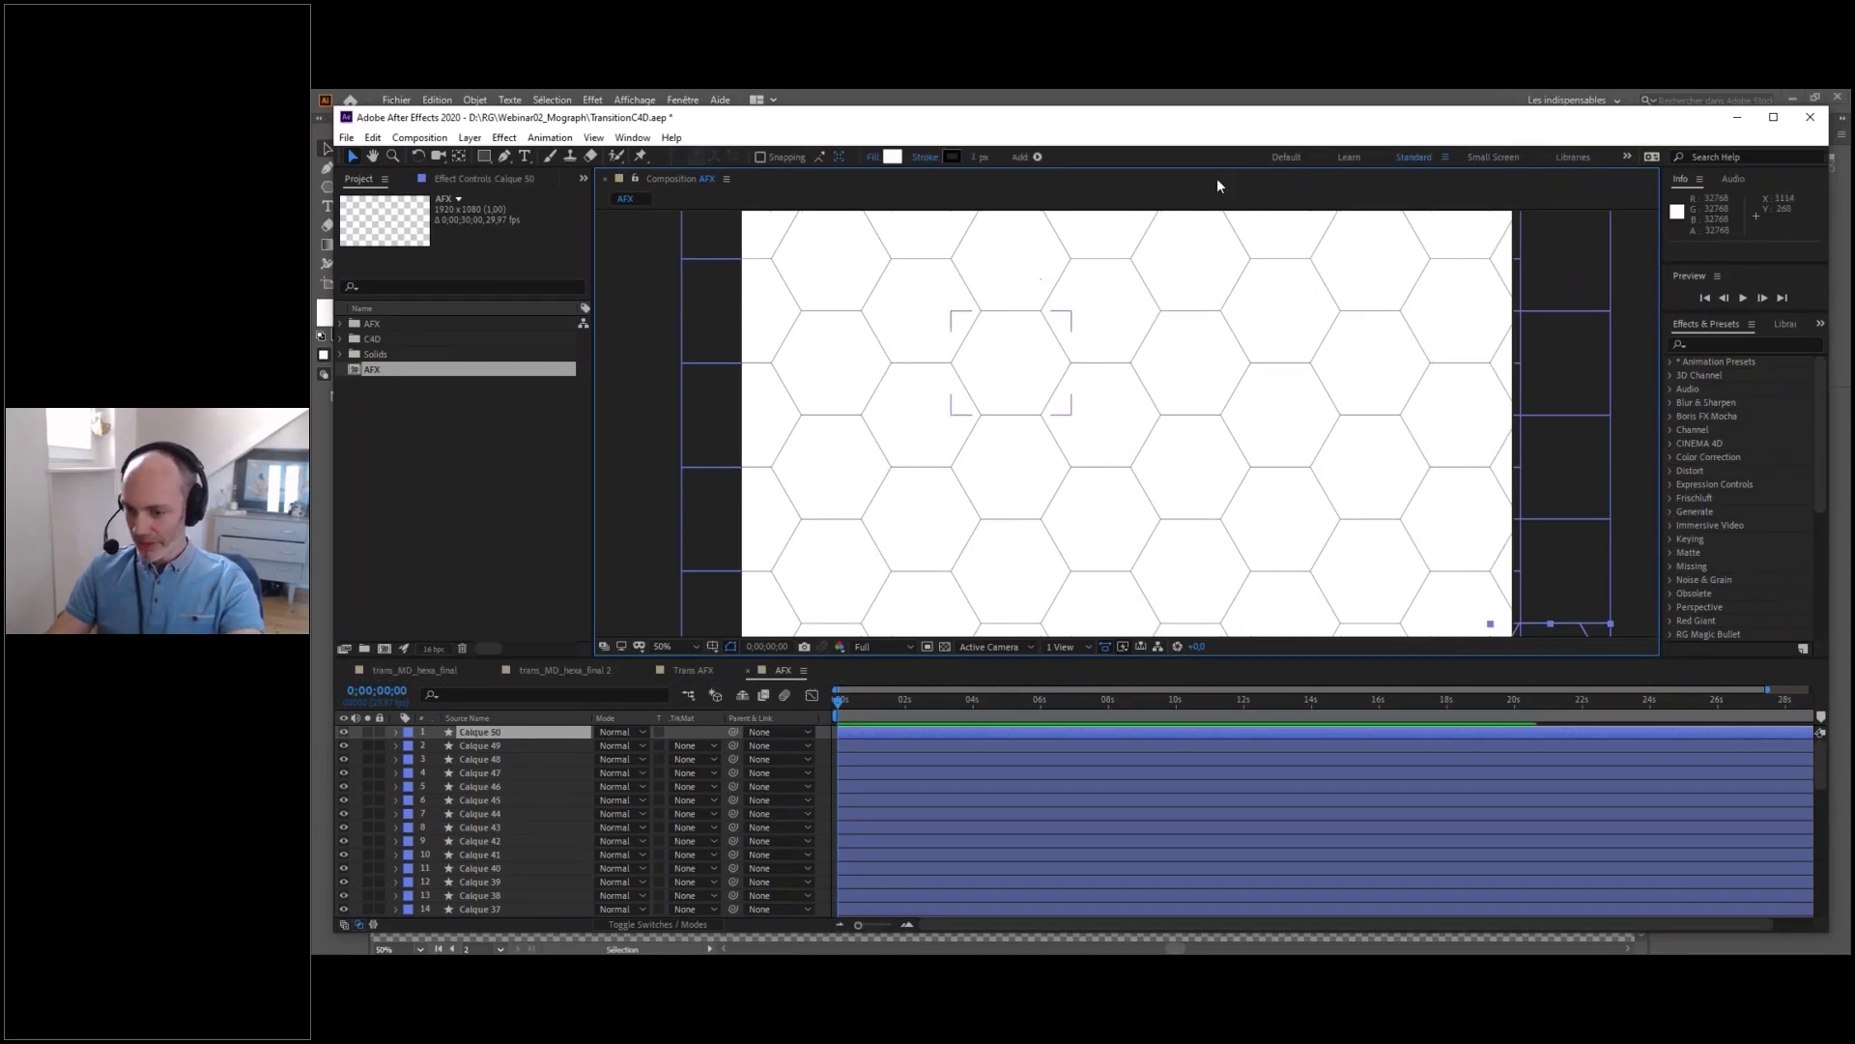
{"action": "left_click", "coordinate": [1773, 117]}
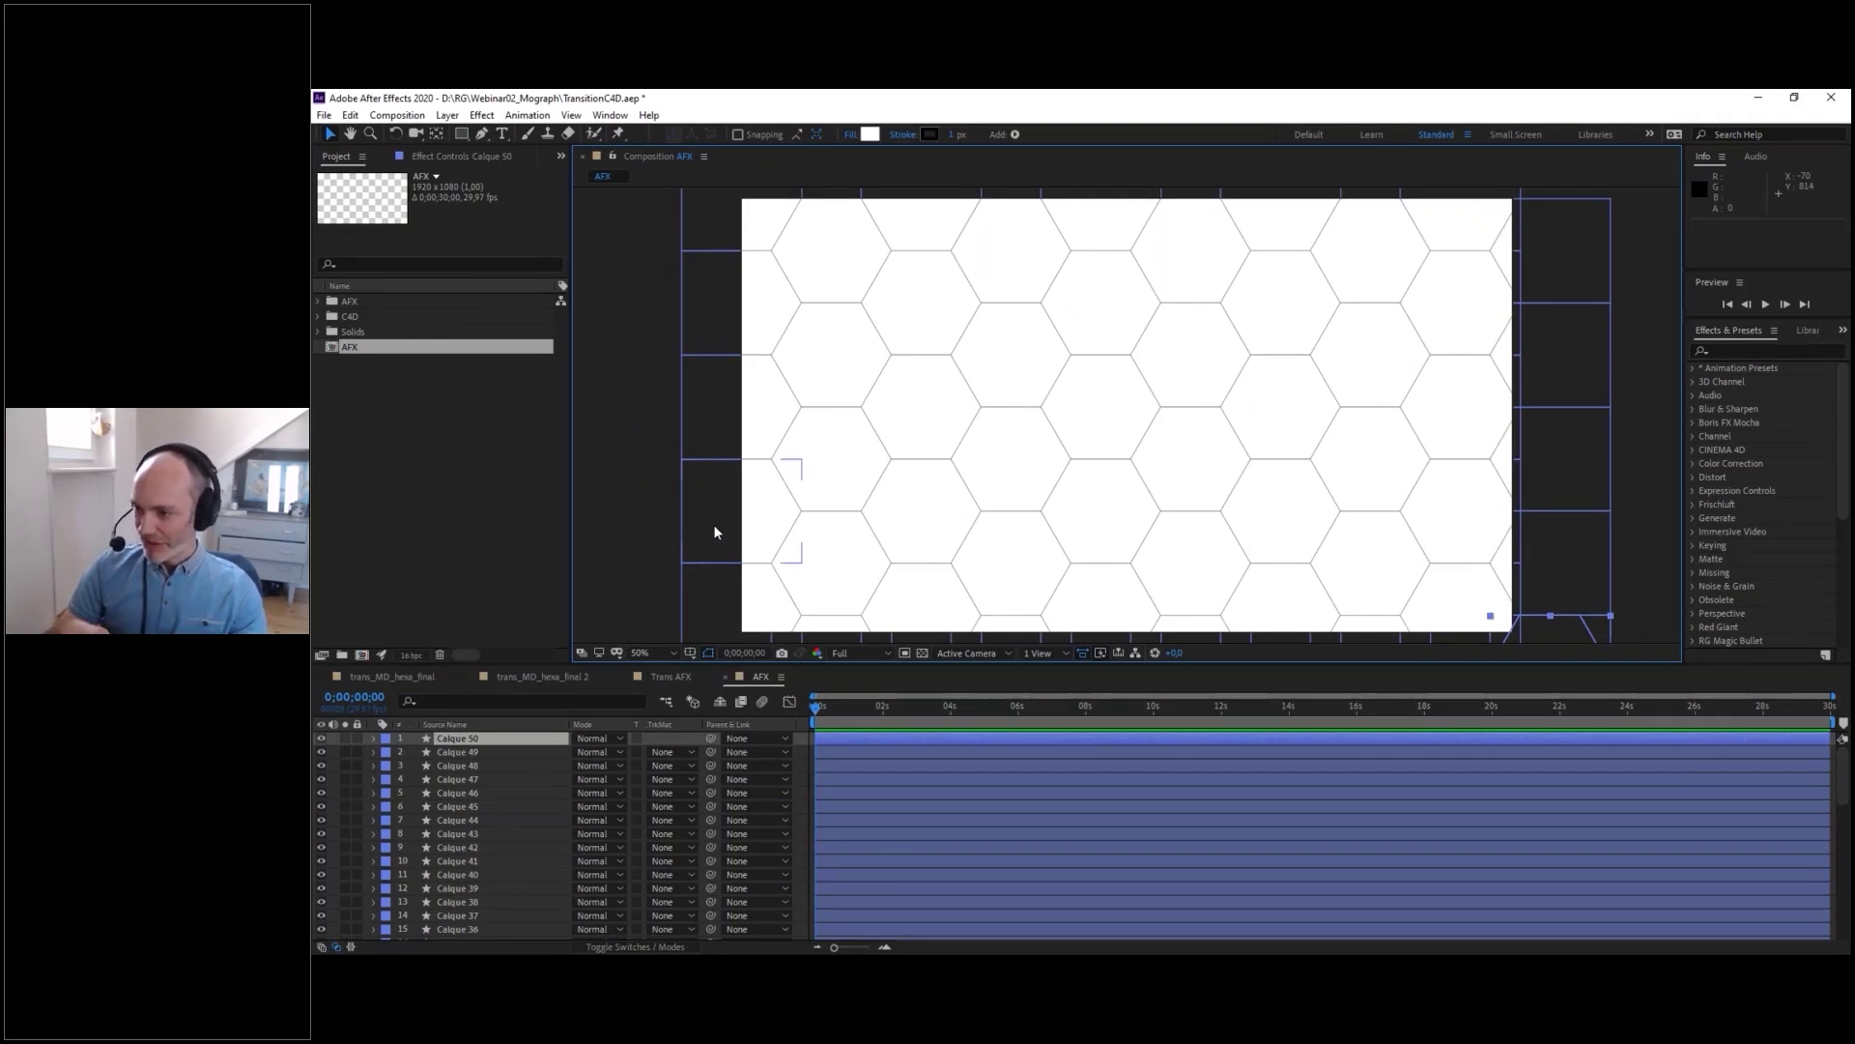
- Select various hexagons across the composition one by one to check that each is a separate layer
{"action": "left_click", "coordinate": [837, 271]}
{"action": "left_click", "coordinate": [976, 285]}
{"action": "left_click", "coordinate": [1210, 281]}
{"action": "left_click", "coordinate": [1213, 372]}
{"action": "left_click", "coordinate": [1098, 415]}
{"action": "left_click", "coordinate": [1005, 433]}
{"action": "left_click", "coordinate": [906, 415]}
{"action": "left_click", "coordinate": [833, 446]}
{"action": "left_click", "coordinate": [919, 530]}
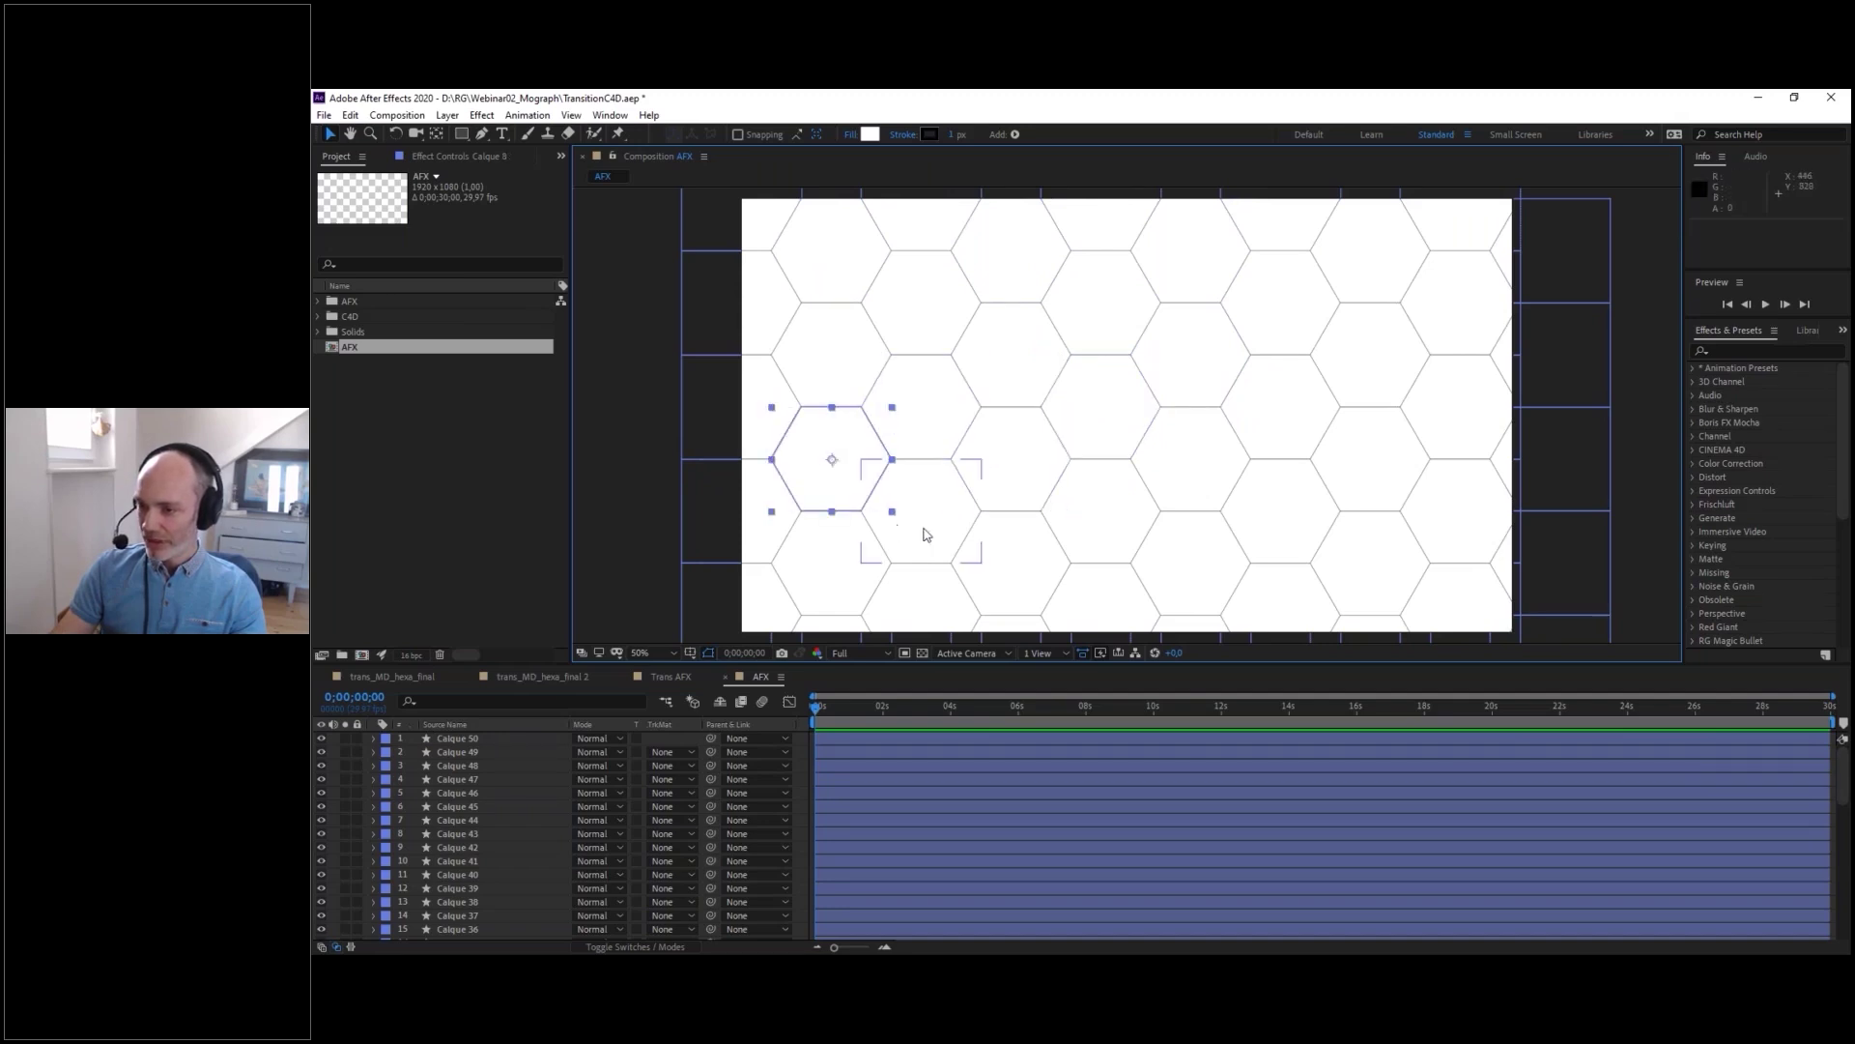
{"action": "left_click", "coordinate": [1197, 497]}
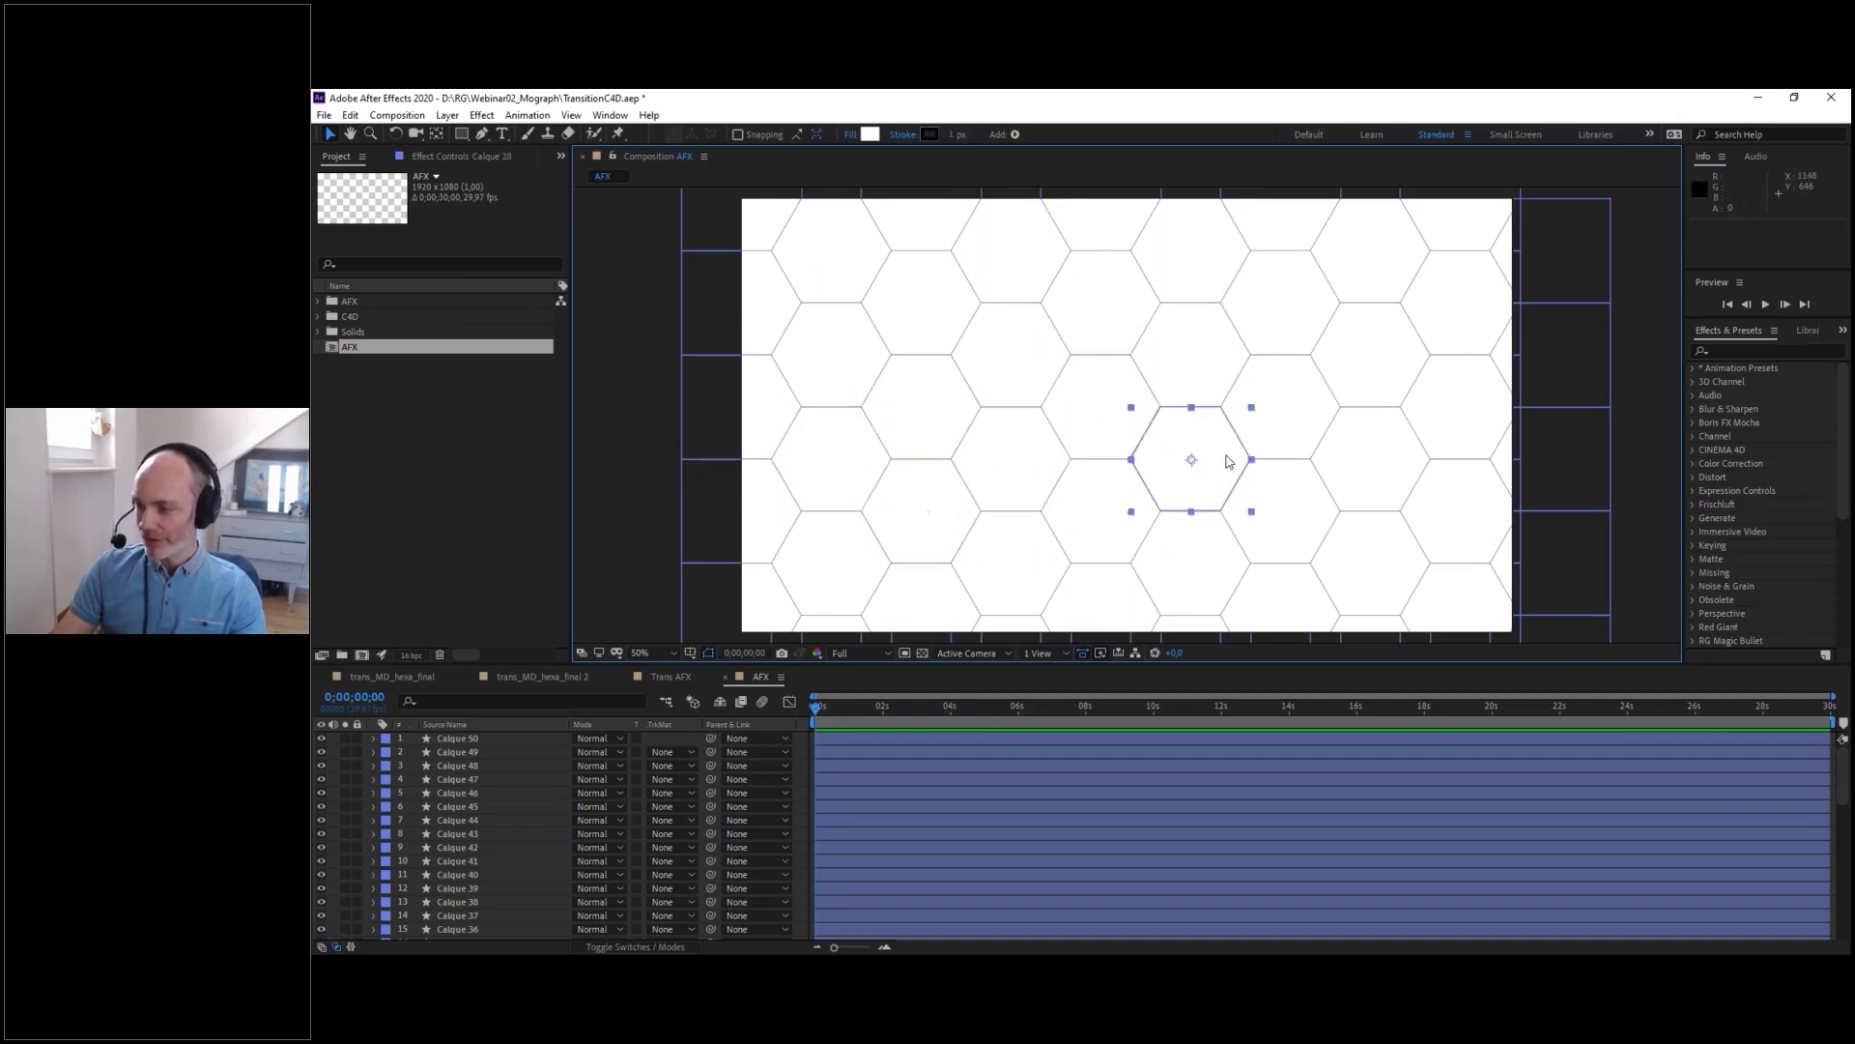
{"action": "left_click", "coordinate": [1379, 357]}
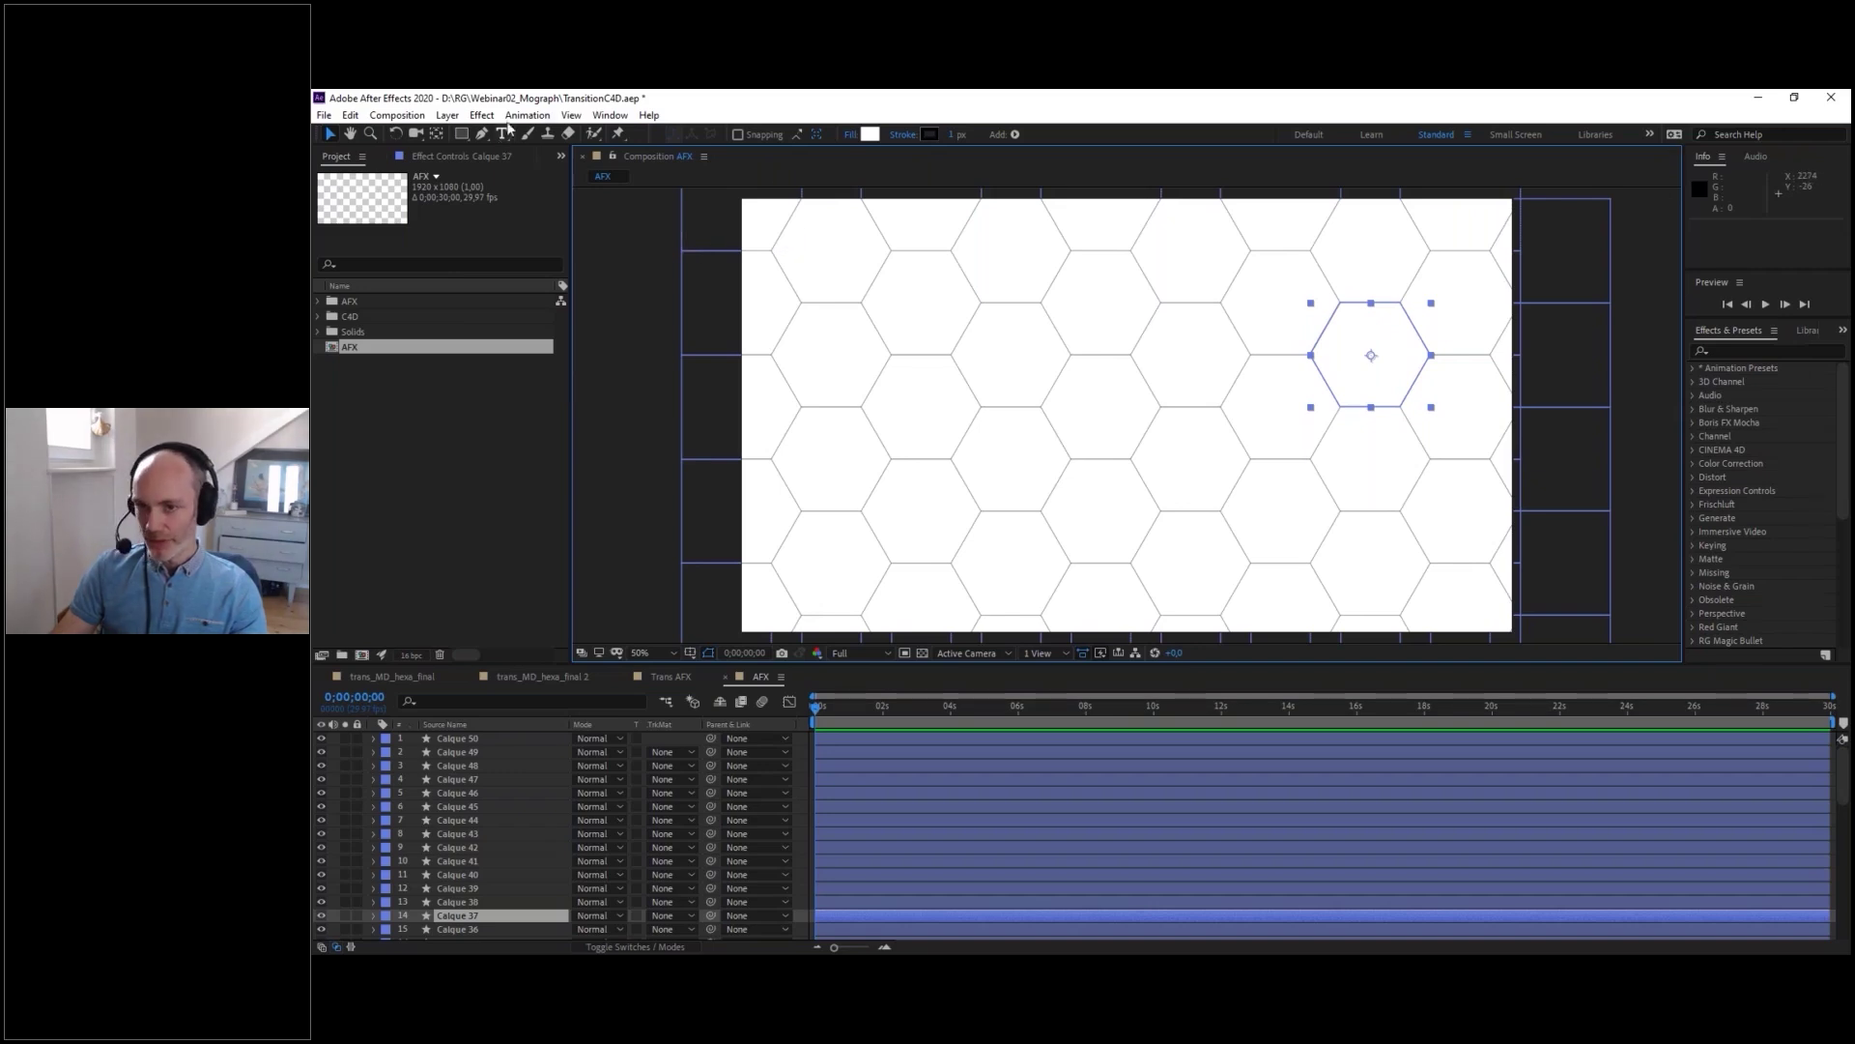
- Open the Ray Dynamic Color script panel, dock it beside the composition view and make it narrower
{"action": "left_click", "coordinate": [611, 116]}
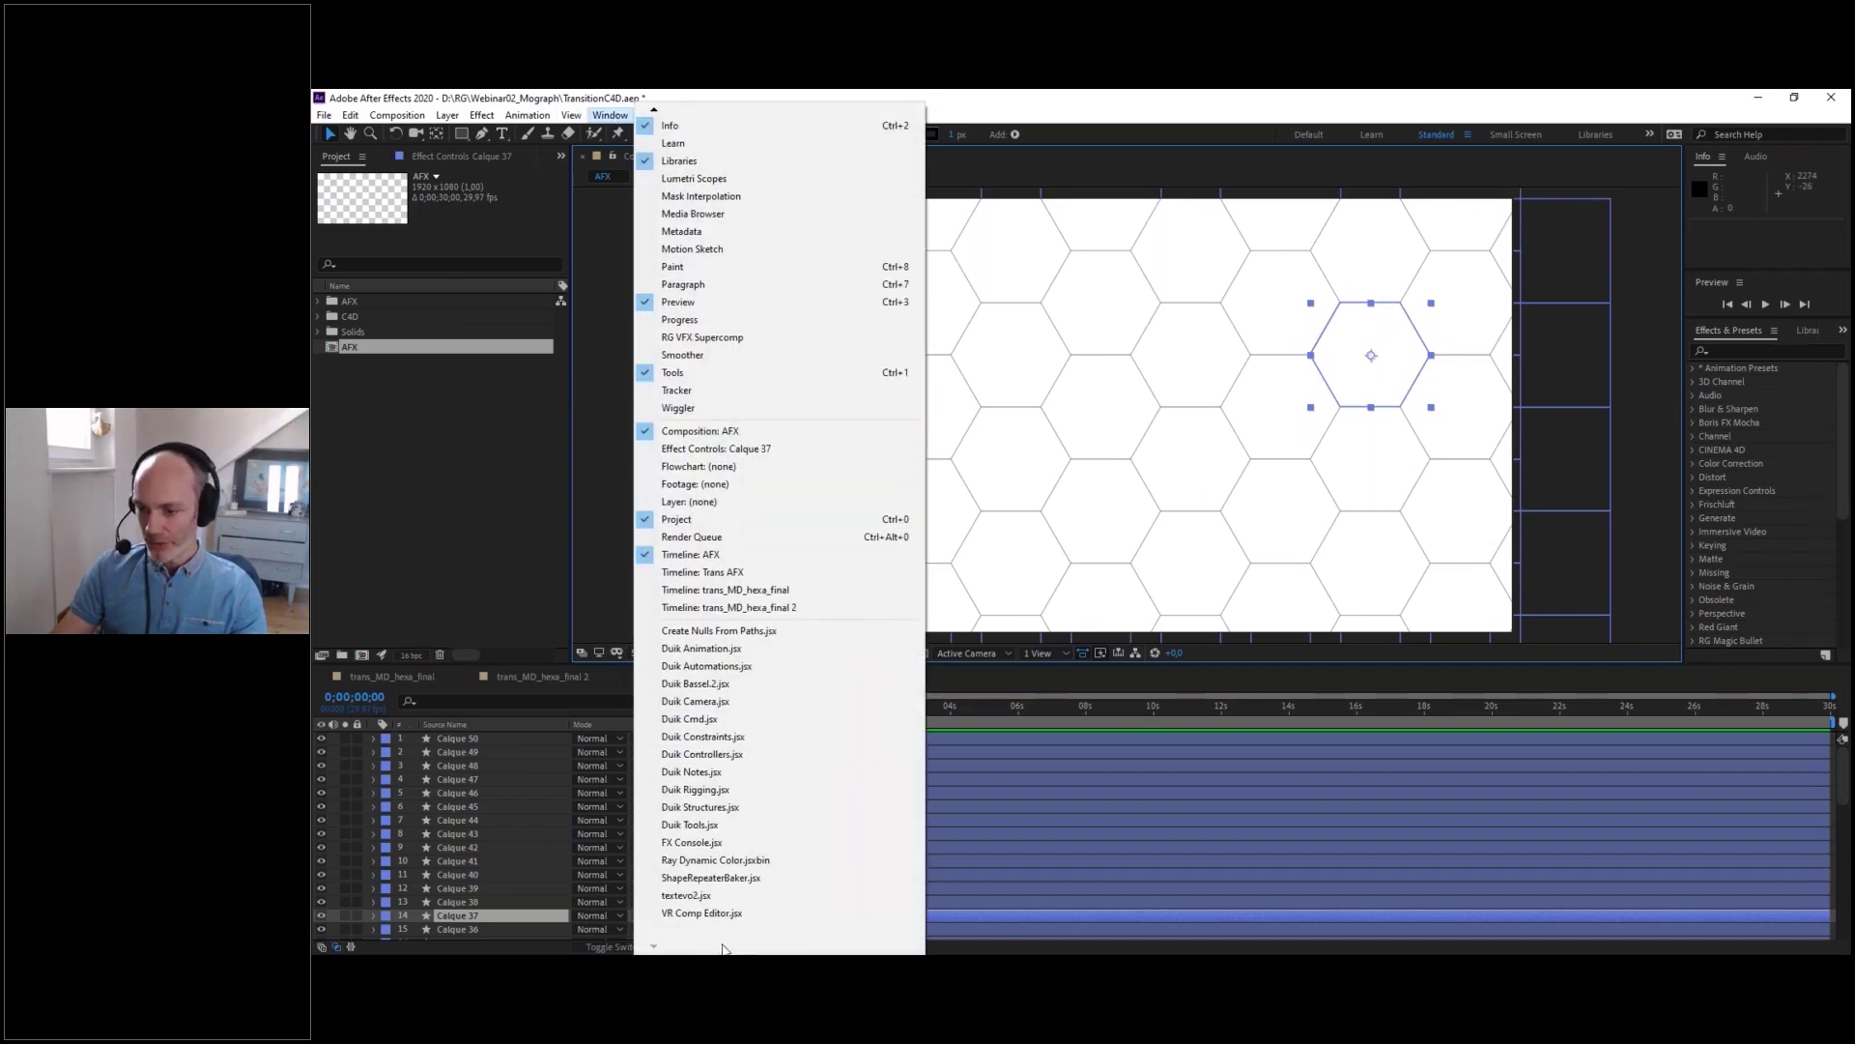
{"action": "left_click", "coordinate": [716, 860]}
{"action": "left_click_drag", "start_coordinate": [570, 211], "coordinate": [586, 278]}
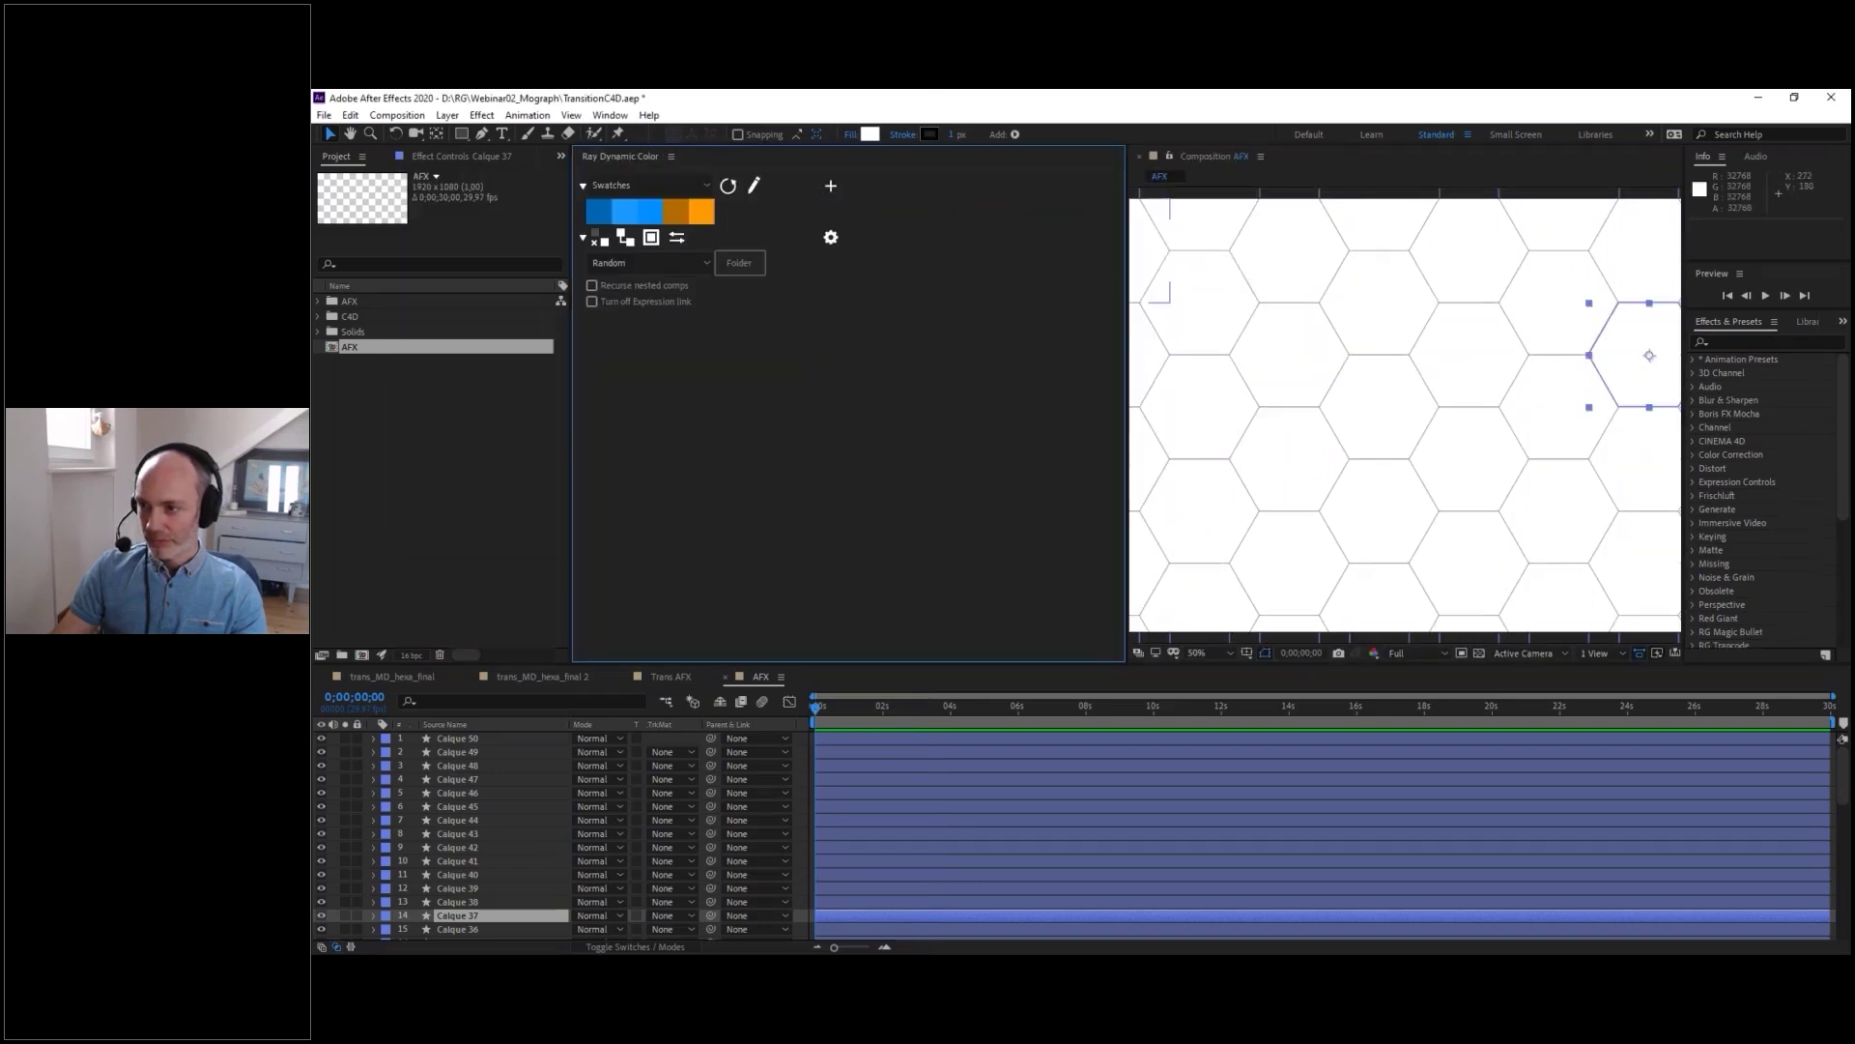
{"action": "left_click_drag", "start_coordinate": [1125, 274], "coordinate": [822, 288]}
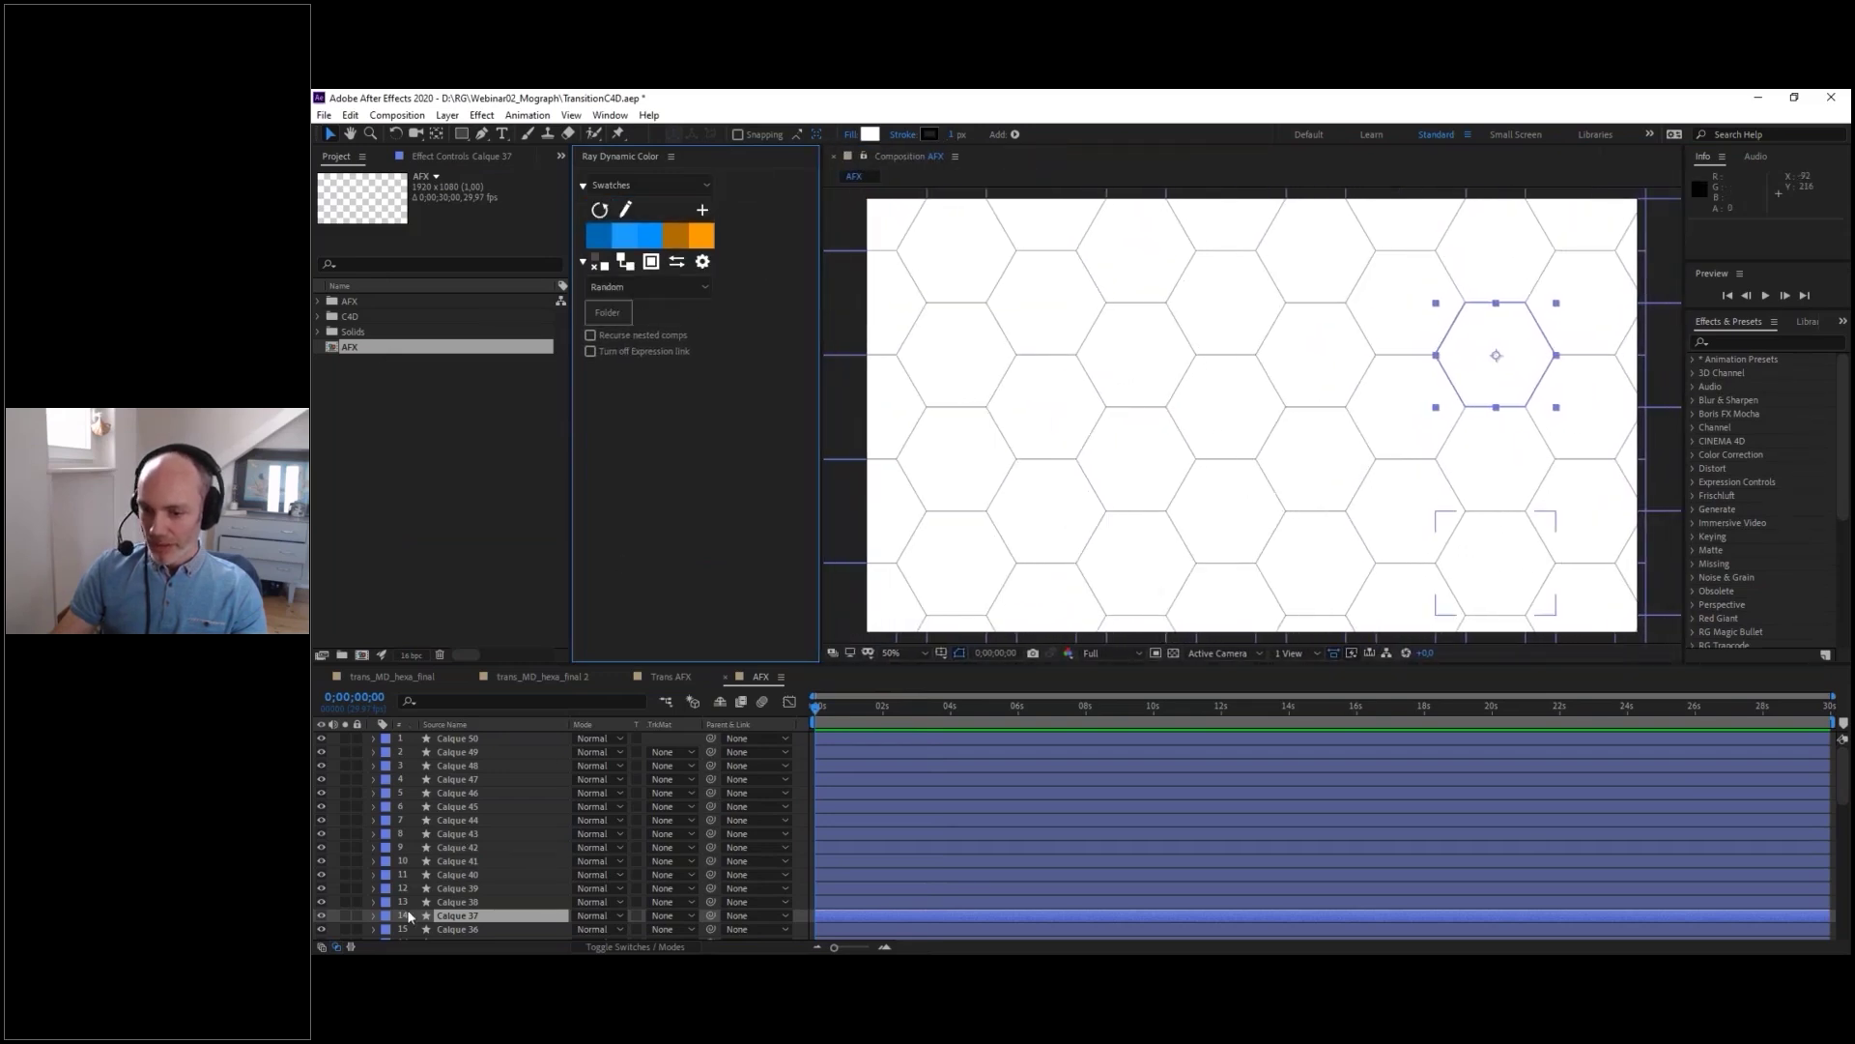
- Select all hexagon layers and apply the blue and orange swatches to them in Random order with Ray Dynamic Color
{"action": "left_click", "coordinate": [474, 862]}
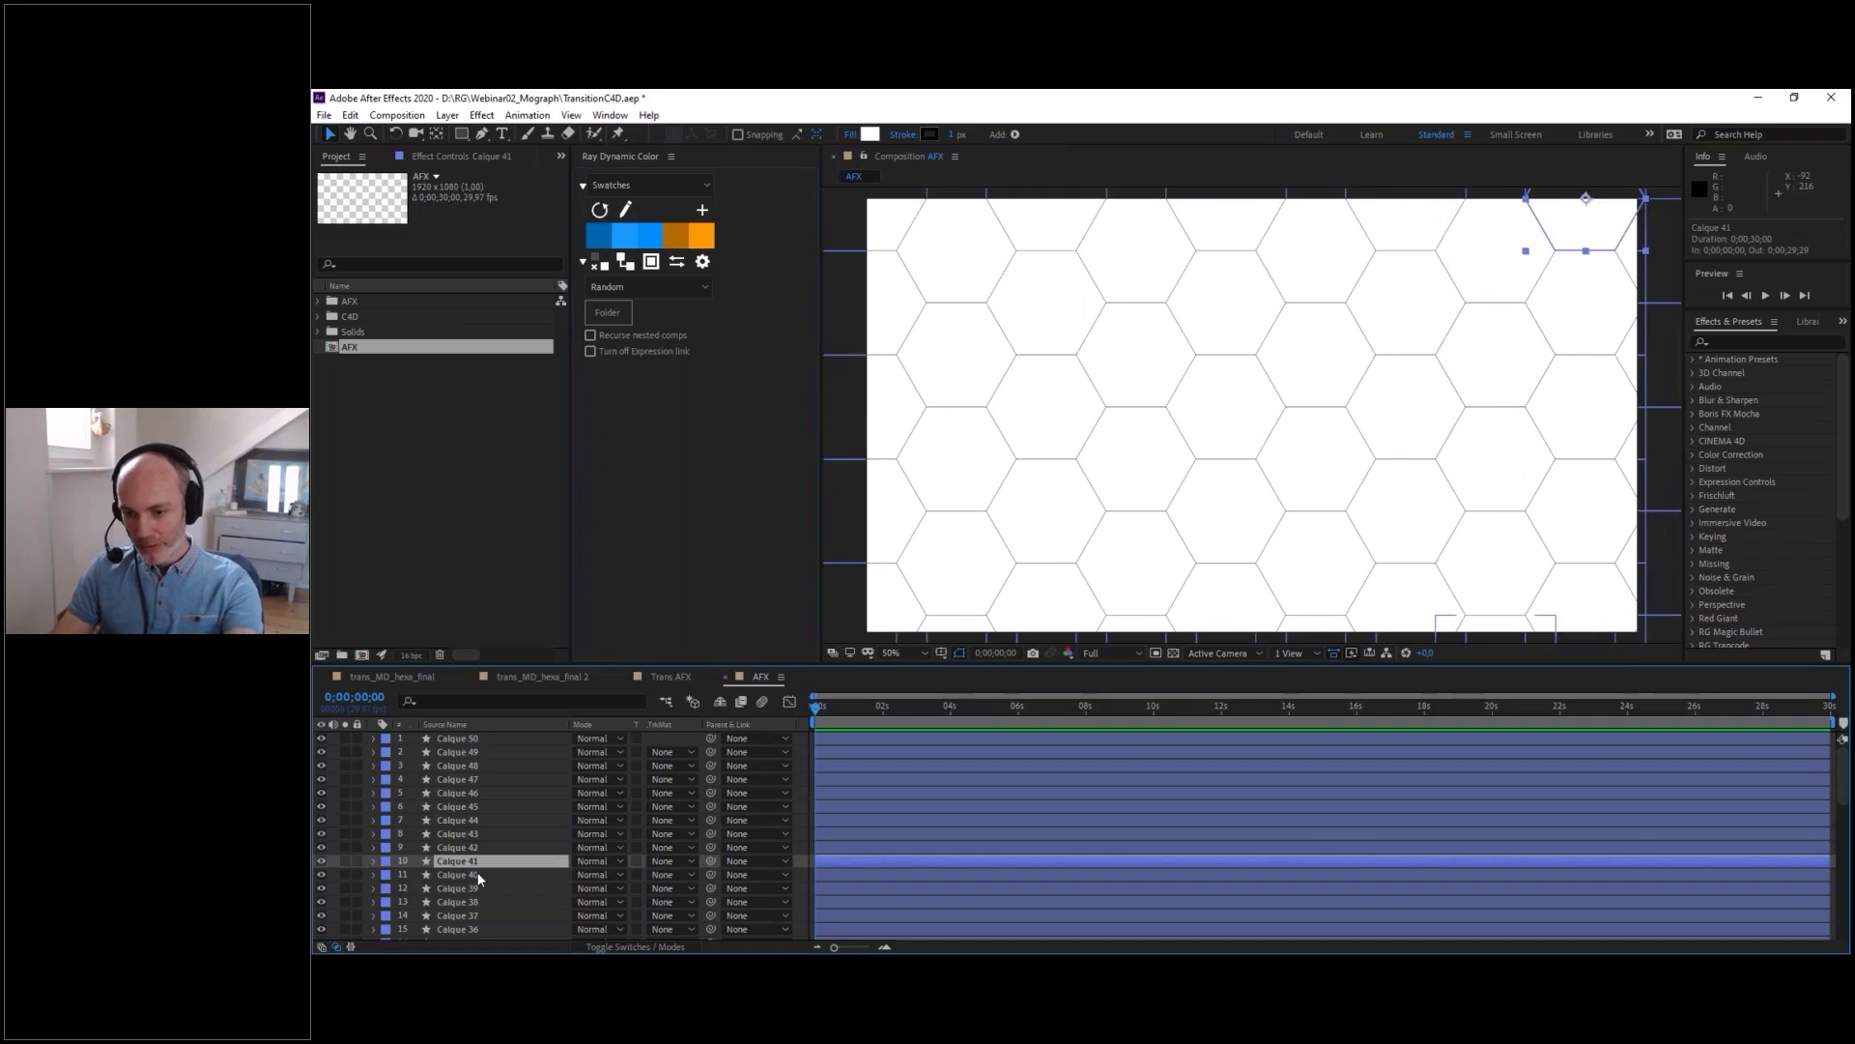
{"action": "key", "text": "ctrl+a"}
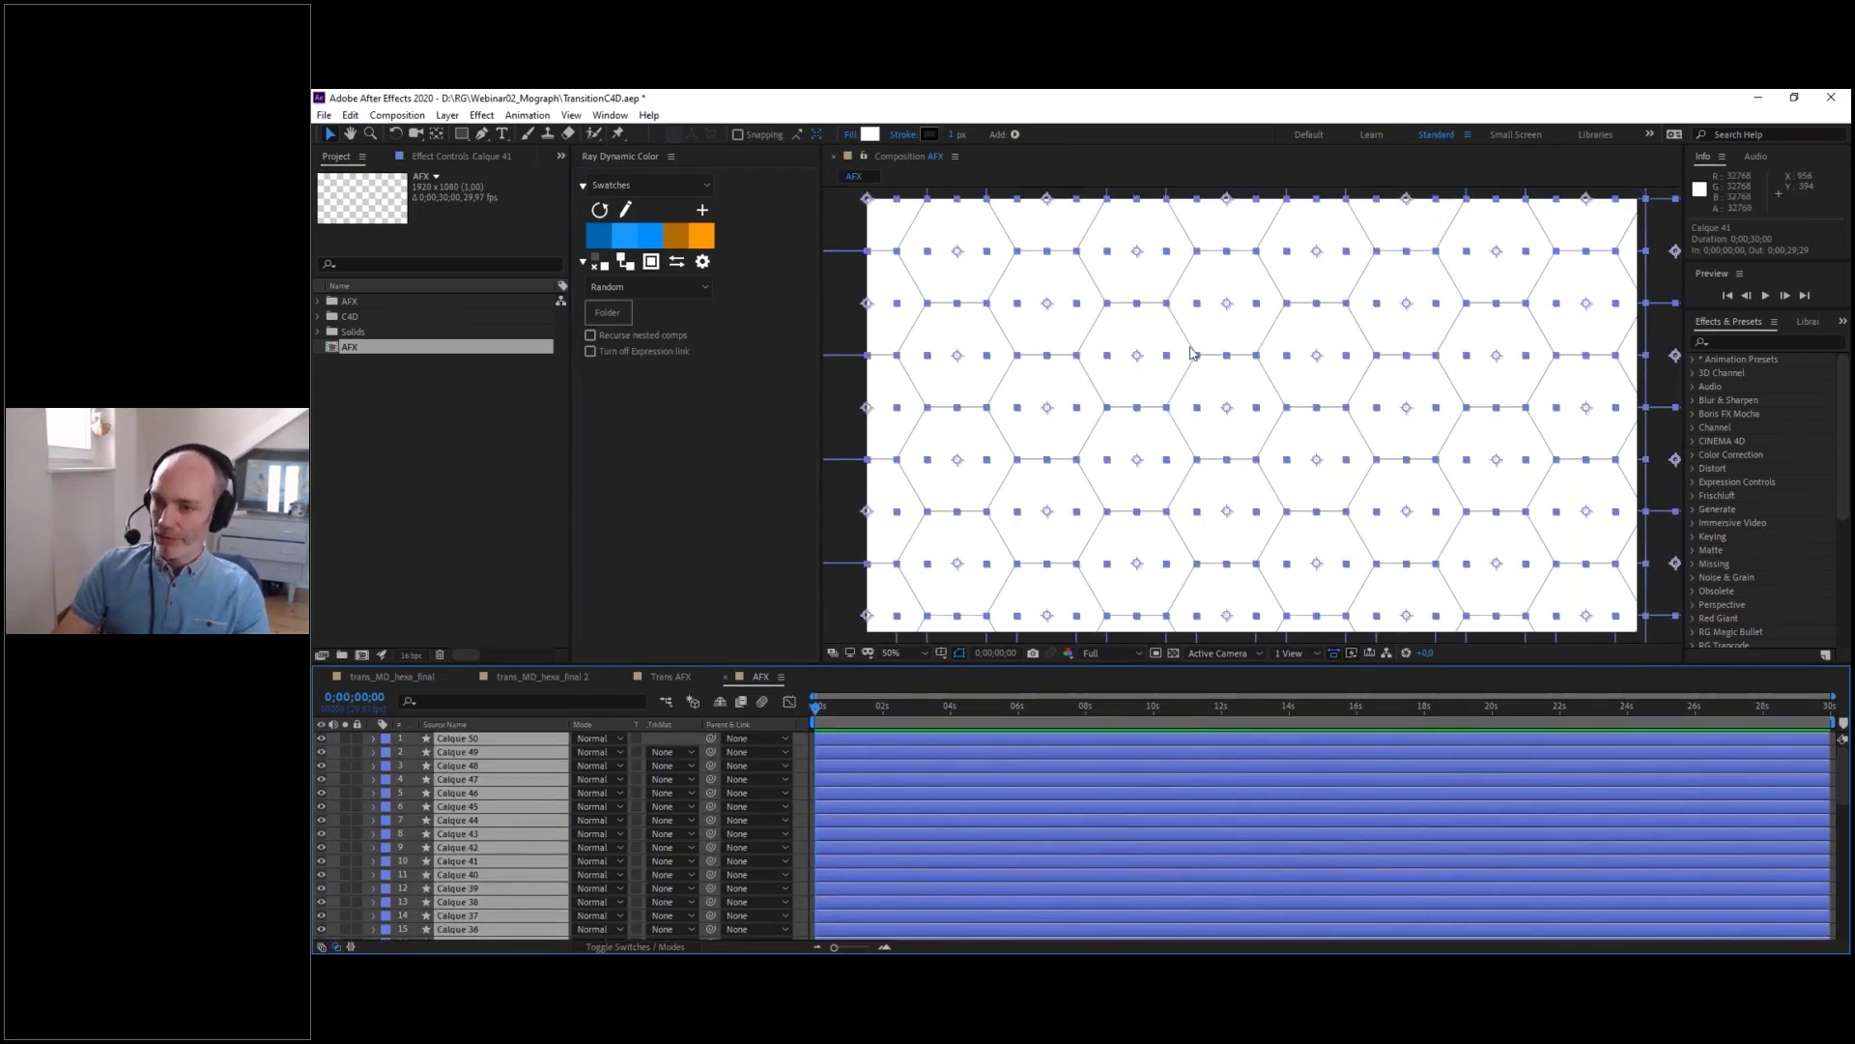
{"action": "left_click", "coordinate": [583, 264]}
{"action": "left_click", "coordinate": [583, 265]}
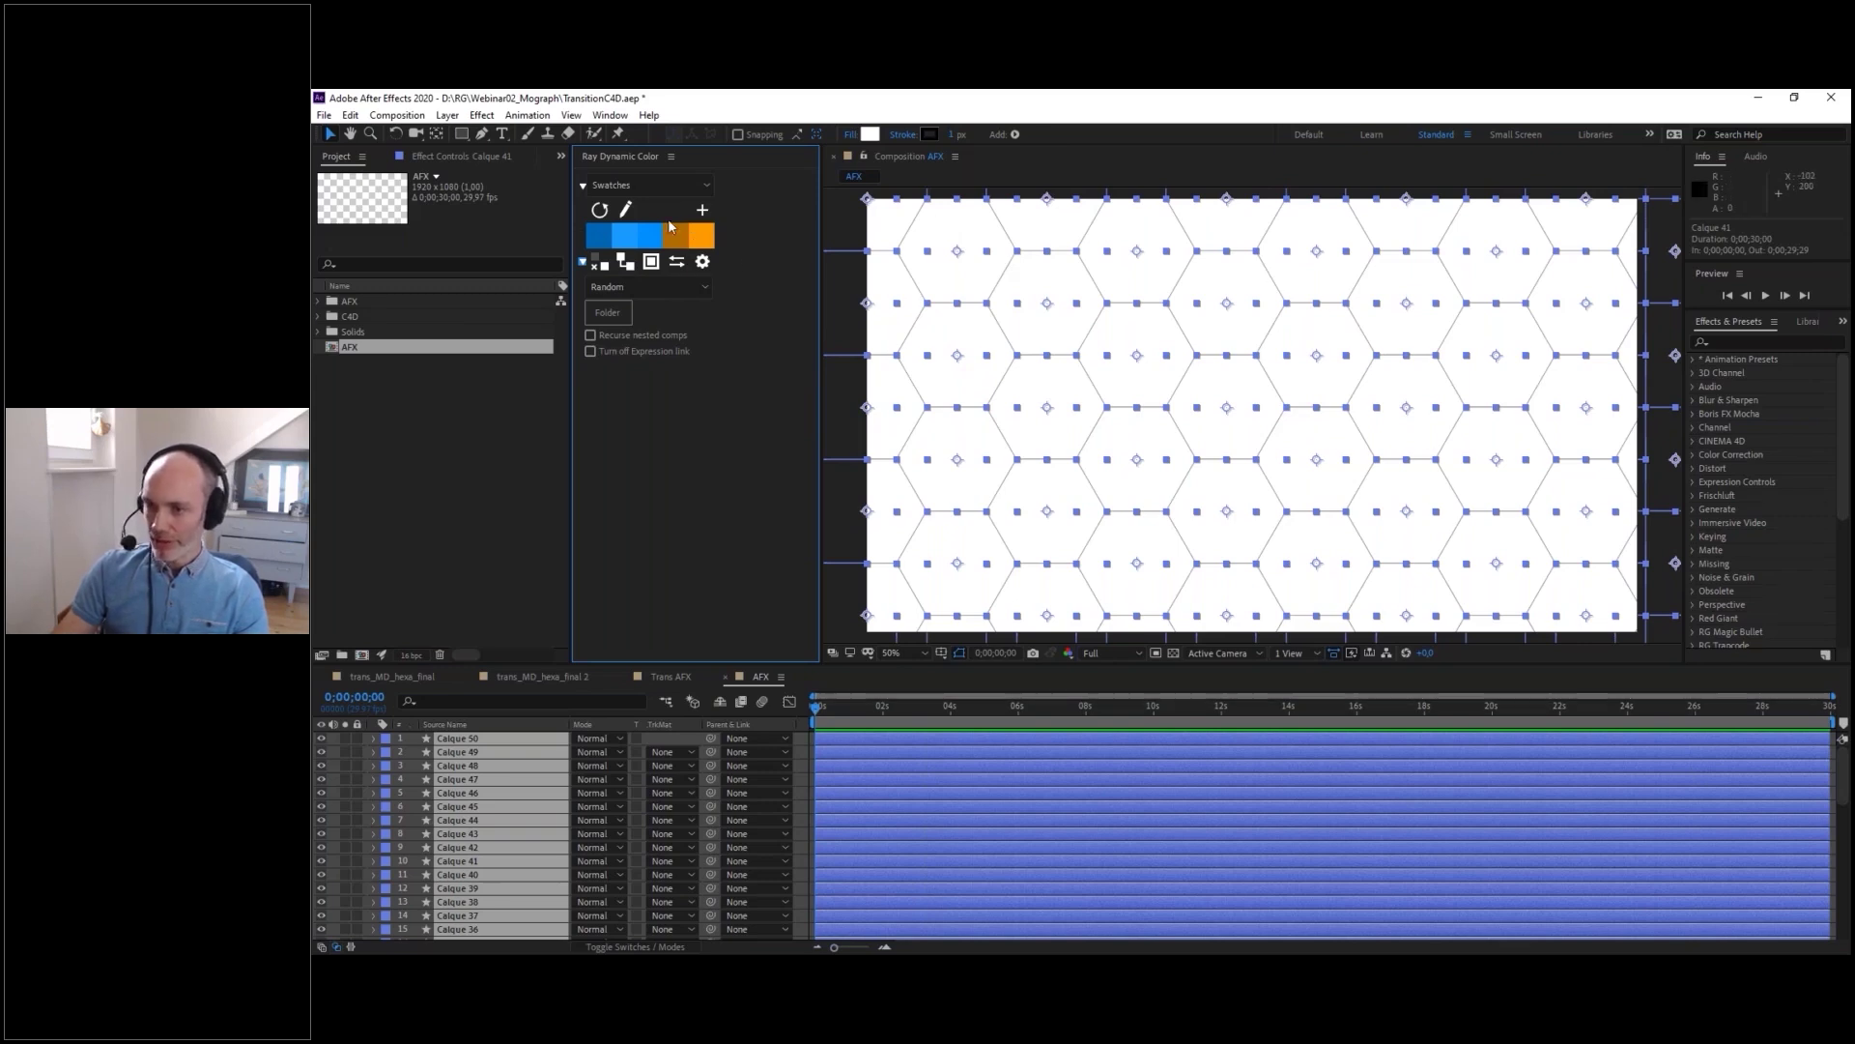
{"action": "left_click", "coordinate": [620, 259]}
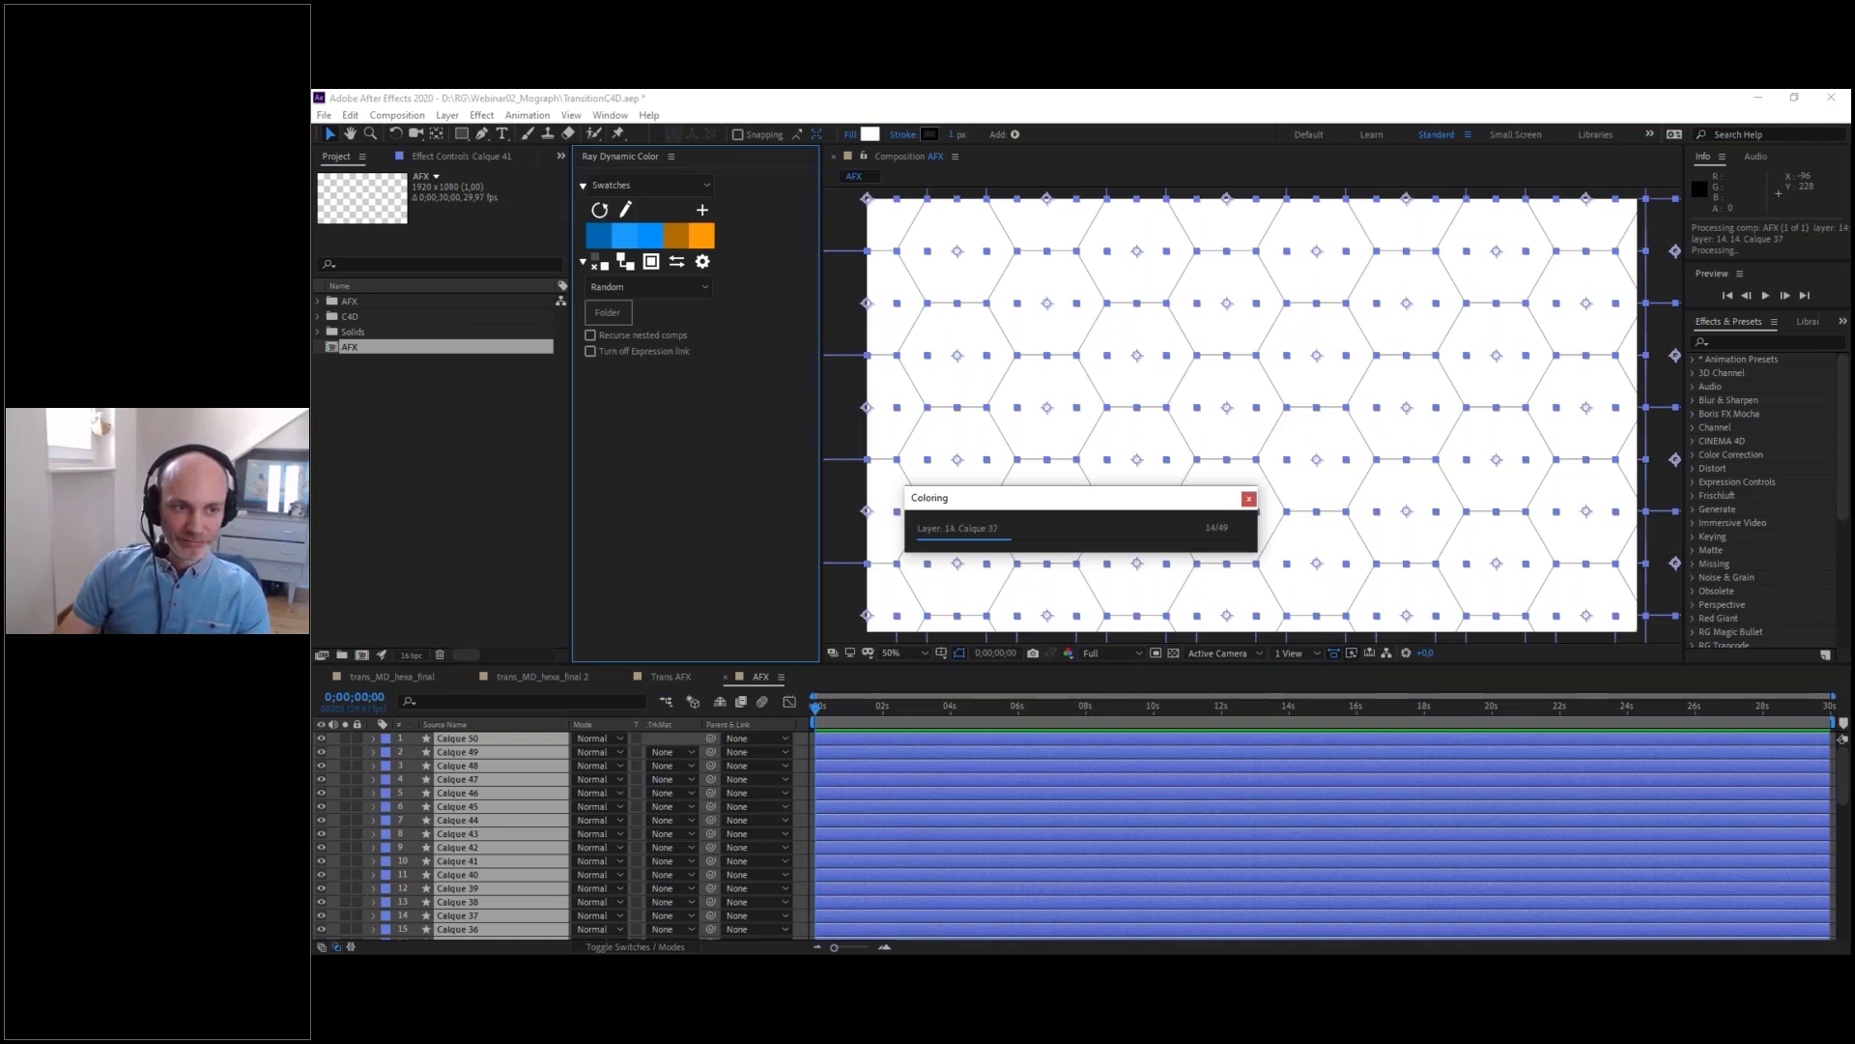
{"action": "key", "text": "alt+Tab"}
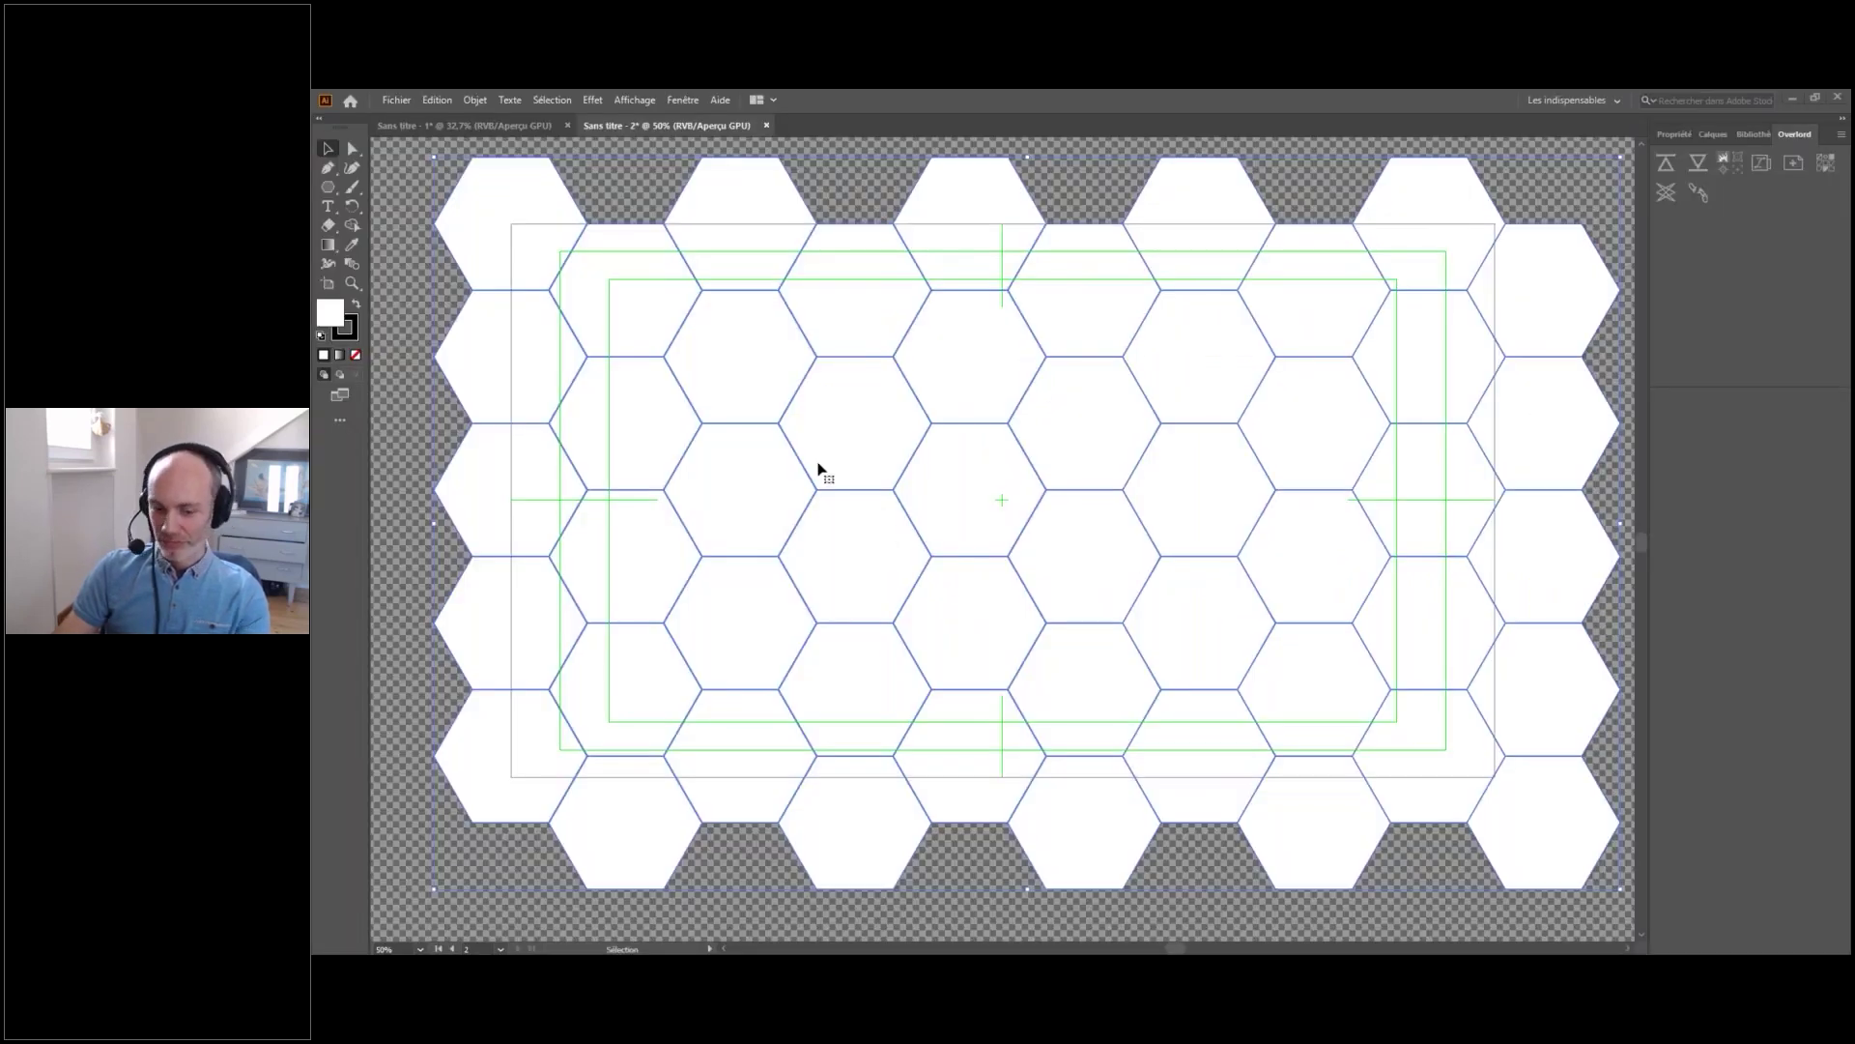
{"action": "key", "text": "alt+Tab"}
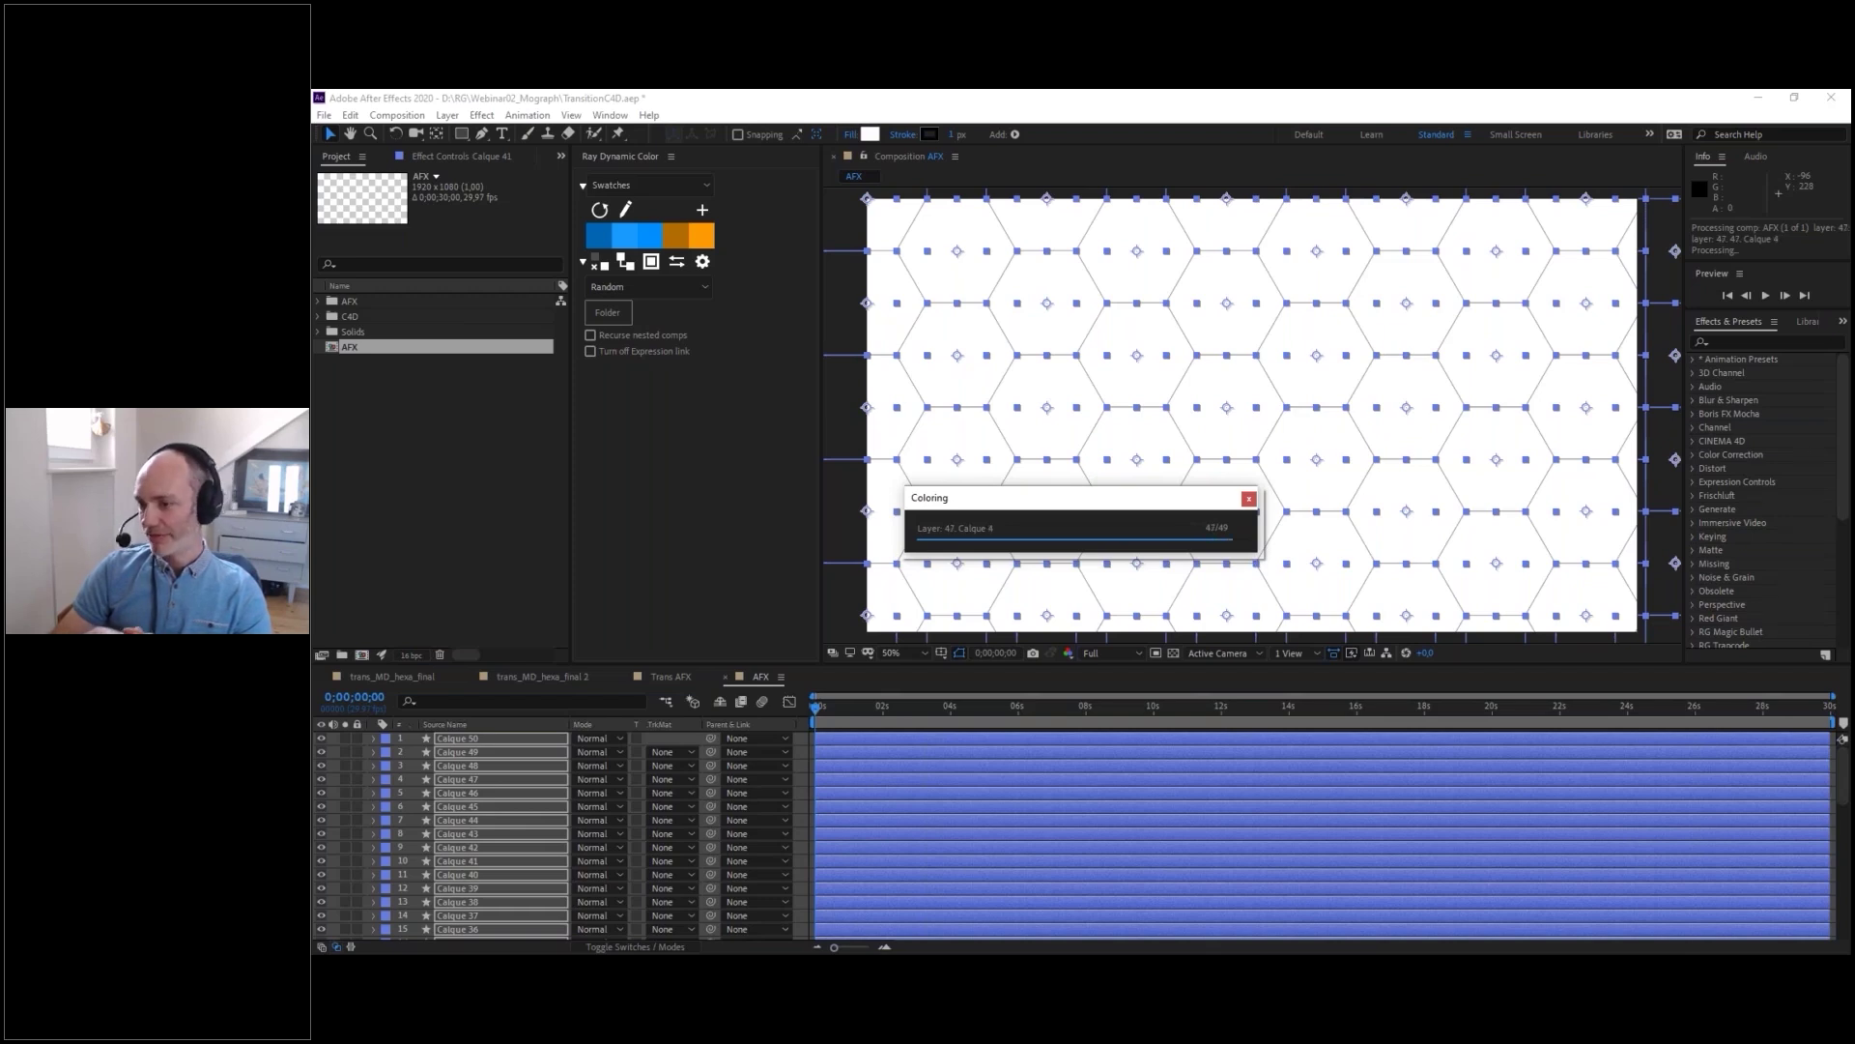
{"action": "key", "text": "alt+Tab"}
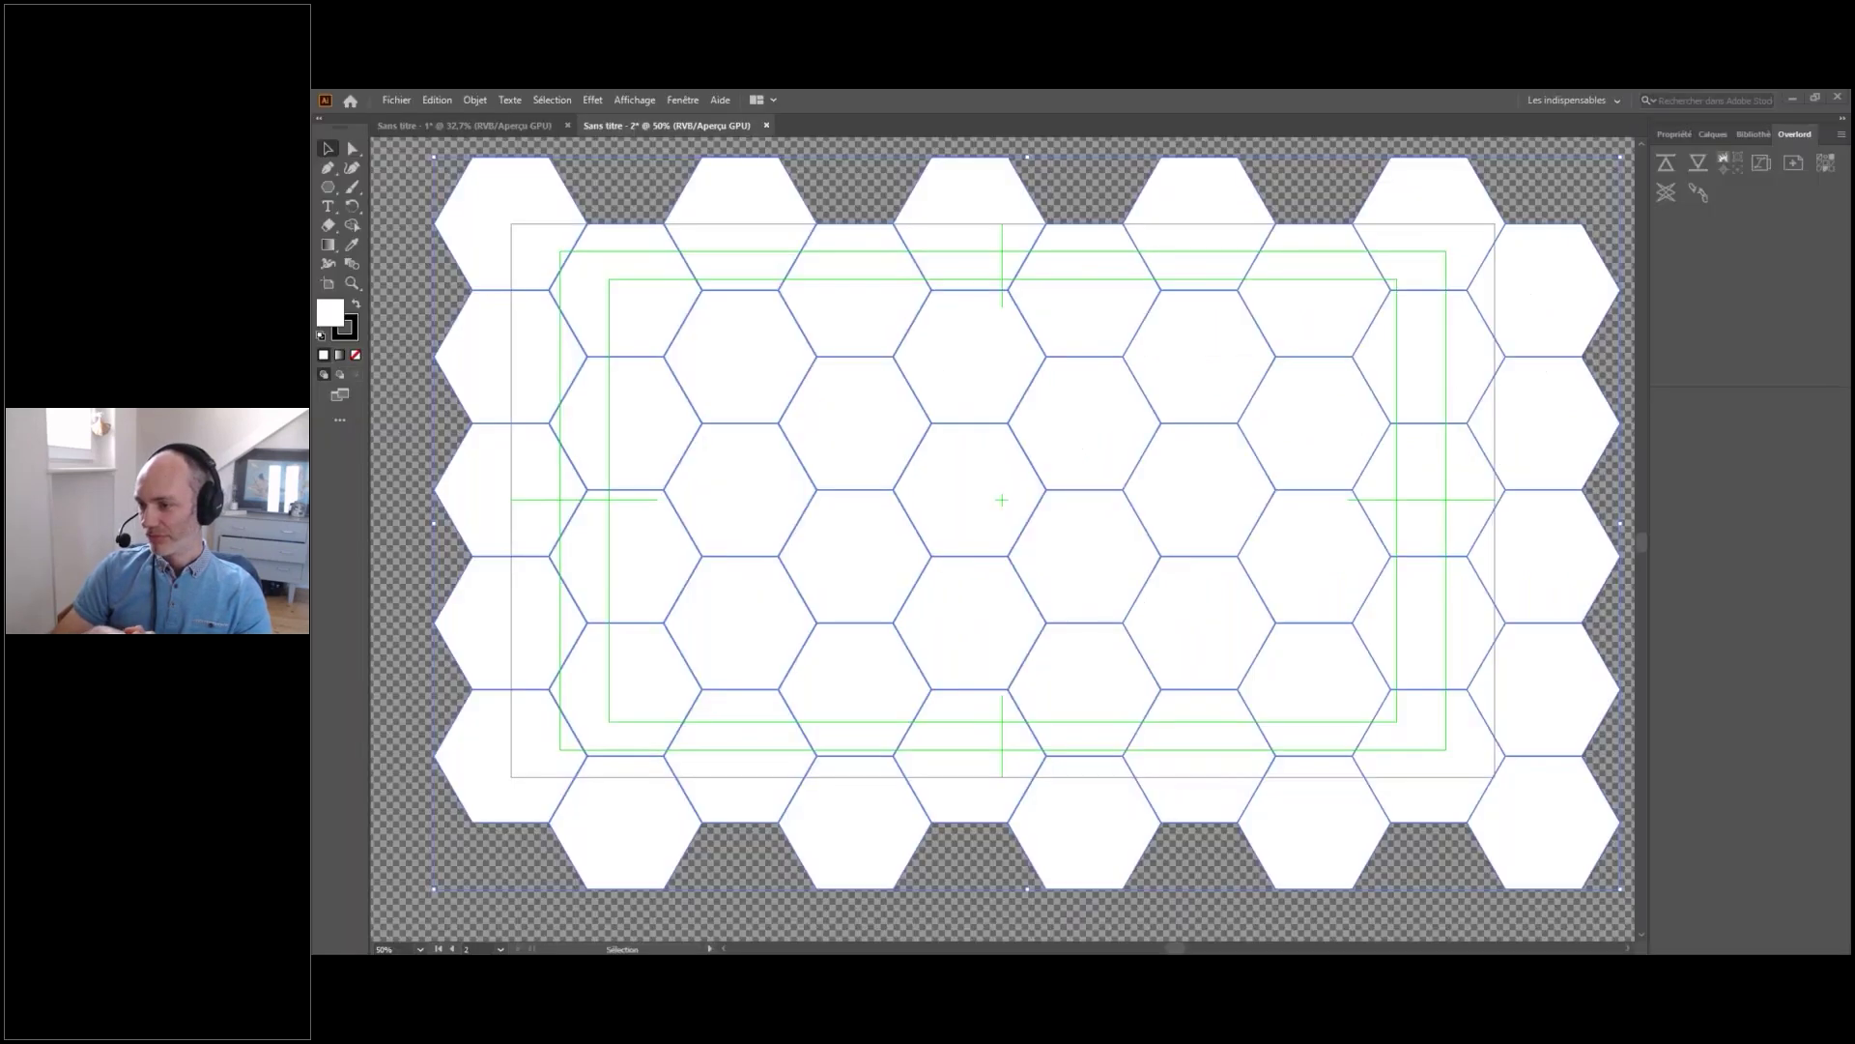
{"action": "key", "text": "alt+Tab"}
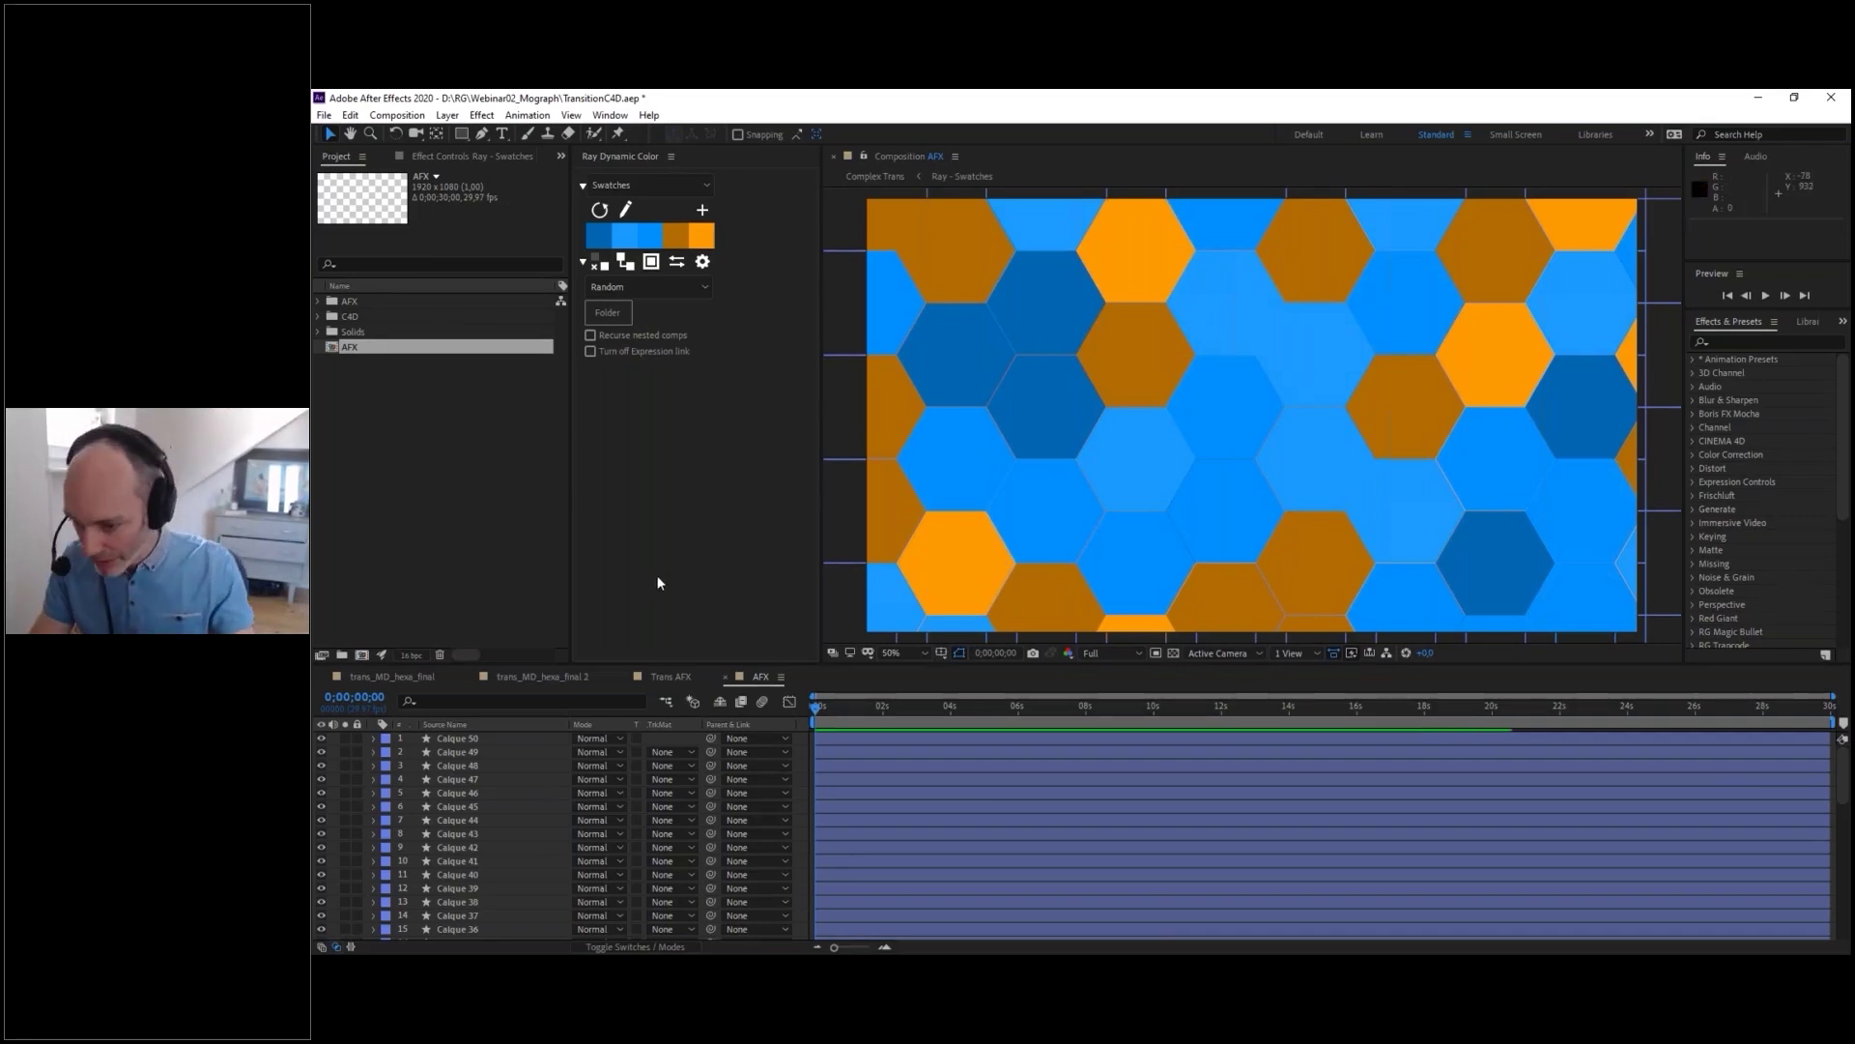
- Select all hexagon layers, add Scale keyframes at the start of the composition and set their scale to 101%
{"action": "left_click", "coordinate": [462, 793]}
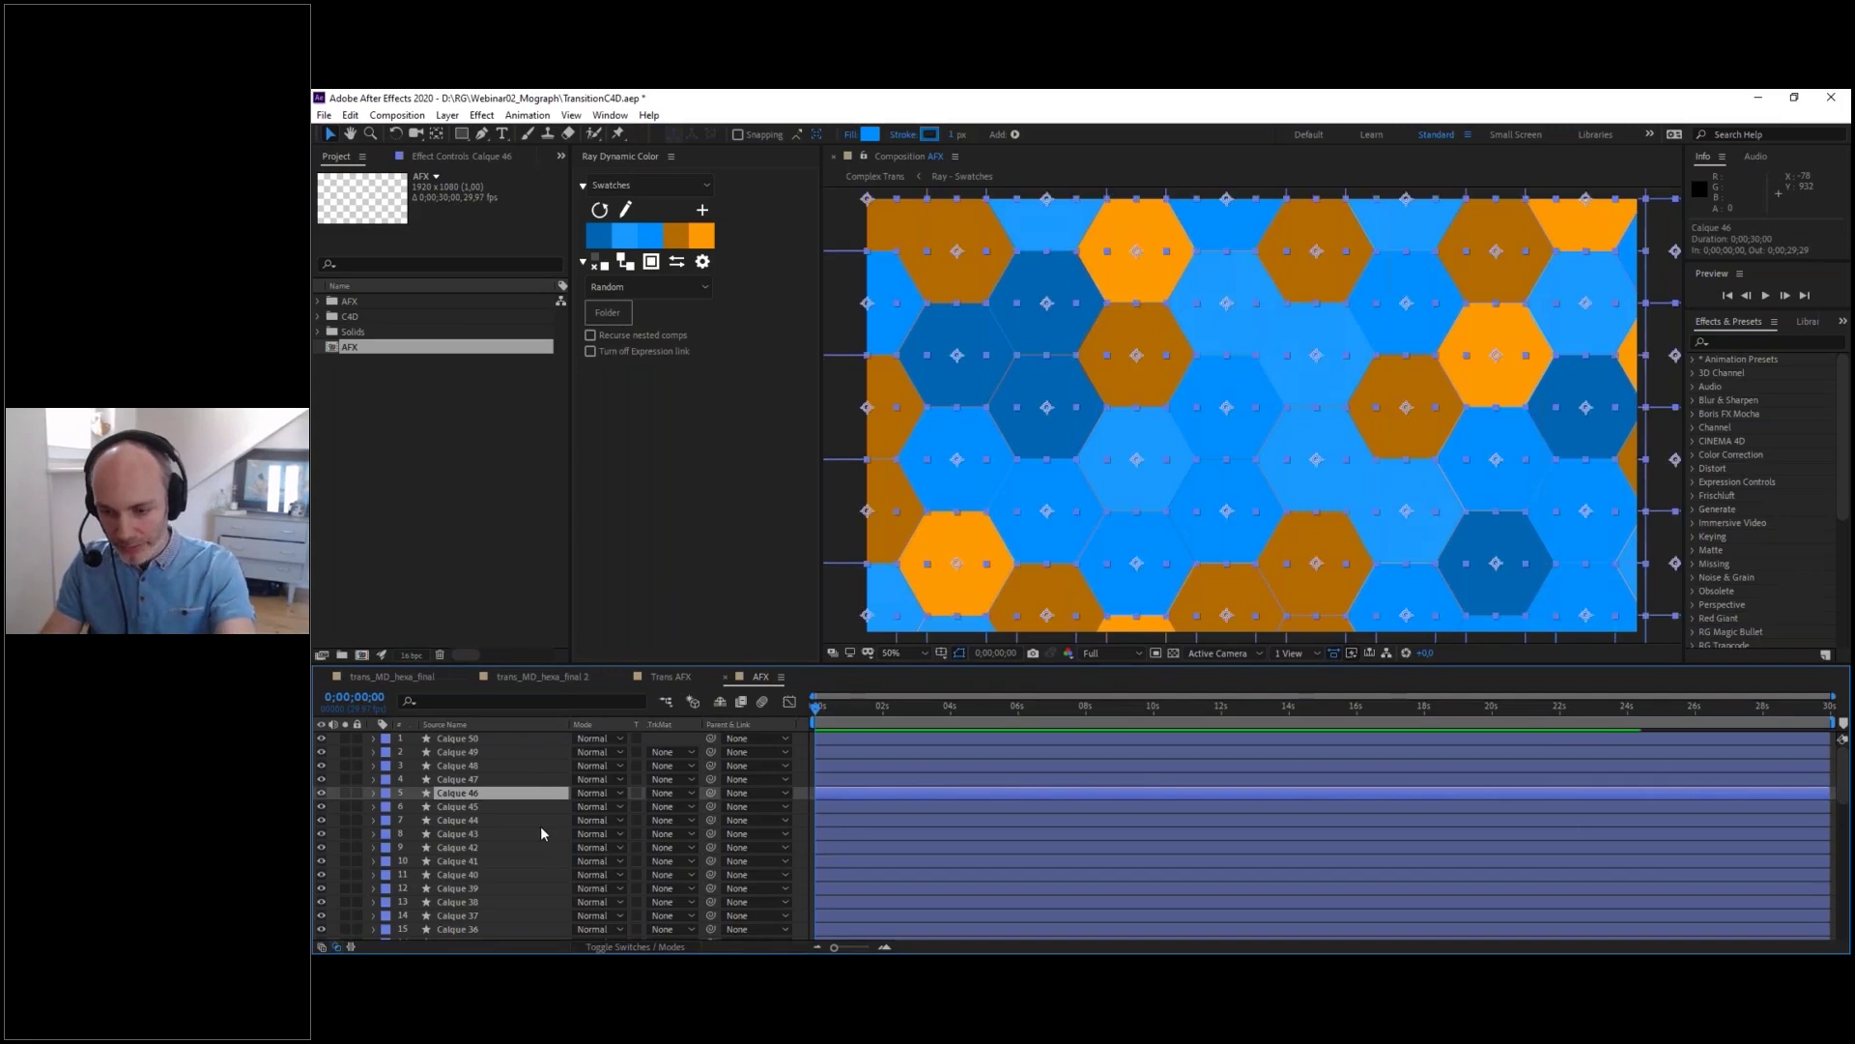
{"action": "key", "text": "ctrl+a"}
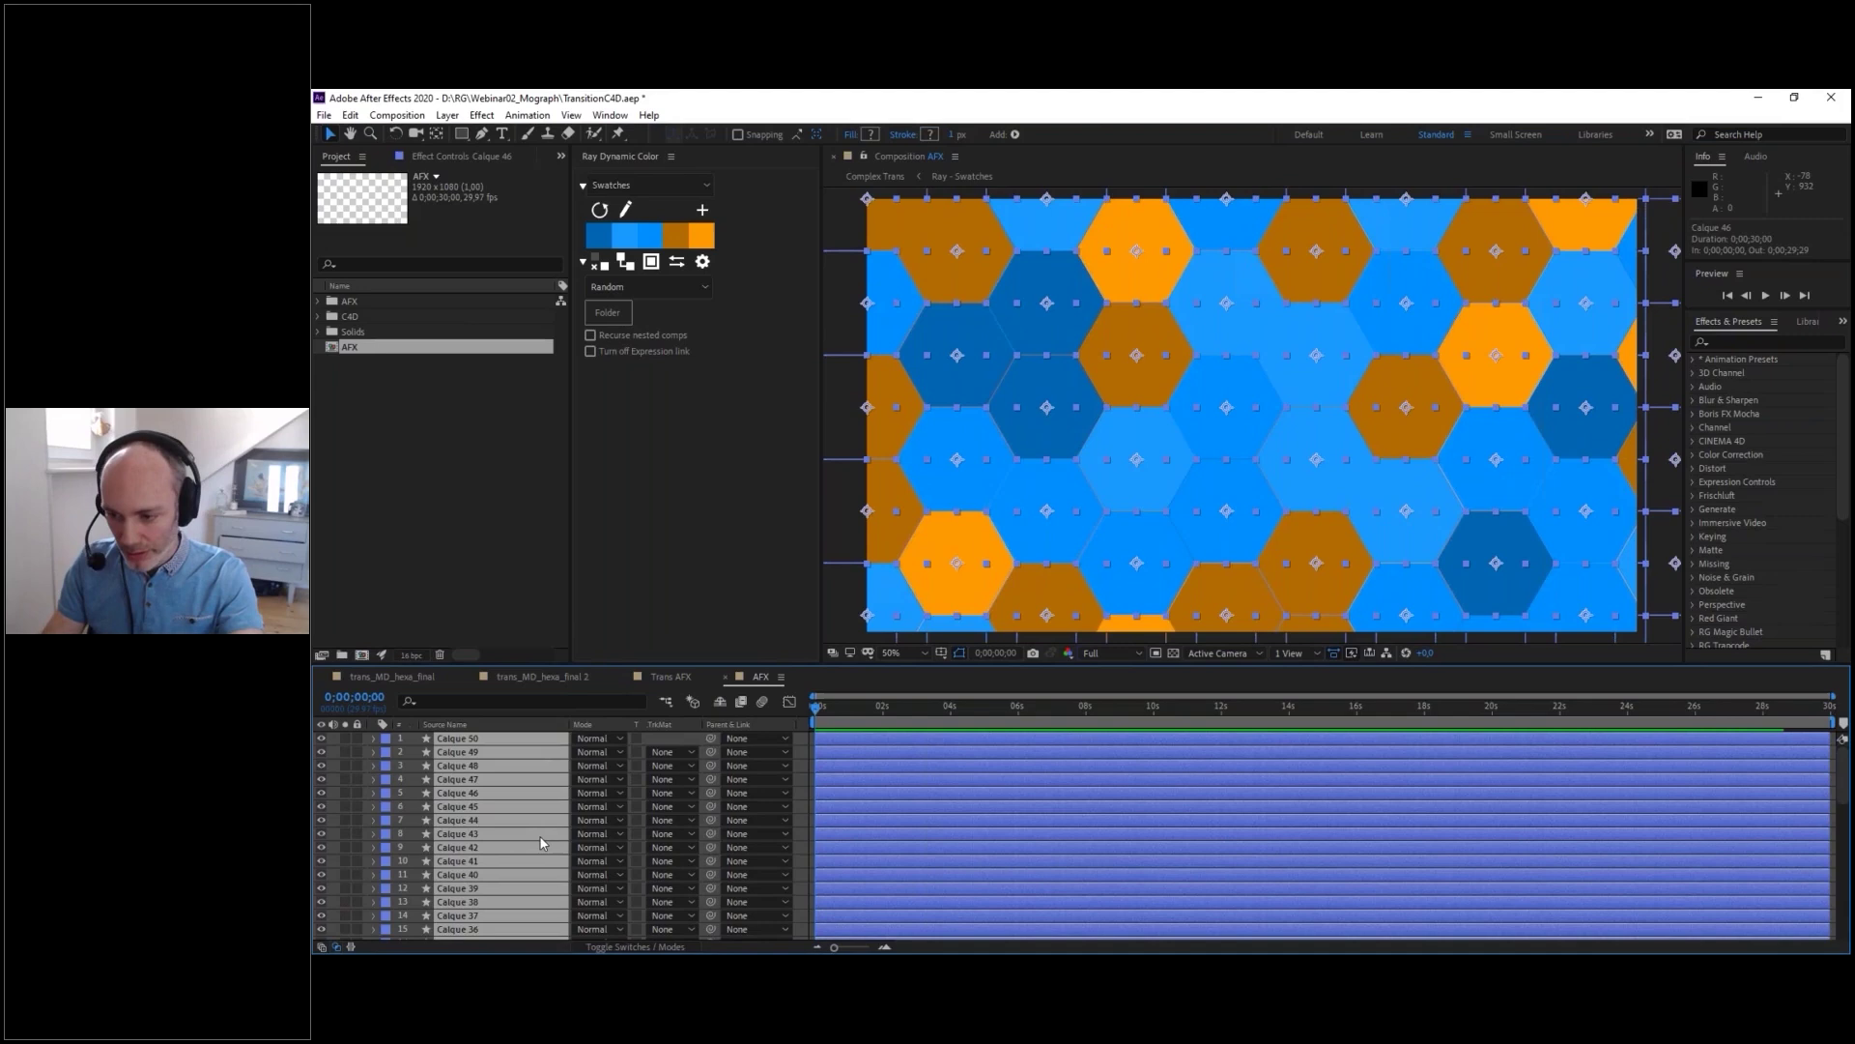
{"action": "key", "text": "s"}
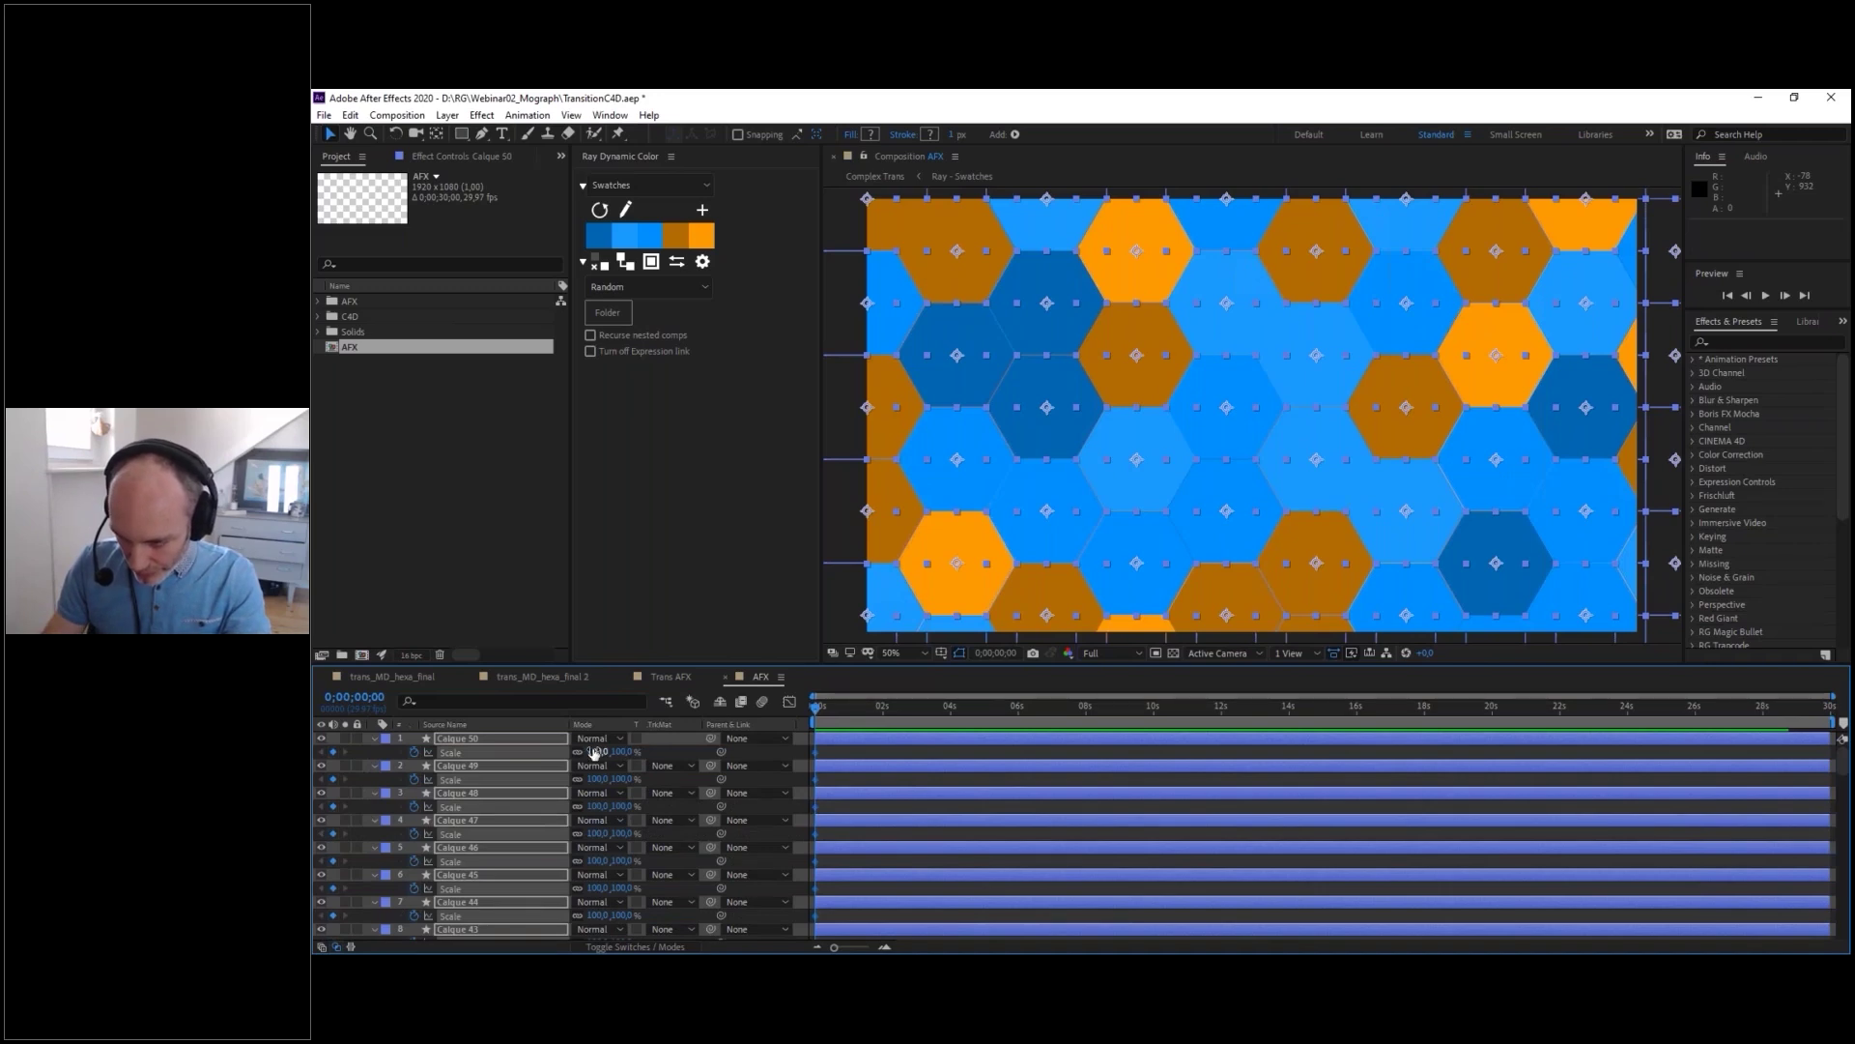
{"action": "key", "text": "slash"}
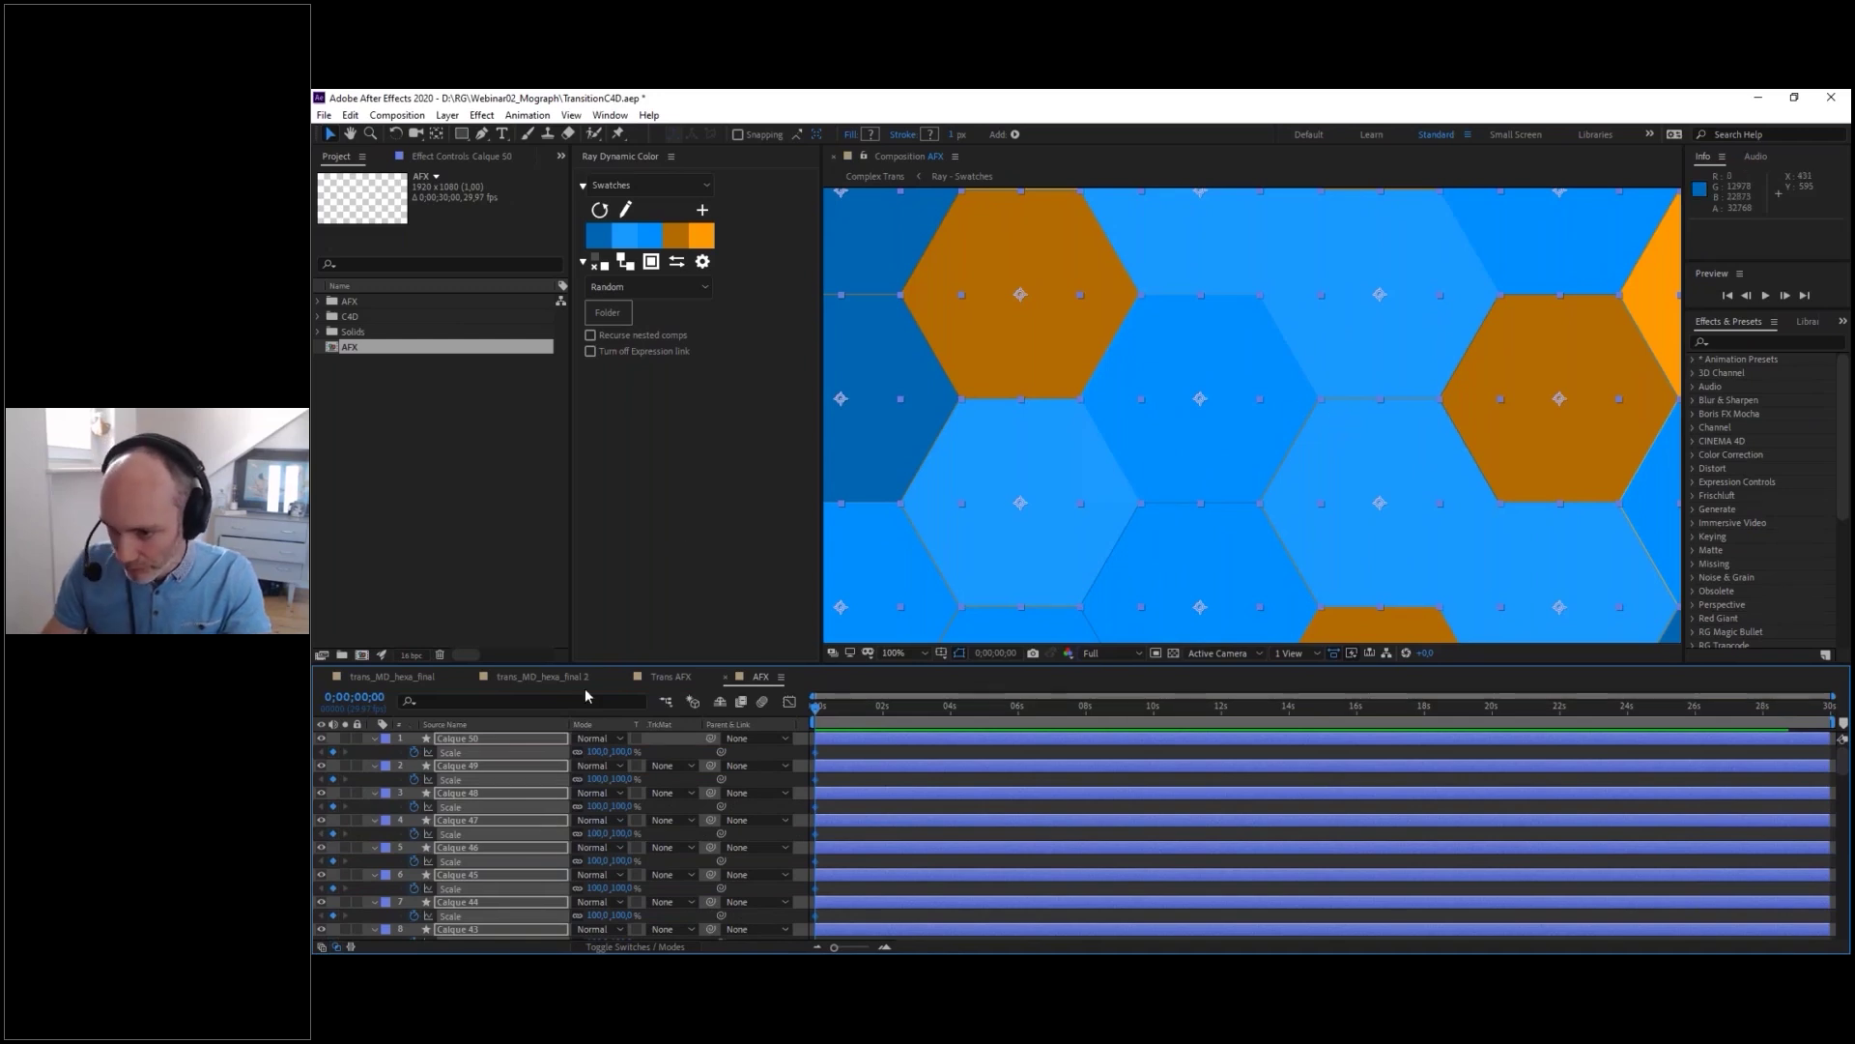
{"action": "left_click", "coordinate": [599, 752]}
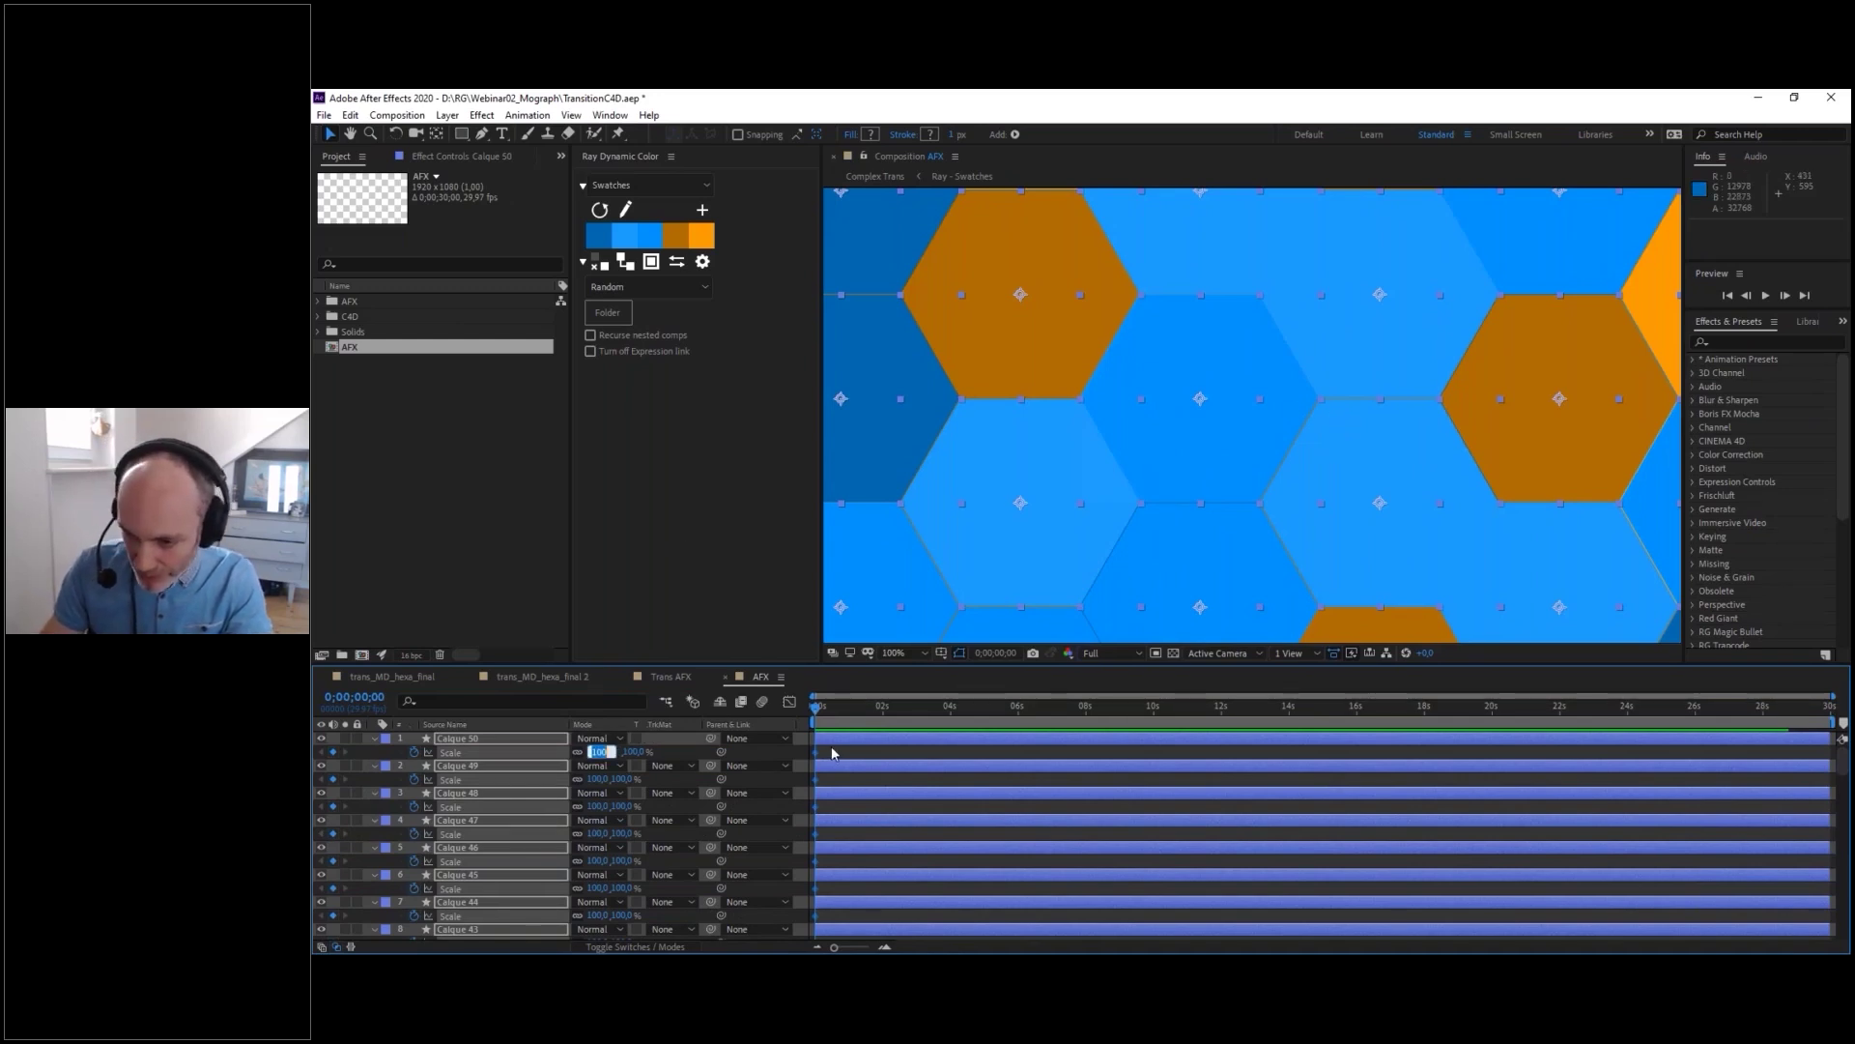
{"action": "type", "text": "101"}
{"action": "key", "text": "Return"}
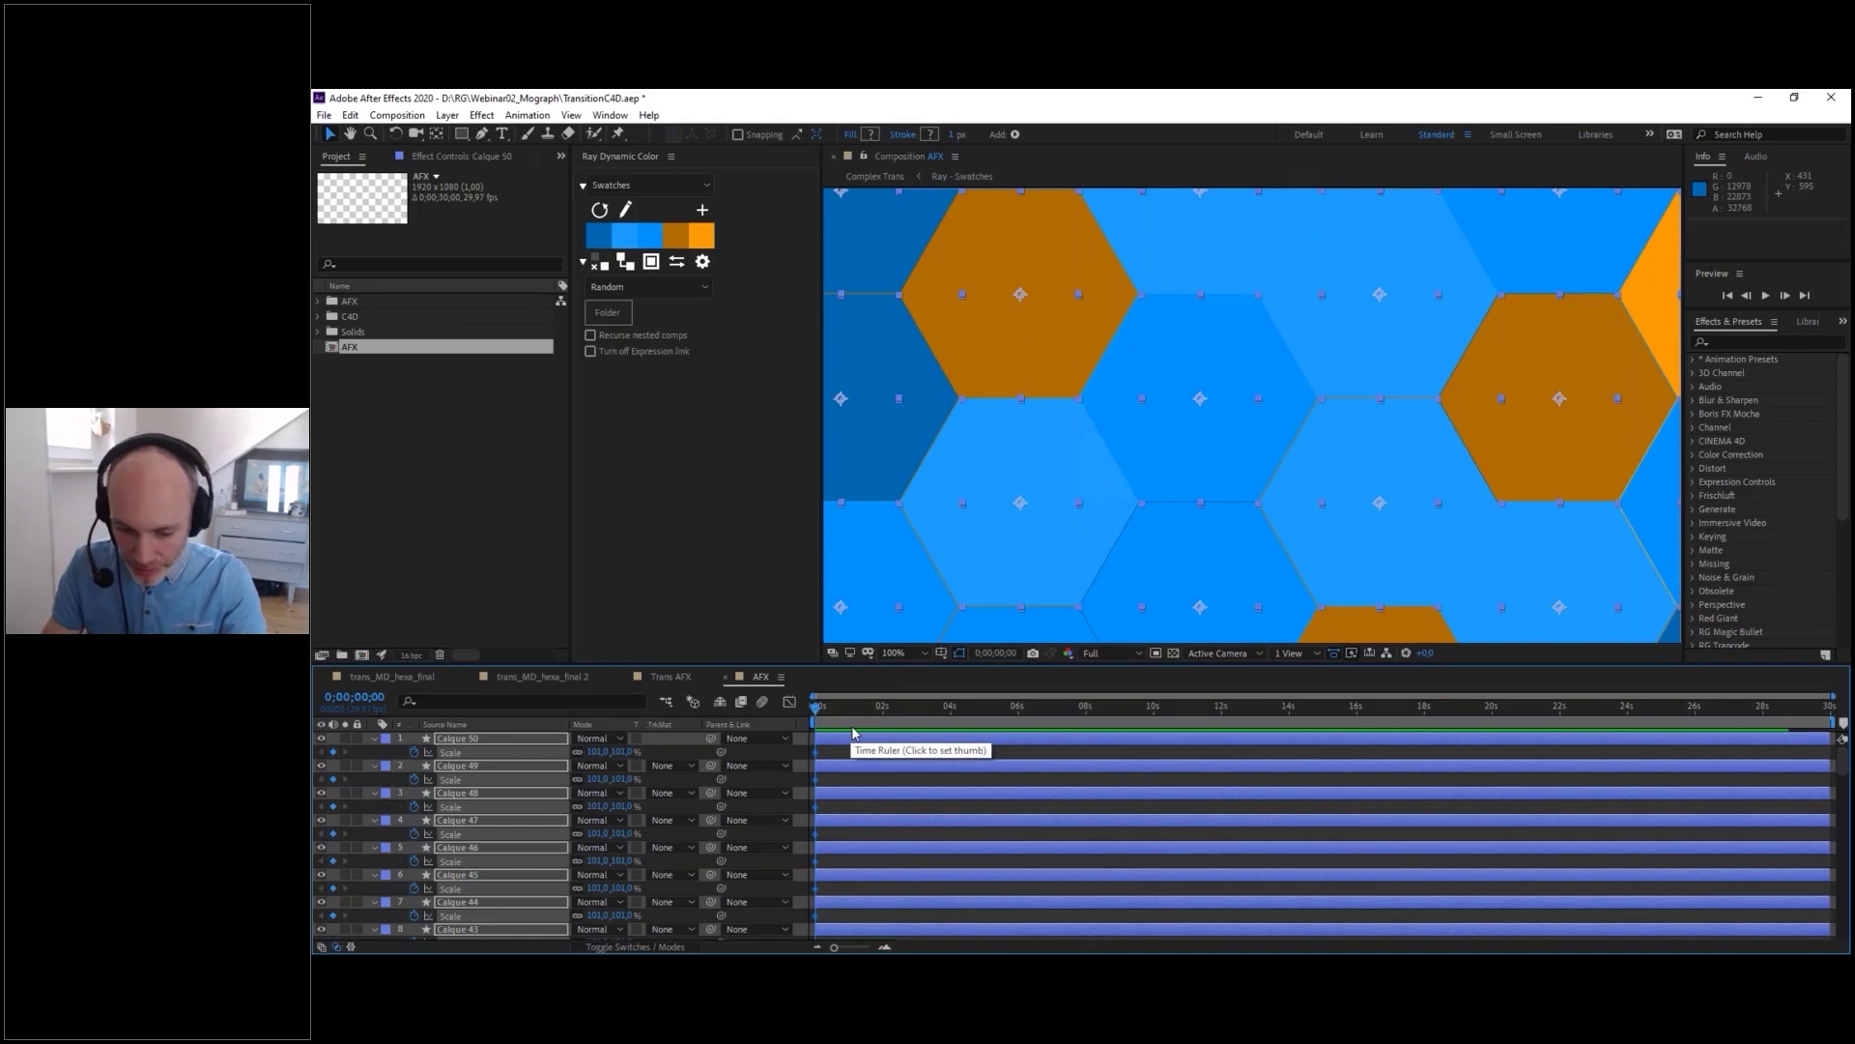
- Shift the Scale keyframes of all hexagon layers later in time and set the scale to 0% at the first frame
{"action": "key", "text": "alt+Right"}
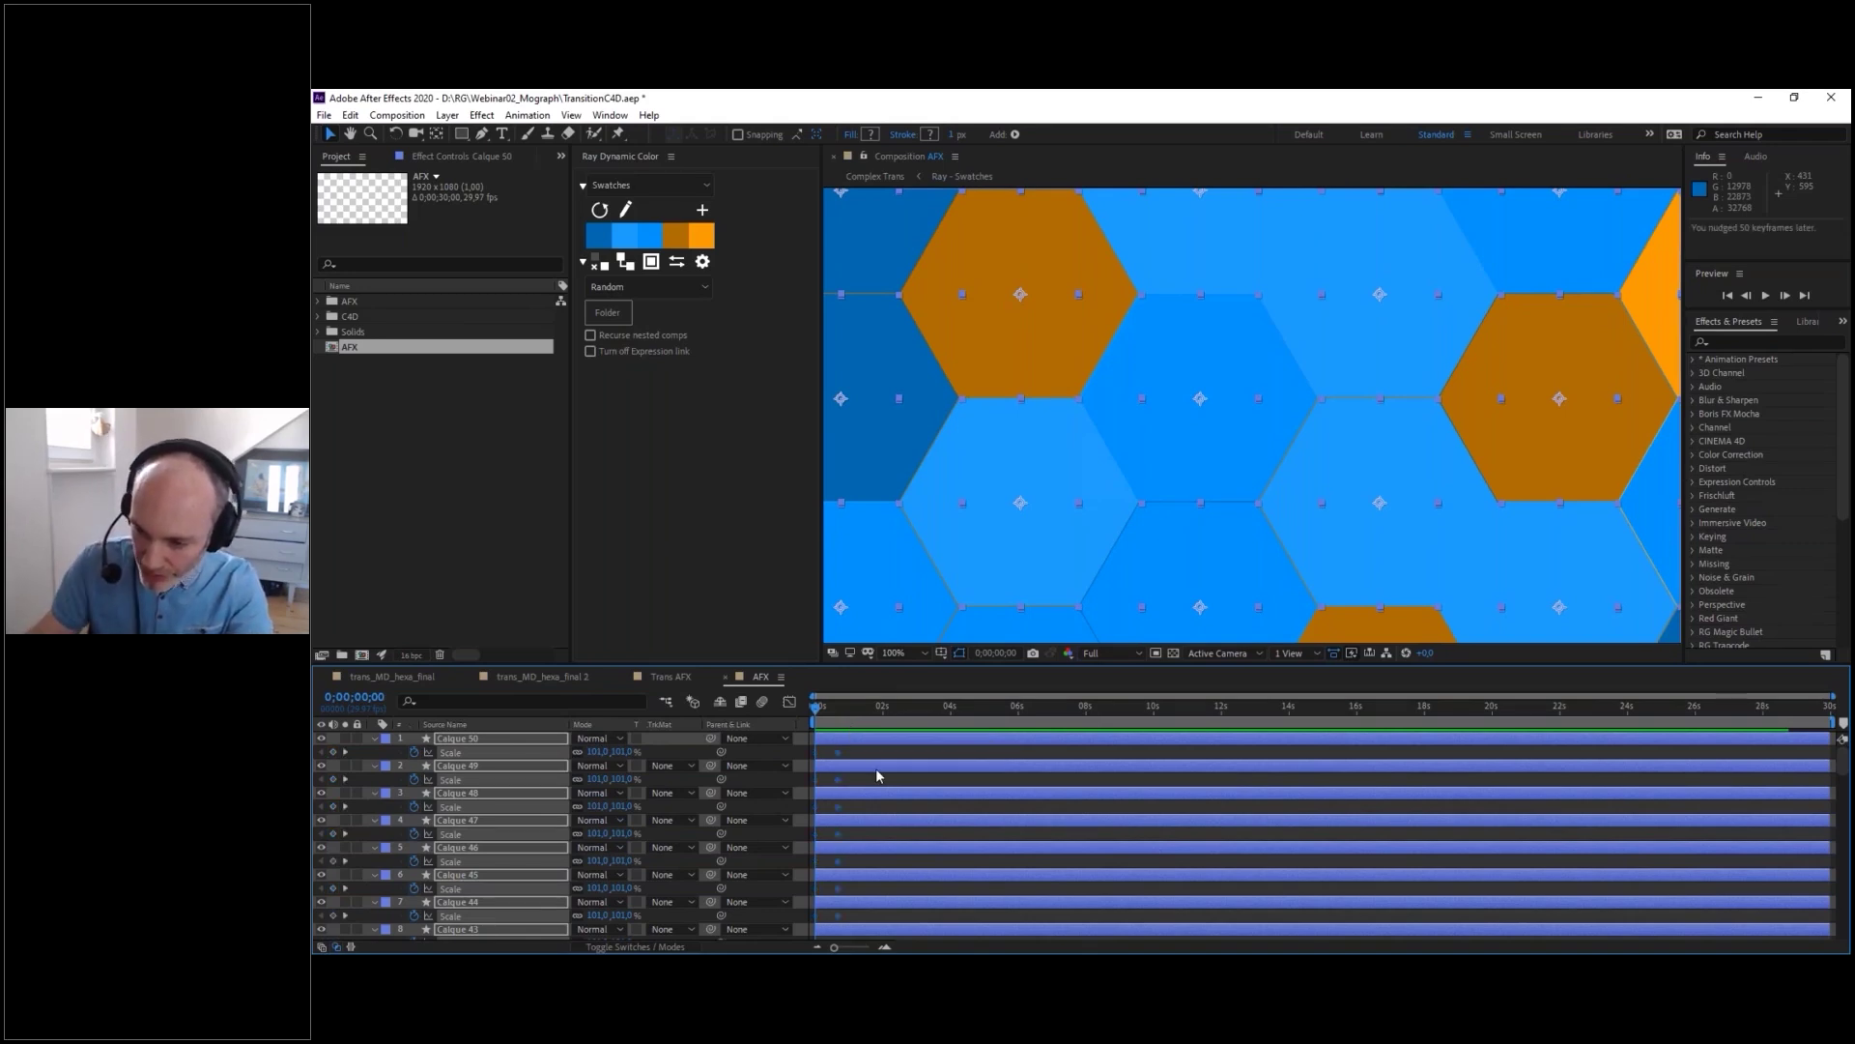
{"action": "left_click", "coordinate": [598, 752]}
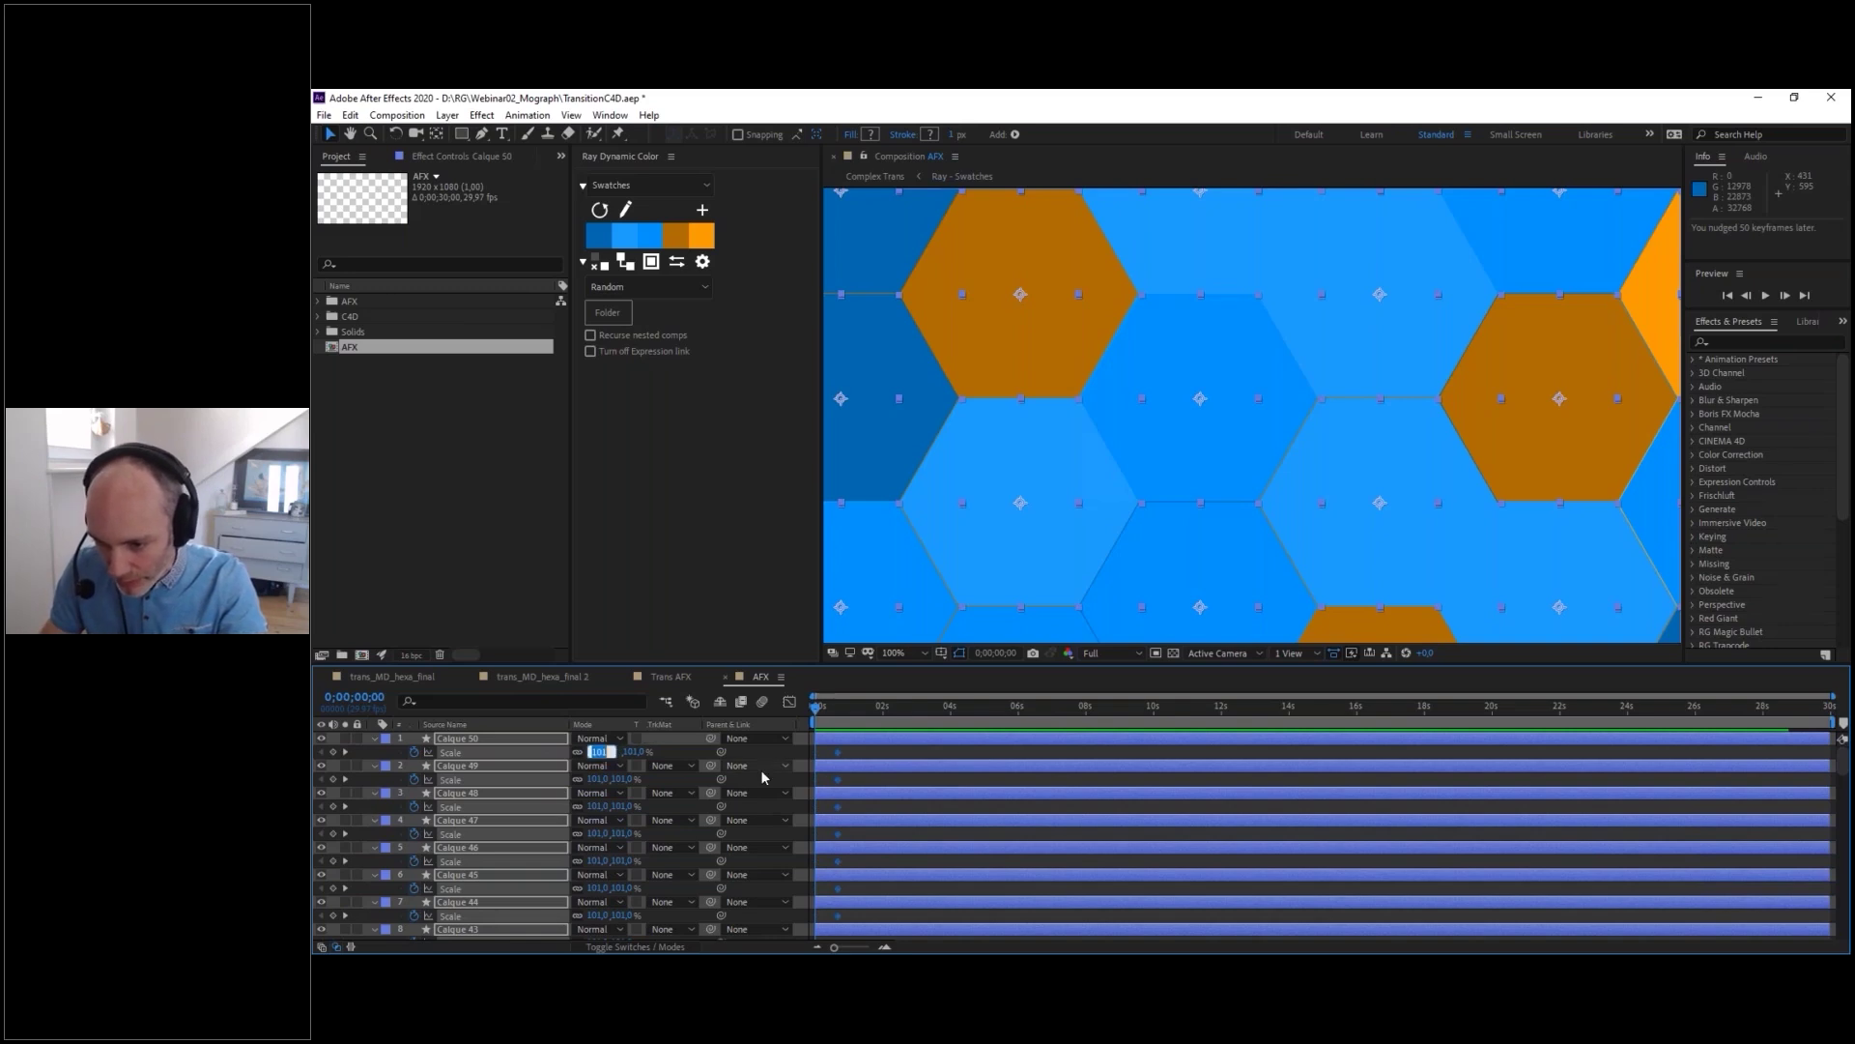
{"action": "type", "text": "0"}
{"action": "key", "text": "Return"}
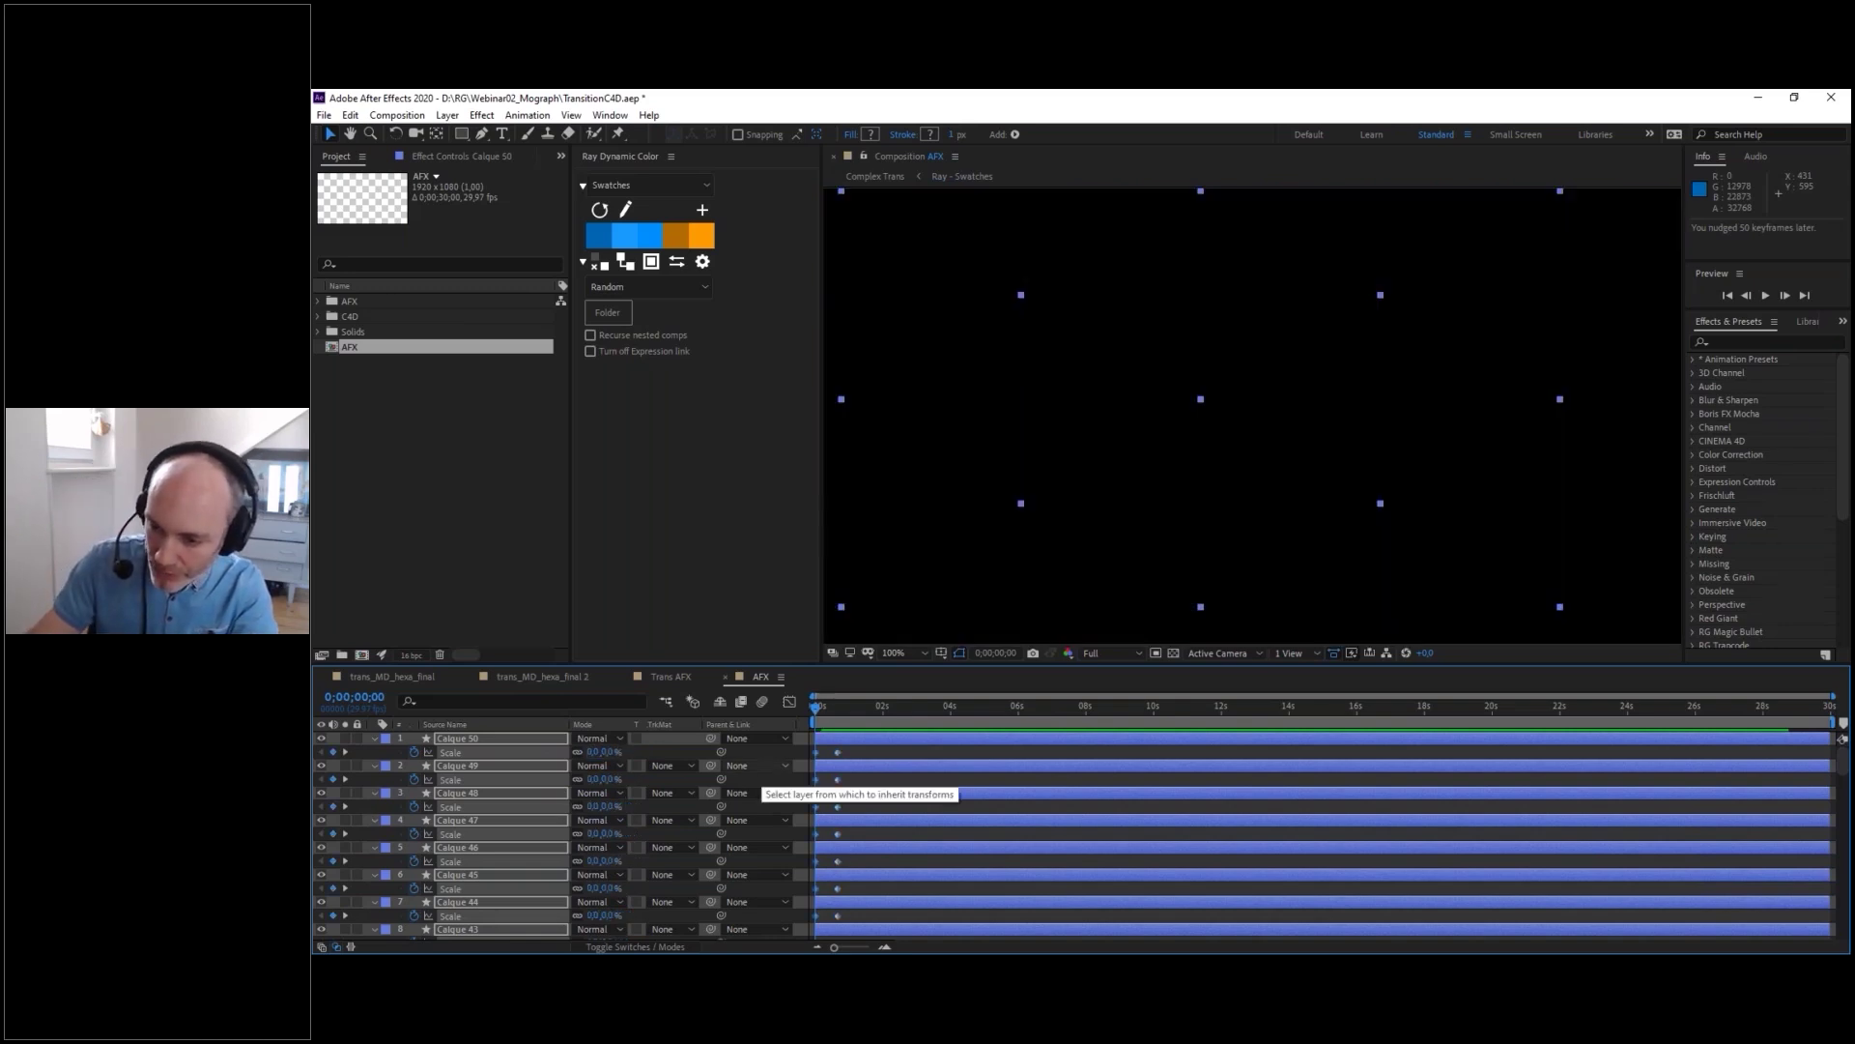
- Scrub through the first second of the composition to preview the hexagons' scale animation
{"action": "scroll", "coordinate": [1362, 468], "scroll_direction": "down", "scroll_amount": 2}
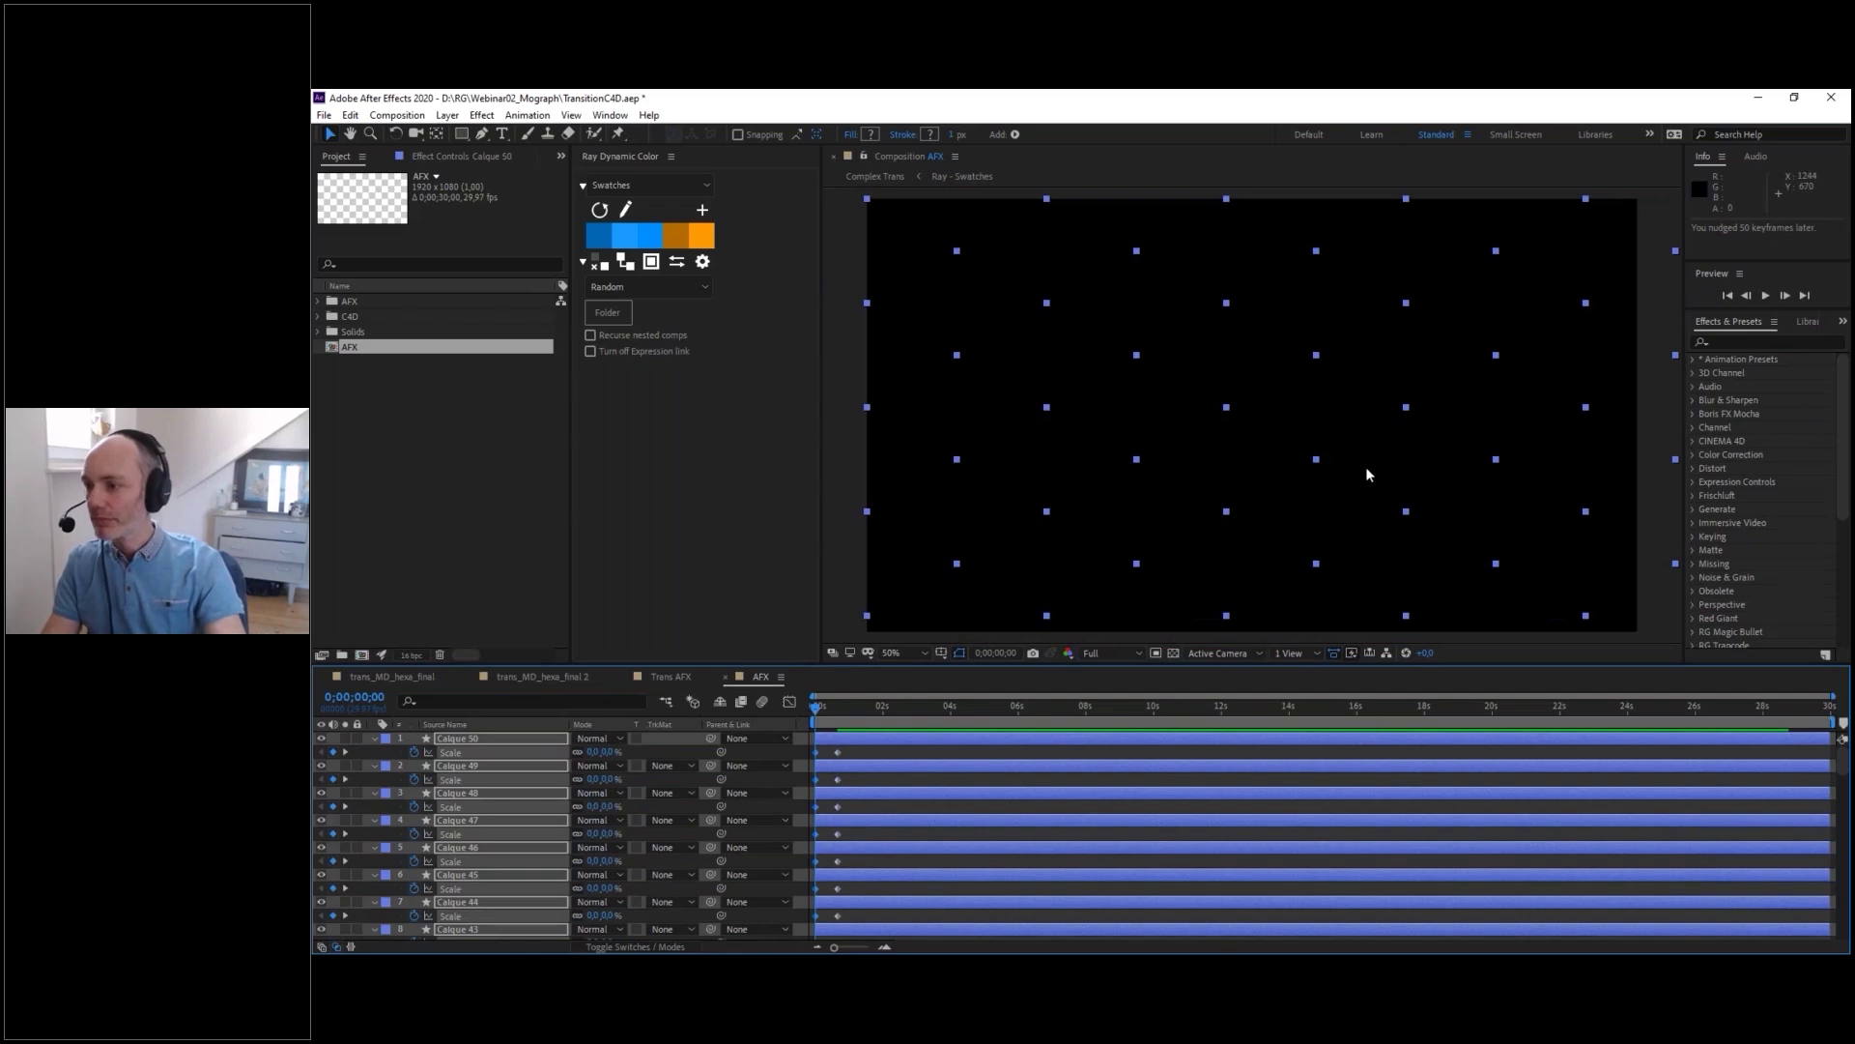
{"action": "left_click_drag", "start_coordinate": [817, 711], "coordinate": [840, 721]}
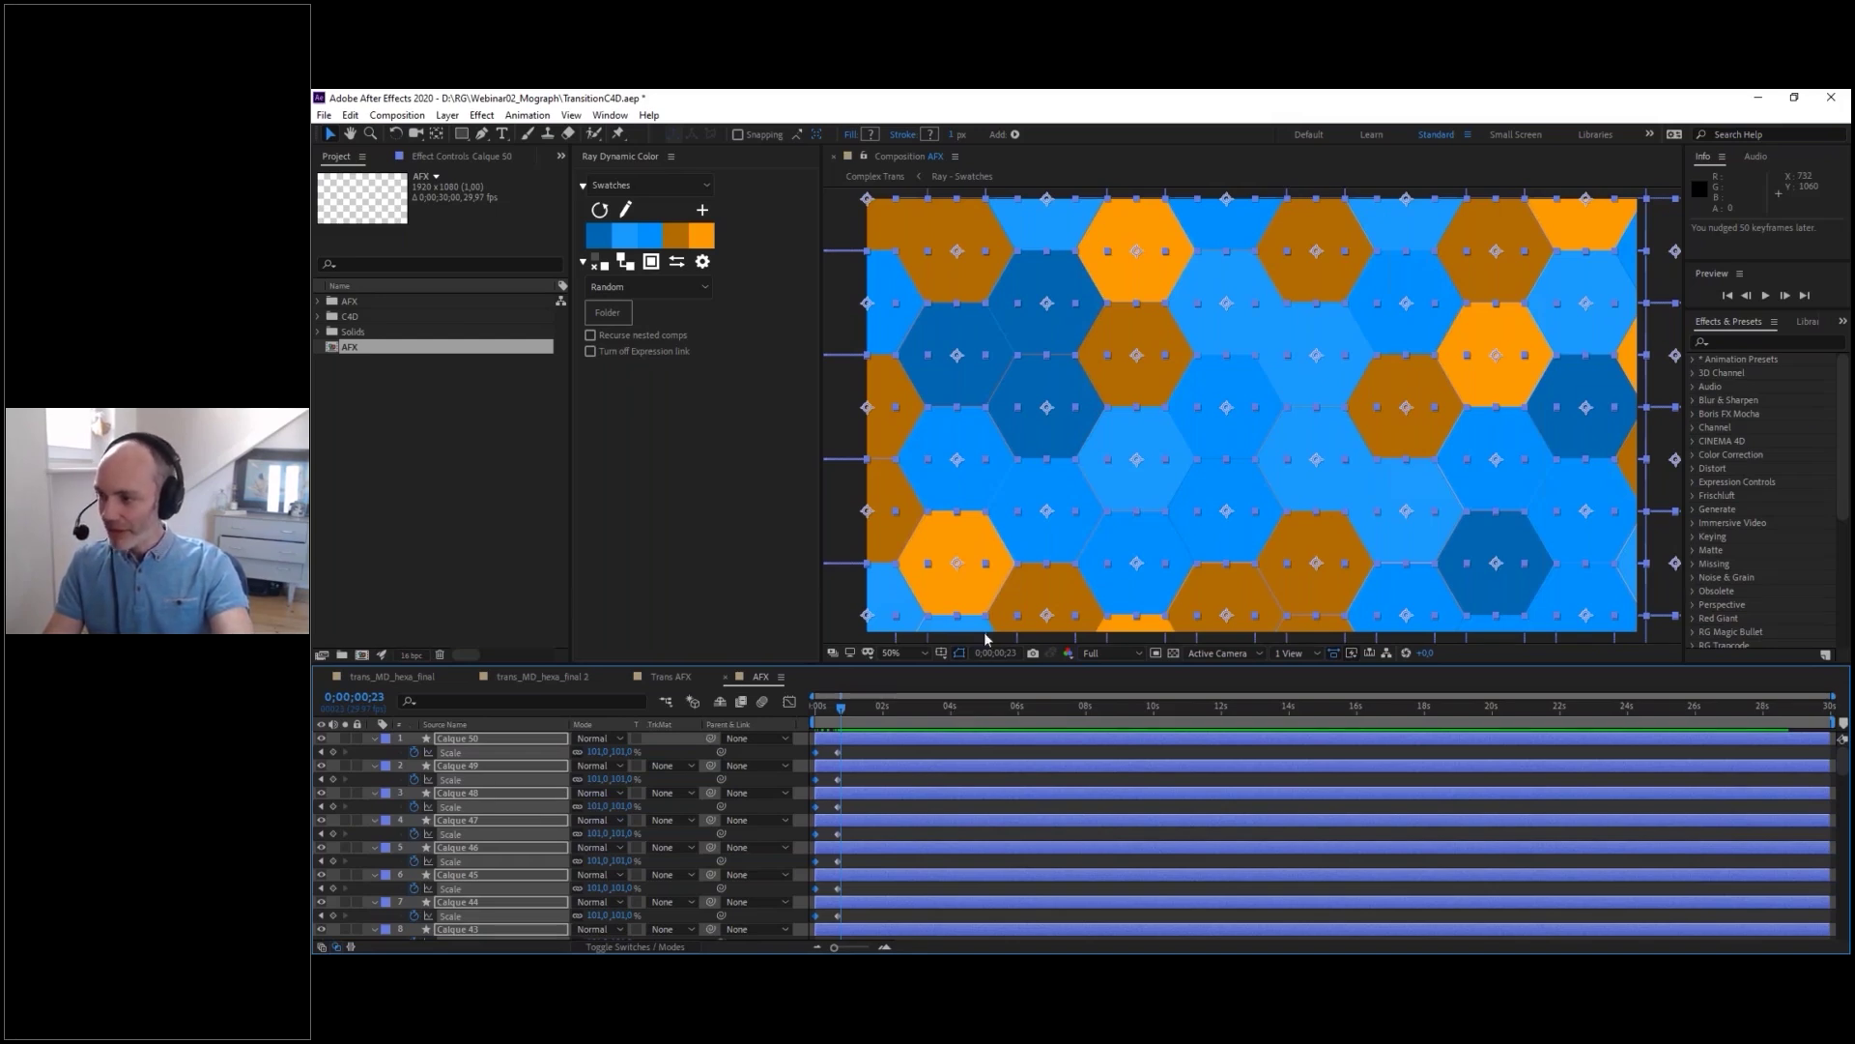
- Open the Duik Bassel.2 script panel, dock it beside Info, enlarge and widen it, and show its Automations tools
{"action": "left_click", "coordinate": [1701, 325]}
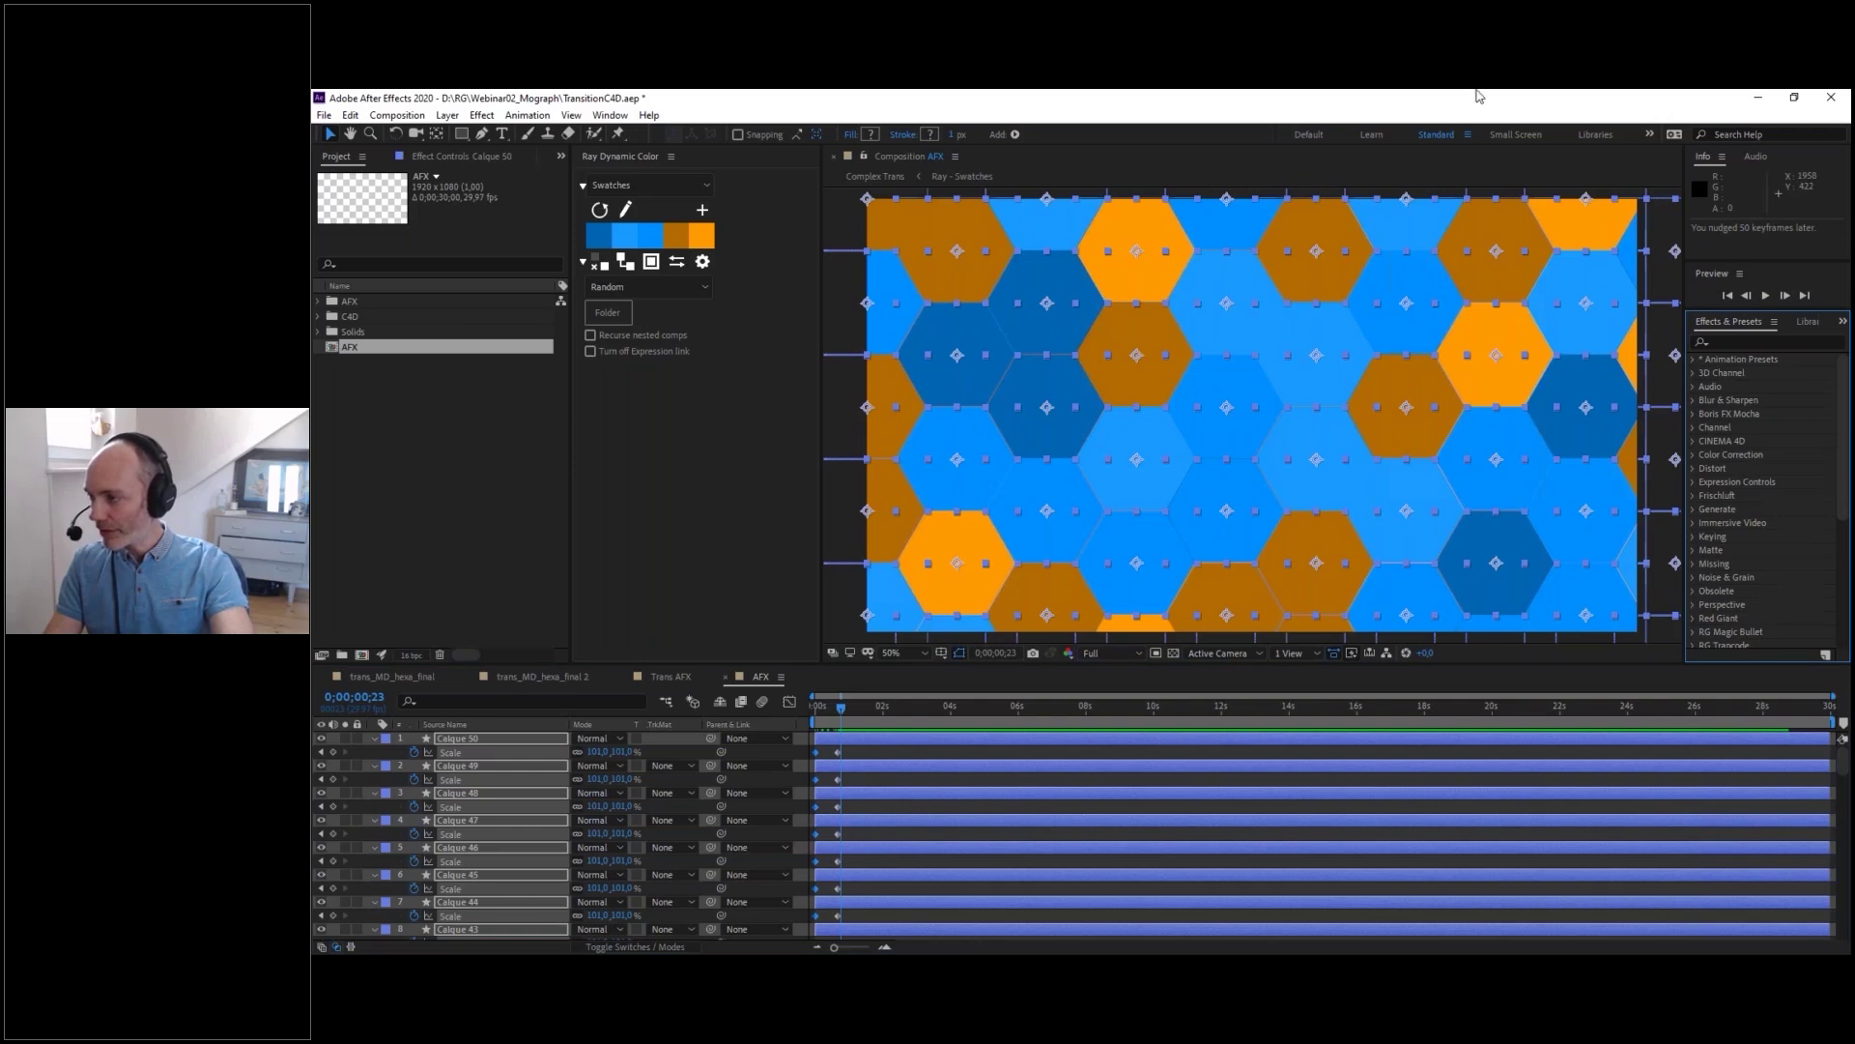
{"action": "left_click", "coordinate": [610, 115]}
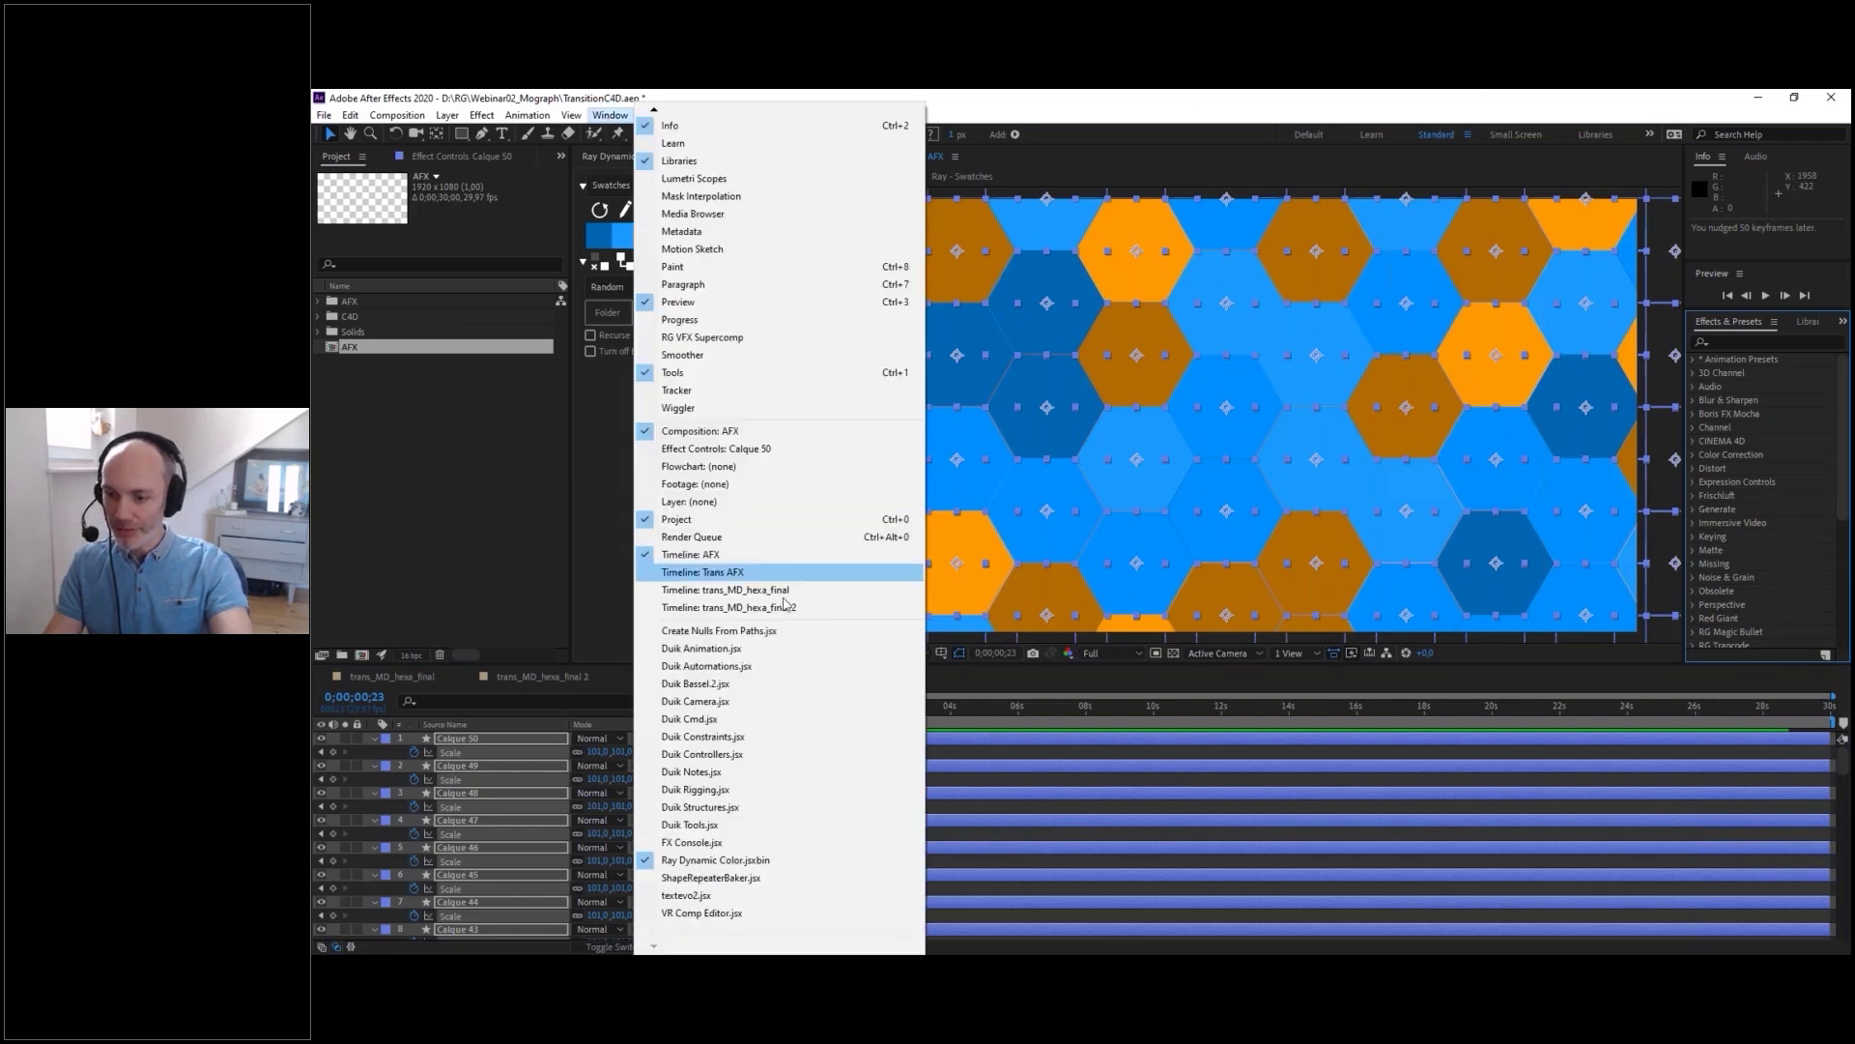
{"action": "left_click", "coordinate": [694, 684]}
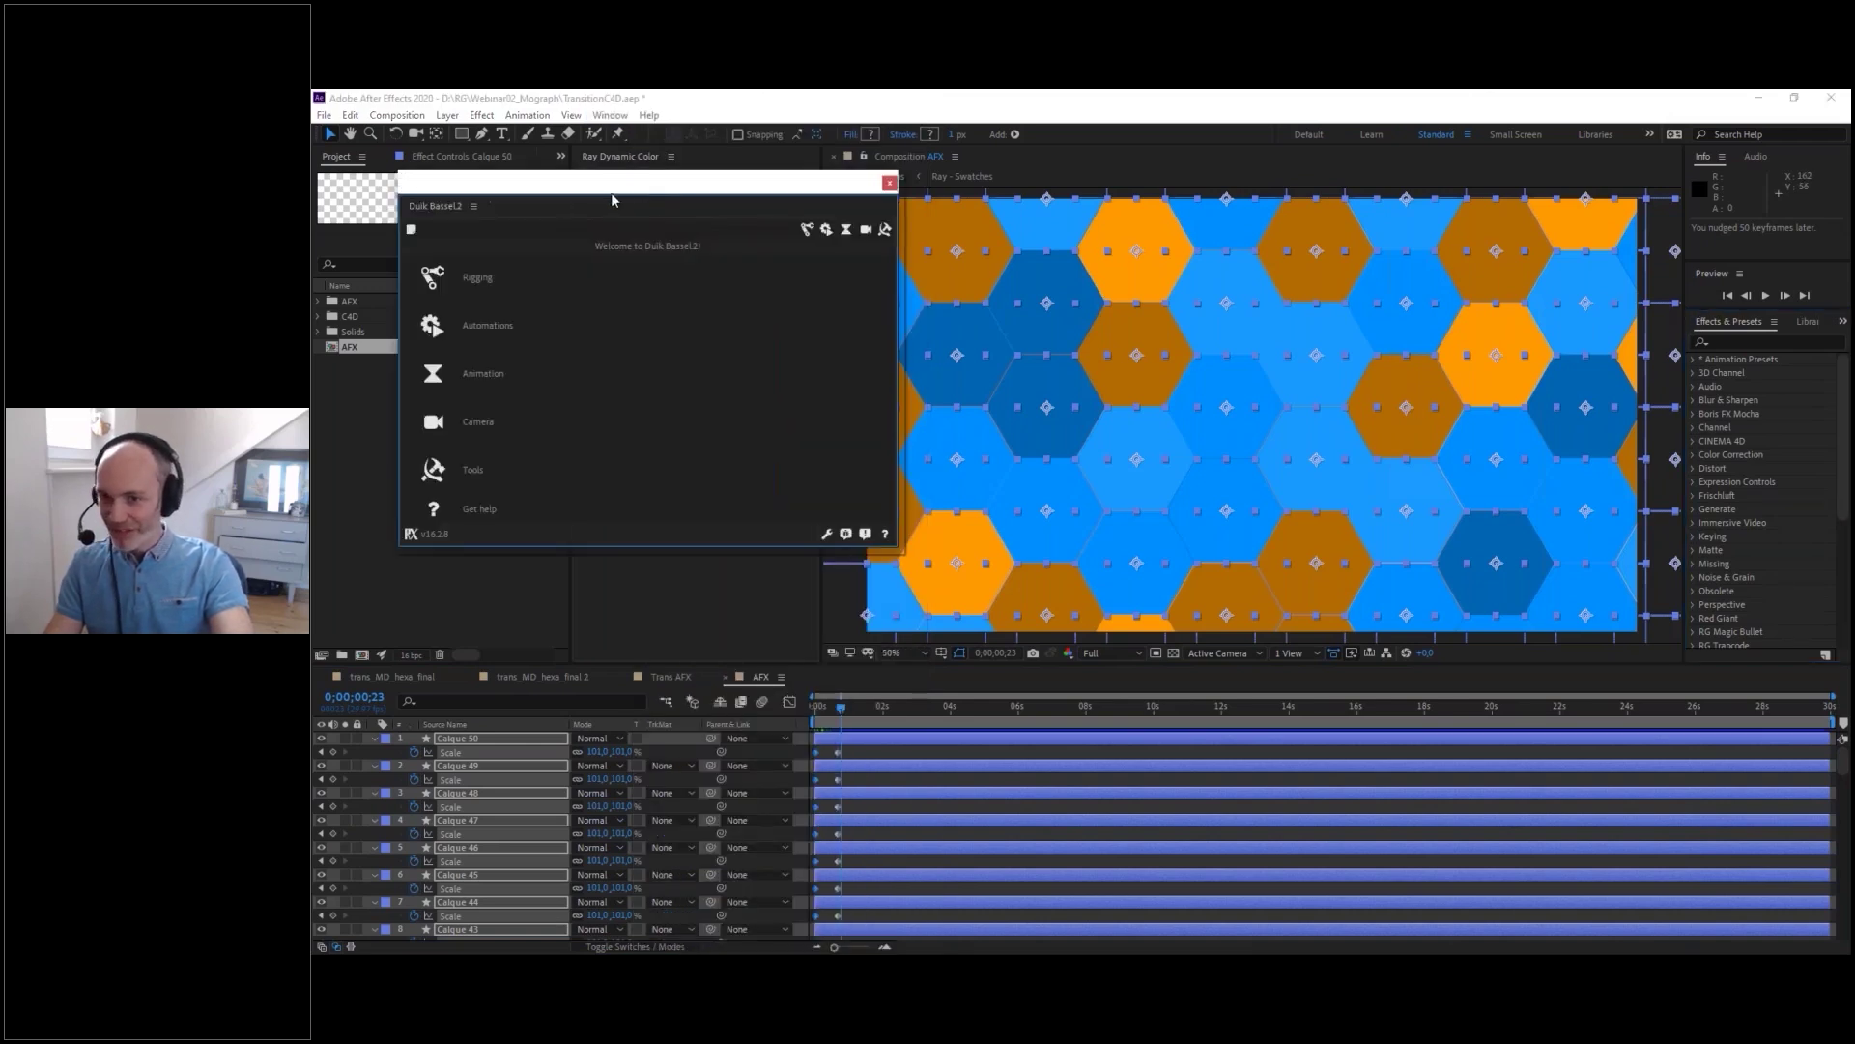
{"action": "left_click_drag", "start_coordinate": [681, 229], "coordinate": [1742, 155]}
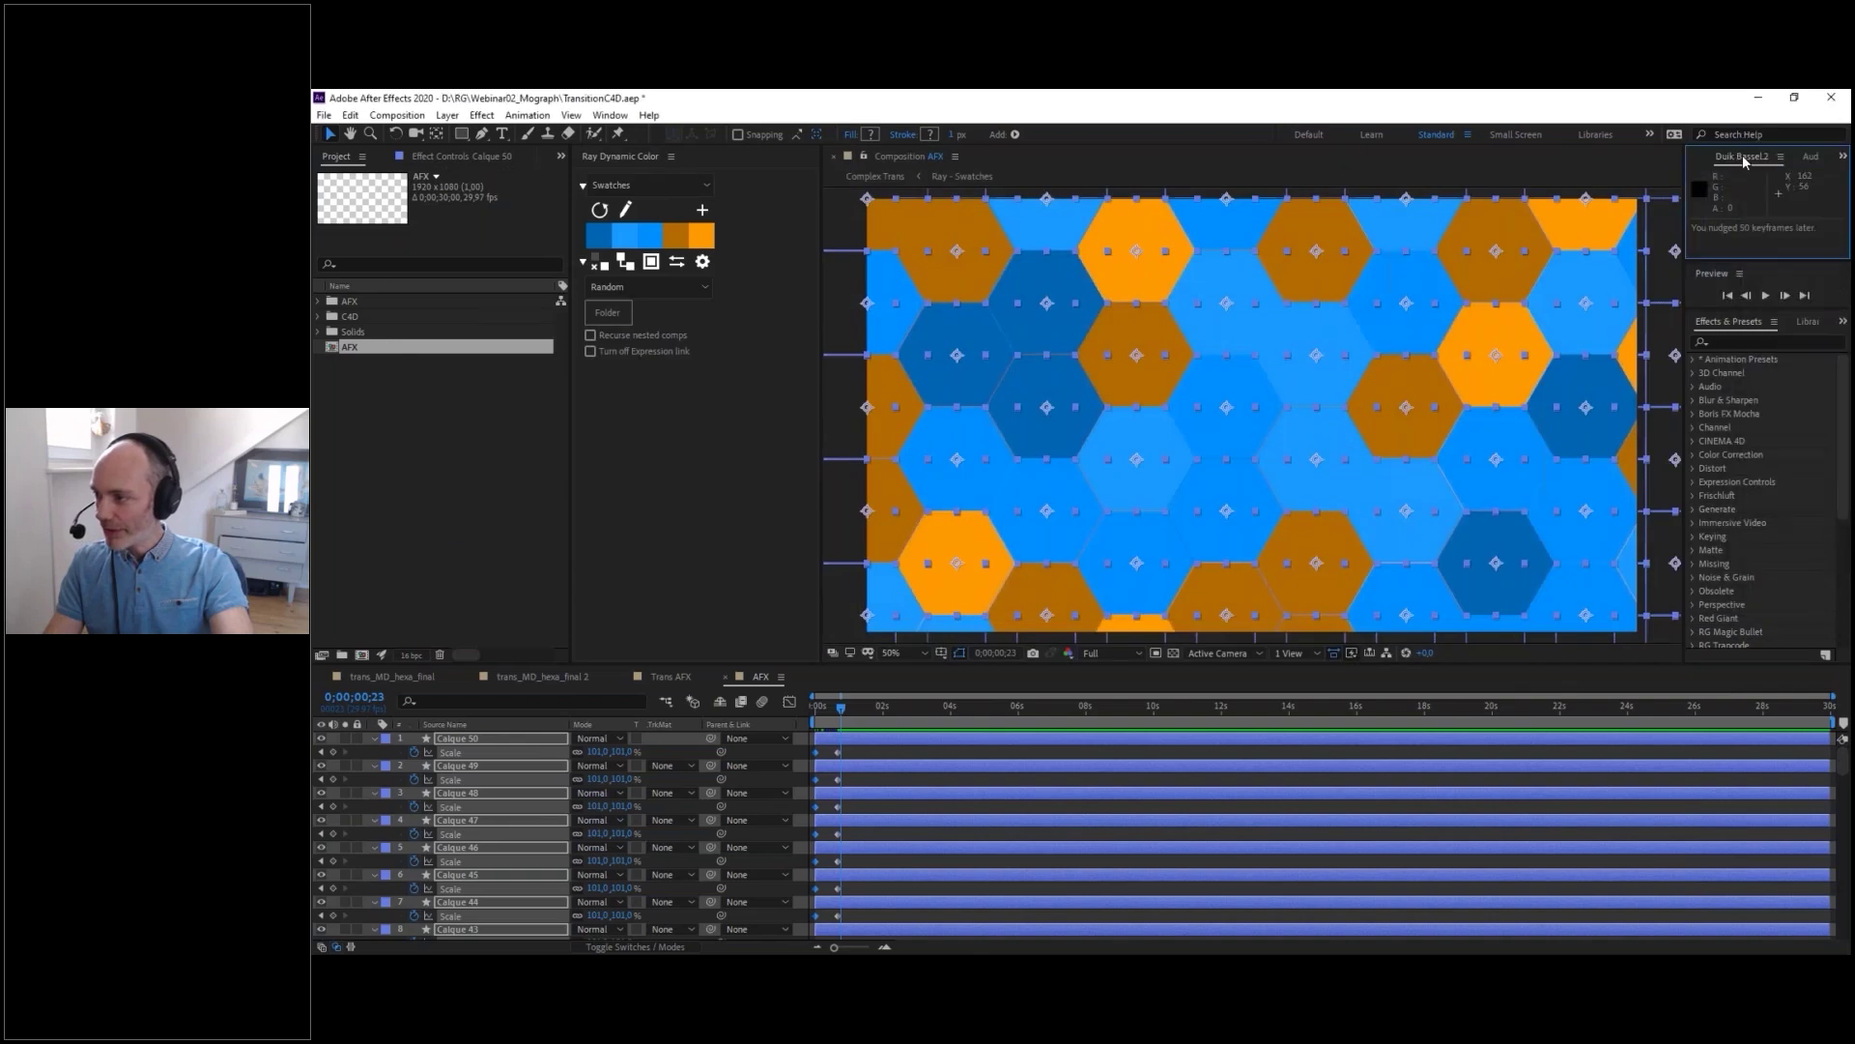
{"action": "left_click_drag", "start_coordinate": [1751, 261], "coordinate": [1783, 547]}
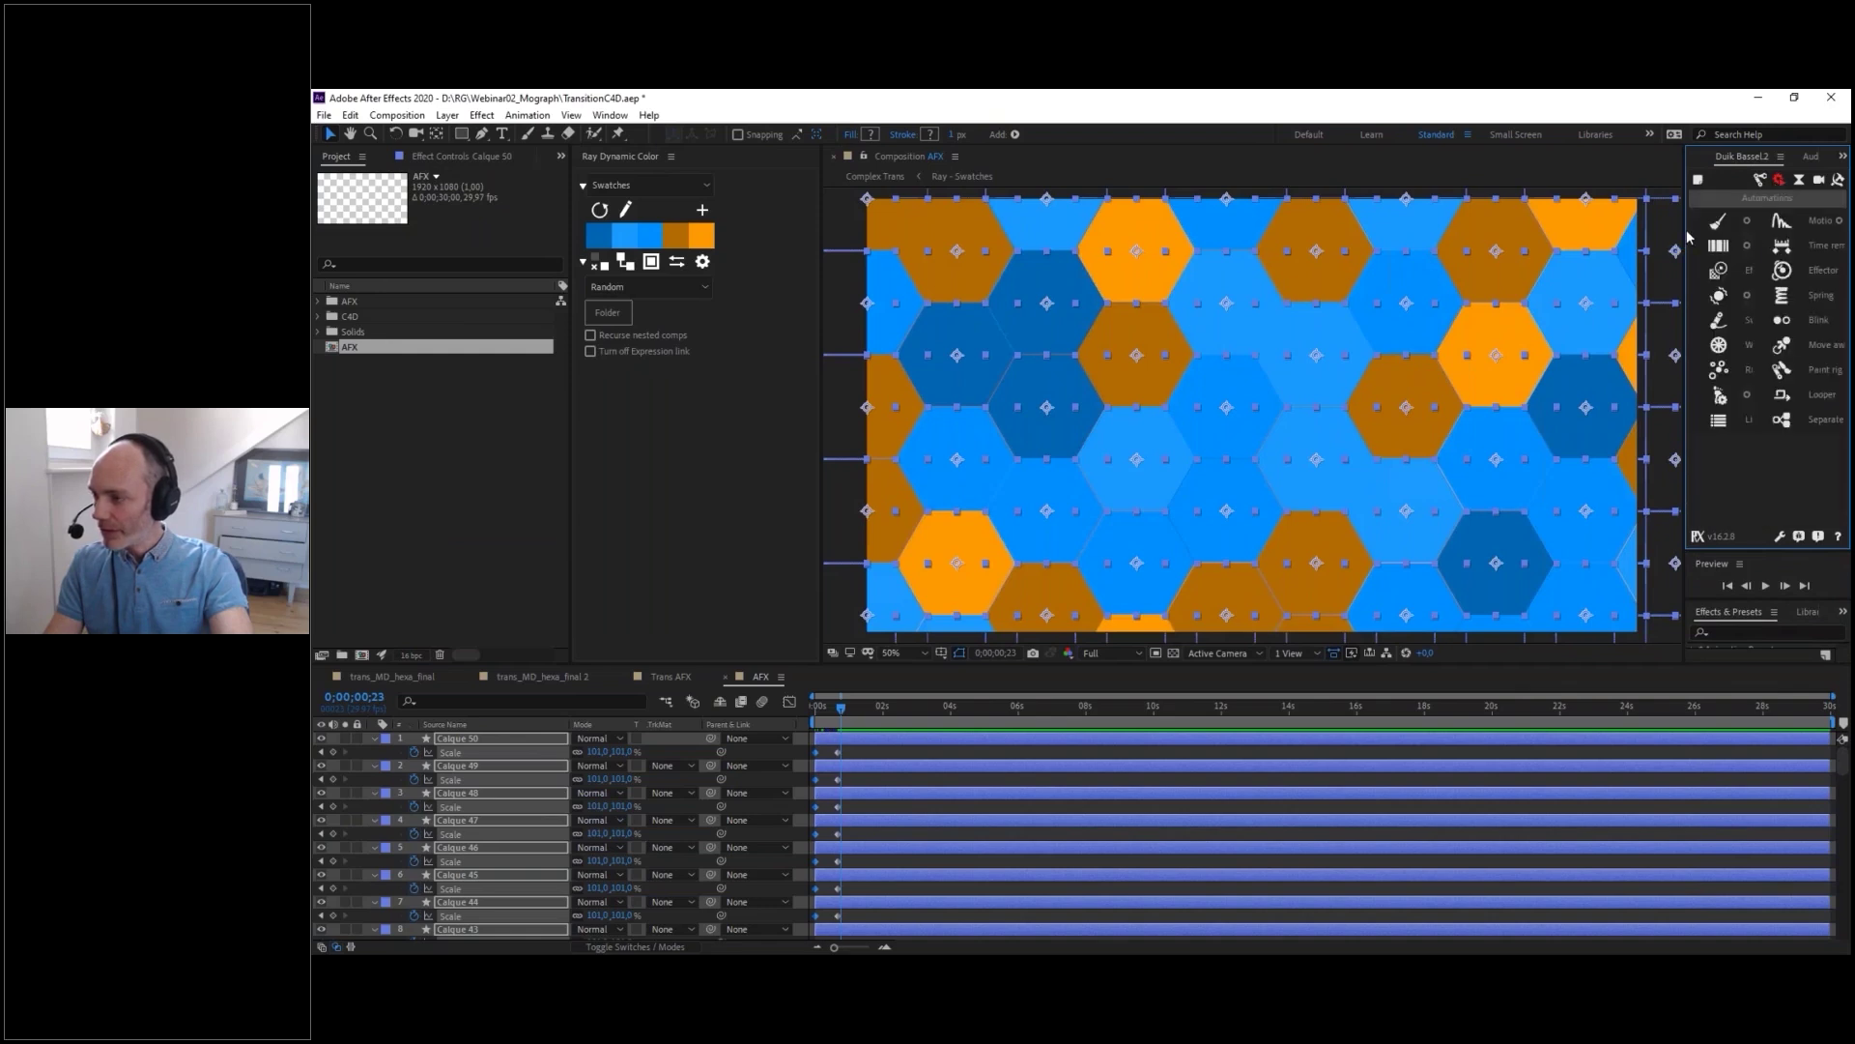
{"action": "left_click_drag", "start_coordinate": [1683, 232], "coordinate": [1581, 241]}
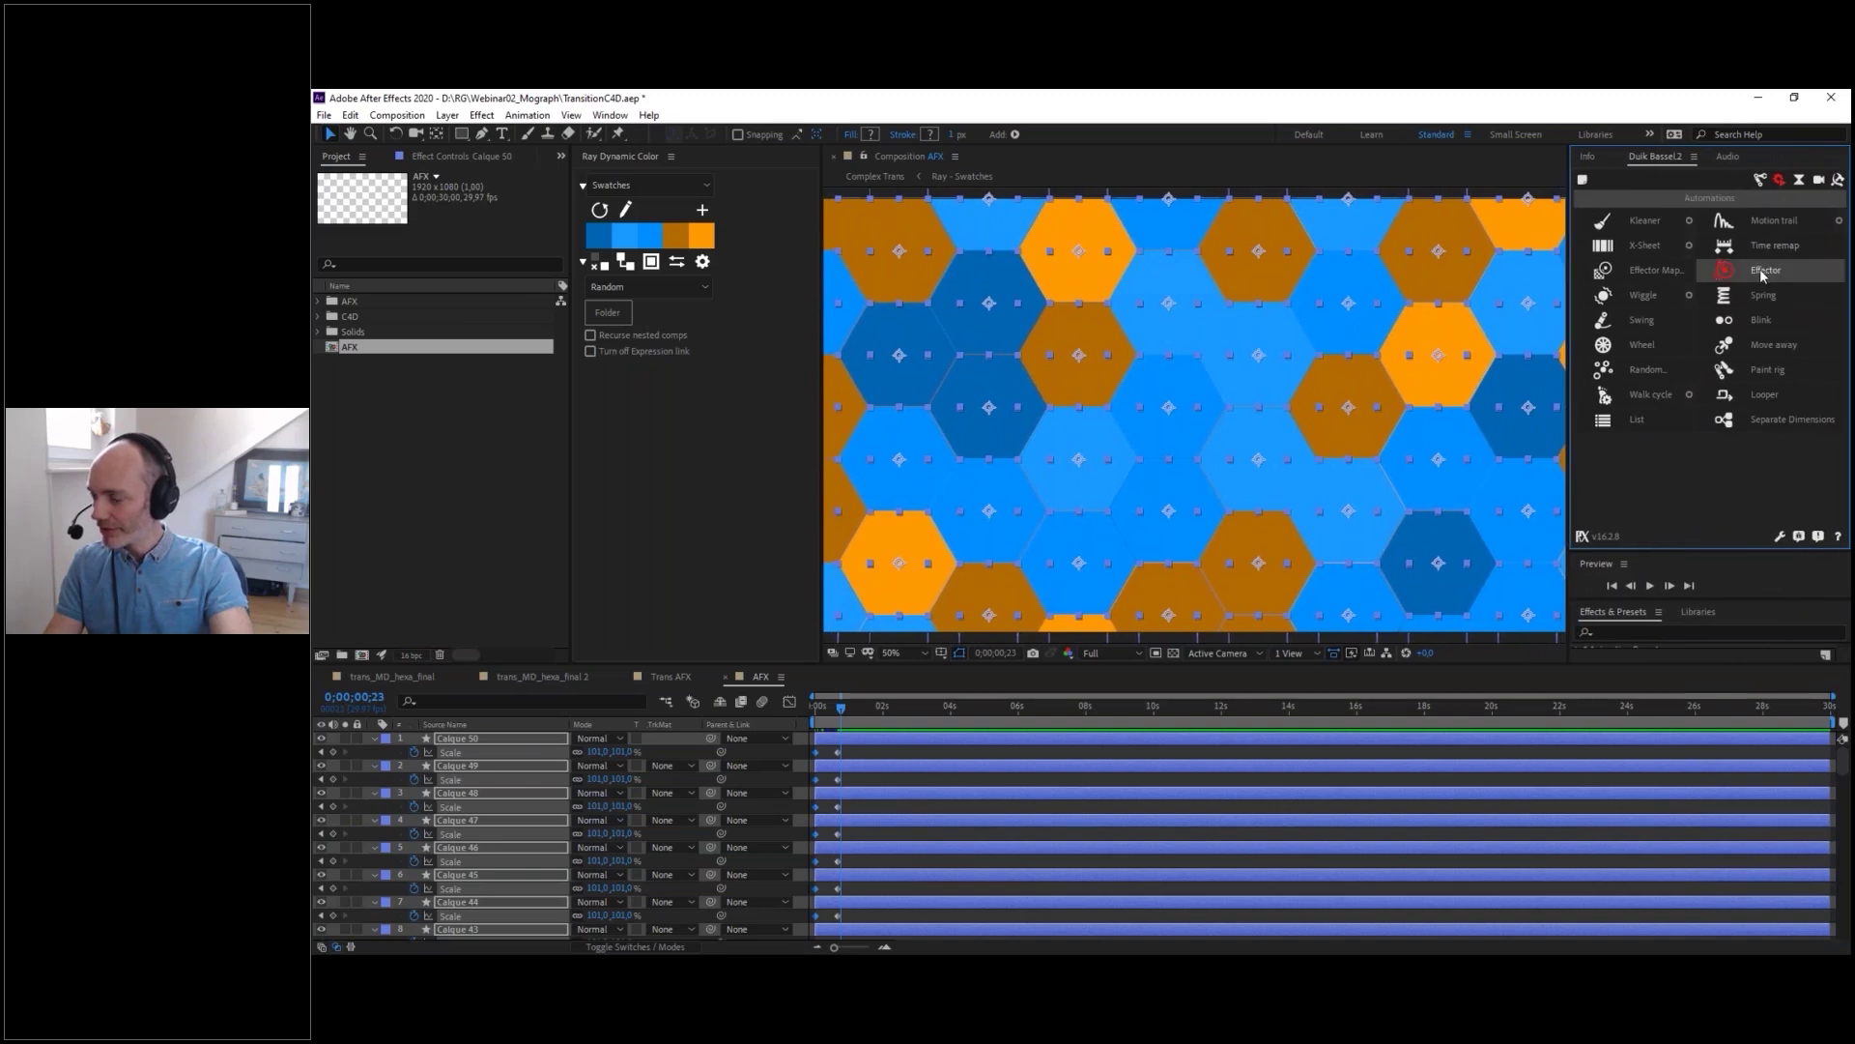
- Switch to Firefox and look through the Duik Bassel download page for its support and download options
{"action": "key", "text": "alt+Tab"}
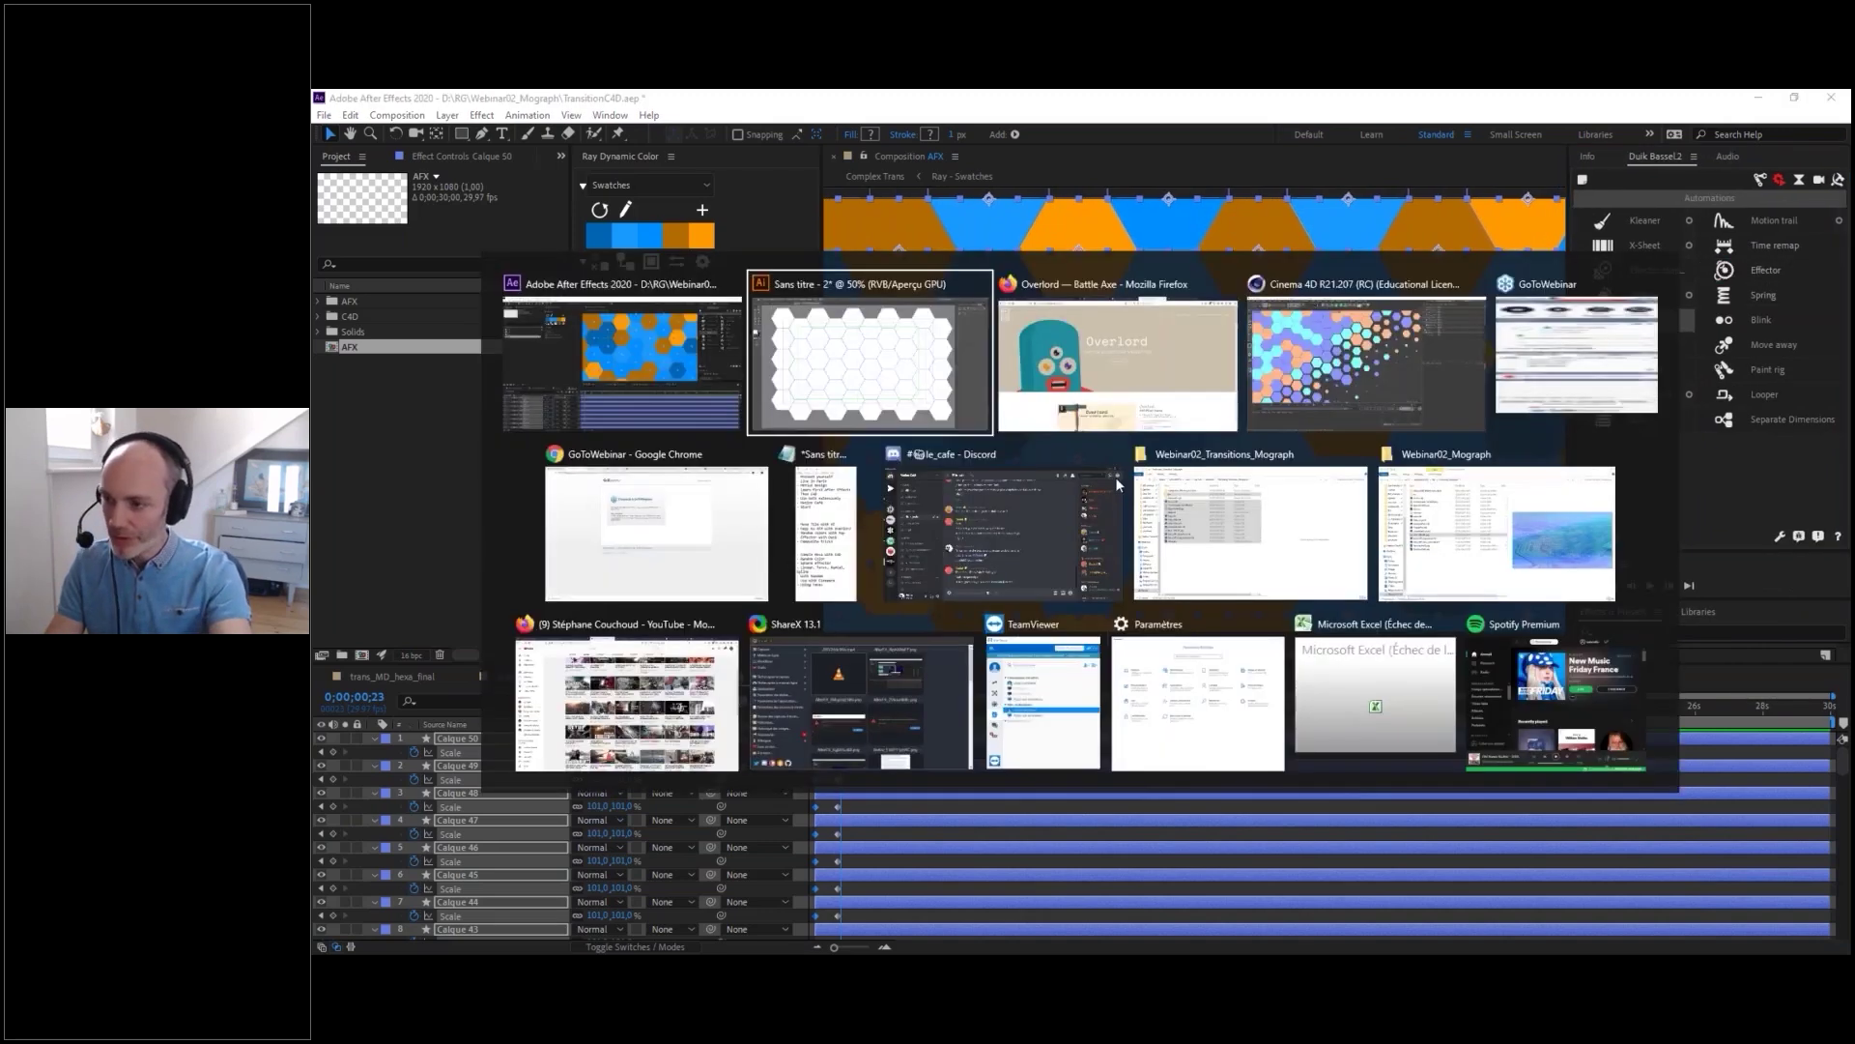
{"action": "key", "text": "alt+Tab"}
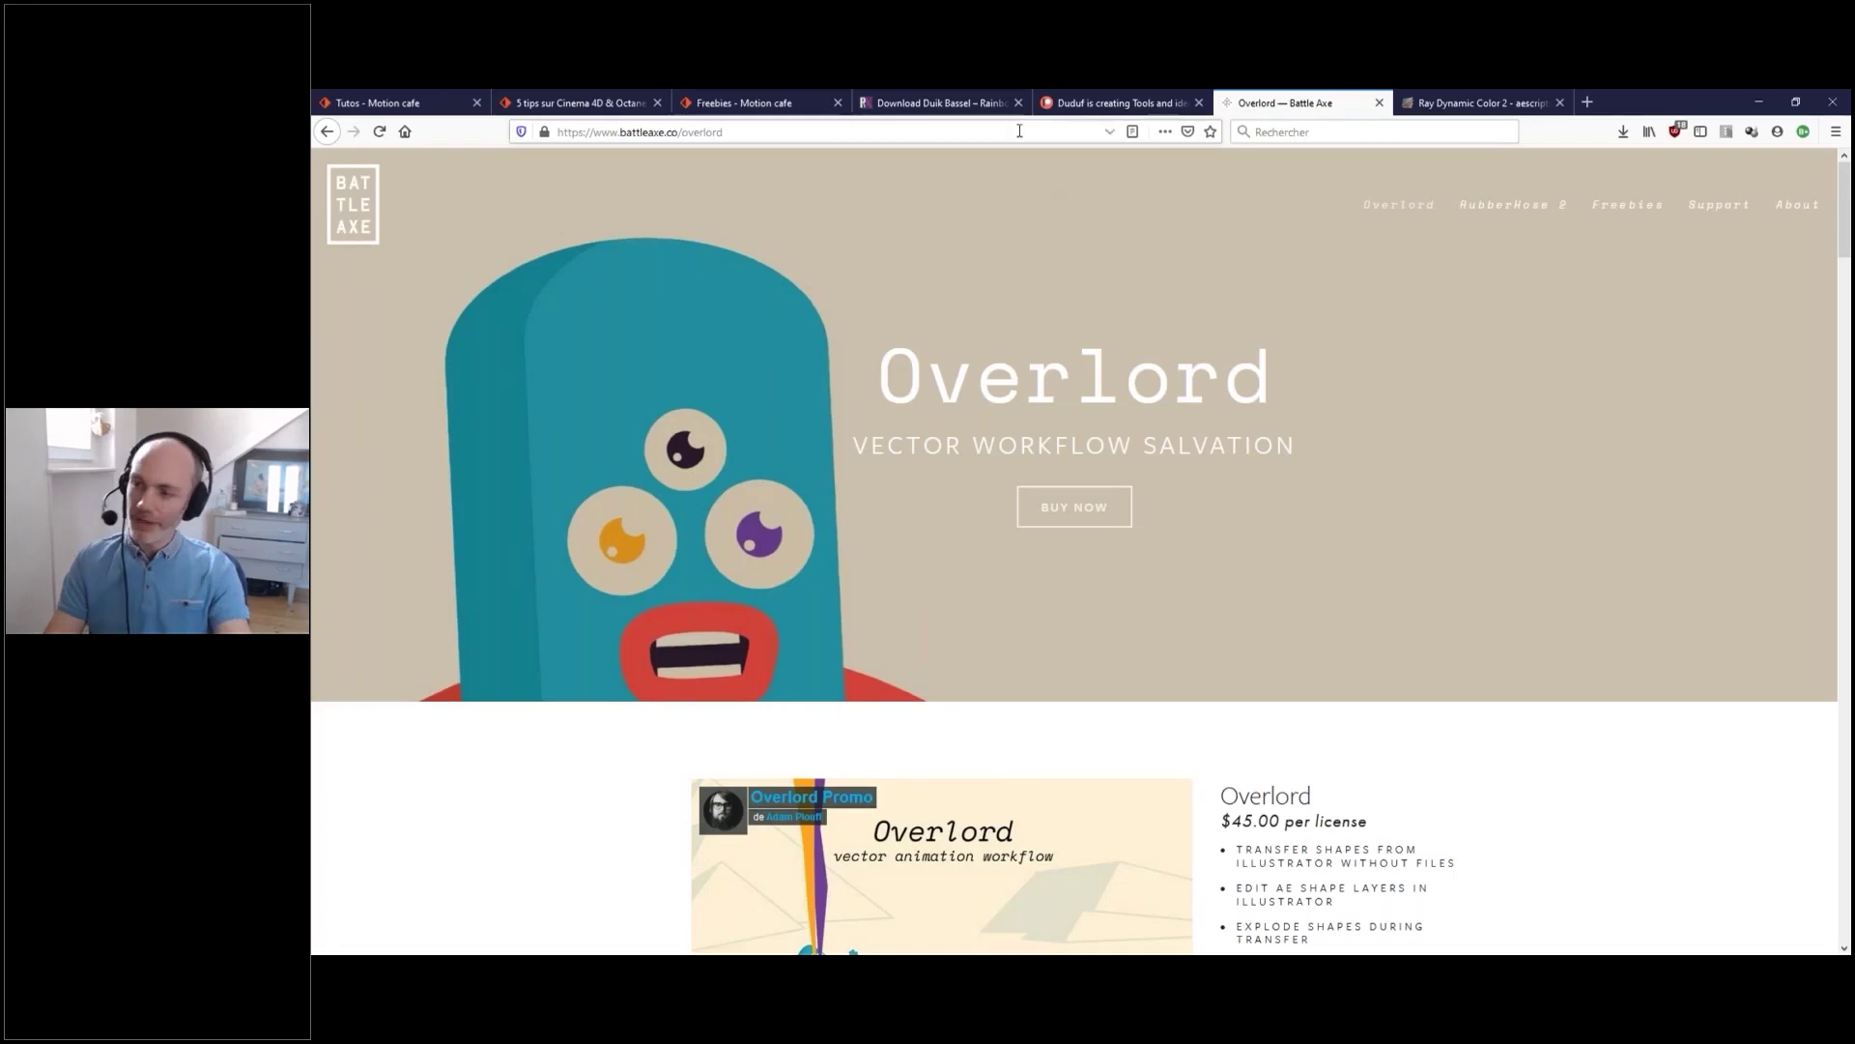
{"action": "left_click", "coordinate": [898, 104]}
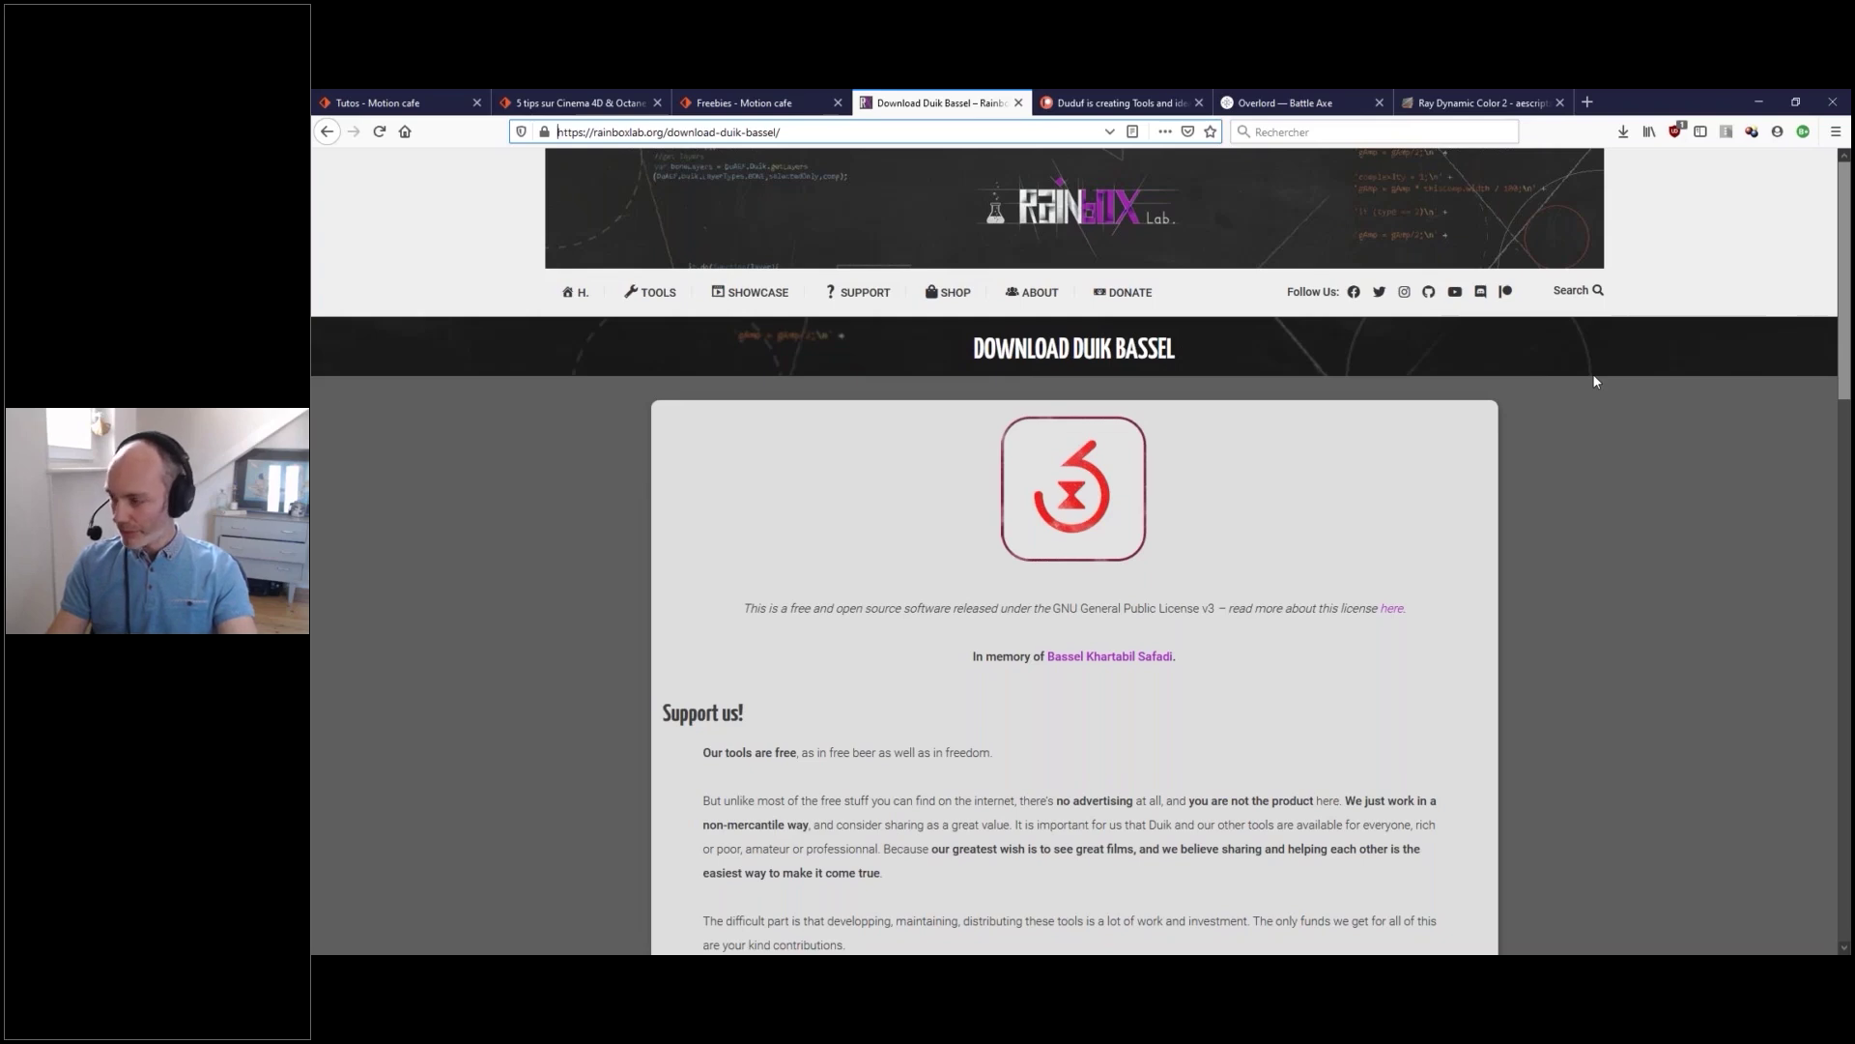
{"action": "left_click", "coordinate": [1846, 276]}
{"action": "left_click_drag", "start_coordinate": [1846, 277], "coordinate": [1824, 474]}
{"action": "scroll", "coordinate": [1736, 480], "scroll_direction": "up", "scroll_amount": 3}
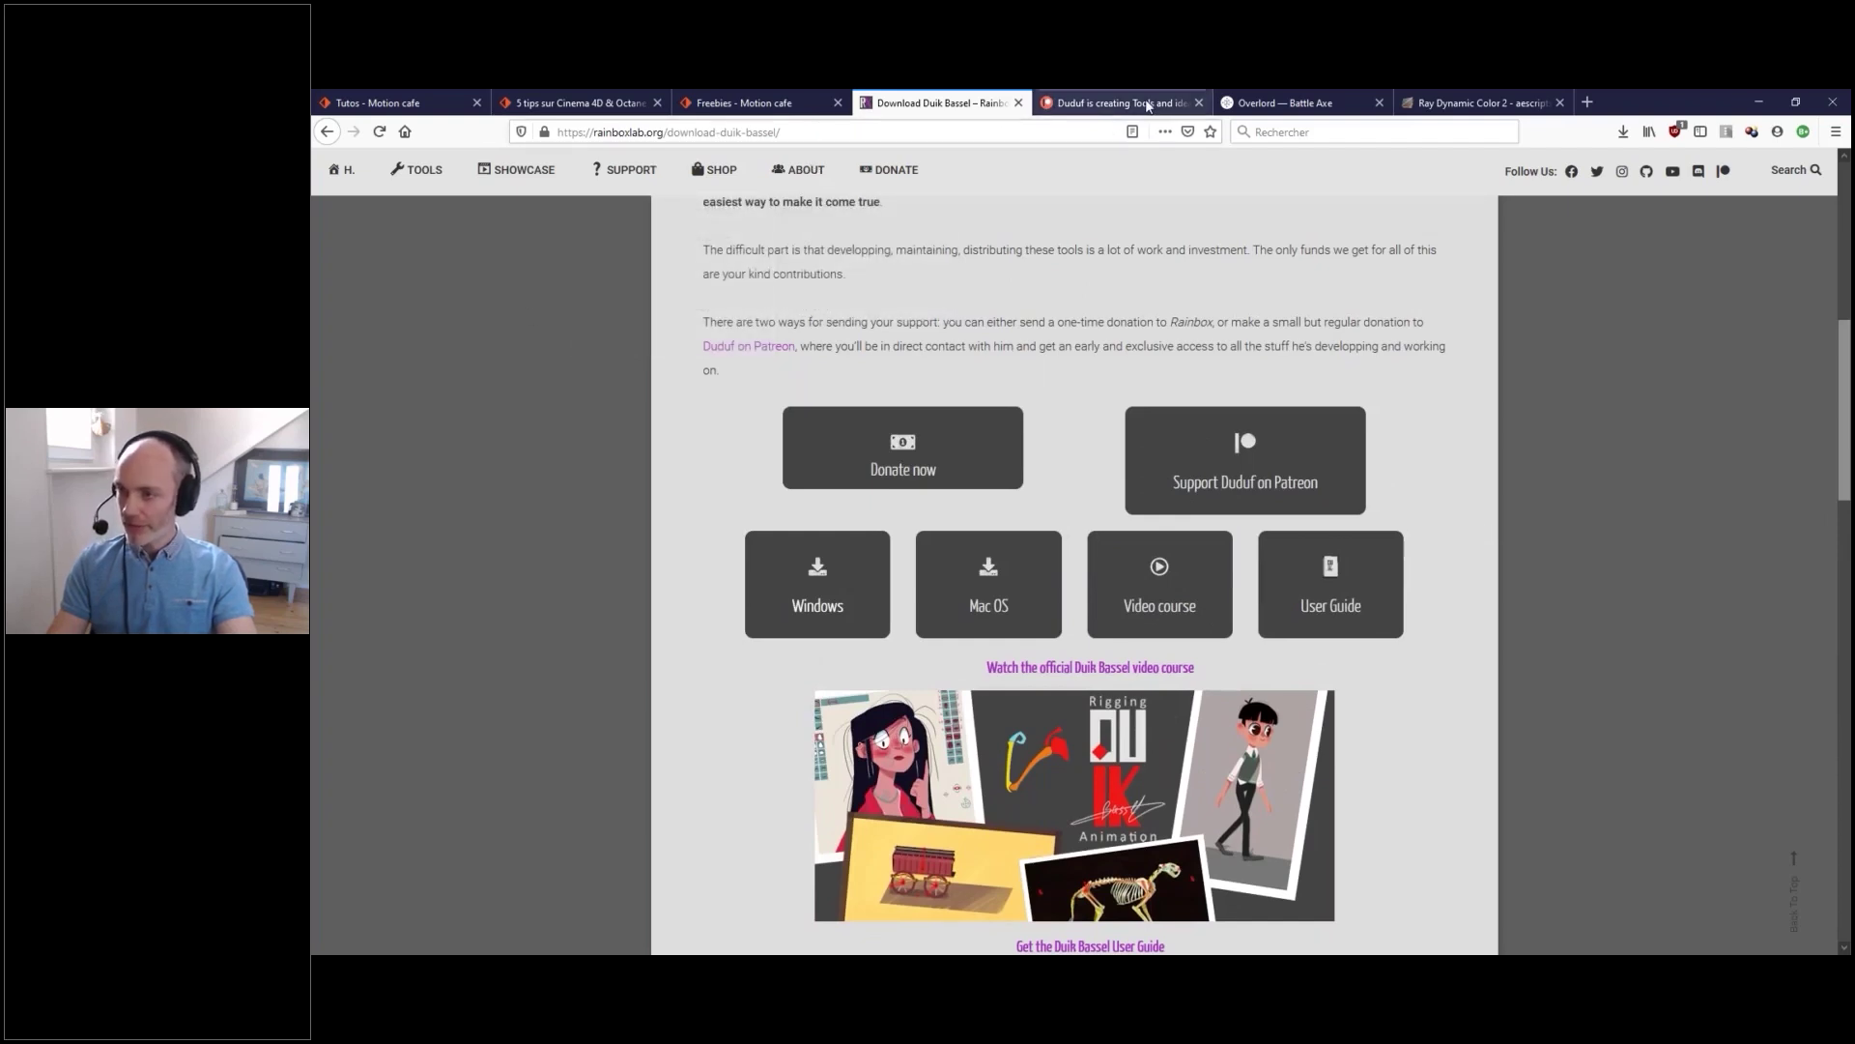
- Browse the posts on Duduf's Patreon page and return to its header
{"action": "left_click", "coordinate": [1101, 107]}
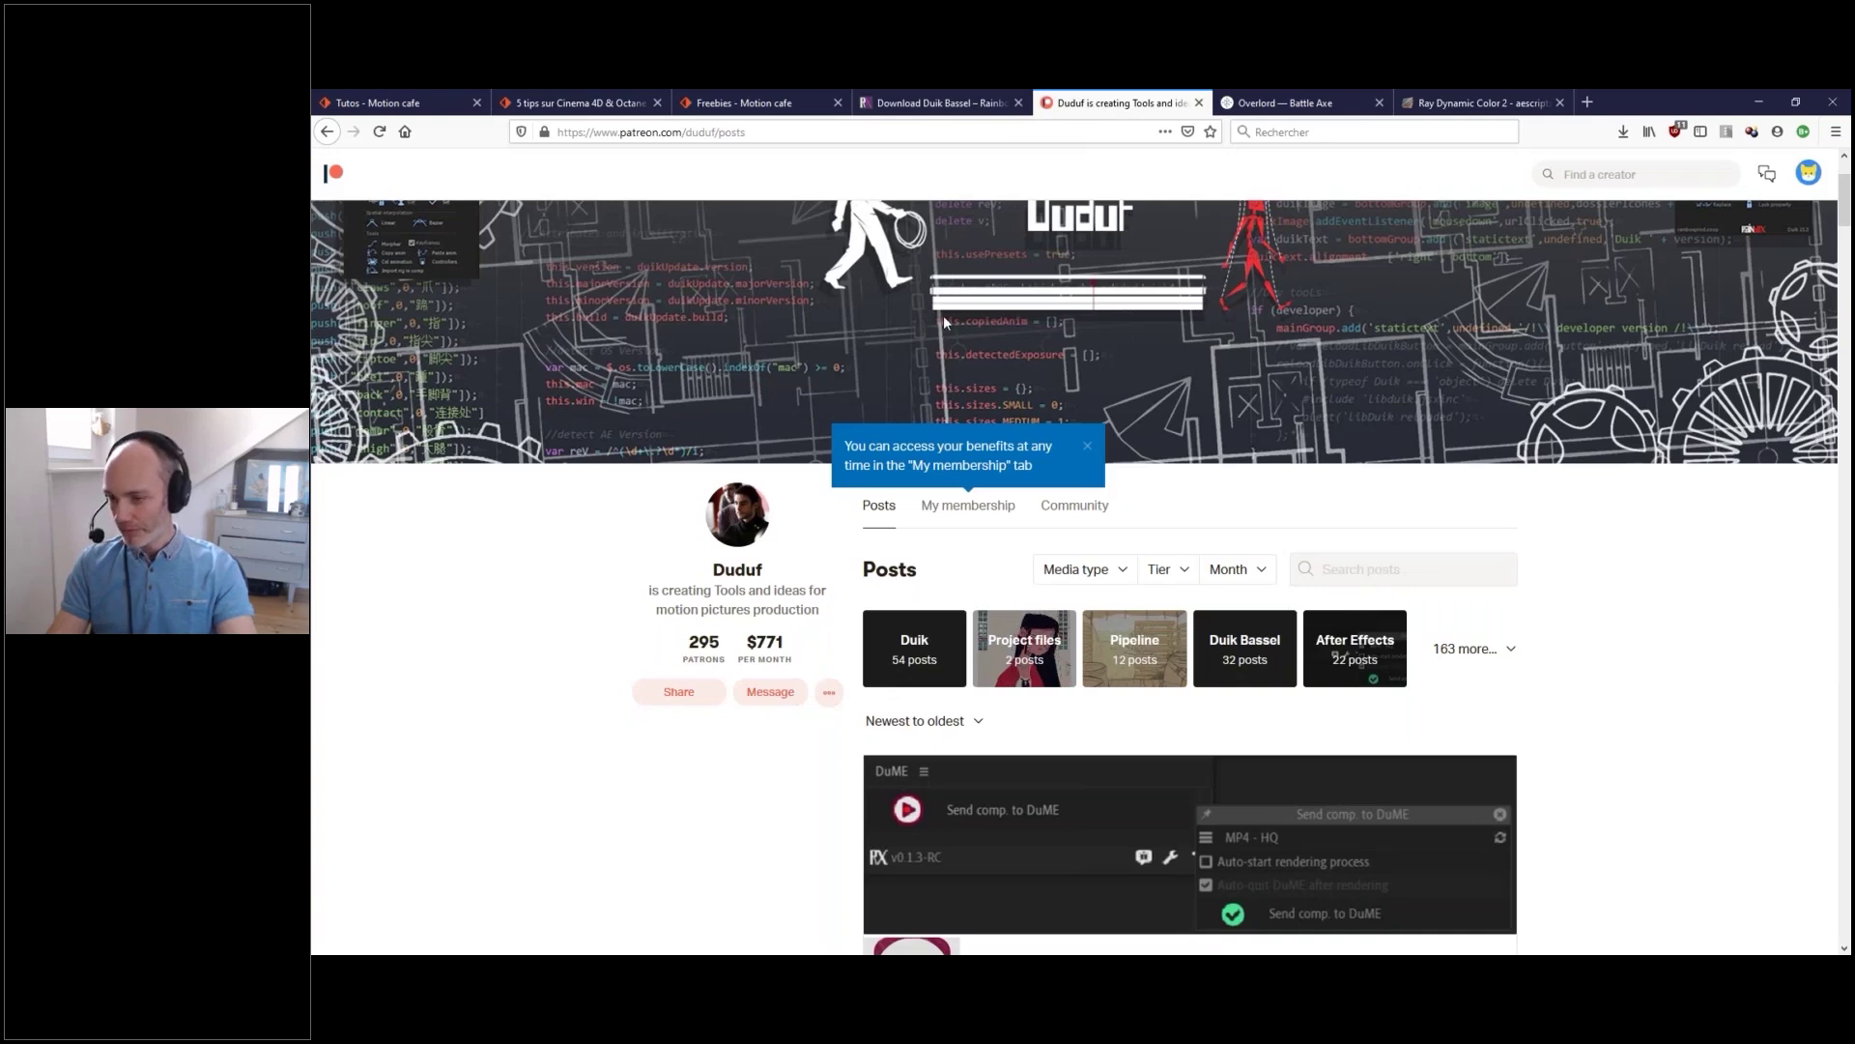
{"action": "mouse_move", "coordinate": [1847, 201]}
{"action": "left_mouse_down"}
{"action": "mouse_move", "coordinate": [1847, 229]}
{"action": "mouse_move", "coordinate": [1847, 209]}
{"action": "left_mouse_up"}
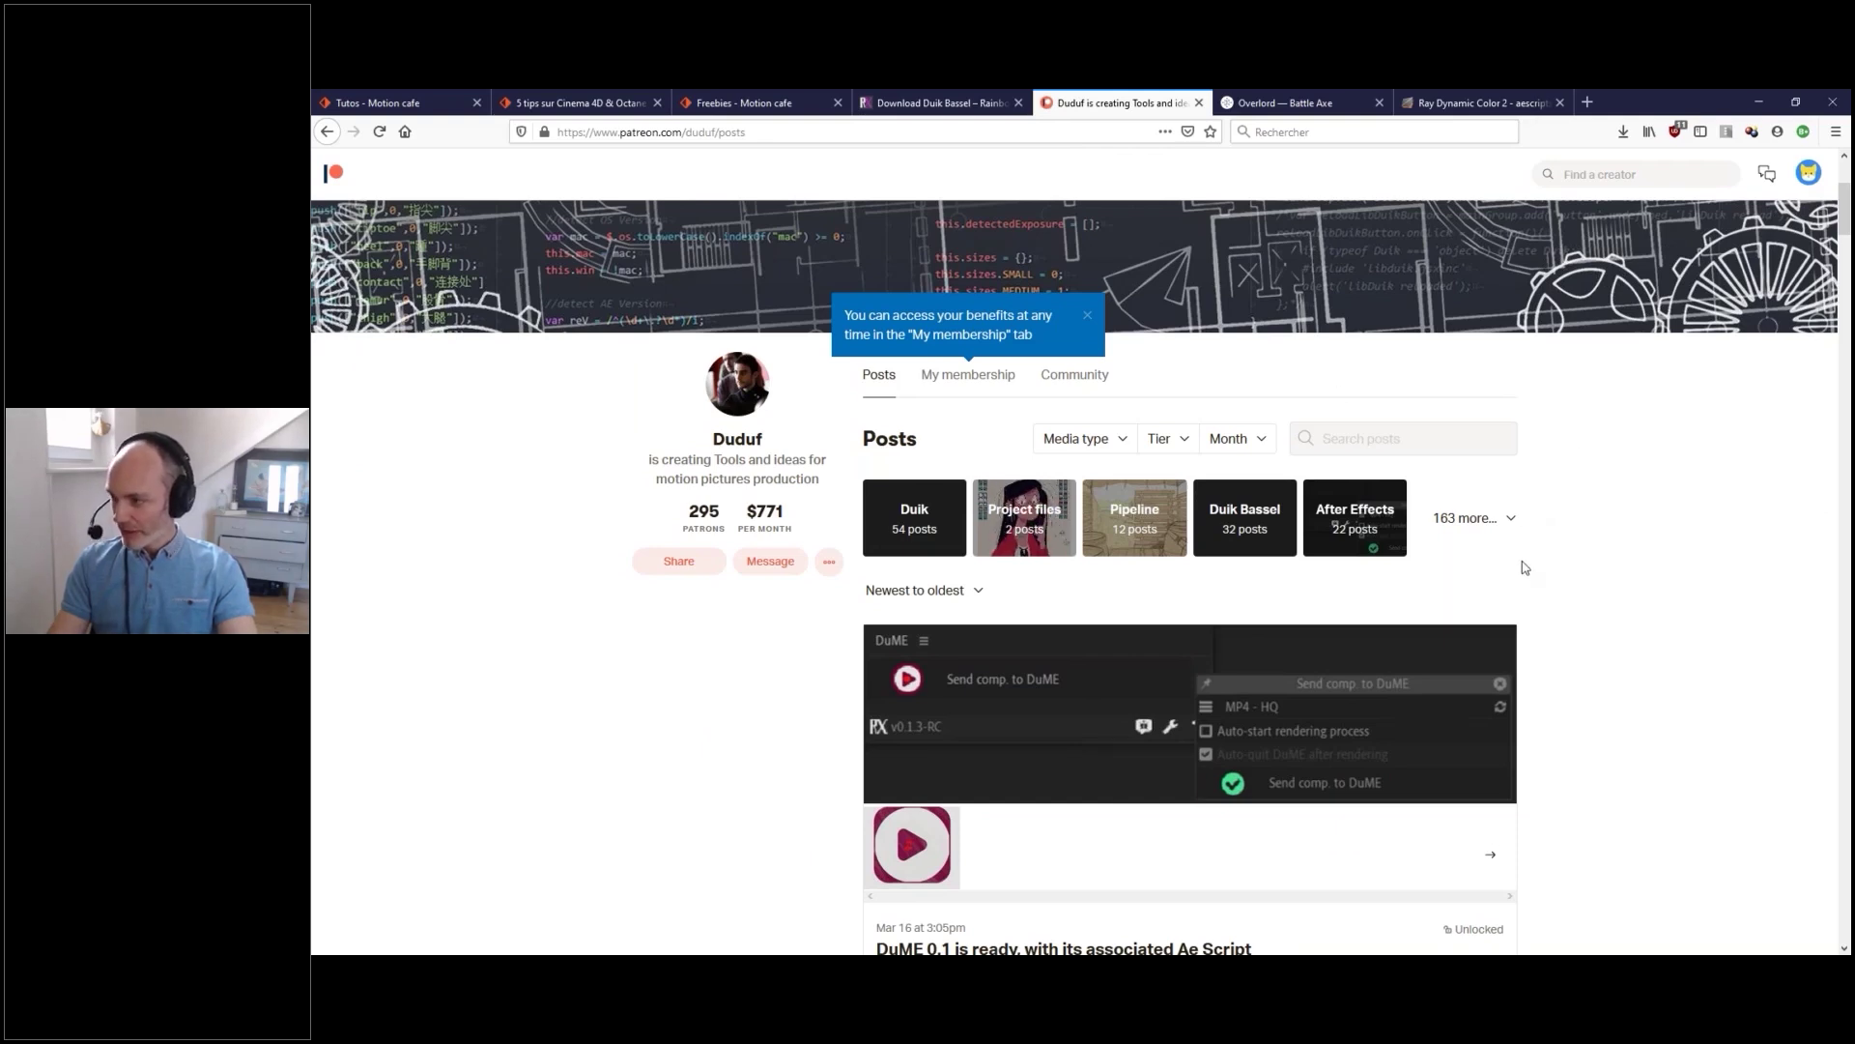
{"action": "scroll", "coordinate": [1527, 561], "scroll_direction": "down", "scroll_amount": 15}
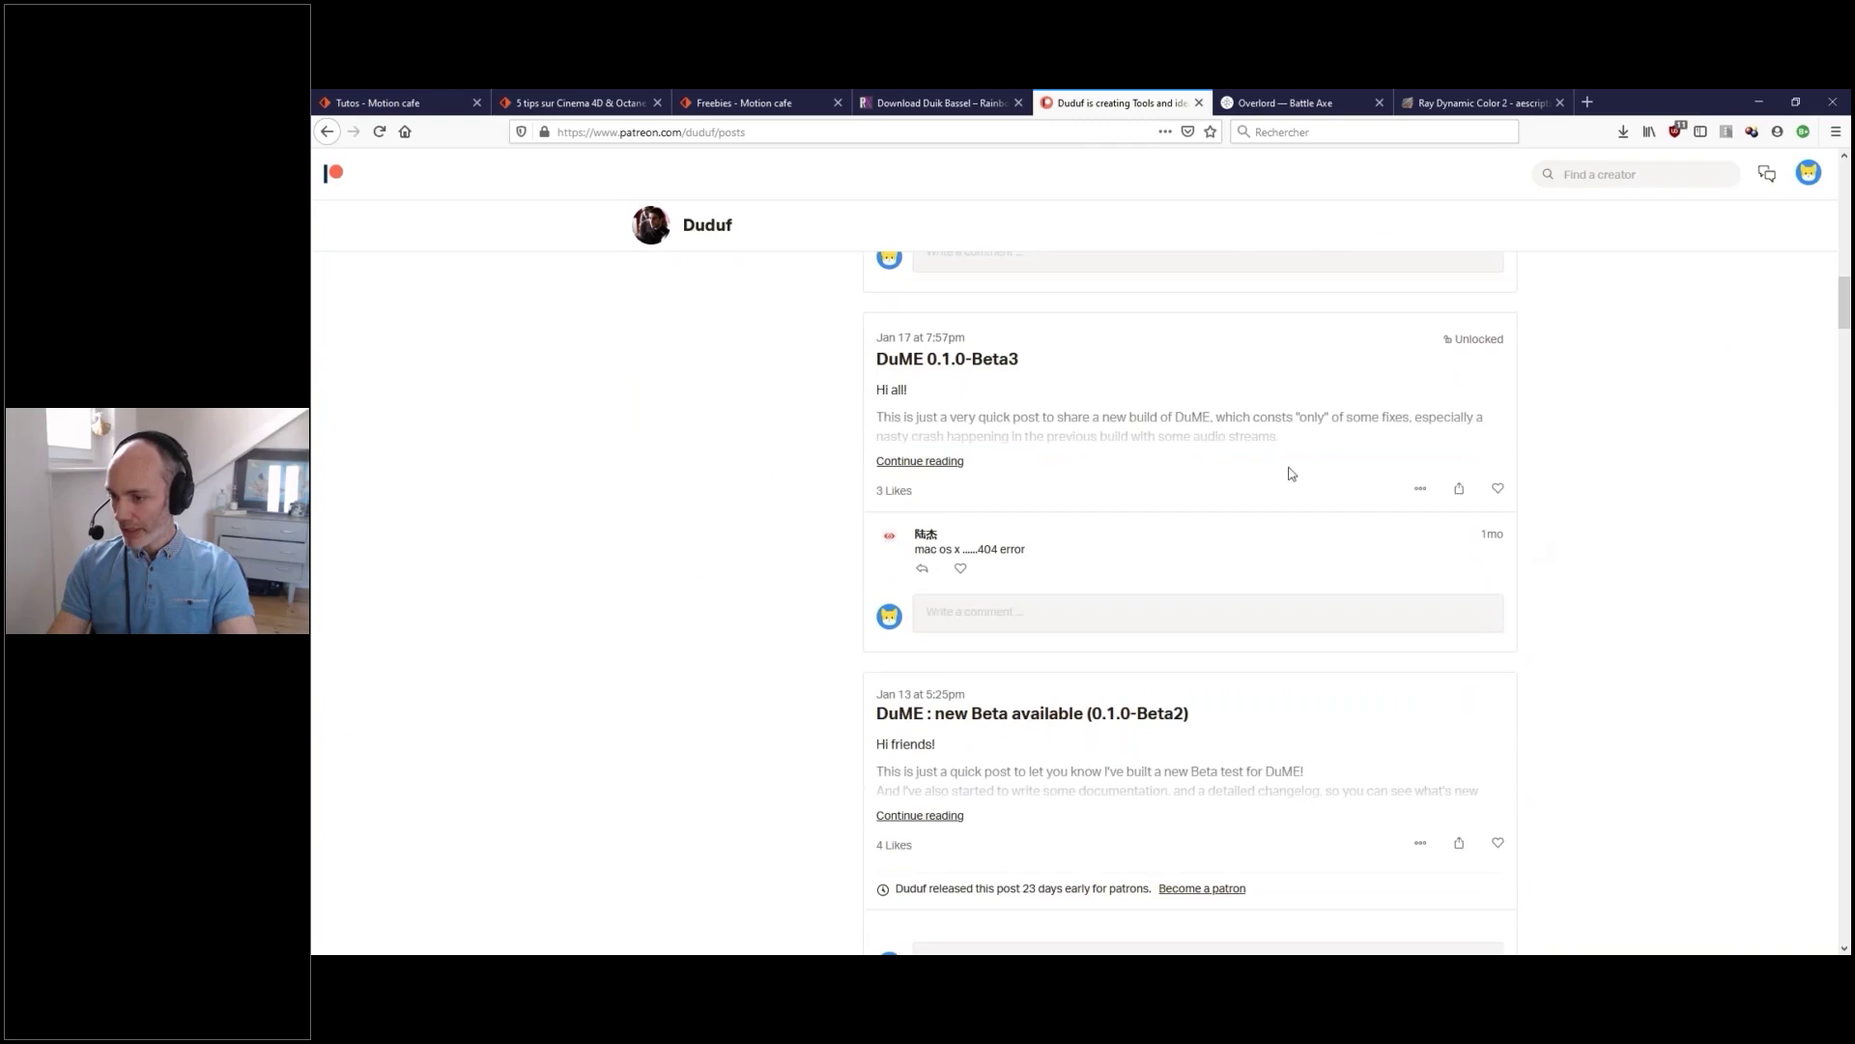
{"action": "scroll", "coordinate": [1256, 483], "scroll_direction": "up", "scroll_amount": 6}
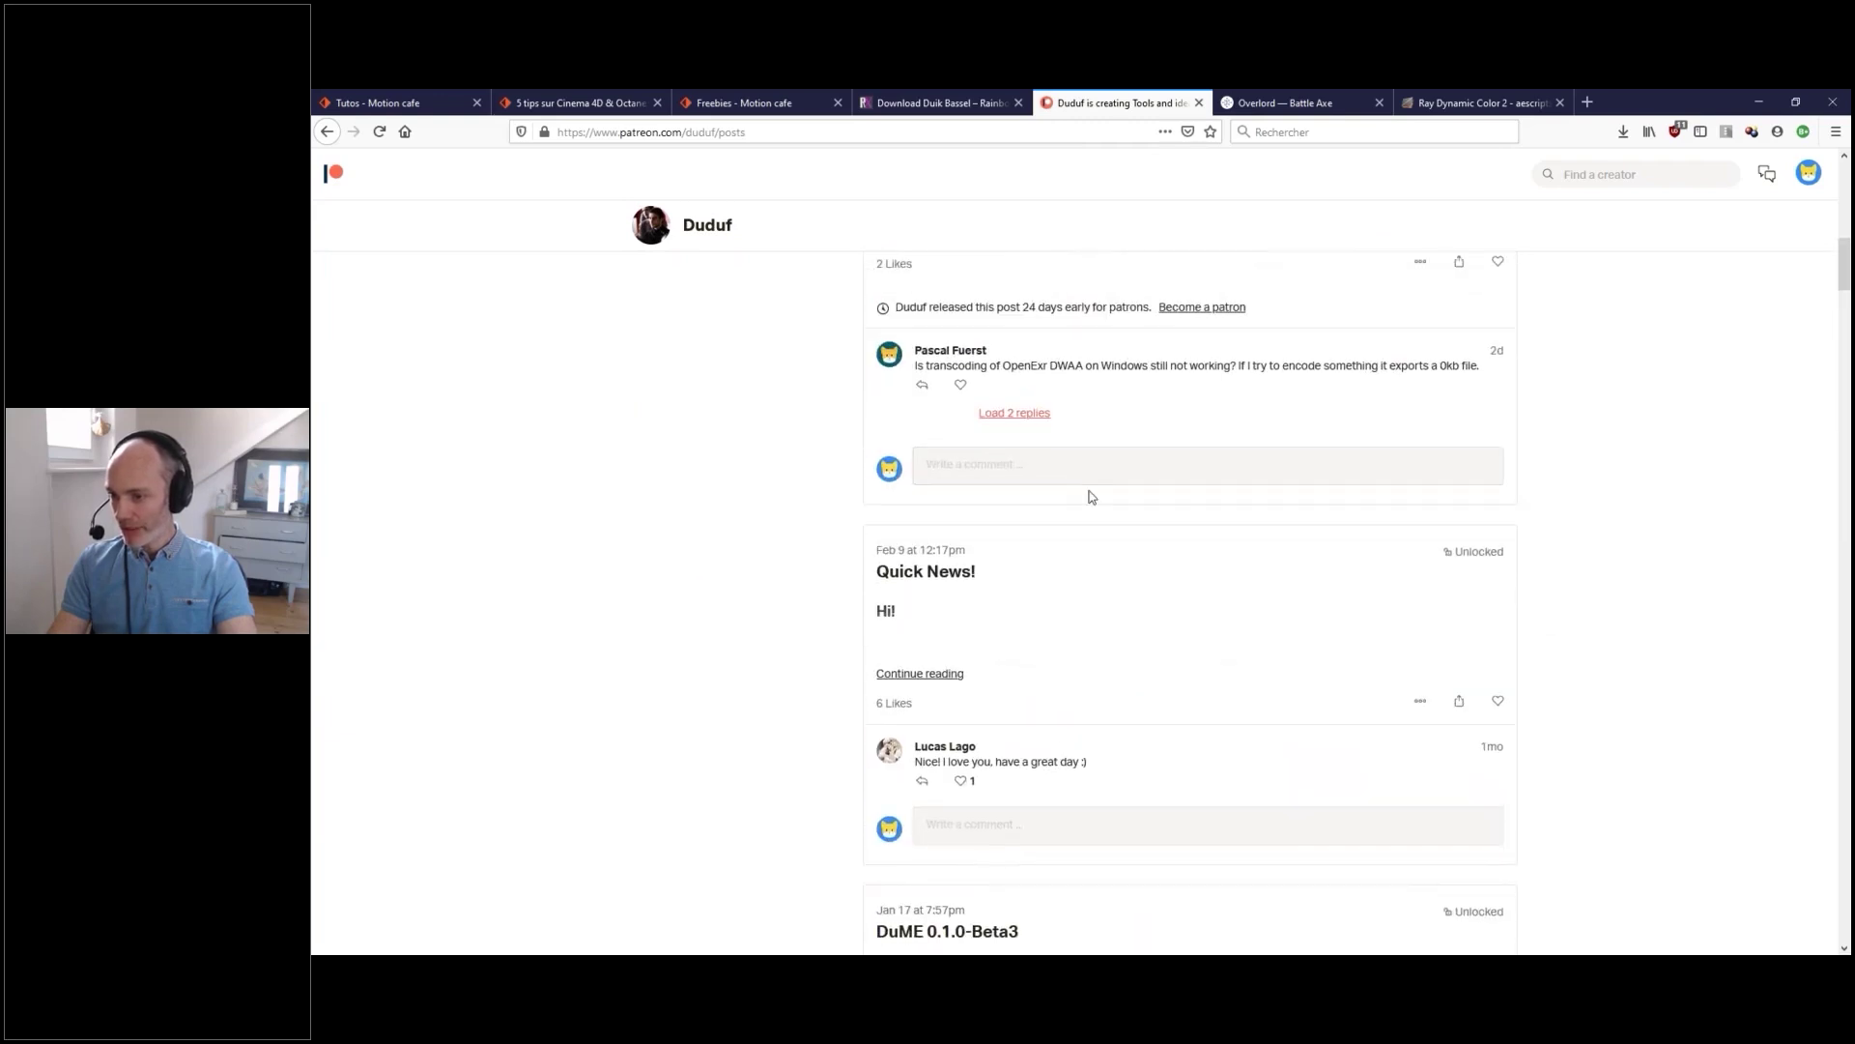
{"action": "scroll", "coordinate": [1109, 515], "scroll_direction": "down", "scroll_amount": 7}
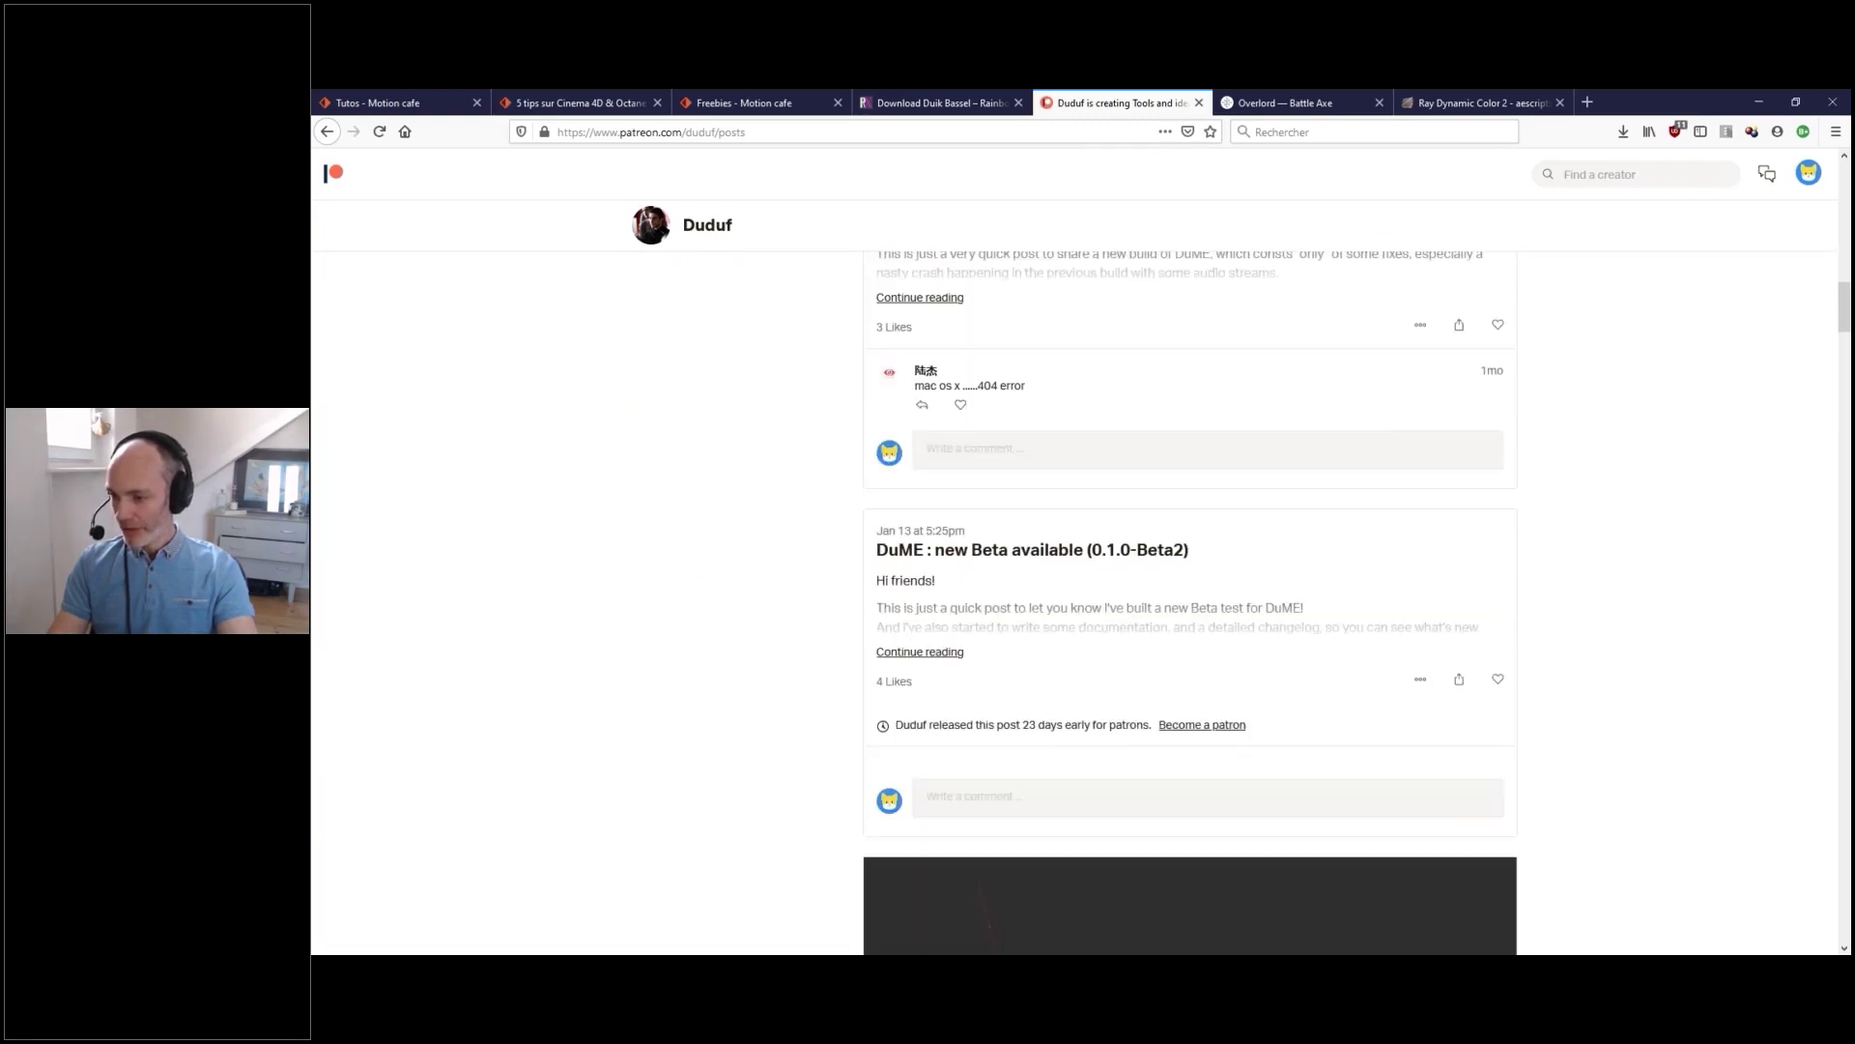
{"action": "scroll", "coordinate": [1110, 515], "scroll_direction": "down", "scroll_amount": 5}
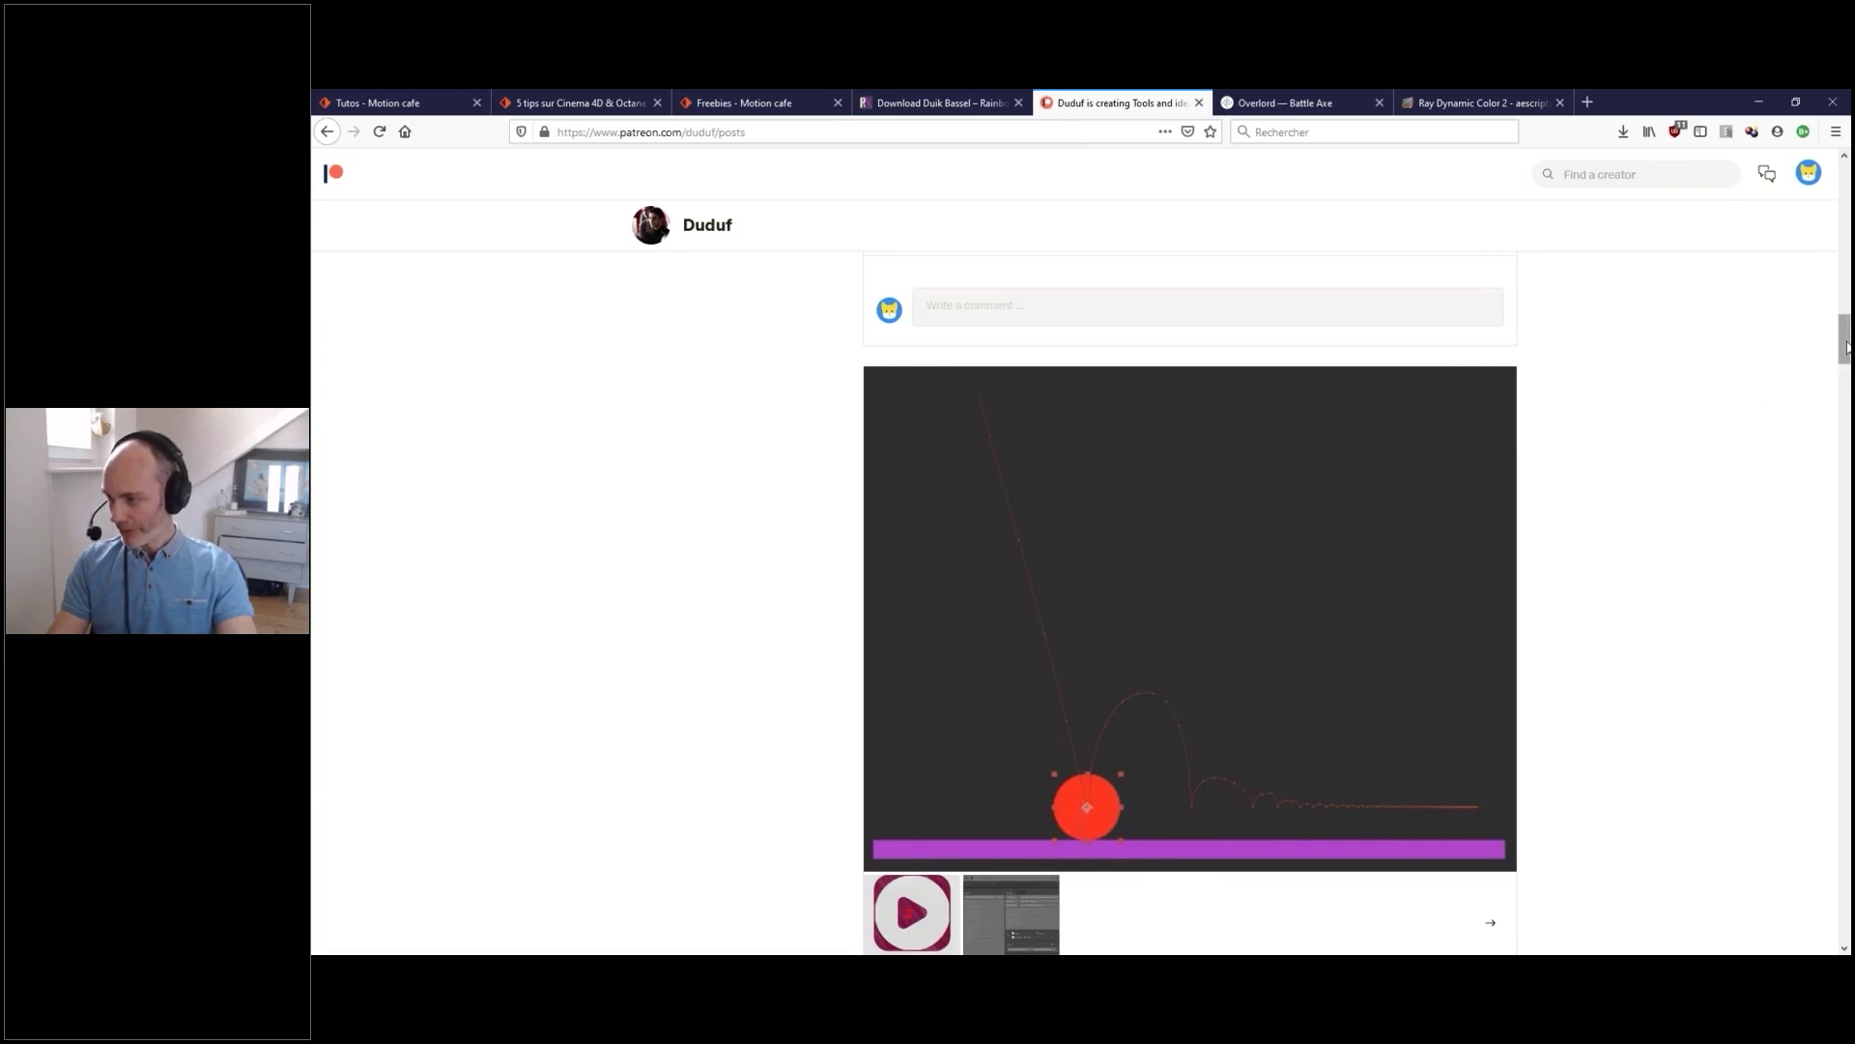
{"action": "left_click_drag", "start_coordinate": [1846, 345], "coordinate": [1836, 174]}
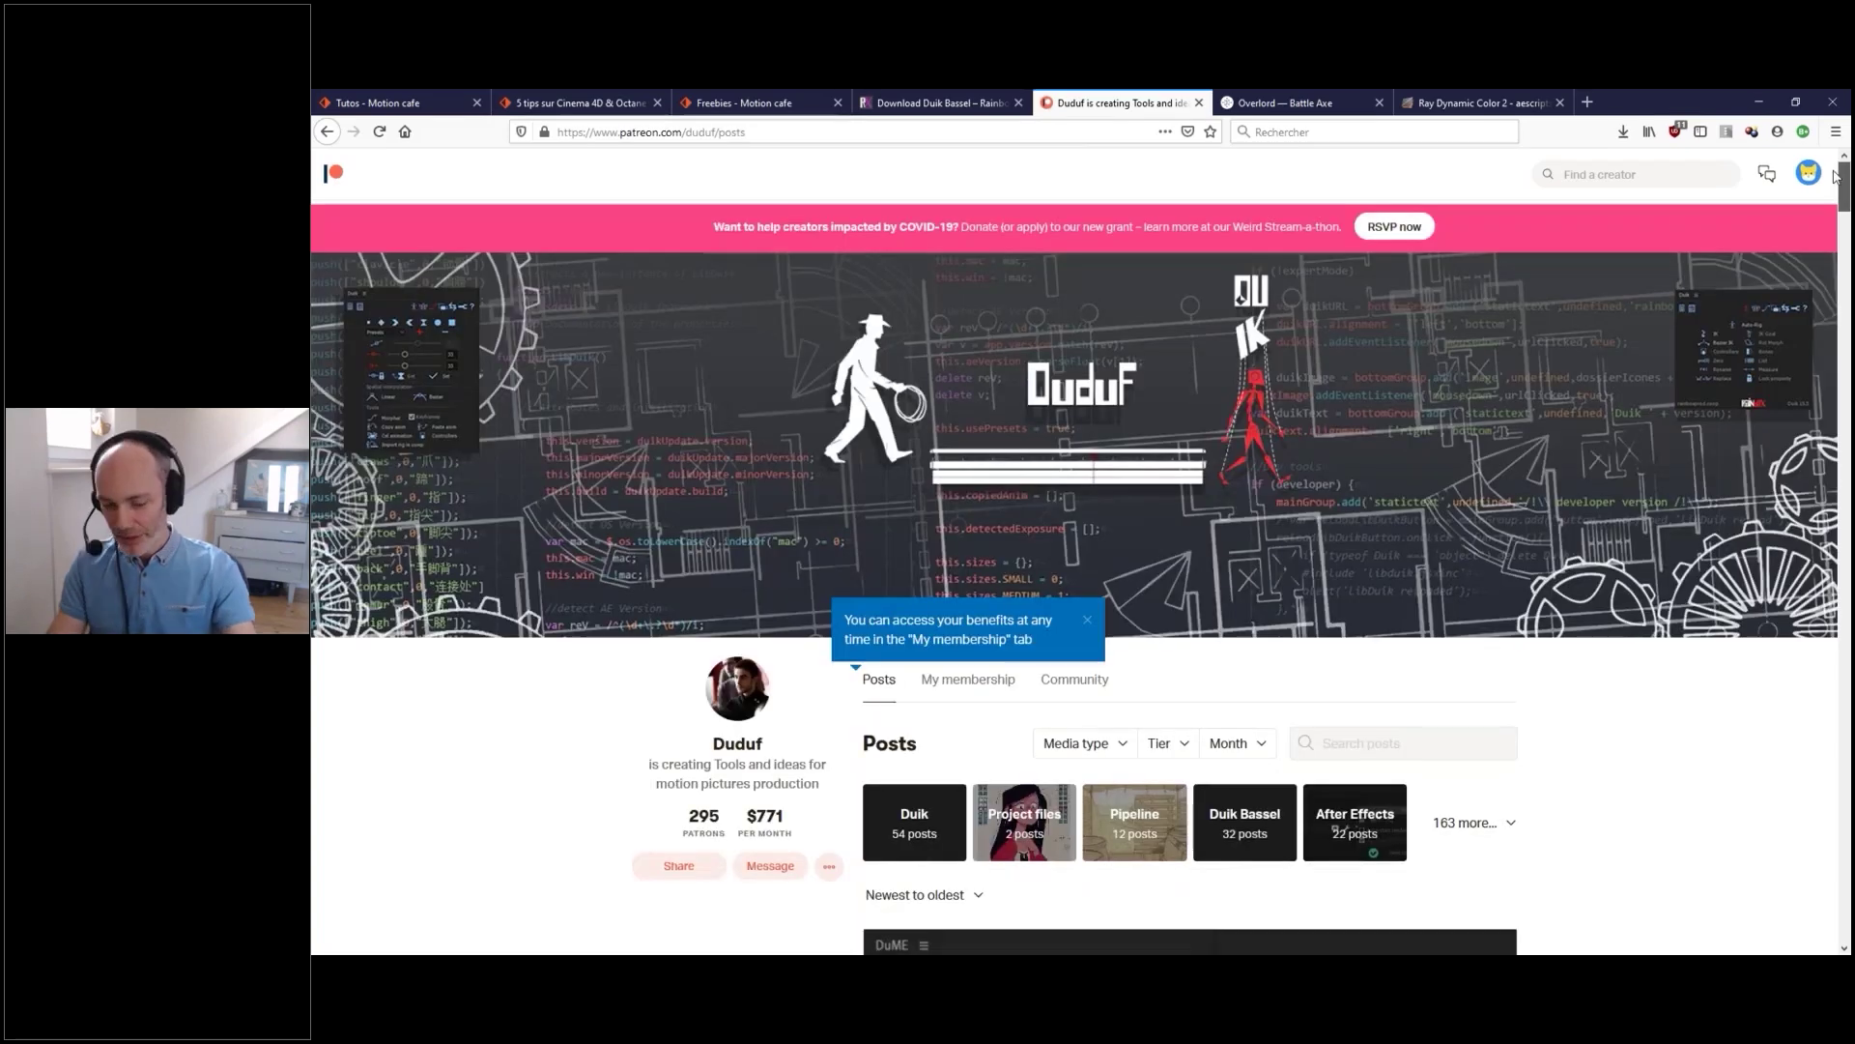
- Switch back to After Effects and add a Duik Effector to the Scale animation of all selected hexagon layers
{"action": "key", "text": "alt+Tab"}
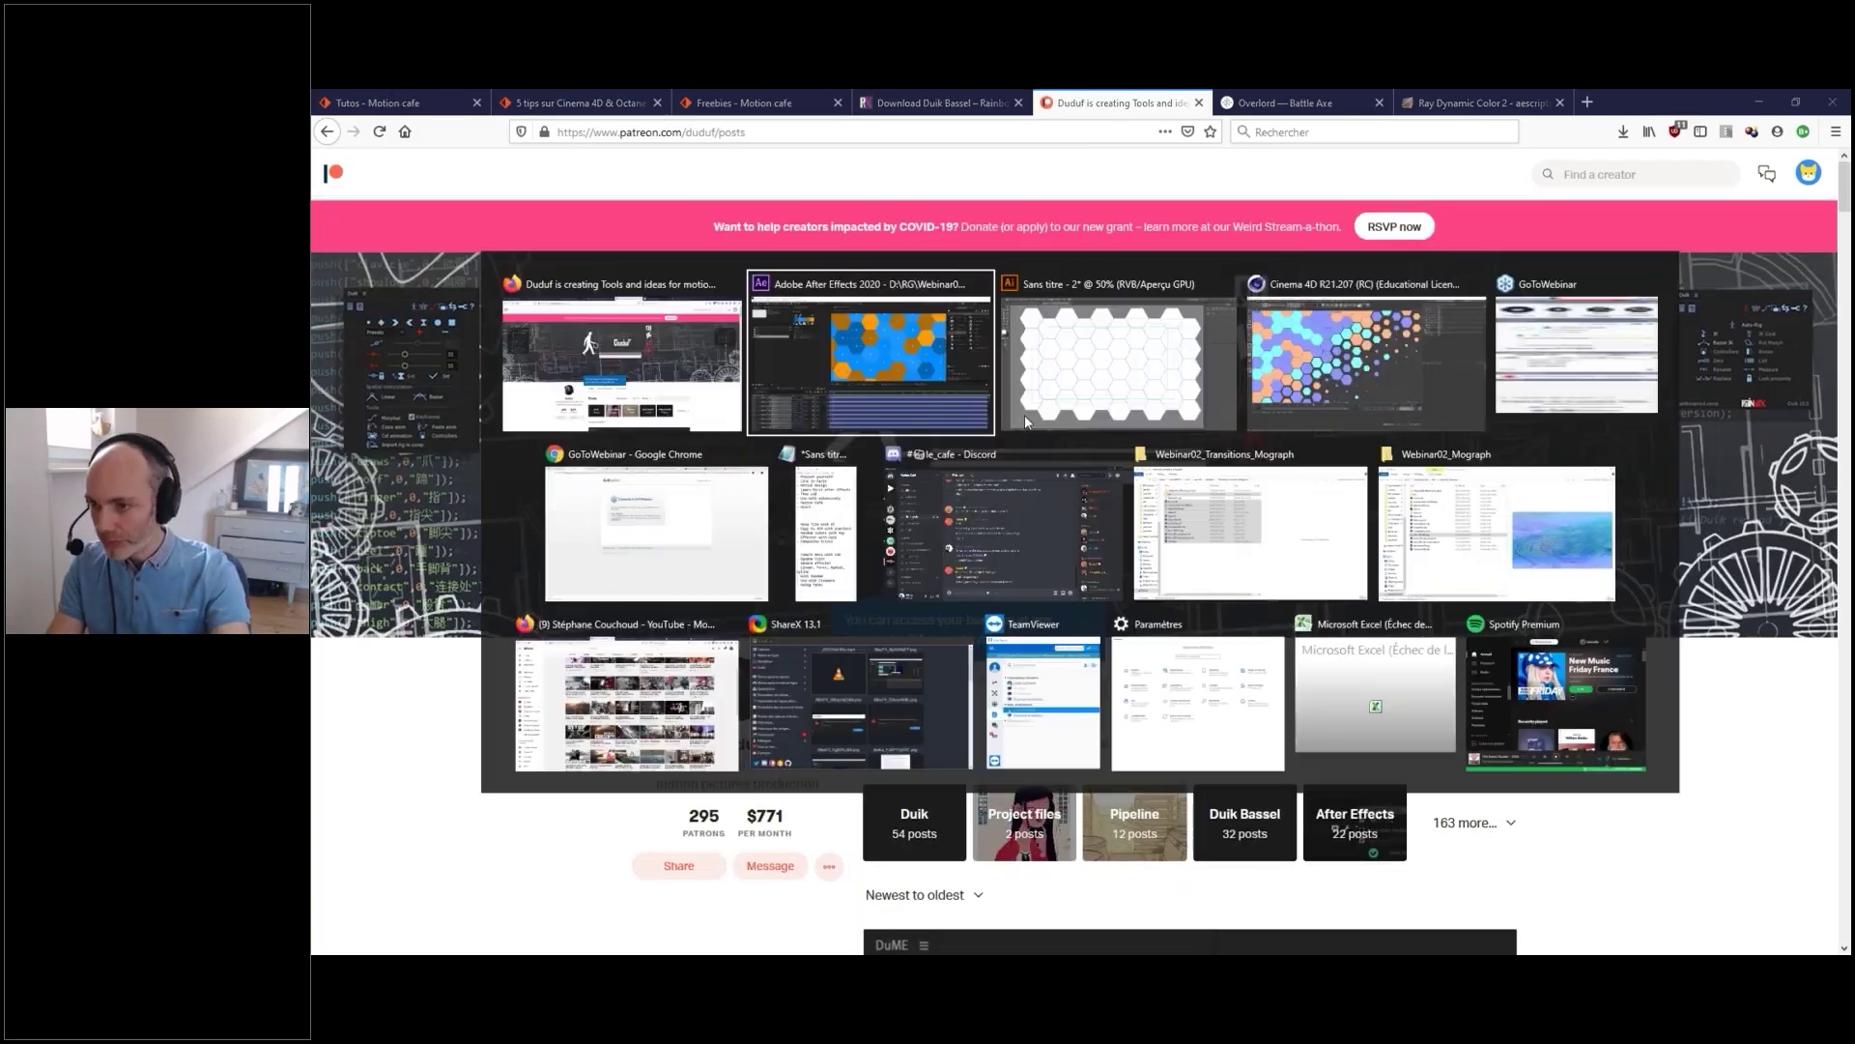
{"action": "left_click", "coordinate": [898, 345]}
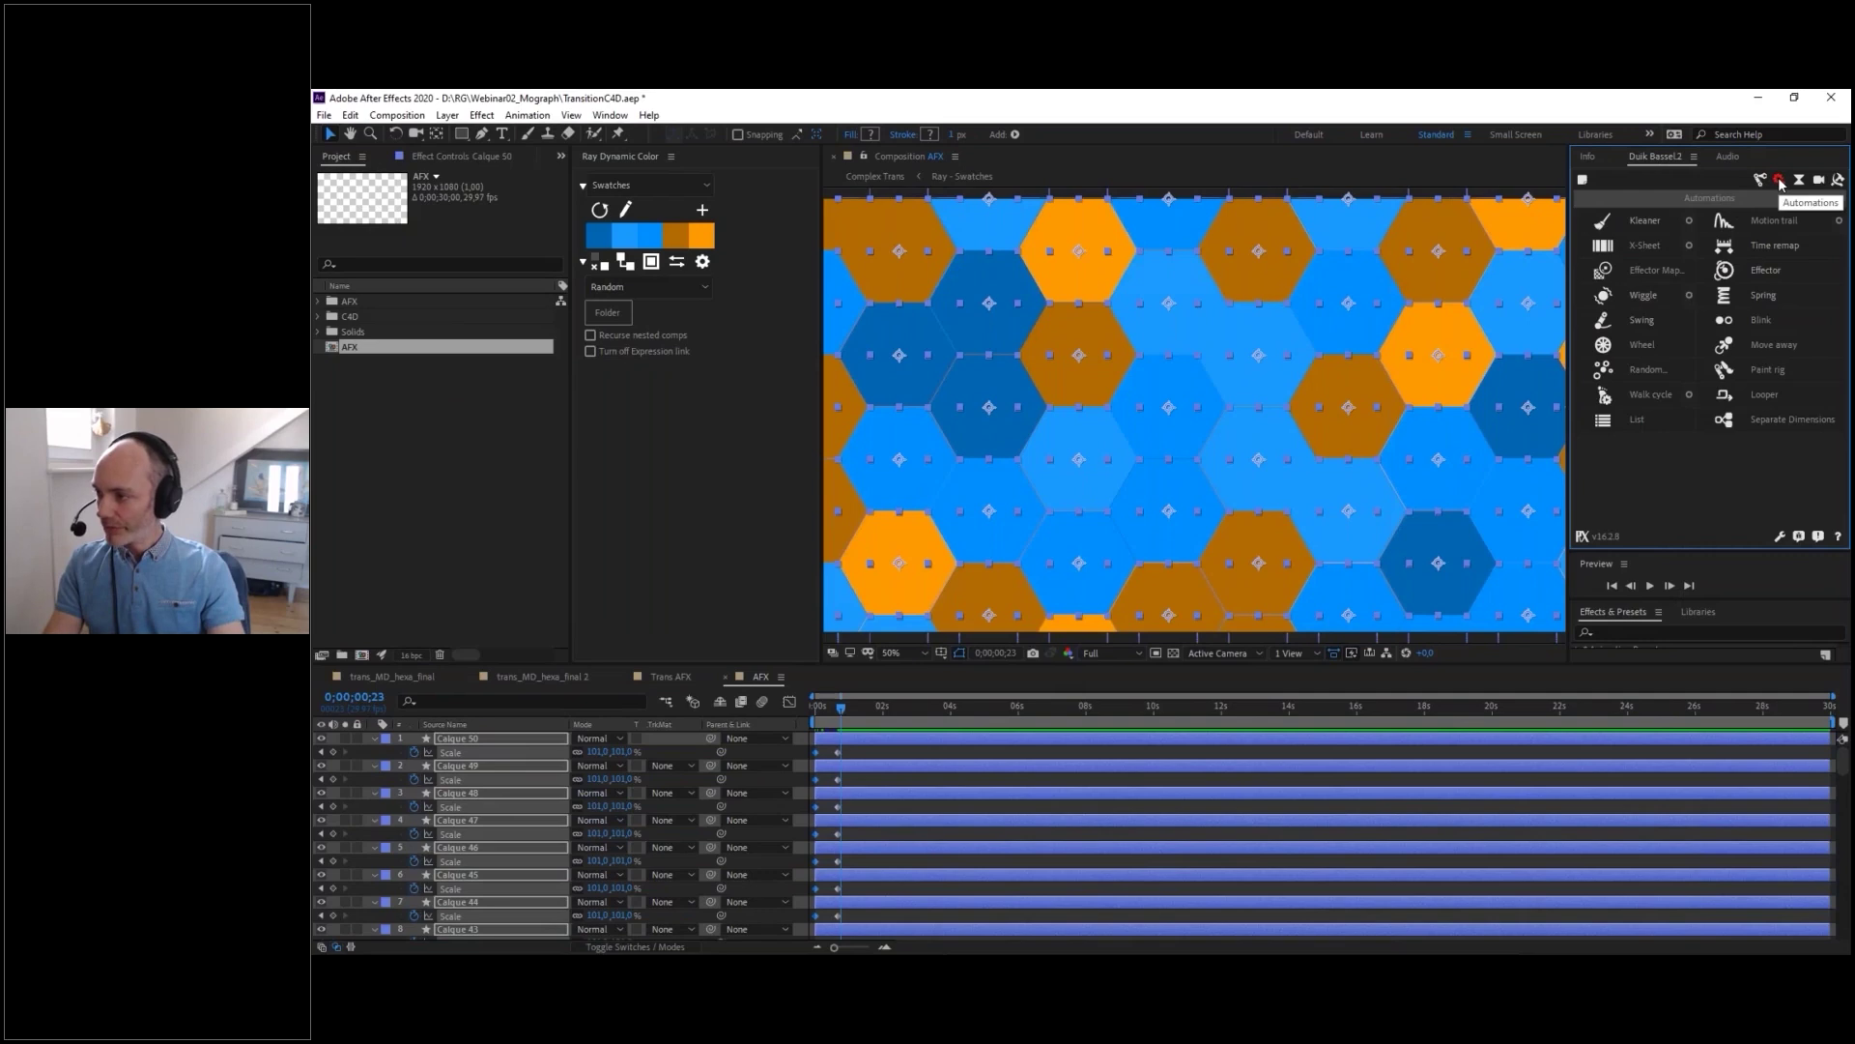
{"action": "left_click", "coordinate": [1768, 272]}
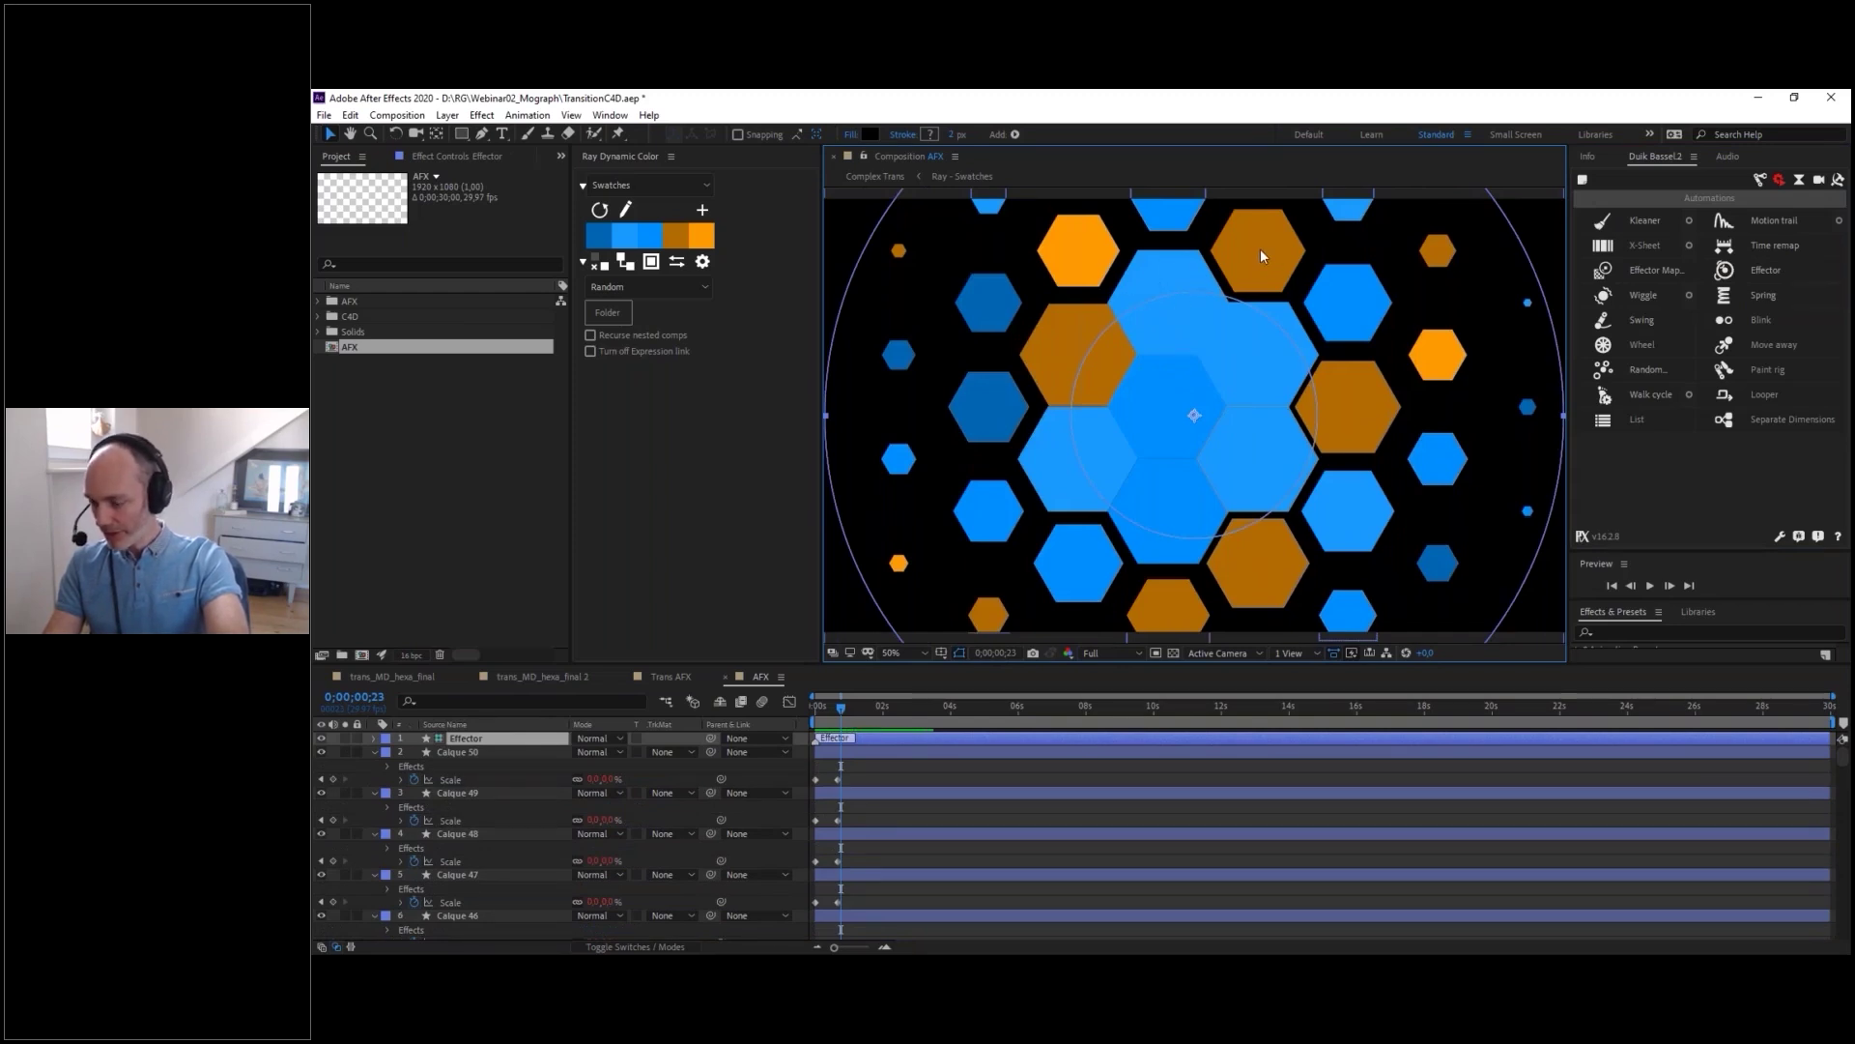
{"action": "left_click", "coordinate": [472, 733]}
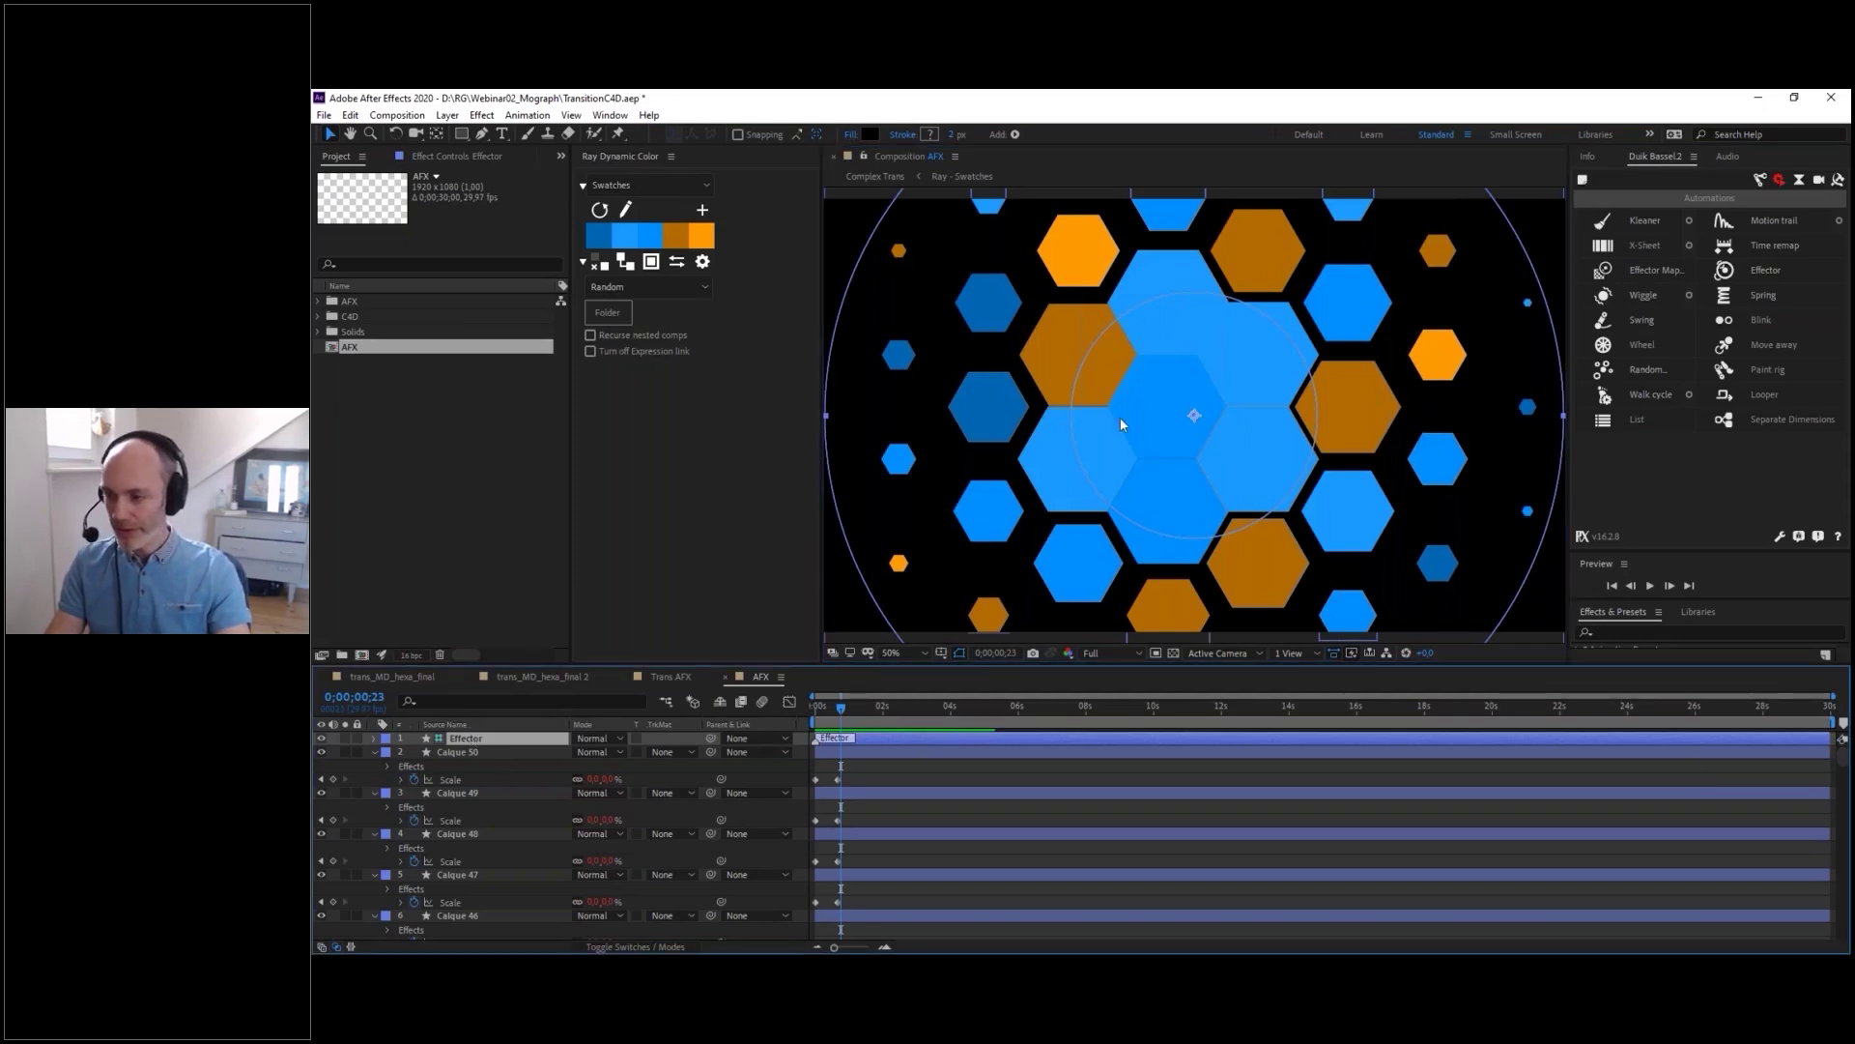
- Move the Effector across the hexagon grid in both directions to test its circular falloff
{"action": "mouse_move", "coordinate": [1194, 454]}
{"action": "left_mouse_down"}
{"action": "mouse_move", "coordinate": [894, 382]}
{"action": "mouse_move", "coordinate": [1111, 503]}
{"action": "mouse_move", "coordinate": [1403, 448]}
{"action": "mouse_move", "coordinate": [1293, 400]}
{"action": "mouse_move", "coordinate": [1154, 409]}
{"action": "mouse_move", "coordinate": [1151, 428]}
{"action": "mouse_move", "coordinate": [1044, 411]}
{"action": "mouse_move", "coordinate": [1180, 414]}
{"action": "mouse_move", "coordinate": [1344, 381]}
{"action": "mouse_move", "coordinate": [1285, 348]}
{"action": "mouse_move", "coordinate": [1043, 370]}
{"action": "mouse_move", "coordinate": [993, 405]}
{"action": "mouse_move", "coordinate": [1191, 396]}
{"action": "mouse_move", "coordinate": [1084, 405]}
{"action": "mouse_move", "coordinate": [1003, 538]}
{"action": "mouse_move", "coordinate": [1174, 437]}
{"action": "left_mouse_up"}
{"action": "key", "text": "comma"}
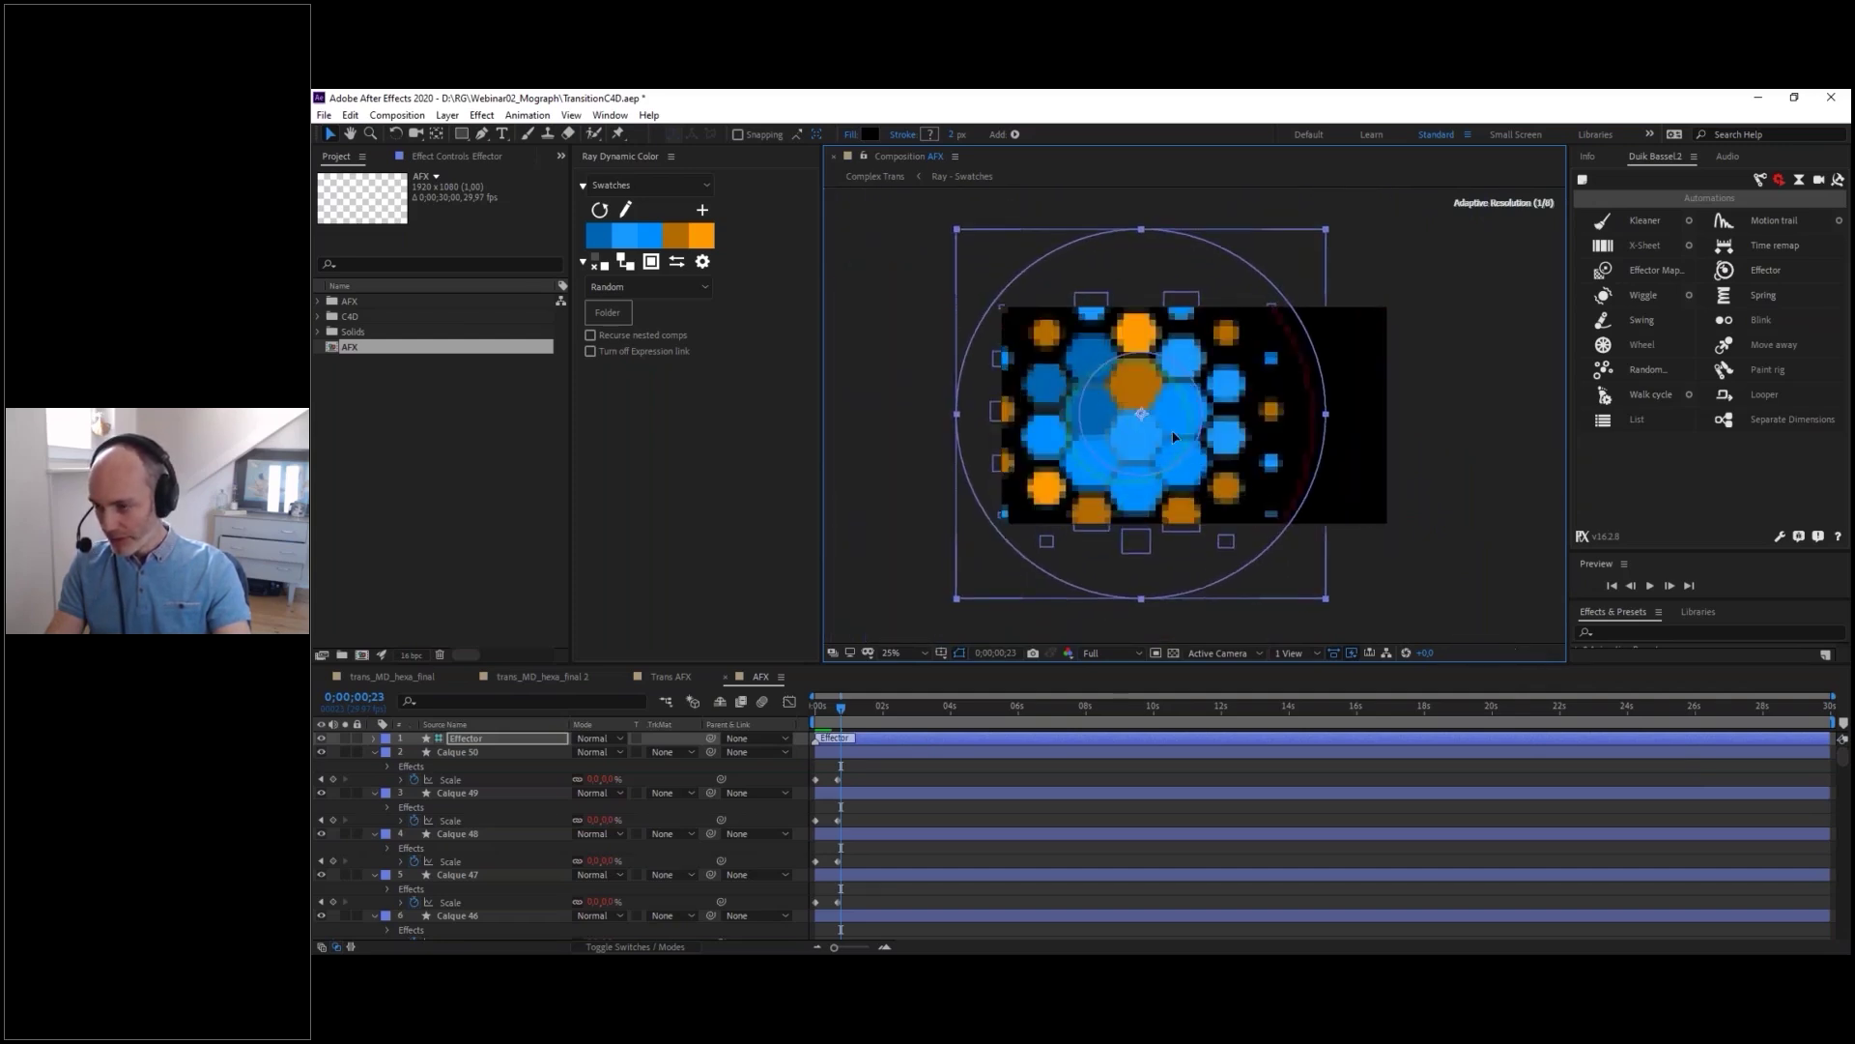
{"action": "scroll", "coordinate": [1177, 429], "scroll_direction": "up", "scroll_amount": 2}
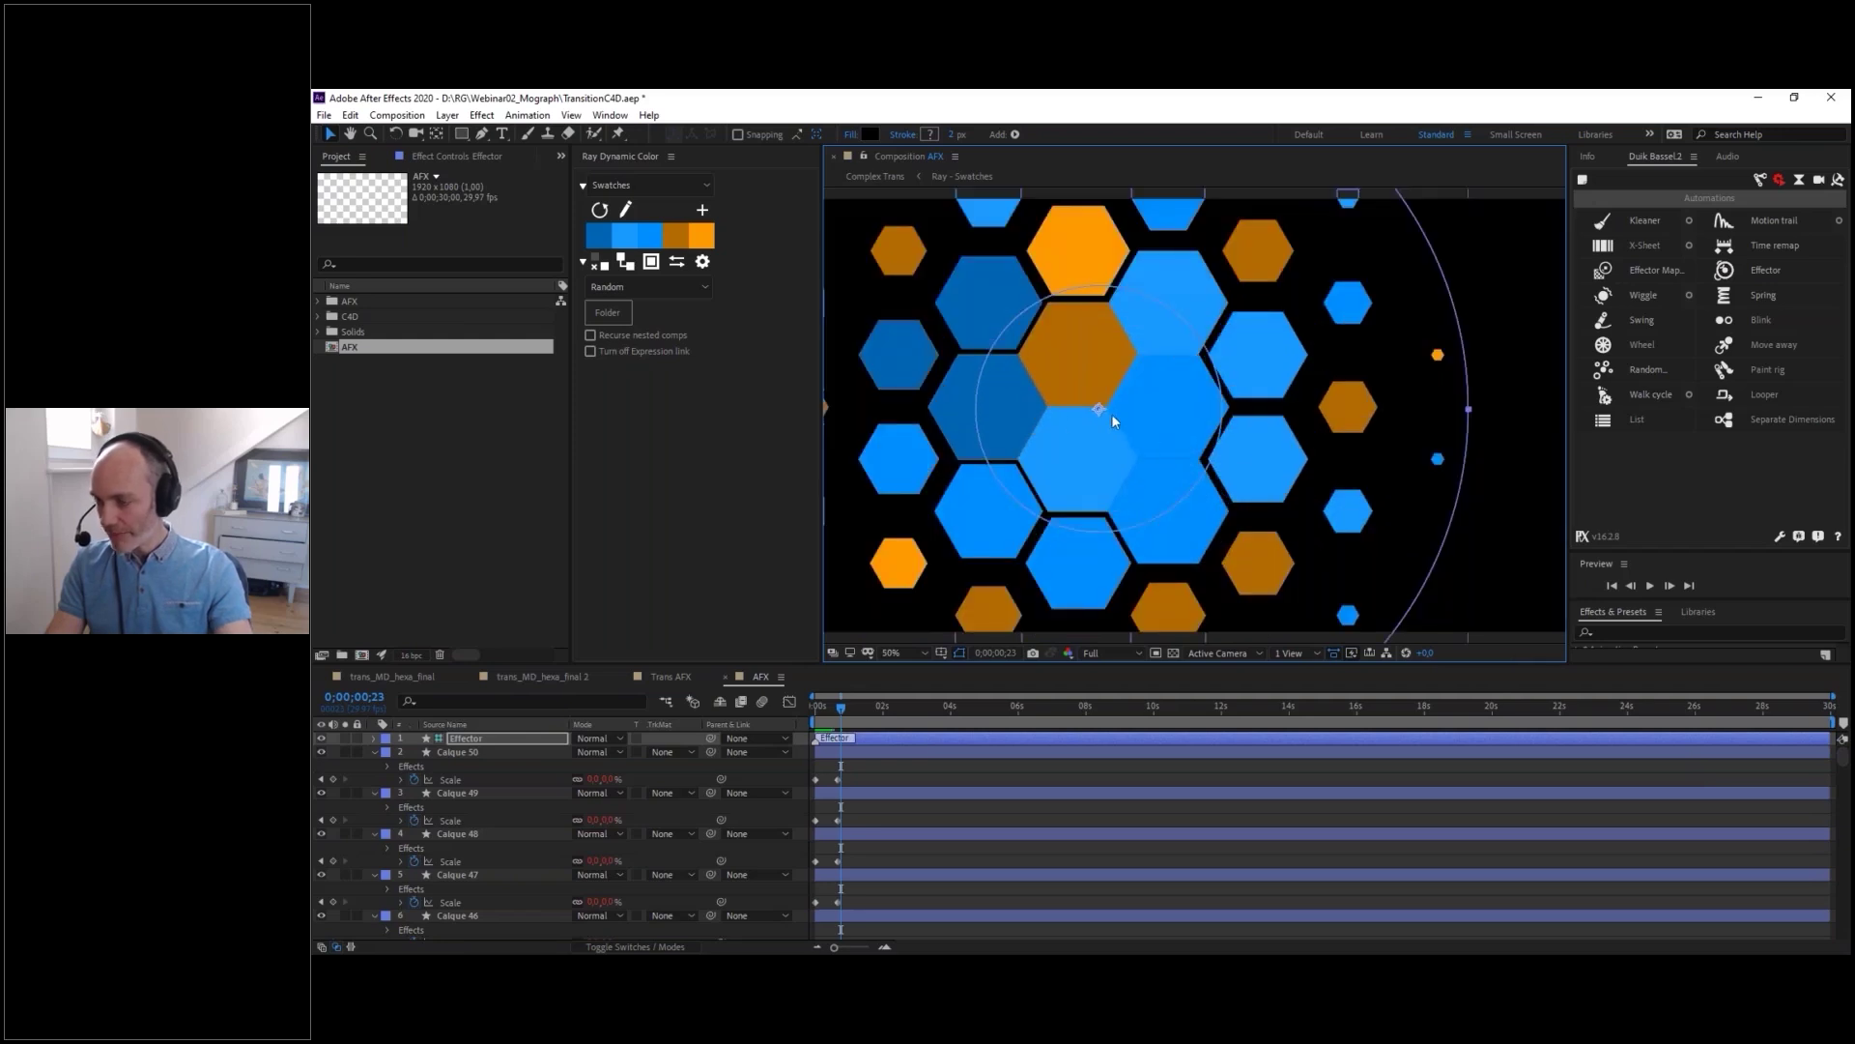
{"action": "left_click_drag", "start_coordinate": [1126, 472], "coordinate": [1376, 495]}
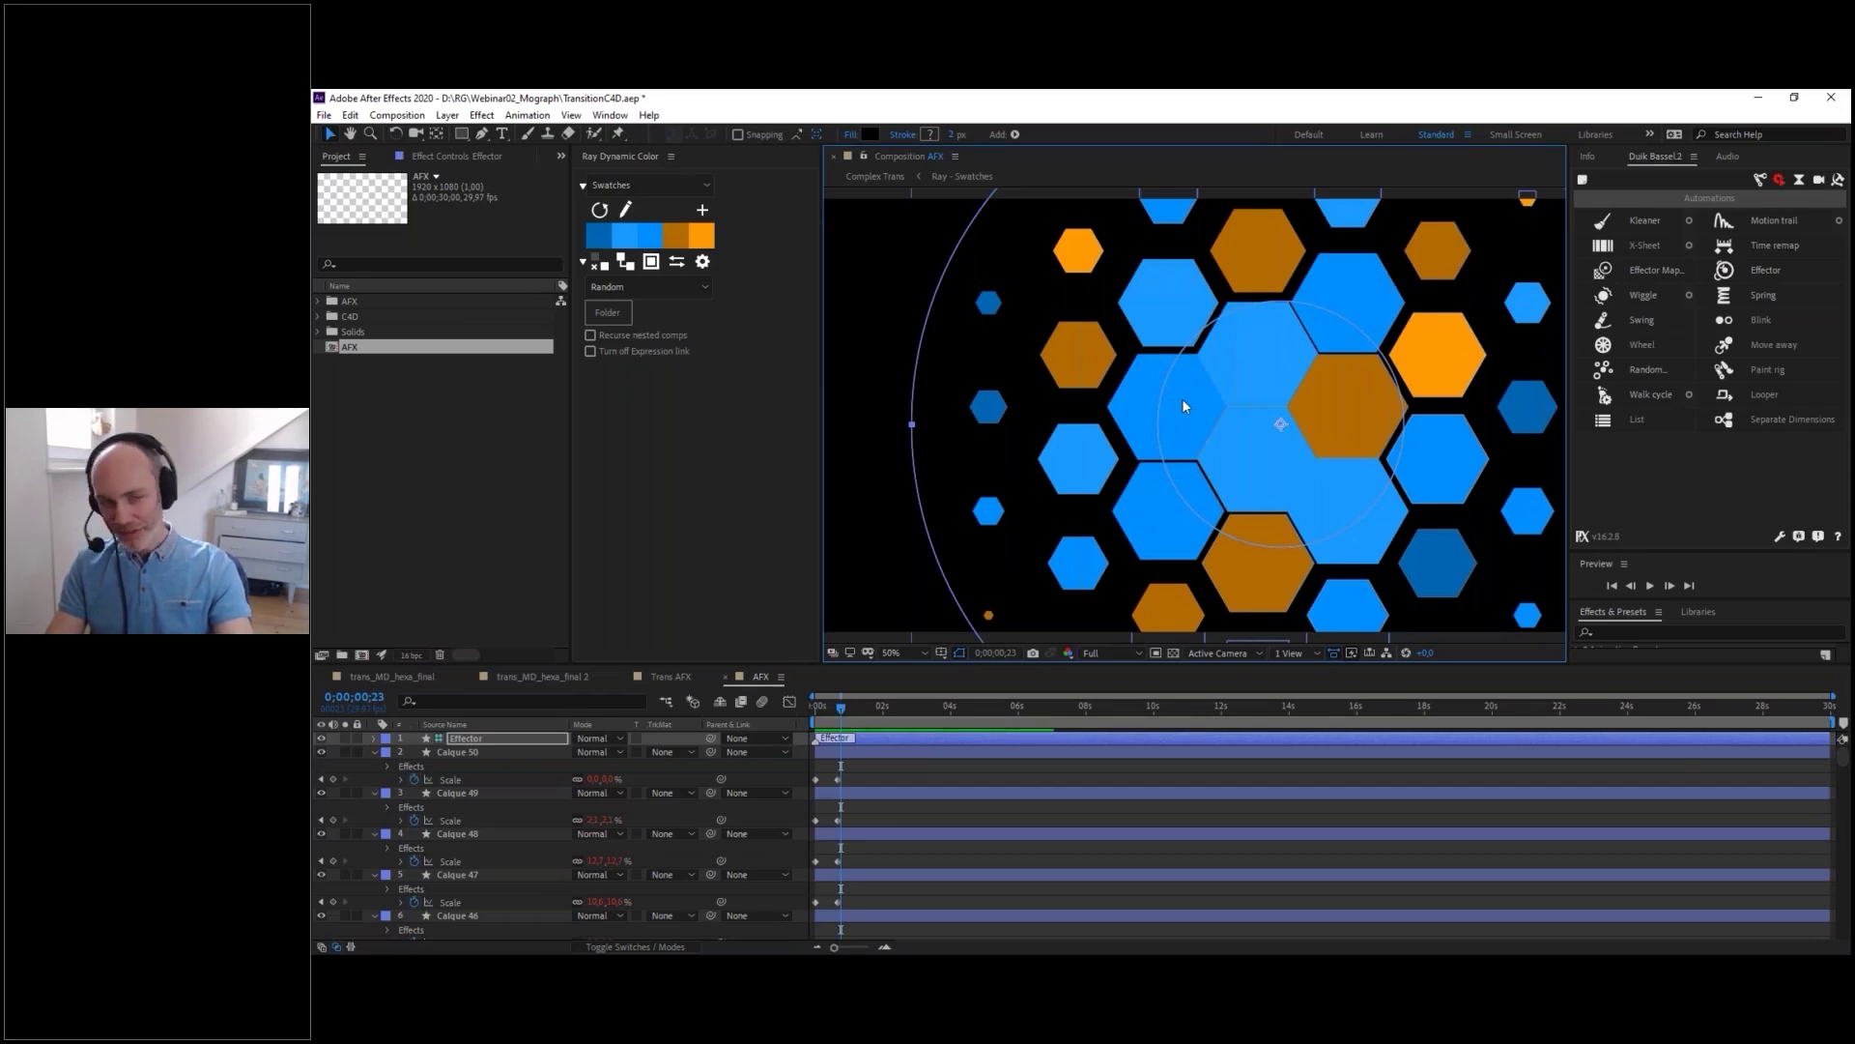
- Go to the first frame, show the Effector's Position property and move the Effector near the centre of the composition
{"action": "left_click", "coordinate": [806, 711]}
{"action": "key", "text": "Return"}
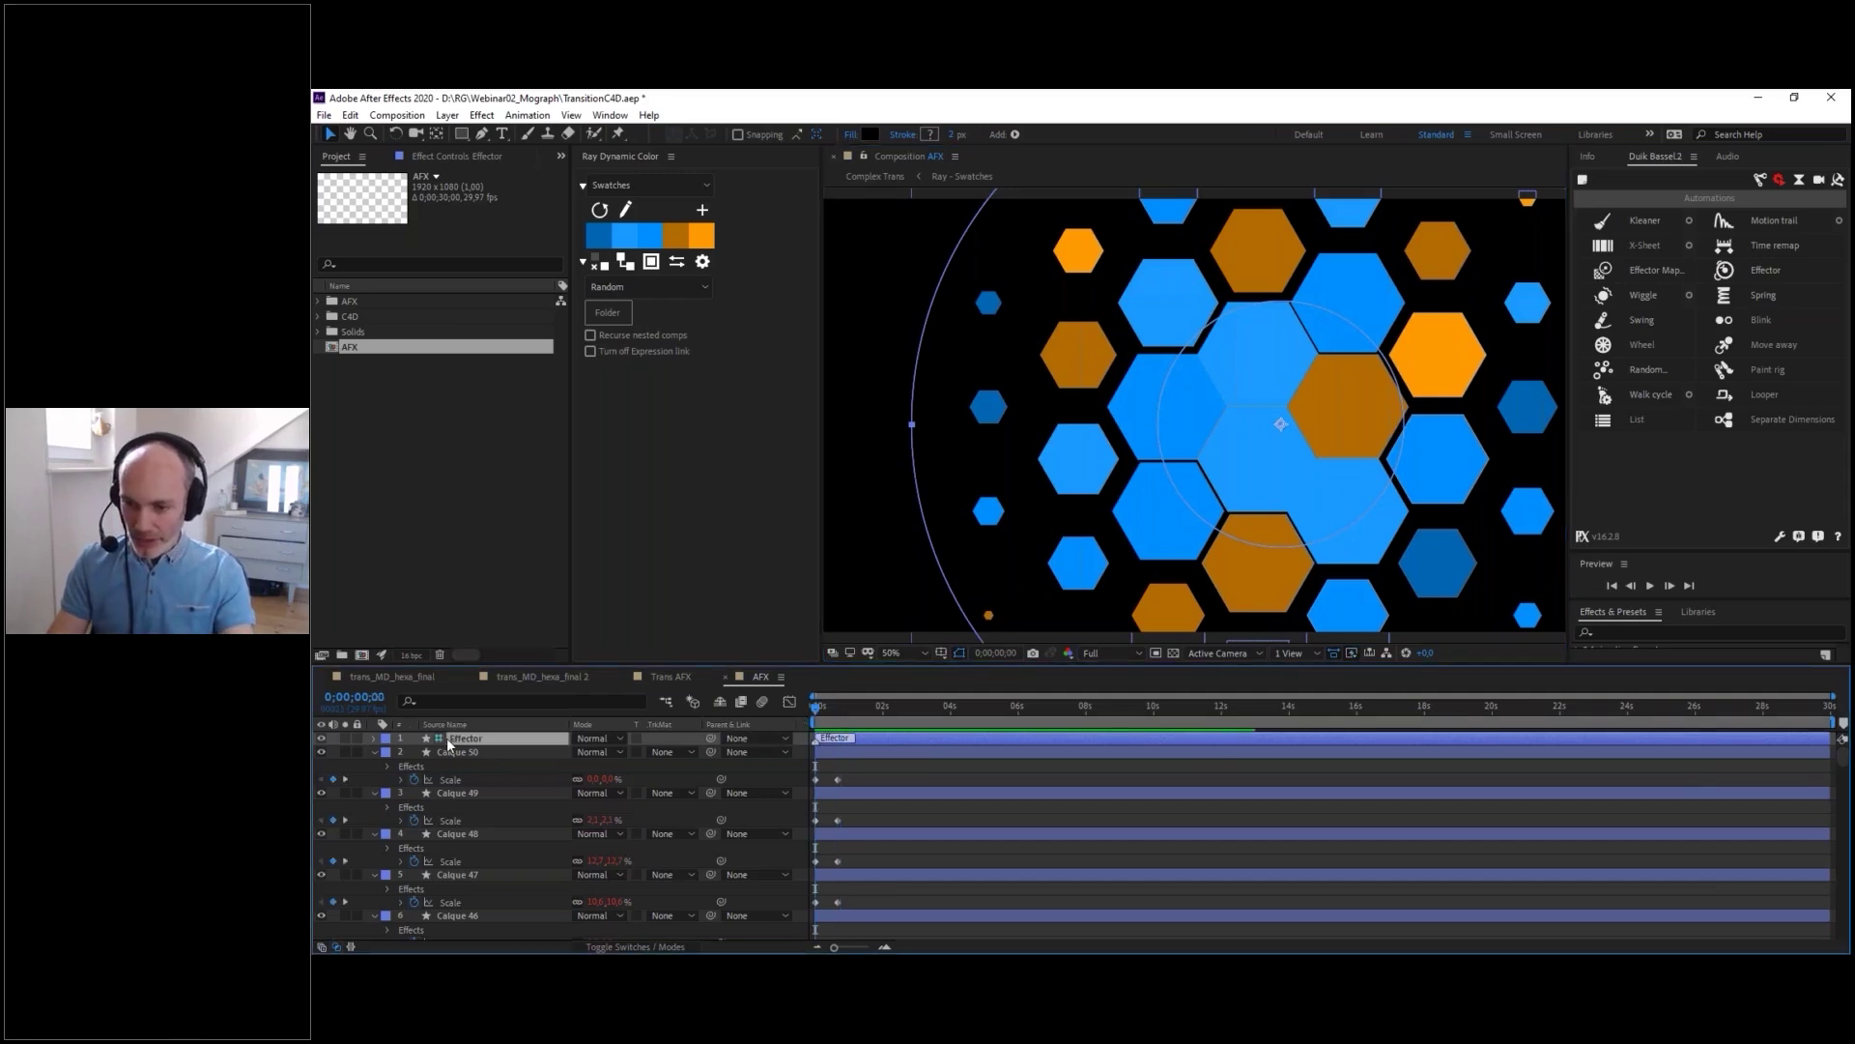
{"action": "key", "text": "p"}
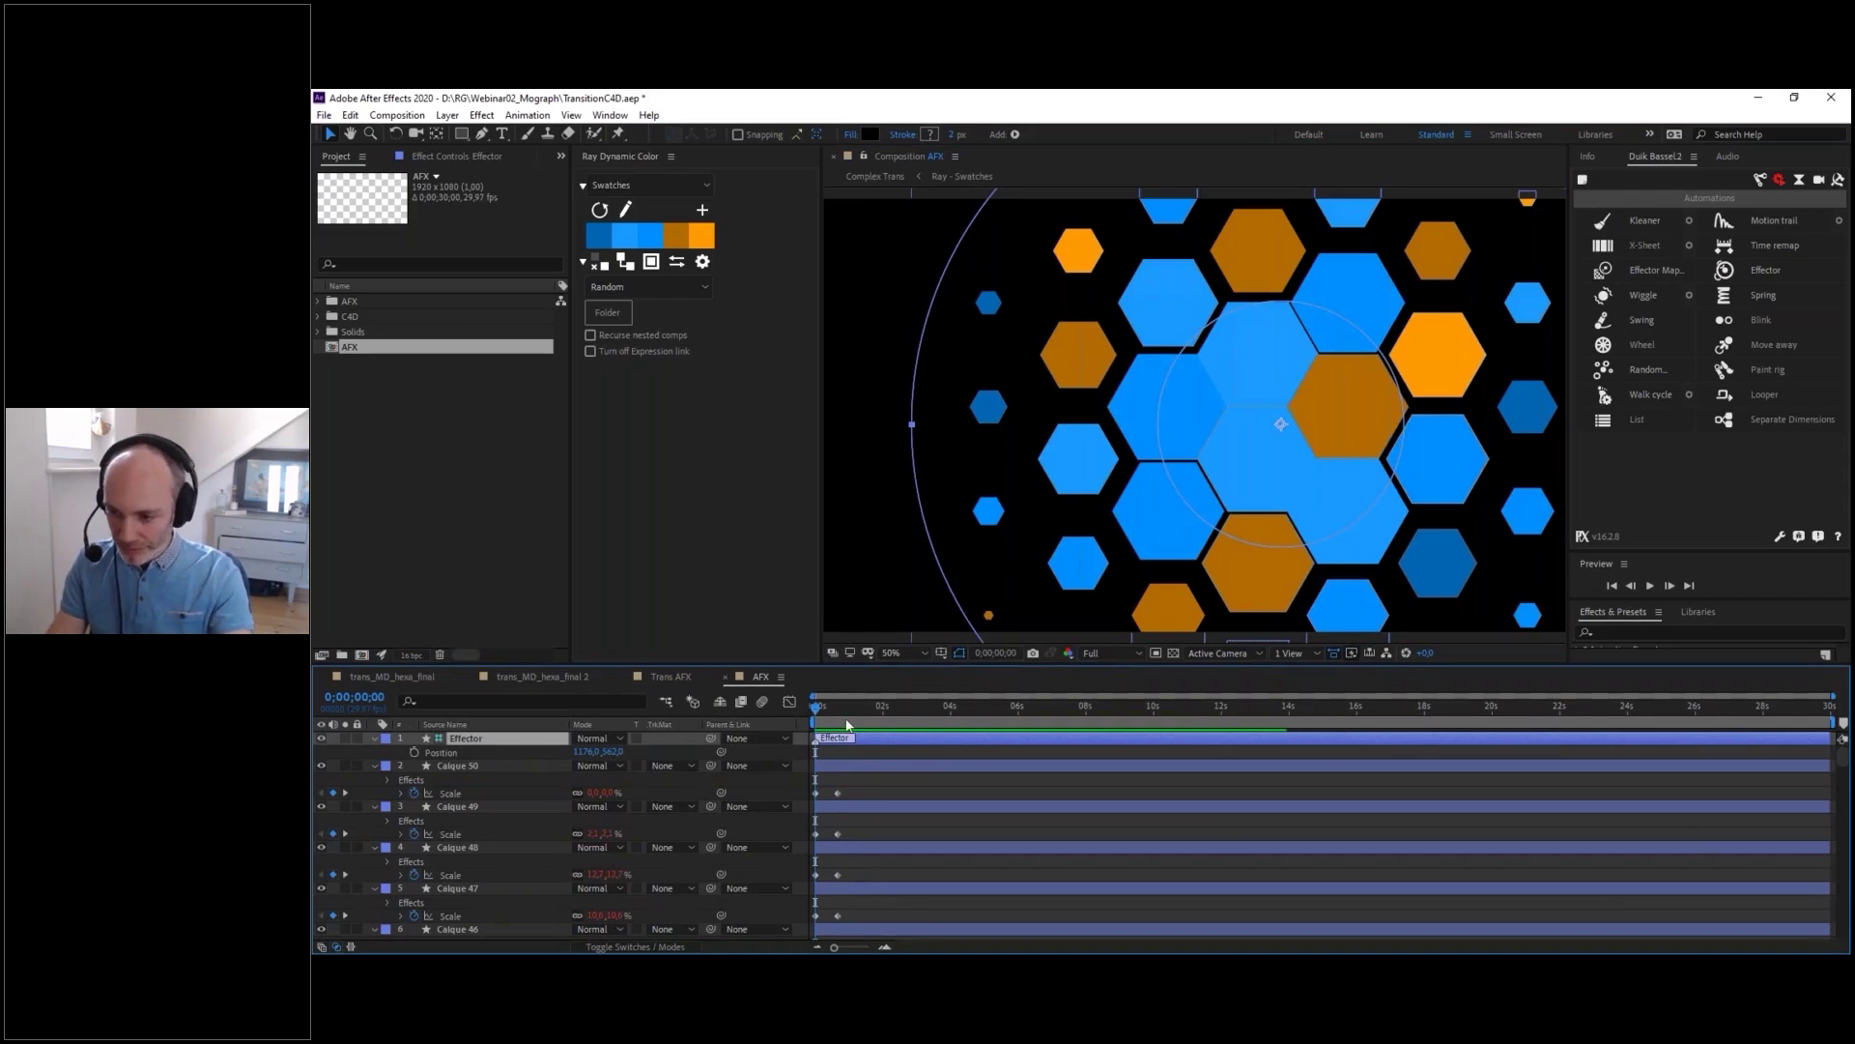
{"action": "left_click_drag", "start_coordinate": [1295, 471], "coordinate": [1187, 478]}
- Set the Effector's mode to Infinite Line and increase its inner and outer limits
{"action": "left_click", "coordinate": [445, 154]}
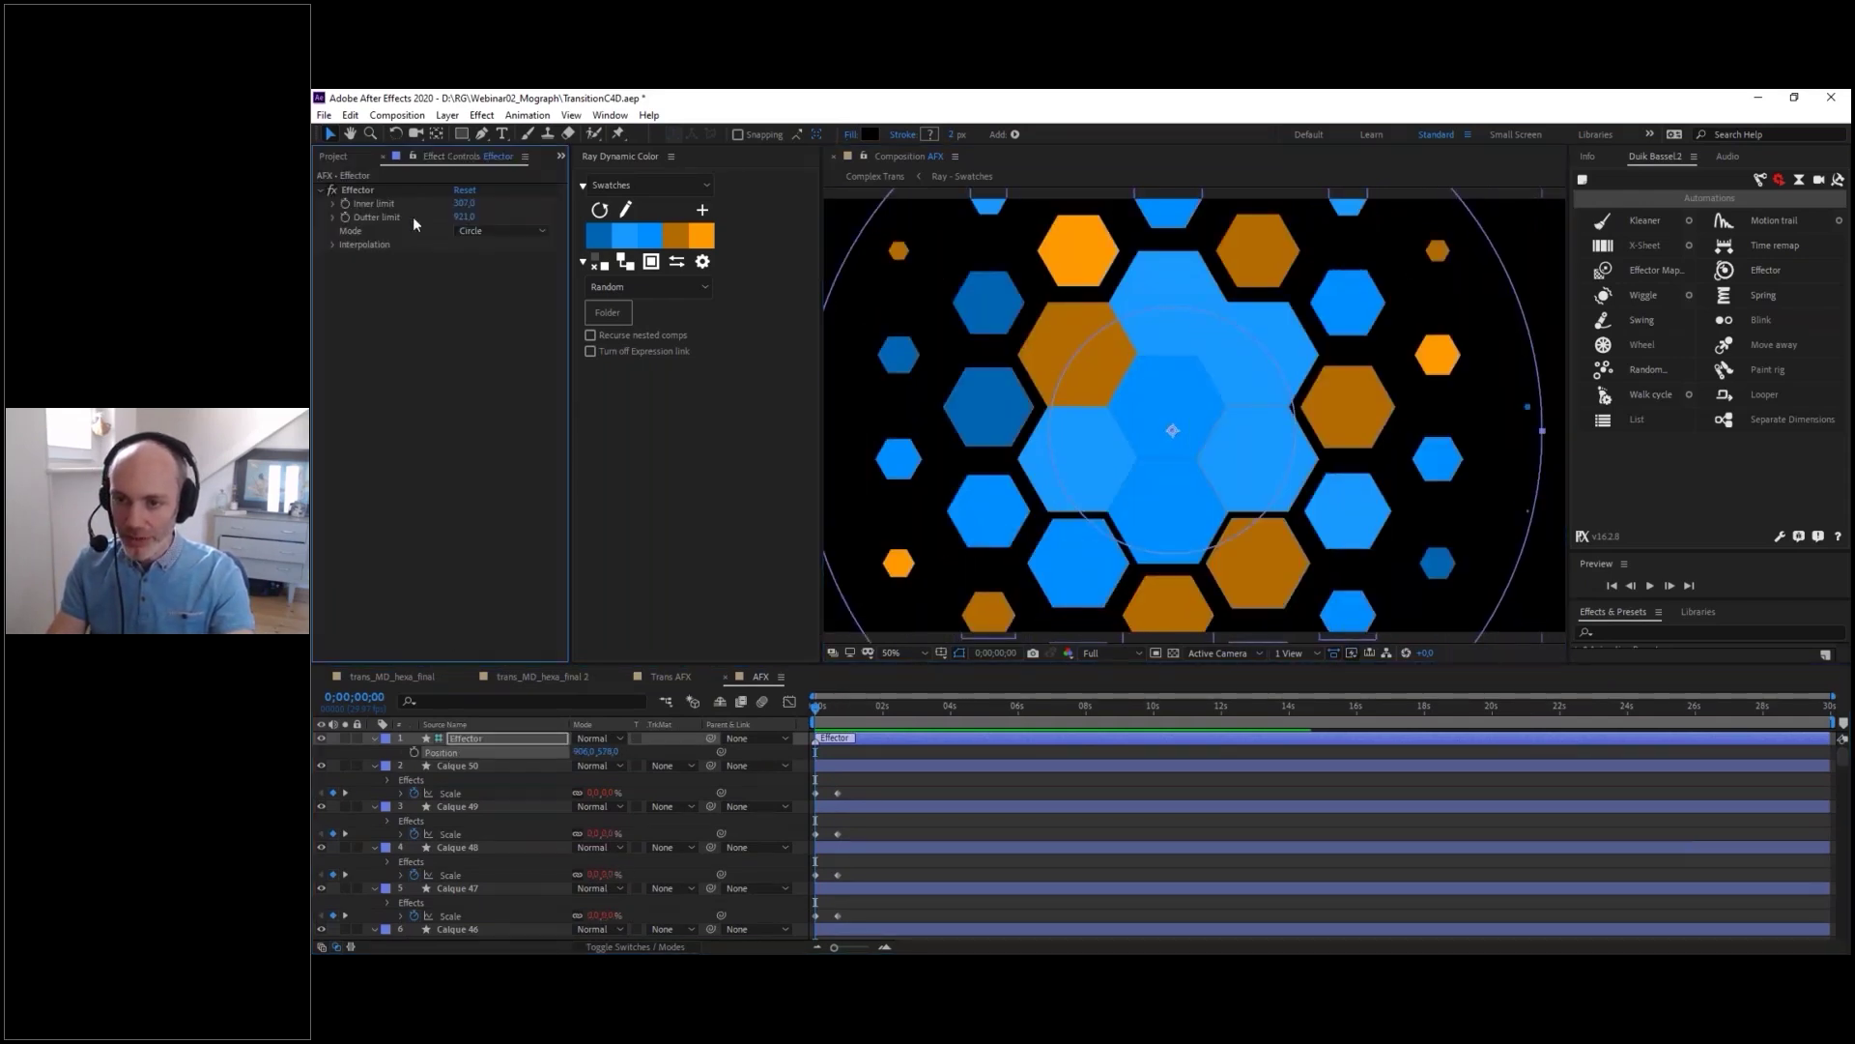
{"action": "left_click", "coordinate": [481, 232]}
{"action": "left_click", "coordinate": [498, 265]}
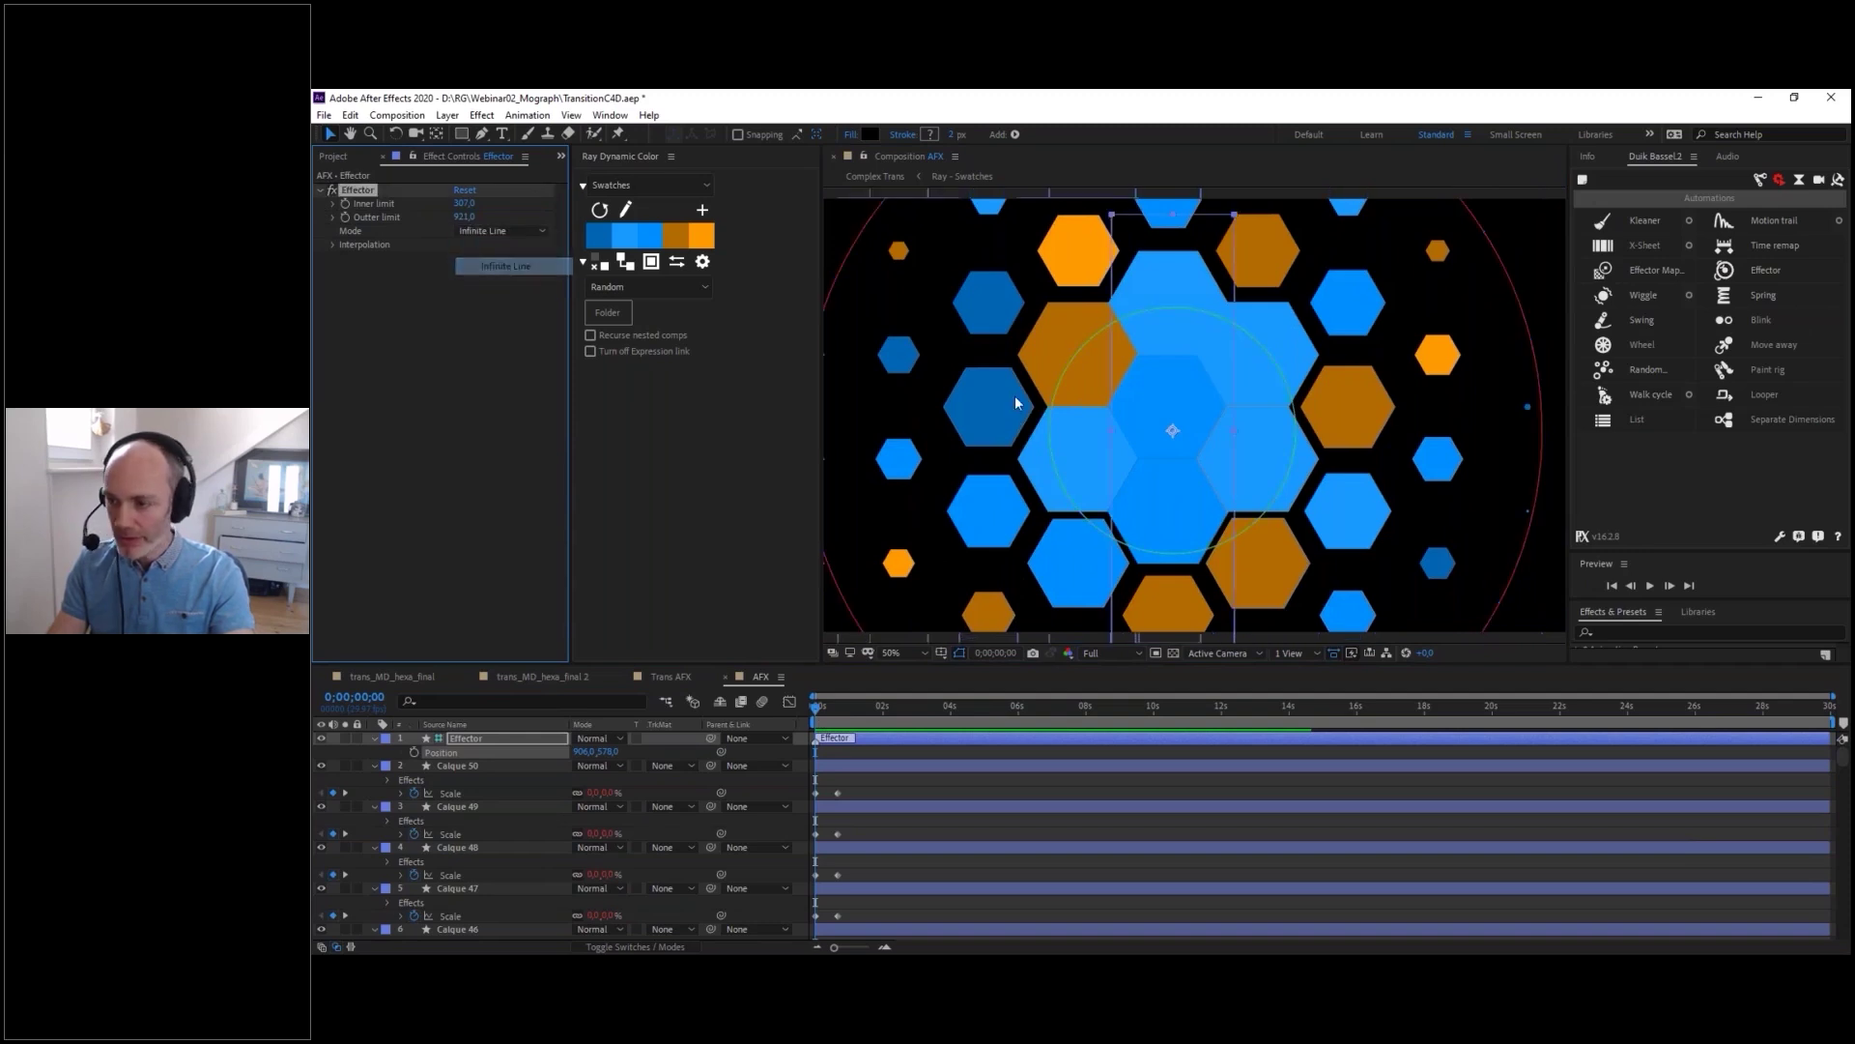
{"action": "left_click_drag", "start_coordinate": [465, 217], "coordinate": [1220, 428]}
- Rotate the Effector so its falloff runs diagonally across the hexagons and shift it slightly right of the centre
{"action": "key", "text": "r"}
{"action": "left_click_drag", "start_coordinate": [593, 755], "coordinate": [640, 745]}
{"action": "mouse_move", "coordinate": [1267, 566]}
{"action": "left_mouse_down"}
{"action": "mouse_move", "coordinate": [1219, 519]}
{"action": "mouse_move", "coordinate": [1428, 732]}
{"action": "mouse_move", "coordinate": [1201, 478]}
{"action": "mouse_move", "coordinate": [1298, 584]}
{"action": "left_mouse_up"}
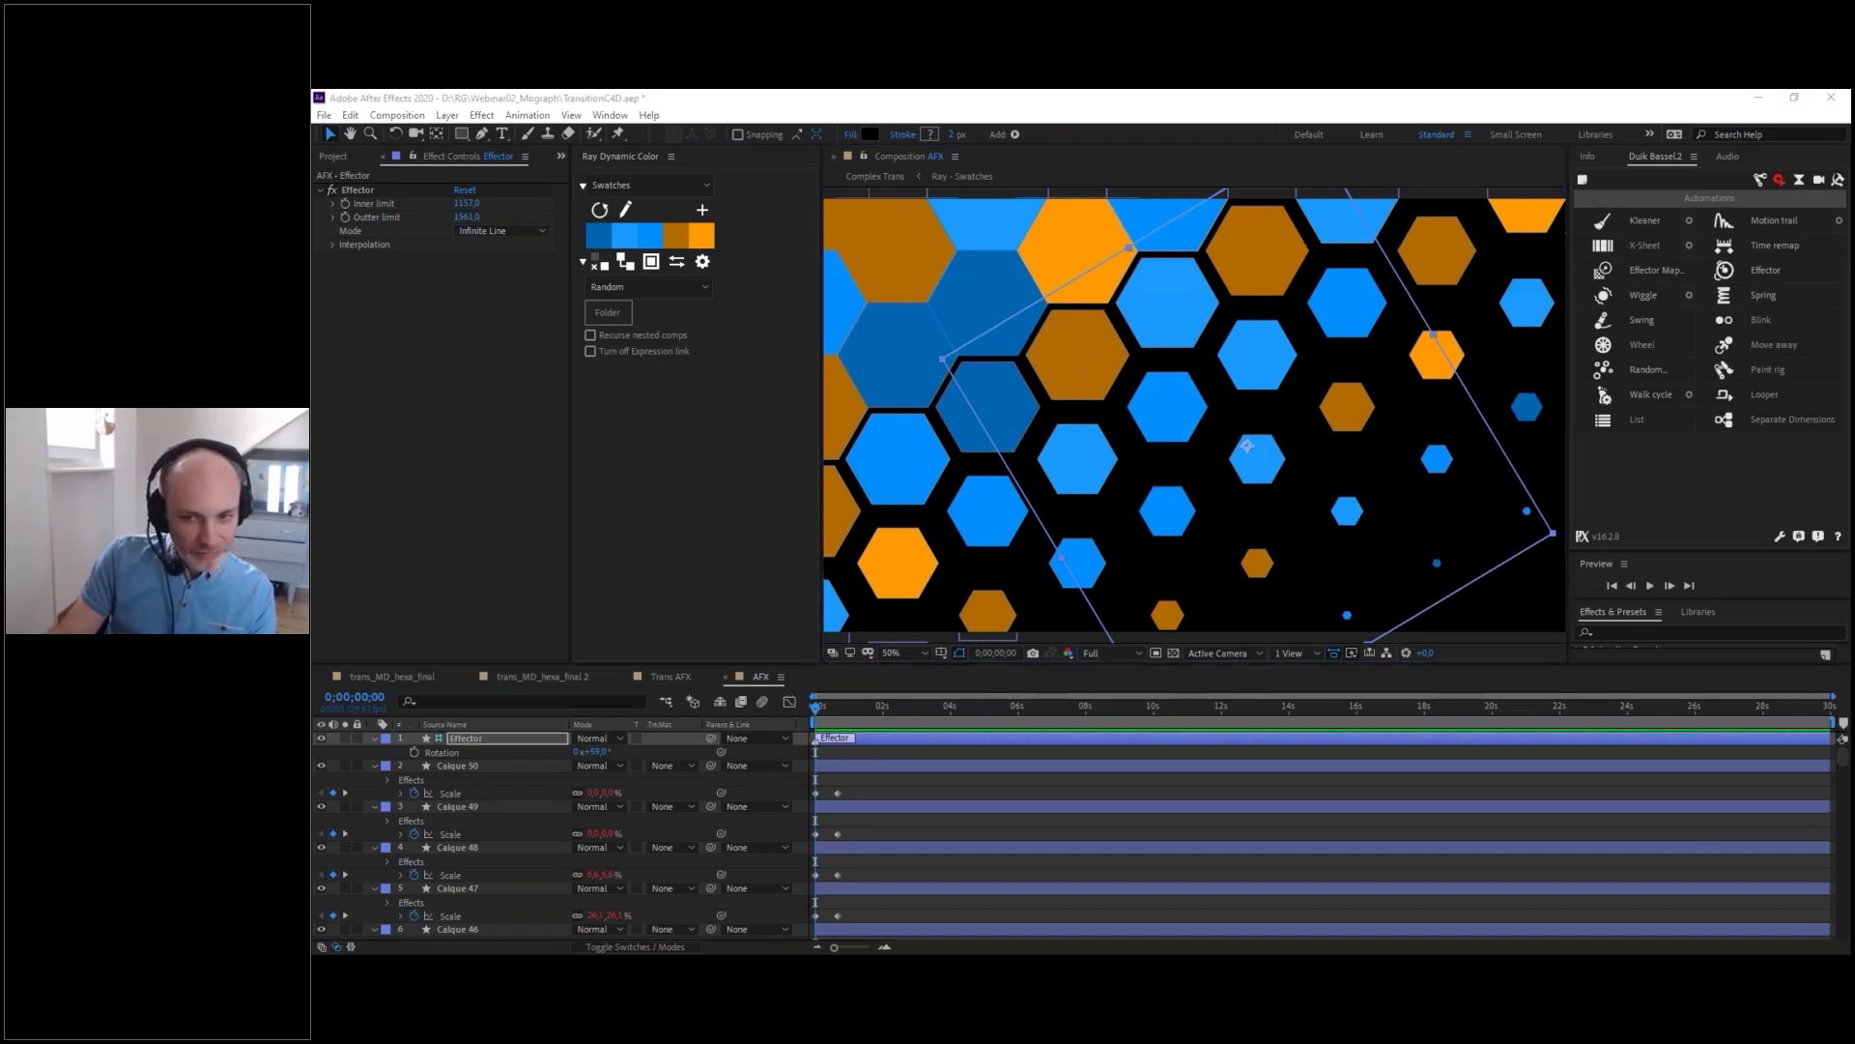
- Switch to Cinema 4D and scrub the hexagon transition between about frames 33 and 36 to examine its falloff
{"action": "key", "text": "alt+Tab"}
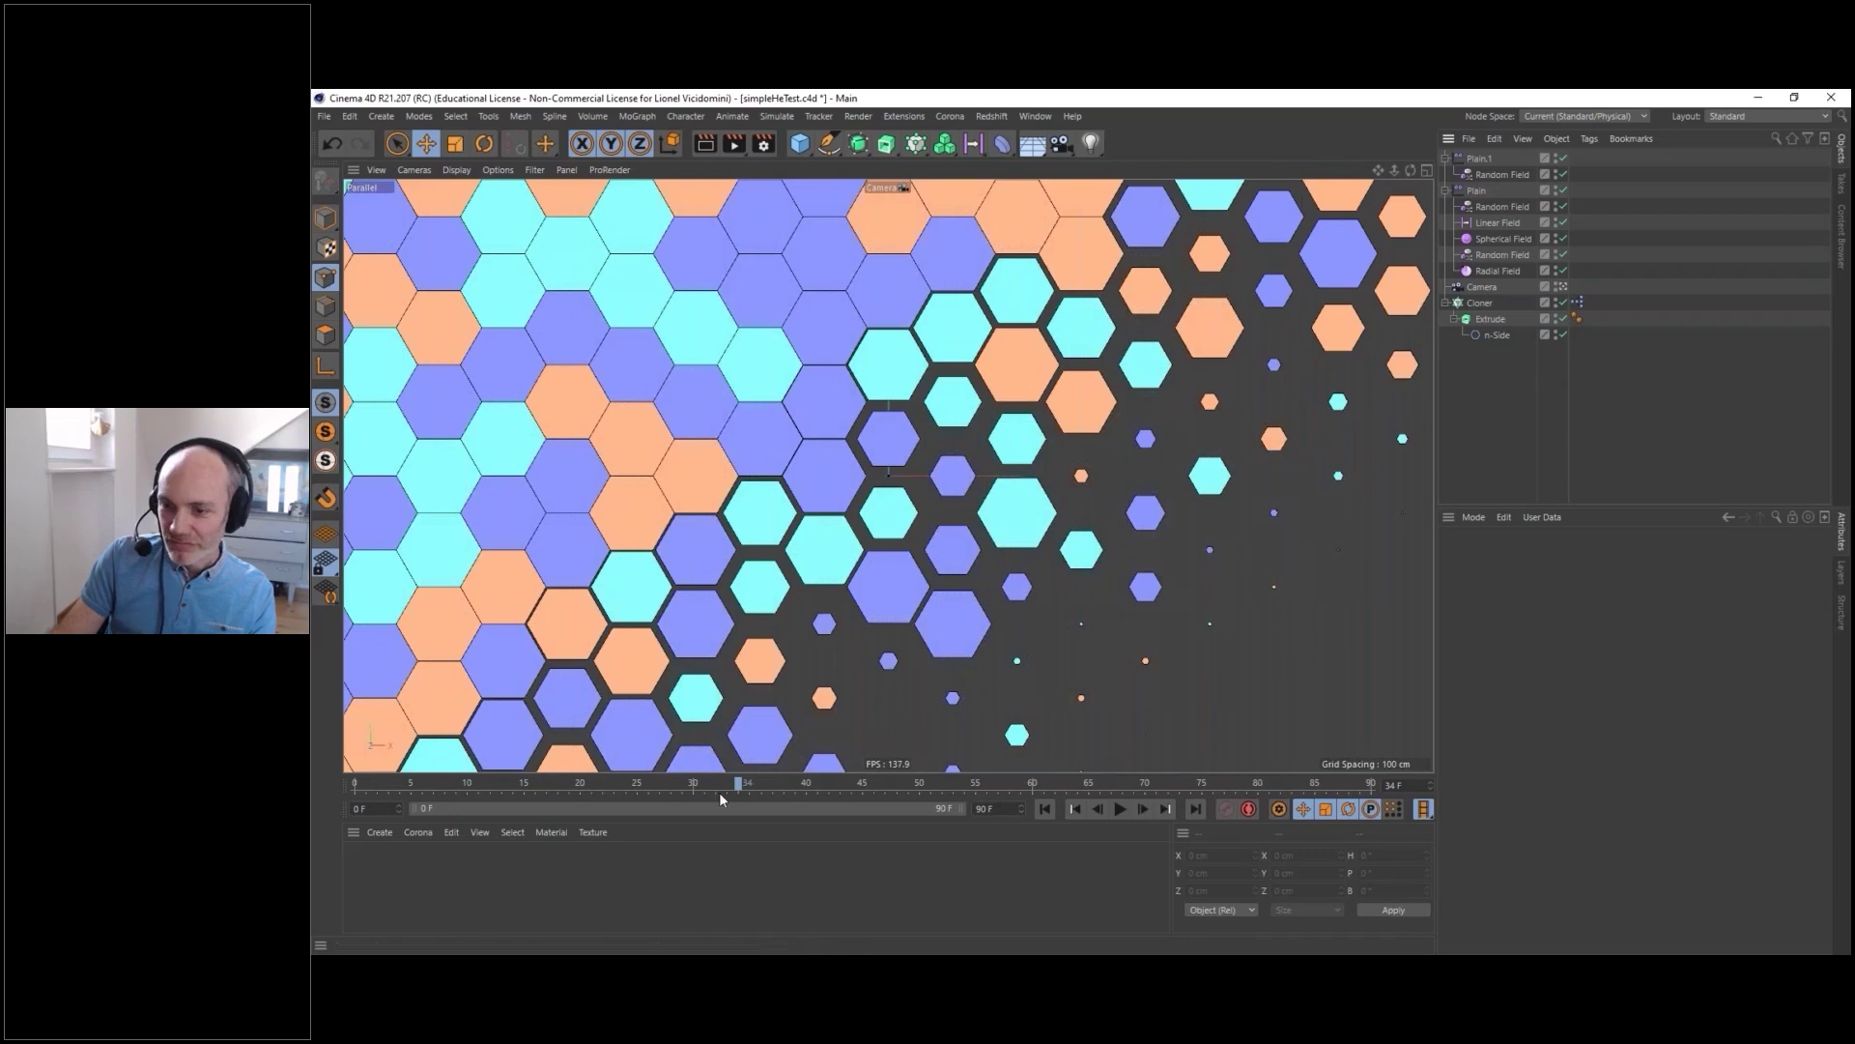
{"action": "left_click_drag", "start_coordinate": [710, 784], "coordinate": [761, 788]}
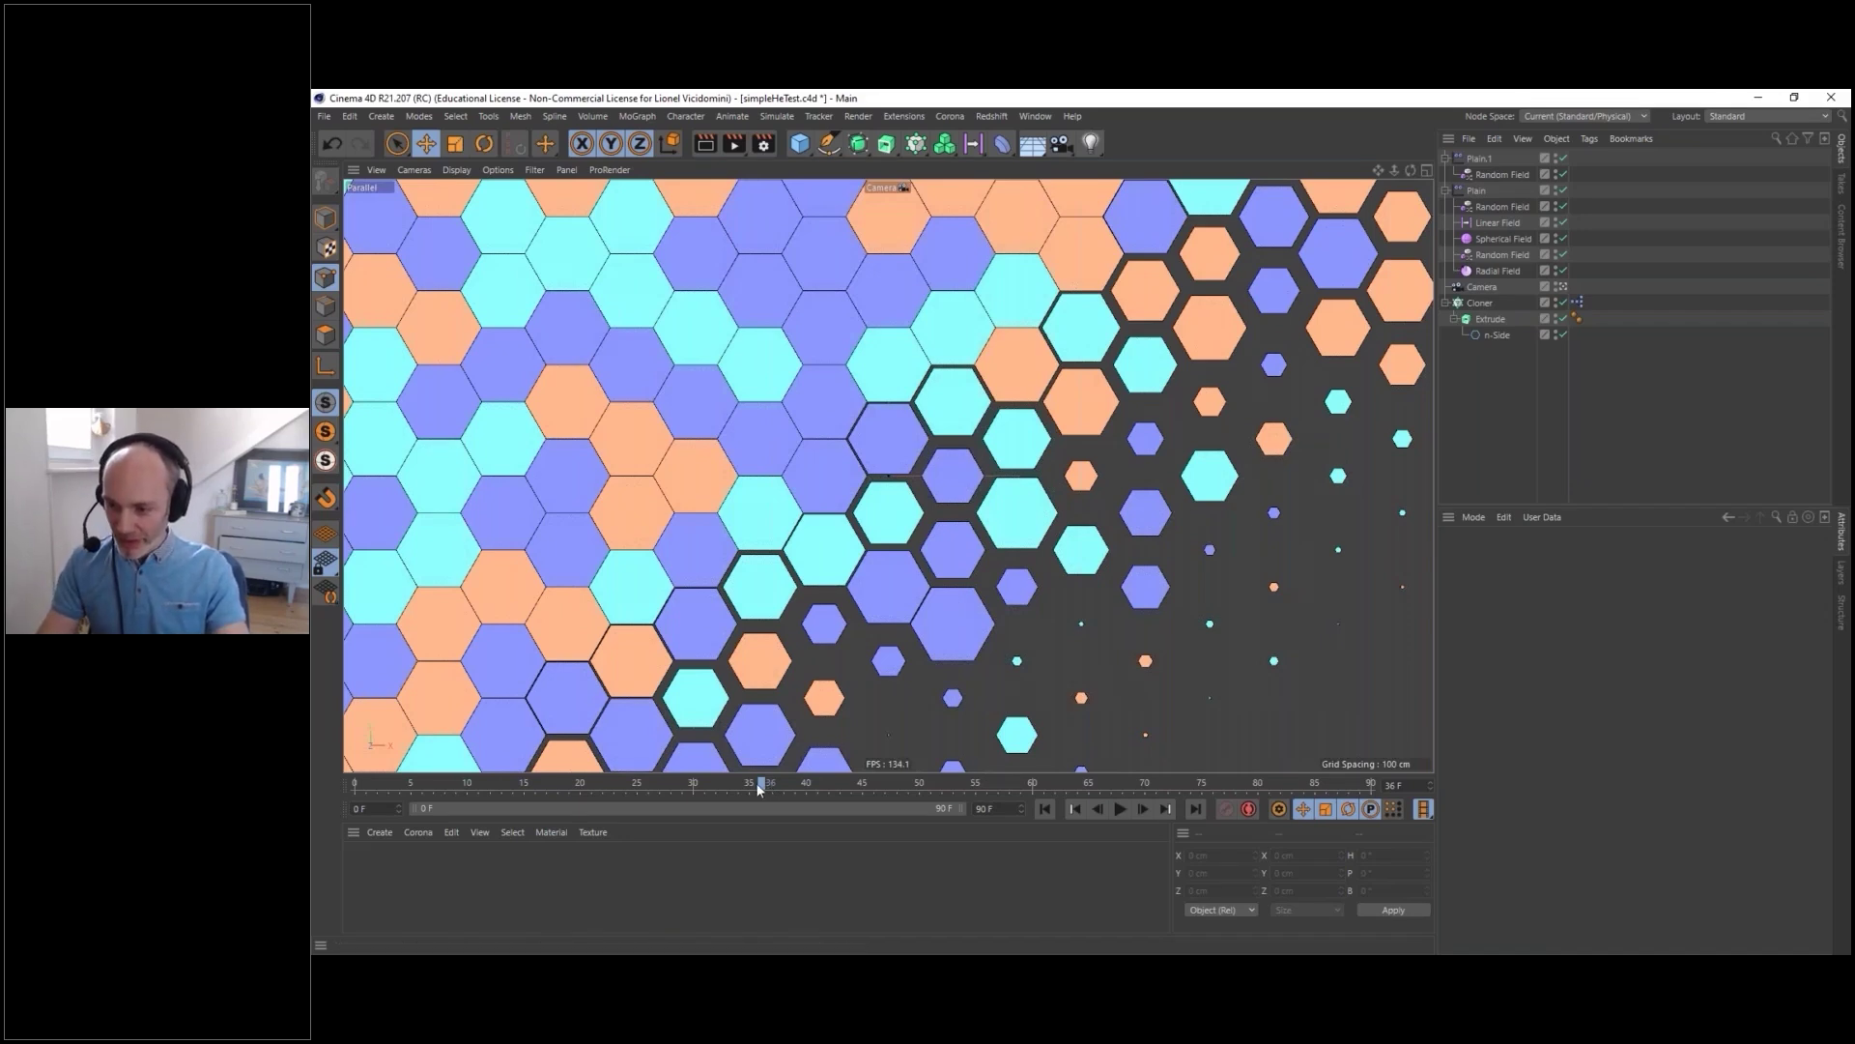
{"action": "mouse_move", "coordinate": [759, 788]}
{"action": "left_mouse_down"}
{"action": "mouse_move", "coordinate": [725, 784]}
{"action": "mouse_move", "coordinate": [1127, 769]}
{"action": "mouse_move", "coordinate": [589, 783]}
{"action": "mouse_move", "coordinate": [744, 783]}
{"action": "mouse_move", "coordinate": [726, 783]}
{"action": "left_mouse_up"}
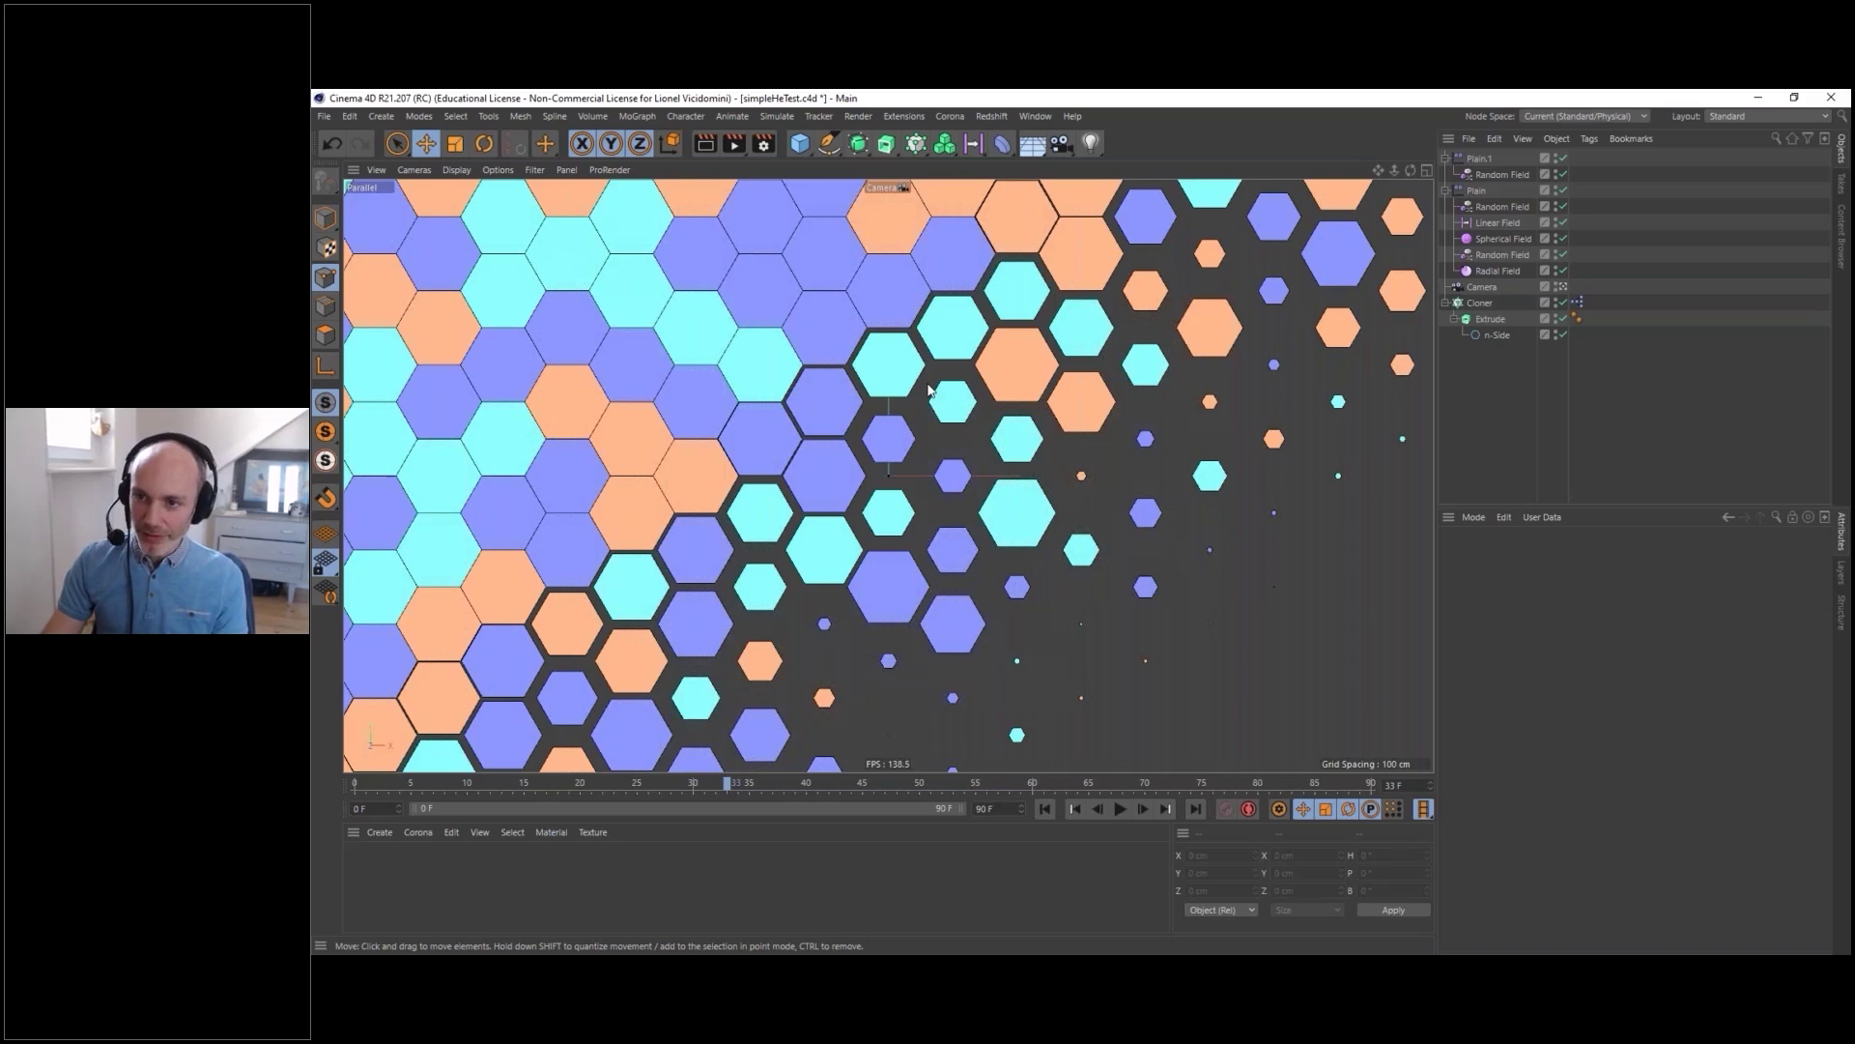
- Create a new project and add a six-sided n-Side spline, viewed from the front
{"action": "left_click", "coordinate": [326, 117]}
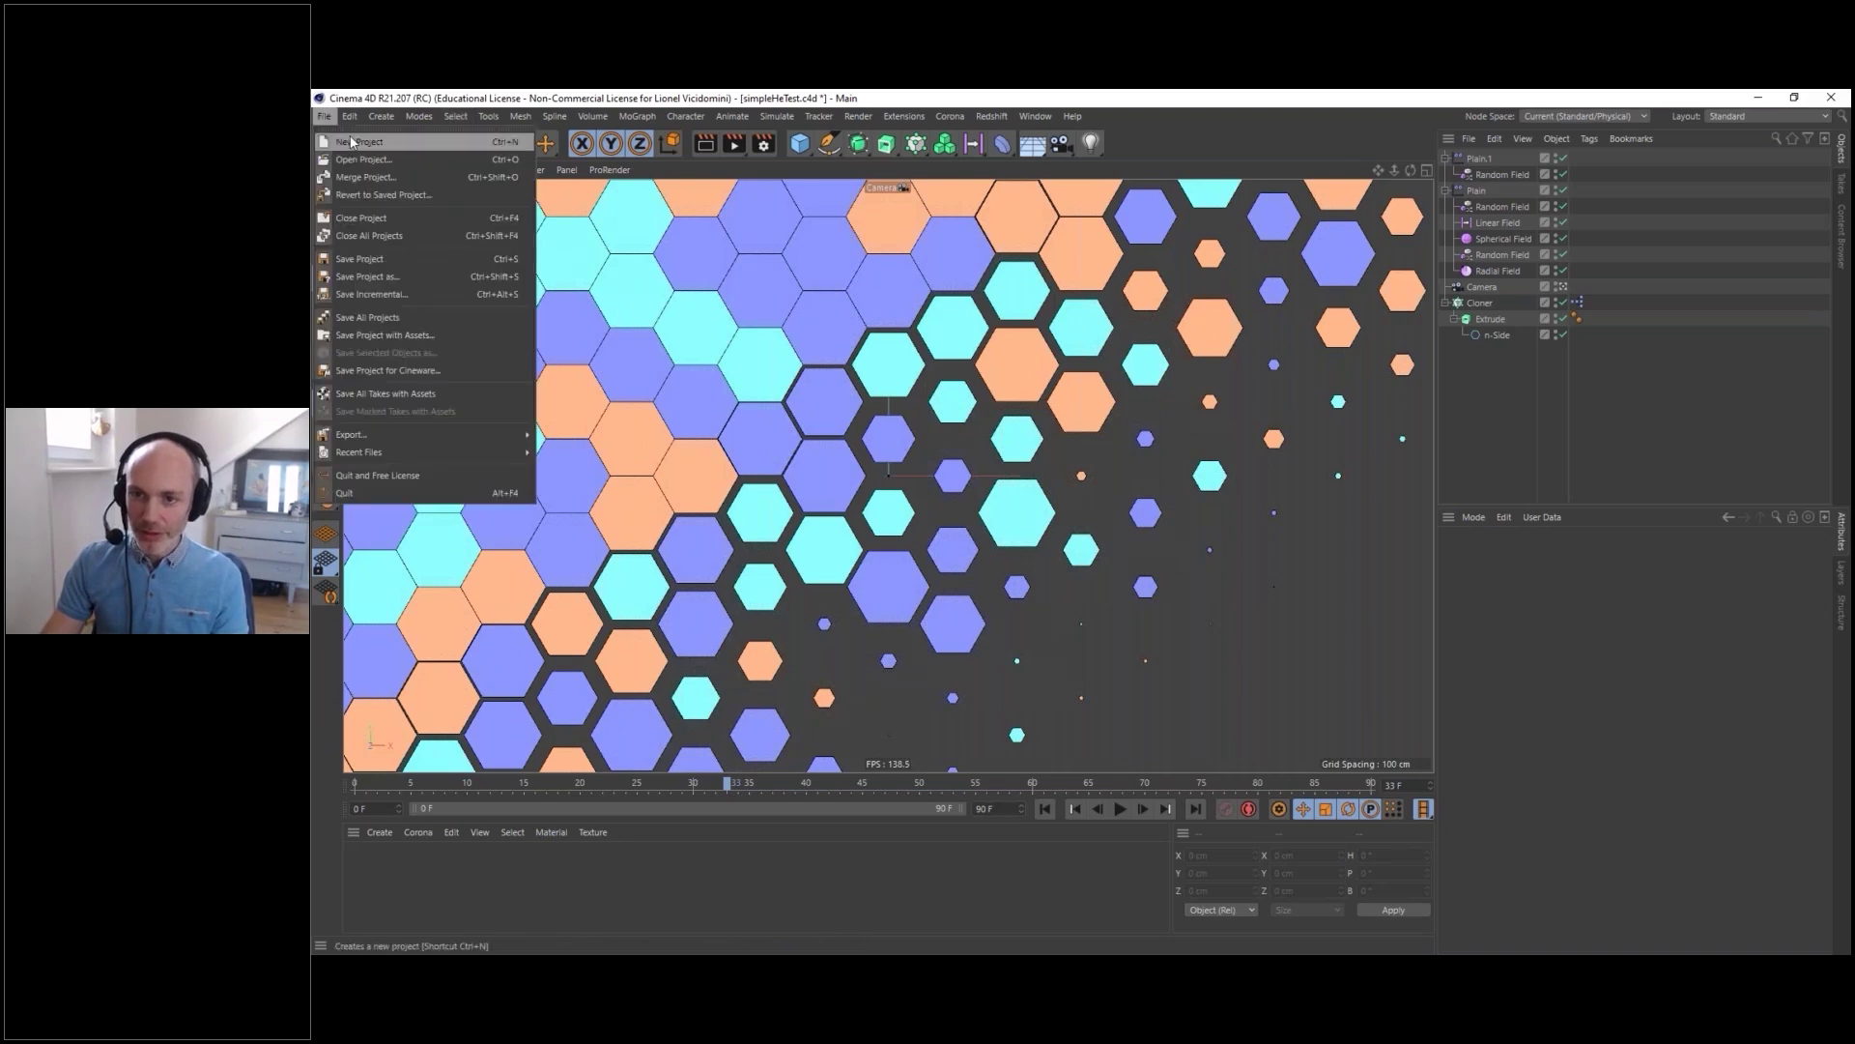
{"action": "left_click", "coordinate": [355, 142]}
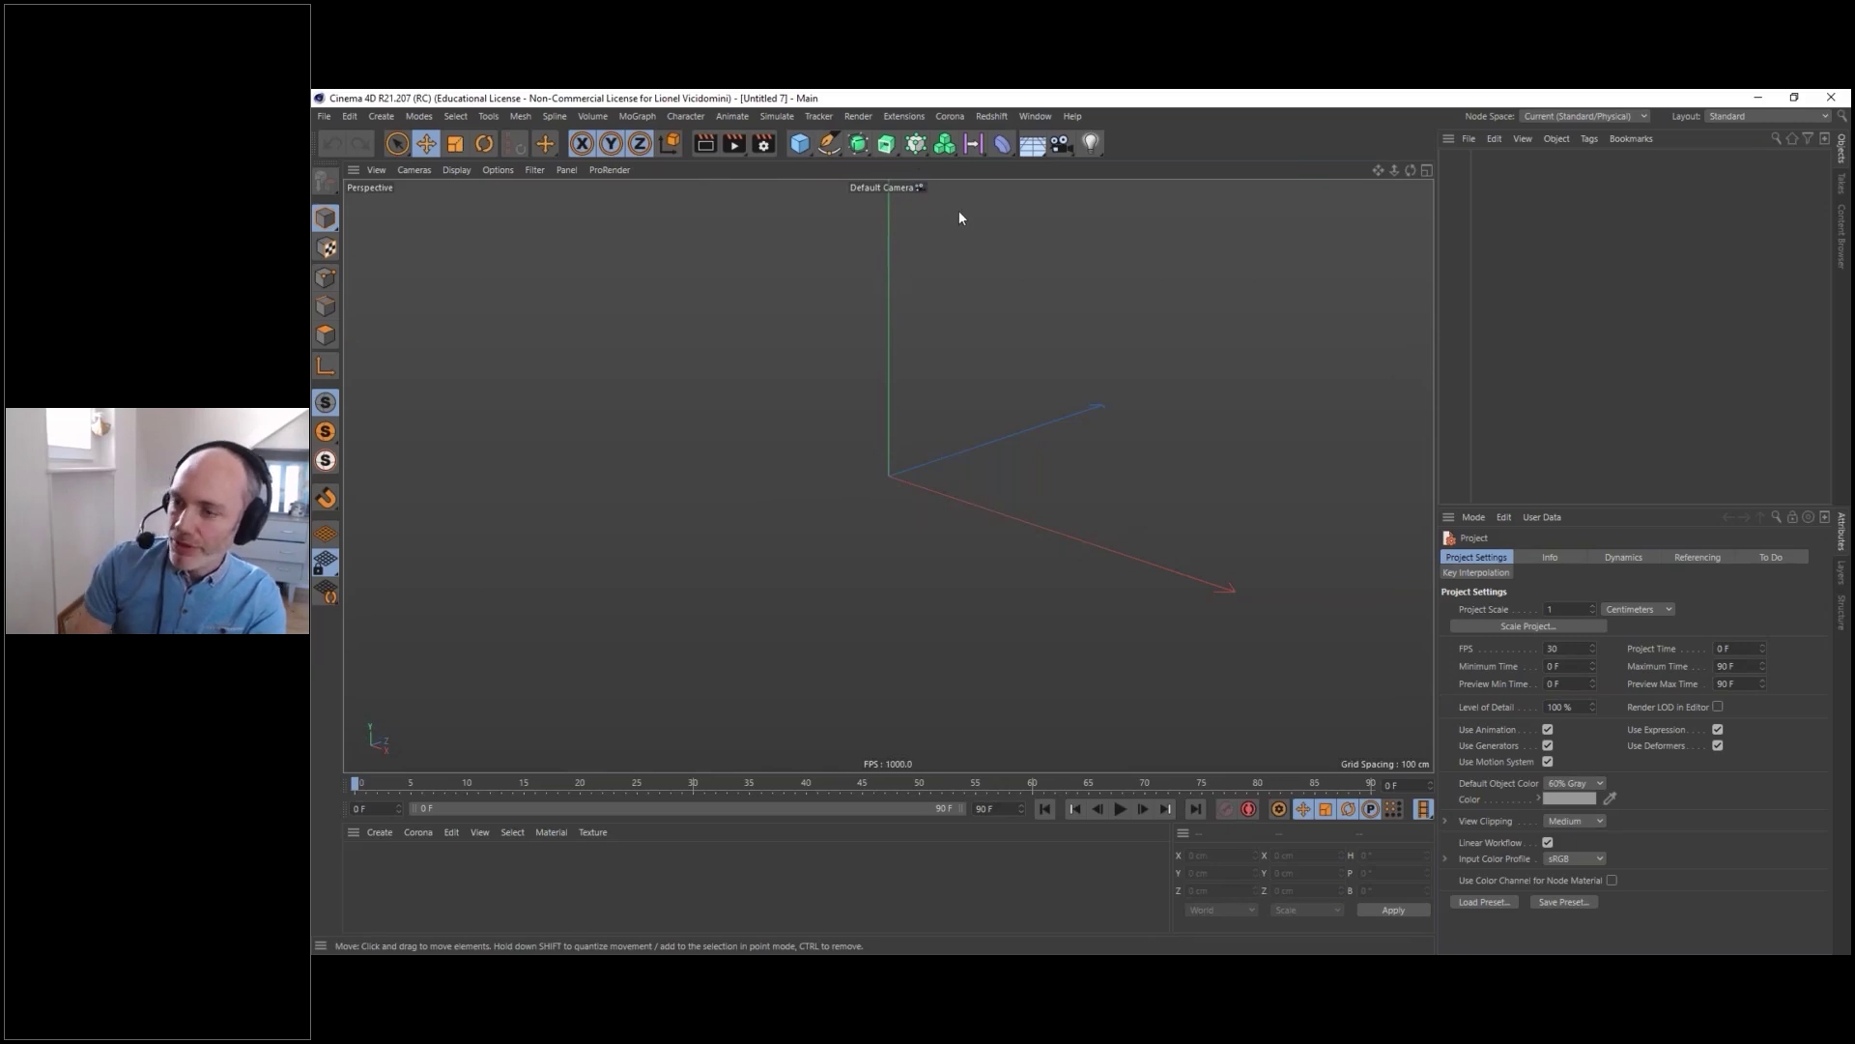
{"action": "left_click", "coordinate": [828, 143]}
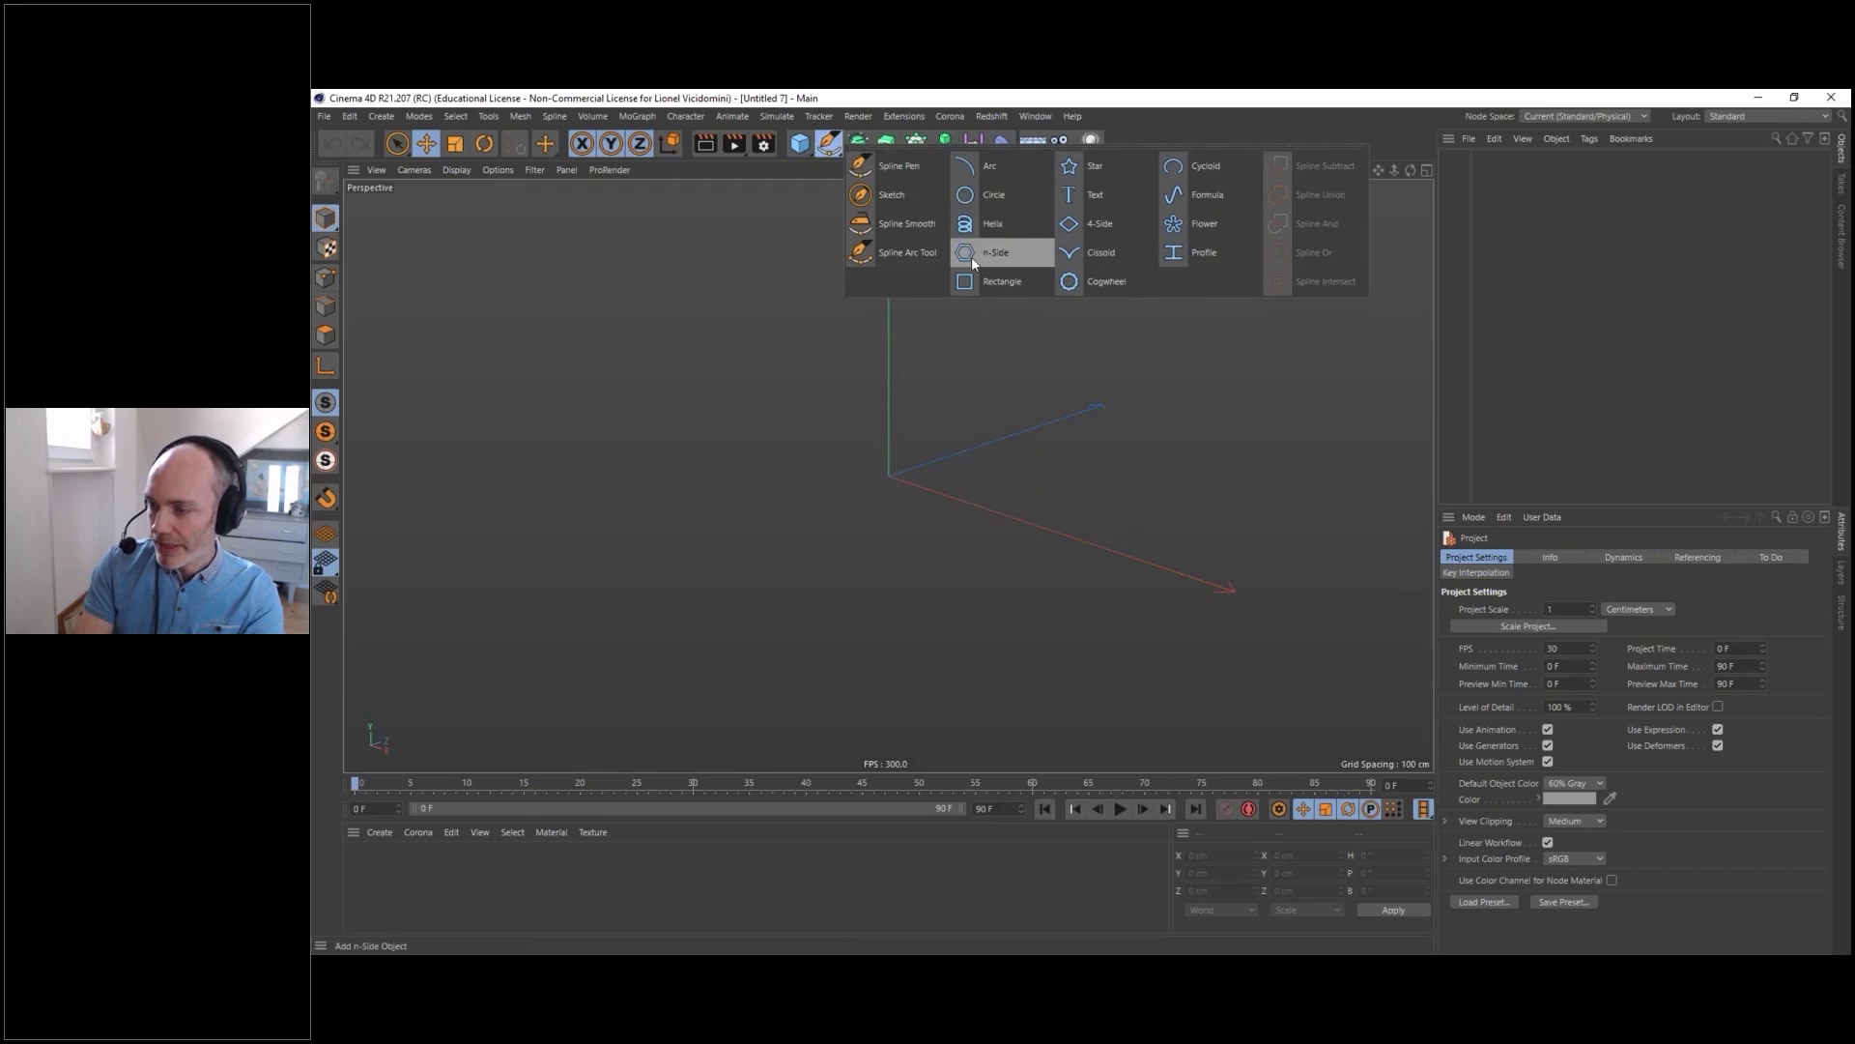
{"action": "left_click", "coordinate": [994, 255]}
{"action": "left_click_drag", "start_coordinate": [932, 383], "coordinate": [1278, 495], "text": "alt"}
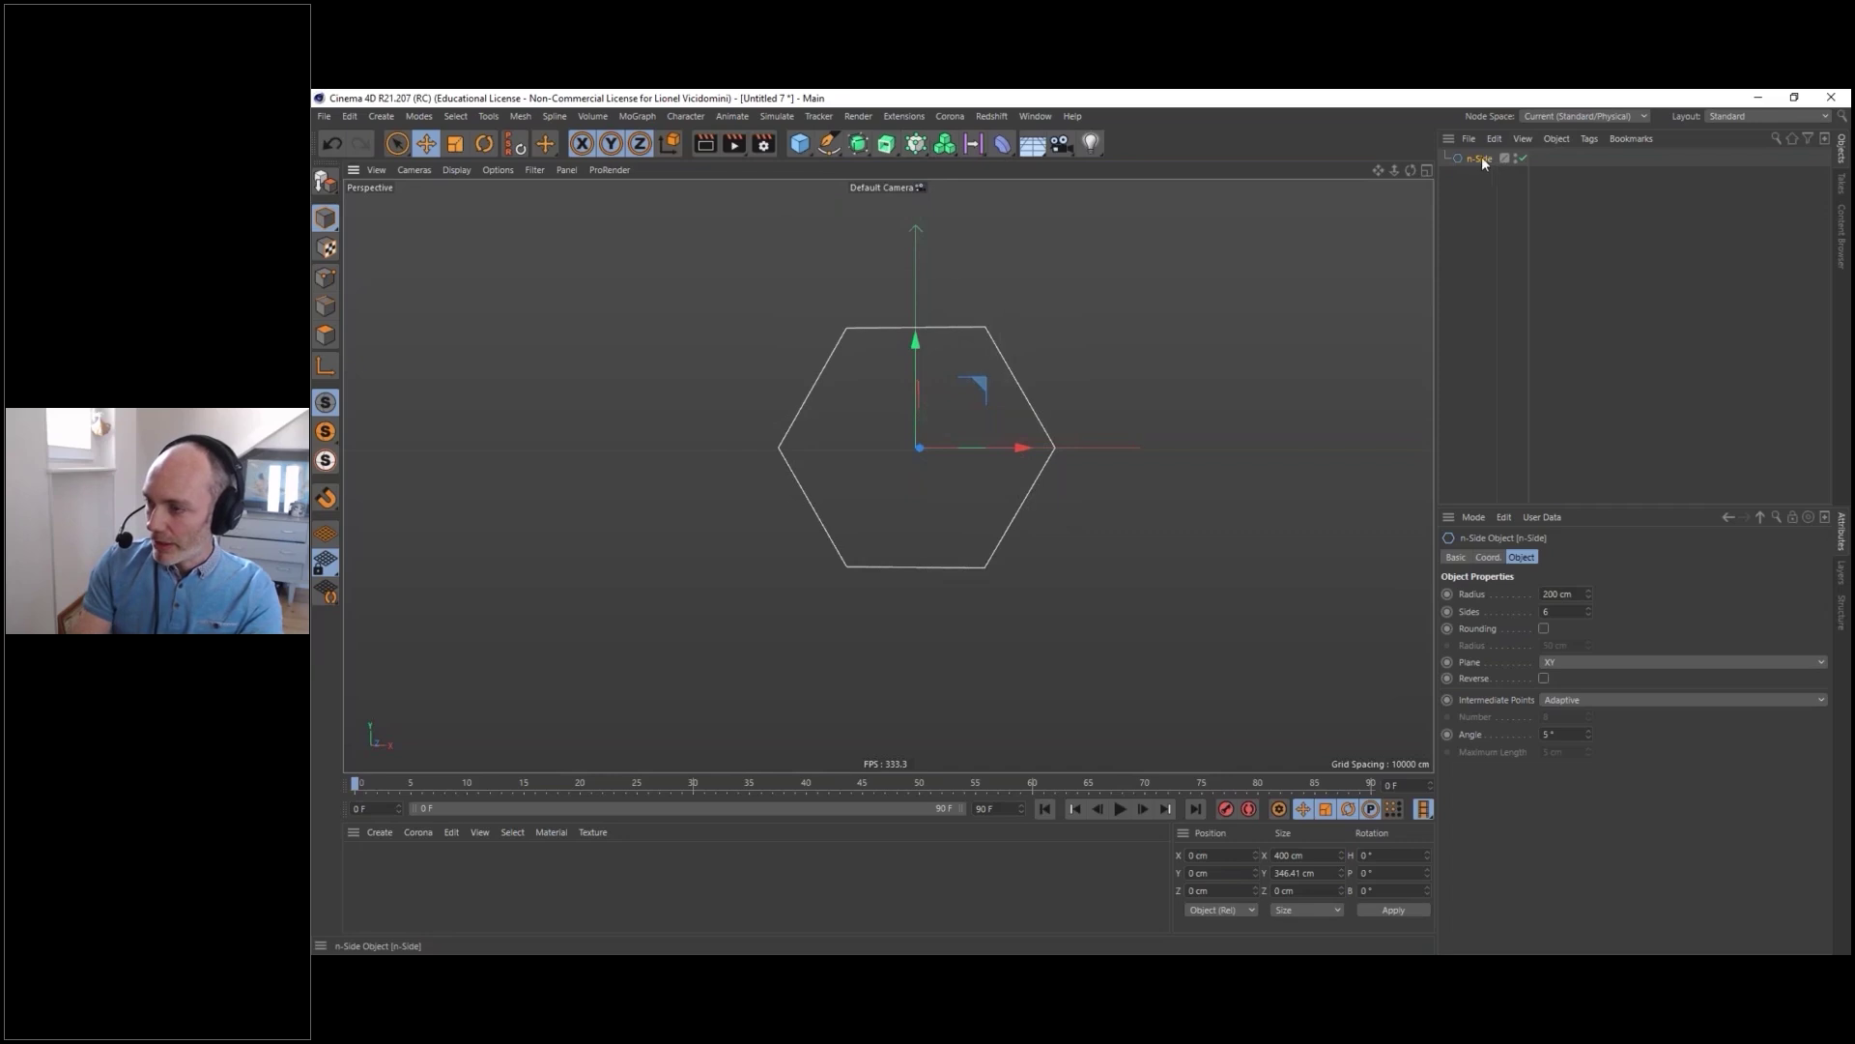
- Place the n-Side spline inside a Cloner and set the Cloner's mode to Honeycomb Array
{"action": "left_click", "coordinate": [916, 143]}
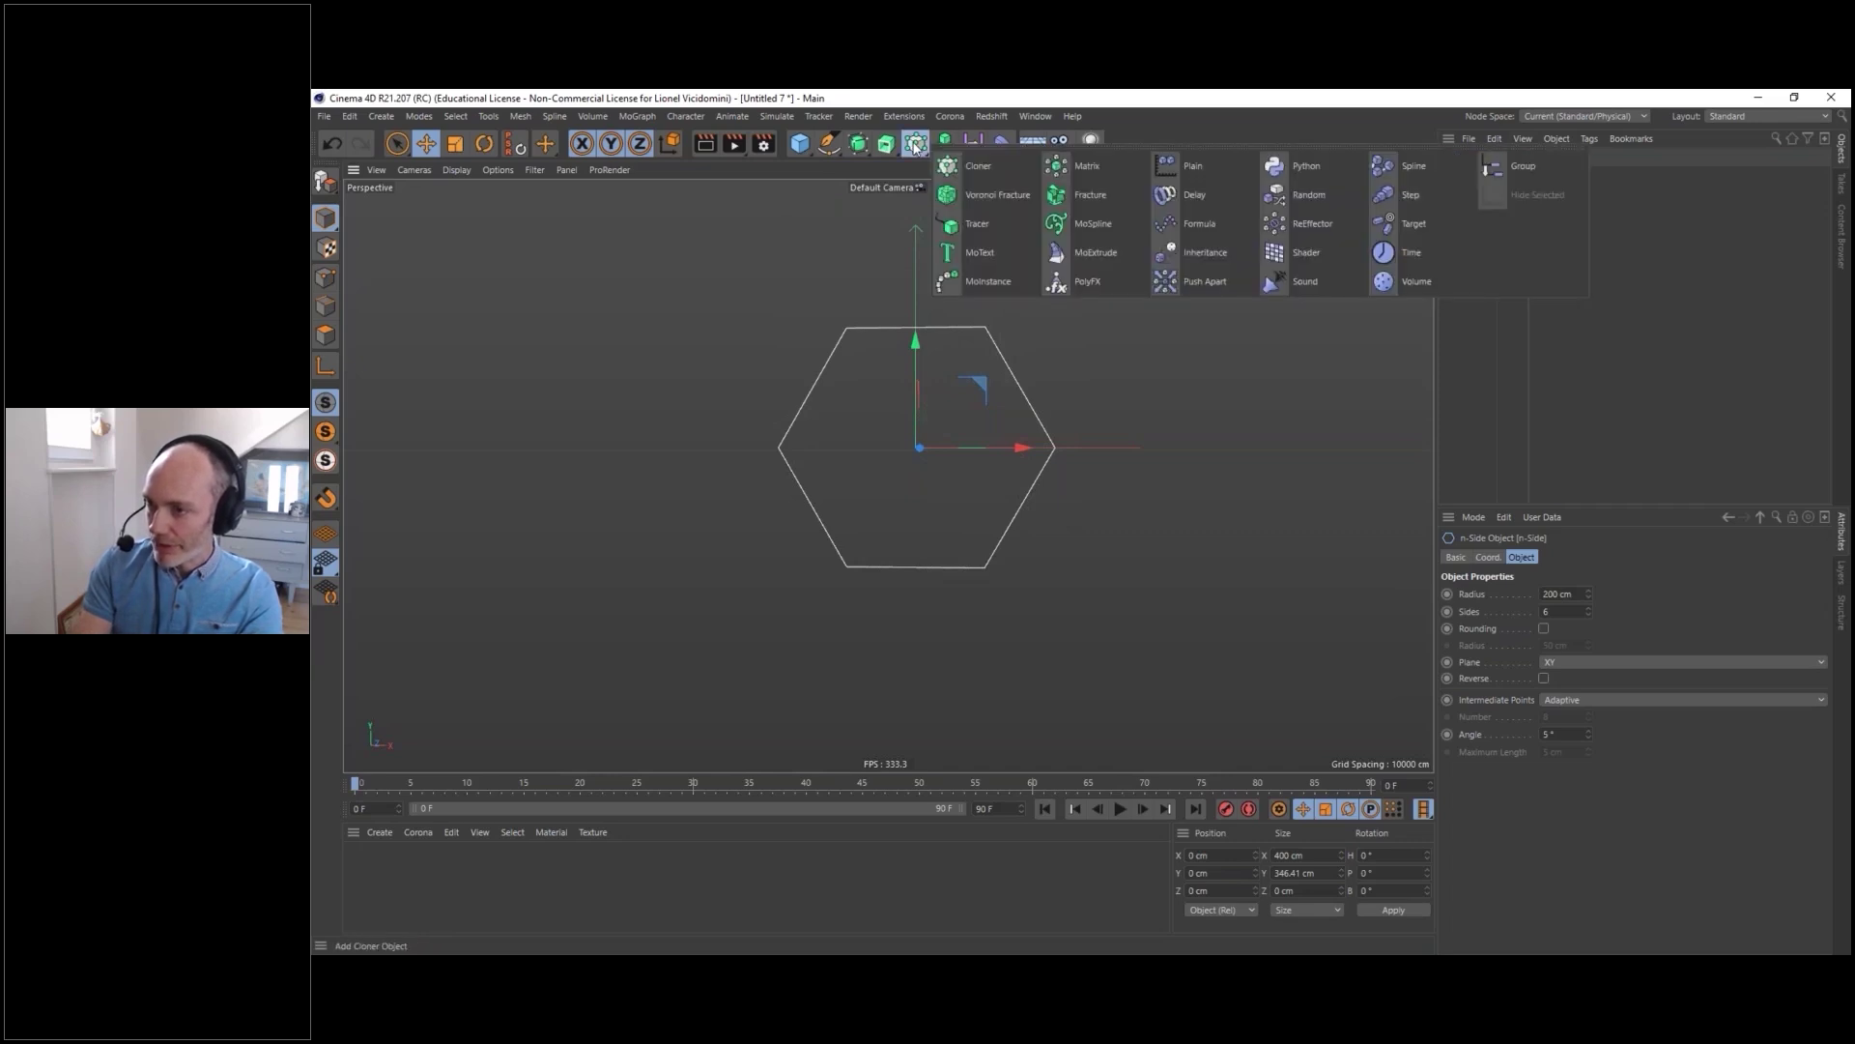
{"action": "left_click", "coordinate": [962, 169], "text": "alt"}
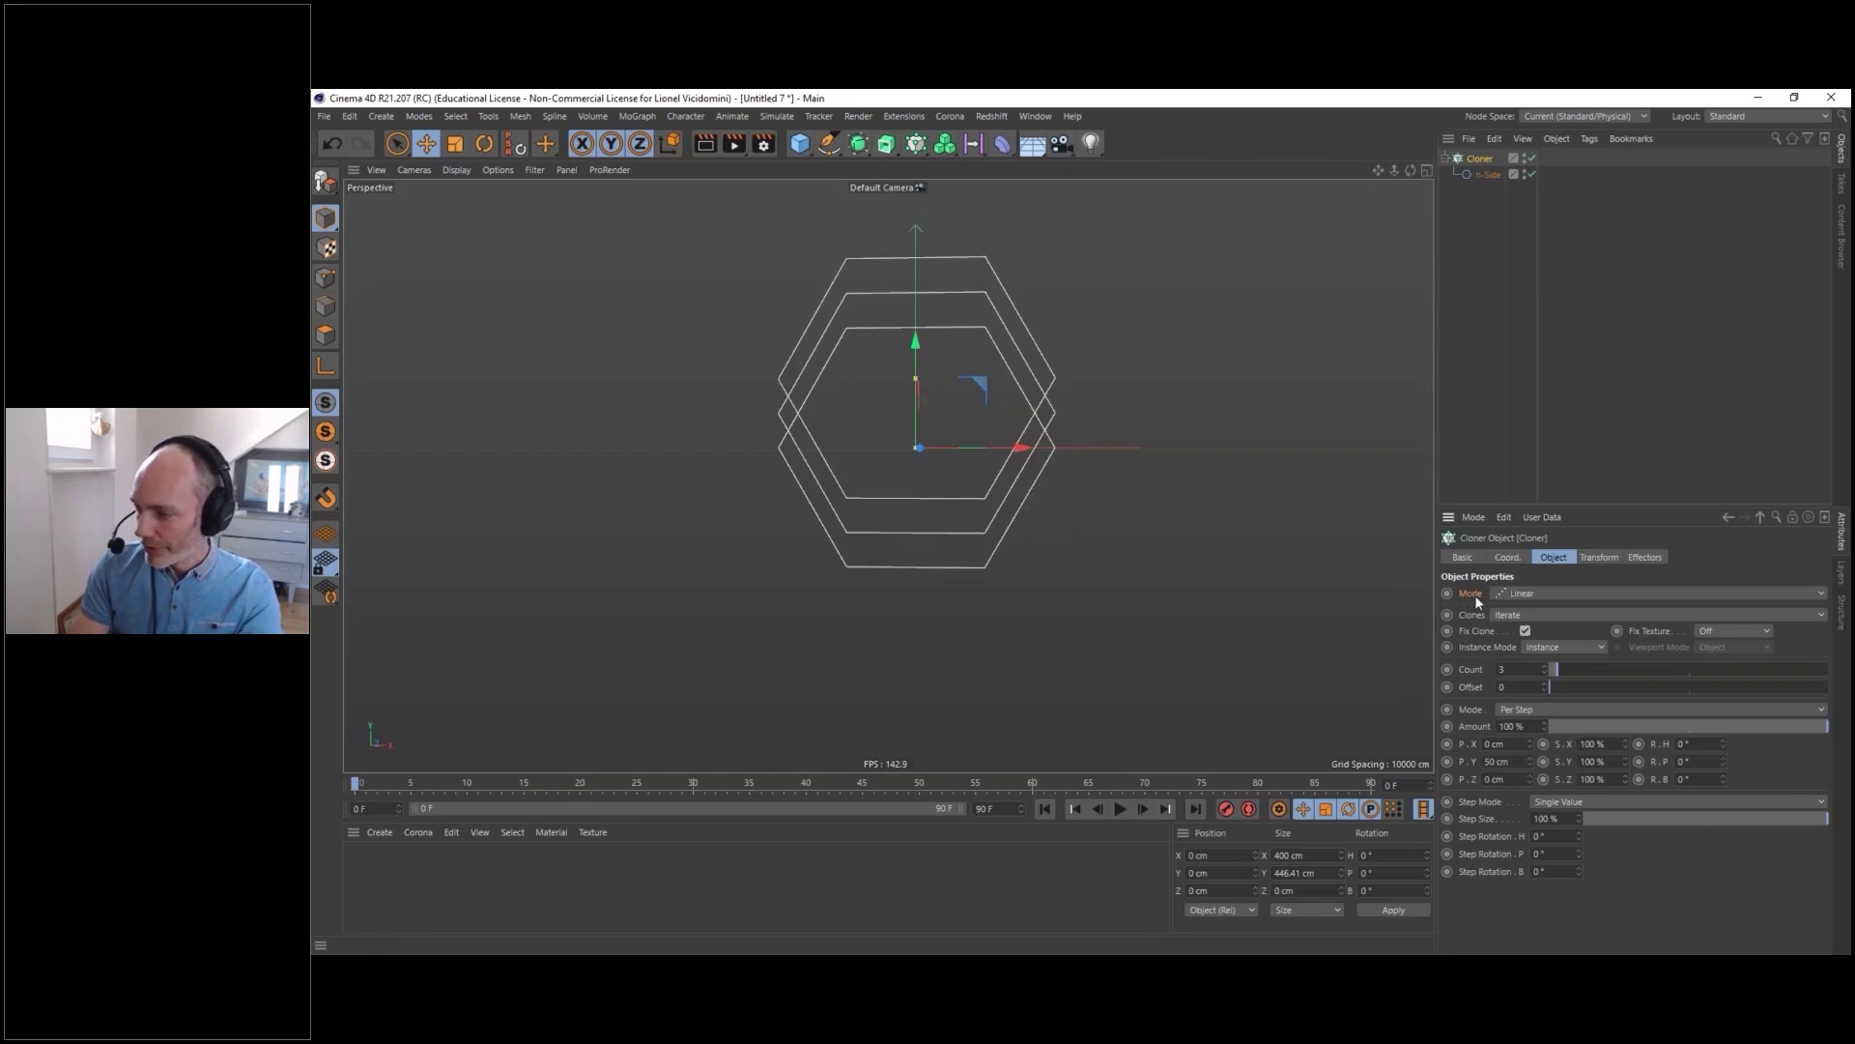
{"action": "left_click", "coordinate": [1531, 592]}
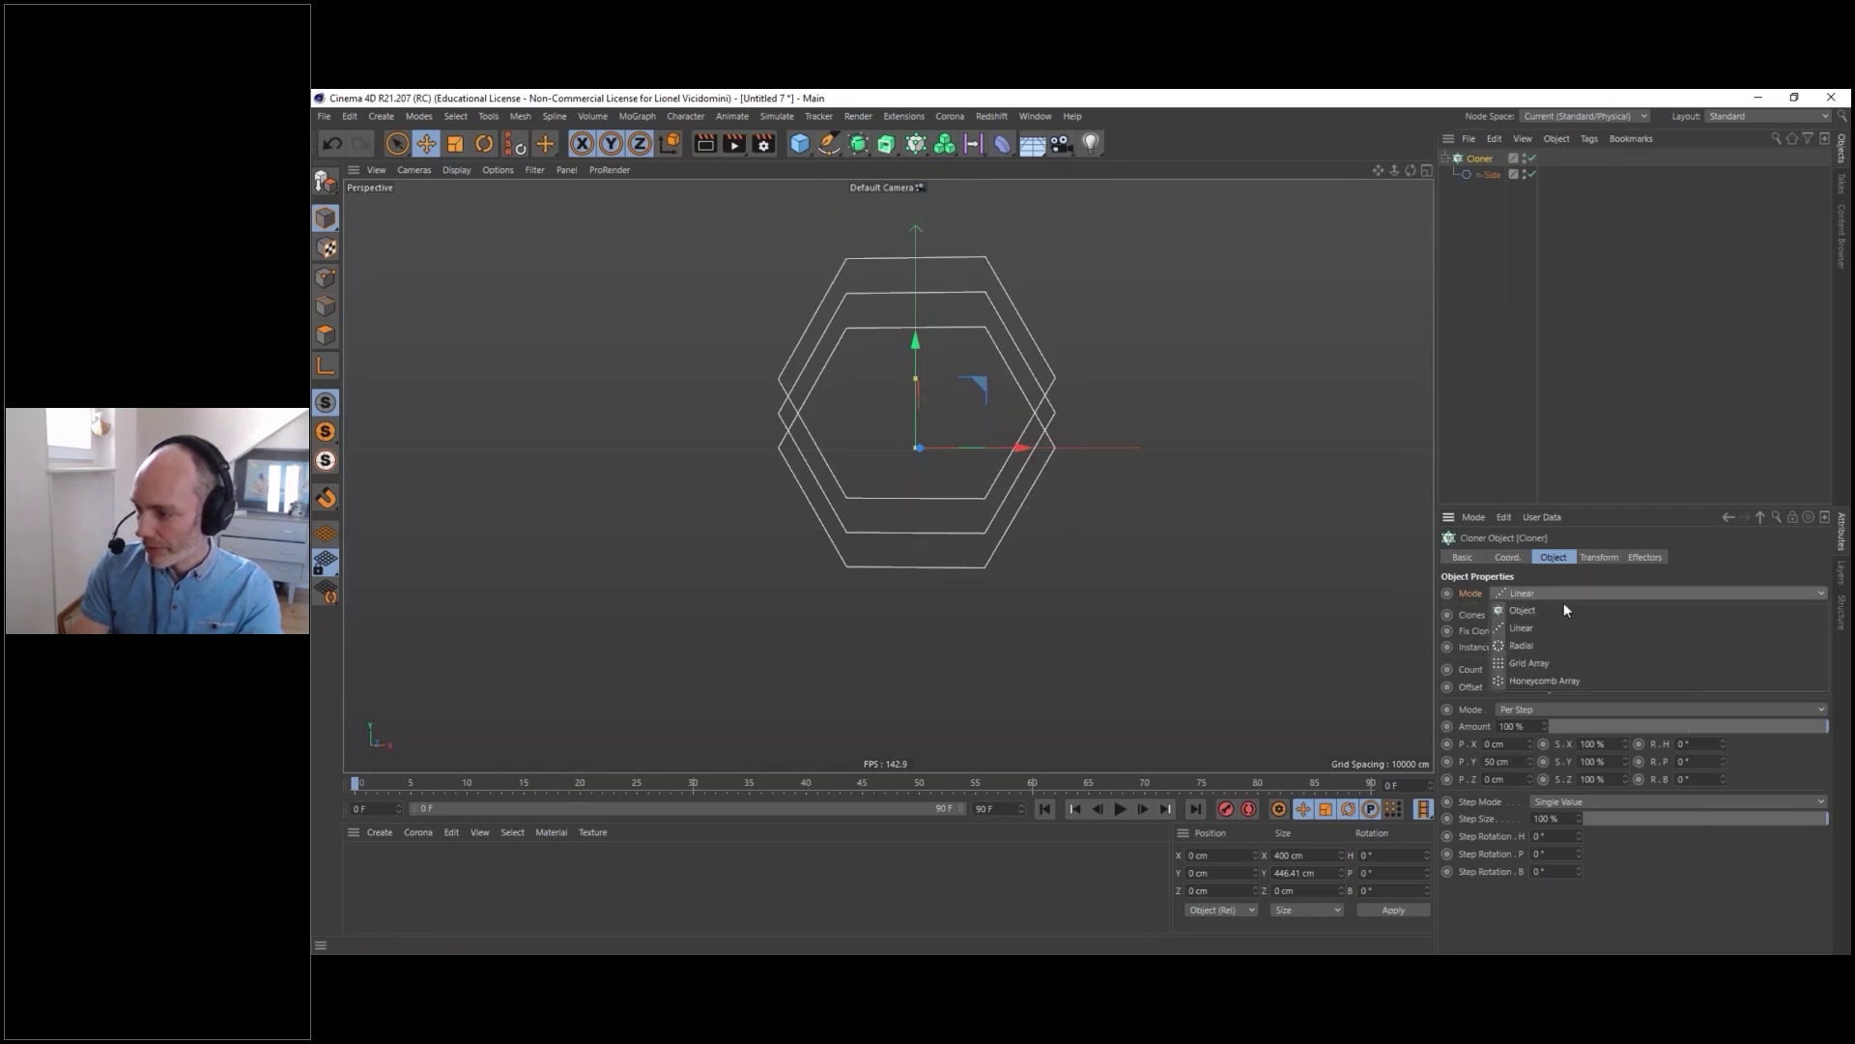
{"action": "left_click", "coordinate": [1558, 678]}
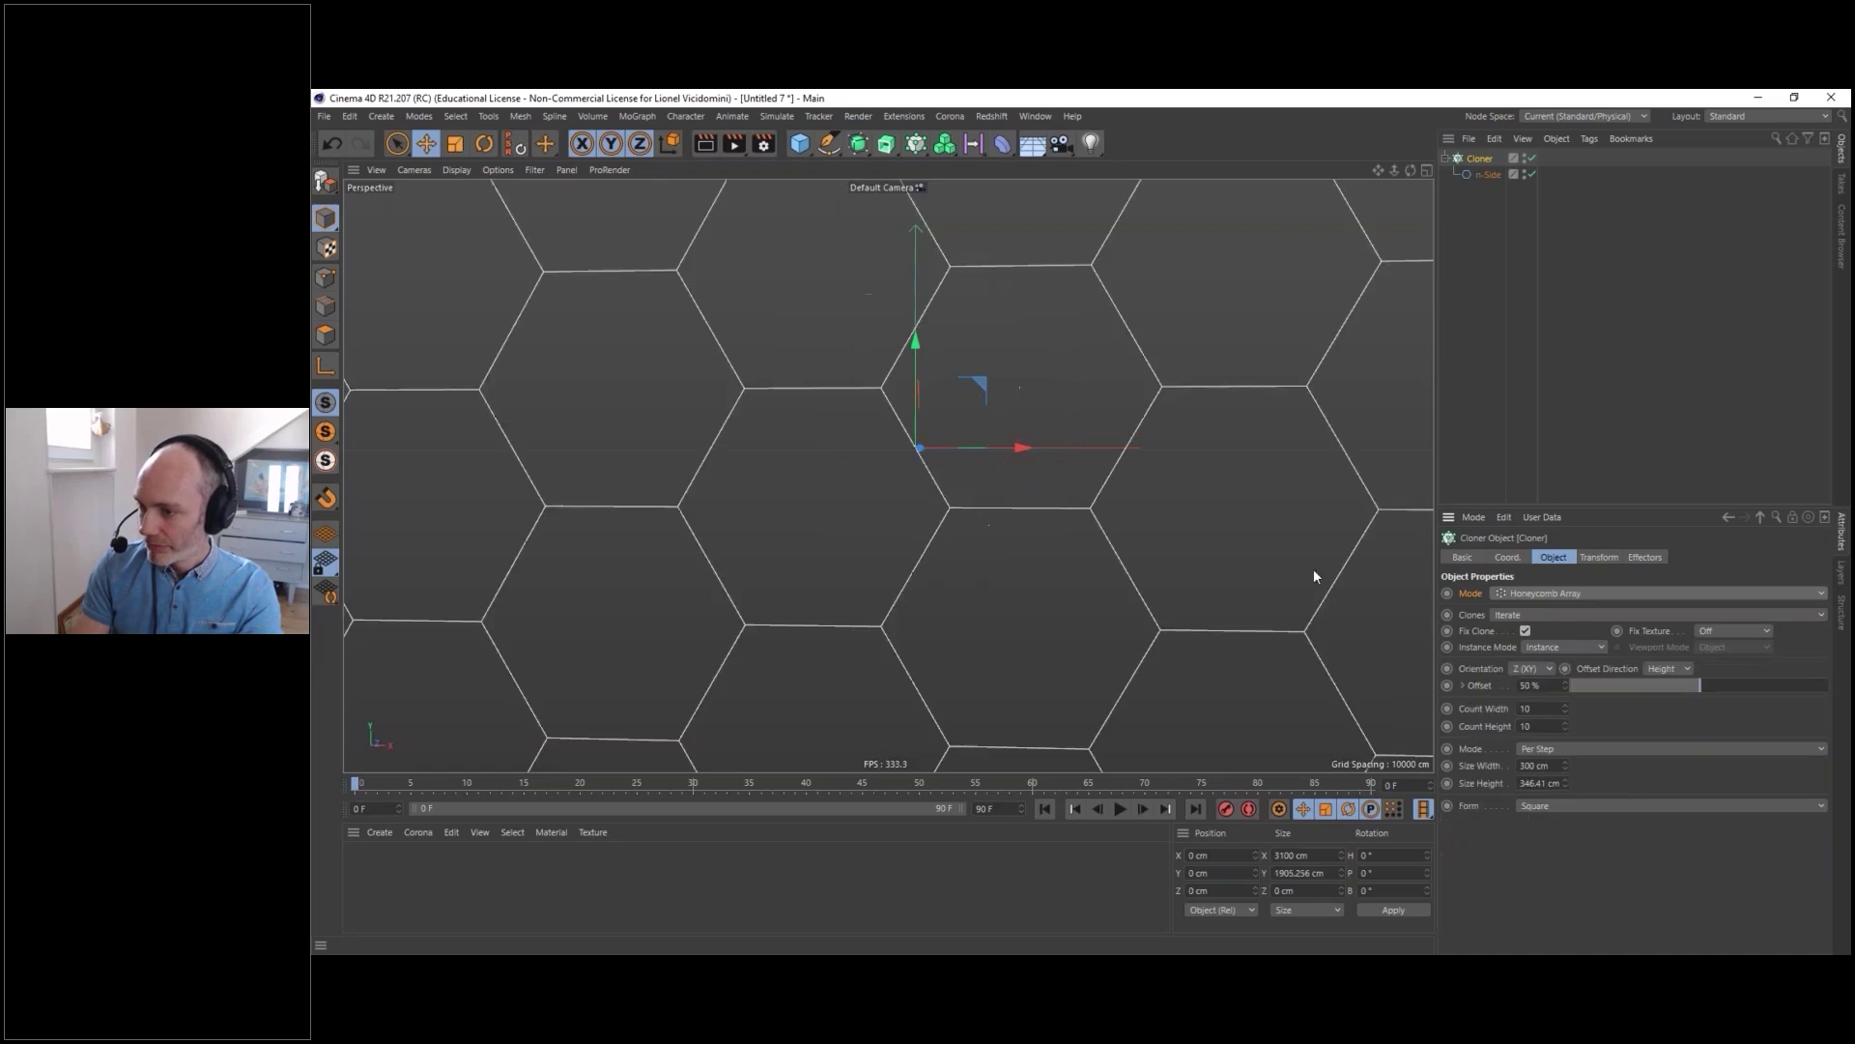
{"action": "scroll", "coordinate": [967, 531], "scroll_direction": "down", "scroll_amount": 6}
{"action": "left_click_drag", "start_coordinate": [1012, 450], "coordinate": [783, 507], "text": "alt"}
{"action": "scroll", "coordinate": [827, 449], "scroll_direction": "up", "scroll_amount": 6}
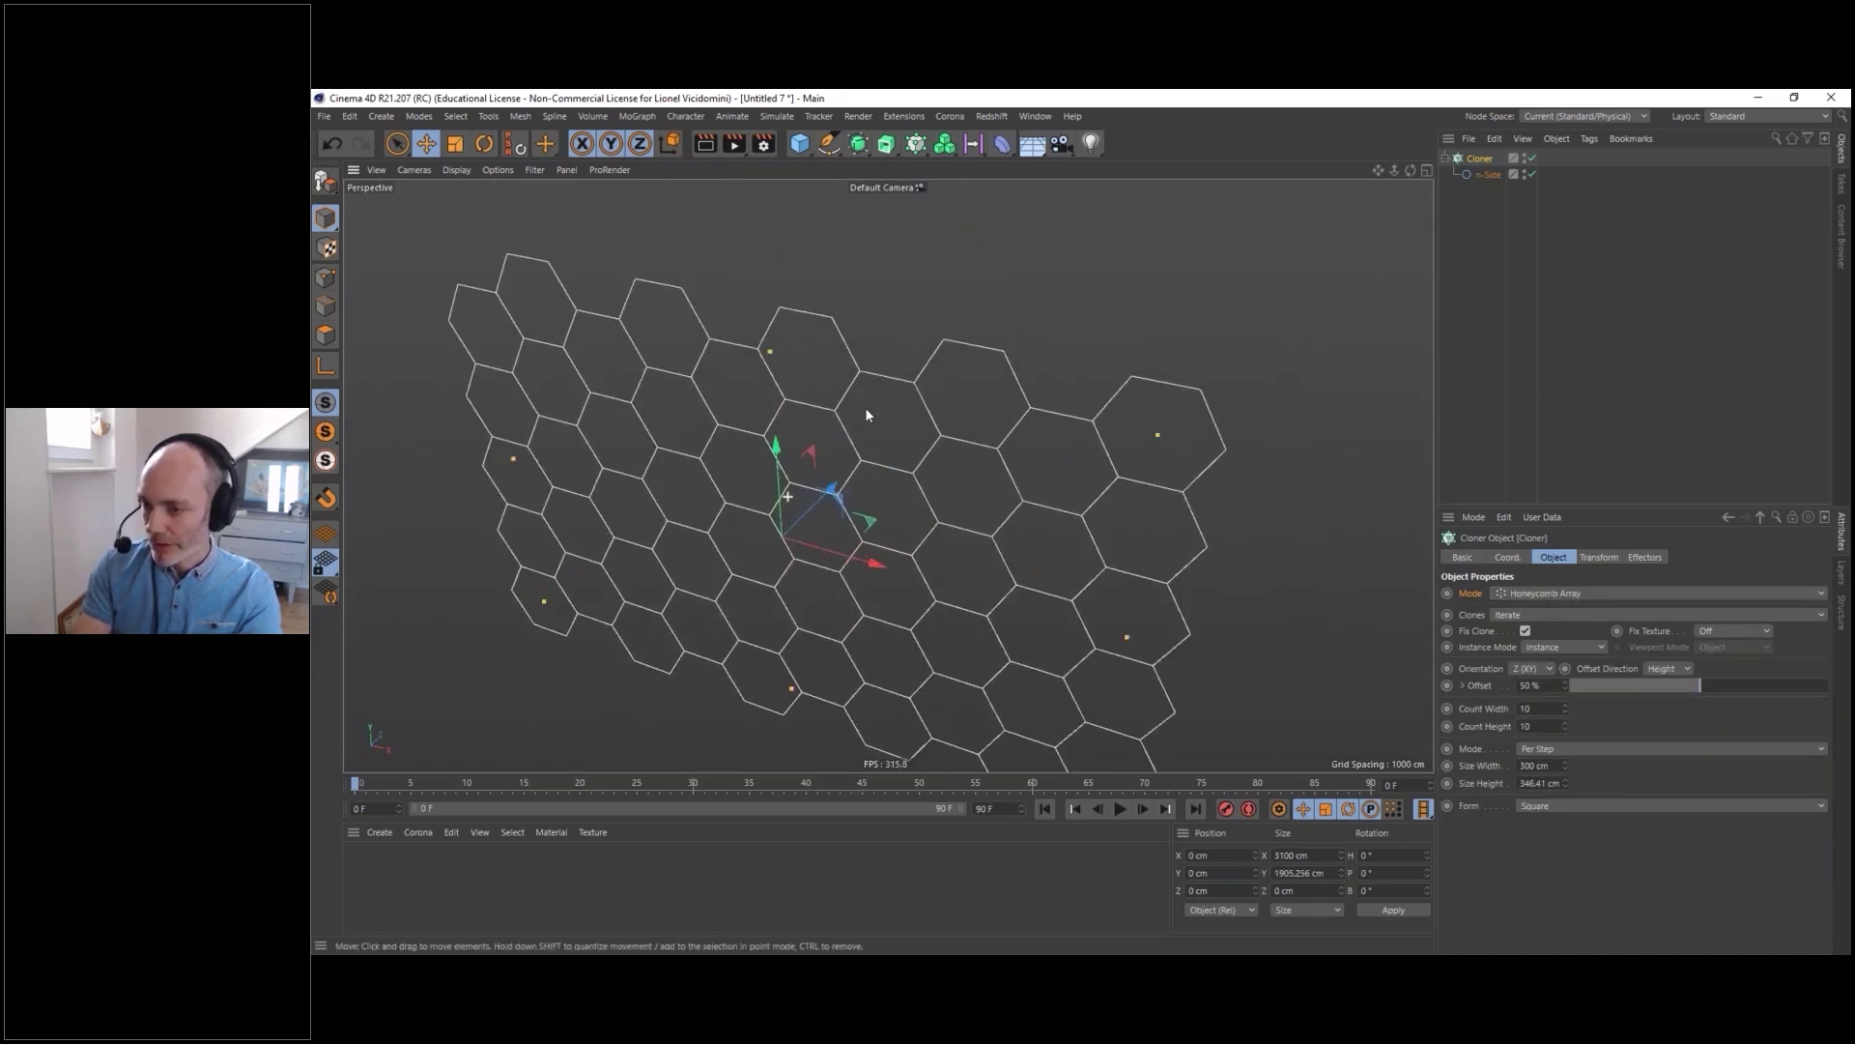
{"action": "left_click_drag", "start_coordinate": [843, 408], "coordinate": [878, 437], "text": "alt"}
{"action": "scroll", "coordinate": [877, 438], "scroll_direction": "down", "scroll_amount": 3}
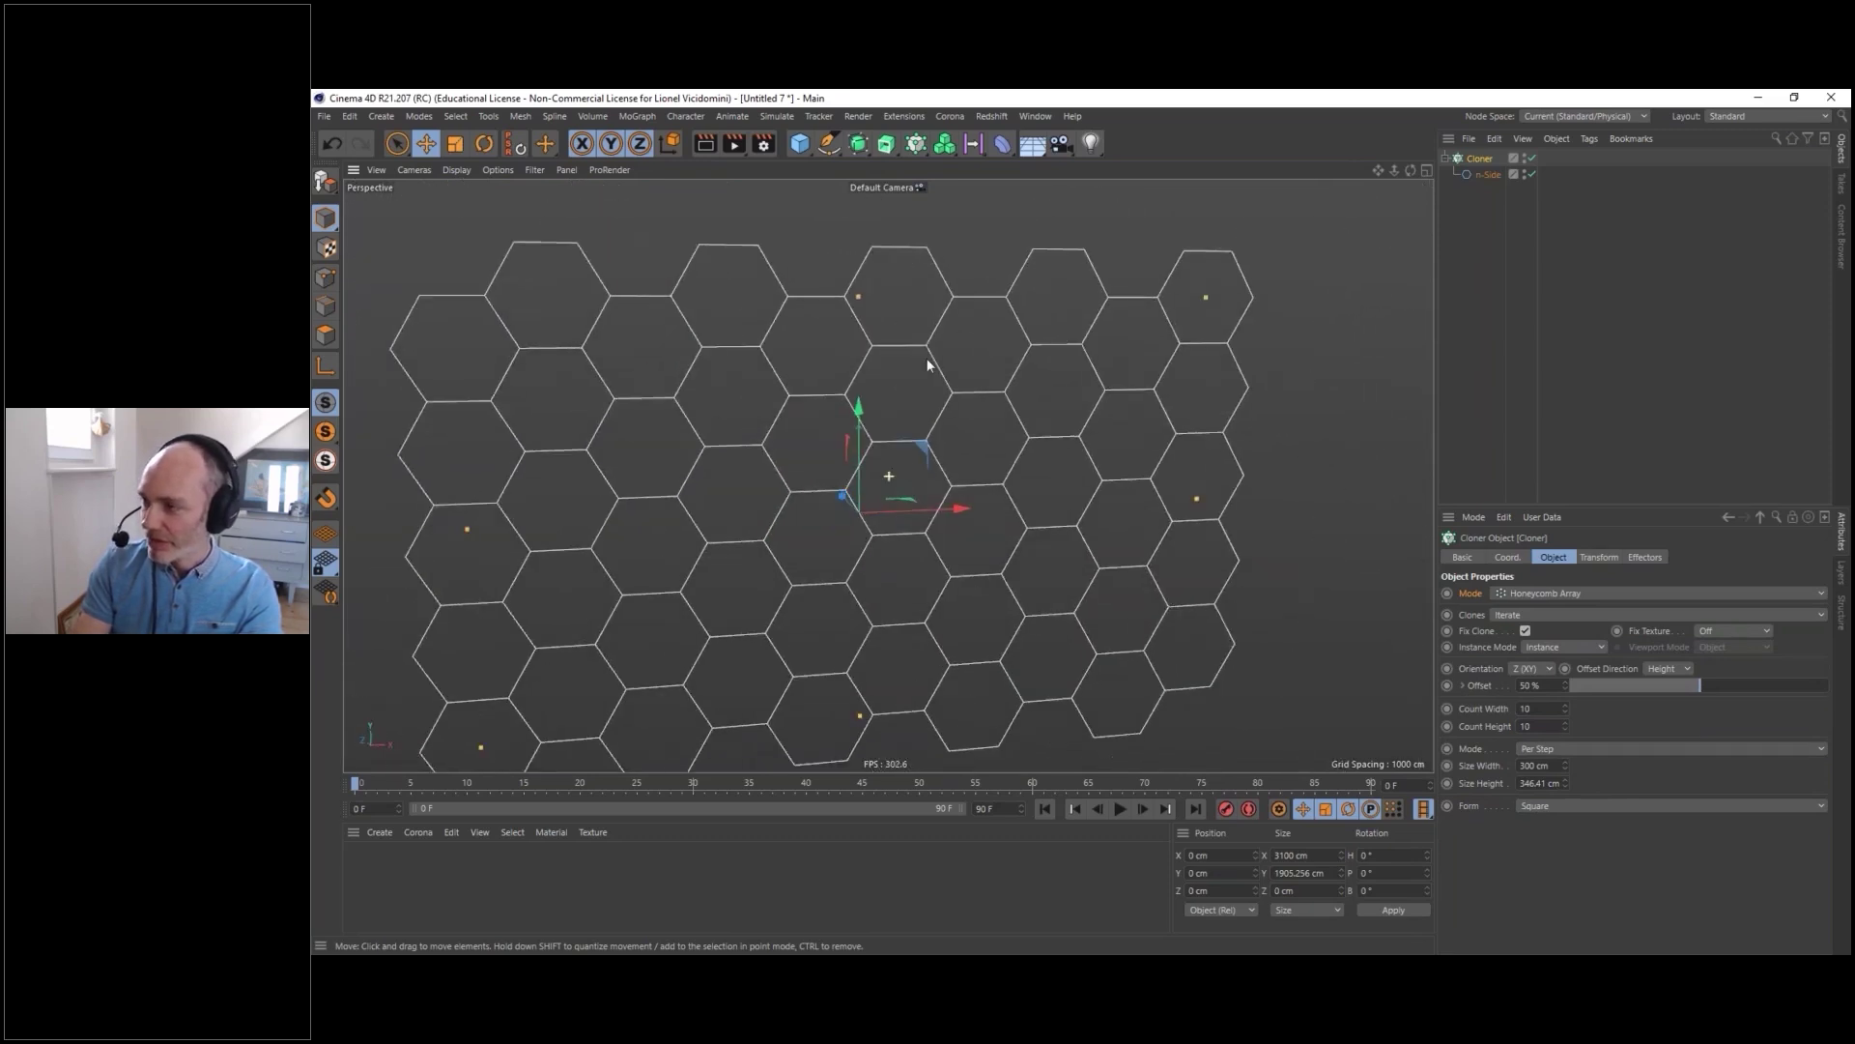
- Try a smaller radius on the n-Side spline and return it to 200 cm
{"action": "left_click", "coordinate": [1488, 175]}
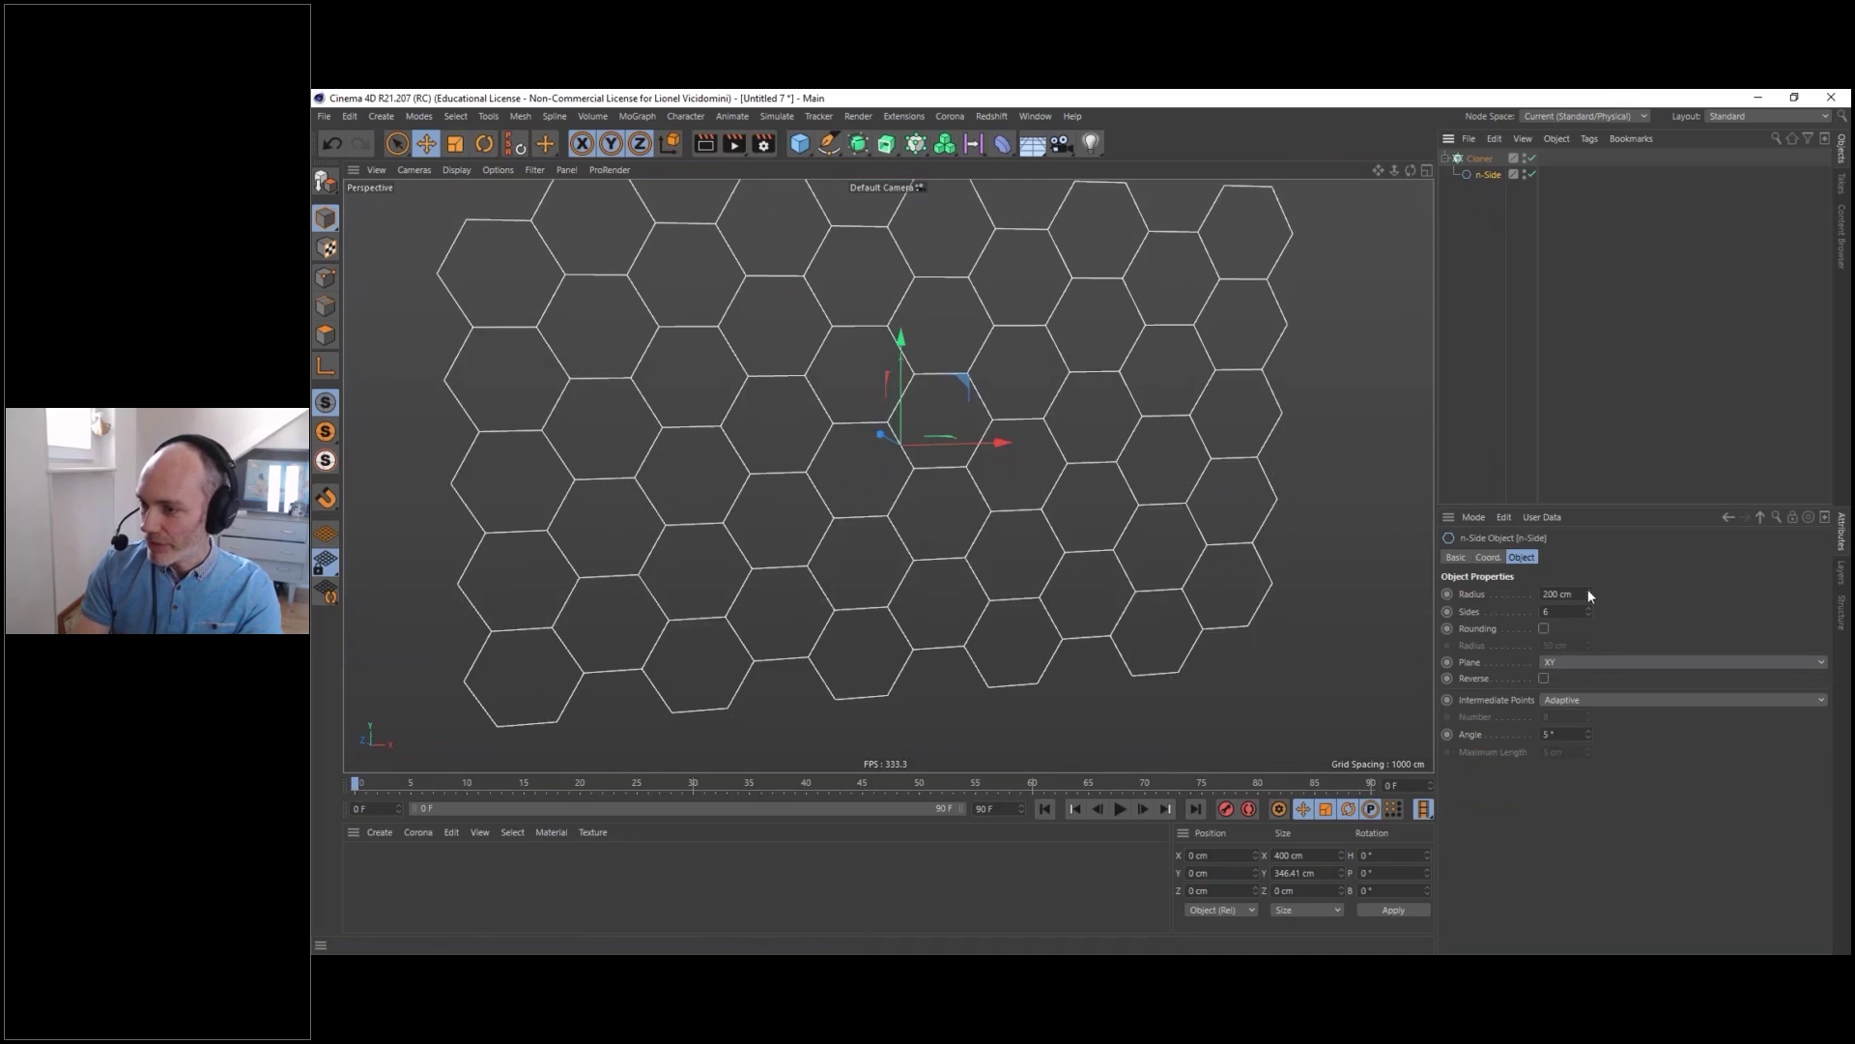
{"action": "left_click_drag", "start_coordinate": [1587, 589], "coordinate": [1639, 484]}
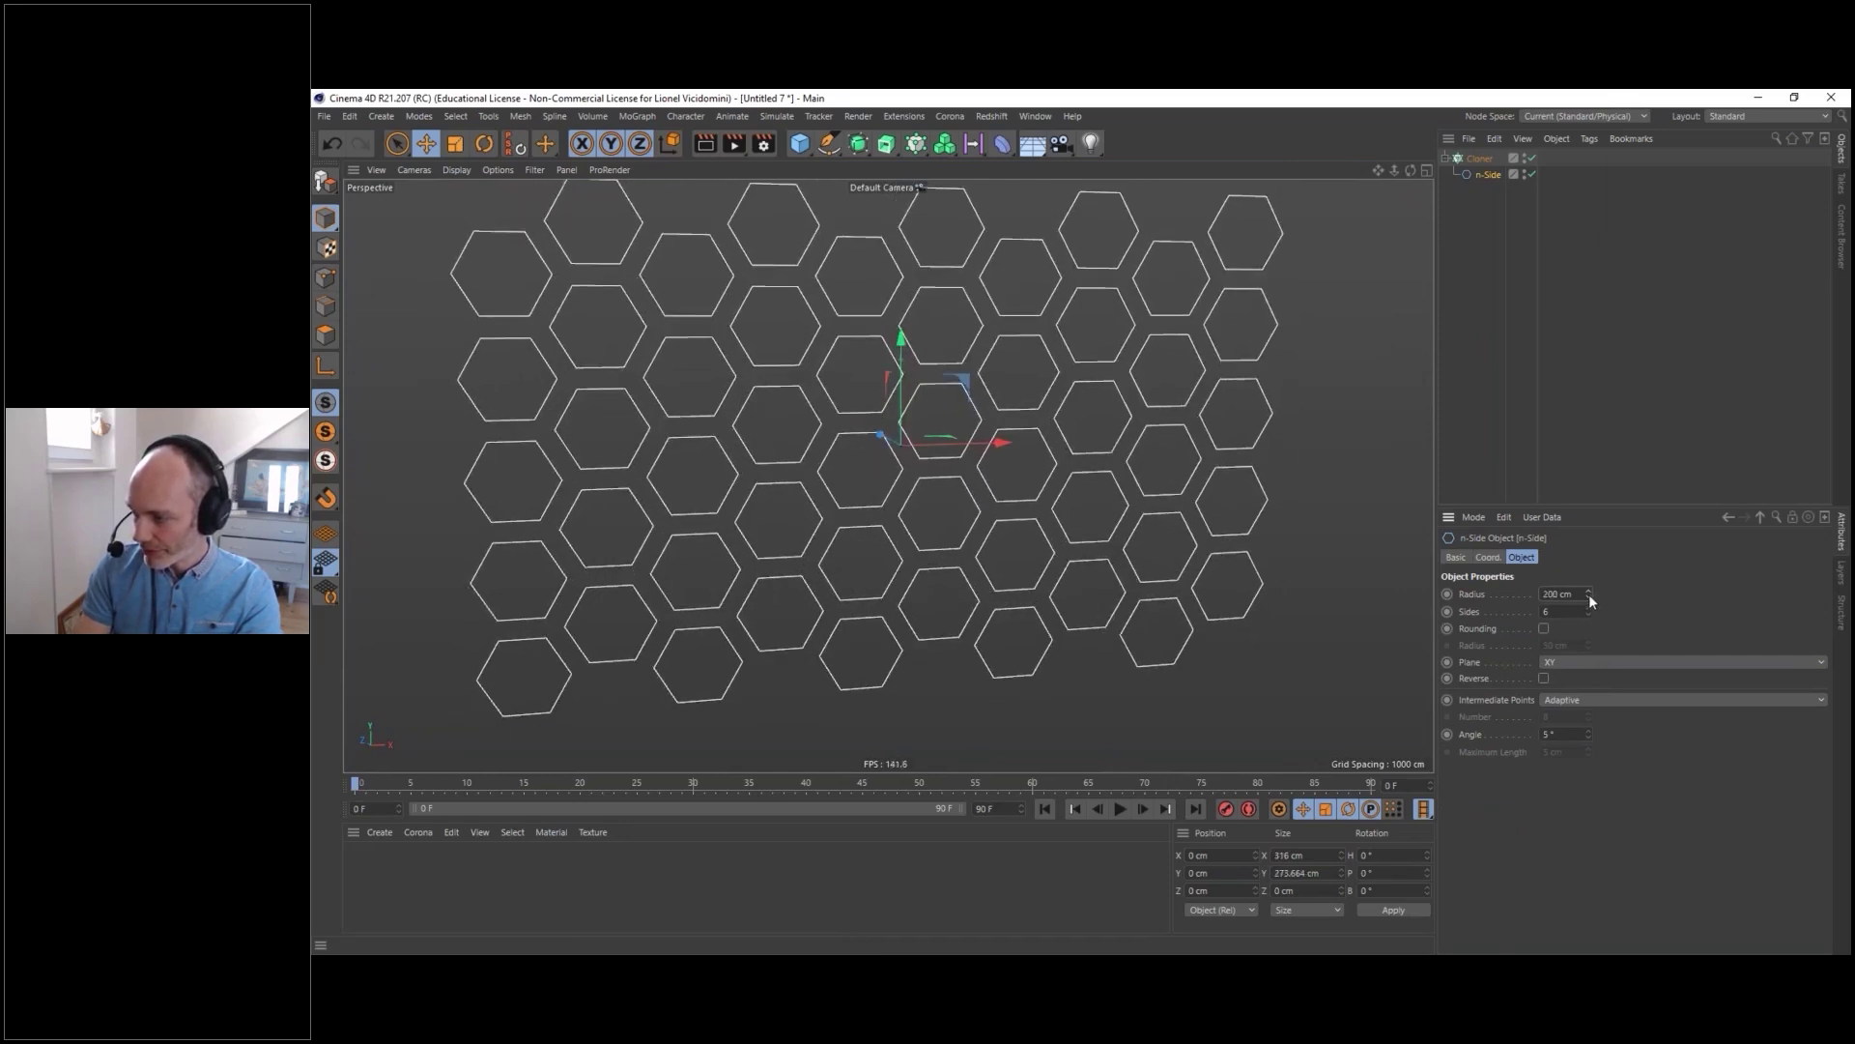
{"action": "left_click_drag", "start_coordinate": [1589, 593], "coordinate": [1588, 594]}
- Render the cloned hexagon outlines in the viewport to check whether the splines are rendered
{"action": "mouse_move", "coordinate": [941, 442]}
{"action": "left_mouse_down", "text": "alt"}
{"action": "mouse_move", "coordinate": [891, 406]}
{"action": "mouse_move", "coordinate": [941, 475]}
{"action": "left_mouse_up", "text": "alt"}
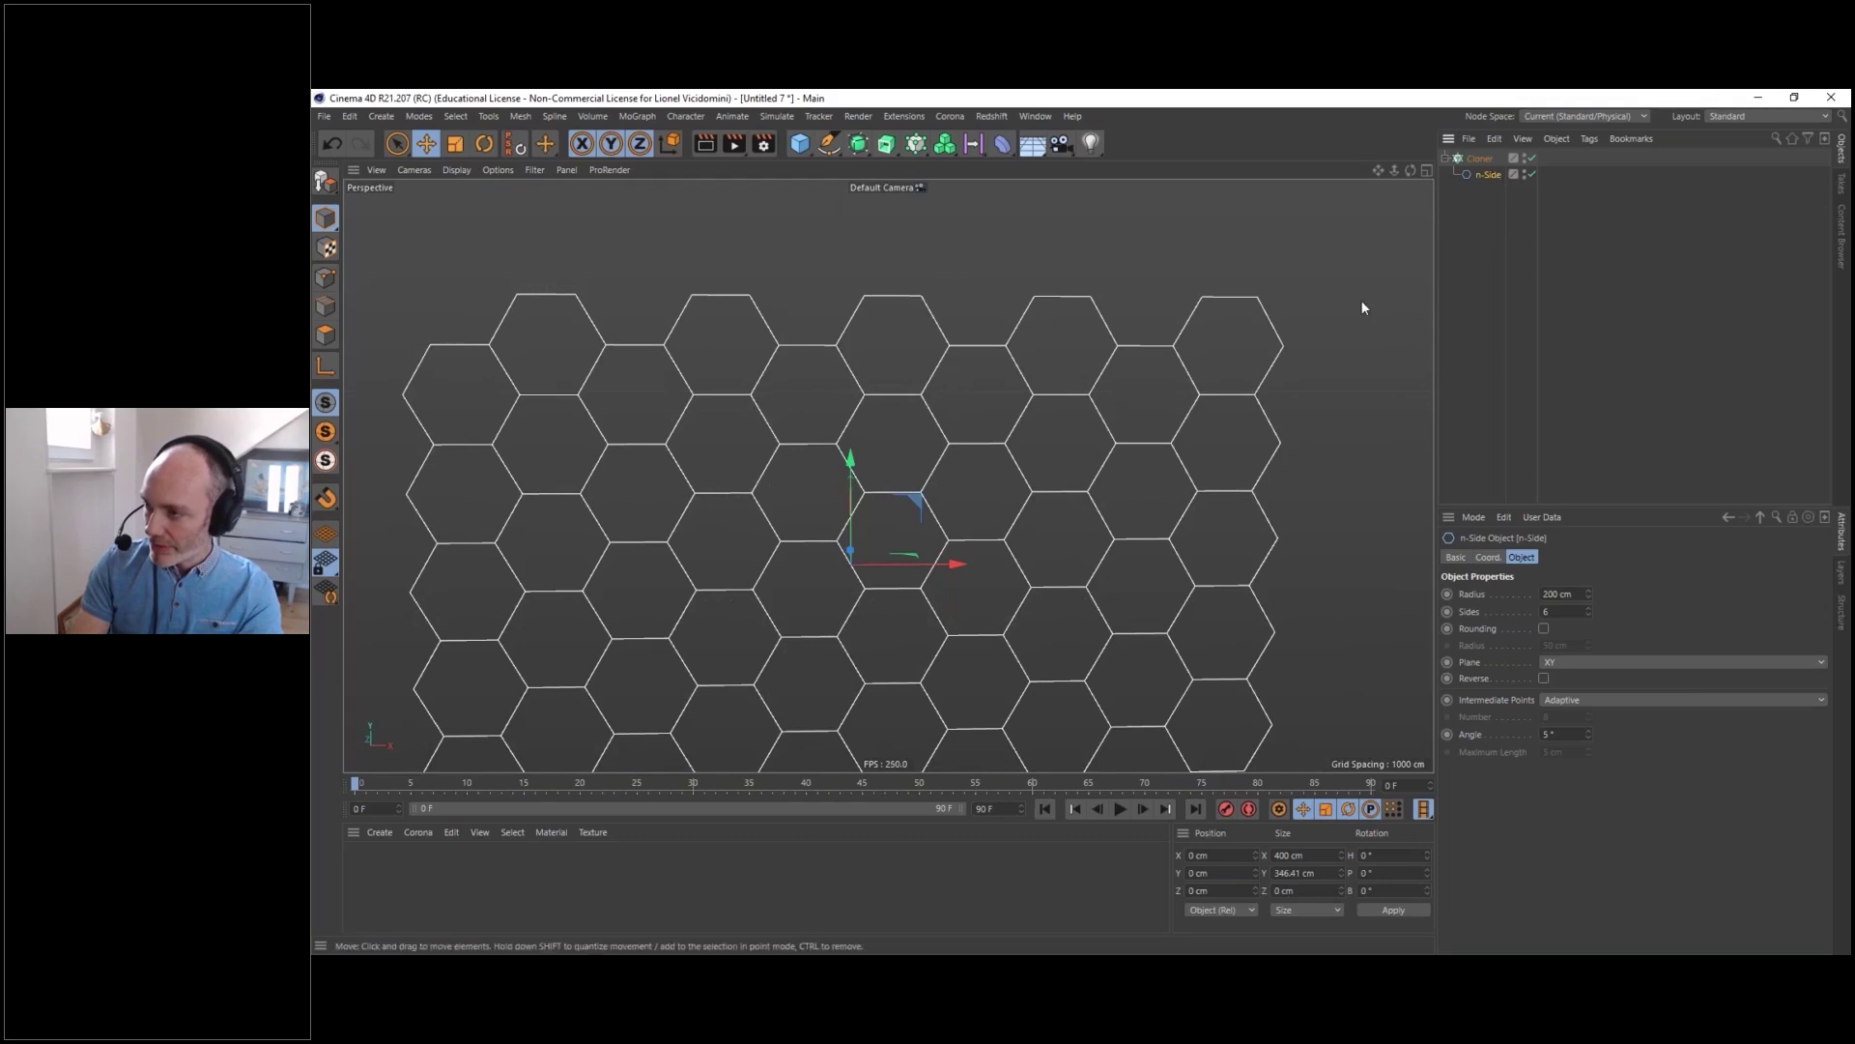
{"action": "left_click_drag", "start_coordinate": [843, 534], "coordinate": [793, 387], "text": "alt"}
{"action": "left_click", "coordinate": [710, 152]}
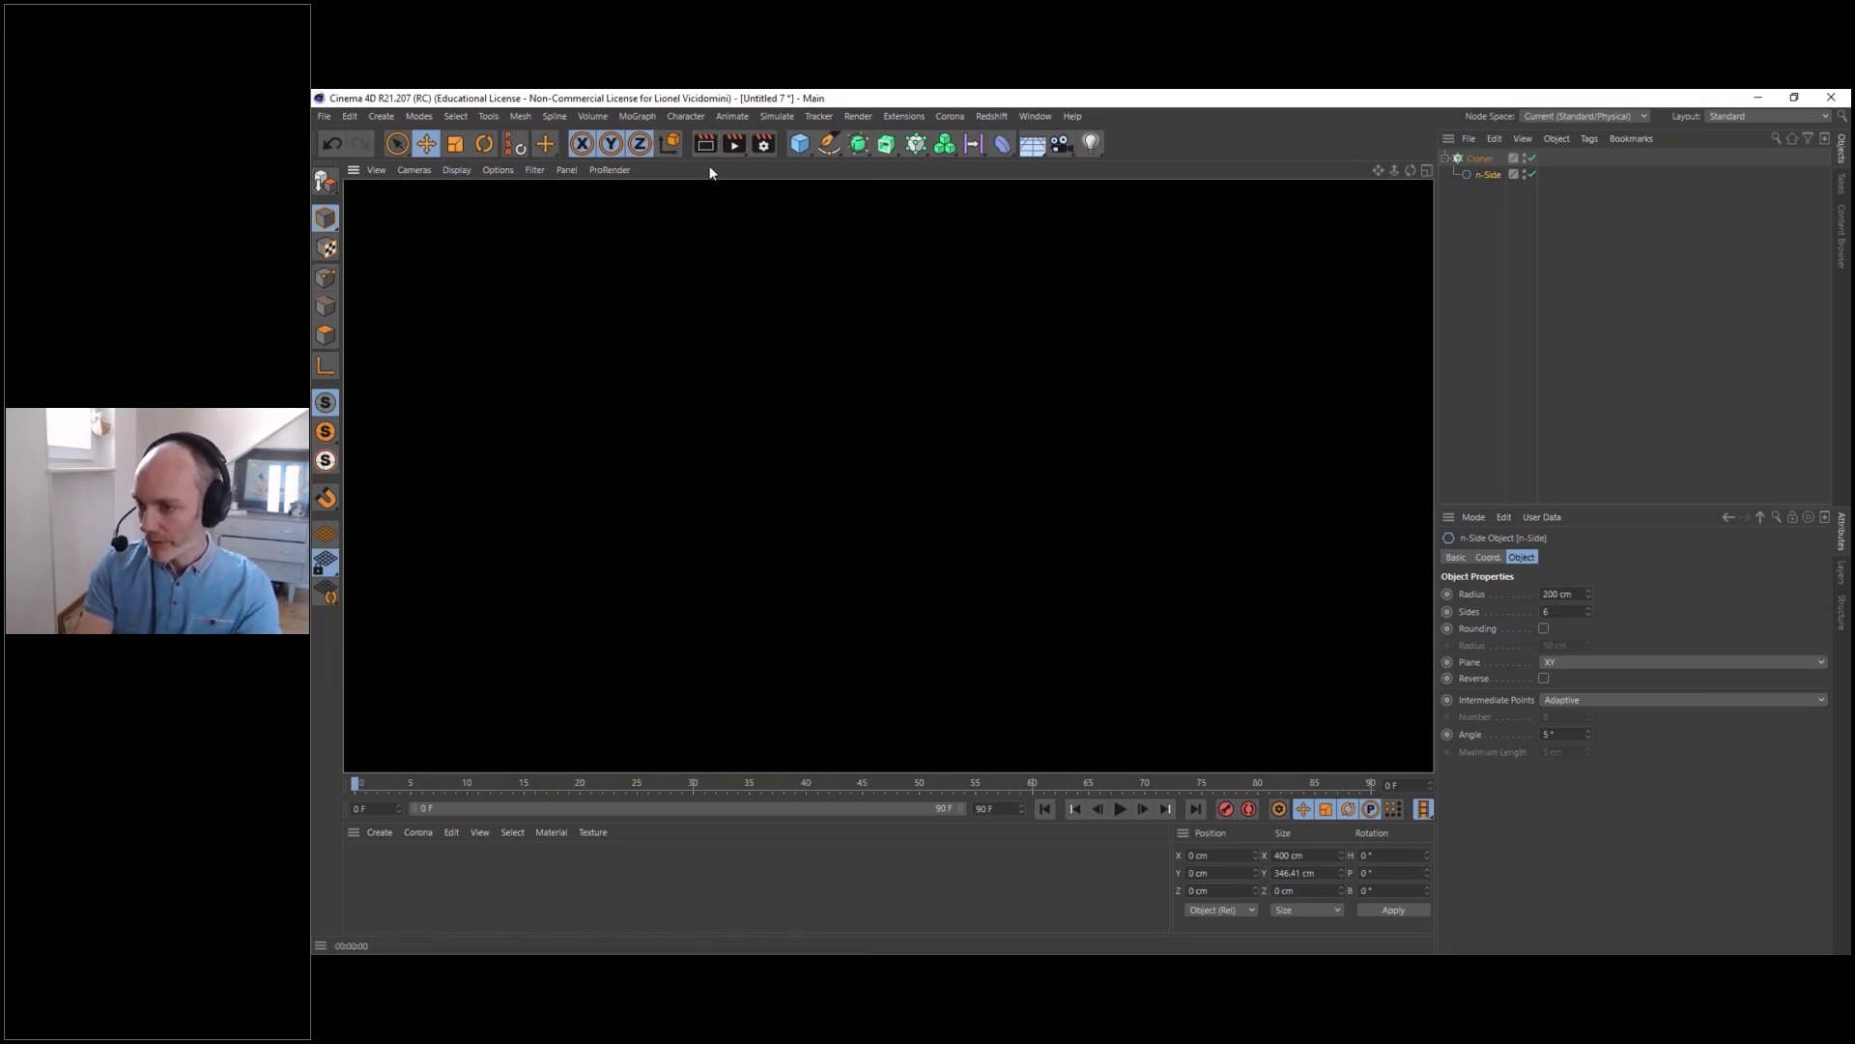
- Place the n-Side spline inside an Extrude generator and set the extrusion's Z movement to 0 cm
{"action": "left_click", "coordinate": [1489, 175]}
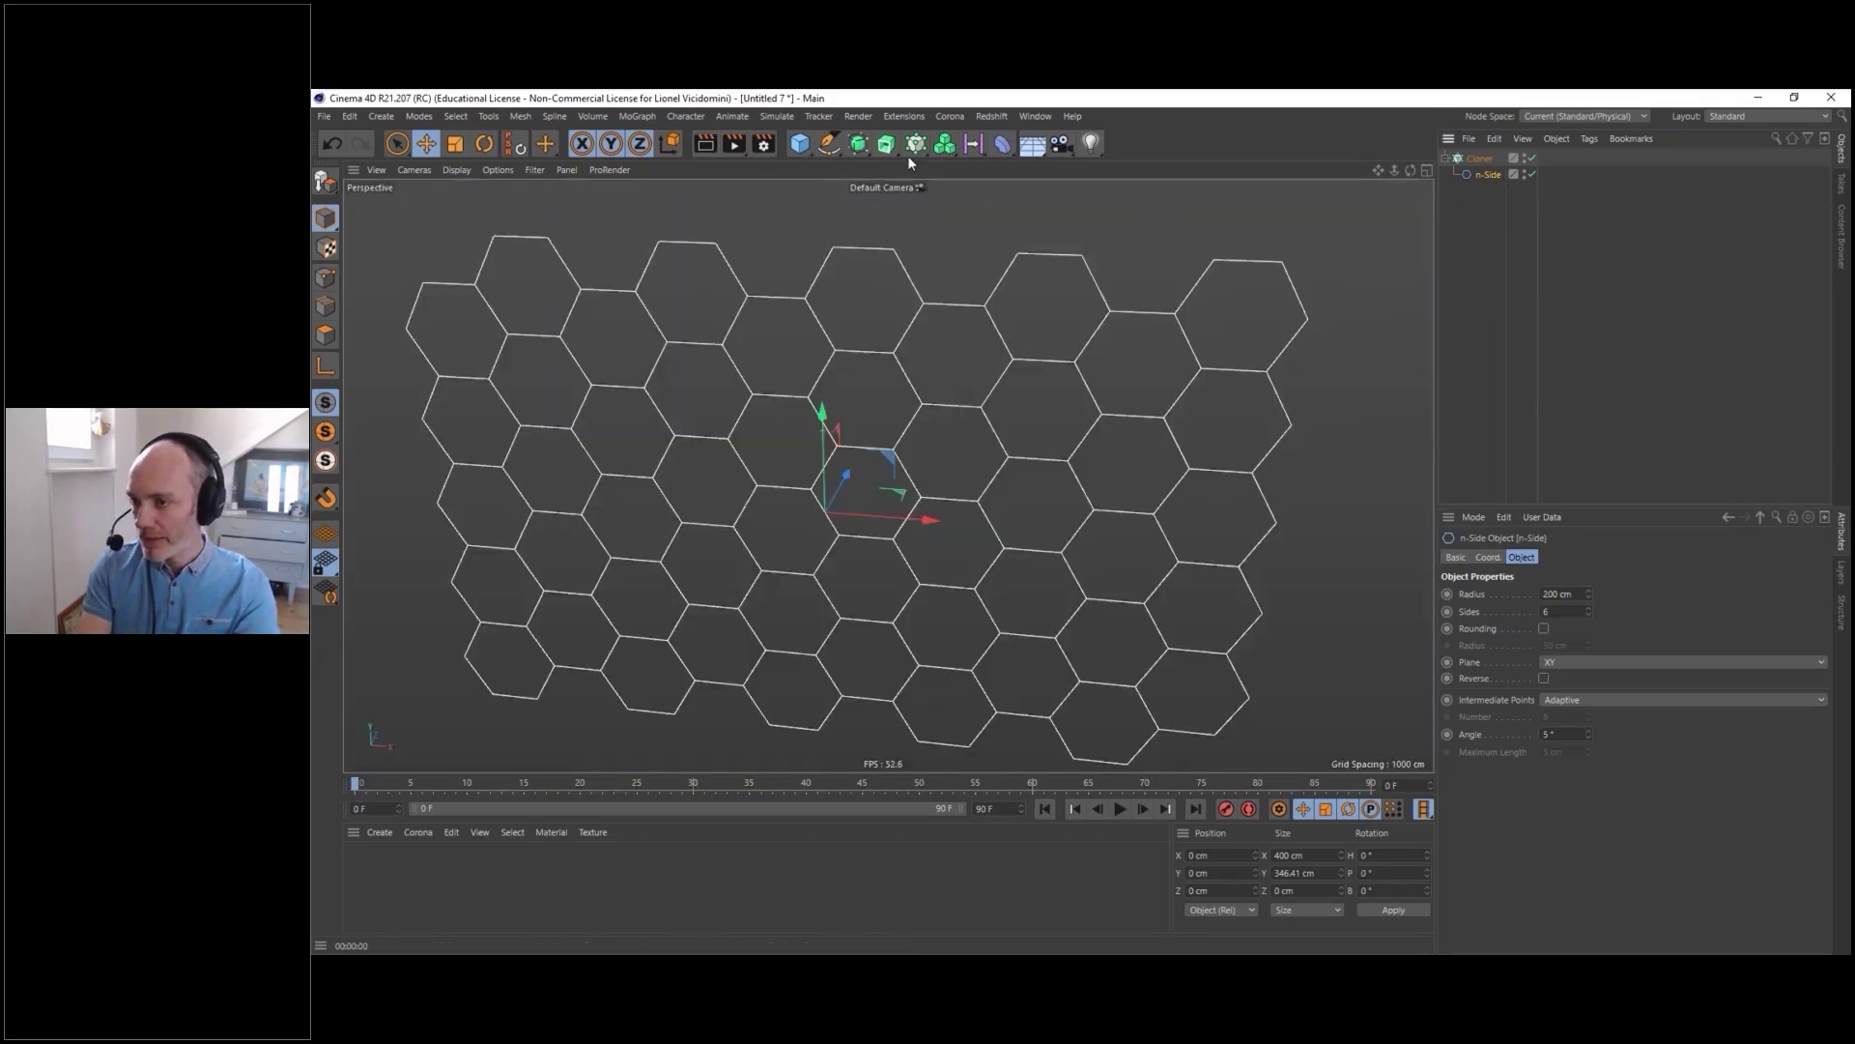
{"action": "left_click", "coordinate": [887, 144], "text": "alt"}
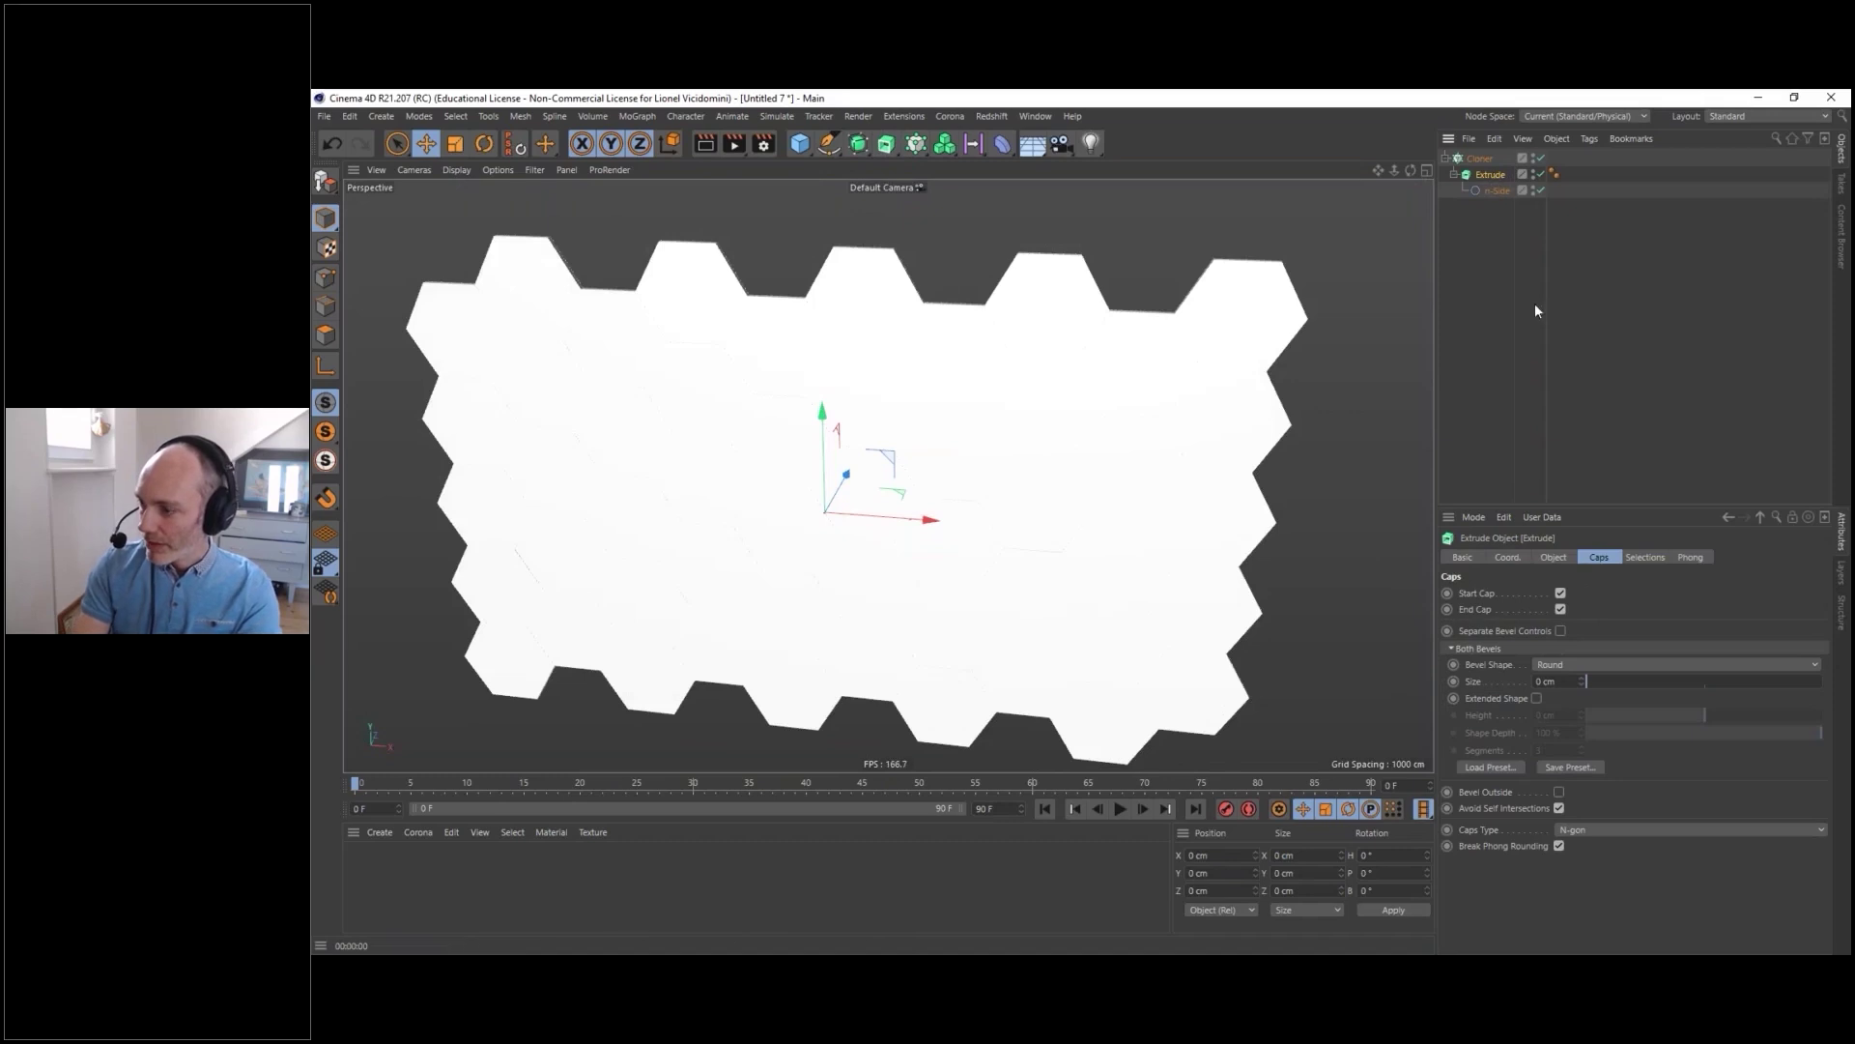
{"action": "left_click", "coordinate": [1553, 558]}
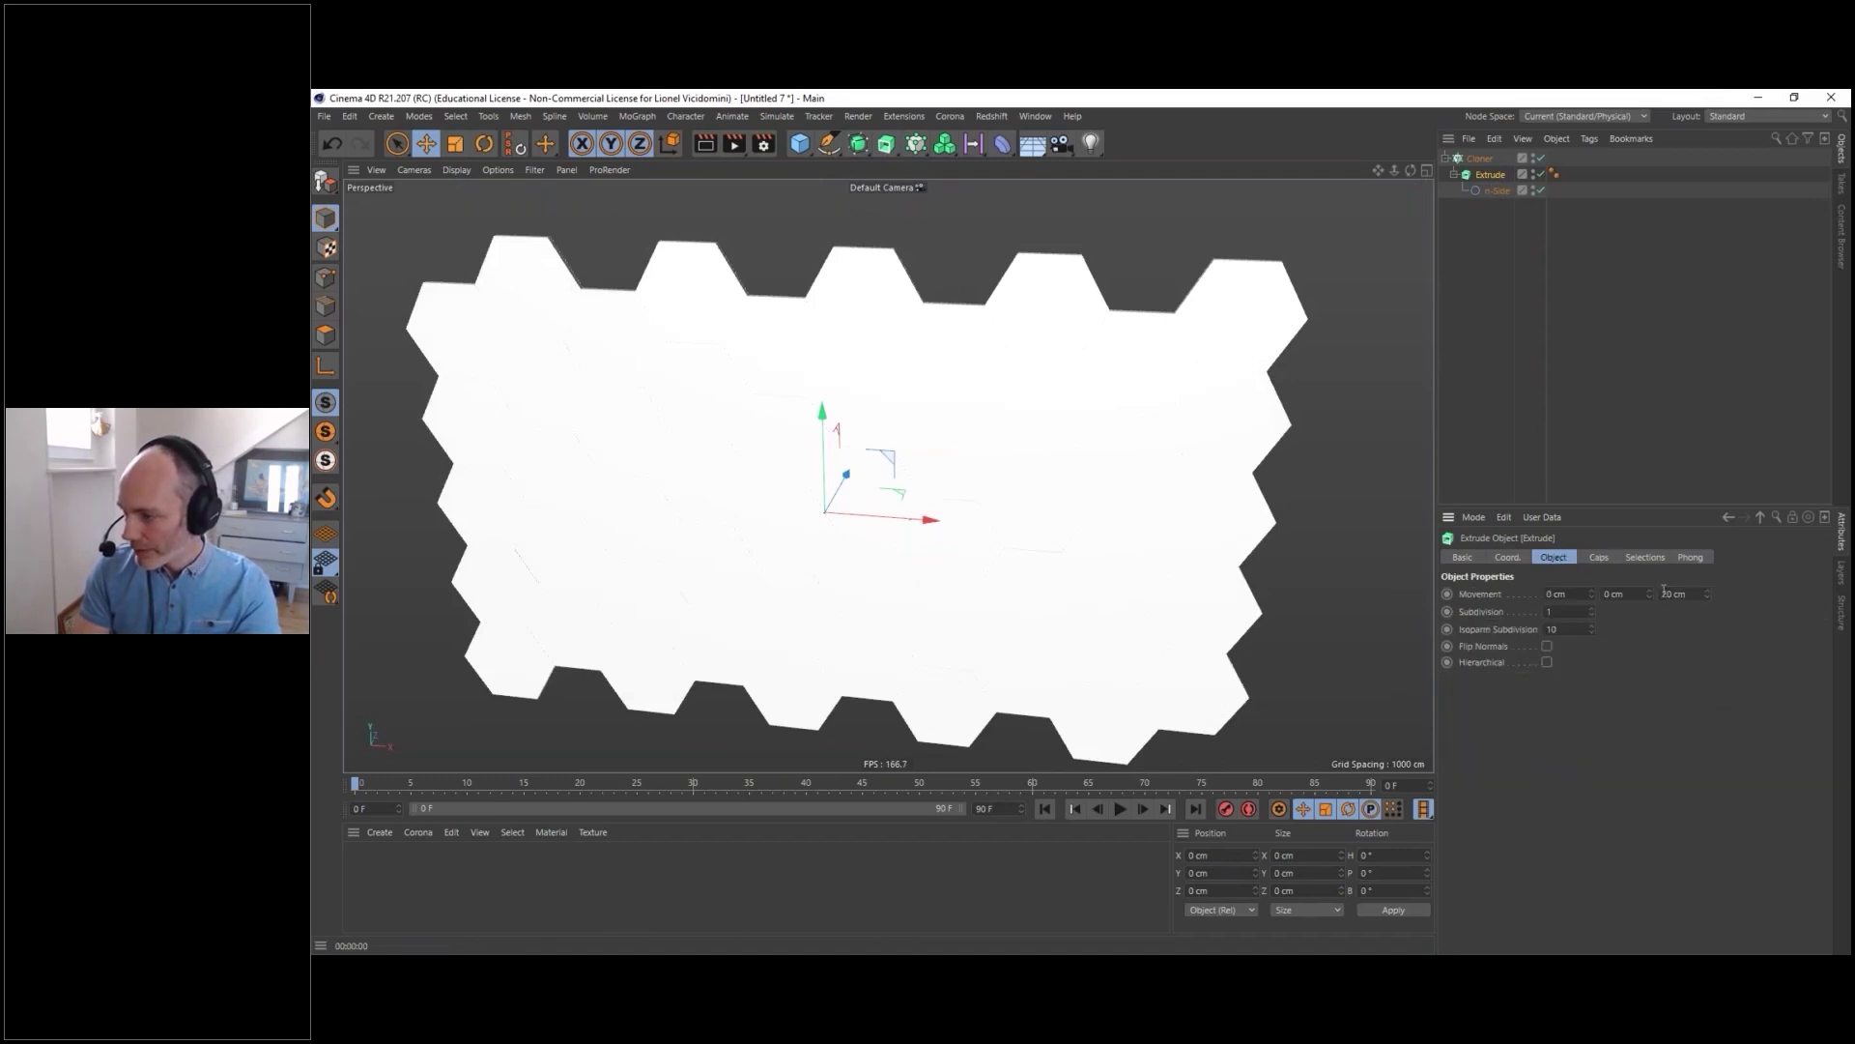
{"action": "left_click_drag", "start_coordinate": [1263, 393], "coordinate": [1073, 541], "text": "alt"}
{"action": "double_click", "coordinate": [1677, 593]}
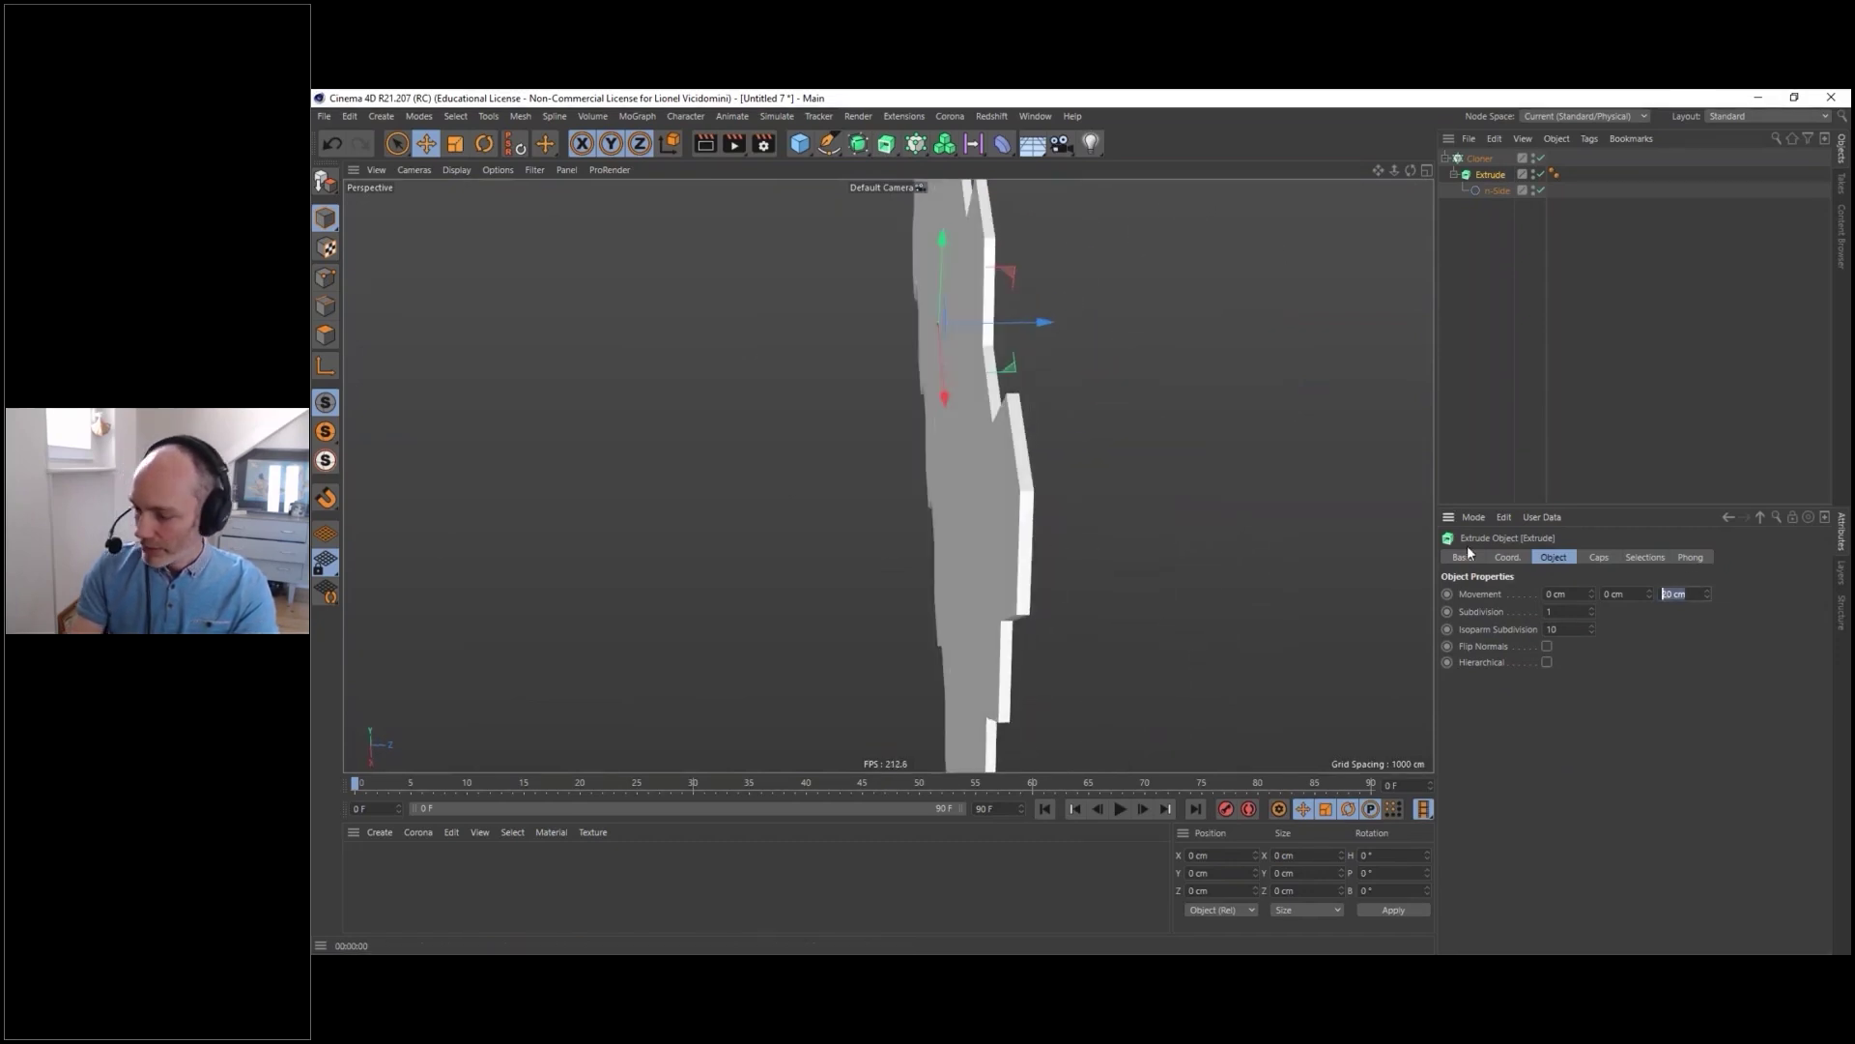
{"action": "key", "text": "BackSpace"}
{"action": "type", "text": "0"}
{"action": "key", "text": "Return"}
{"action": "left_click_drag", "start_coordinate": [897, 460], "coordinate": [811, 383], "text": "alt"}
{"action": "left_click_drag", "start_coordinate": [819, 472], "coordinate": [1105, 460], "text": "alt"}
{"action": "scroll", "coordinate": [977, 464], "scroll_direction": "down", "scroll_amount": 5}
{"action": "left_click_drag", "start_coordinate": [933, 463], "coordinate": [996, 417], "text": "alt"}
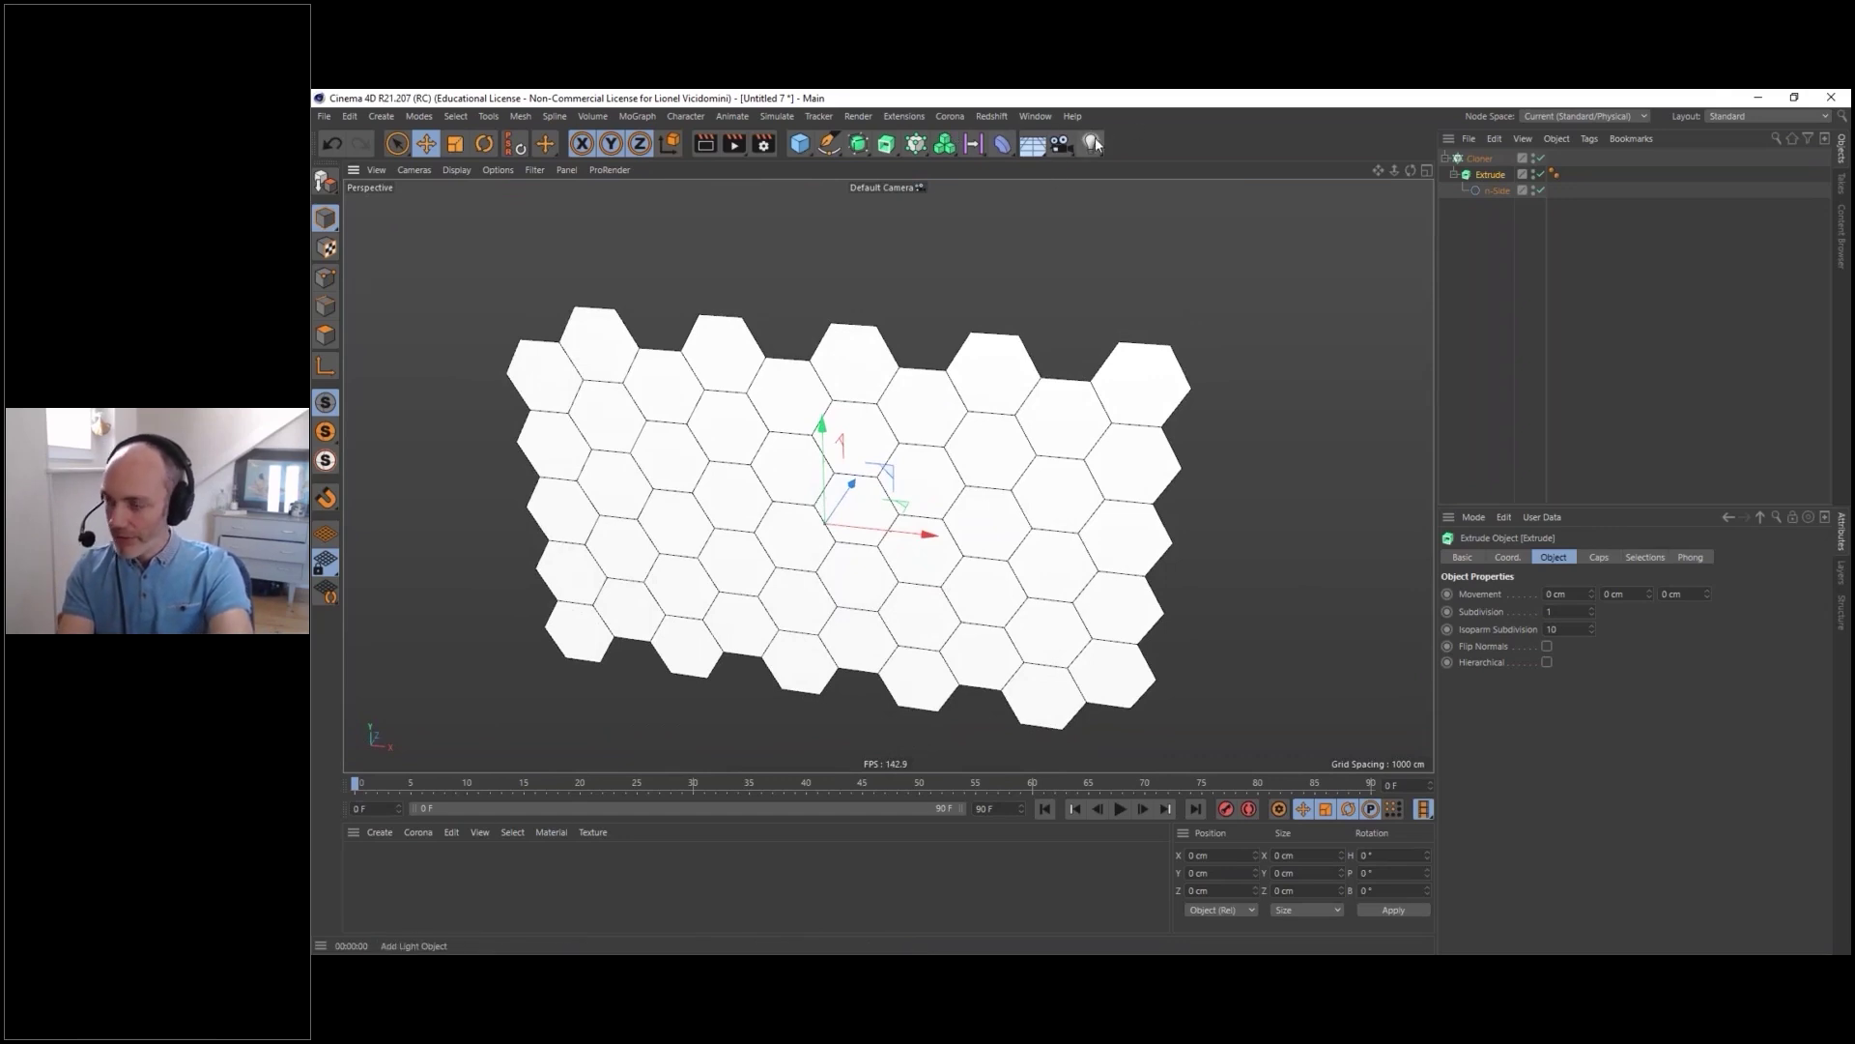
- Add a camera, look through it, and reset its heading, pitch, X position and Y position to 0
{"action": "left_click", "coordinate": [1063, 145]}
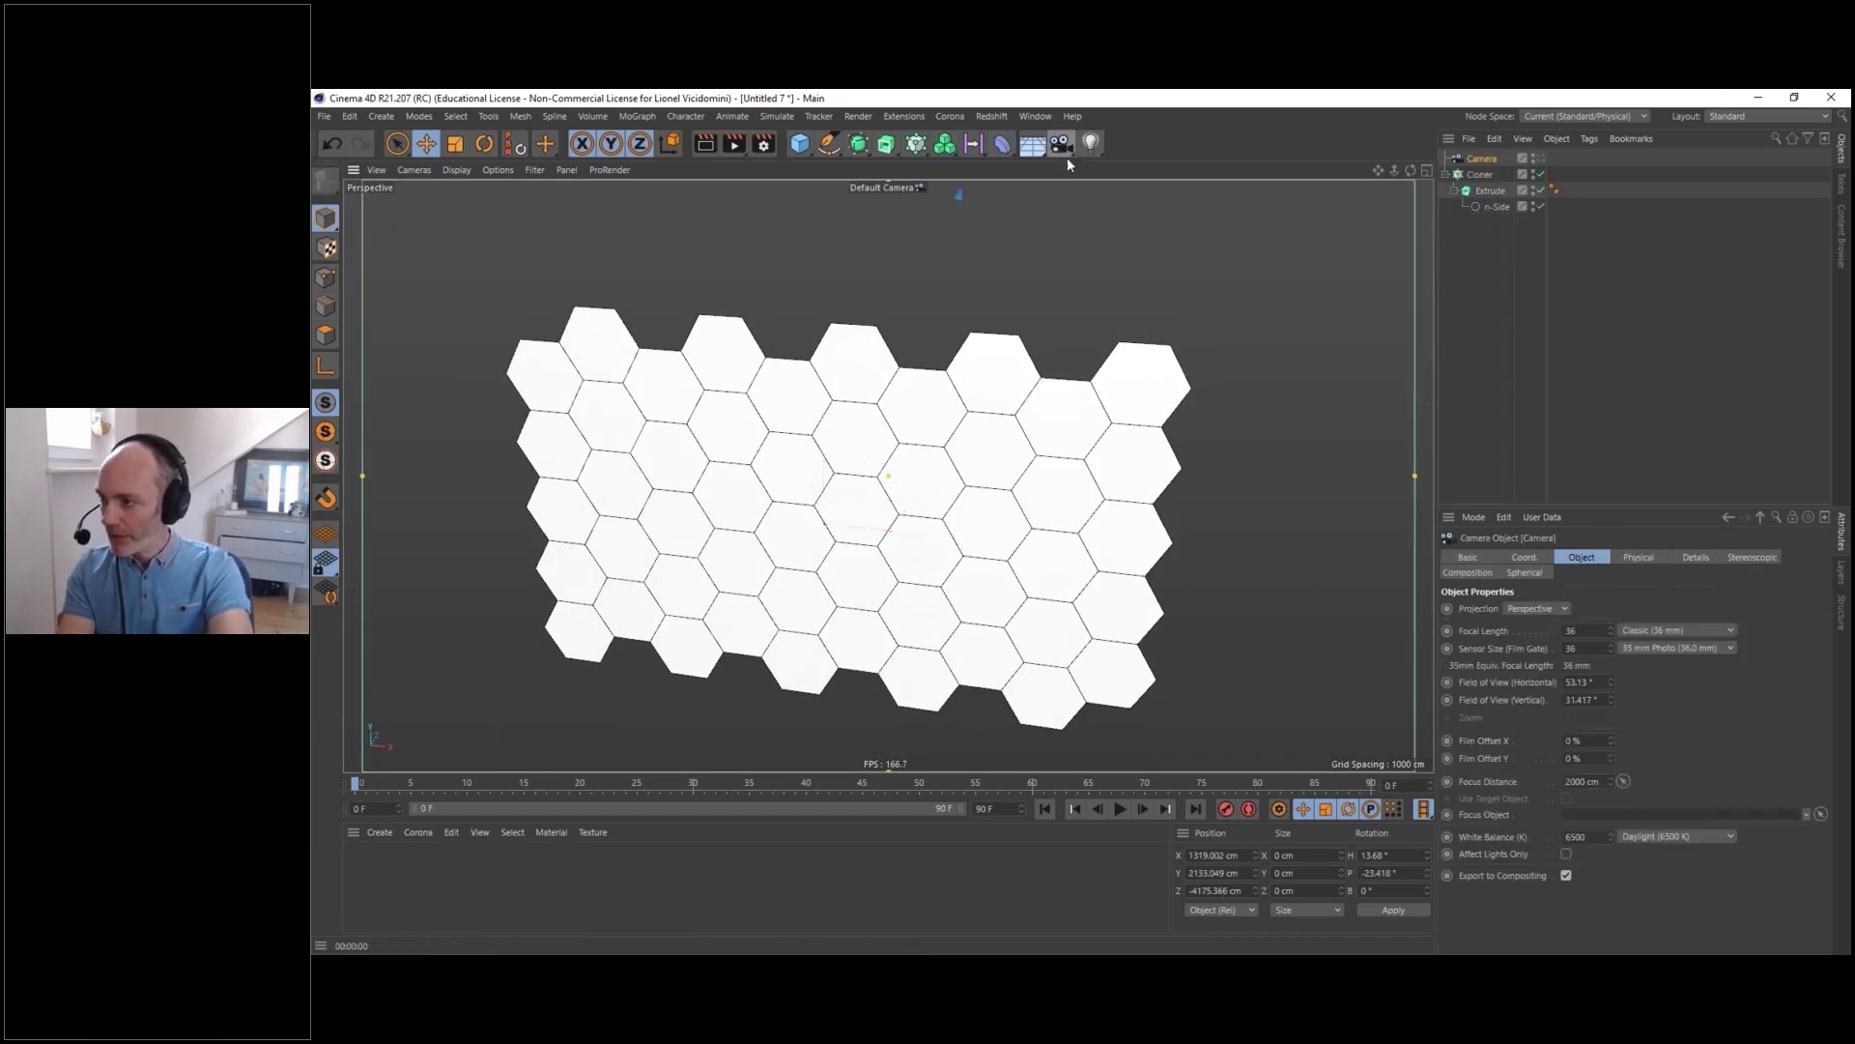
{"action": "left_click", "coordinate": [1538, 159]}
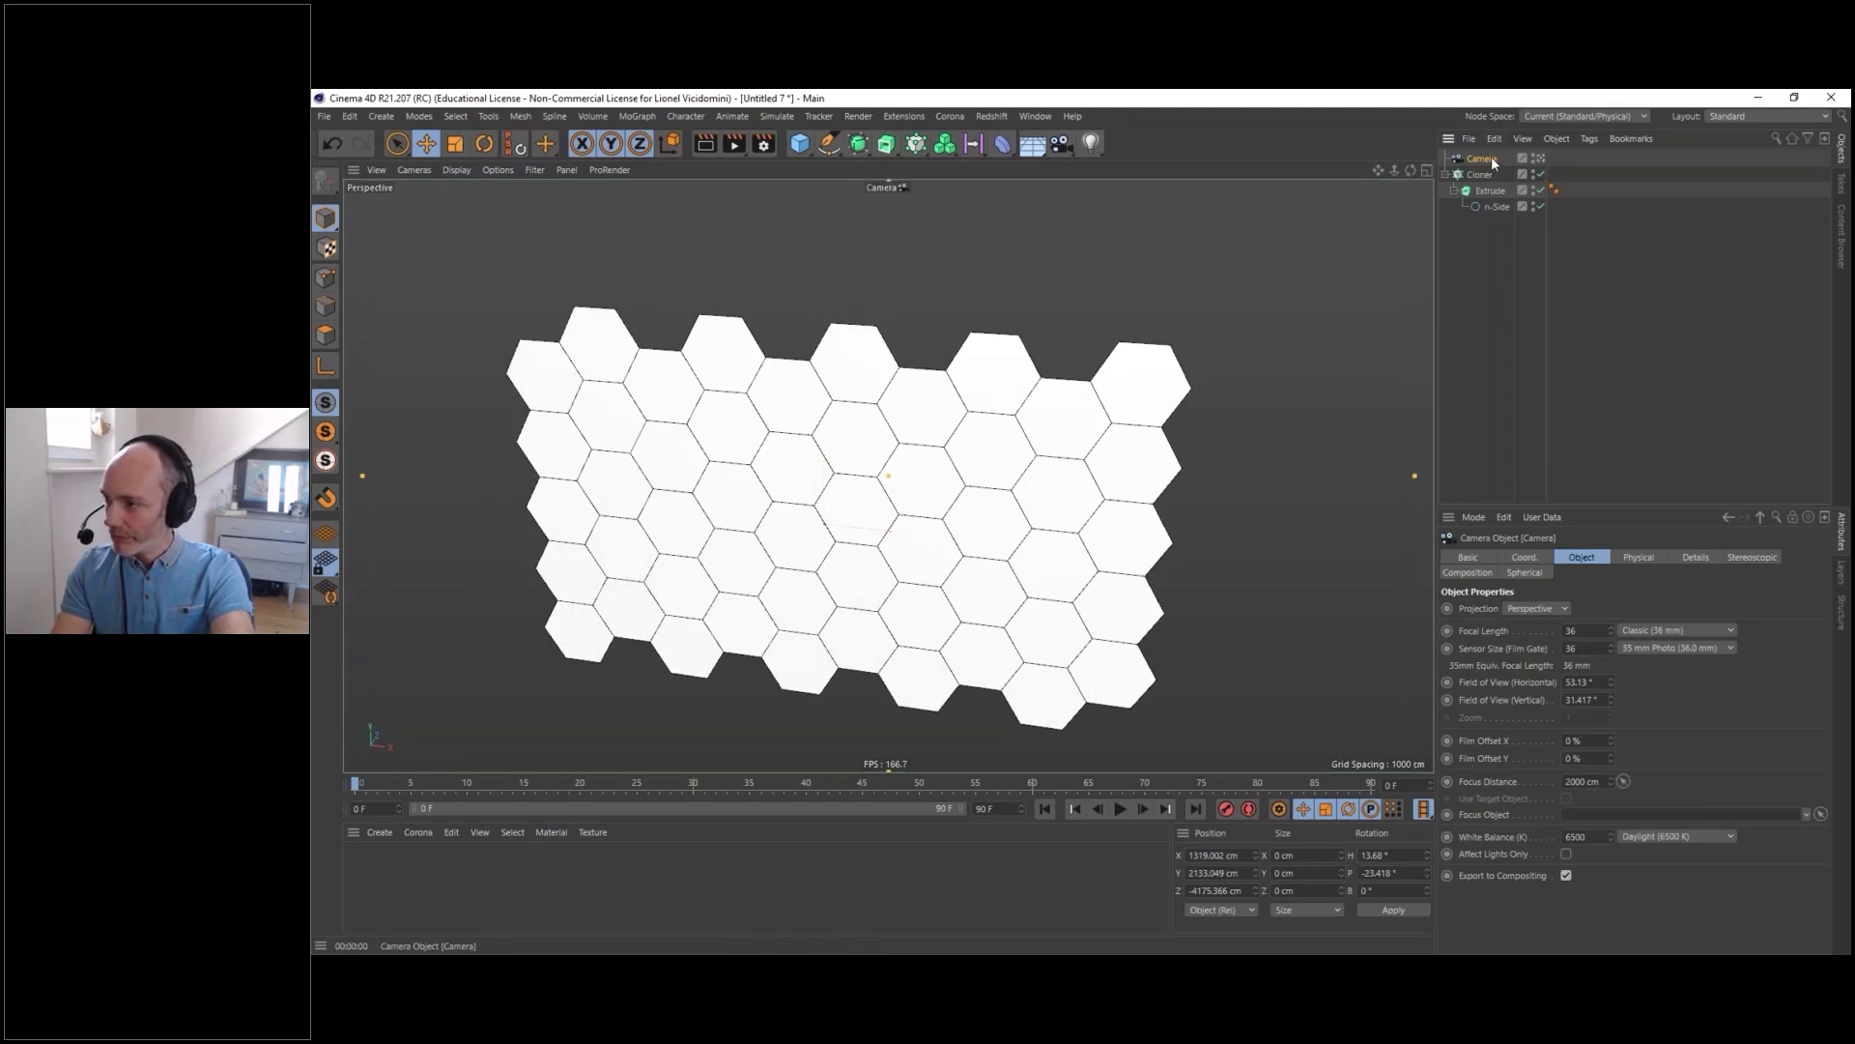
{"action": "left_click", "coordinate": [1527, 557]}
{"action": "right_click", "coordinate": [1727, 609]}
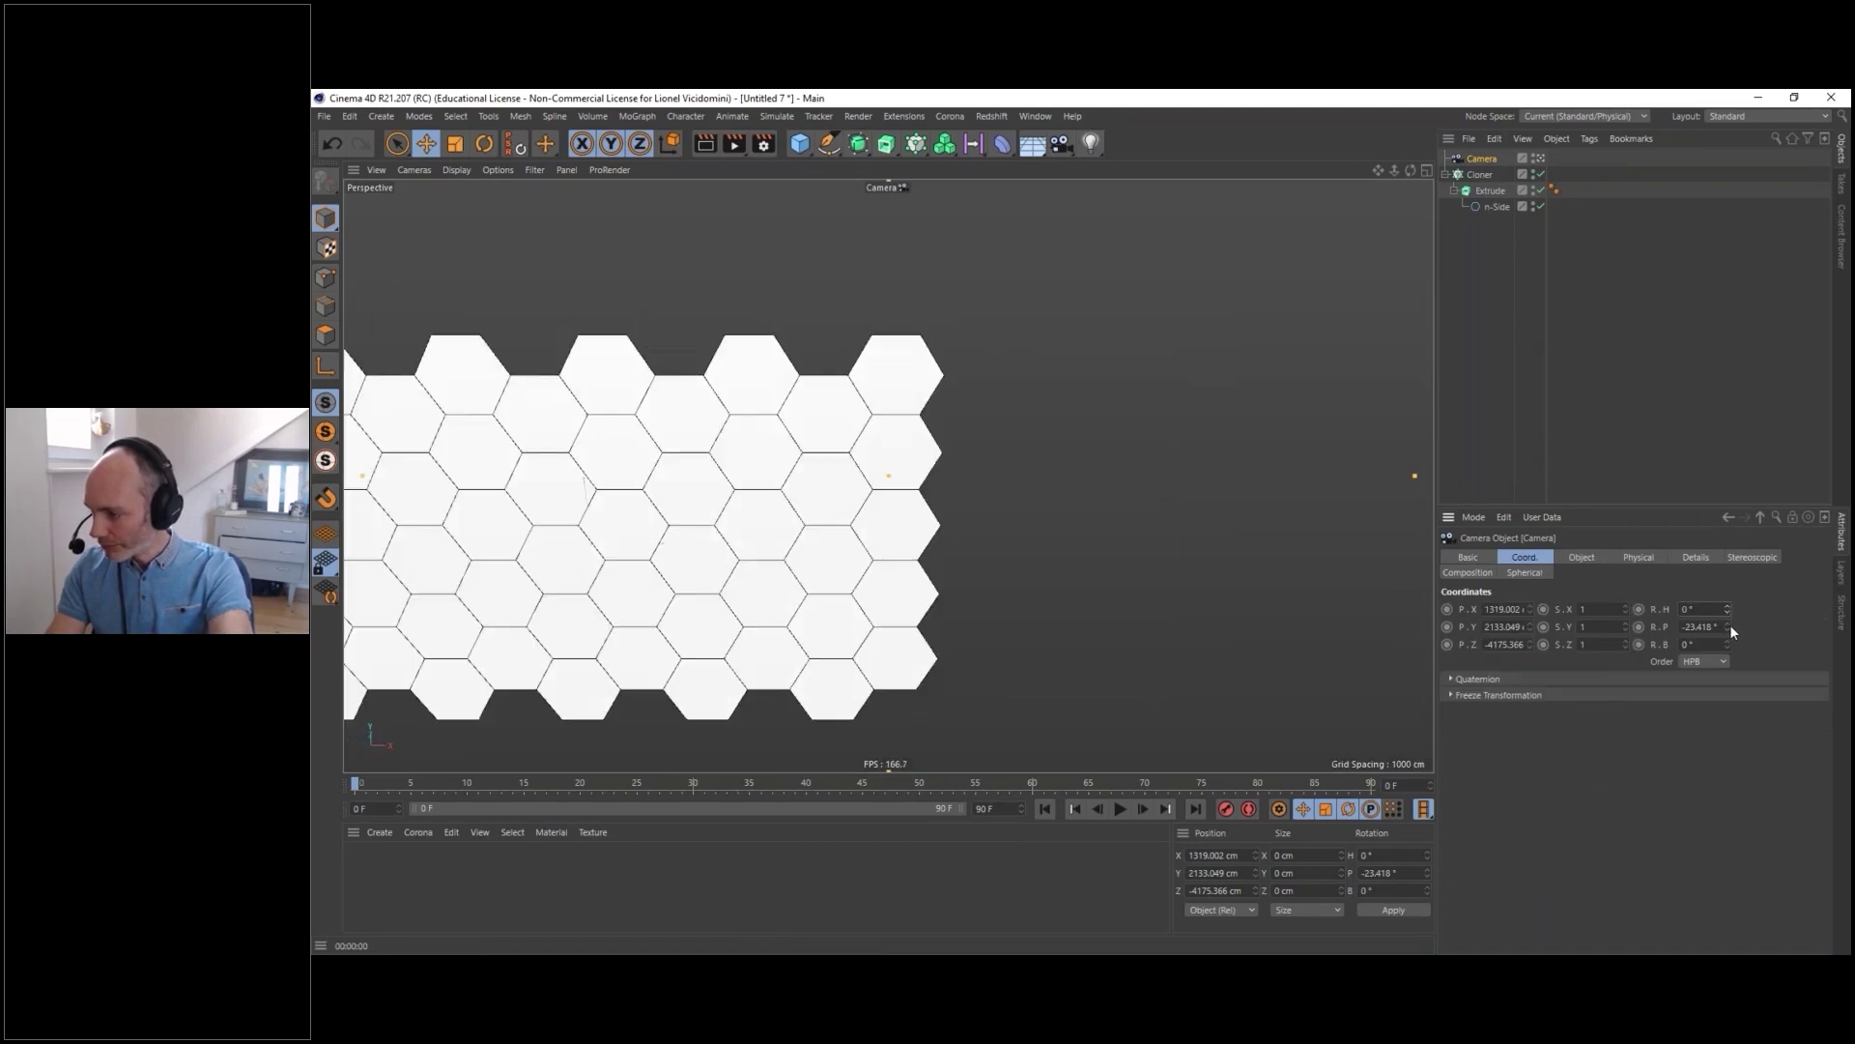
{"action": "right_click", "coordinate": [1728, 626]}
{"action": "right_click", "coordinate": [1530, 608]}
{"action": "right_click", "coordinate": [1531, 626]}
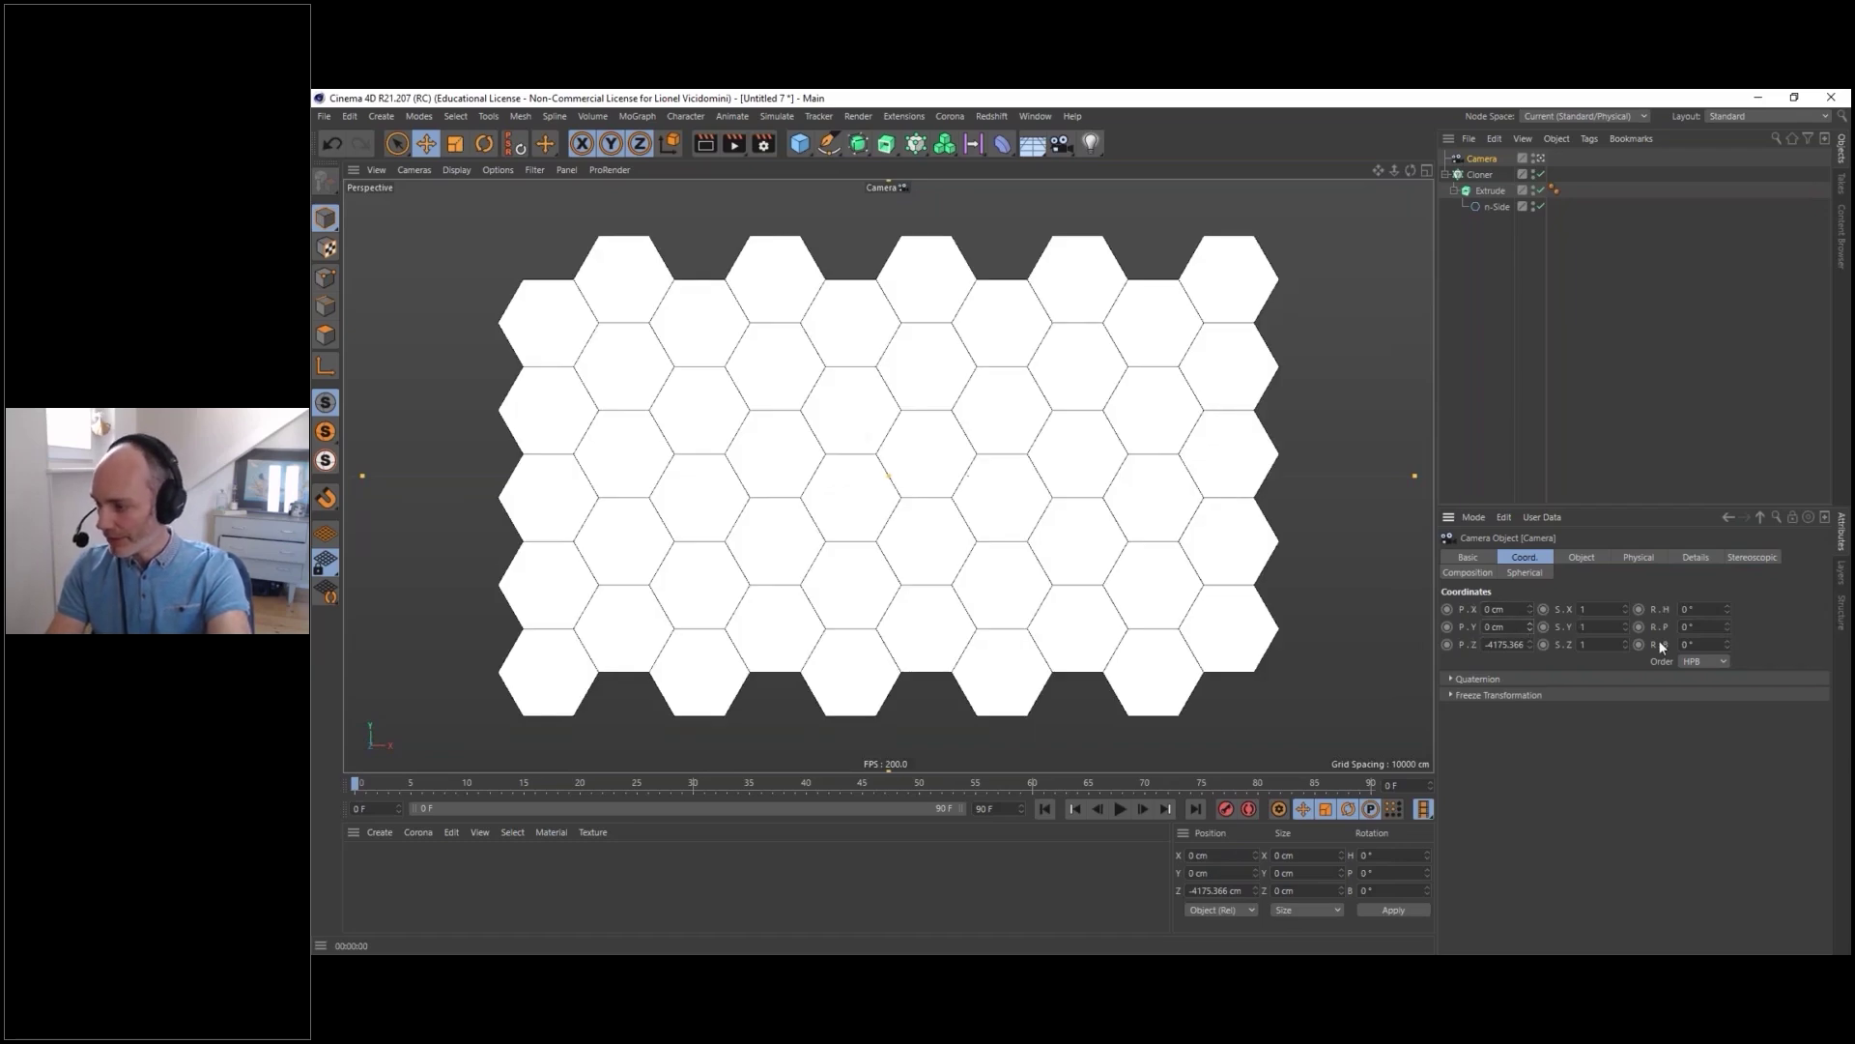
- Set the camera's projection to Parallel and its zoom to 0.4 so the hexagons fill the frame
{"action": "left_click", "coordinate": [1580, 556]}
{"action": "left_click", "coordinate": [1554, 609]}
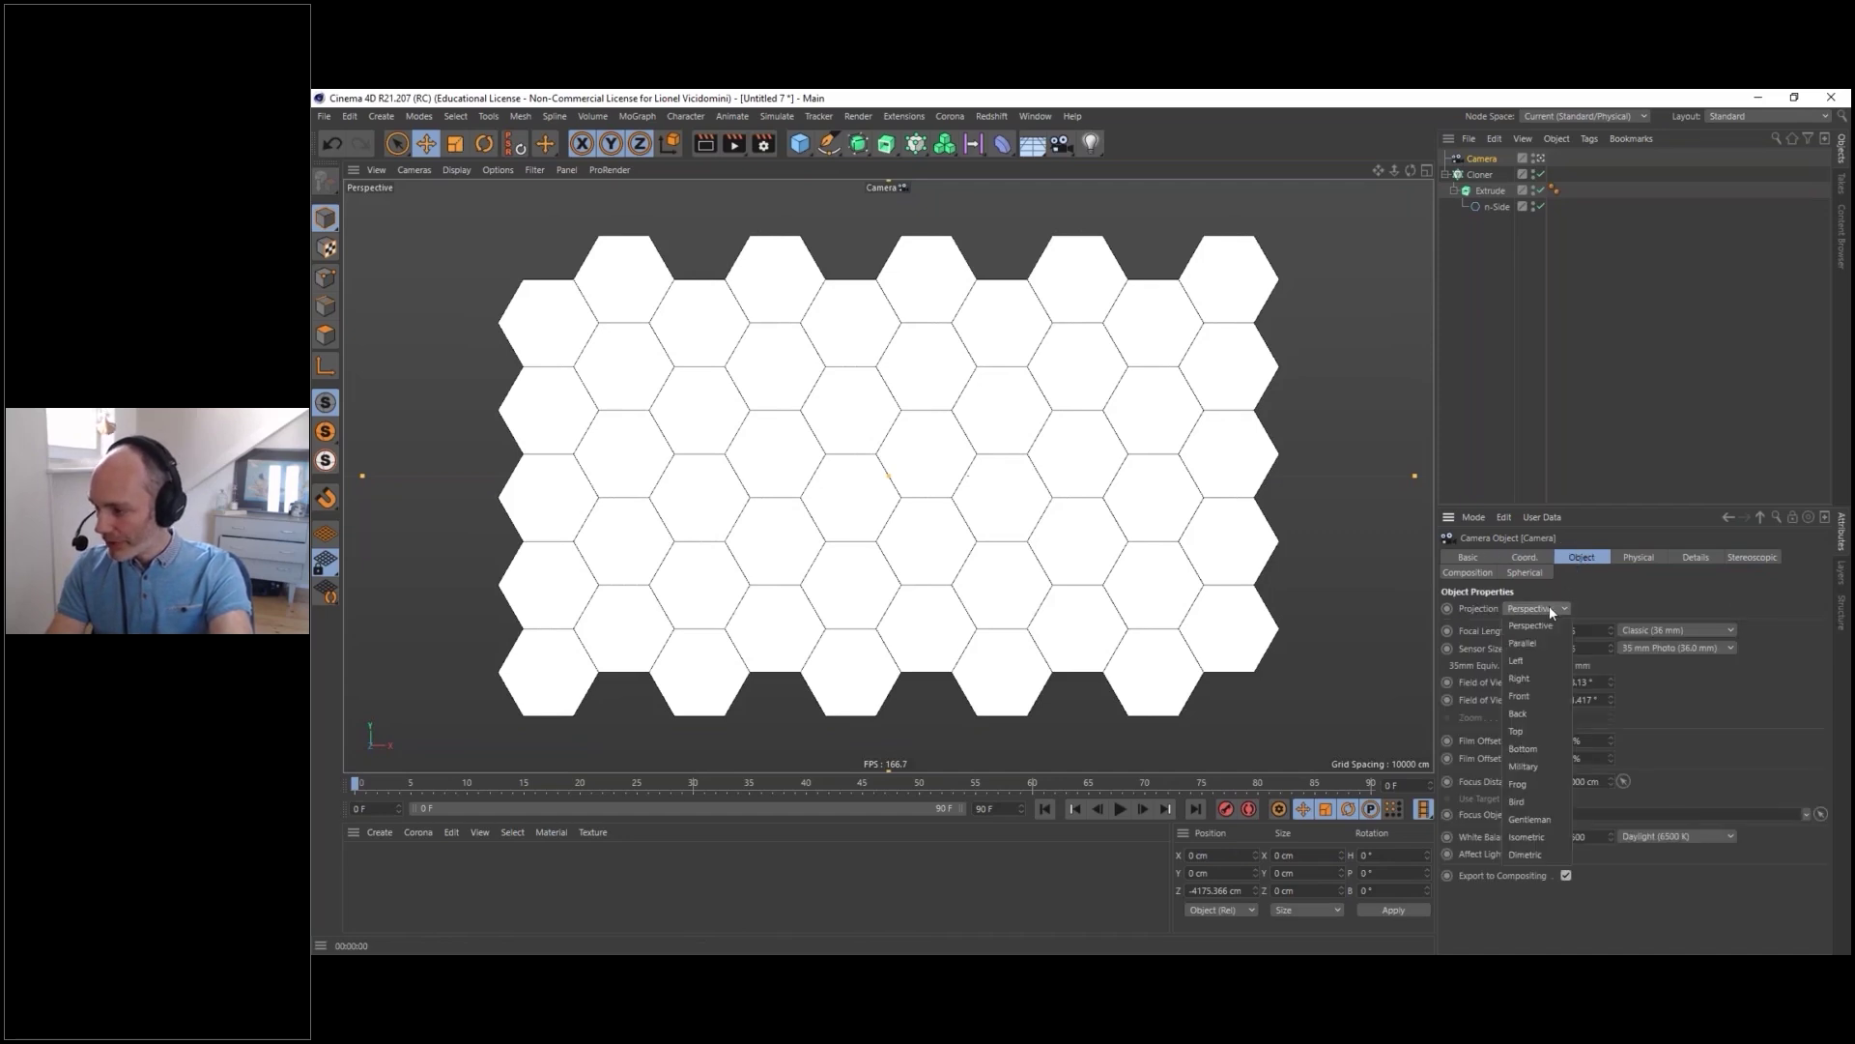
{"action": "left_click", "coordinate": [1530, 641]}
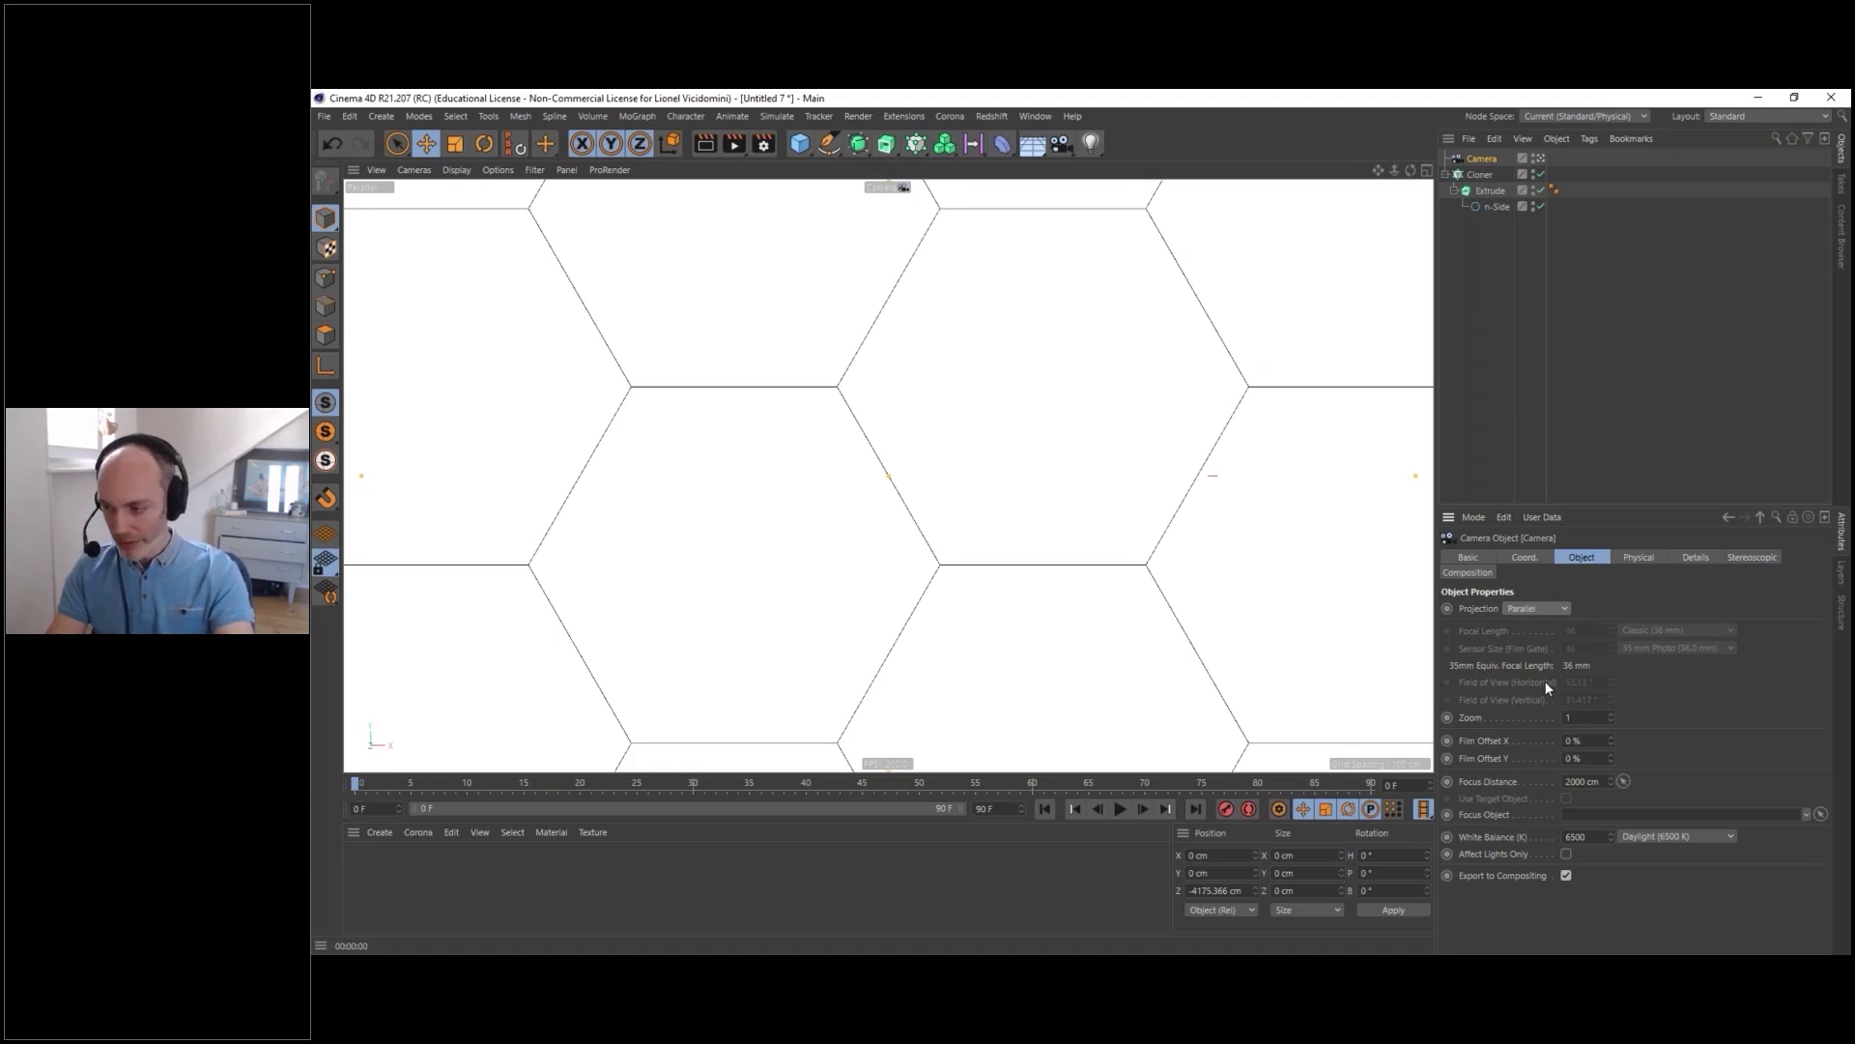
{"action": "left_click_drag", "start_coordinate": [1609, 719], "coordinate": [1609, 710]}
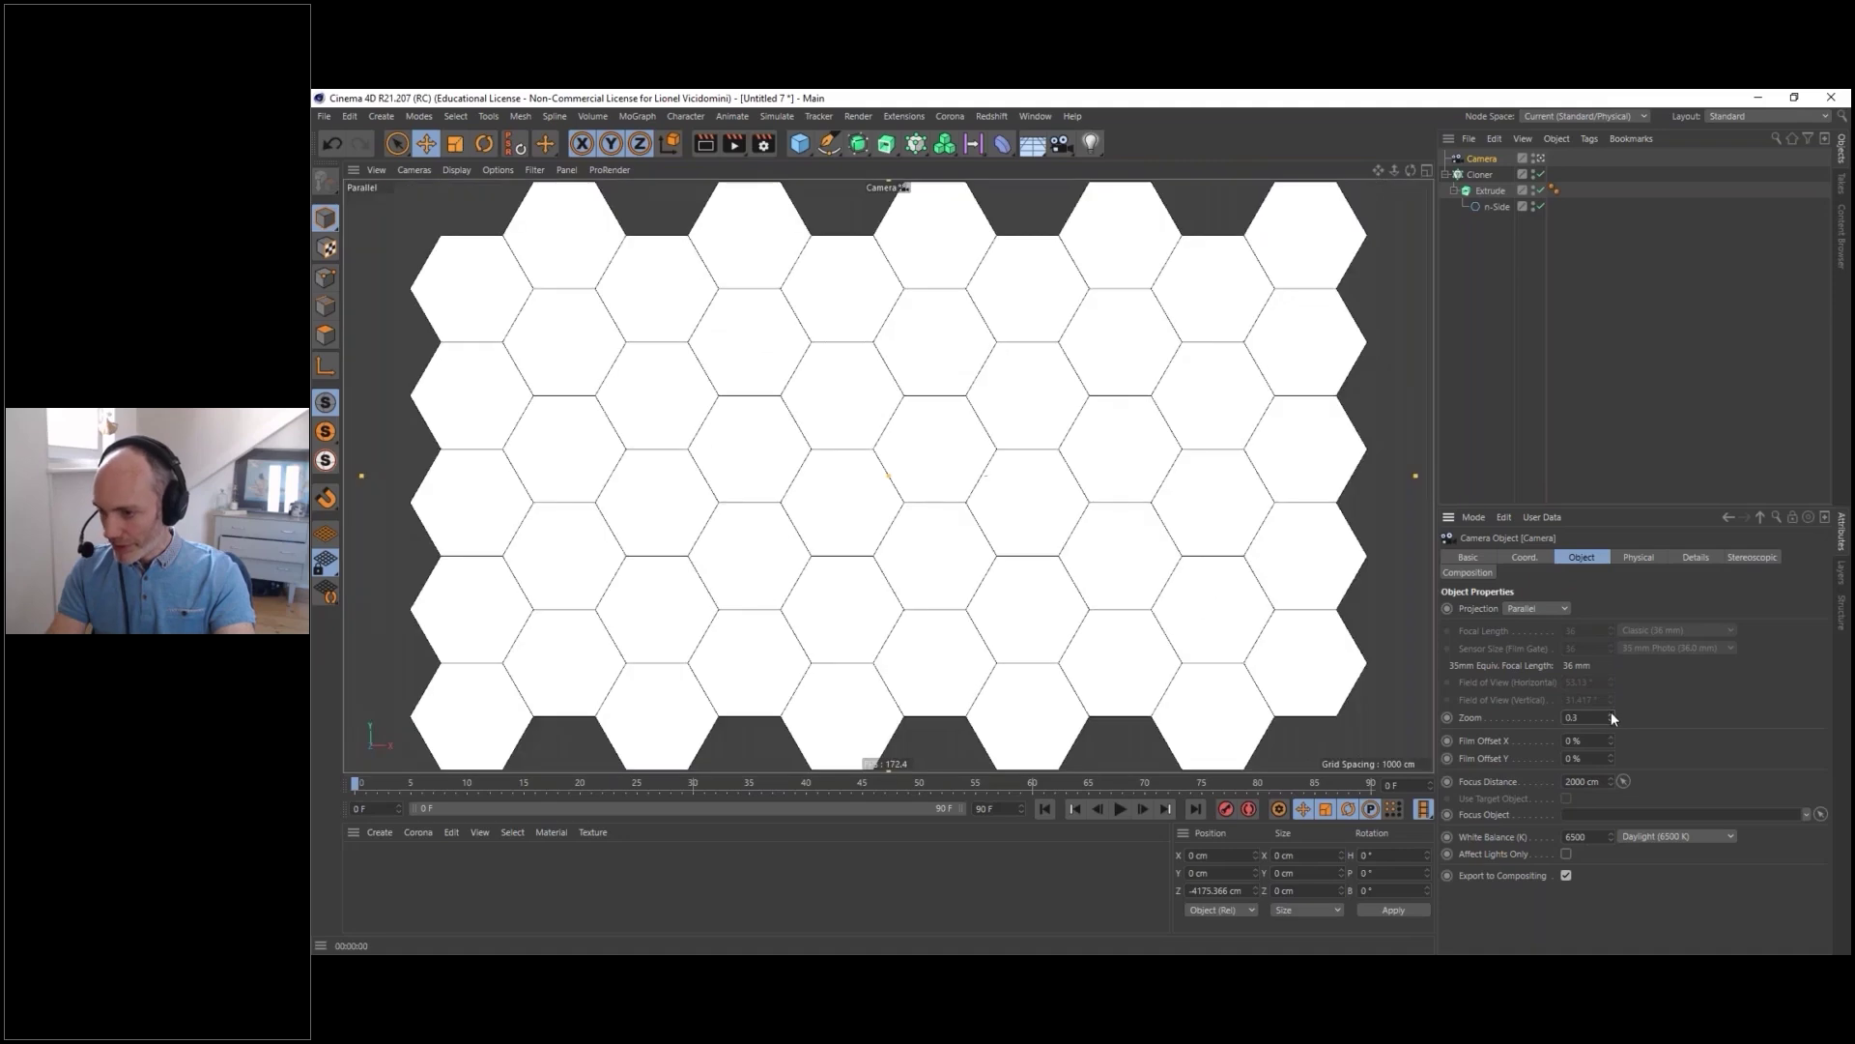
{"action": "left_click", "coordinate": [1610, 712]}
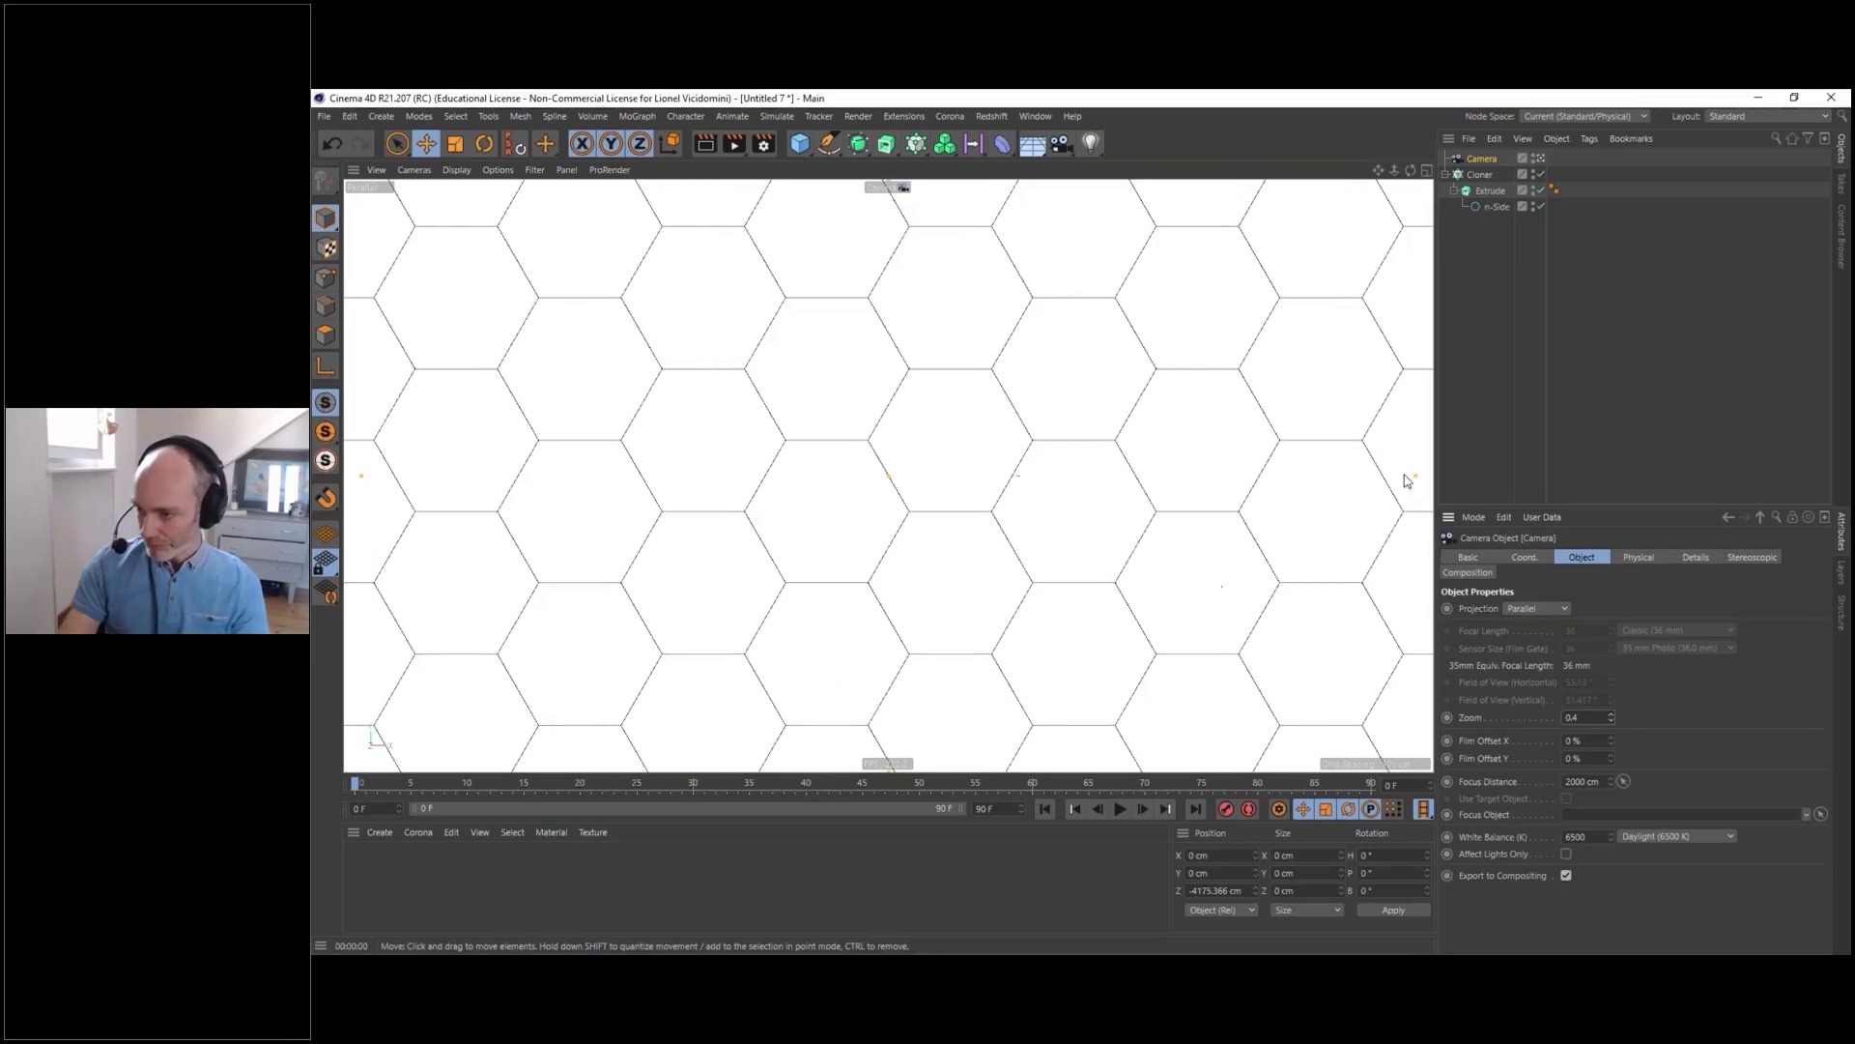
- Add a Protection tag to the camera to lock its position, scale and rotation
{"action": "right_click", "coordinate": [1486, 156]}
{"action": "mouse_move", "coordinate": [1588, 311]}
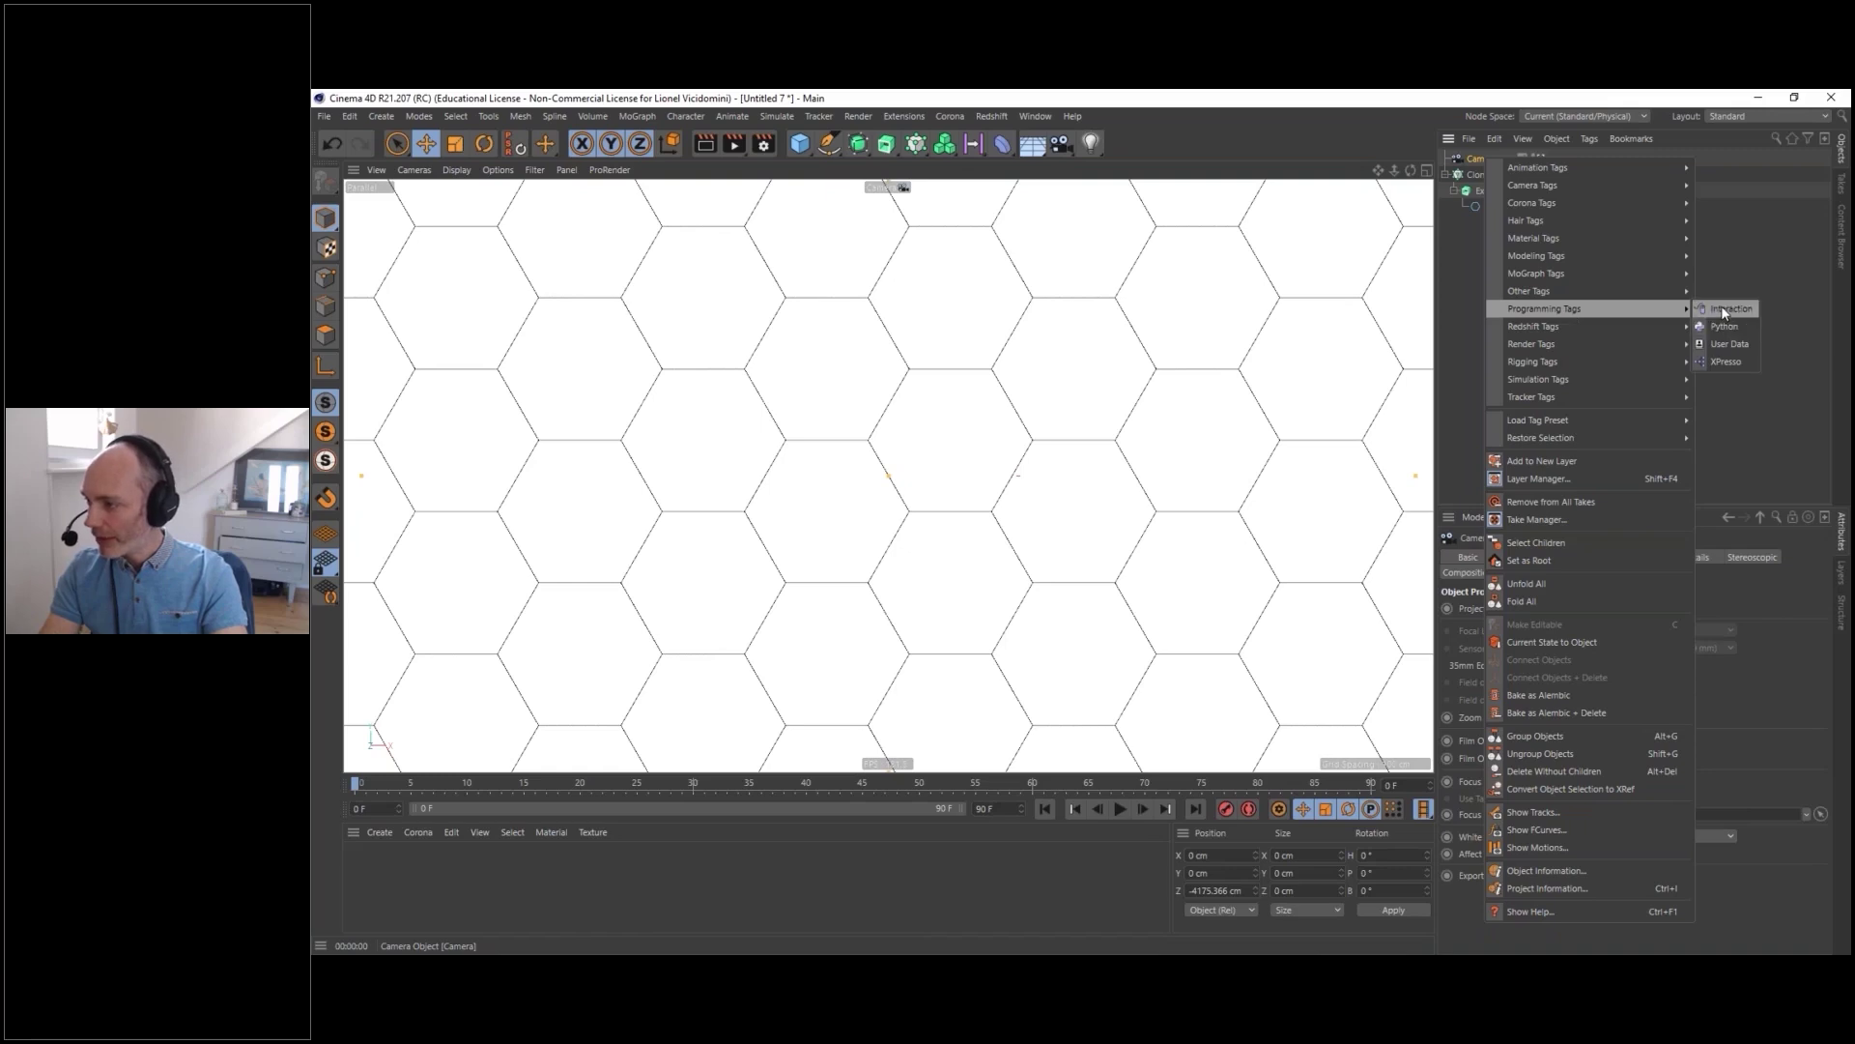
{"action": "mouse_move", "coordinate": [1547, 364]}
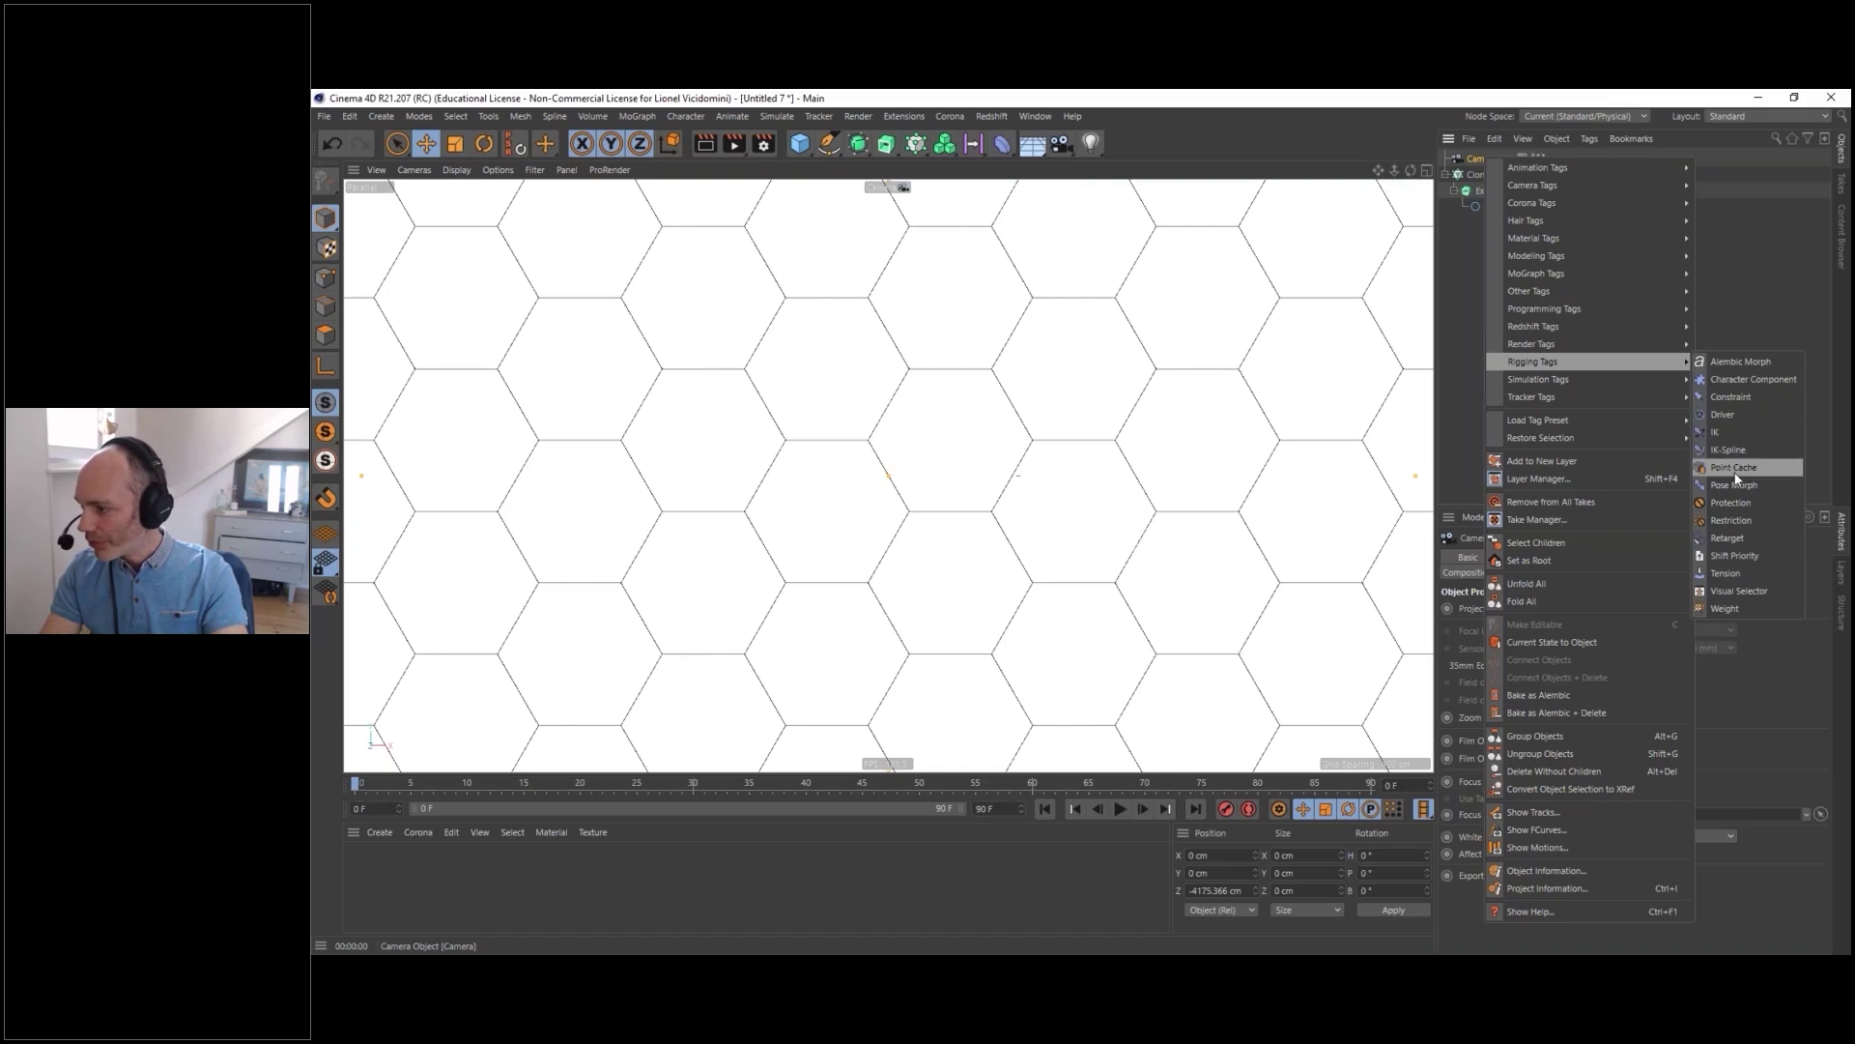
{"action": "left_click", "coordinate": [1727, 502]}
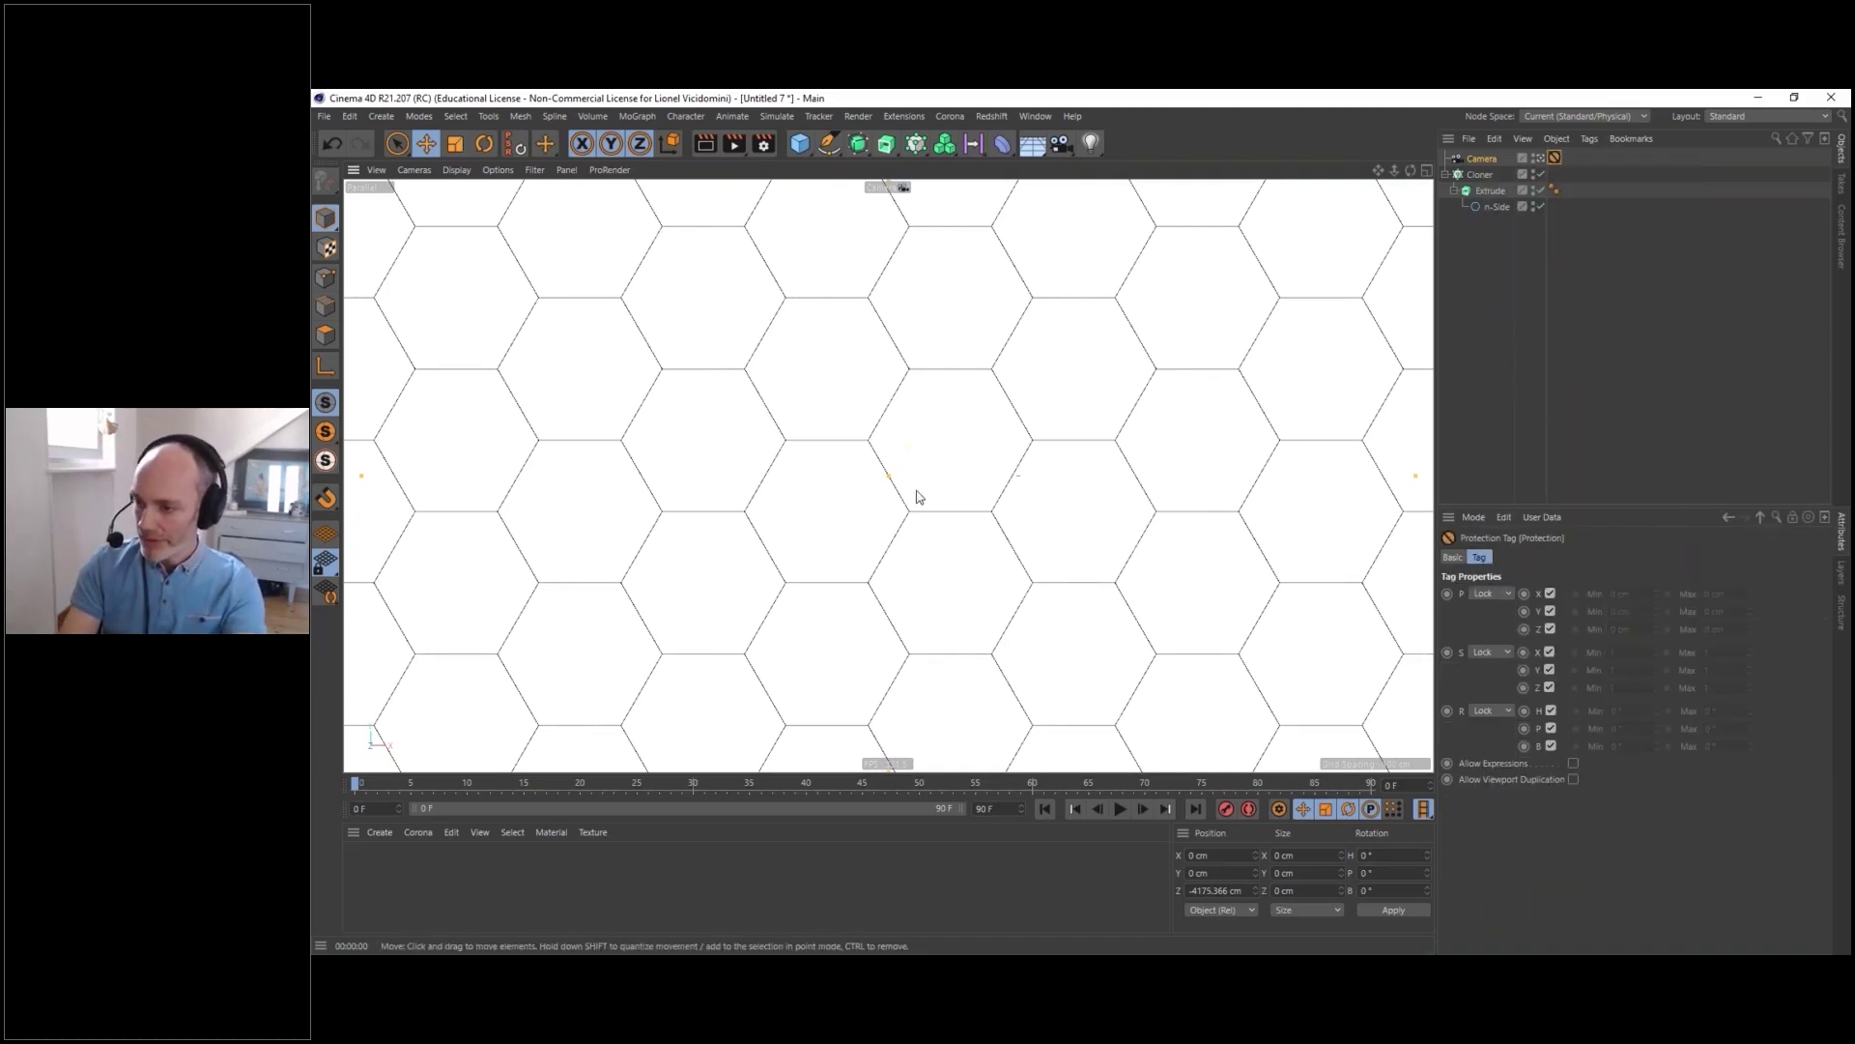
{"action": "left_click", "coordinate": [1476, 239]}
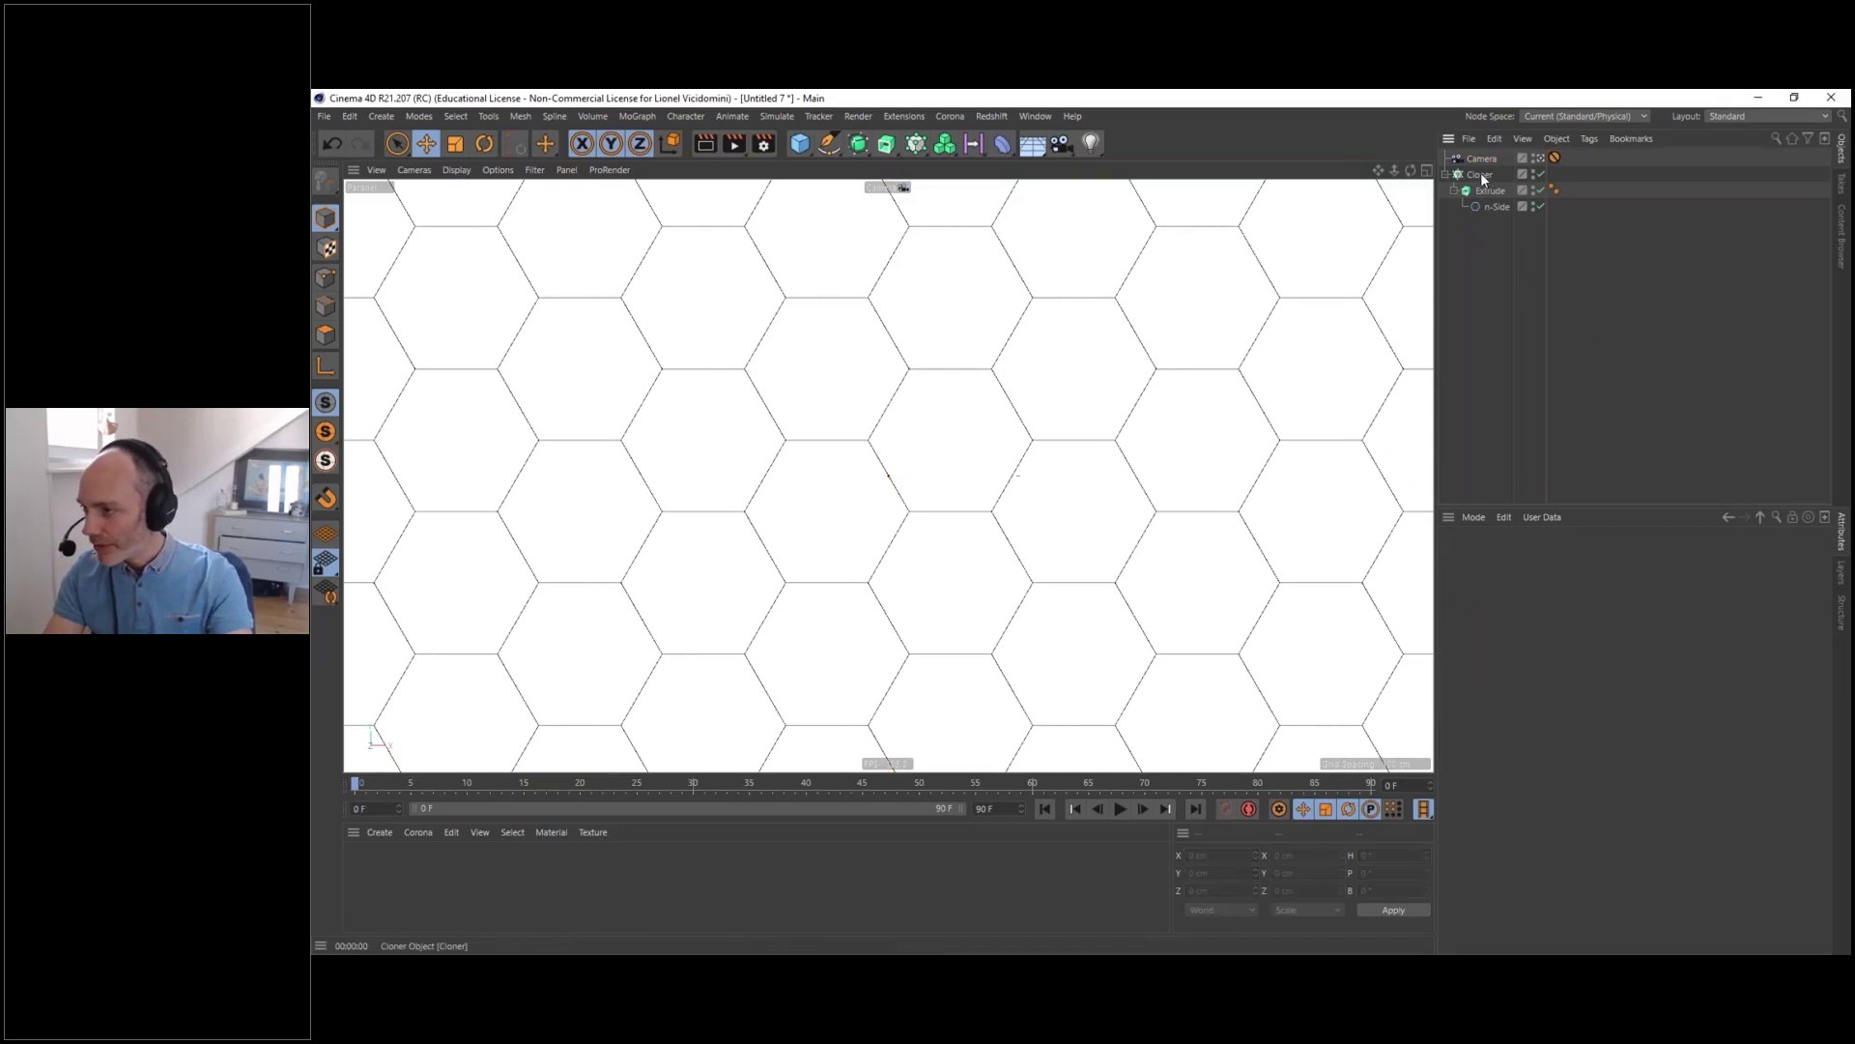
- Add a Plain effector to the hexagon Cloner
{"action": "left_click", "coordinate": [1480, 174]}
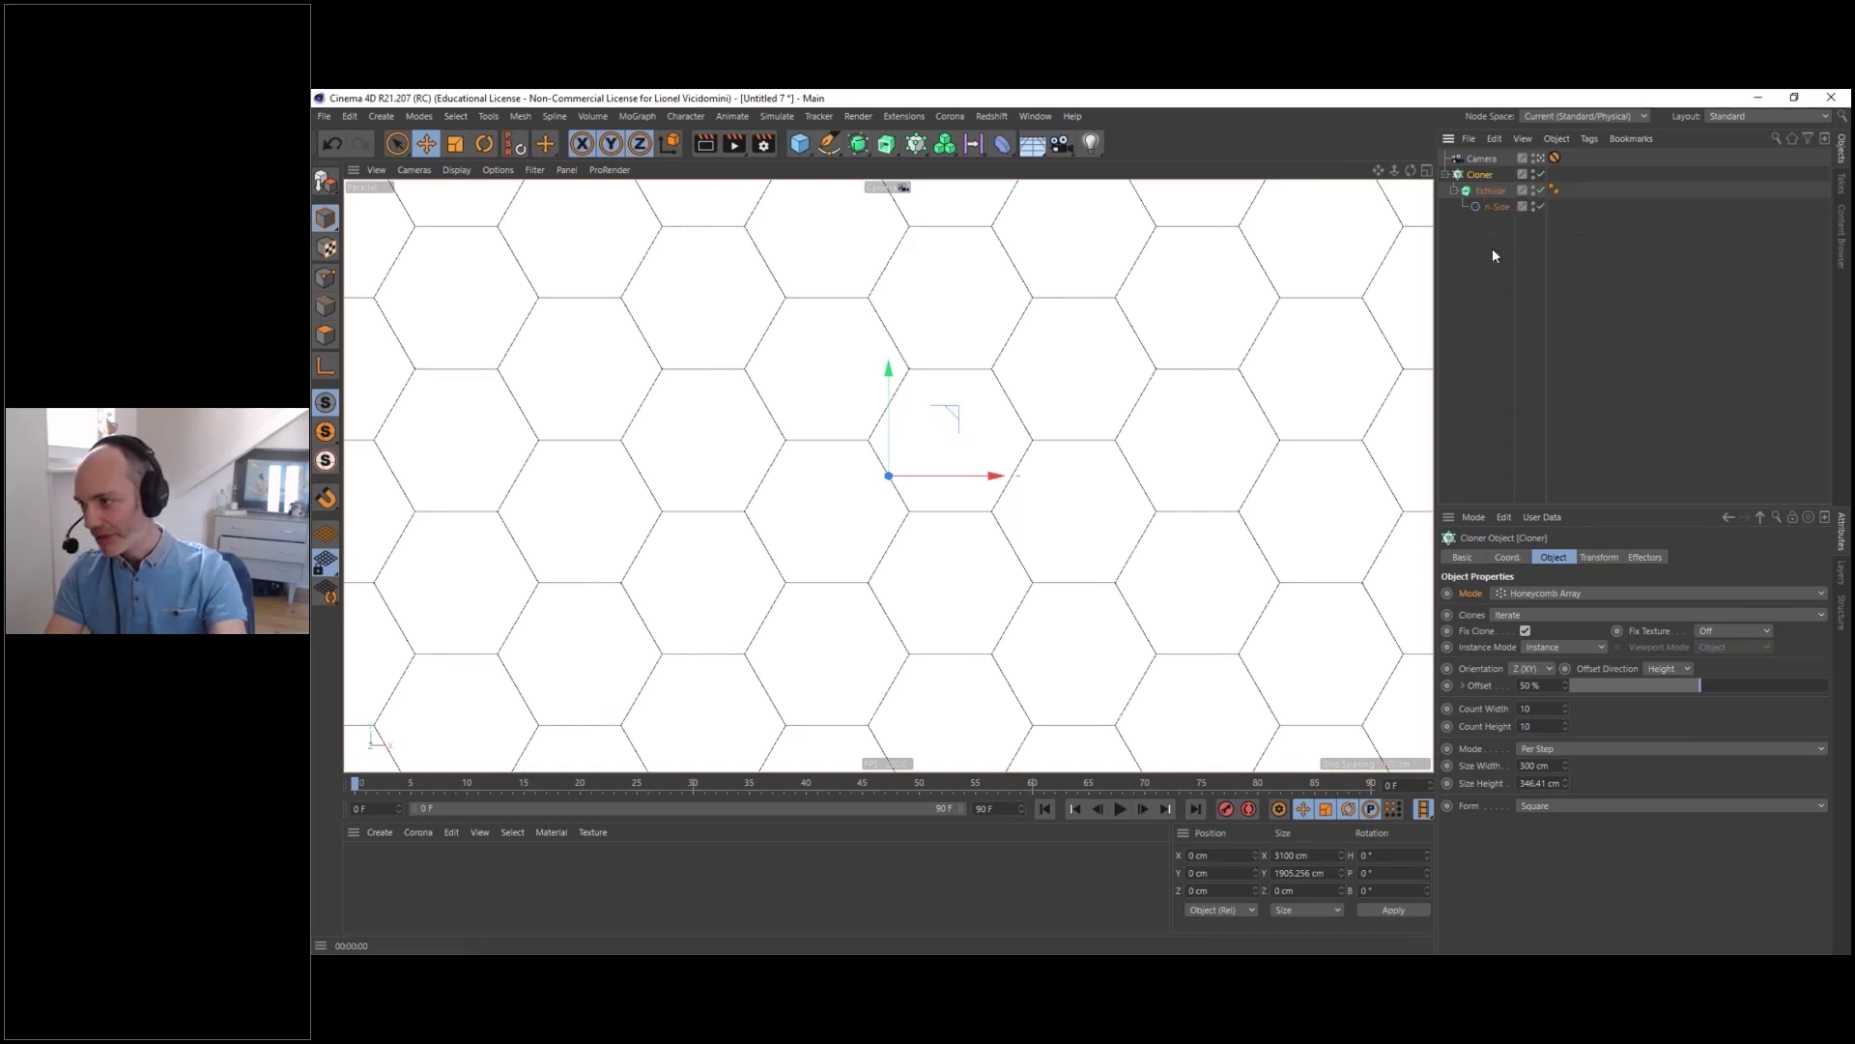
{"action": "key", "text": "ctrl+shift+a"}
{"action": "left_click", "coordinate": [1483, 178]}
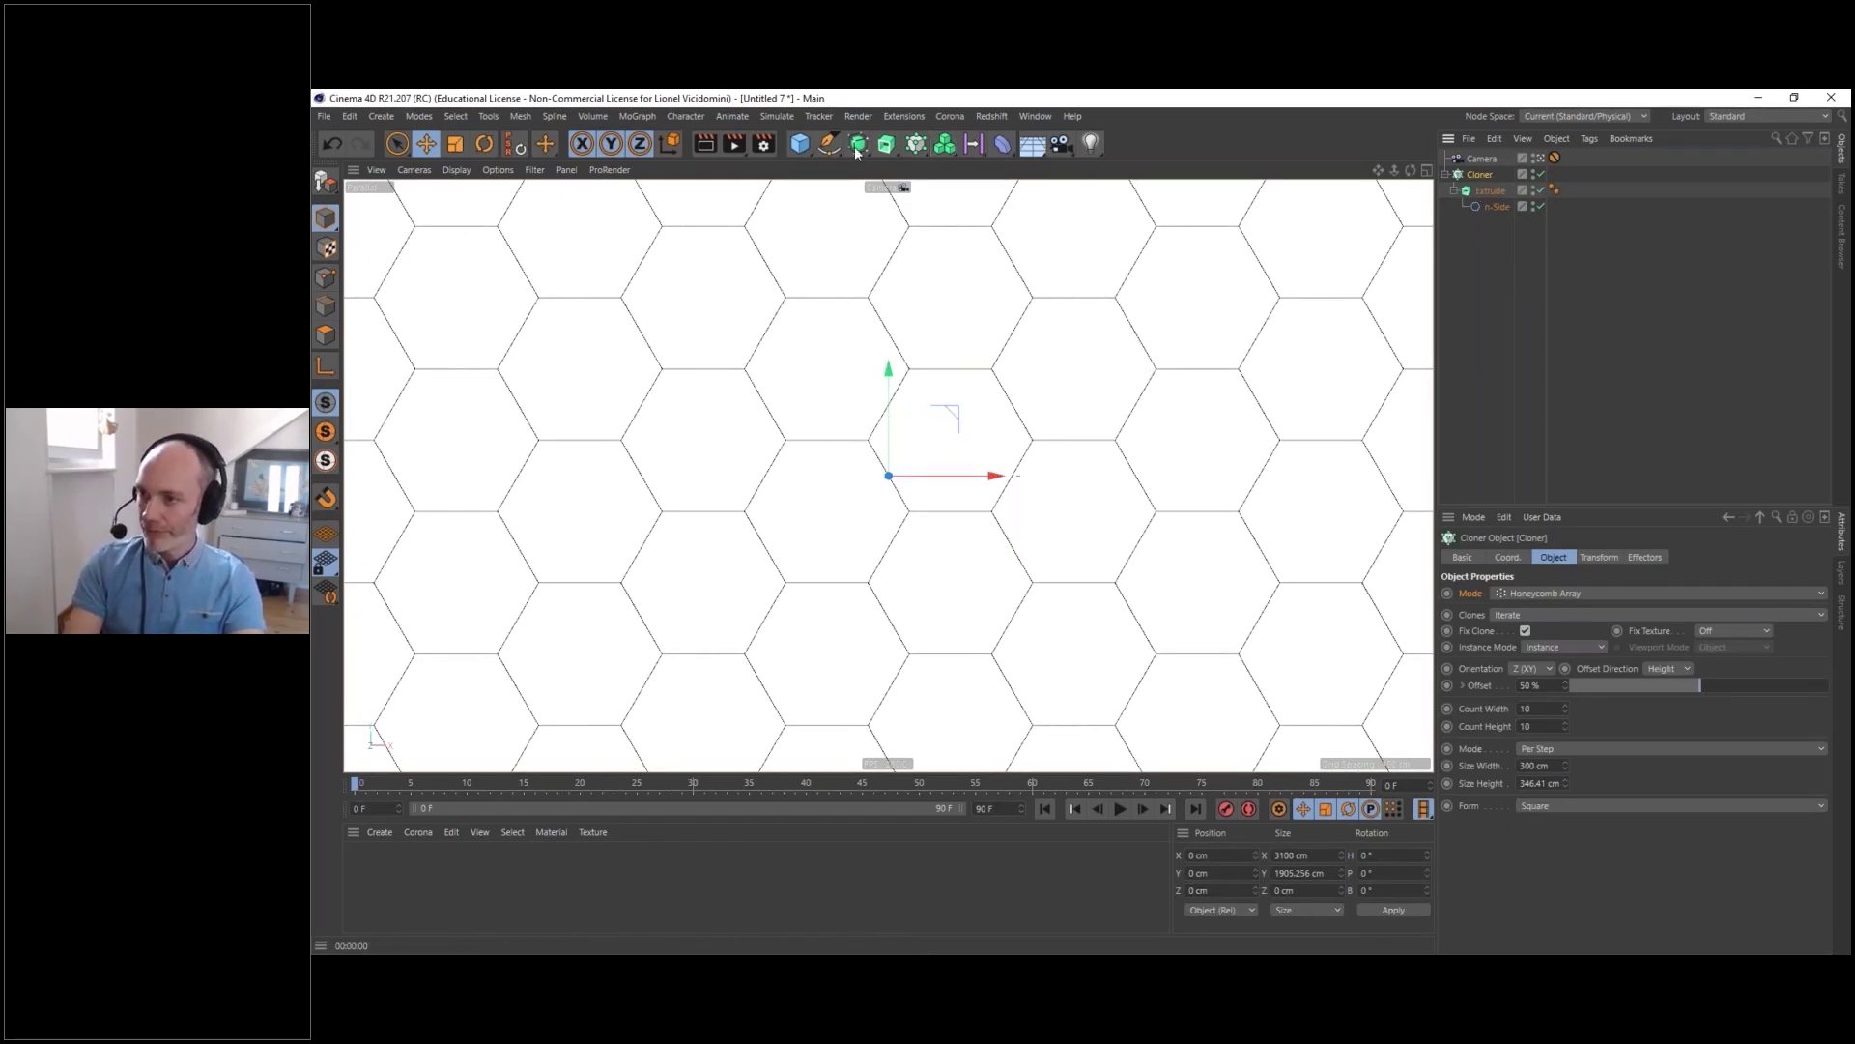
{"action": "left_click", "coordinate": [915, 144]}
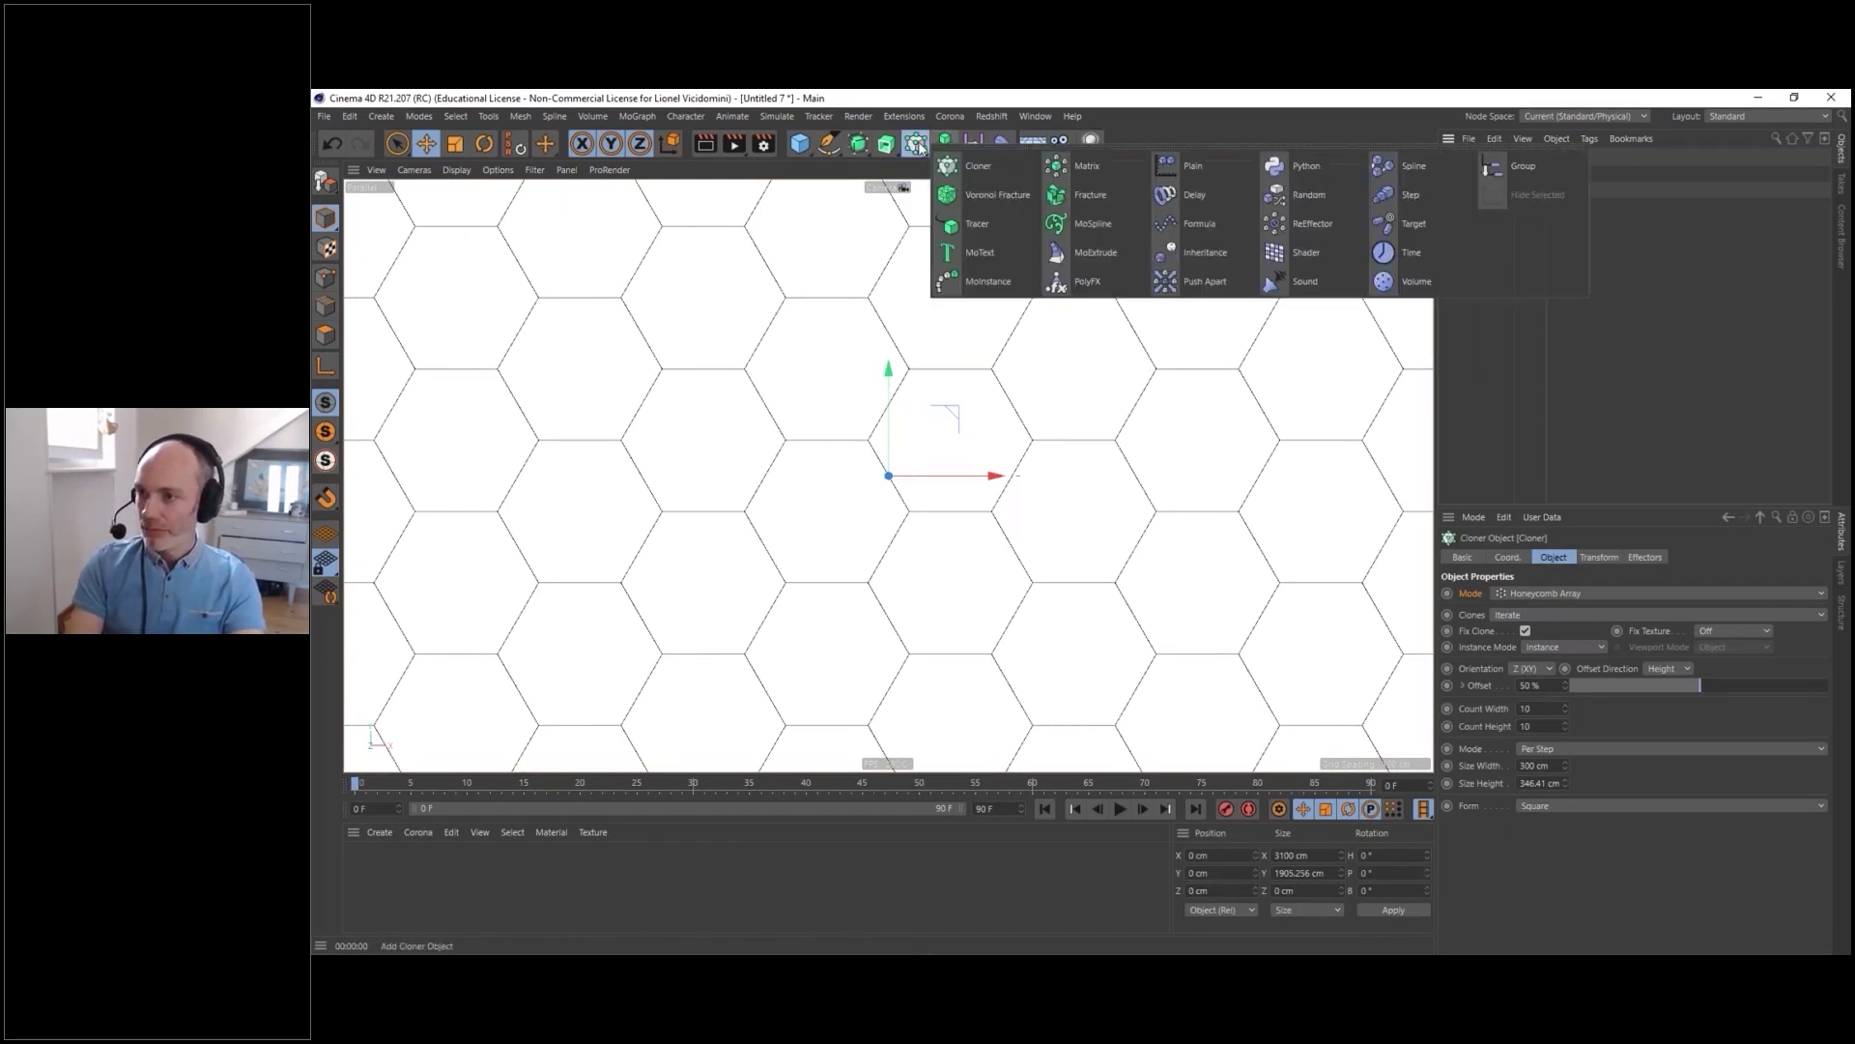
{"action": "left_click", "coordinate": [1194, 169]}
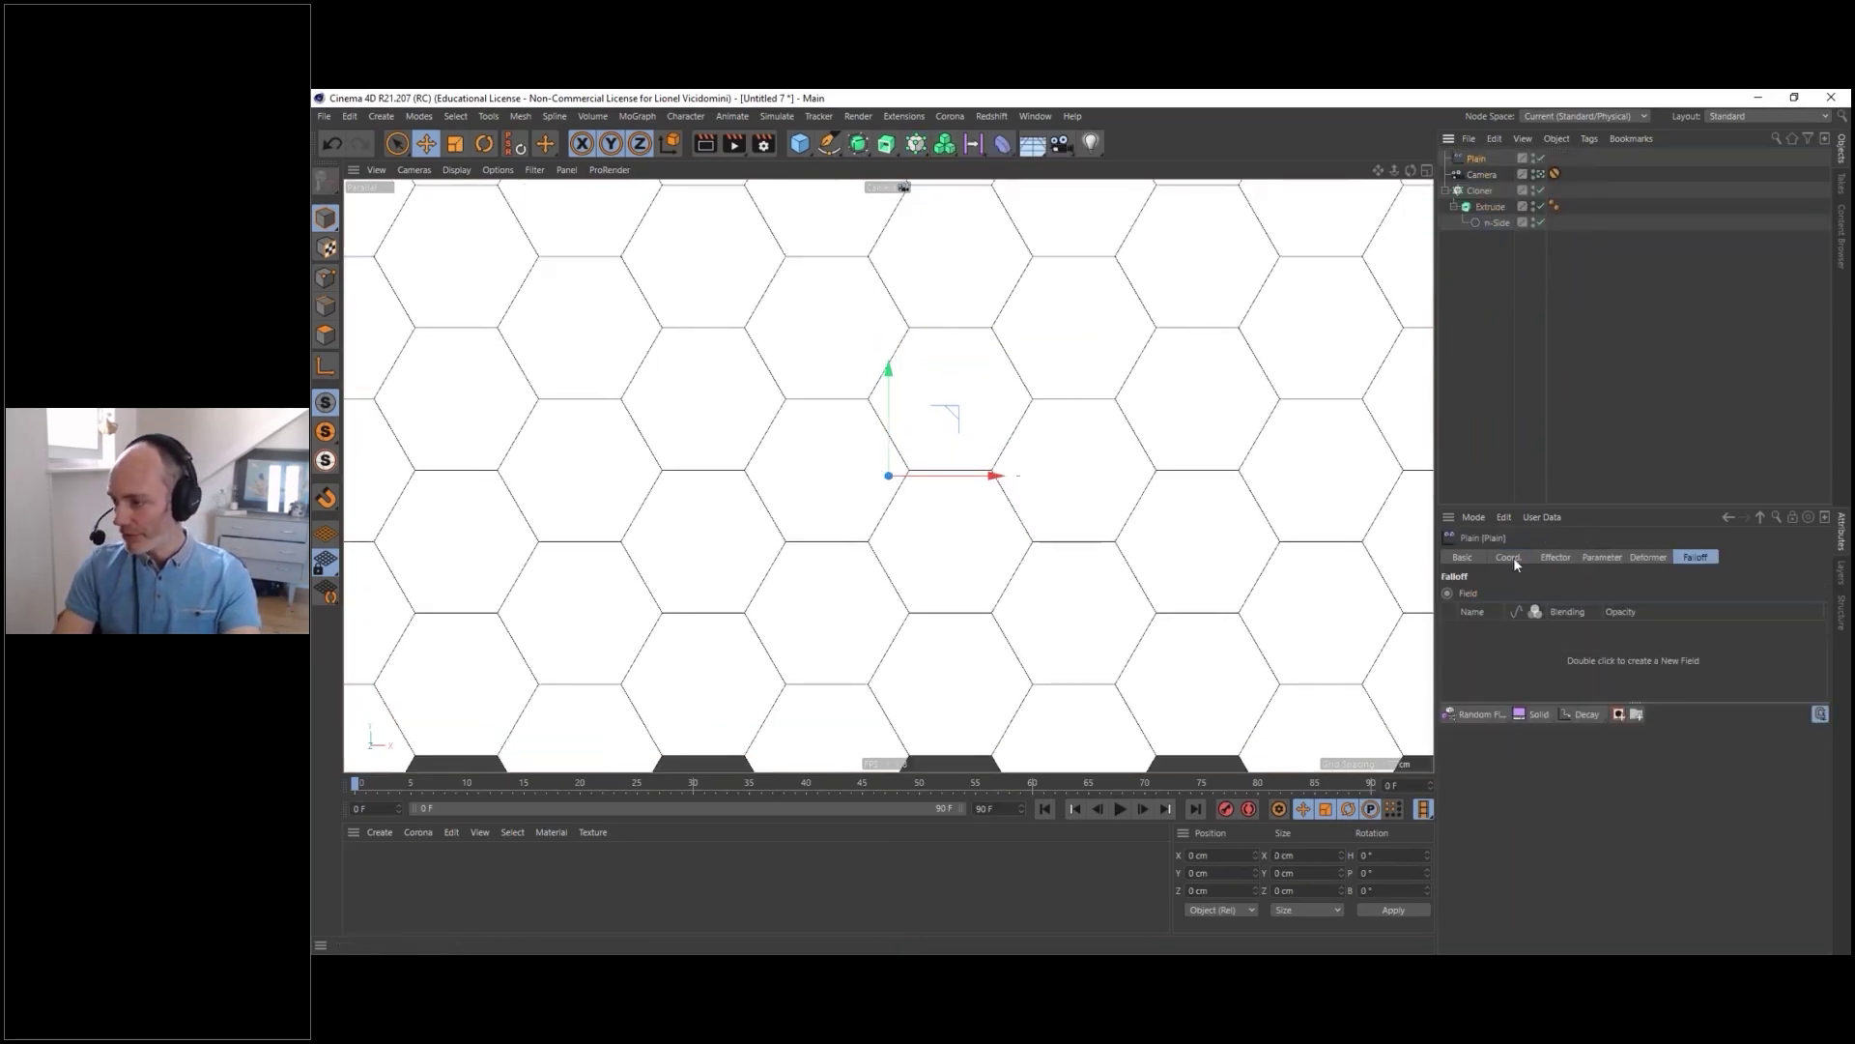
- Disable the Plain effector's position transform and set its color mode to Fields Color
{"action": "left_click", "coordinate": [1600, 557]}
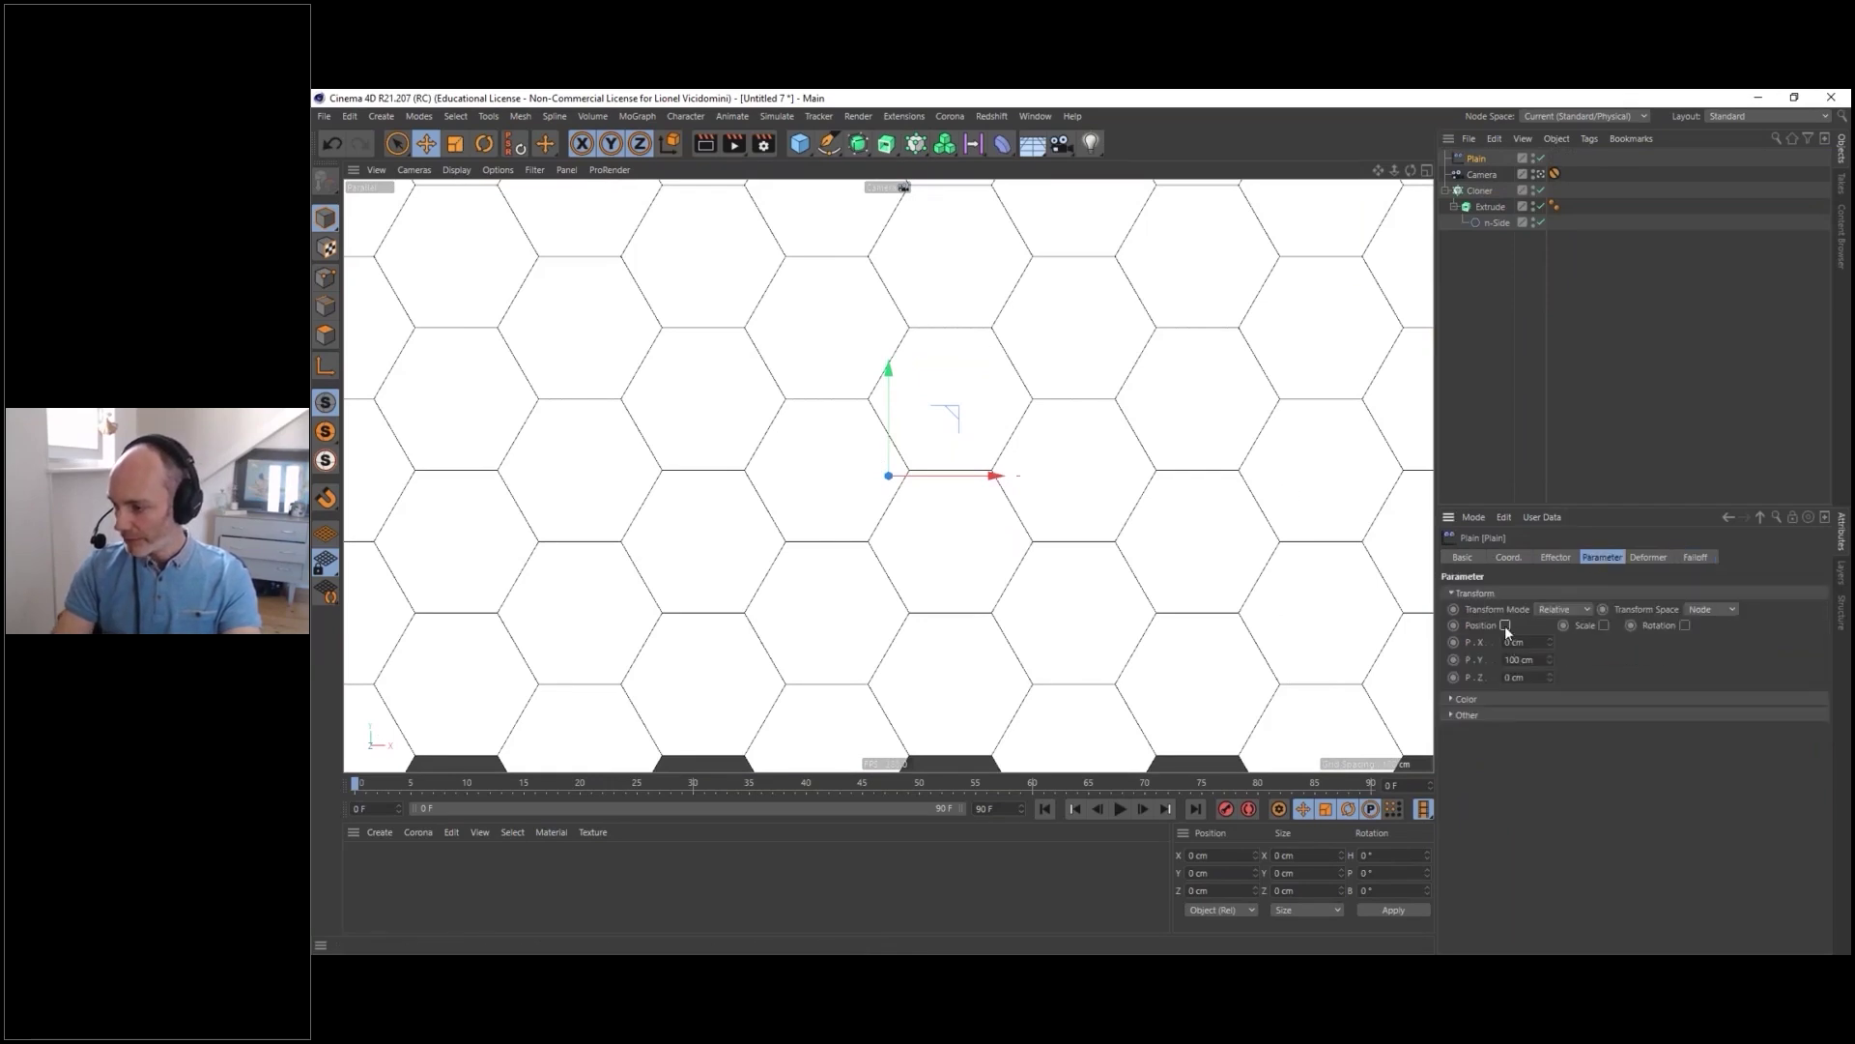
{"action": "left_click", "coordinate": [1505, 625]}
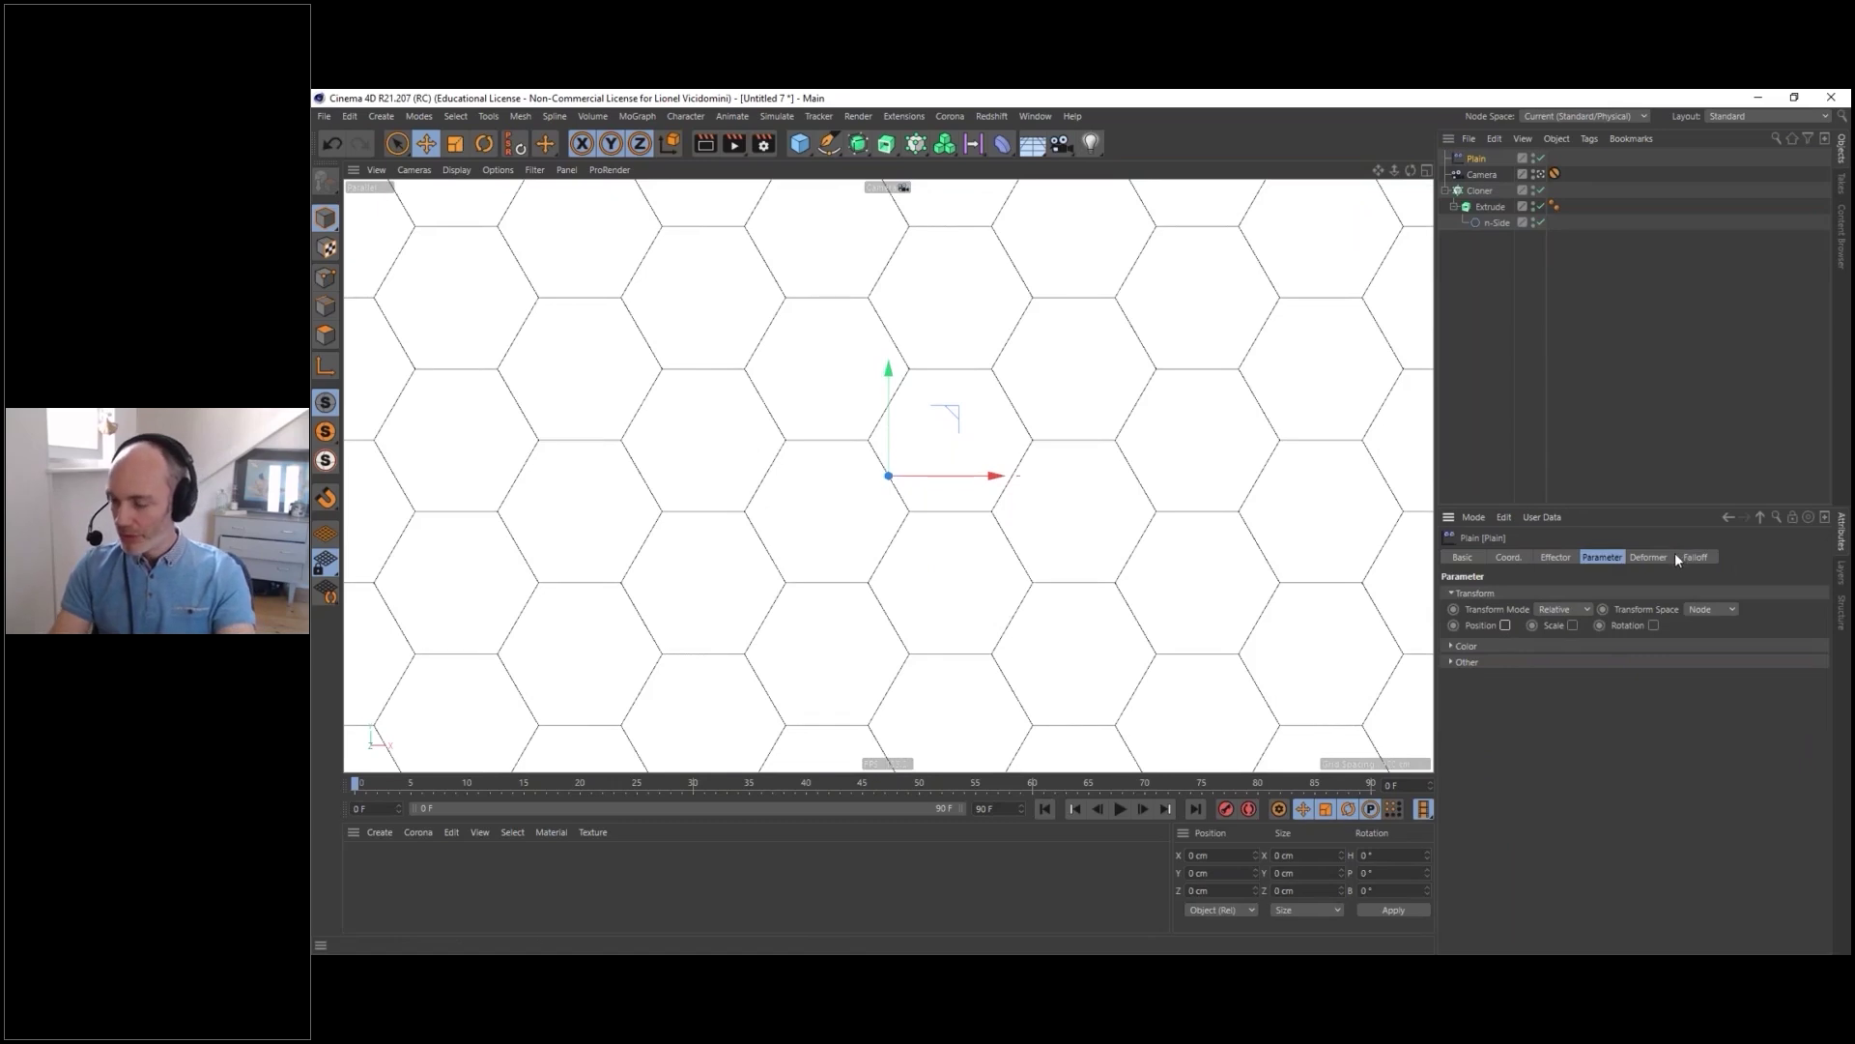
{"action": "left_click", "coordinate": [1471, 646]}
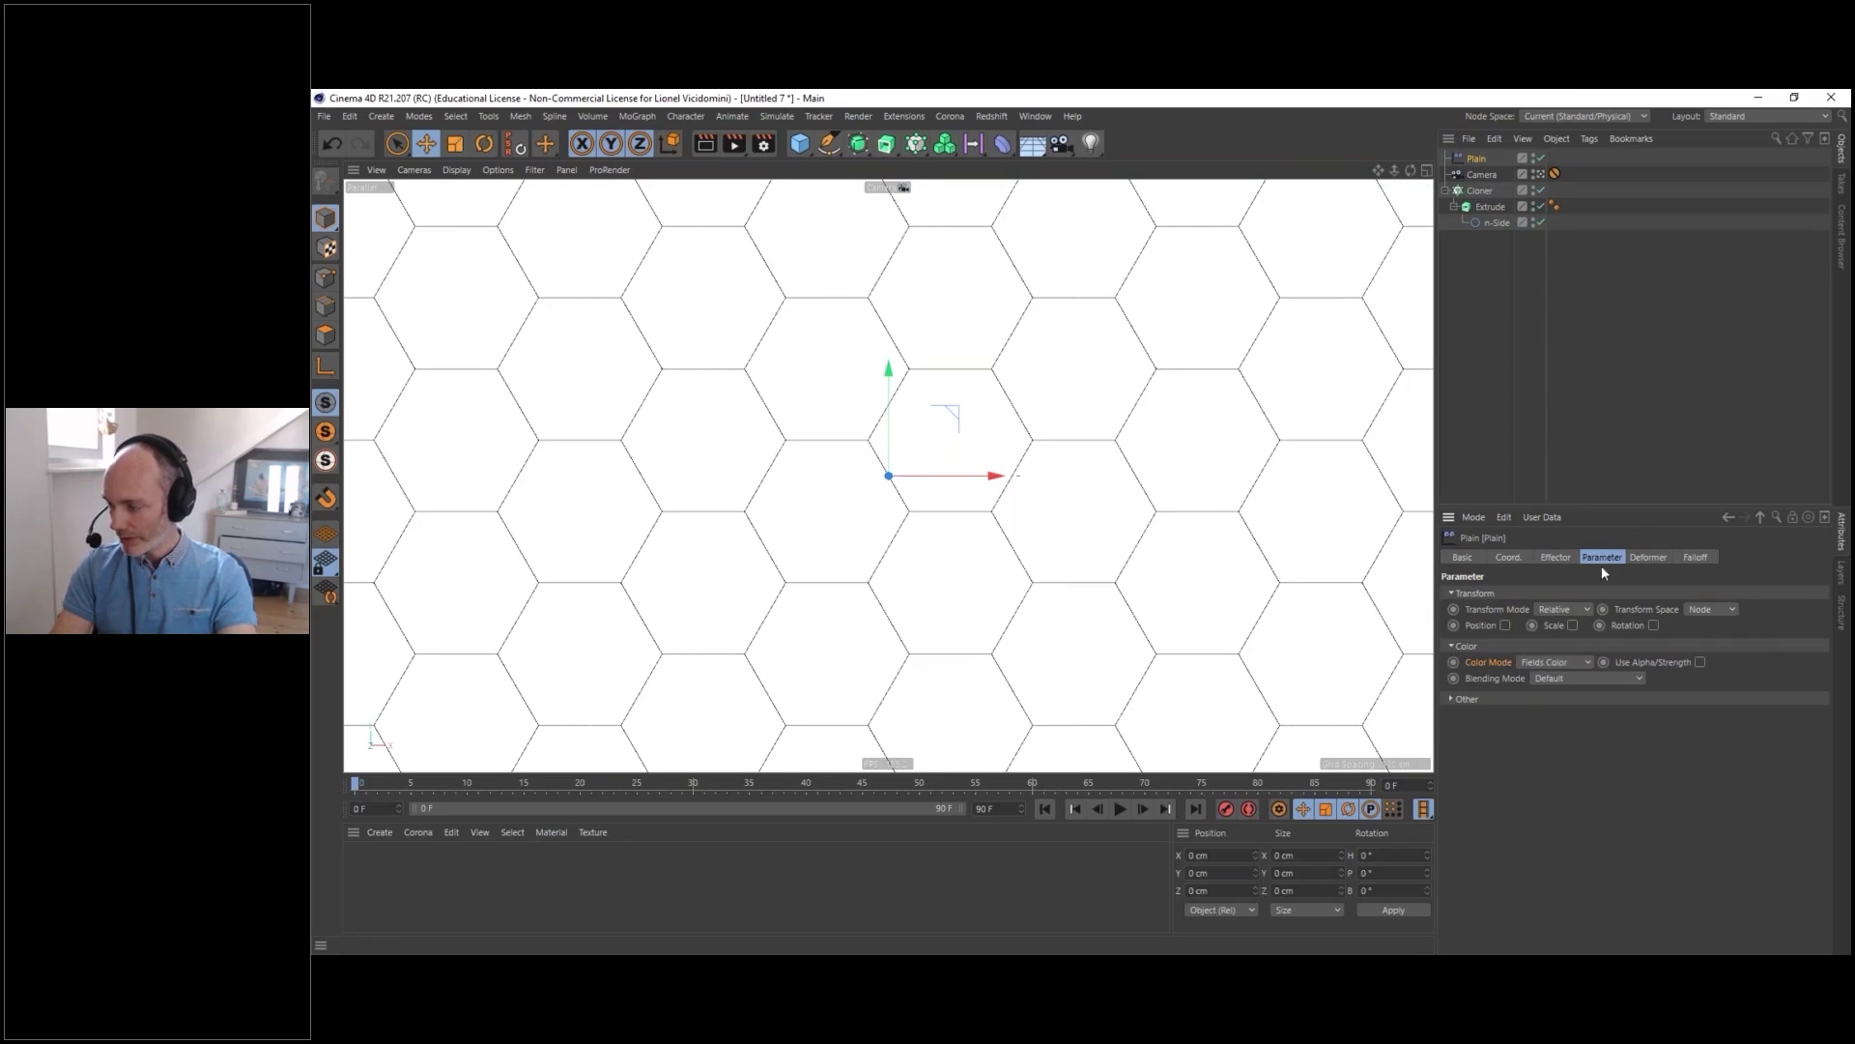
- Add a Random Field with its color channel enabled to the Plain effector's falloff and raise the field's scale above 900 %
{"action": "left_click", "coordinate": [1703, 561]}
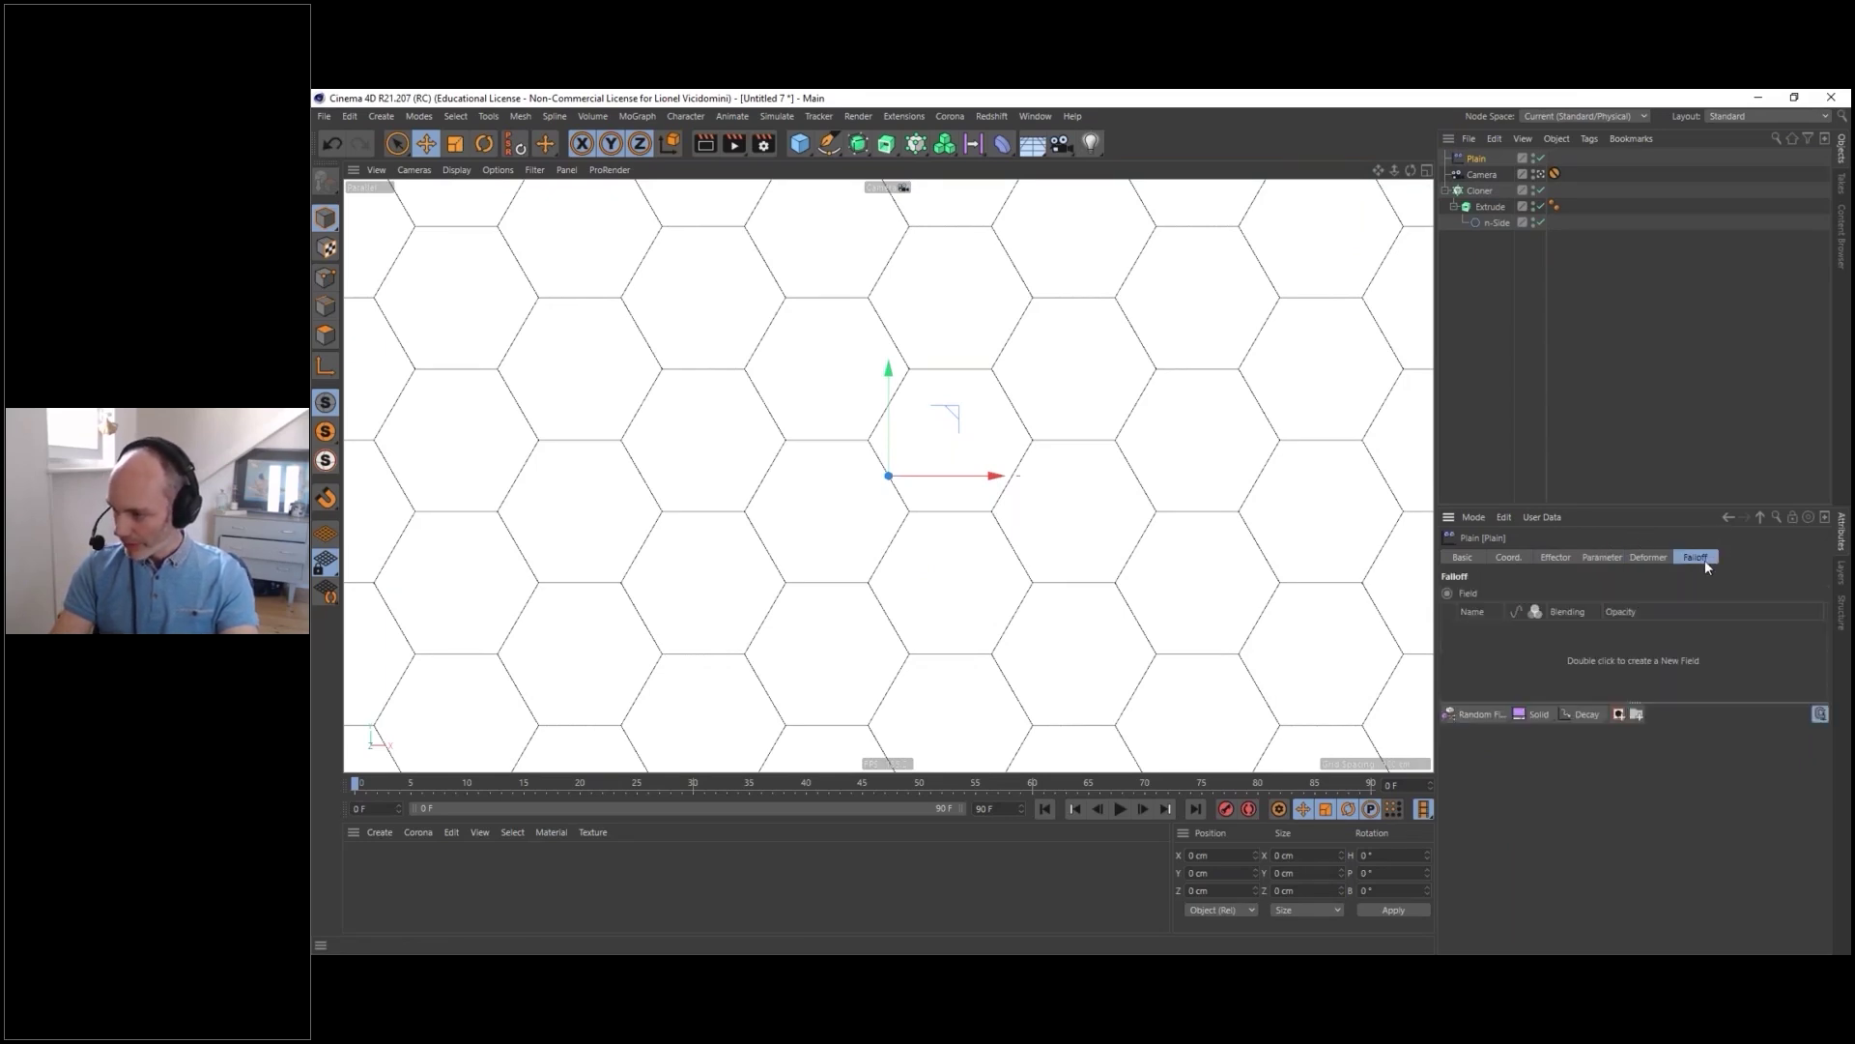
{"action": "left_click", "coordinate": [1471, 720]}
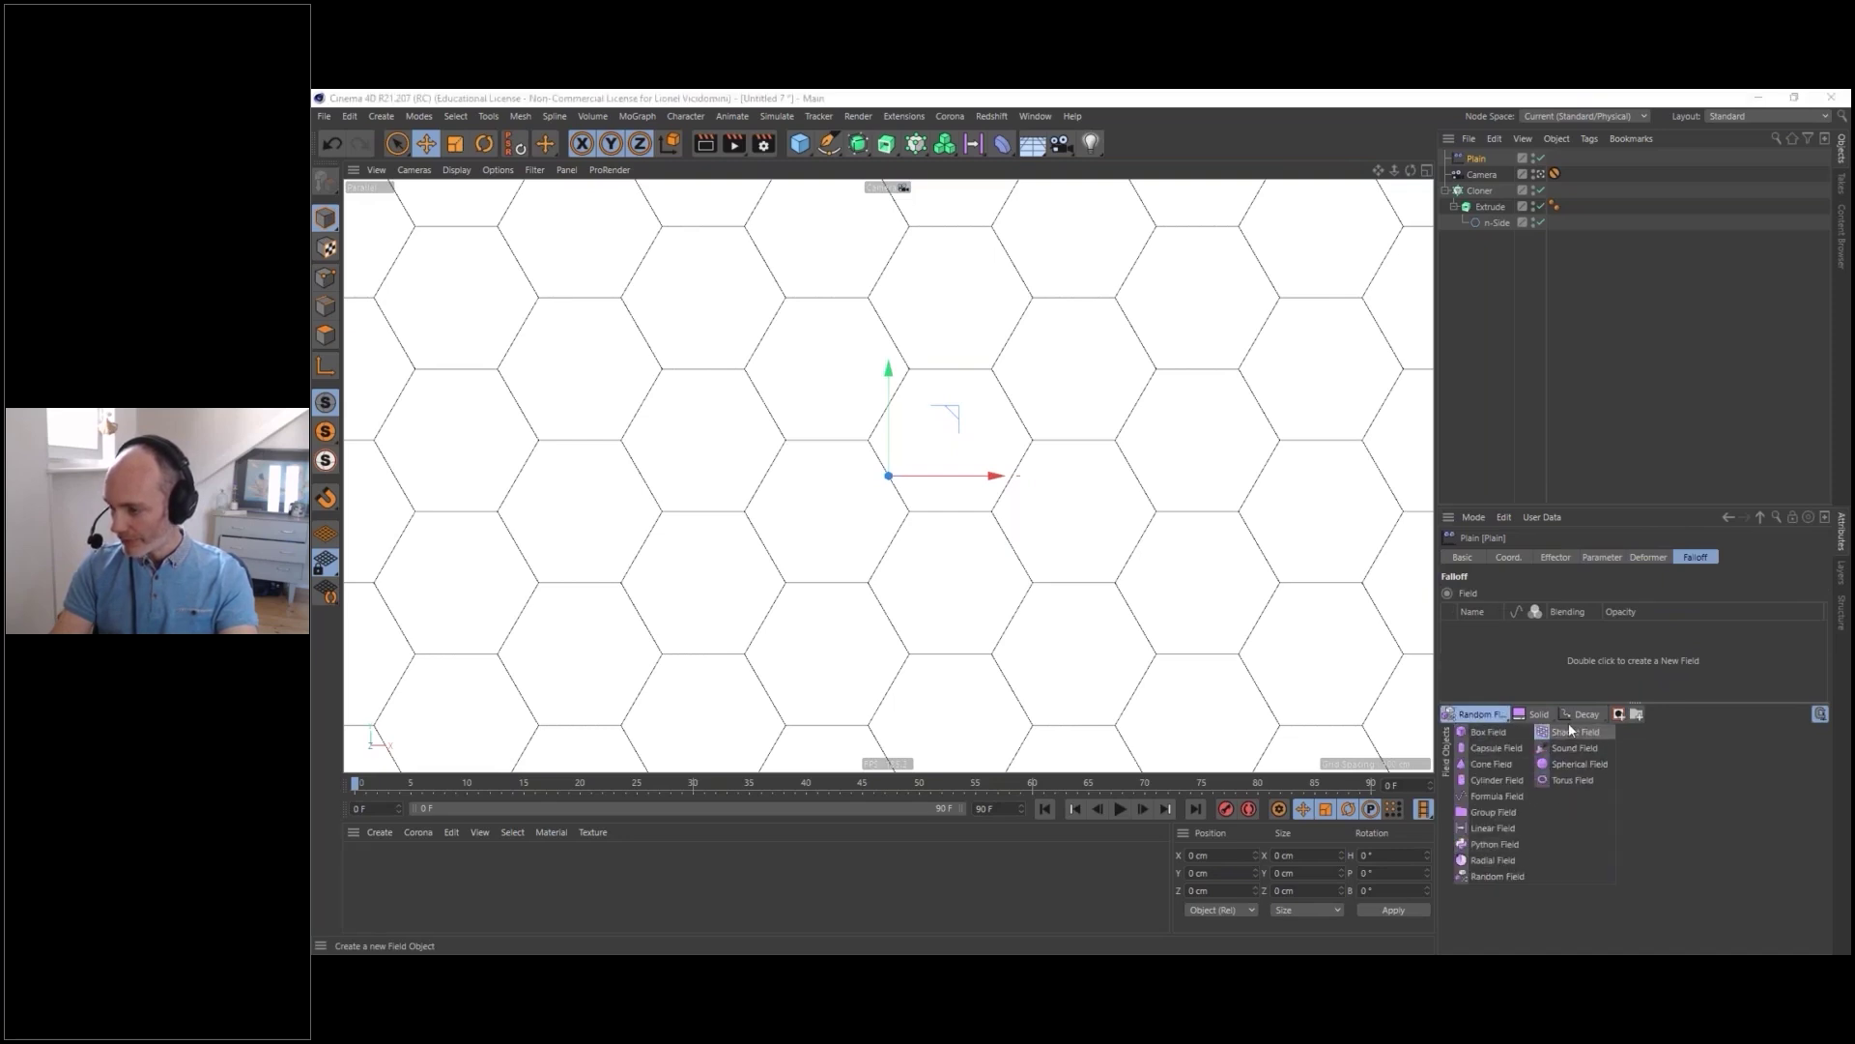
{"action": "left_click", "coordinate": [1473, 721]}
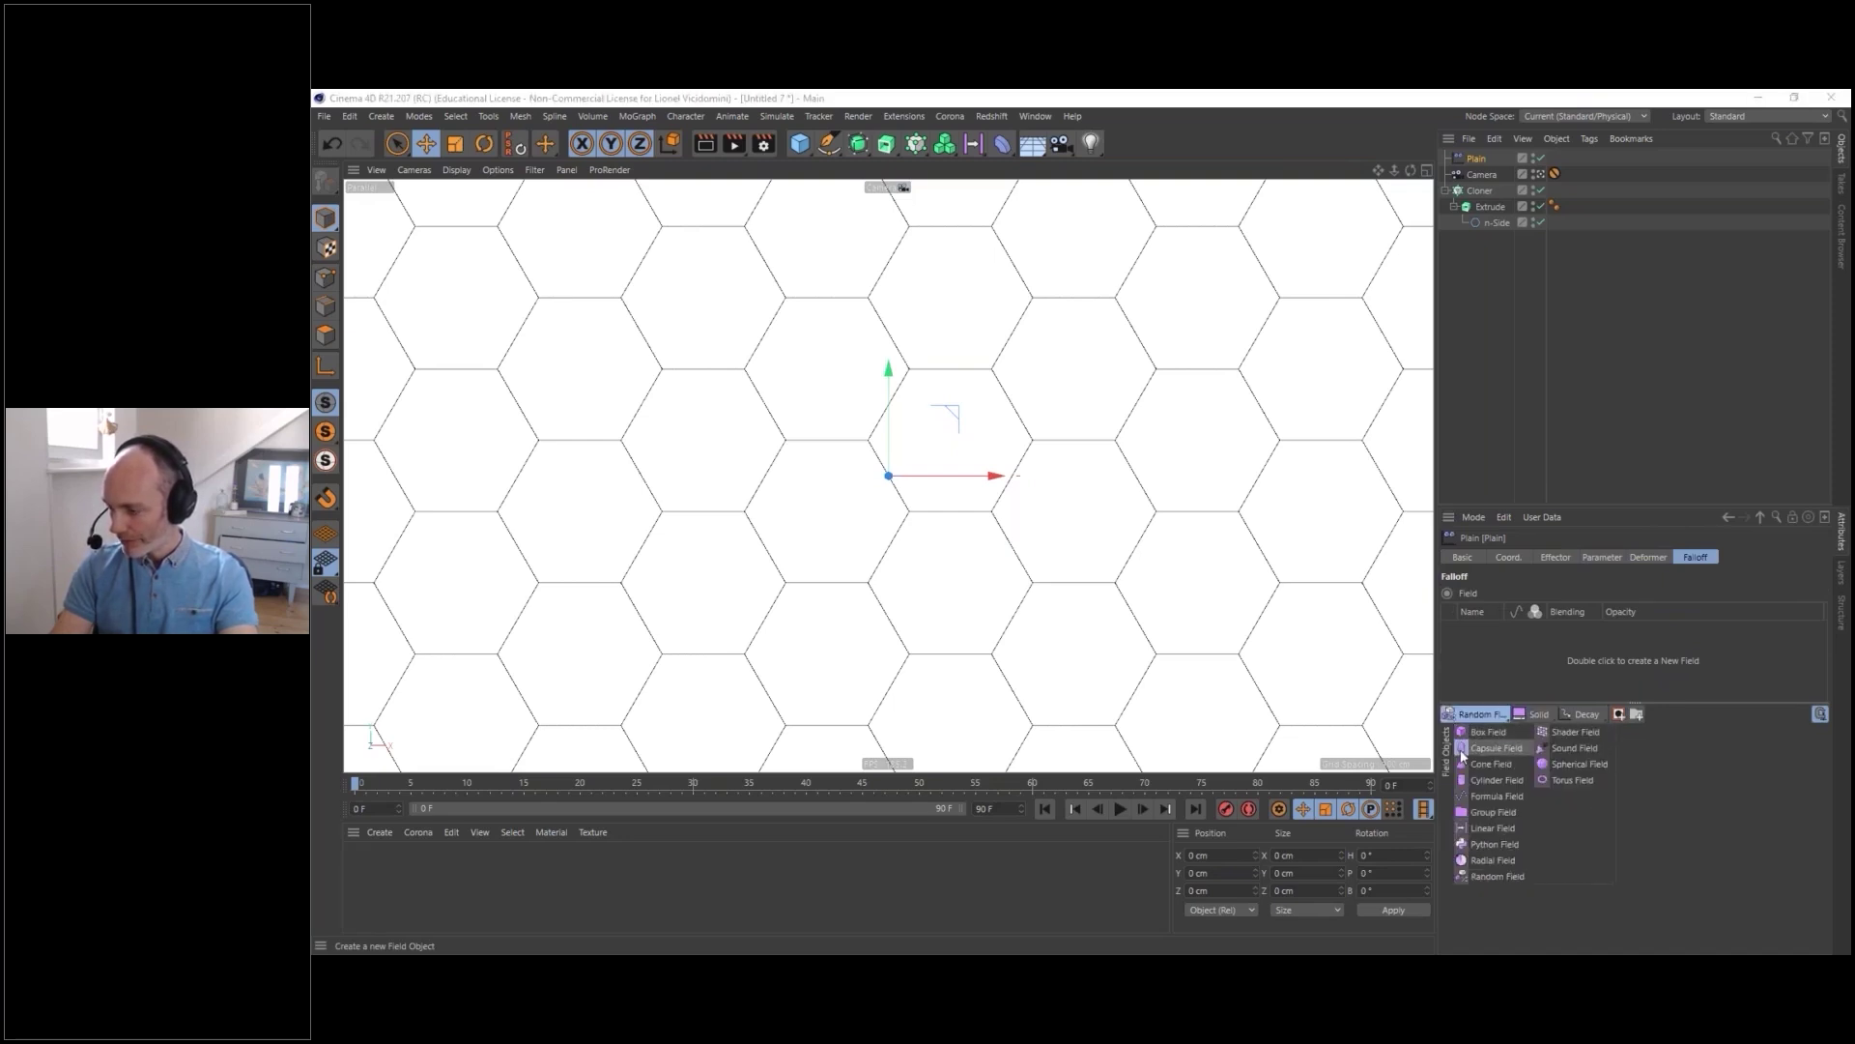
{"action": "left_click", "coordinate": [1496, 876]}
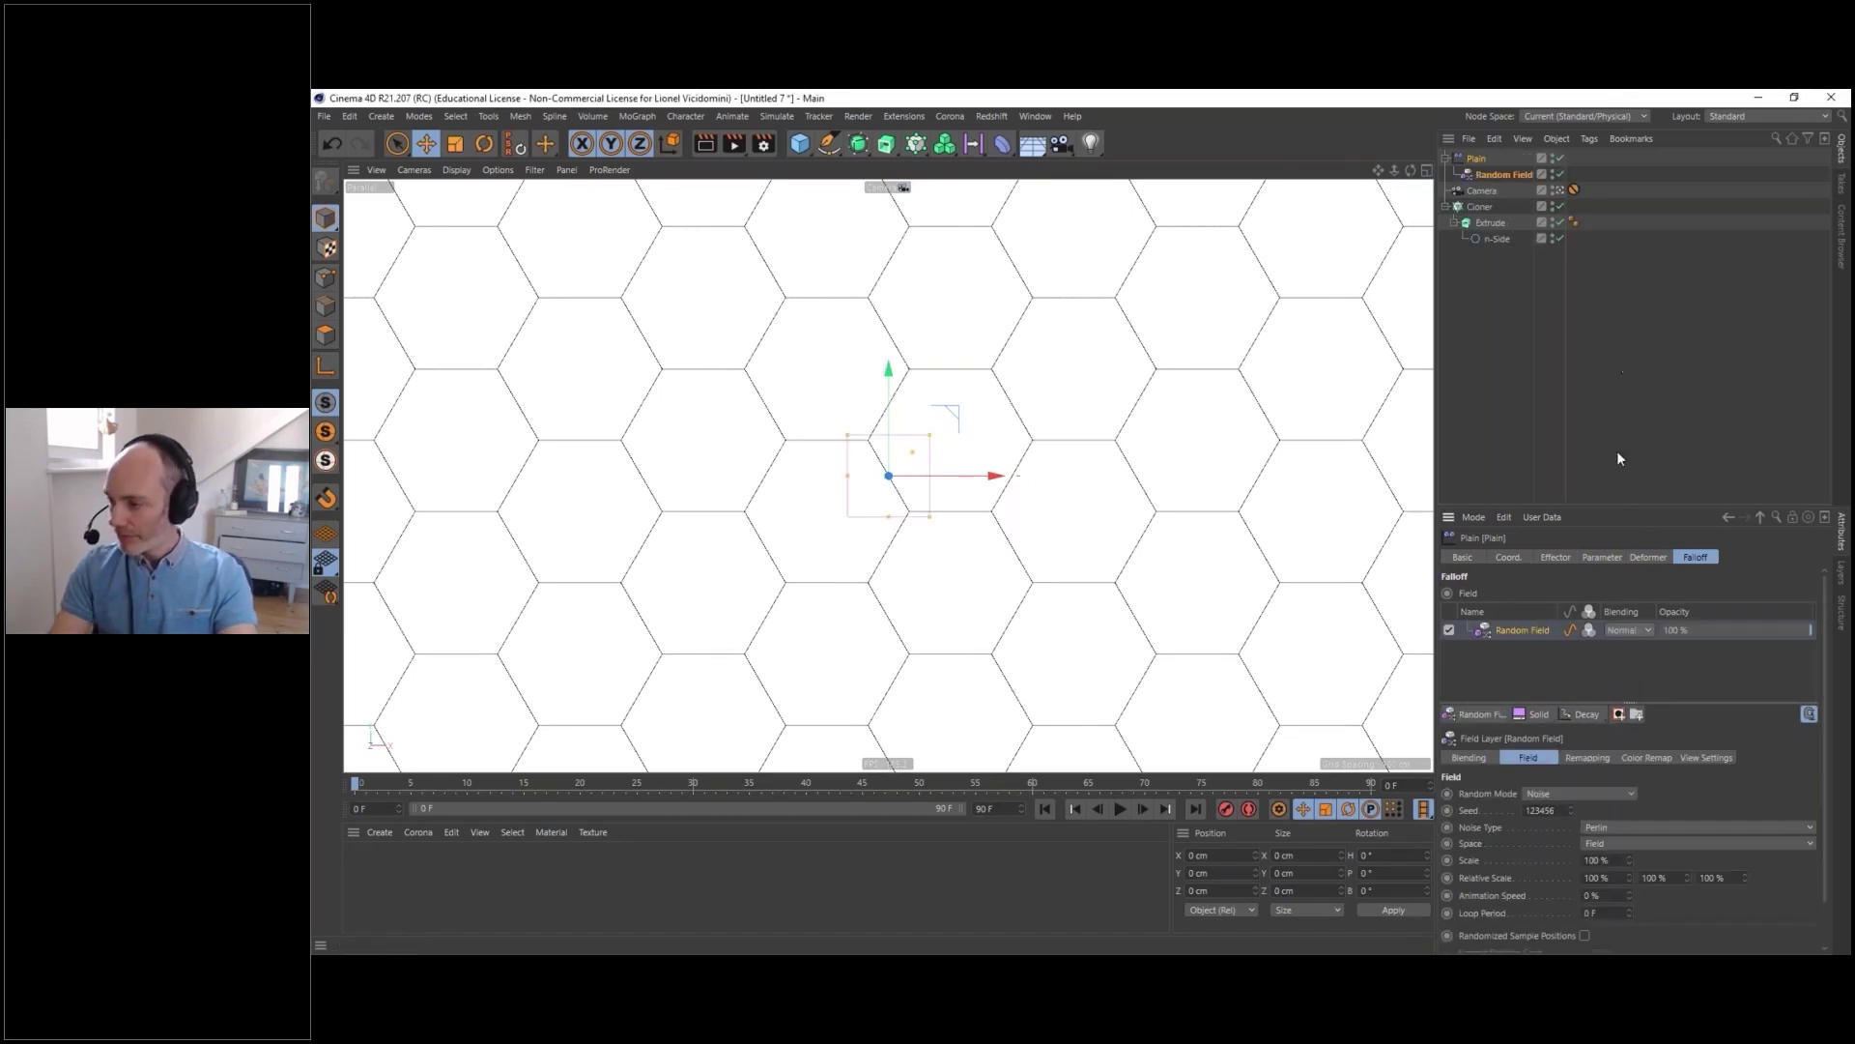
{"action": "left_click", "coordinate": [1589, 631]}
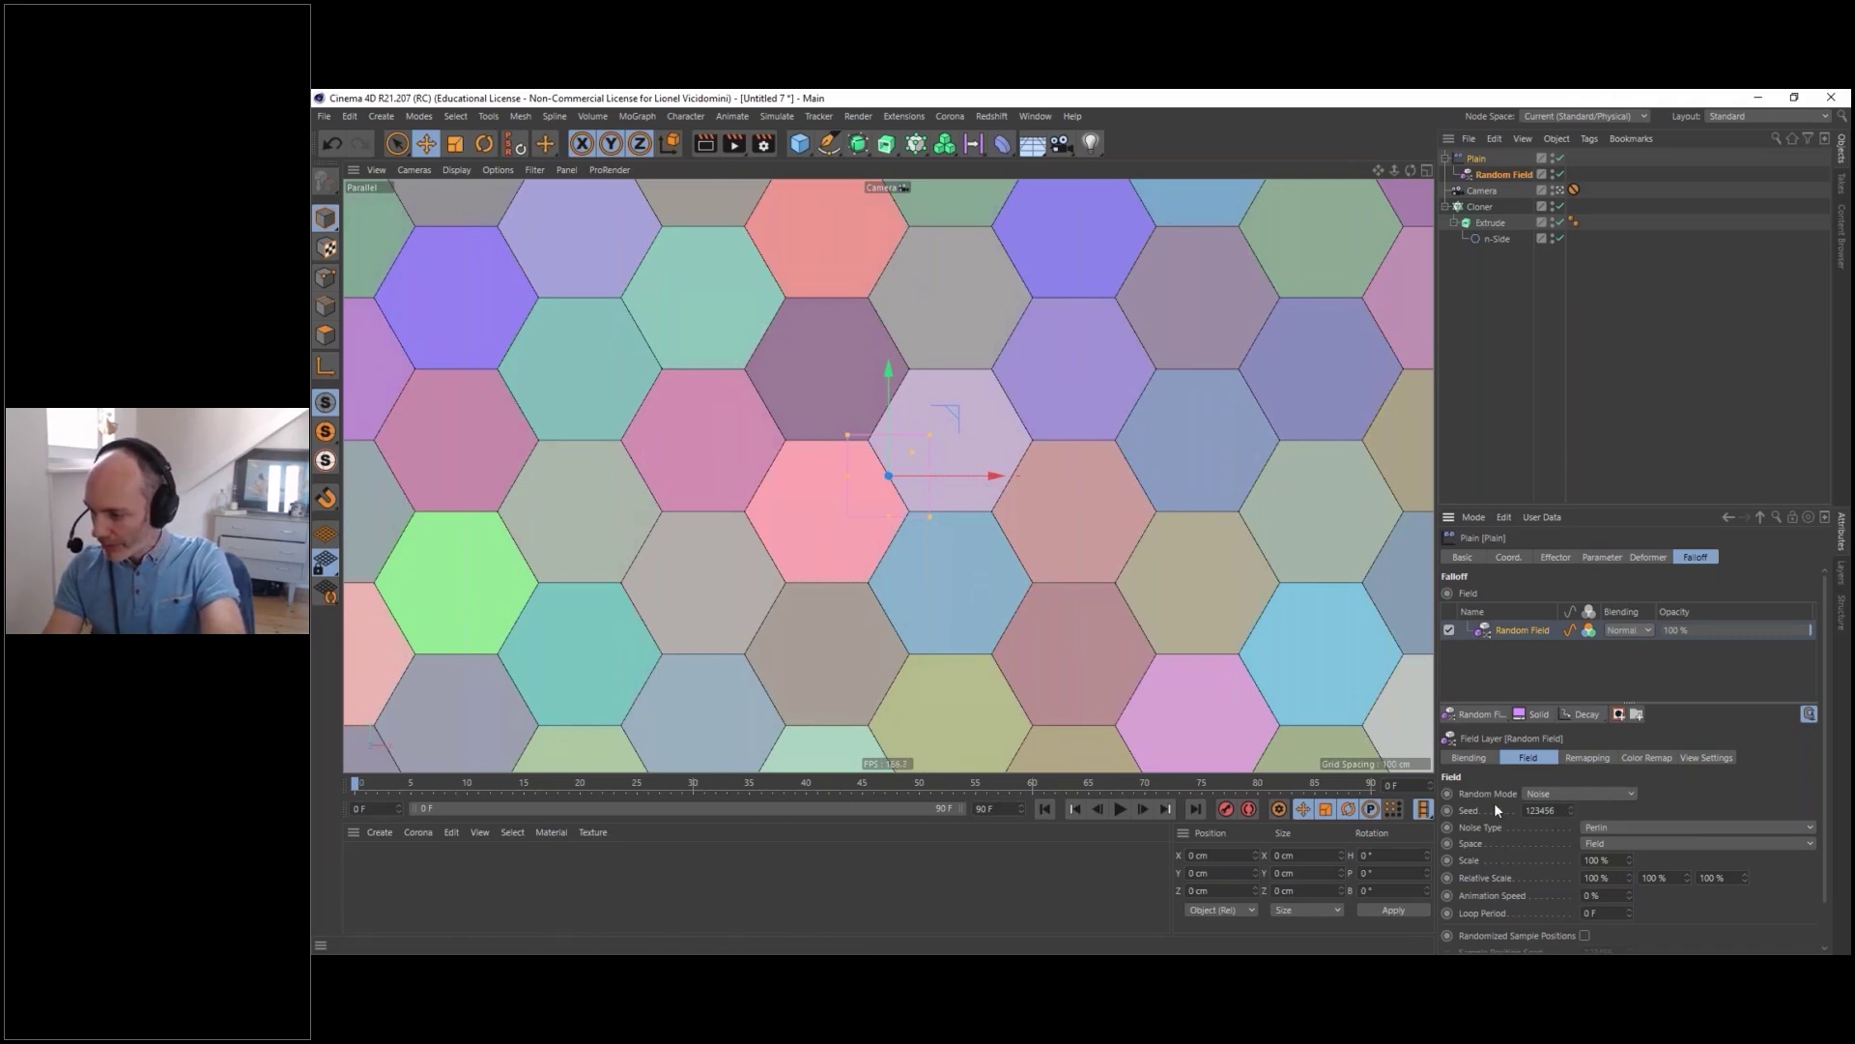
{"action": "left_click_drag", "start_coordinate": [1631, 858], "coordinate": [1071, 400]}
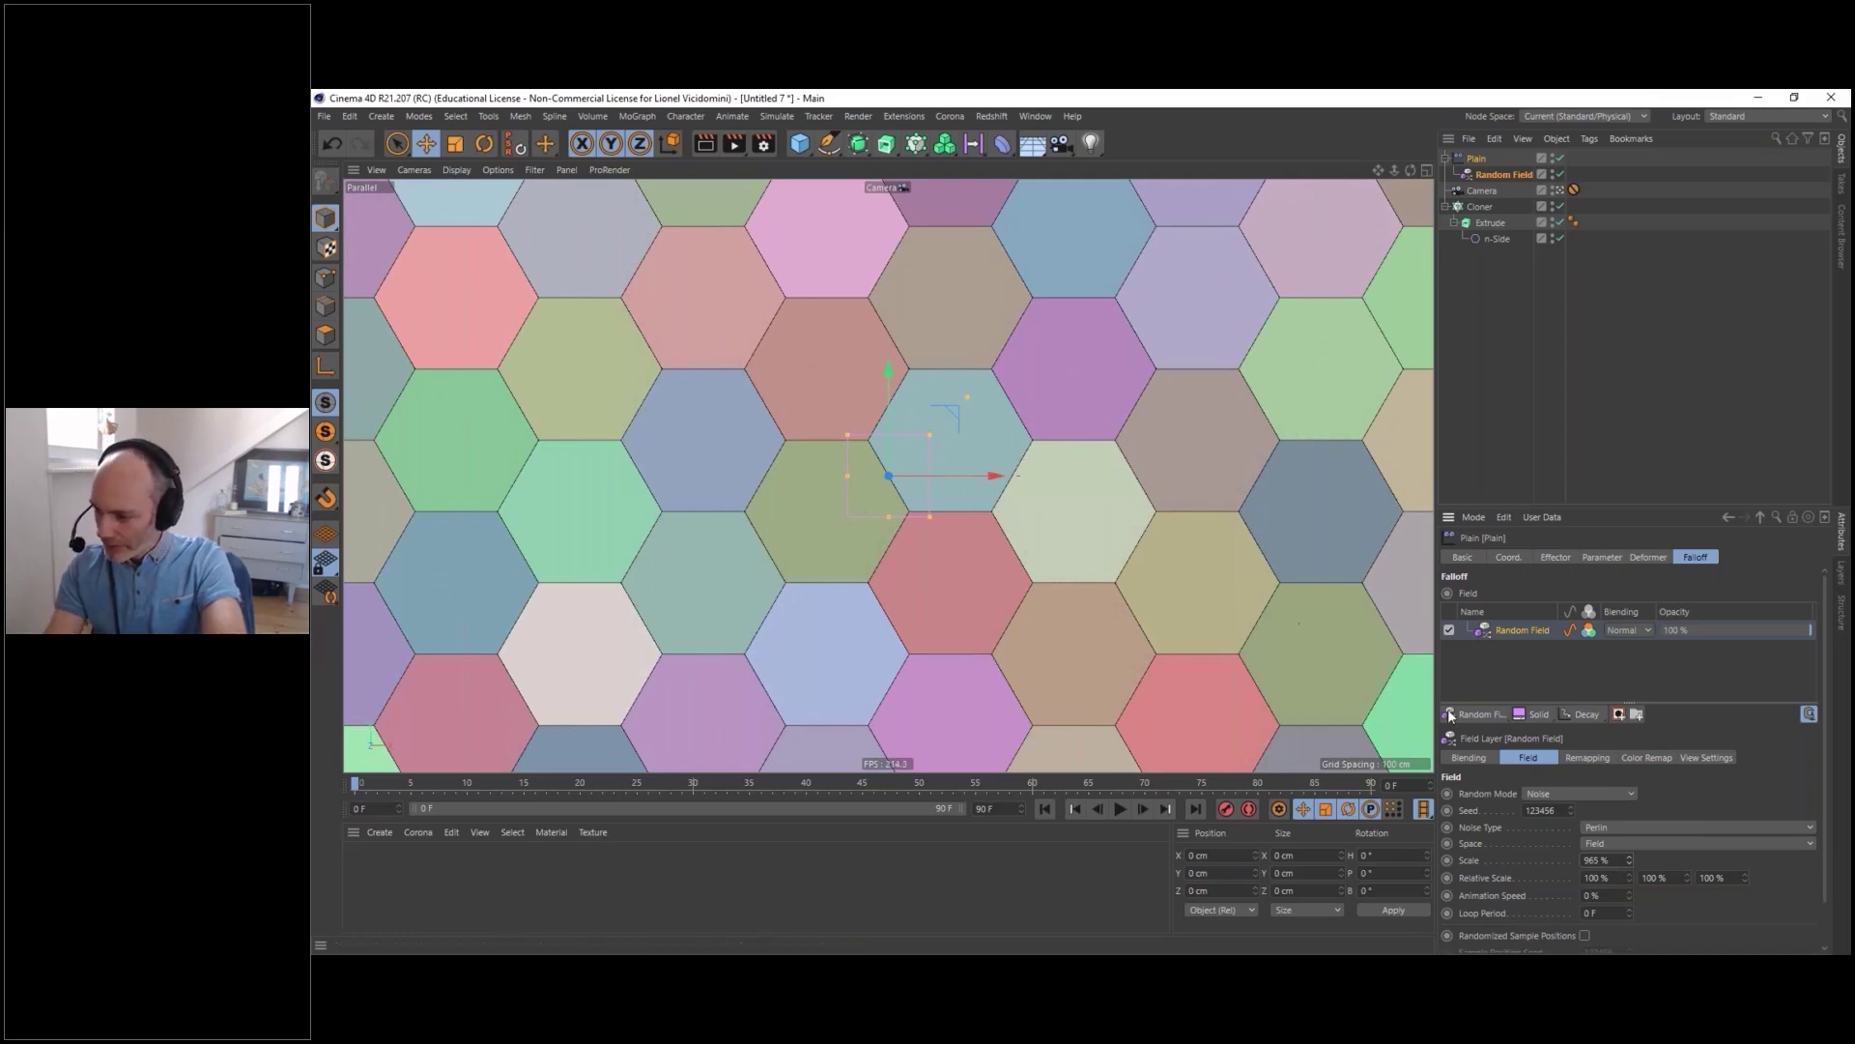
- Remap the Random Field to a single blue color with hue 212°, saturation about 92 % and value about 78 %
{"action": "left_click", "coordinate": [1658, 757]}
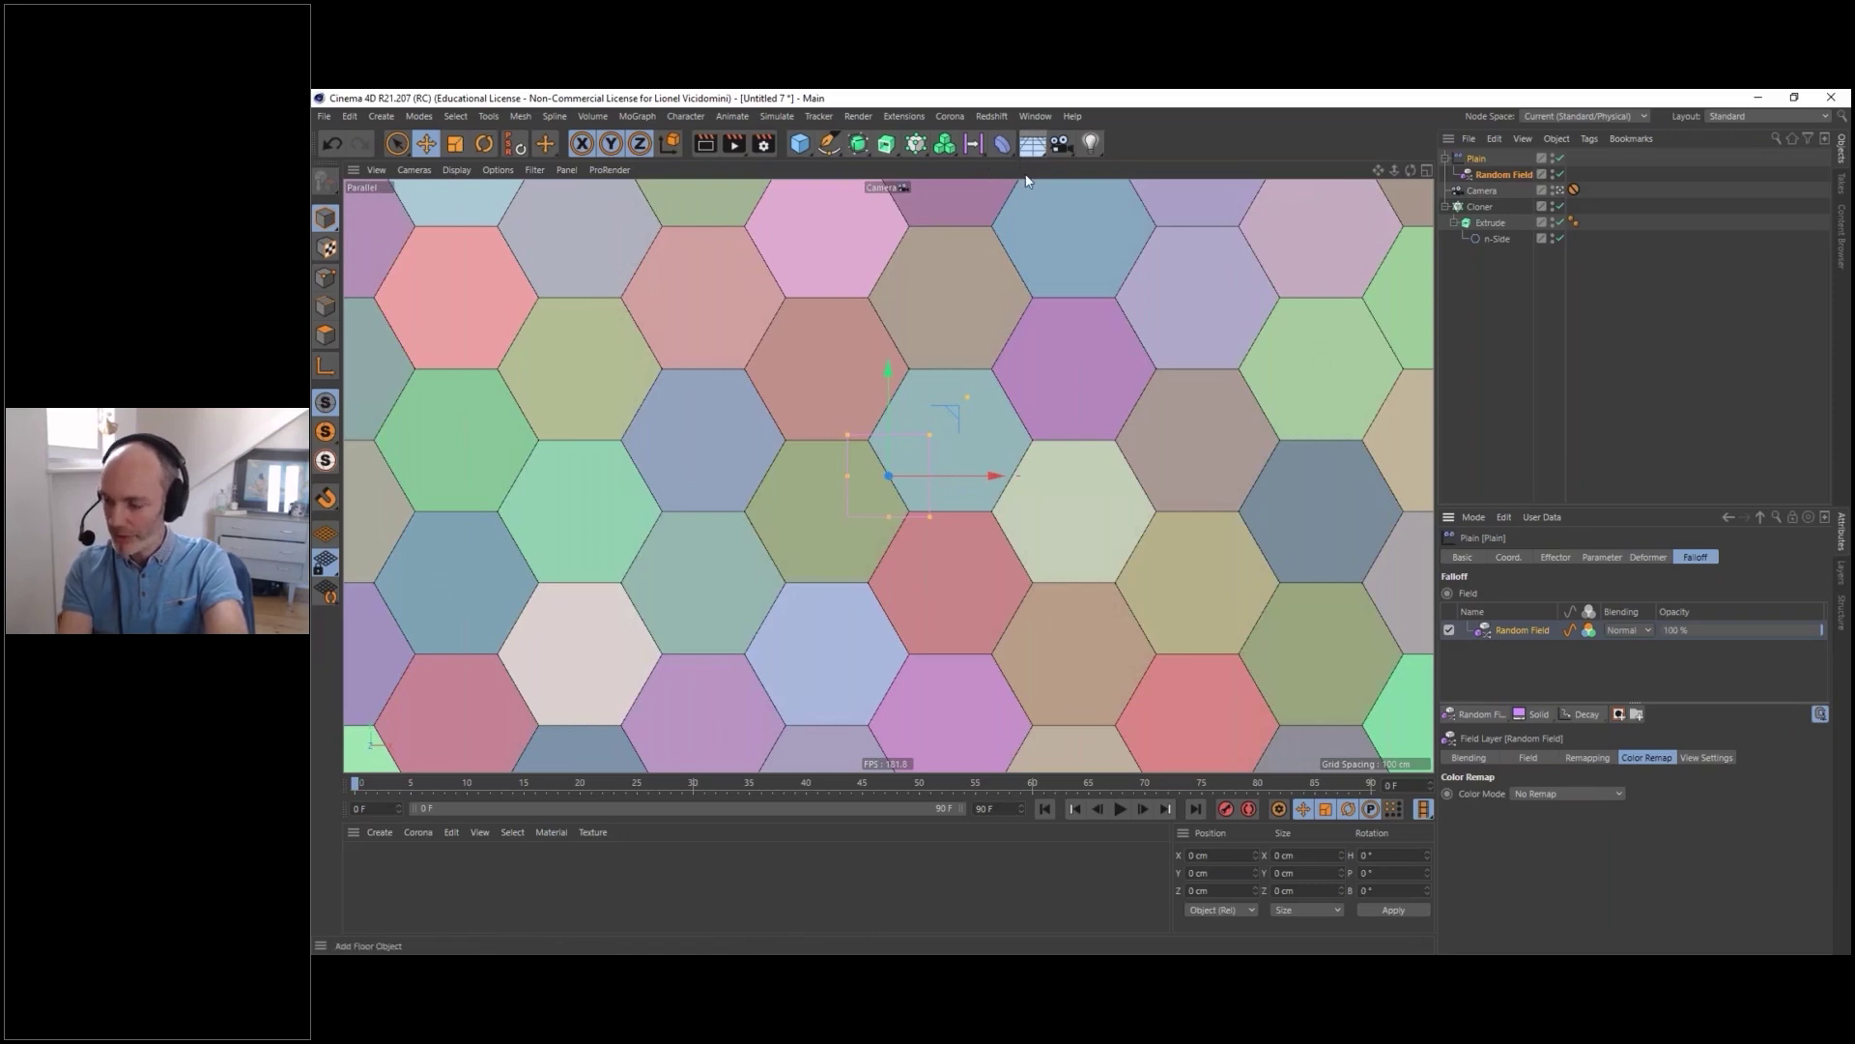
{"action": "left_click", "coordinate": [1540, 797]}
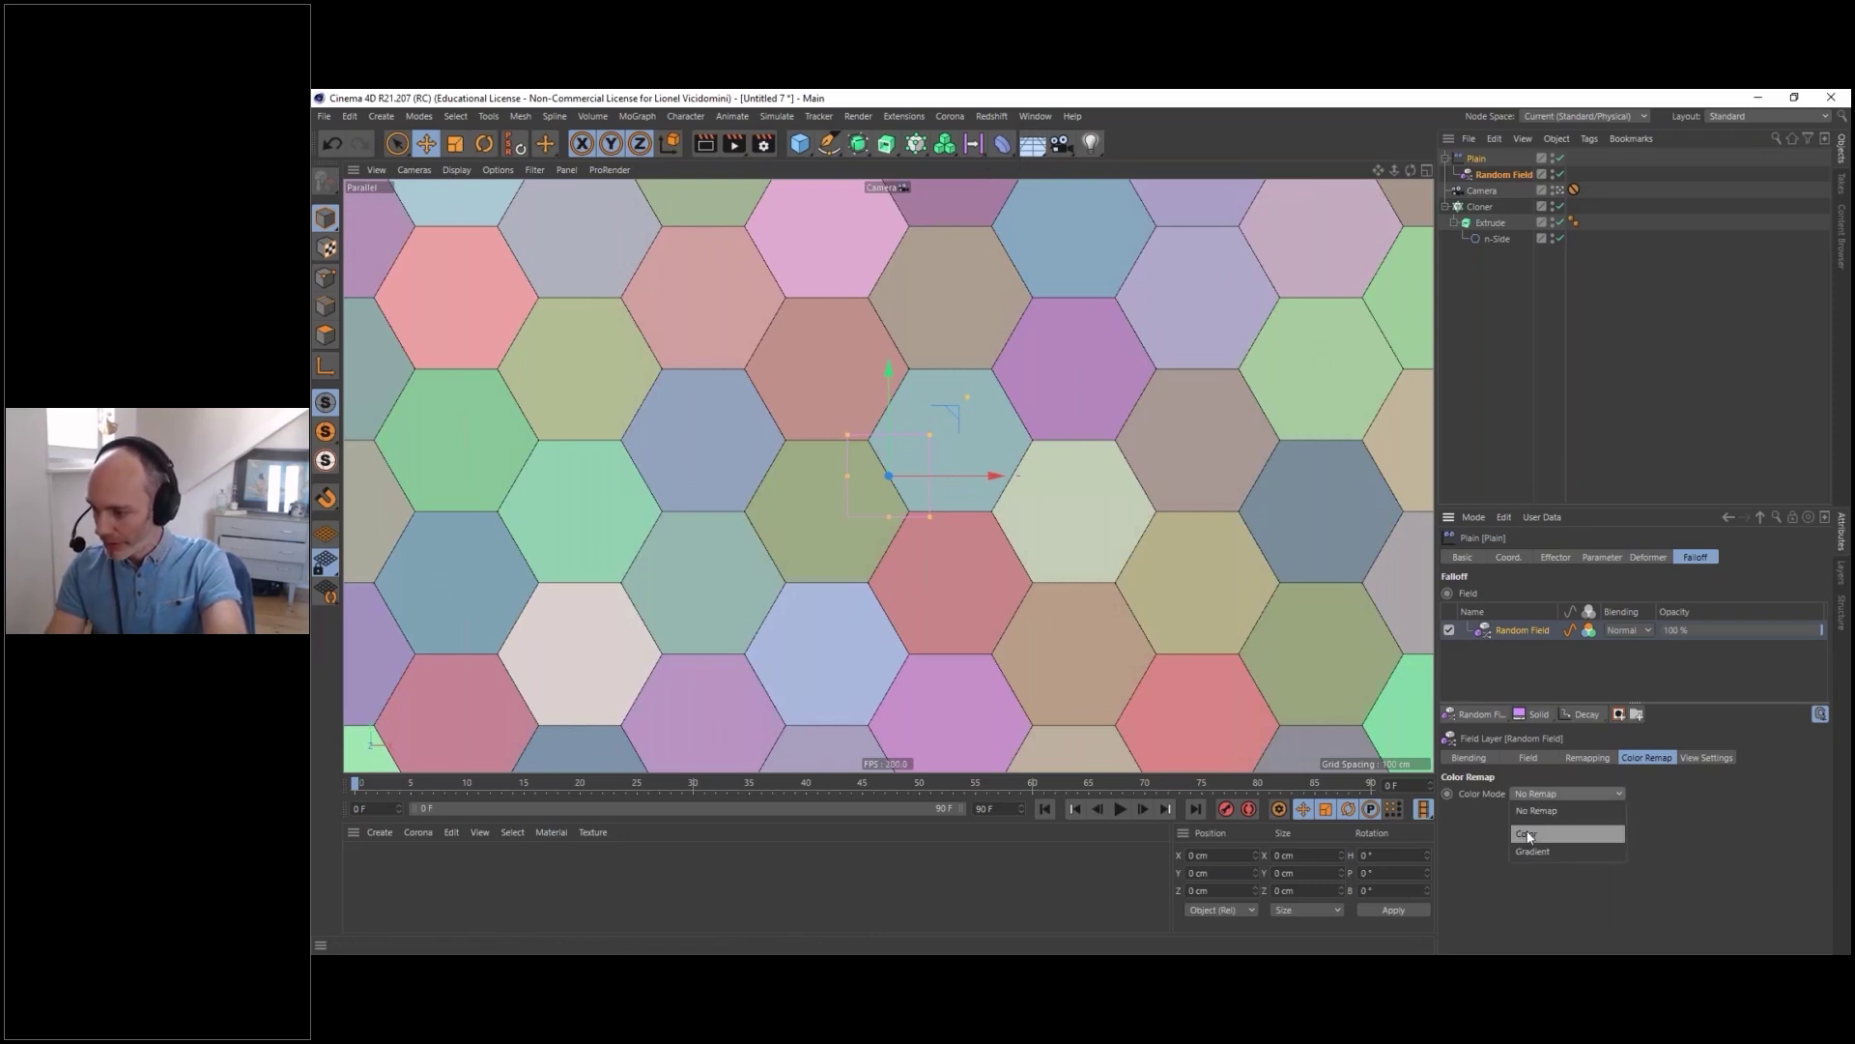
{"action": "left_click", "coordinate": [1528, 835]}
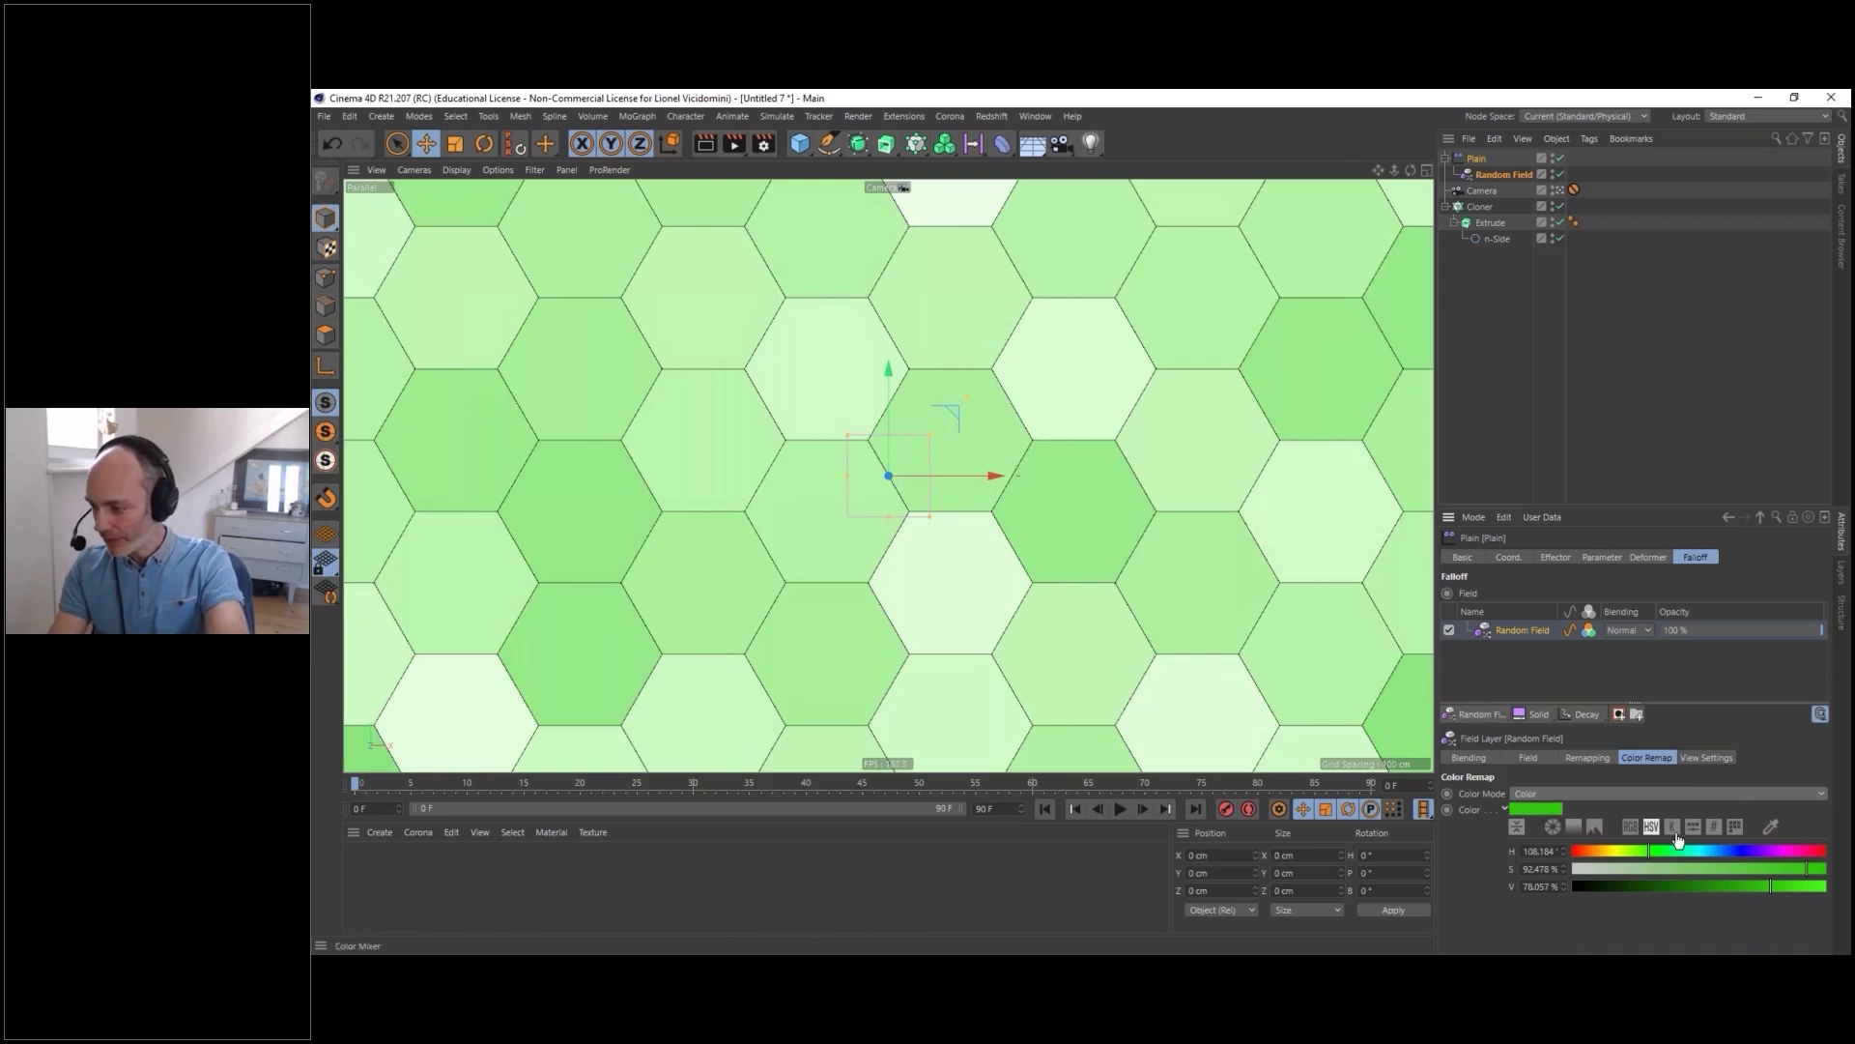
{"action": "left_click", "coordinate": [1722, 850]}
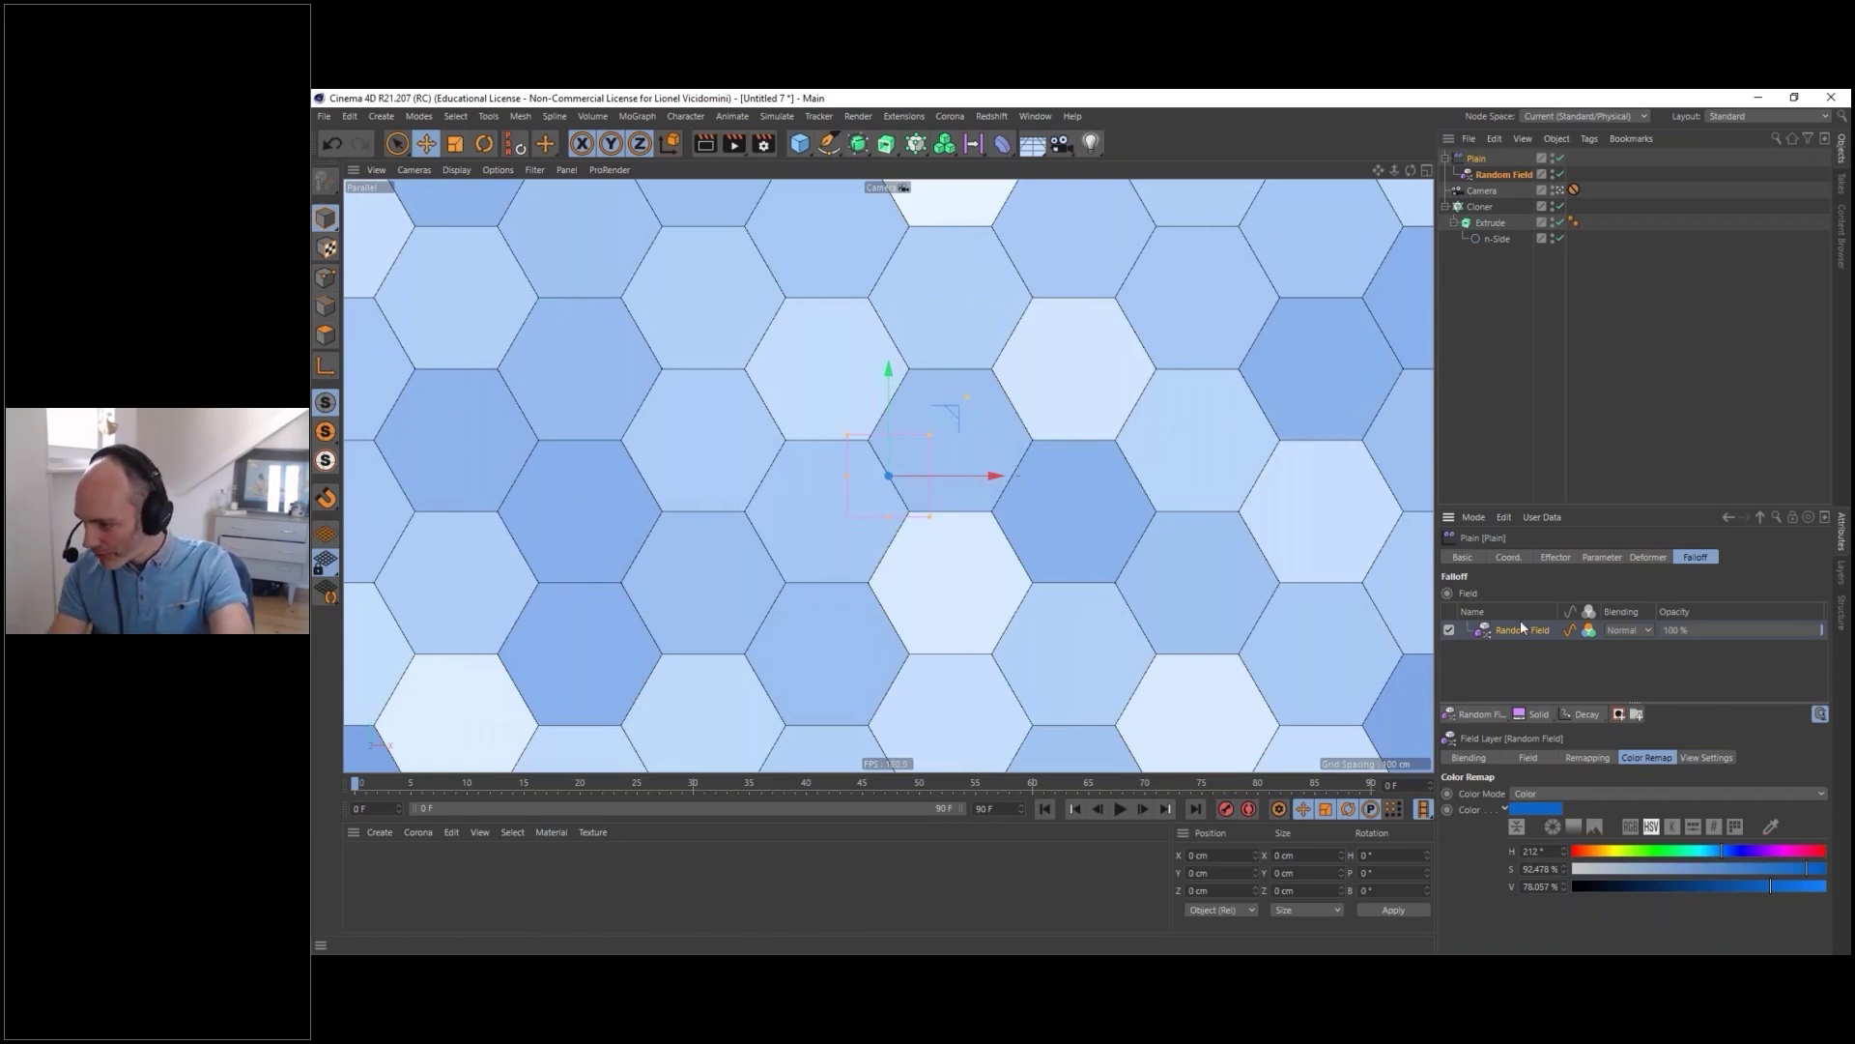
- Vary the Random Field's noise scale and settle on 78 %
{"action": "left_click", "coordinate": [1529, 759]}
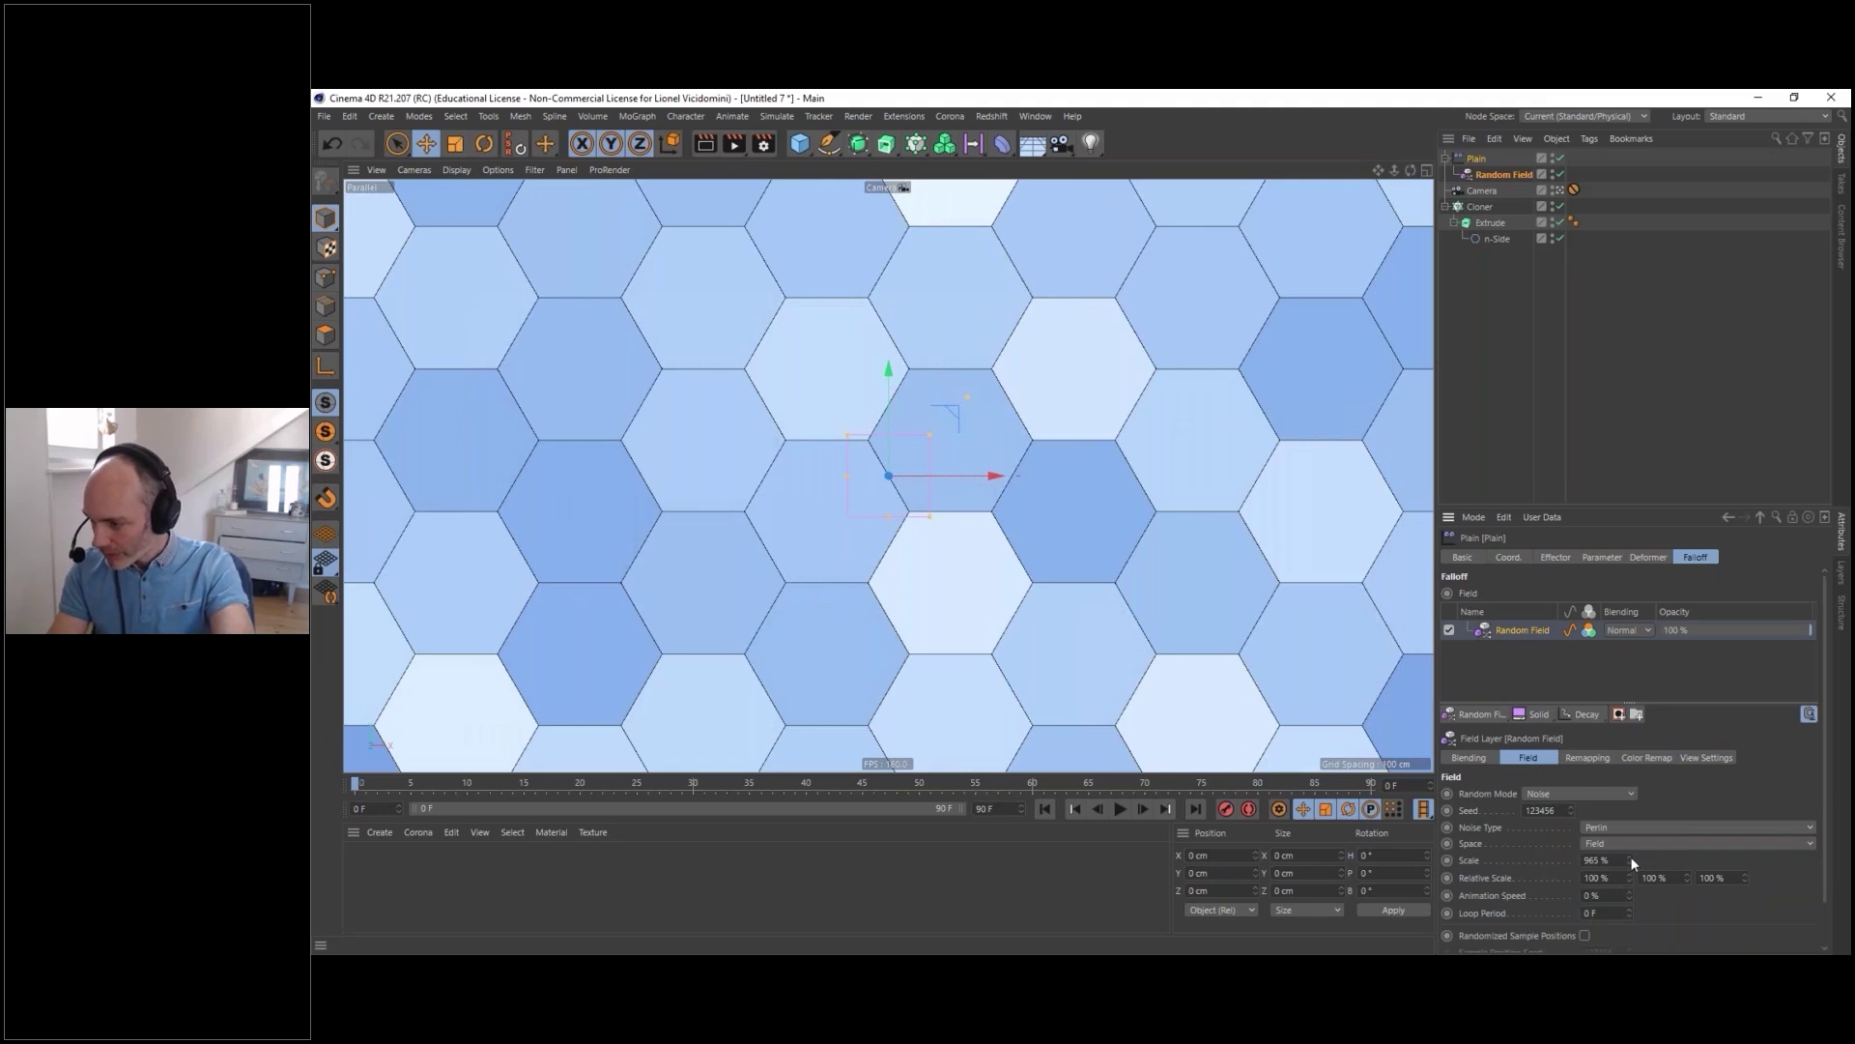
{"action": "left_click_drag", "start_coordinate": [1632, 856], "coordinate": [1006, 612]}
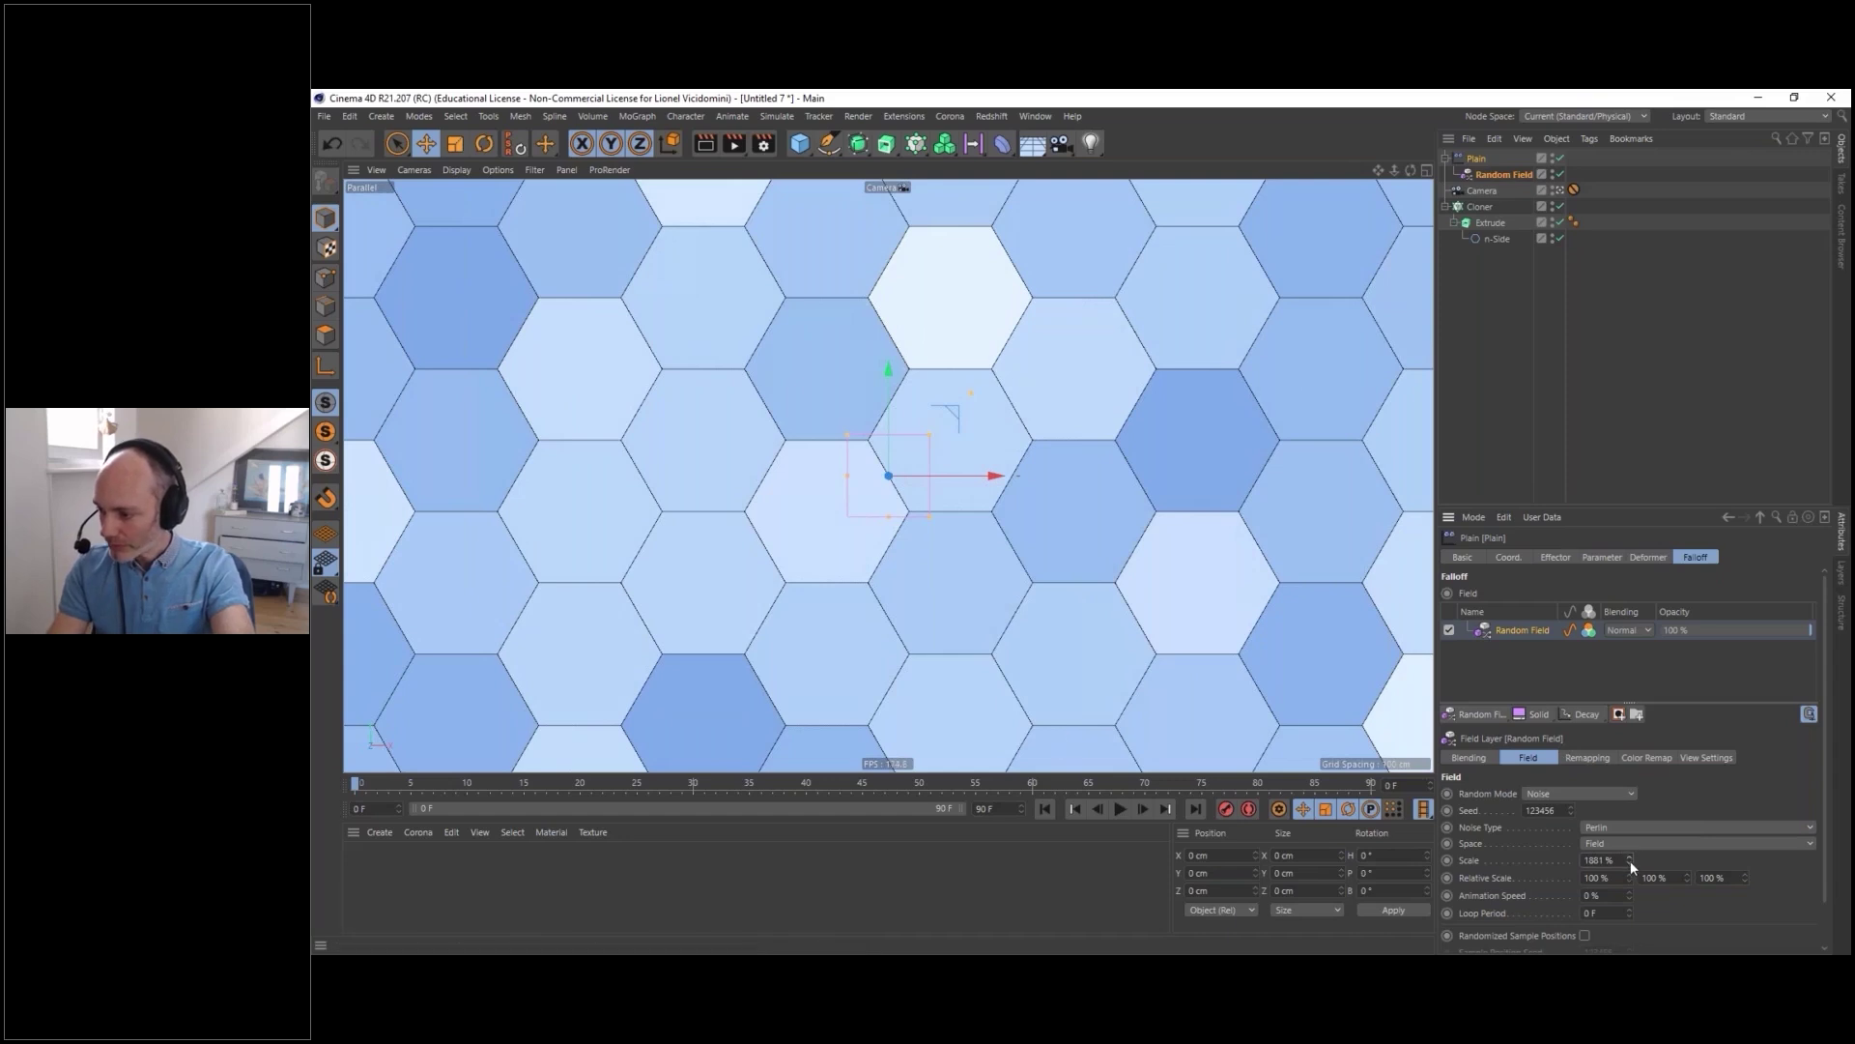
{"action": "left_click_drag", "start_coordinate": [1630, 858], "coordinate": [1628, 879]}
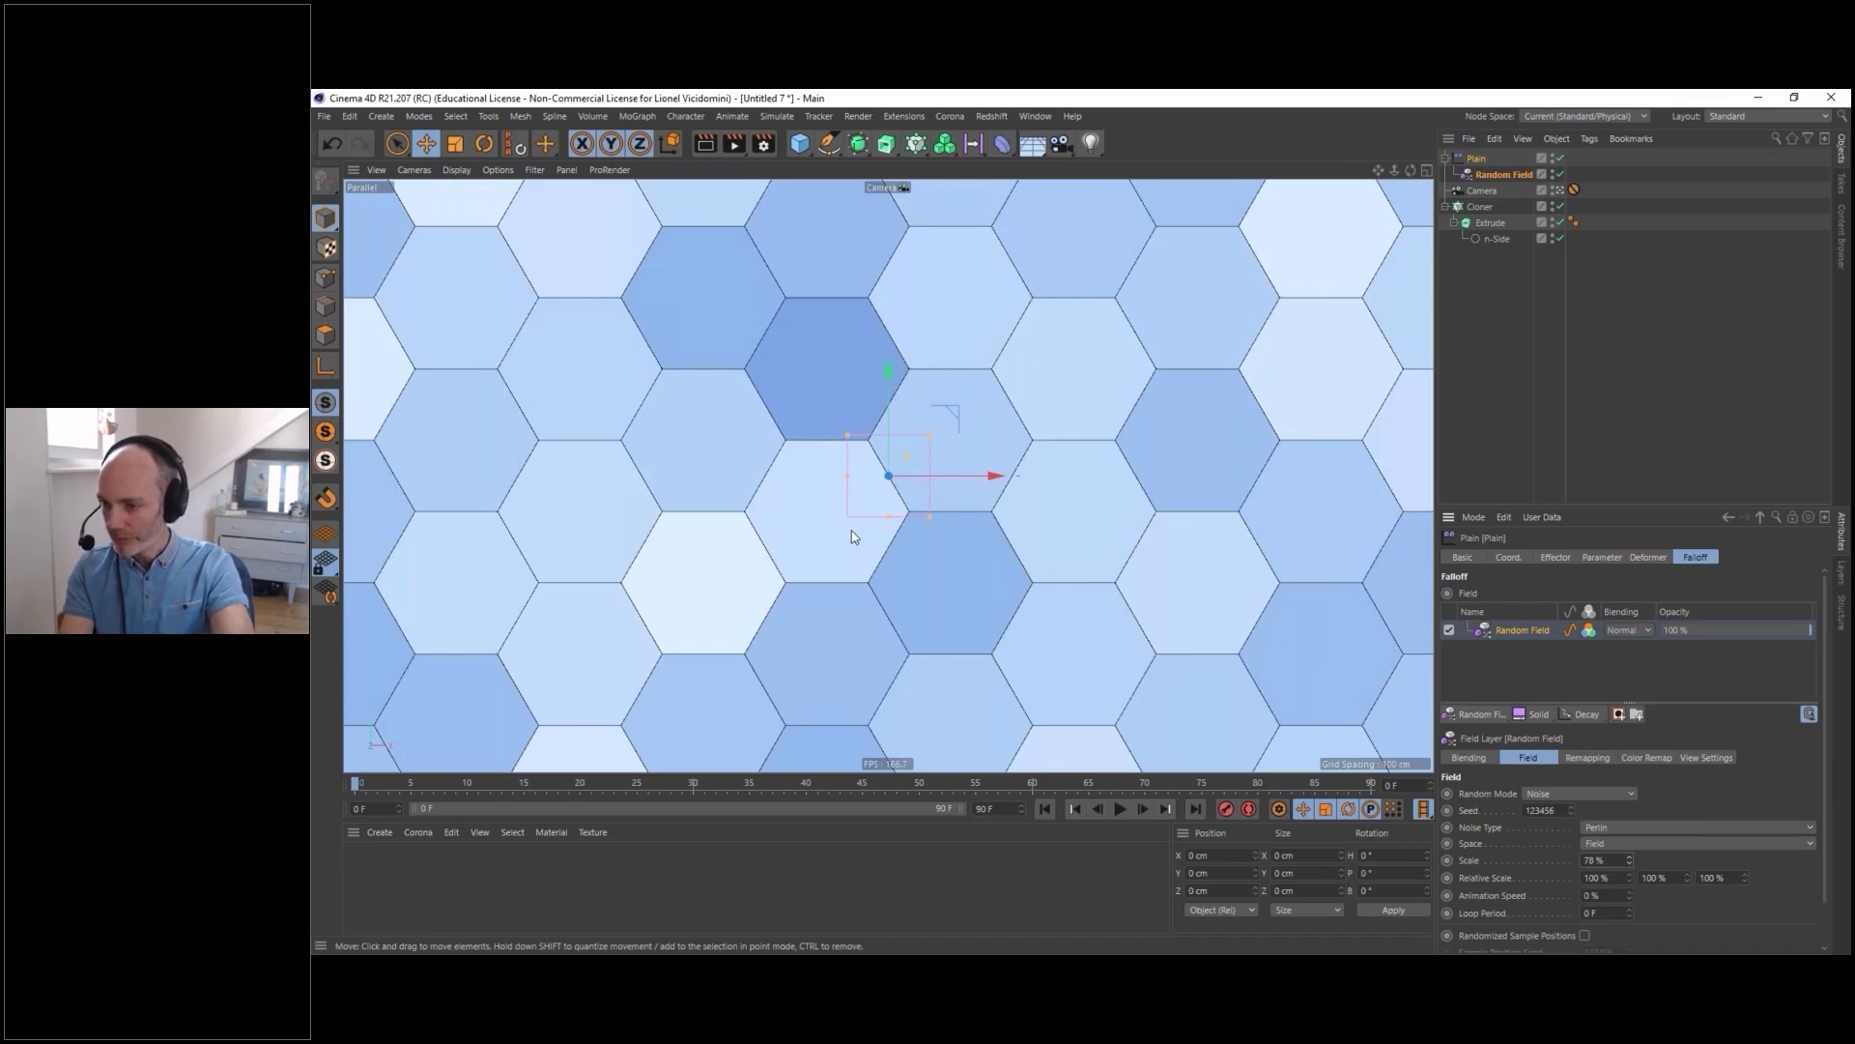
- Change the Random Field's color remap mode to Gradient and enlarge the attribute settings area
{"action": "left_click", "coordinate": [1647, 757]}
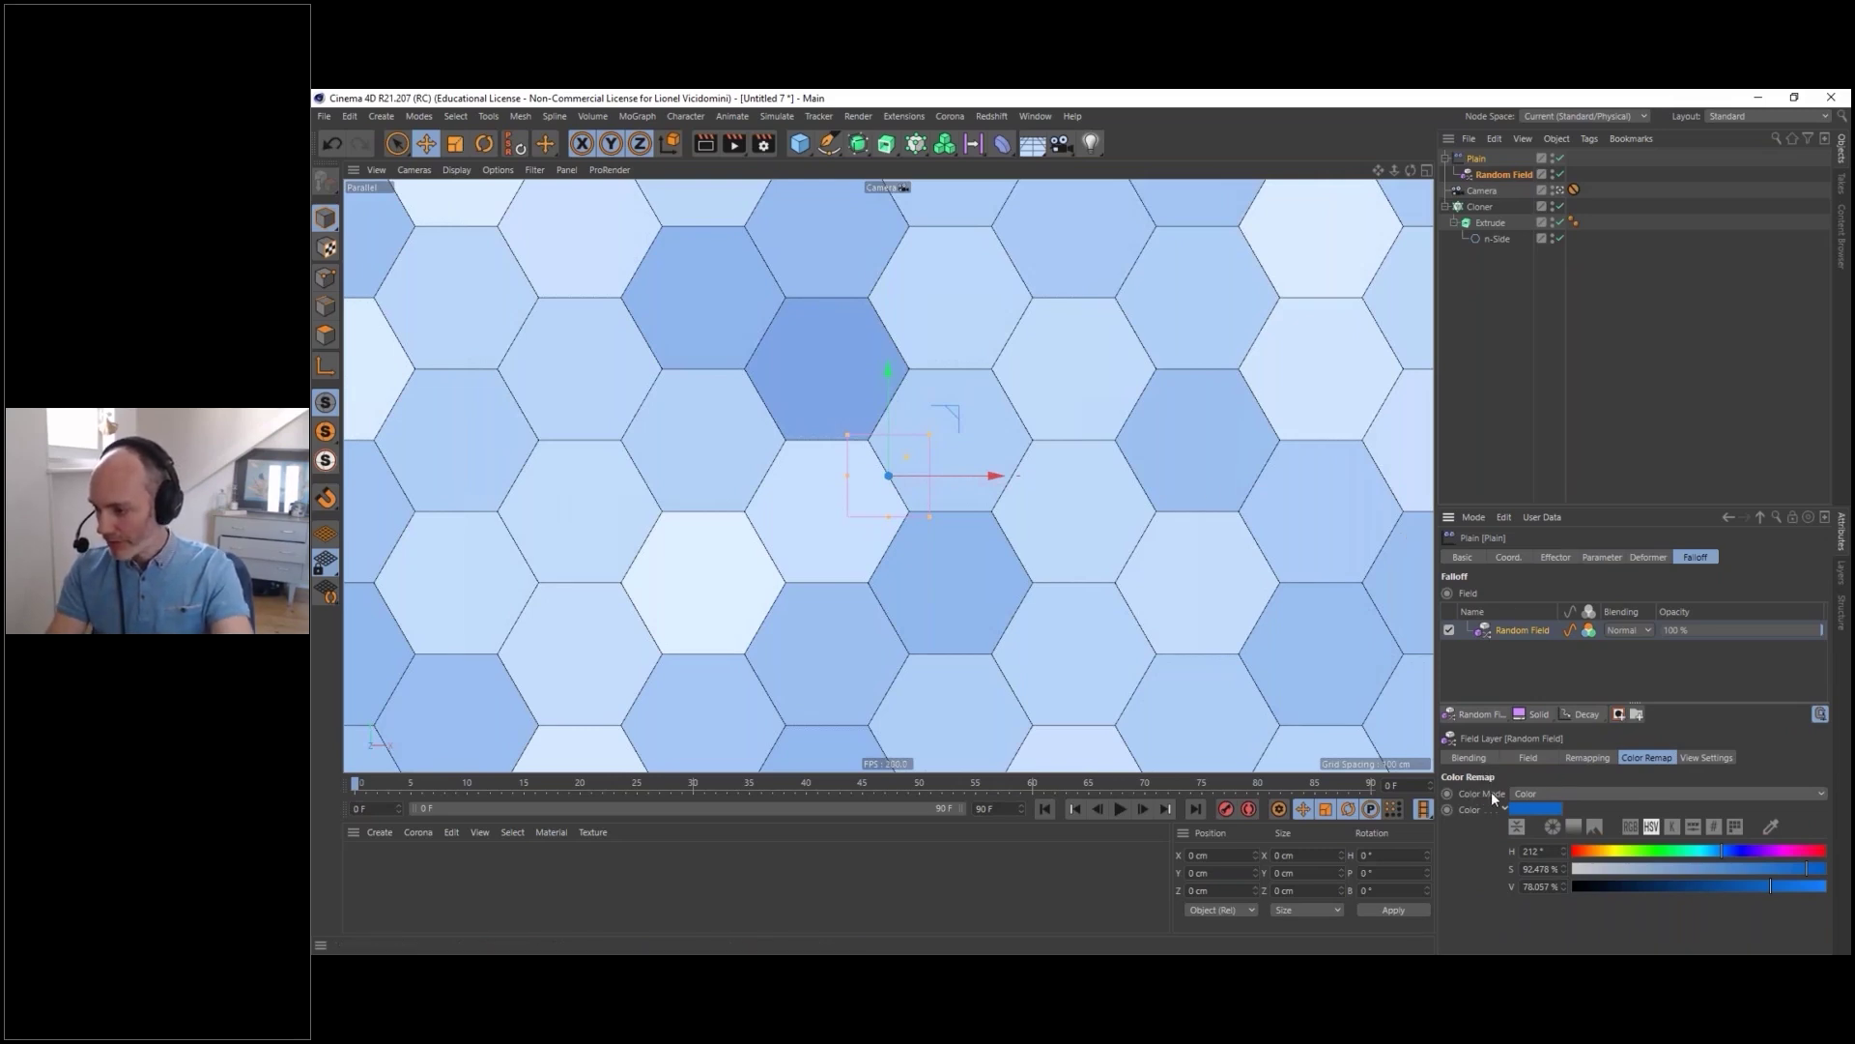
{"action": "left_click", "coordinate": [1528, 794]}
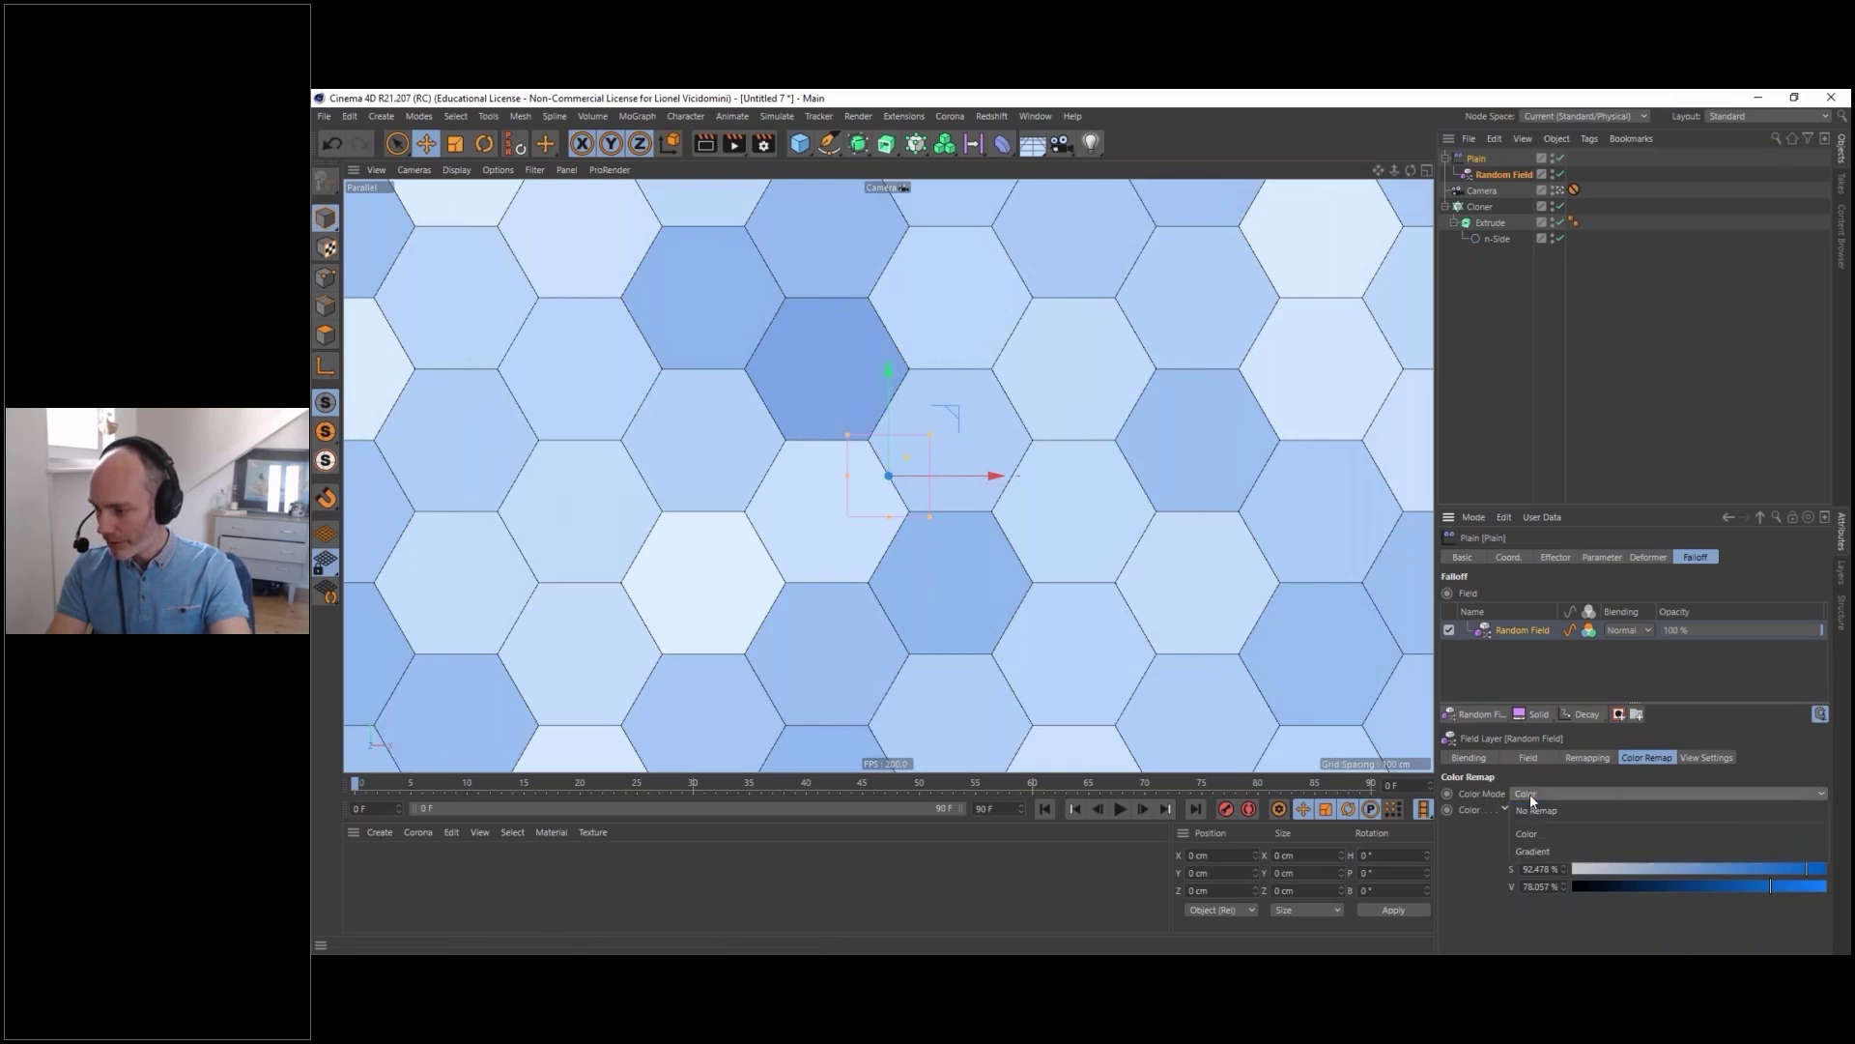
{"action": "left_click", "coordinate": [1540, 850]}
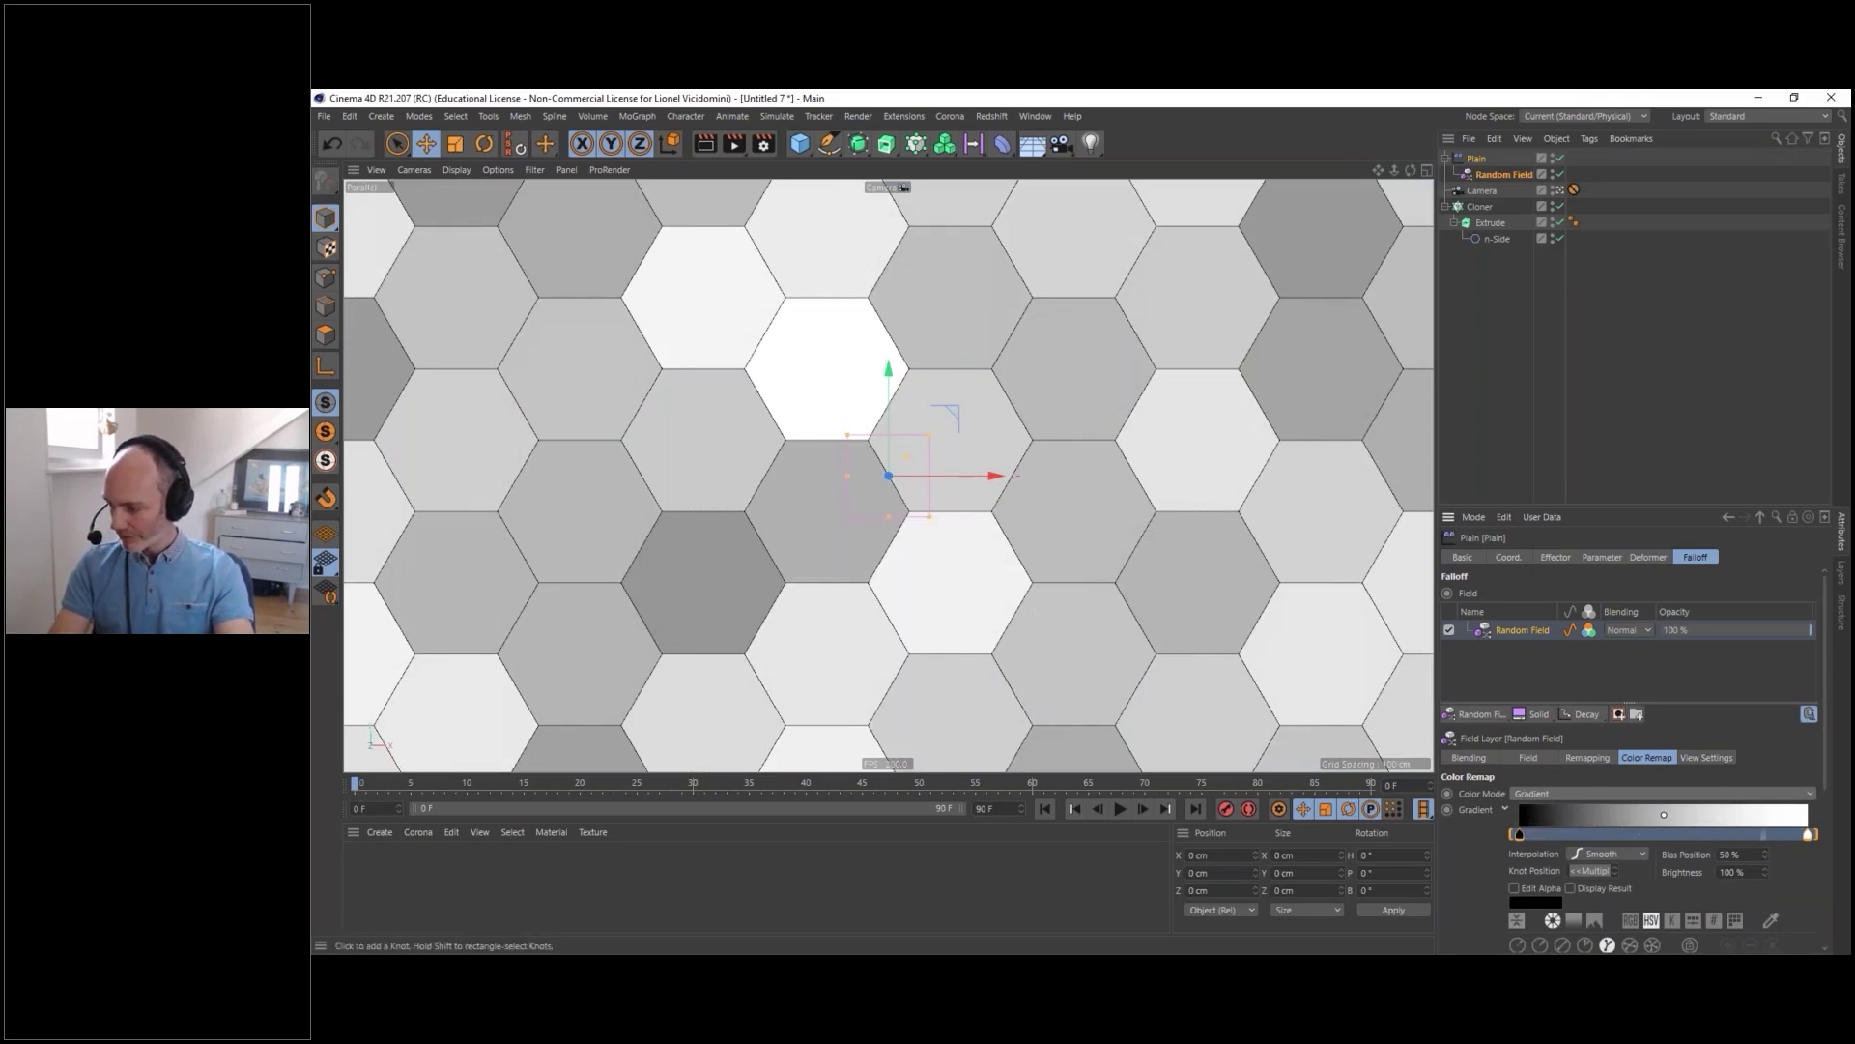
{"action": "left_click_drag", "start_coordinate": [1703, 511], "coordinate": [1643, 330]}
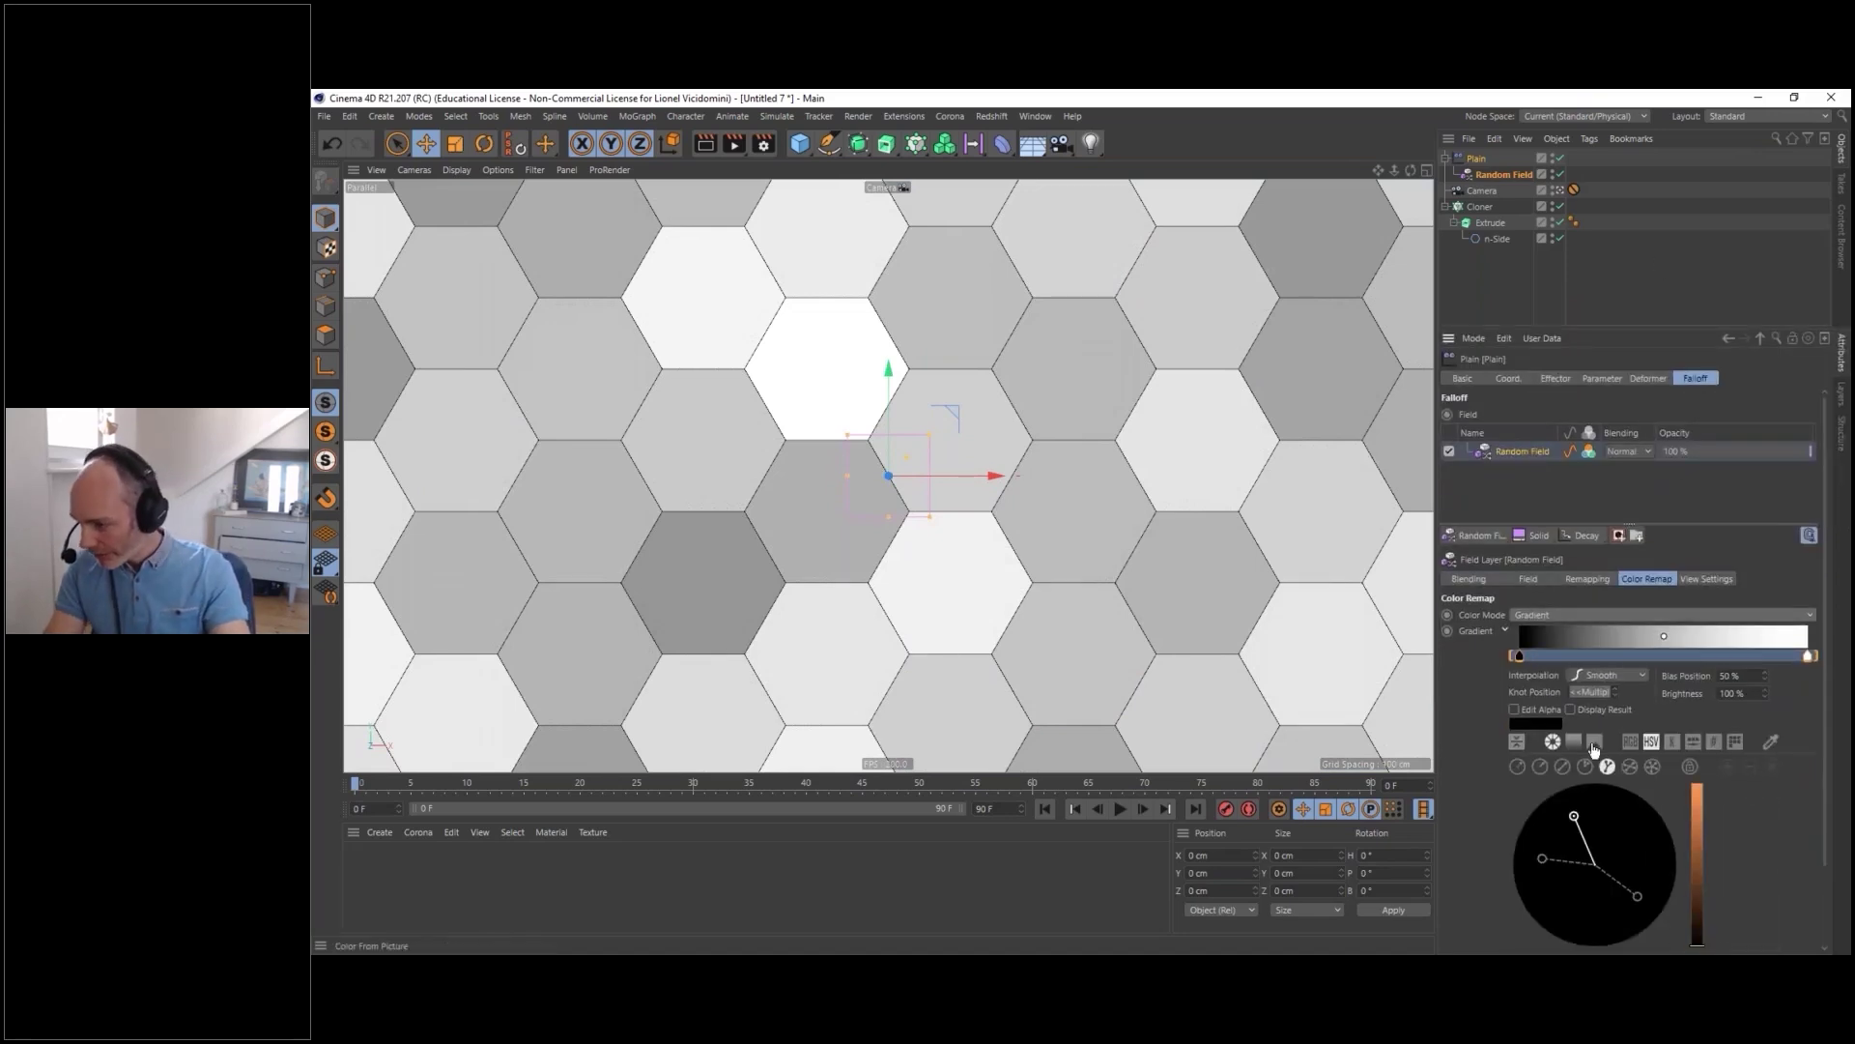
- Brighten the gradient's selected knots to full value and tune them on the color wheel to yellow, hue about 51°, saturation about 64 %
{"action": "left_click", "coordinate": [1554, 742]}
{"action": "left_click", "coordinate": [1555, 743]}
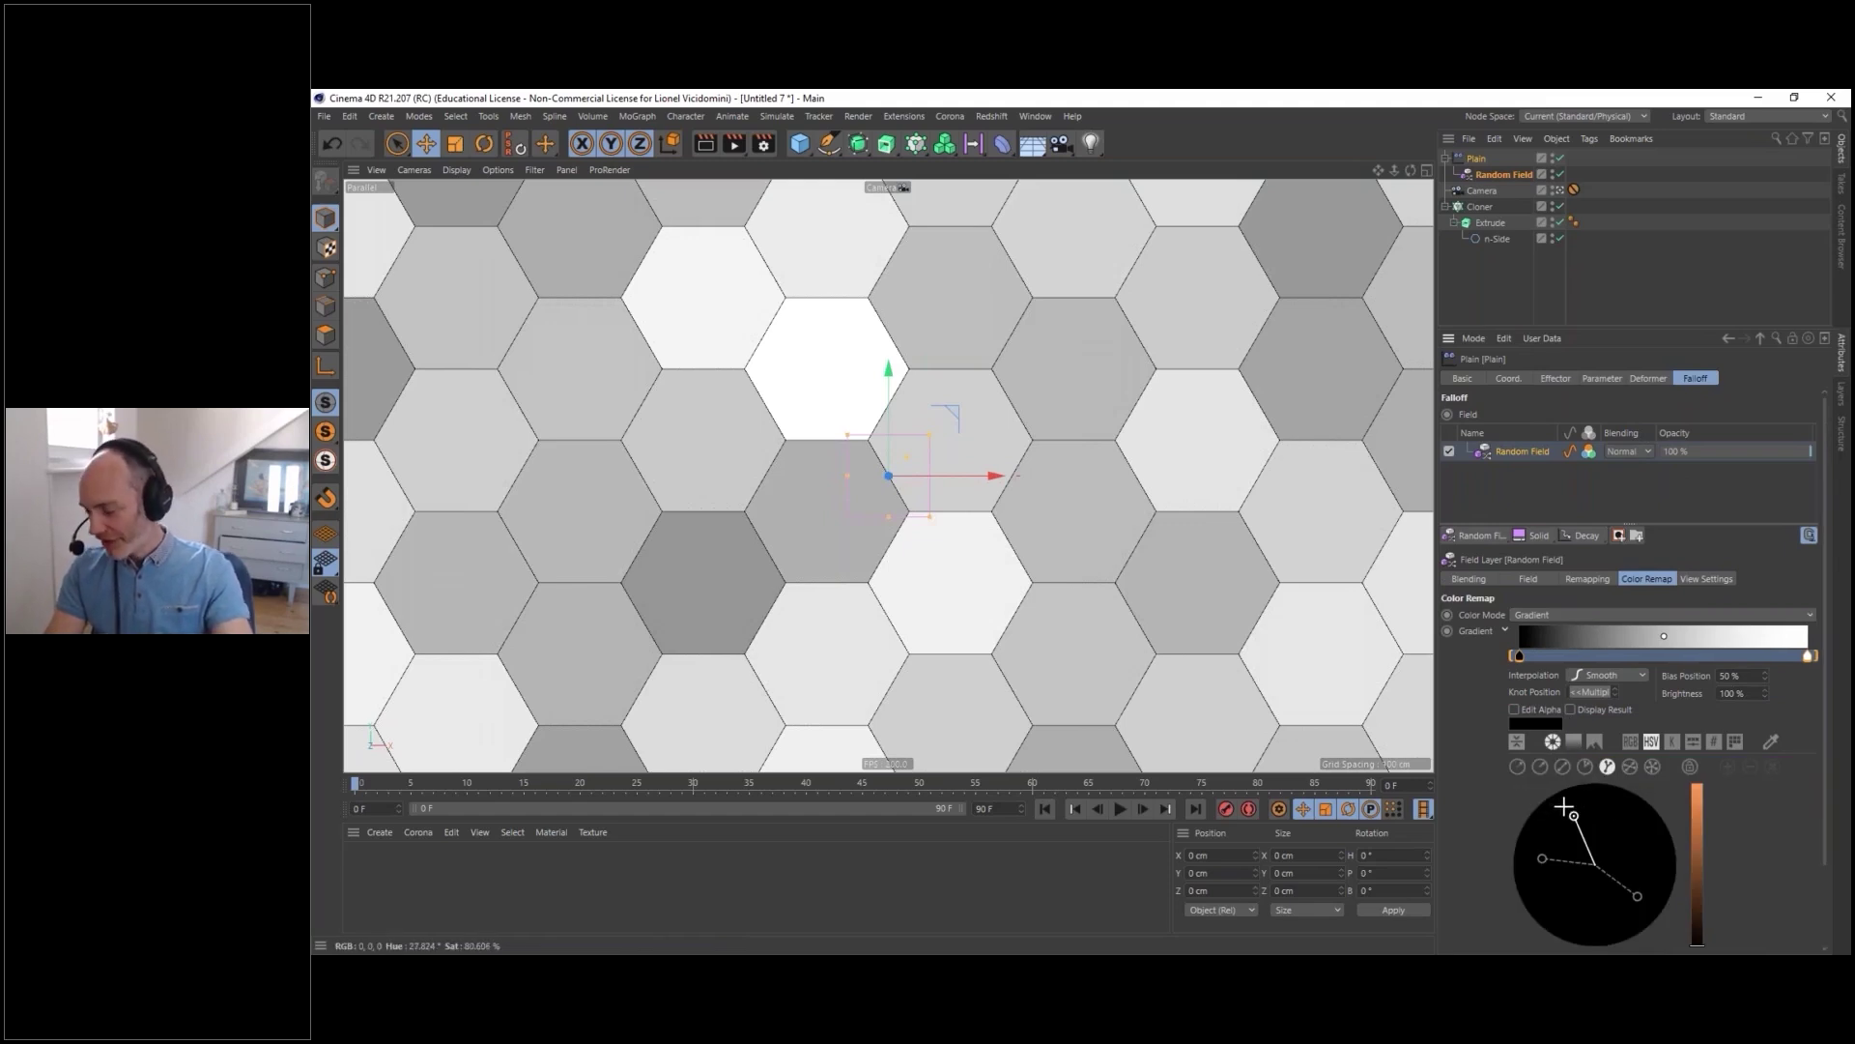
{"action": "left_click", "coordinate": [1695, 799]}
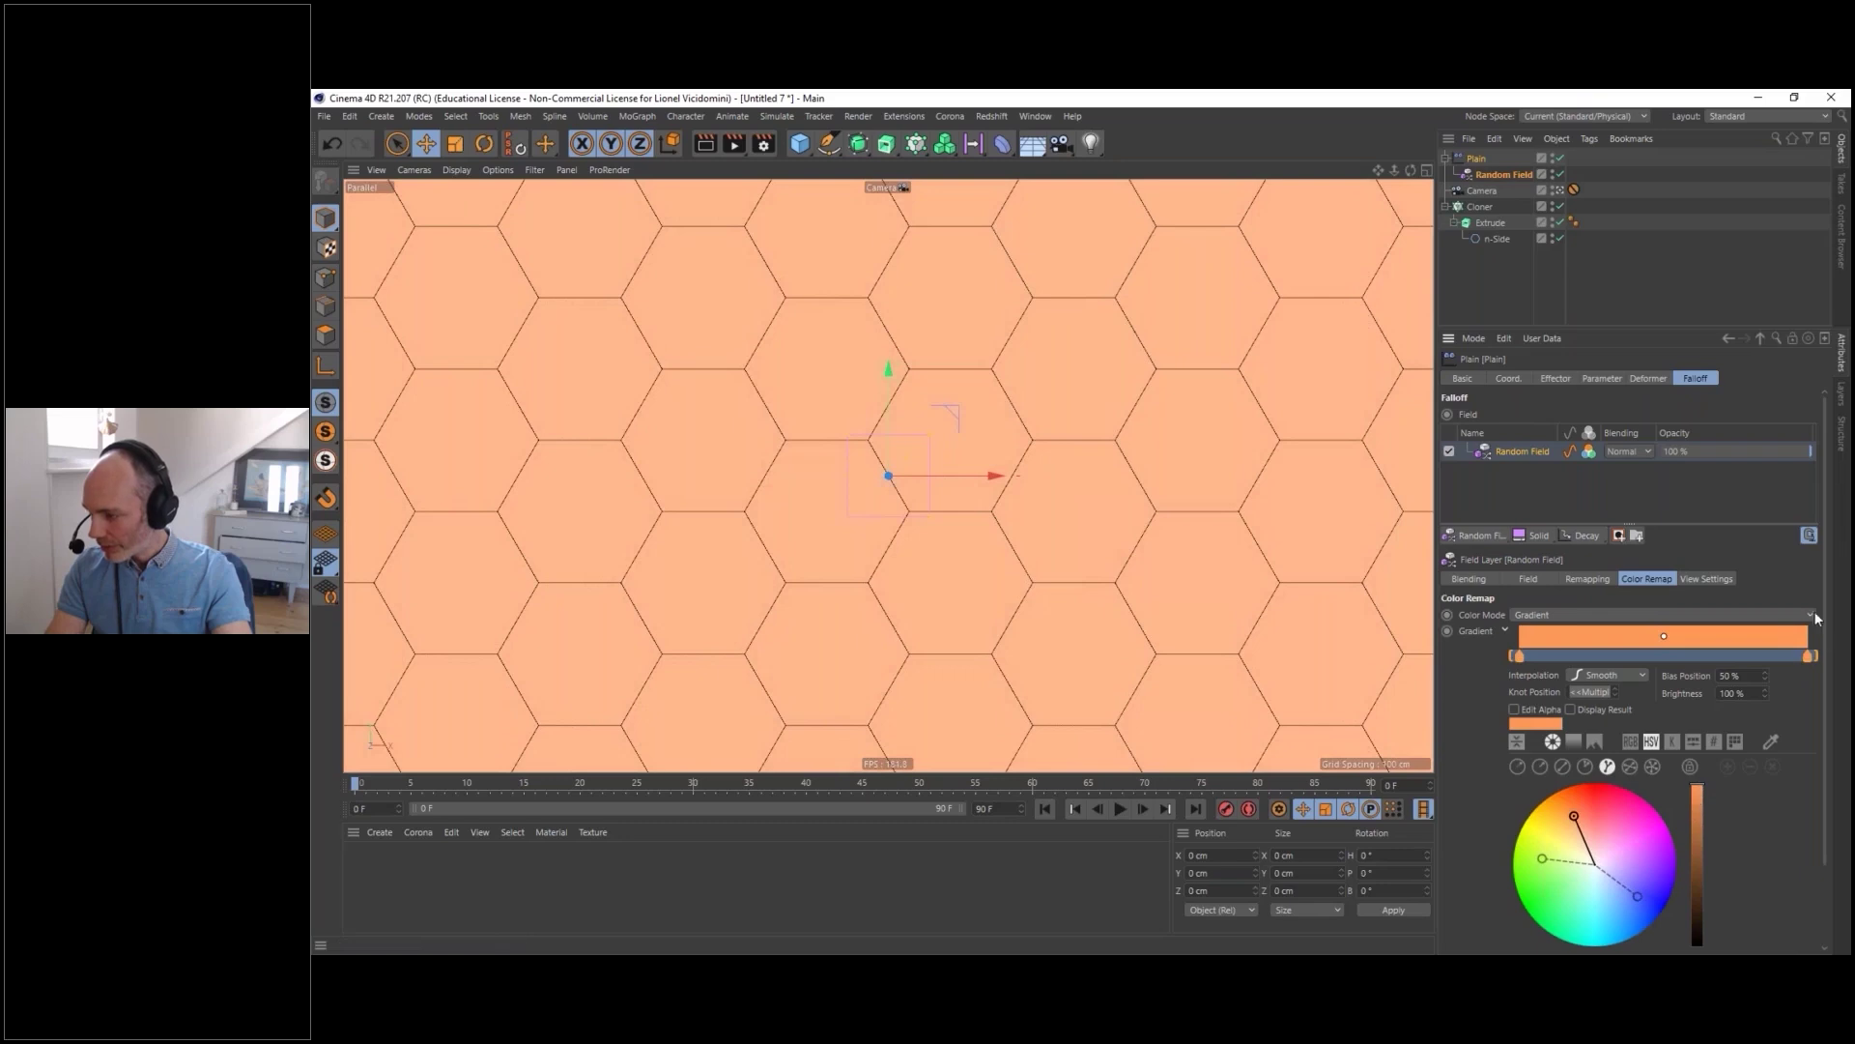
{"action": "scroll", "coordinate": [1828, 604], "scroll_direction": "down", "scroll_amount": 2}
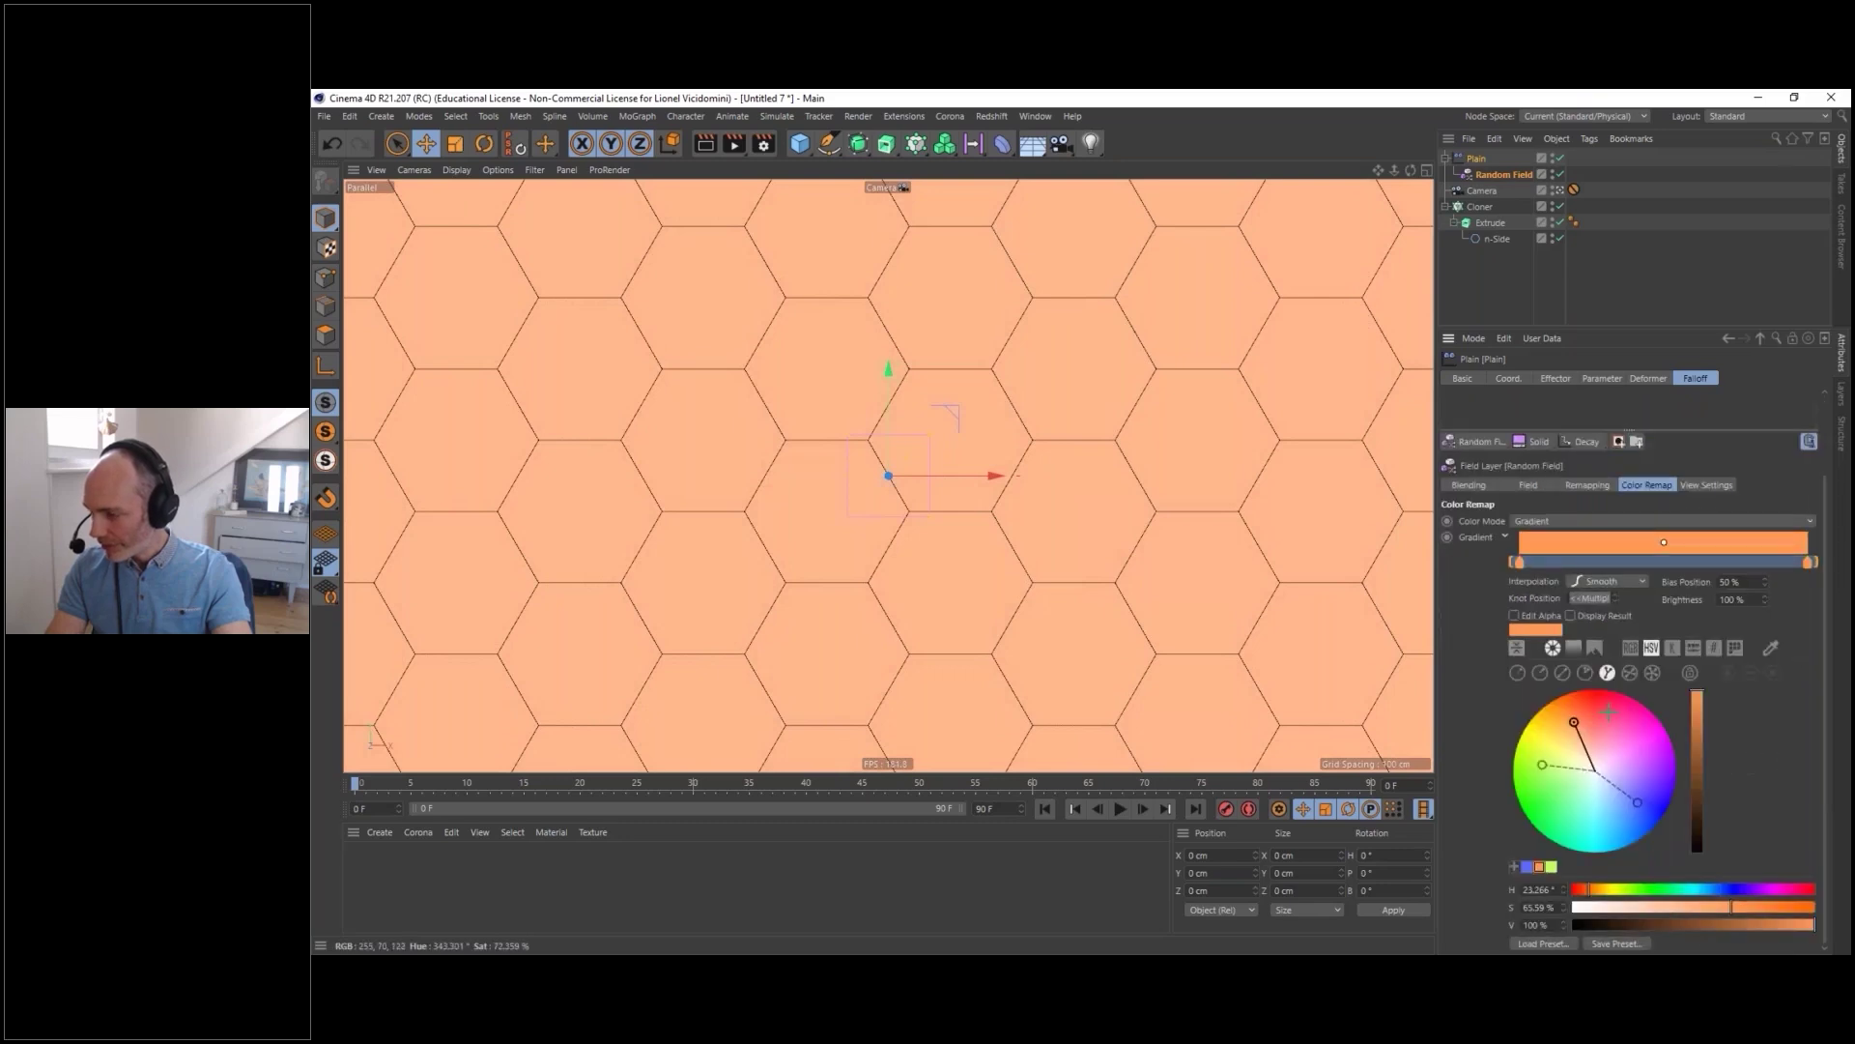
{"action": "left_click", "coordinate": [1640, 800]}
{"action": "left_click_drag", "start_coordinate": [1642, 782], "coordinate": [1572, 739]}
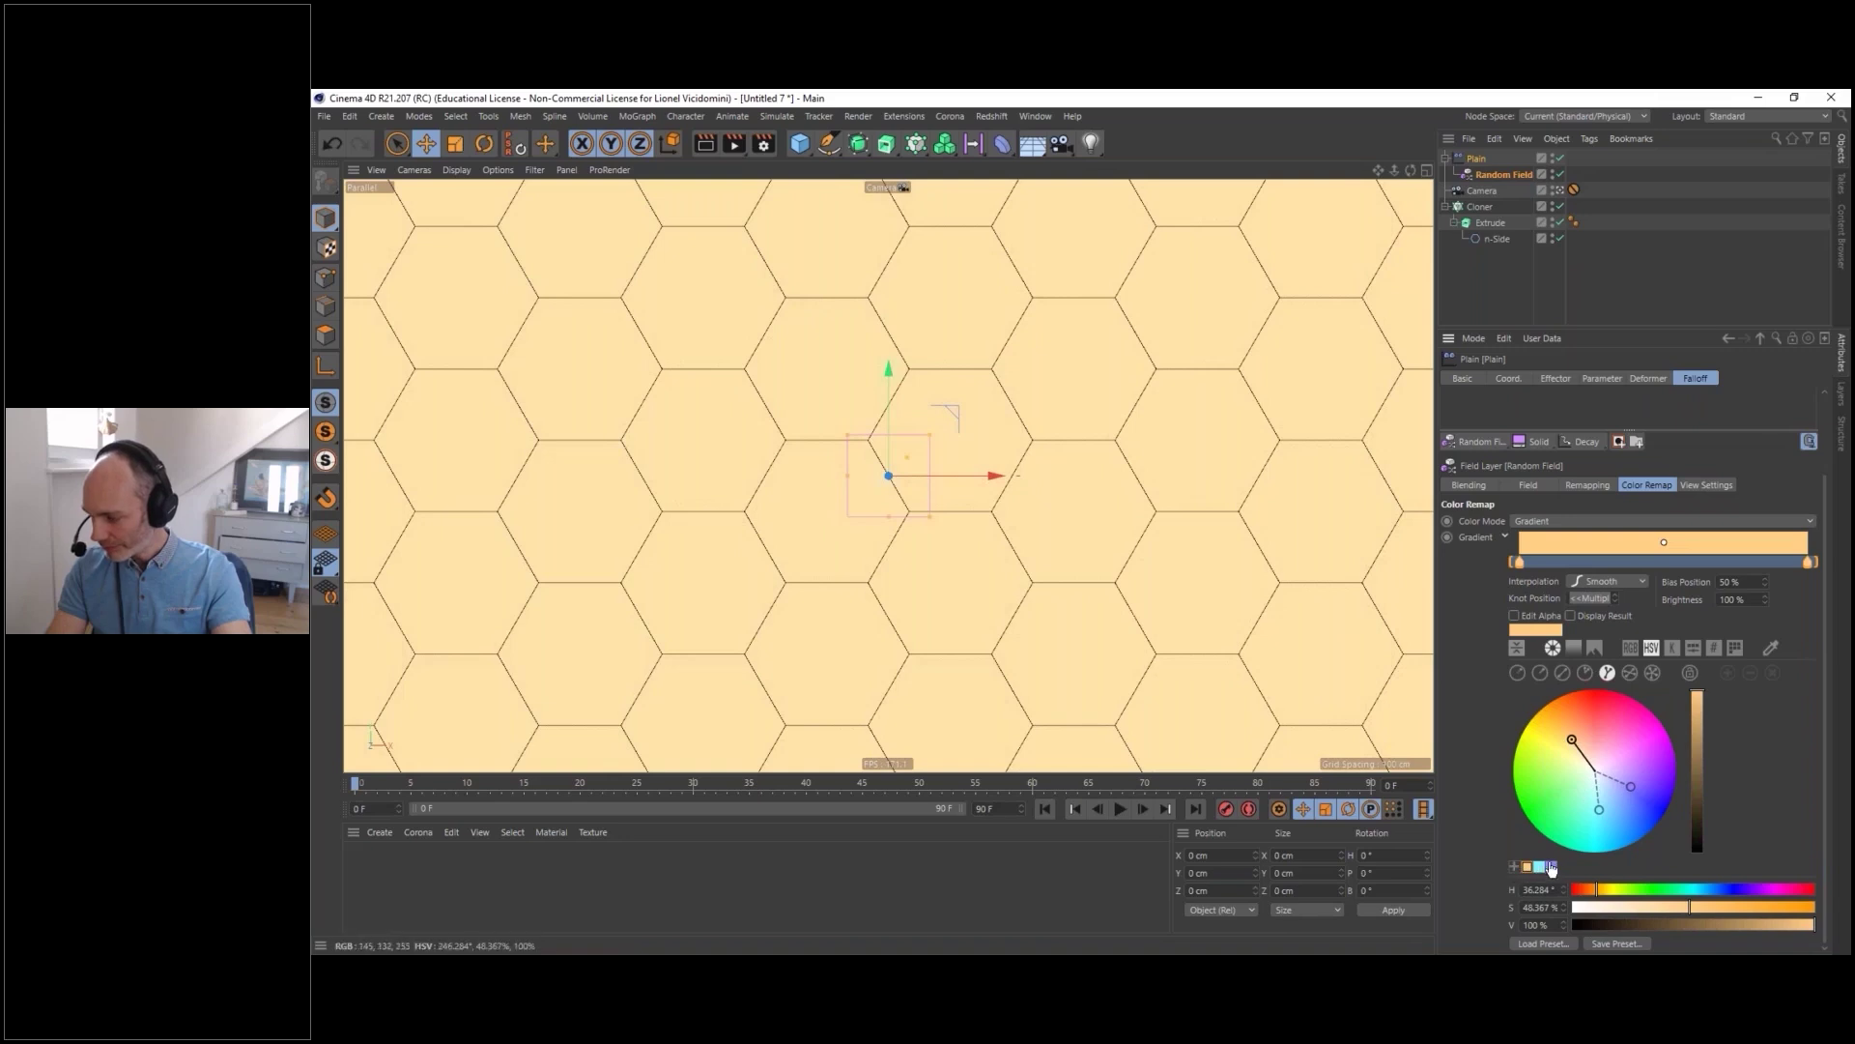
{"action": "mouse_move", "coordinate": [1572, 740]}
{"action": "left_mouse_down"}
{"action": "mouse_move", "coordinate": [1622, 773]}
{"action": "mouse_move", "coordinate": [1558, 728]}
{"action": "left_mouse_up"}
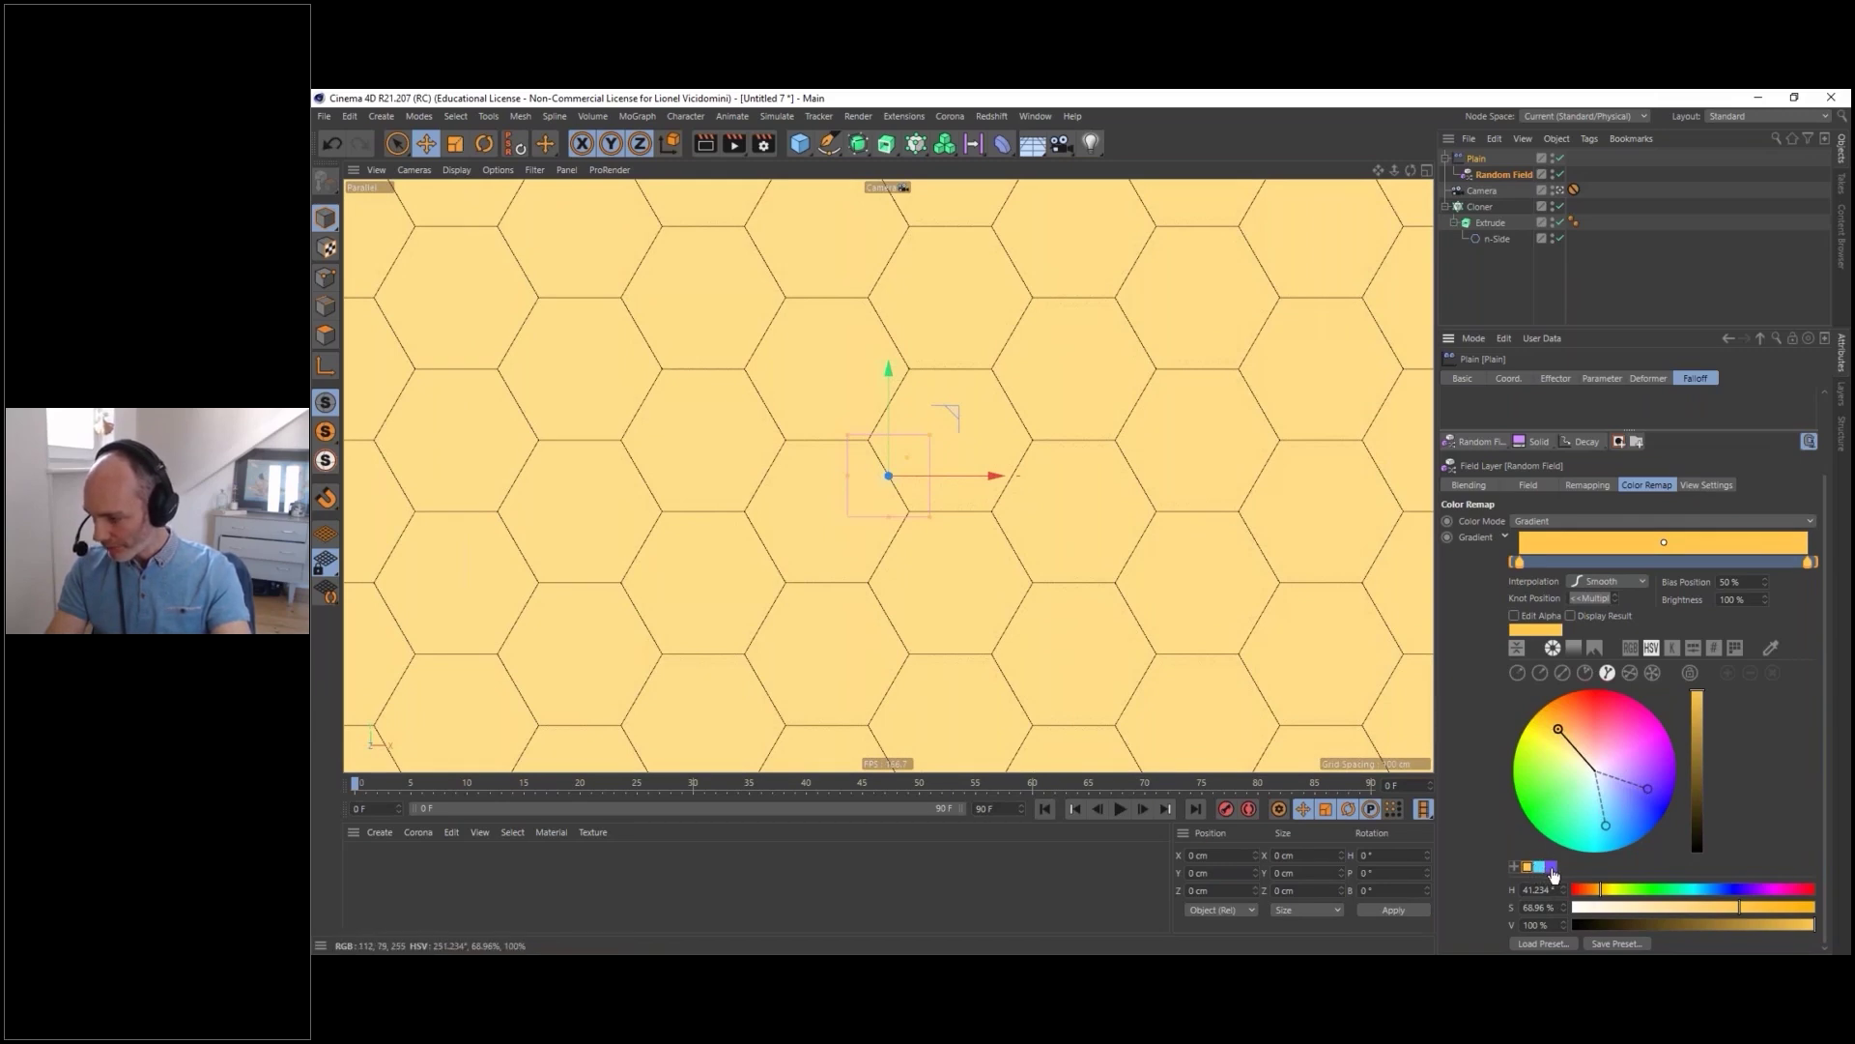
{"action": "left_click_drag", "start_coordinate": [1575, 723], "coordinate": [1555, 739]}
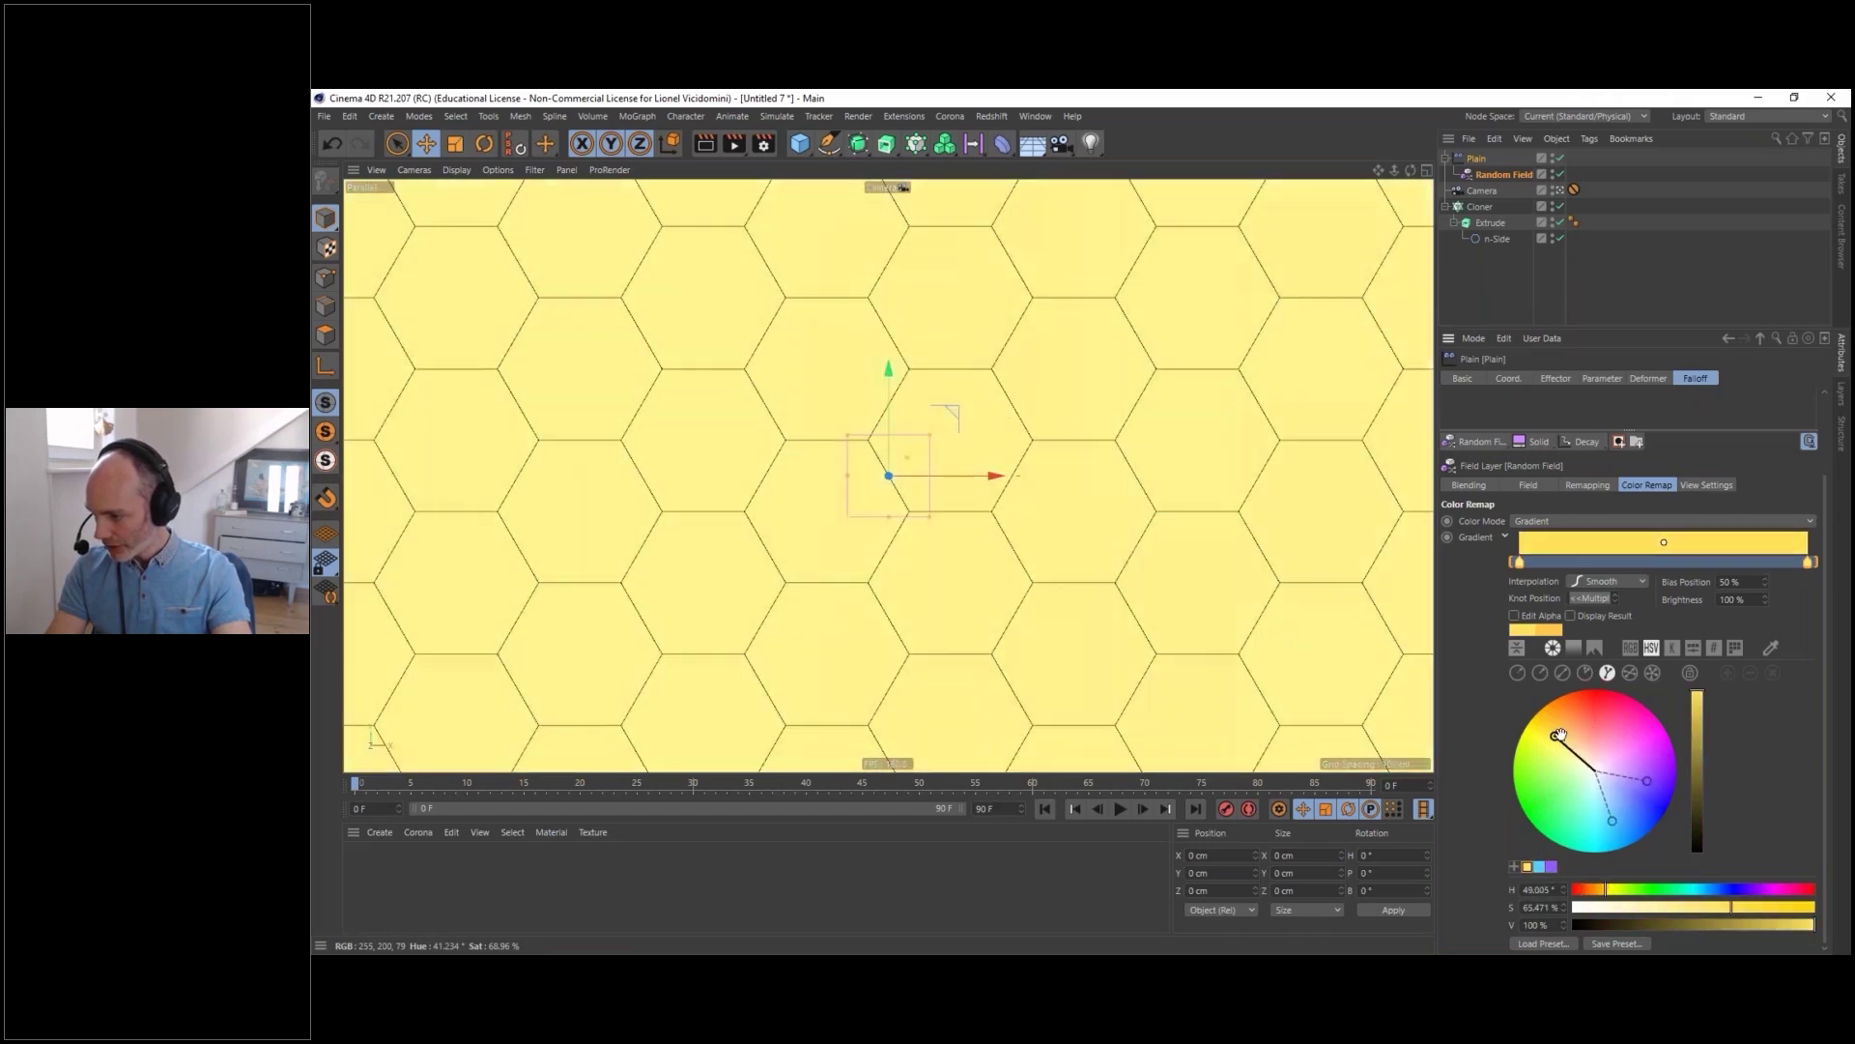
- Try the Analogous and four-color harmonies on the color wheel, and build an evenly spaced harmony with six colors
{"action": "left_click", "coordinate": [1588, 674]}
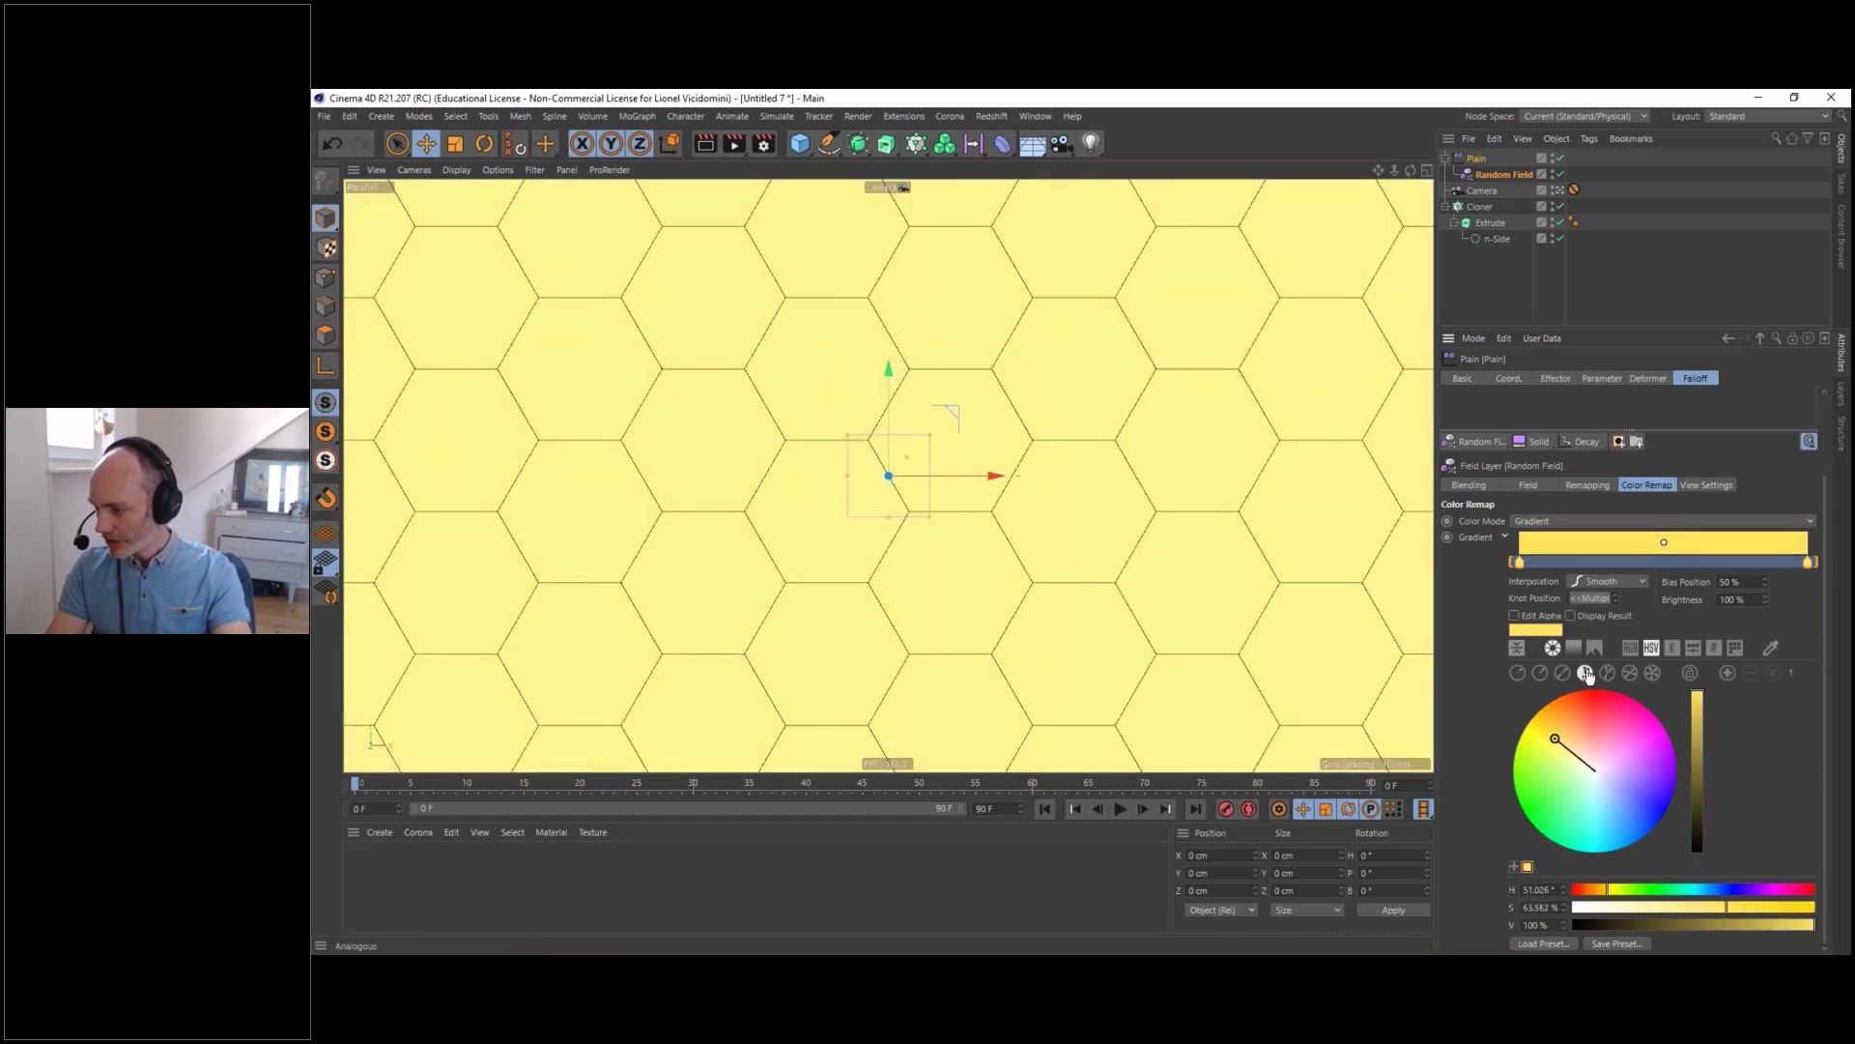
{"action": "left_click", "coordinate": [1630, 674]}
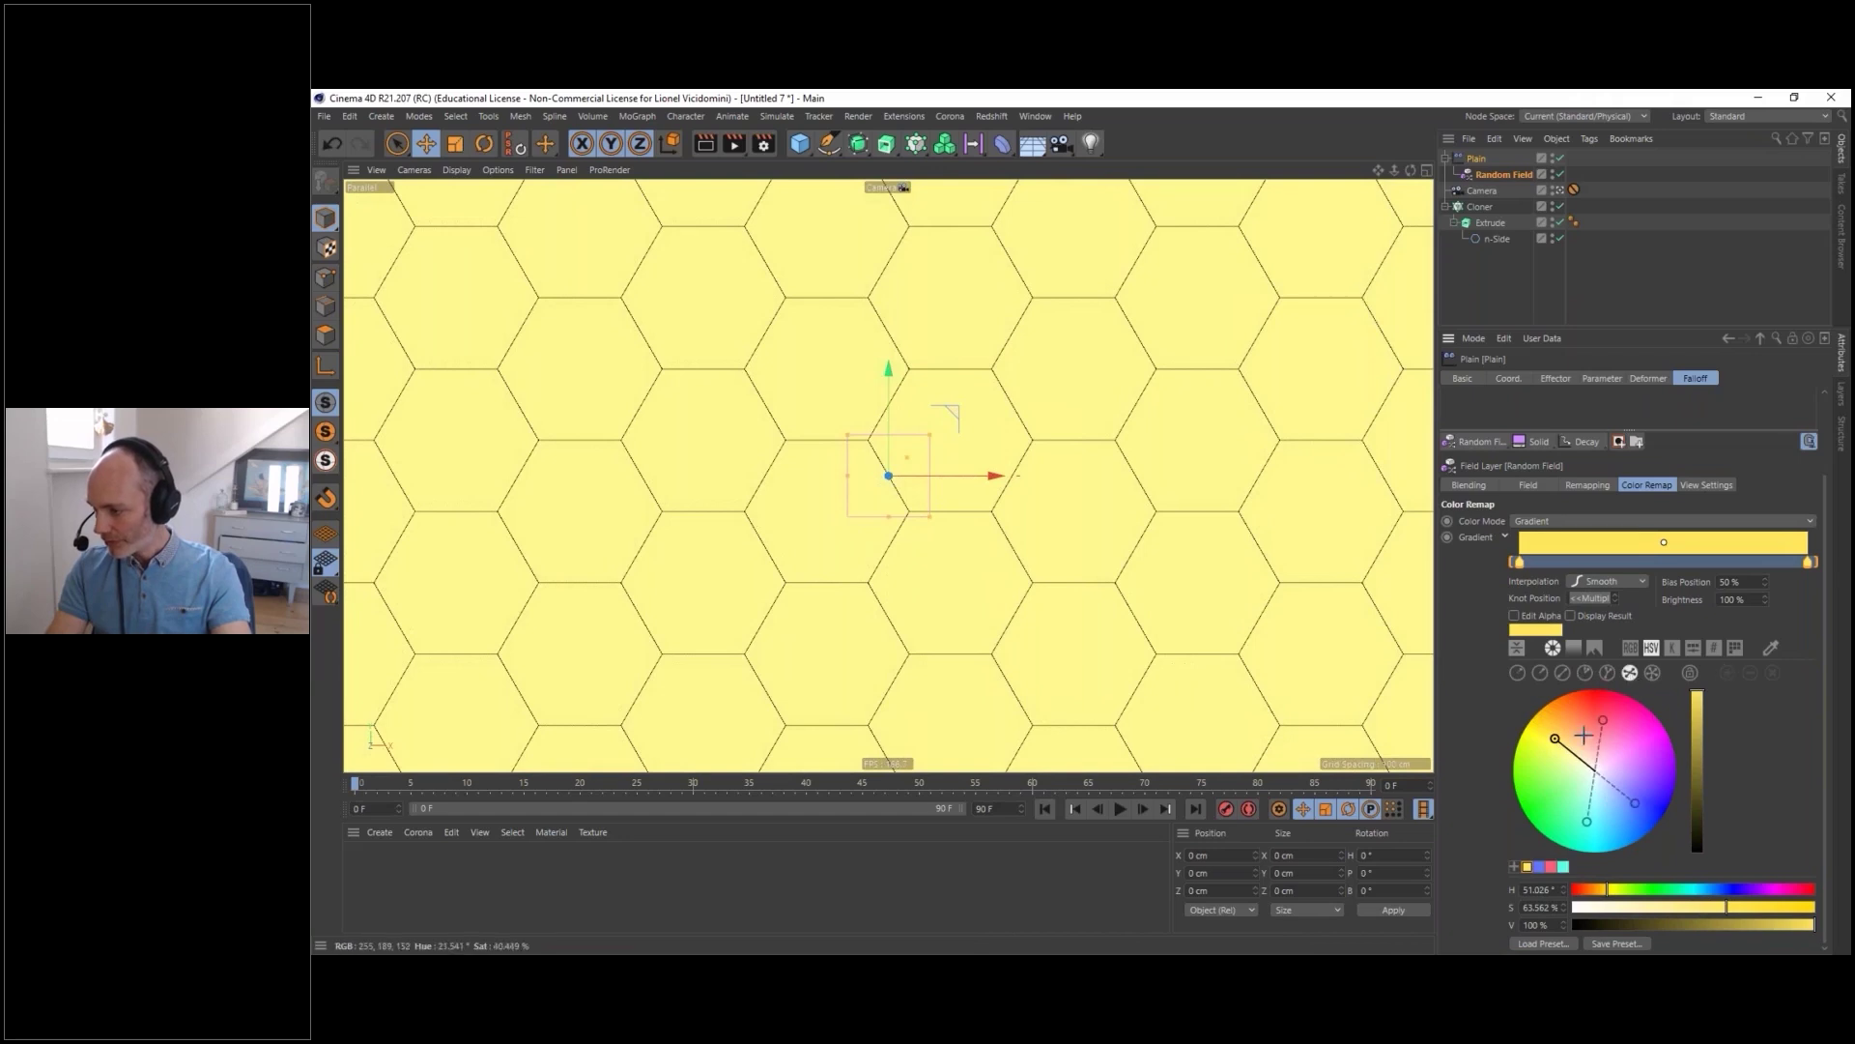
{"action": "left_click", "coordinate": [1651, 674]}
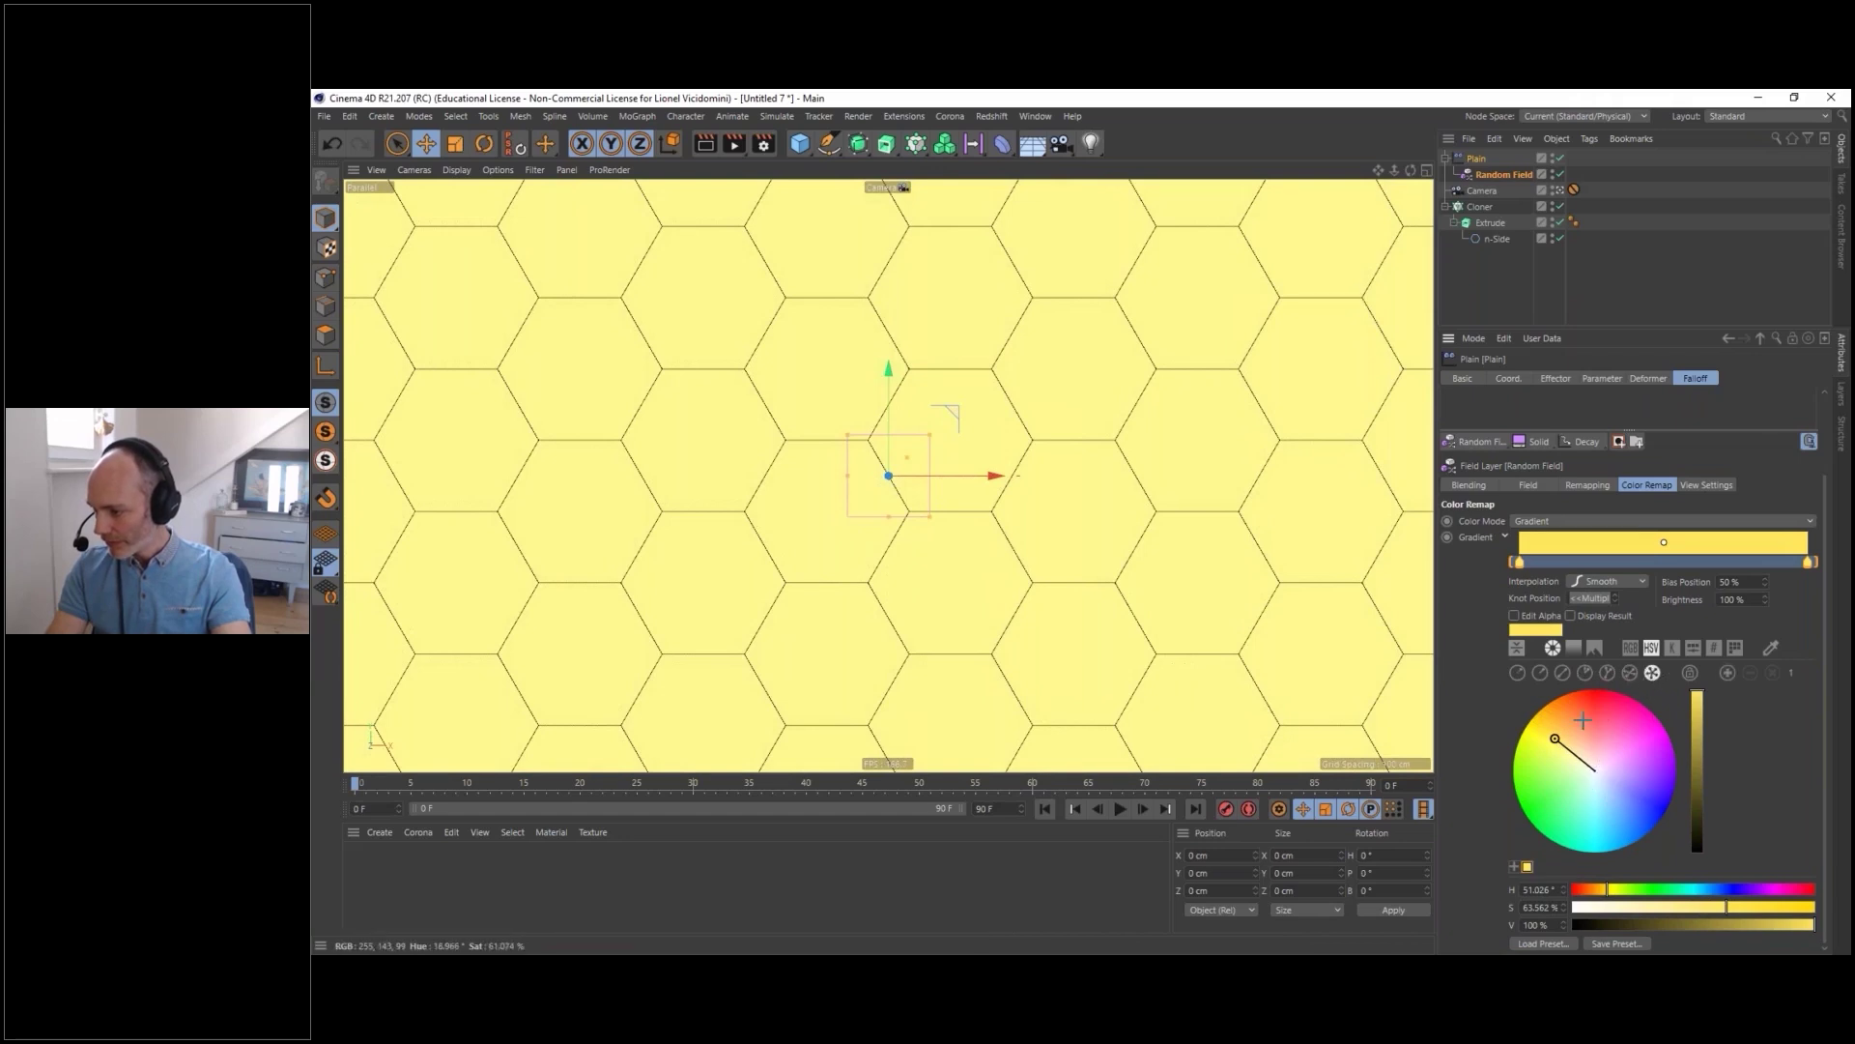
{"action": "left_click", "coordinate": [1728, 674]}
{"action": "left_click", "coordinate": [1728, 673]}
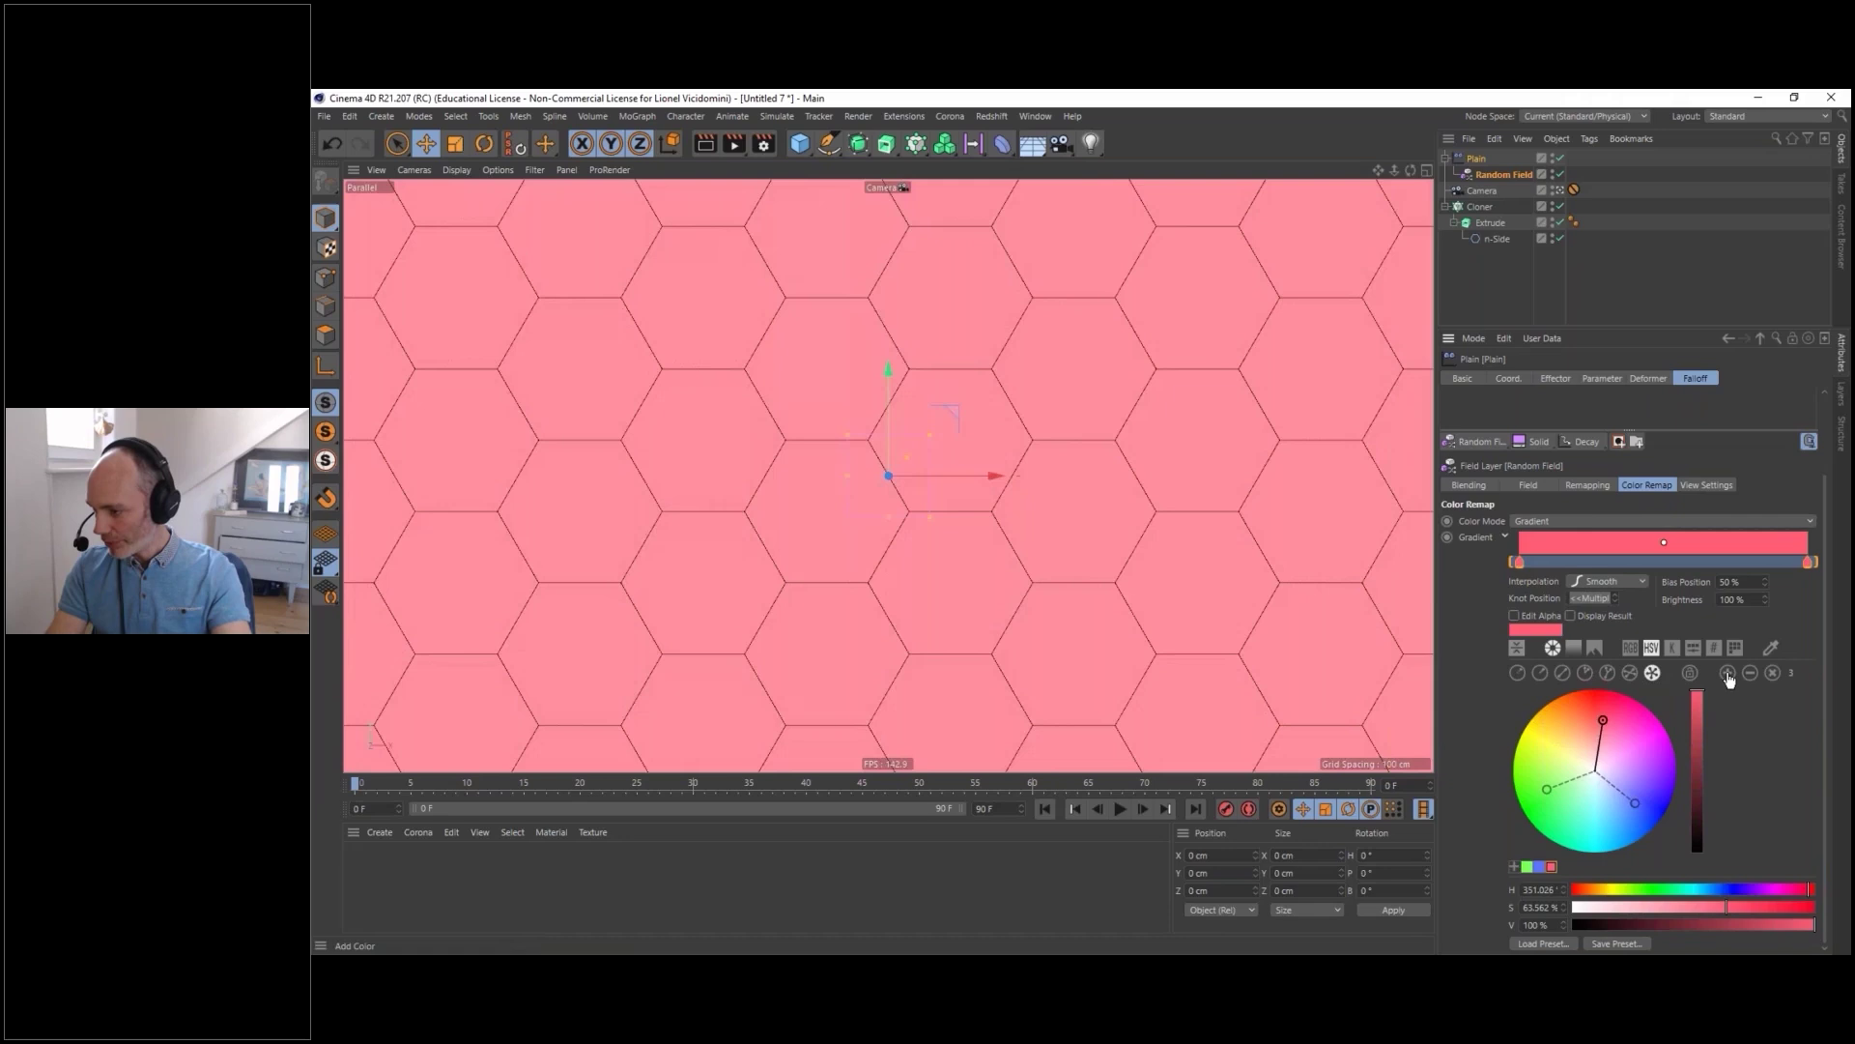
{"action": "left_click", "coordinate": [1729, 675]}
{"action": "left_click", "coordinate": [1728, 675]}
{"action": "left_click", "coordinate": [1729, 675]}
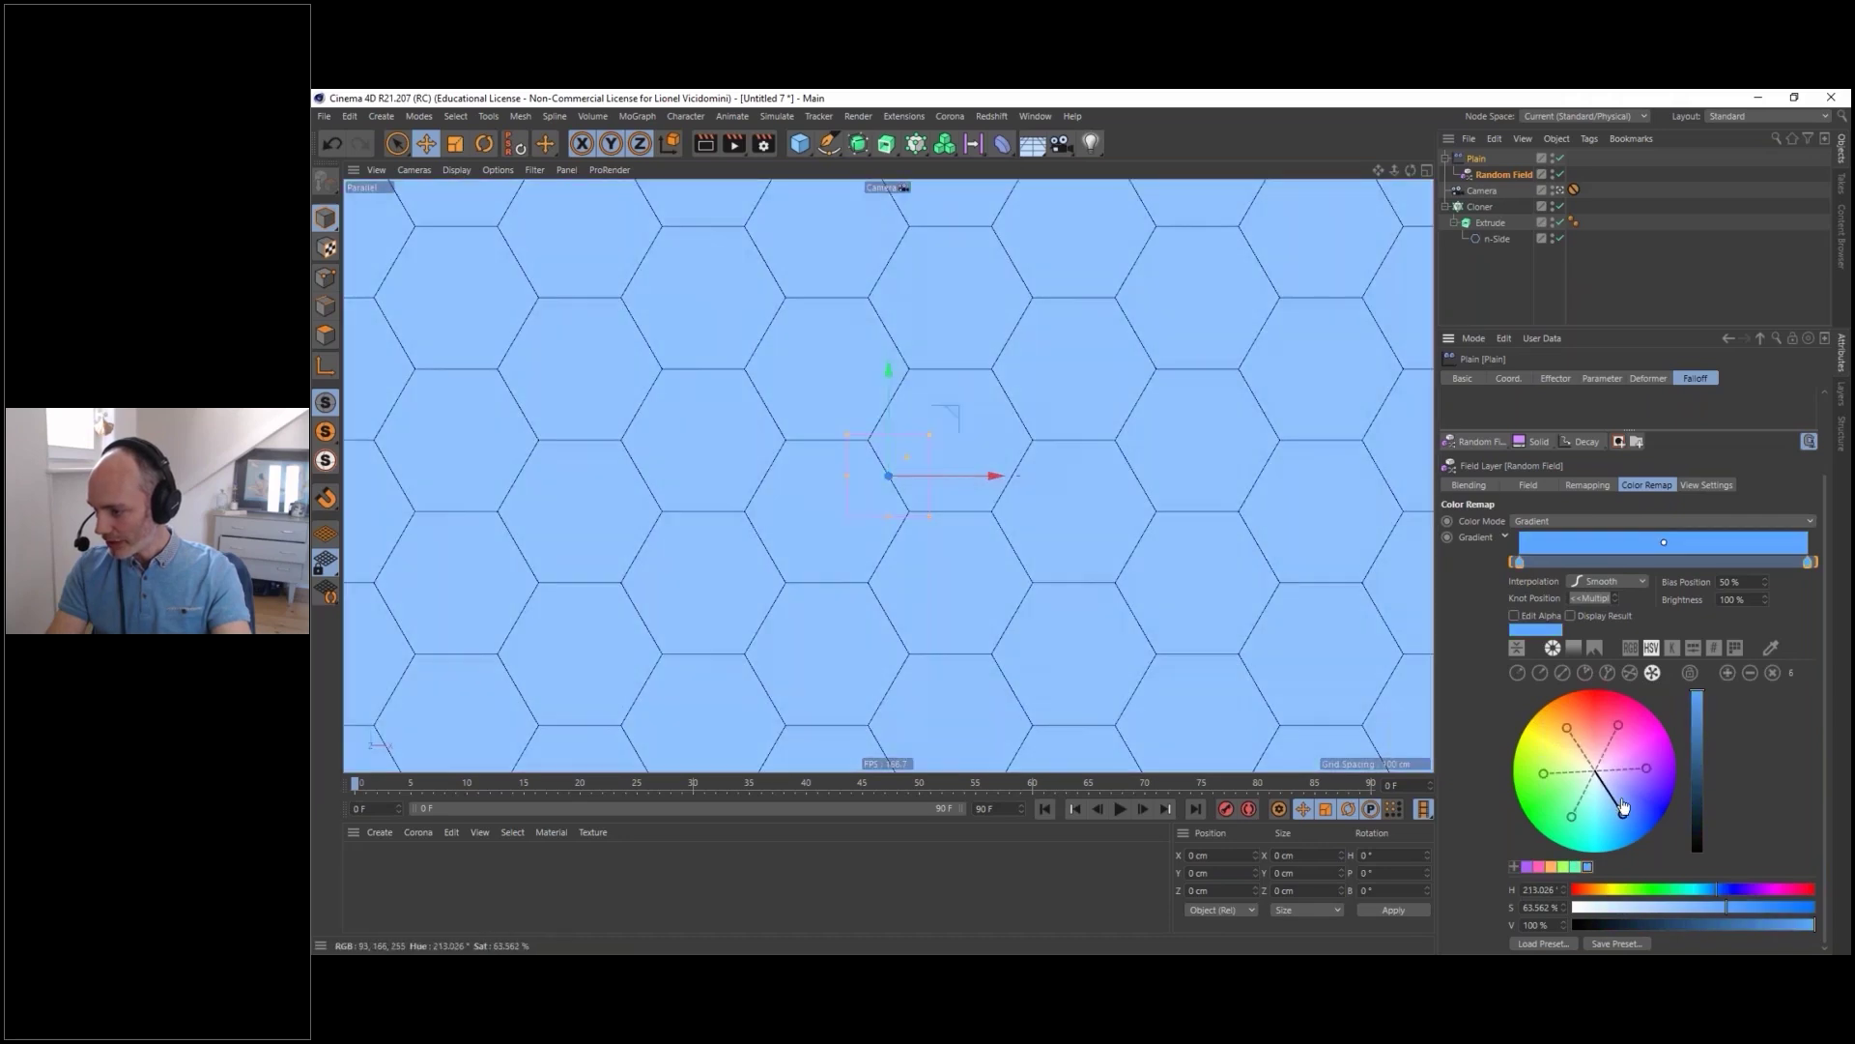
- Rotate the six-color harmony on the color wheel by adjusting its pink and green colors
{"action": "left_click", "coordinate": [1622, 725]}
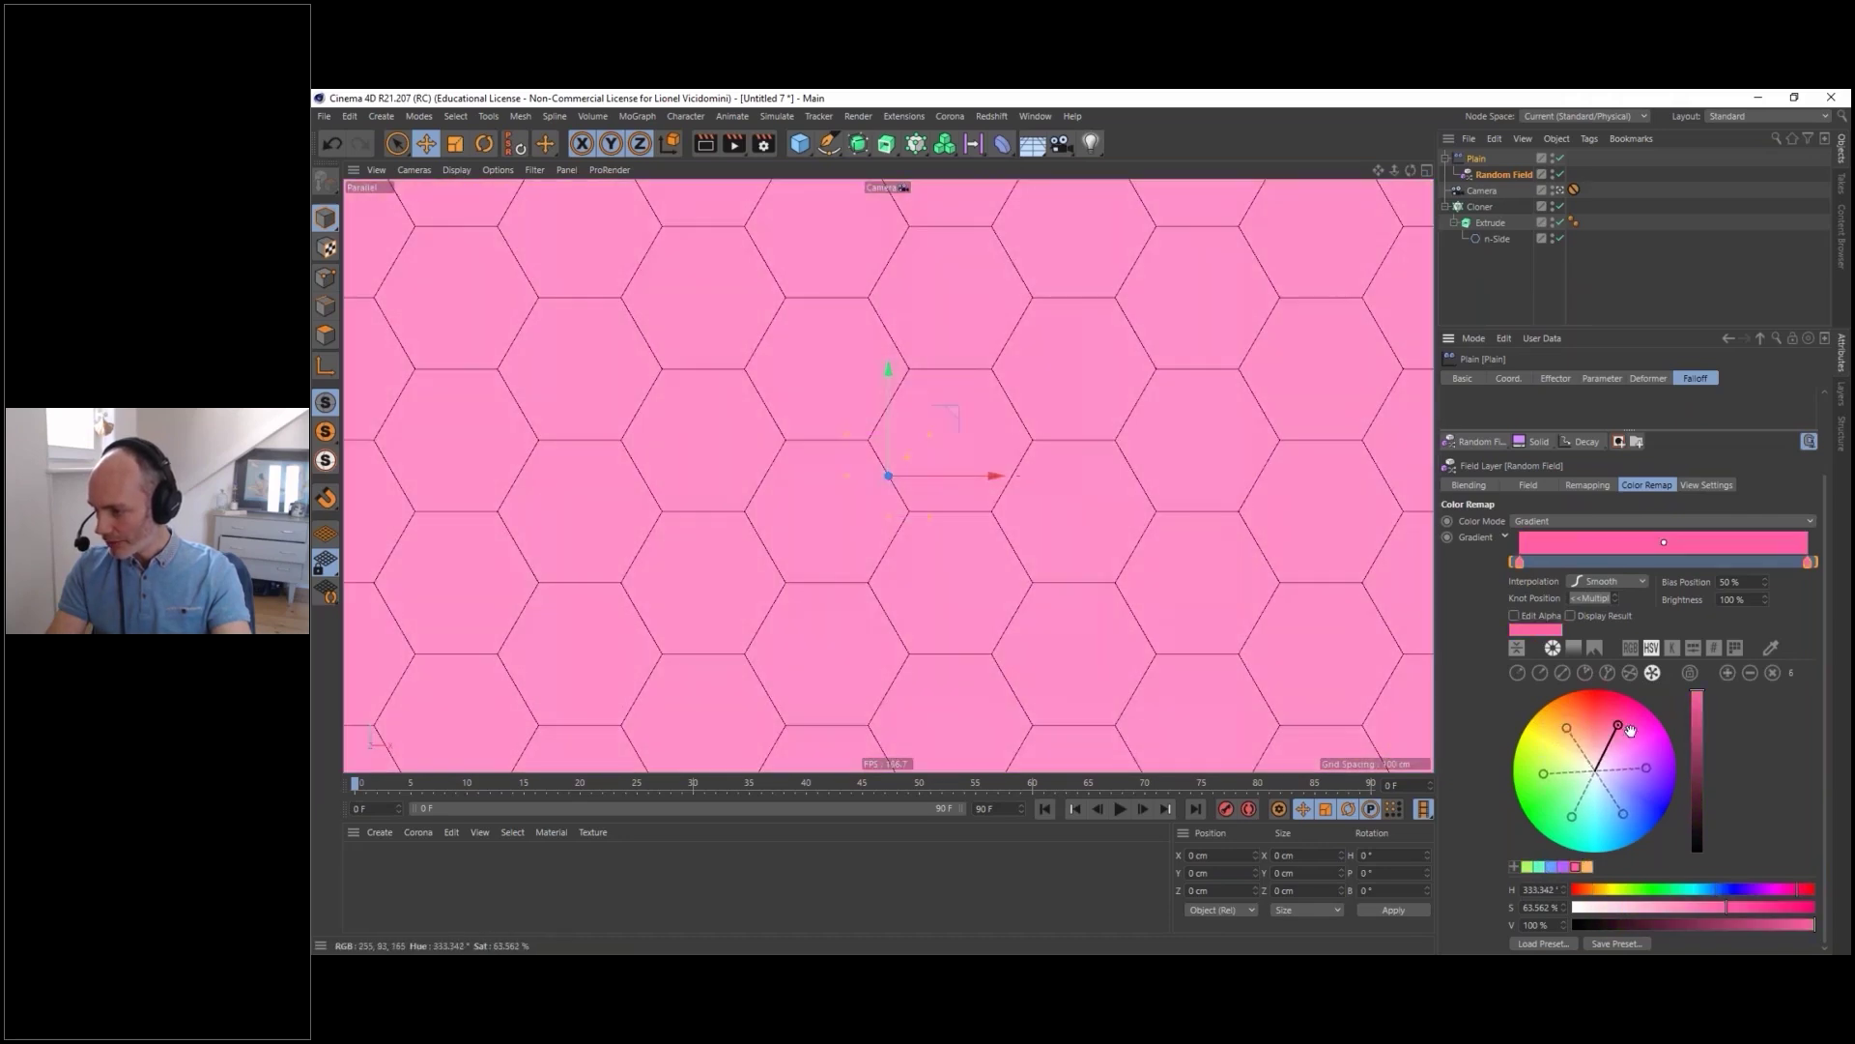
{"action": "left_click_drag", "start_coordinate": [1621, 725], "coordinate": [1605, 723]}
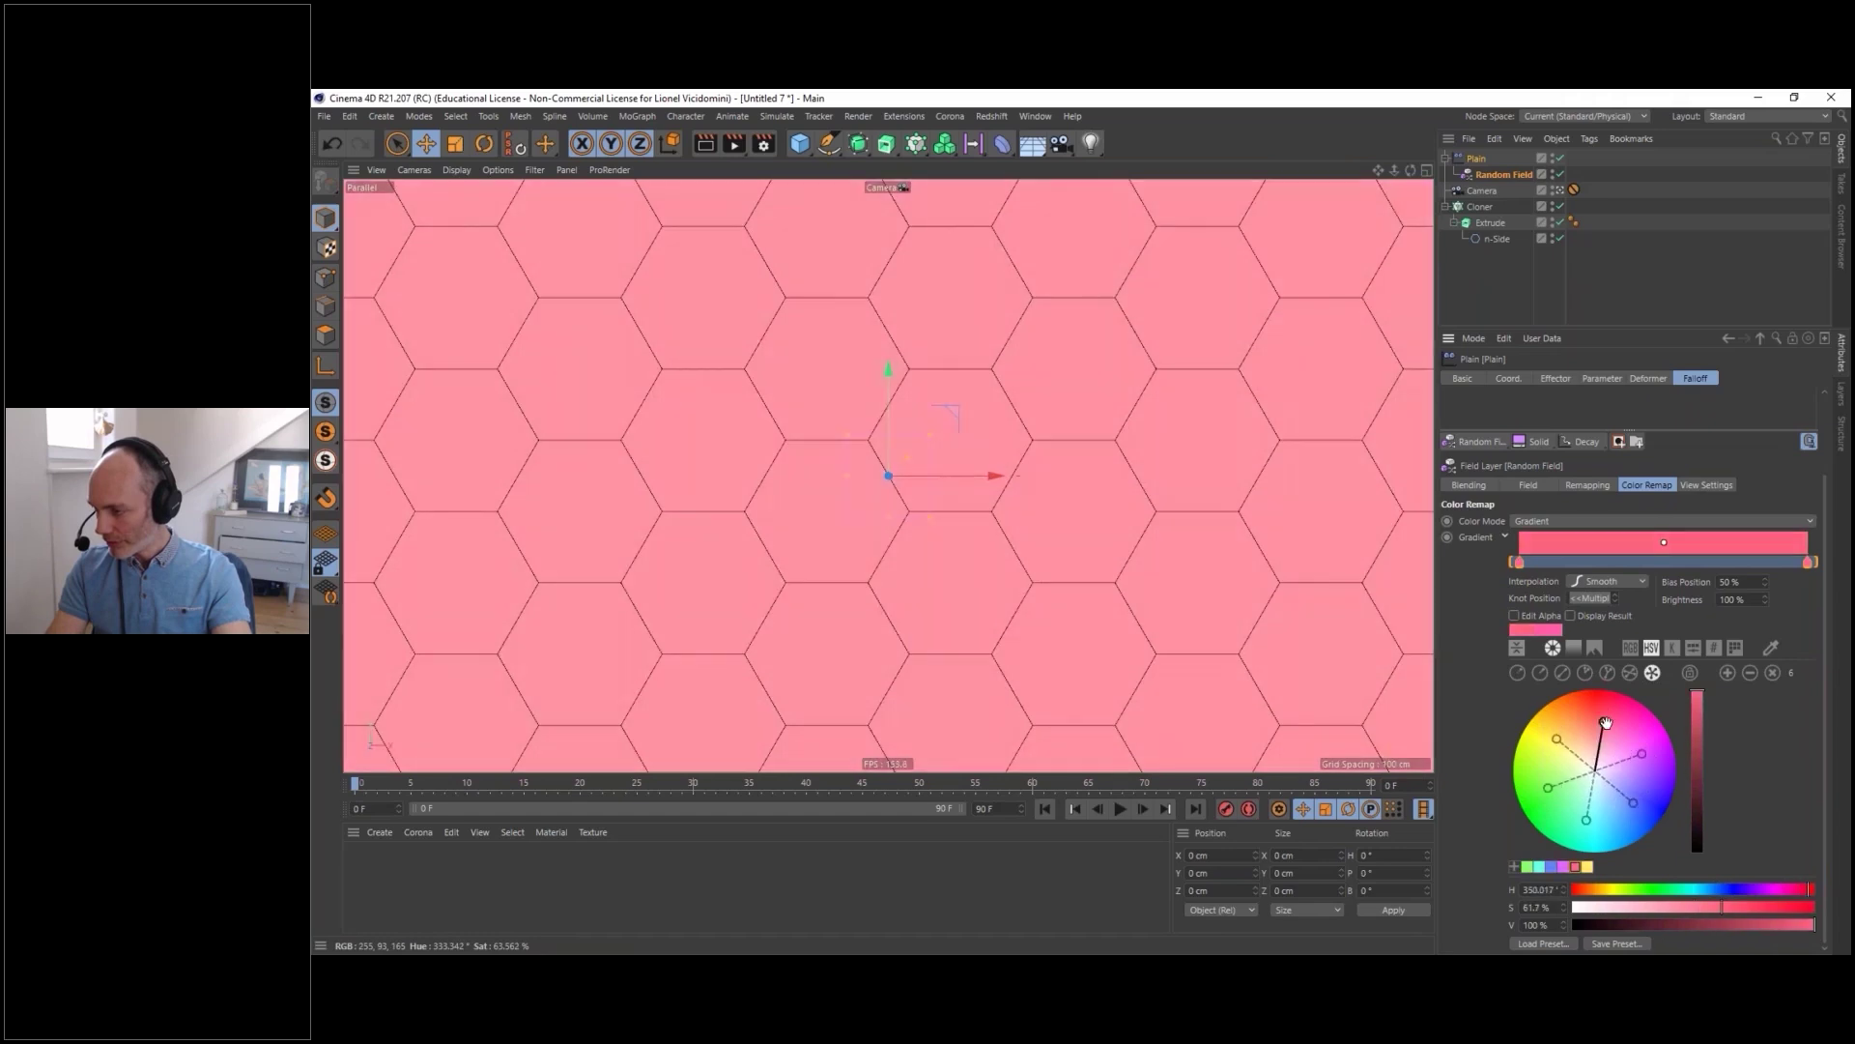
{"action": "left_click", "coordinate": [1549, 784]}
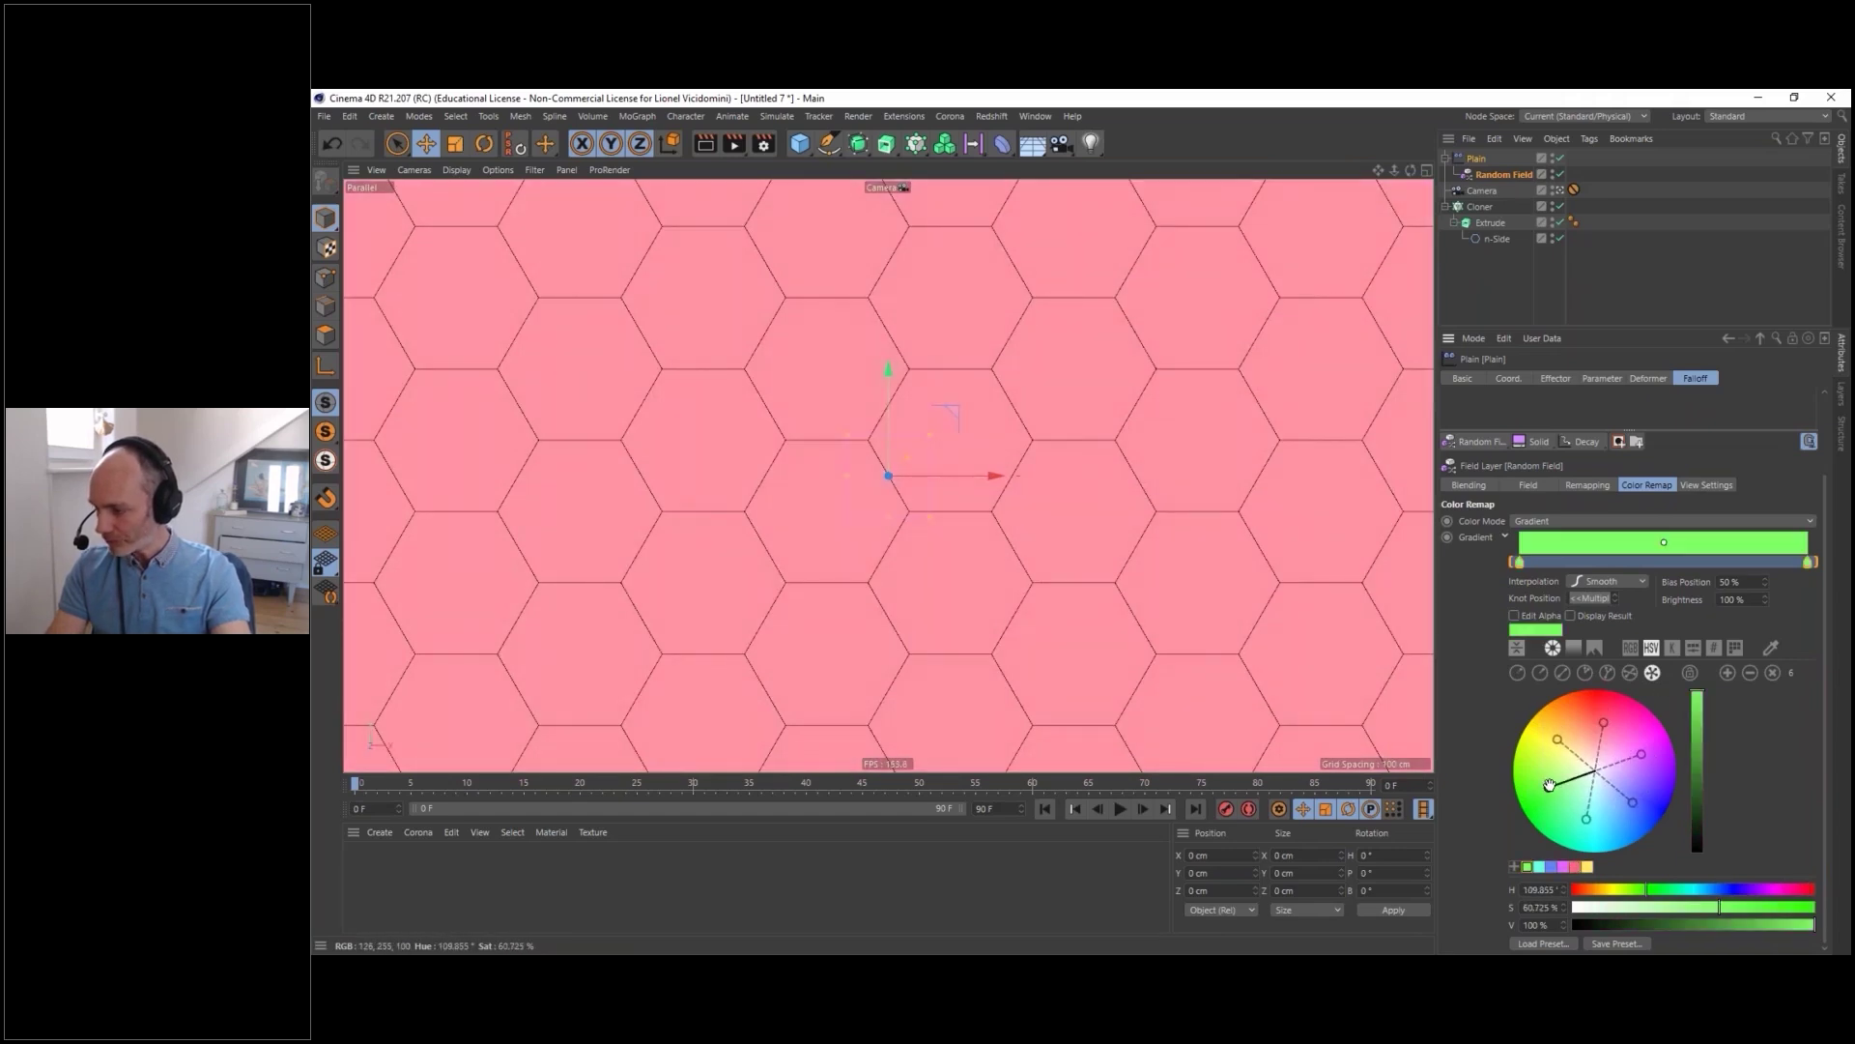
{"action": "left_click_drag", "start_coordinate": [1549, 785], "coordinate": [1549, 770]}
- Return to the three-color harmony and set its base color to orange, hue about 34° and saturation about 62 %
{"action": "left_click", "coordinate": [1606, 674]}
{"action": "left_click_drag", "start_coordinate": [1546, 773], "coordinate": [1568, 729]}
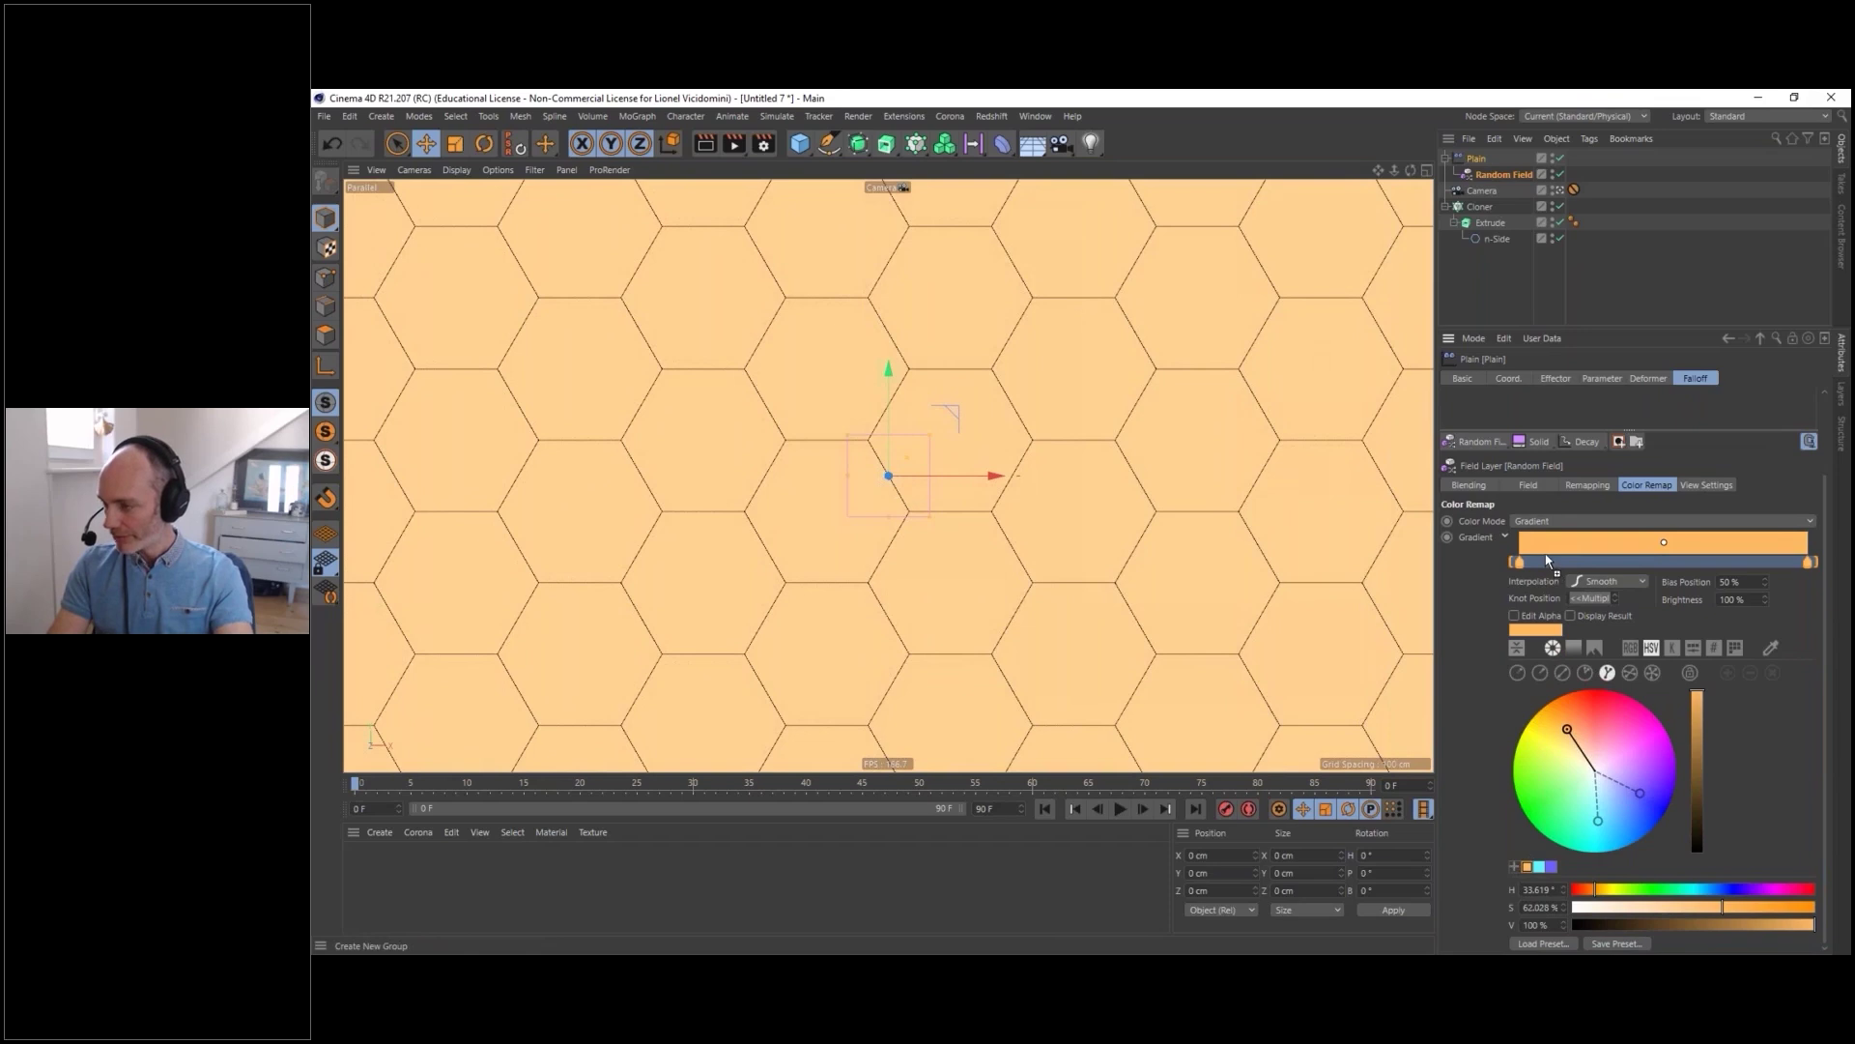
- Fill the gradient with the orange, cyan and purple harmony colors as Step-interpolated bands, shifting the knots inward so purple gets its own band
{"action": "left_click_drag", "start_coordinate": [1546, 561], "coordinate": [1547, 562]}
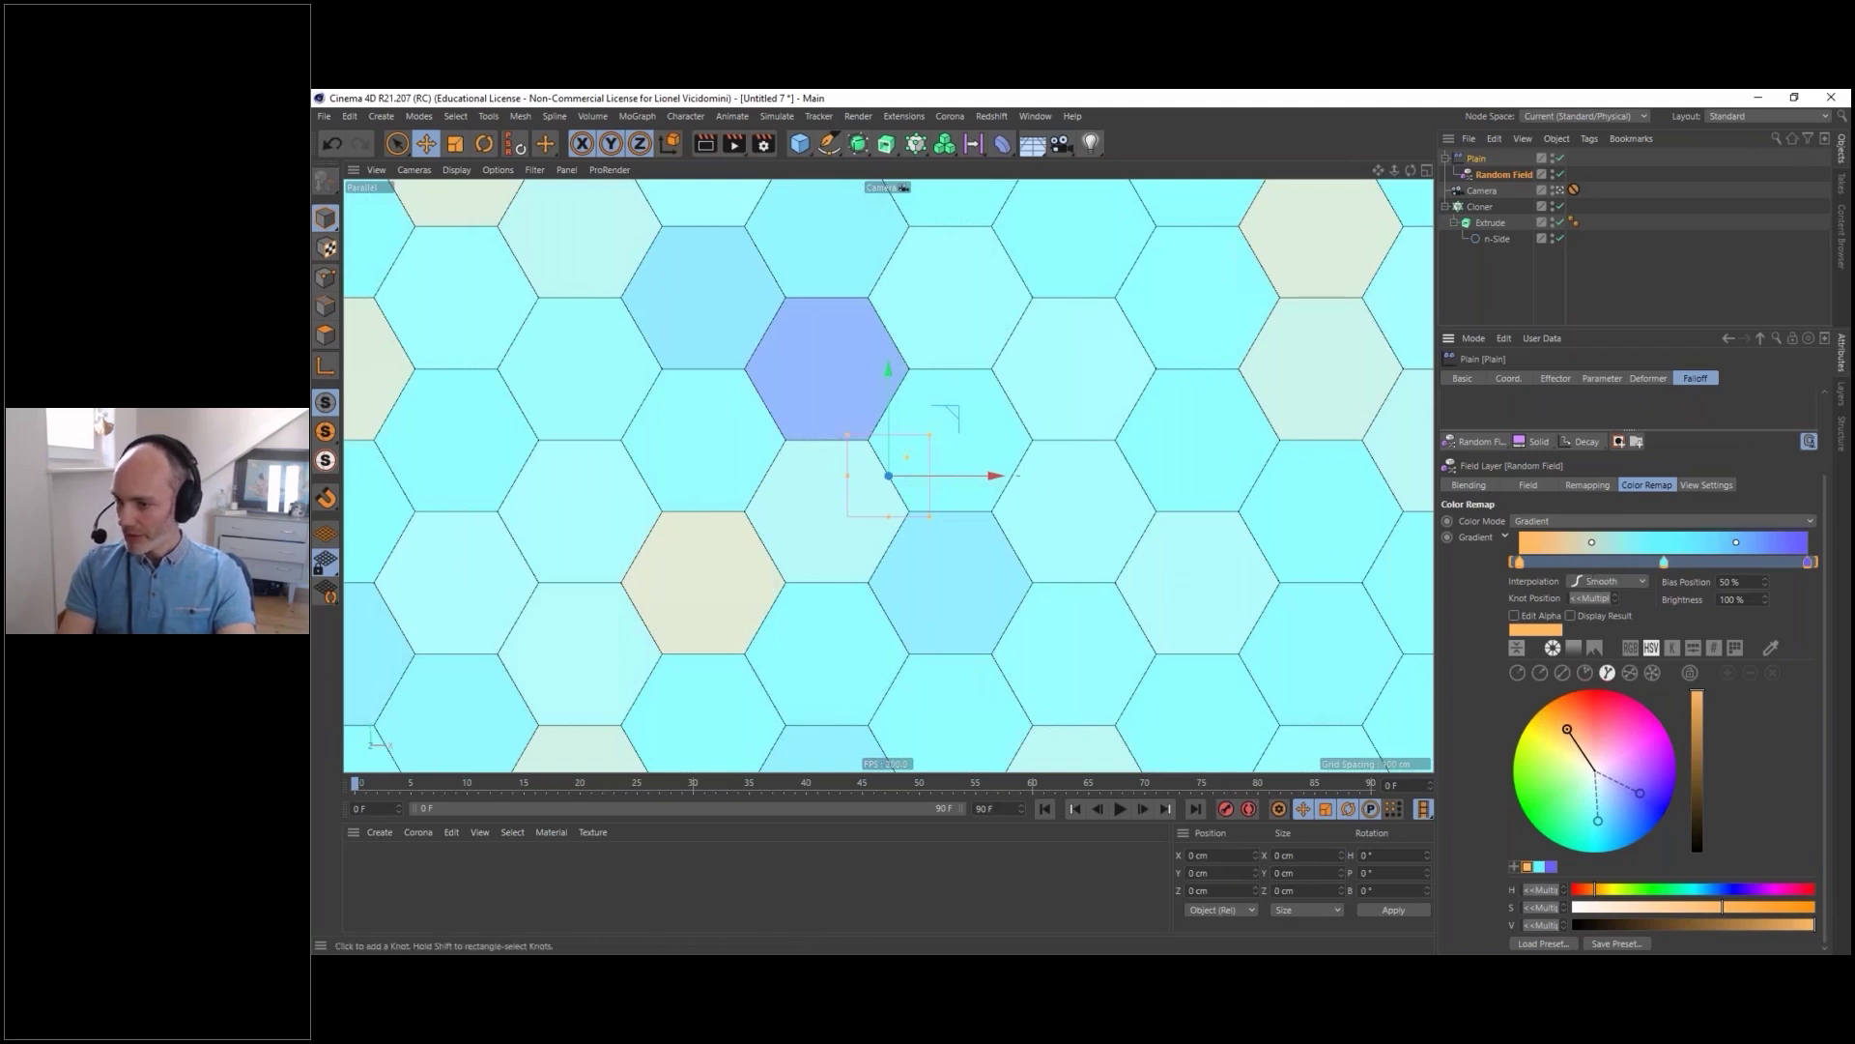
{"action": "left_click", "coordinate": [1592, 542]}
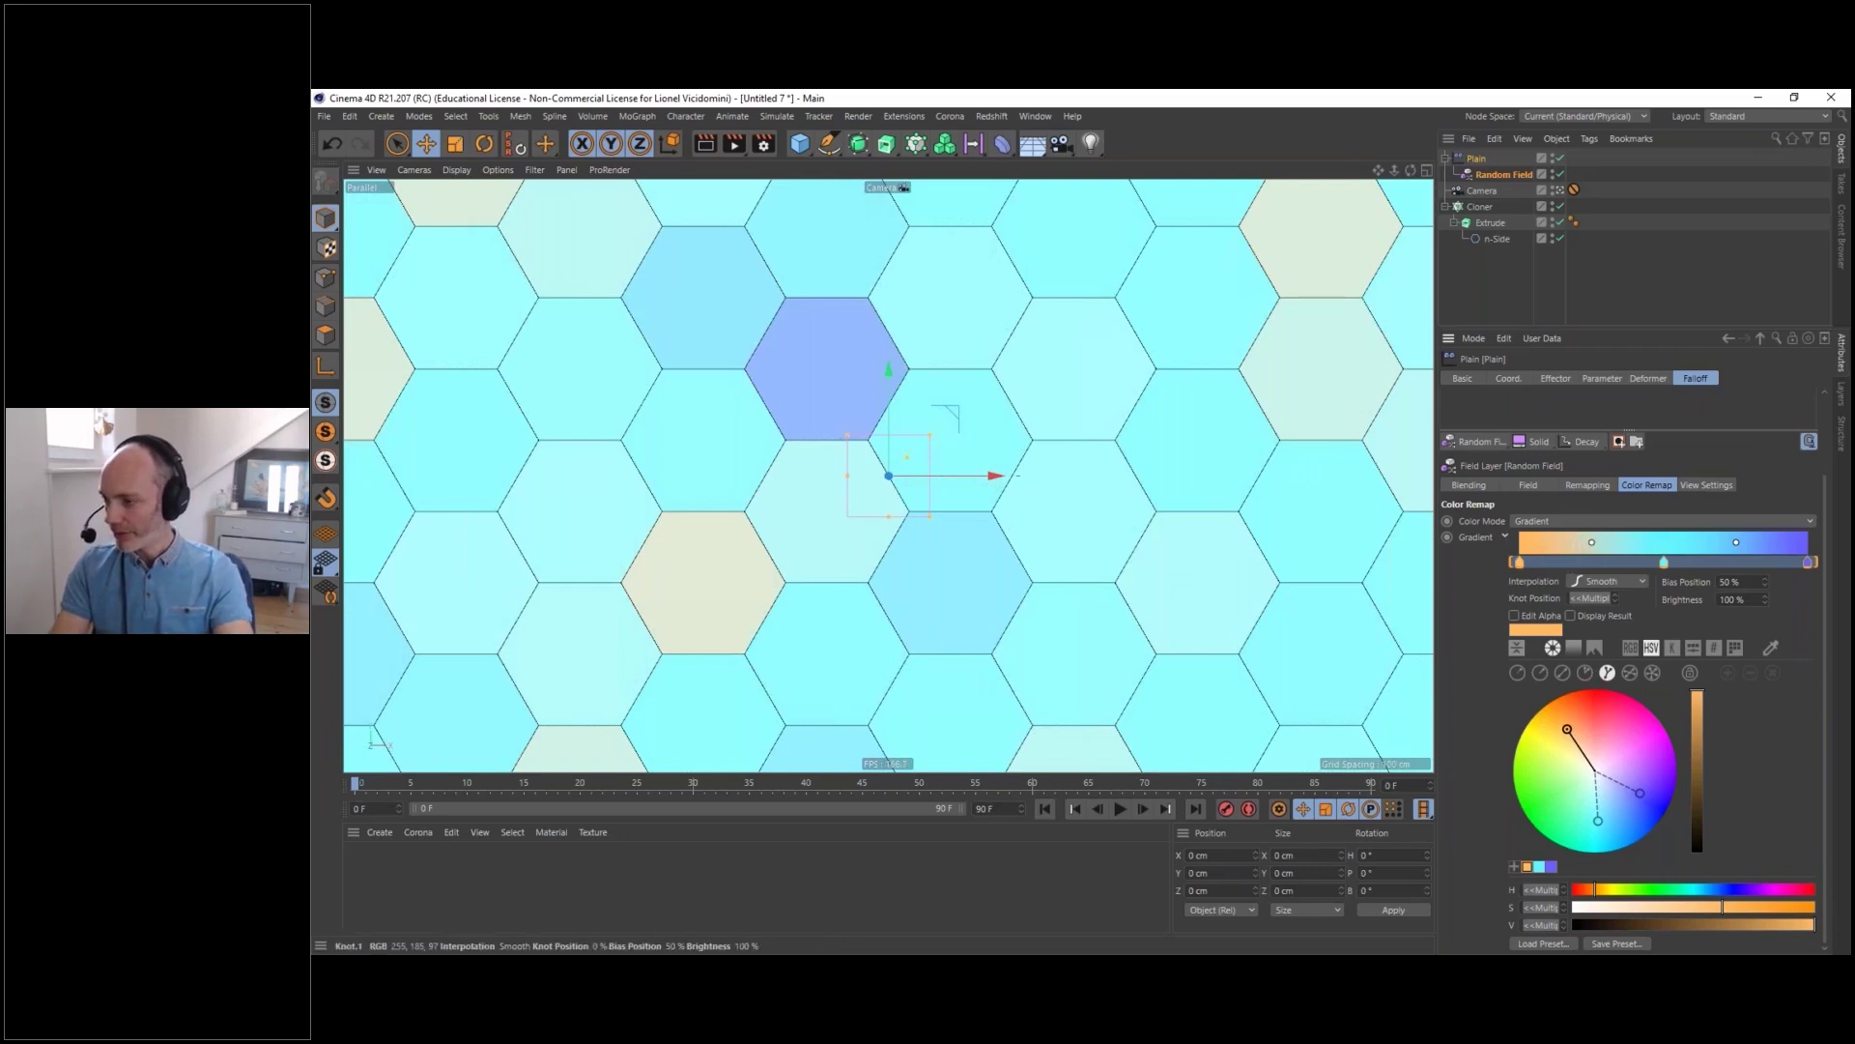
{"action": "left_click", "coordinate": [1598, 584]}
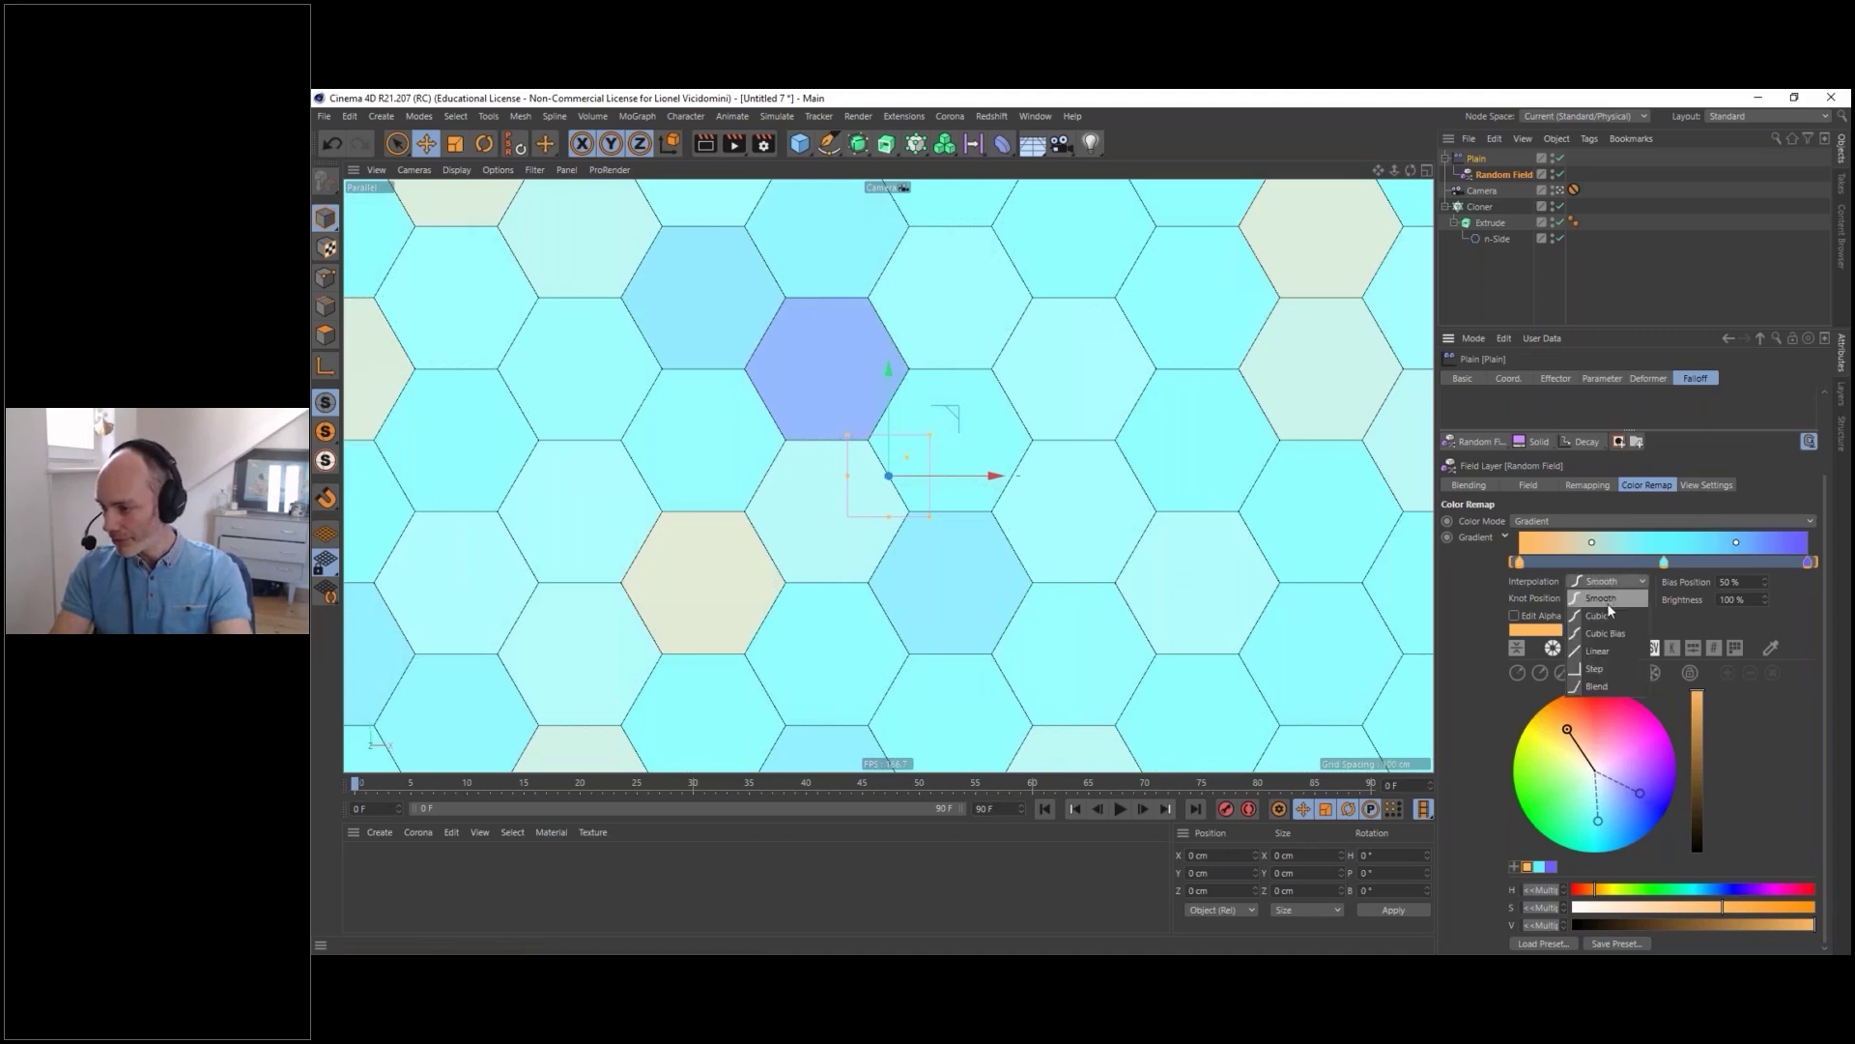
{"action": "left_click", "coordinate": [1599, 670]}
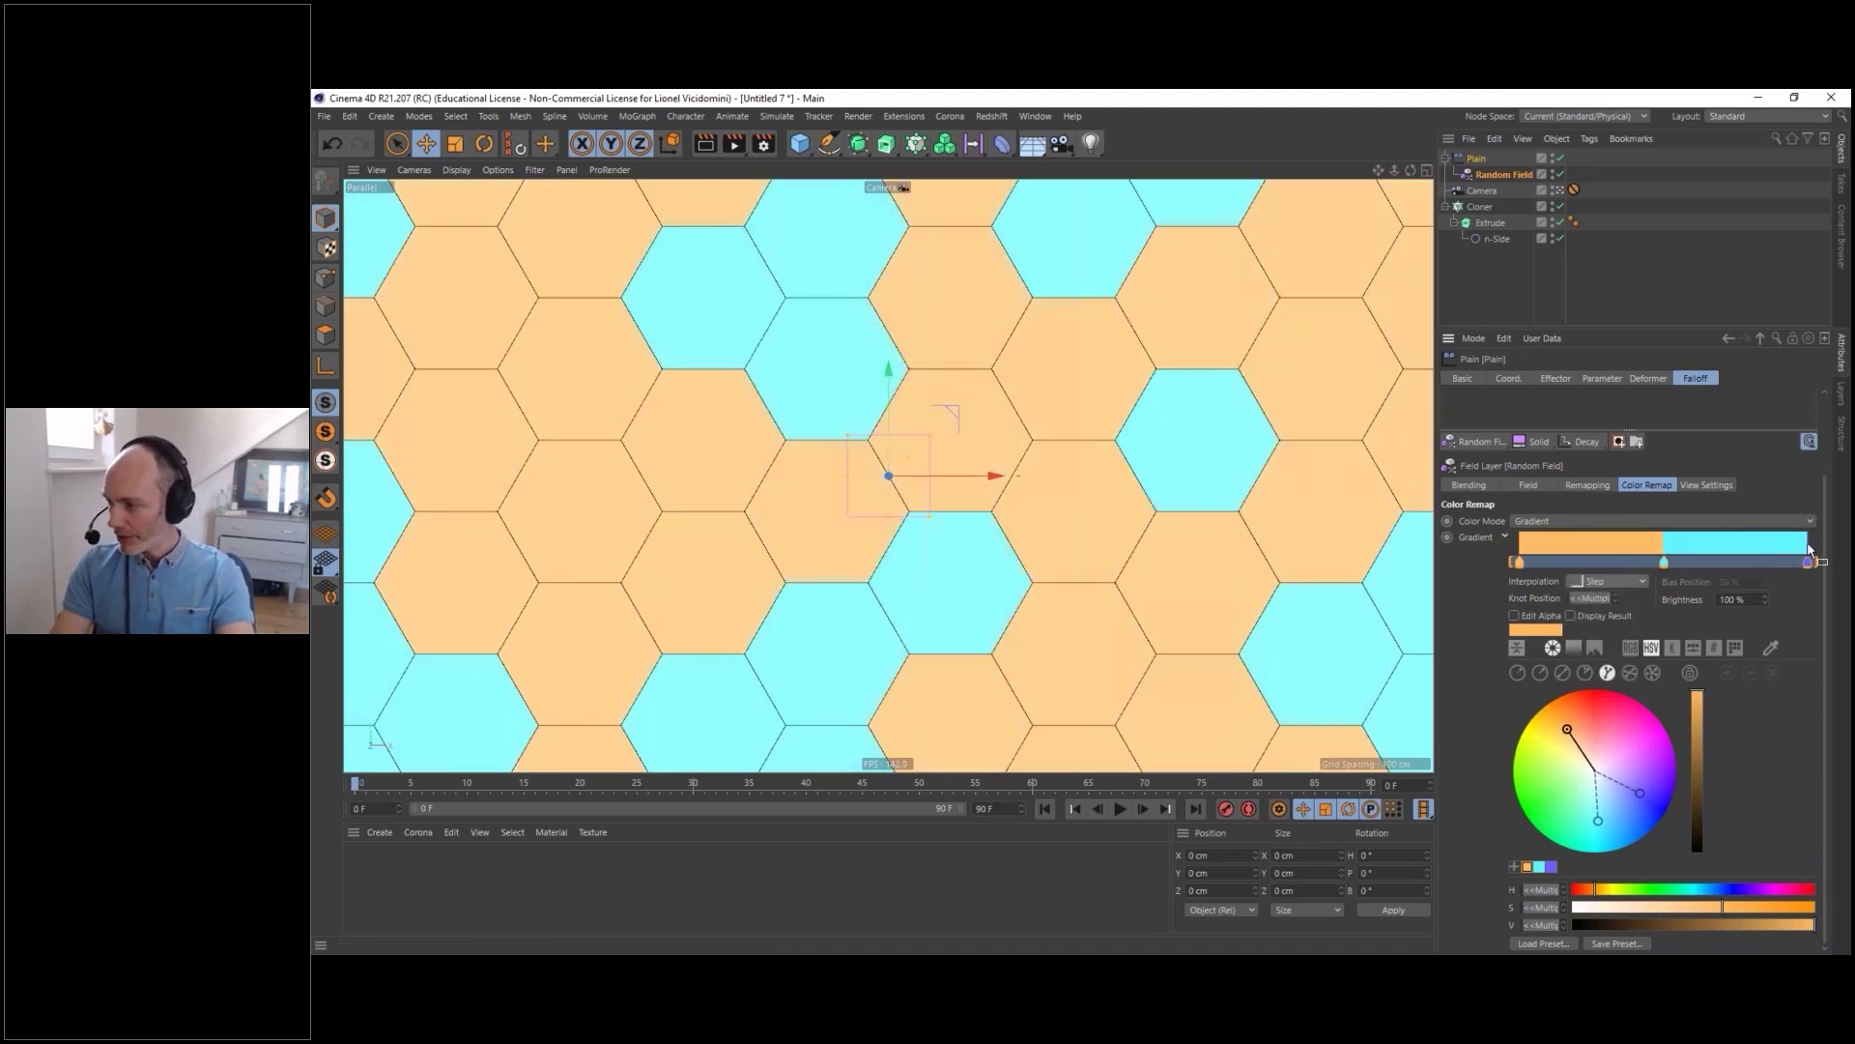
{"action": "left_click_drag", "start_coordinate": [1814, 560], "coordinate": [1706, 563]}
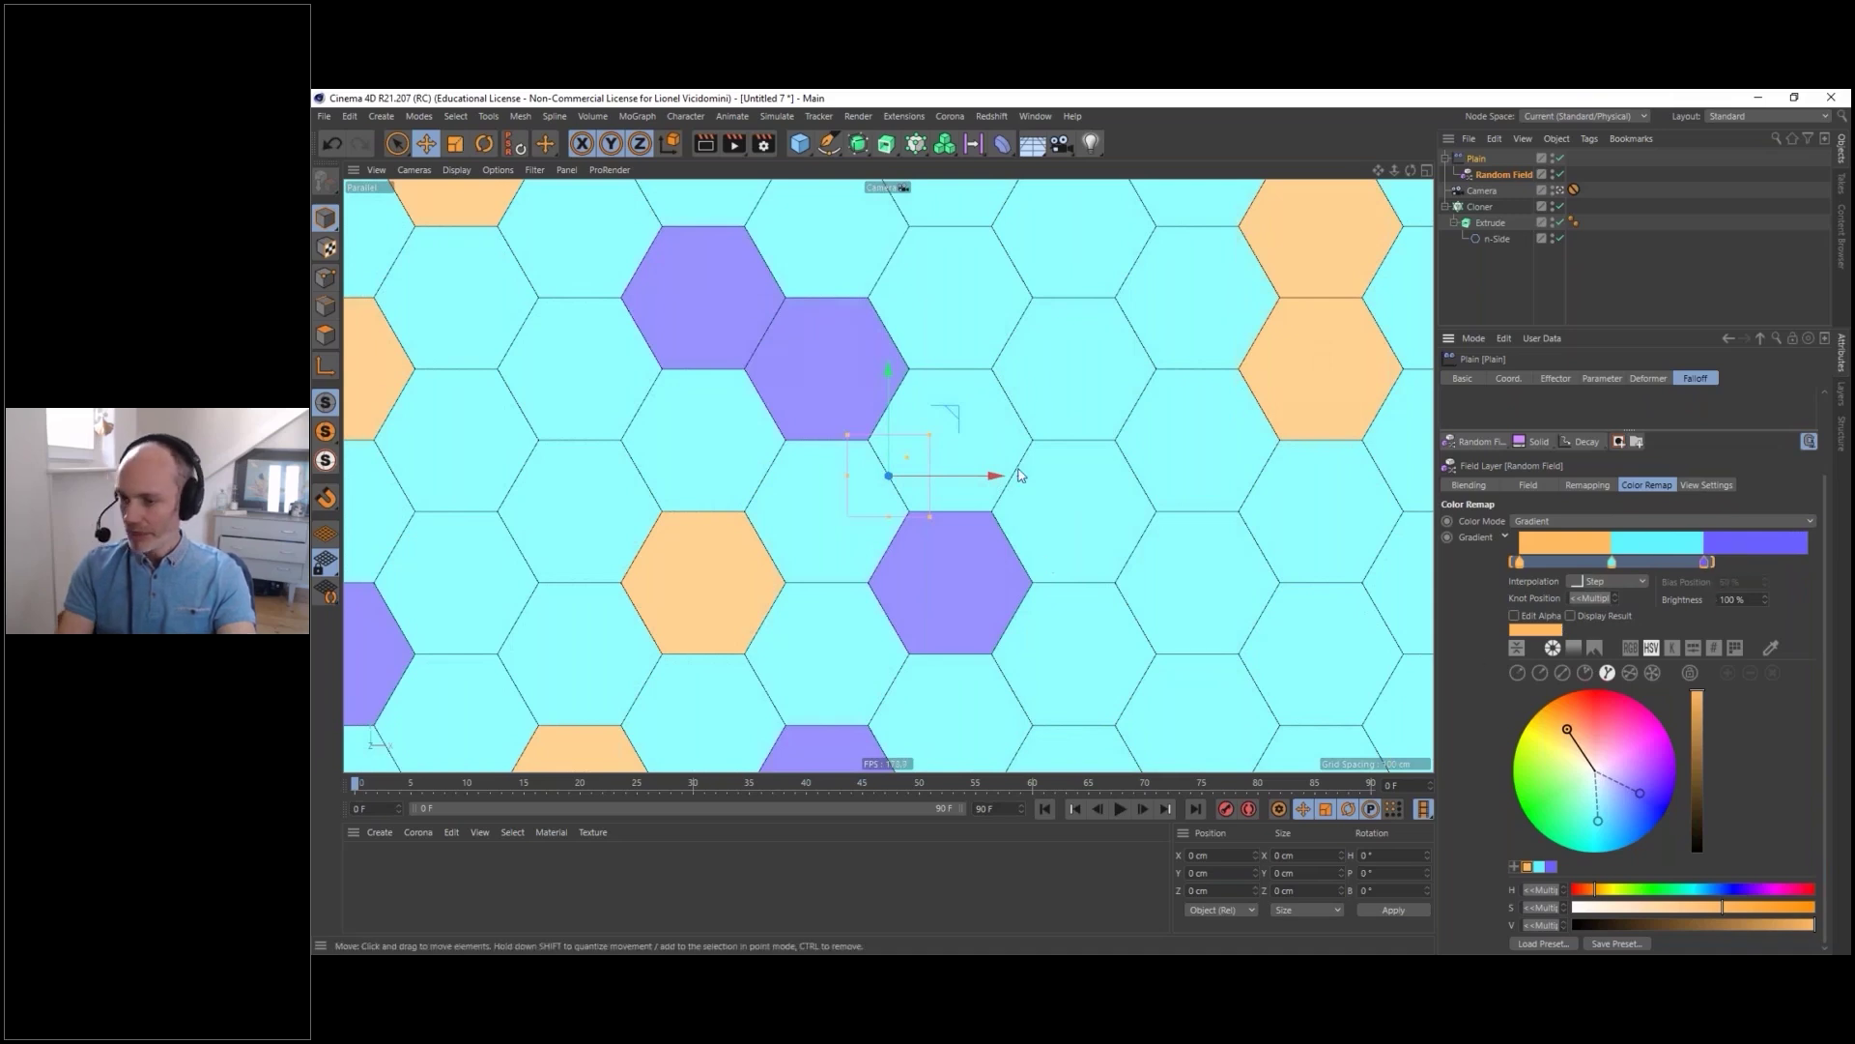
- Set the Random Field's noise scale to 105 % and switch its random mode from Noise to Random
{"action": "left_click", "coordinate": [1530, 485]}
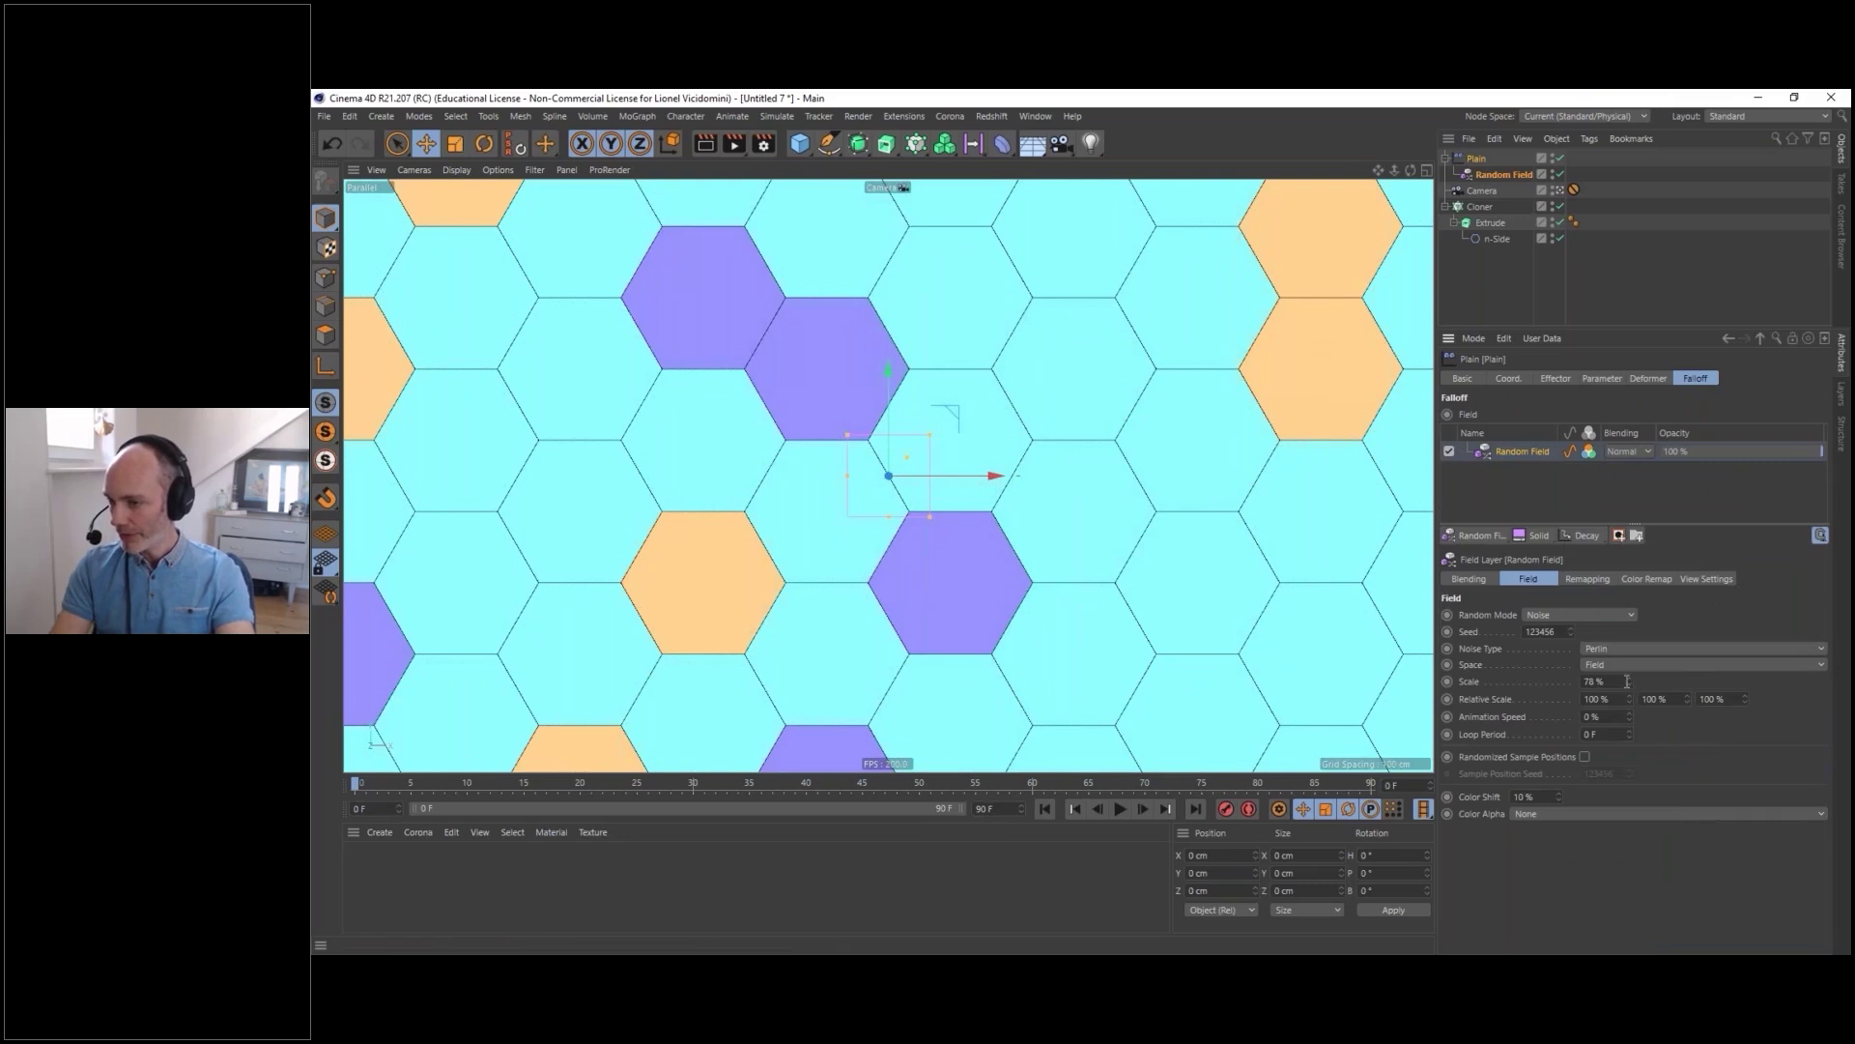
{"action": "scroll", "coordinate": [1628, 679], "scroll_direction": "down", "scroll_amount": 4}
{"action": "left_click_drag", "start_coordinate": [1636, 674], "coordinate": [1636, 637]}
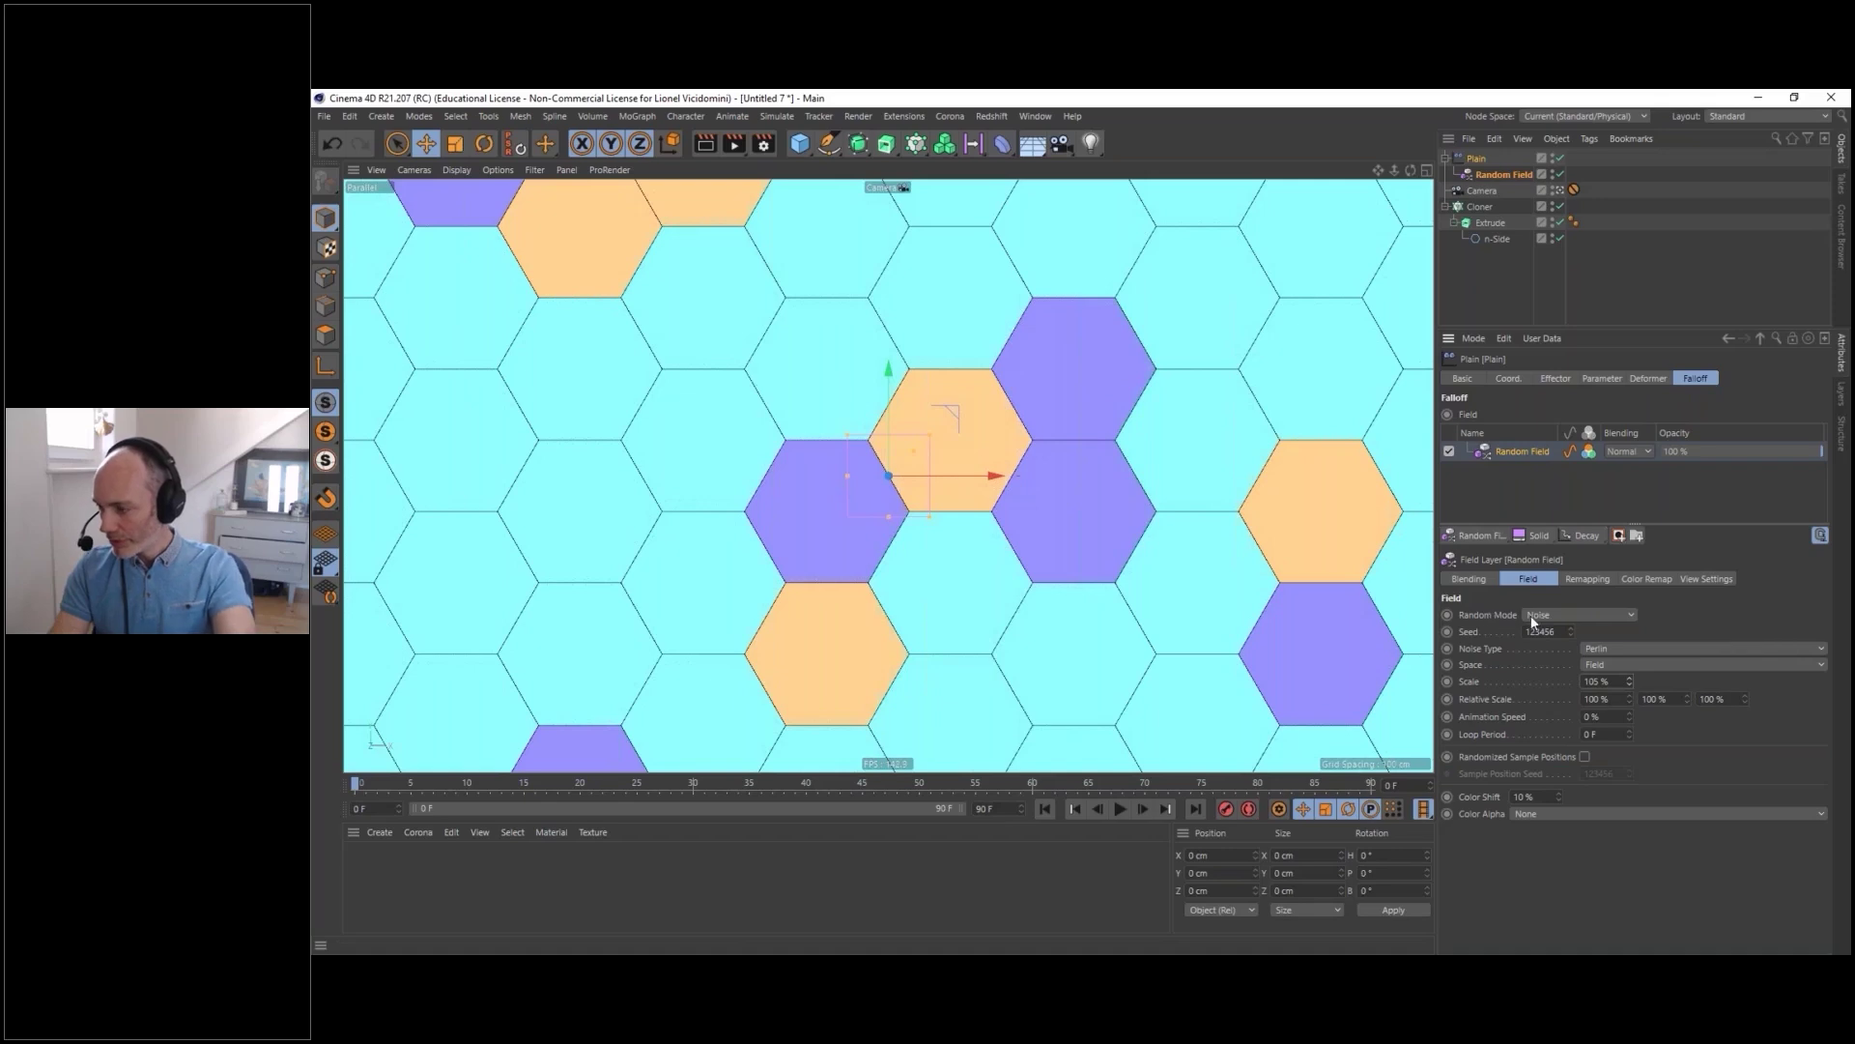
{"action": "left_click", "coordinate": [1558, 611]}
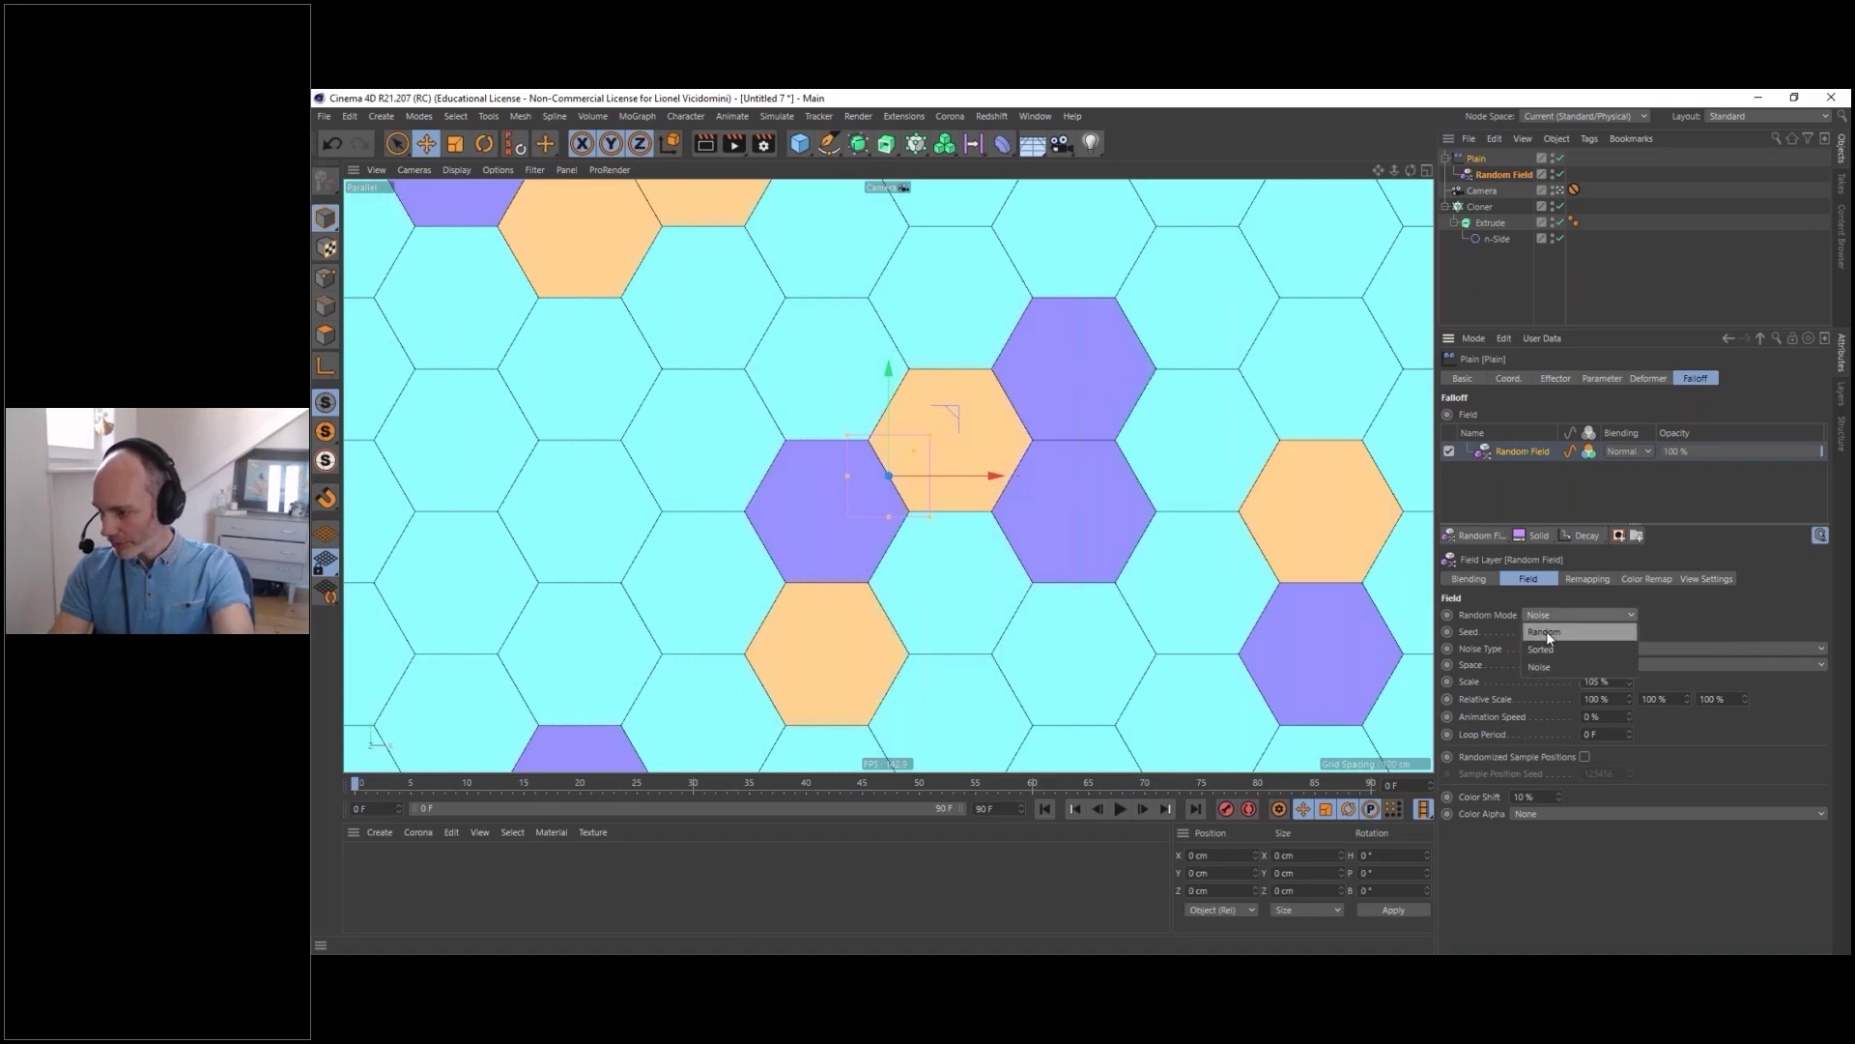
{"action": "left_click", "coordinate": [1546, 631]}
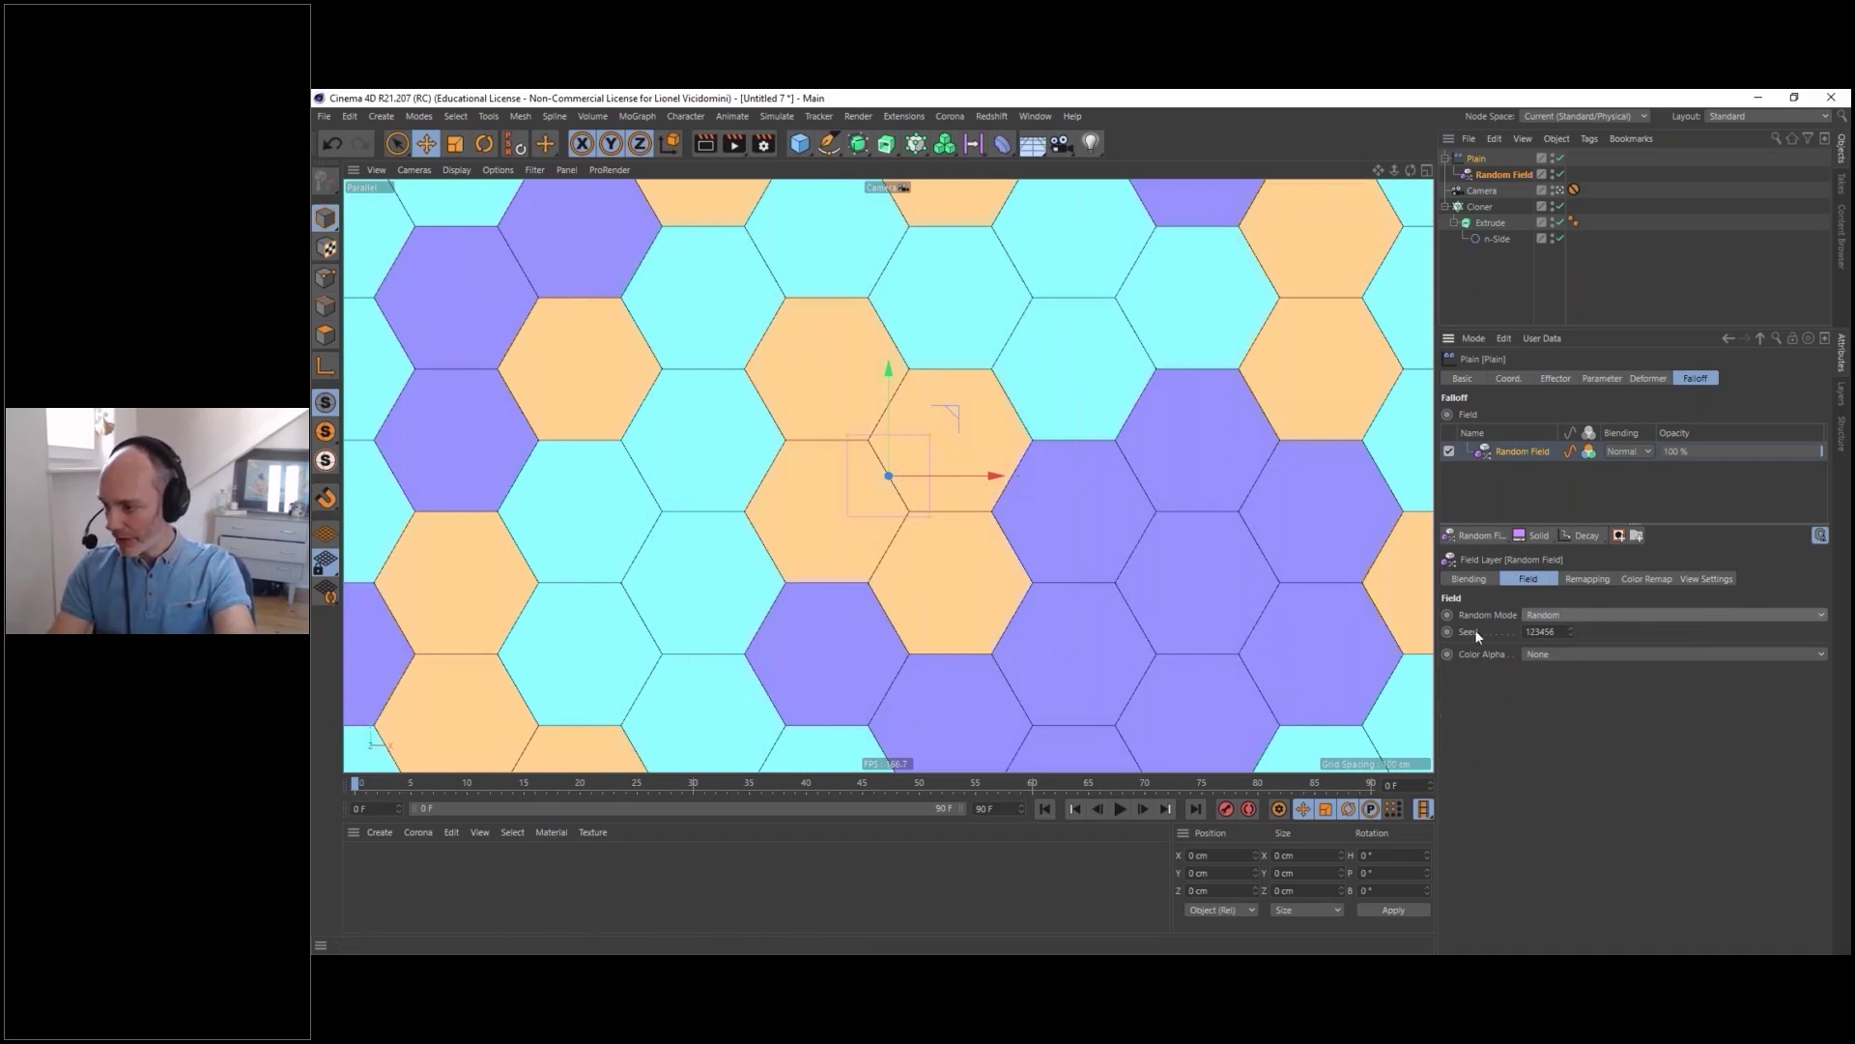
- Try successive seeds for the Random Field and settle on seed 123465
{"action": "left_click", "coordinate": [1571, 629]}
{"action": "left_click", "coordinate": [1570, 628]}
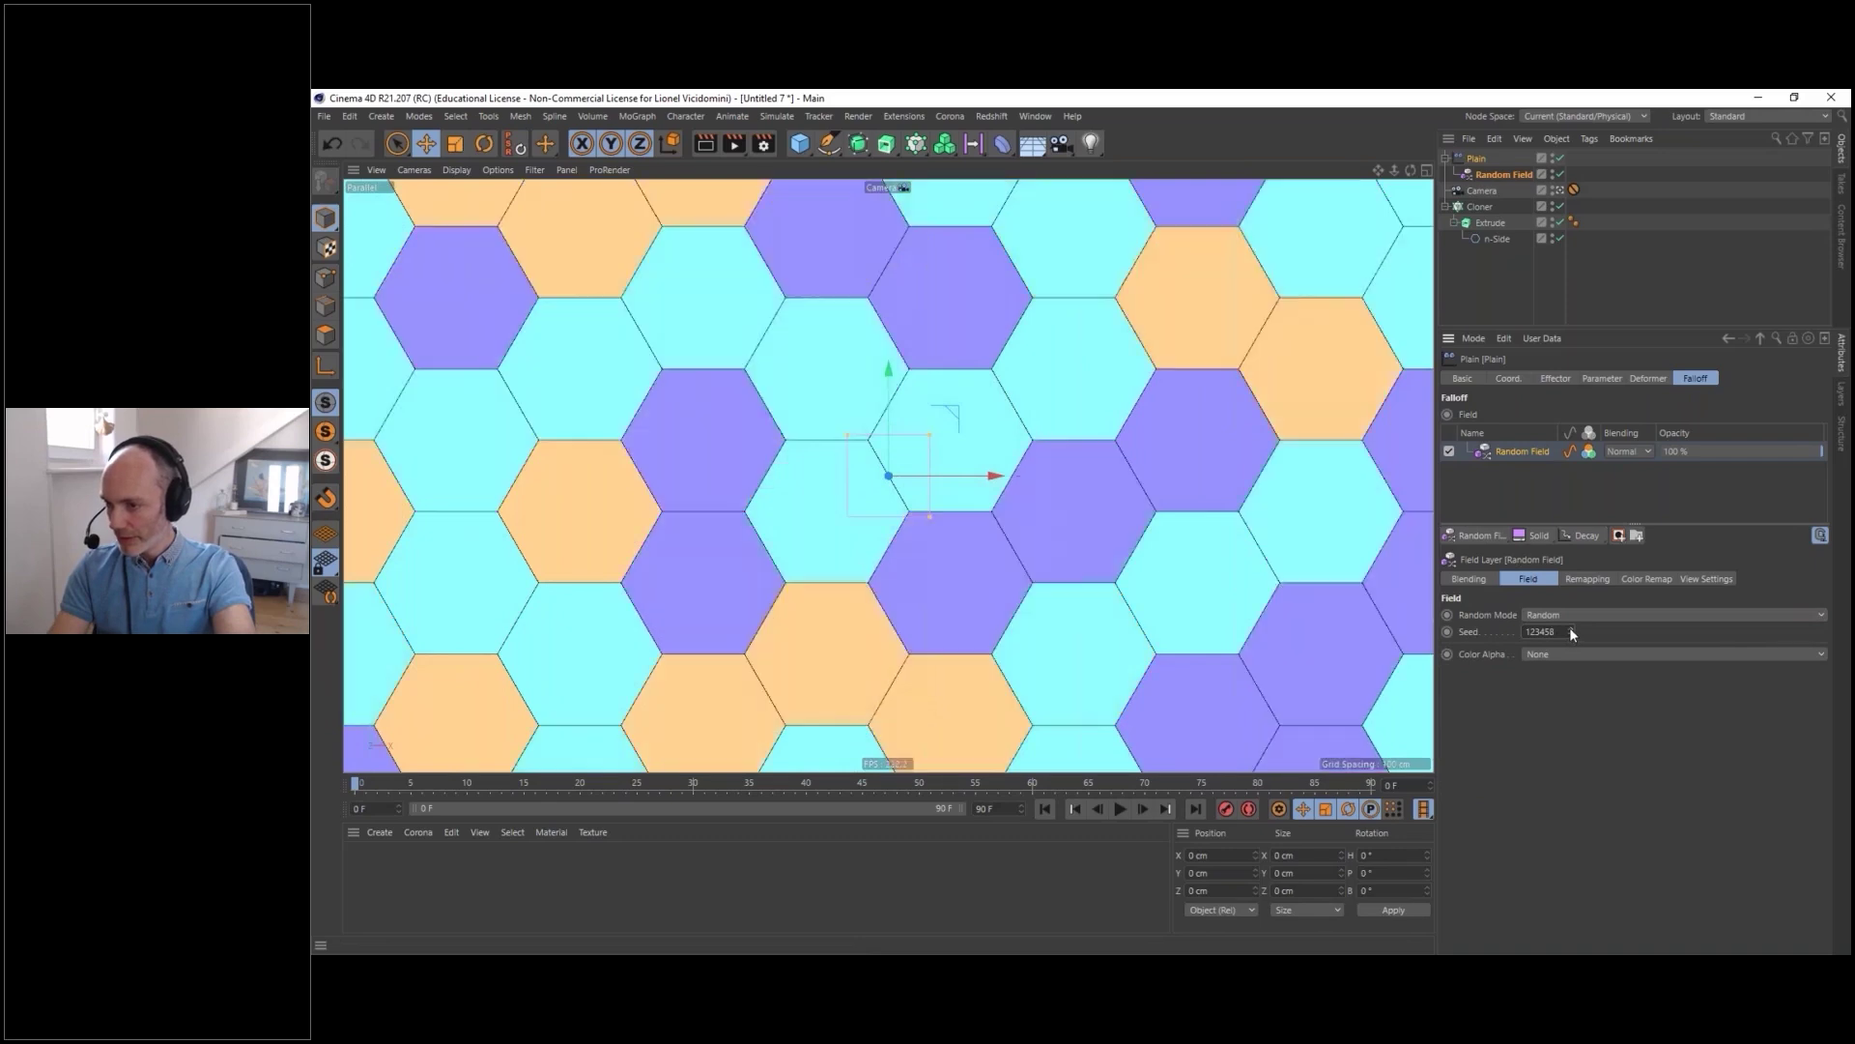
{"action": "left_click", "coordinate": [1569, 628]}
{"action": "left_click", "coordinate": [1569, 628]}
{"action": "left_click", "coordinate": [1570, 628]}
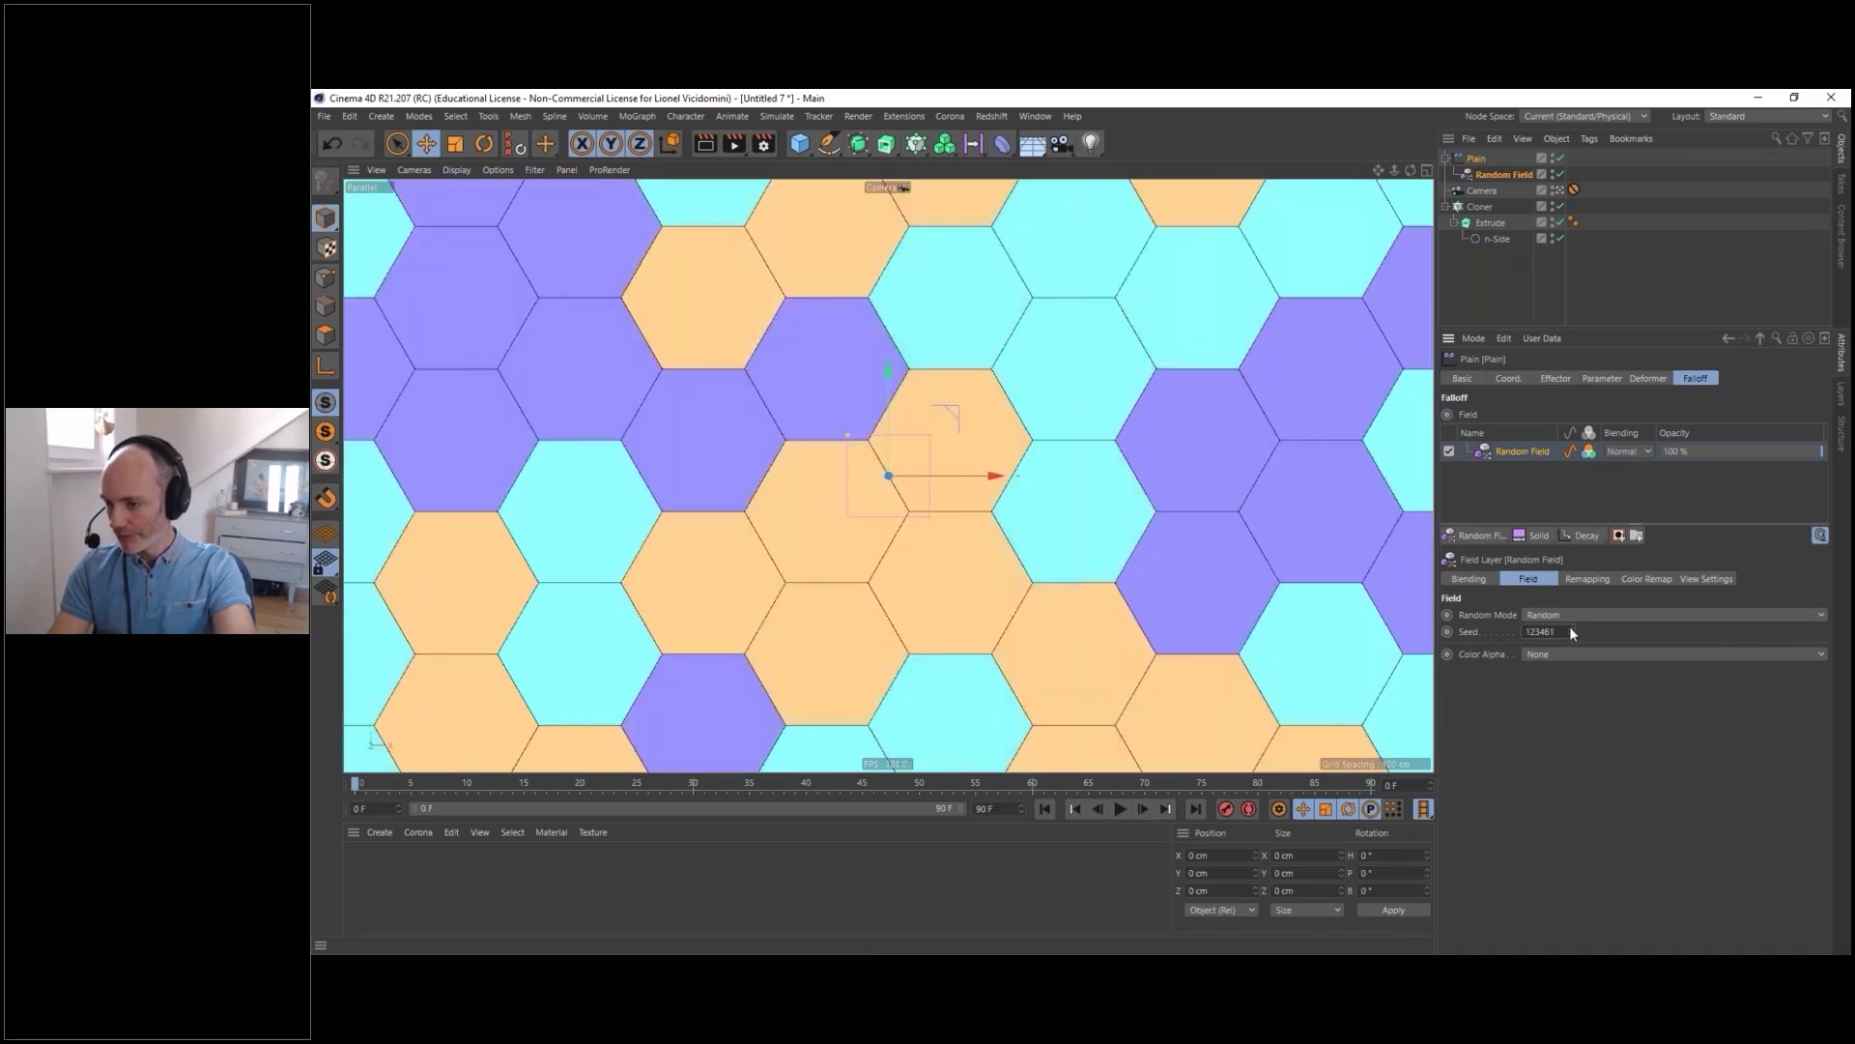
{"action": "left_click", "coordinate": [1570, 629]}
{"action": "left_click", "coordinate": [1570, 628]}
{"action": "left_click", "coordinate": [1570, 628]}
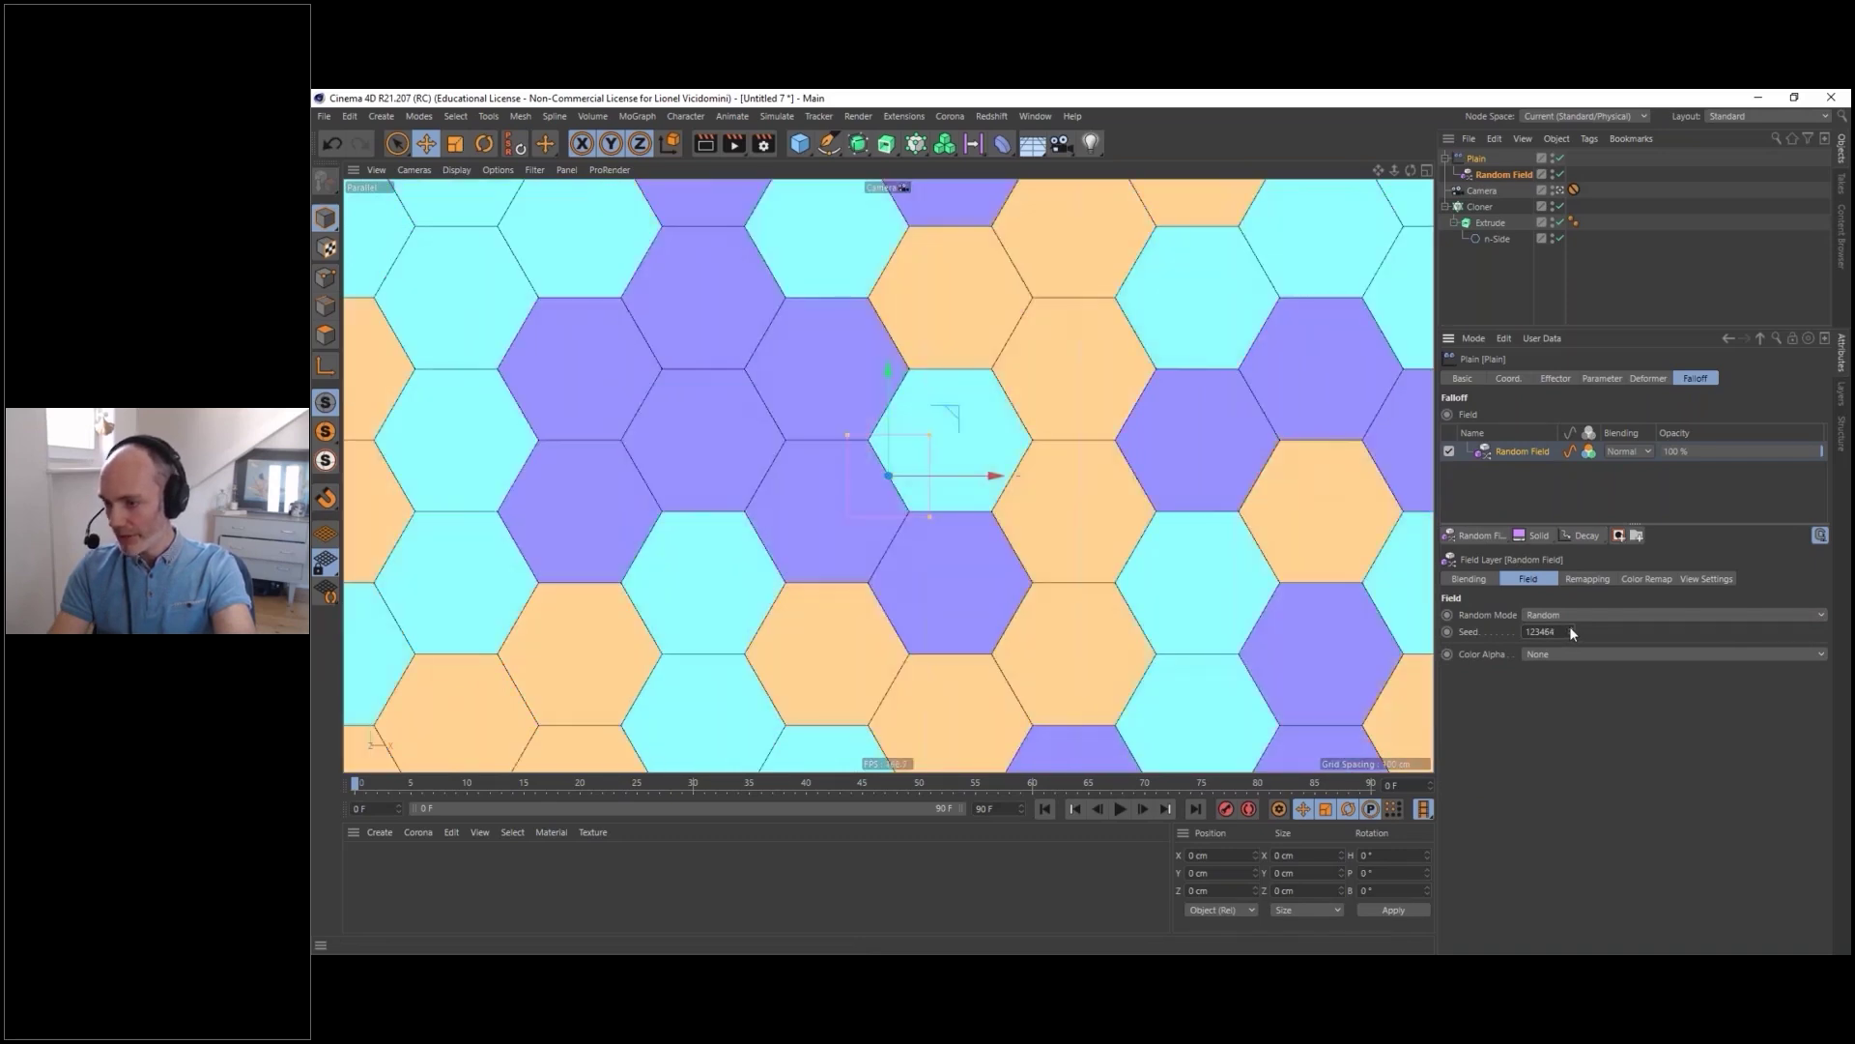
{"action": "left_click", "coordinate": [1569, 628]}
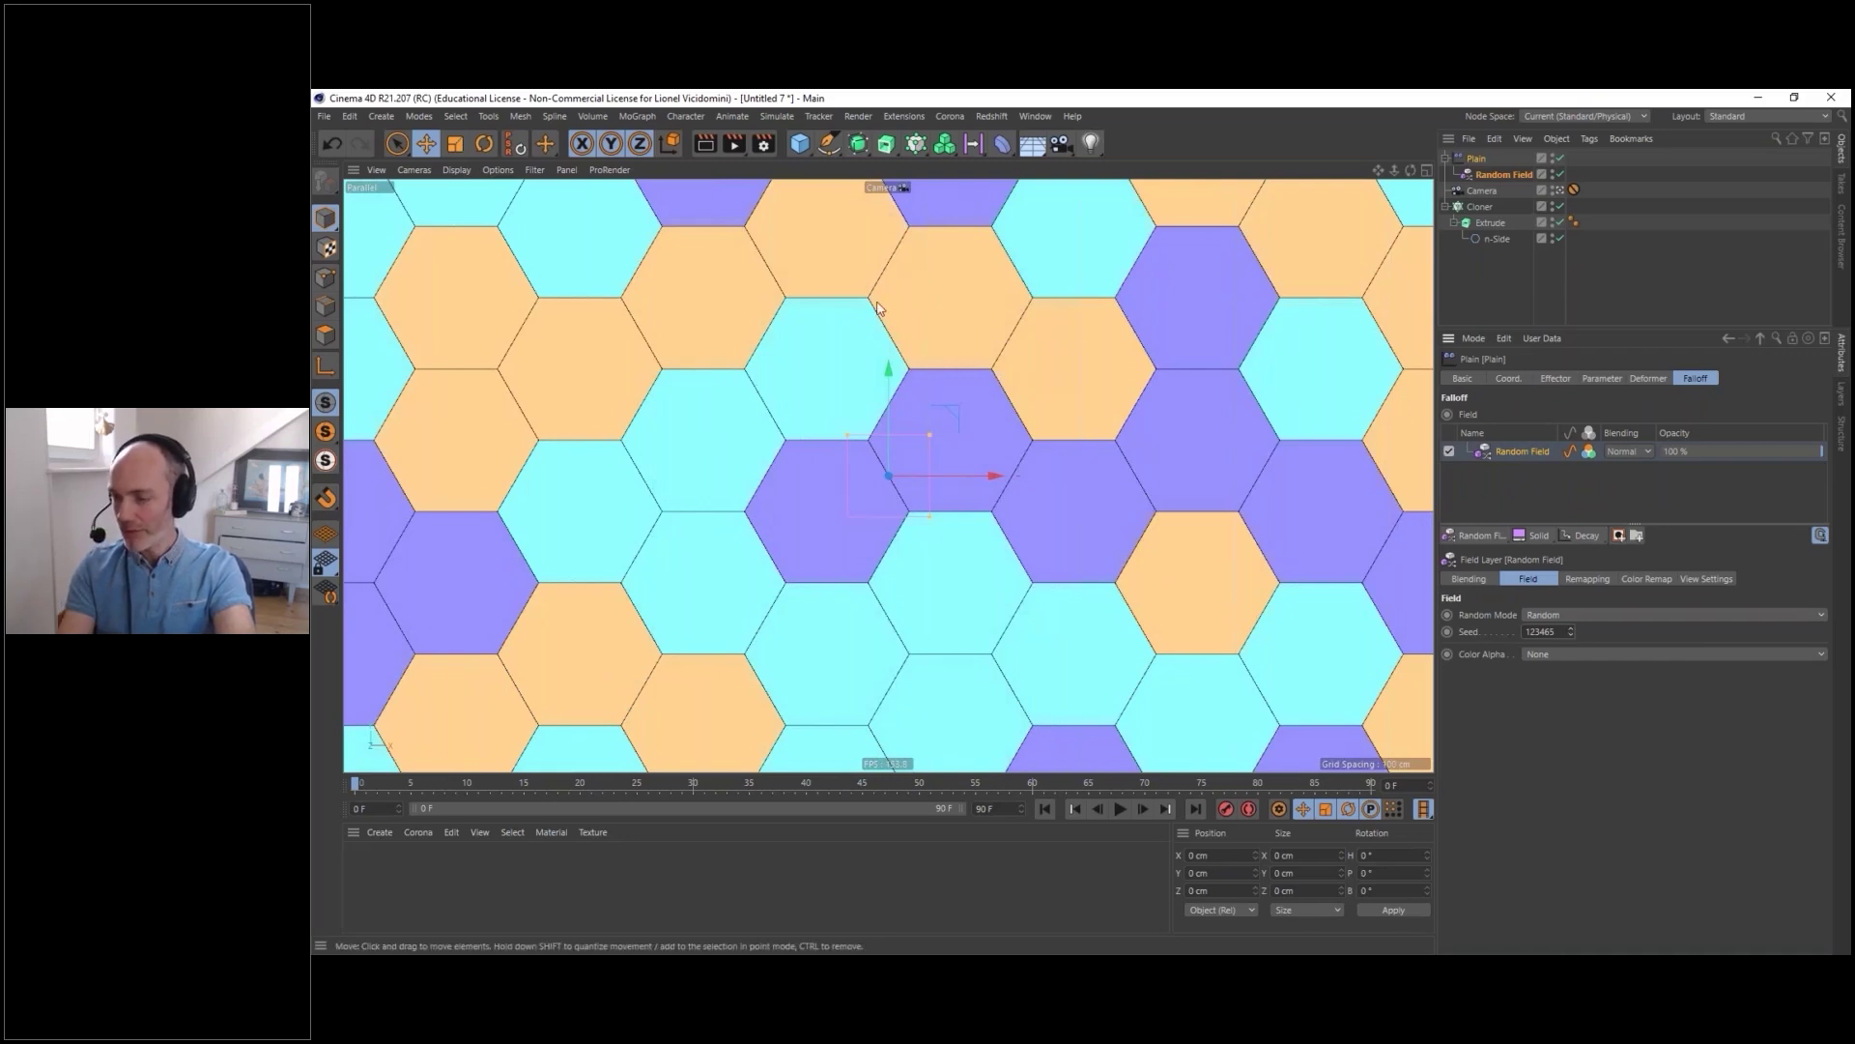
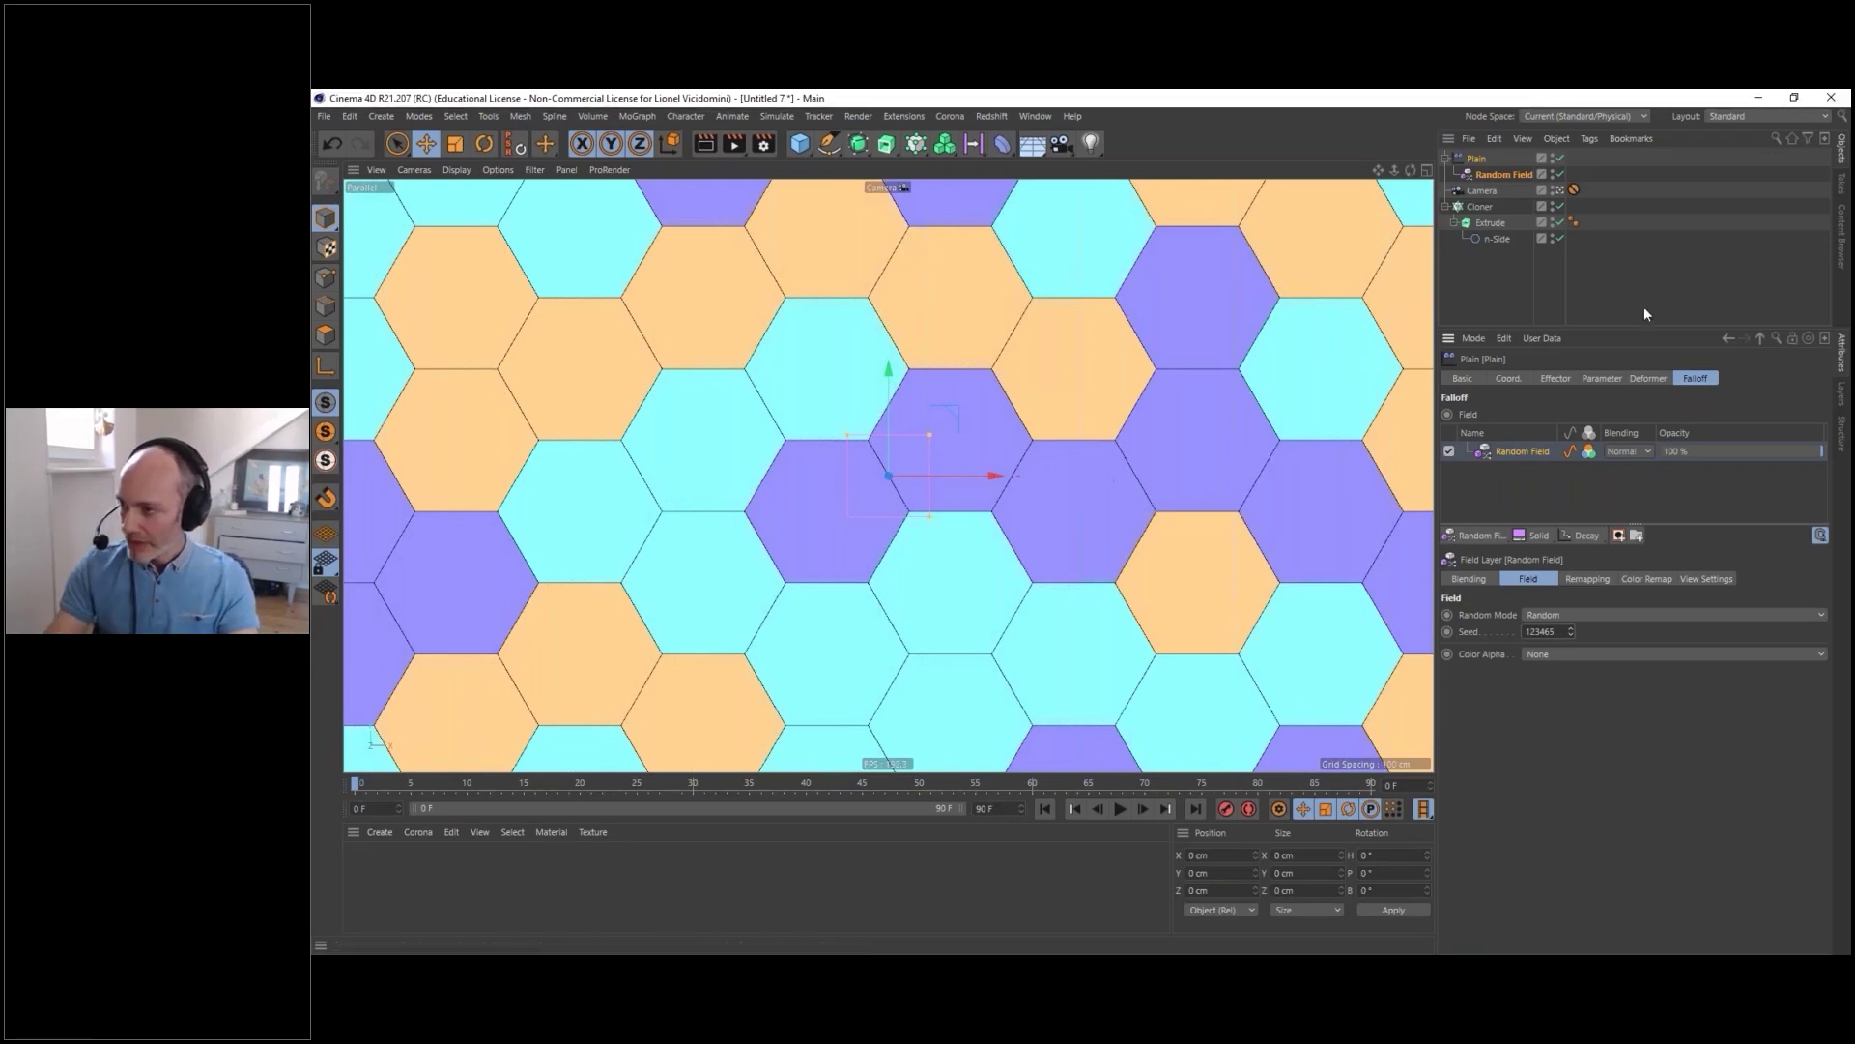
- Add a second Plain effector to the Cloner, and rename the original Plain color and the new one Plain scale
{"action": "left_click", "coordinate": [1484, 208]}
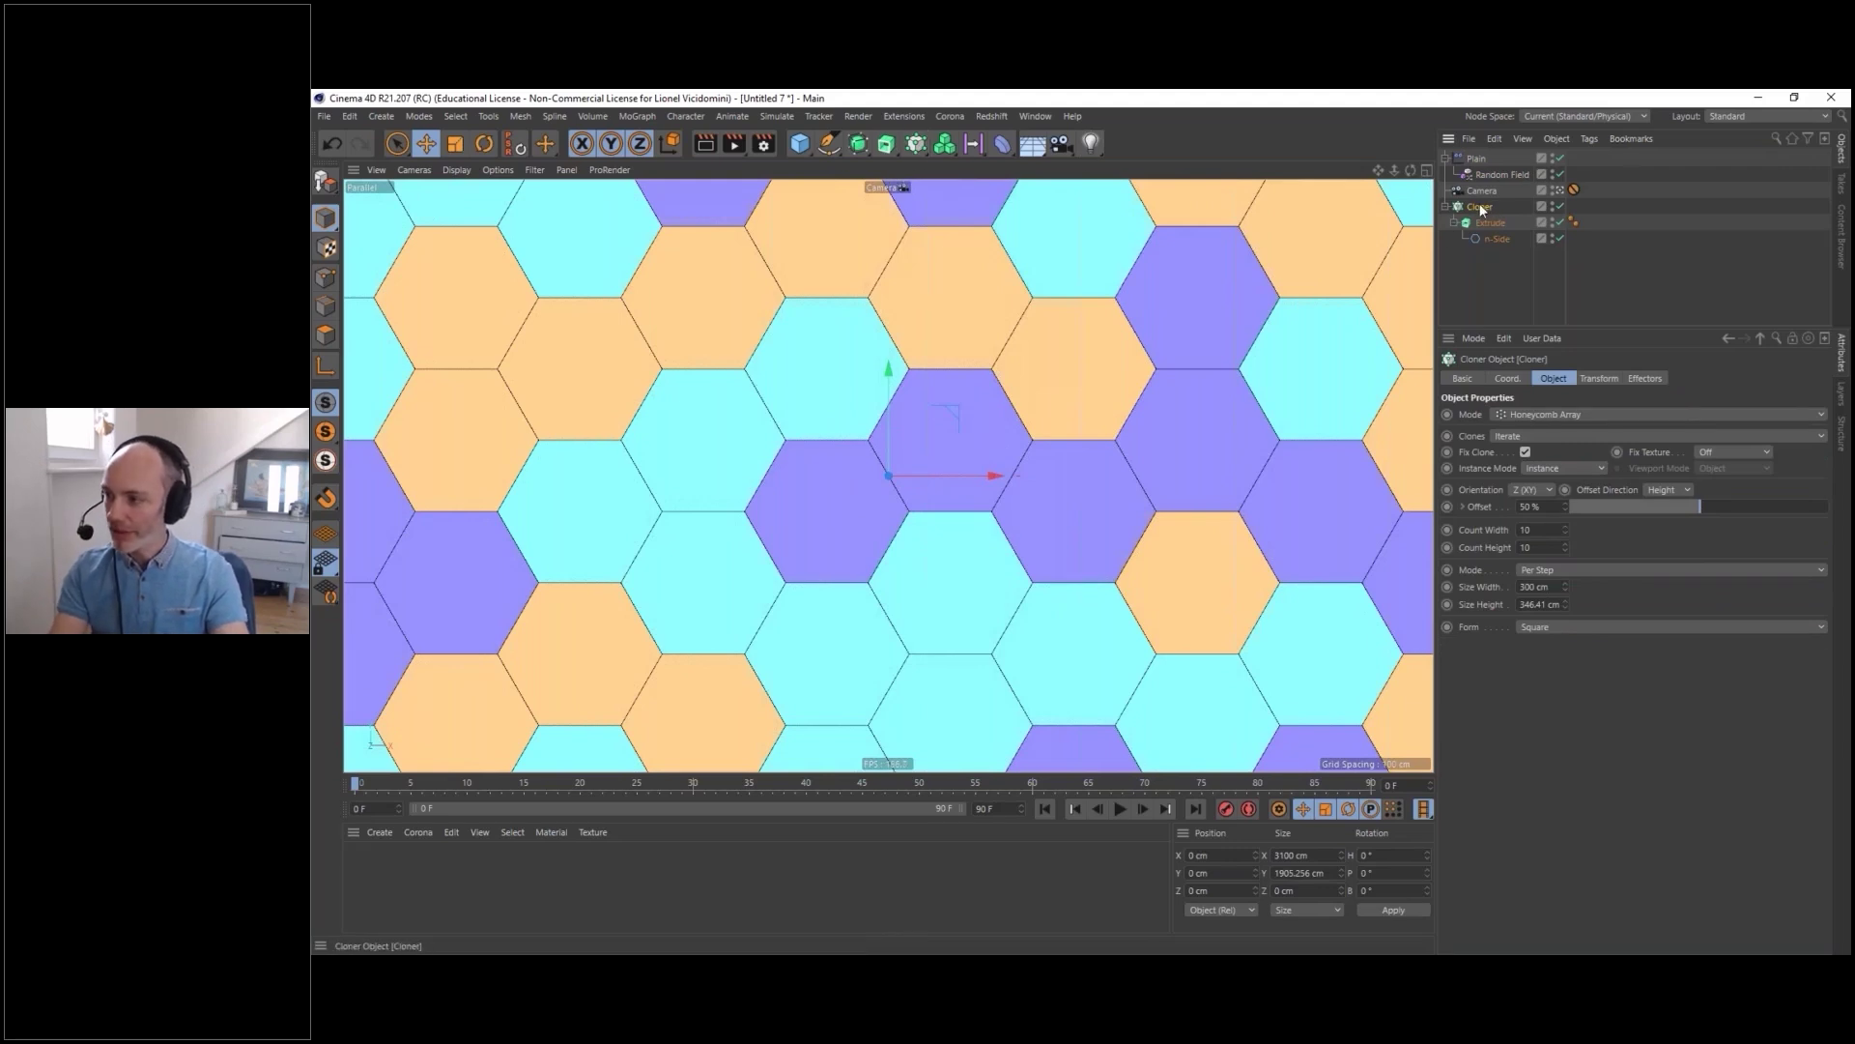
{"action": "left_click_drag", "start_coordinate": [915, 143], "coordinate": [1185, 171]}
{"action": "double_click", "coordinate": [1480, 175]}
{"action": "left_click", "coordinate": [1506, 178]}
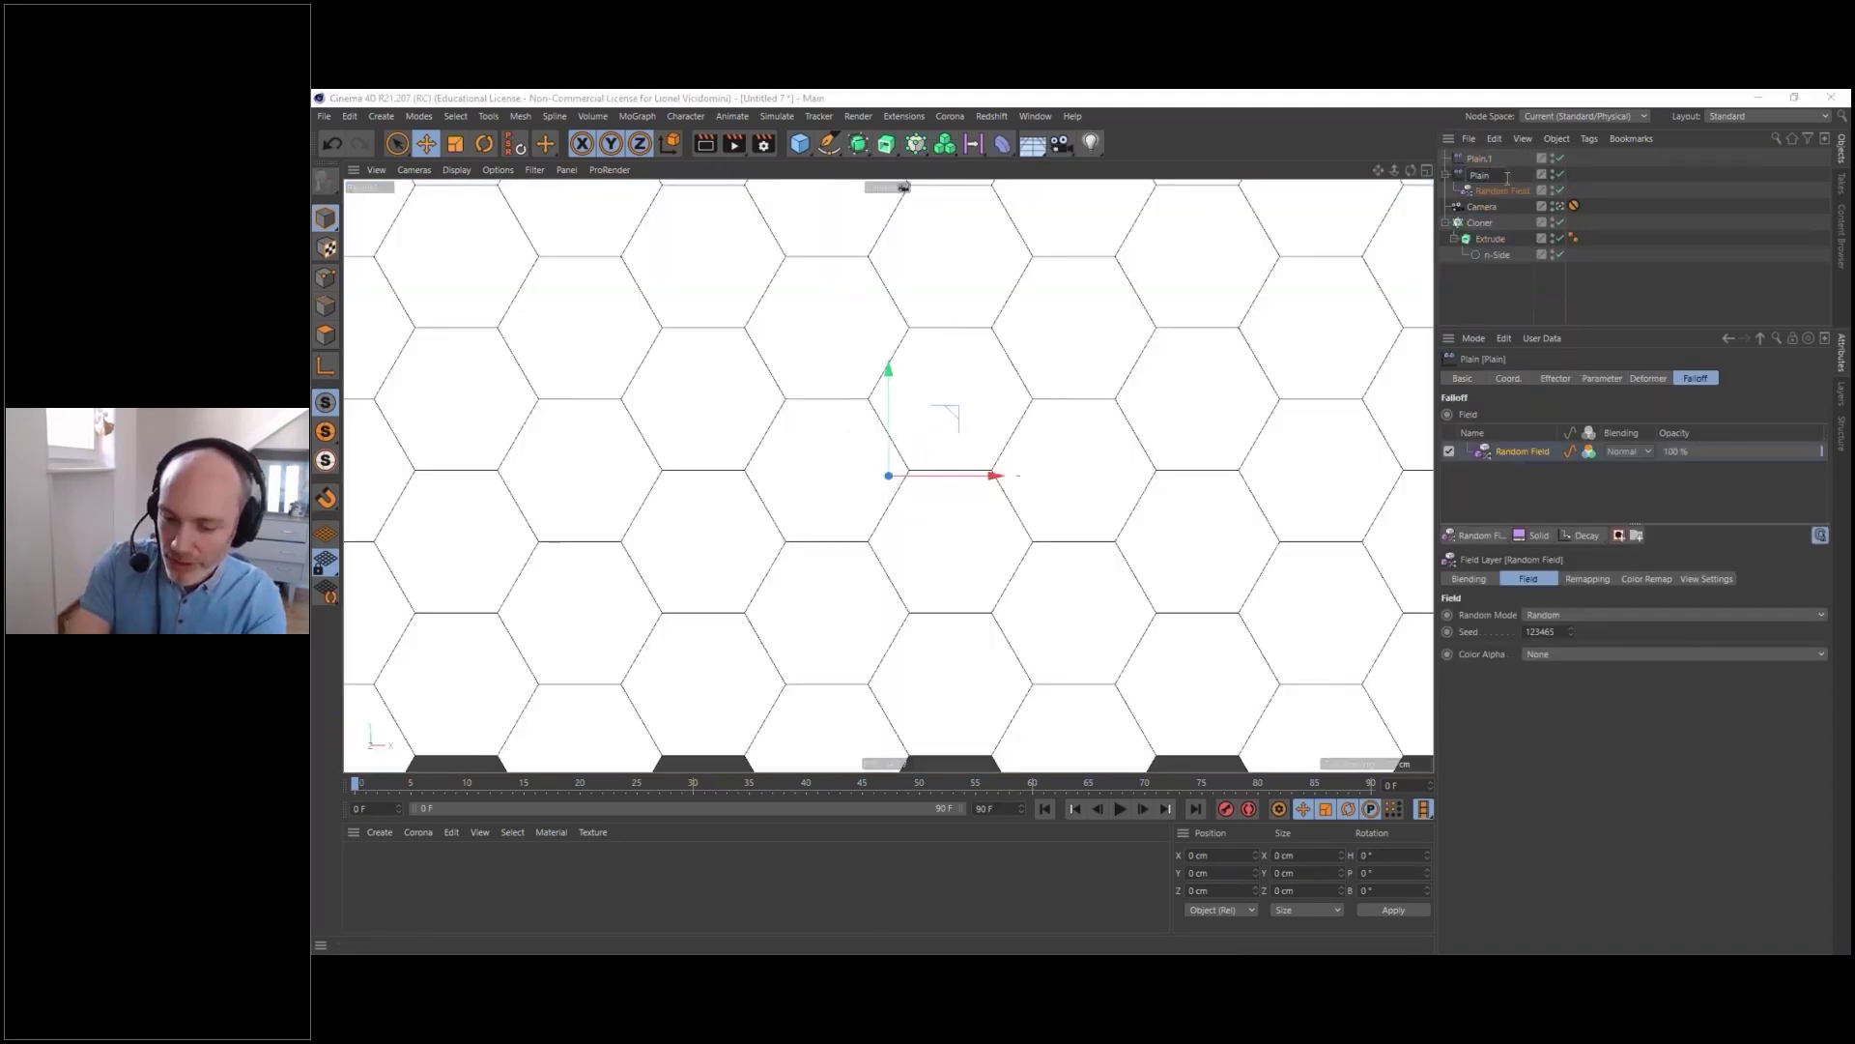
{"action": "type", "text": "color"}
{"action": "key", "text": "Return"}
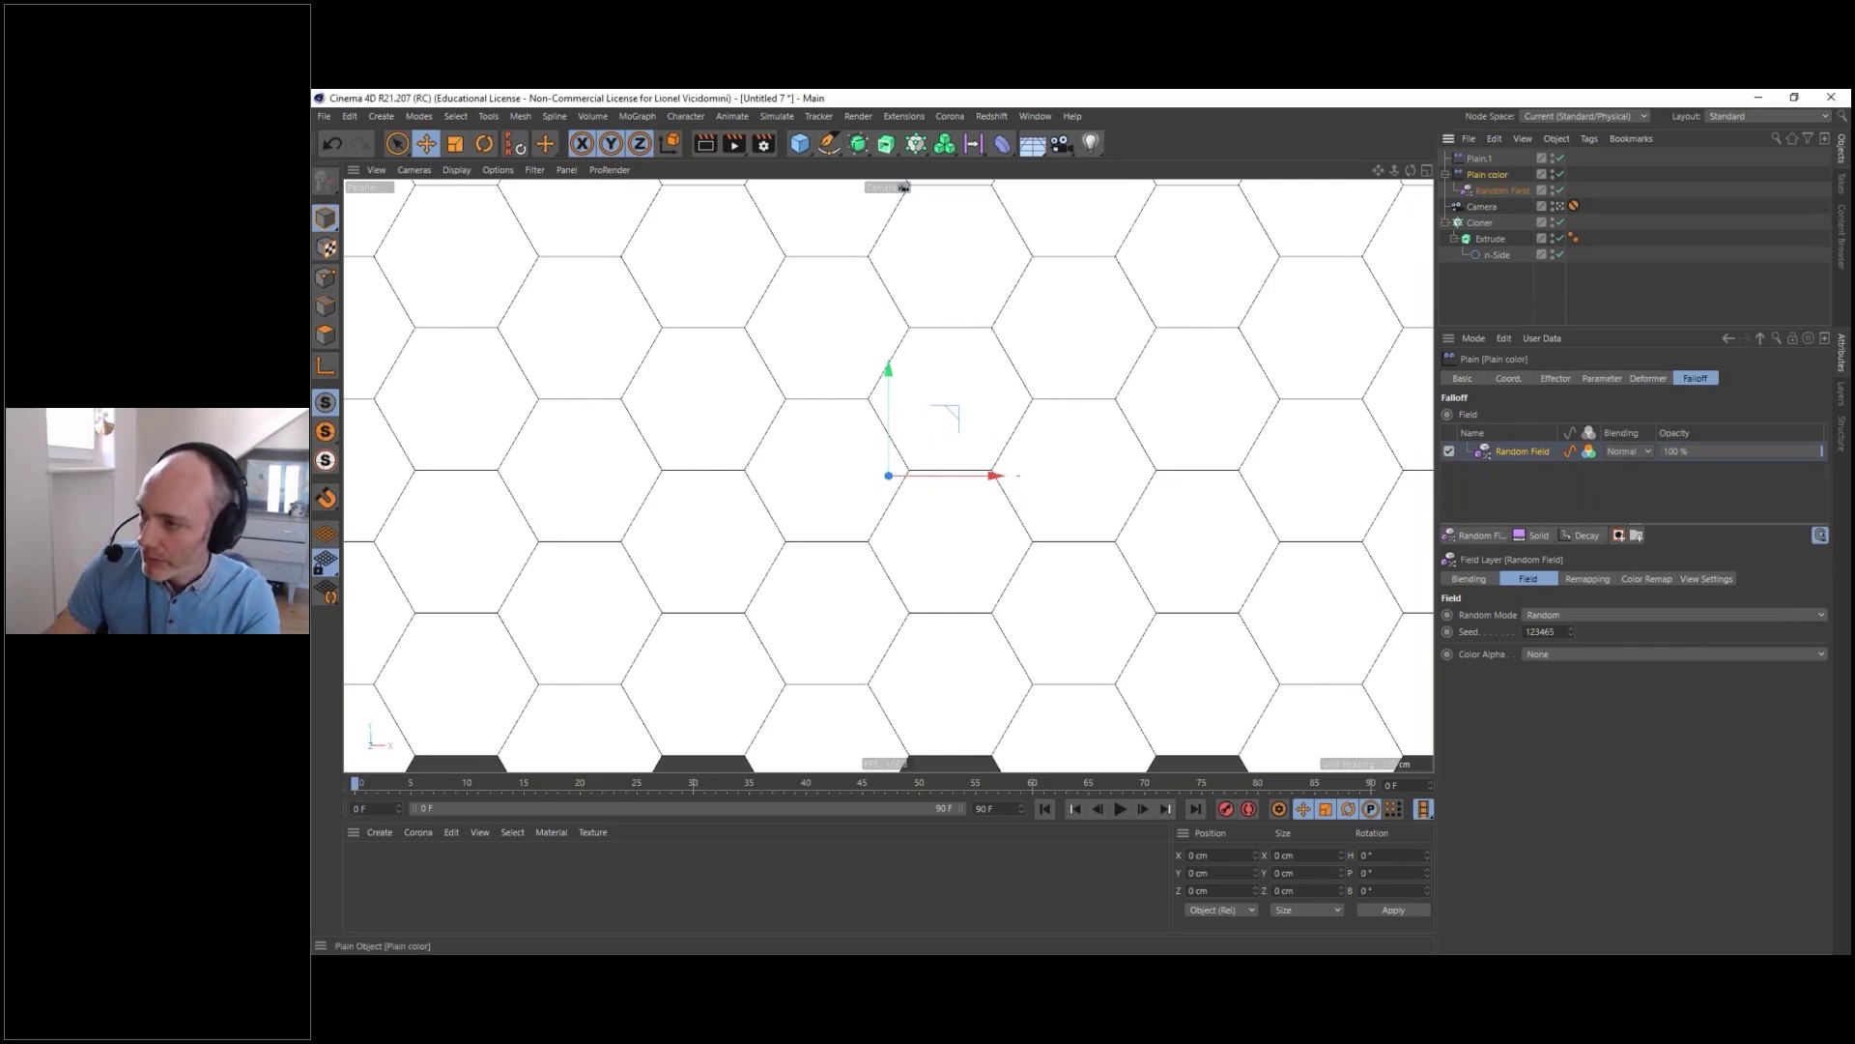
{"action": "double_click", "coordinate": [1479, 159]}
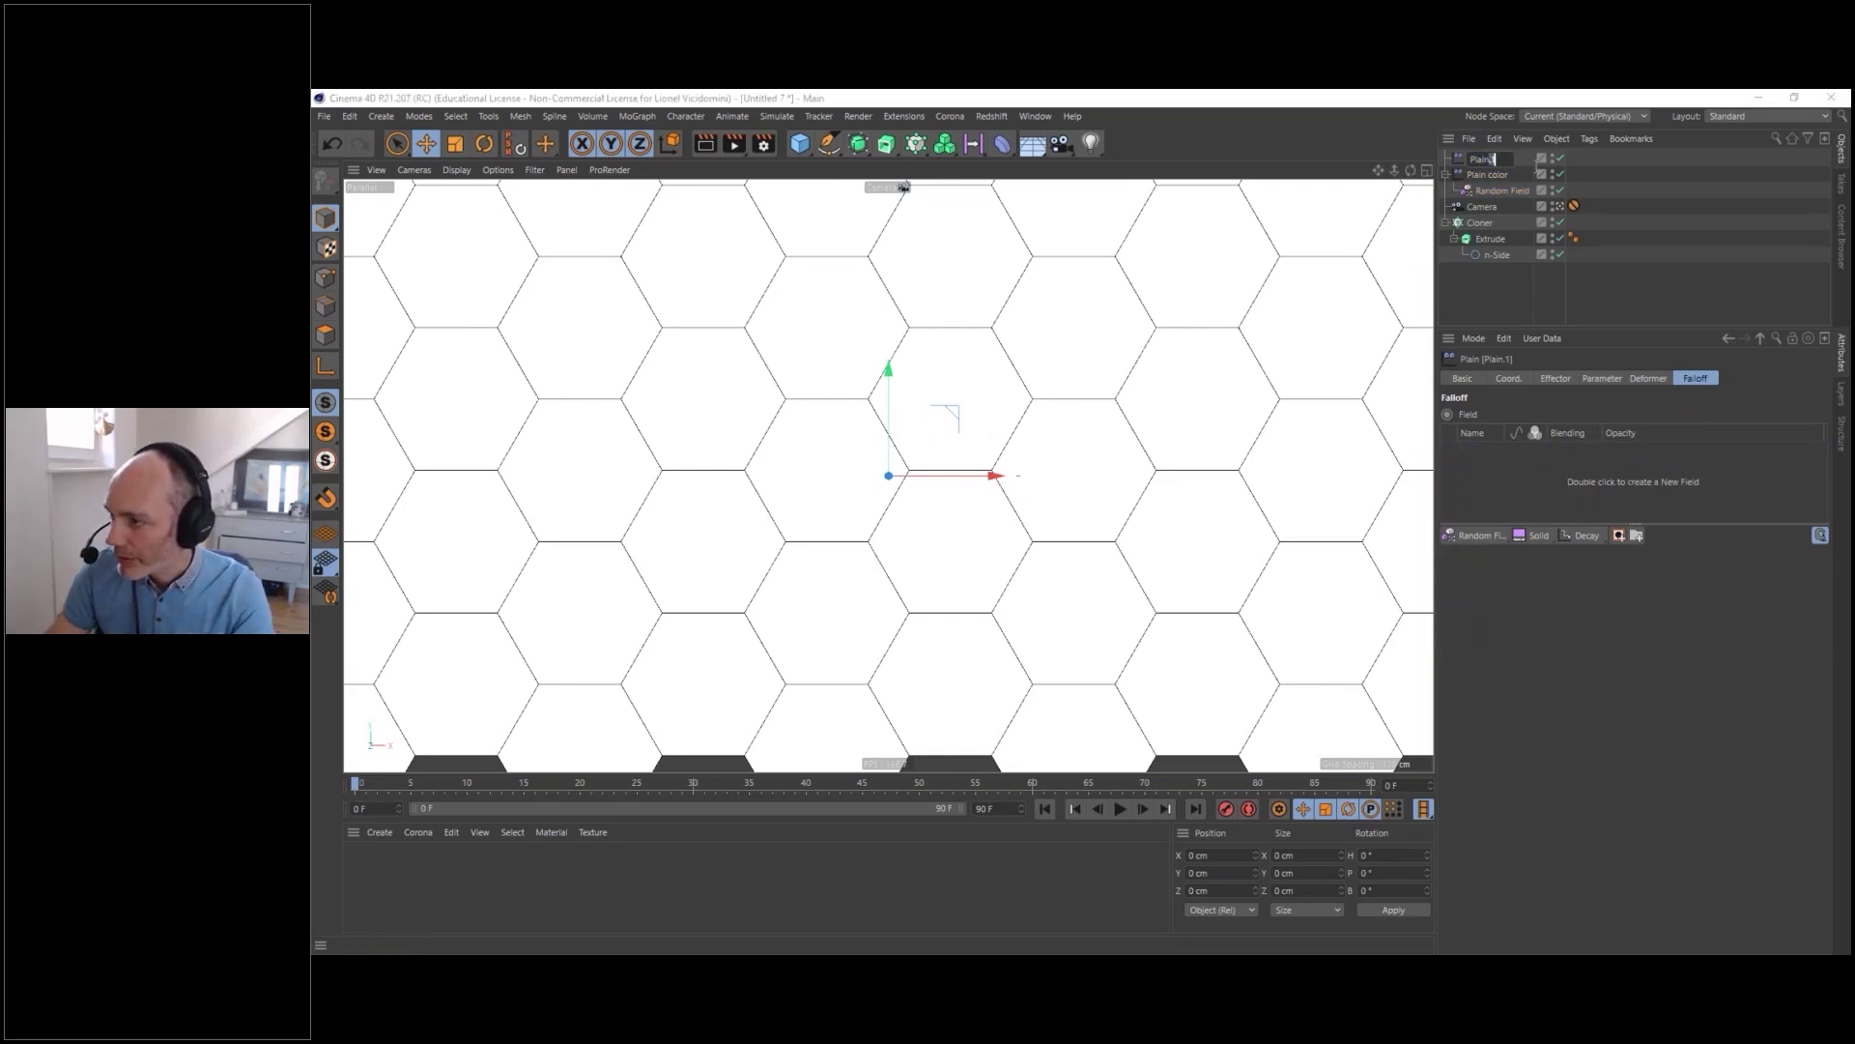
{"action": "type", "text": "scale"}
{"action": "key", "text": "Return"}
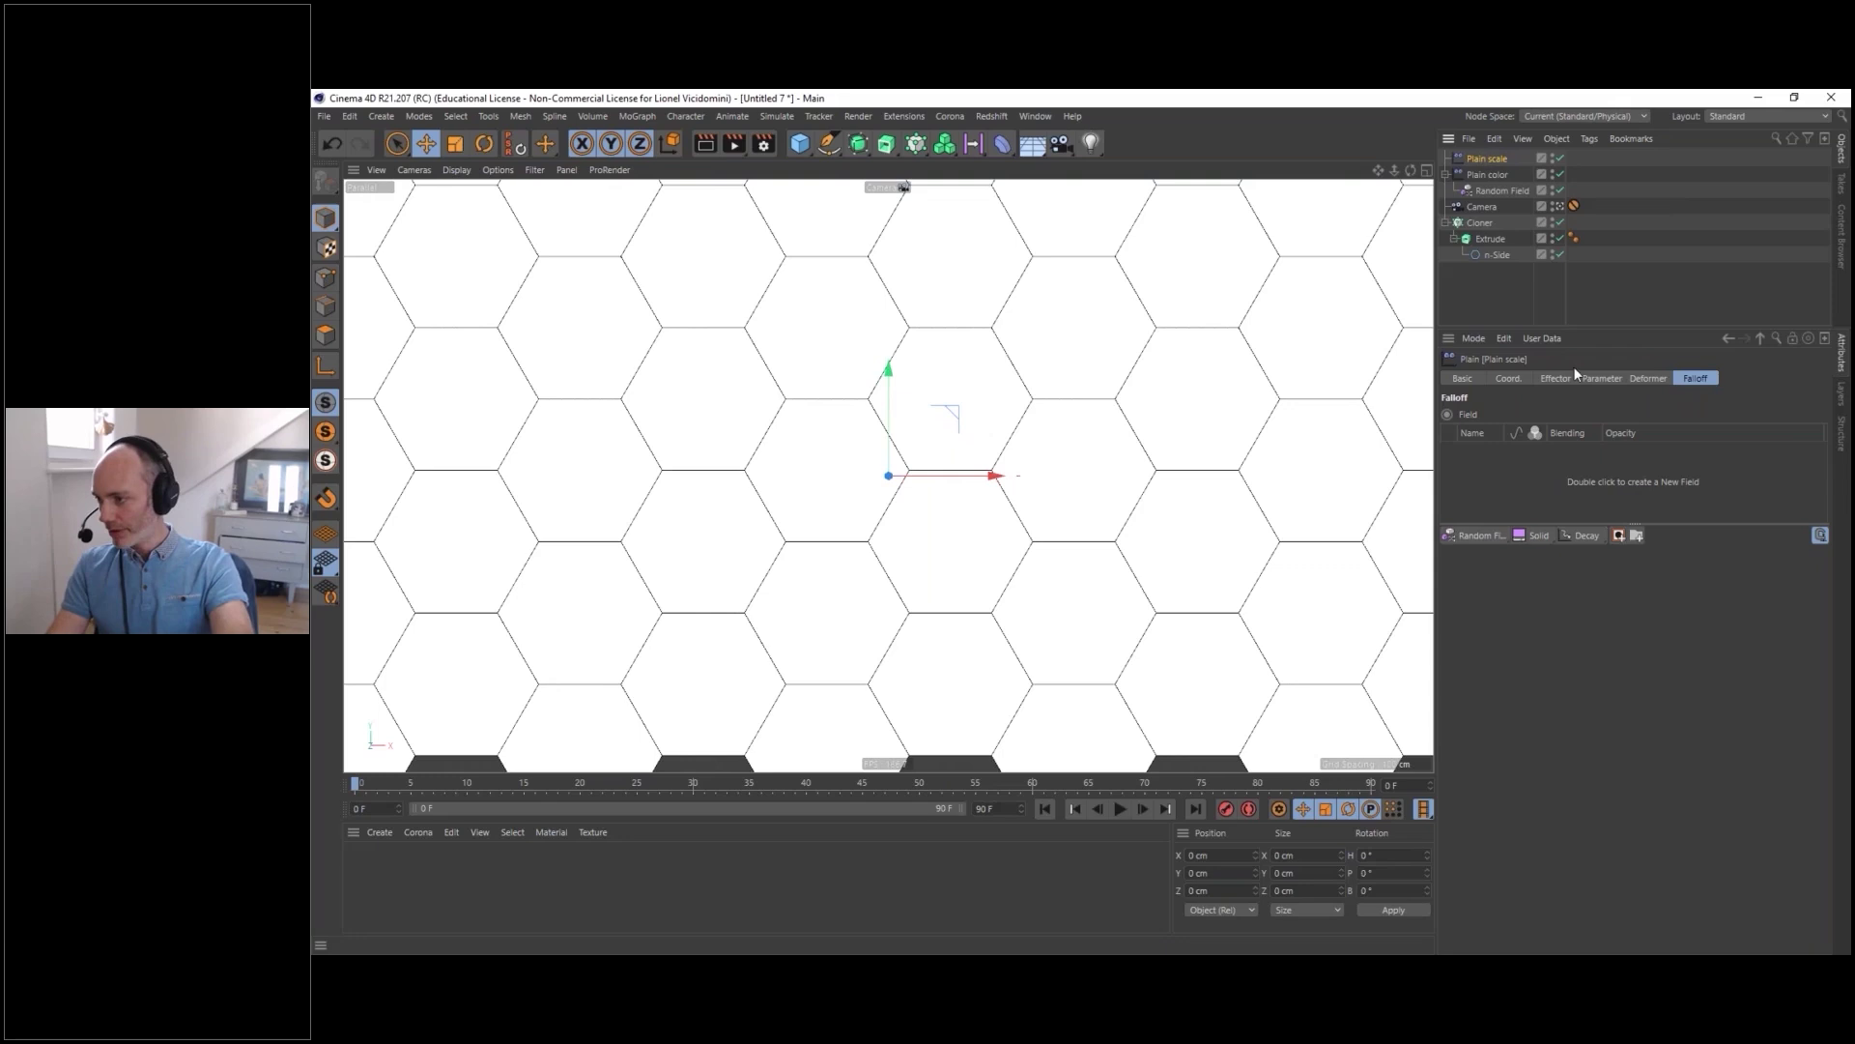
- Disable the position transform of the Plain scale effector and set its color mode to Off
{"action": "left_click", "coordinate": [1602, 380]}
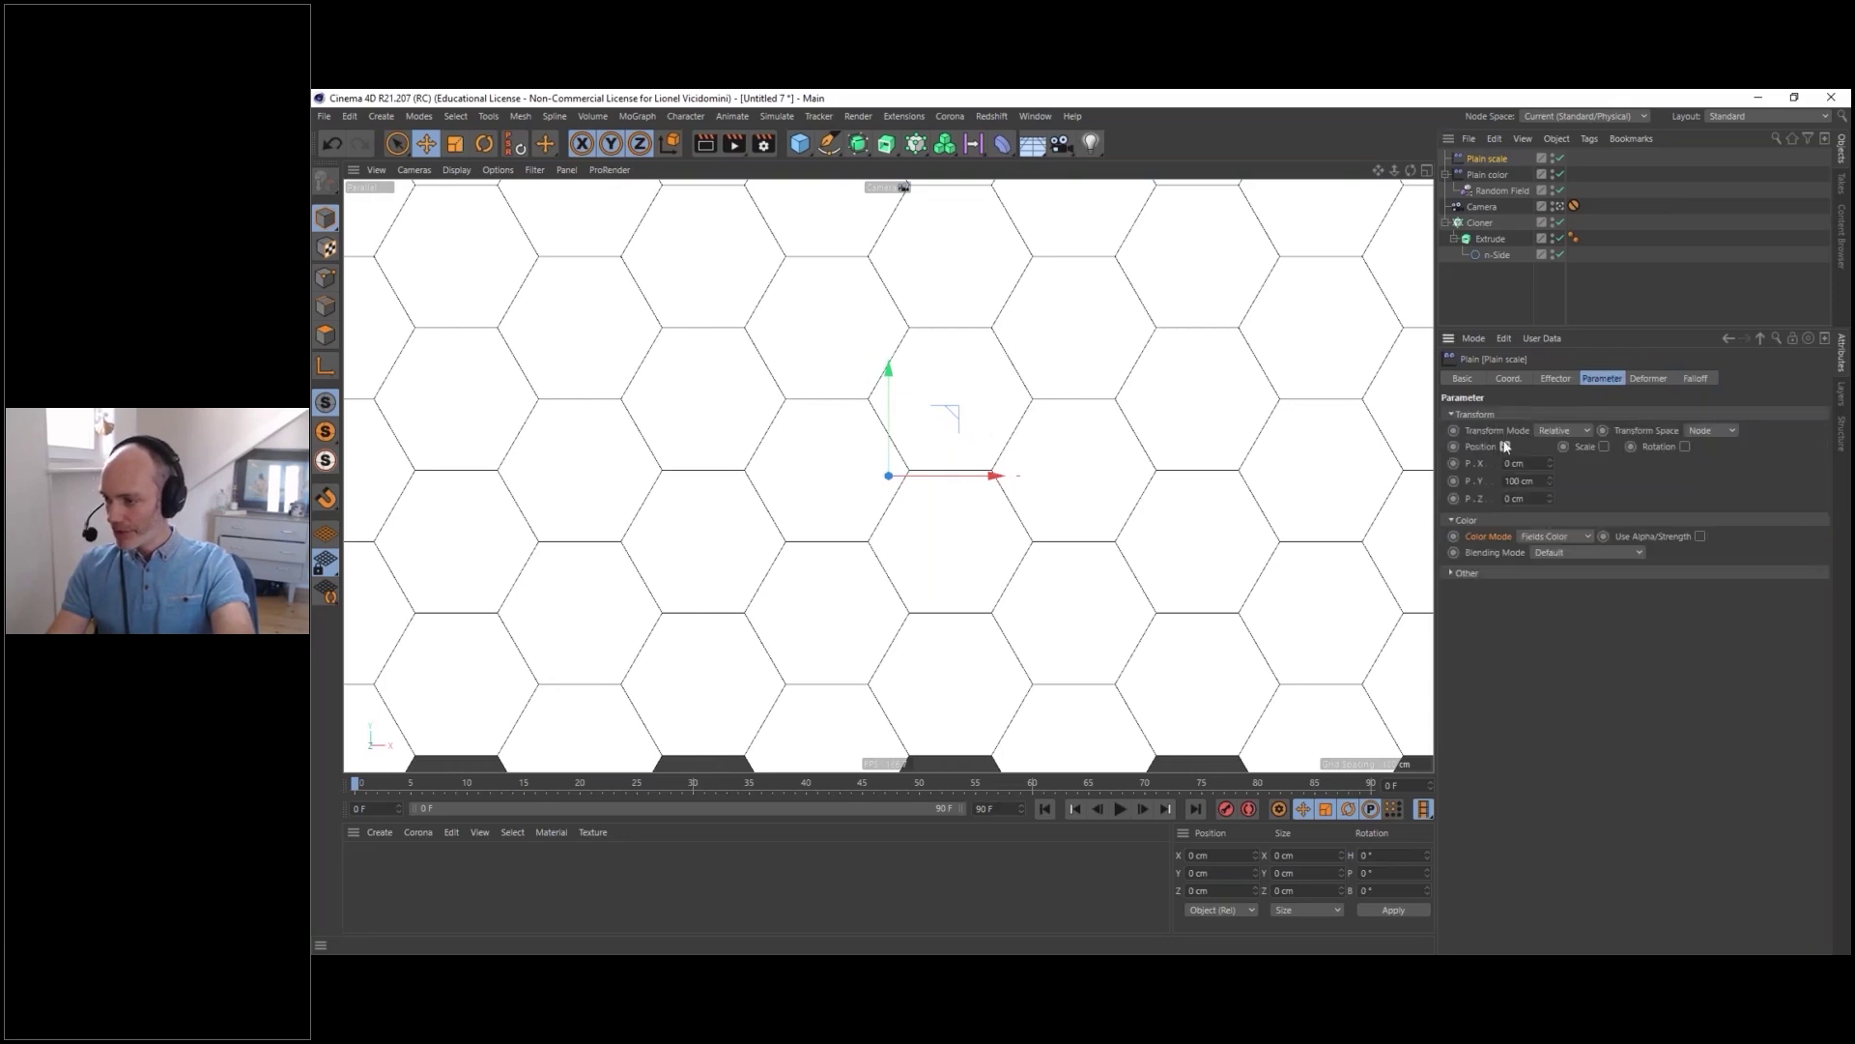
{"action": "left_click", "coordinate": [1505, 448]}
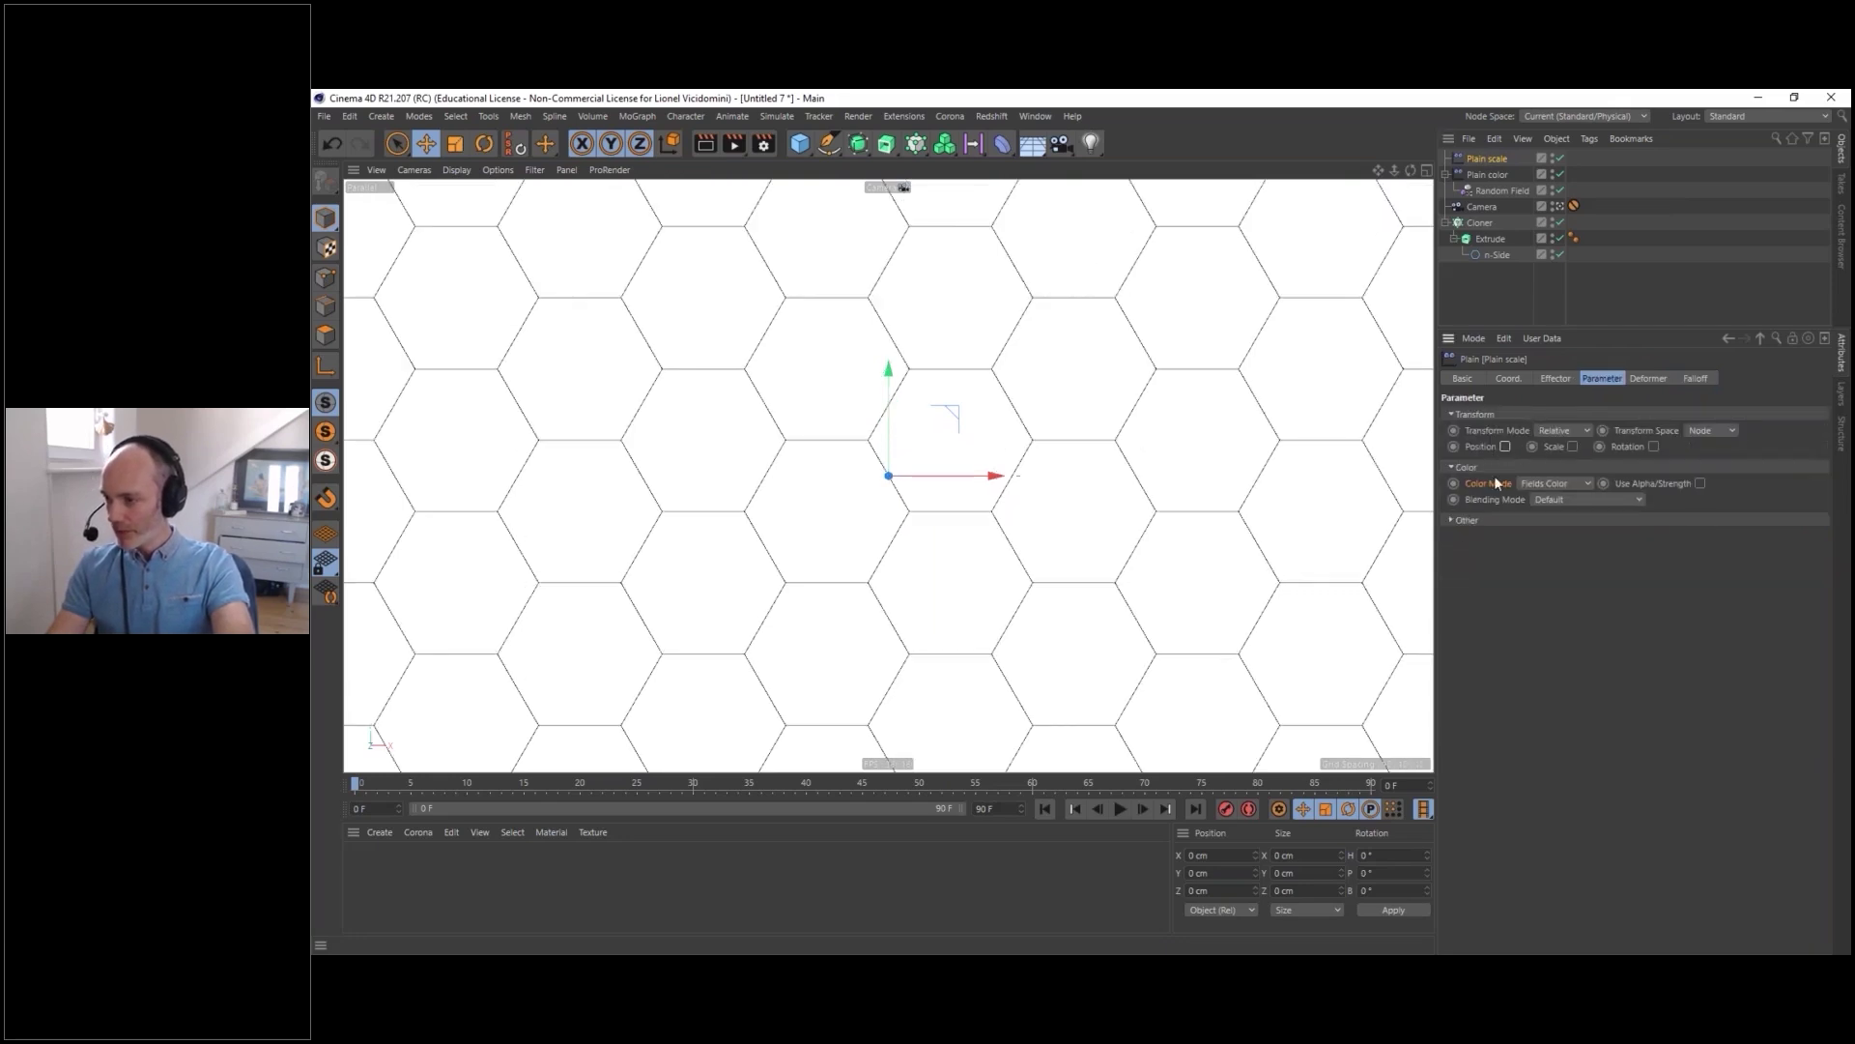
{"action": "left_click", "coordinate": [1552, 483]}
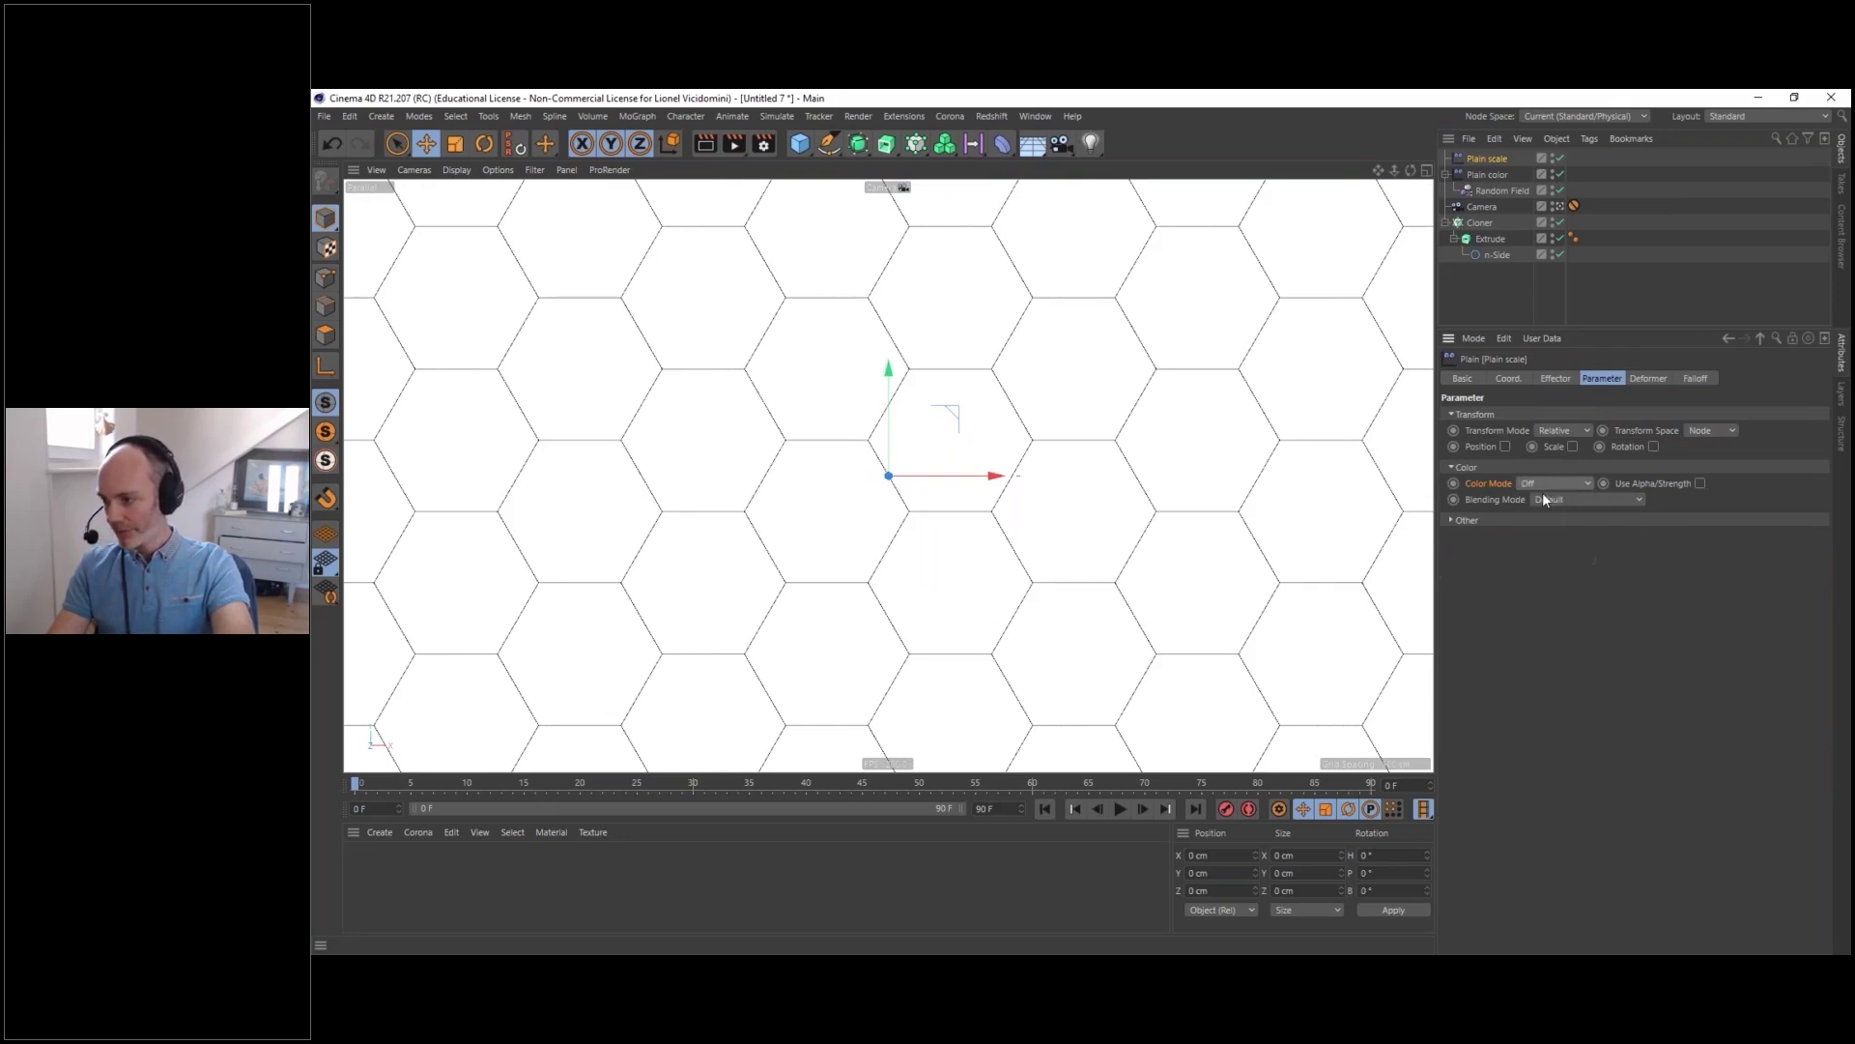
{"action": "left_click", "coordinate": [1543, 499]}
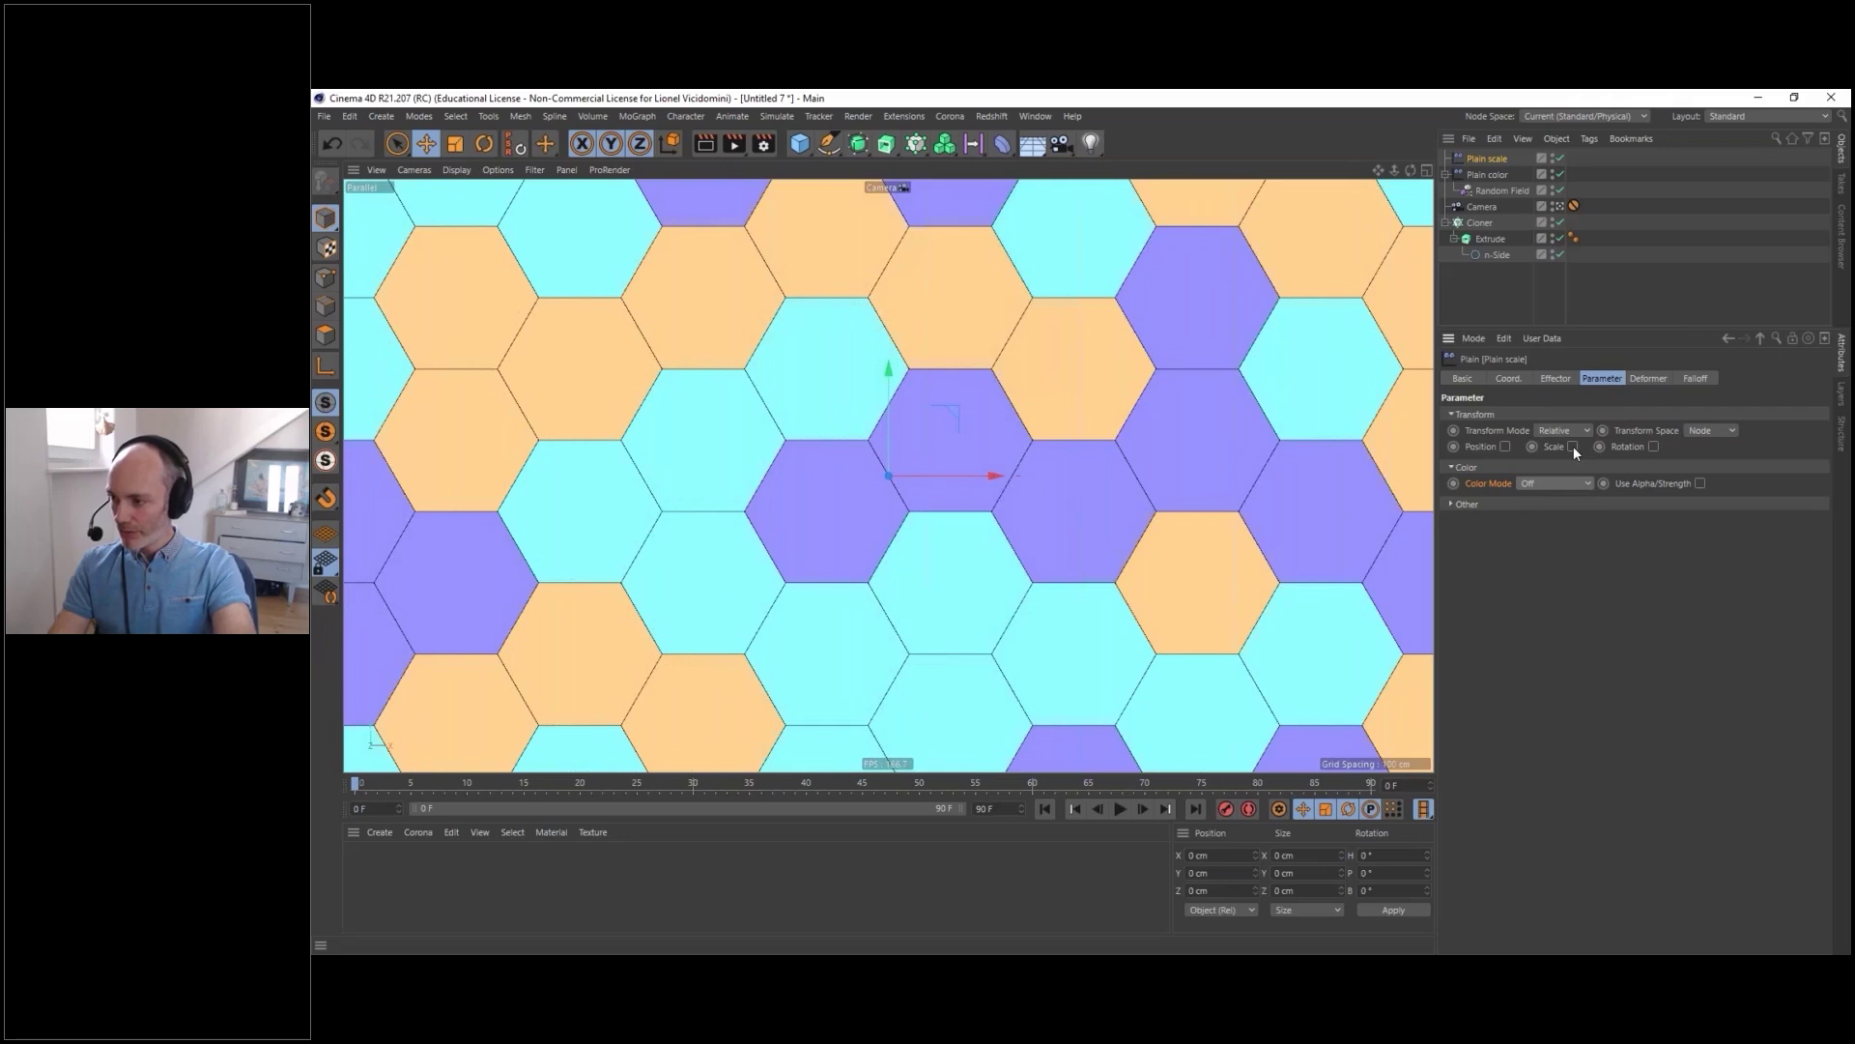
- Enable uniform scaling on the Plain scale effector and set the scale to -1
{"action": "left_click", "coordinate": [1573, 447]}
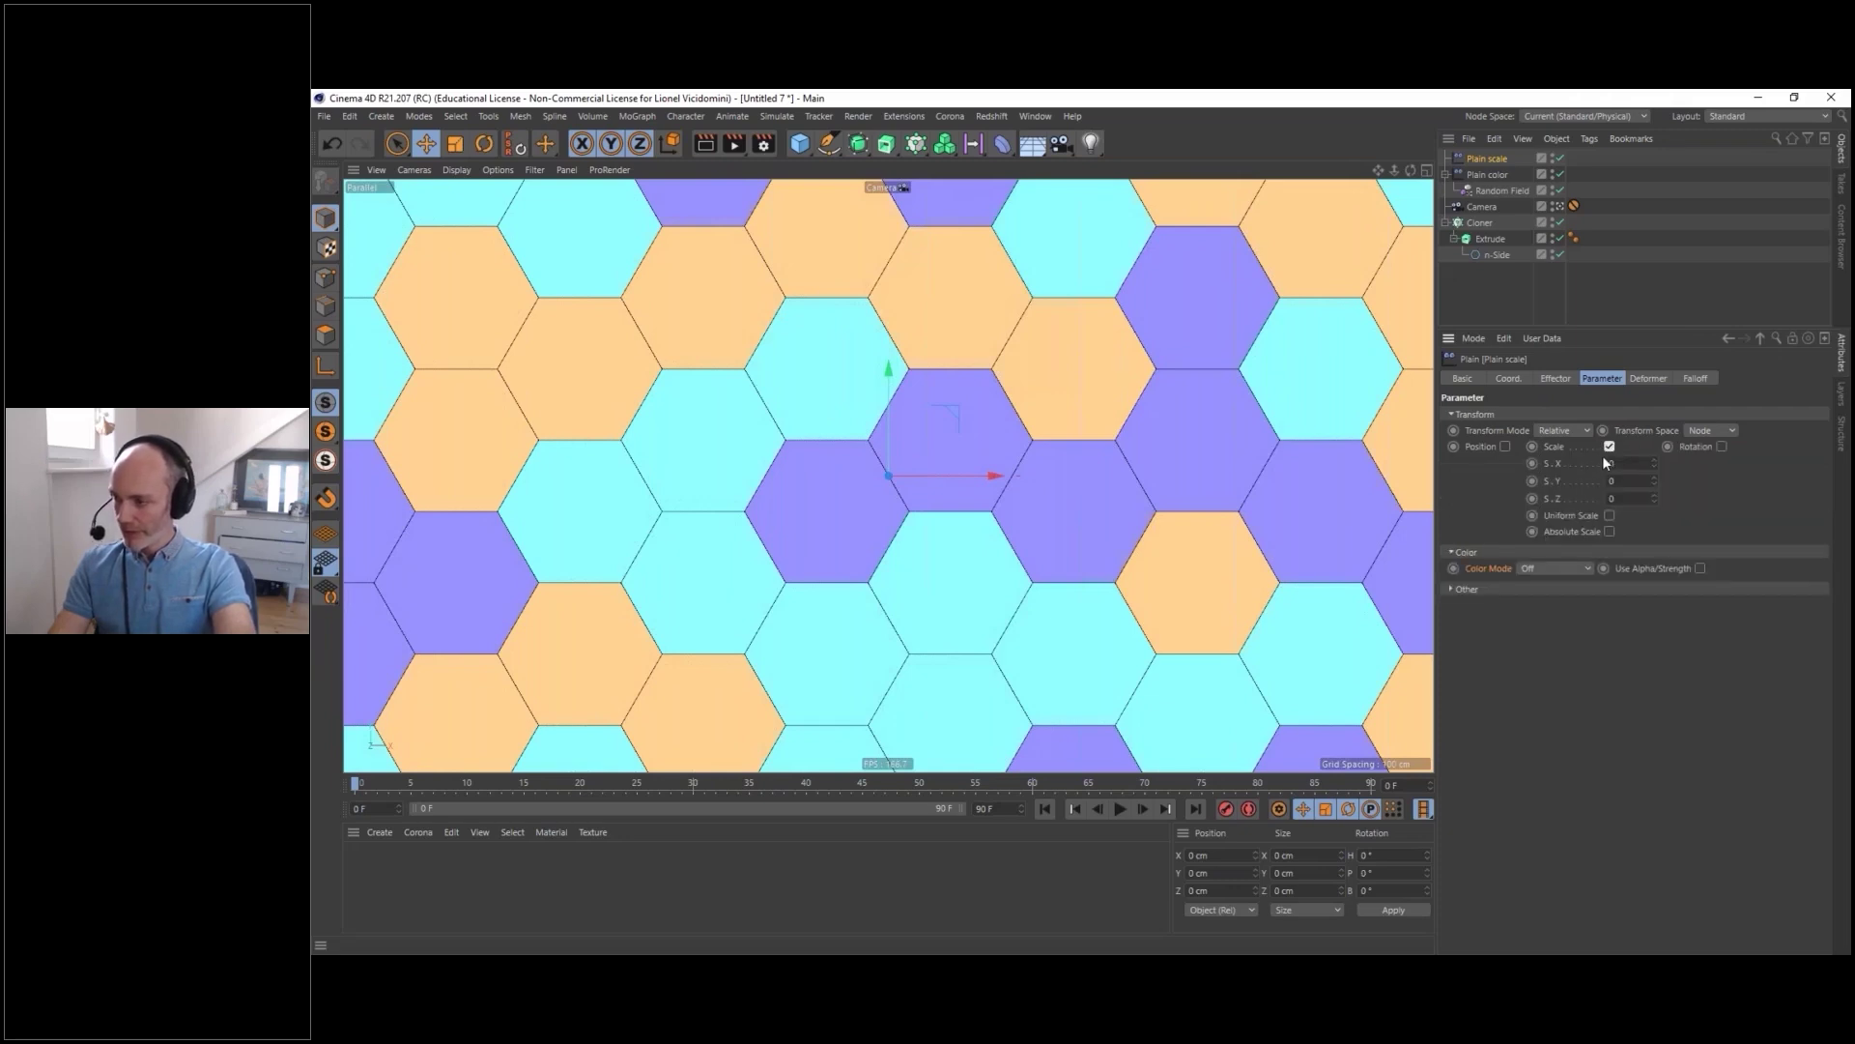
{"action": "left_click", "coordinate": [1610, 516]}
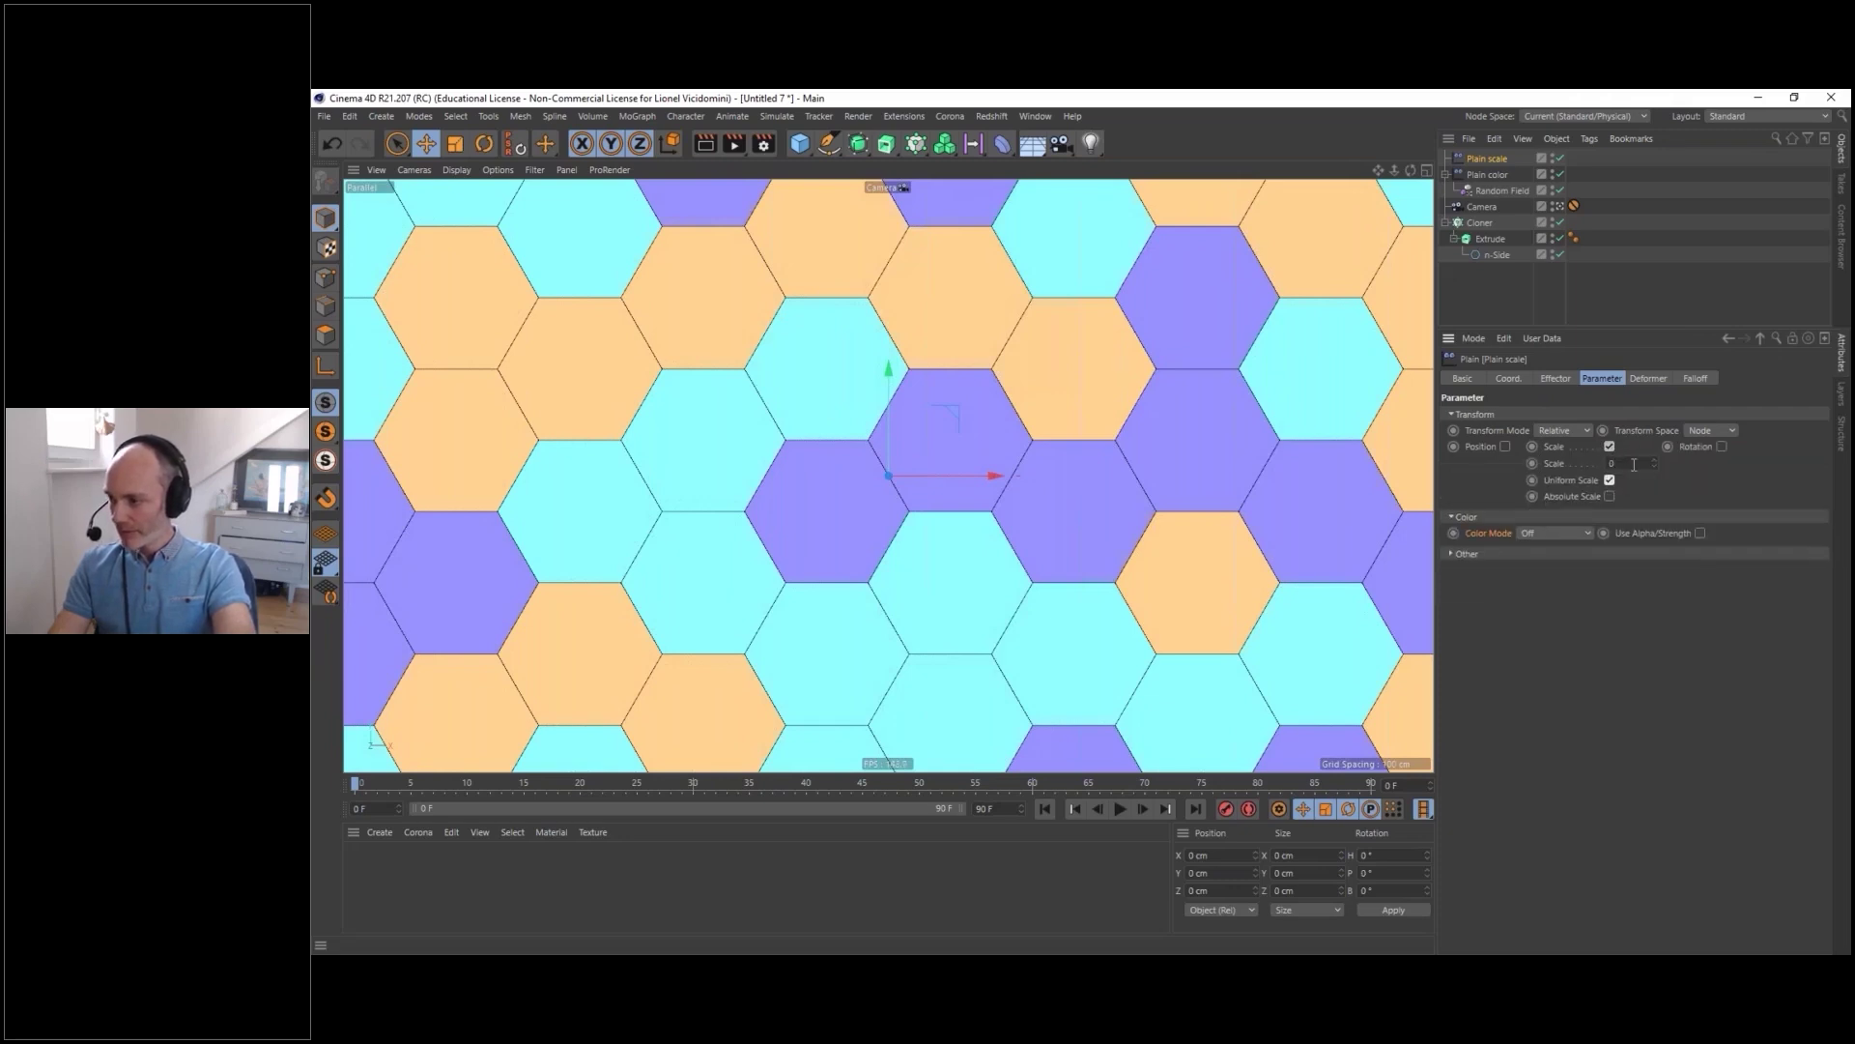
{"action": "mouse_move", "coordinate": [1654, 464]}
{"action": "left_mouse_down"}
{"action": "mouse_move", "coordinate": [1657, 512]}
{"action": "mouse_move", "coordinate": [1656, 495]}
{"action": "left_mouse_up"}
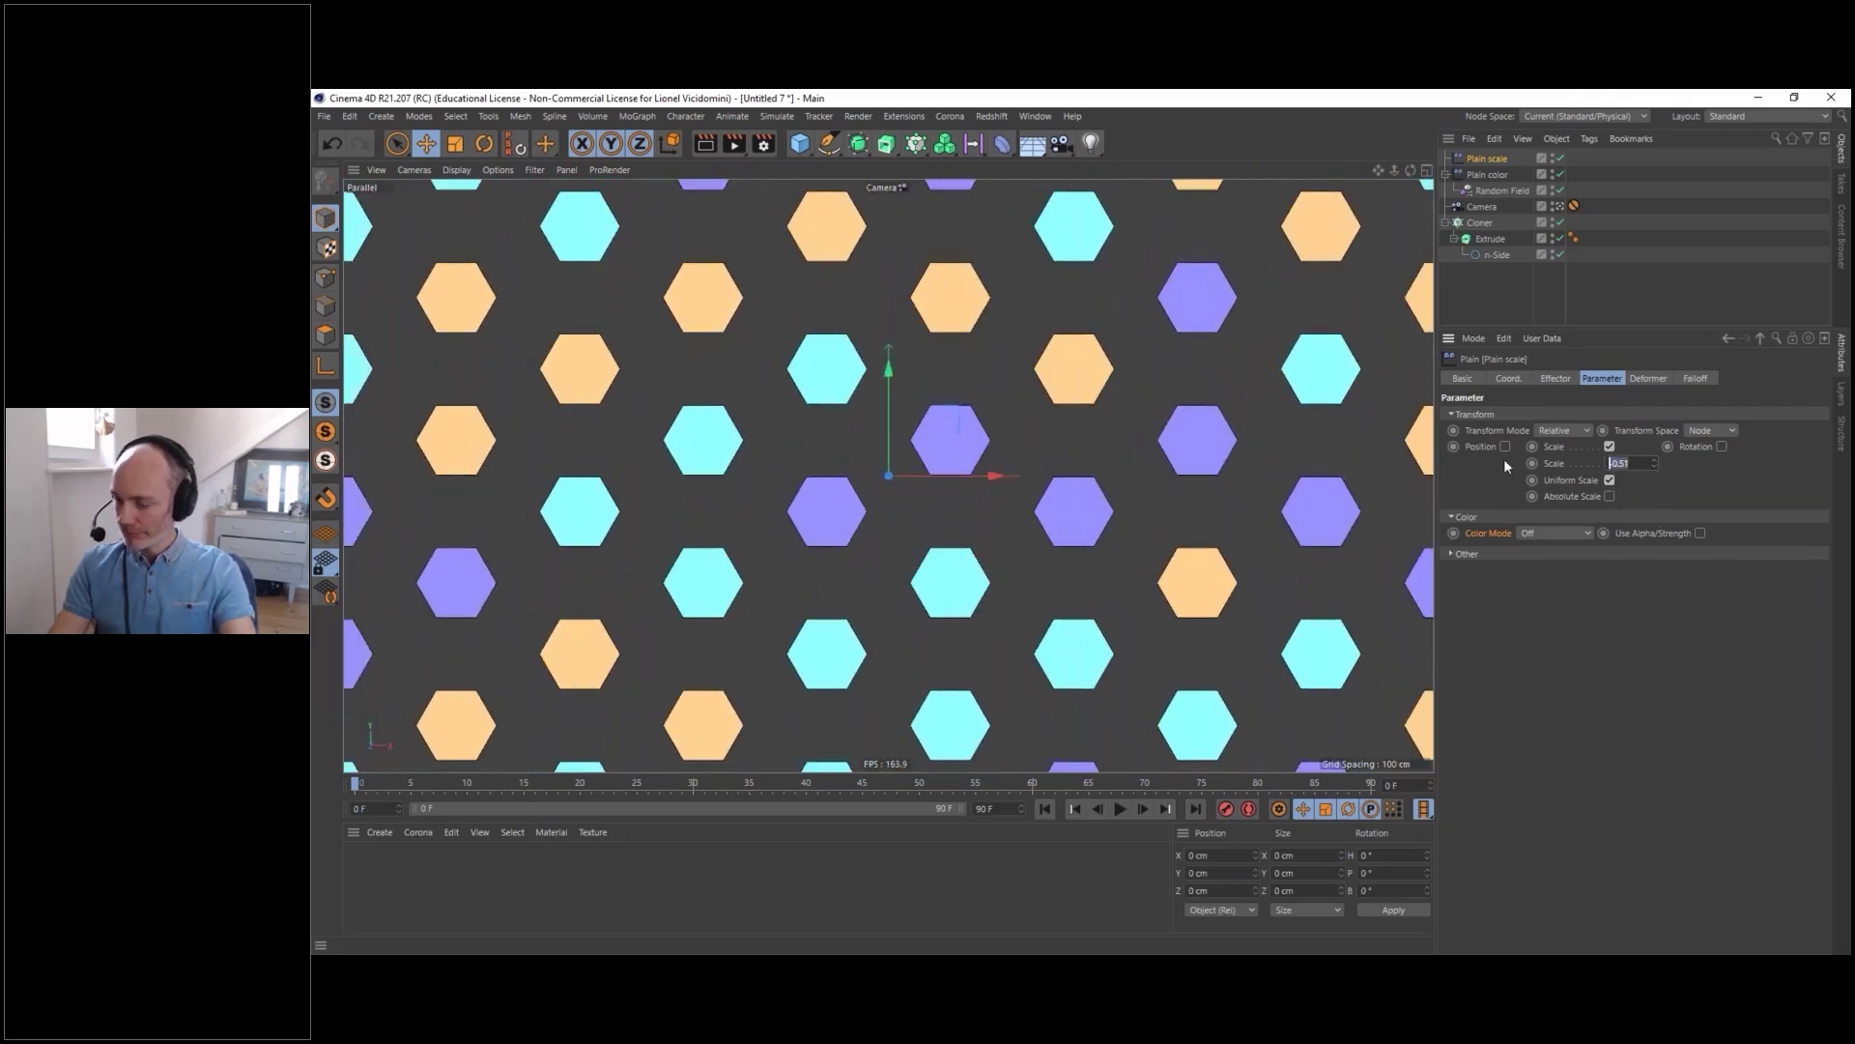
{"action": "type", "text": "-1"}
{"action": "key", "text": "Return"}
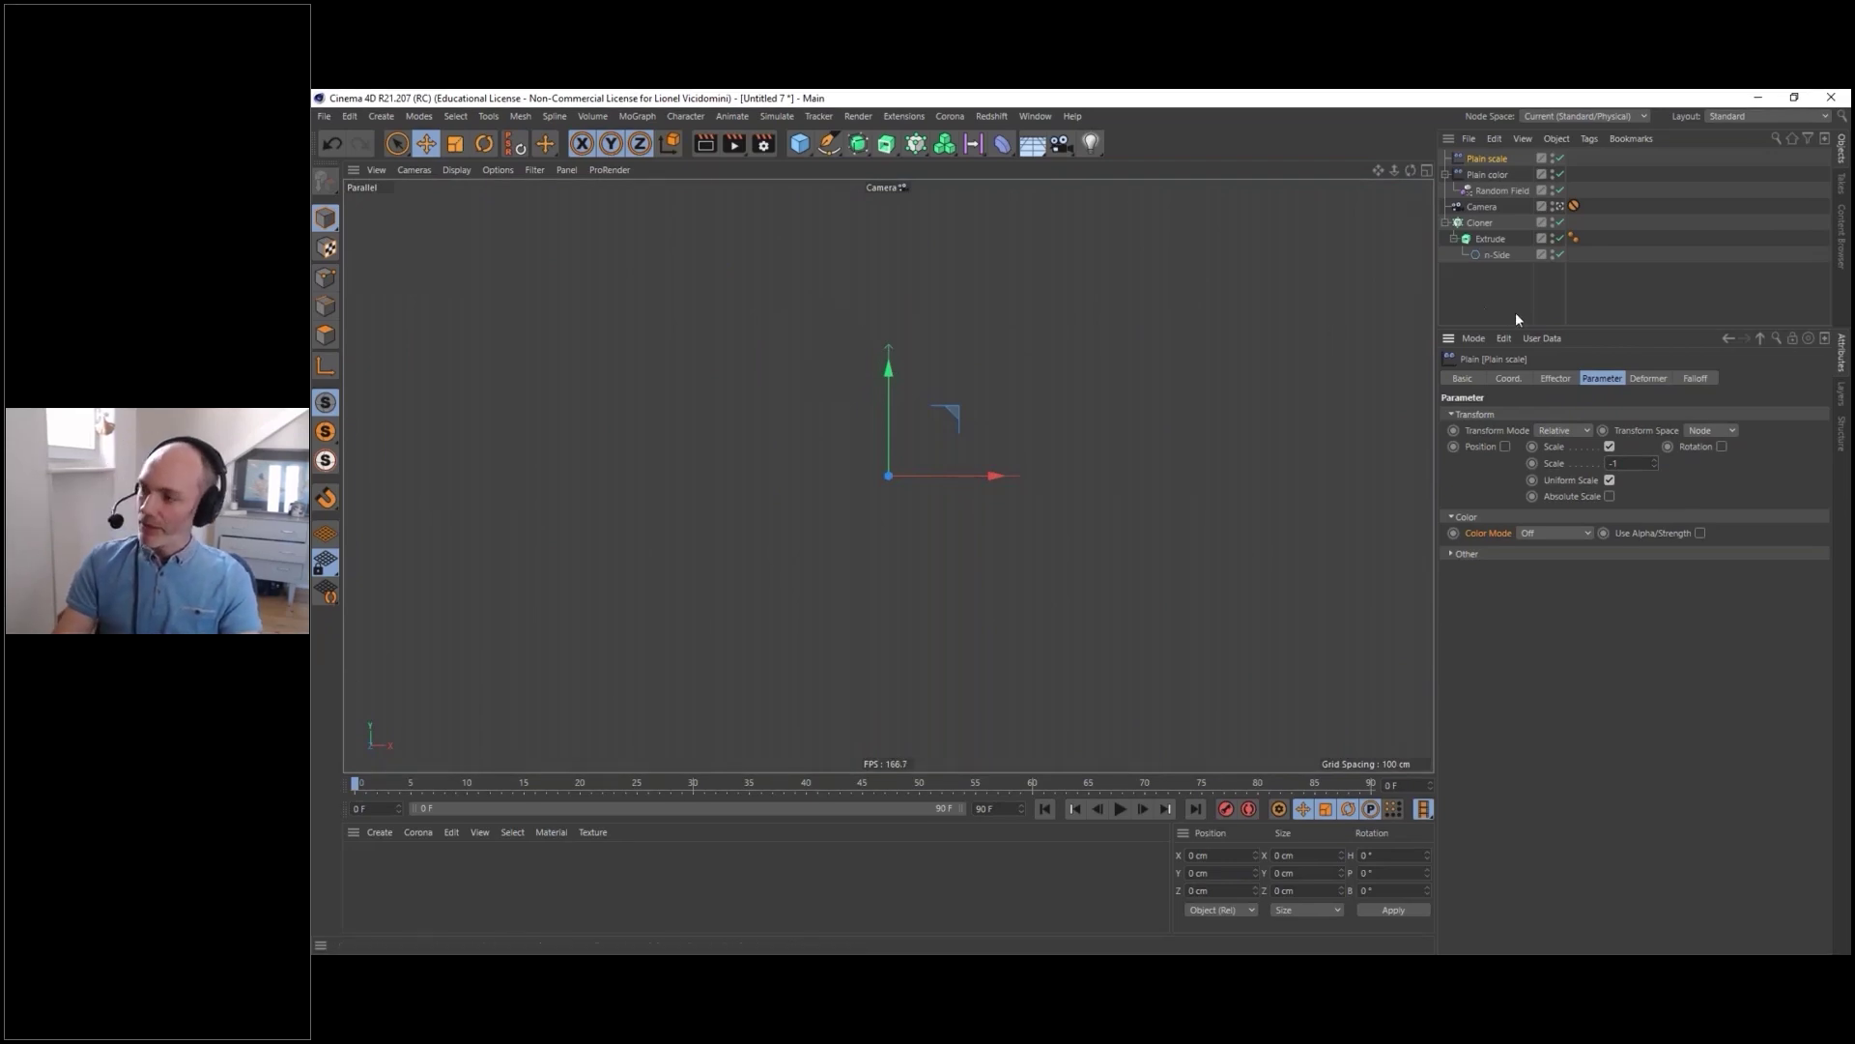
- Add a Spherical Field to the Plain scale effector's falloff and enlarge it in the viewport to about 800 cm
{"action": "left_click", "coordinate": [1699, 379]}
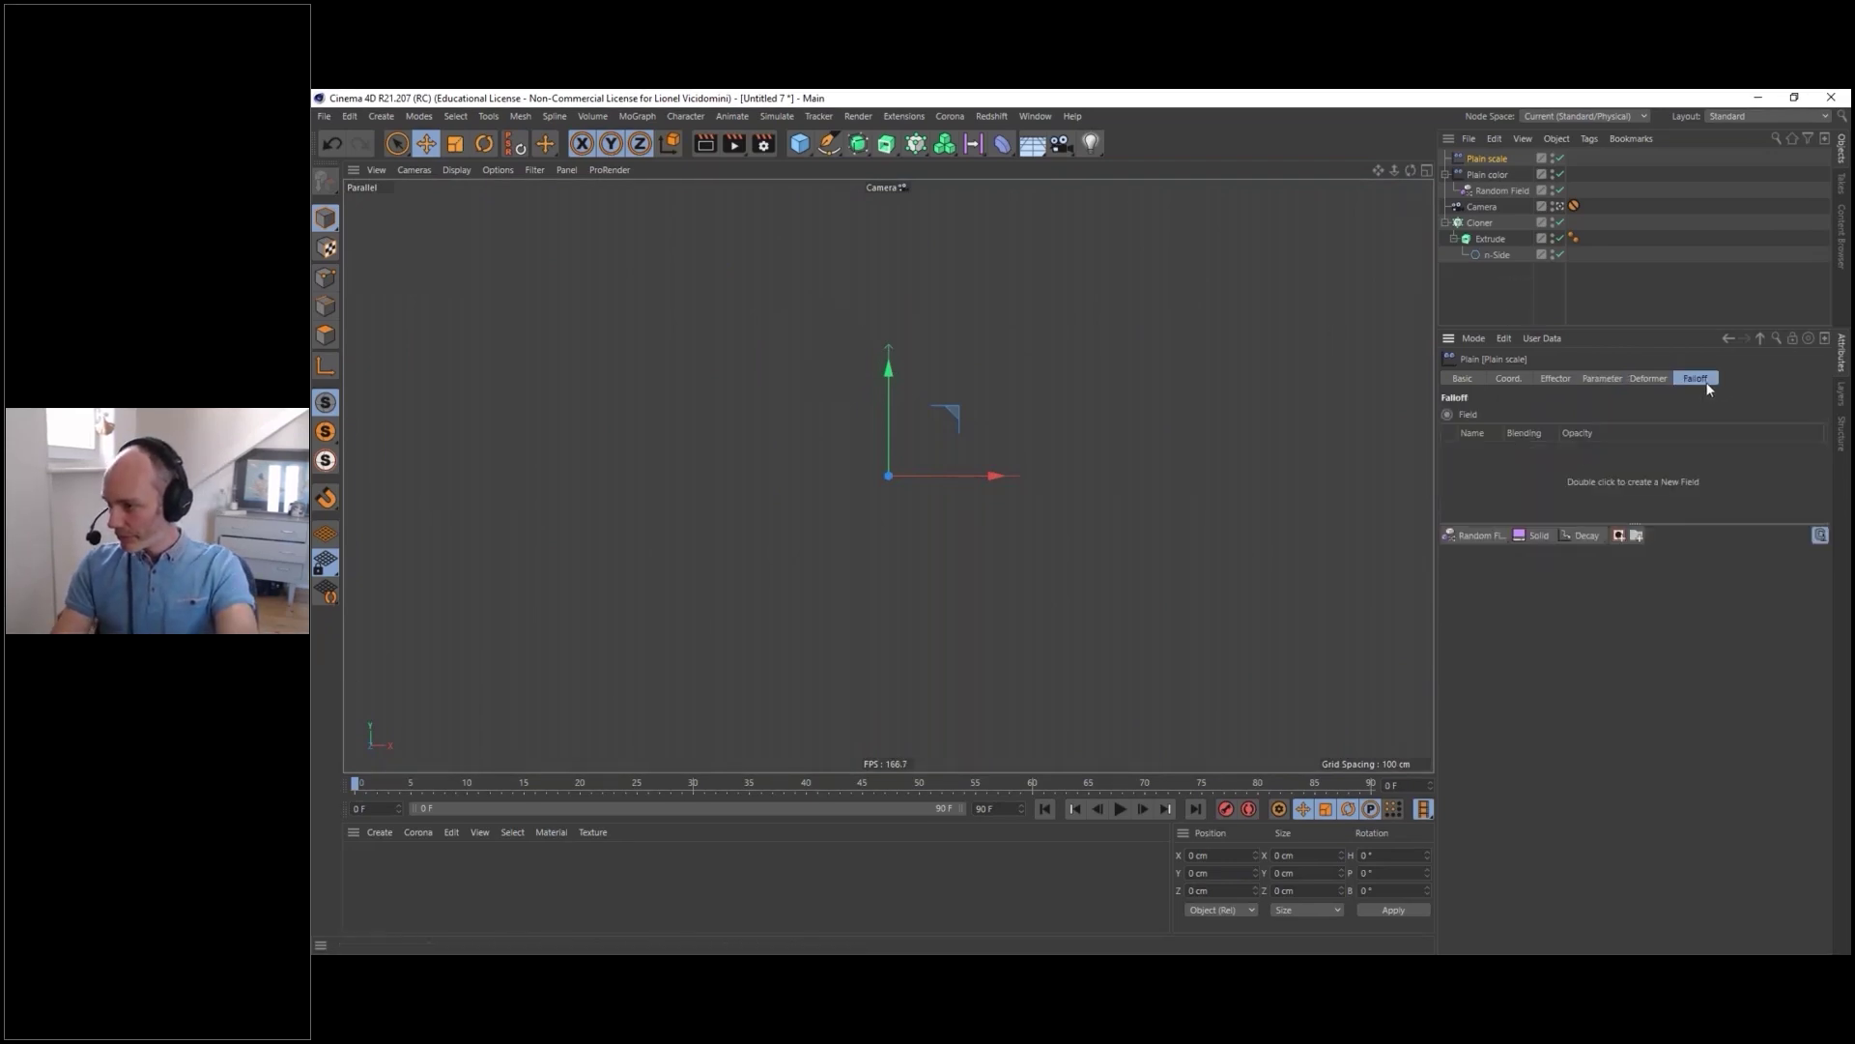
{"action": "left_click", "coordinate": [1498, 534]}
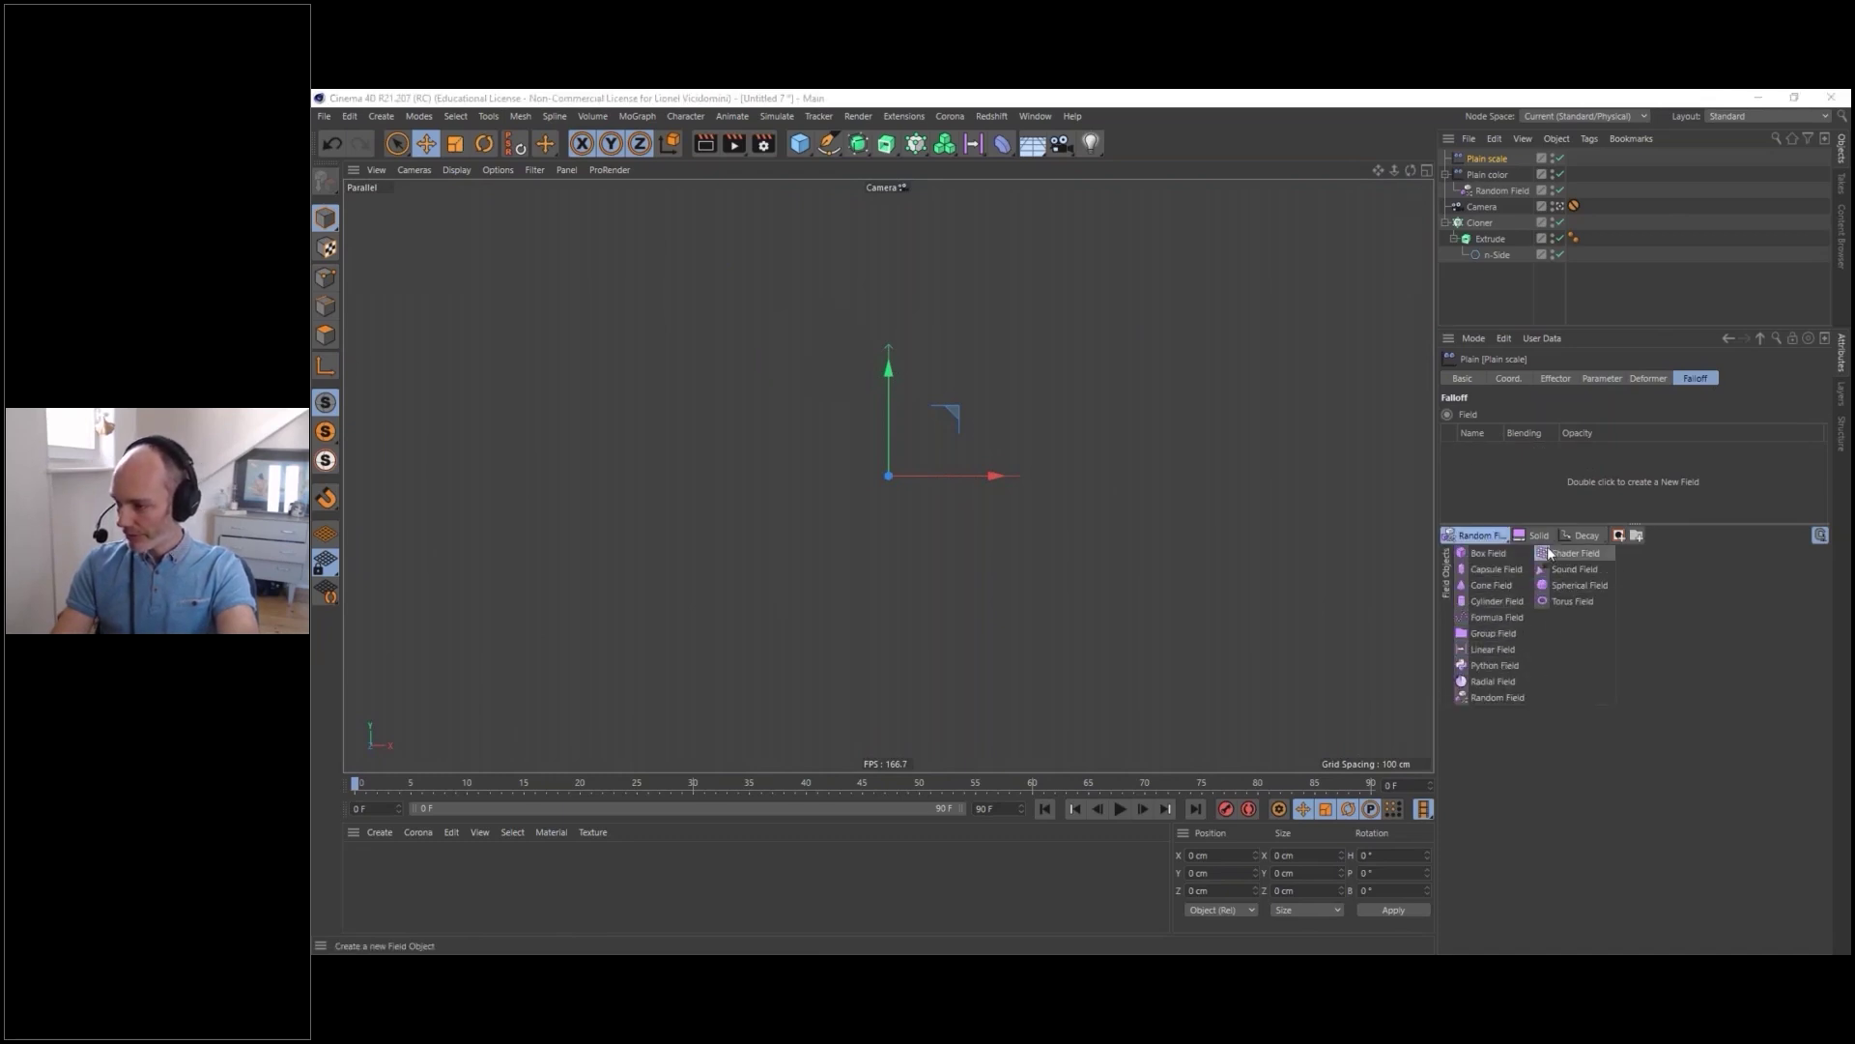
{"action": "left_click", "coordinate": [1492, 540]}
{"action": "left_click", "coordinate": [1492, 540]}
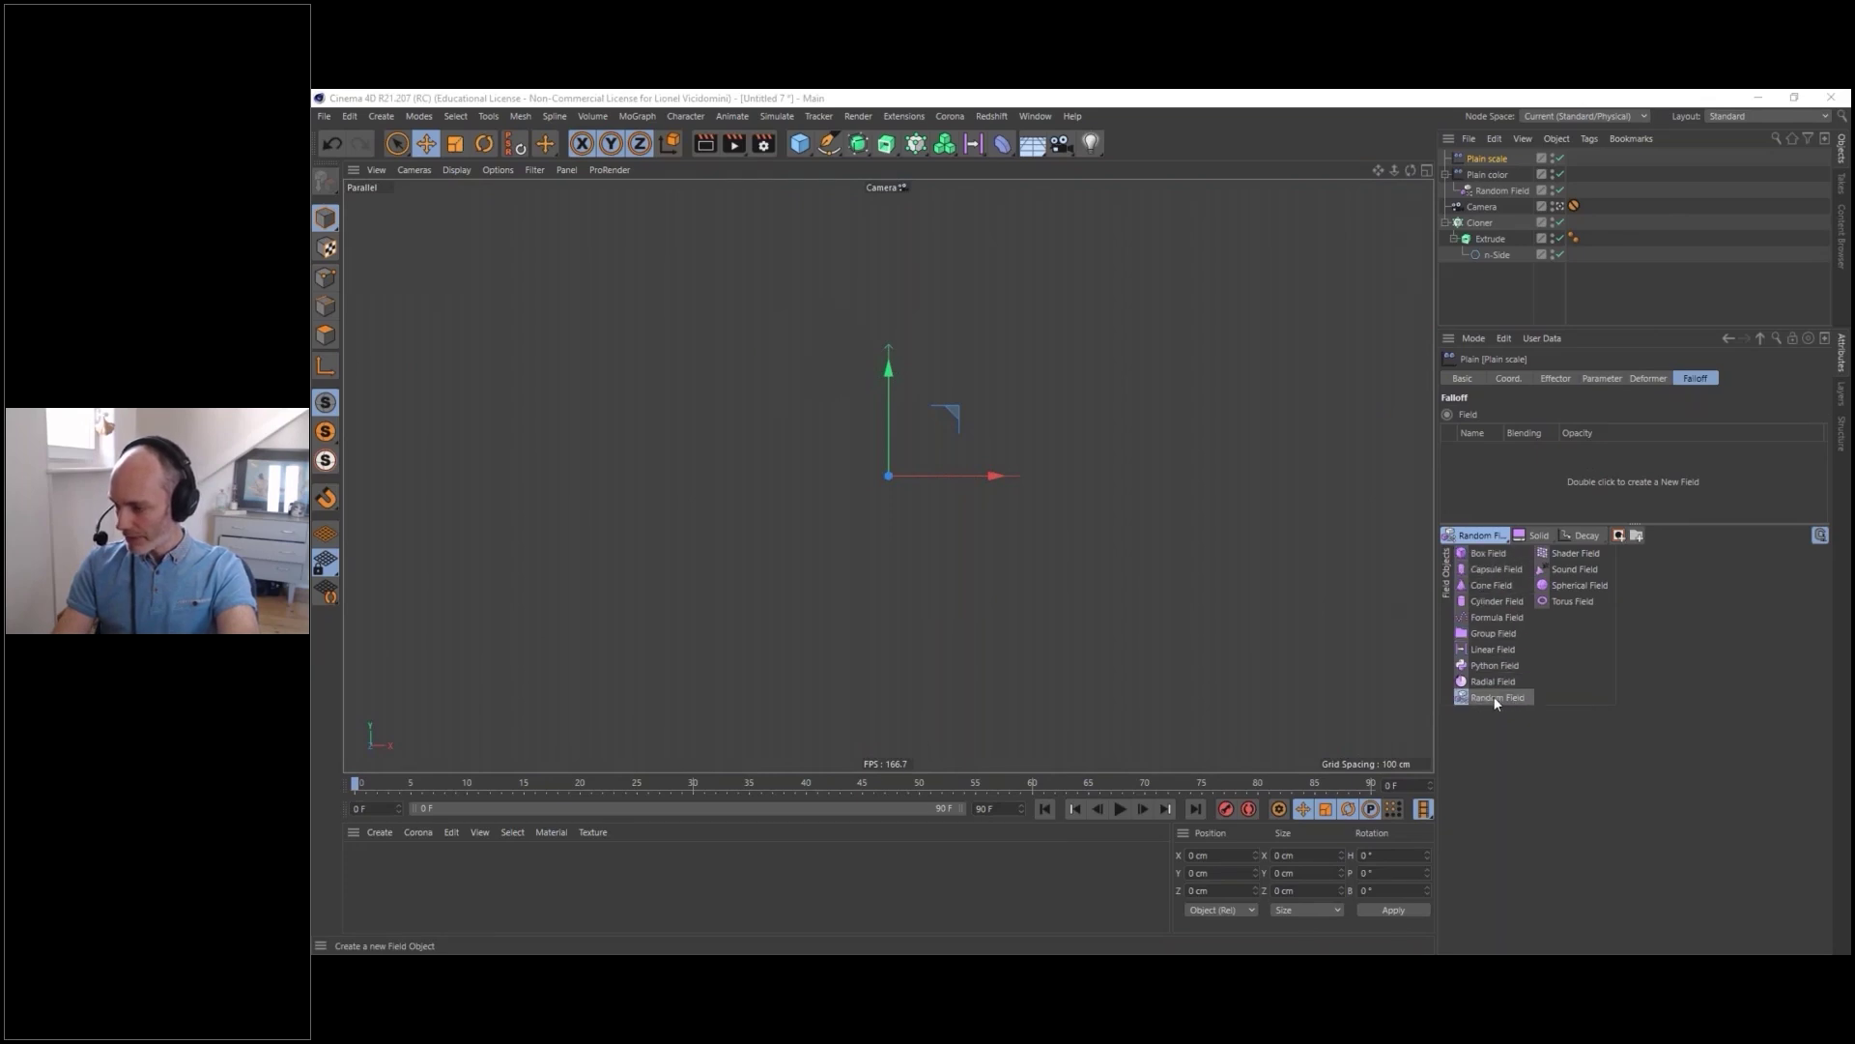
{"action": "left_click", "coordinate": [1571, 586]}
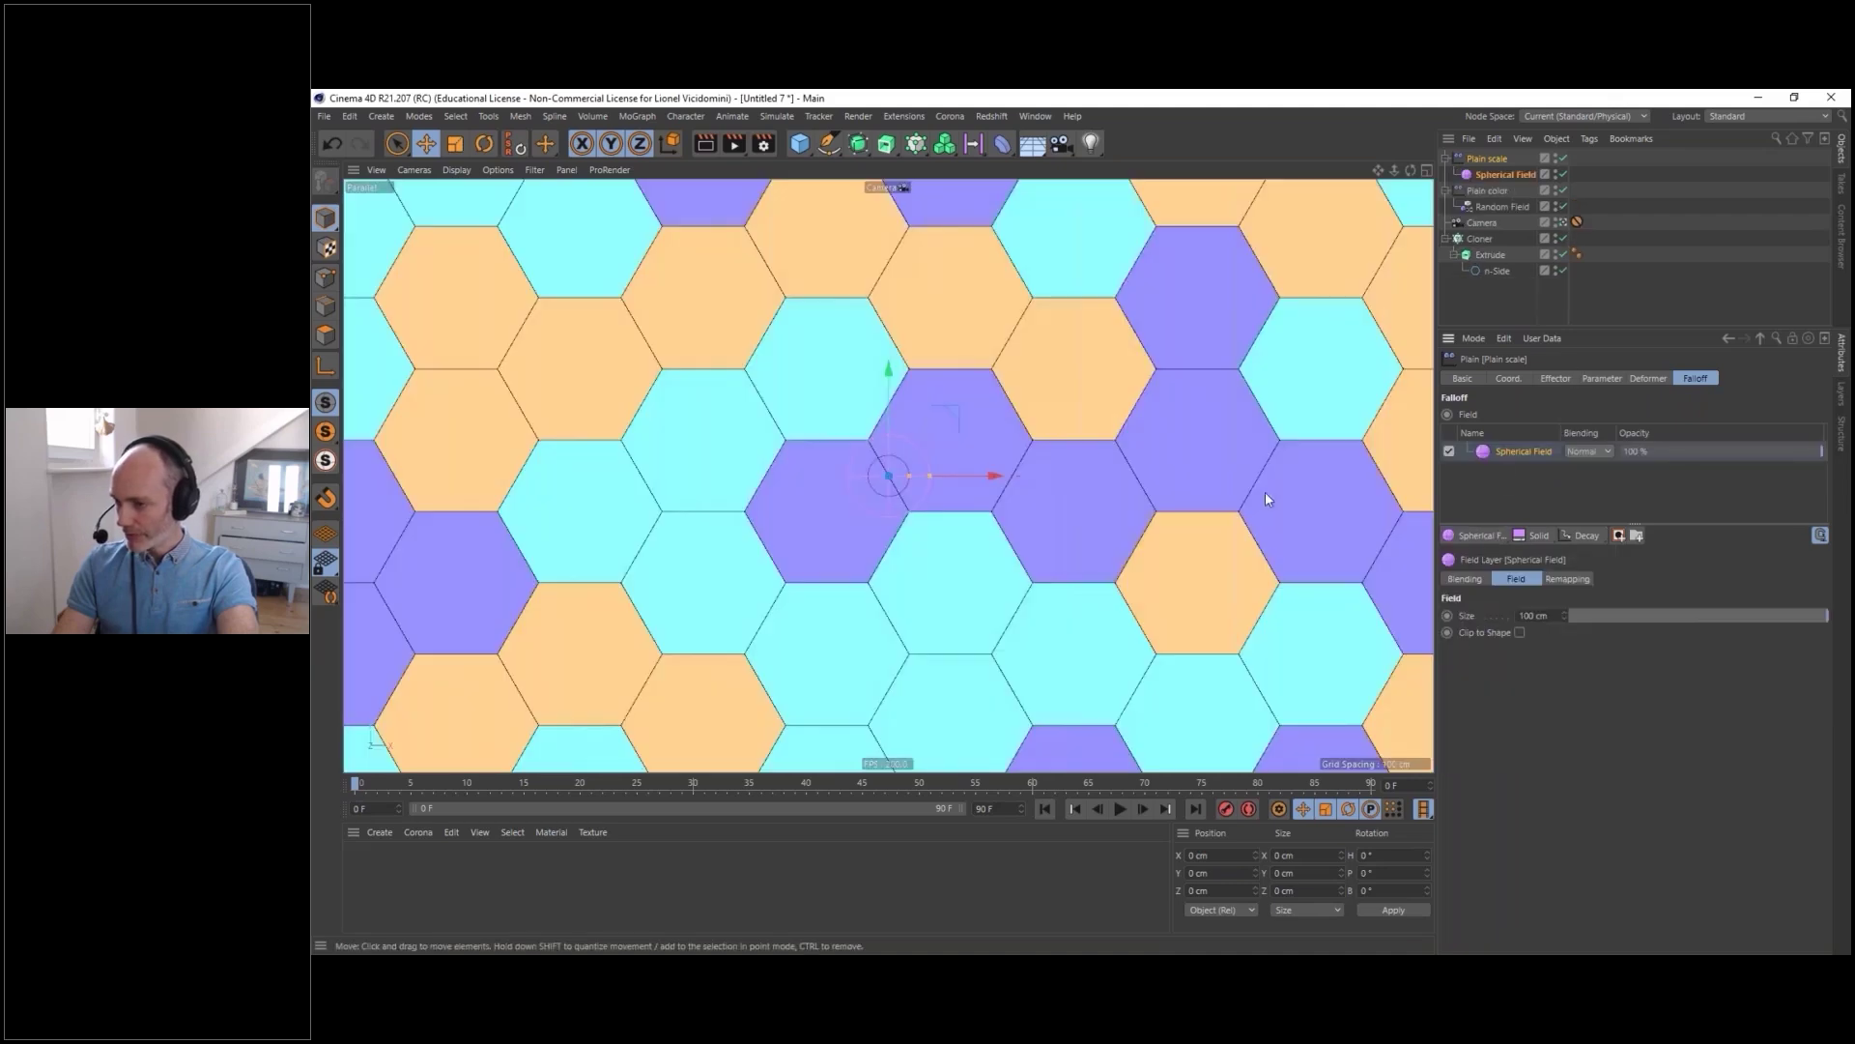
{"action": "left_click_drag", "start_coordinate": [925, 476], "coordinate": [507, 331]}
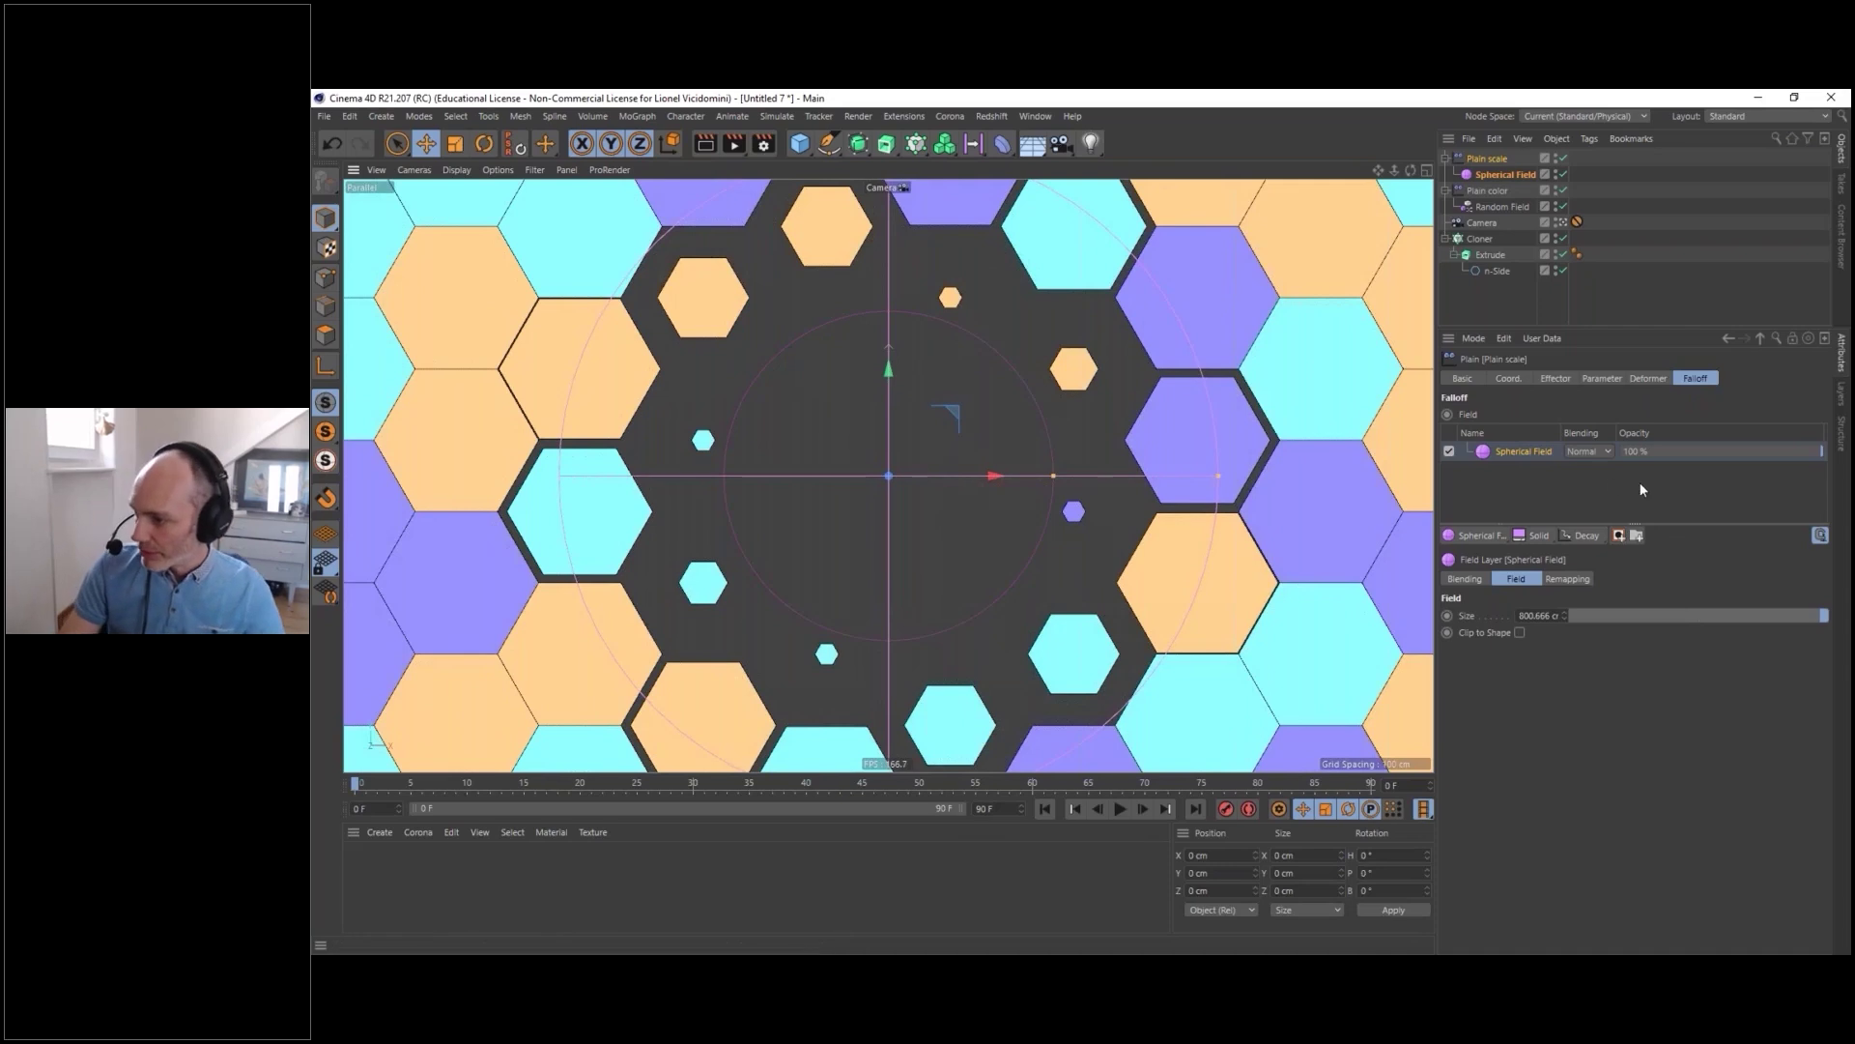
- Invert the Spherical Field's remapping and reduce the field's size to 110 cm
{"action": "left_click", "coordinate": [1567, 579]}
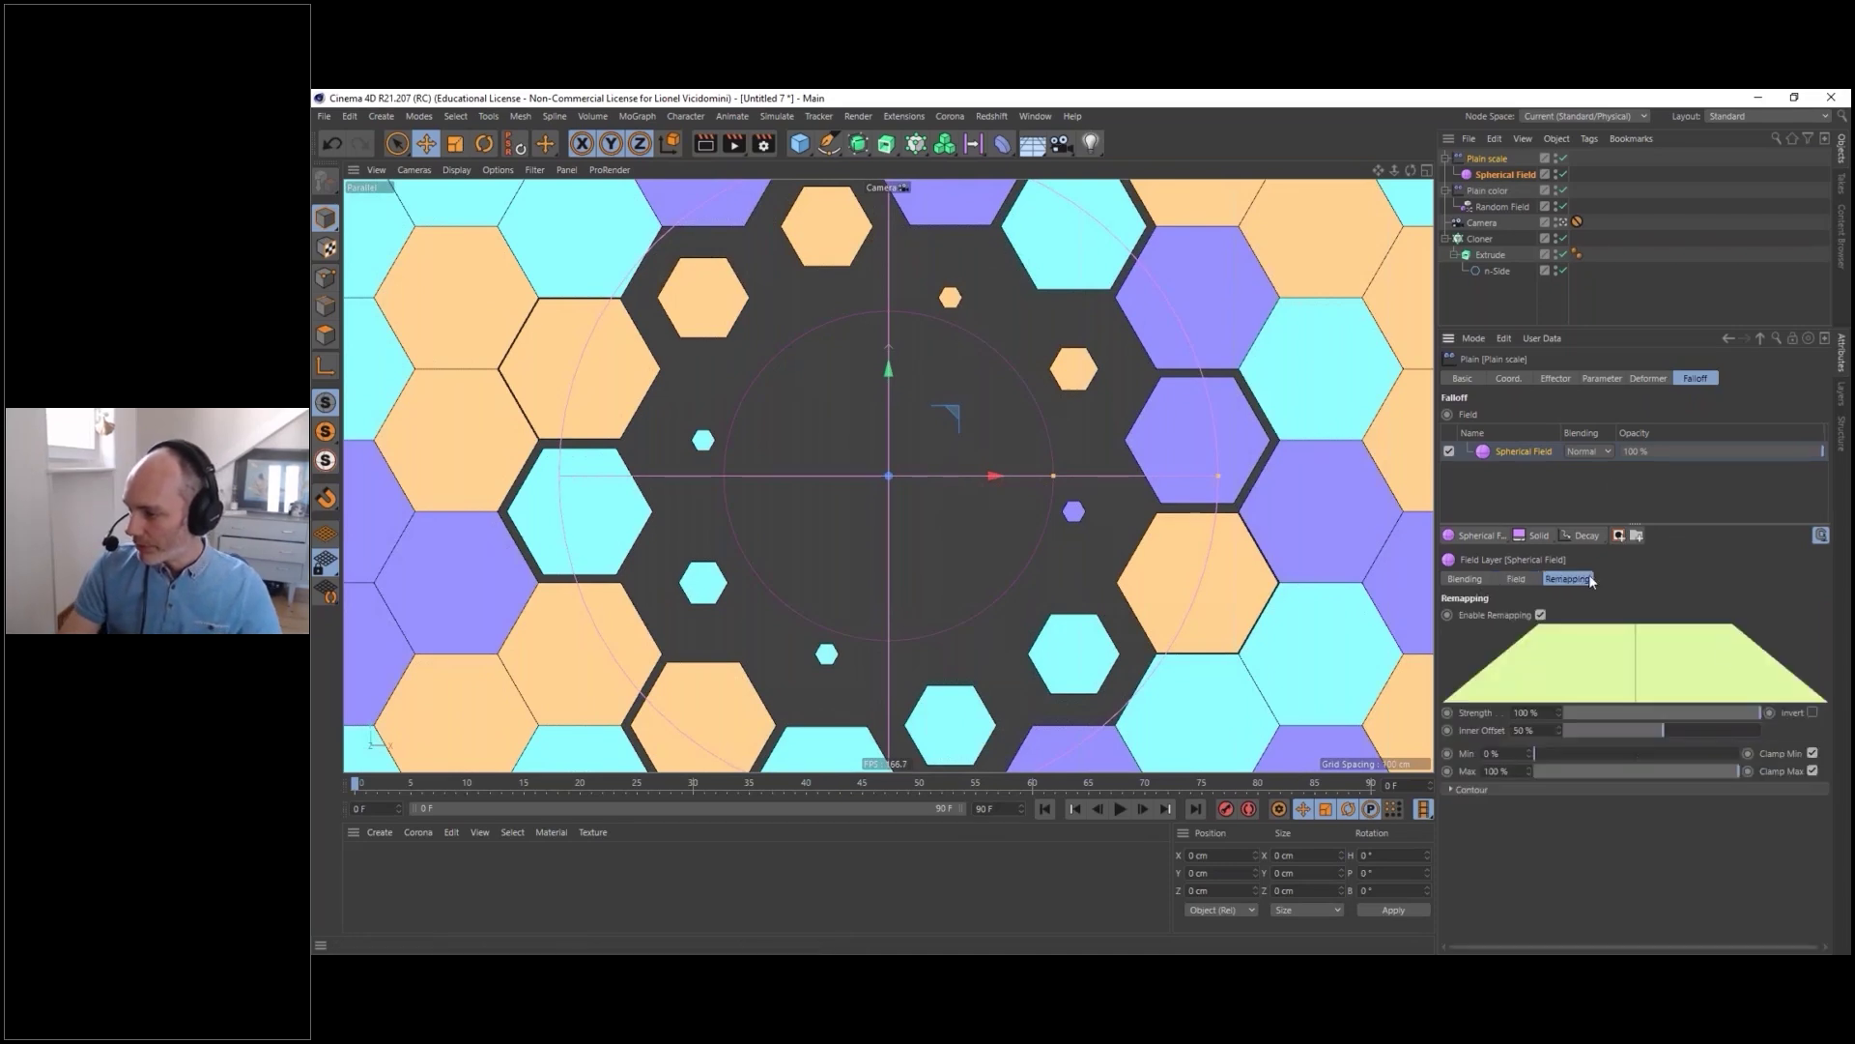
{"action": "left_click", "coordinate": [1813, 712]}
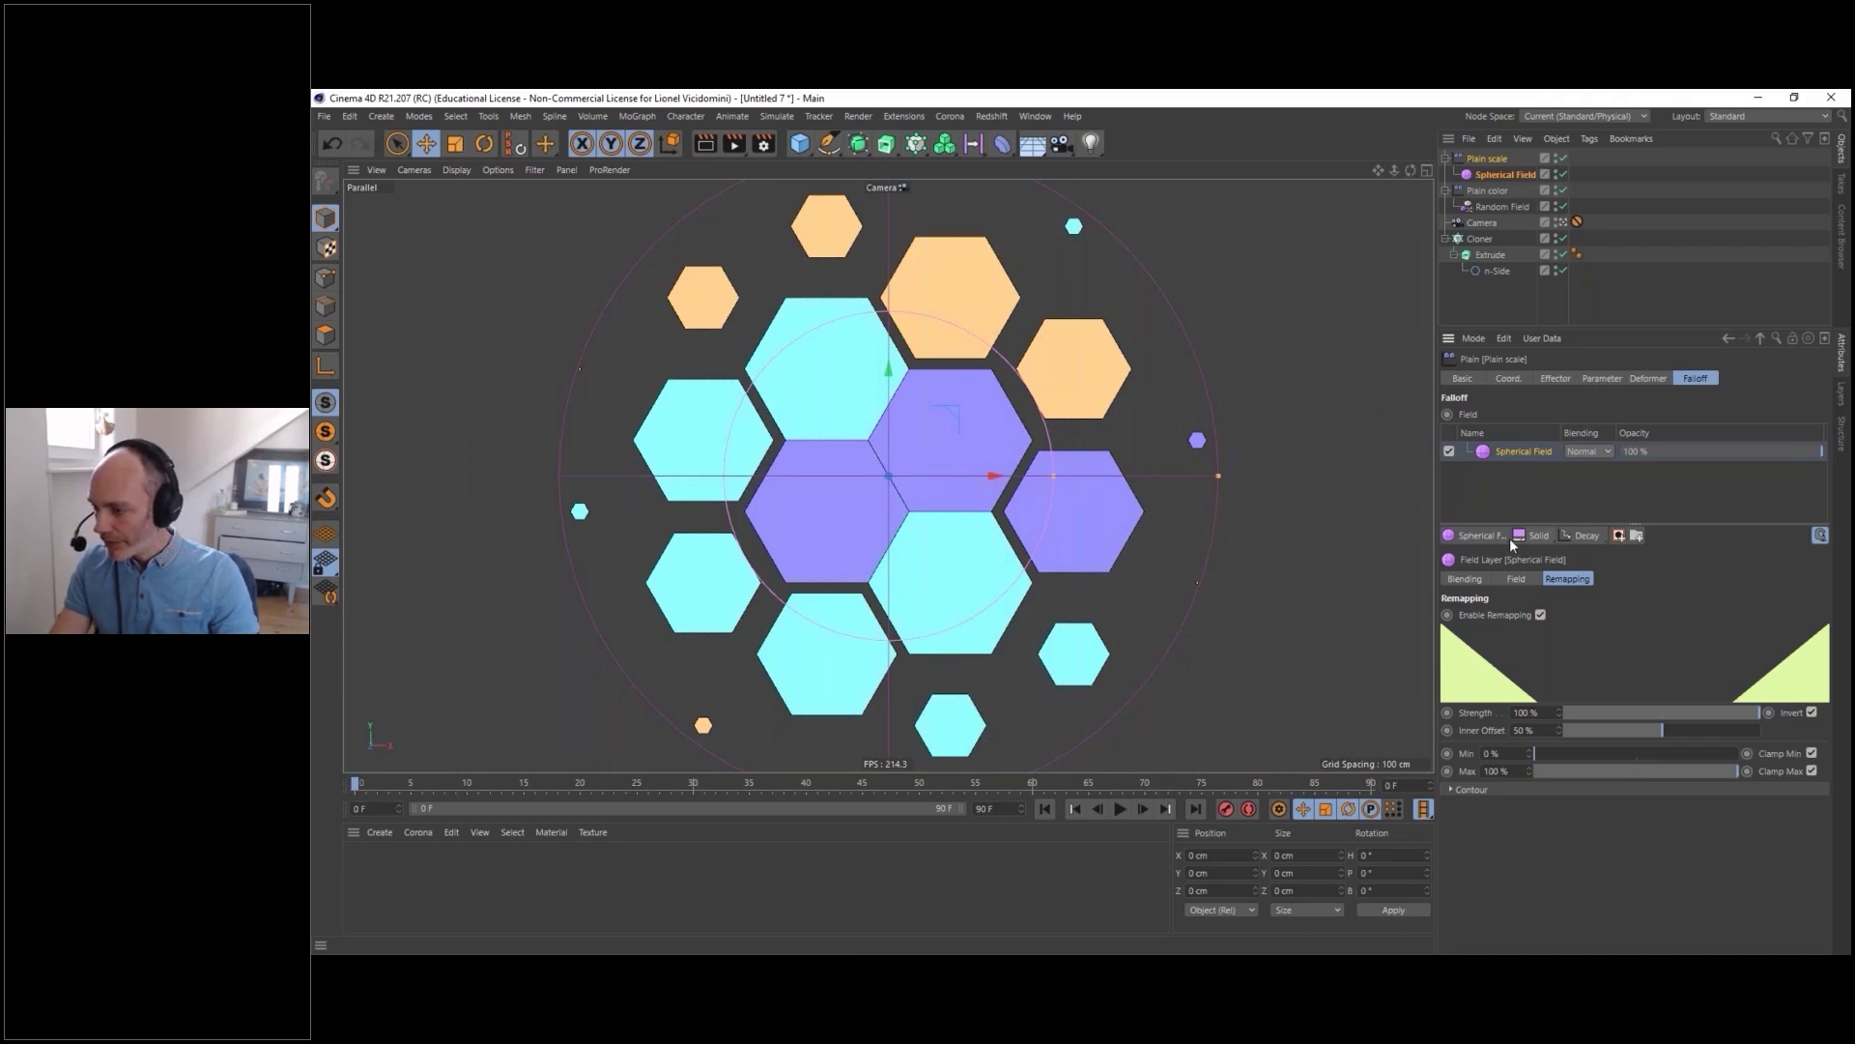
{"action": "left_click", "coordinate": [1517, 578]}
{"action": "left_click_drag", "start_coordinate": [1766, 613], "coordinate": [1550, 657]}
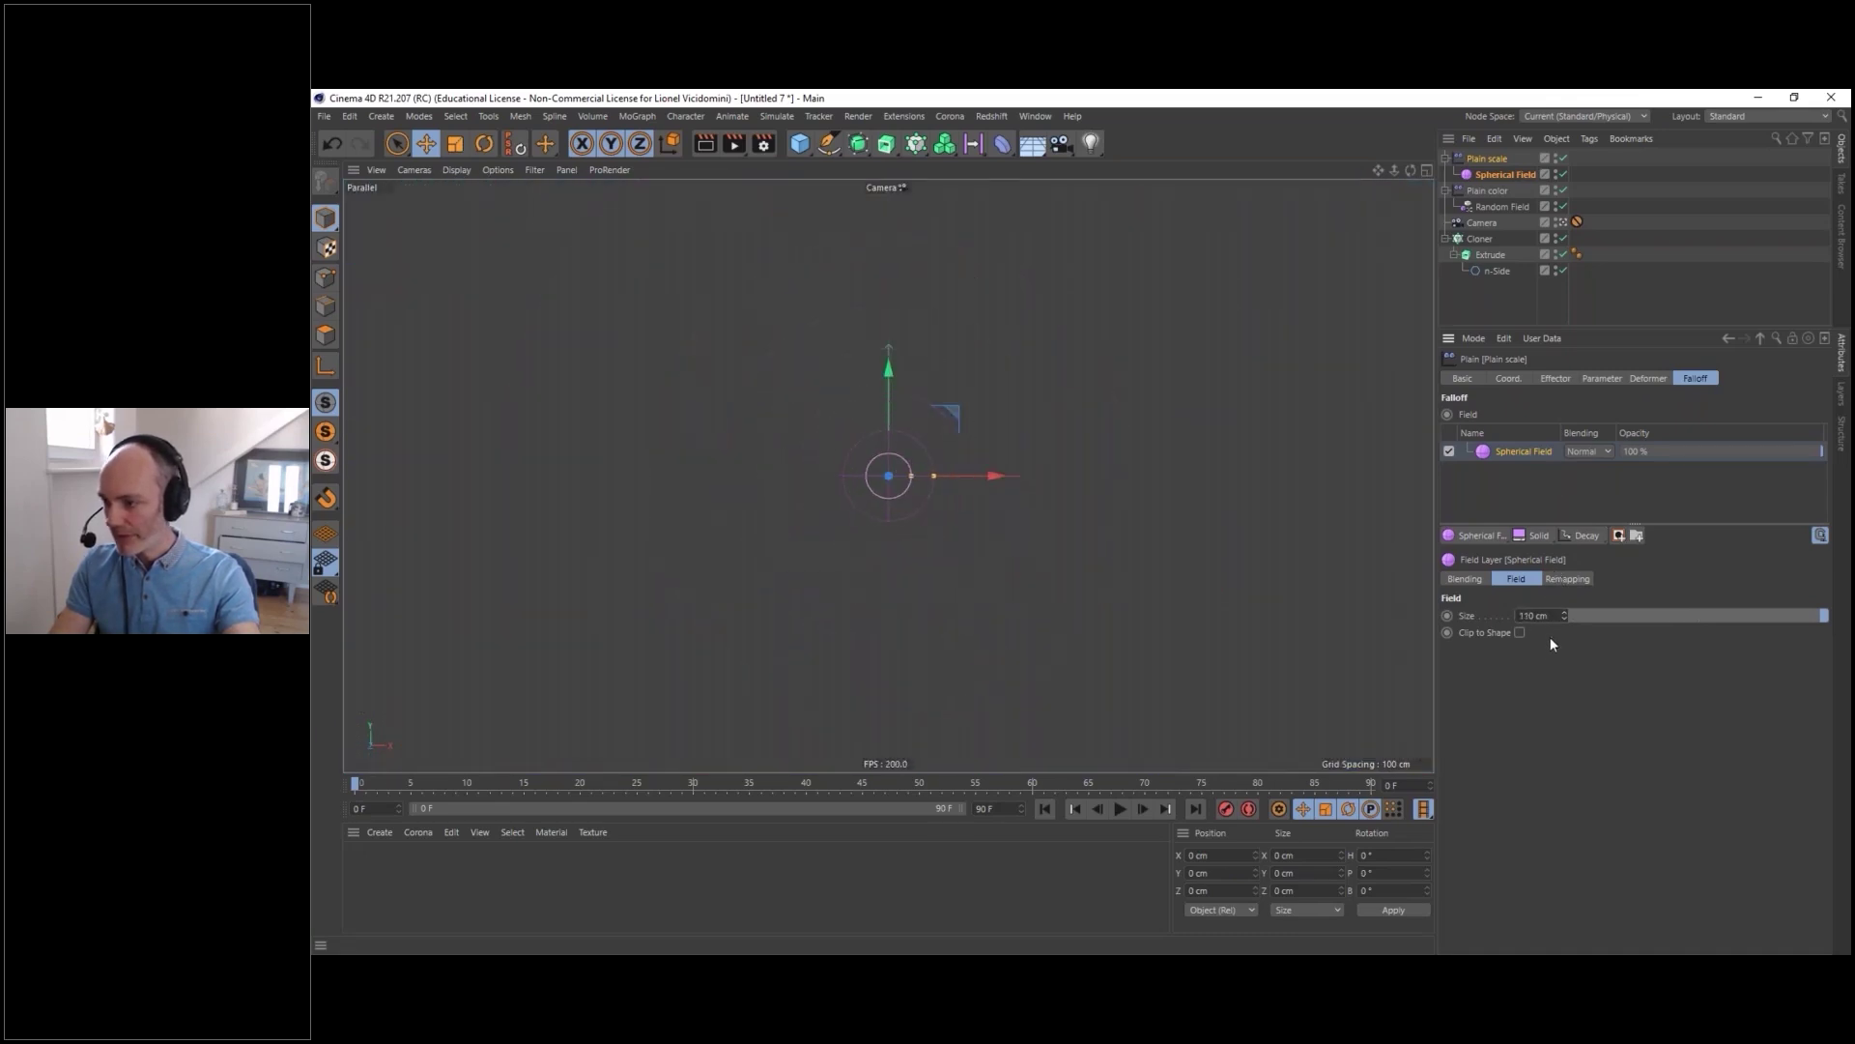
- Keyframe the Spherical Field's size at 110 cm on frame 0 and at a size filling the view with hexagons on frame 75
{"action": "left_click", "coordinate": [1447, 615], "text": "ctrl"}
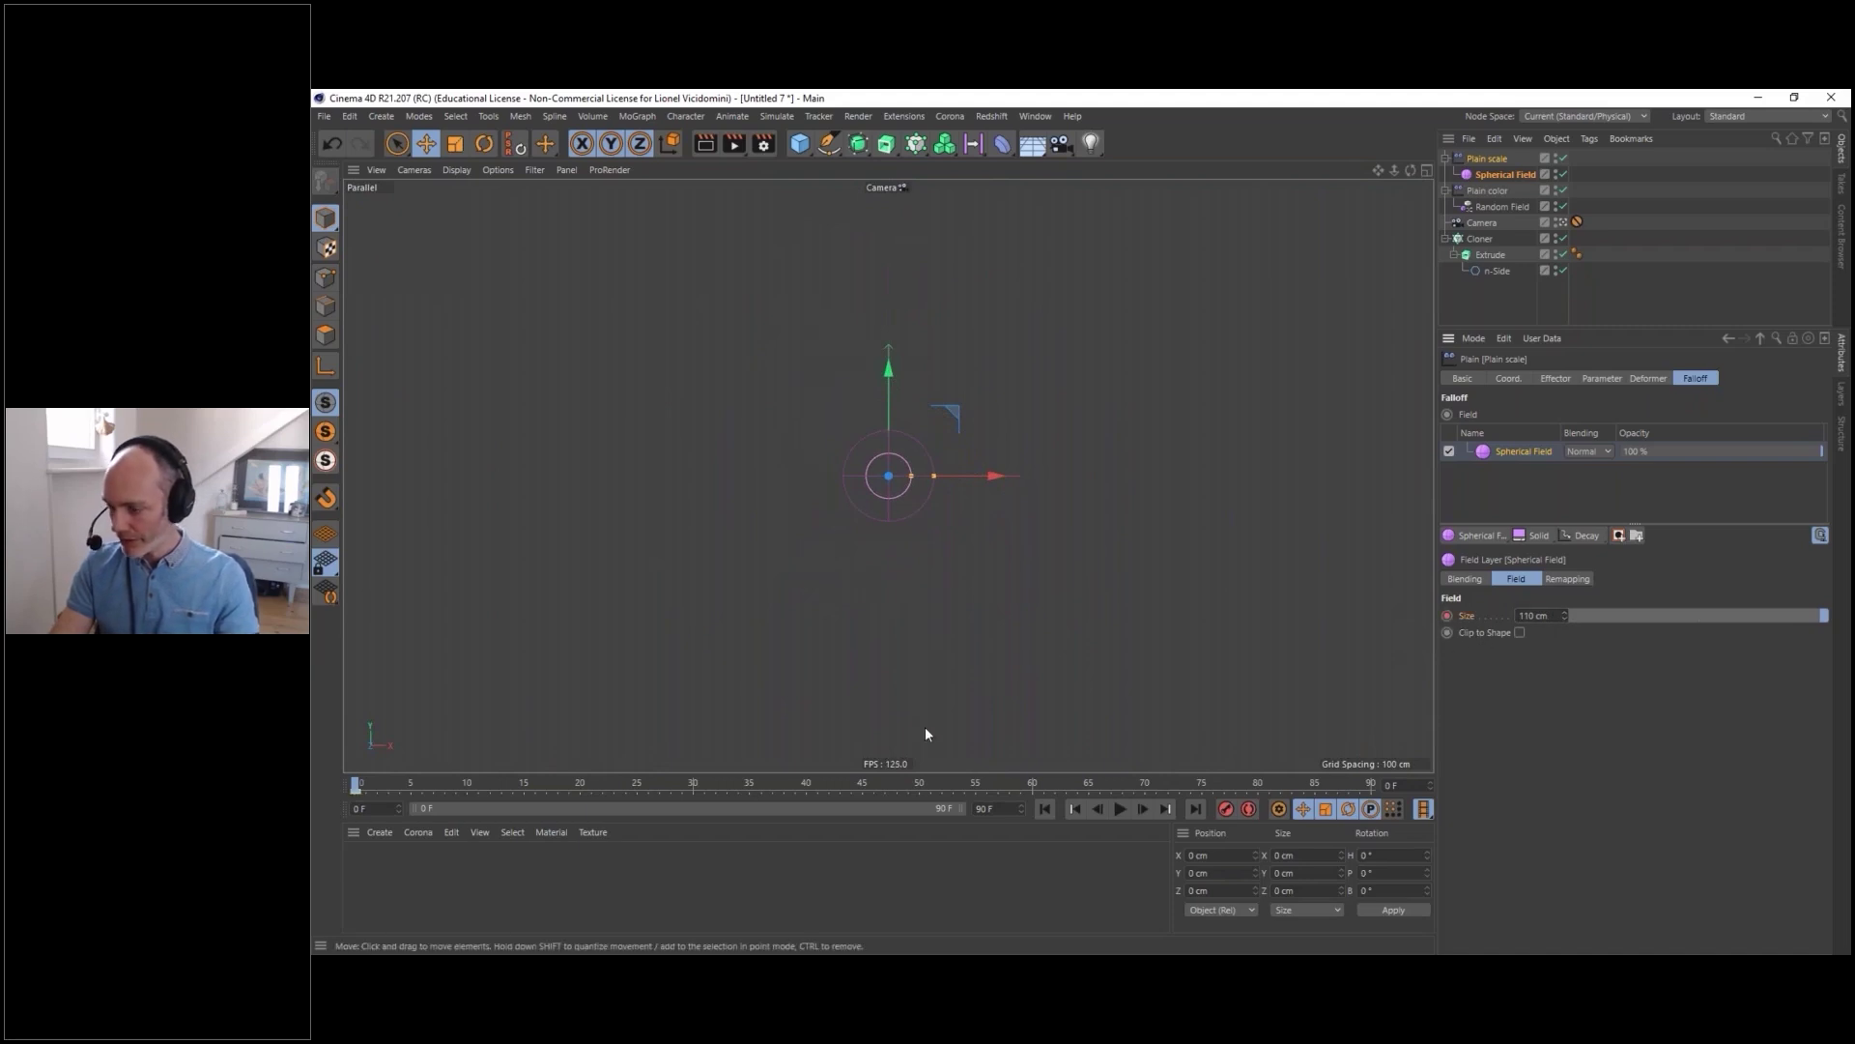
{"action": "left_click_drag", "start_coordinate": [1031, 783], "coordinate": [1200, 798]}
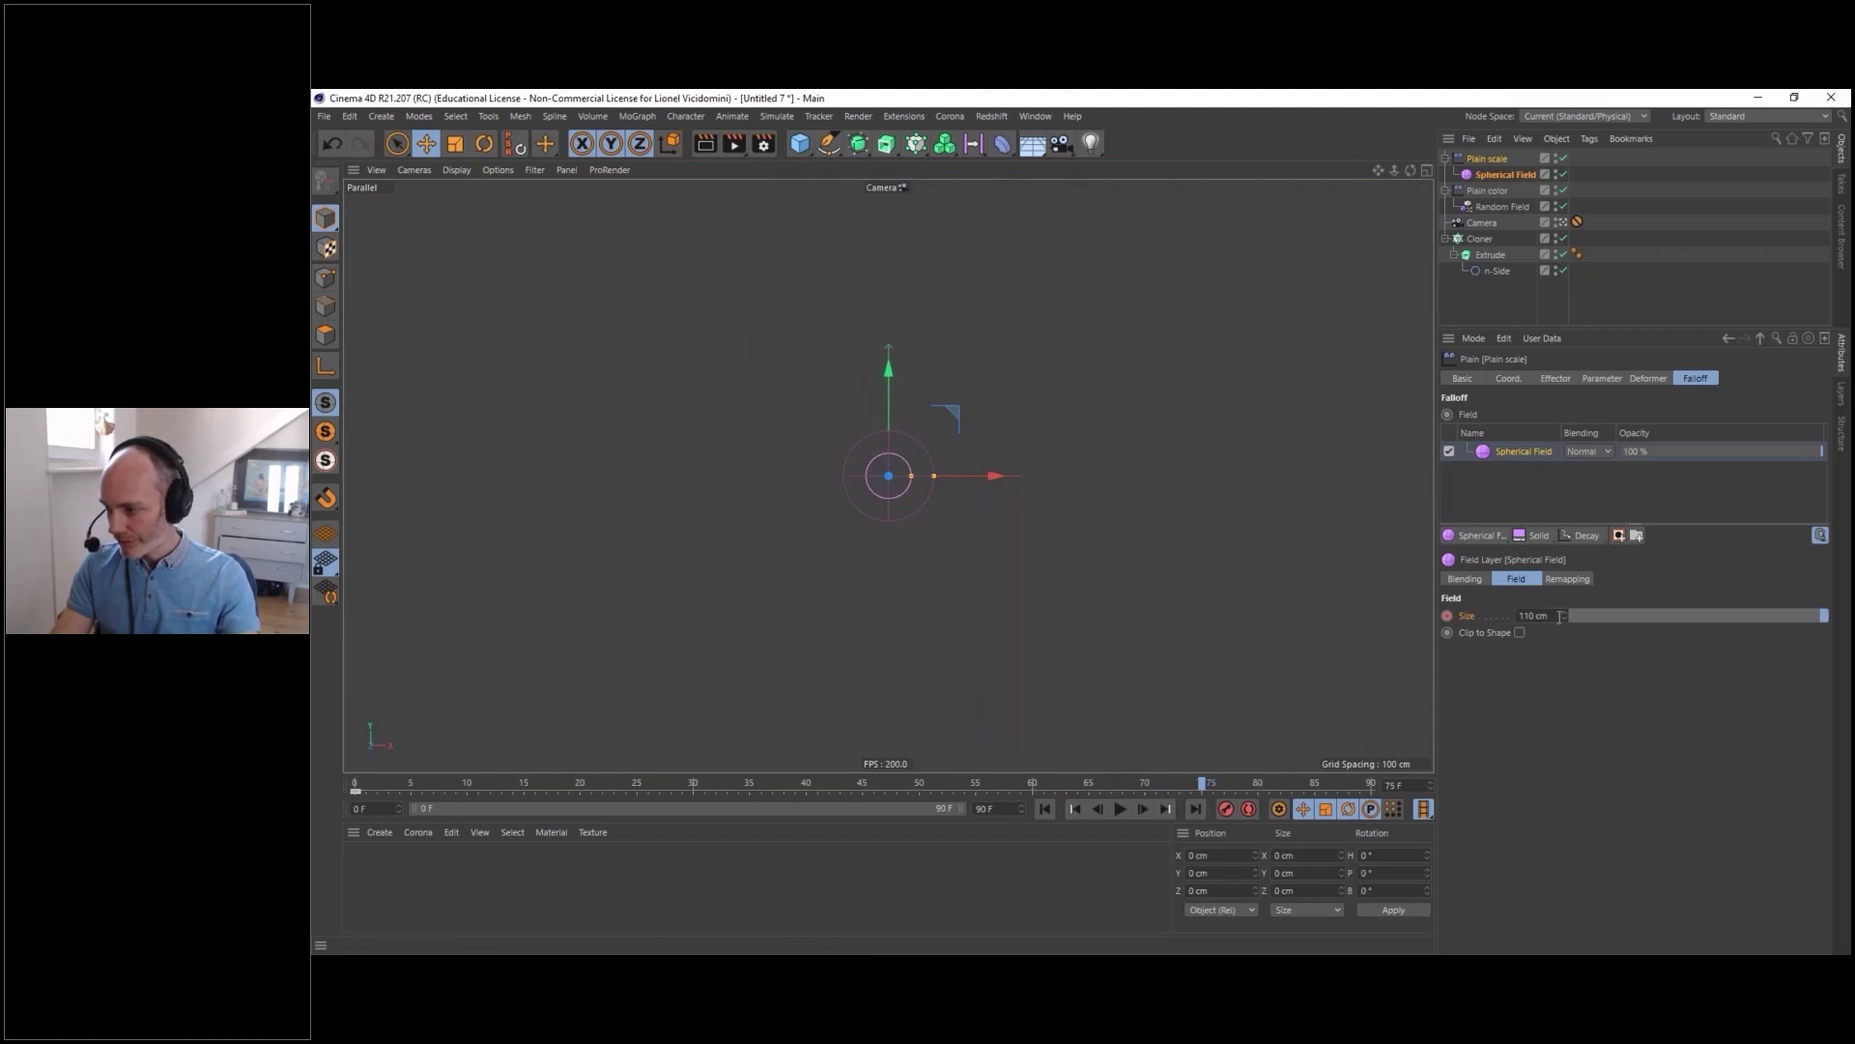
{"action": "left_click_drag", "start_coordinate": [1565, 615], "coordinate": [1564, 369]}
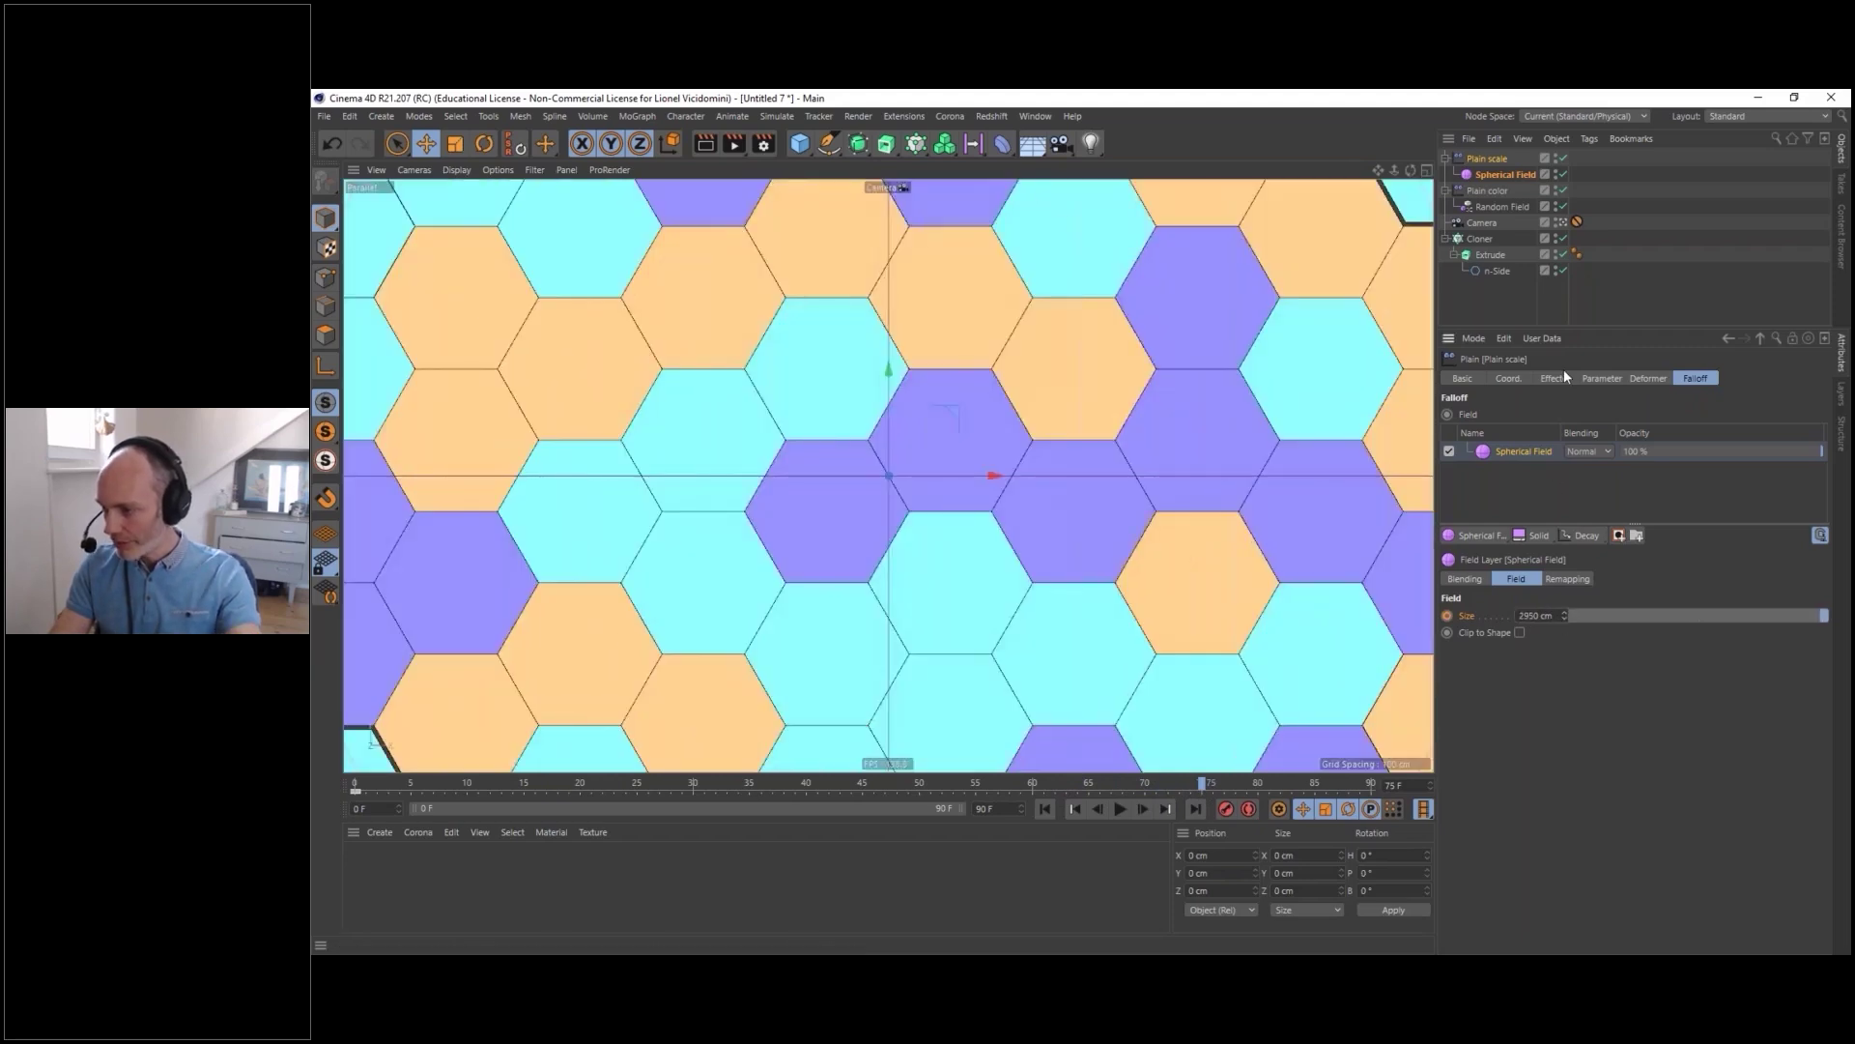
{"action": "left_click", "coordinate": [1448, 615]}
- Play the hexagon transition from the first frame, stop it, and scrub back to frame 26
{"action": "left_click", "coordinate": [1045, 808]}
{"action": "left_click", "coordinate": [1120, 807]}
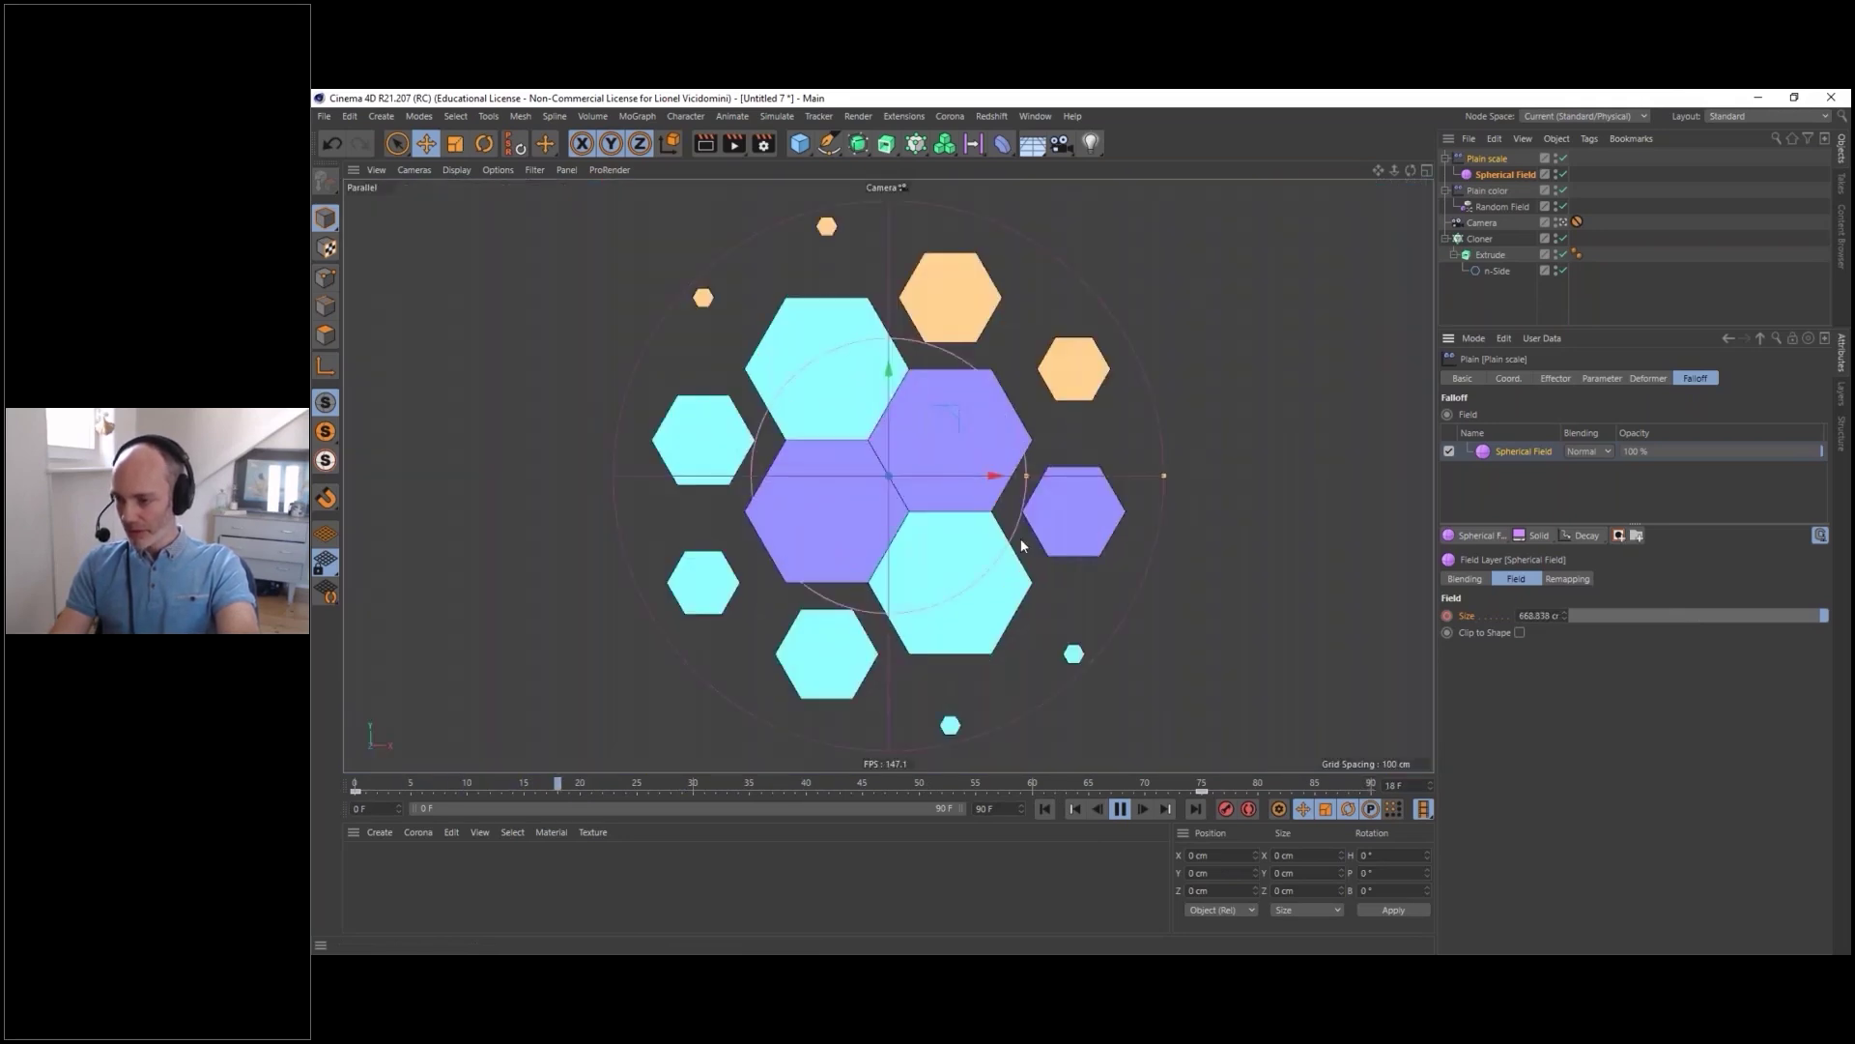
{"action": "left_click", "coordinate": [1124, 809]}
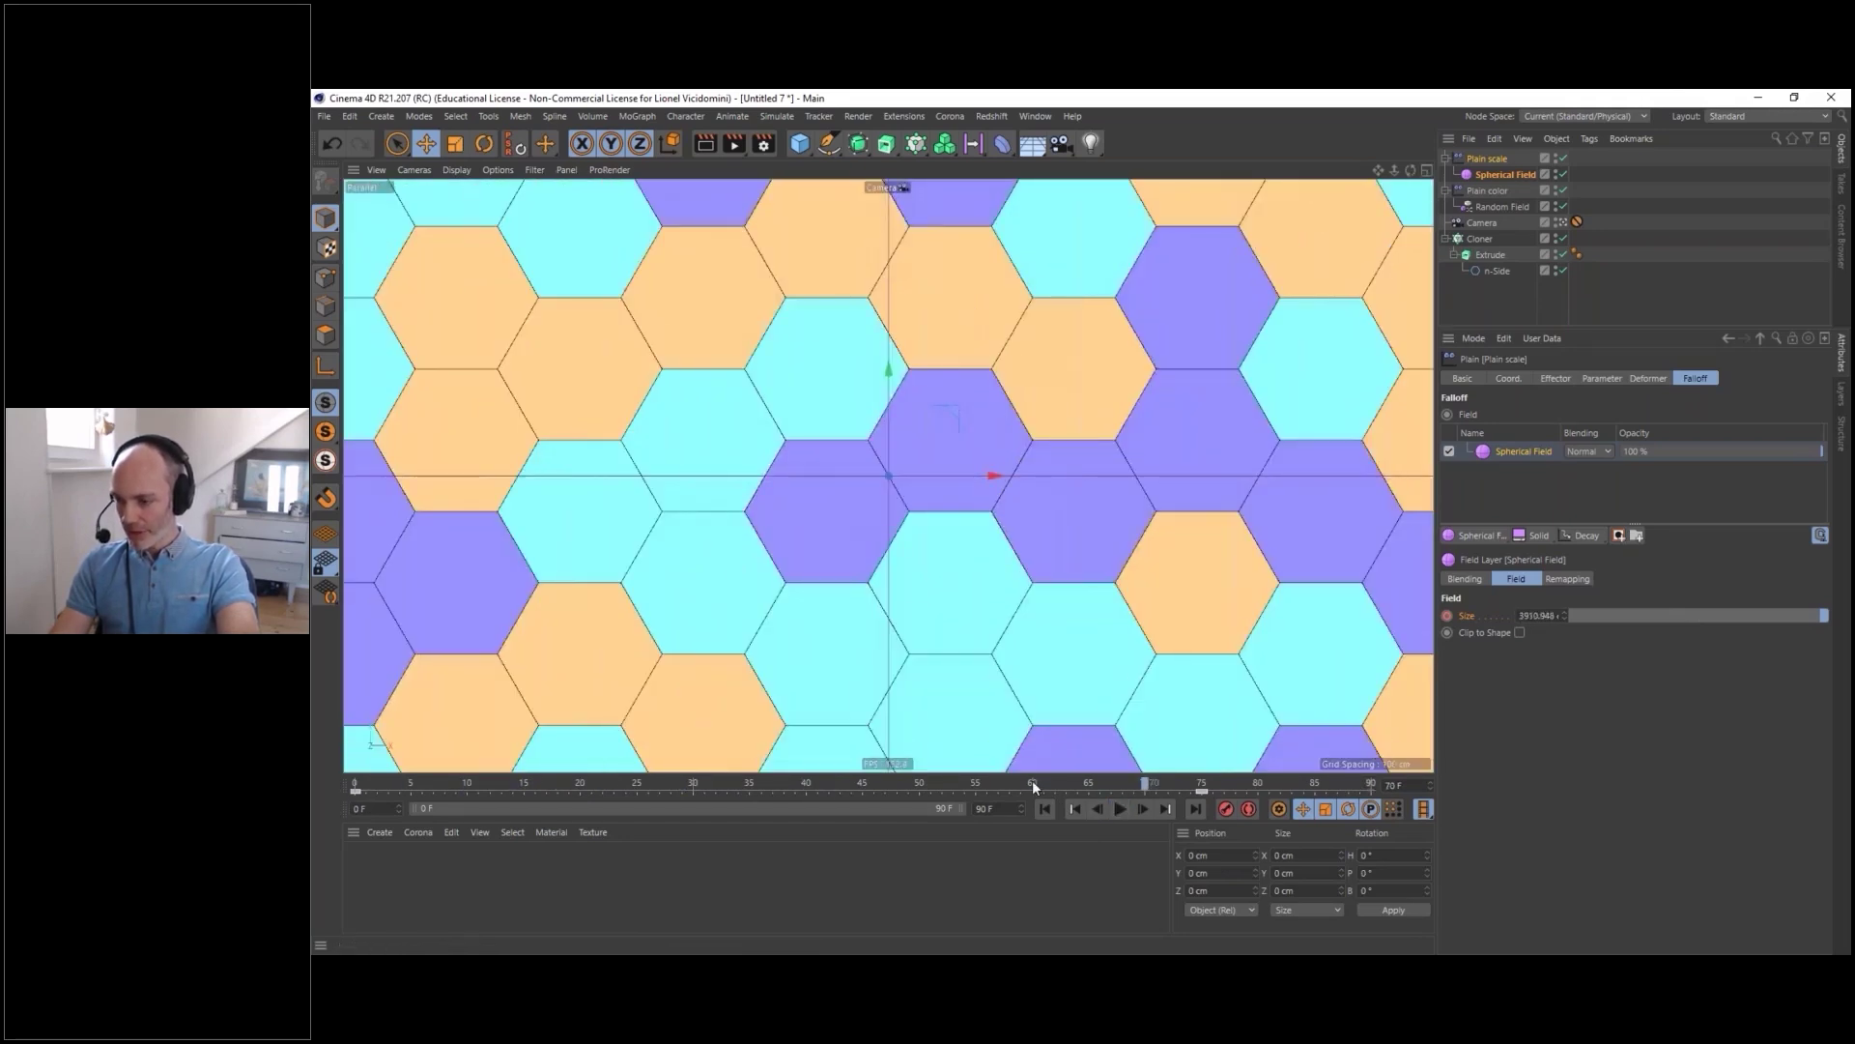
{"action": "left_click_drag", "start_coordinate": [902, 781], "coordinate": [647, 773]}
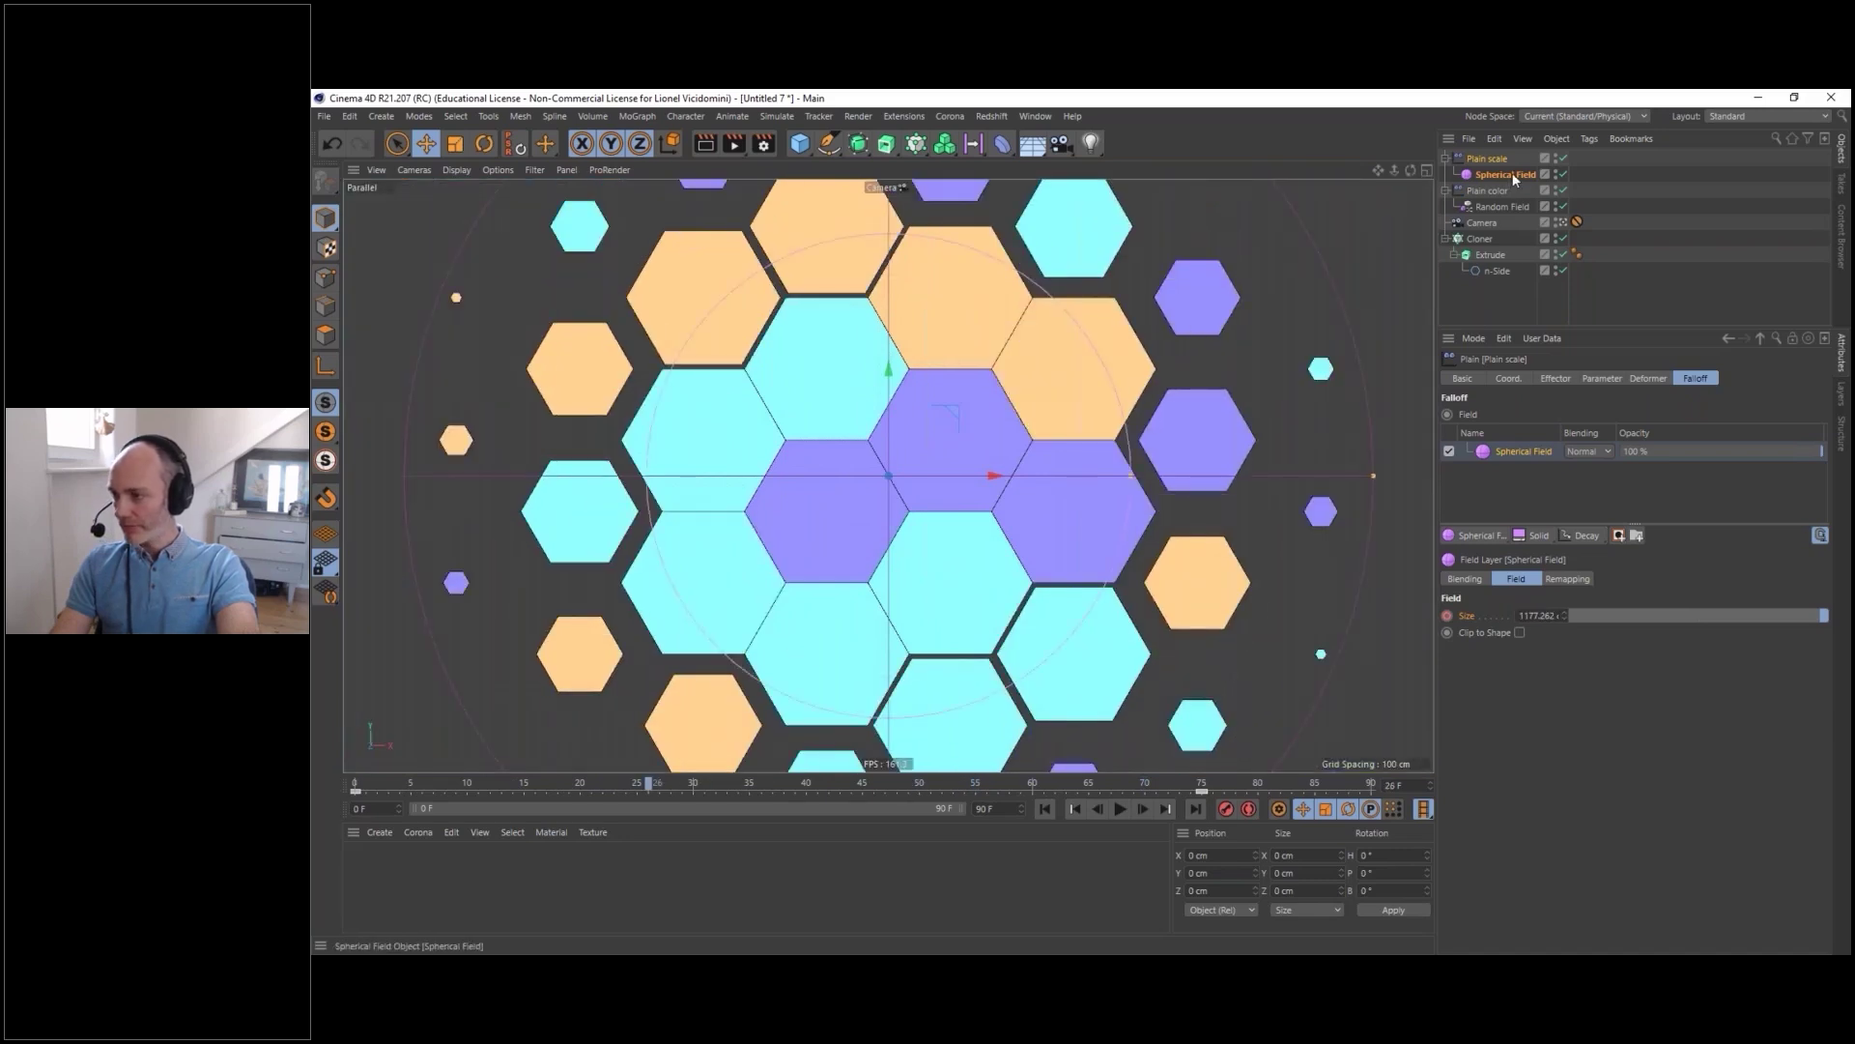
- Change the Random Field gradient's orange knot to a purple hue of 282°
{"action": "left_click", "coordinate": [1494, 206]}
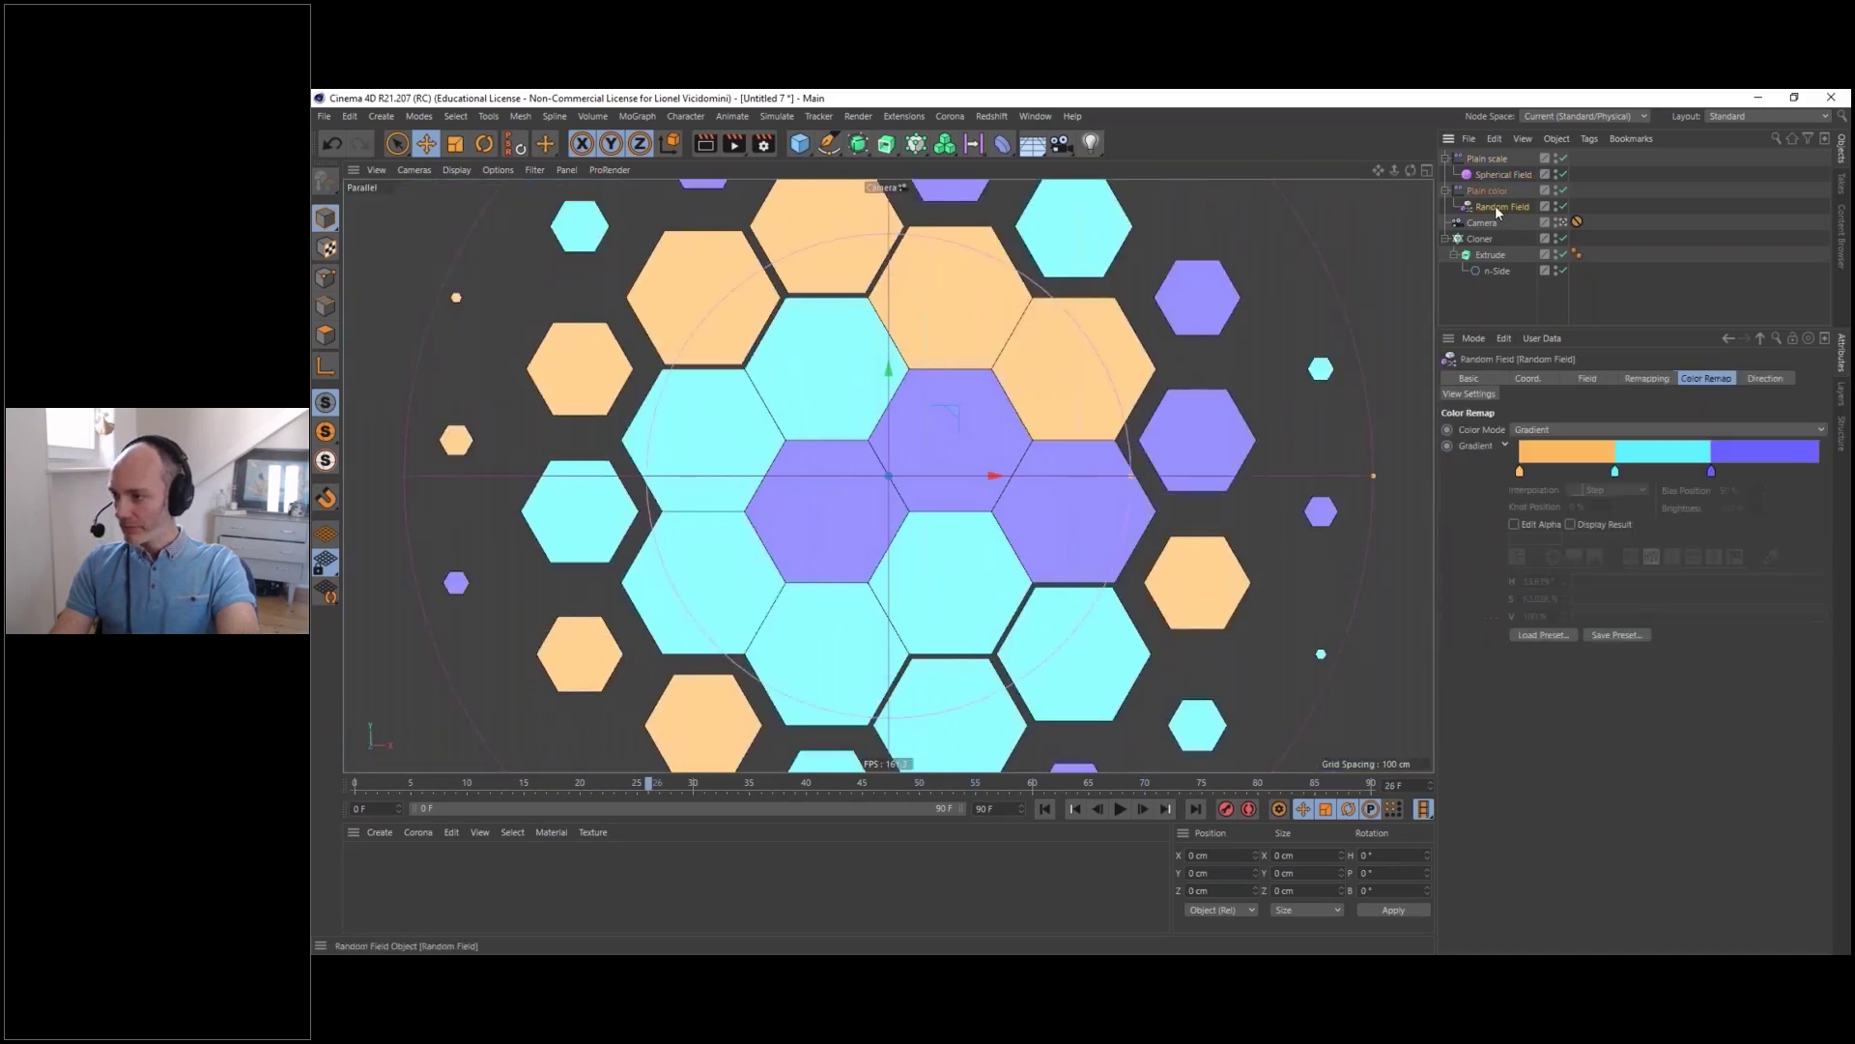
{"action": "left_click", "coordinate": [1521, 471]}
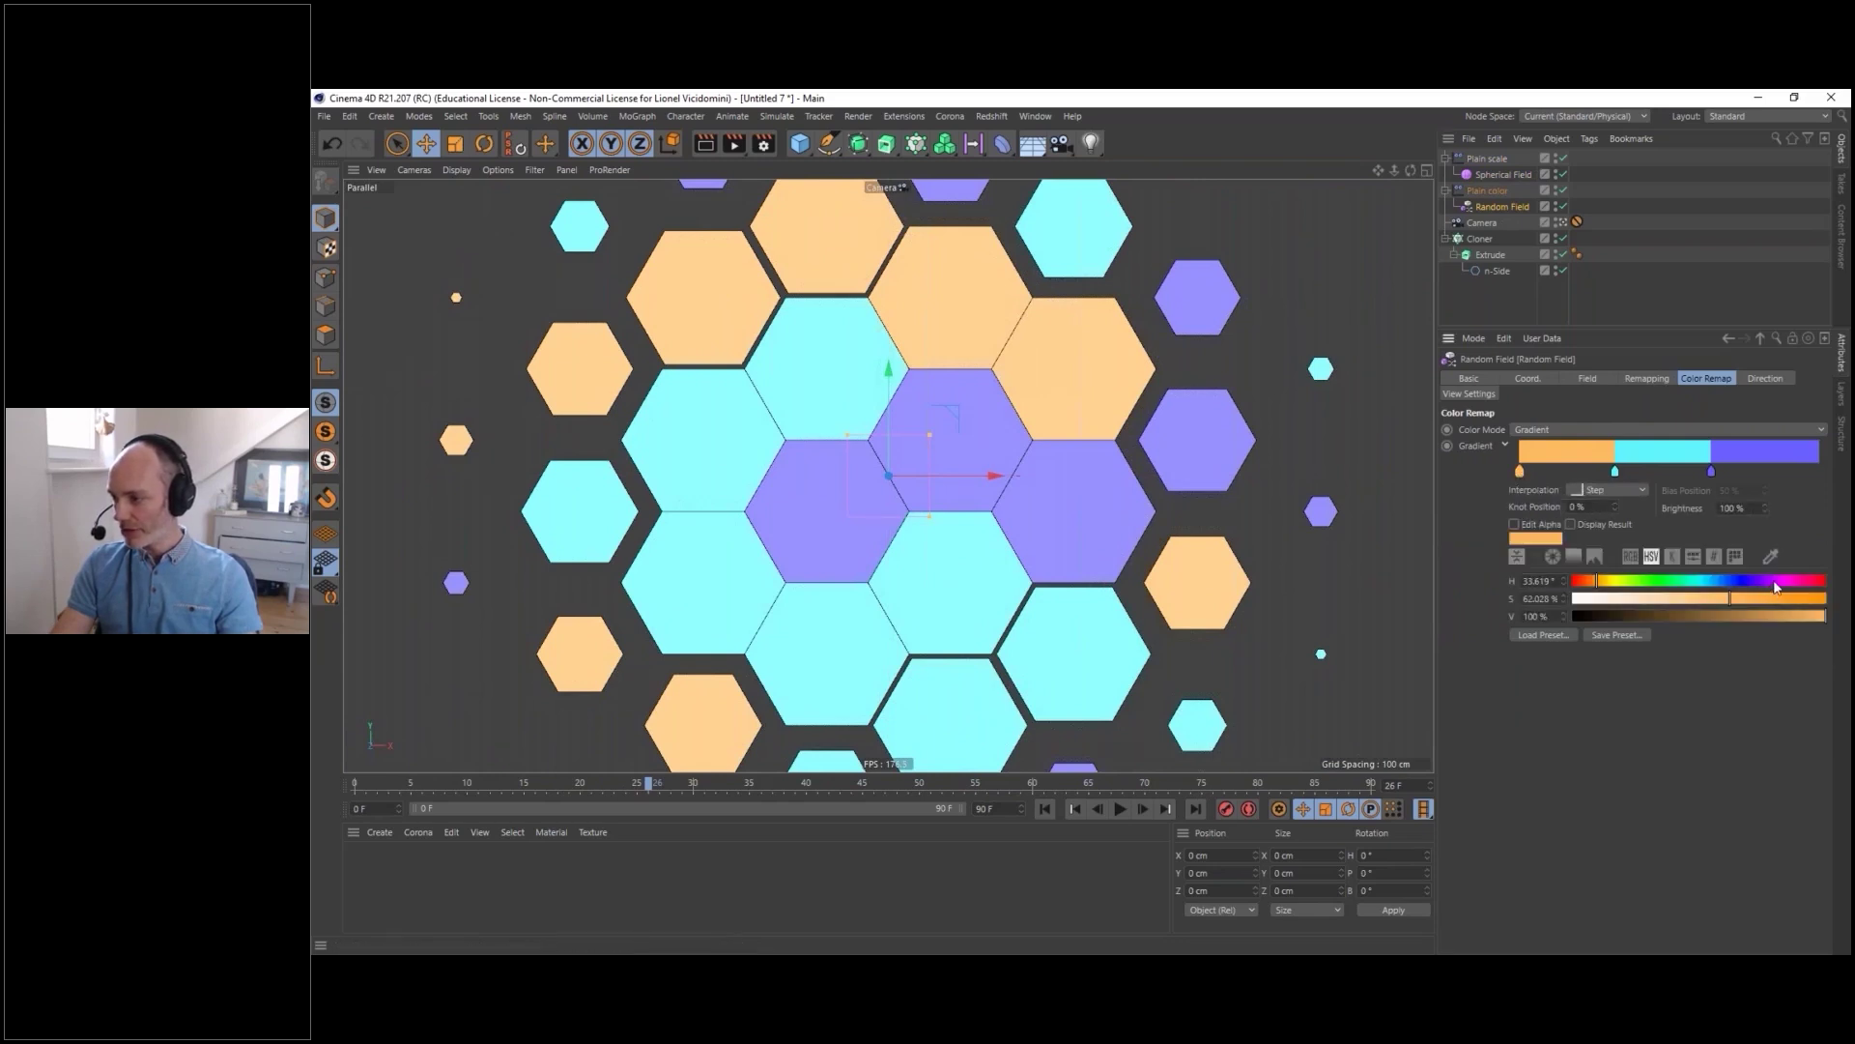
{"action": "left_click", "coordinate": [1773, 581]}
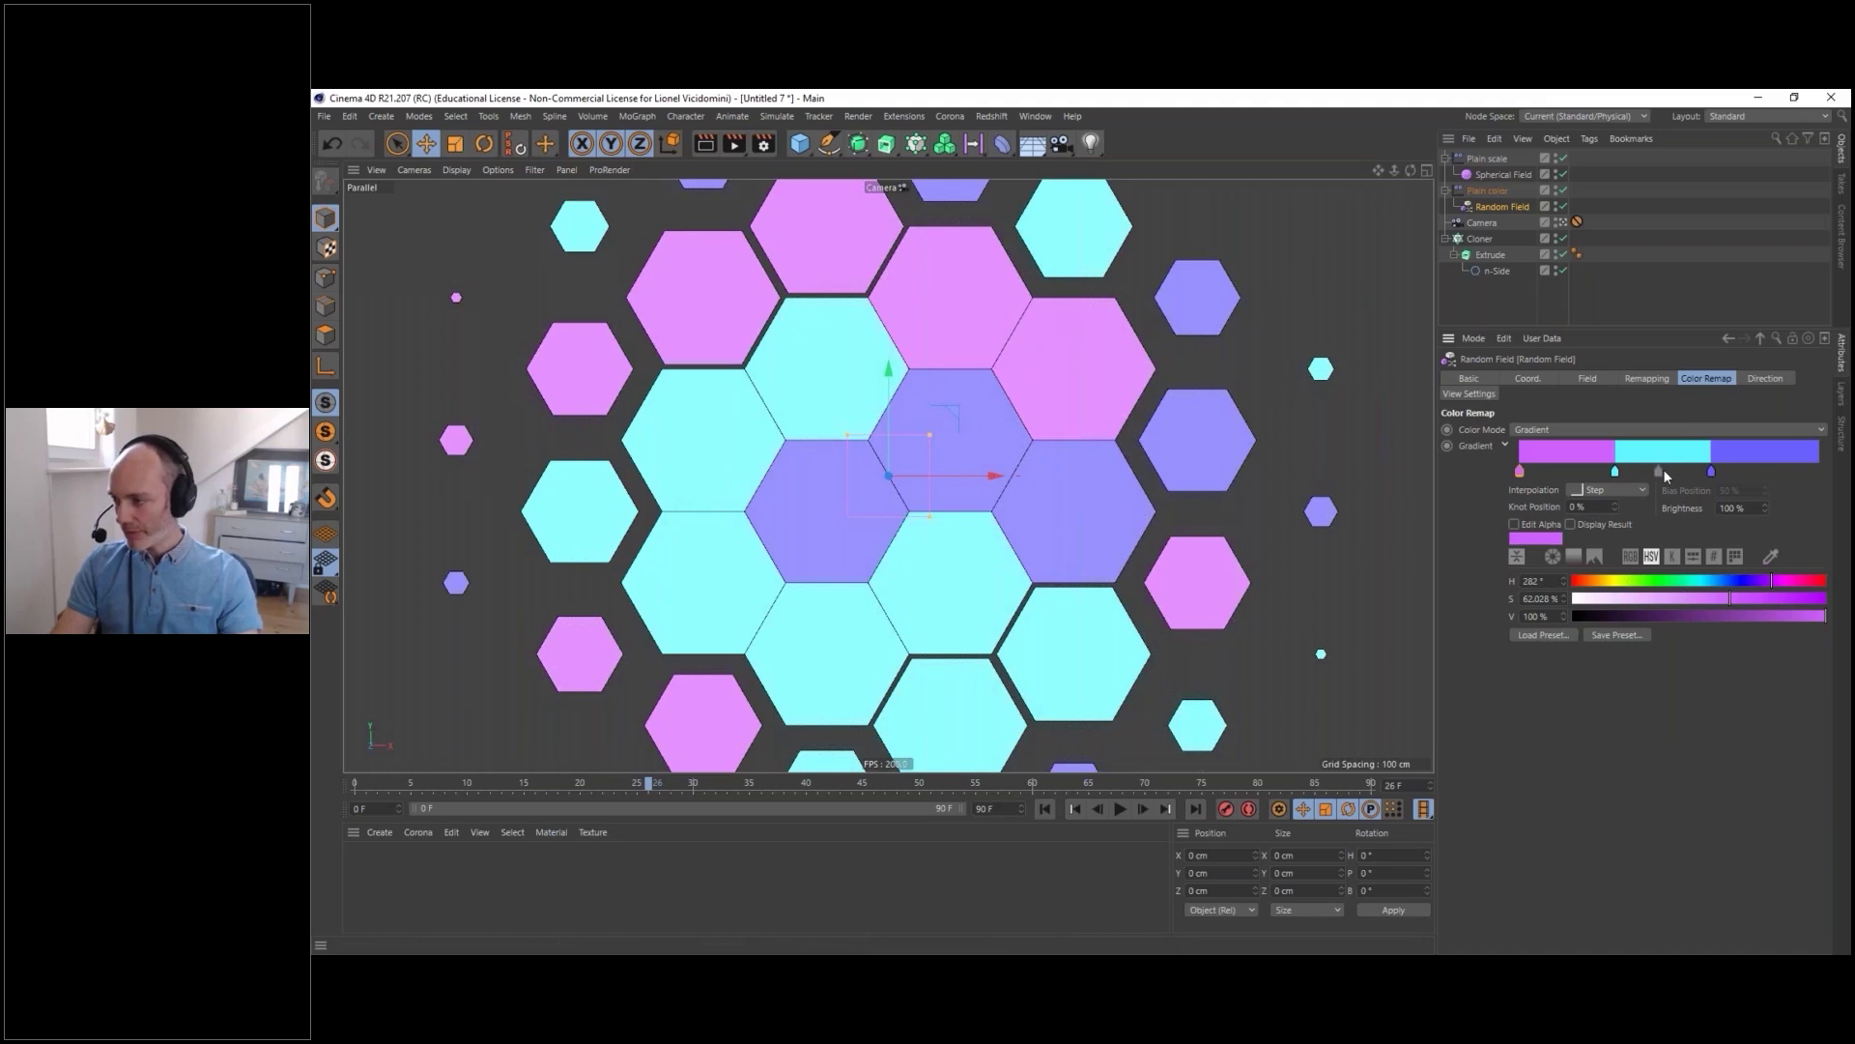
- Add a fourth knot to the Random Field's gradient, set its hue to 360°, and space the knots evenly
{"action": "left_click", "coordinate": [1614, 471]}
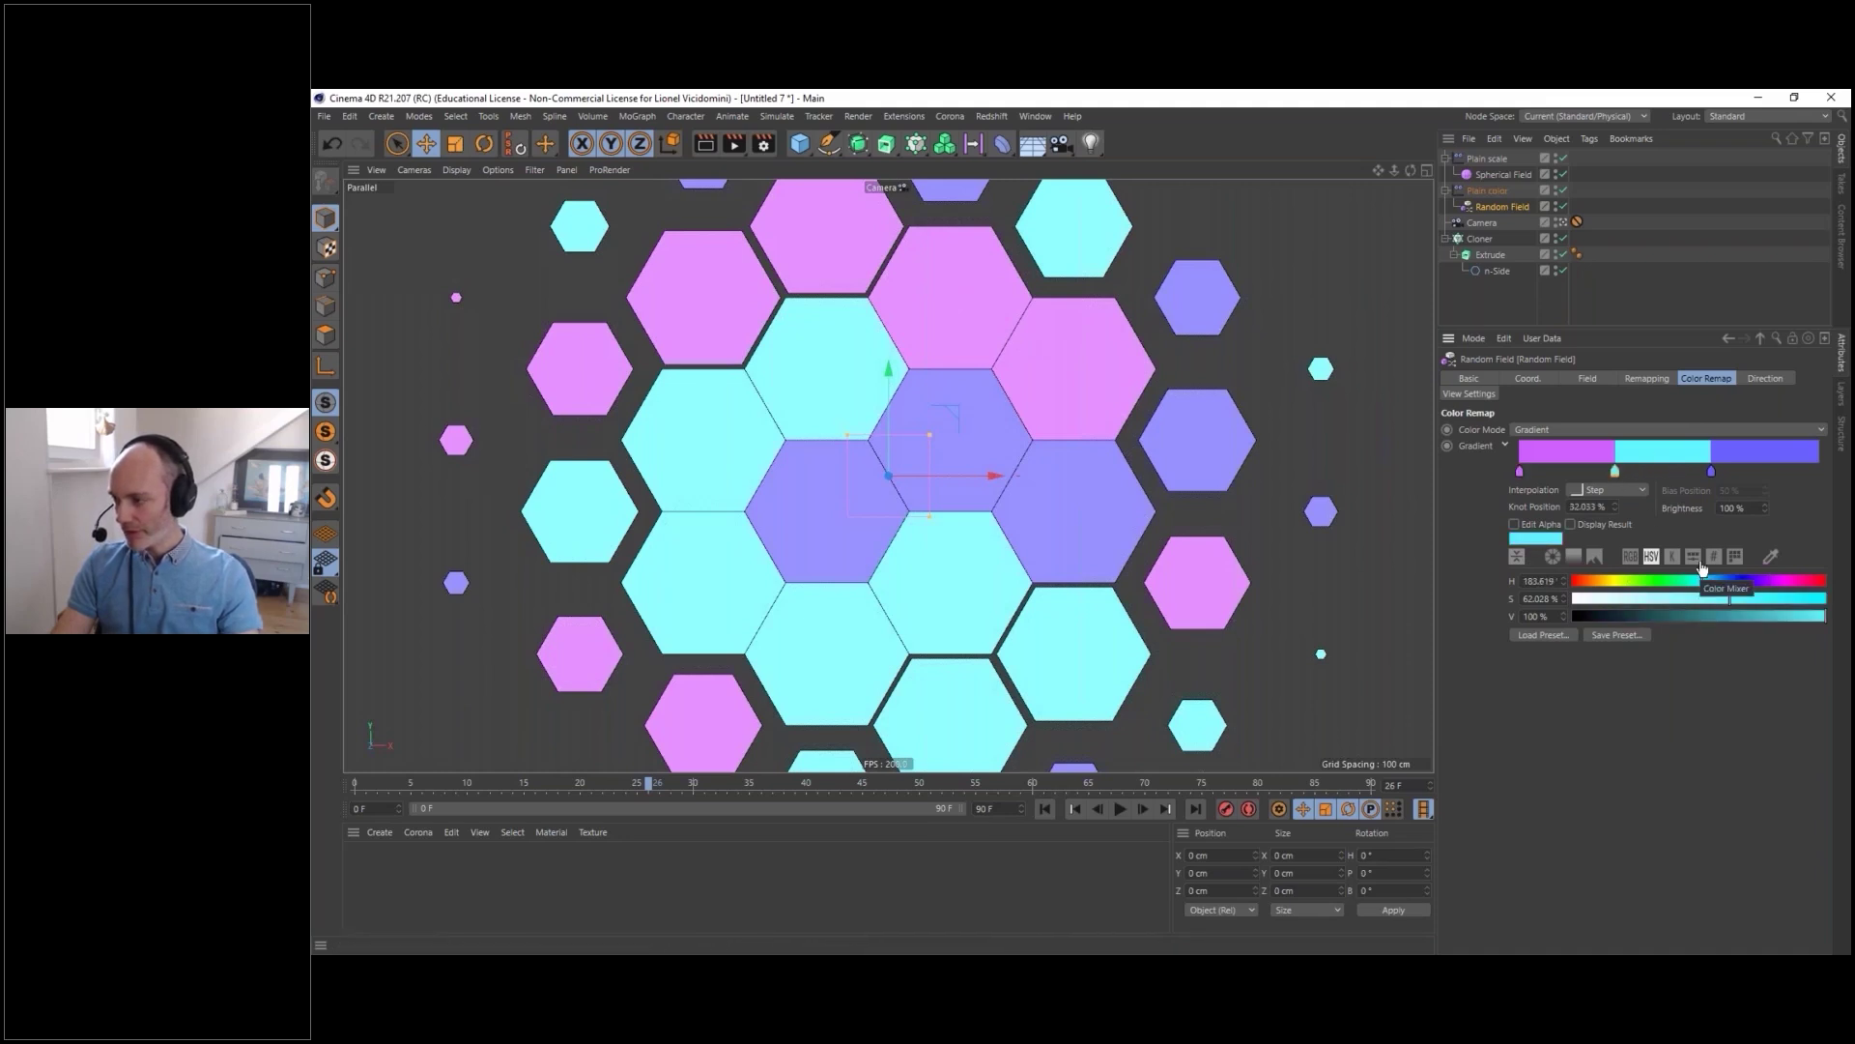
{"action": "left_click", "coordinate": [1784, 472]}
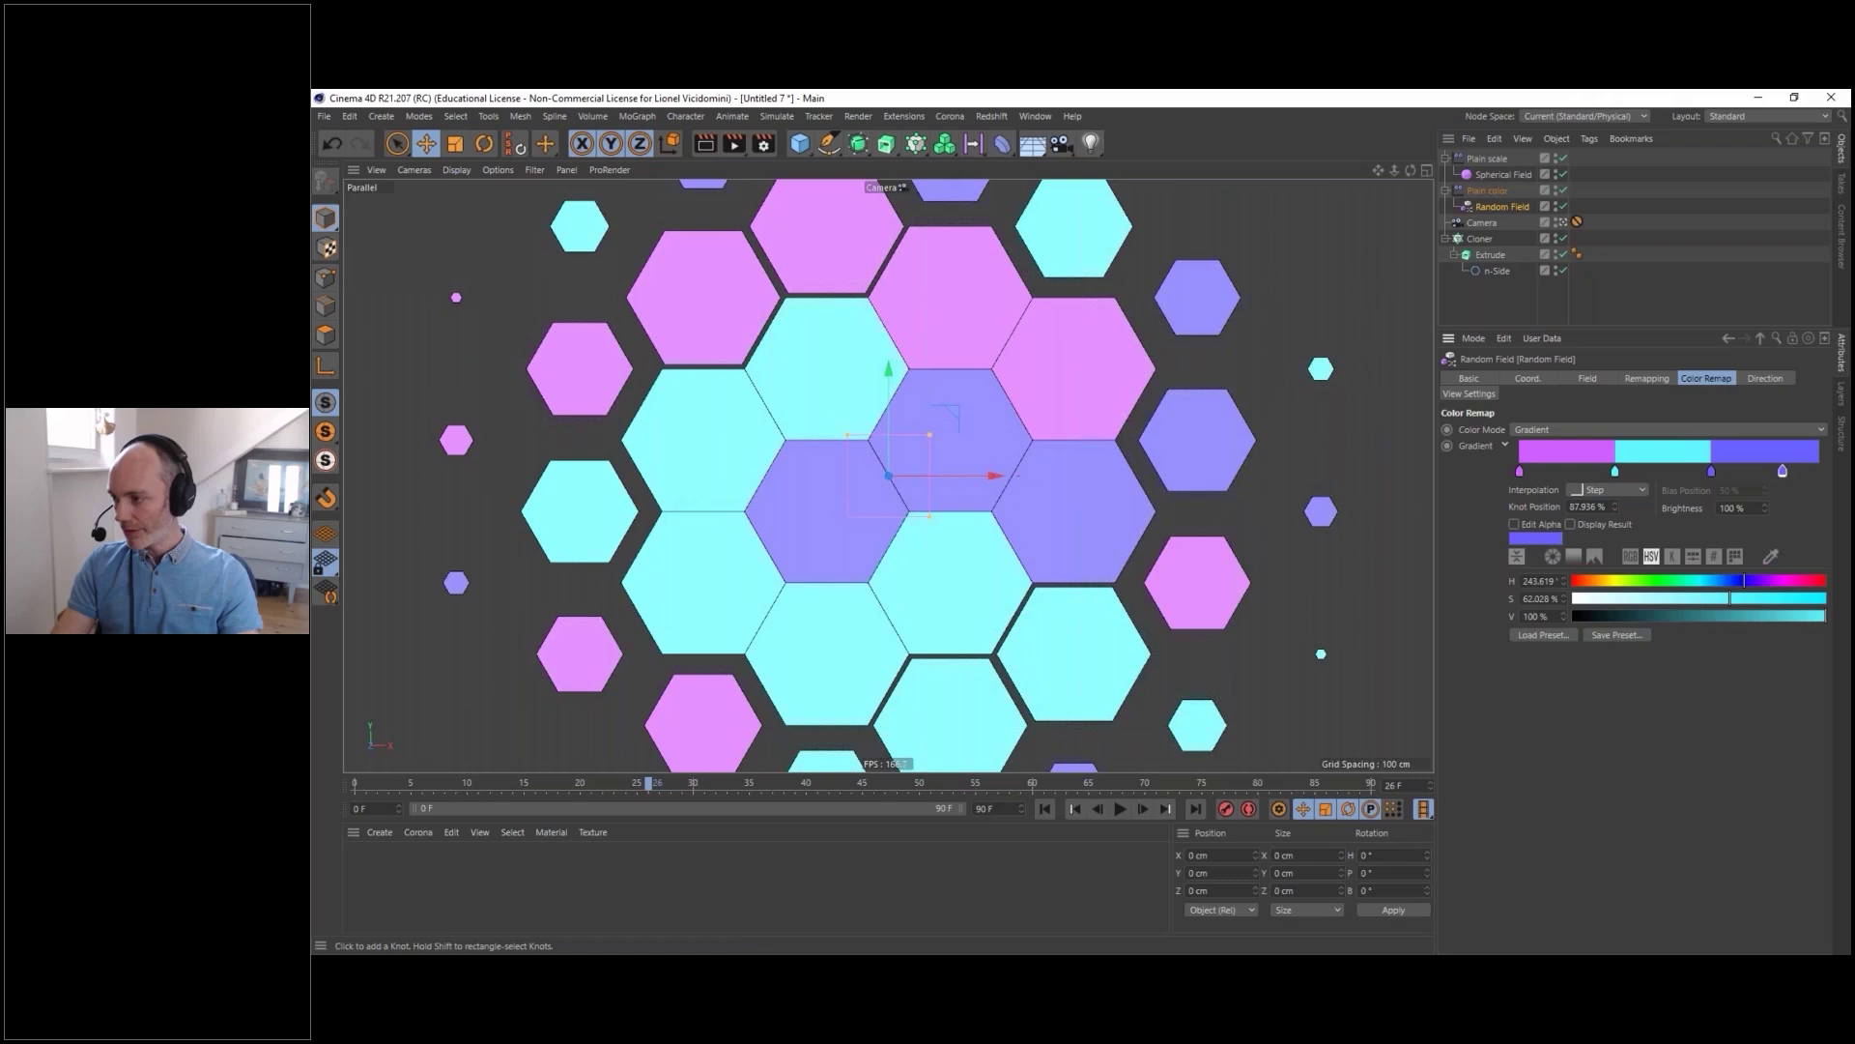
{"action": "left_click_drag", "start_coordinate": [1811, 582], "coordinate": [1827, 581]}
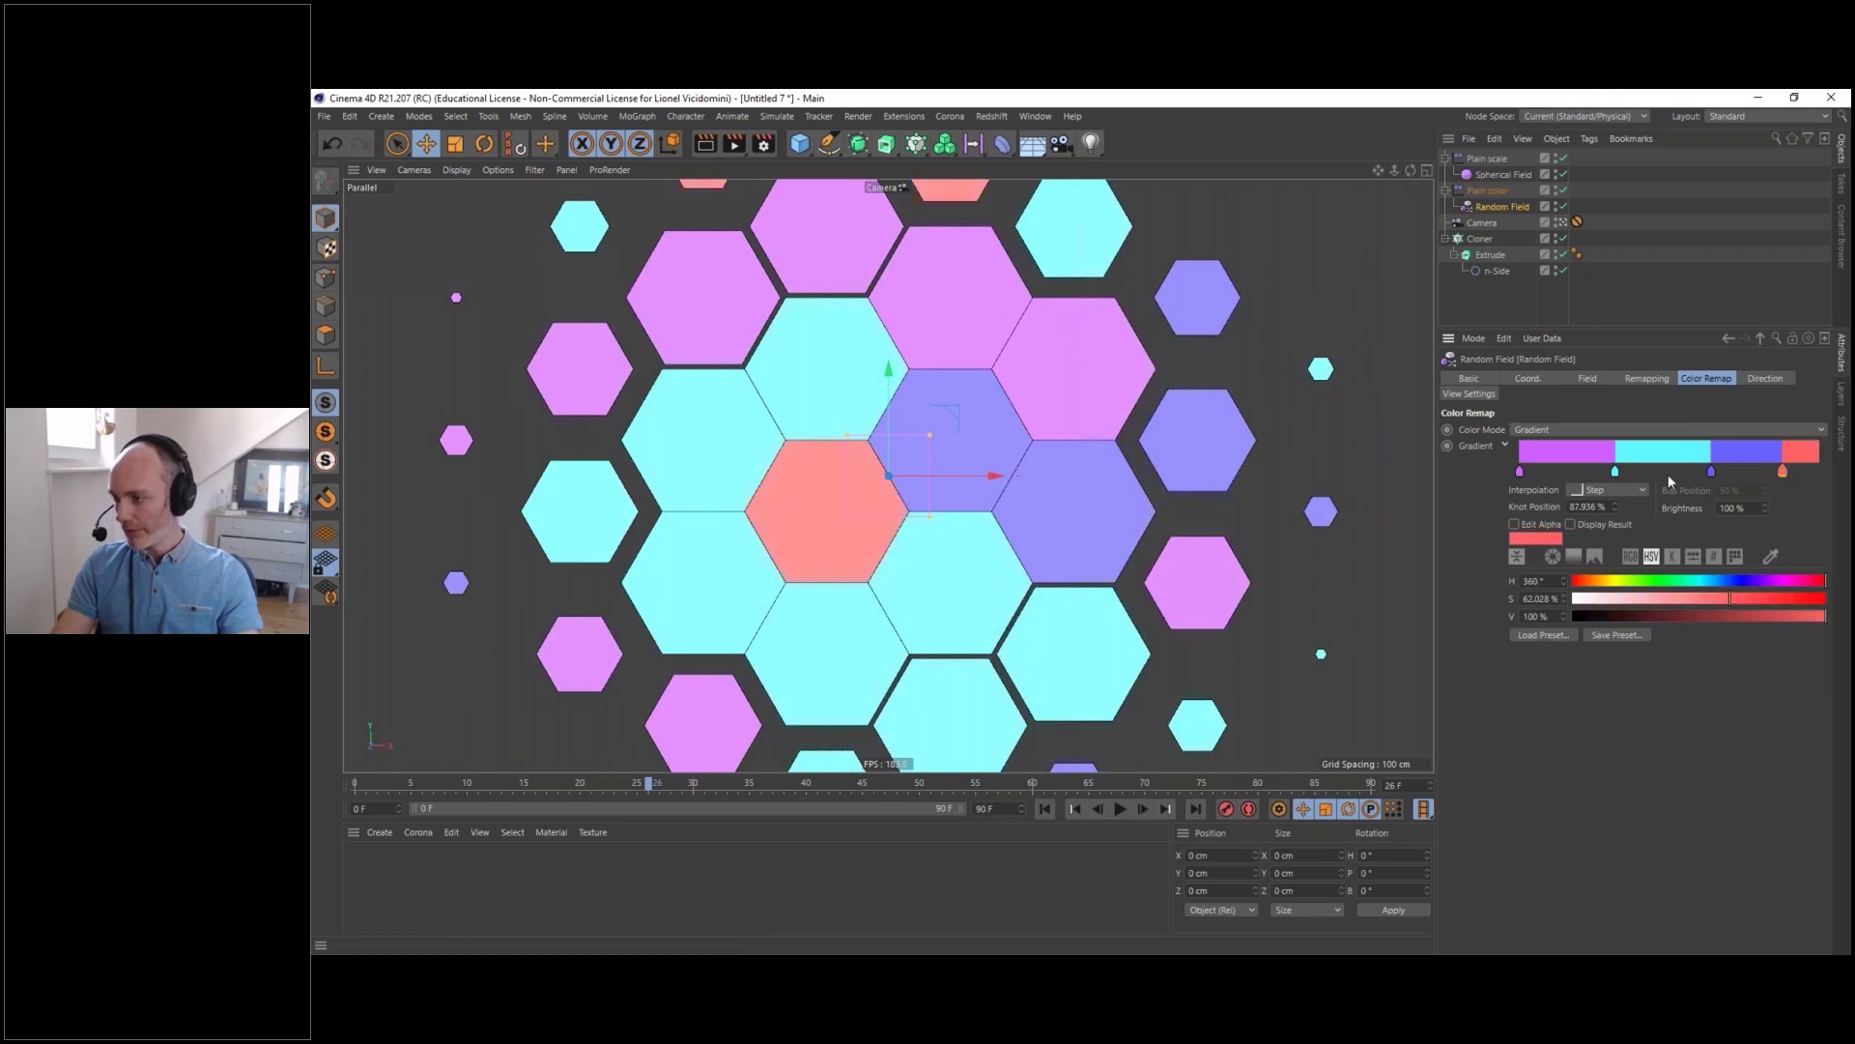
{"action": "left_click_drag", "start_coordinate": [1783, 472], "coordinate": [1680, 484]}
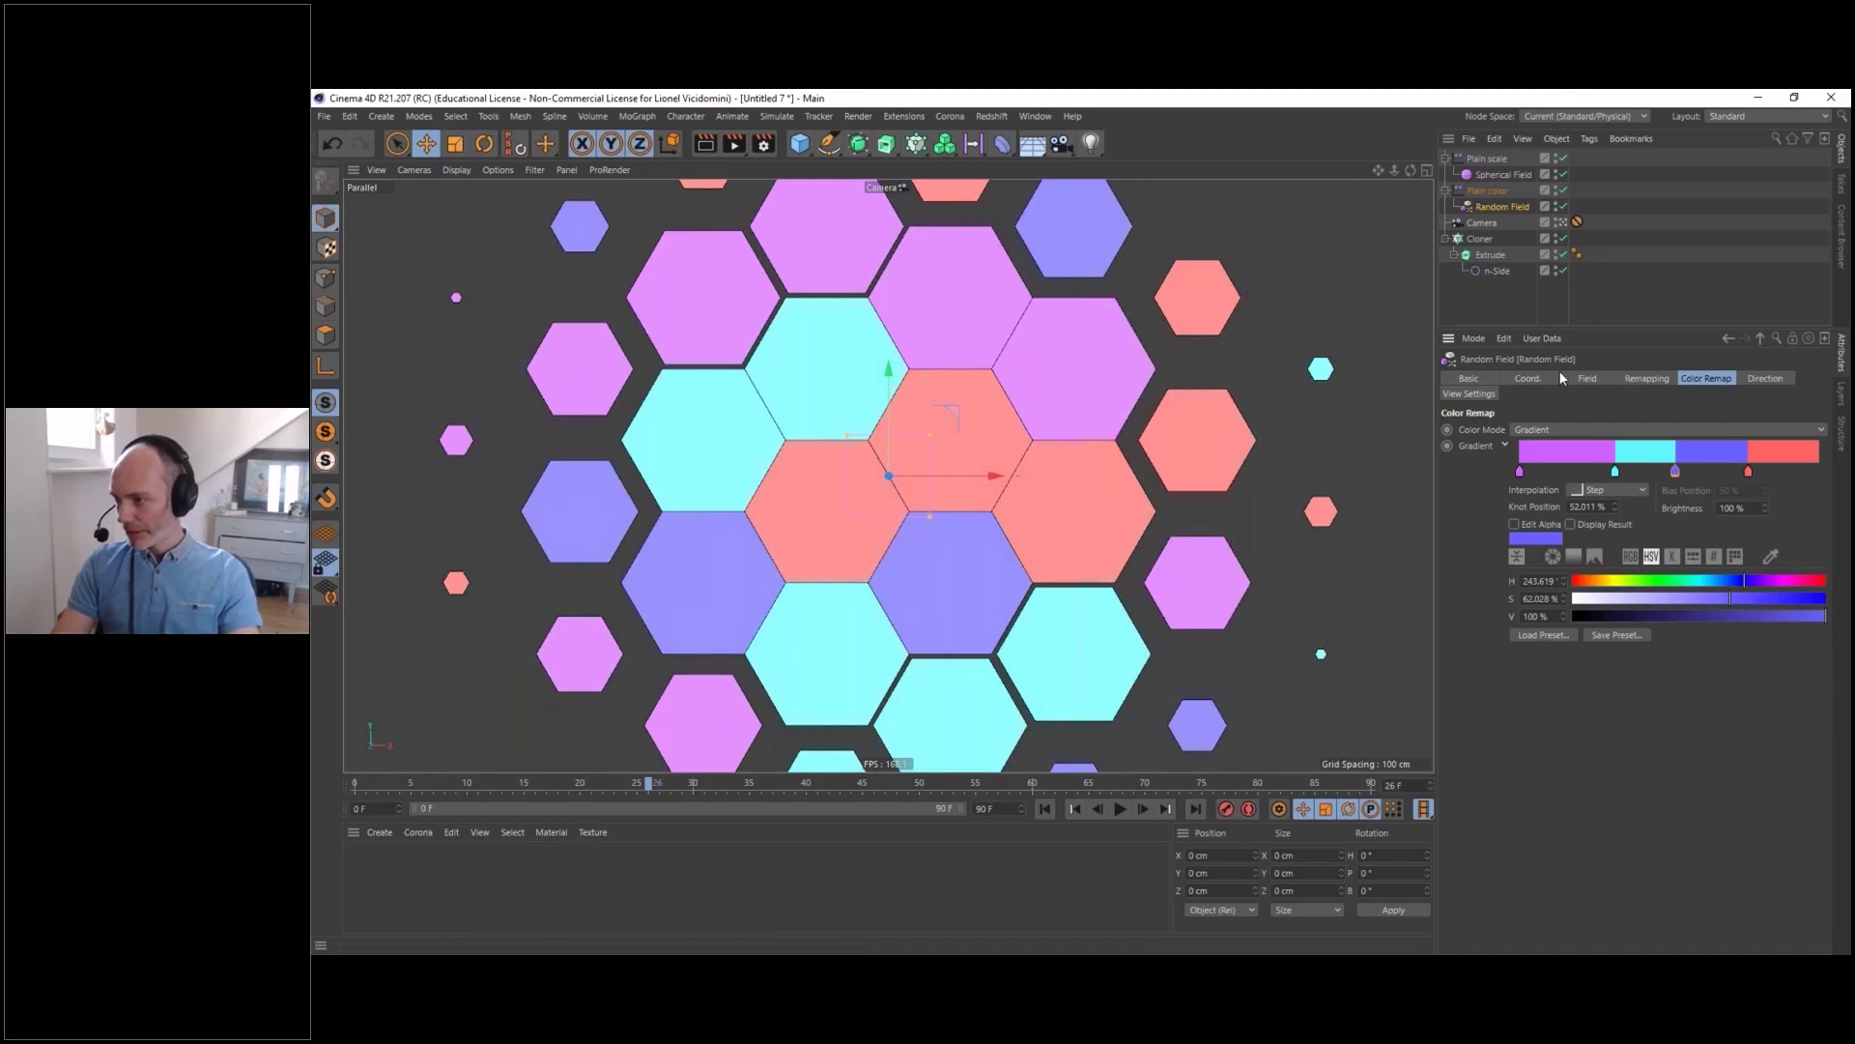
- Change the Random Field's seed to 123471 for a different color distribution across the hexagons
{"action": "left_click", "coordinate": [1587, 377]}
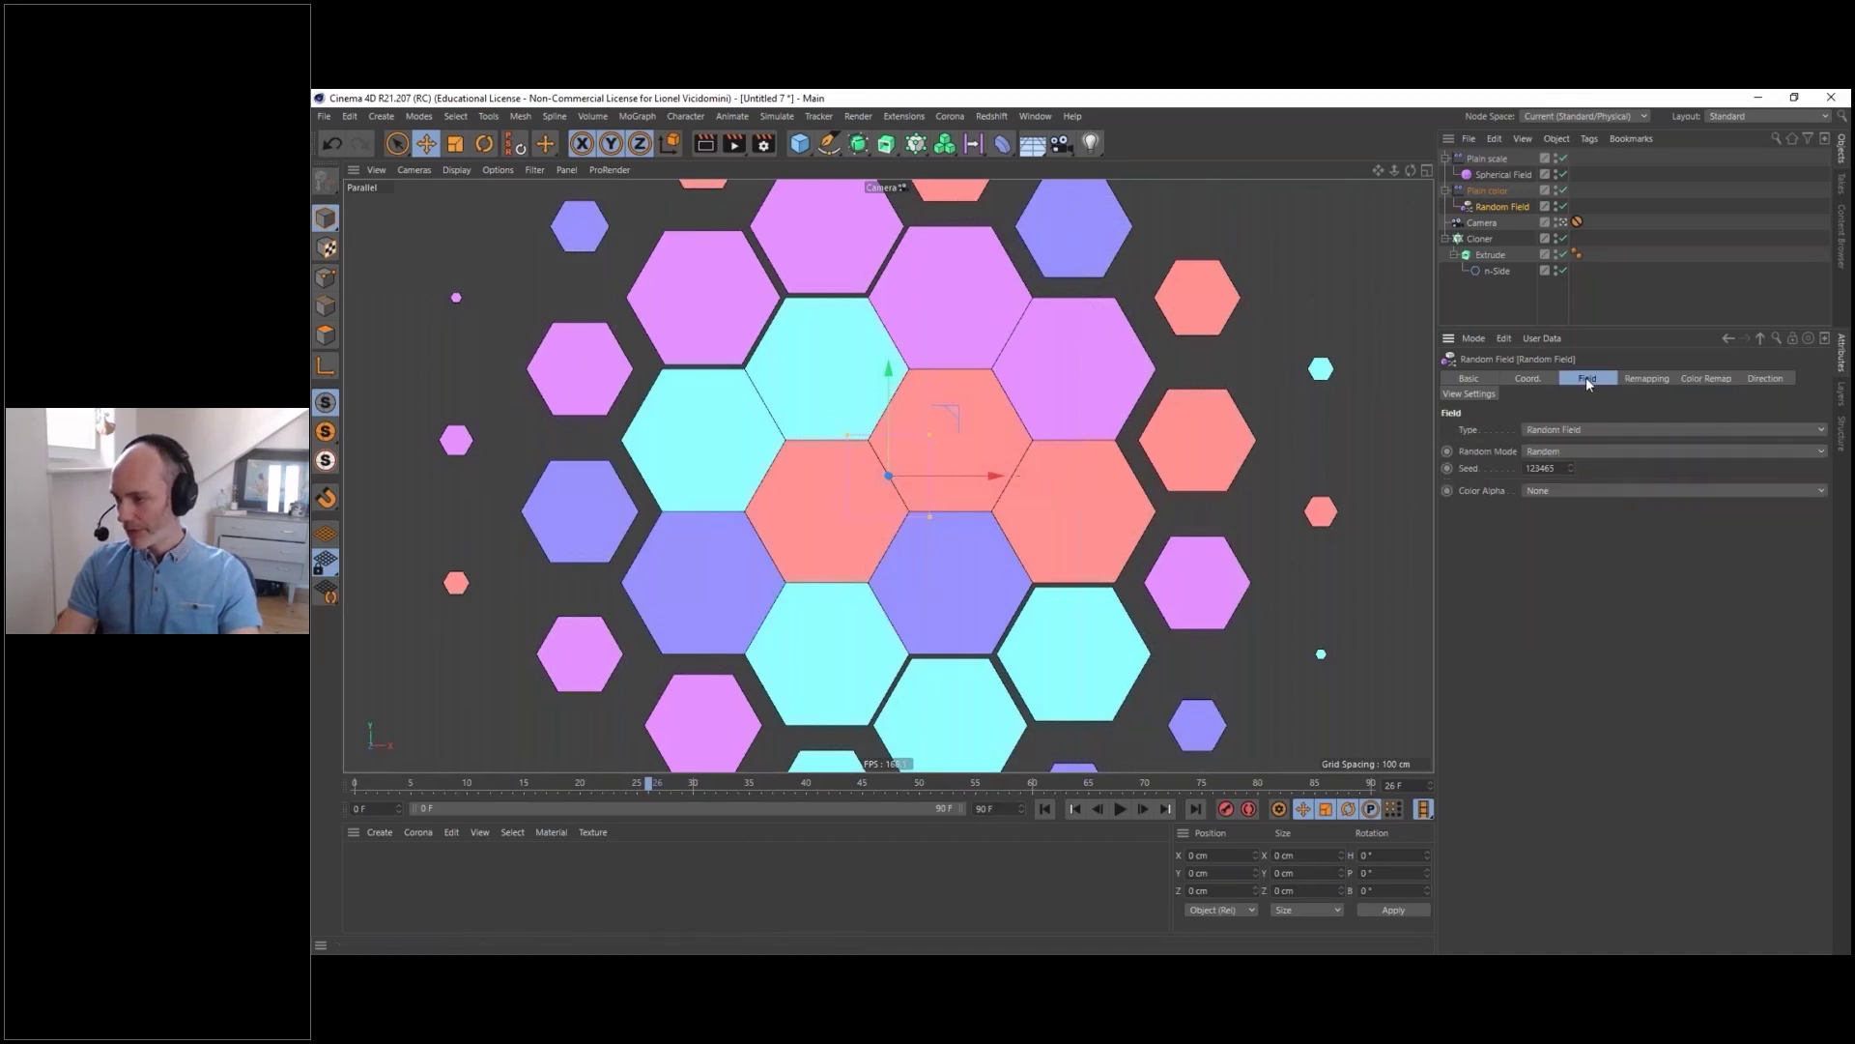
{"action": "left_click", "coordinate": [1575, 467]}
{"action": "left_click", "coordinate": [1575, 467]}
{"action": "left_click", "coordinate": [1575, 468]}
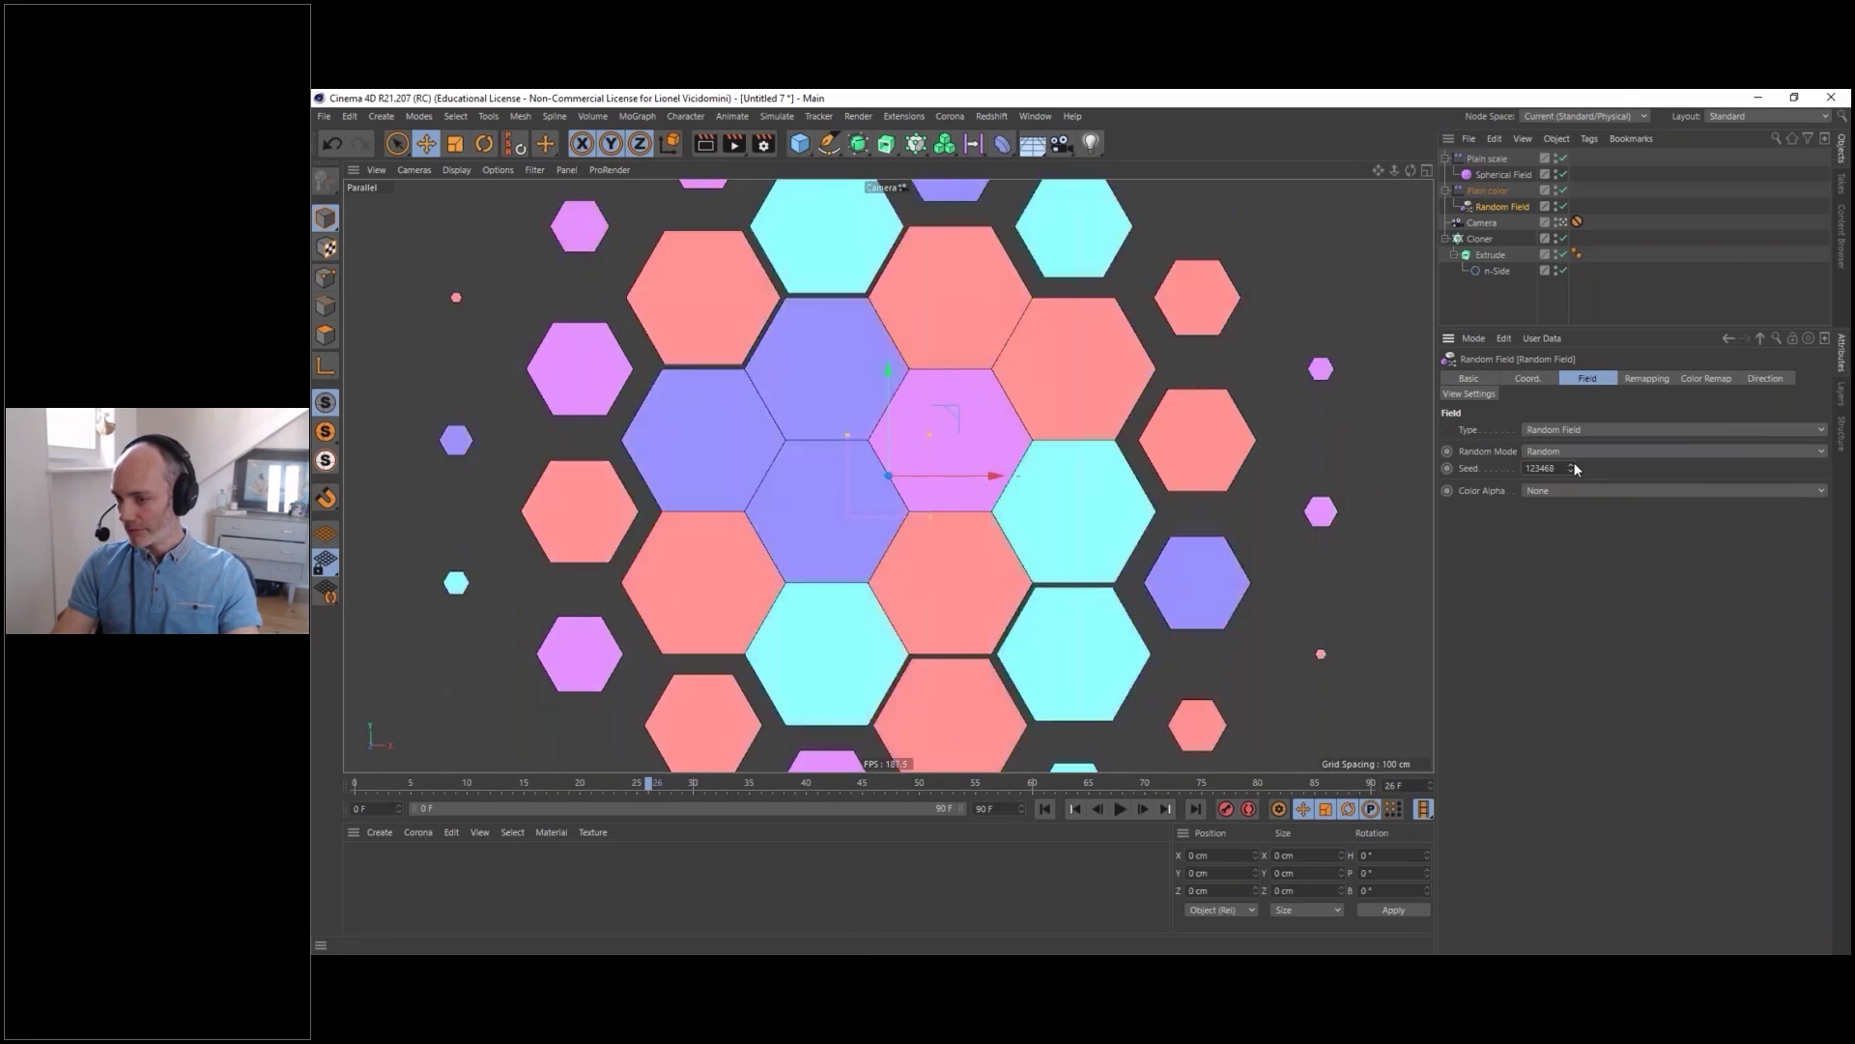
{"action": "left_click", "coordinate": [1575, 467]}
{"action": "left_click", "coordinate": [1575, 468]}
{"action": "left_click", "coordinate": [1573, 465]}
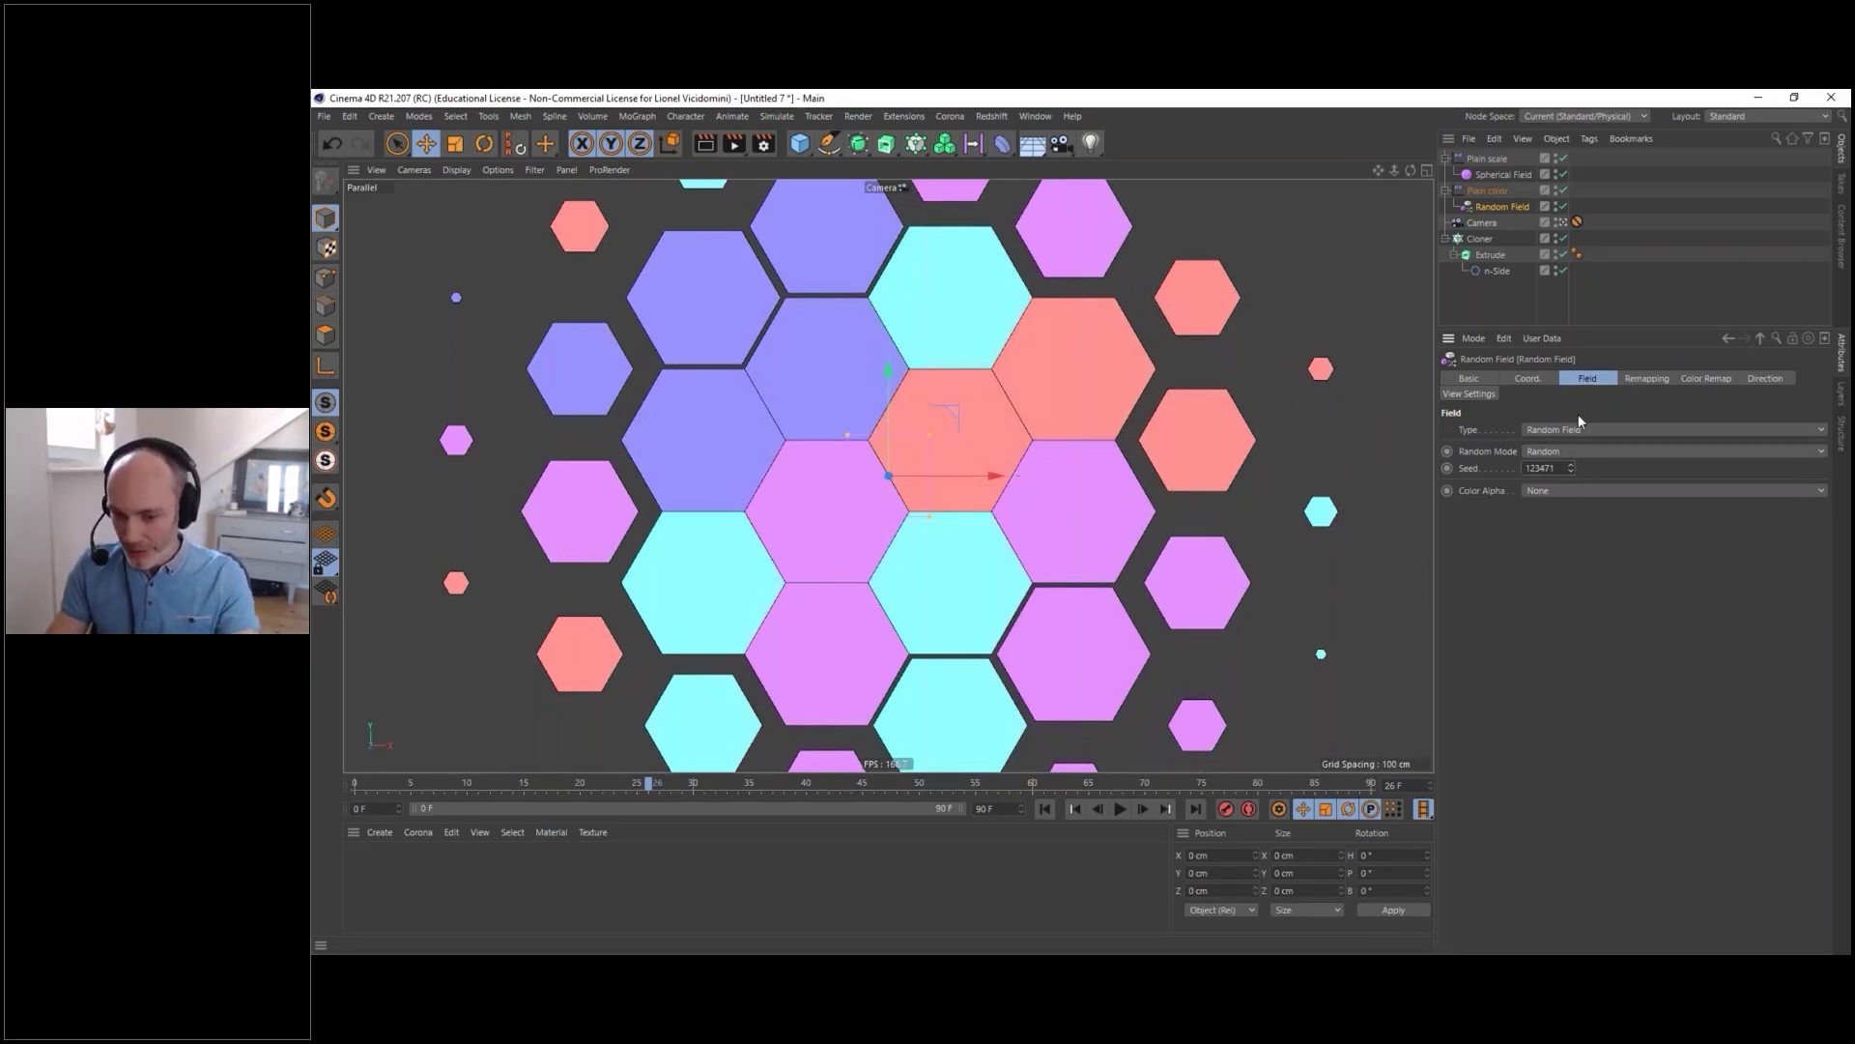
- Remove the size animation from the Spherical Field at frame 25 and open the choice of field types
{"action": "left_click", "coordinate": [1498, 174]}
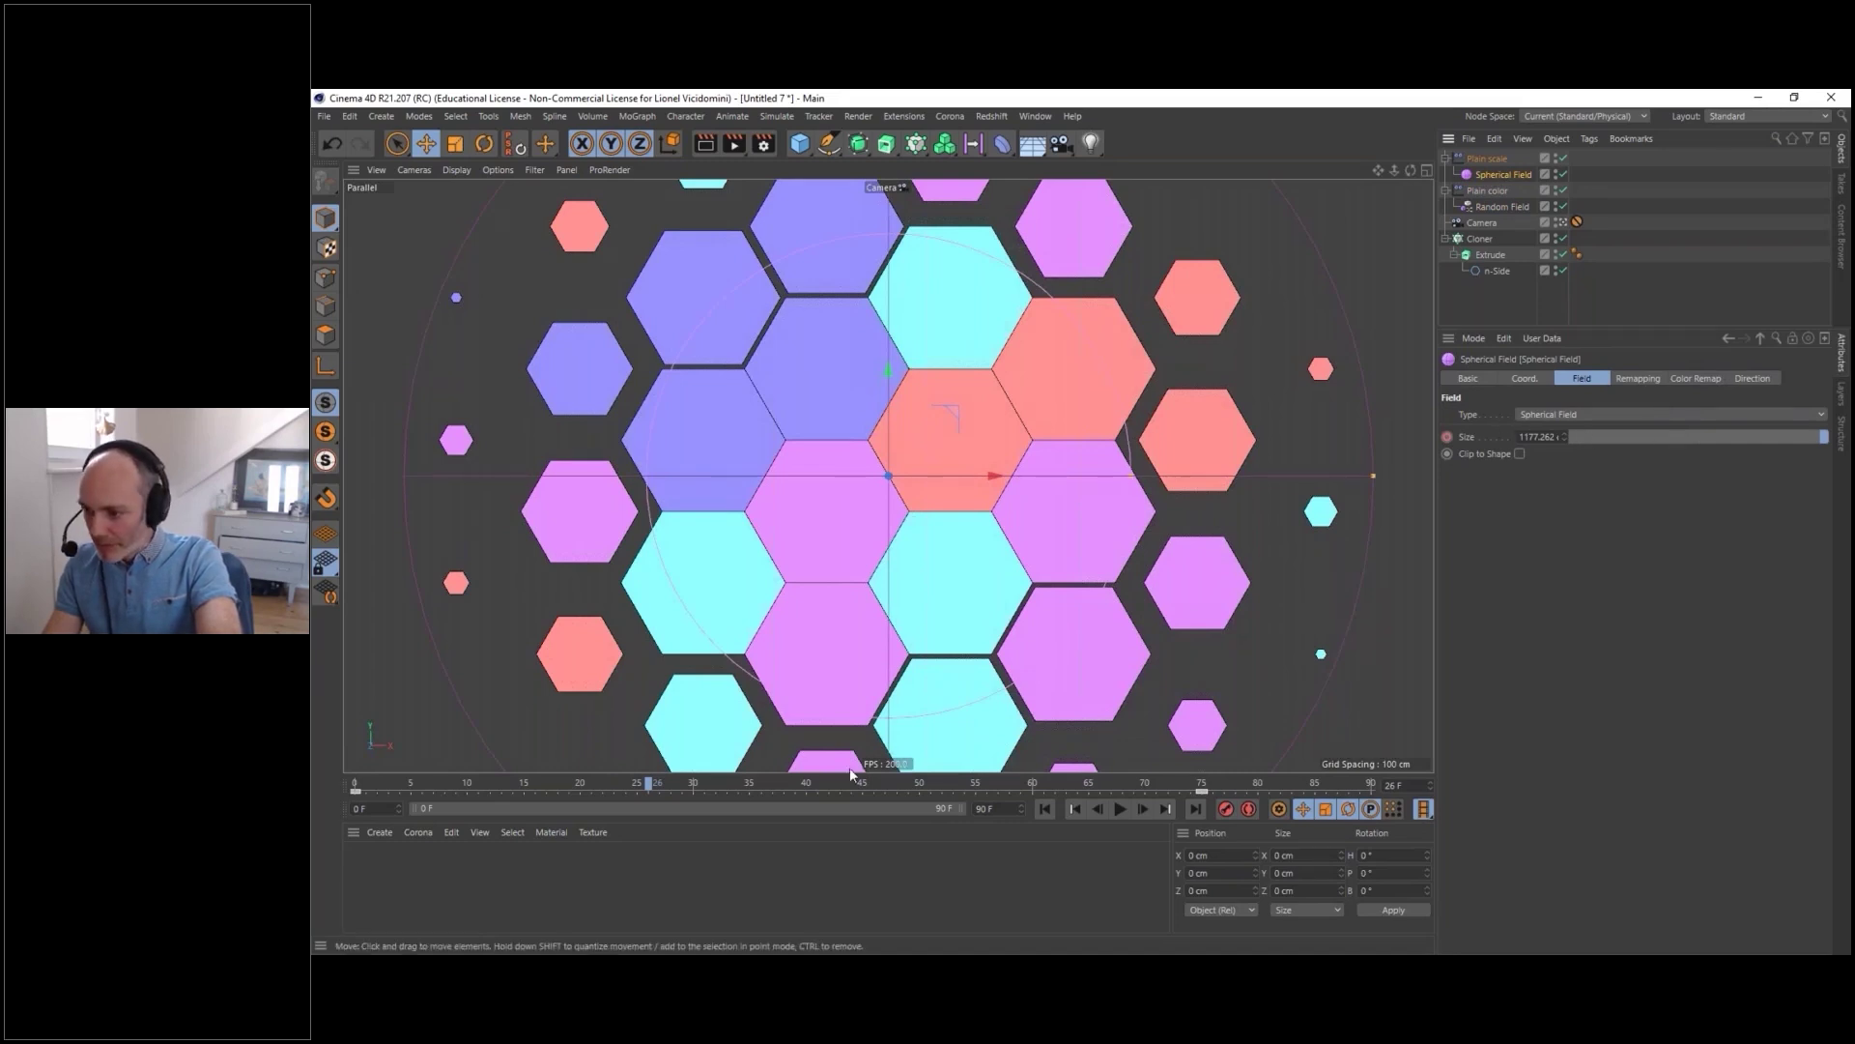
{"action": "mouse_move", "coordinate": [647, 783]}
{"action": "left_mouse_down"}
{"action": "mouse_move", "coordinate": [945, 792]}
{"action": "mouse_move", "coordinate": [513, 800]}
{"action": "mouse_move", "coordinate": [750, 798]}
{"action": "mouse_move", "coordinate": [566, 794]}
{"action": "mouse_move", "coordinate": [679, 792]}
{"action": "mouse_move", "coordinate": [637, 790]}
{"action": "left_mouse_up"}
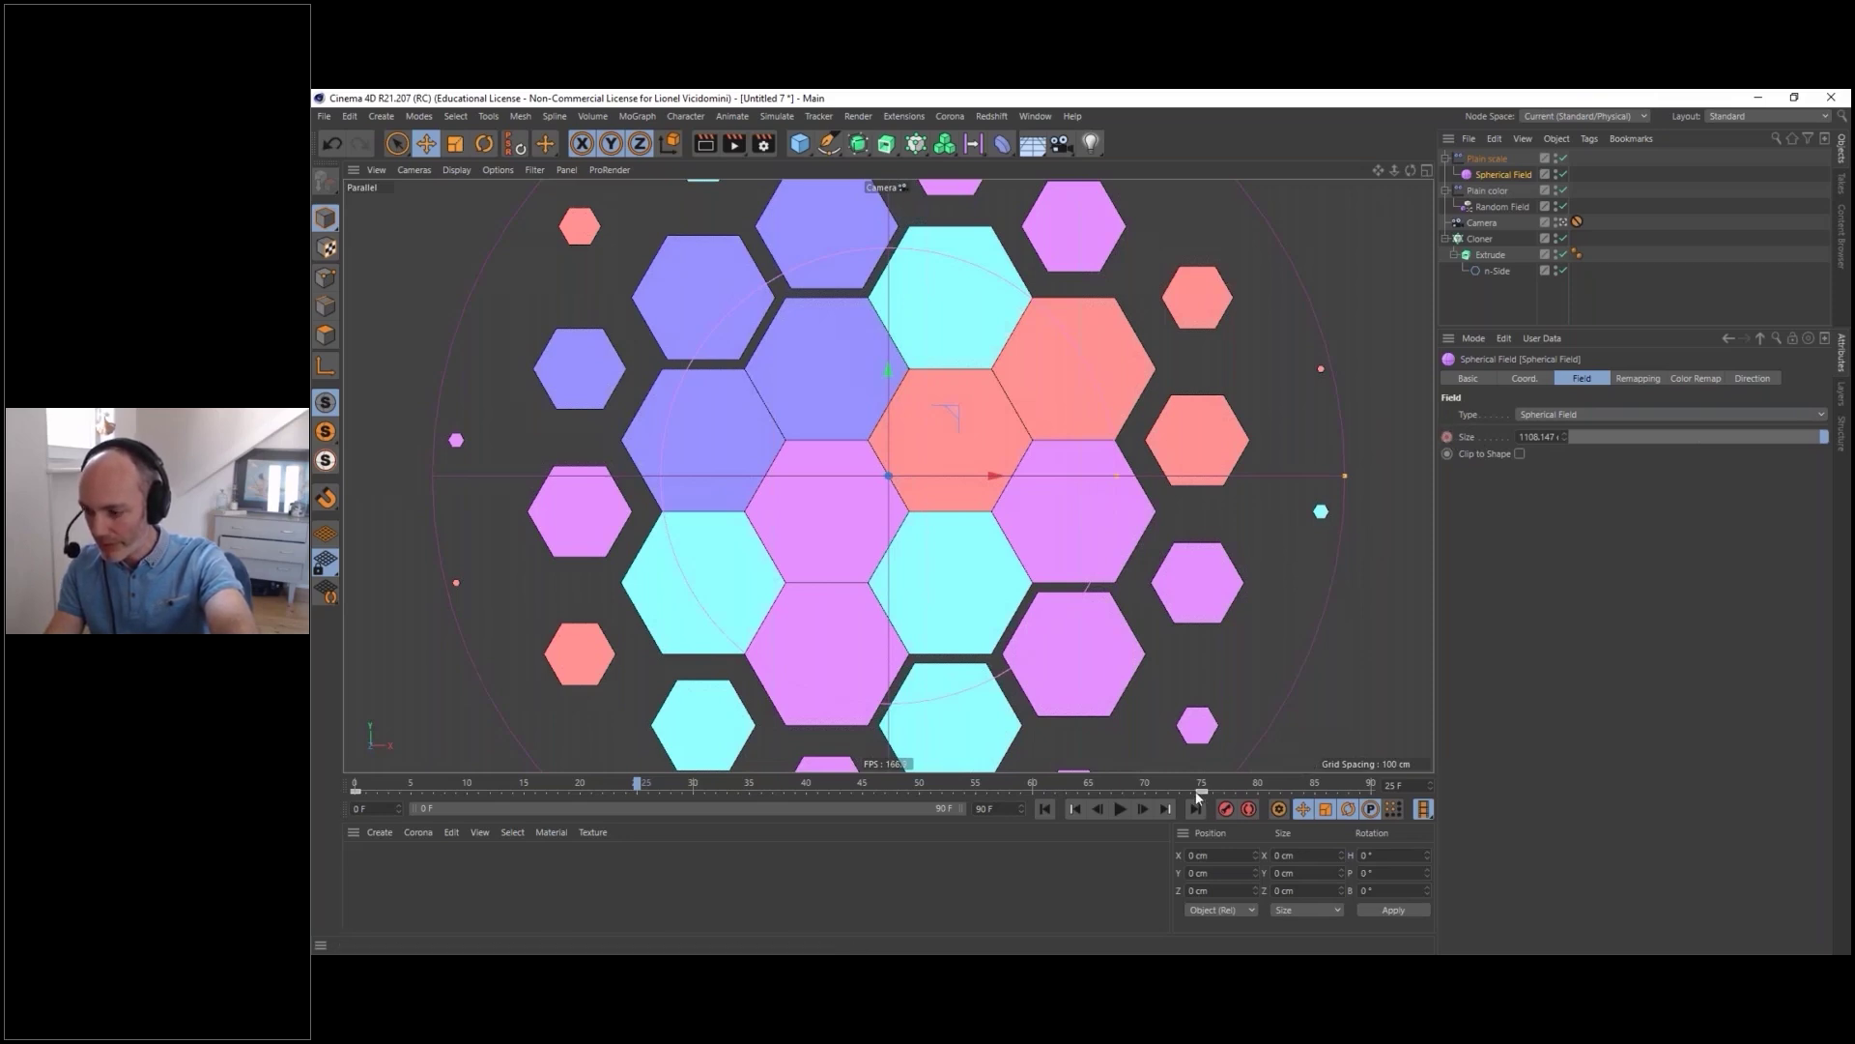
{"action": "left_click", "coordinate": [1447, 438]}
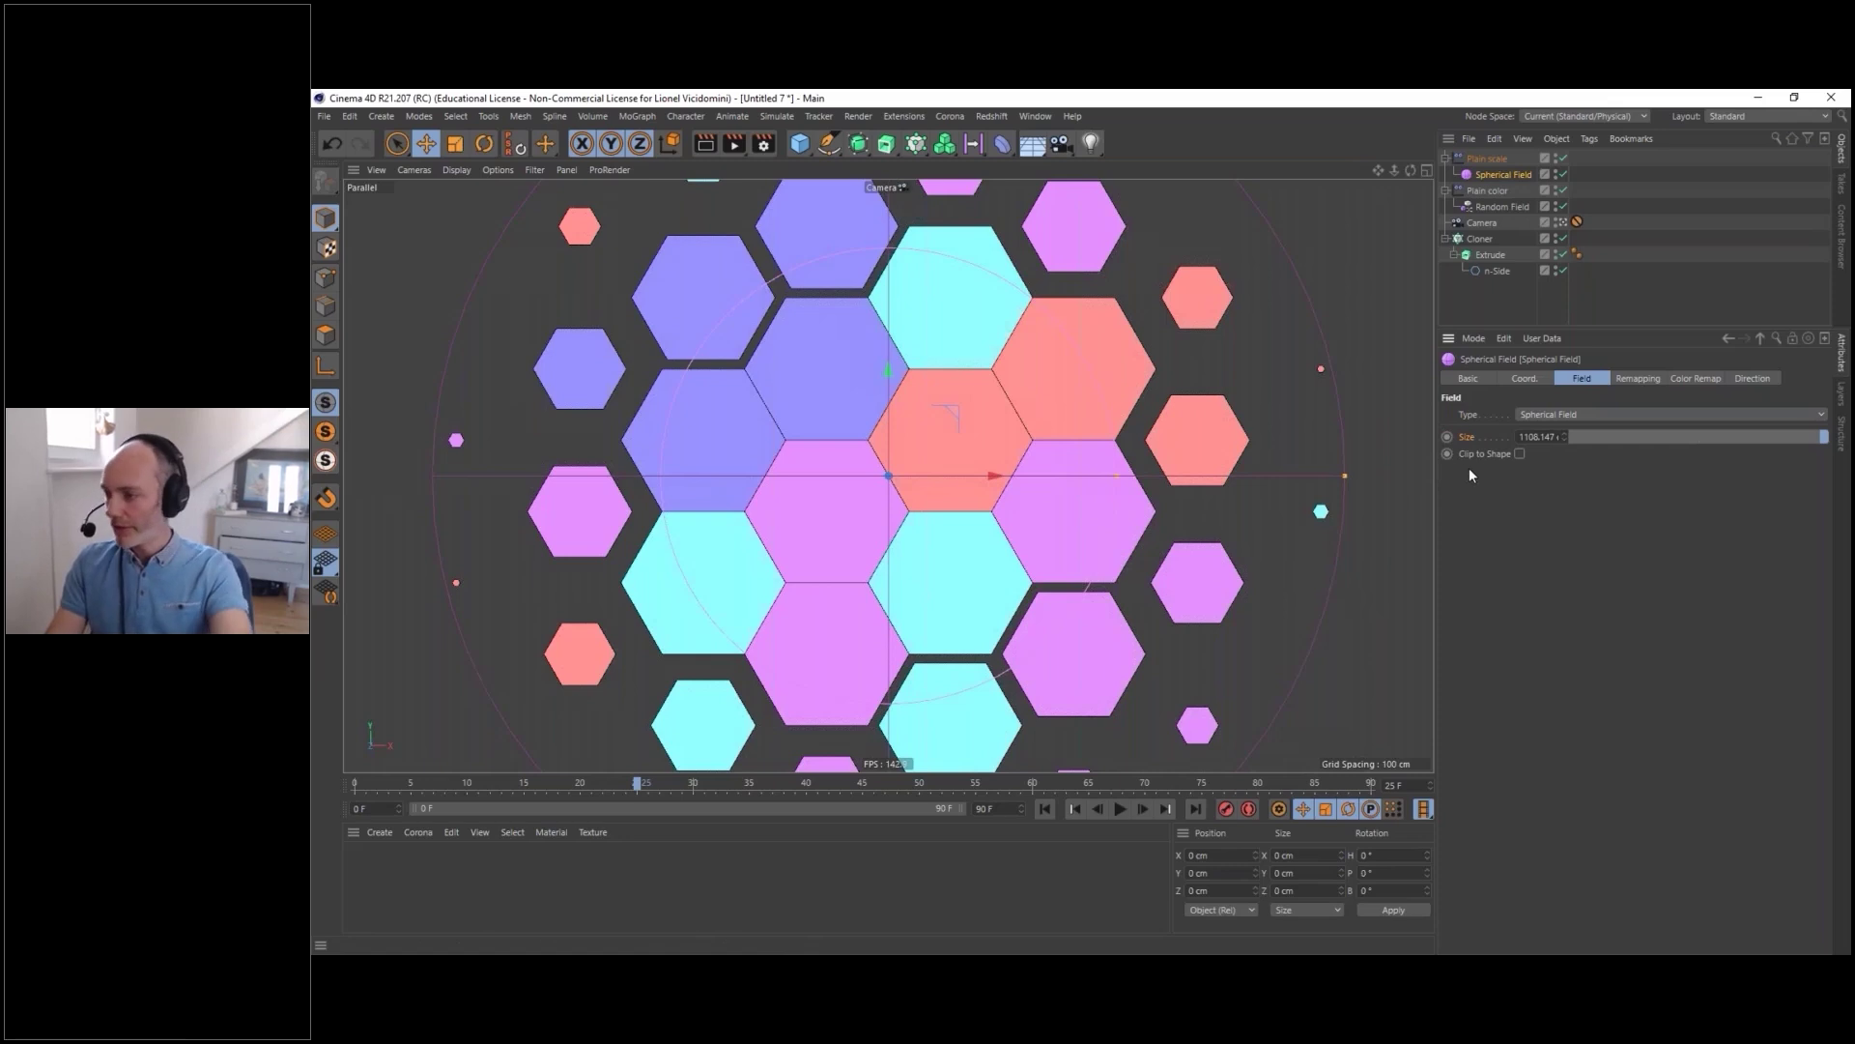
{"action": "left_click", "coordinate": [1566, 416]}
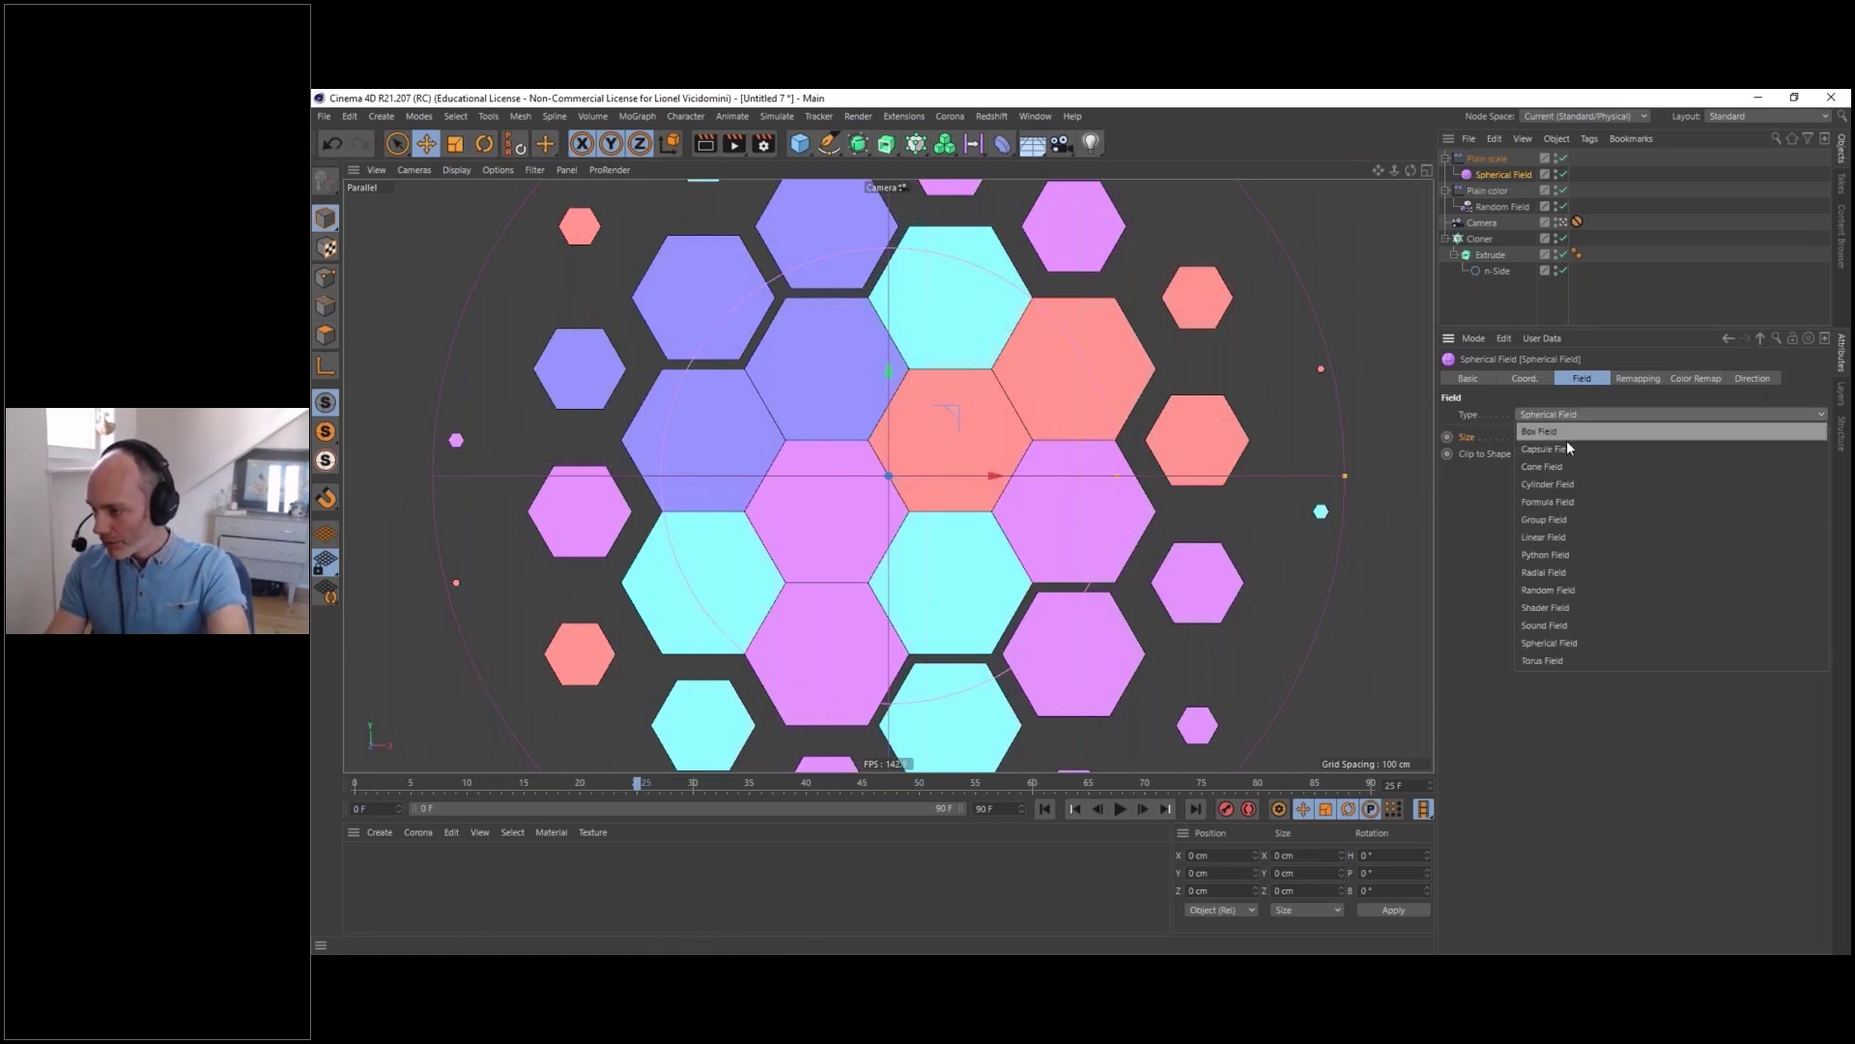
- Change the spherical field of the Plain scale effector to a Linear Field and widen its range across the hexagons
{"action": "left_click", "coordinate": [1533, 538]}
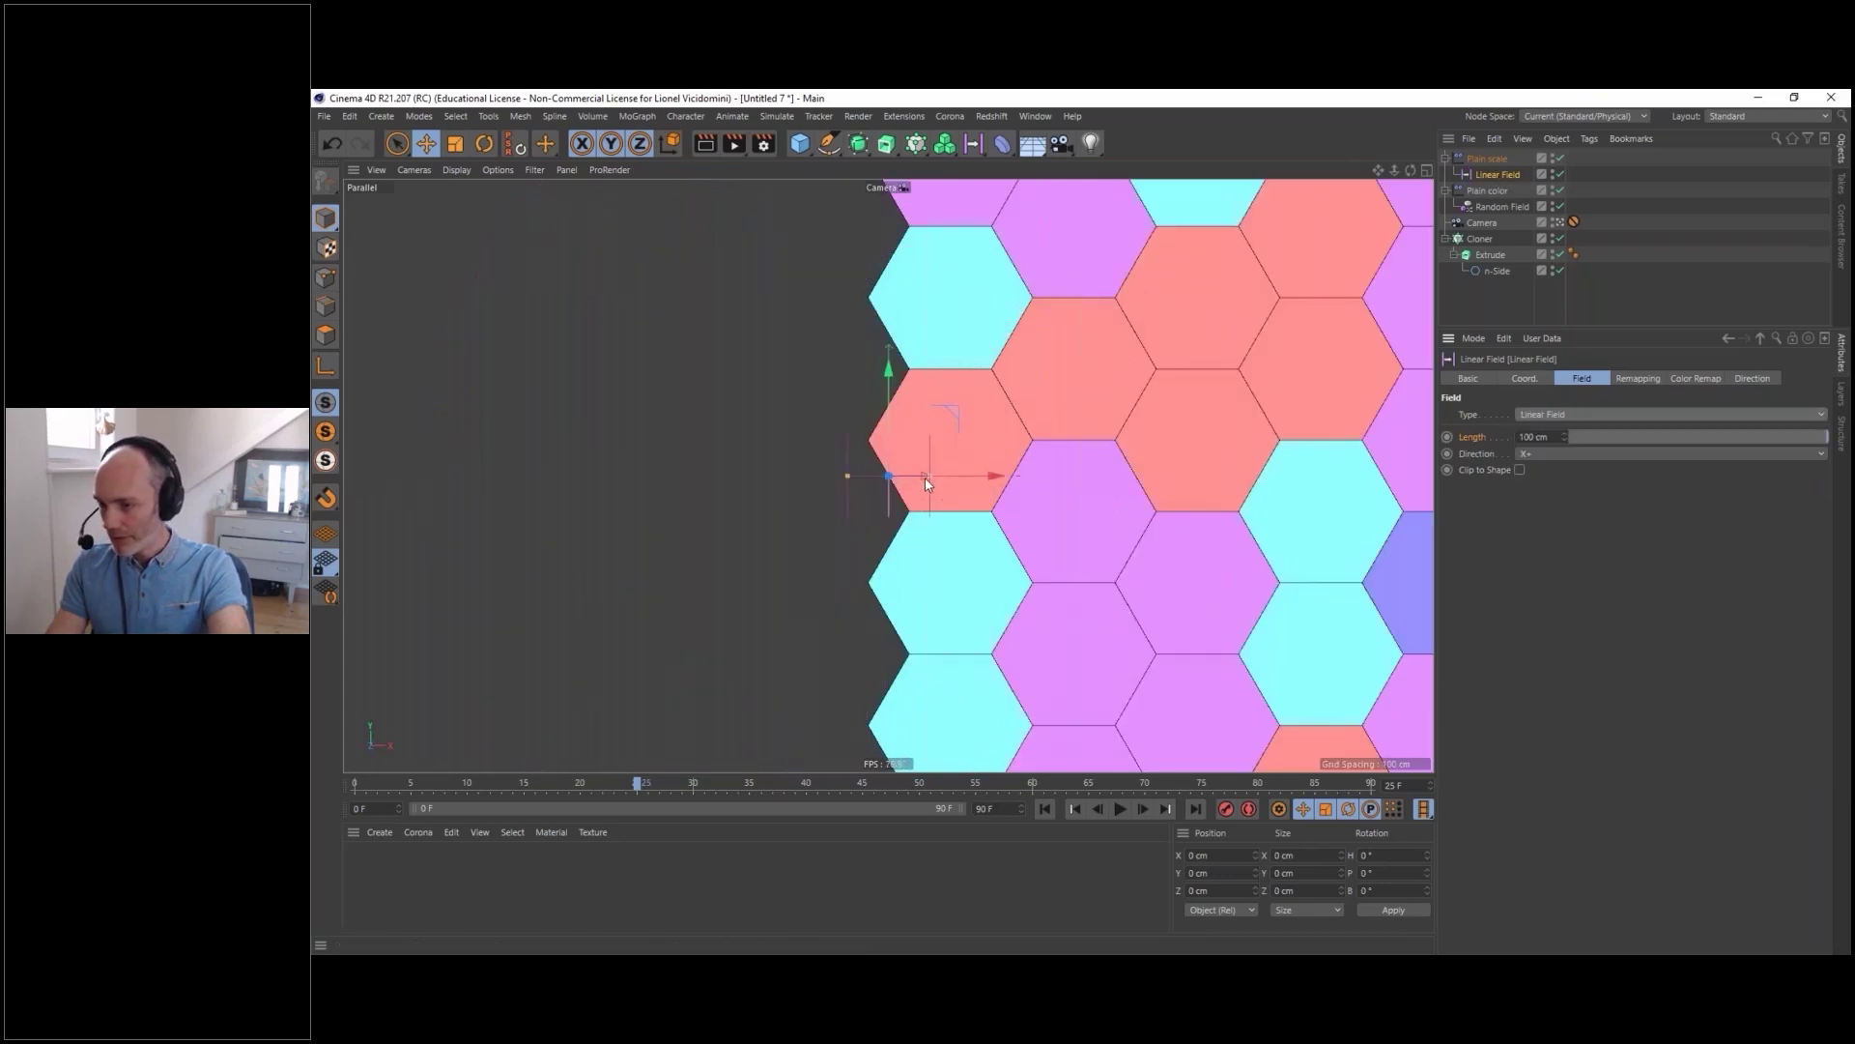
{"action": "left_click_drag", "start_coordinate": [928, 482], "coordinate": [1020, 476]}
- Rotate the linear field about 38° so it runs diagonally across the hexagons, and lengthen it to about 944 cm
{"action": "key", "text": "r"}
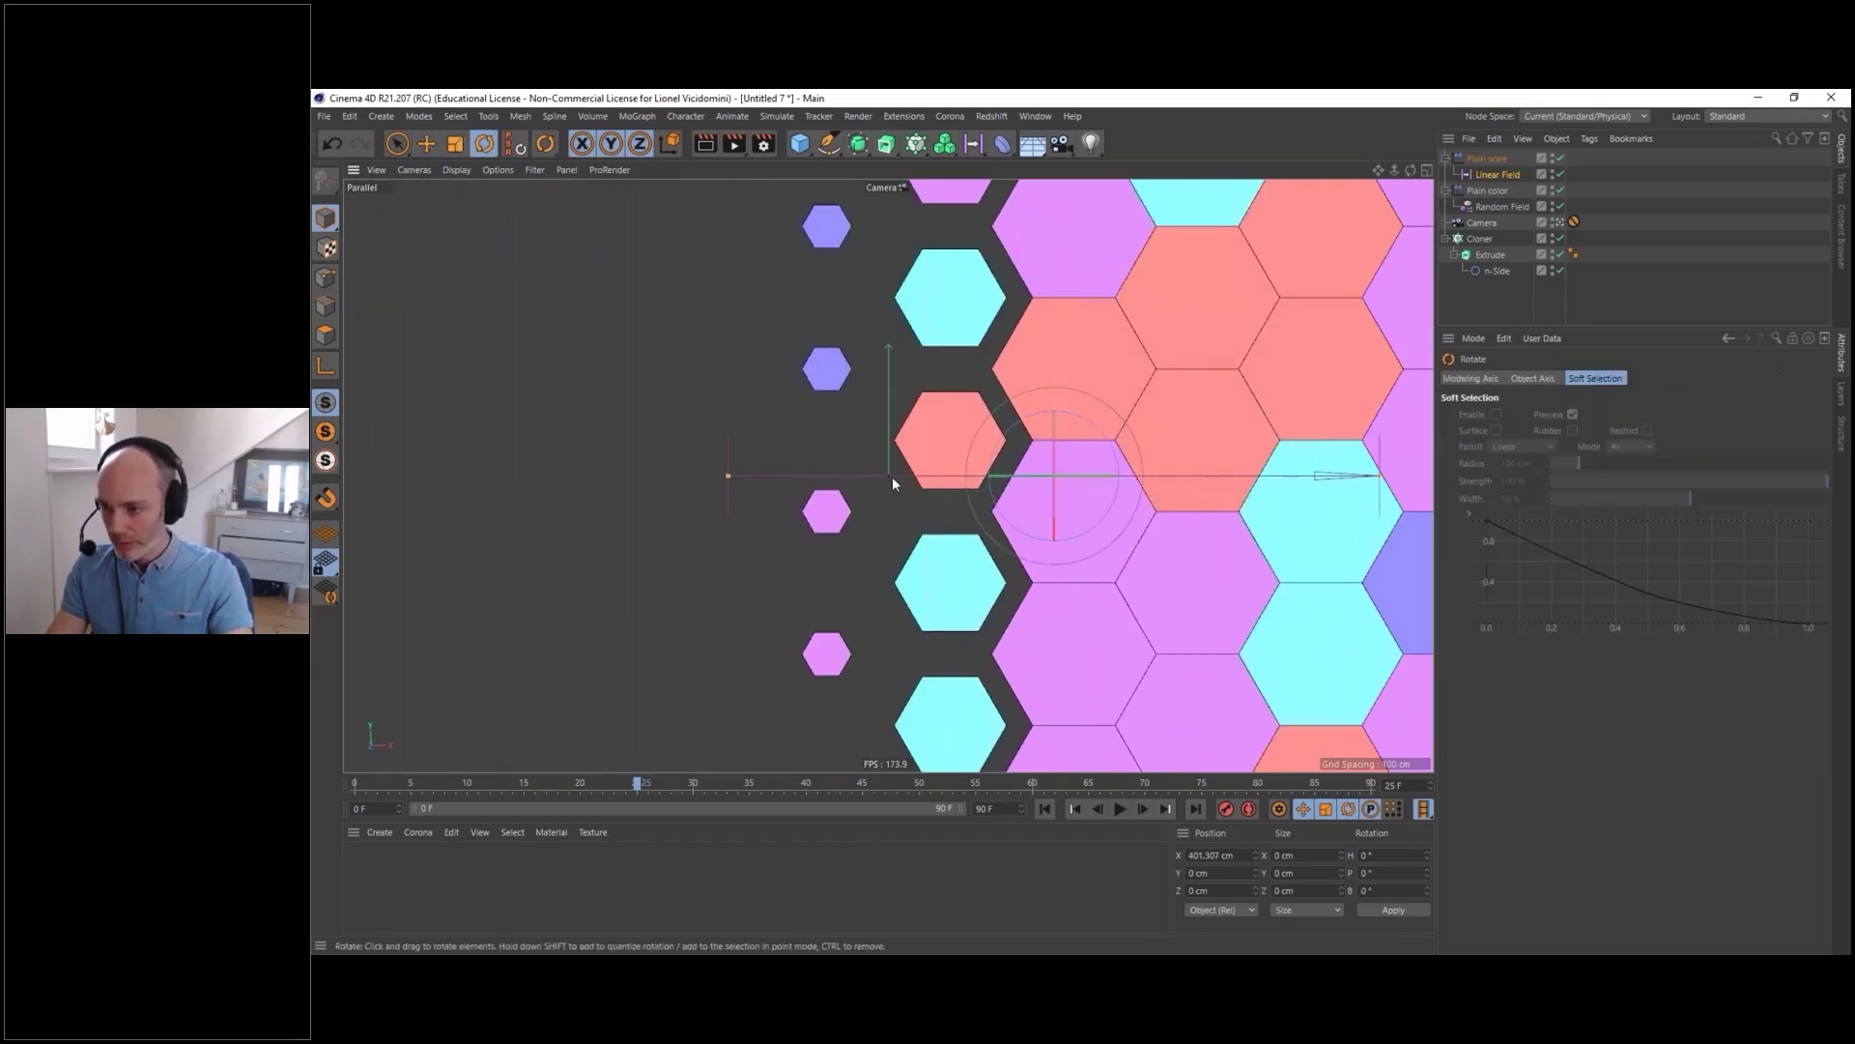
{"action": "left_click_drag", "start_coordinate": [1099, 432], "coordinate": [1005, 502]}
{"action": "key", "text": "e"}
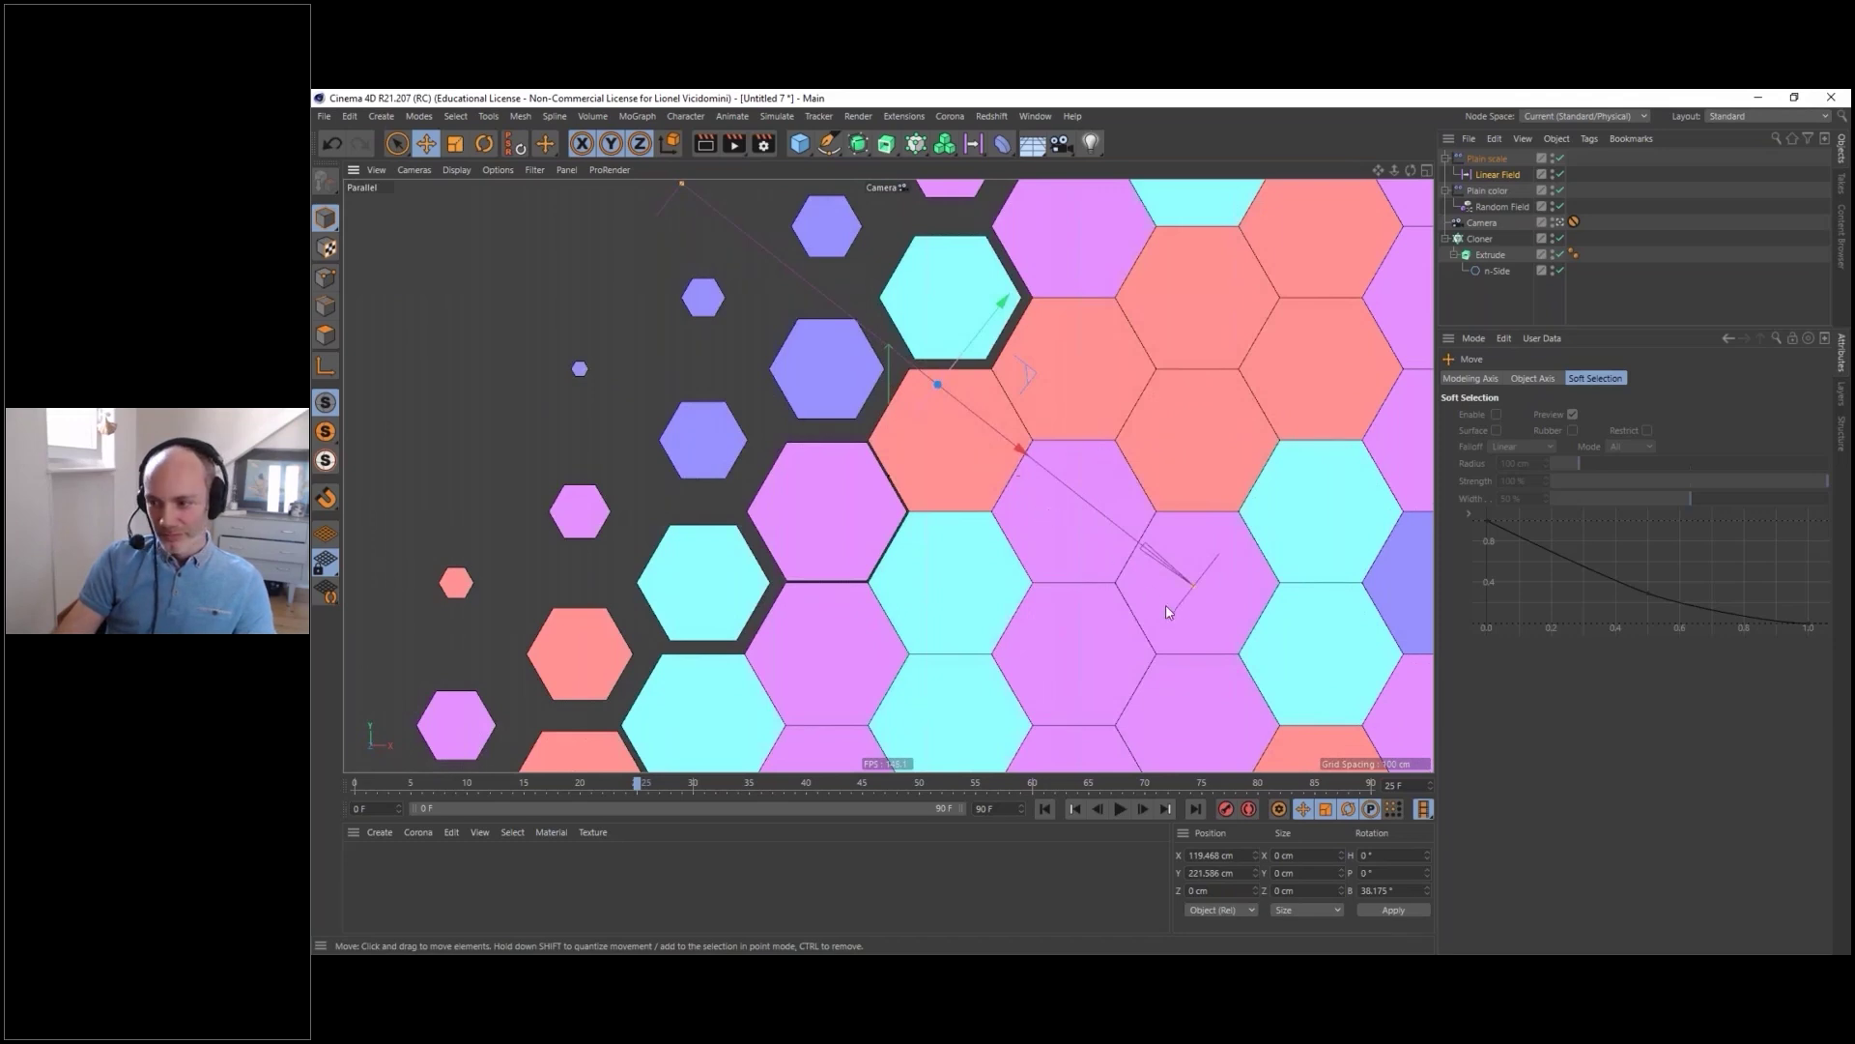
{"action": "left_click_drag", "start_coordinate": [1198, 591], "coordinate": [1242, 623]}
{"action": "mouse_move", "coordinate": [1019, 452]}
{"action": "left_mouse_down"}
{"action": "mouse_move", "coordinate": [1179, 570]}
{"action": "mouse_move", "coordinate": [1008, 435]}
{"action": "left_mouse_up"}
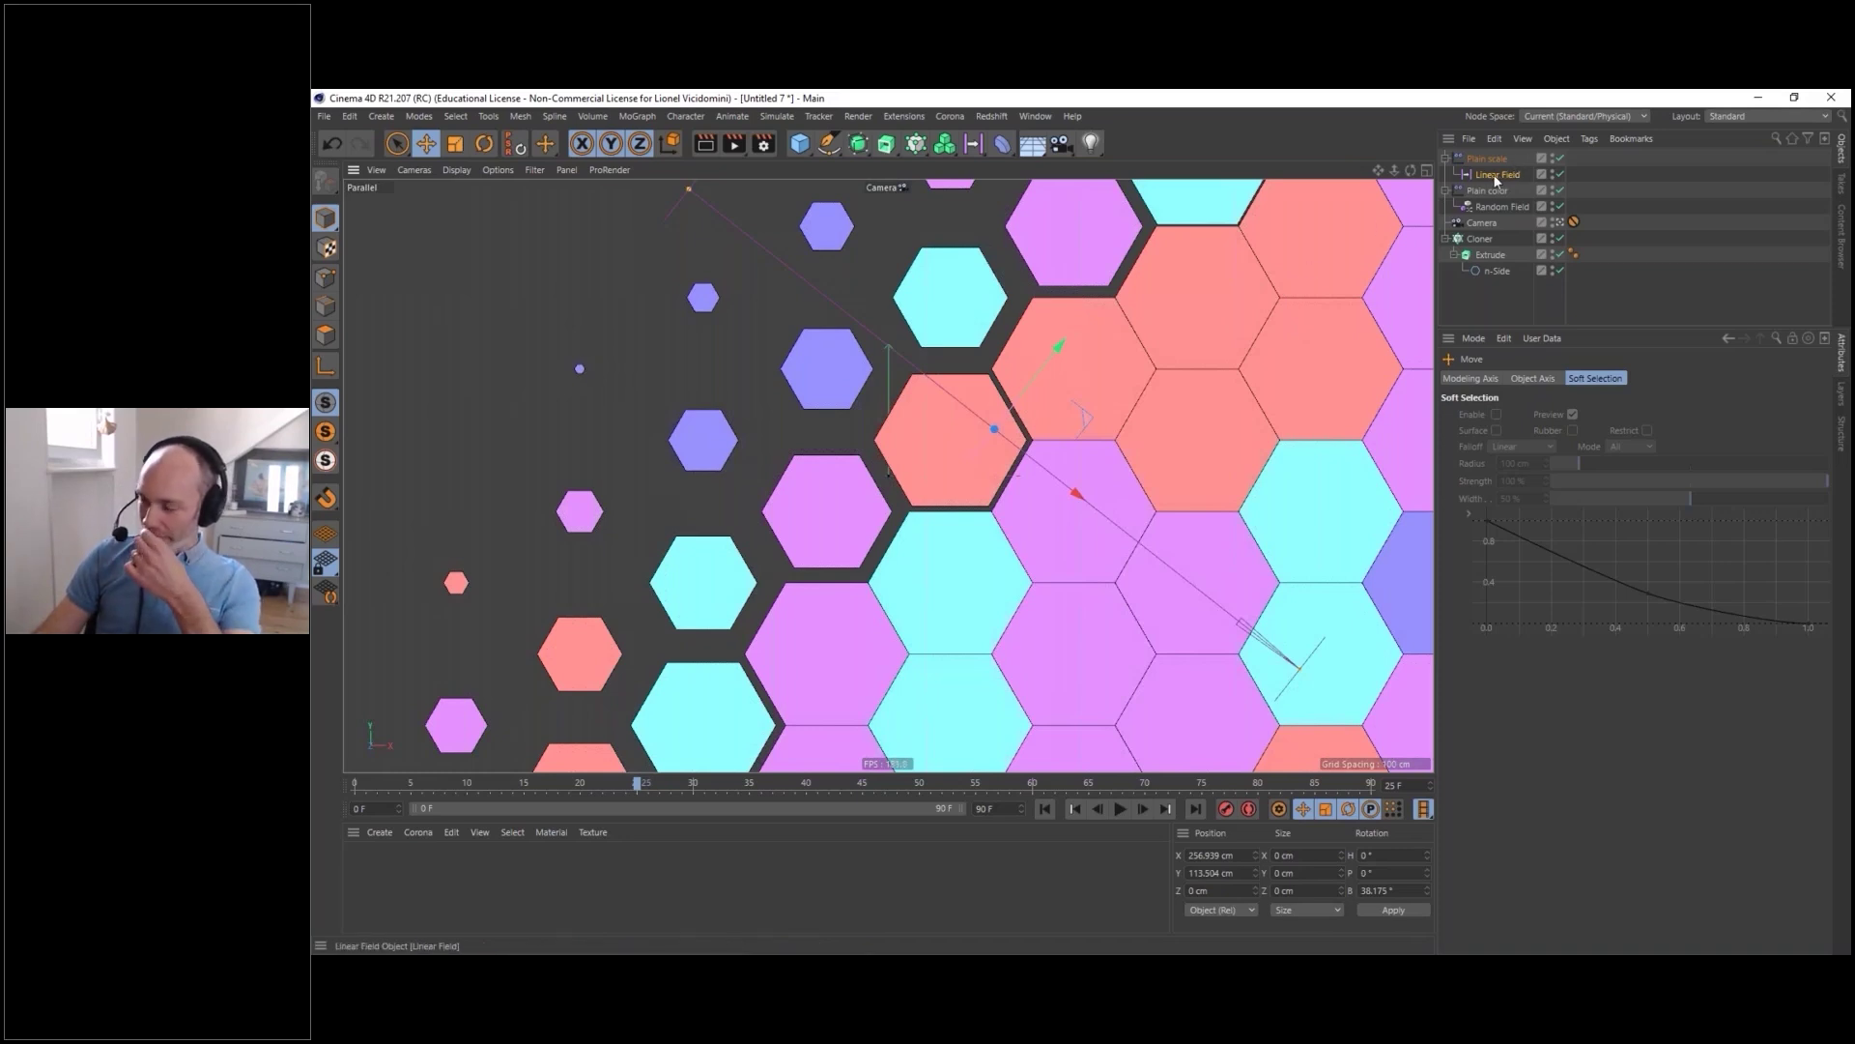
{"action": "left_click_drag", "start_coordinate": [1052, 487], "coordinate": [1114, 574]}
- Move the linear field in the Front view beyond the grid's upper-left corner, to about X -1274 cm, Y 1317 cm
{"action": "middle_click", "coordinate": [1197, 601]}
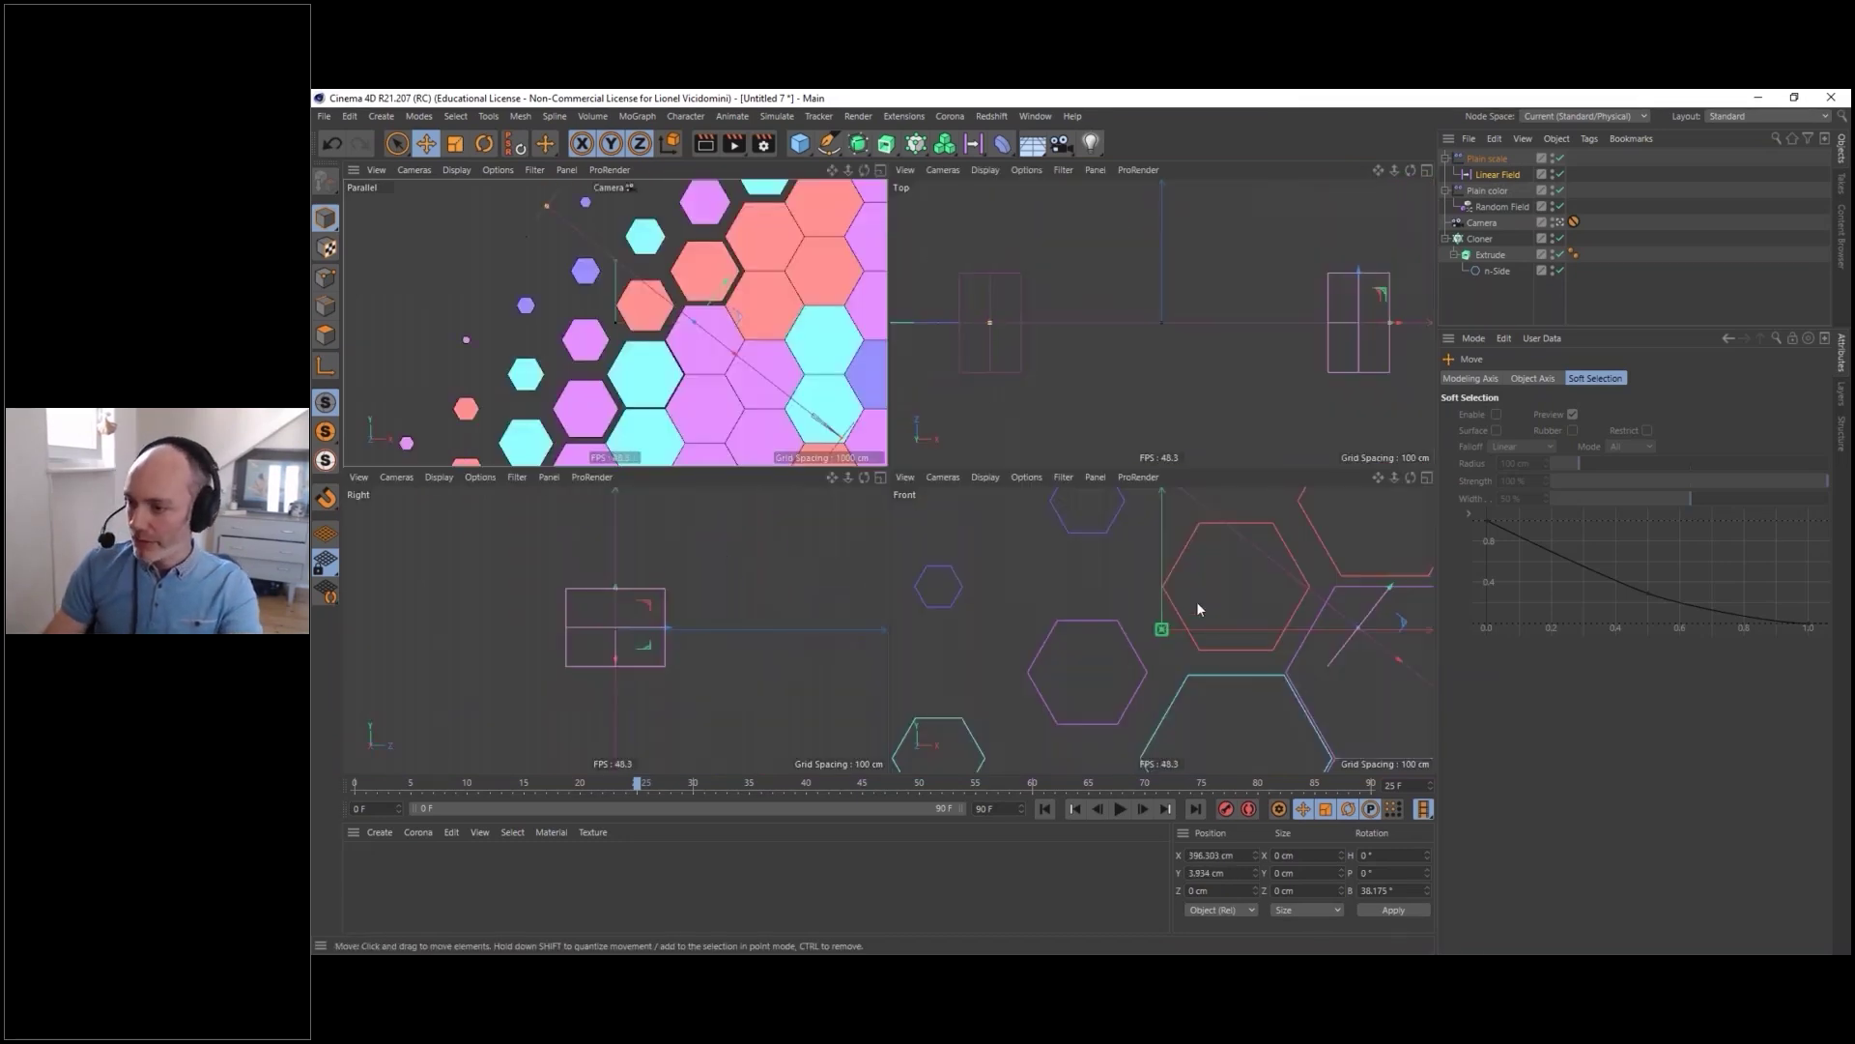
{"action": "scroll", "coordinate": [1185, 580], "scroll_direction": "down", "scroll_amount": 5}
{"action": "scroll", "coordinate": [1035, 661], "scroll_direction": "down", "scroll_amount": 2}
{"action": "scroll", "coordinate": [1101, 661], "scroll_direction": "down", "scroll_amount": 3}
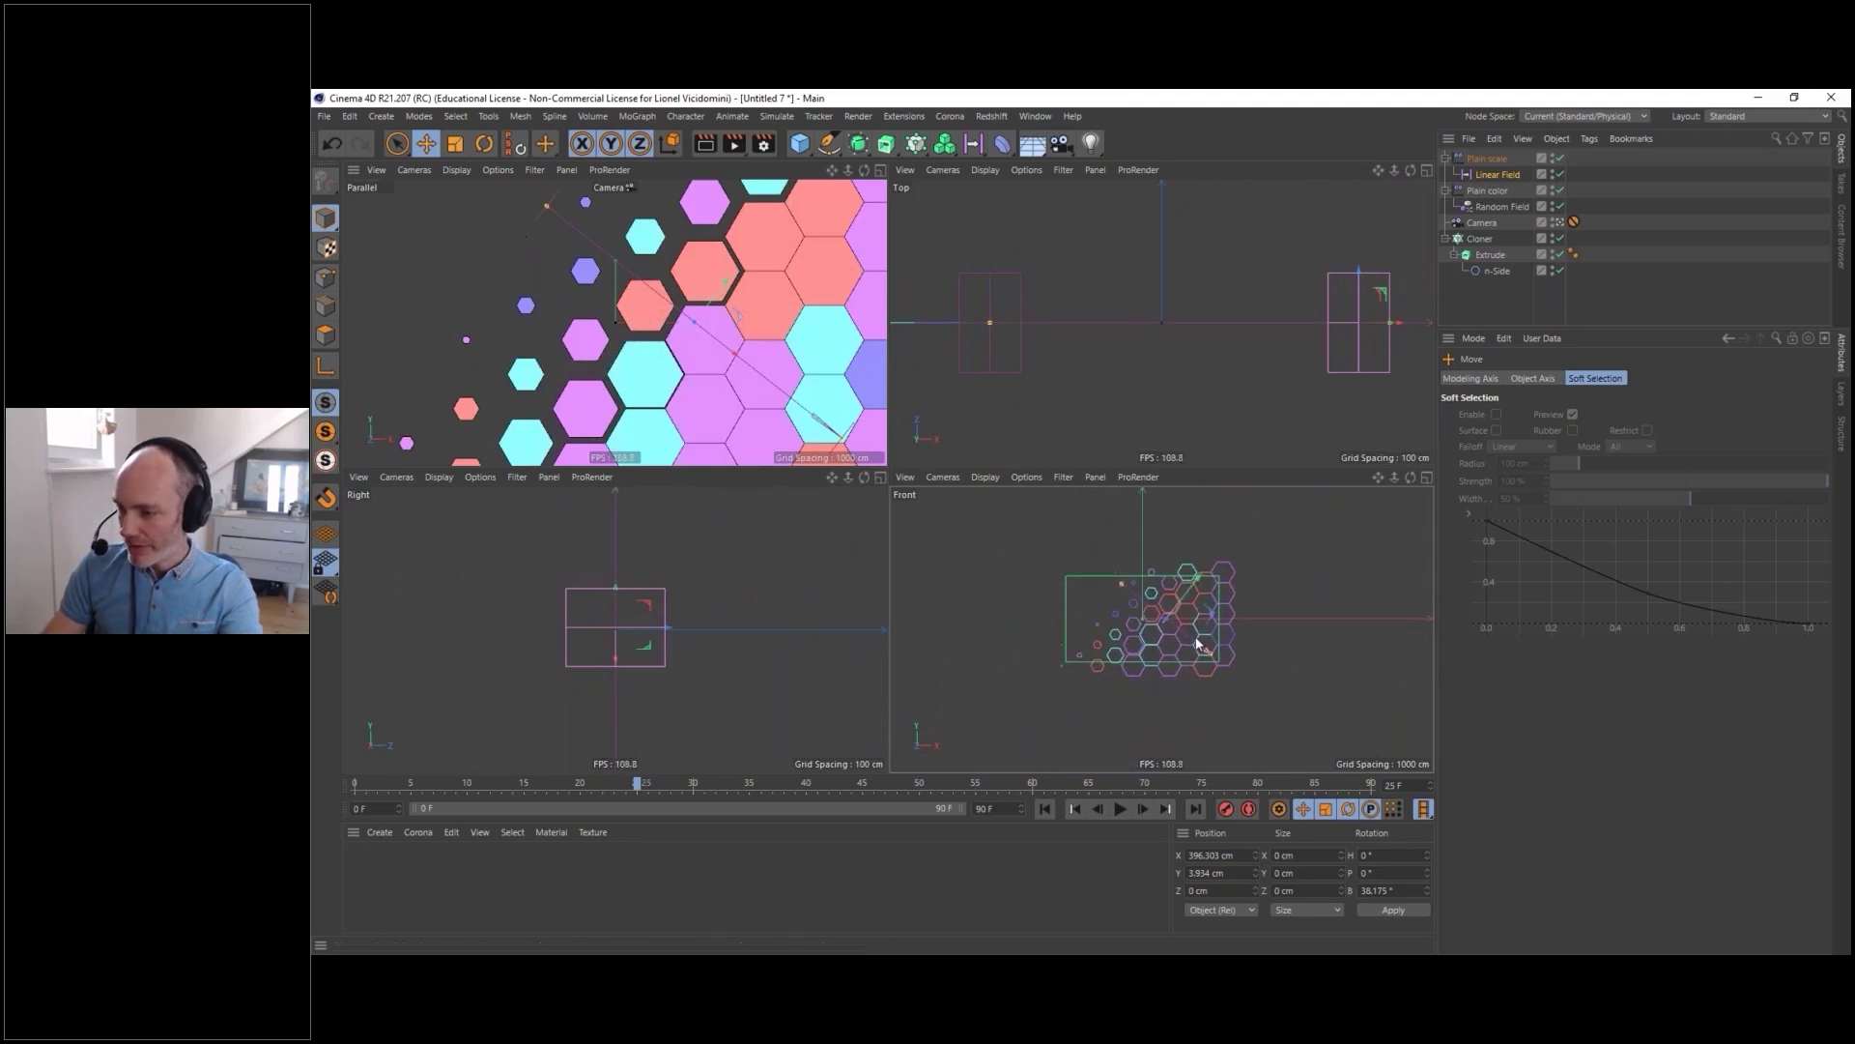
{"action": "left_click_drag", "start_coordinate": [1189, 634], "coordinate": [1062, 590]}
- Keyframe the linear field's X and Y position and shift the keyframes to frame 0
{"action": "left_click", "coordinate": [1496, 174]}
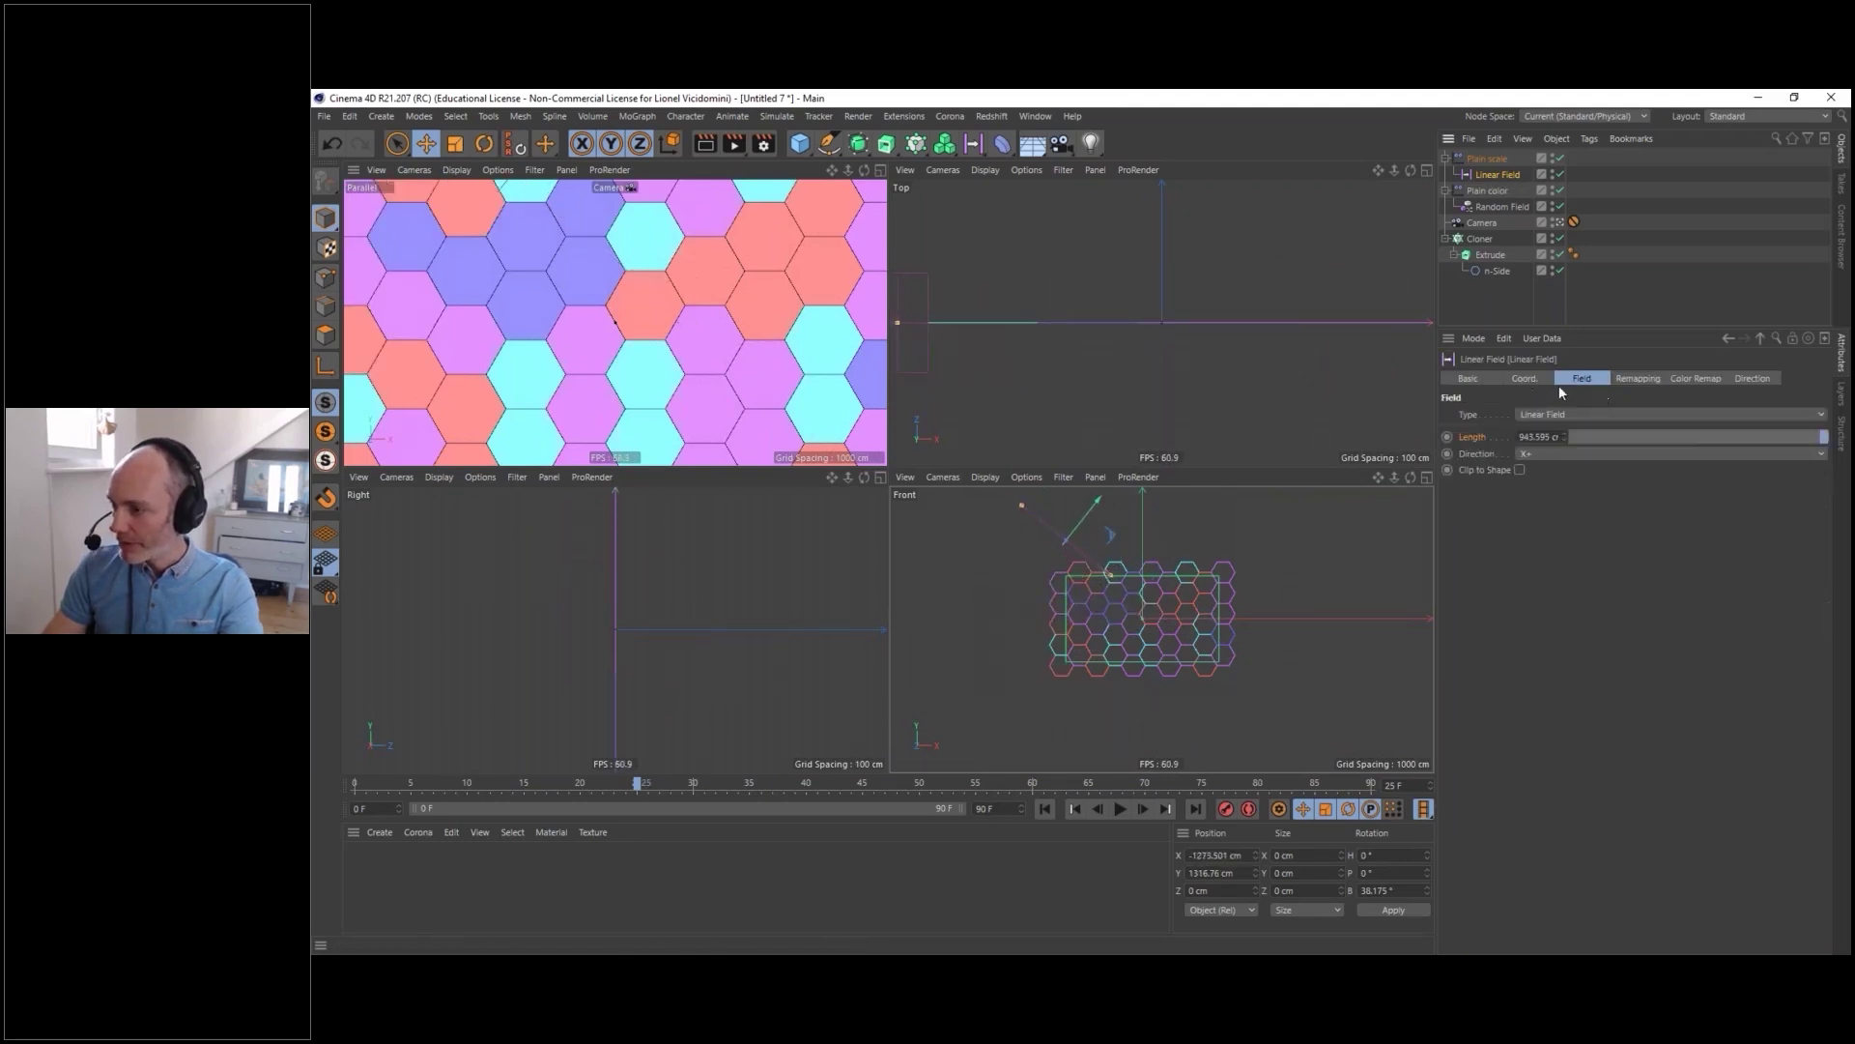
{"action": "left_click", "coordinate": [1531, 377]}
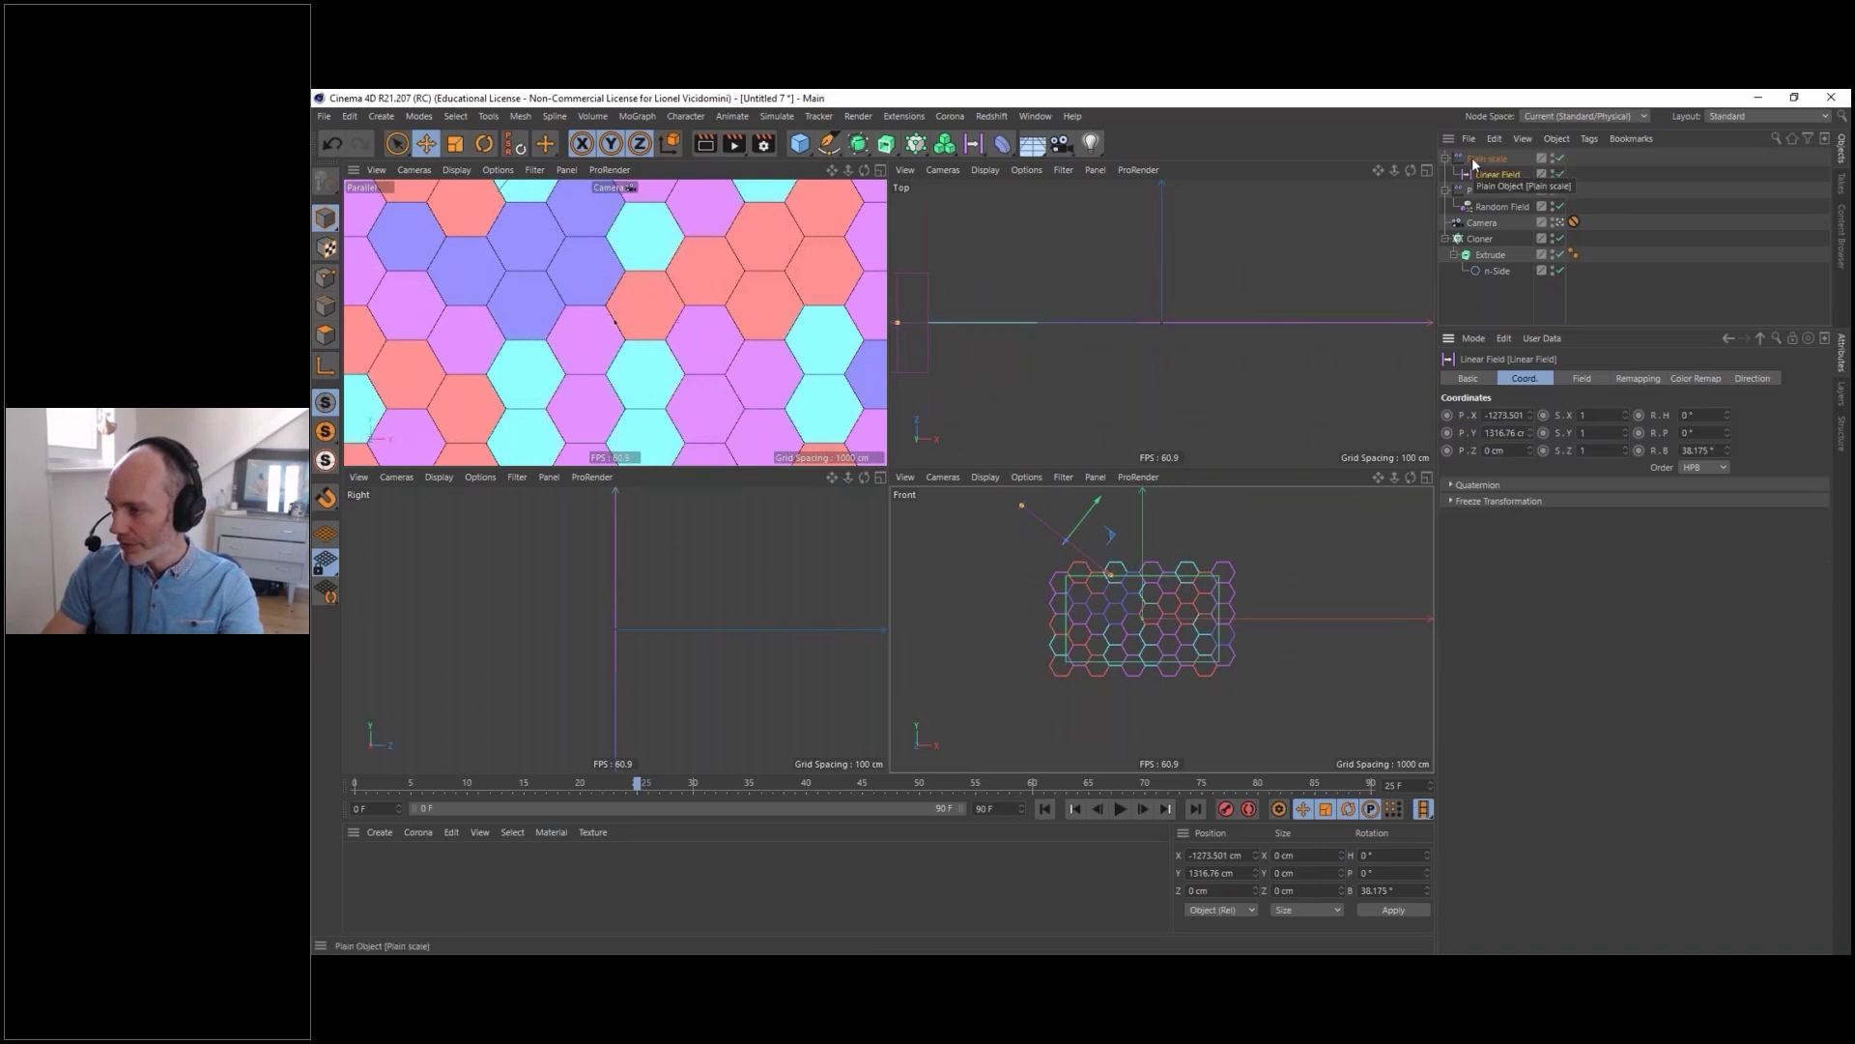
{"action": "left_click", "coordinate": [1446, 415]}
{"action": "left_click", "coordinate": [1447, 432]}
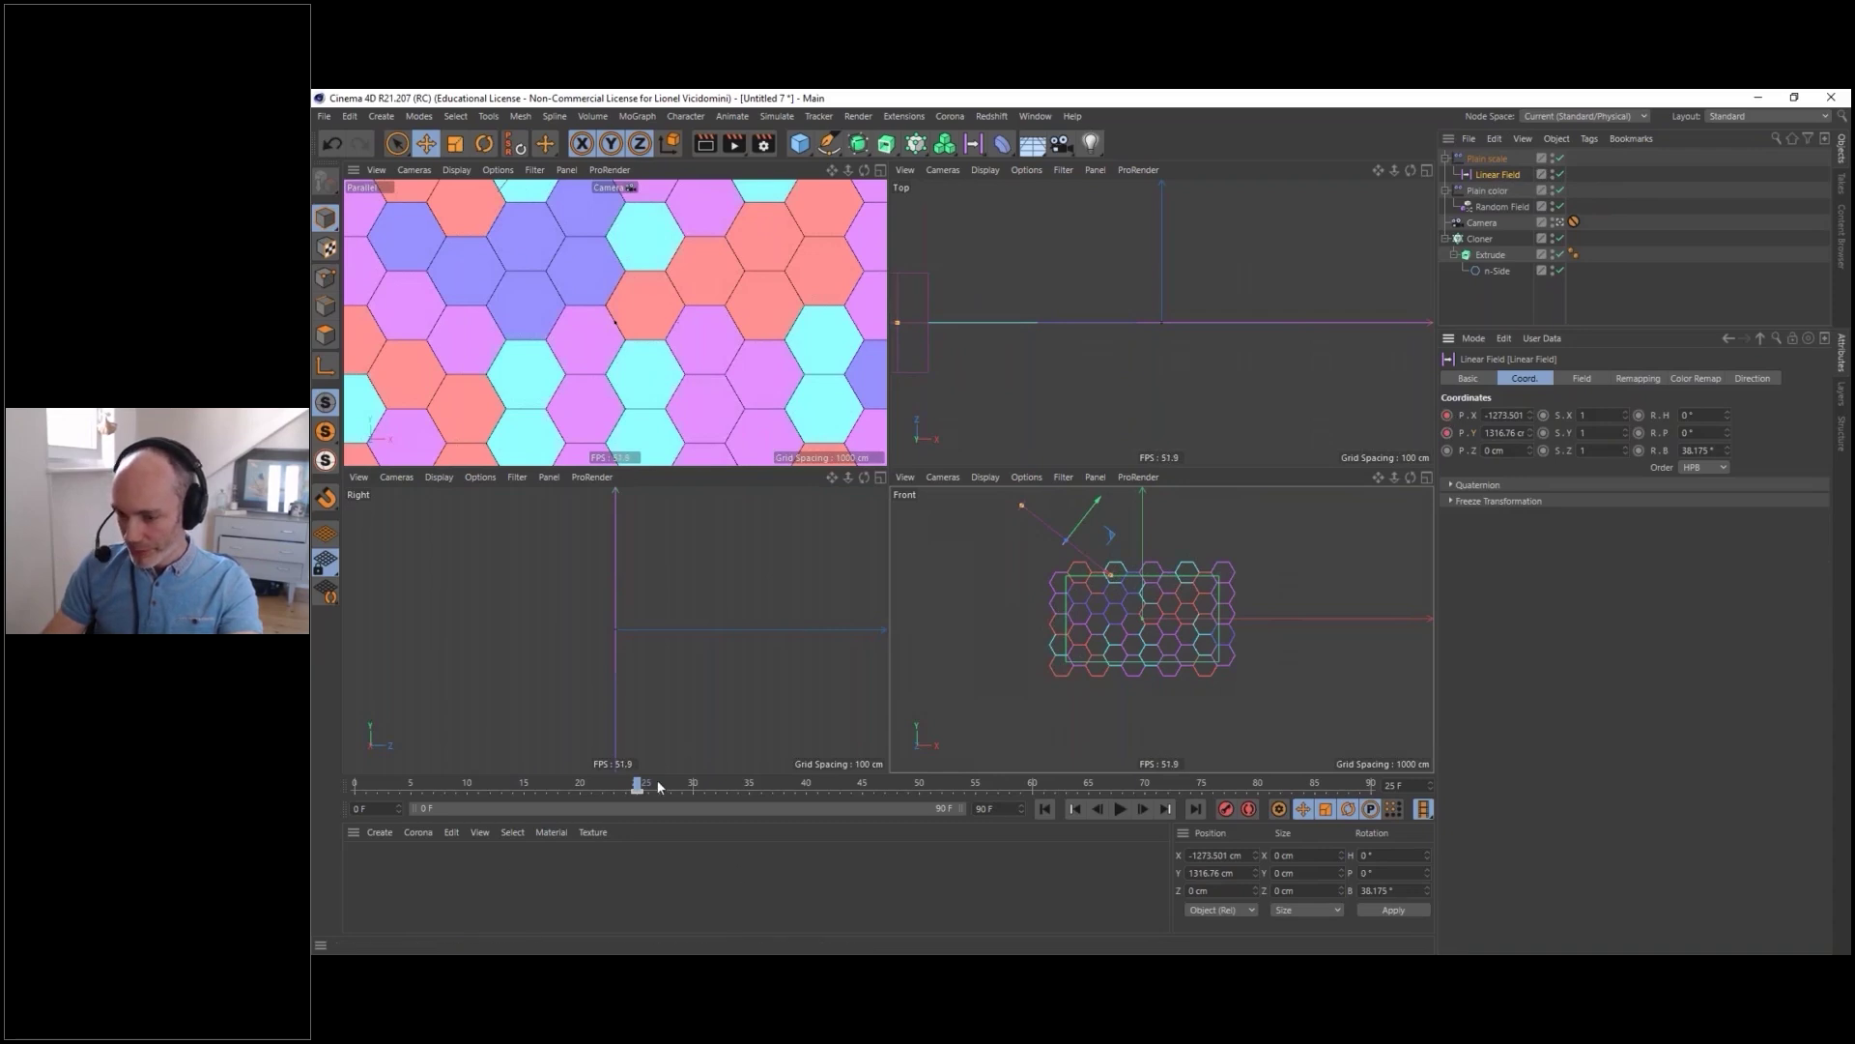
{"action": "left_click_drag", "start_coordinate": [636, 790], "coordinate": [490, 790]}
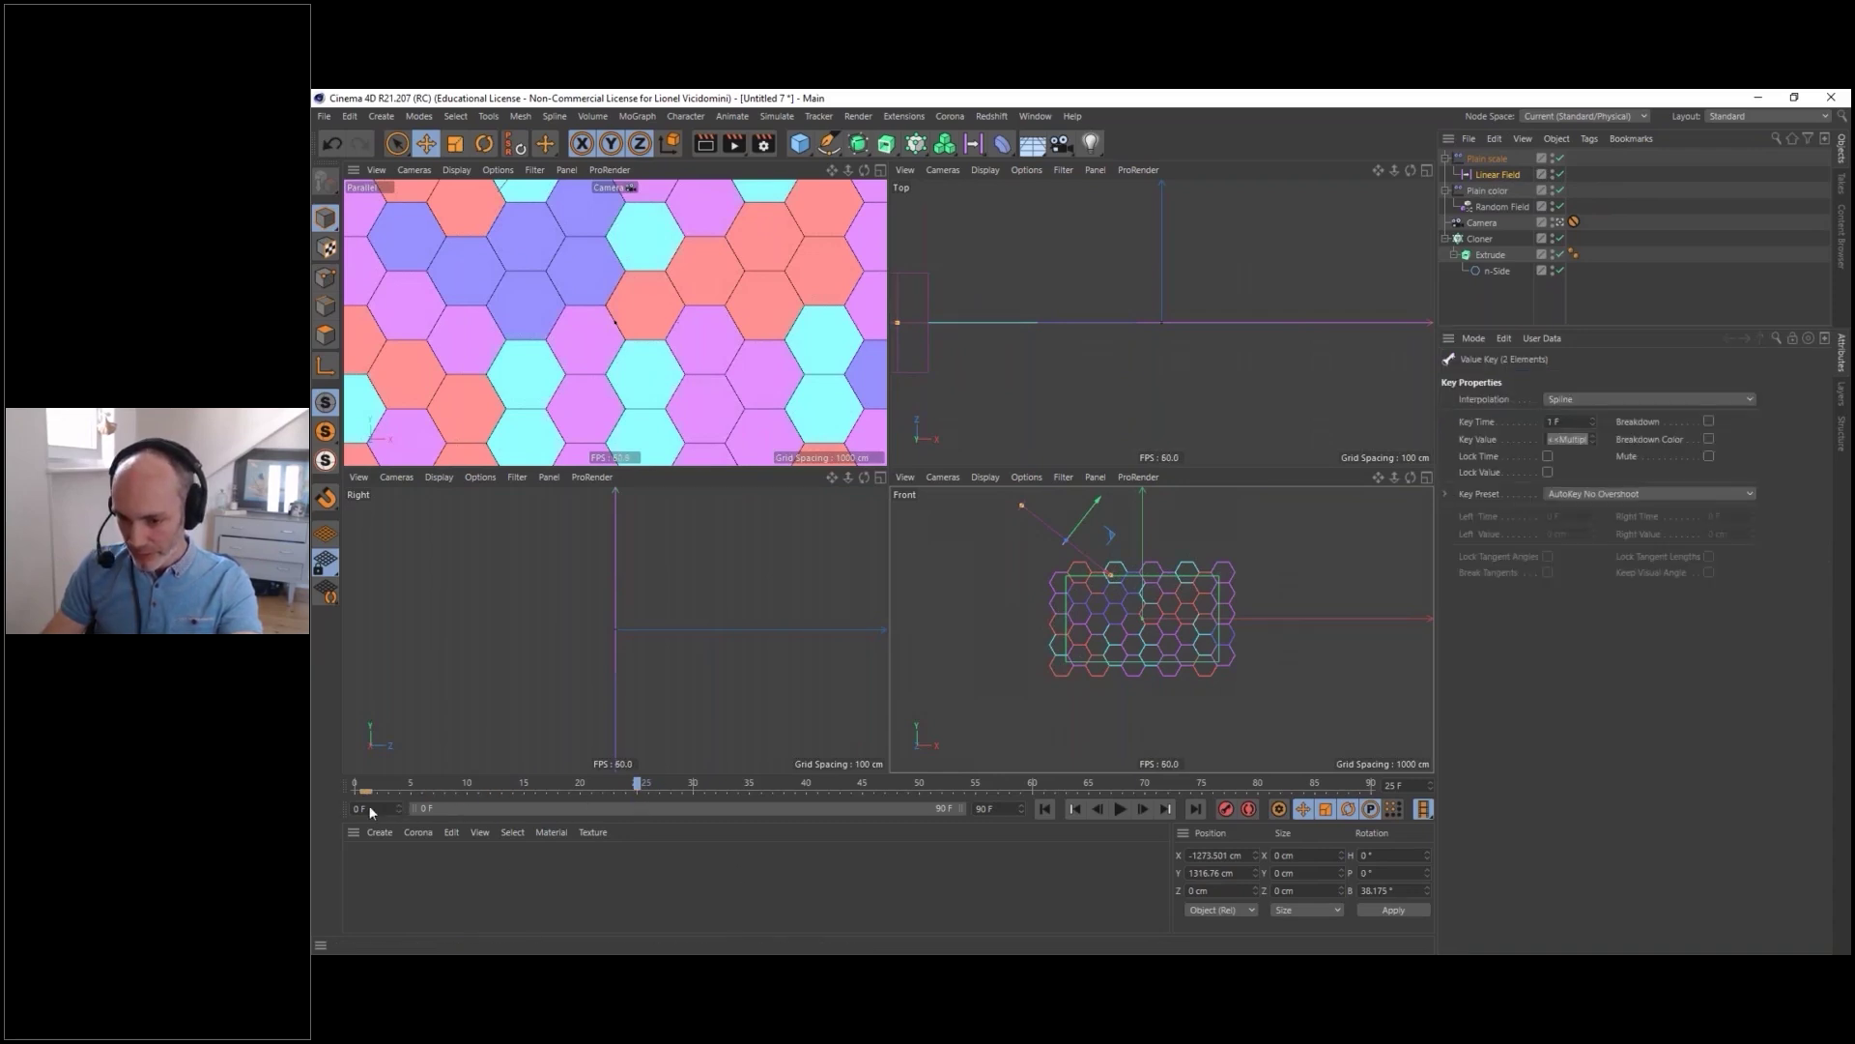
- At frame 65, move the linear field past the grid's lower-right corner to about X 2372 cm, Y -1549 cm and keyframe its position
{"action": "left_click_drag", "start_coordinate": [653, 787], "coordinate": [916, 794]}
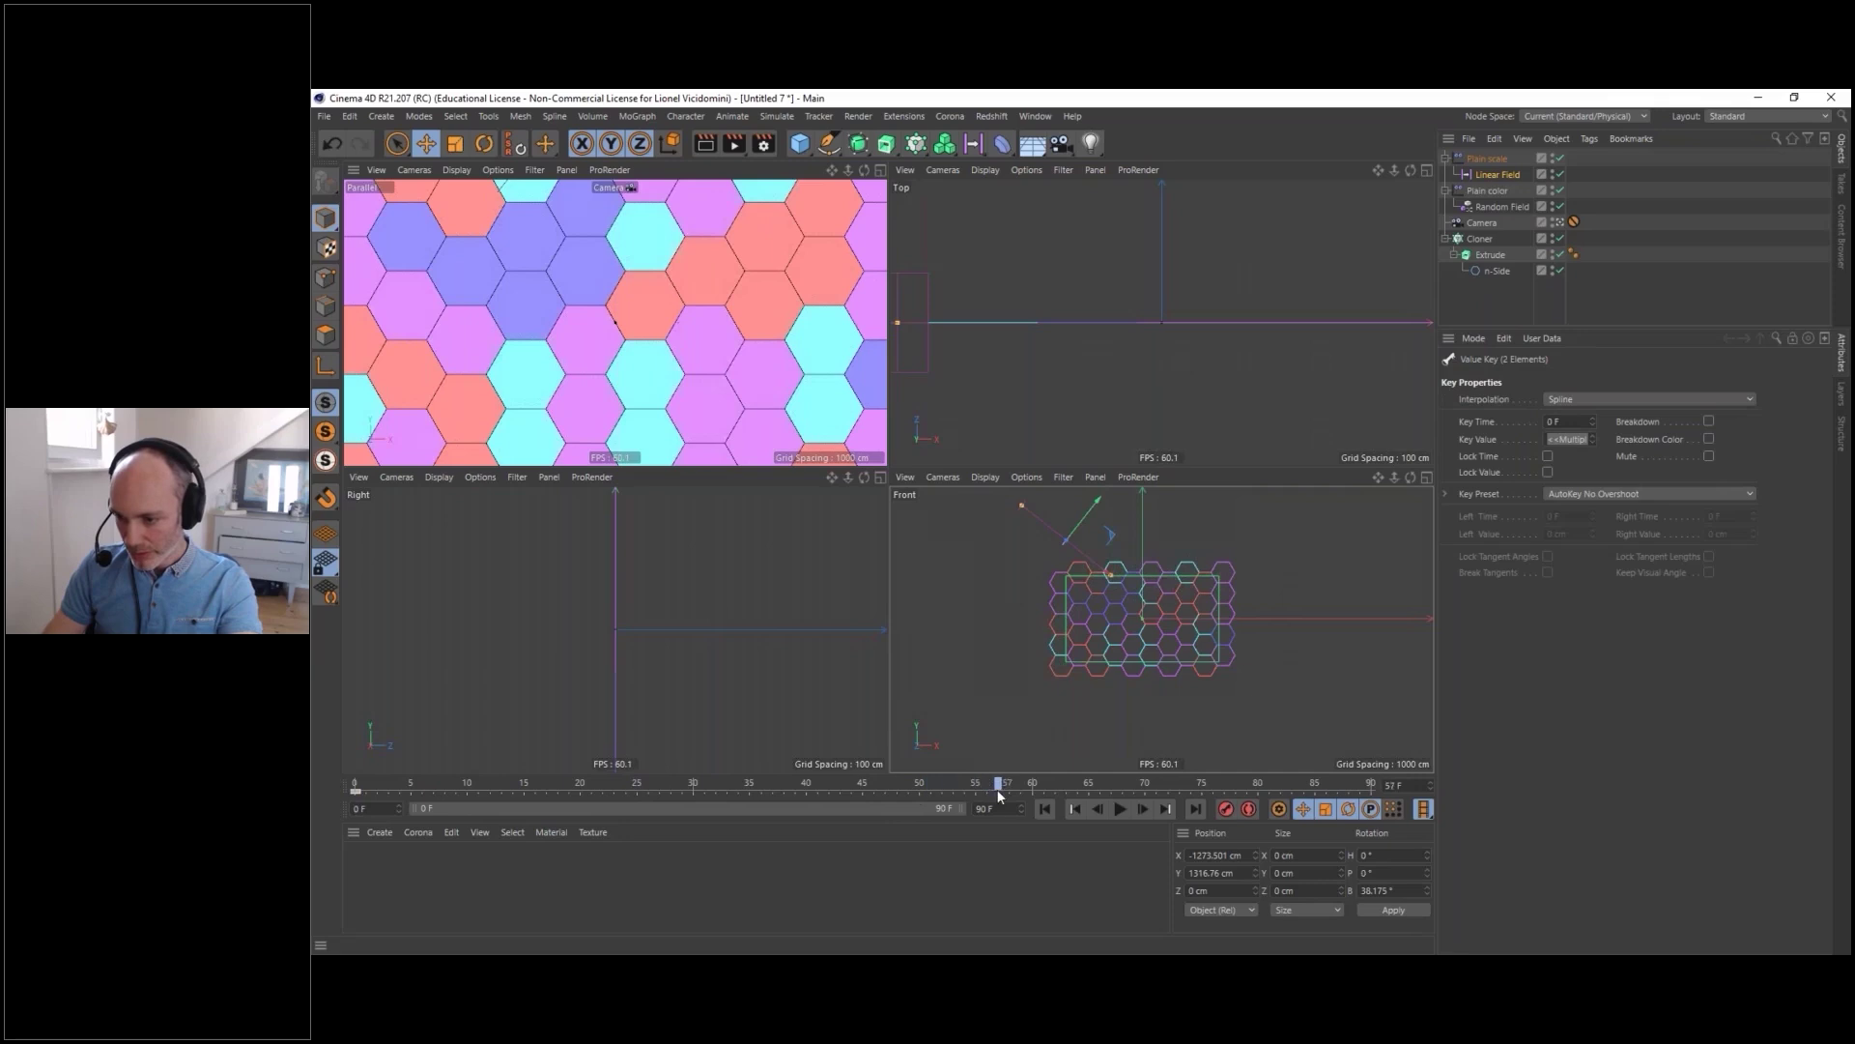
{"action": "left_click_drag", "start_coordinate": [1093, 795], "coordinate": [1099, 795]}
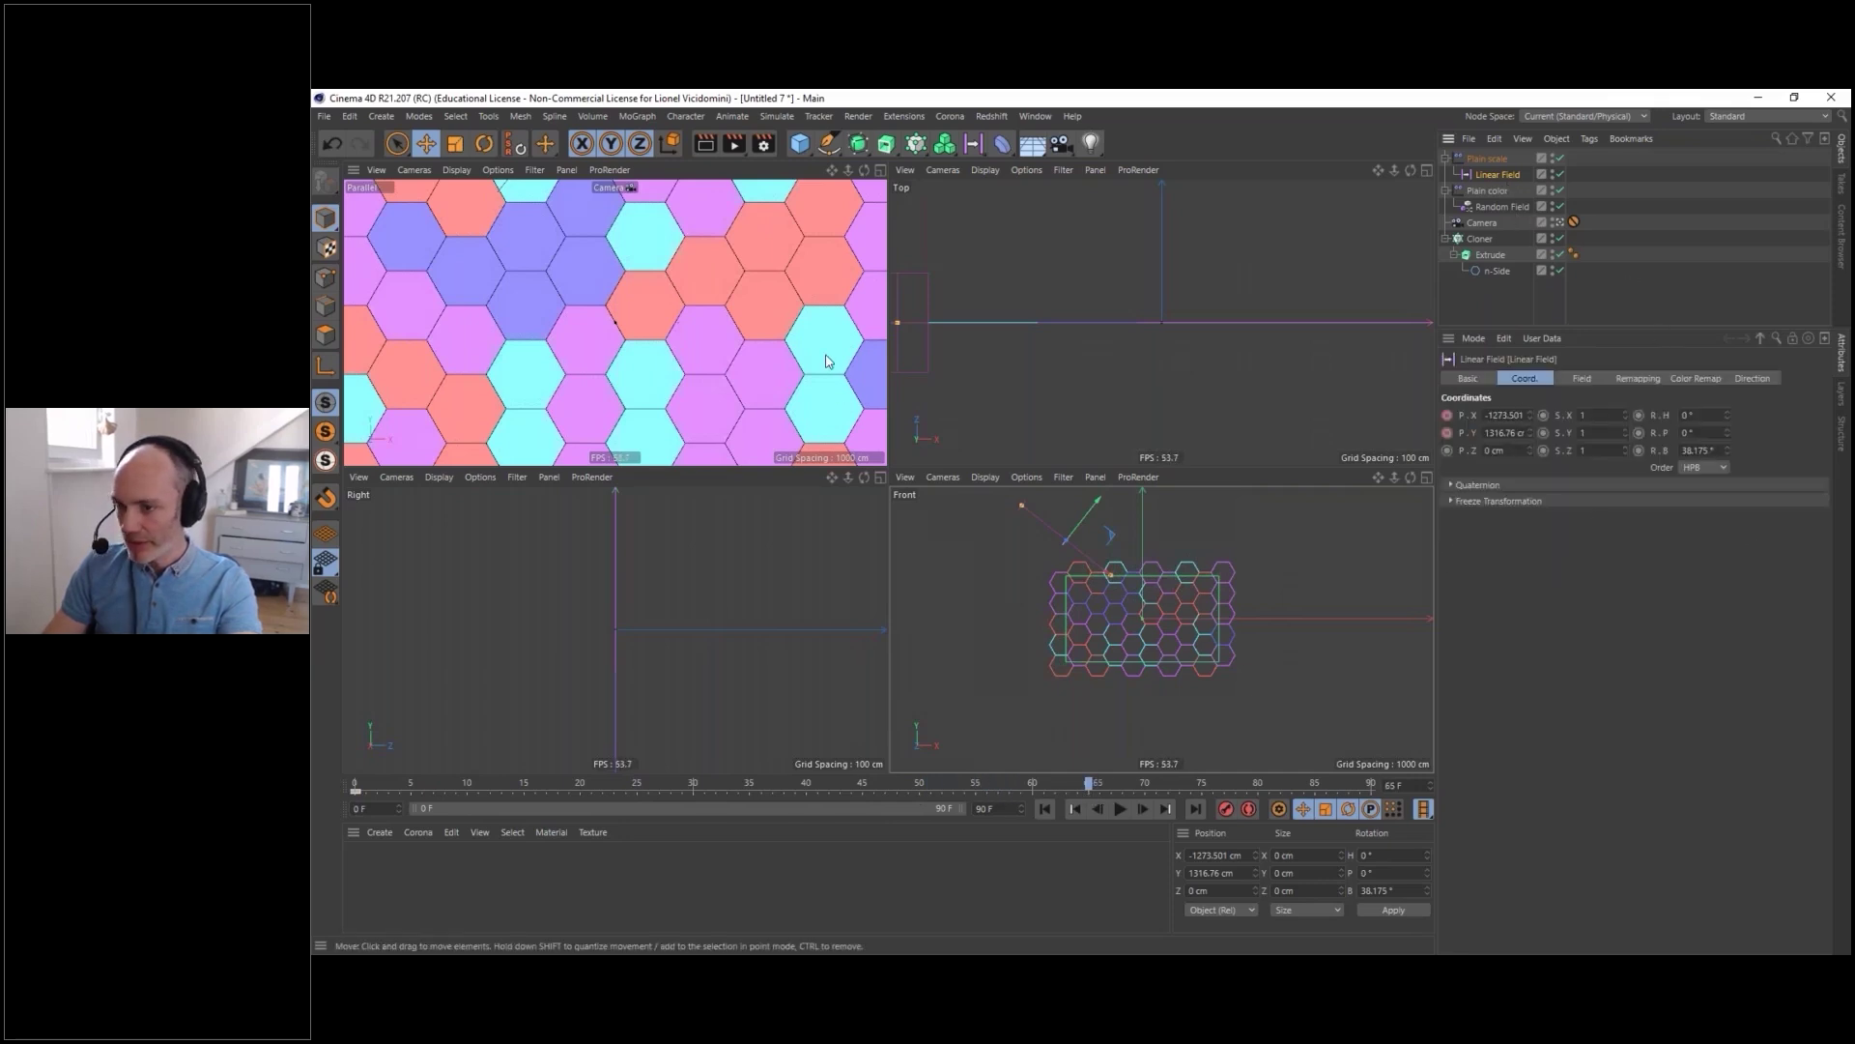
{"action": "left_click_drag", "start_coordinate": [1088, 556], "coordinate": [1304, 729]}
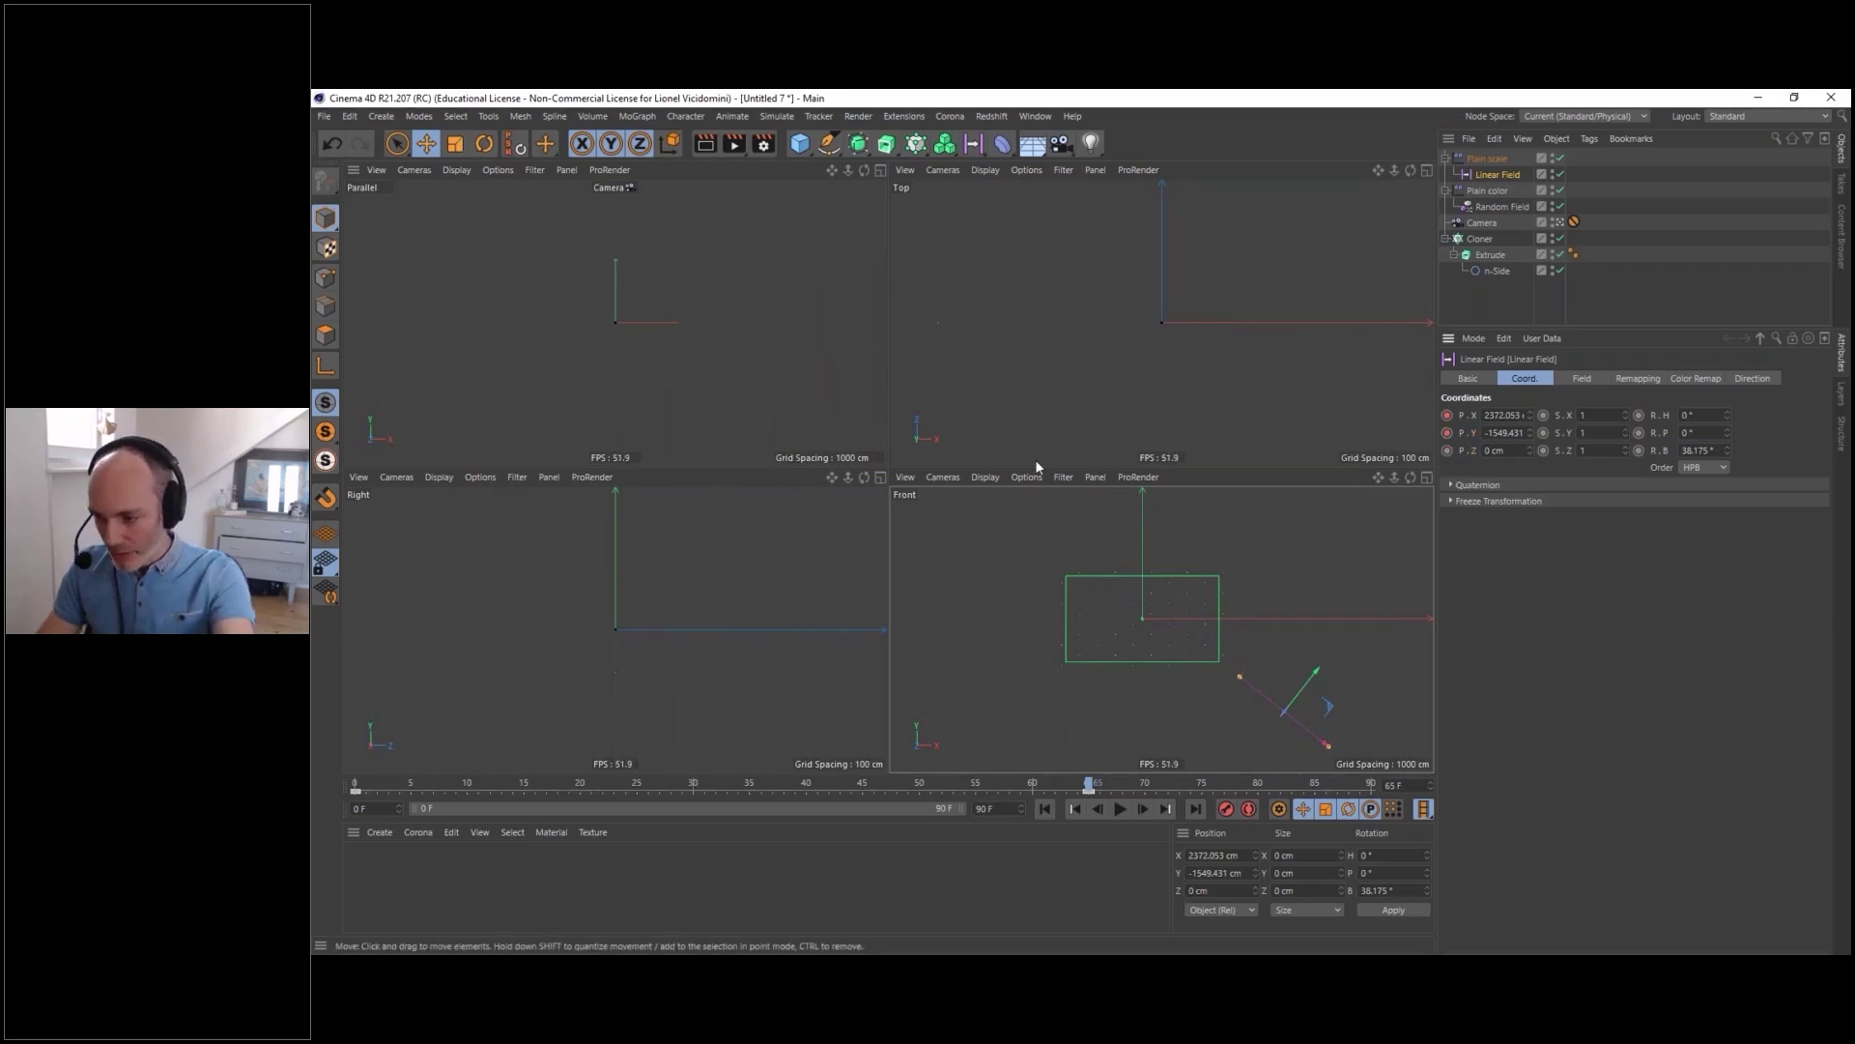
- Make the linear field's X and Y position animation curves linear in the Timeline's F-Curve mode, and close the Timeline
{"action": "key", "text": "shift+F3"}
{"action": "left_click_drag", "start_coordinate": [985, 499], "coordinate": [696, 283]}
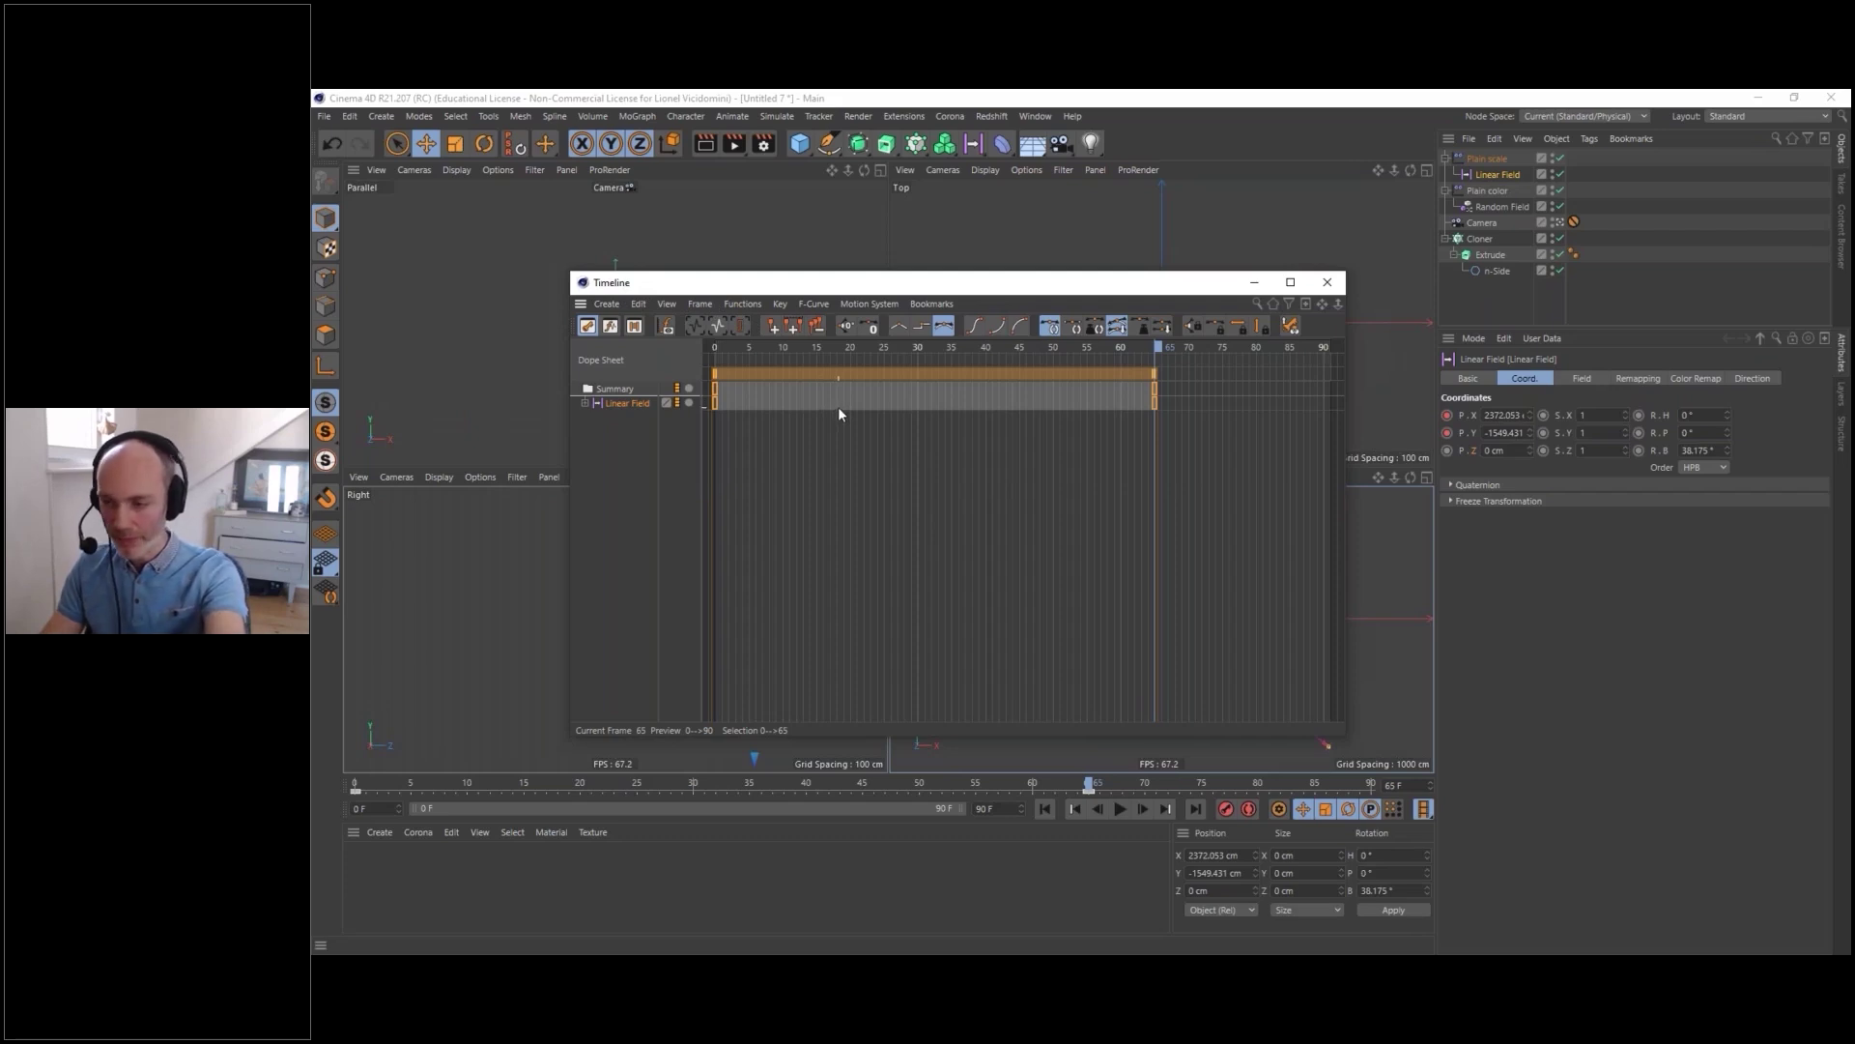
{"action": "key", "text": "Tab"}
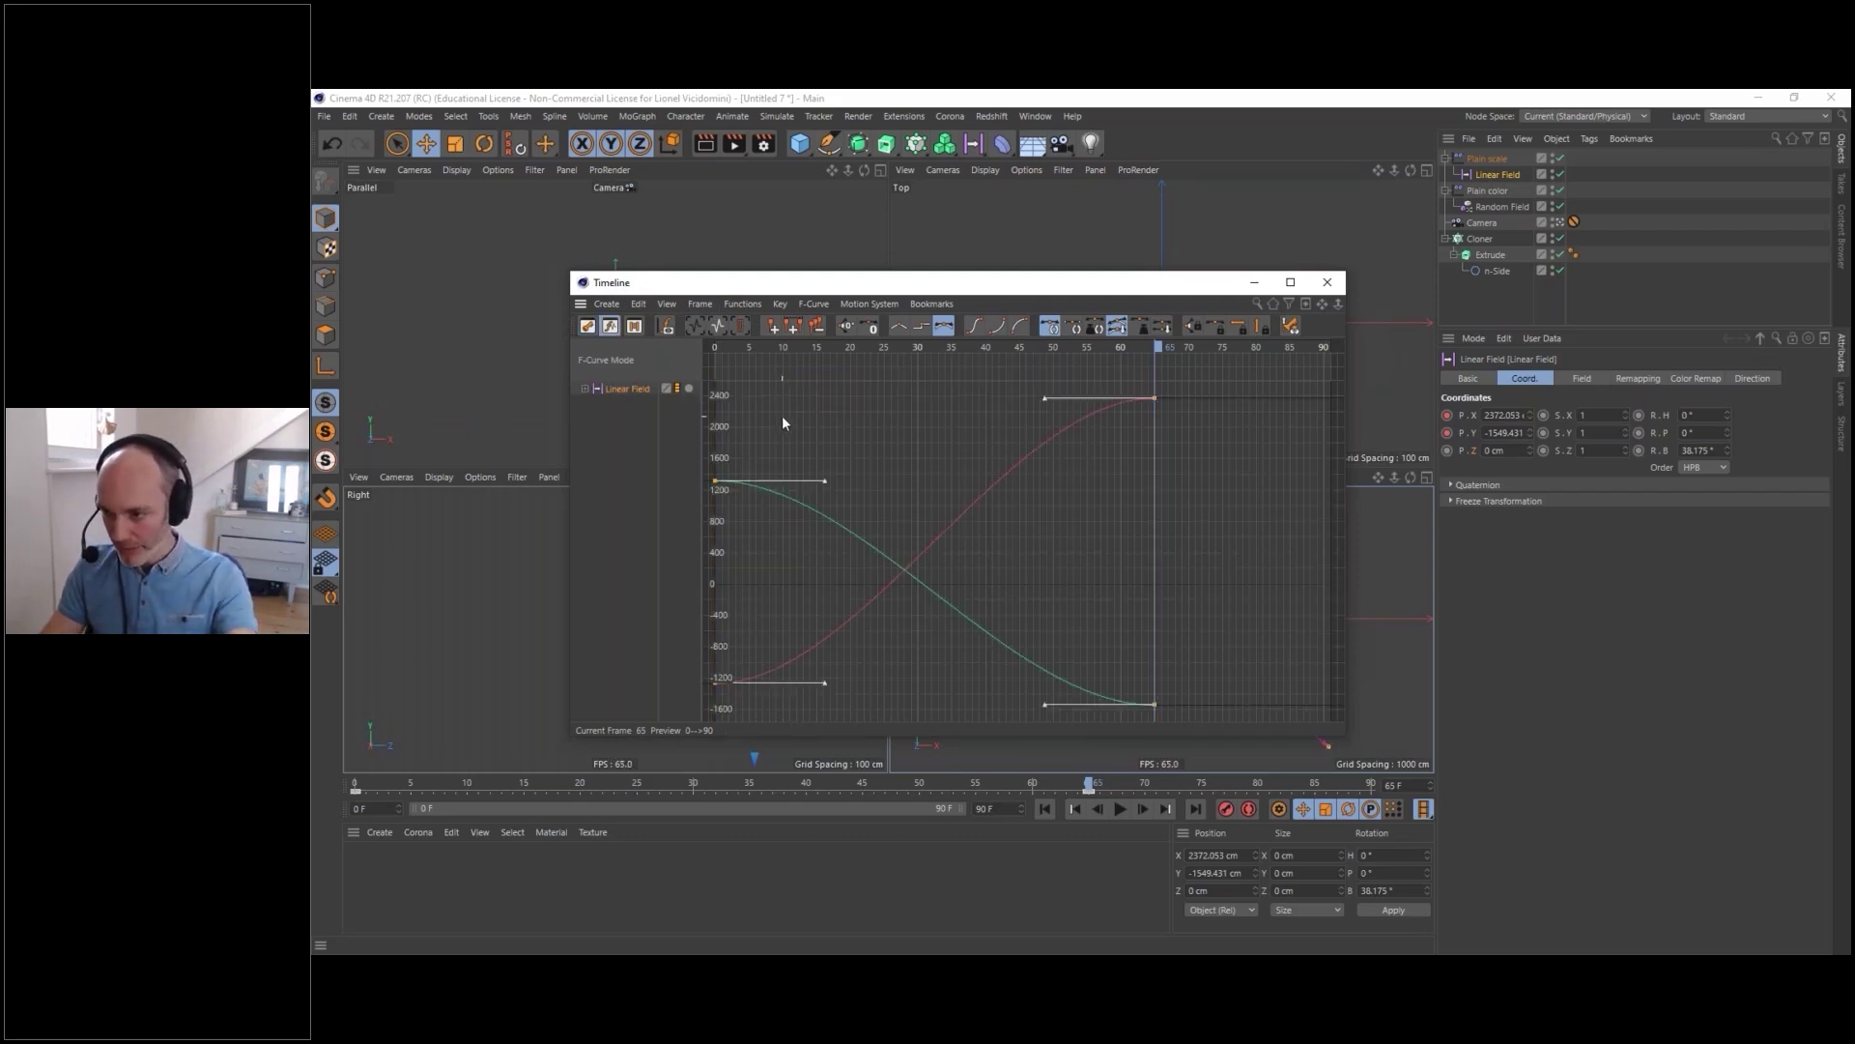
{"action": "key", "text": "alt+l"}
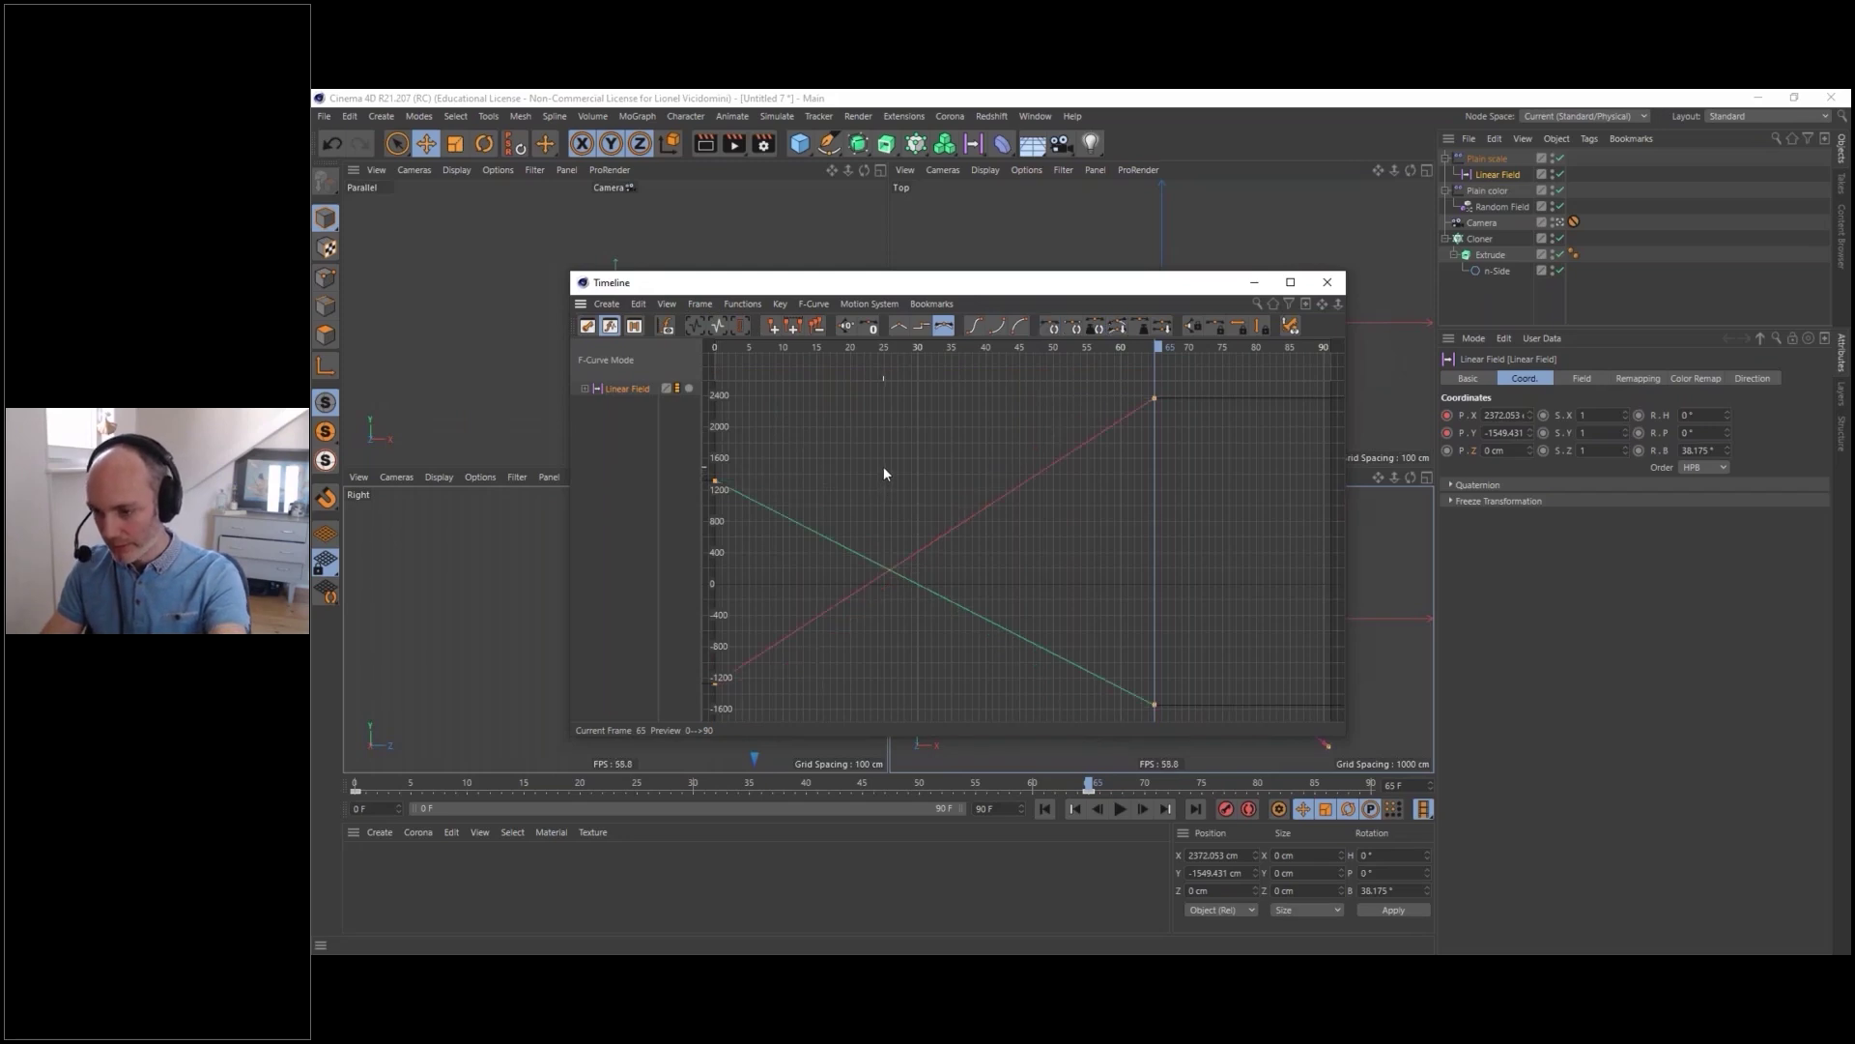
{"action": "key", "text": "ctrl+z"}
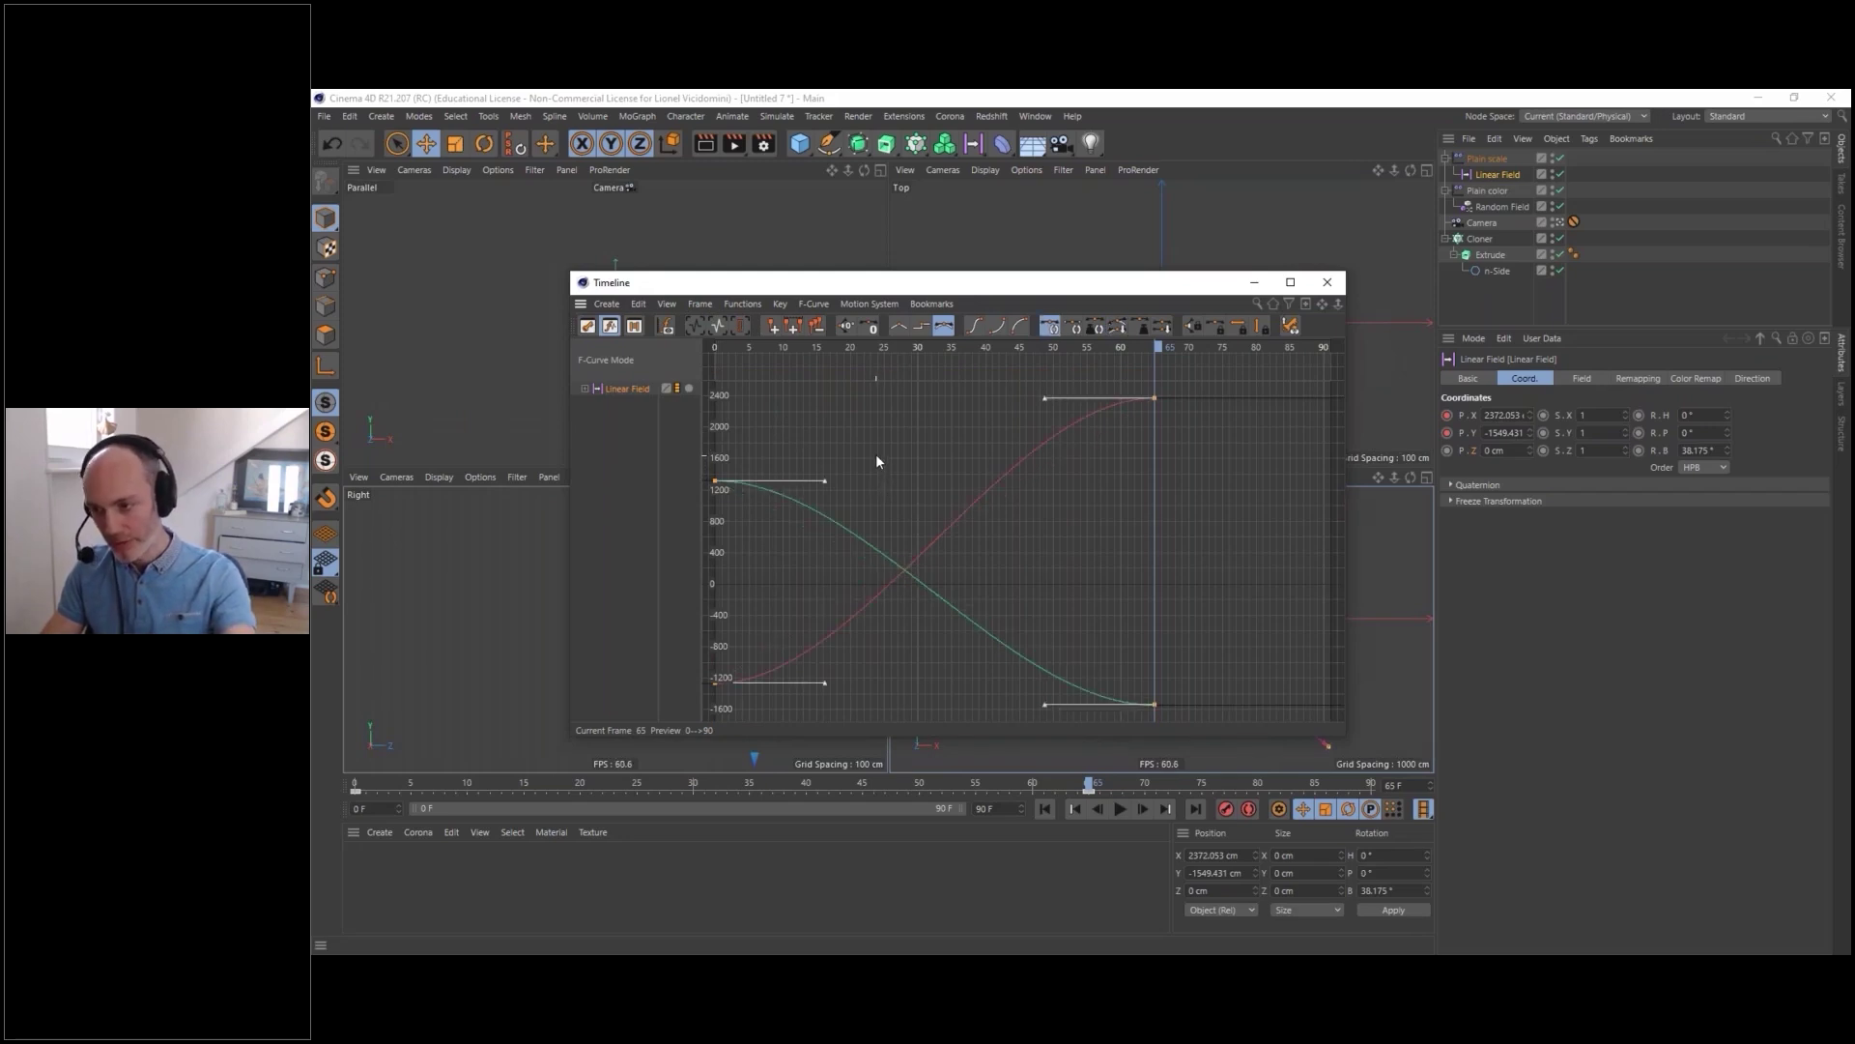
{"action": "key", "text": "ctrl+y"}
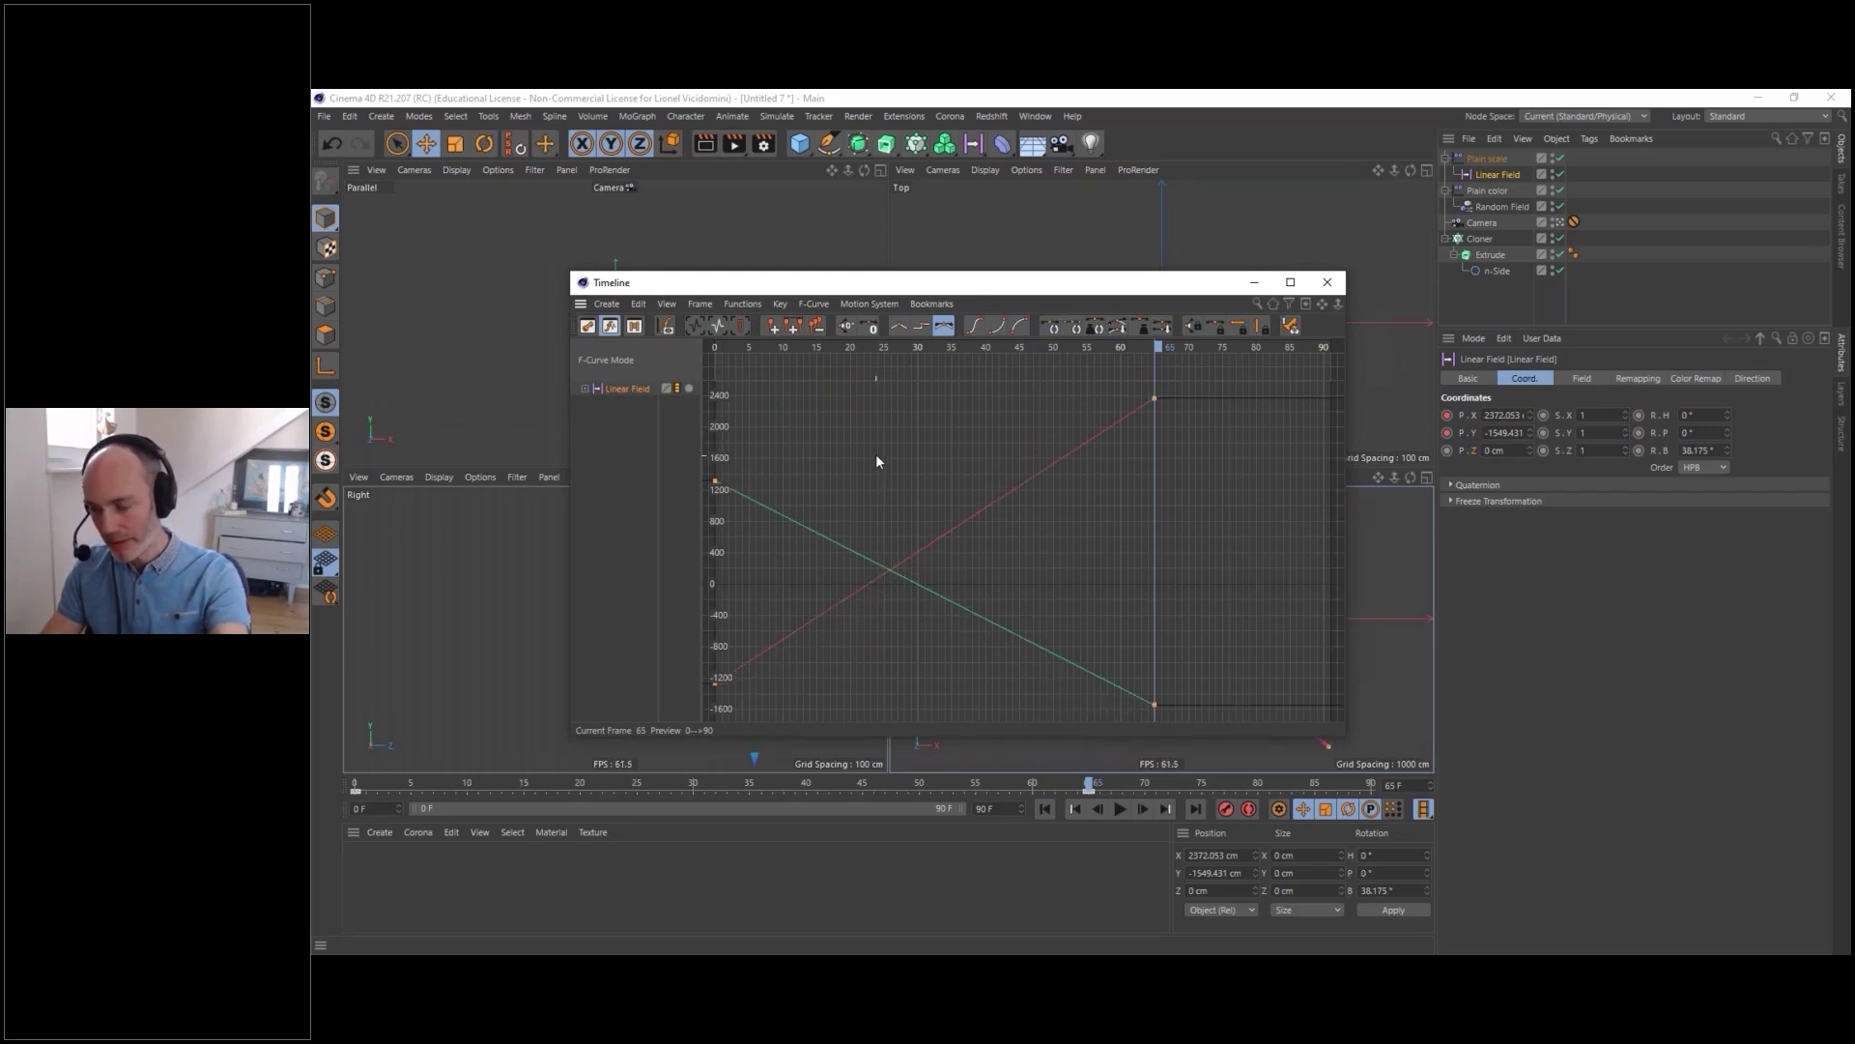
{"action": "left_click", "coordinate": [1327, 282]}
- Play the animation from the start in the full camera view, stop it and scrub to frame 31 to examine the scaling
{"action": "left_click", "coordinate": [1045, 809]}
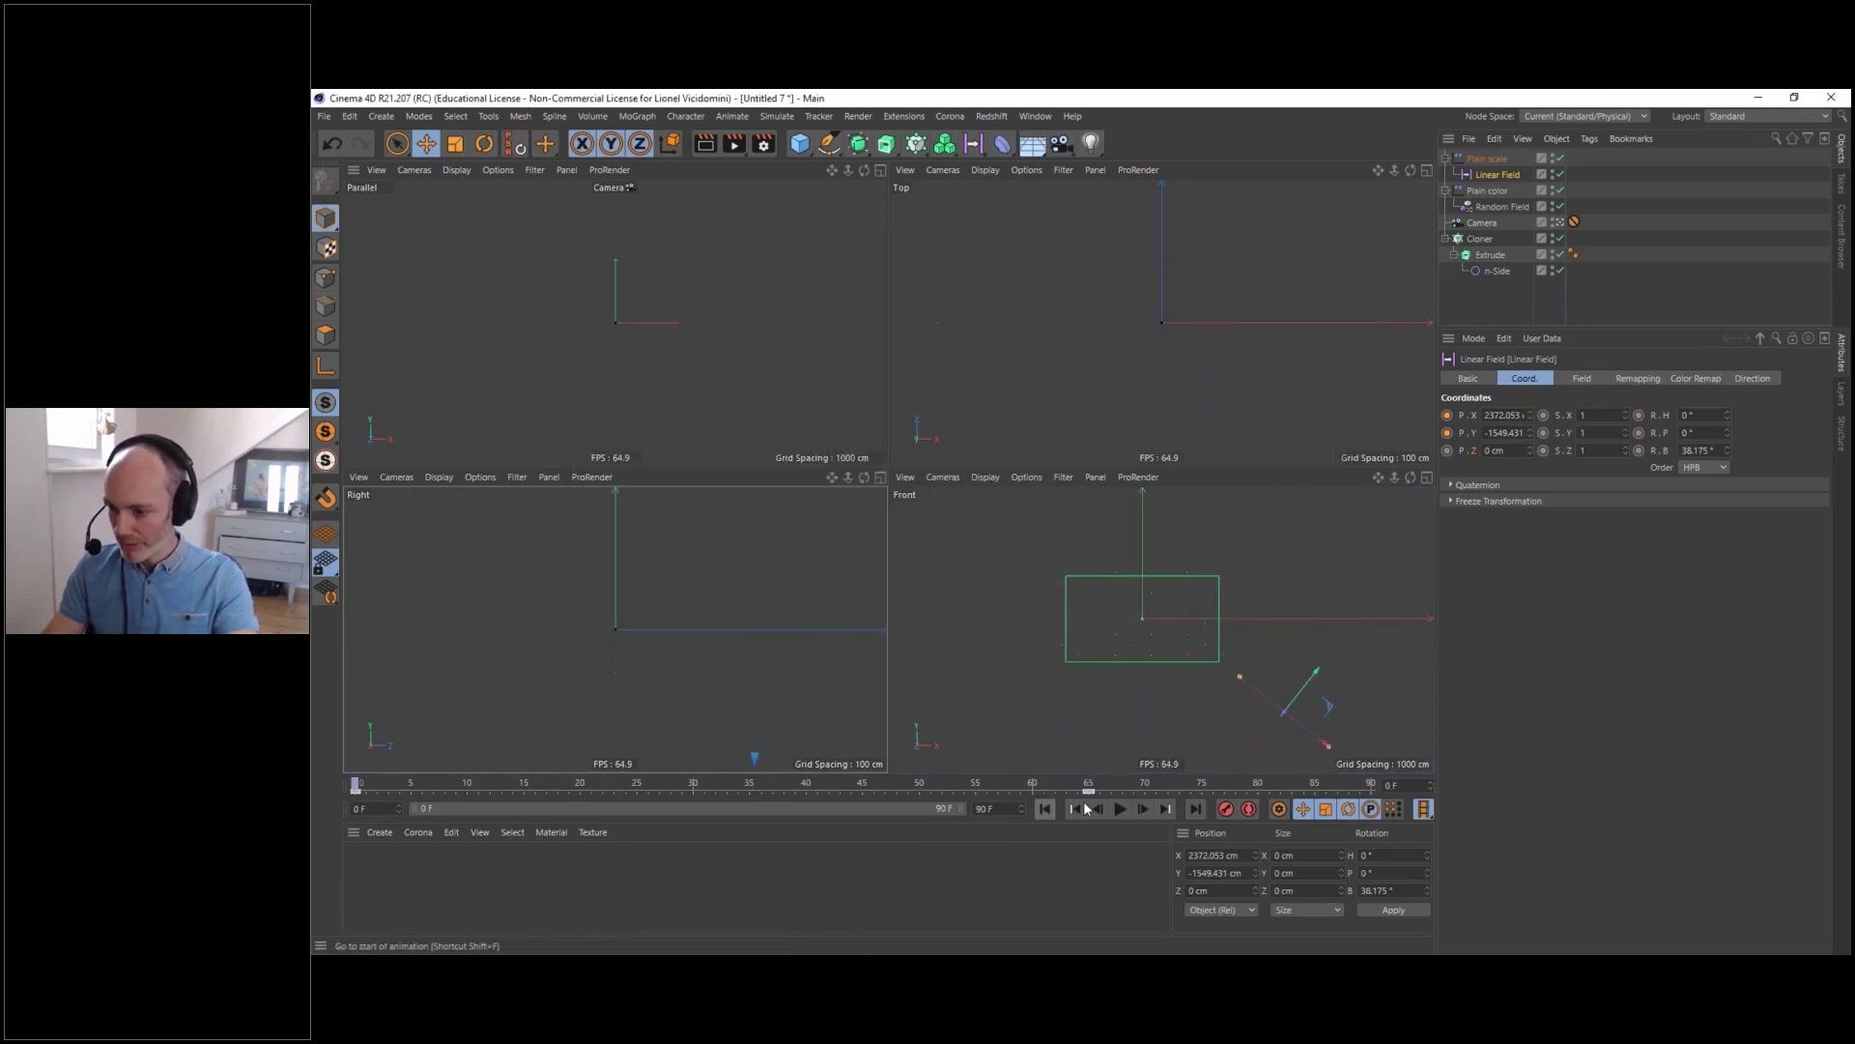
{"action": "left_click", "coordinate": [1120, 809]}
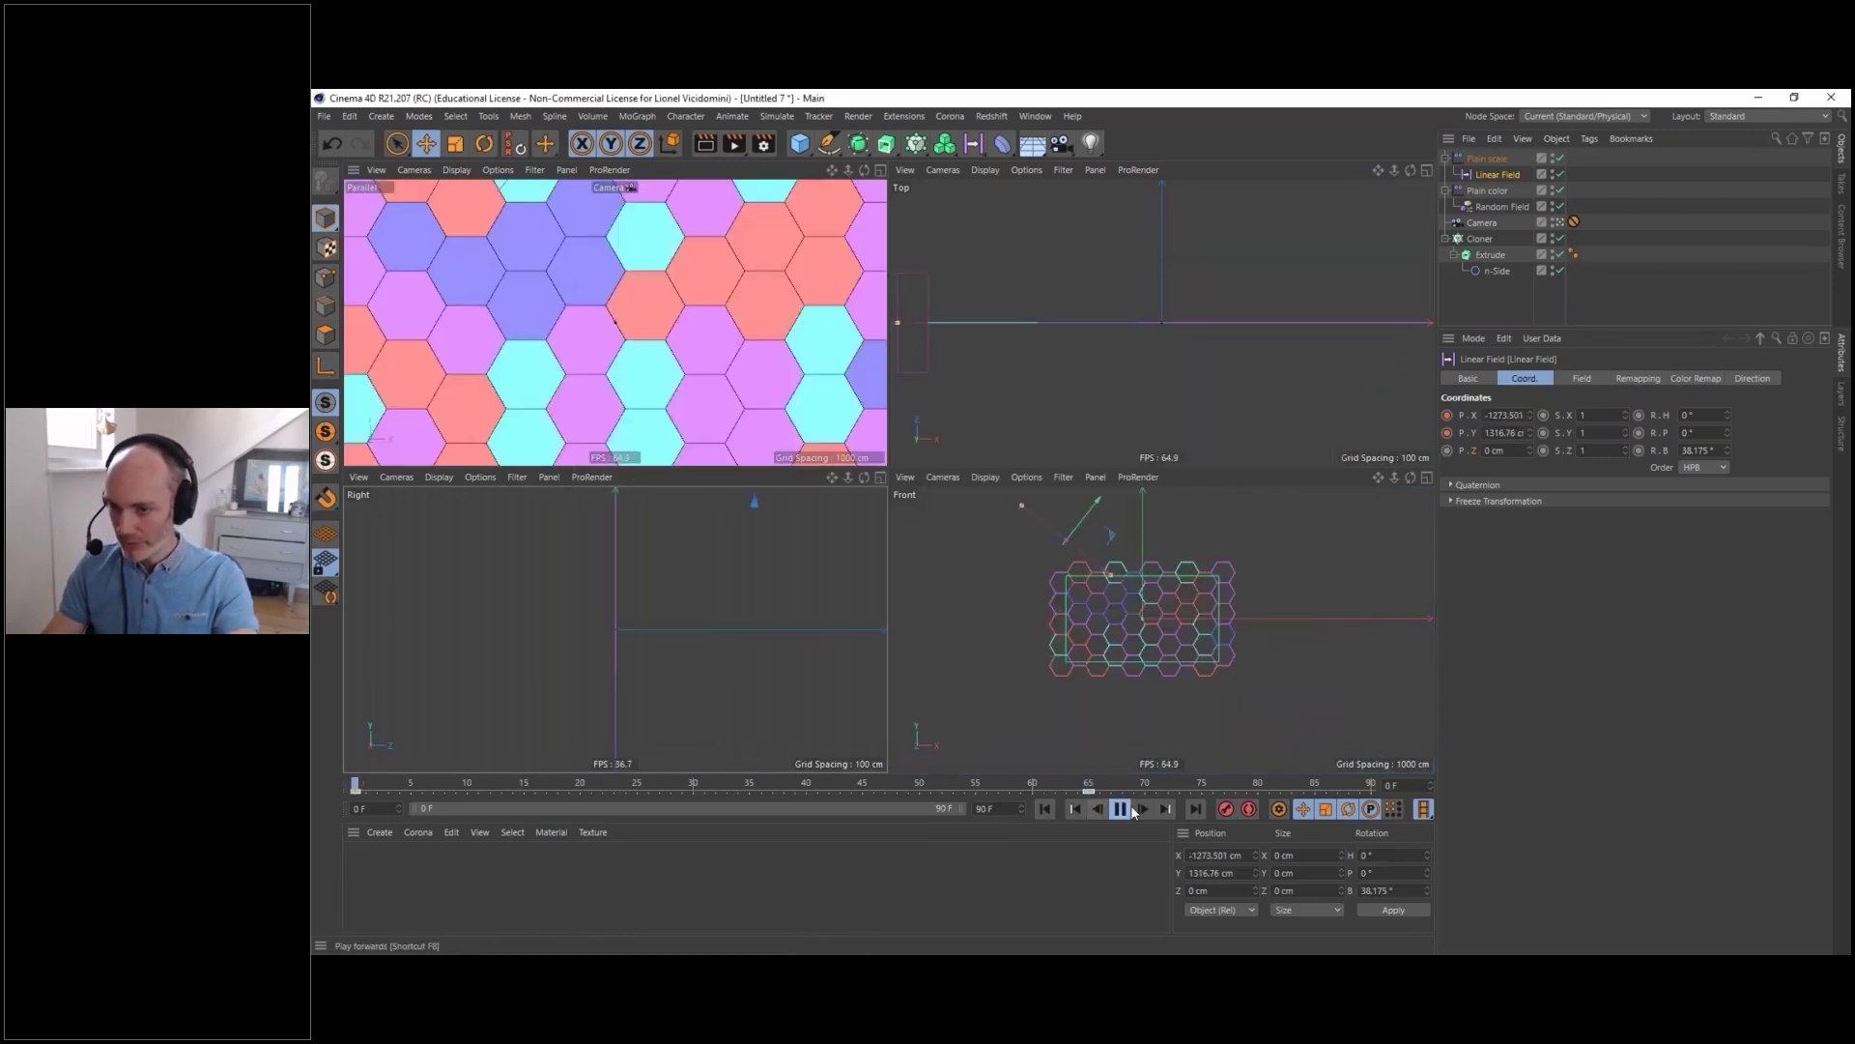
{"action": "left_click", "coordinate": [657, 348]}
{"action": "middle_click", "coordinate": [683, 390]}
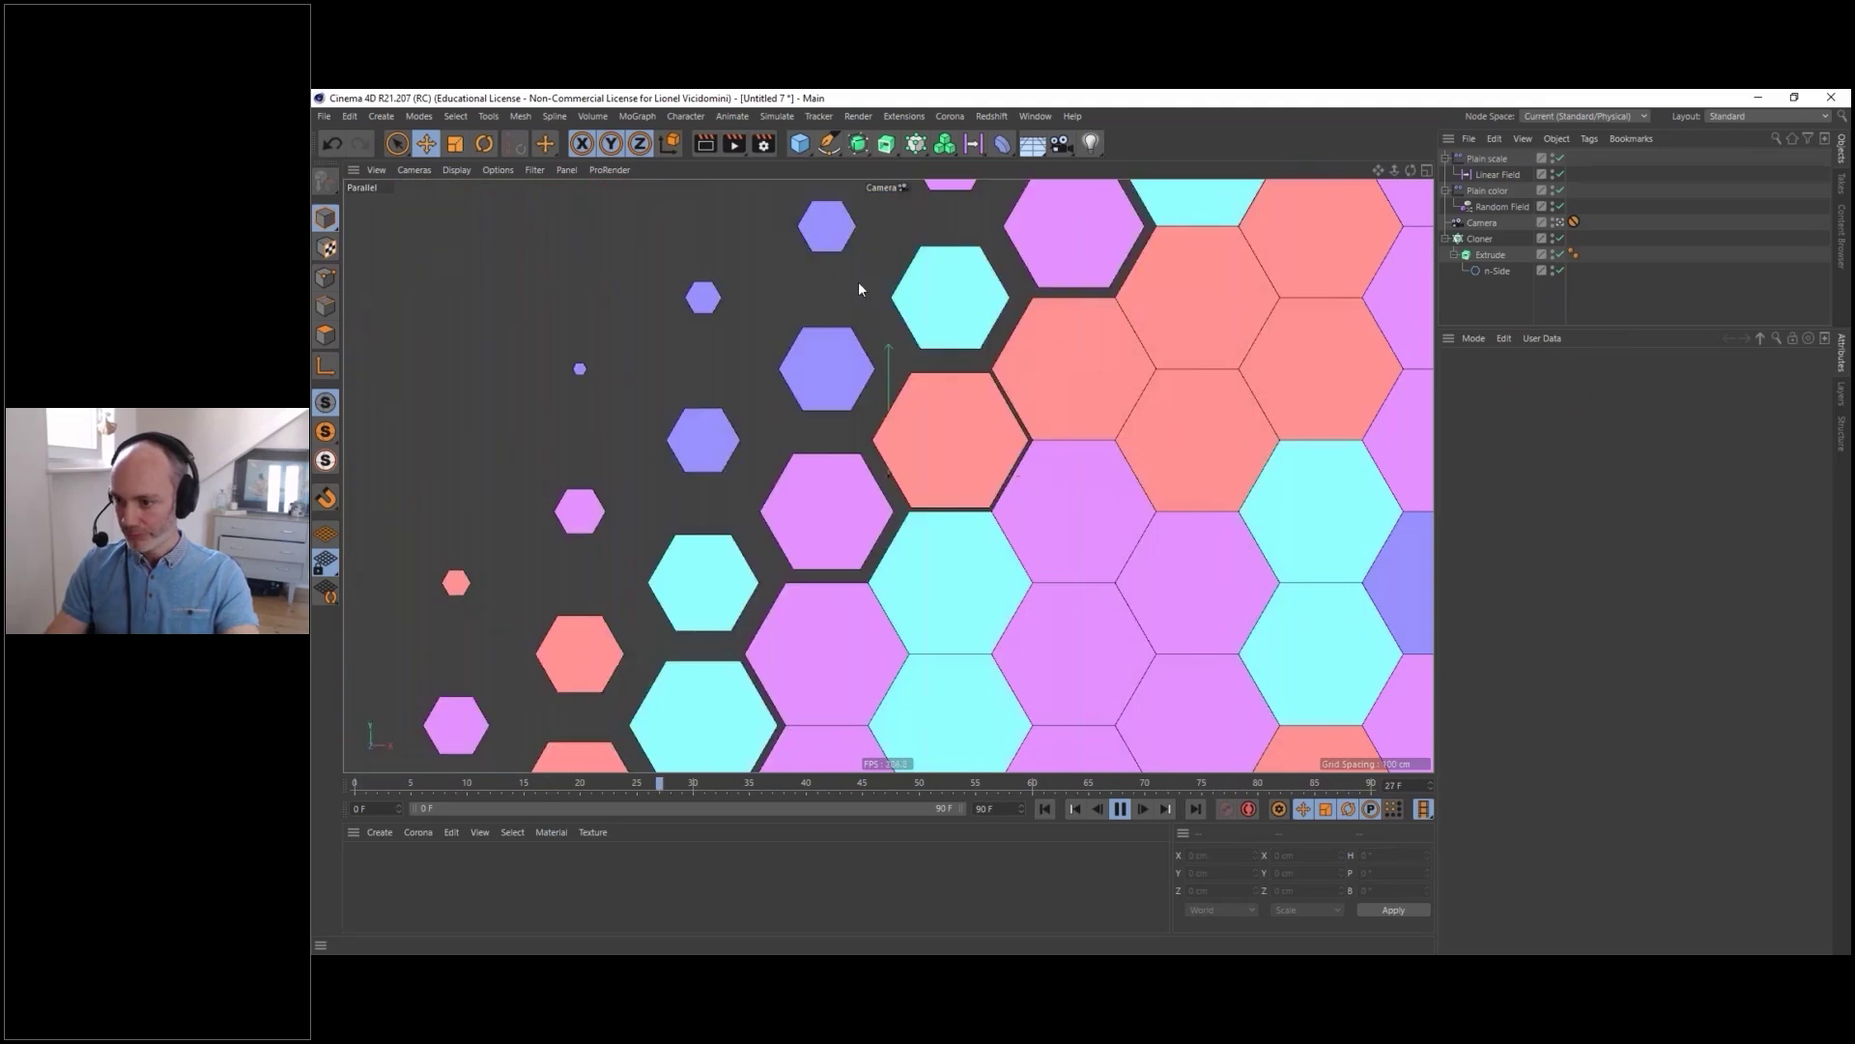
{"action": "left_click", "coordinate": [1120, 809]}
{"action": "left_click_drag", "start_coordinate": [763, 783], "coordinate": [695, 784]}
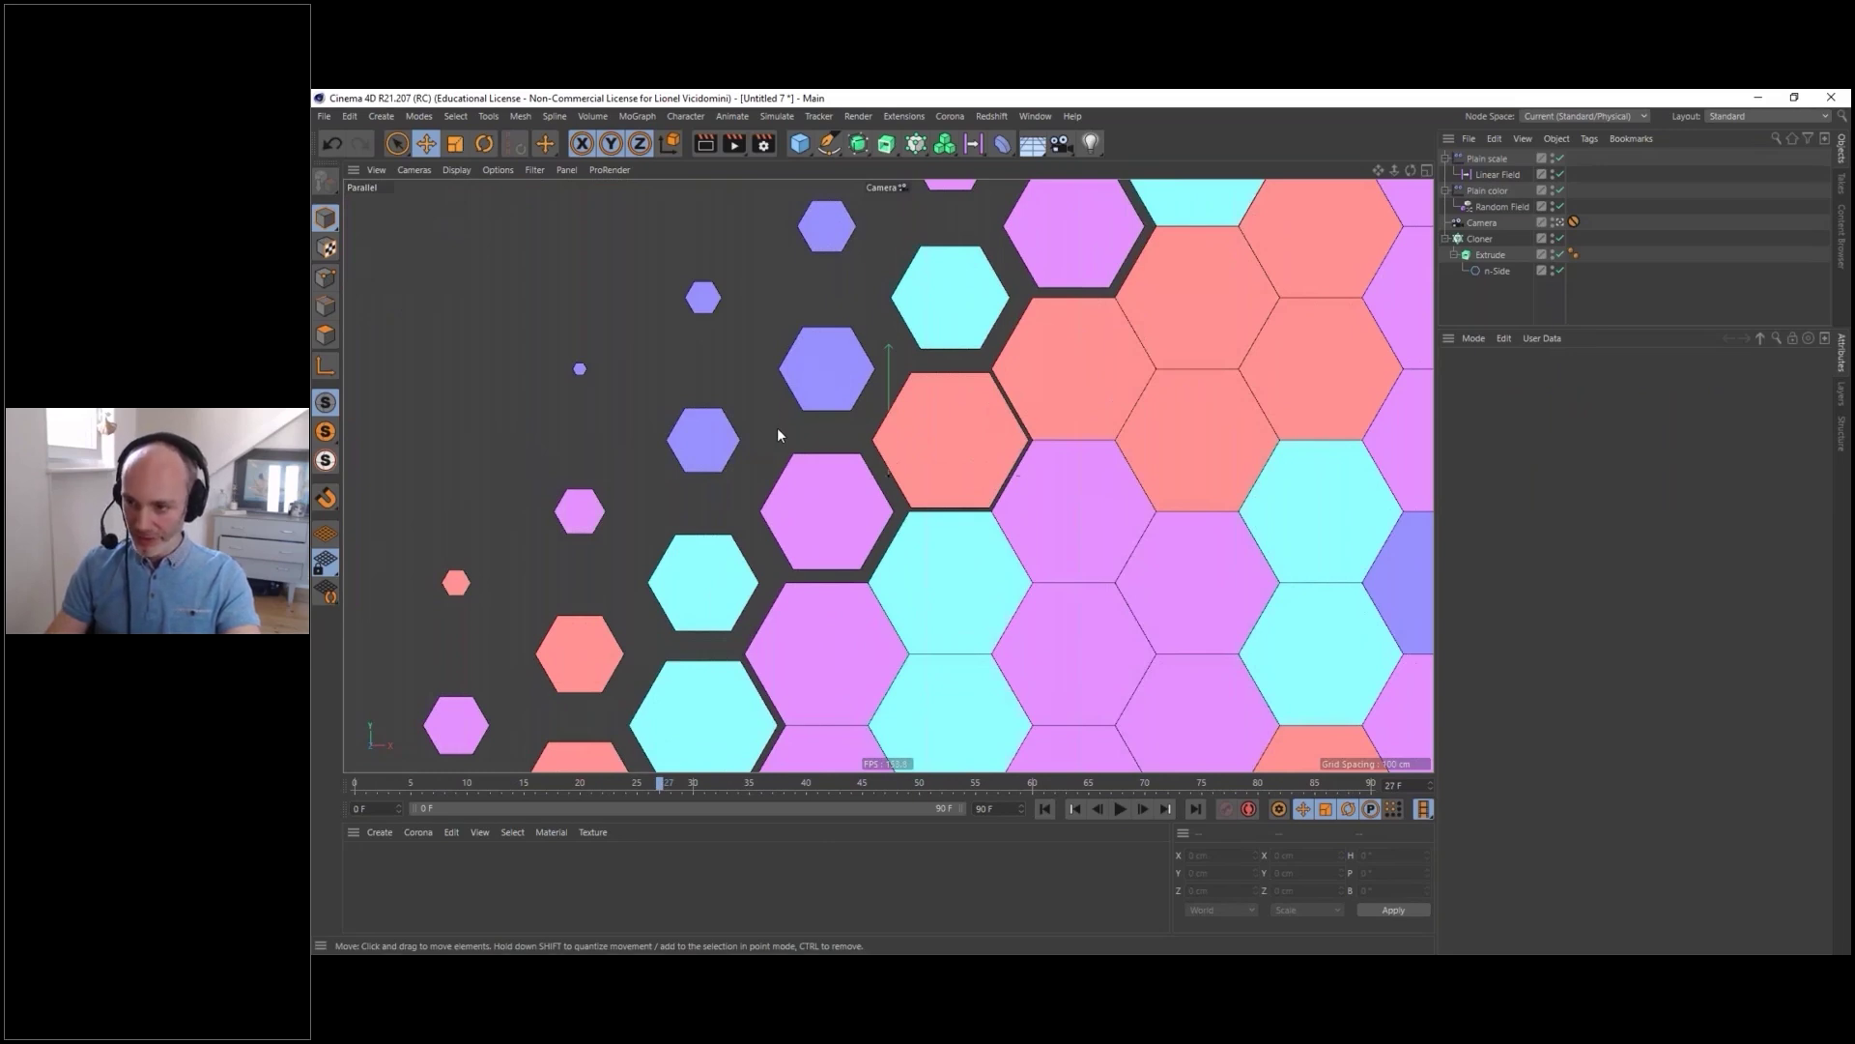
{"action": "left_click_drag", "start_coordinate": [668, 780], "coordinate": [701, 760]}
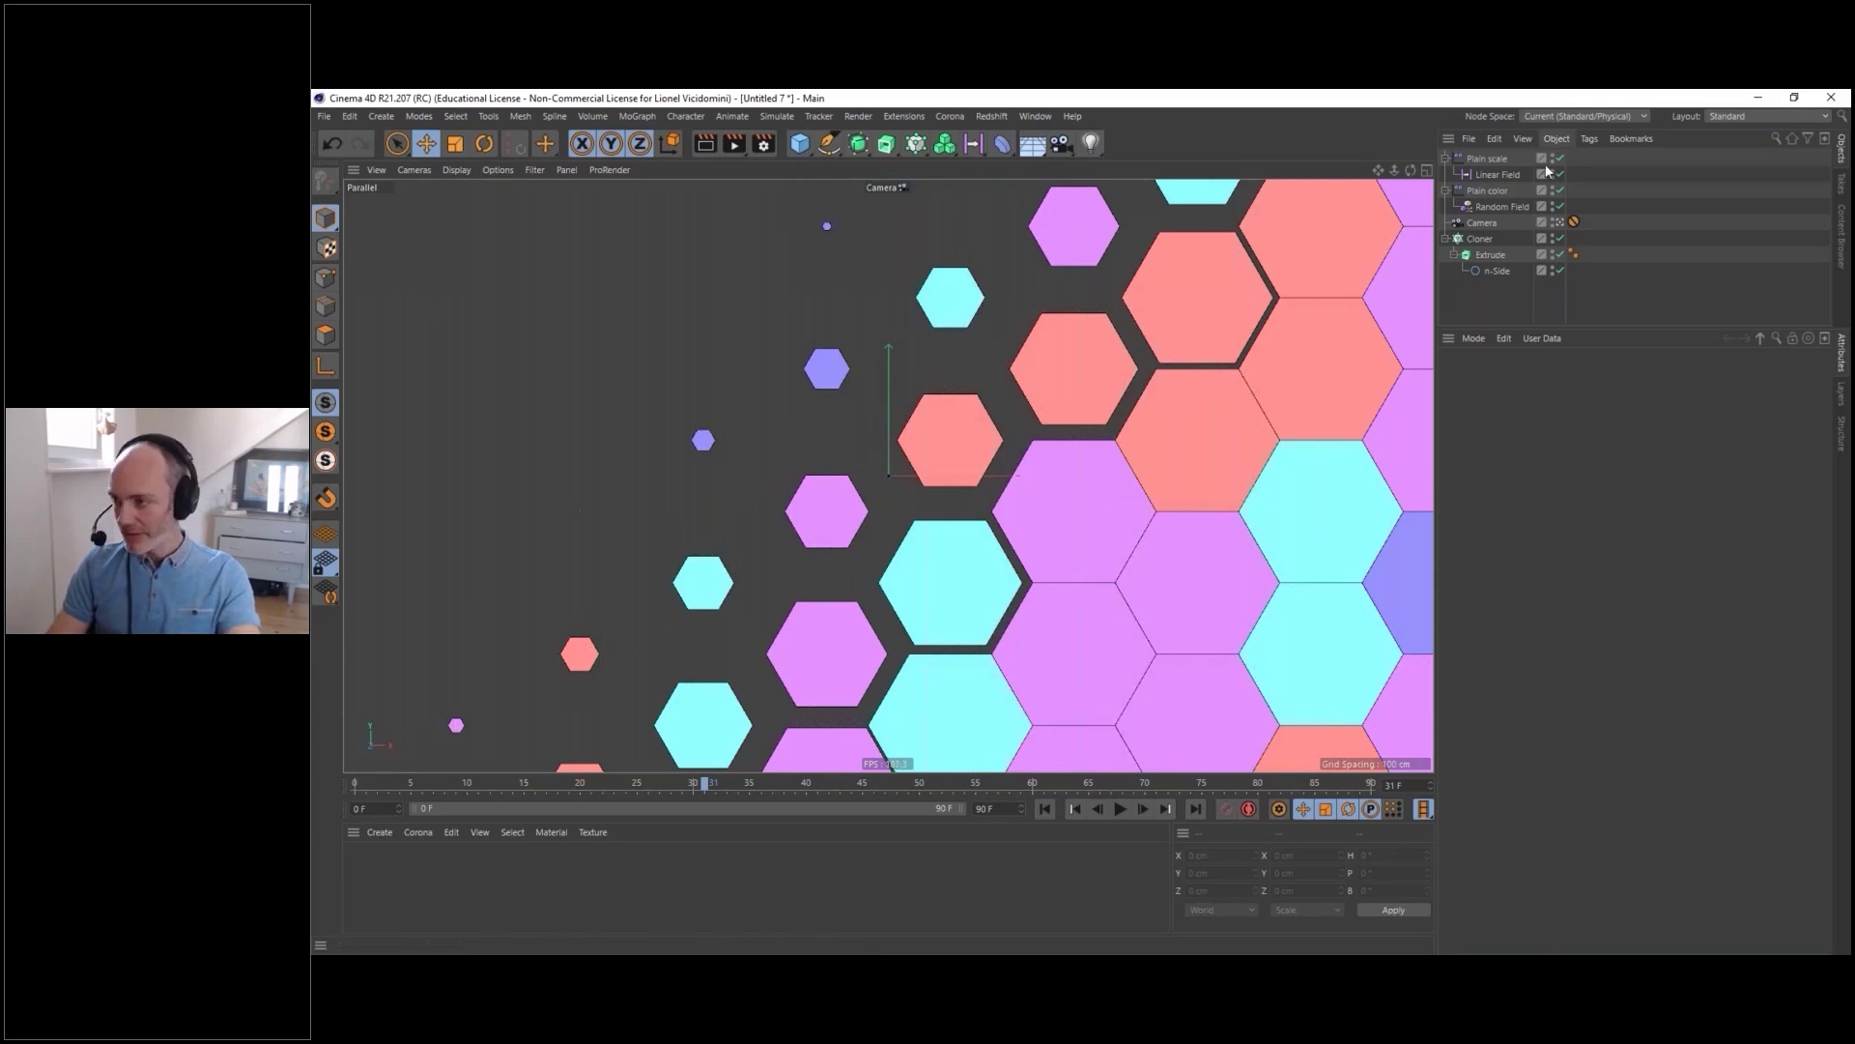
- Add a Random Field to the Plain scale effector's falloff, on top of the Linear Field
{"action": "left_click", "coordinate": [1495, 160]}
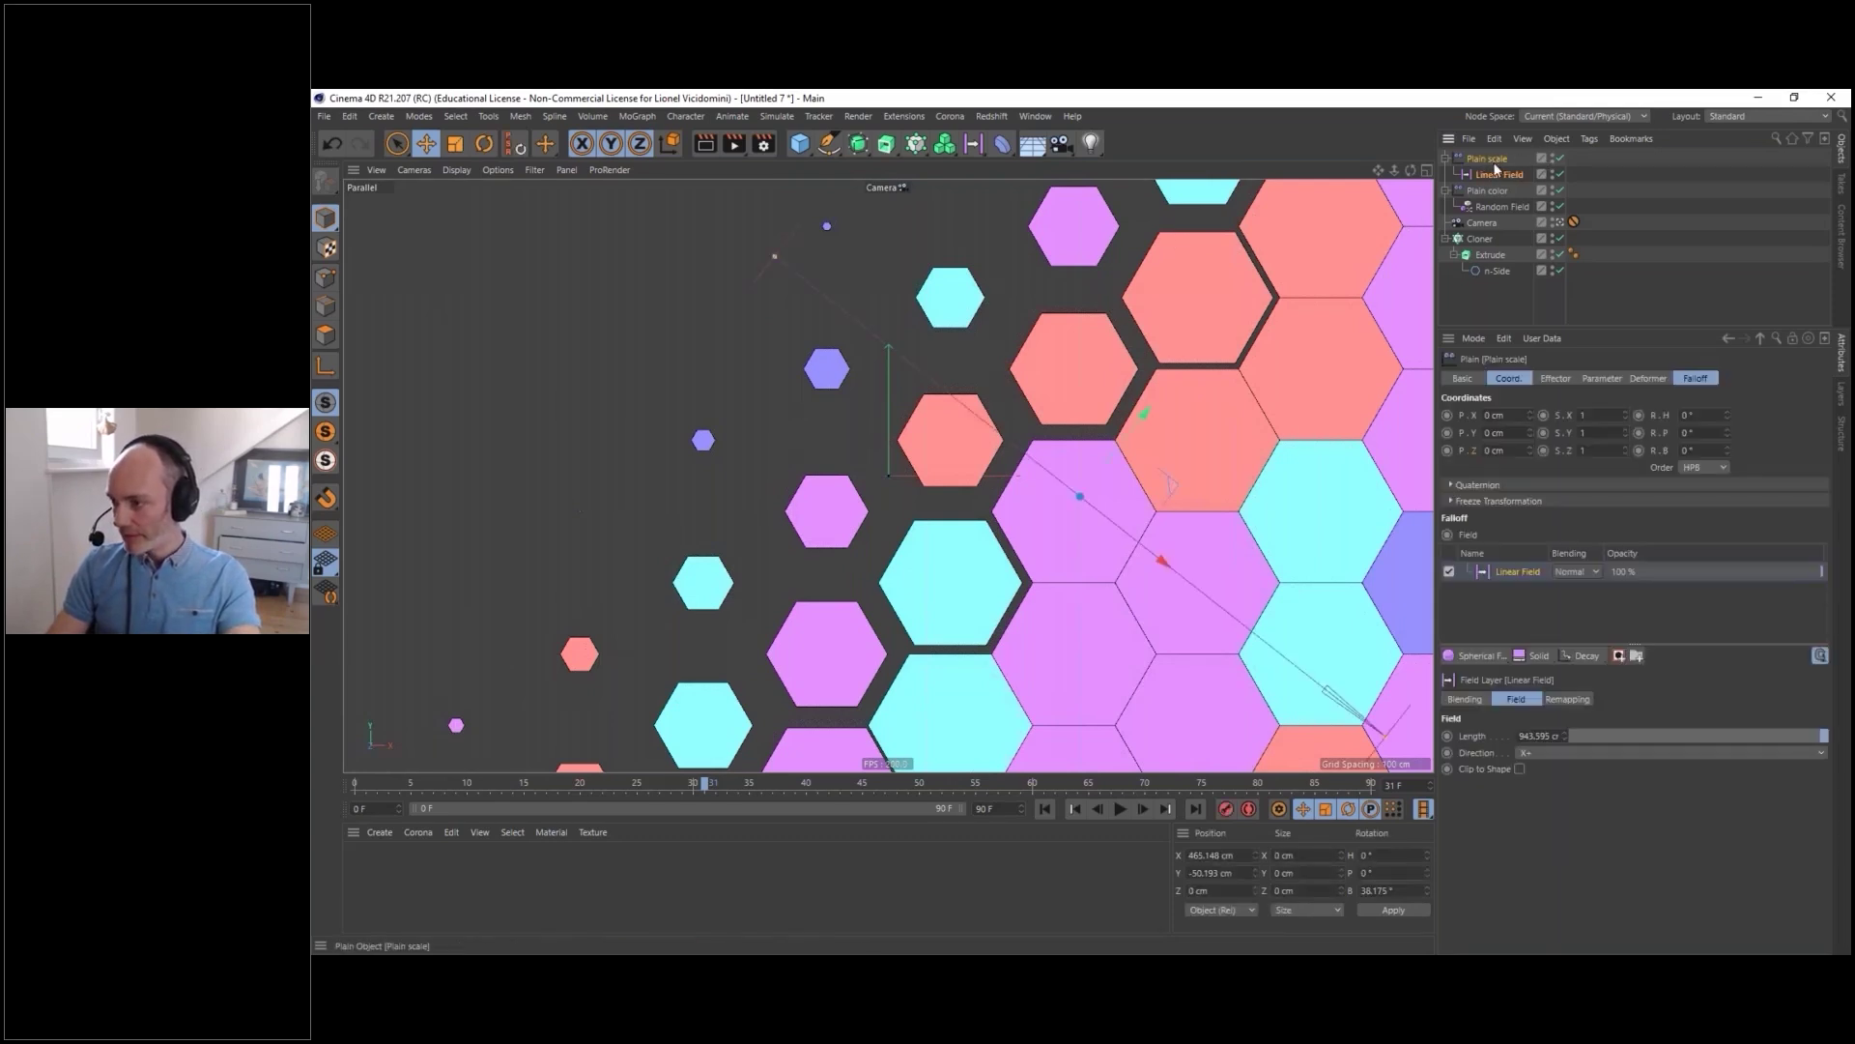
{"action": "left_click", "coordinate": [1698, 378]}
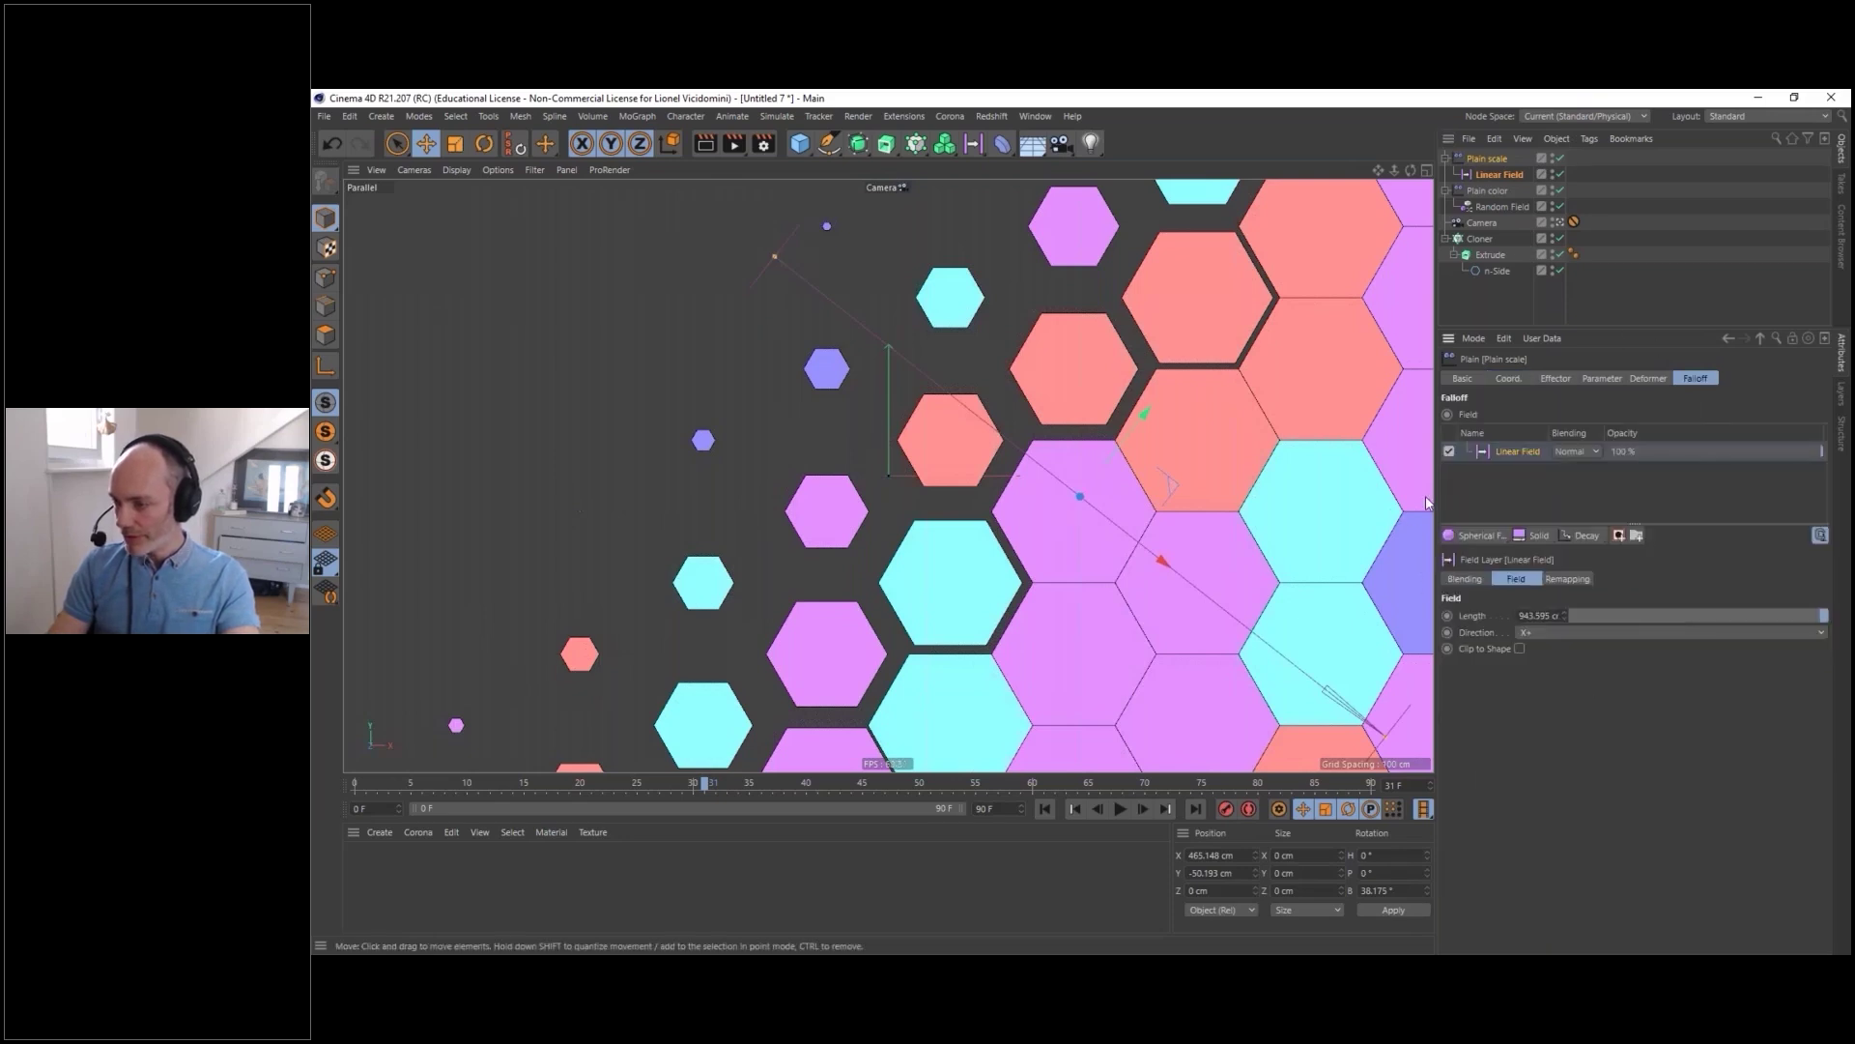
{"action": "left_click", "coordinate": [1478, 535]}
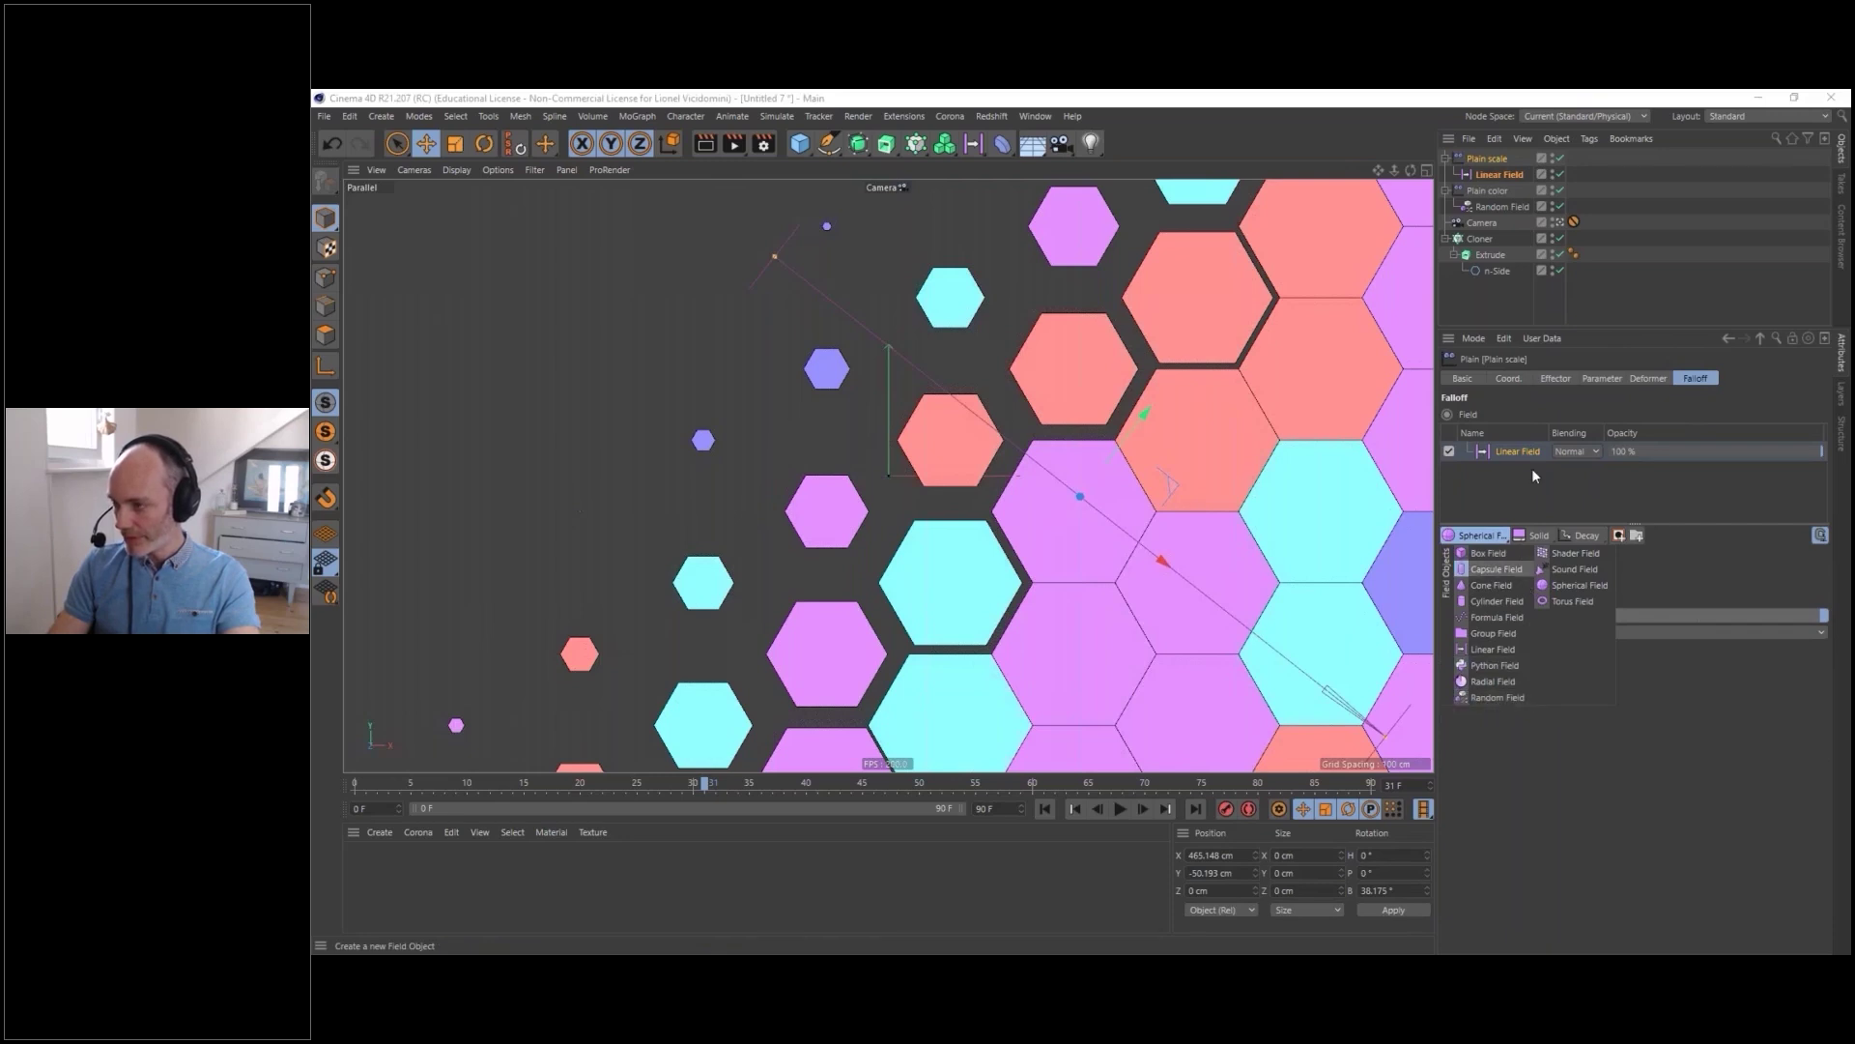
{"action": "left_click", "coordinate": [1496, 205]}
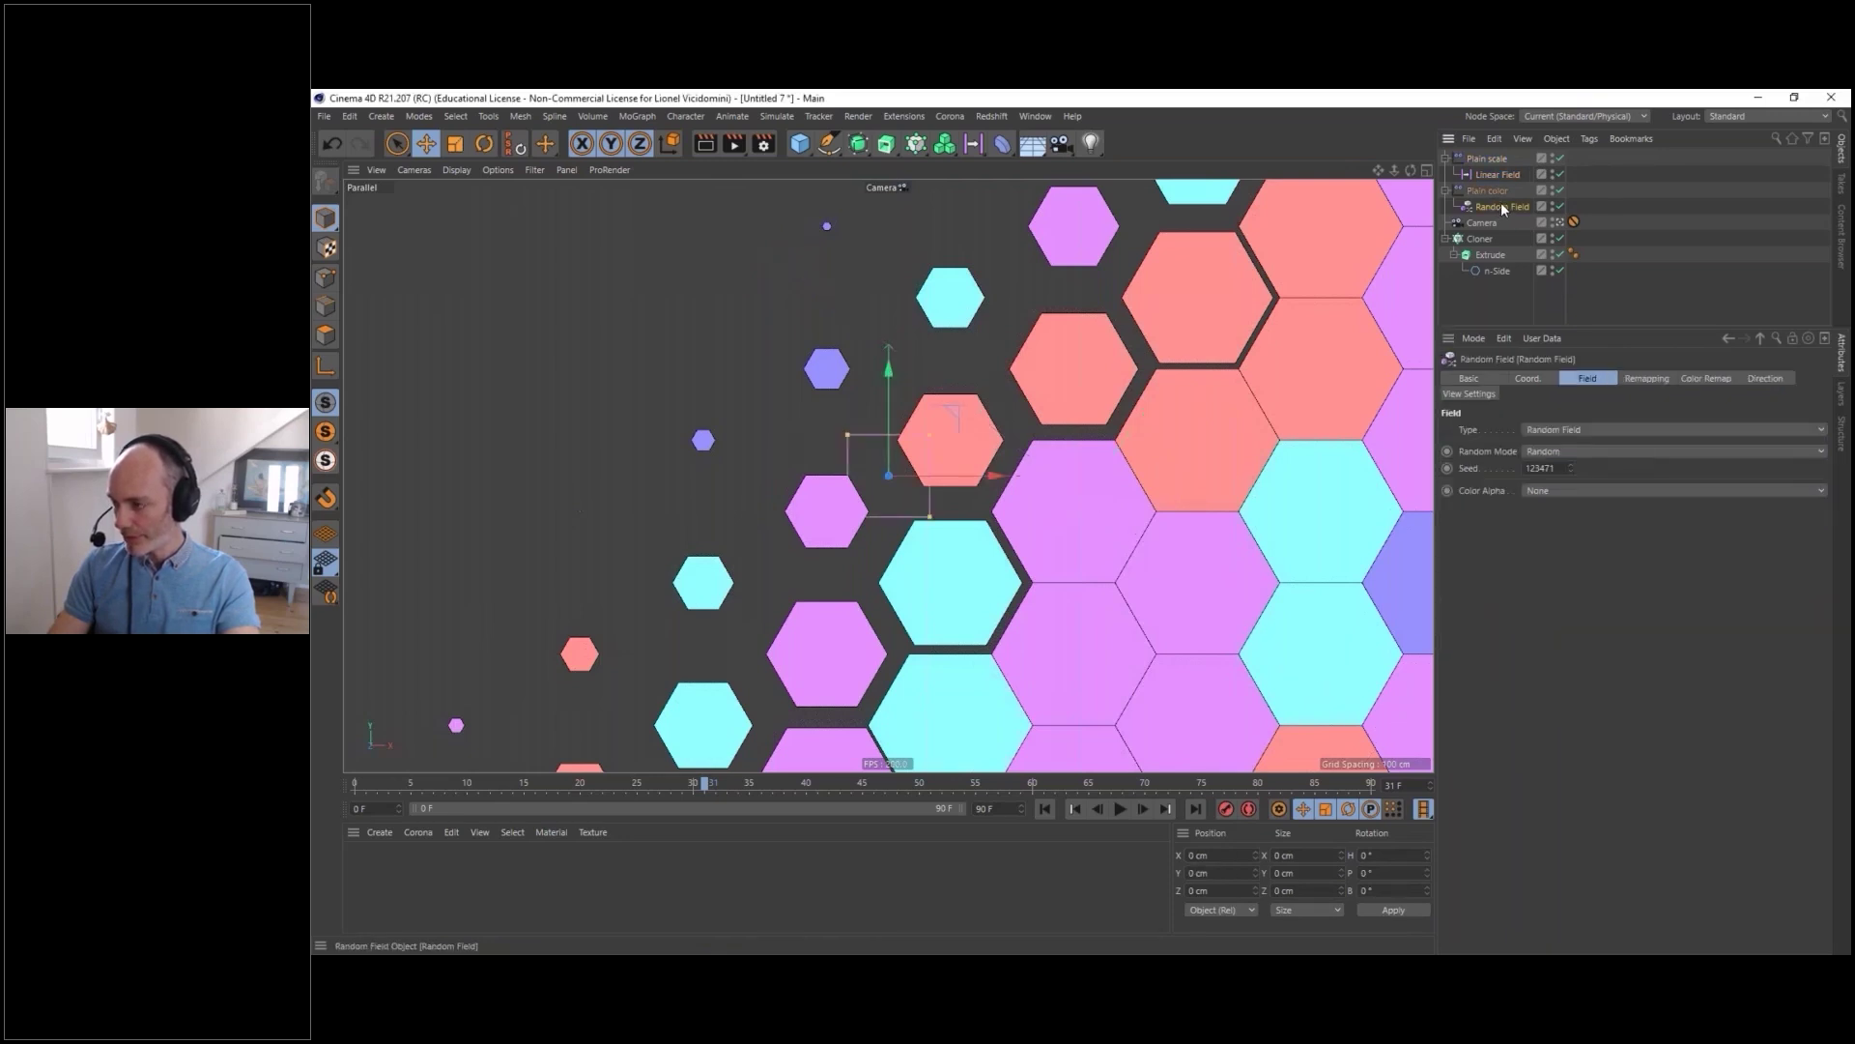
{"action": "left_click", "coordinate": [1491, 158]}
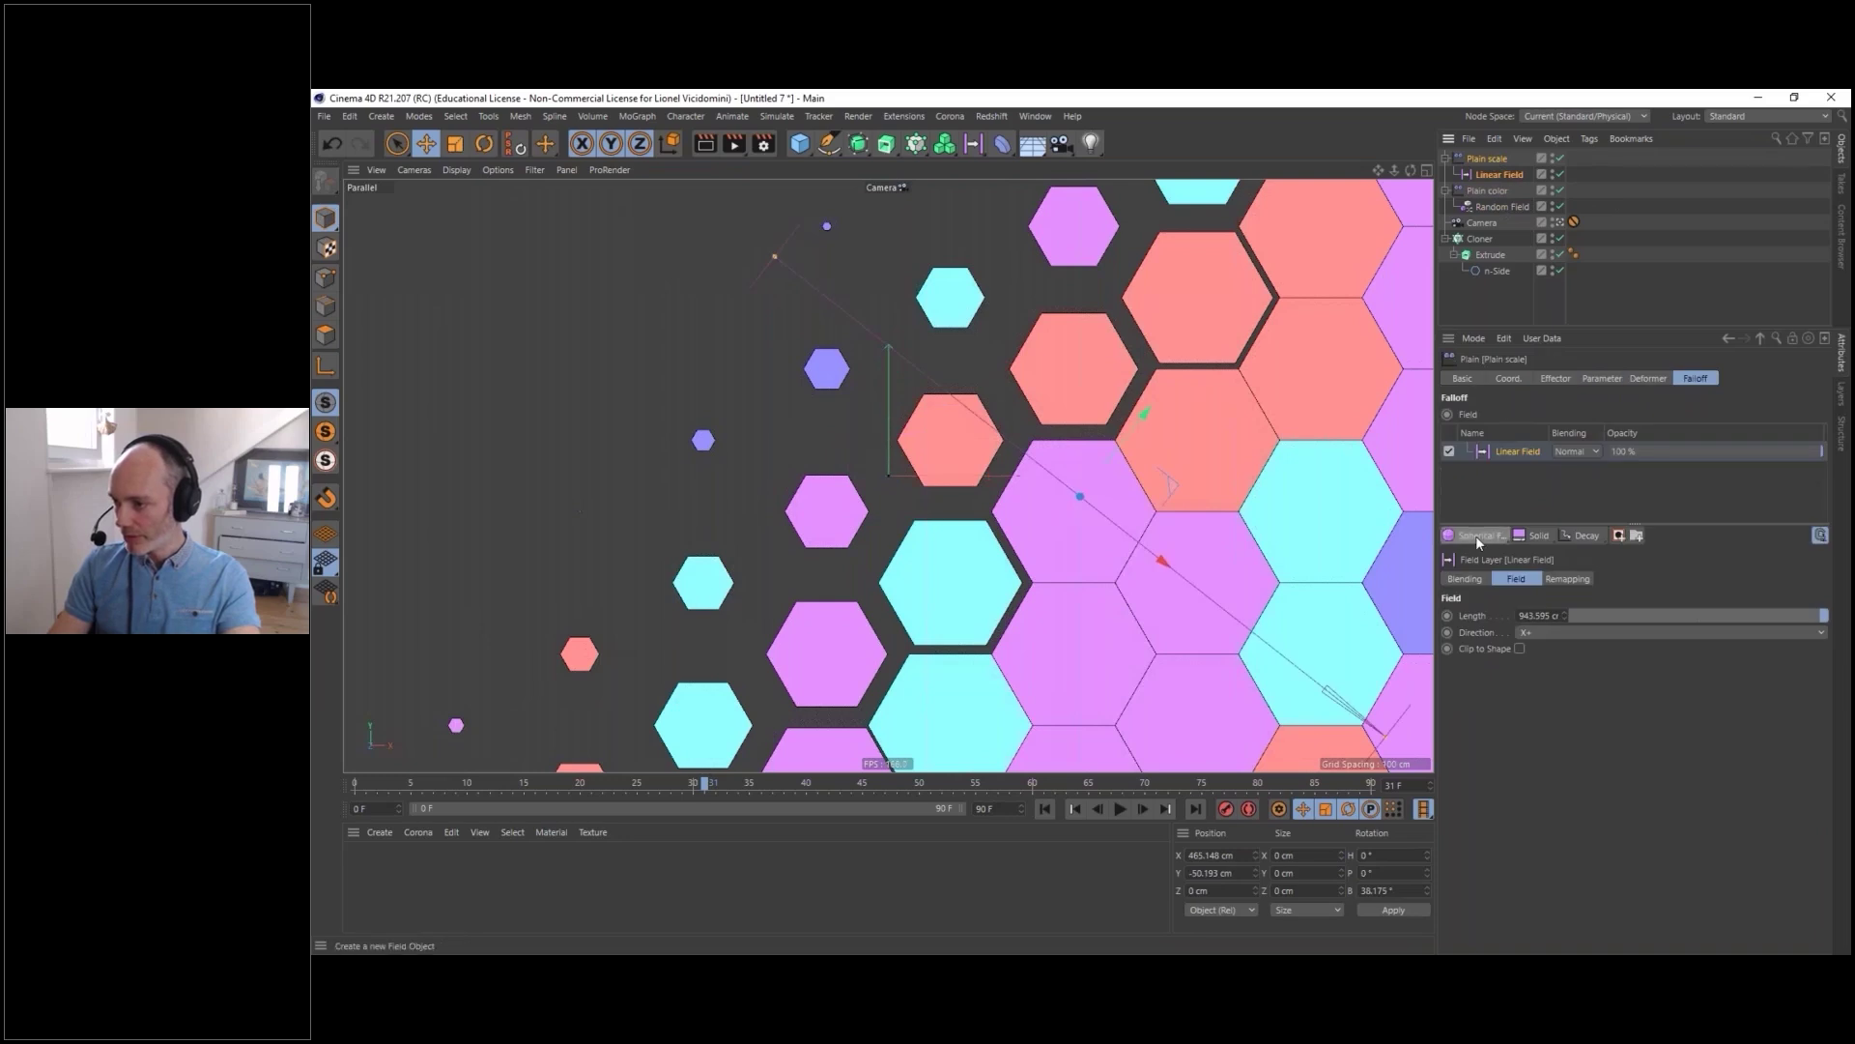
{"action": "left_click", "coordinate": [1476, 535]}
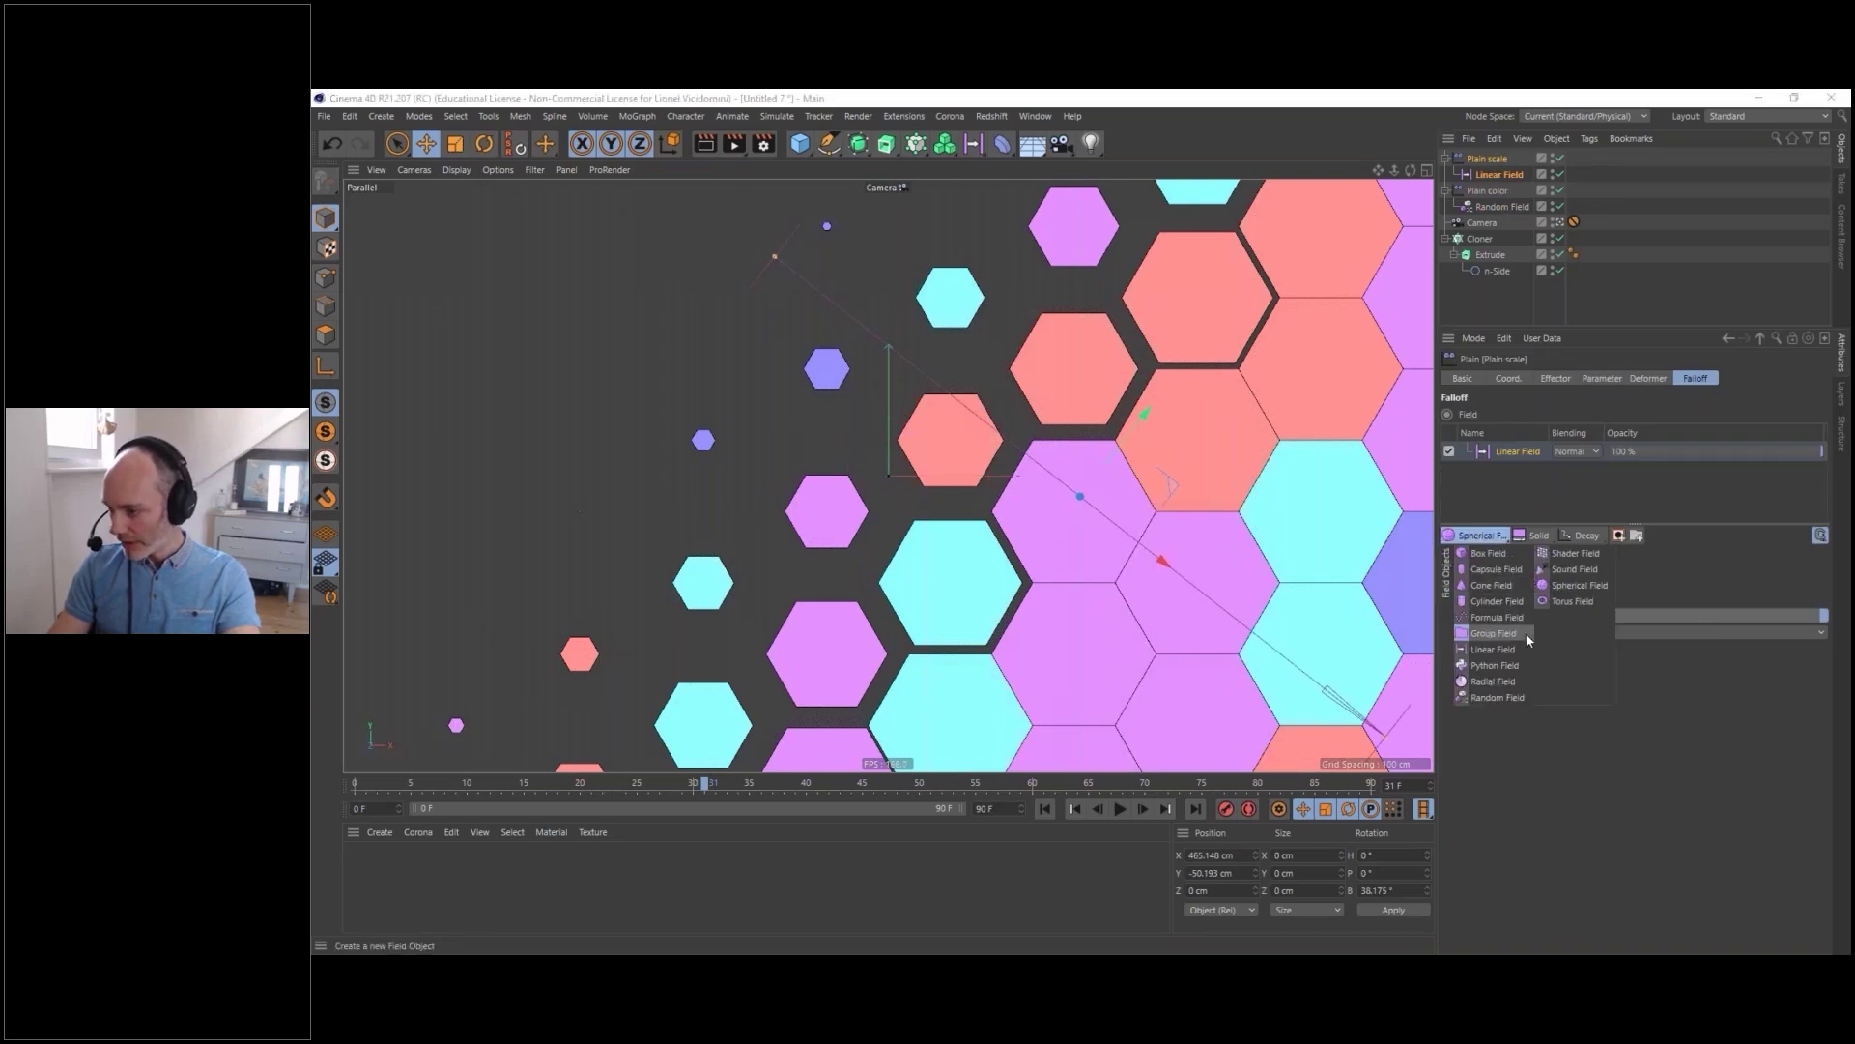
{"action": "left_click", "coordinate": [1498, 697]}
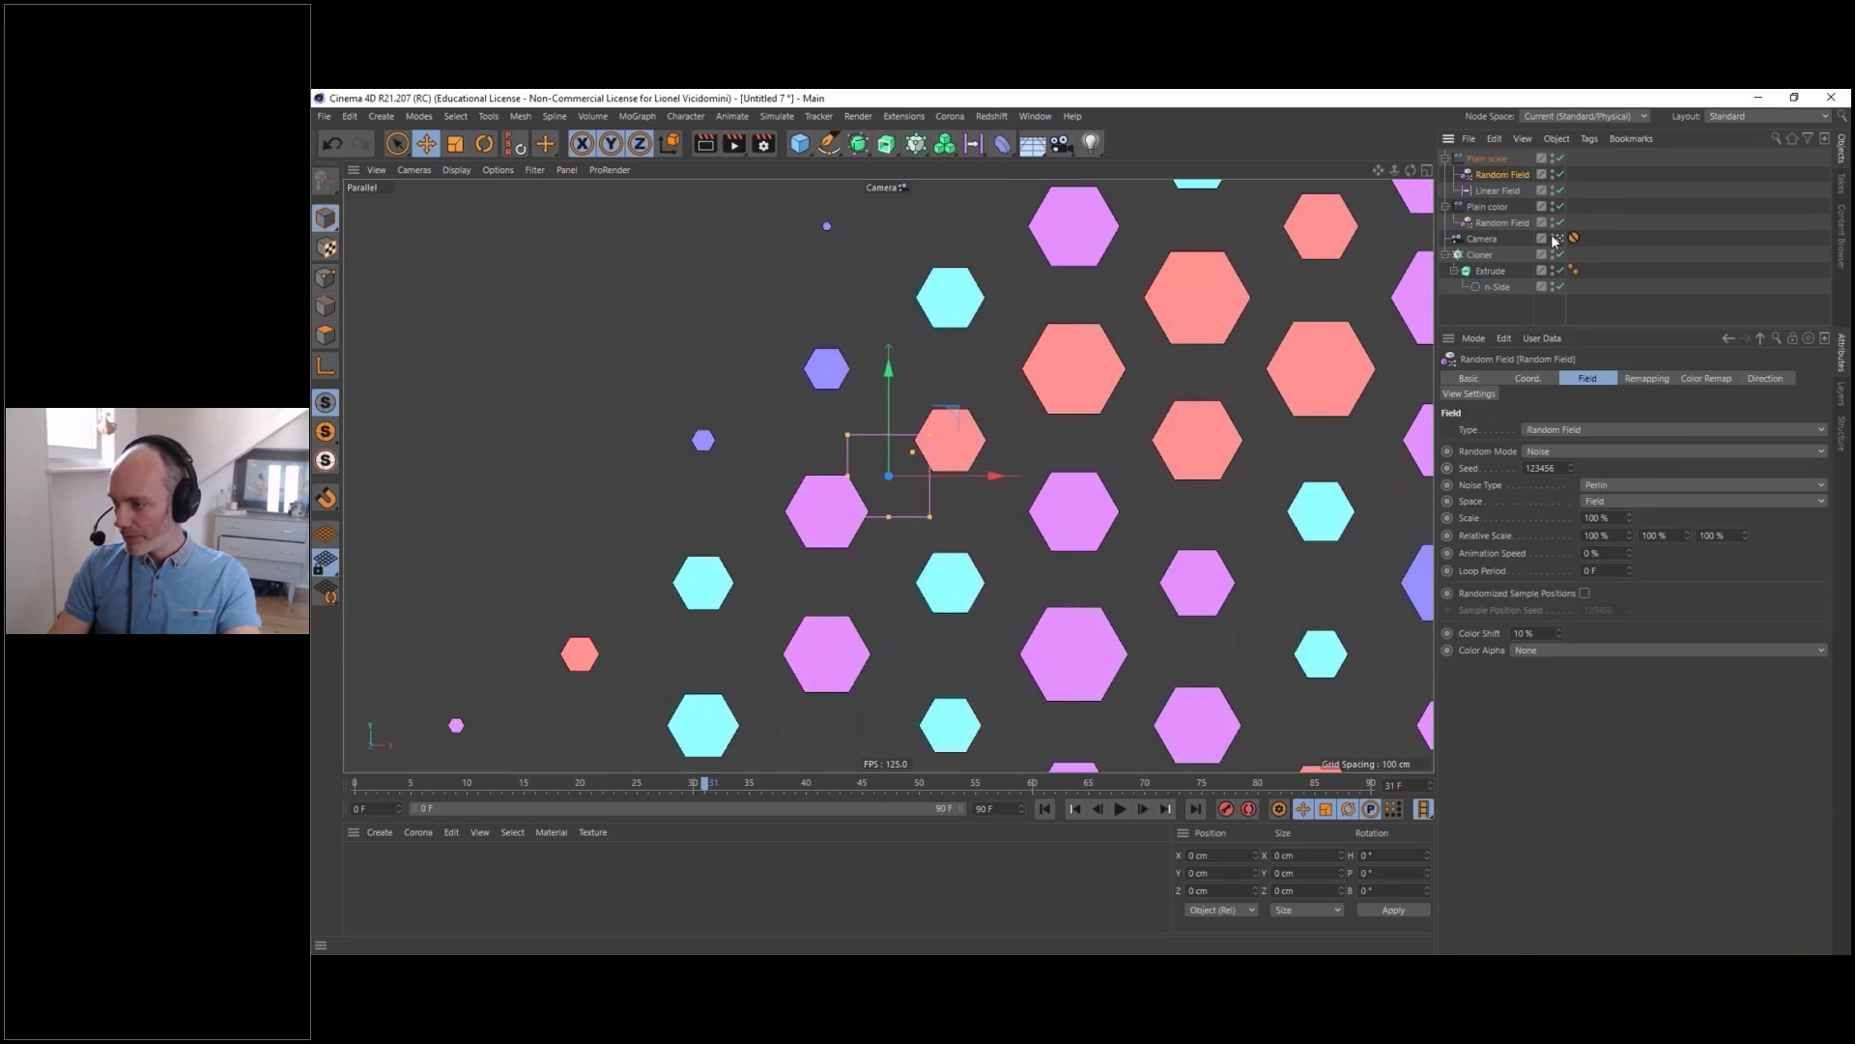
- Set the Random Field's blending to Overlay in the Plain scale falloff and scrub around frame 31 to check it
{"action": "left_click", "coordinate": [1489, 158]}
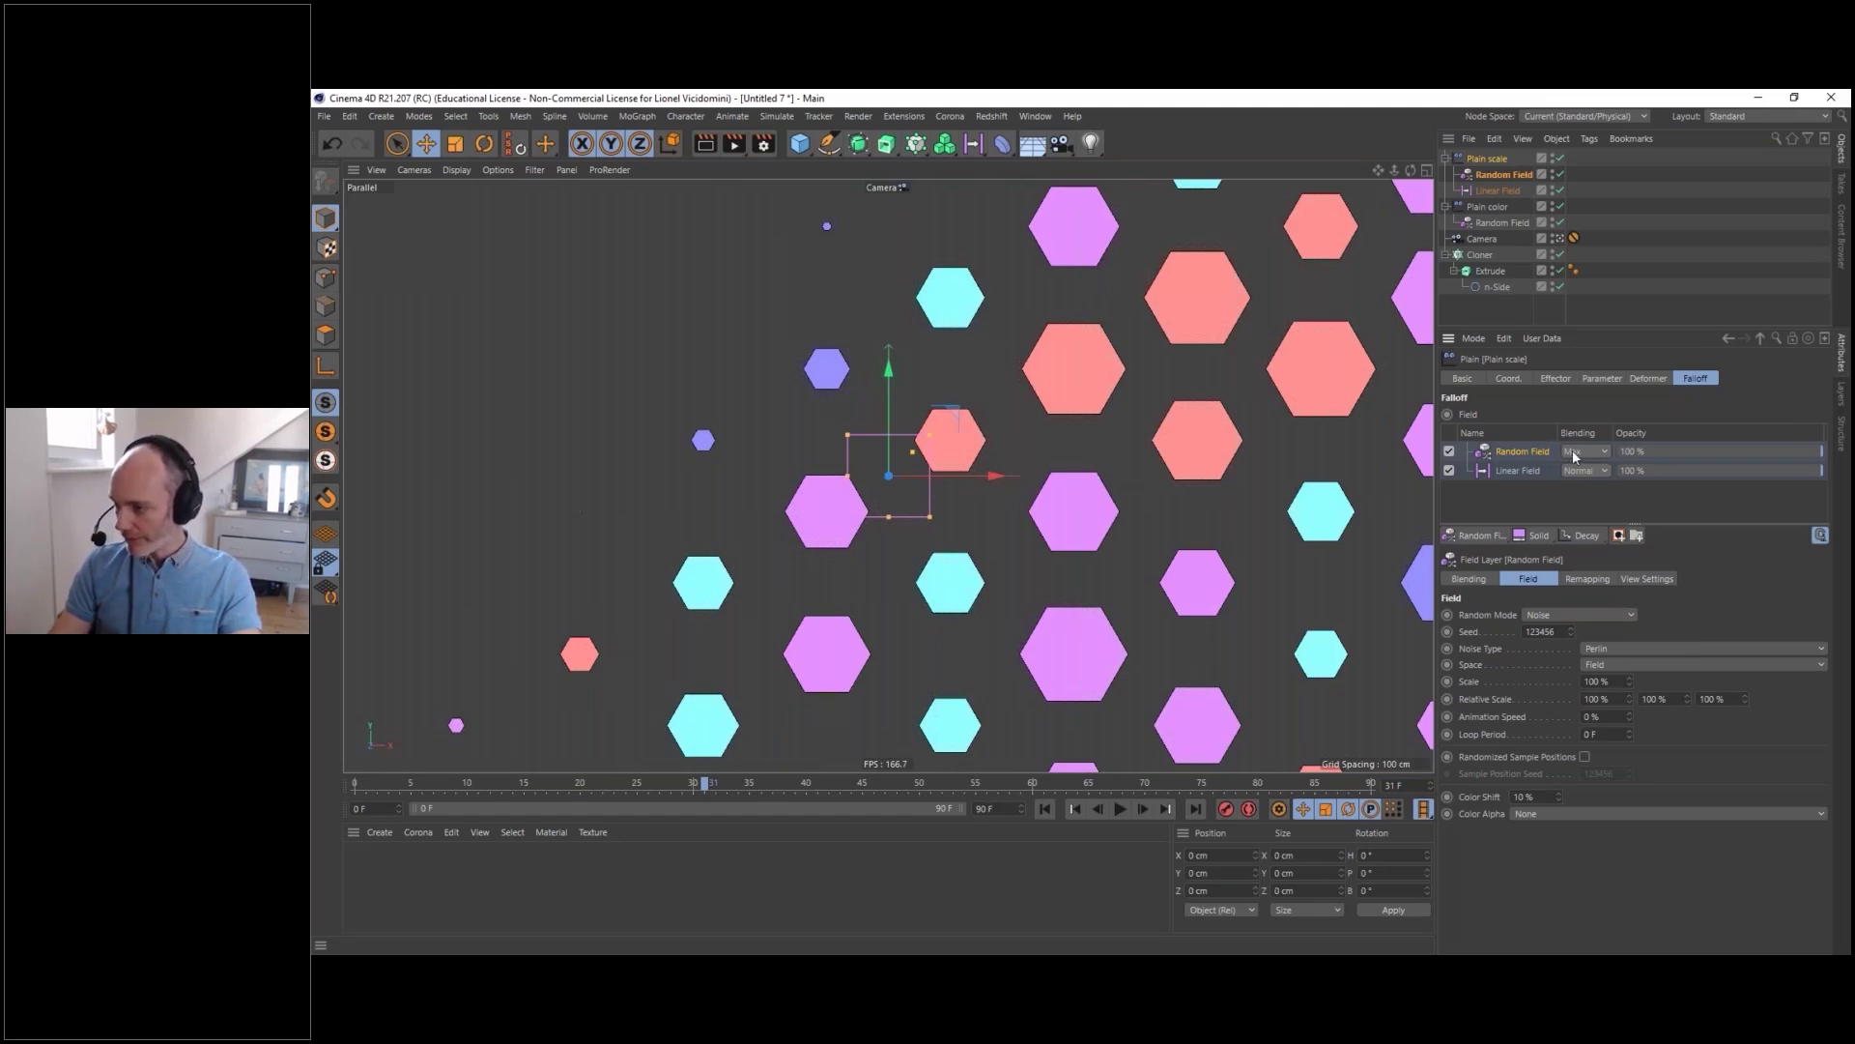
{"action": "left_click", "coordinate": [1587, 453]}
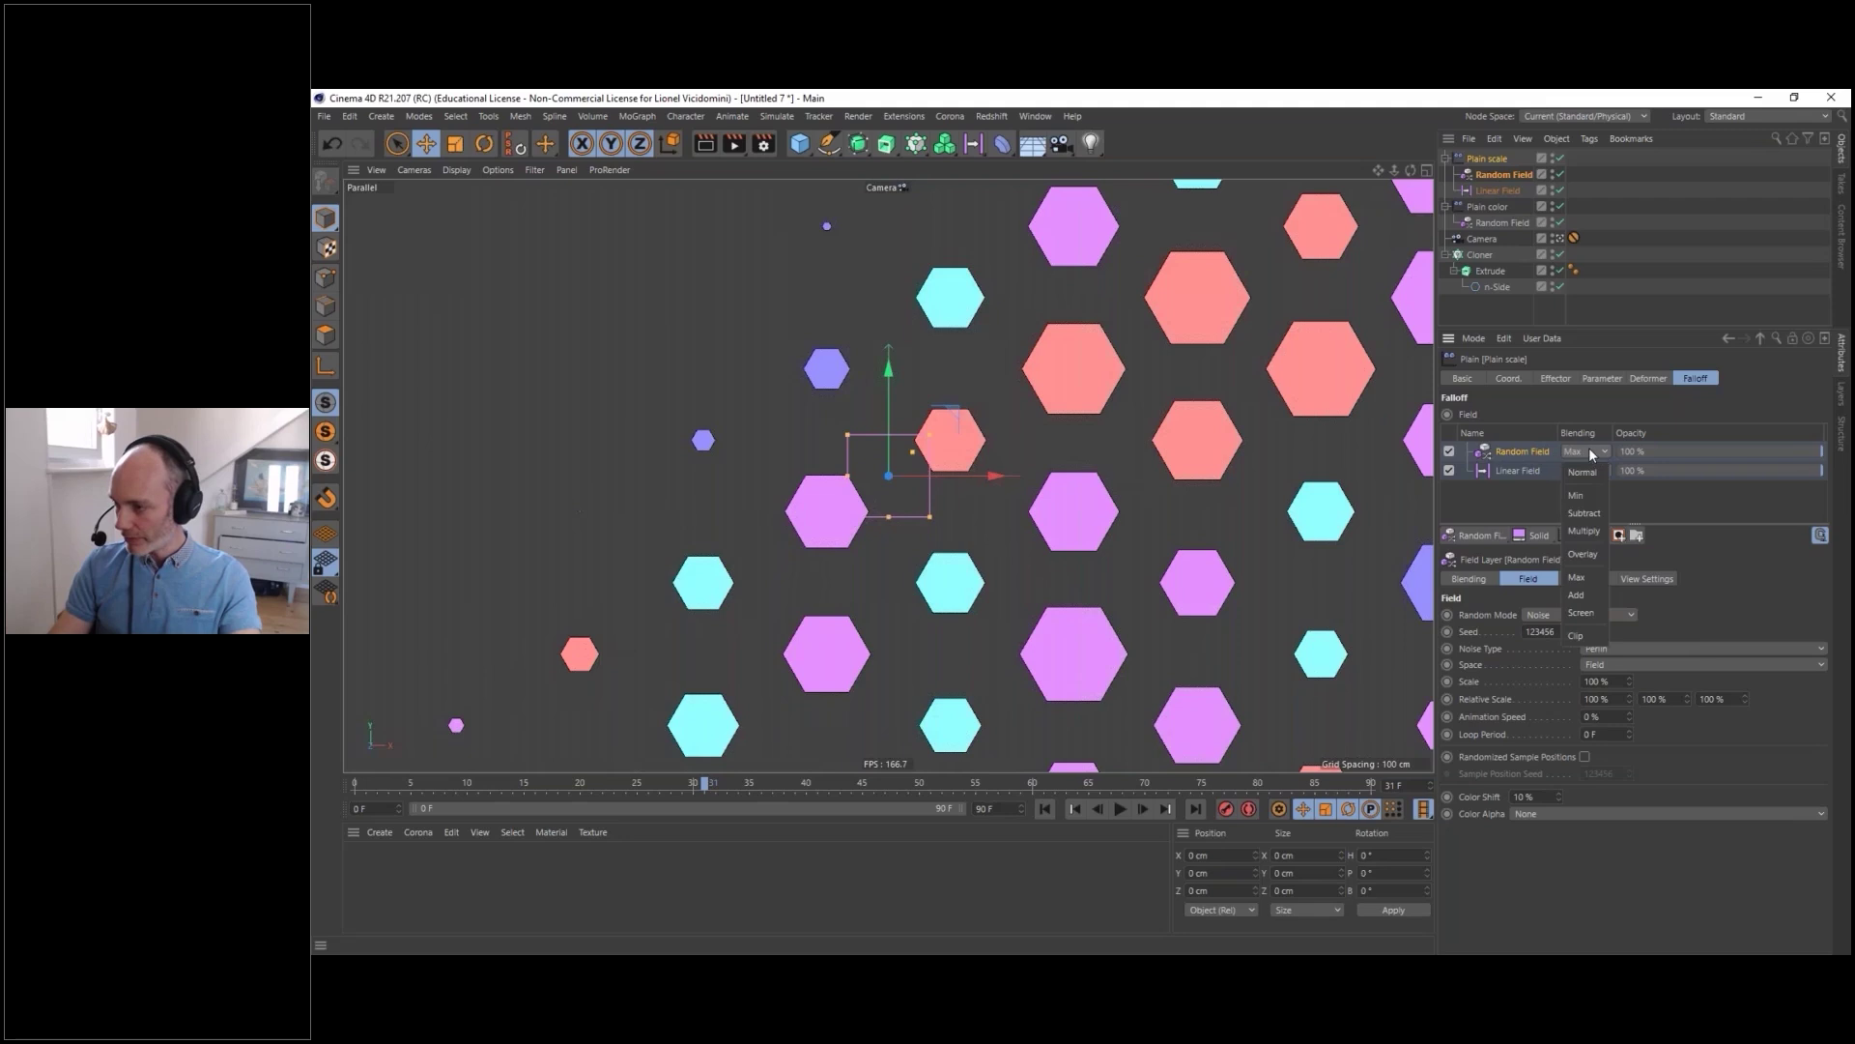
{"action": "left_click", "coordinate": [1596, 553]}
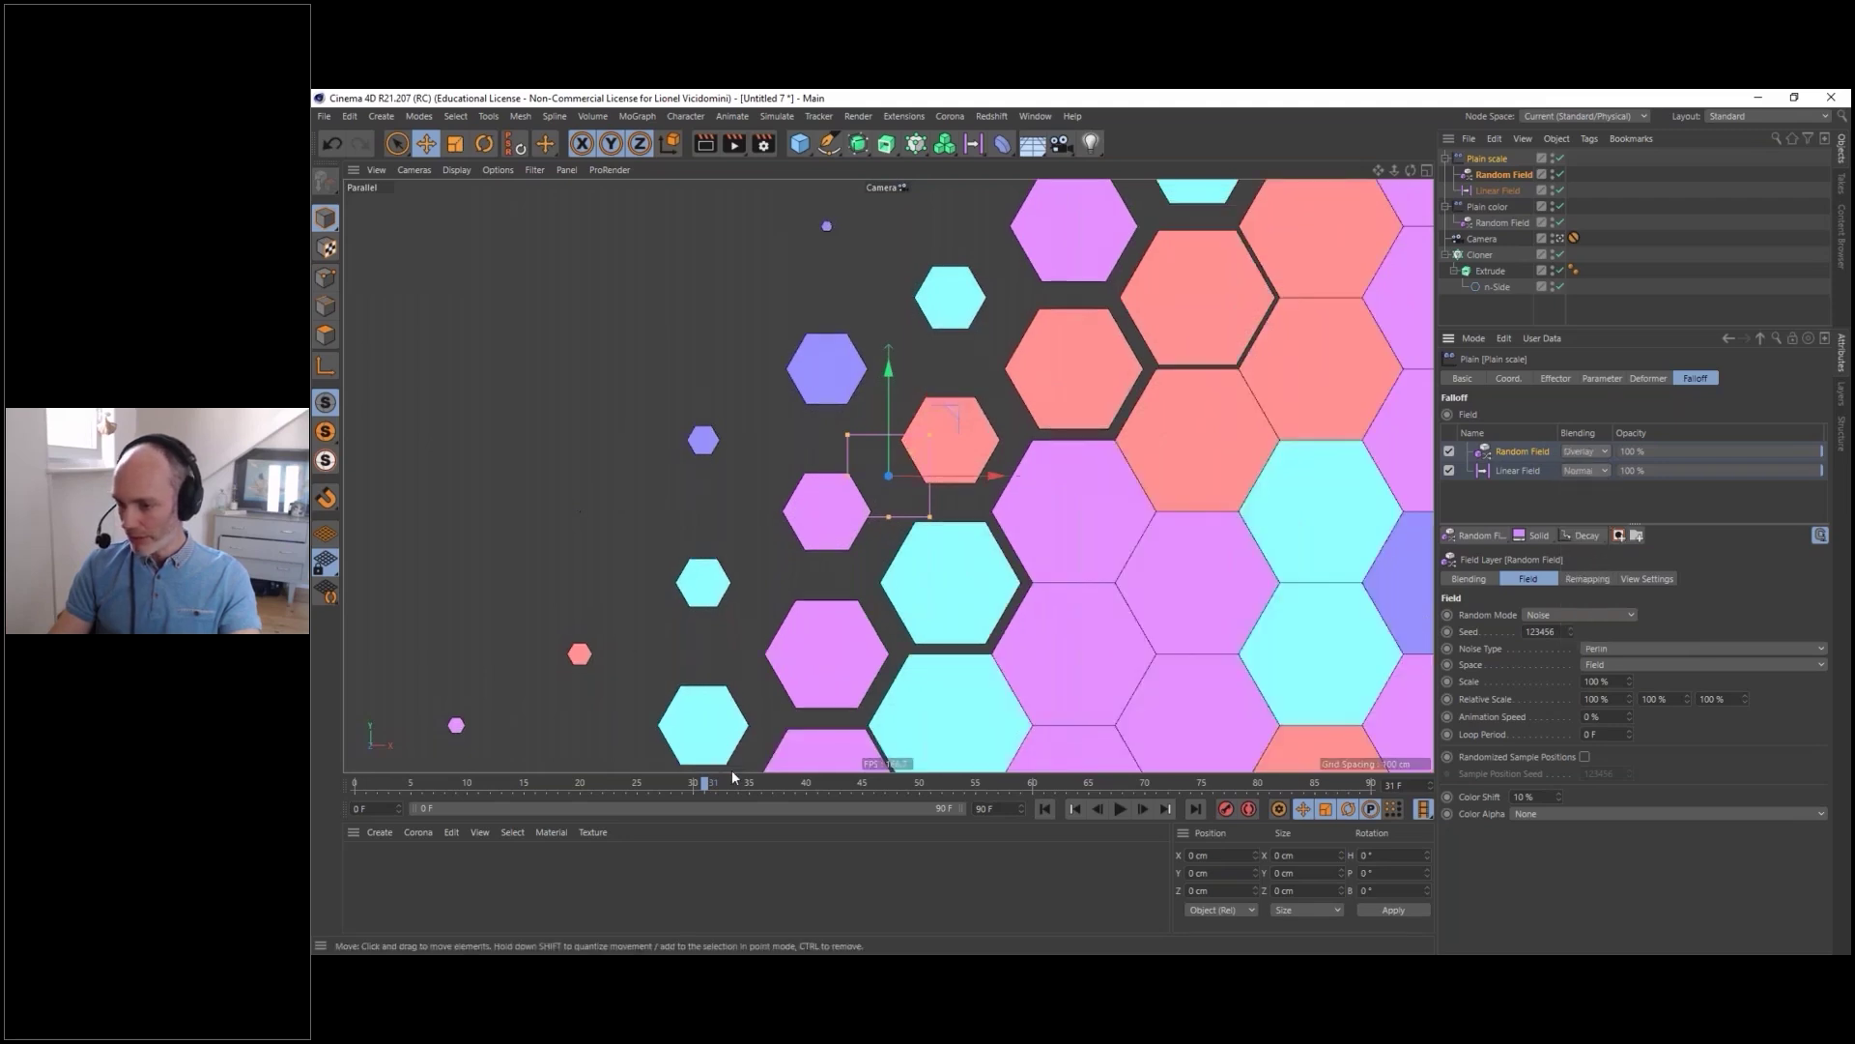
{"action": "left_click_drag", "start_coordinate": [674, 779], "coordinate": [703, 785]}
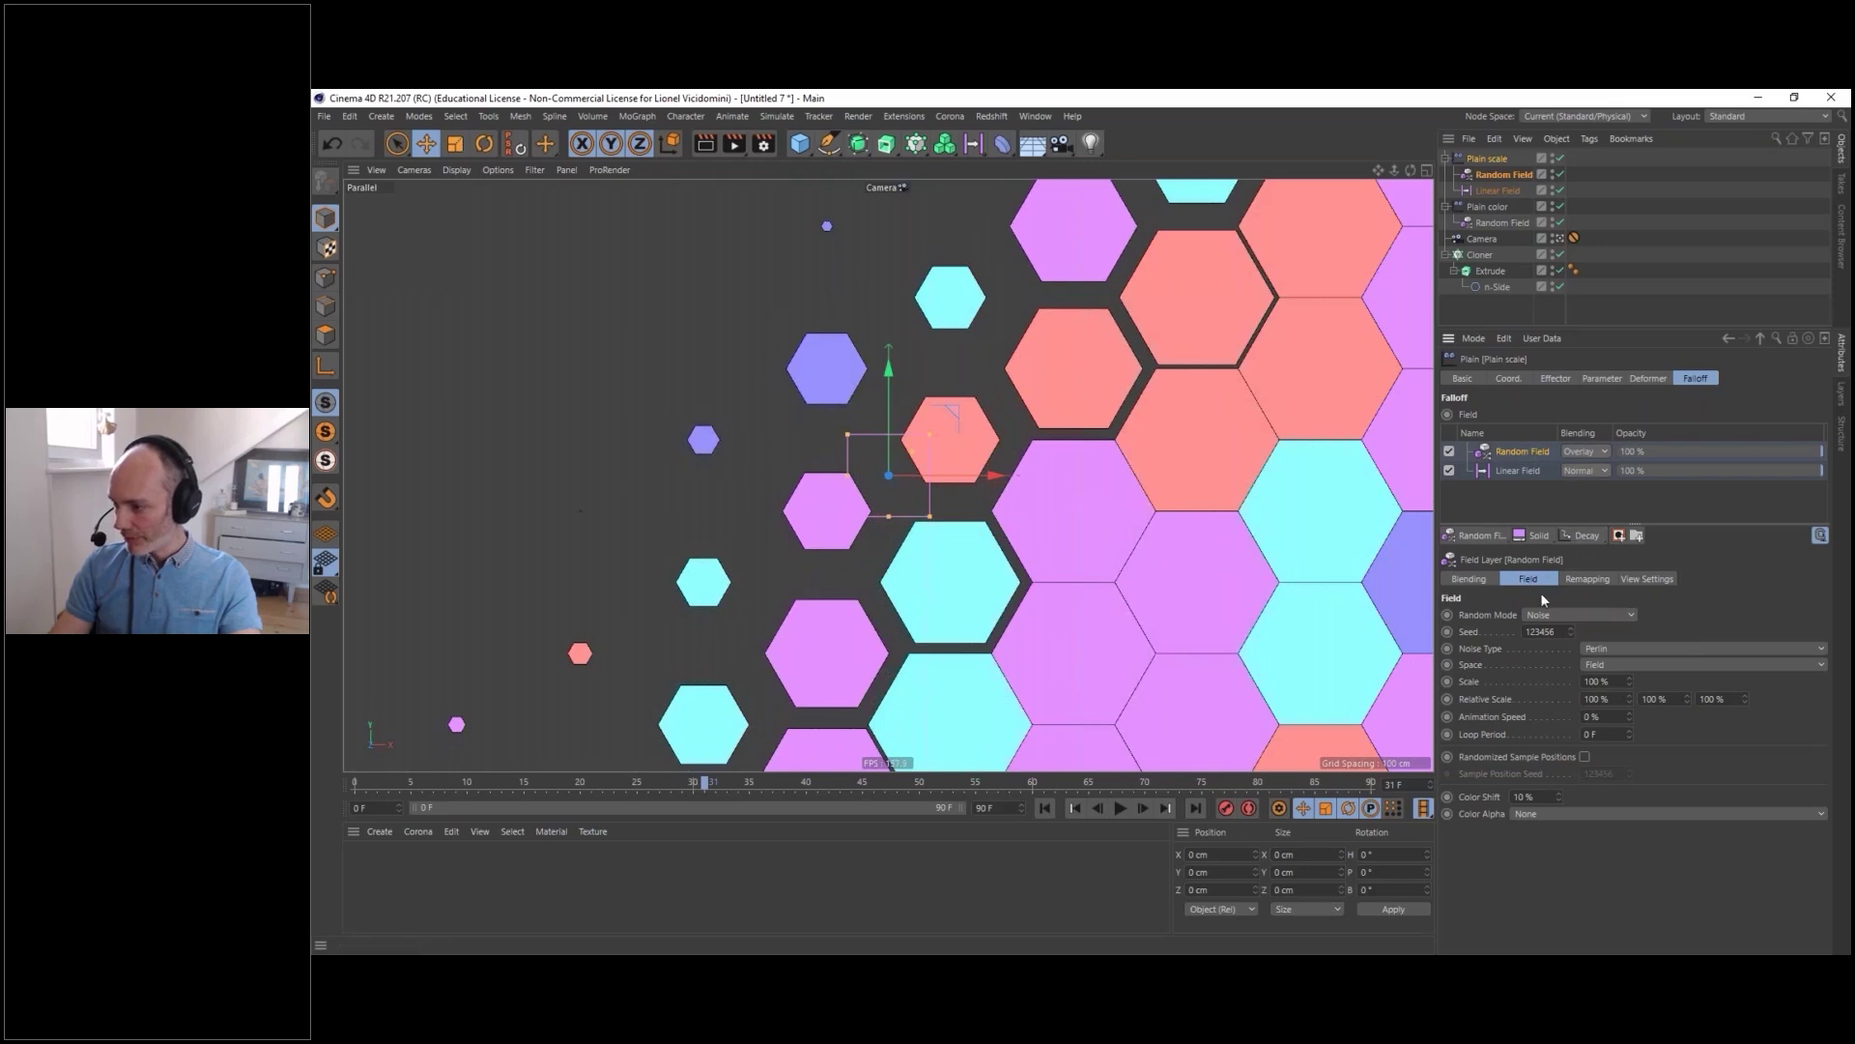
- Set the Random Field's mode to Random in the Plain scale falloff and scrub to frame 33 to check it
{"action": "left_click", "coordinate": [1556, 613]}
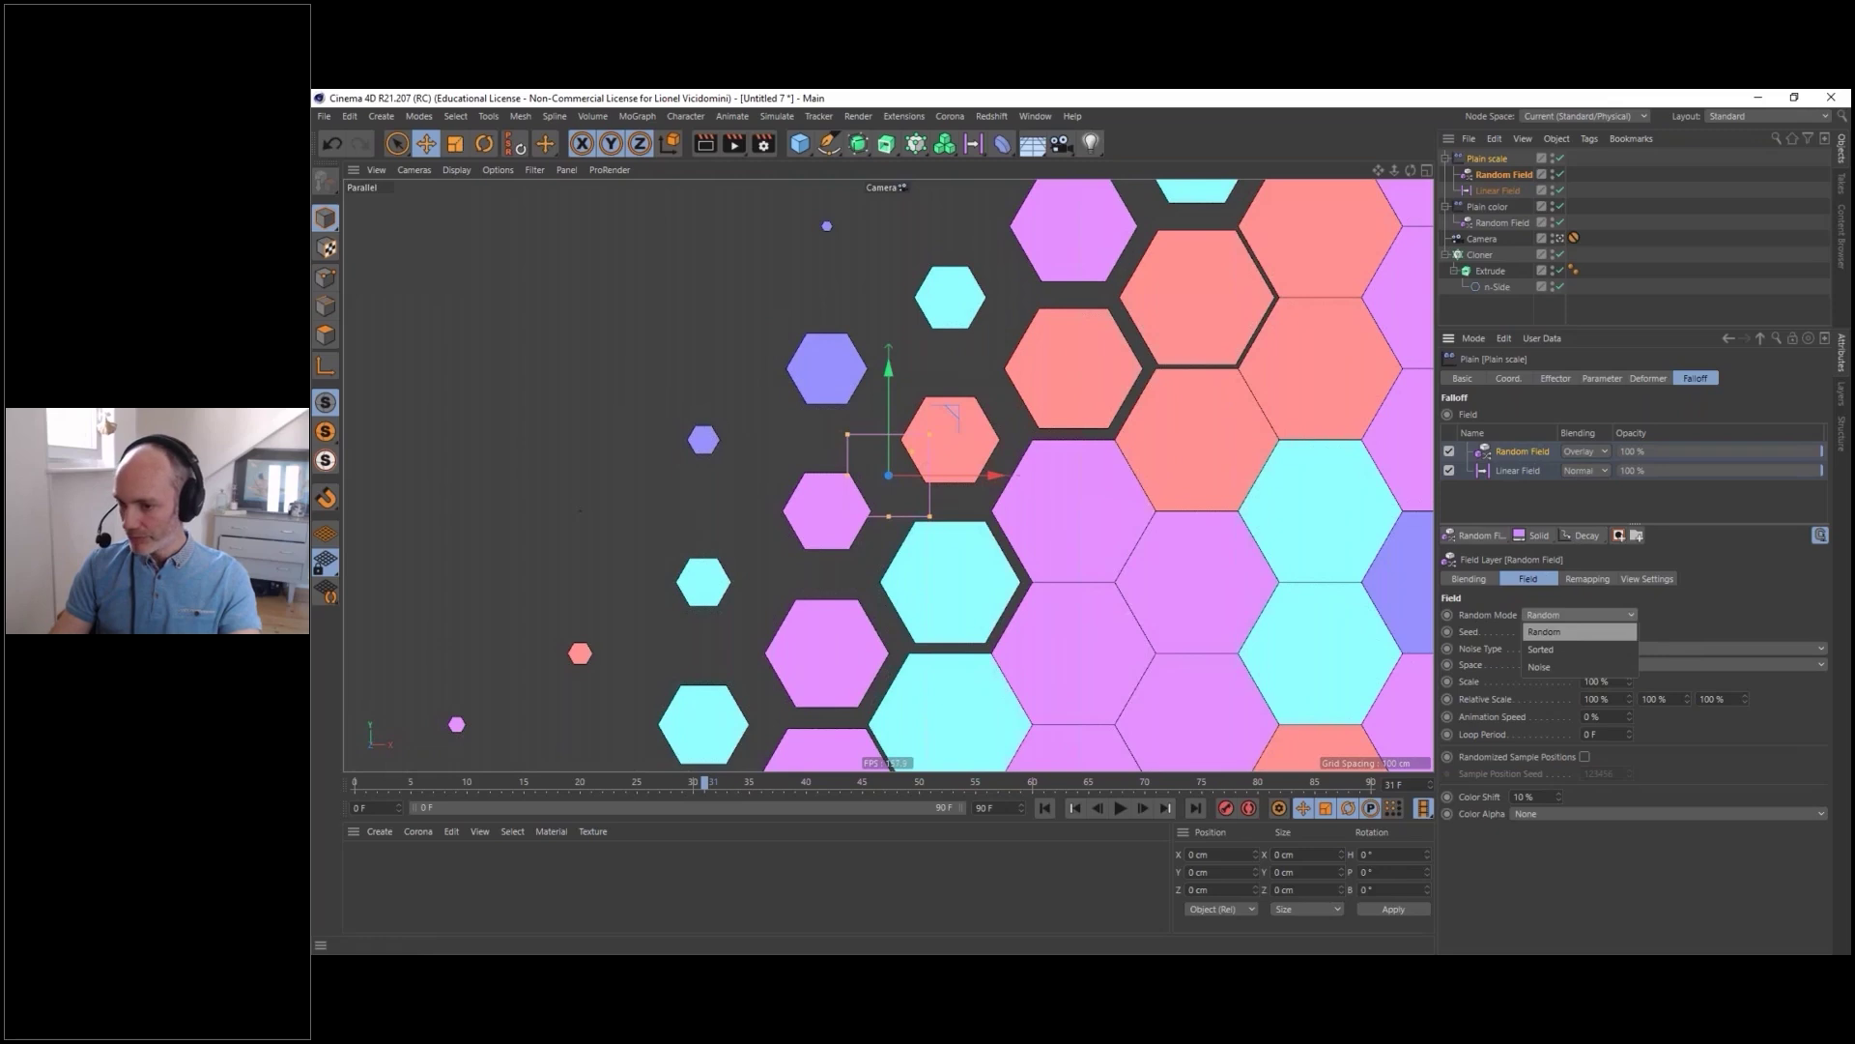
{"action": "left_click", "coordinate": [1544, 631]}
{"action": "mouse_move", "coordinate": [705, 785]}
{"action": "left_mouse_down"}
{"action": "mouse_move", "coordinate": [647, 784]}
{"action": "mouse_move", "coordinate": [765, 781]}
{"action": "mouse_move", "coordinate": [726, 785]}
{"action": "left_mouse_up"}
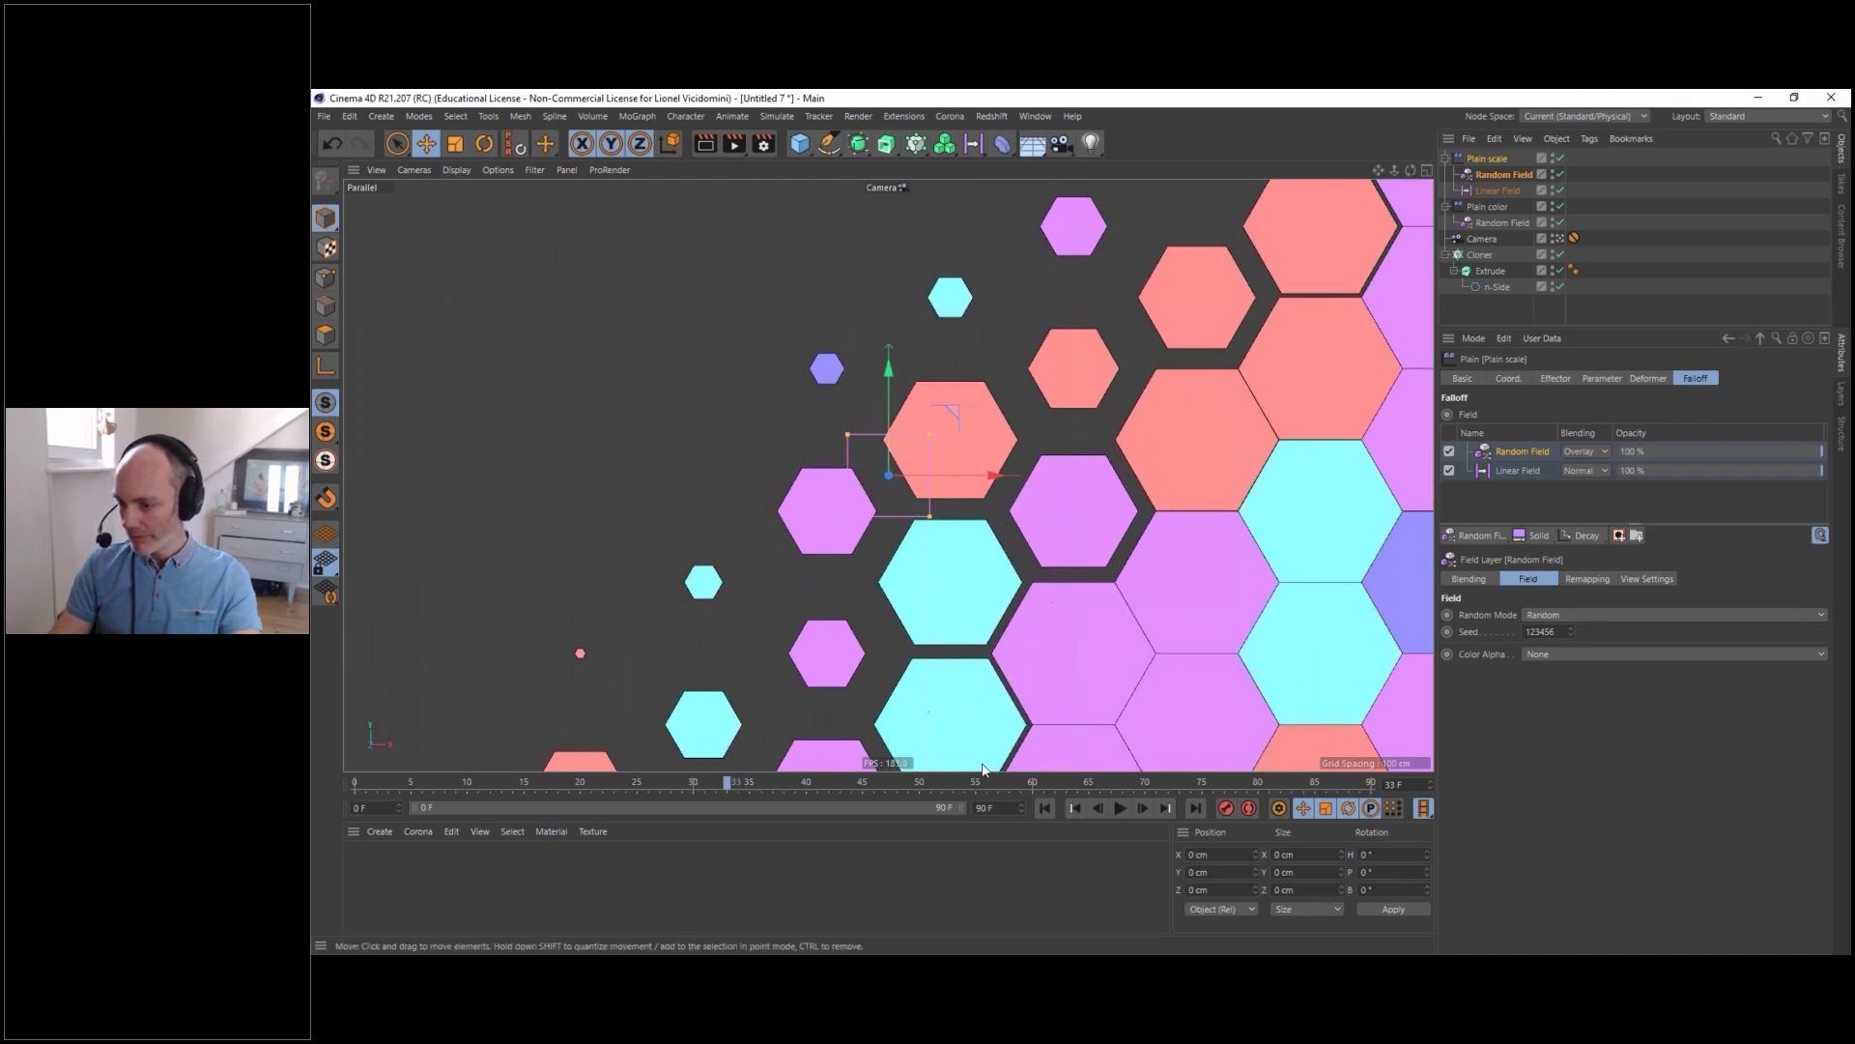
- Lengthen the Linear Field to about 1241.6 cm, play the animation from the start and scrub back to frame 31
{"action": "left_click", "coordinate": [1499, 192]}
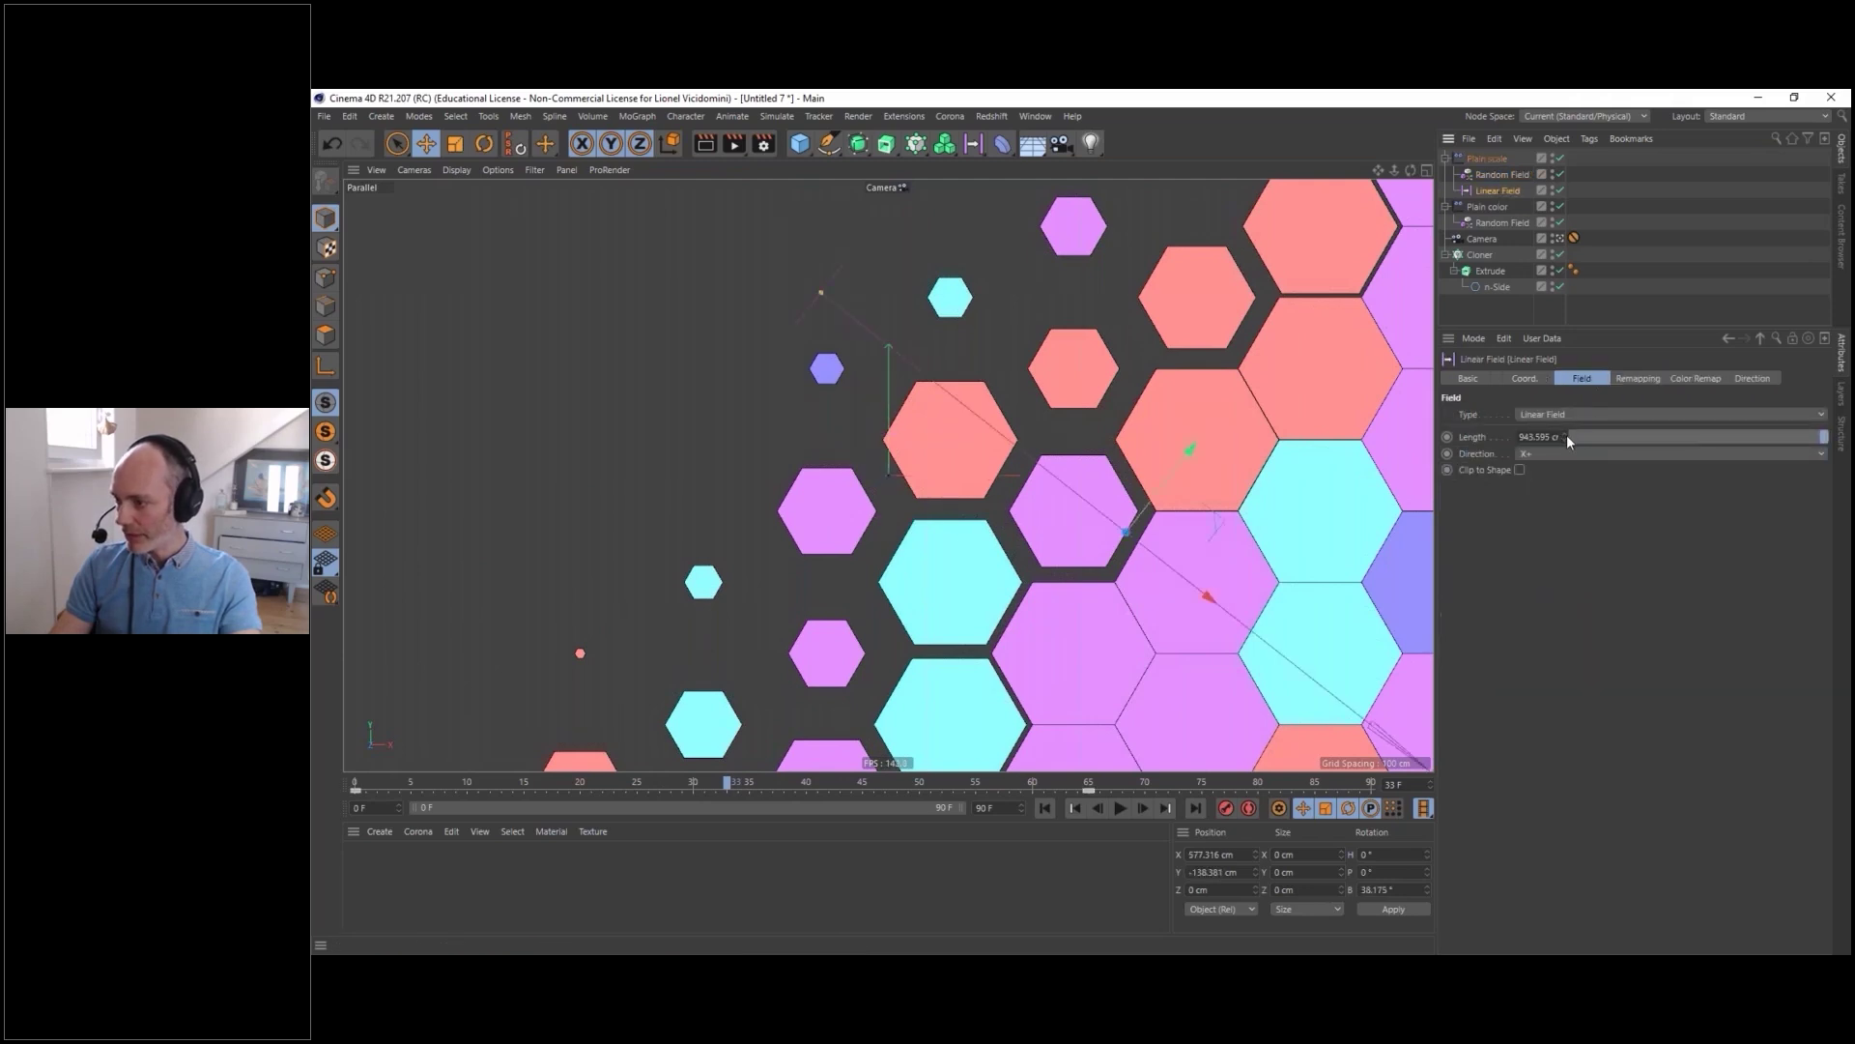
{"action": "left_click_drag", "start_coordinate": [1568, 433], "coordinate": [1545, 203]}
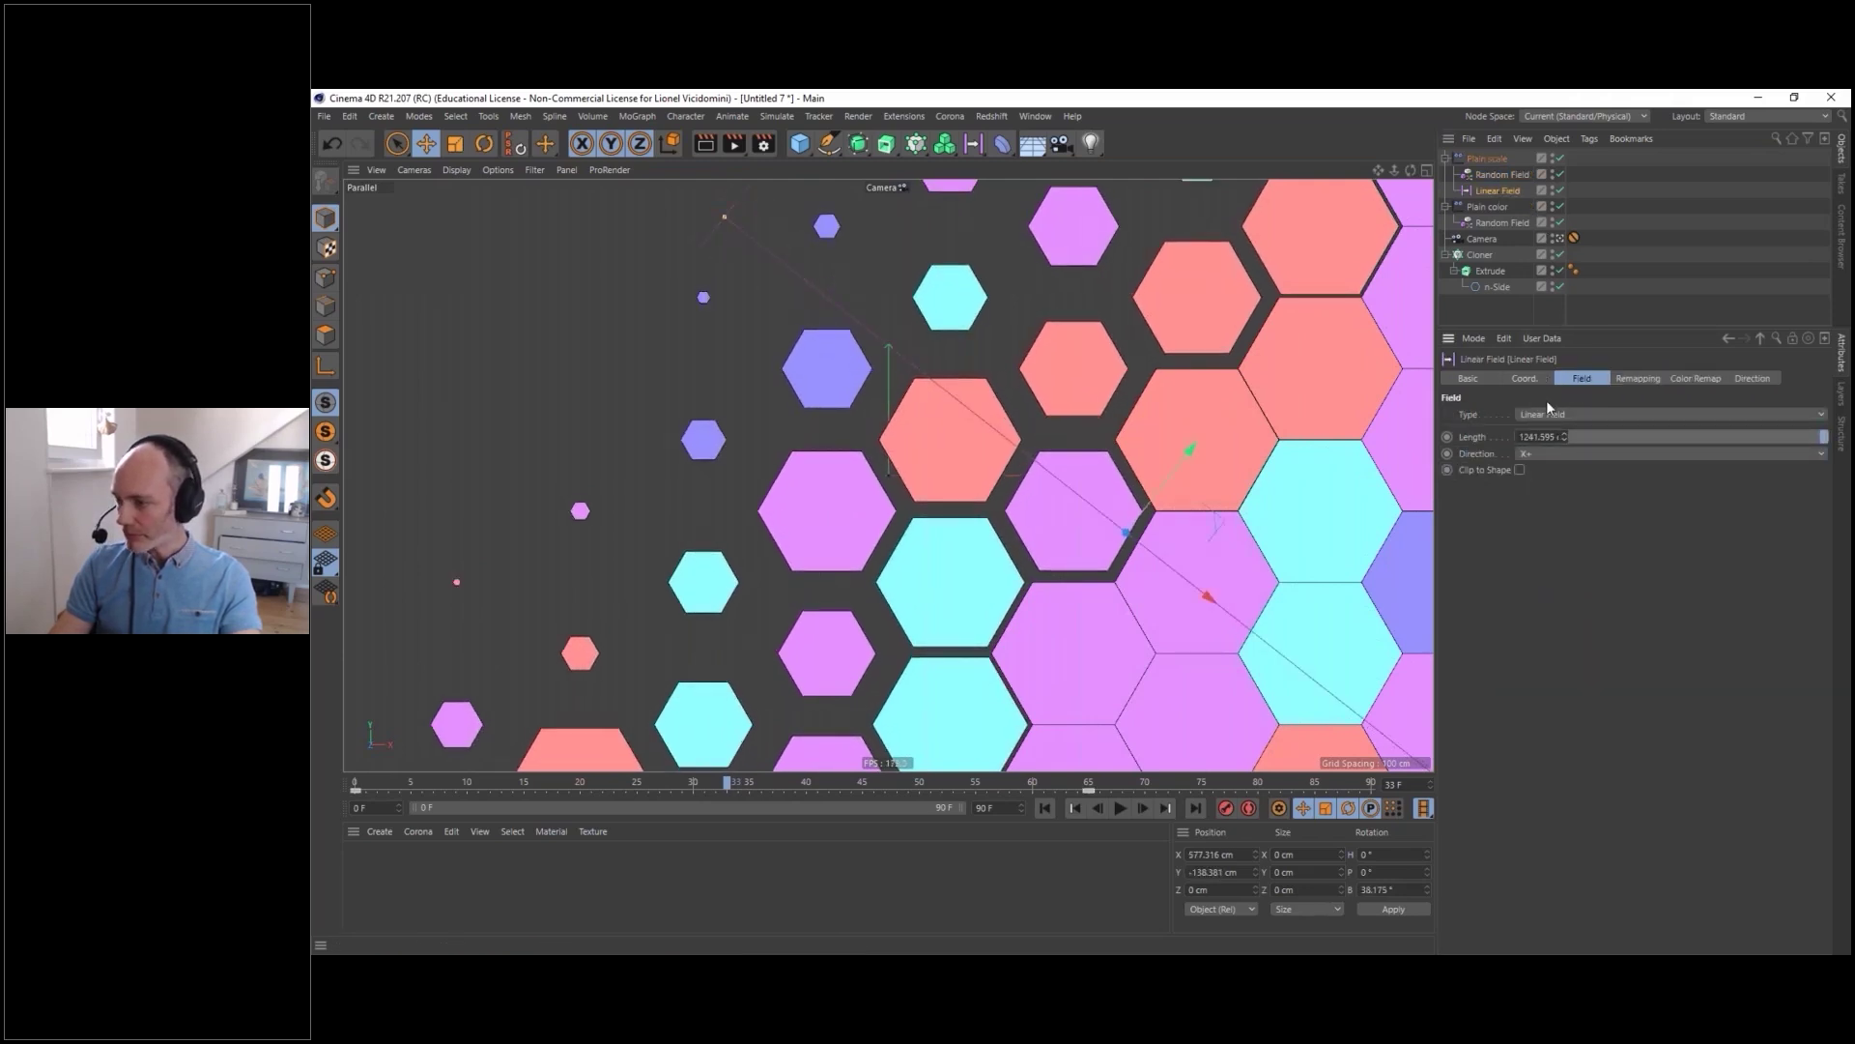
{"action": "left_click", "coordinate": [1044, 808]}
{"action": "left_click", "coordinate": [1120, 808]}
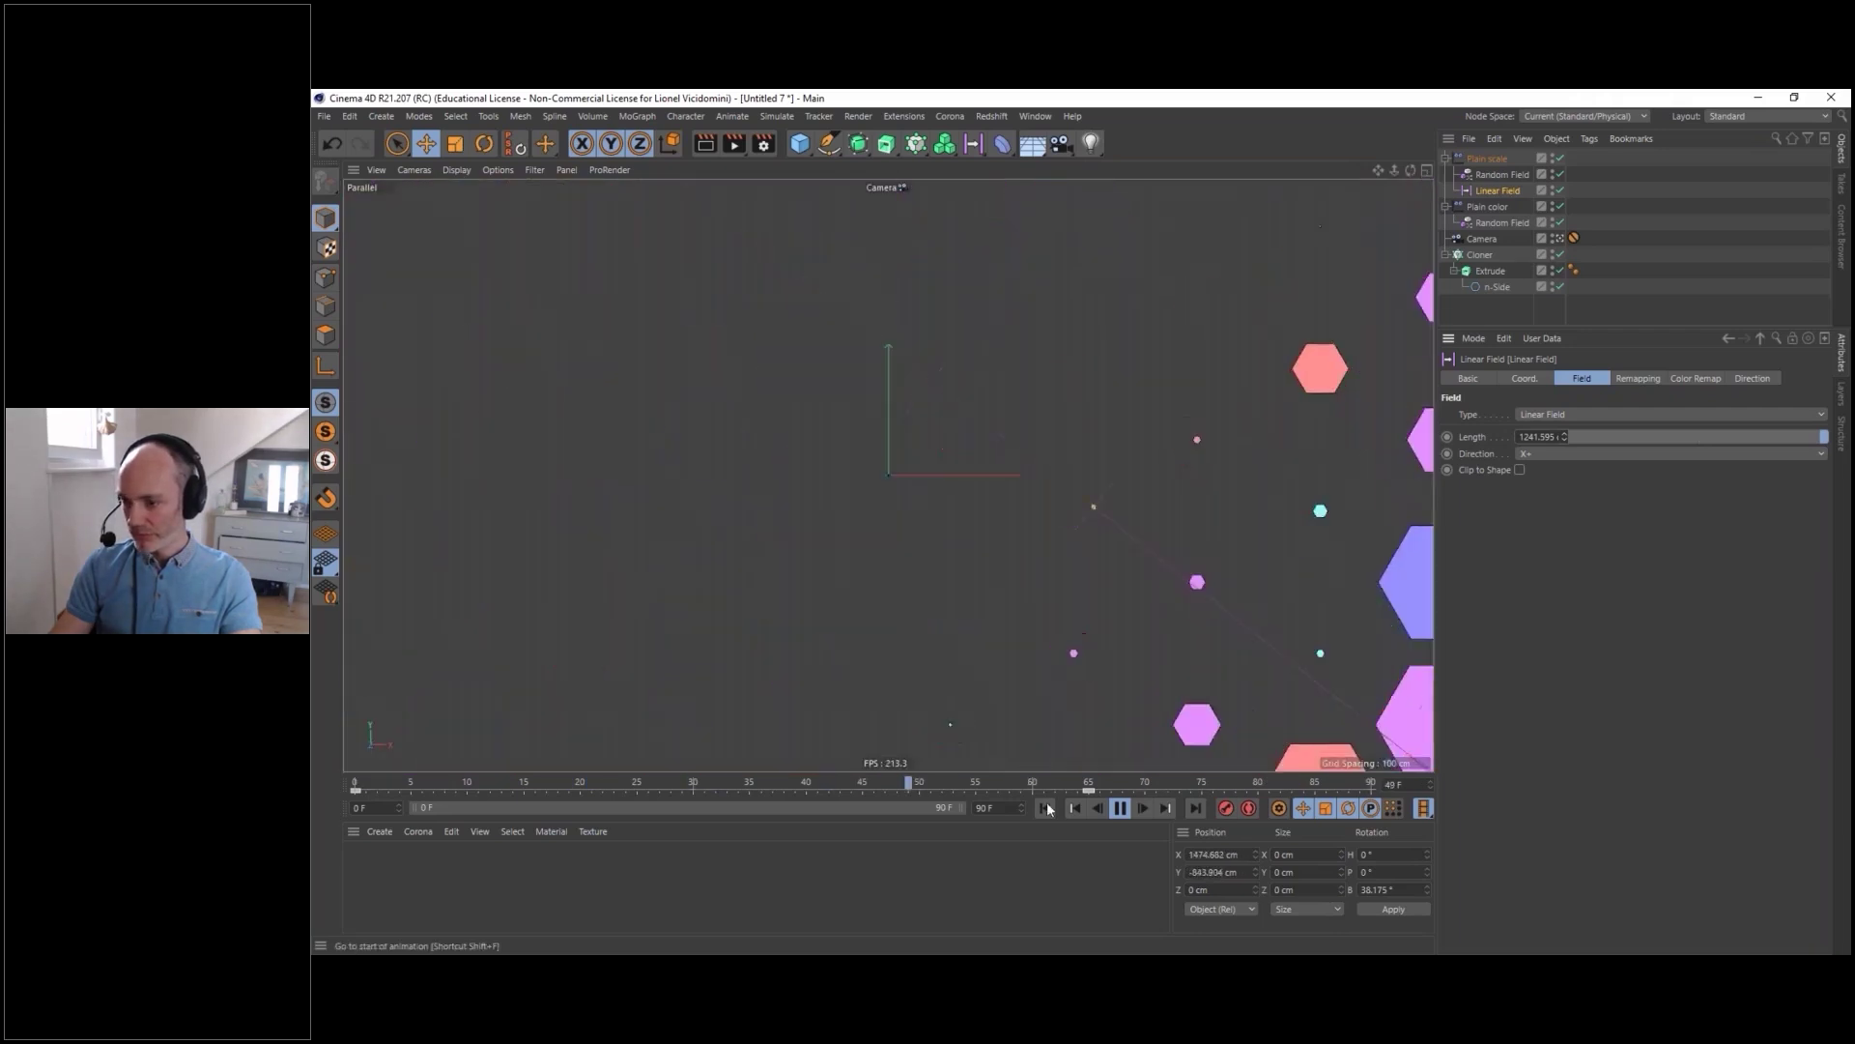
{"action": "left_click_drag", "start_coordinate": [918, 783], "coordinate": [705, 785]}
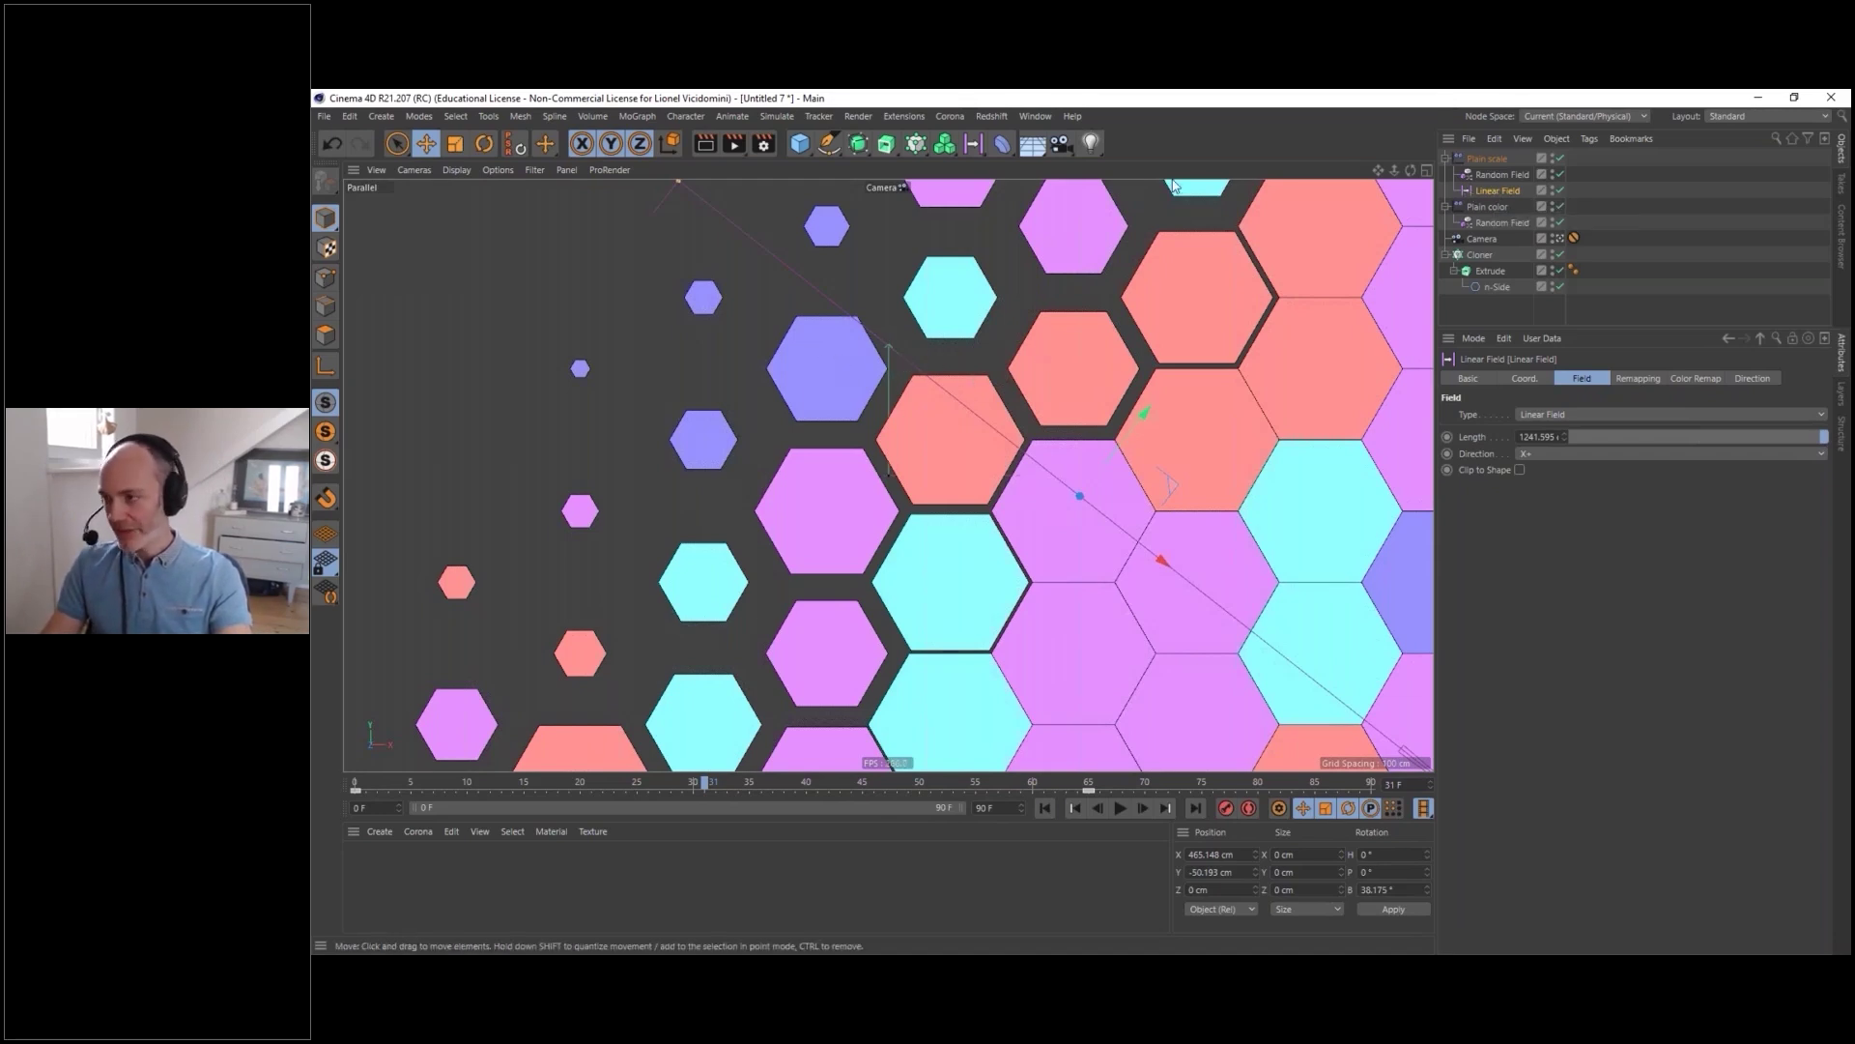
- Leave the camera view and enlarge the Cloner's honeycomb array to a count width of 25 and a count height of 24
{"action": "left_click", "coordinate": [1559, 239]}
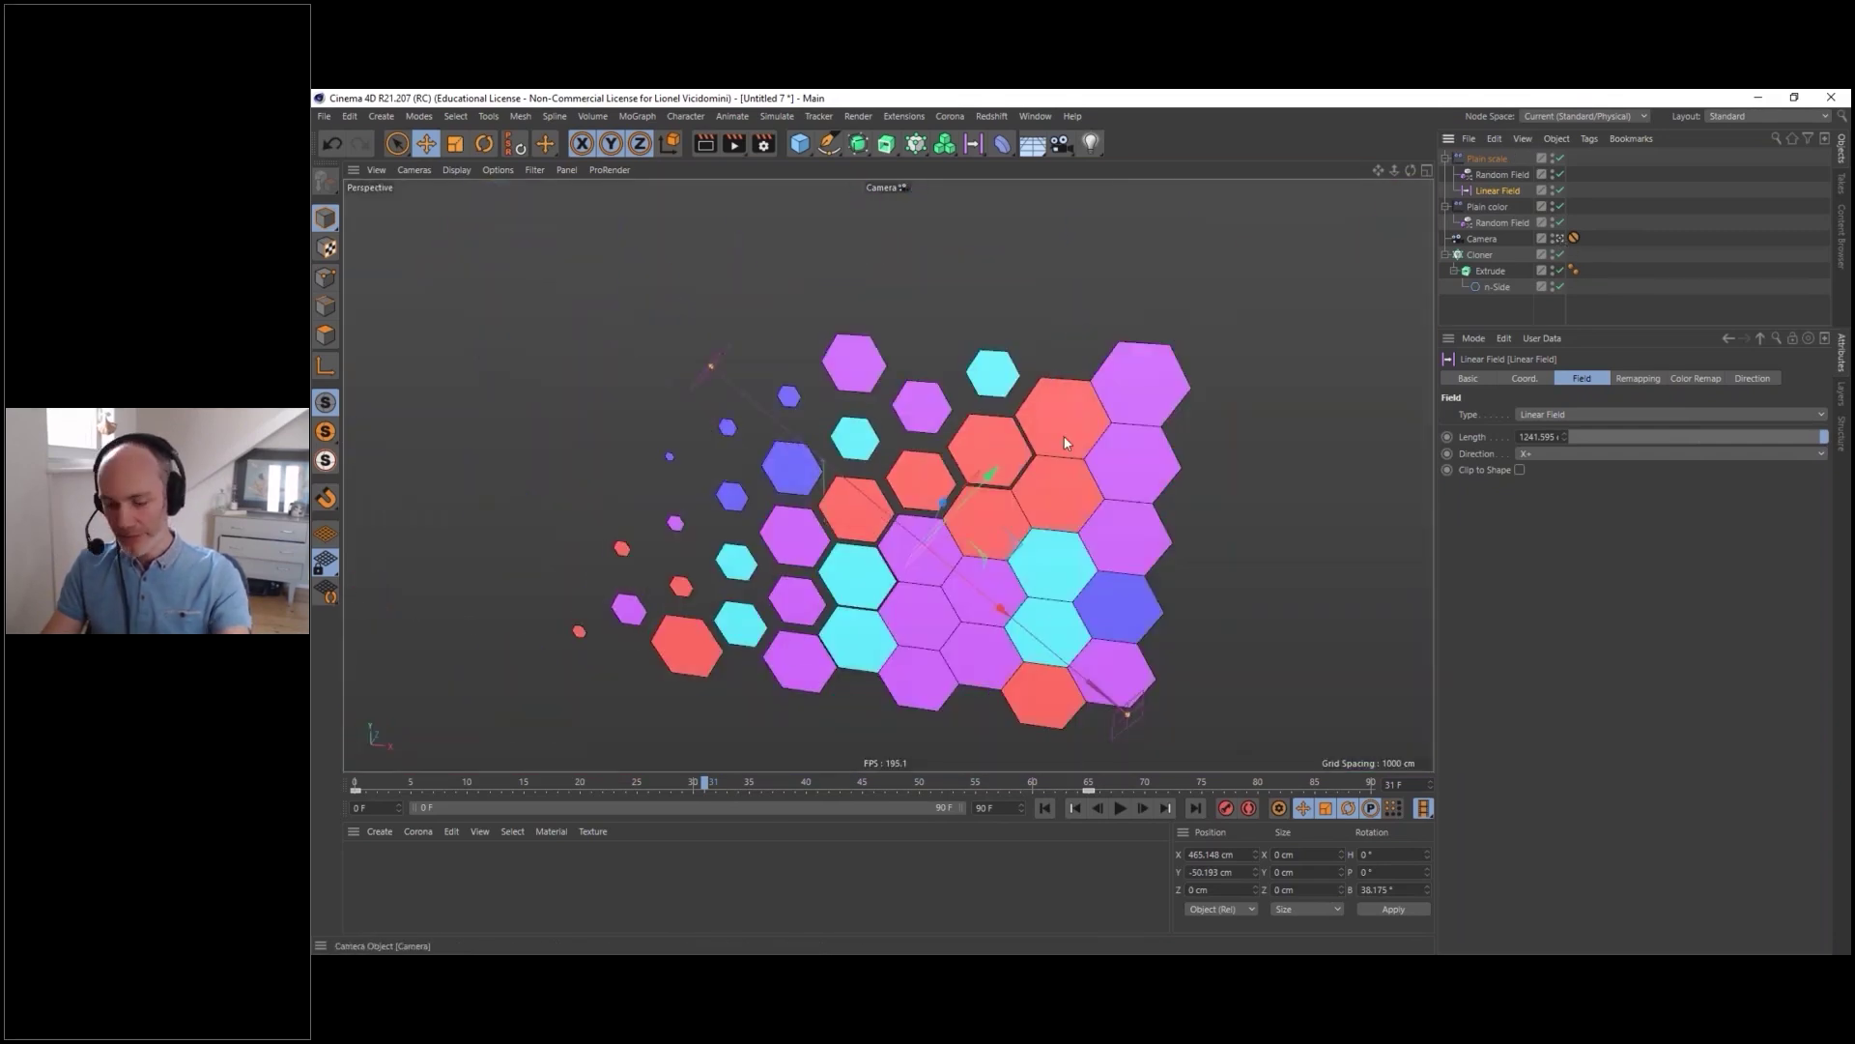
{"action": "left_click_drag", "start_coordinate": [724, 596], "coordinate": [753, 473], "text": "alt"}
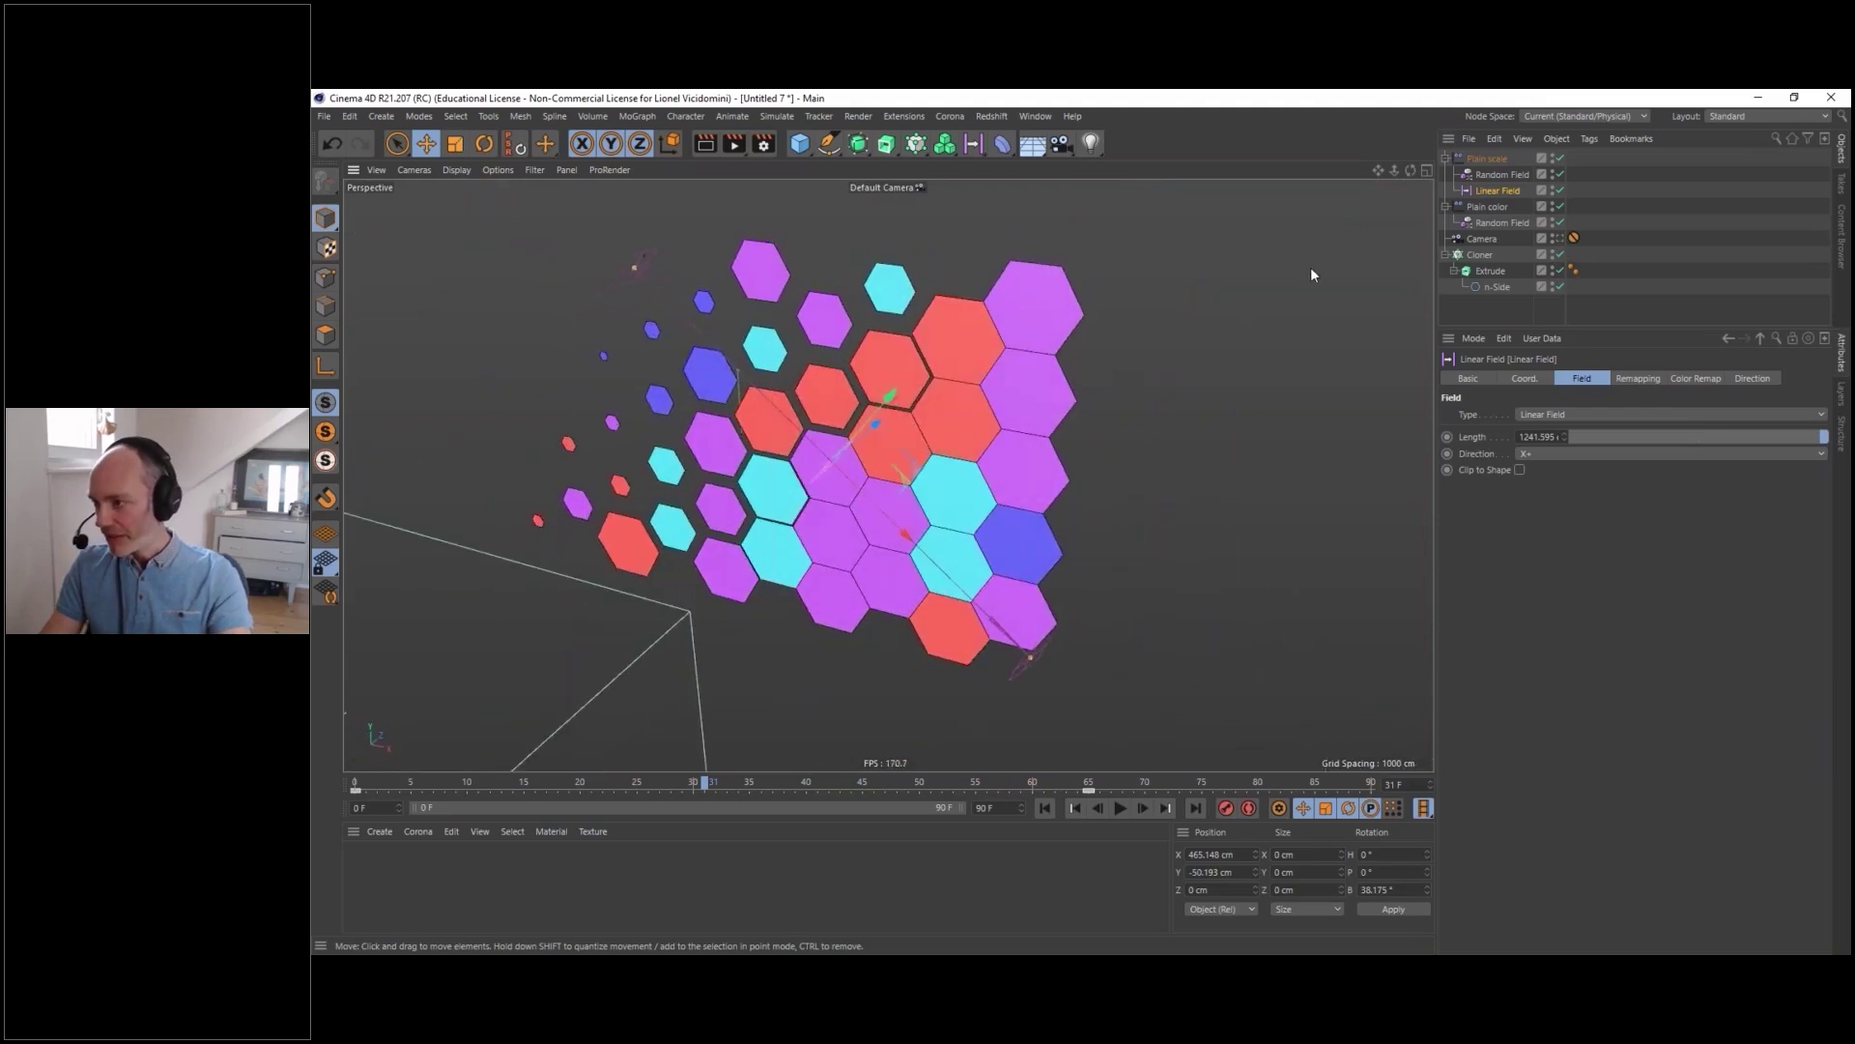
{"action": "left_click", "coordinate": [1487, 255]}
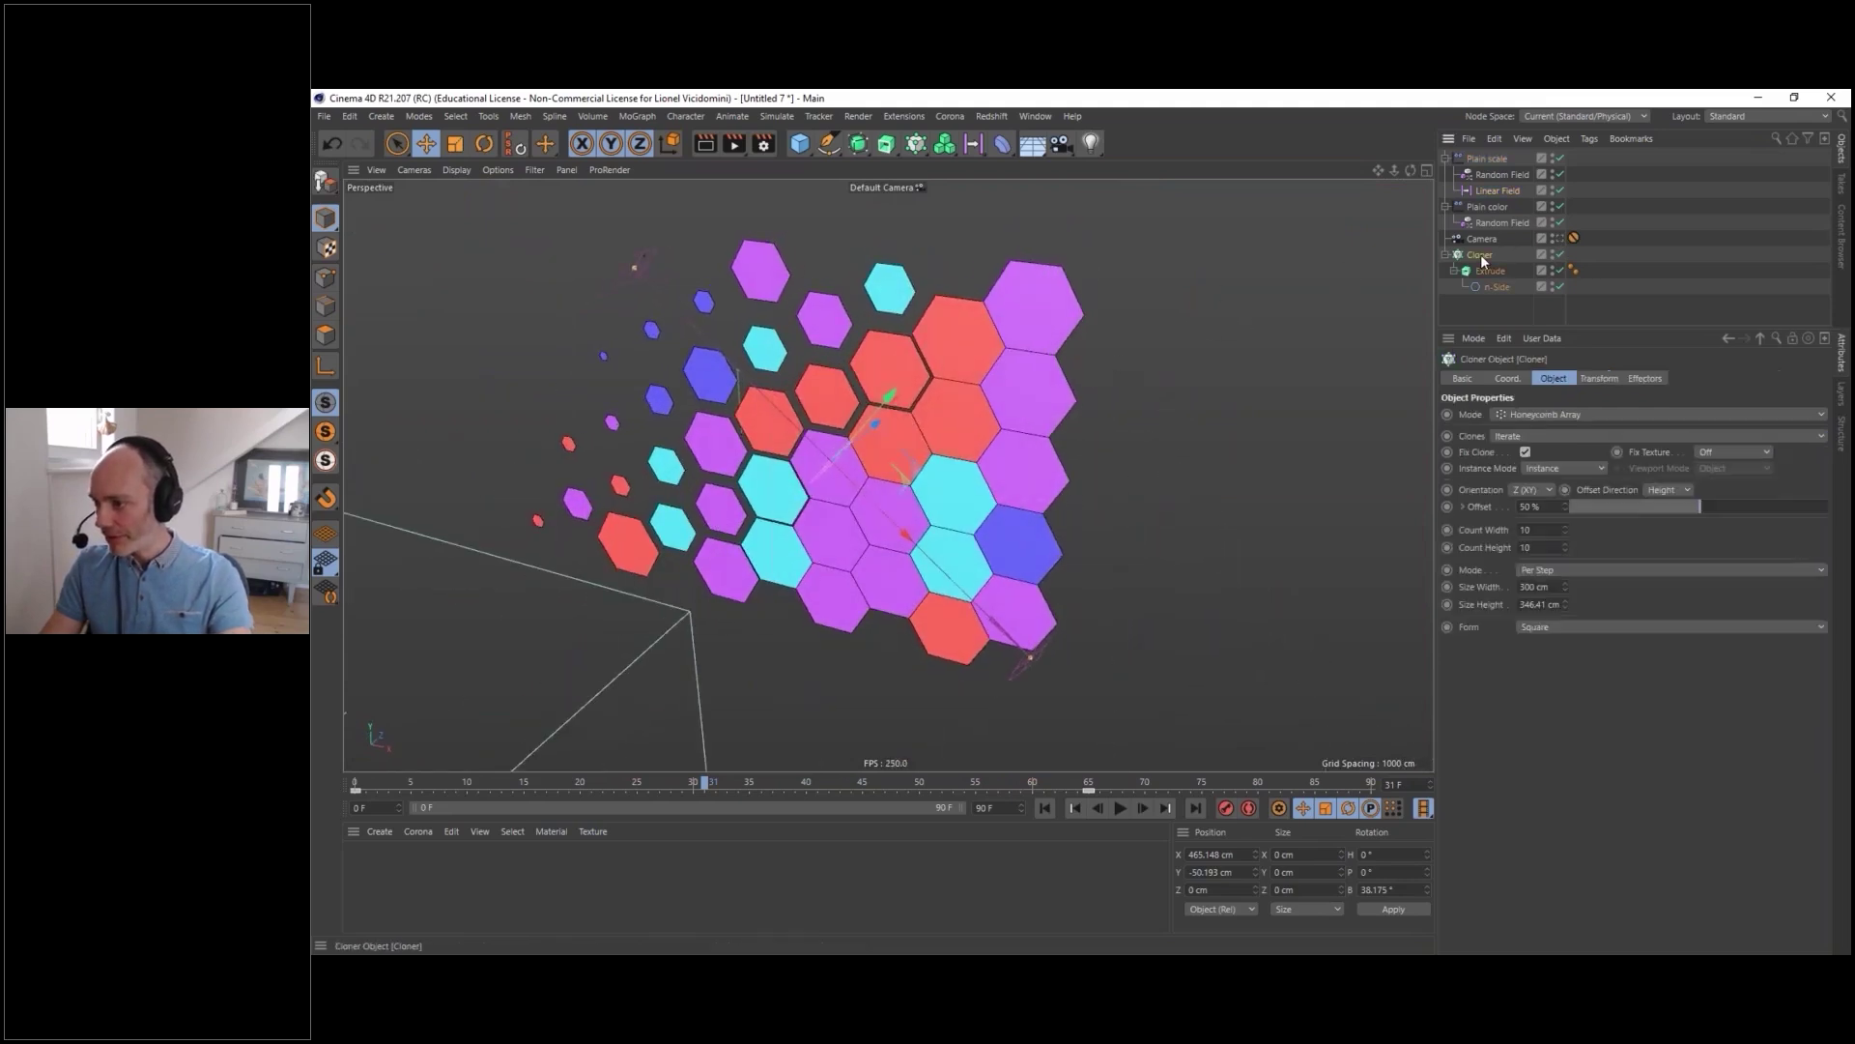
{"action": "left_click", "coordinate": [1566, 526]}
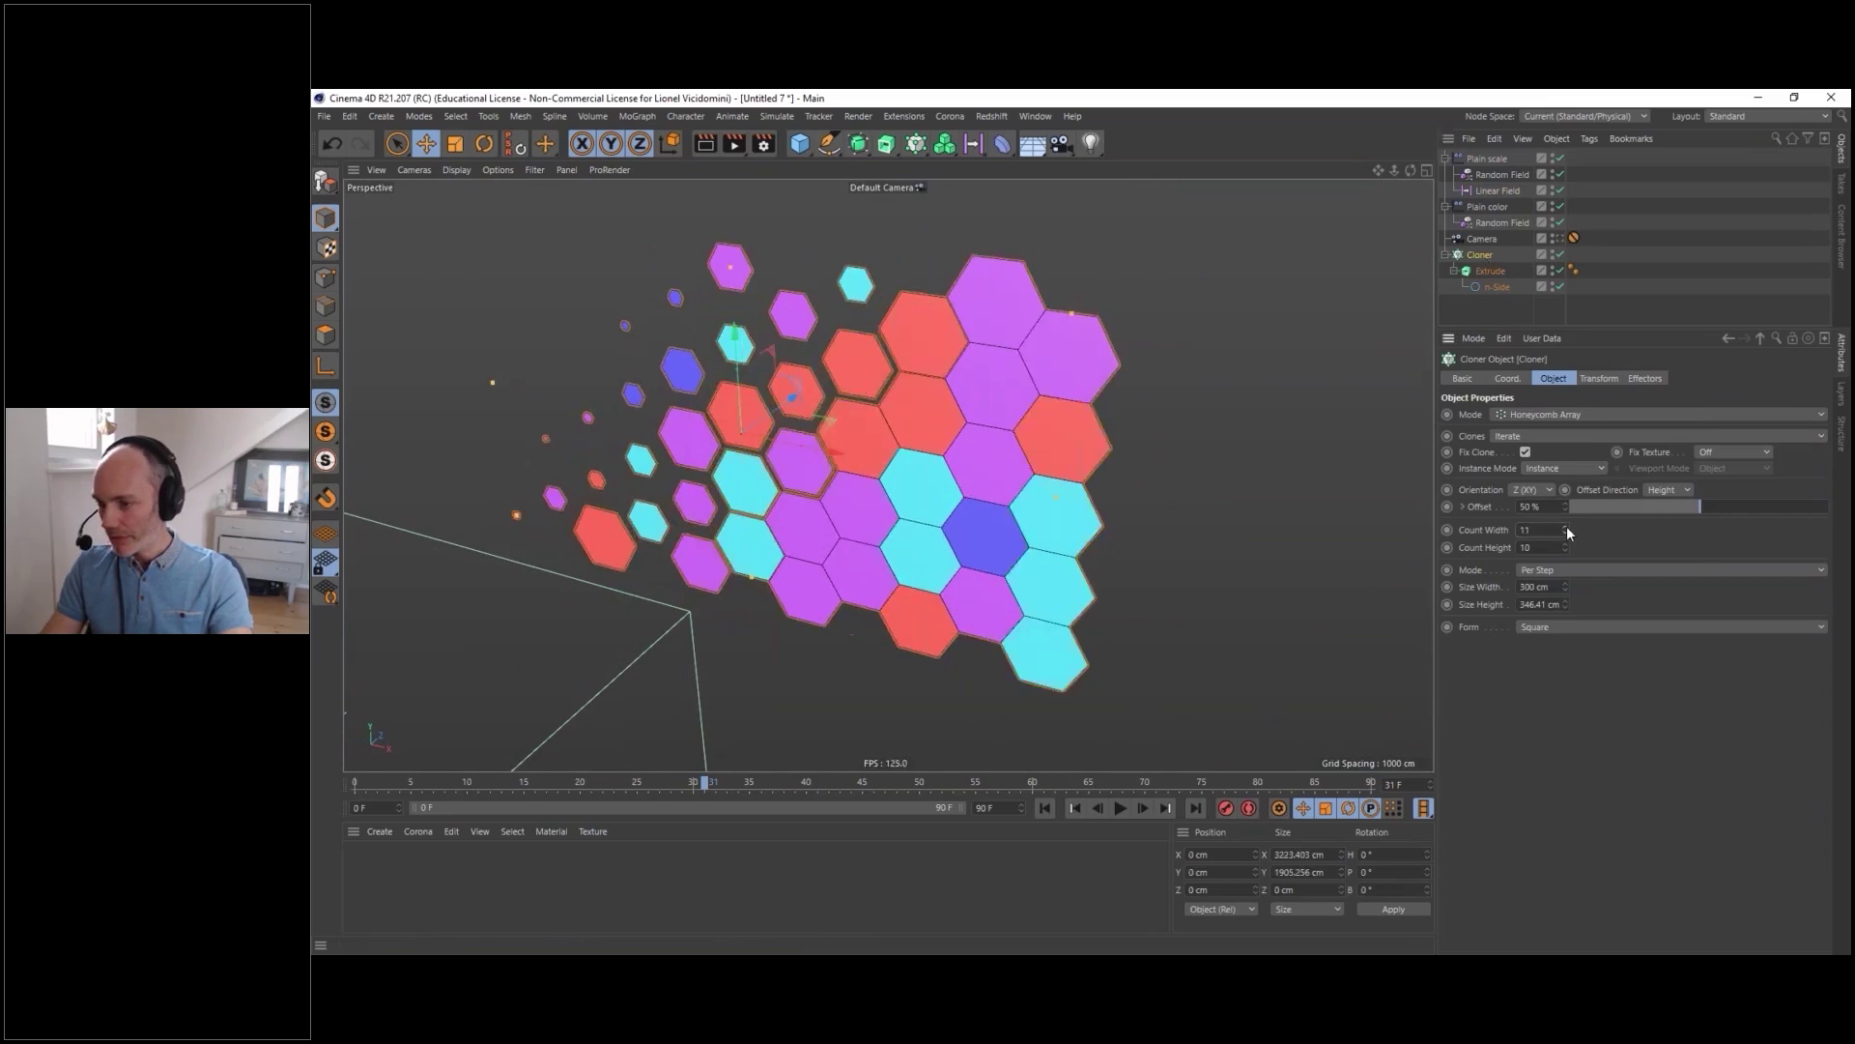
{"action": "left_click", "coordinate": [1566, 526]}
{"action": "left_click", "coordinate": [1566, 526]}
{"action": "left_click", "coordinate": [1566, 526]}
{"action": "left_click", "coordinate": [1566, 526]}
{"action": "left_click", "coordinate": [1566, 527]}
{"action": "left_click", "coordinate": [1565, 544]}
{"action": "left_click", "coordinate": [1565, 544]}
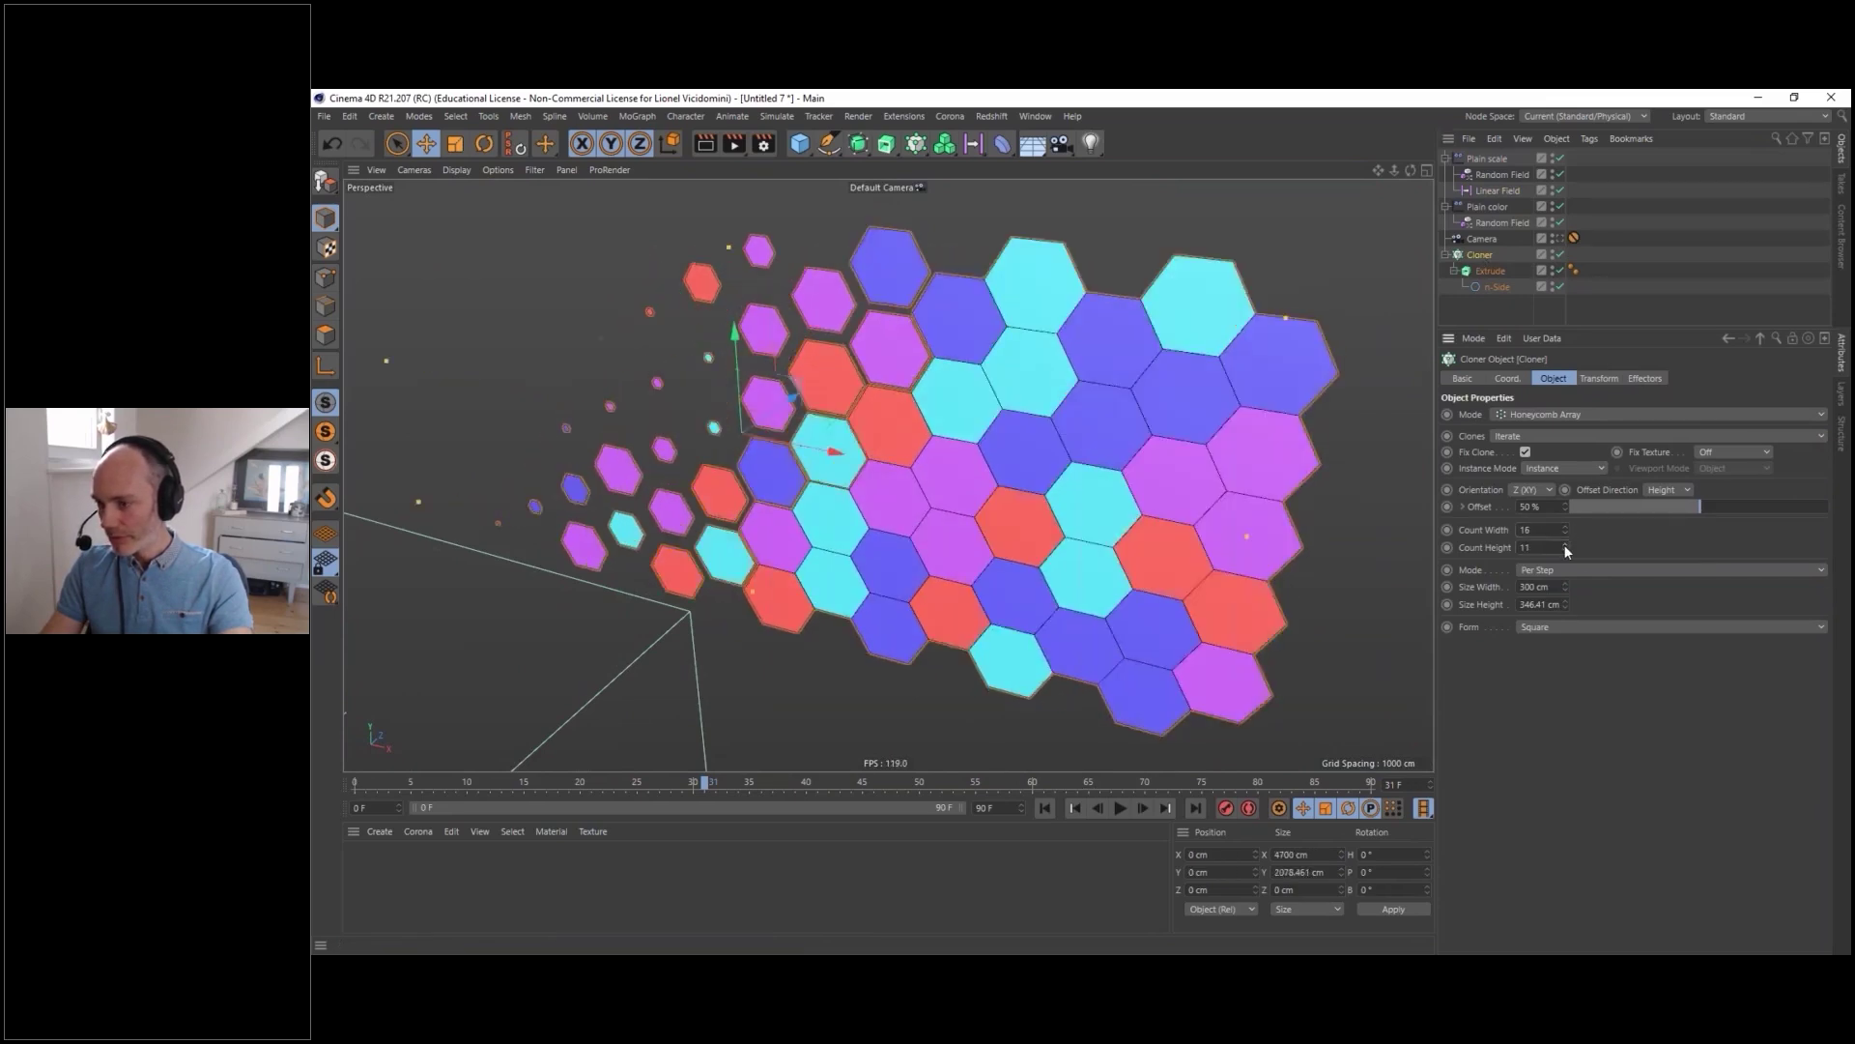
{"action": "left_click", "coordinate": [1565, 544]}
{"action": "left_click", "coordinate": [1566, 544]}
{"action": "left_click", "coordinate": [1565, 544]}
{"action": "left_click", "coordinate": [1566, 544]}
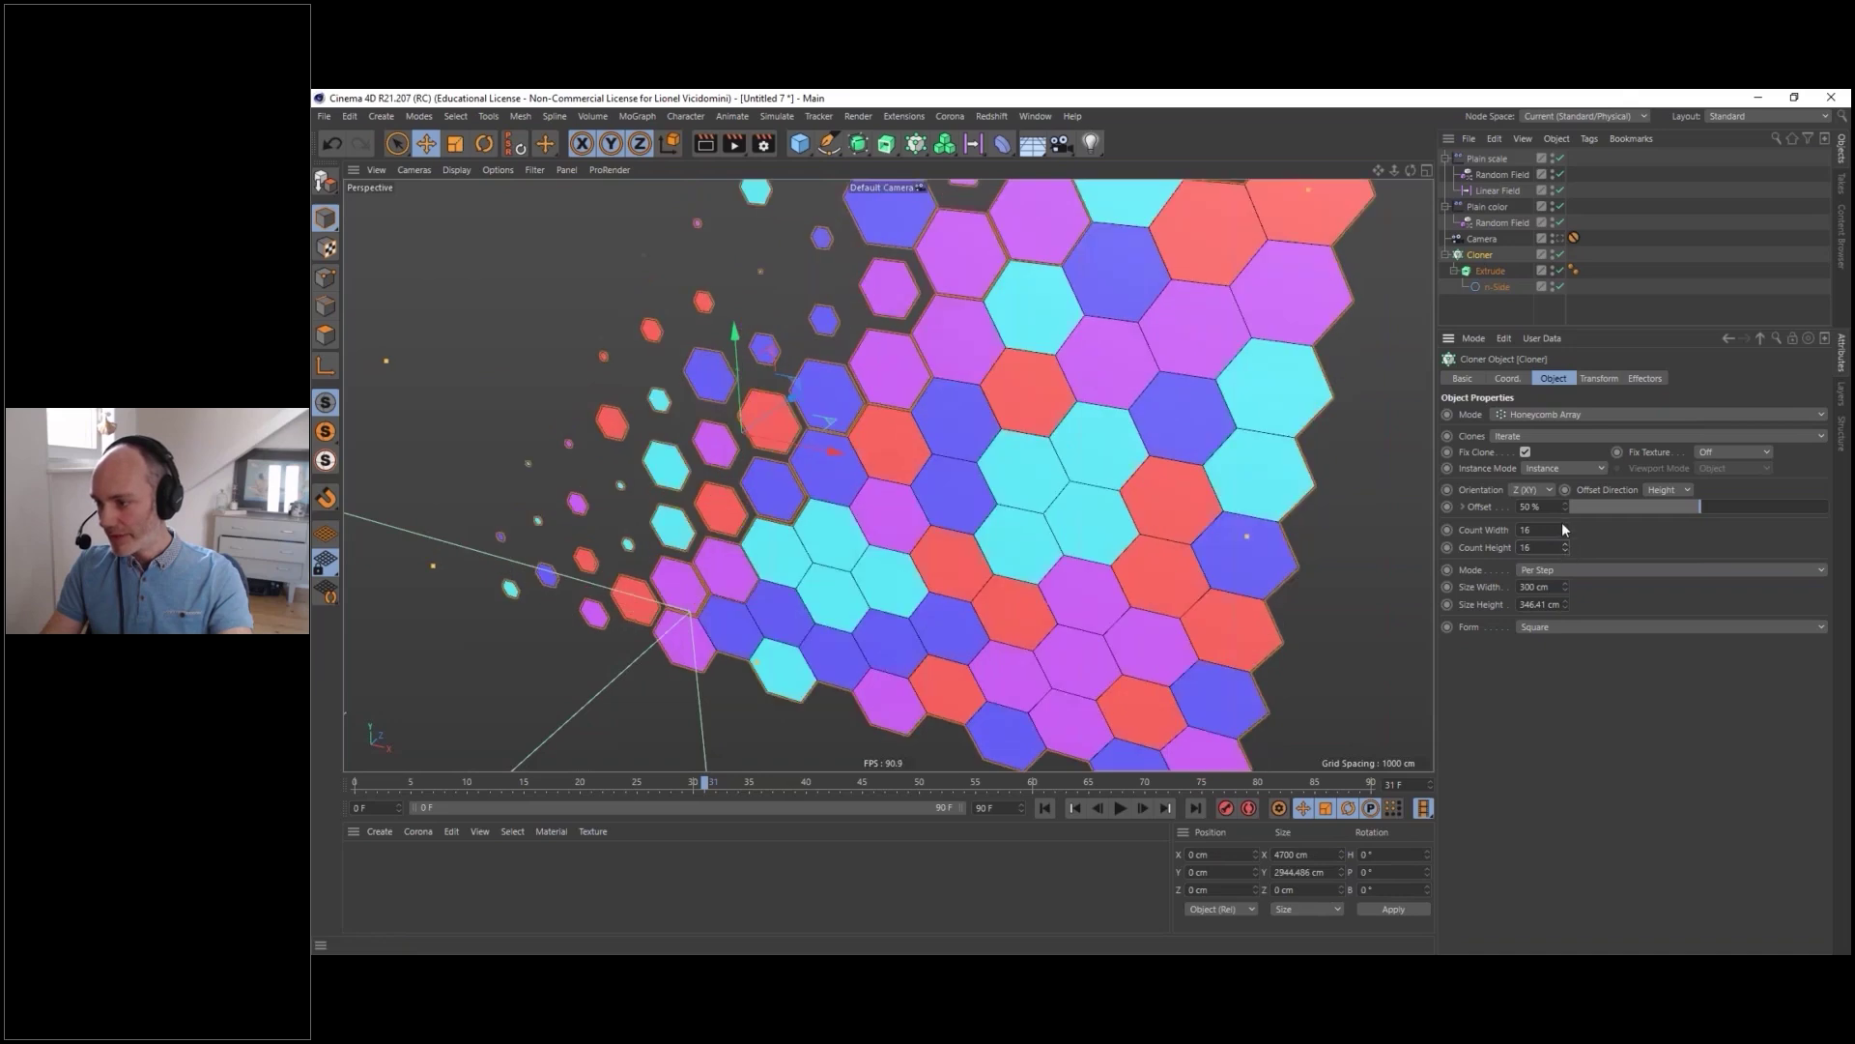
{"action": "left_click", "coordinate": [1565, 527]}
{"action": "left_click", "coordinate": [1565, 526]}
{"action": "left_click", "coordinate": [1566, 526]}
{"action": "left_click", "coordinate": [1566, 526]}
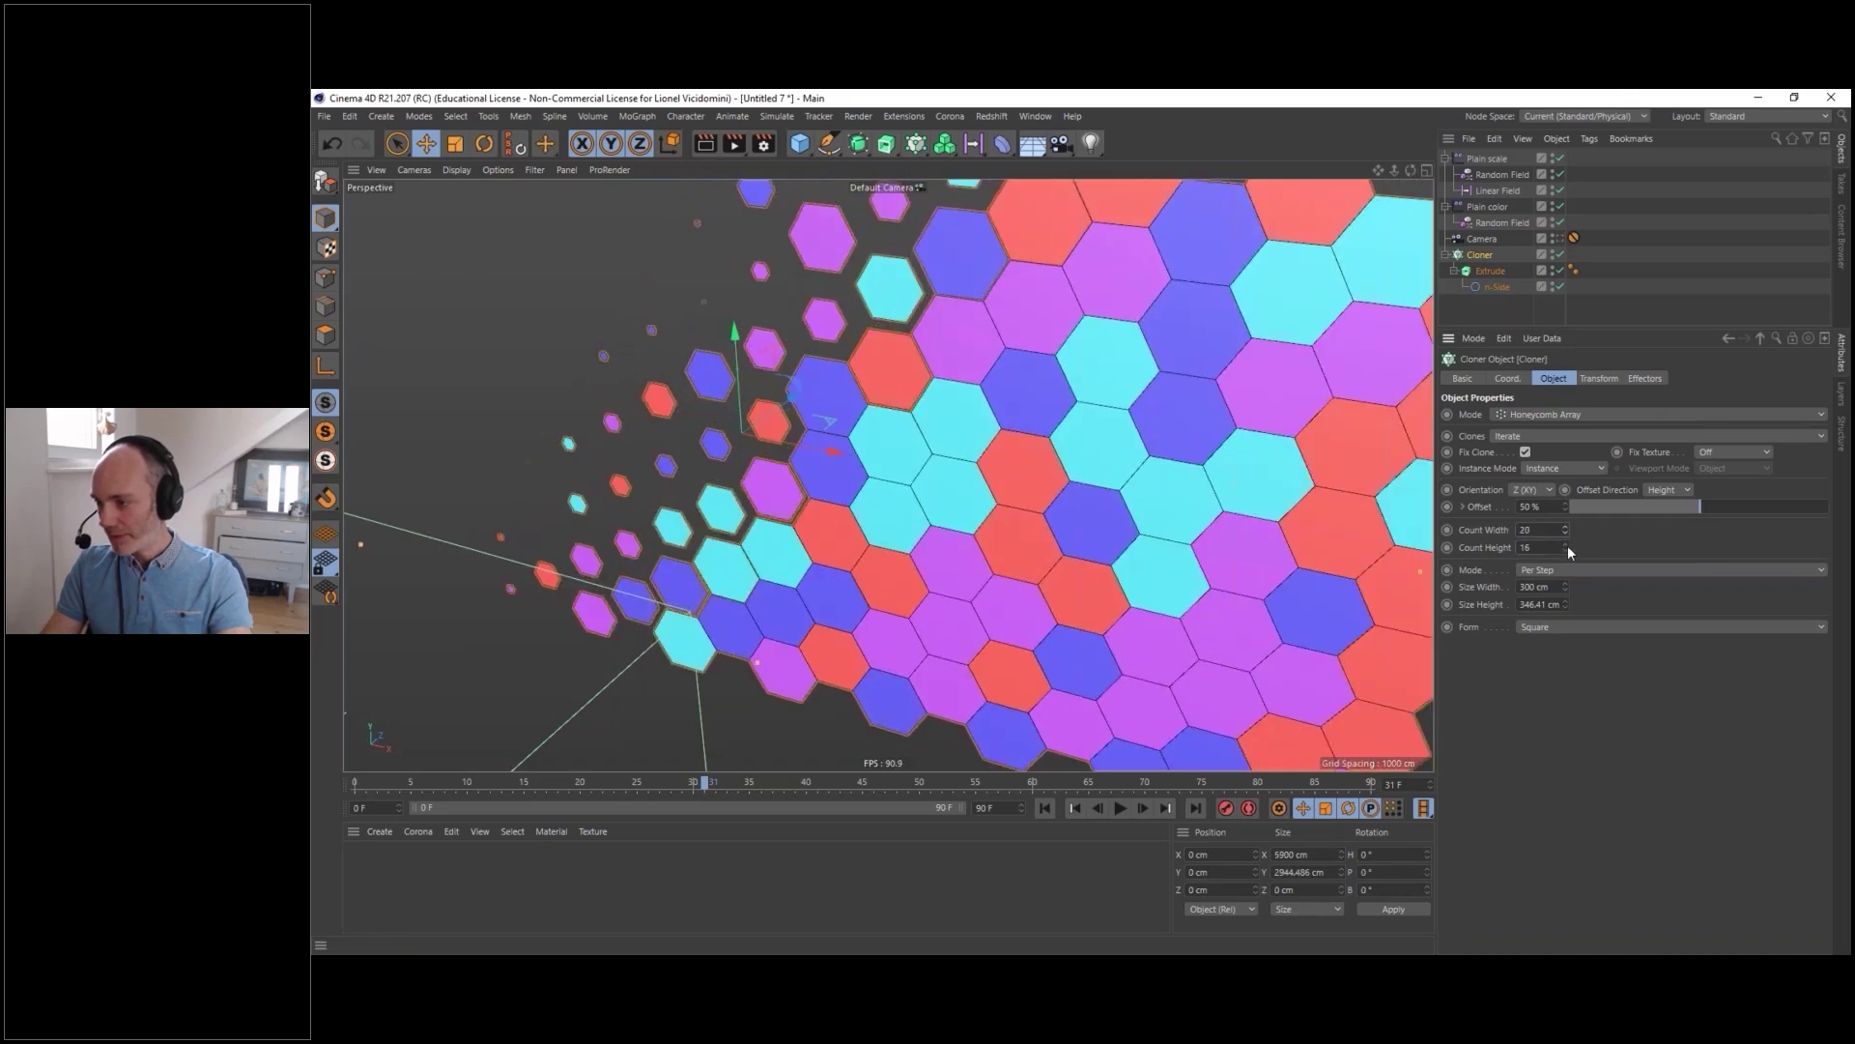
{"action": "left_click", "coordinate": [1566, 544]}
{"action": "left_click", "coordinate": [1566, 544]}
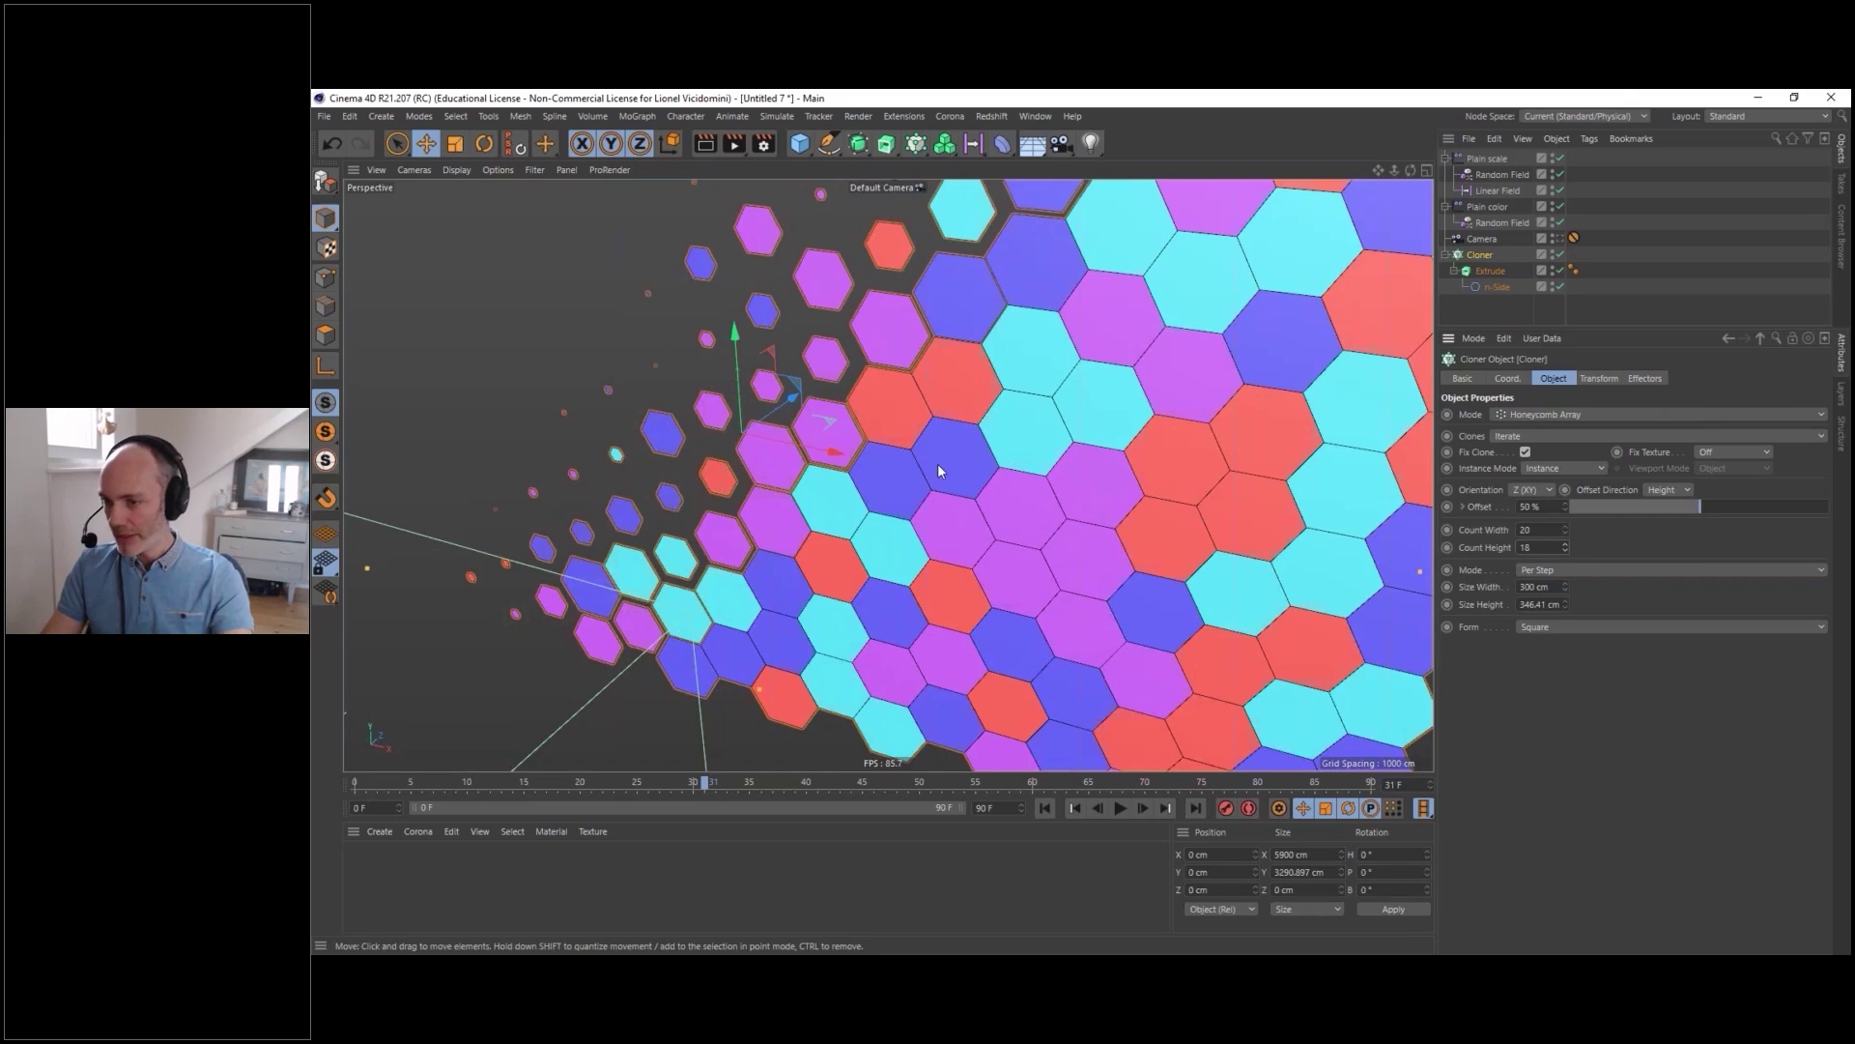
{"action": "scroll", "coordinate": [909, 439], "scroll_direction": "down", "scroll_amount": 5}
{"action": "left_click_drag", "start_coordinate": [745, 524], "coordinate": [943, 380], "text": "alt"}
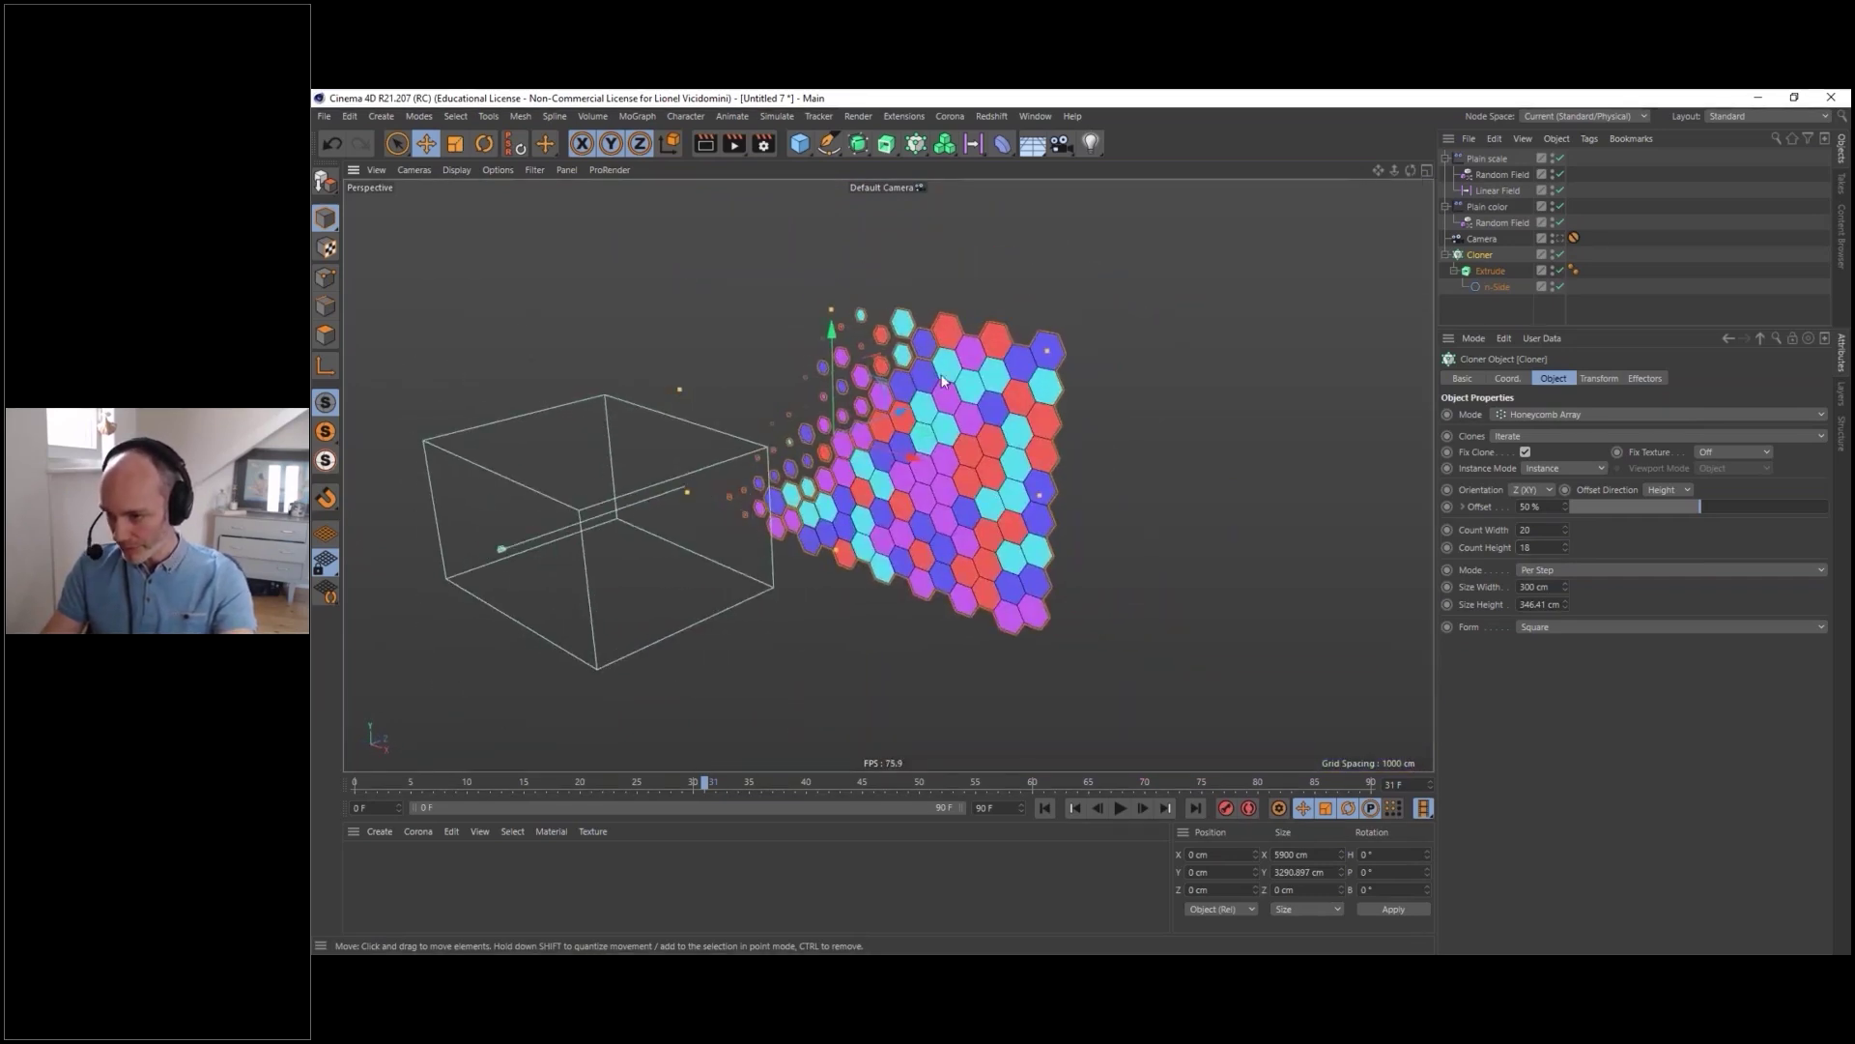
{"action": "left_click_drag", "start_coordinate": [1563, 526], "coordinate": [1566, 548]}
{"action": "left_click", "coordinate": [1566, 550]}
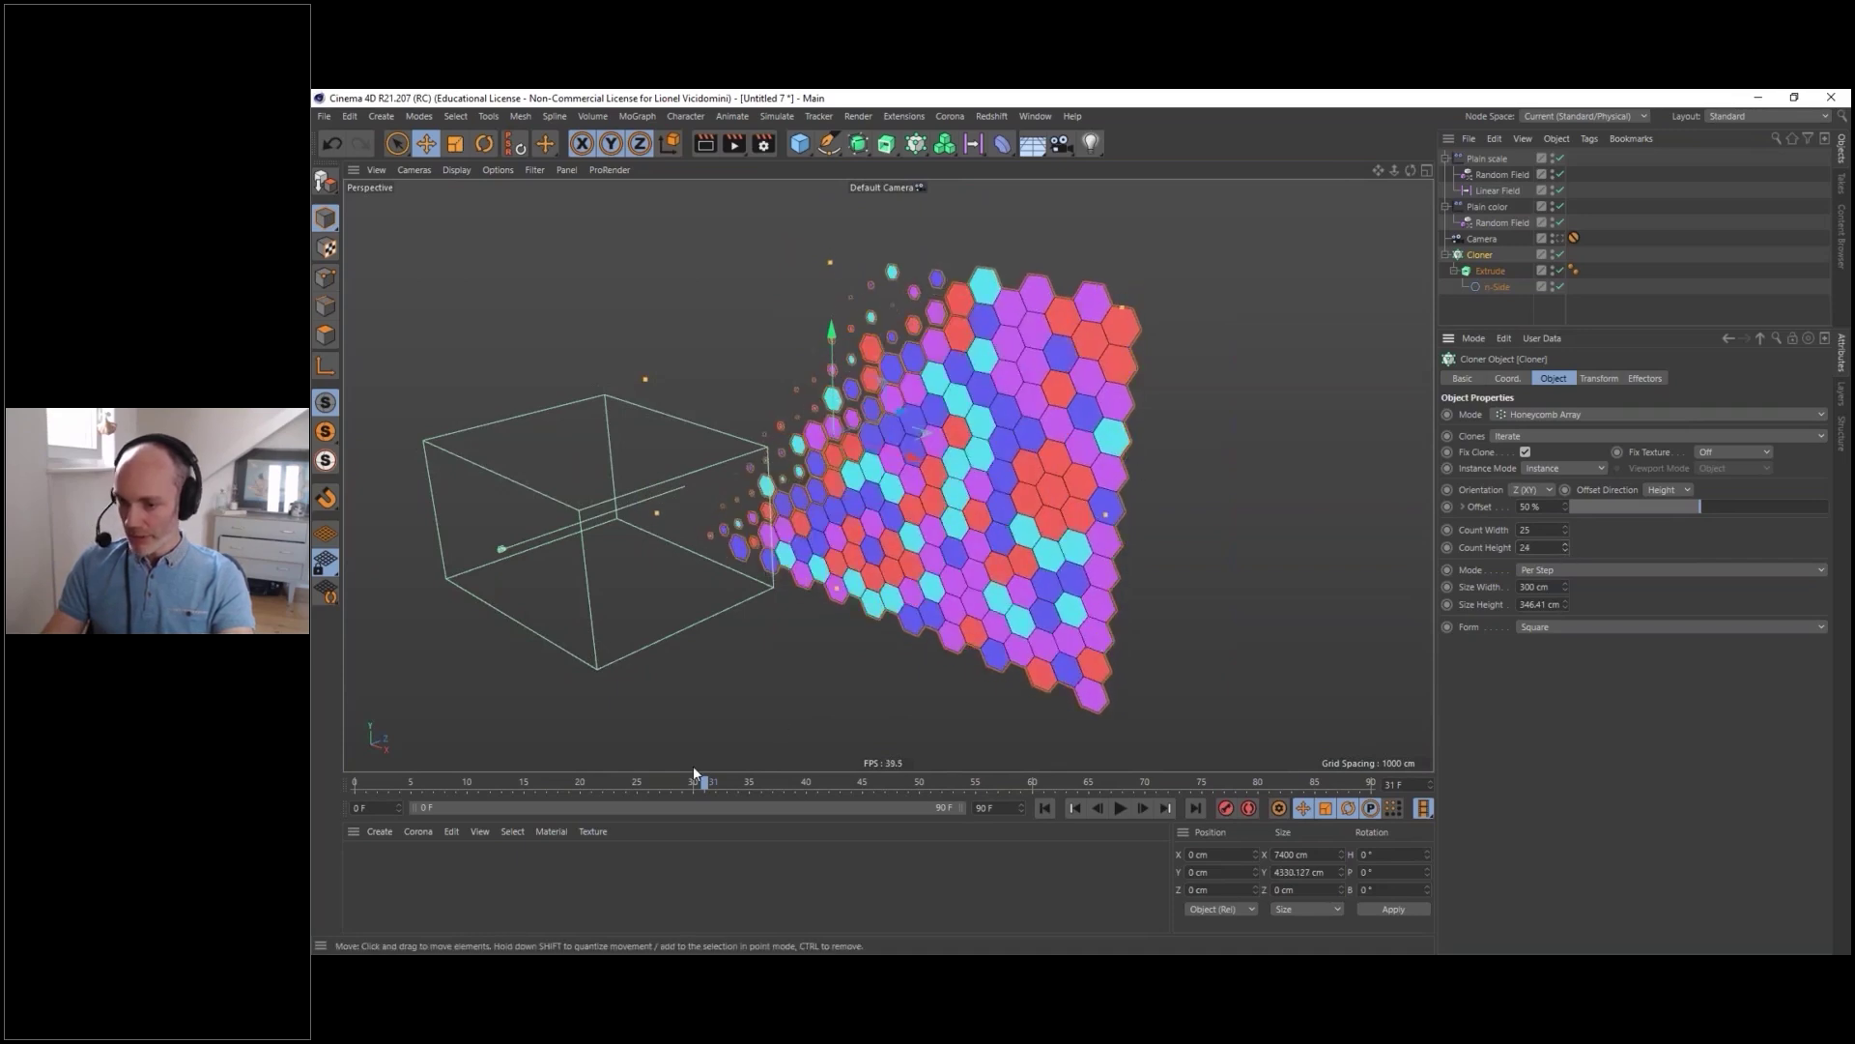
- At frame 0, move the Linear Field beyond the enlarged grid to about X -3593, Y 3140 cm and keyframe its X and Y position
{"action": "left_click", "coordinate": [356, 781]}
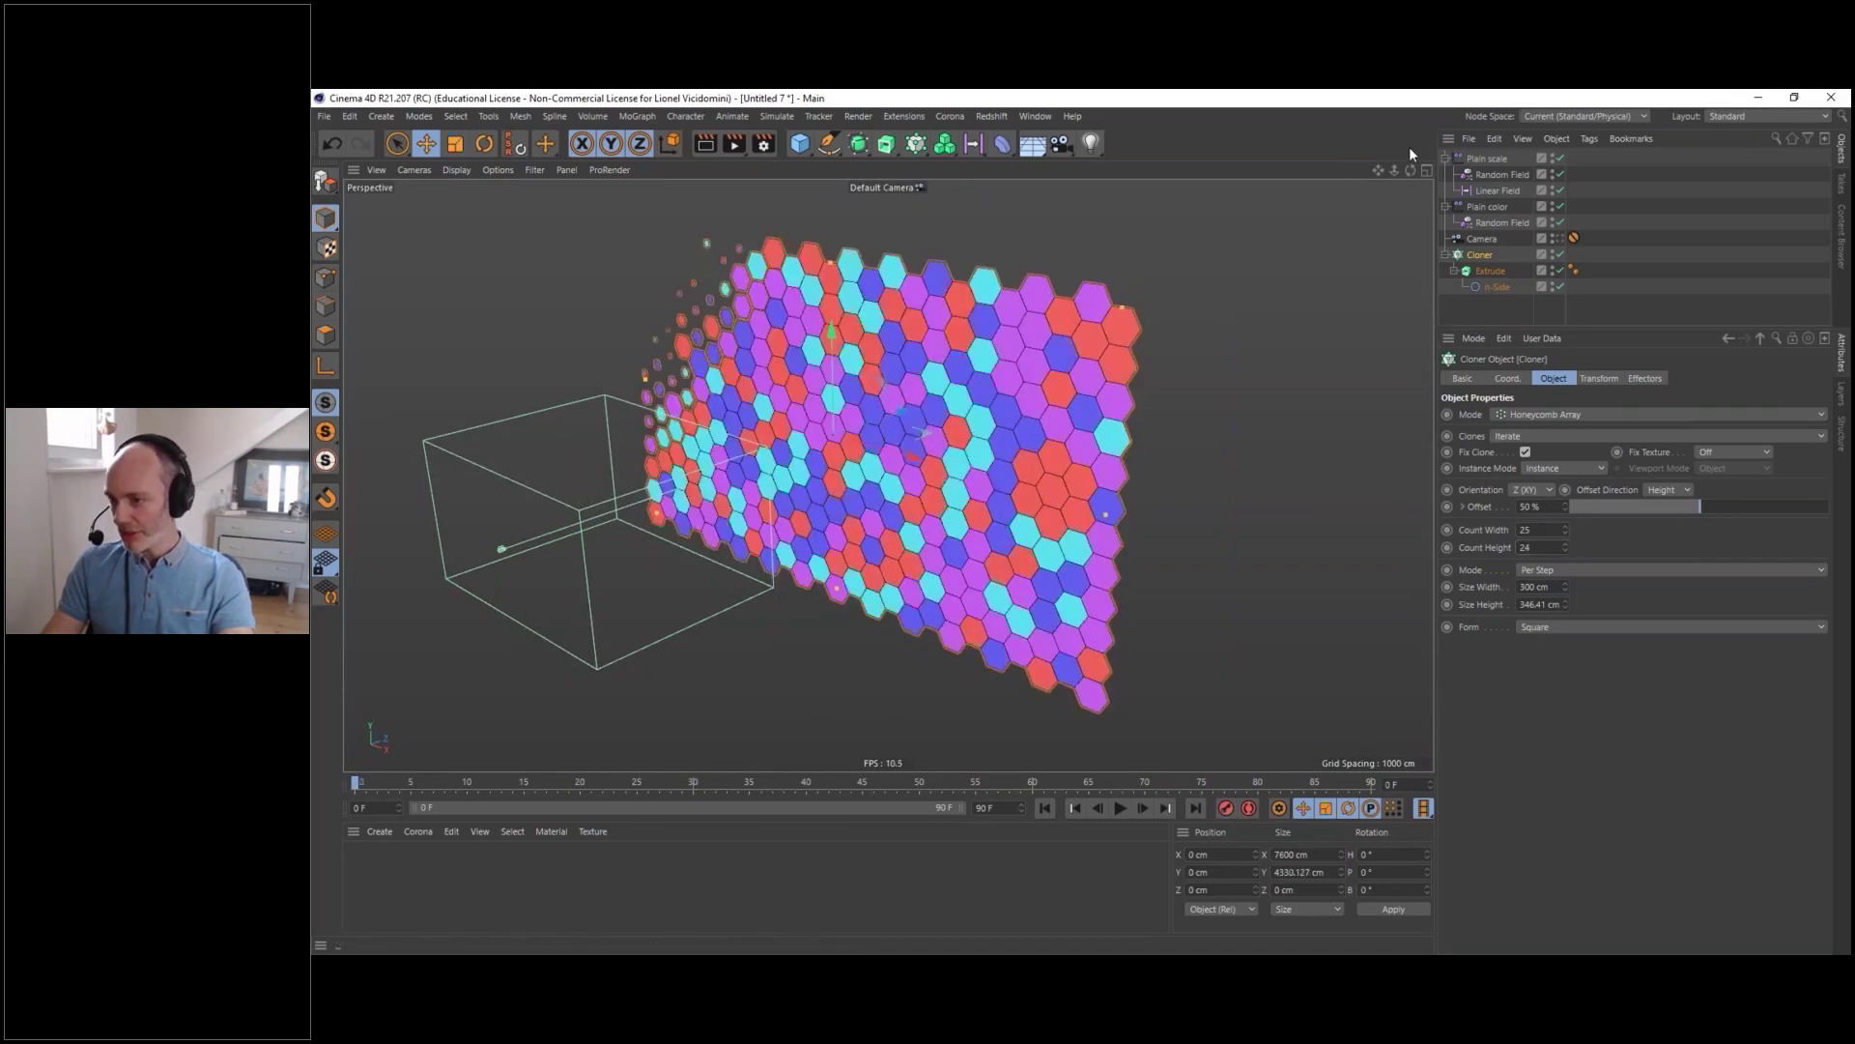
{"action": "left_click", "coordinate": [1498, 189]}
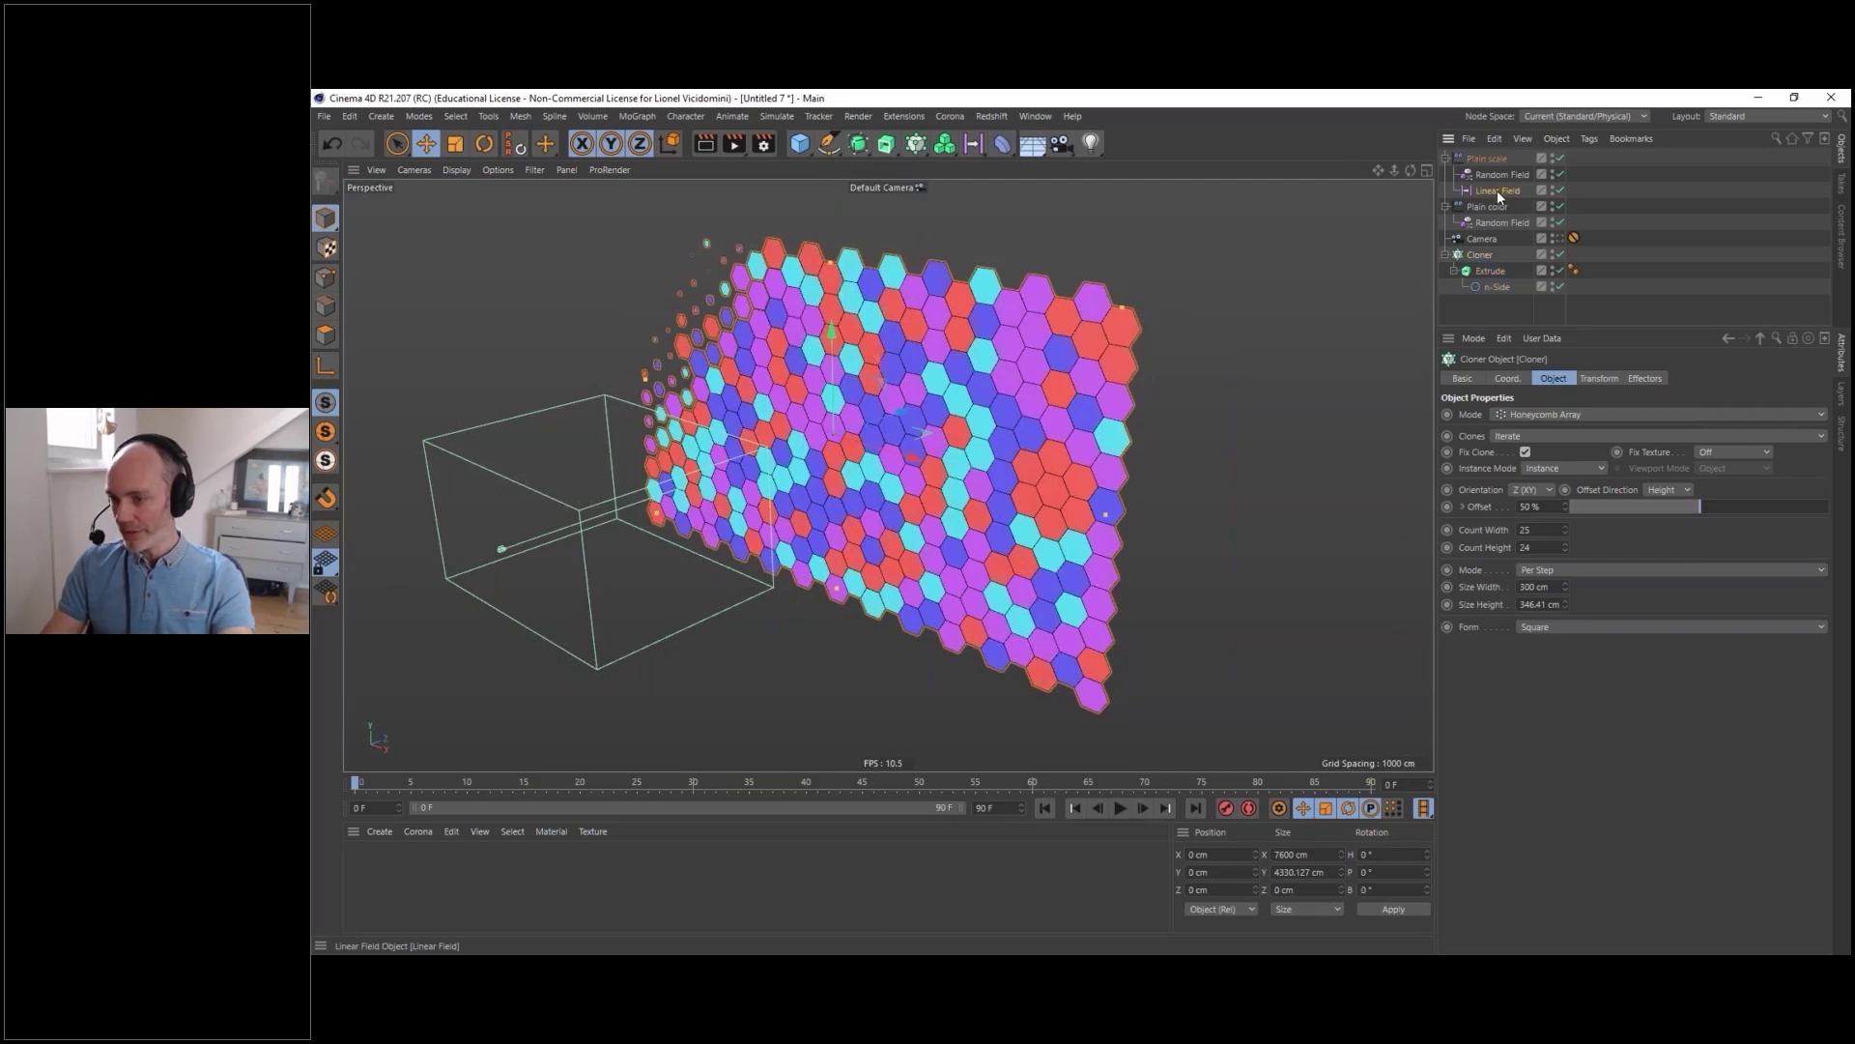
{"action": "left_click_drag", "start_coordinate": [710, 374], "coordinate": [726, 453], "text": "alt"}
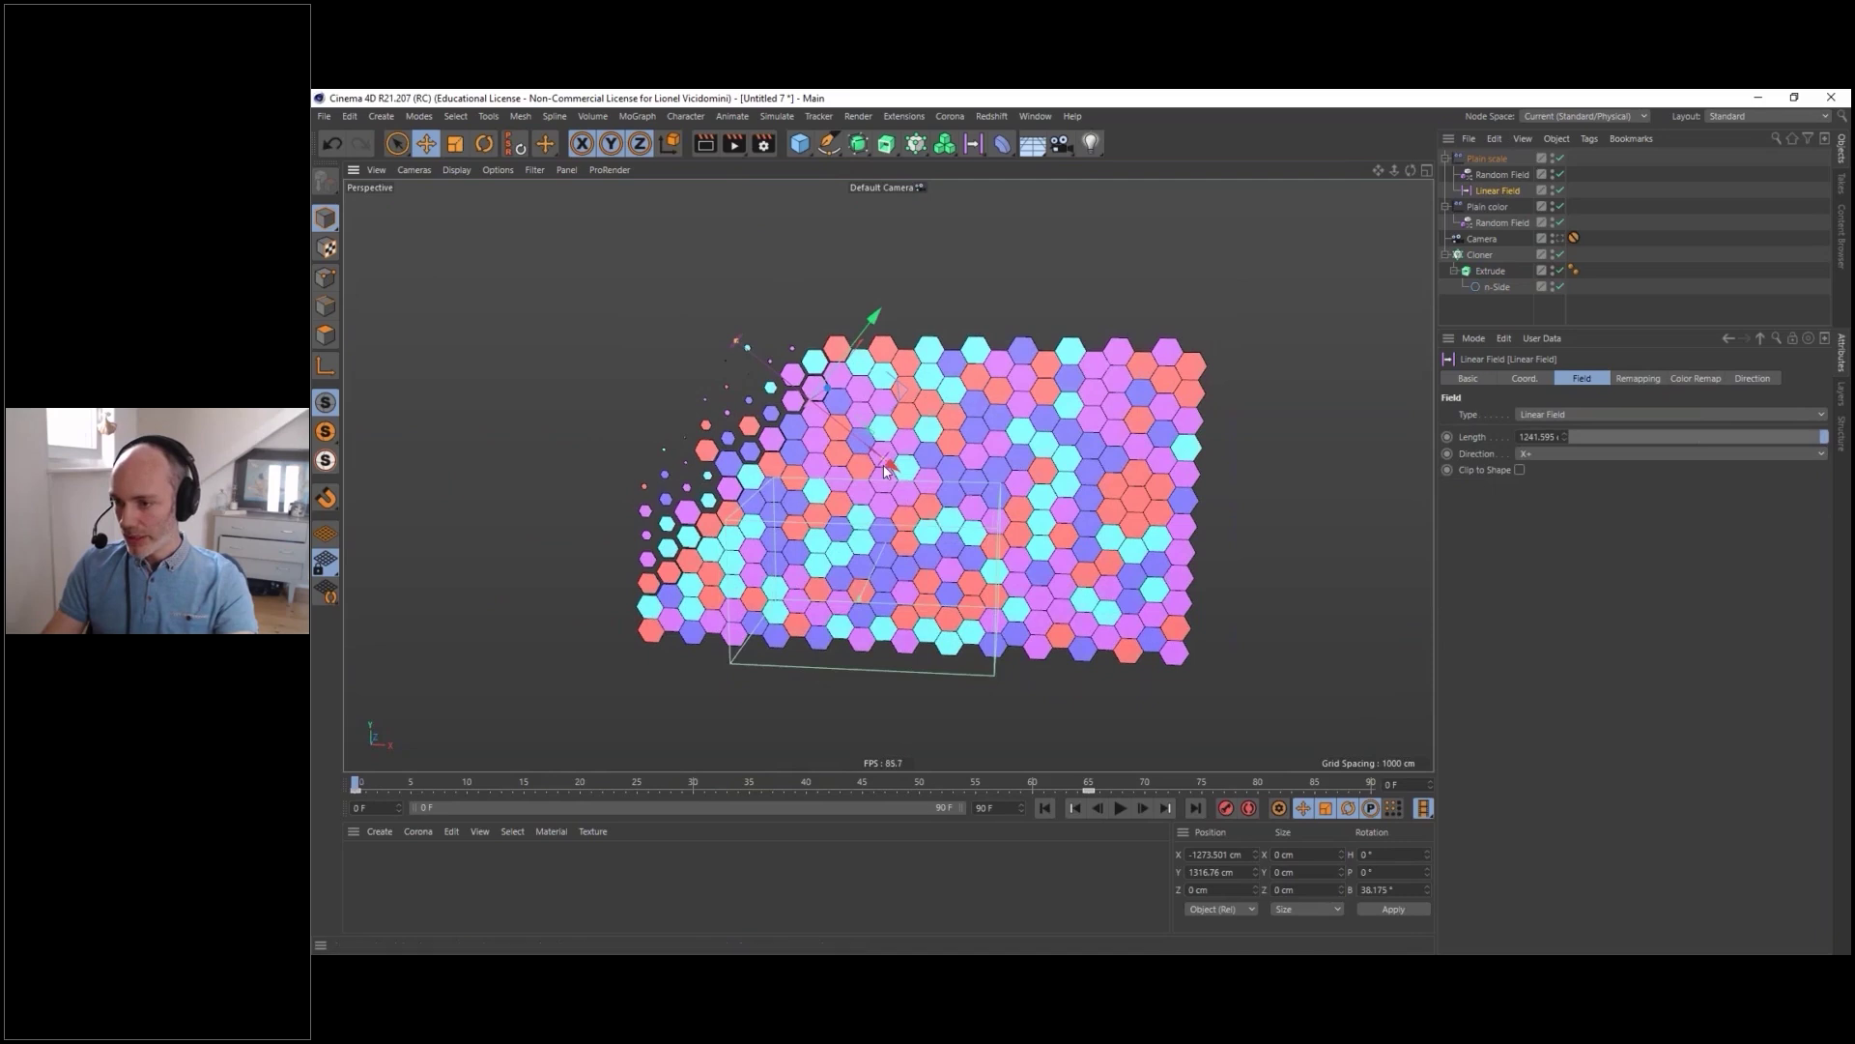
{"action": "left_click_drag", "start_coordinate": [884, 464], "coordinate": [704, 319]}
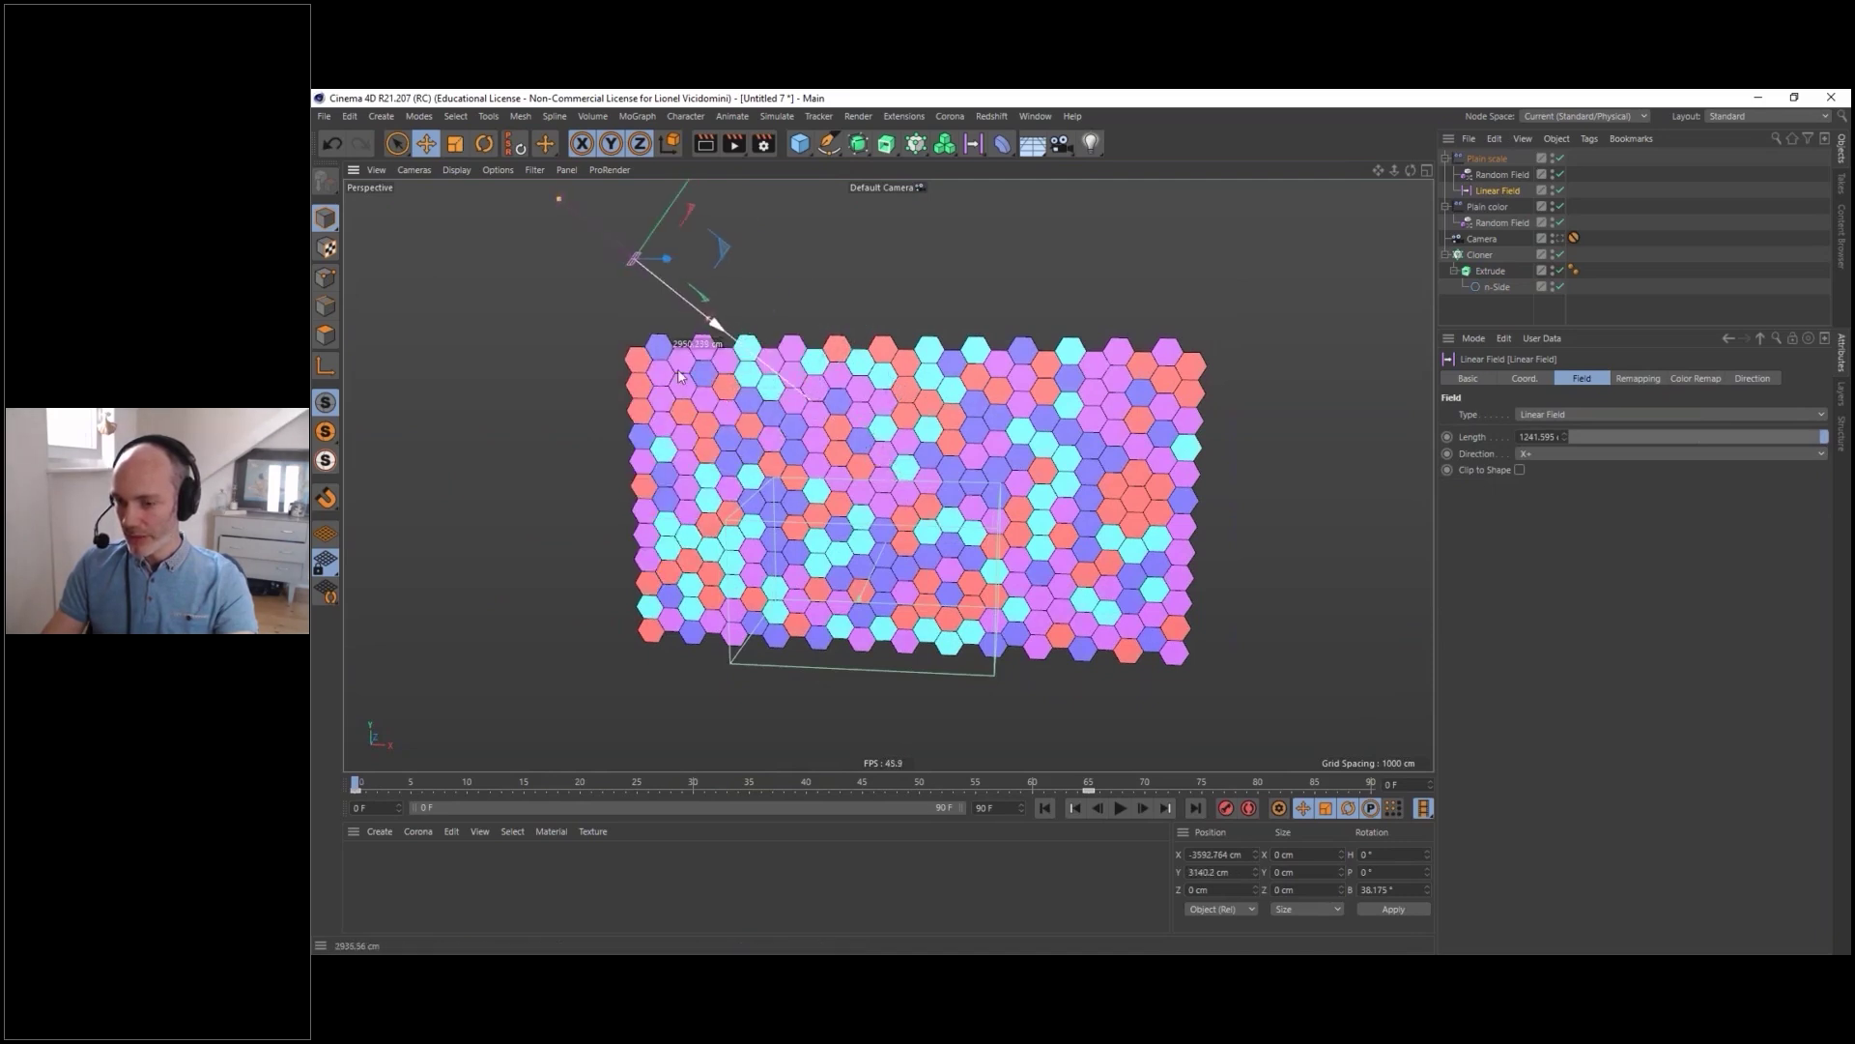
{"action": "left_click", "coordinate": [1527, 377]}
{"action": "left_click_drag", "start_coordinate": [1448, 415], "coordinate": [1448, 432]}
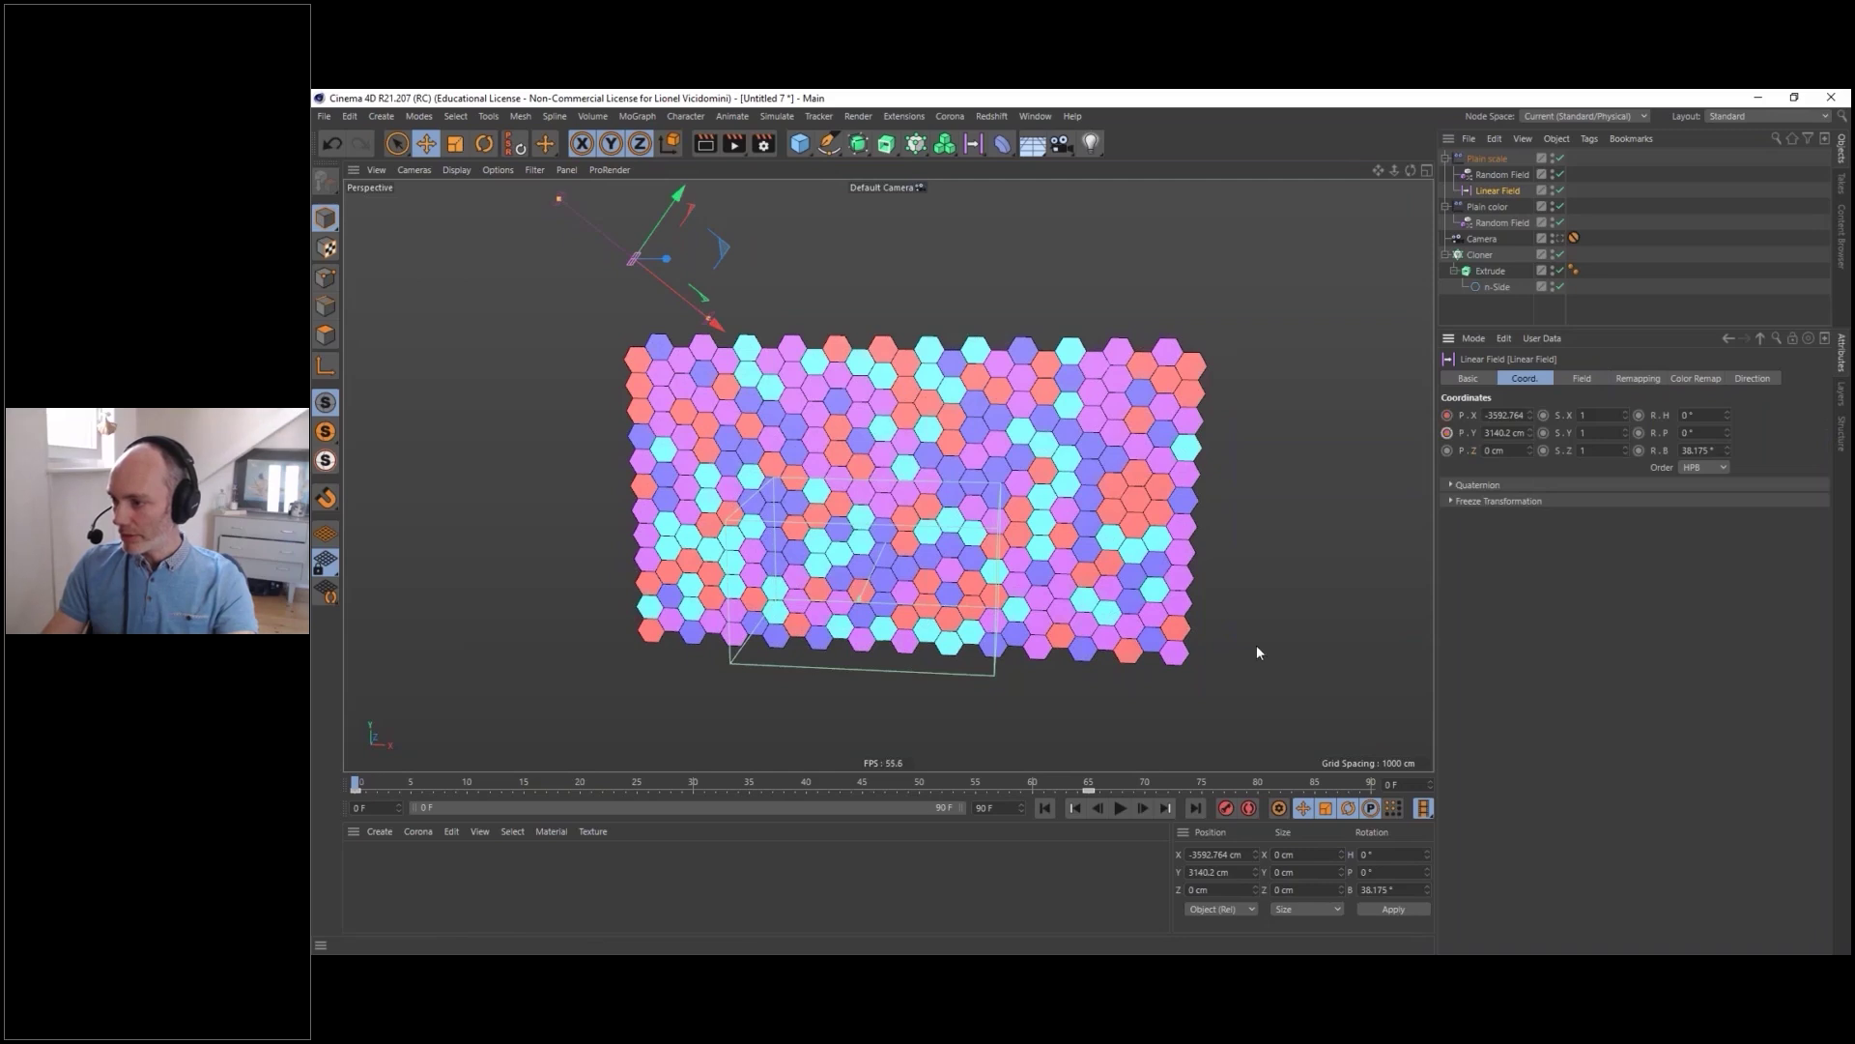
- At frame 65, move the Linear Field to about X 4797, Y -3456 cm and keyframe its X and Y position
{"action": "left_click", "coordinate": [1164, 808]}
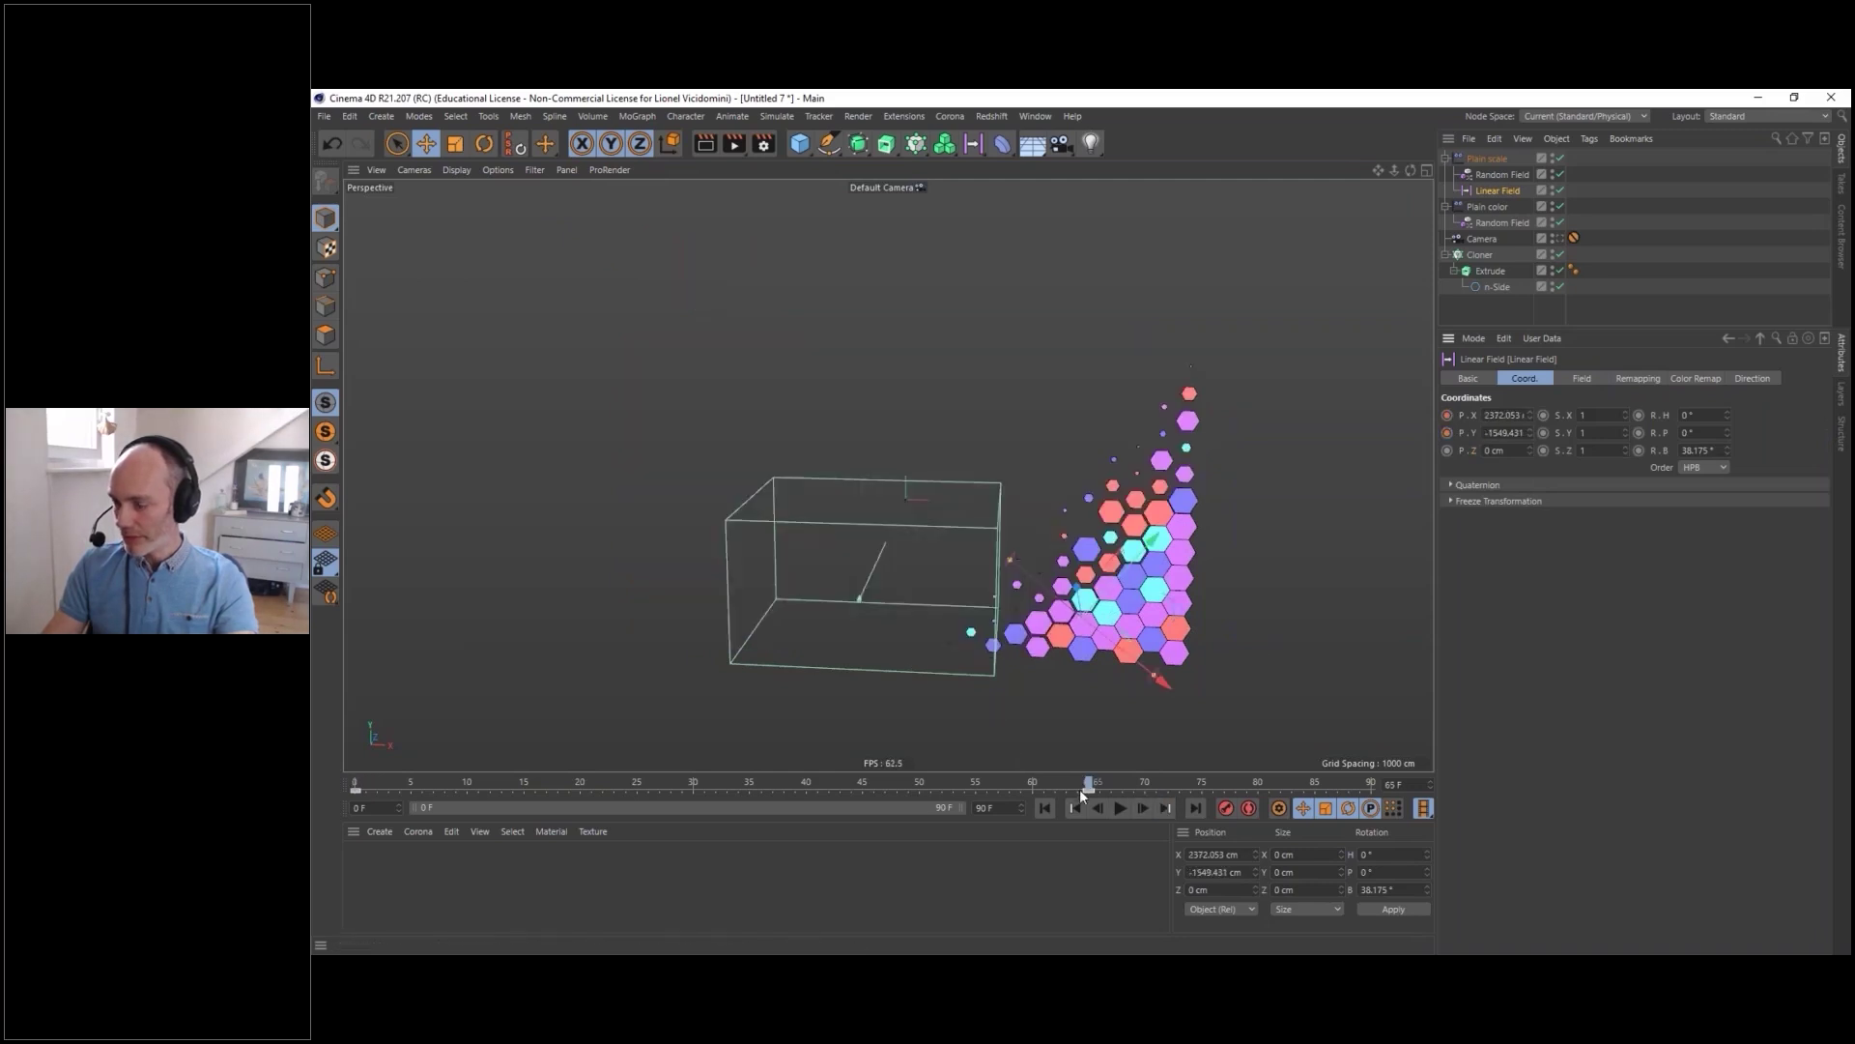
{"action": "left_click_drag", "start_coordinate": [1189, 710], "coordinate": [1280, 788]}
{"action": "left_click", "coordinate": [1447, 432]}
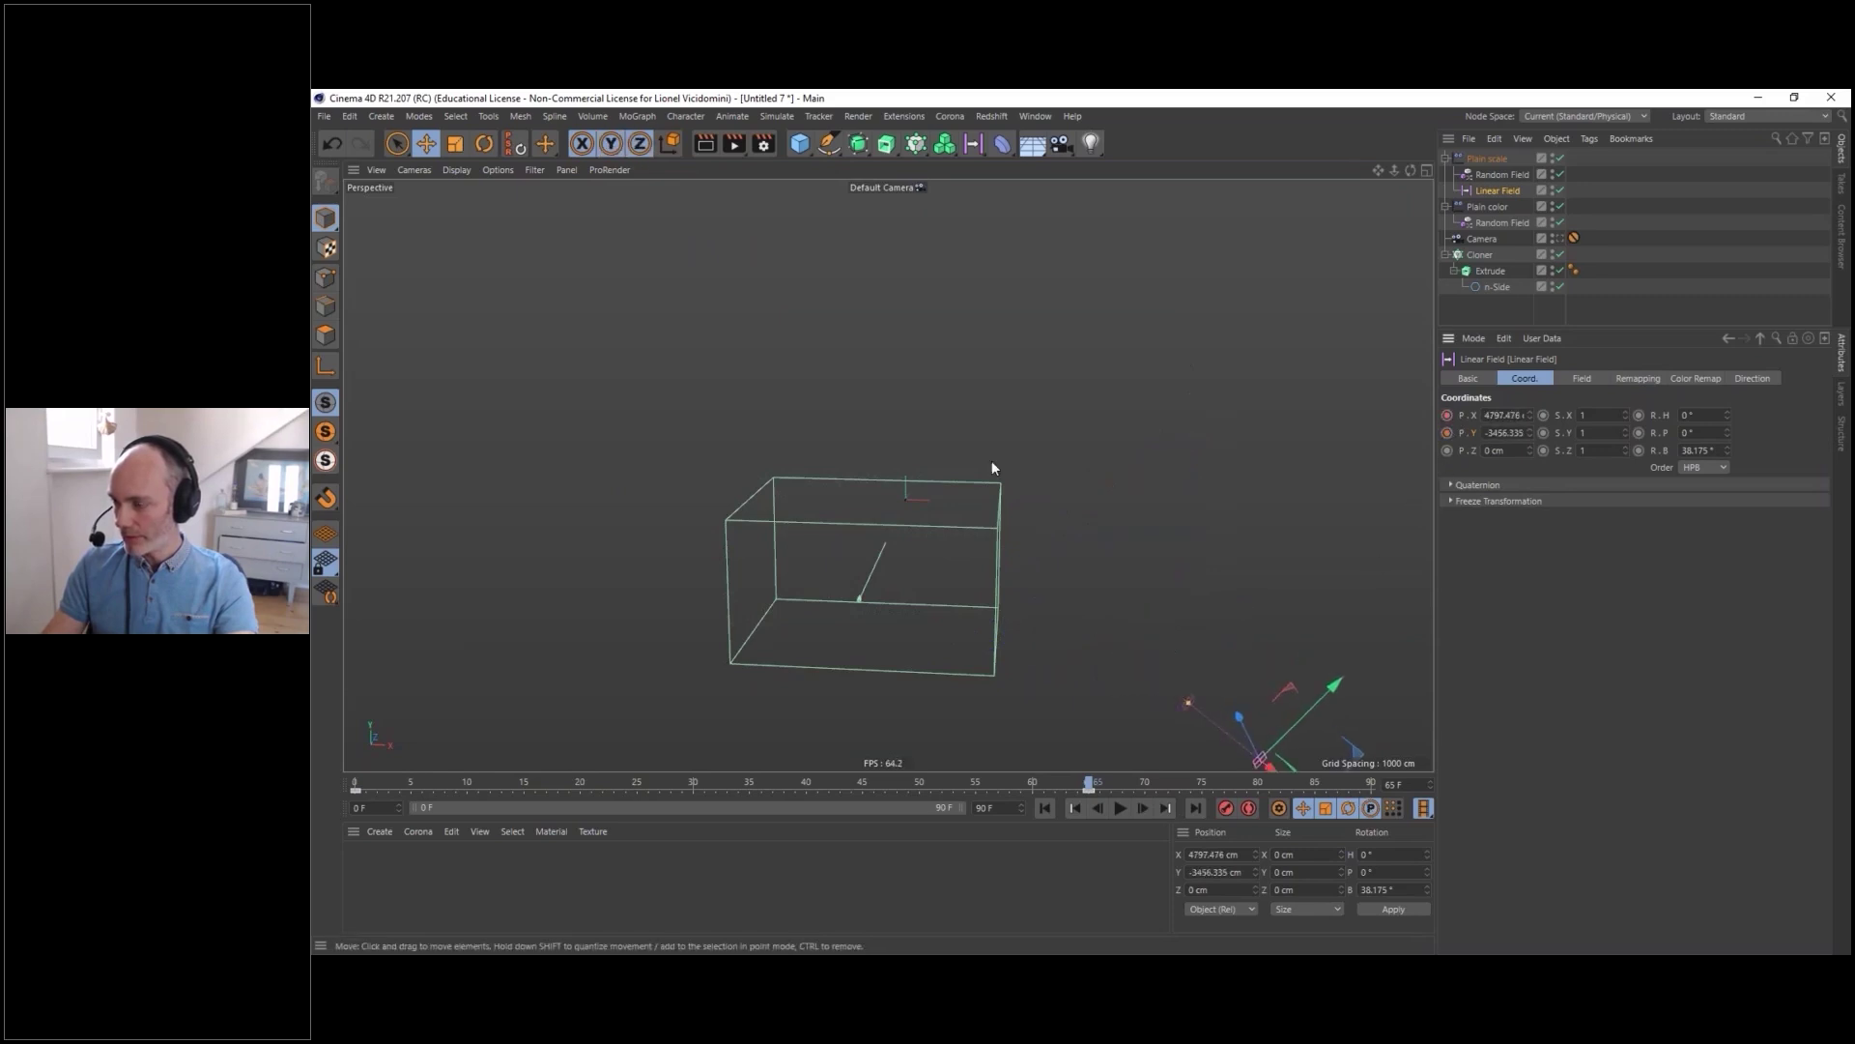
- Return to the camera view, scrub to frame 24 and set the camera's zoom to 0.2
{"action": "left_click", "coordinate": [1571, 236]}
{"action": "left_click_drag", "start_coordinate": [755, 781], "coordinate": [626, 782]}
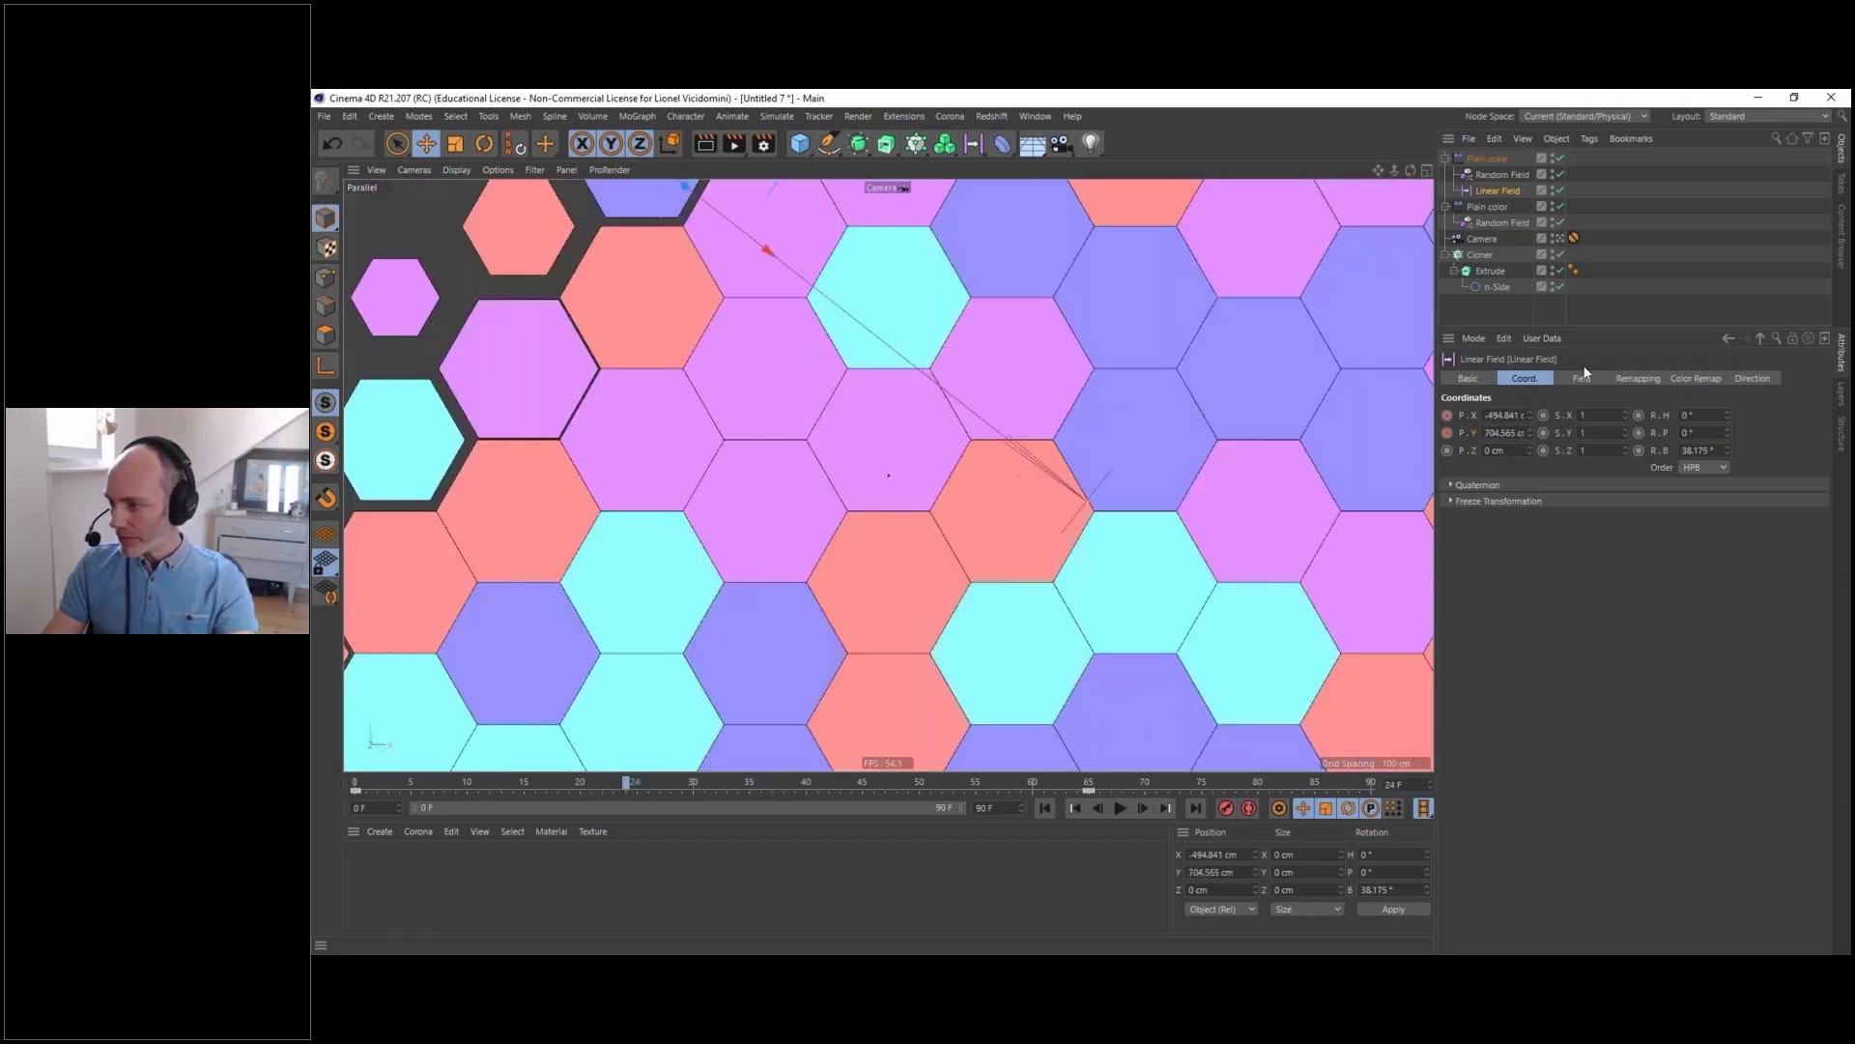
{"action": "left_click", "coordinate": [1483, 239]}
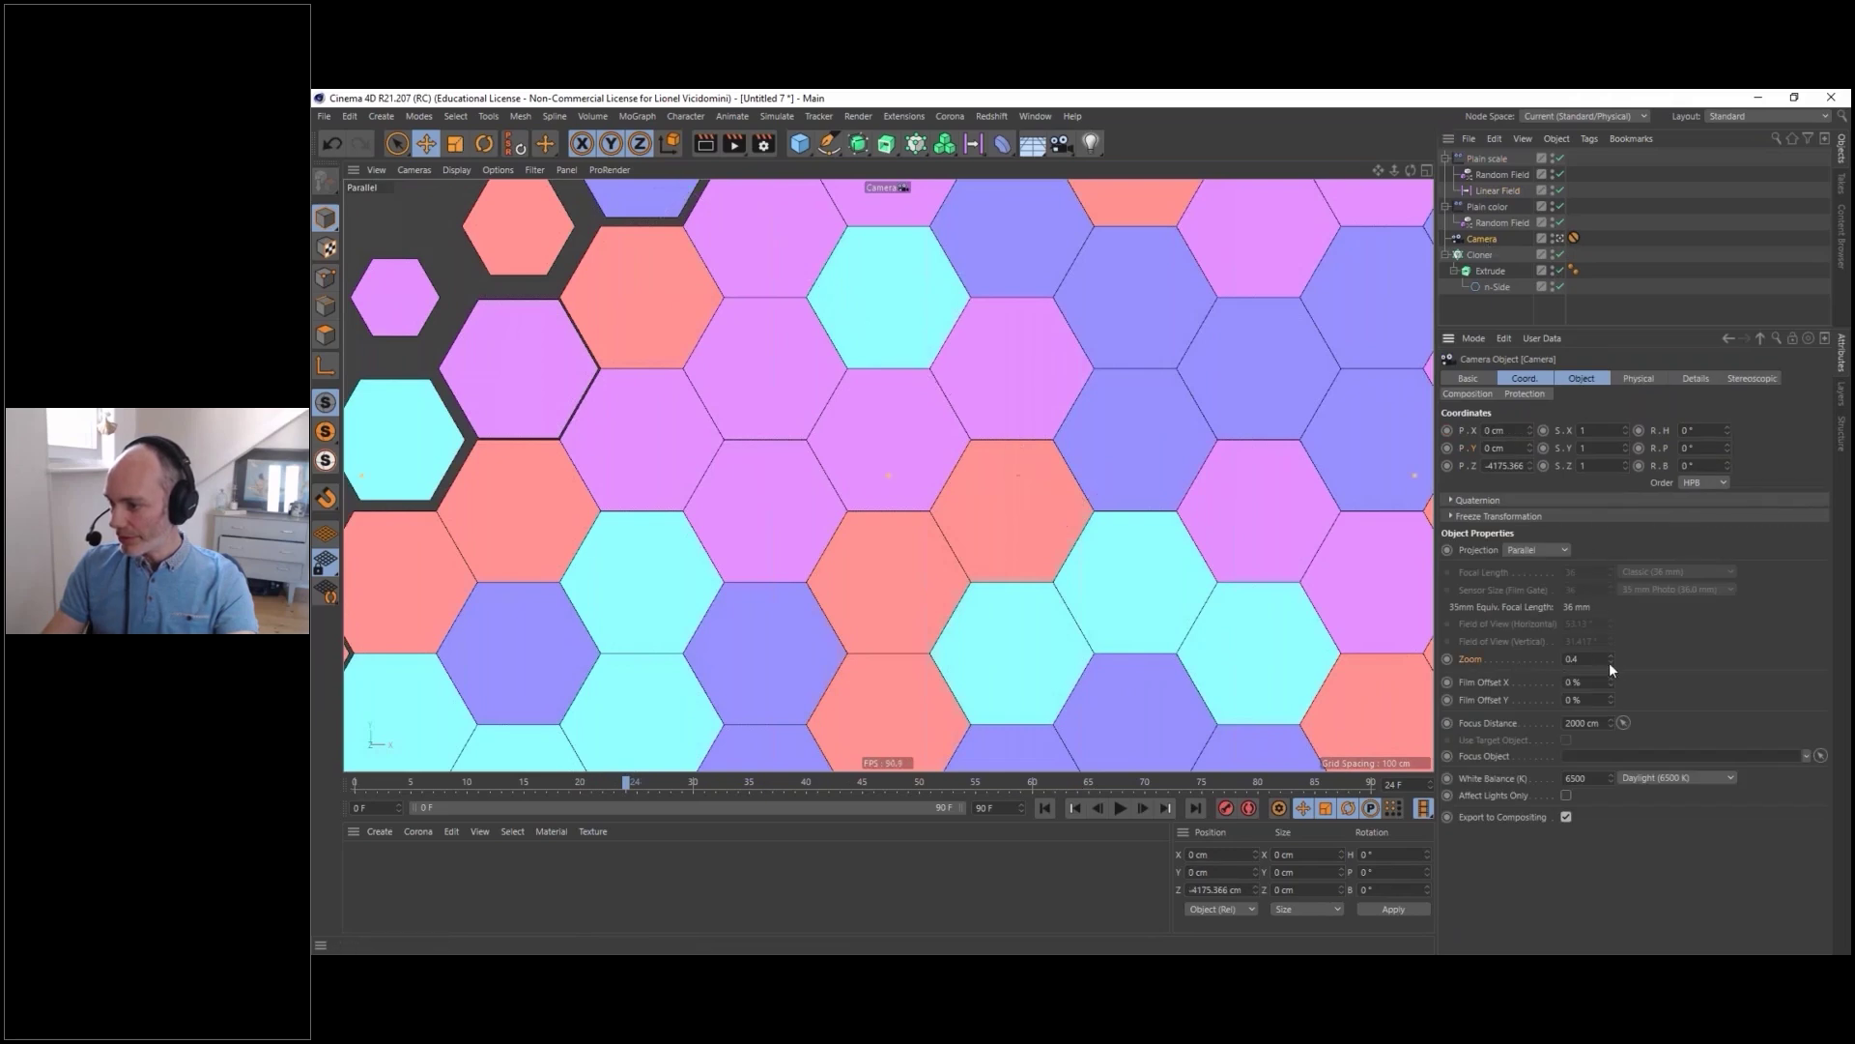
{"action": "left_click_drag", "start_coordinate": [1613, 663], "coordinate": [1614, 652]}
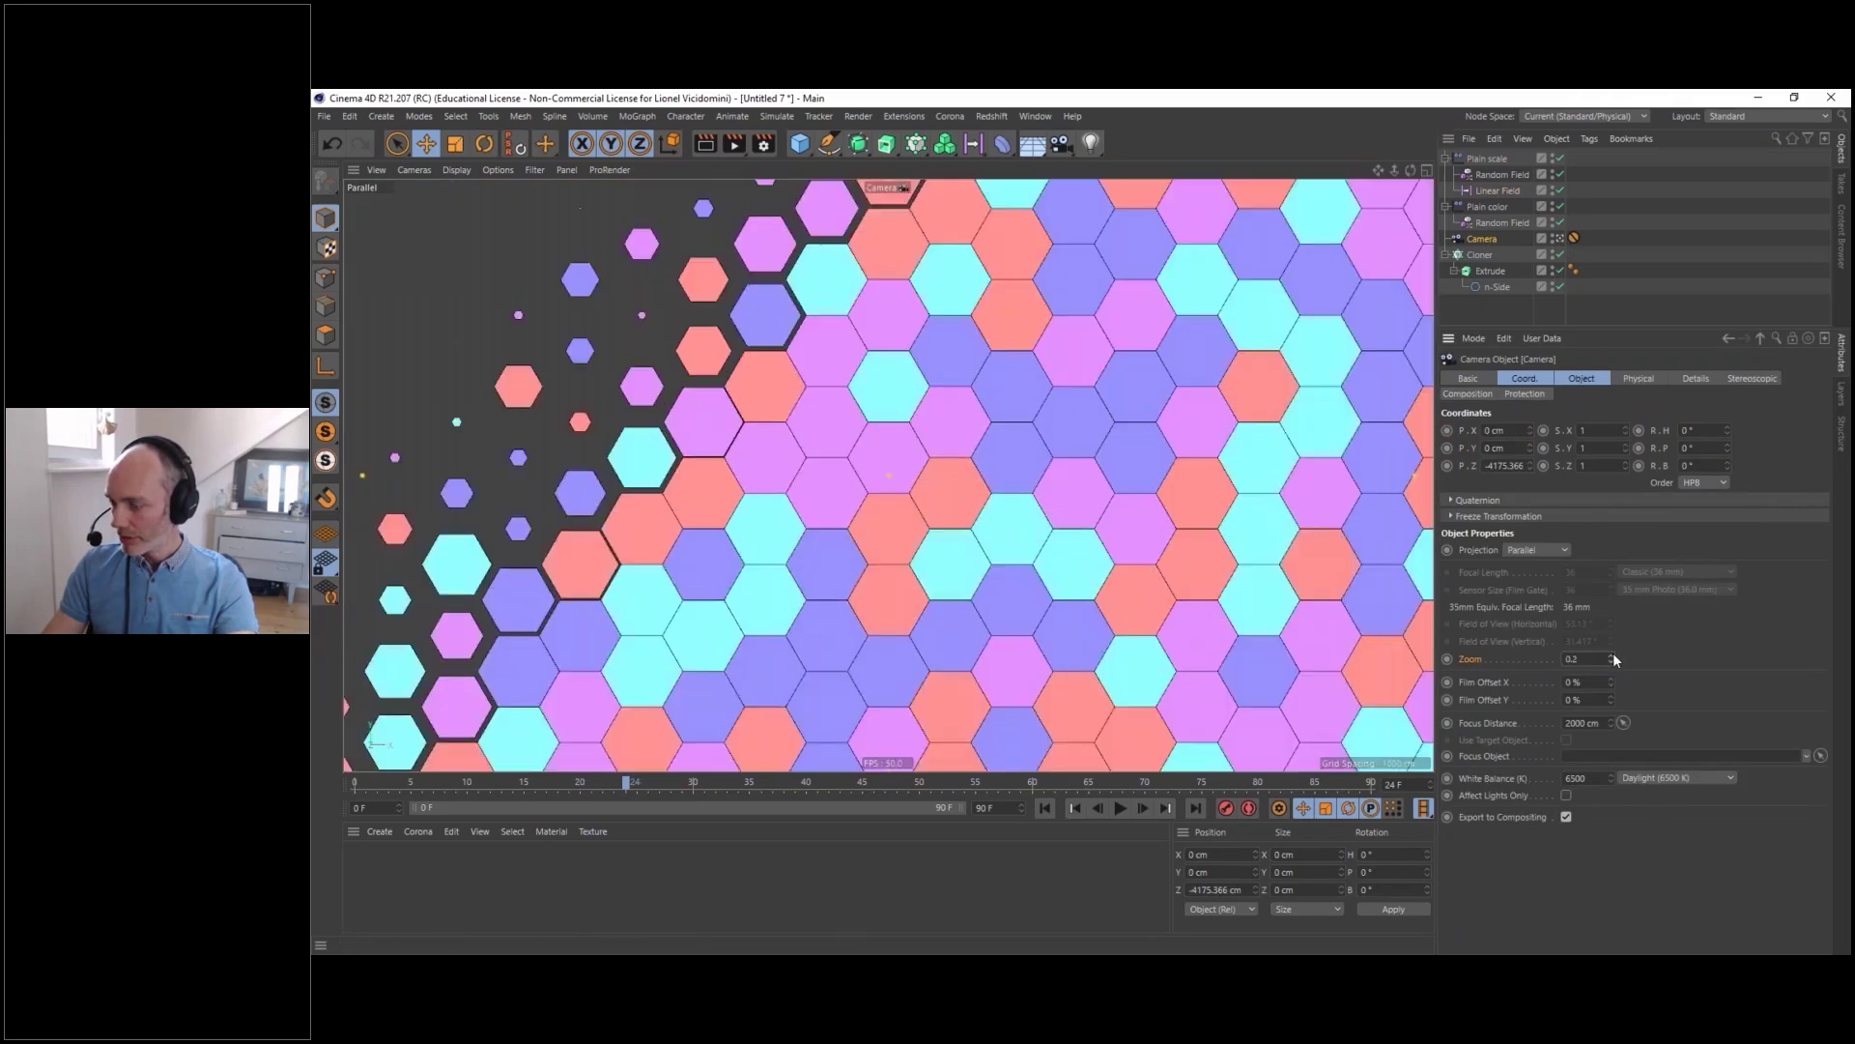
- Play the animation from the start in the camera view and stop it at frame 25 to examine the transition
{"action": "left_click", "coordinate": [1045, 807]}
{"action": "left_click", "coordinate": [1118, 809]}
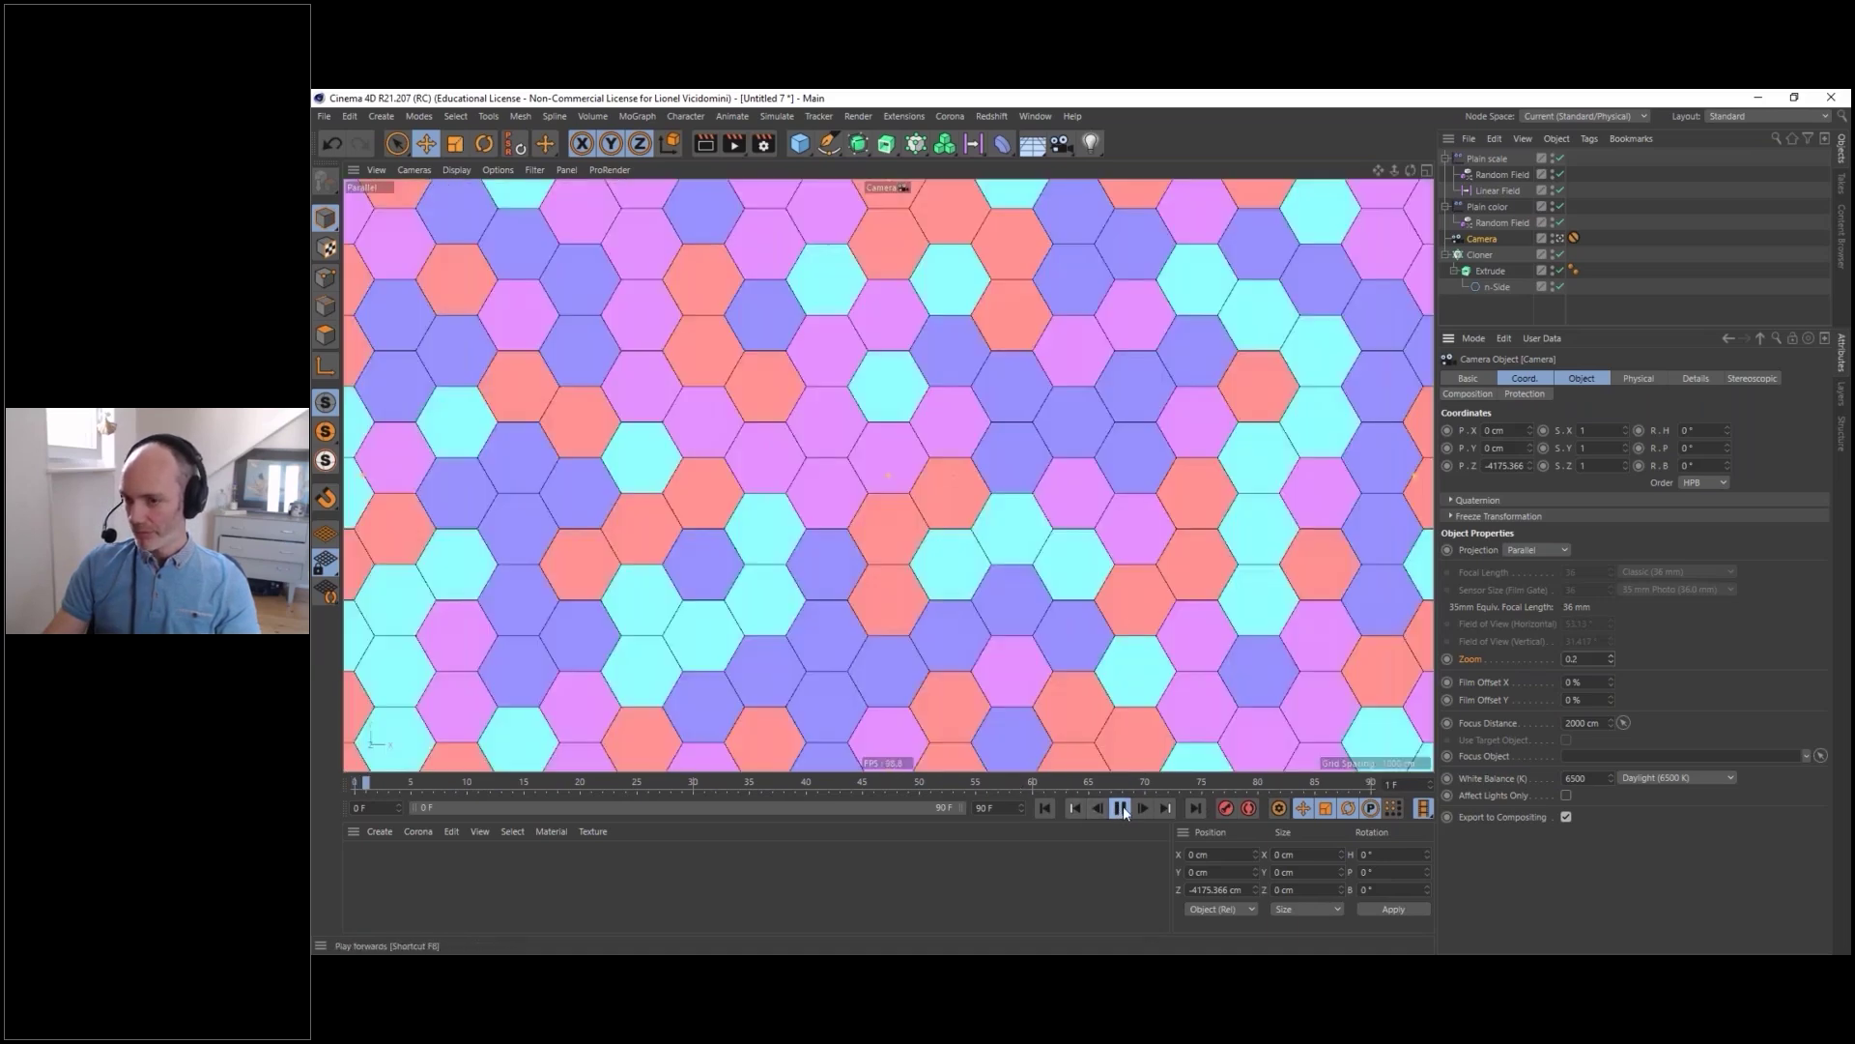
{"action": "left_click", "coordinate": [1121, 808]}
- Lengthen the Linear Field to about 1768.6 cm to widen the scaling transition
{"action": "left_click", "coordinate": [1507, 191]}
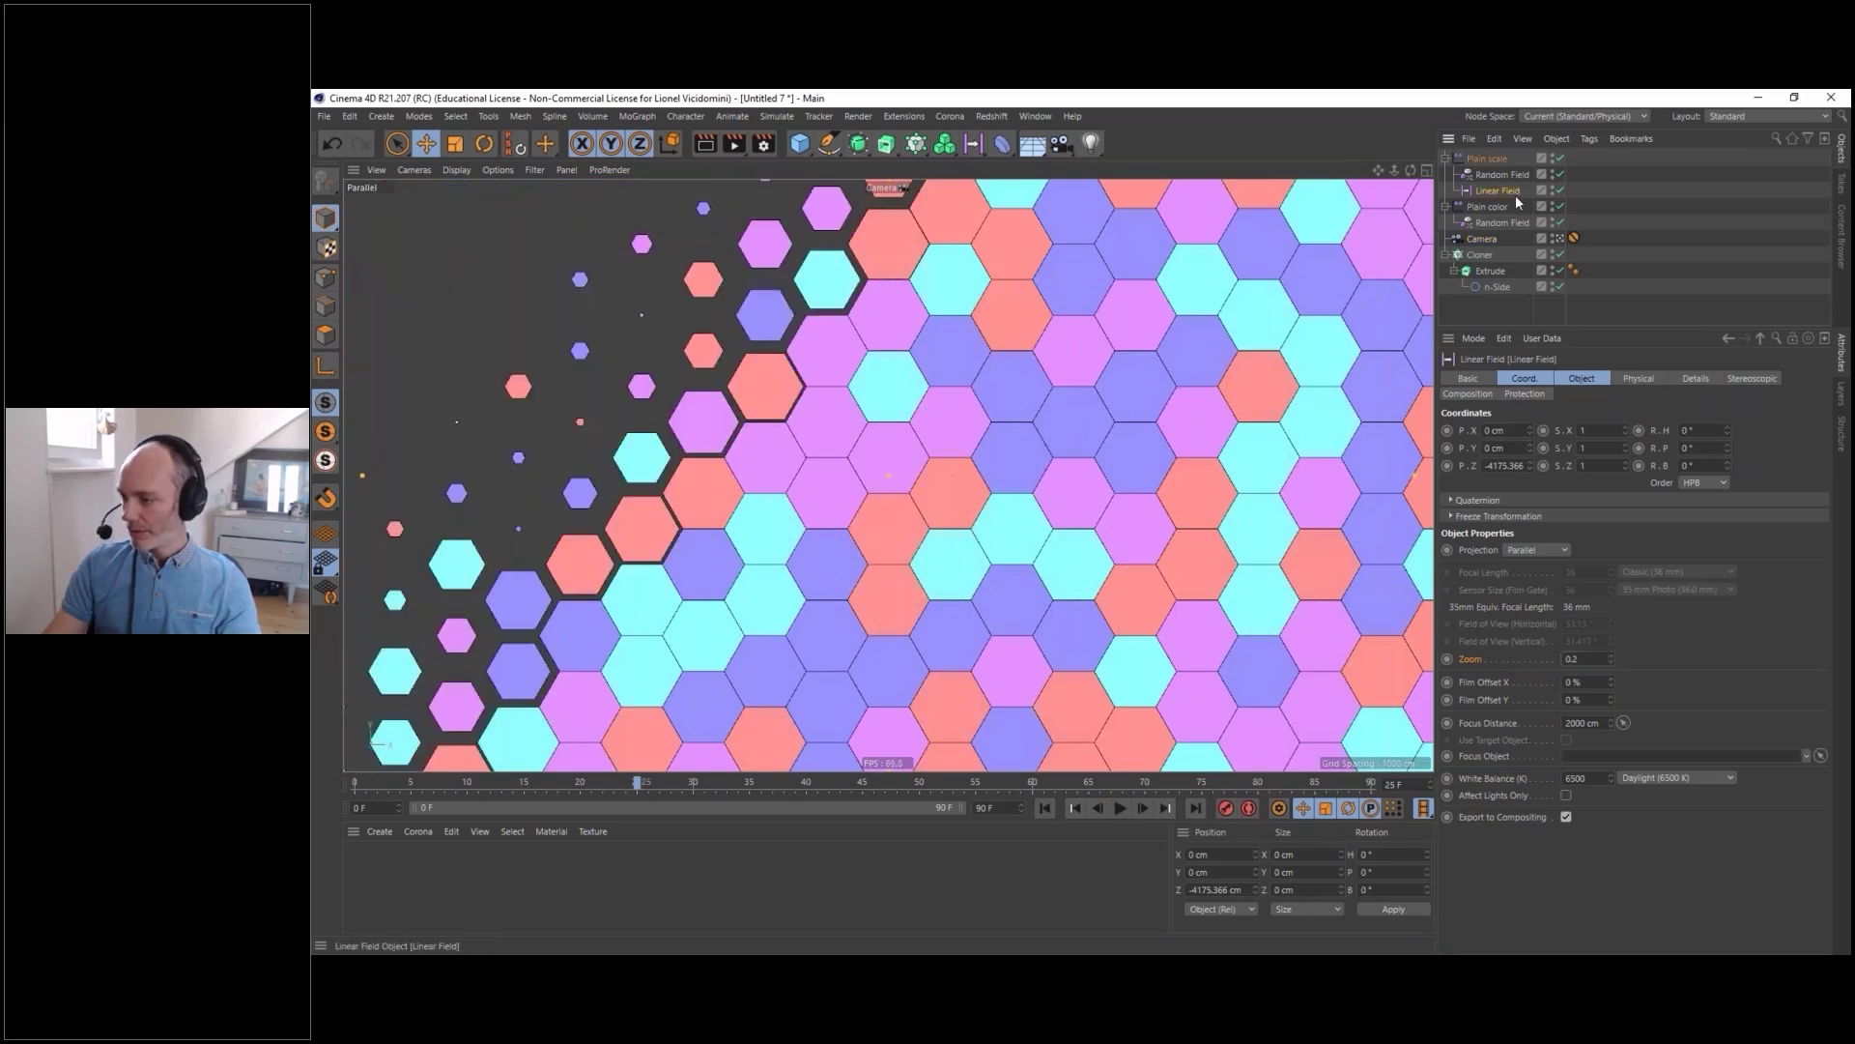
{"action": "left_click", "coordinate": [1582, 379]}
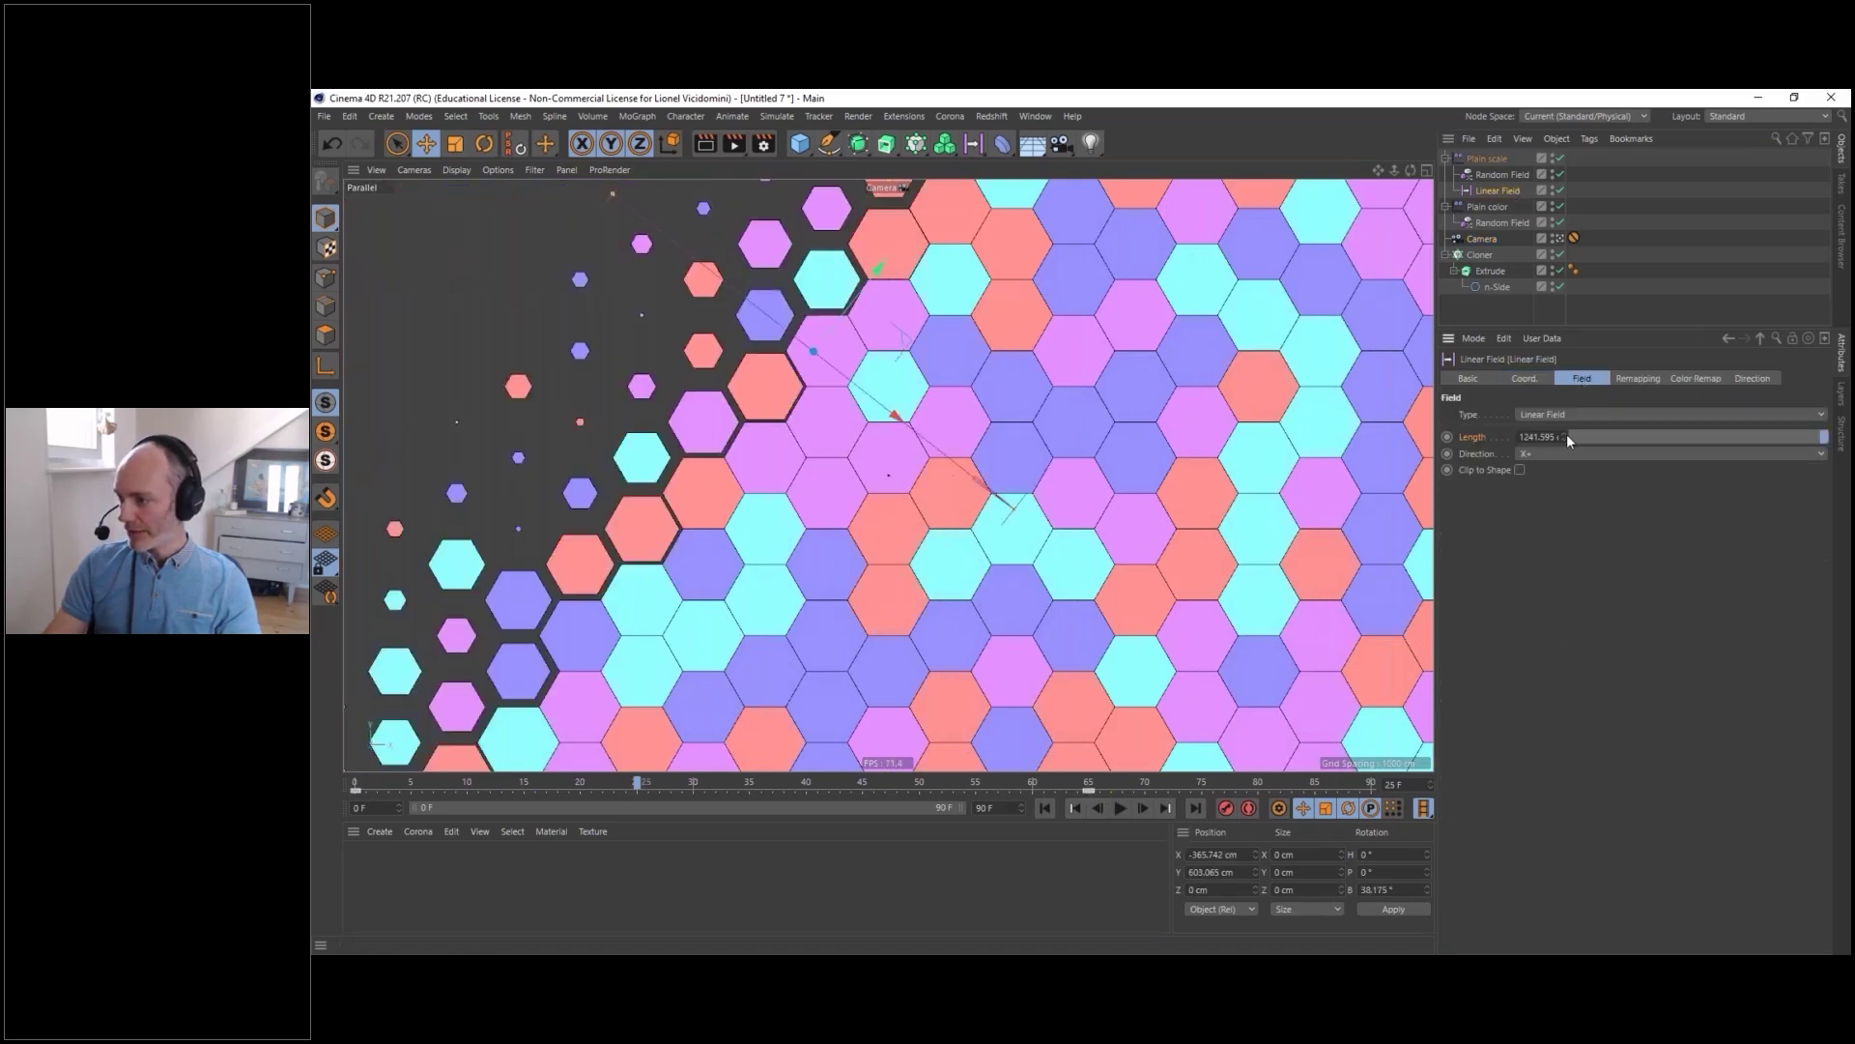
{"action": "left_click_drag", "start_coordinate": [1566, 436], "coordinate": [1570, 225]}
{"action": "left_click_drag", "start_coordinate": [1567, 436], "coordinate": [1572, 259]}
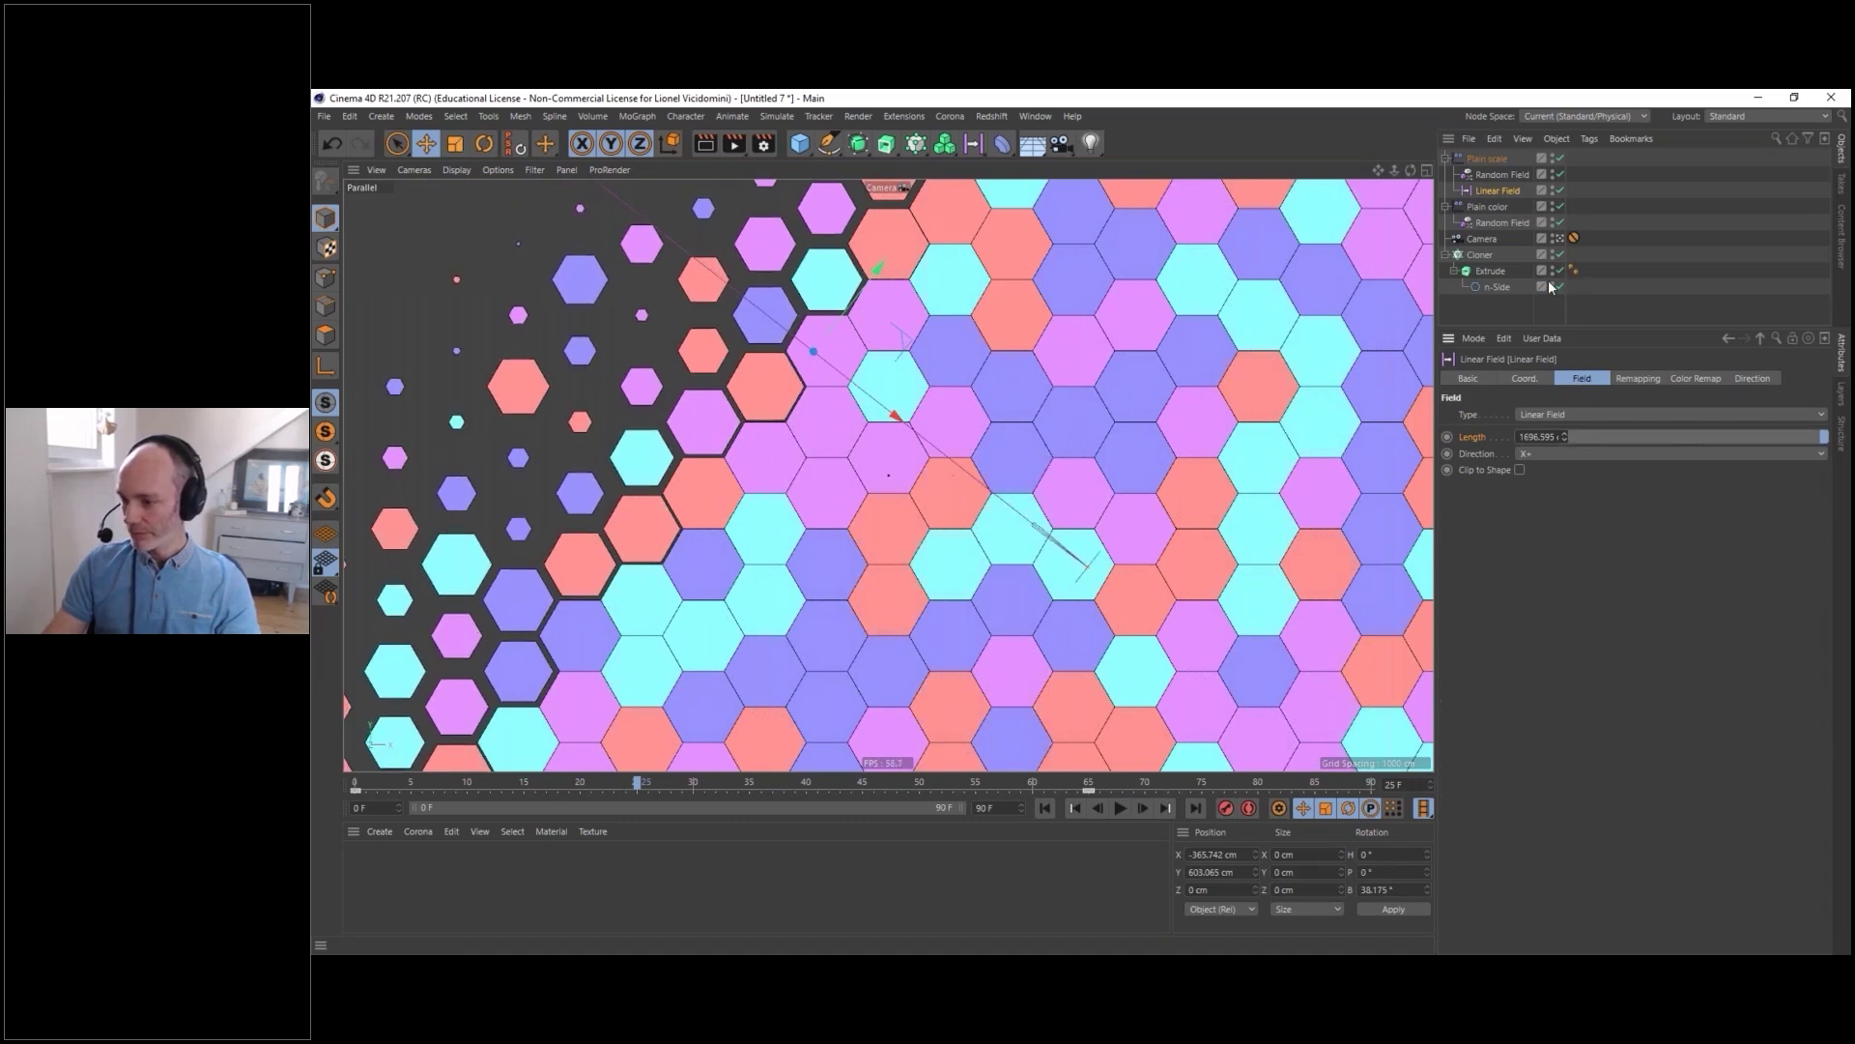
- Play the animation with the longer field, stop it and scrub to frame 29 to examine the result
{"action": "left_click", "coordinate": [1090, 812]}
{"action": "left_click", "coordinate": [1121, 808]}
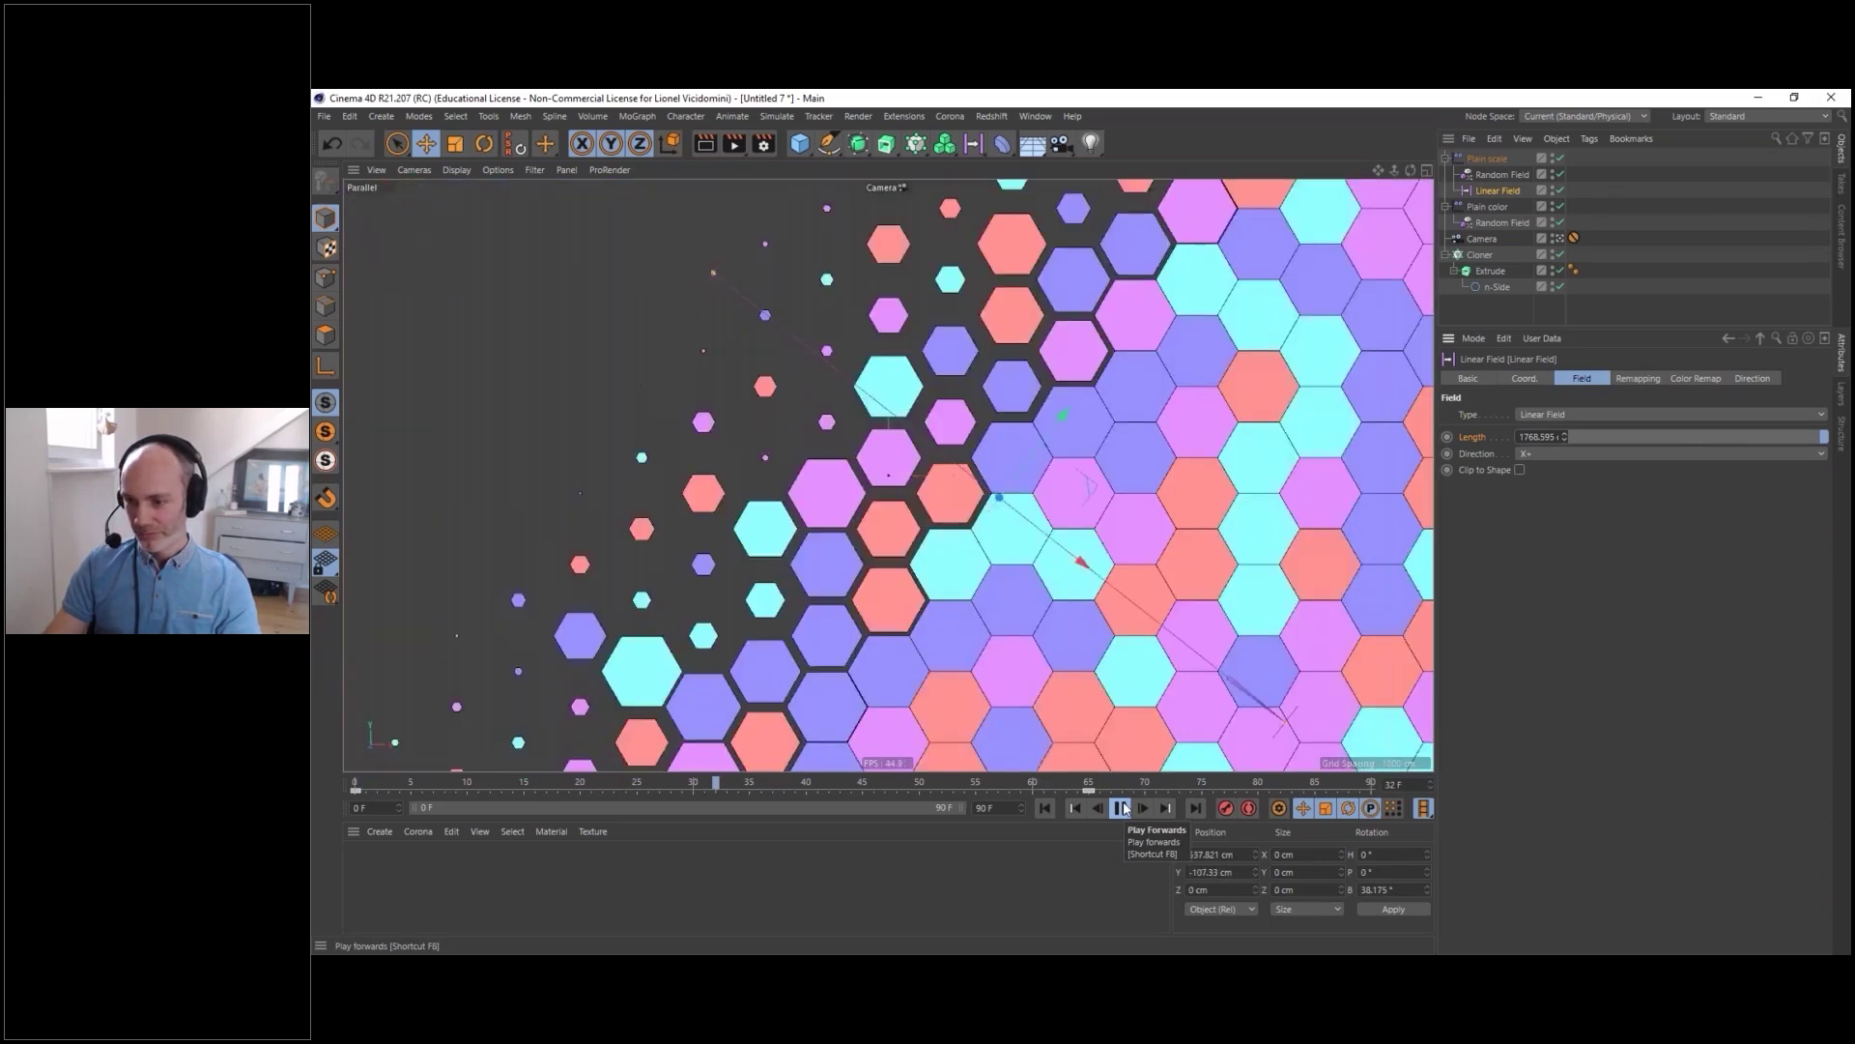
{"action": "key", "text": "F8"}
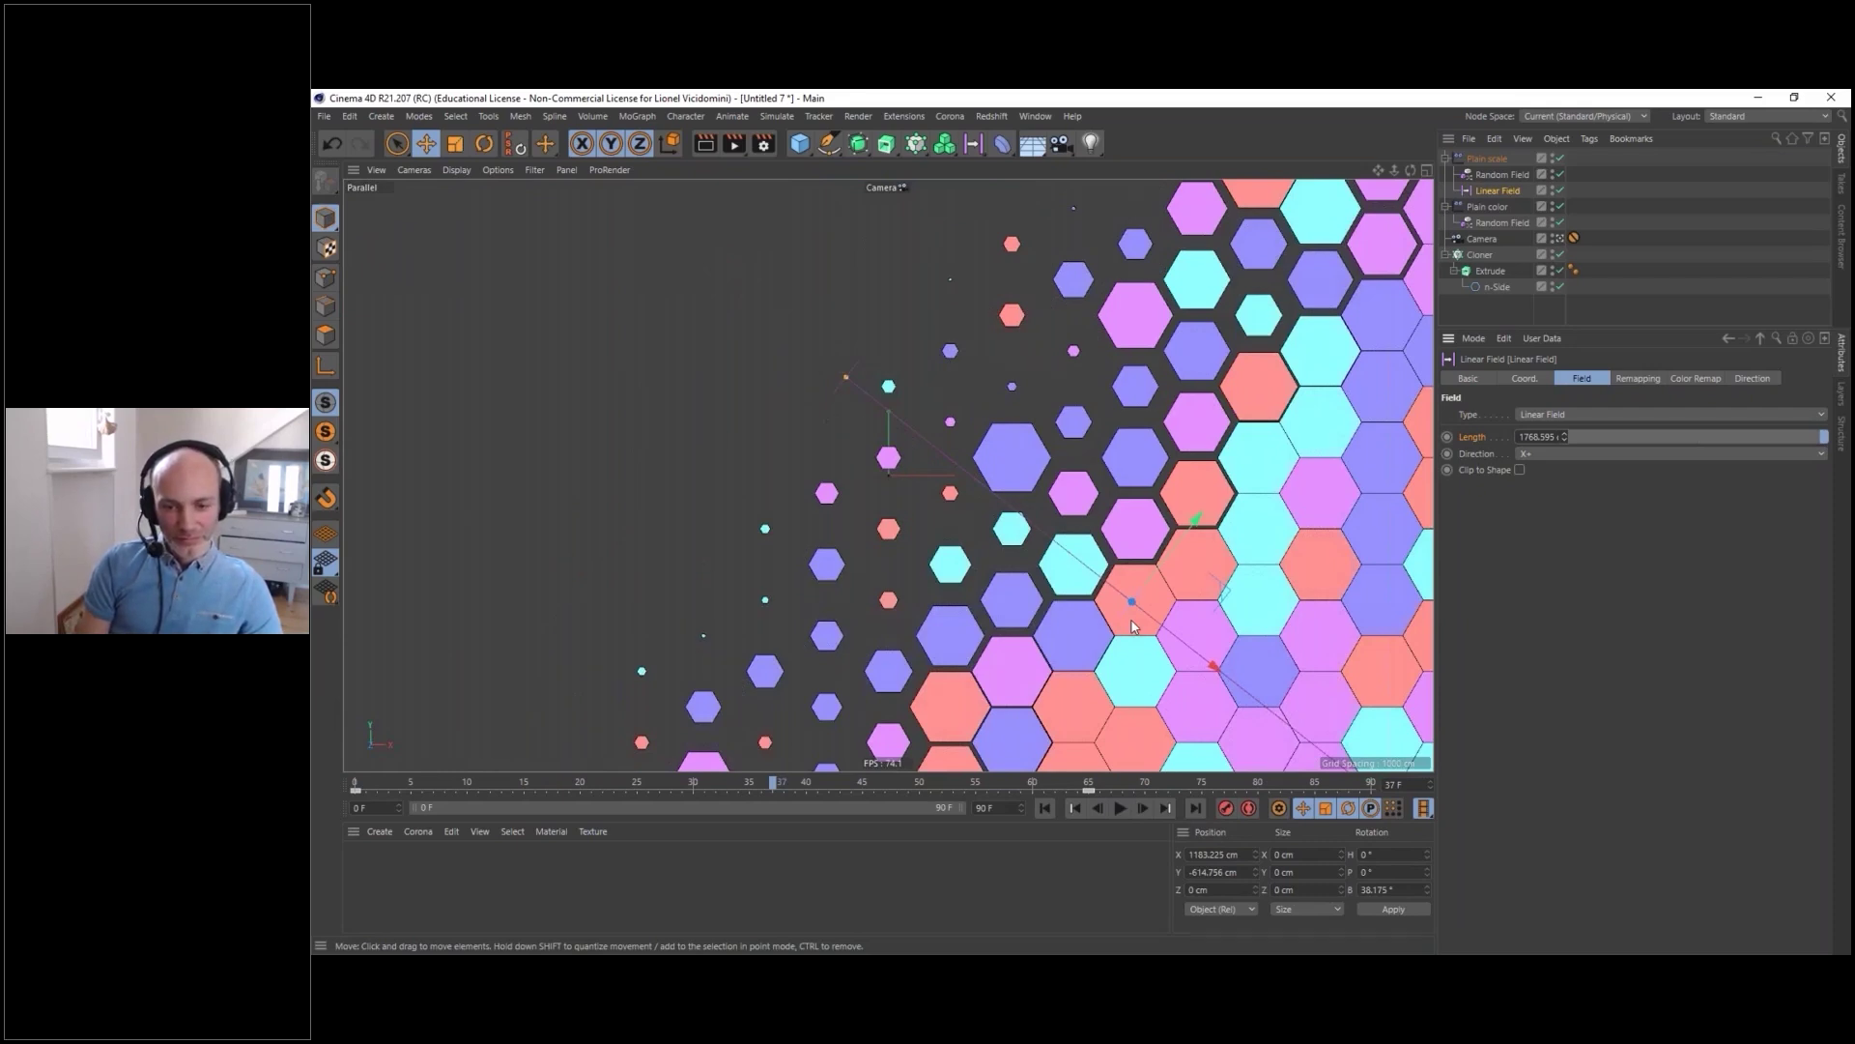
{"action": "left_click_drag", "start_coordinate": [758, 790], "coordinate": [685, 796]}
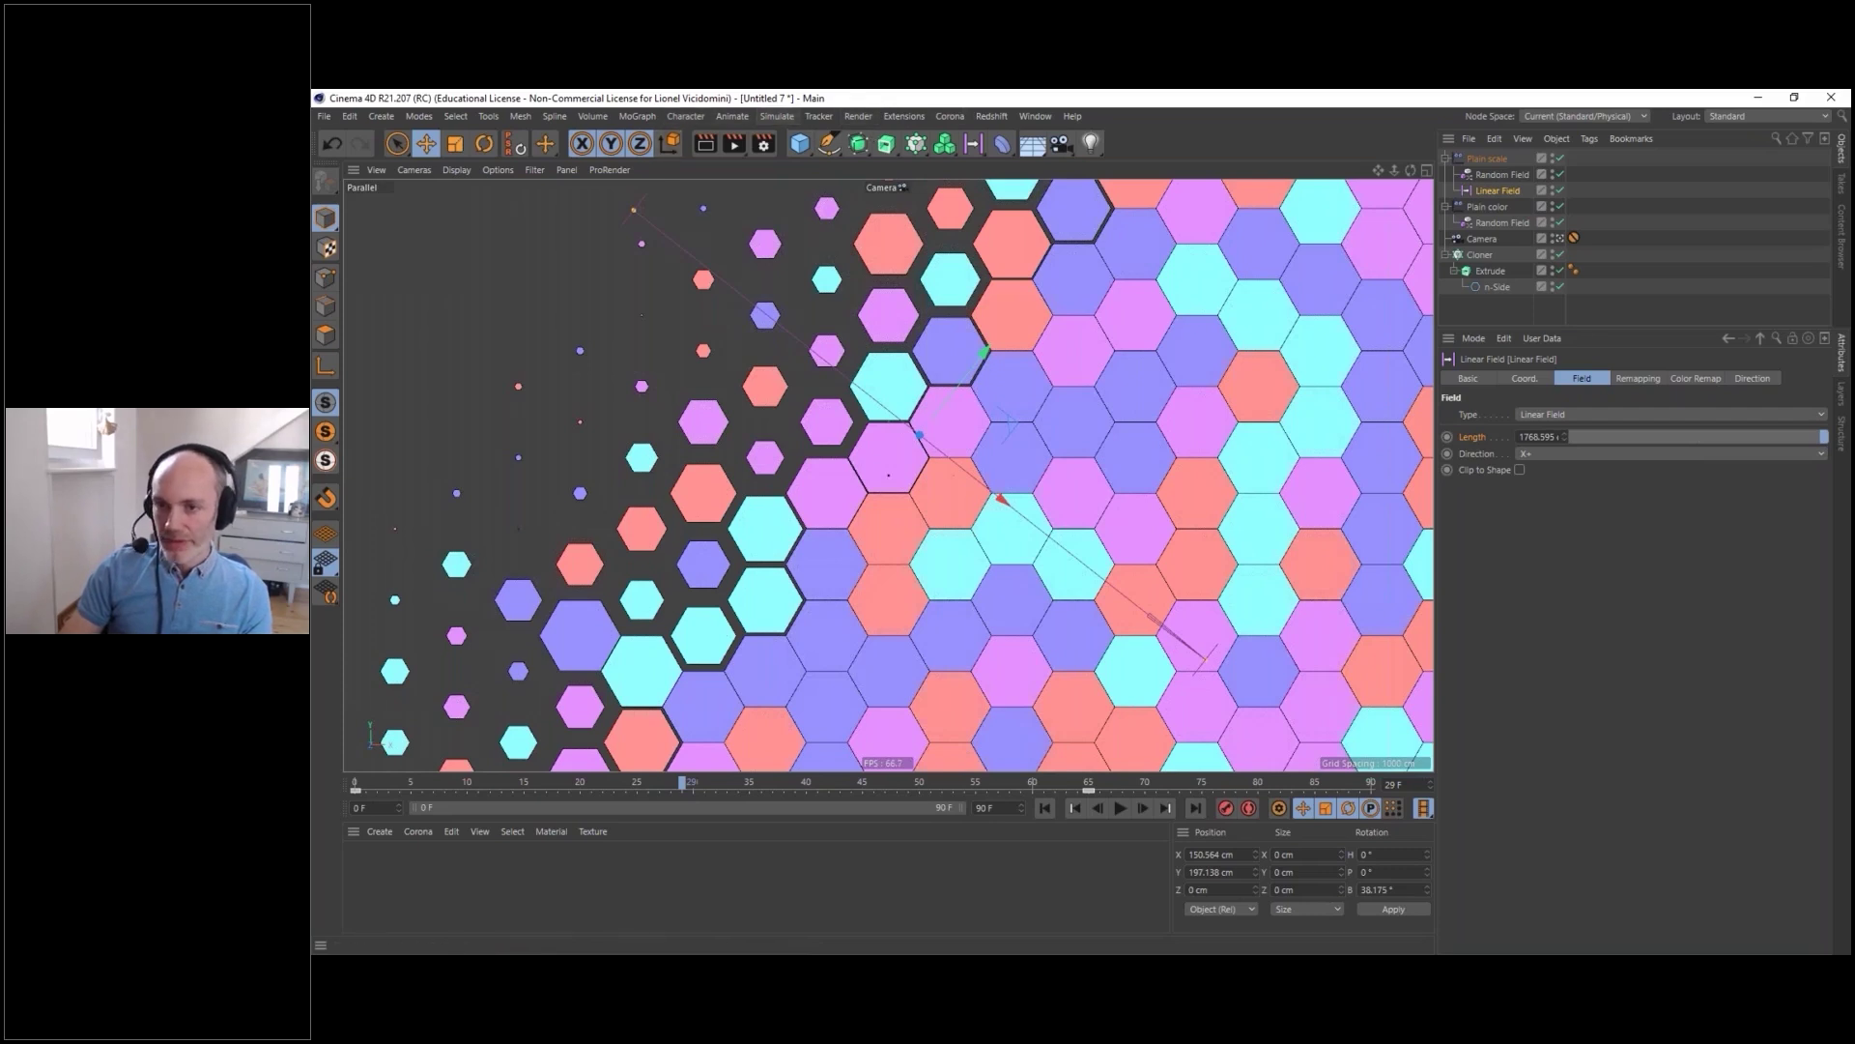
- Save the Cinema 4D scene as HEX_SIMPLE in the Webinar02_Mograph folder
{"action": "left_click", "coordinate": [324, 118]}
{"action": "left_click", "coordinate": [386, 259]}
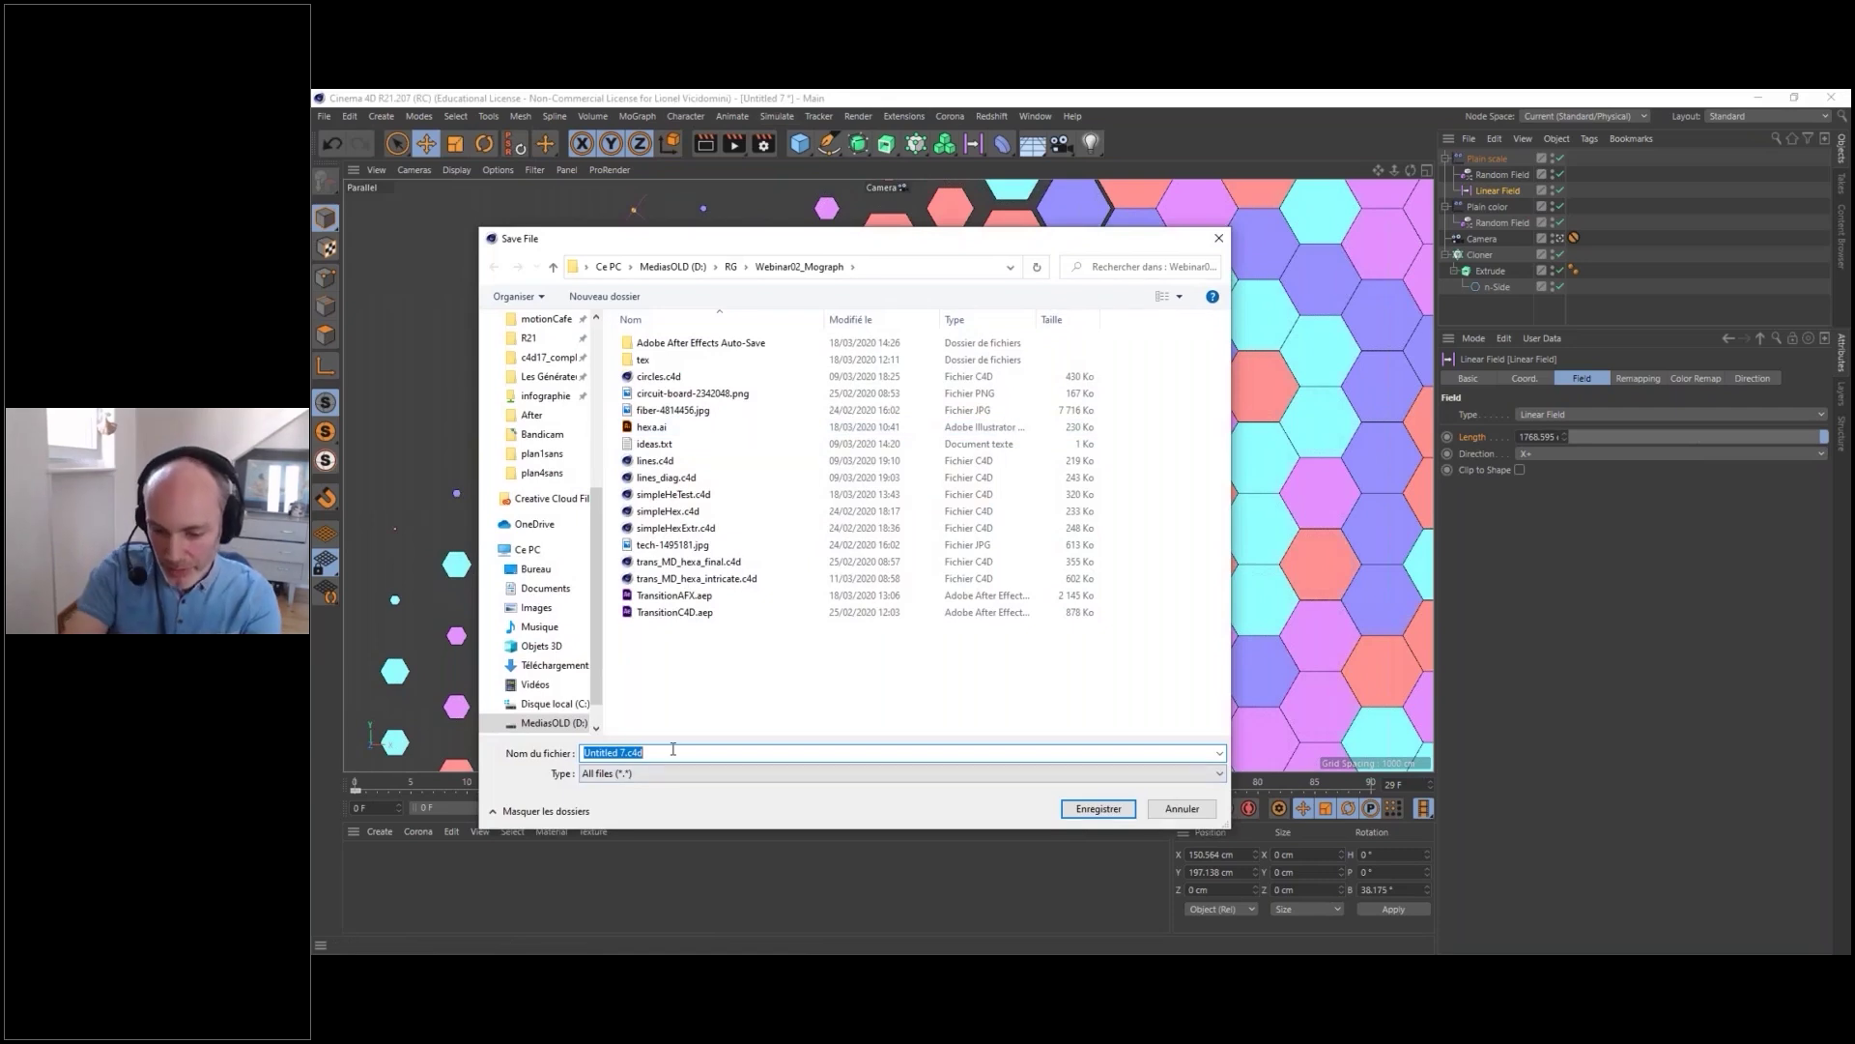
{"action": "type", "text": "HEX"}
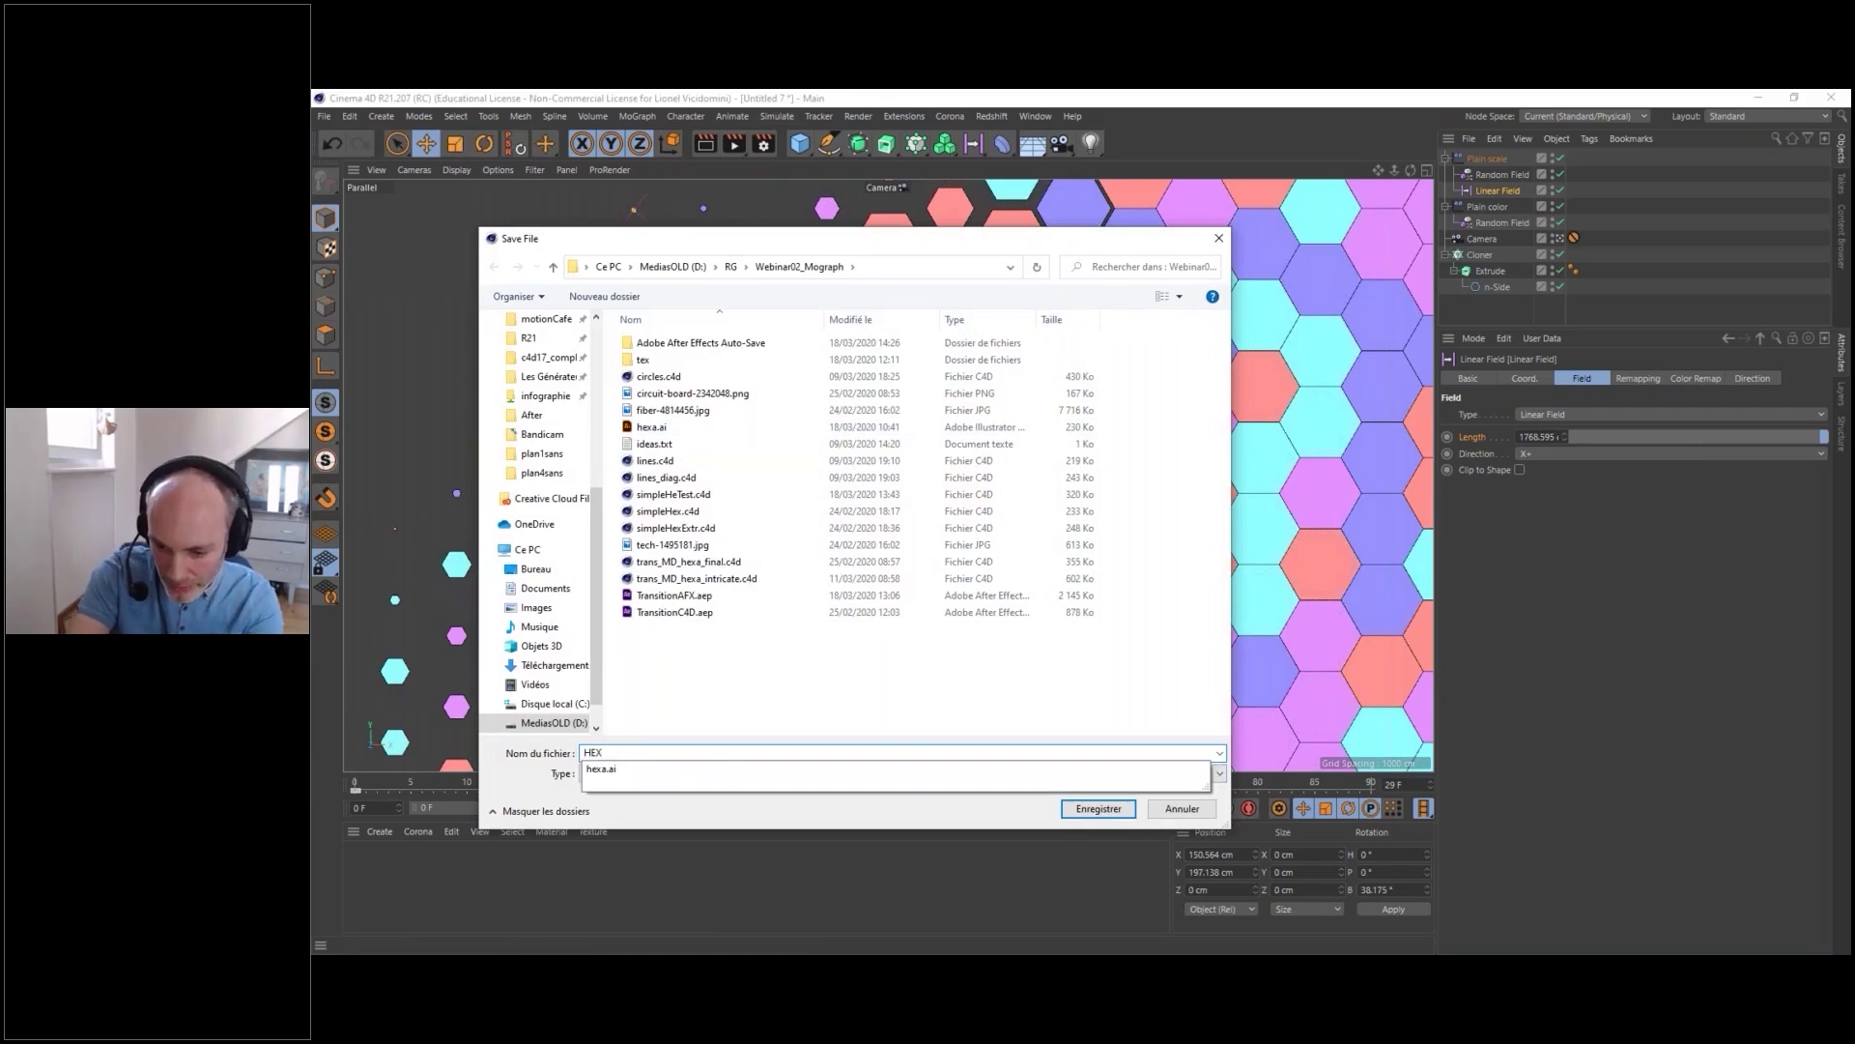
{"action": "type", "text": "_SIMPLE"}
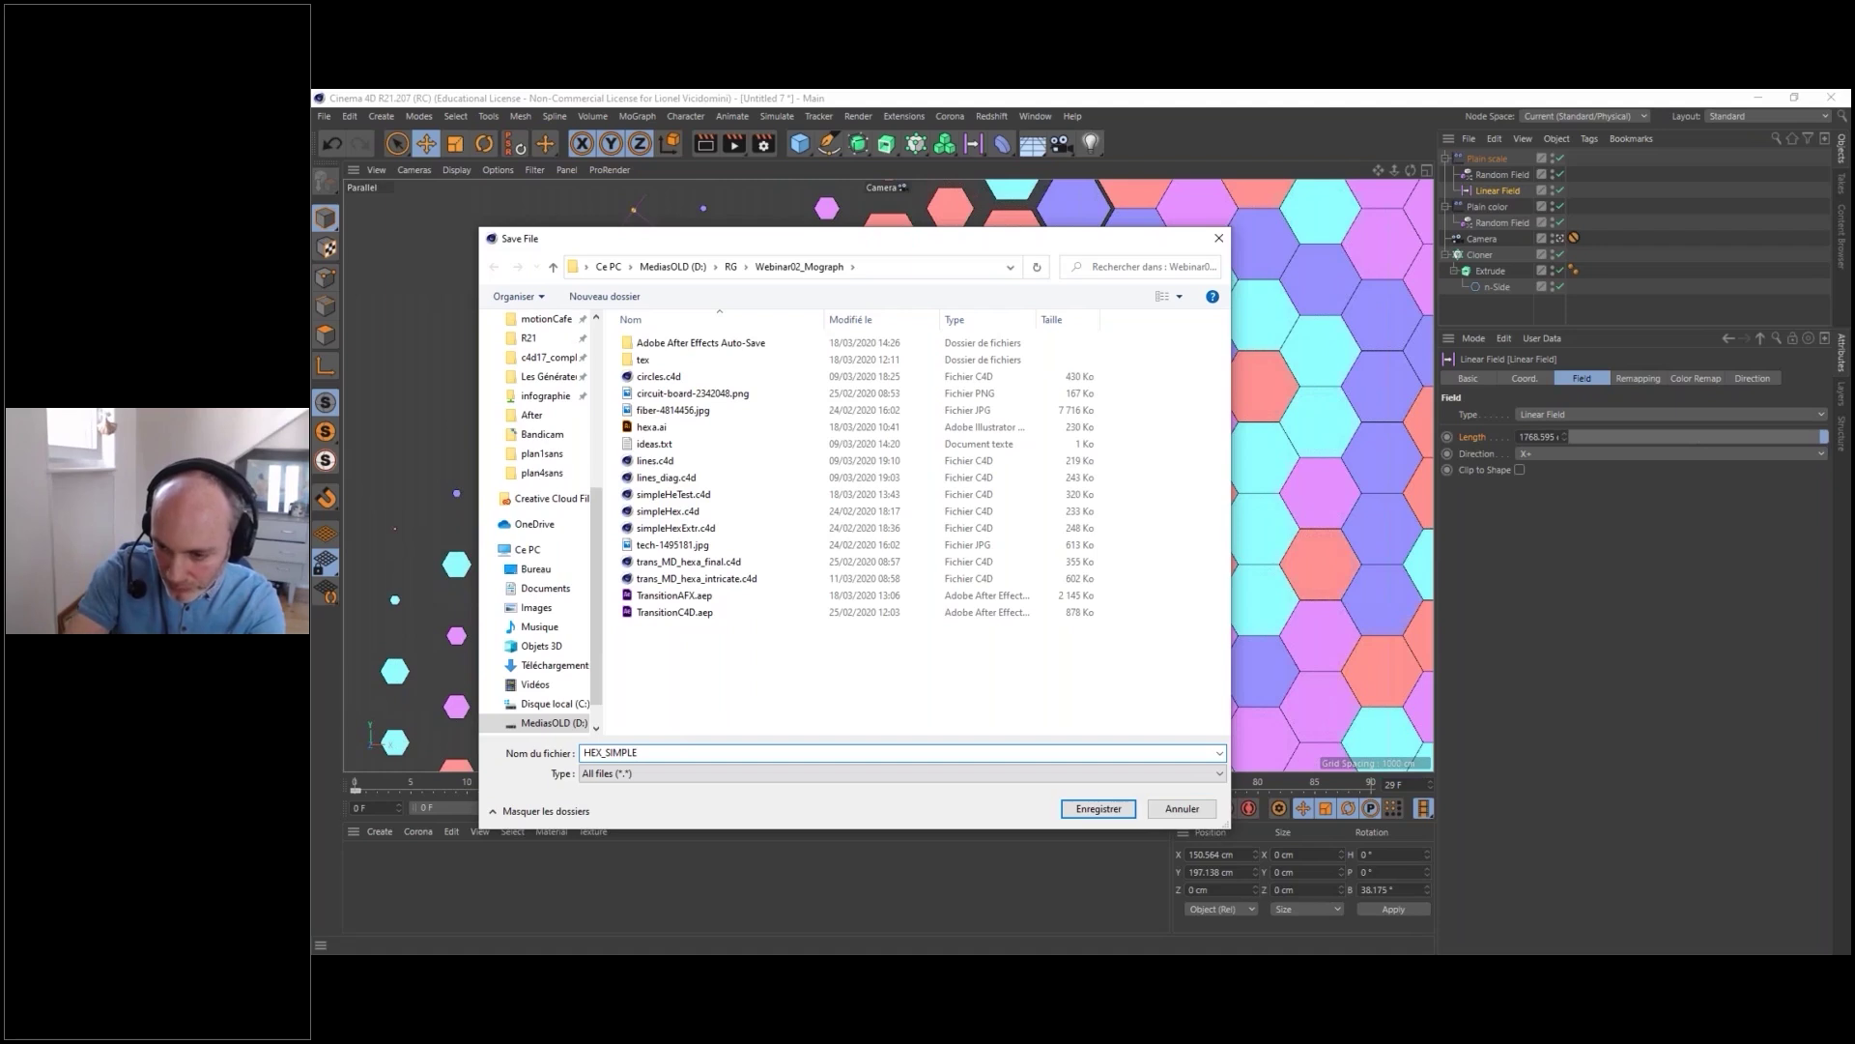
{"action": "key", "text": "Return"}
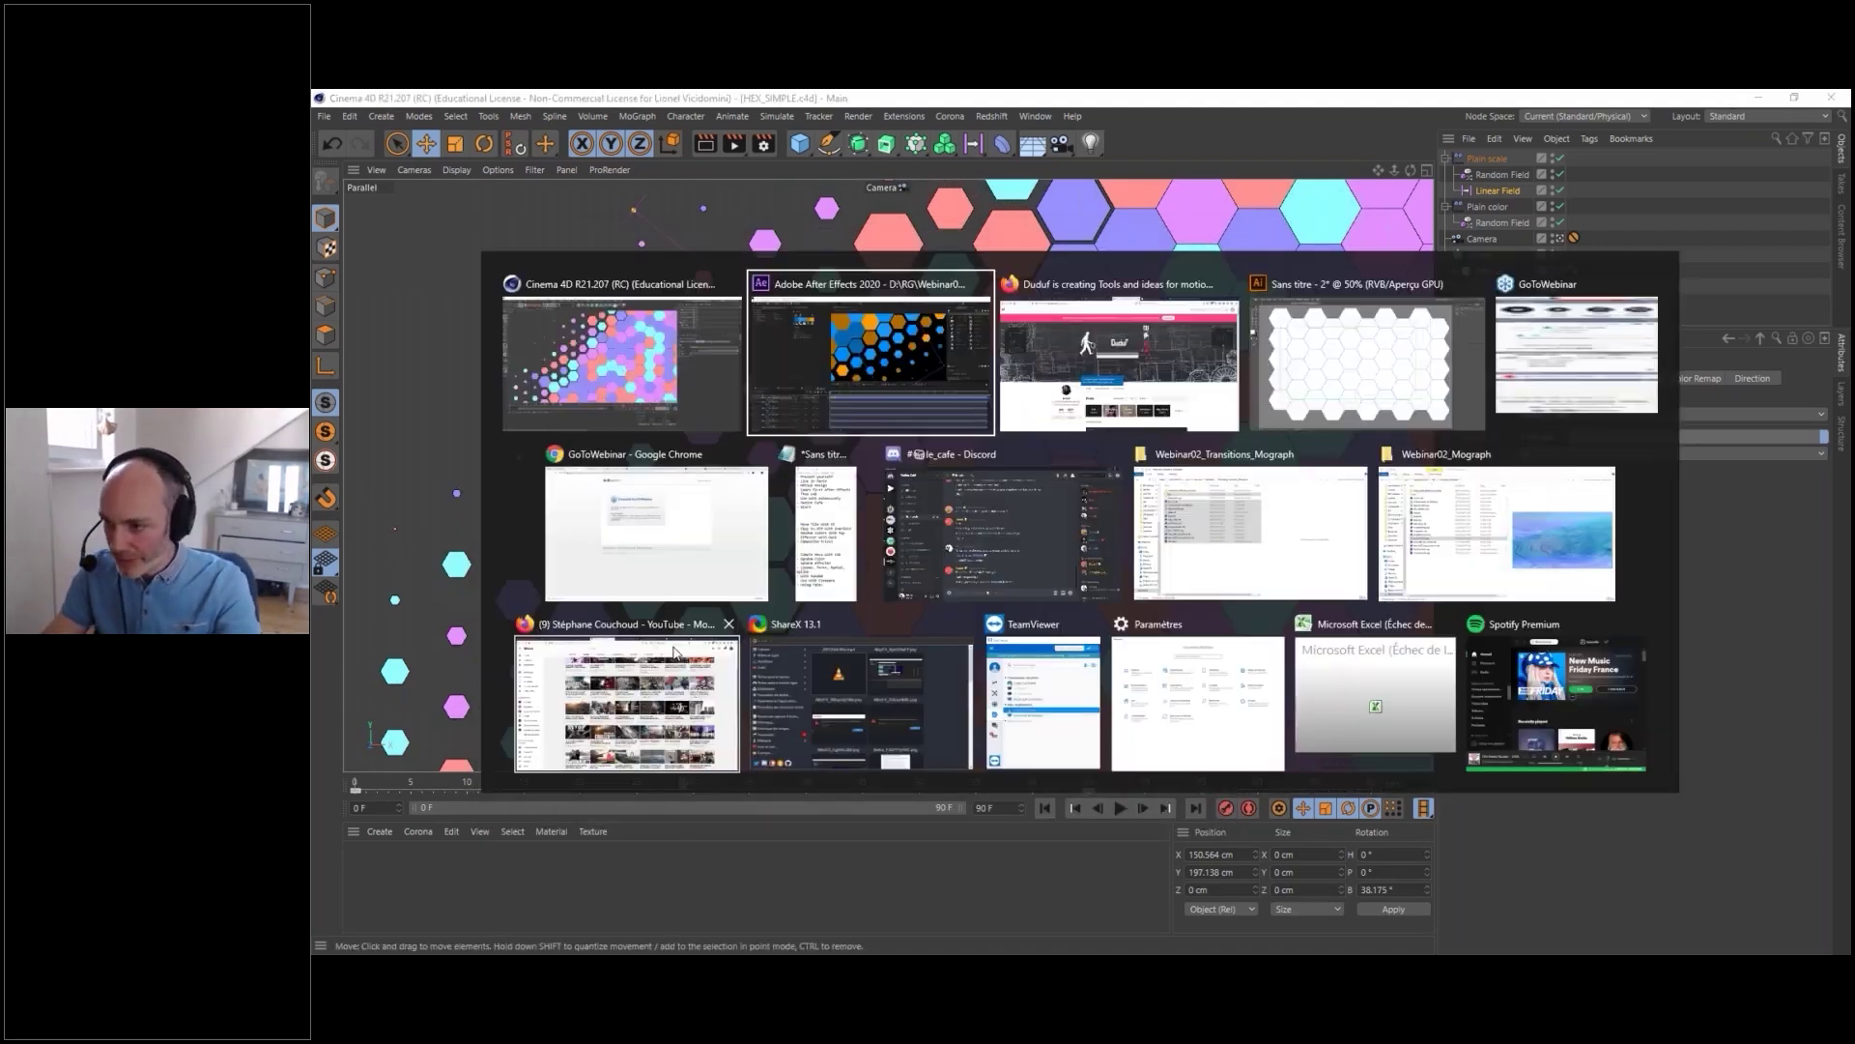
- Switch to After Effects and import HEX_SIMPLE.c4d into the project as footage with Create Composition enabled
{"action": "key", "text": "alt+Tab"}
{"action": "left_click", "coordinate": [842, 348]}
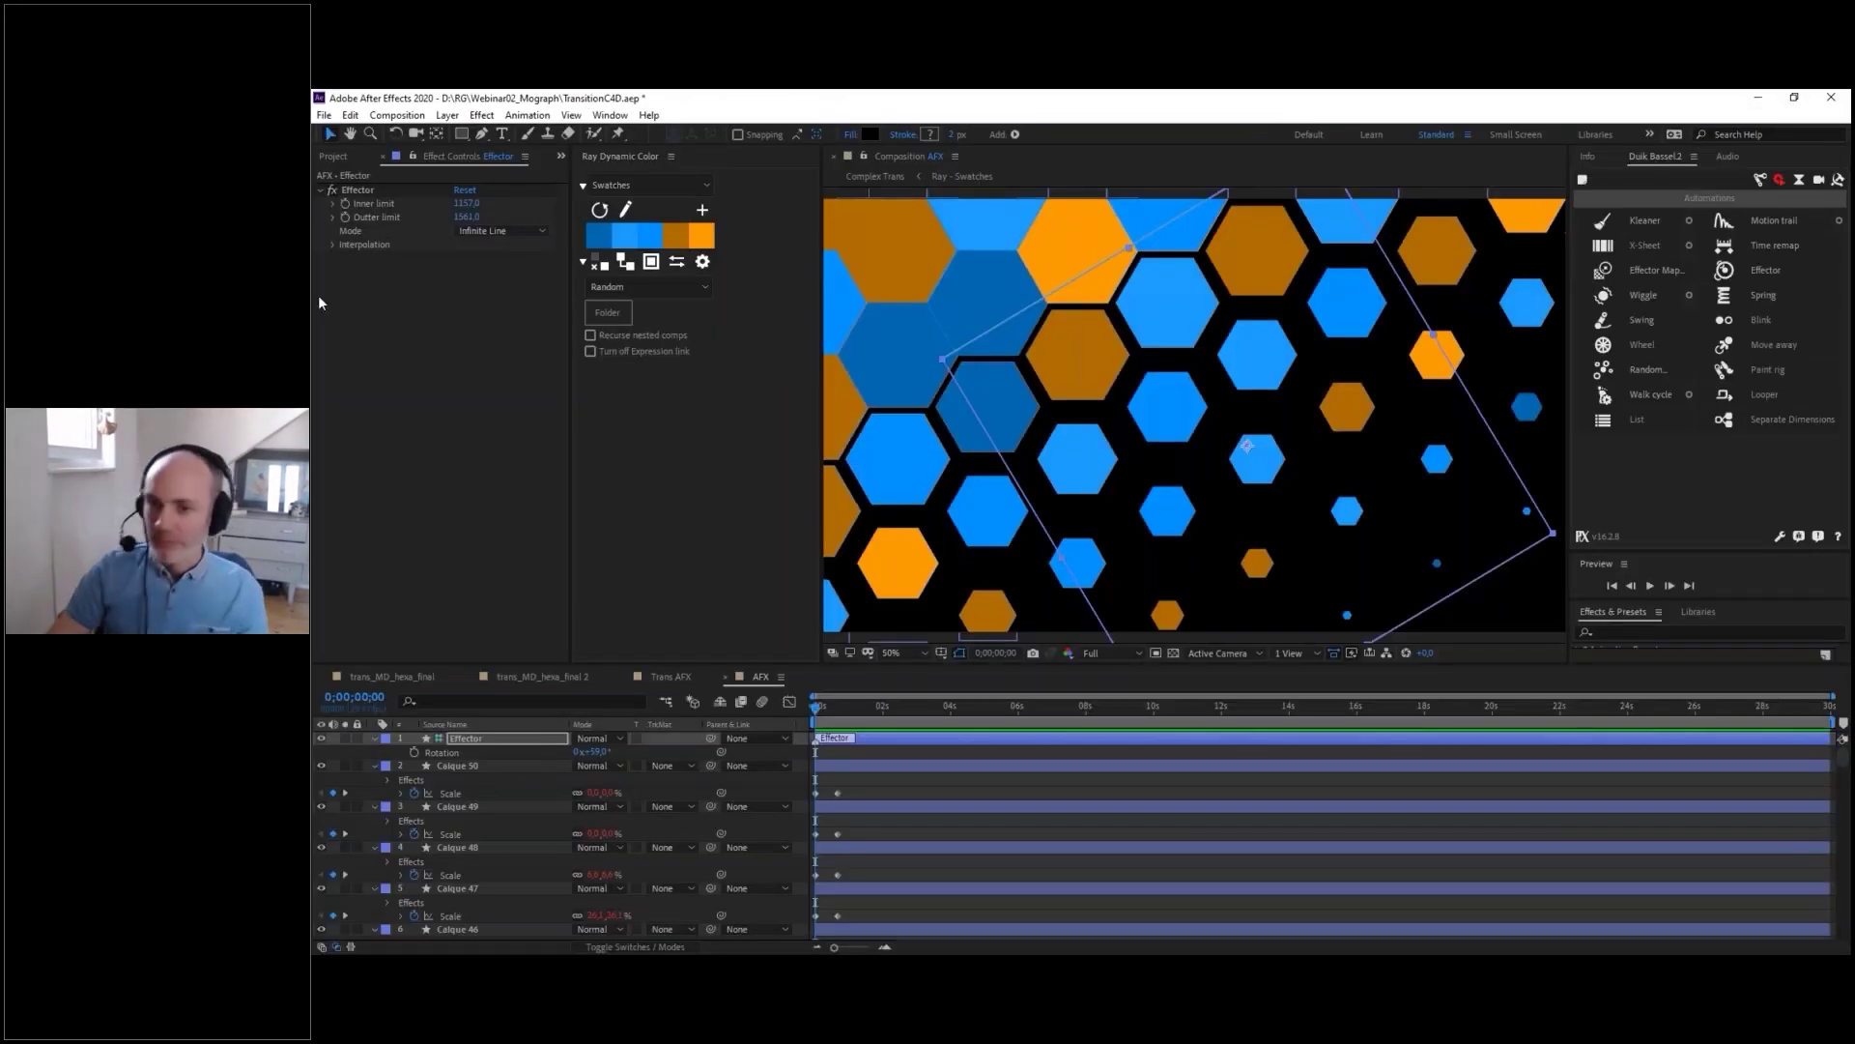
{"action": "left_click", "coordinate": [337, 156]}
{"action": "left_click", "coordinate": [401, 520]}
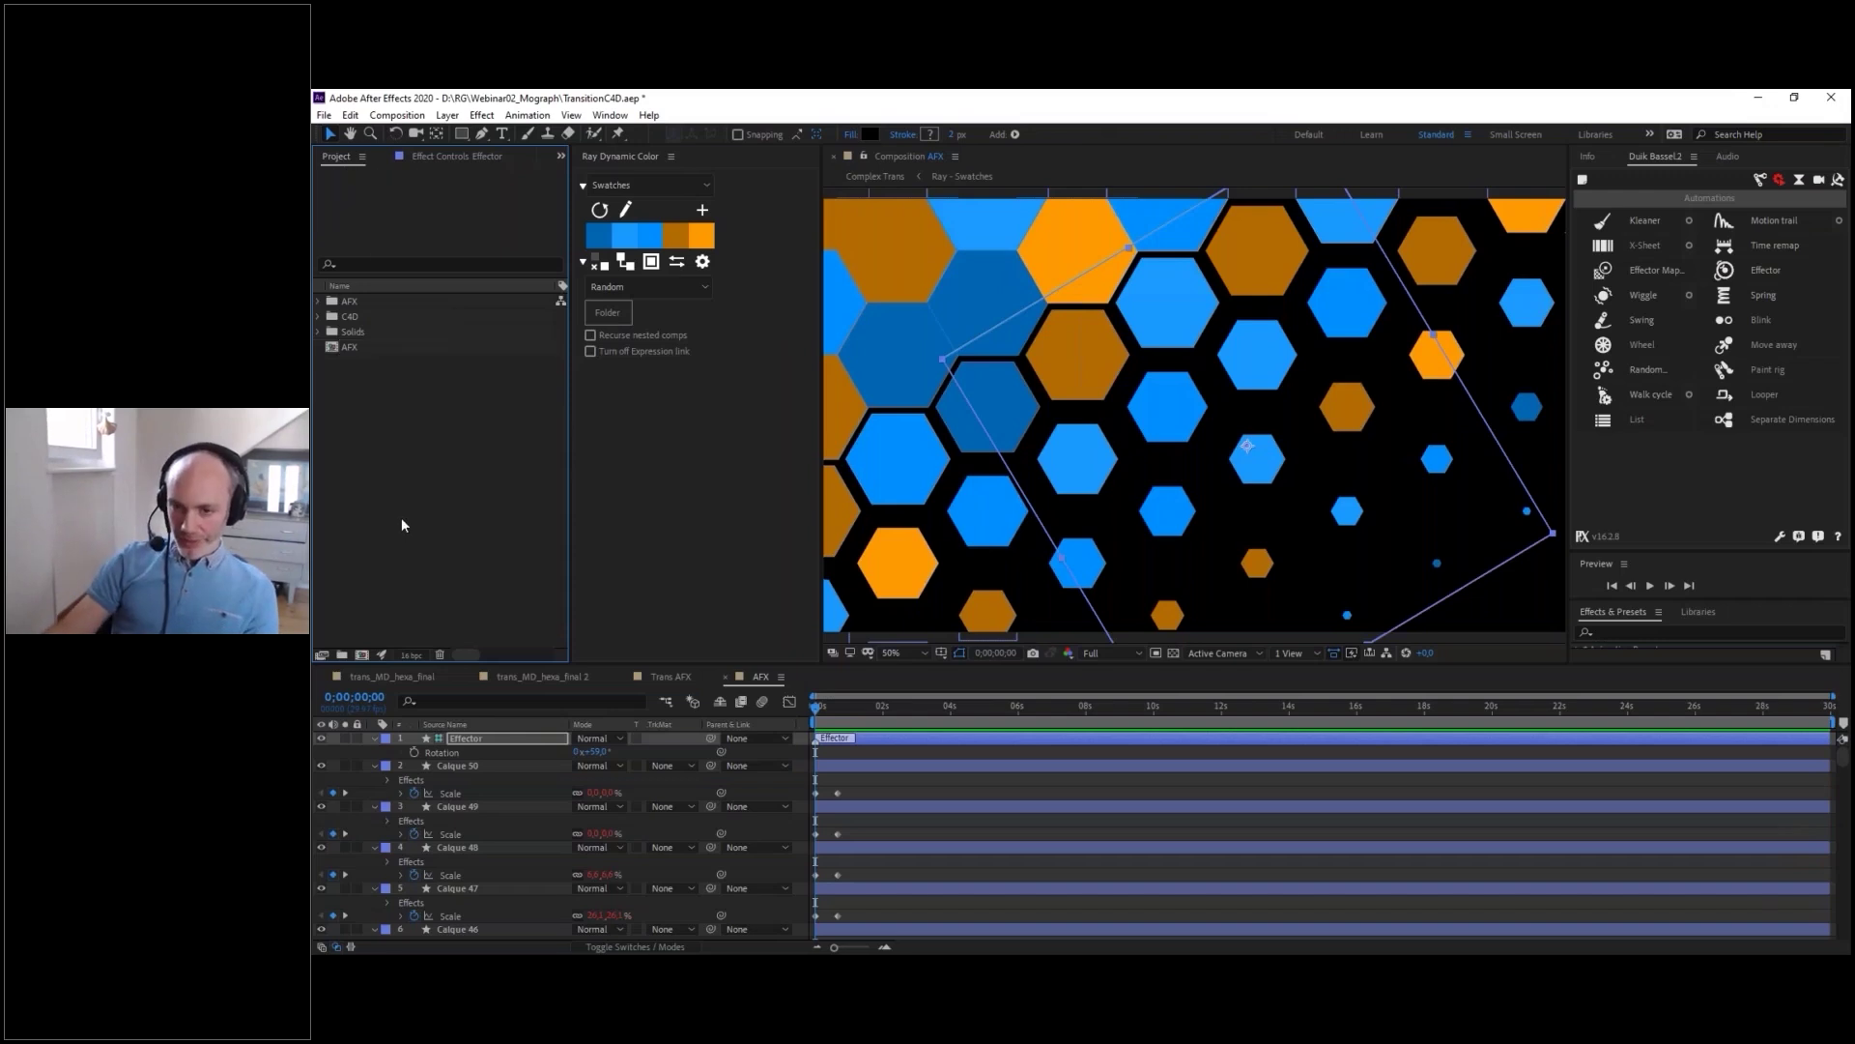
{"action": "key", "text": "ctrl+i"}
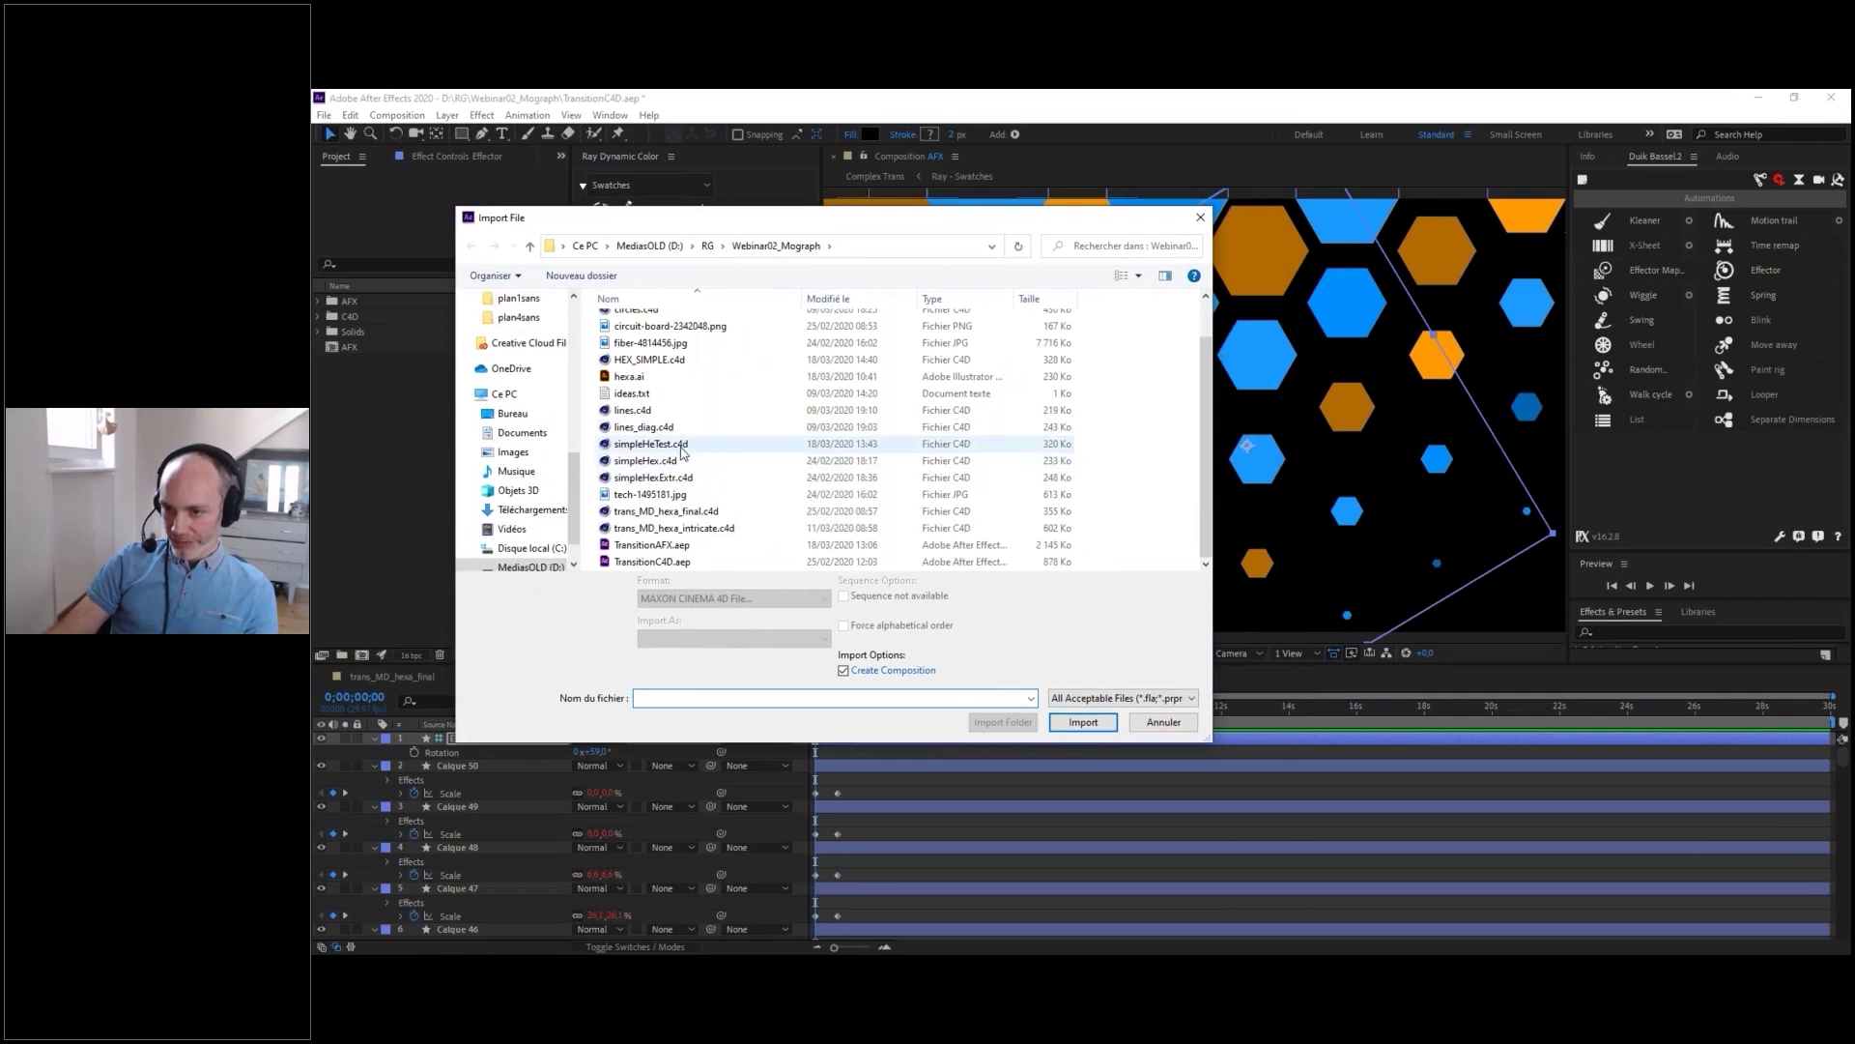
{"action": "left_click", "coordinate": [652, 407]}
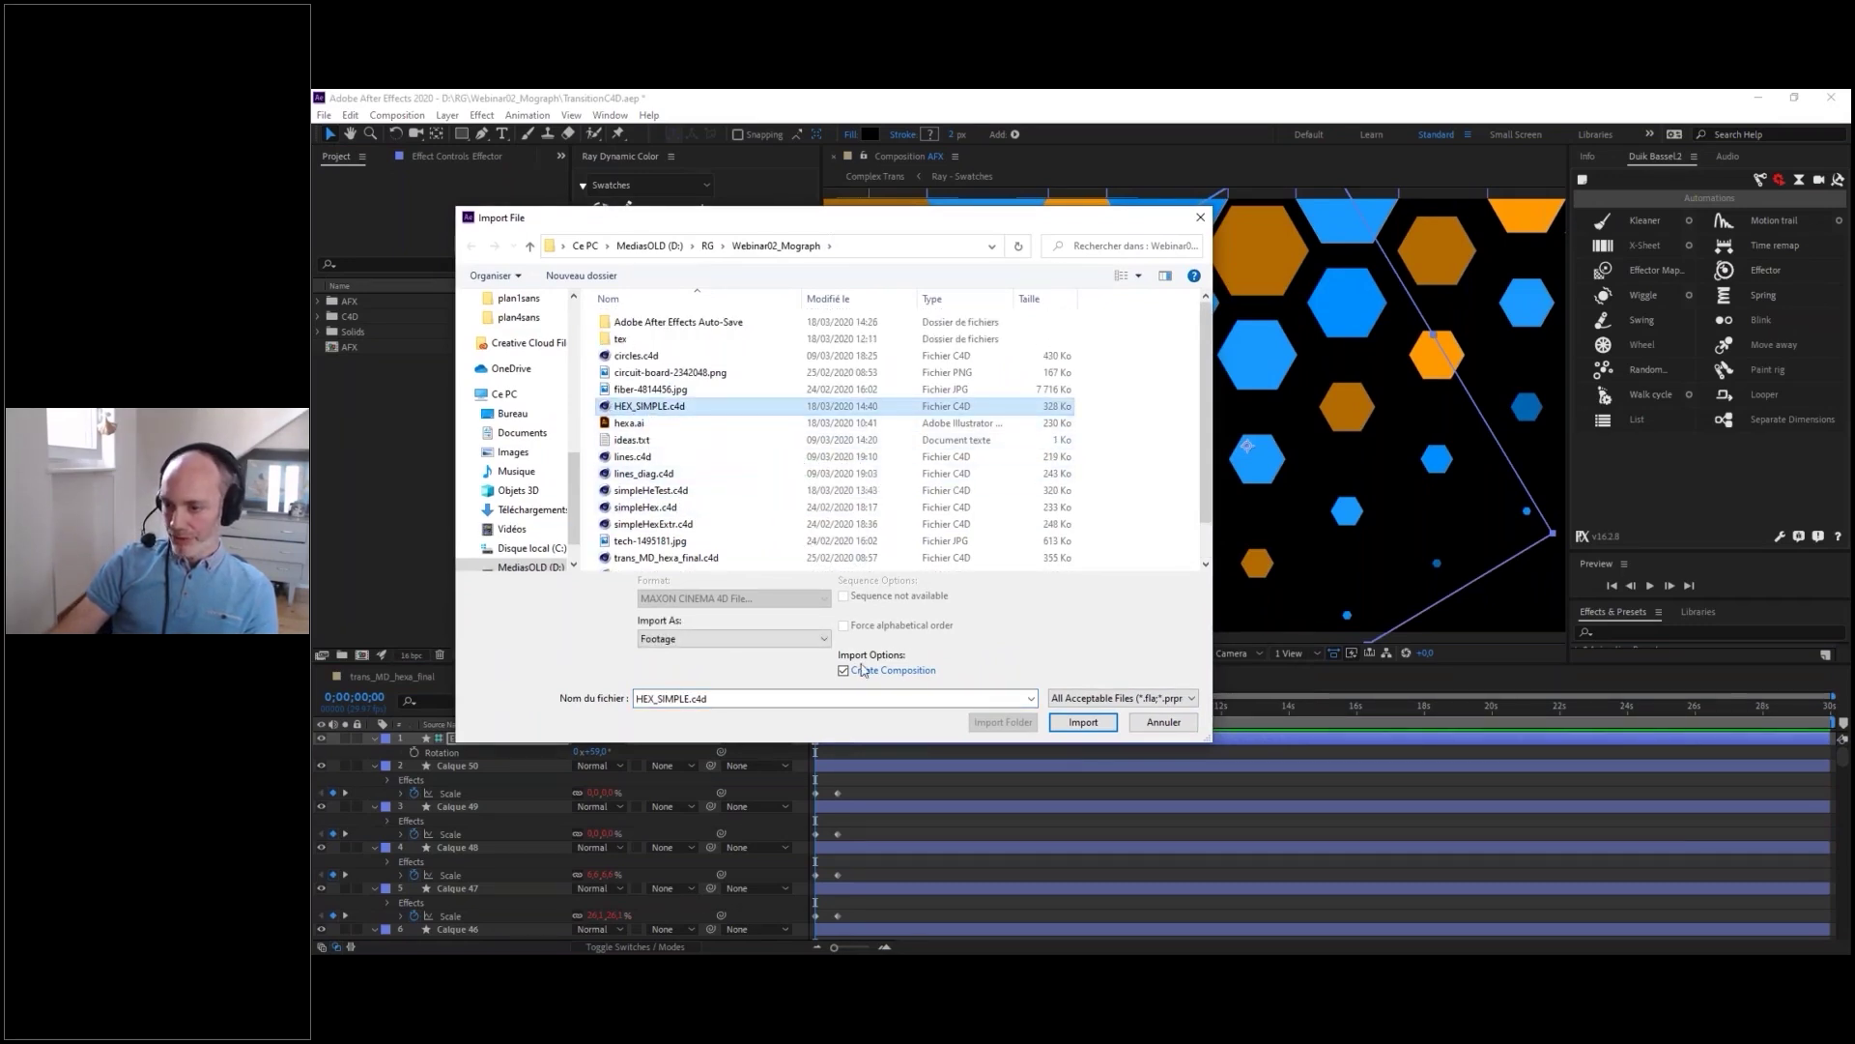
{"action": "left_click", "coordinate": [1094, 729]}
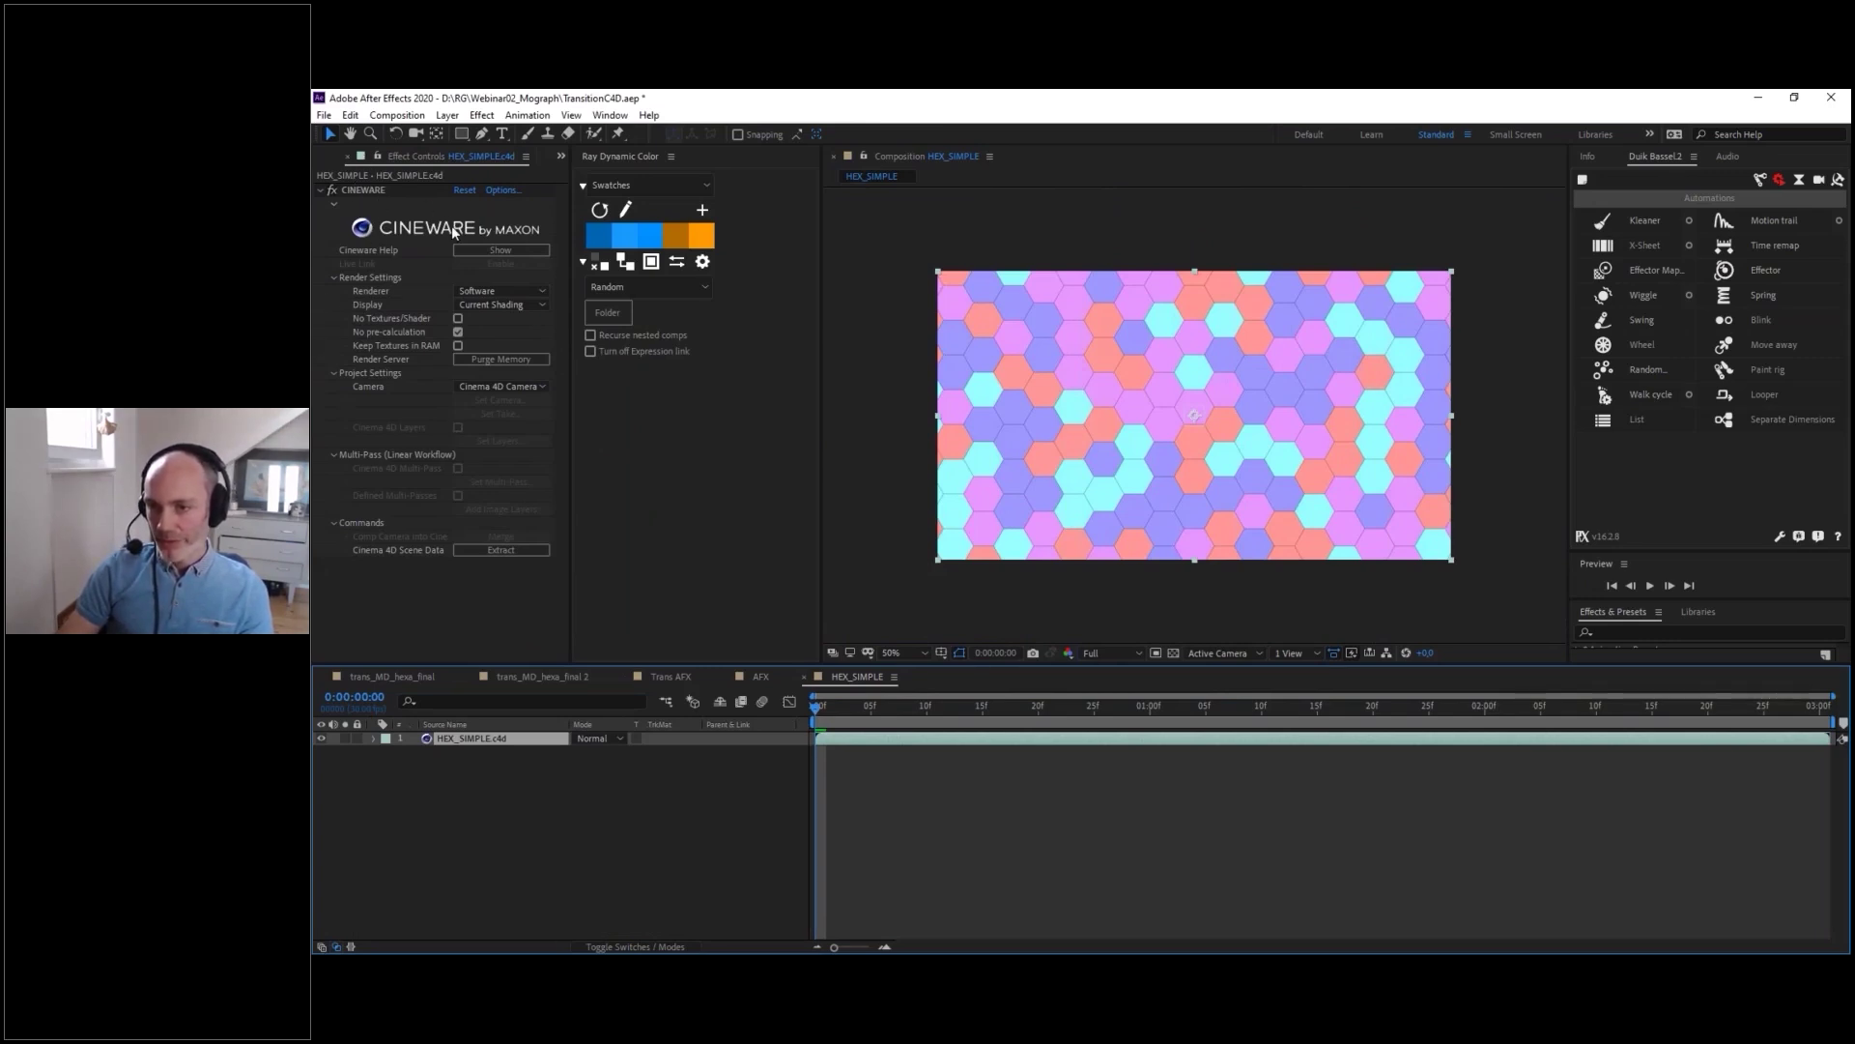
- Scrub the HEX_SIMPLE composition between frames 3 and 10 to check whether the hexagons animate
{"action": "left_click", "coordinate": [846, 714]}
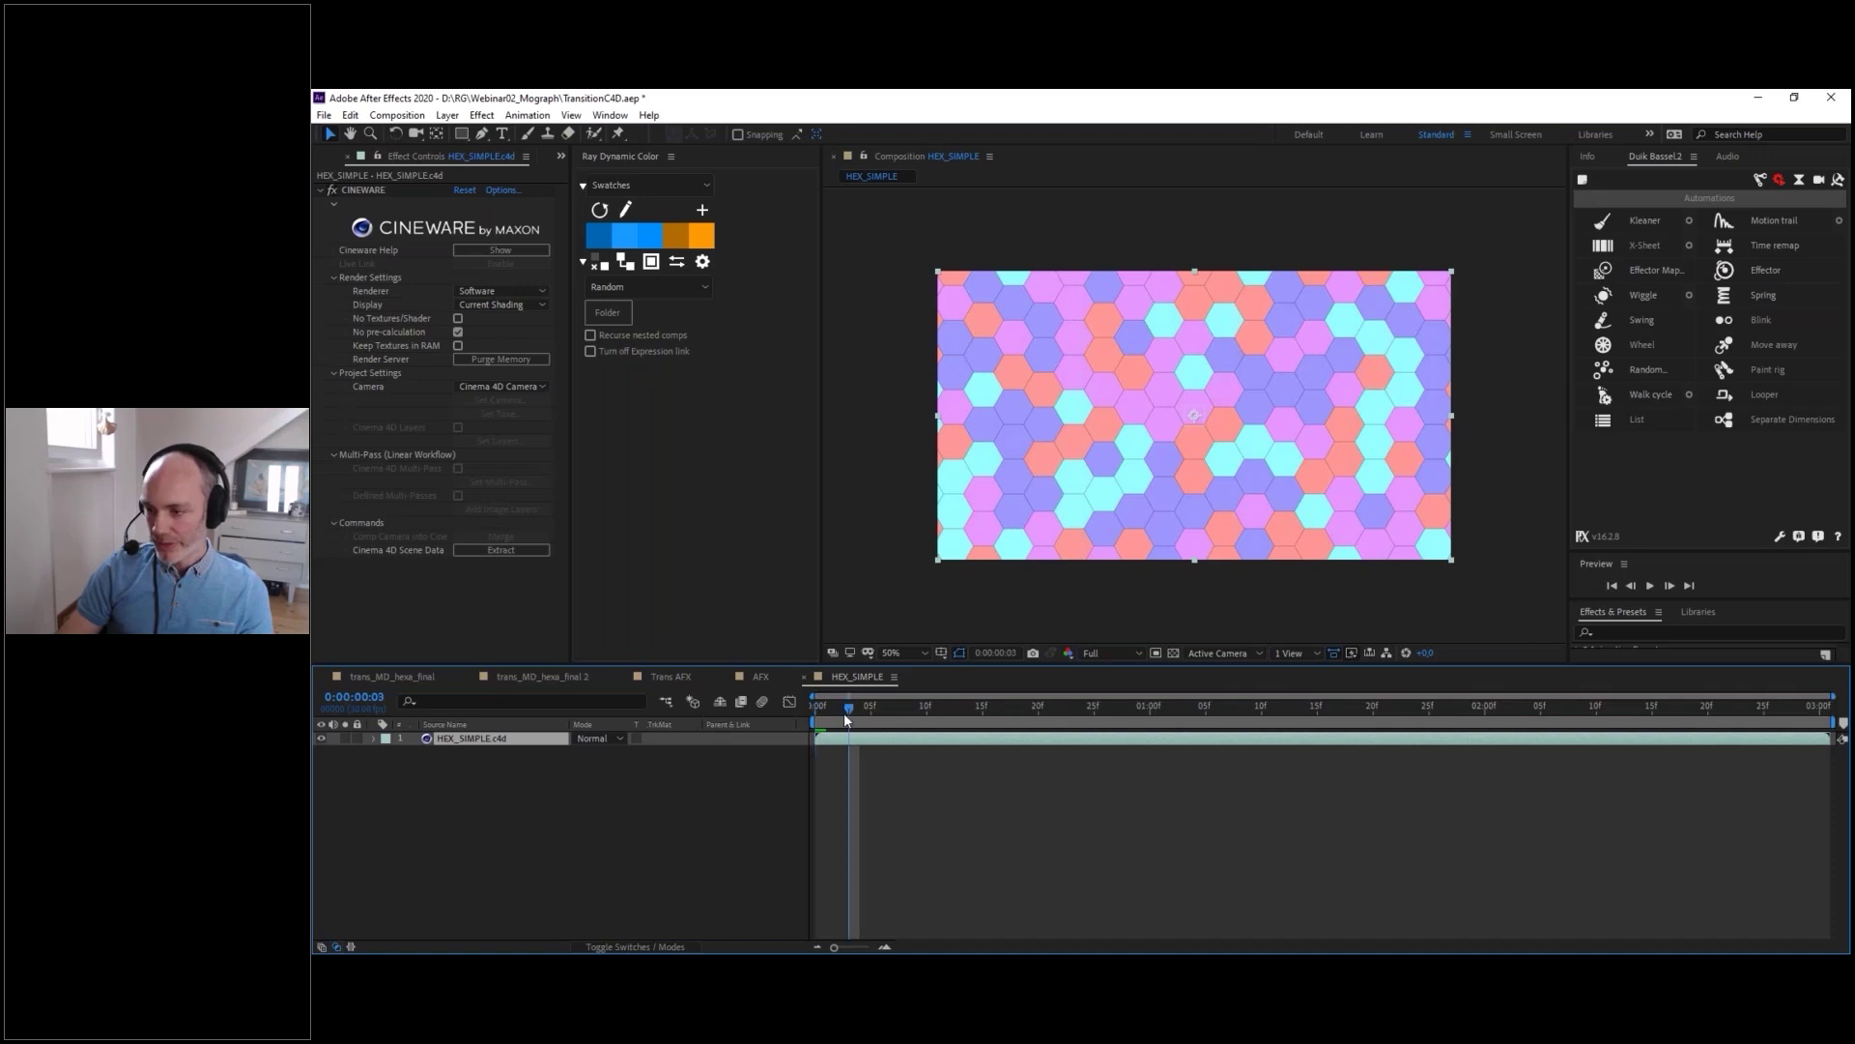
{"action": "left_click_drag", "start_coordinate": [853, 711], "coordinate": [925, 712]}
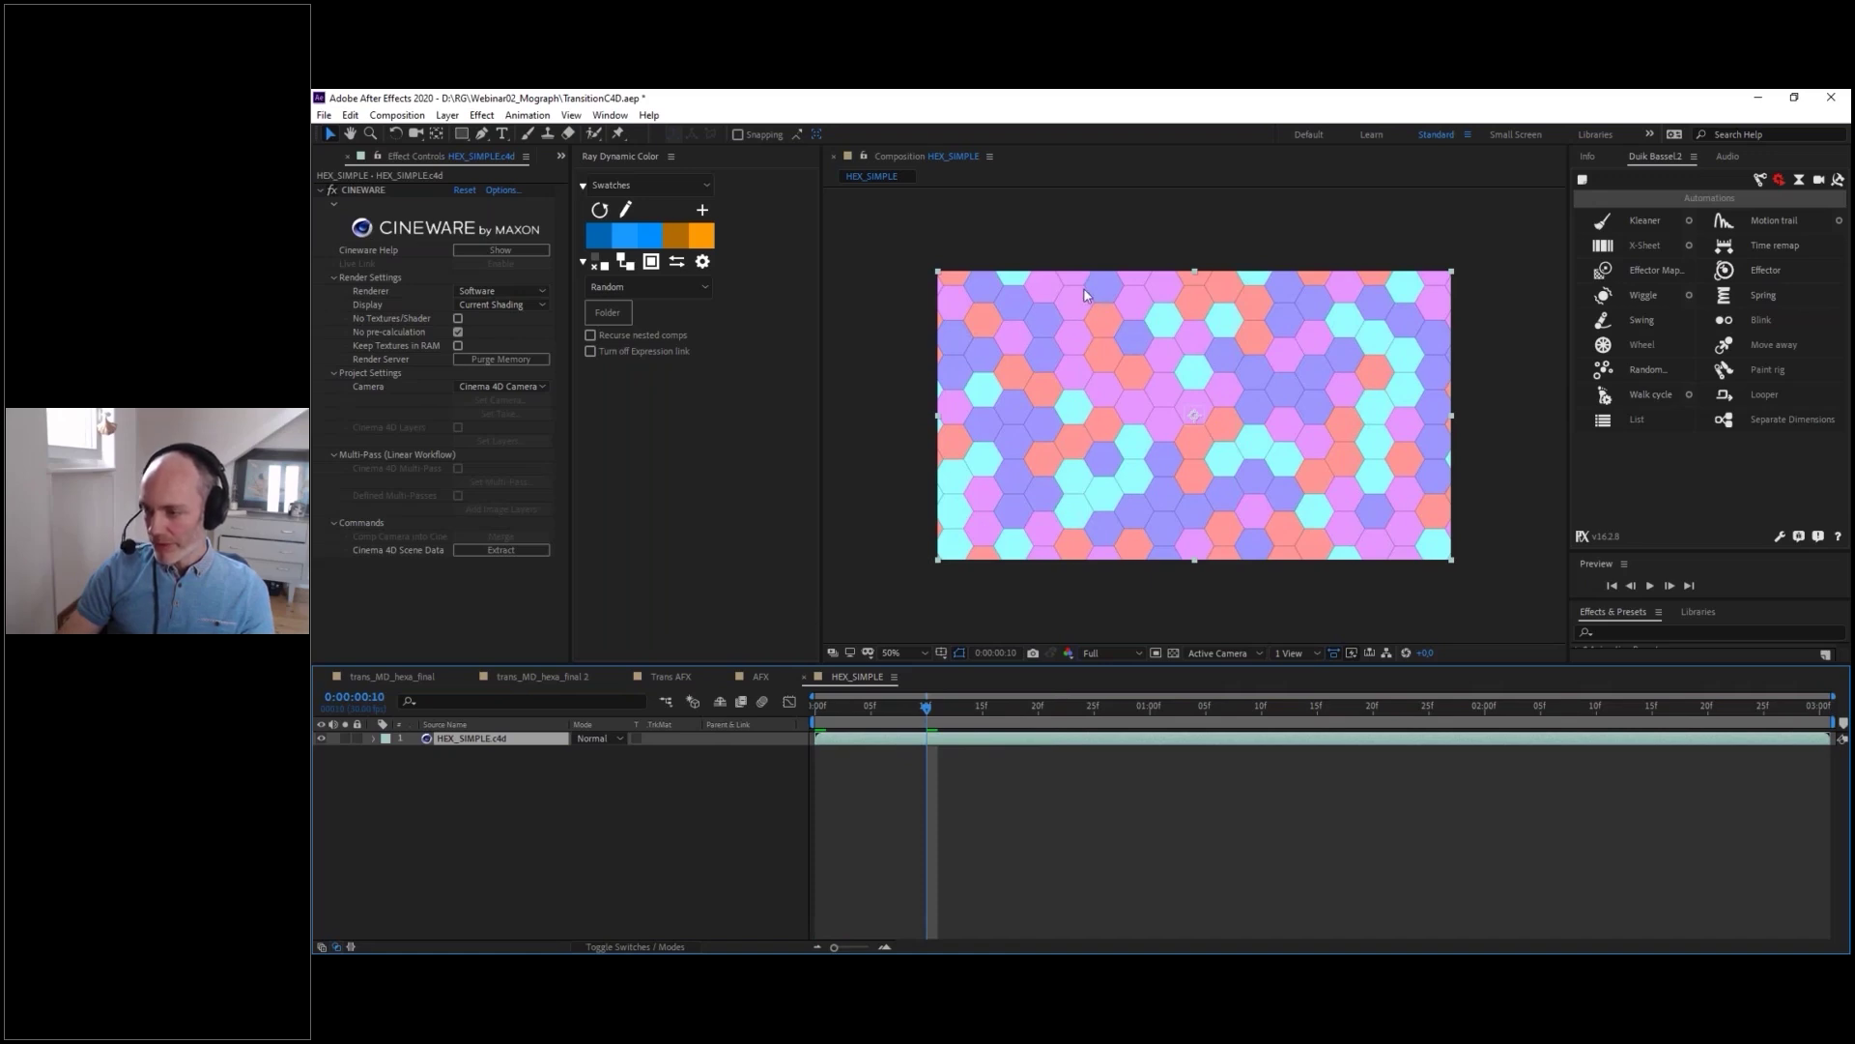
{"action": "left_click", "coordinate": [862, 707]}
- Open the HEX_SIMPLE.c4d footage on its own and scrub to frame 9 to examine it
{"action": "left_click", "coordinate": [321, 155]}
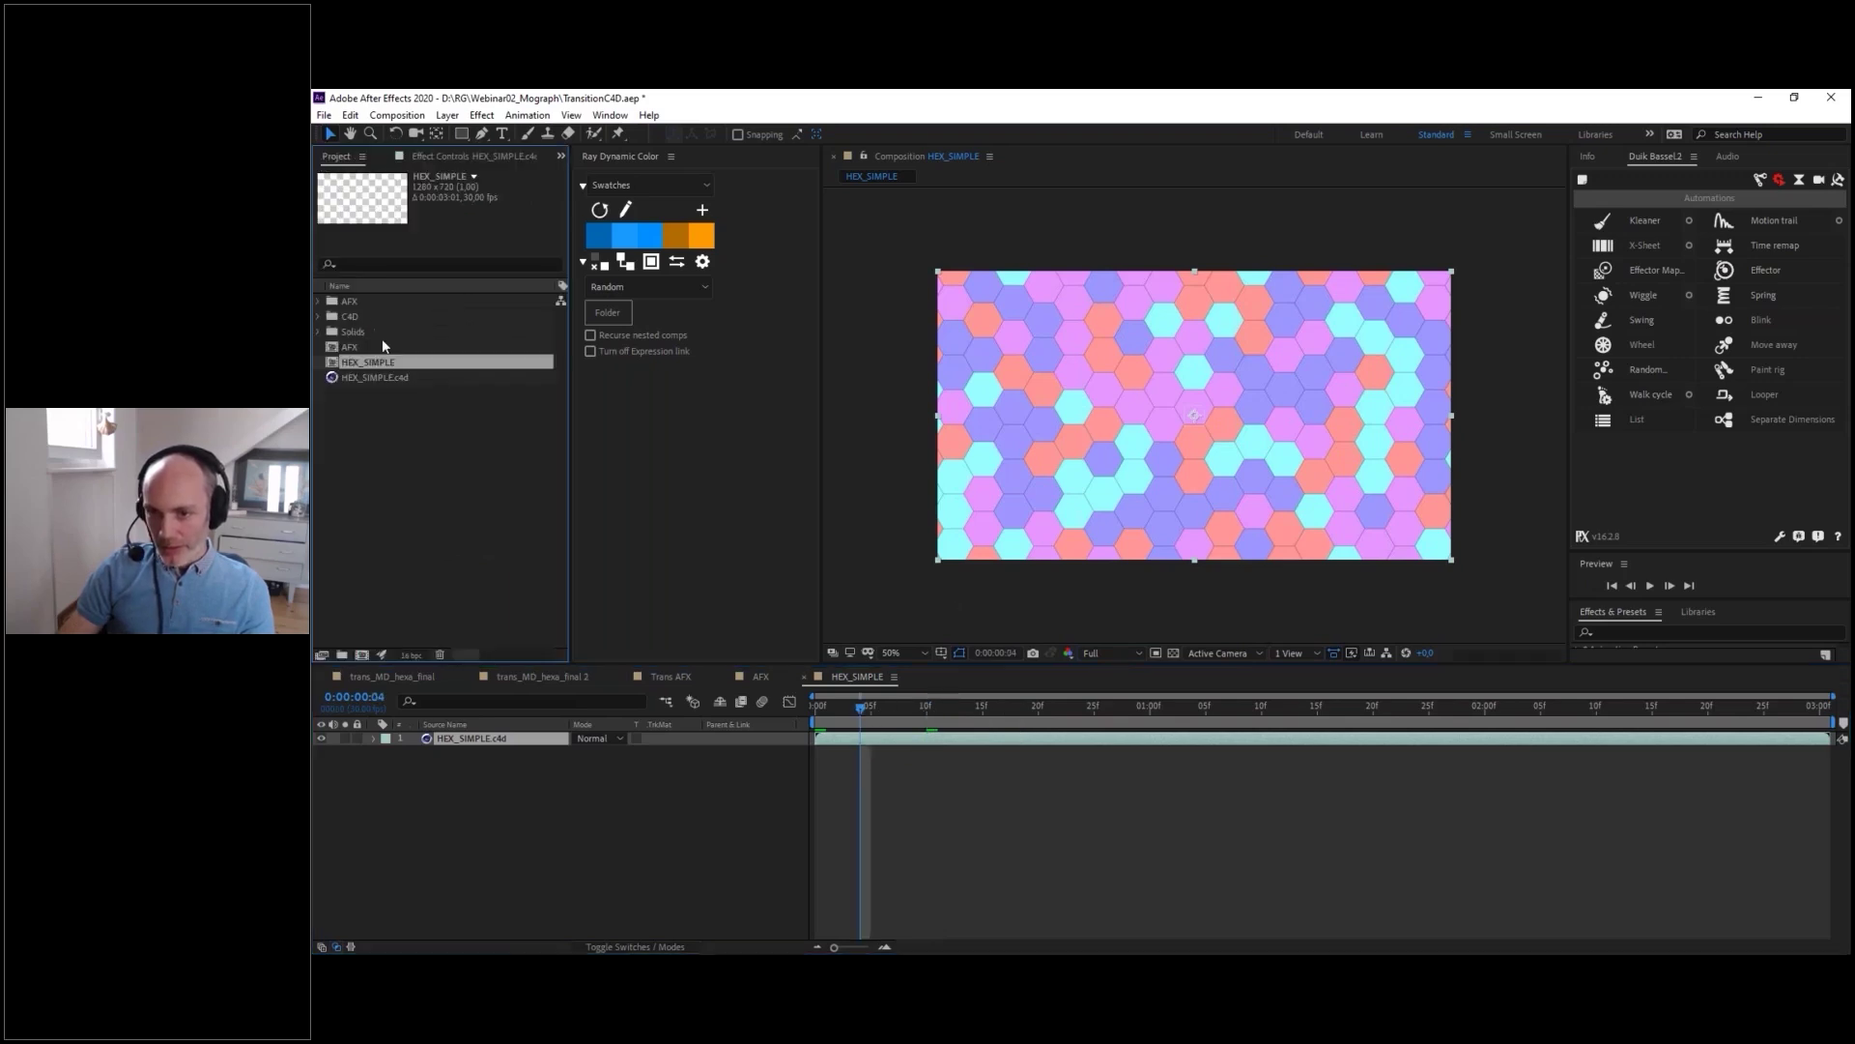
{"action": "left_click", "coordinate": [339, 365], "text": "ctrl"}
{"action": "key", "text": "ctrl+i"}
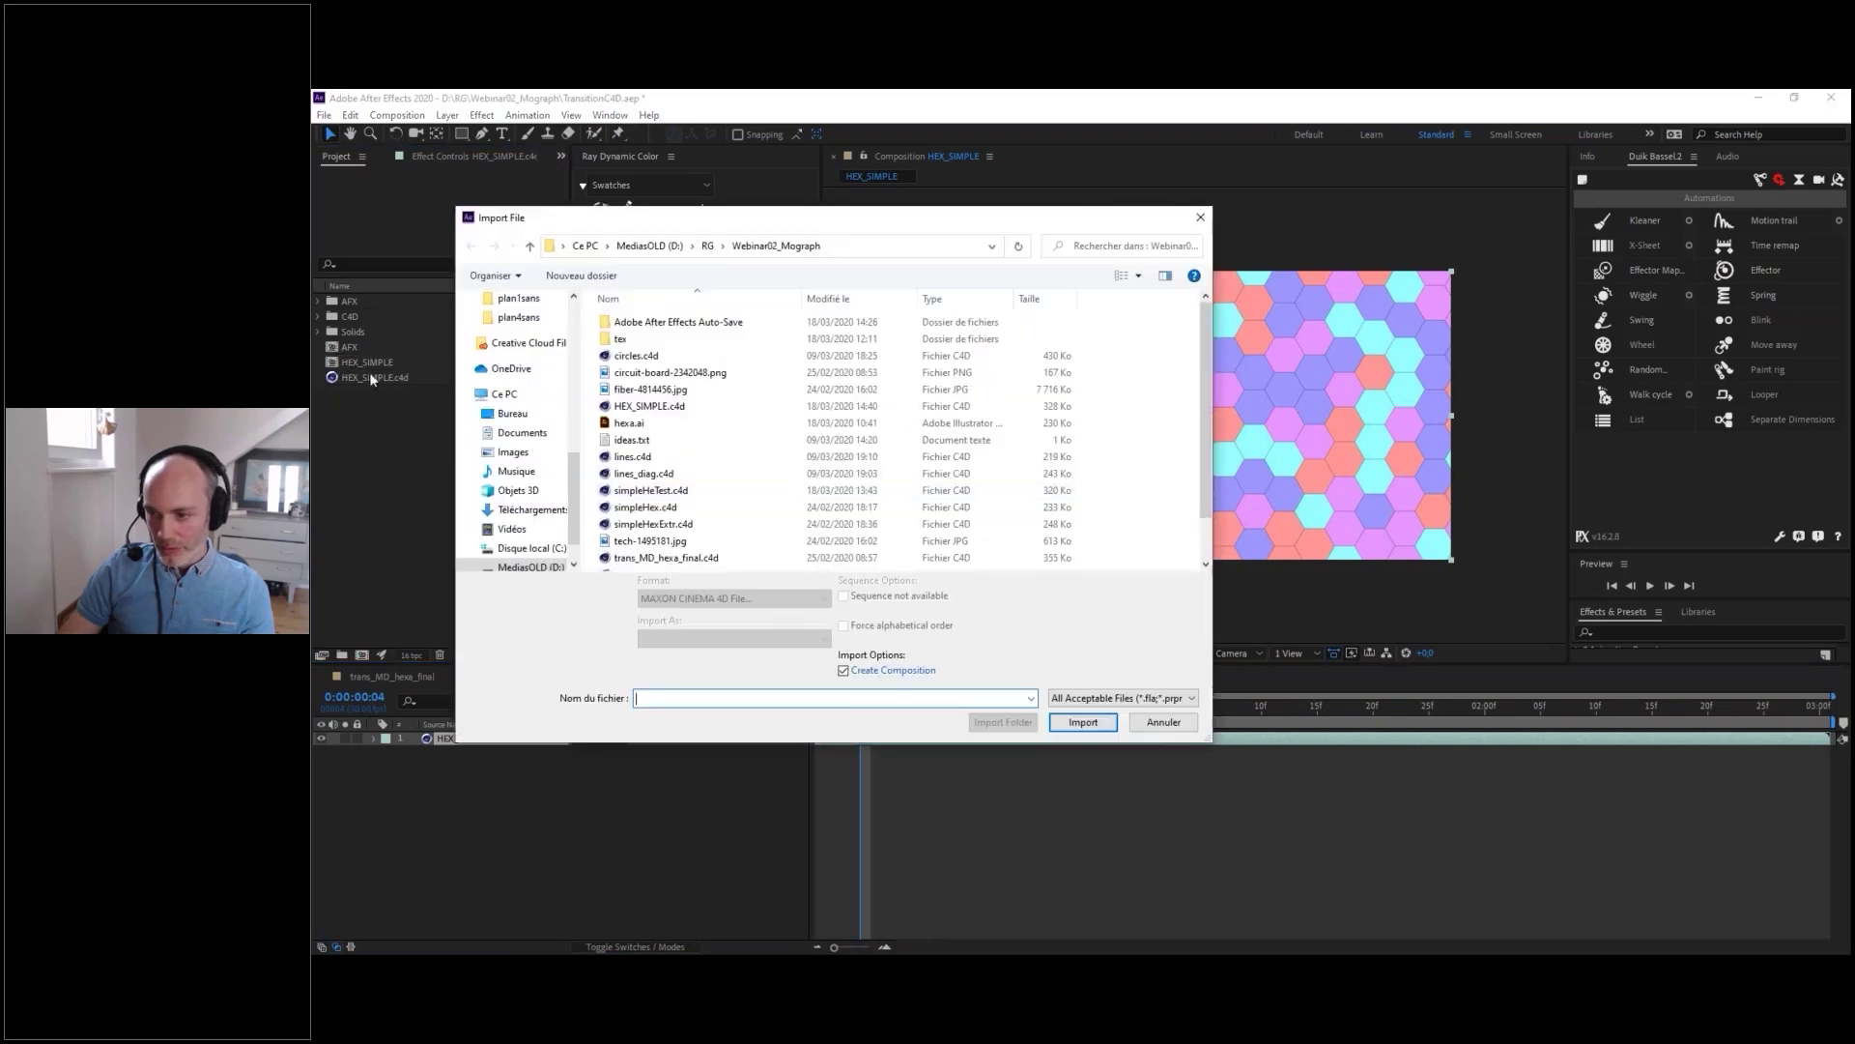
{"action": "key", "text": "Escape"}
{"action": "double_click", "coordinate": [375, 377]}
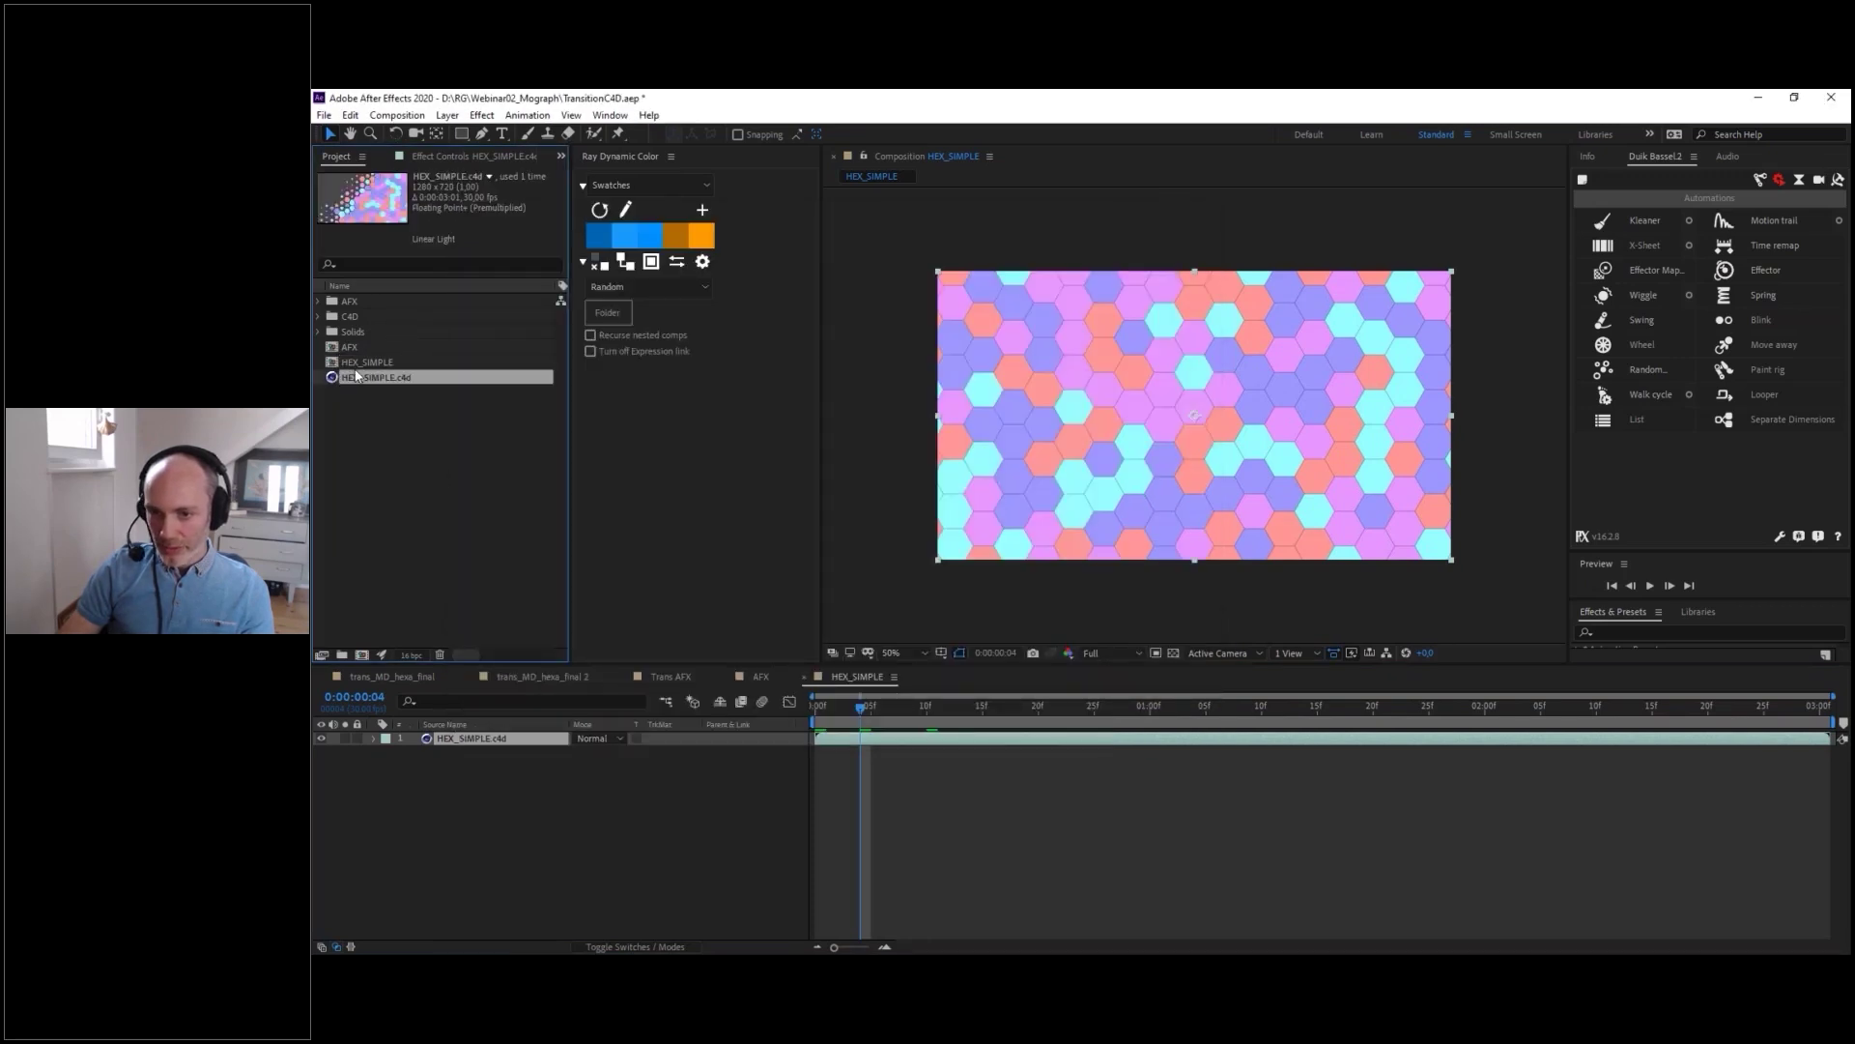
{"action": "left_click_drag", "start_coordinate": [855, 617], "coordinate": [907, 623]}
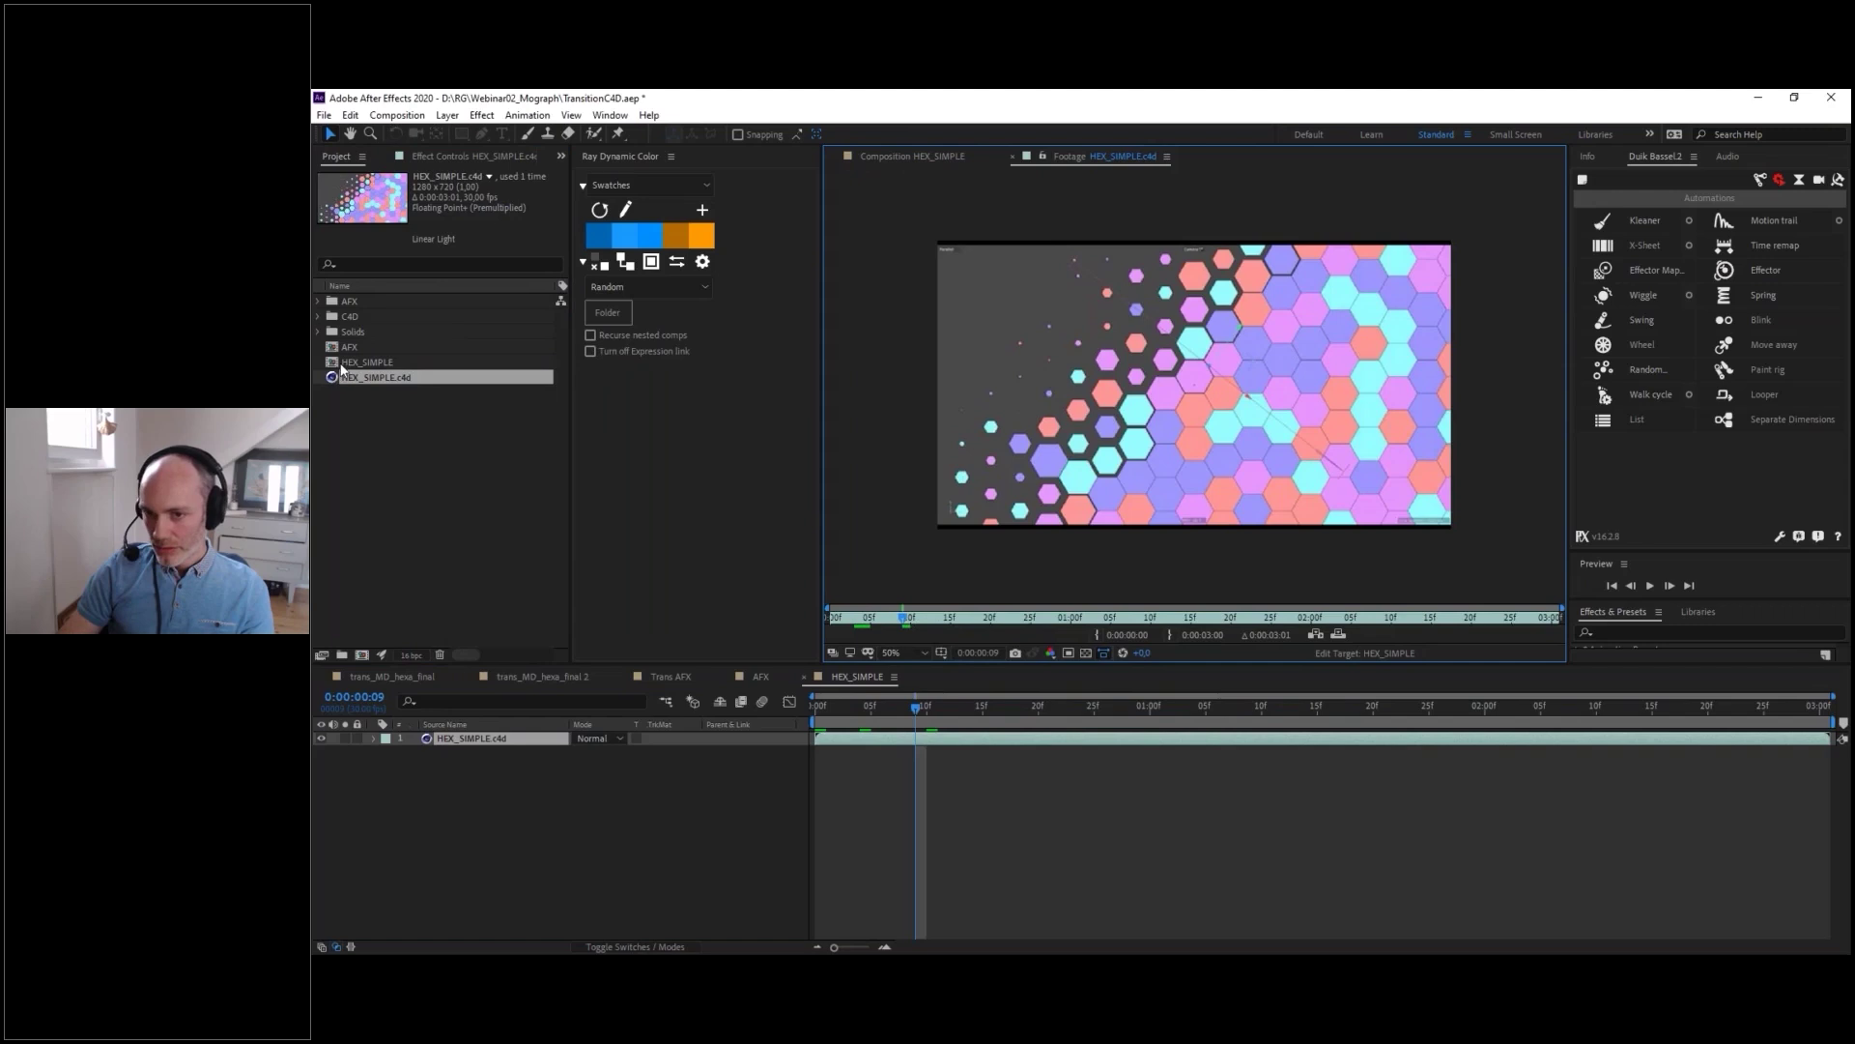
- Return to the HEX_SIMPLE composition and check the image at frame 2
{"action": "left_click", "coordinate": [347, 362]}
{"action": "double_click", "coordinate": [363, 364]}
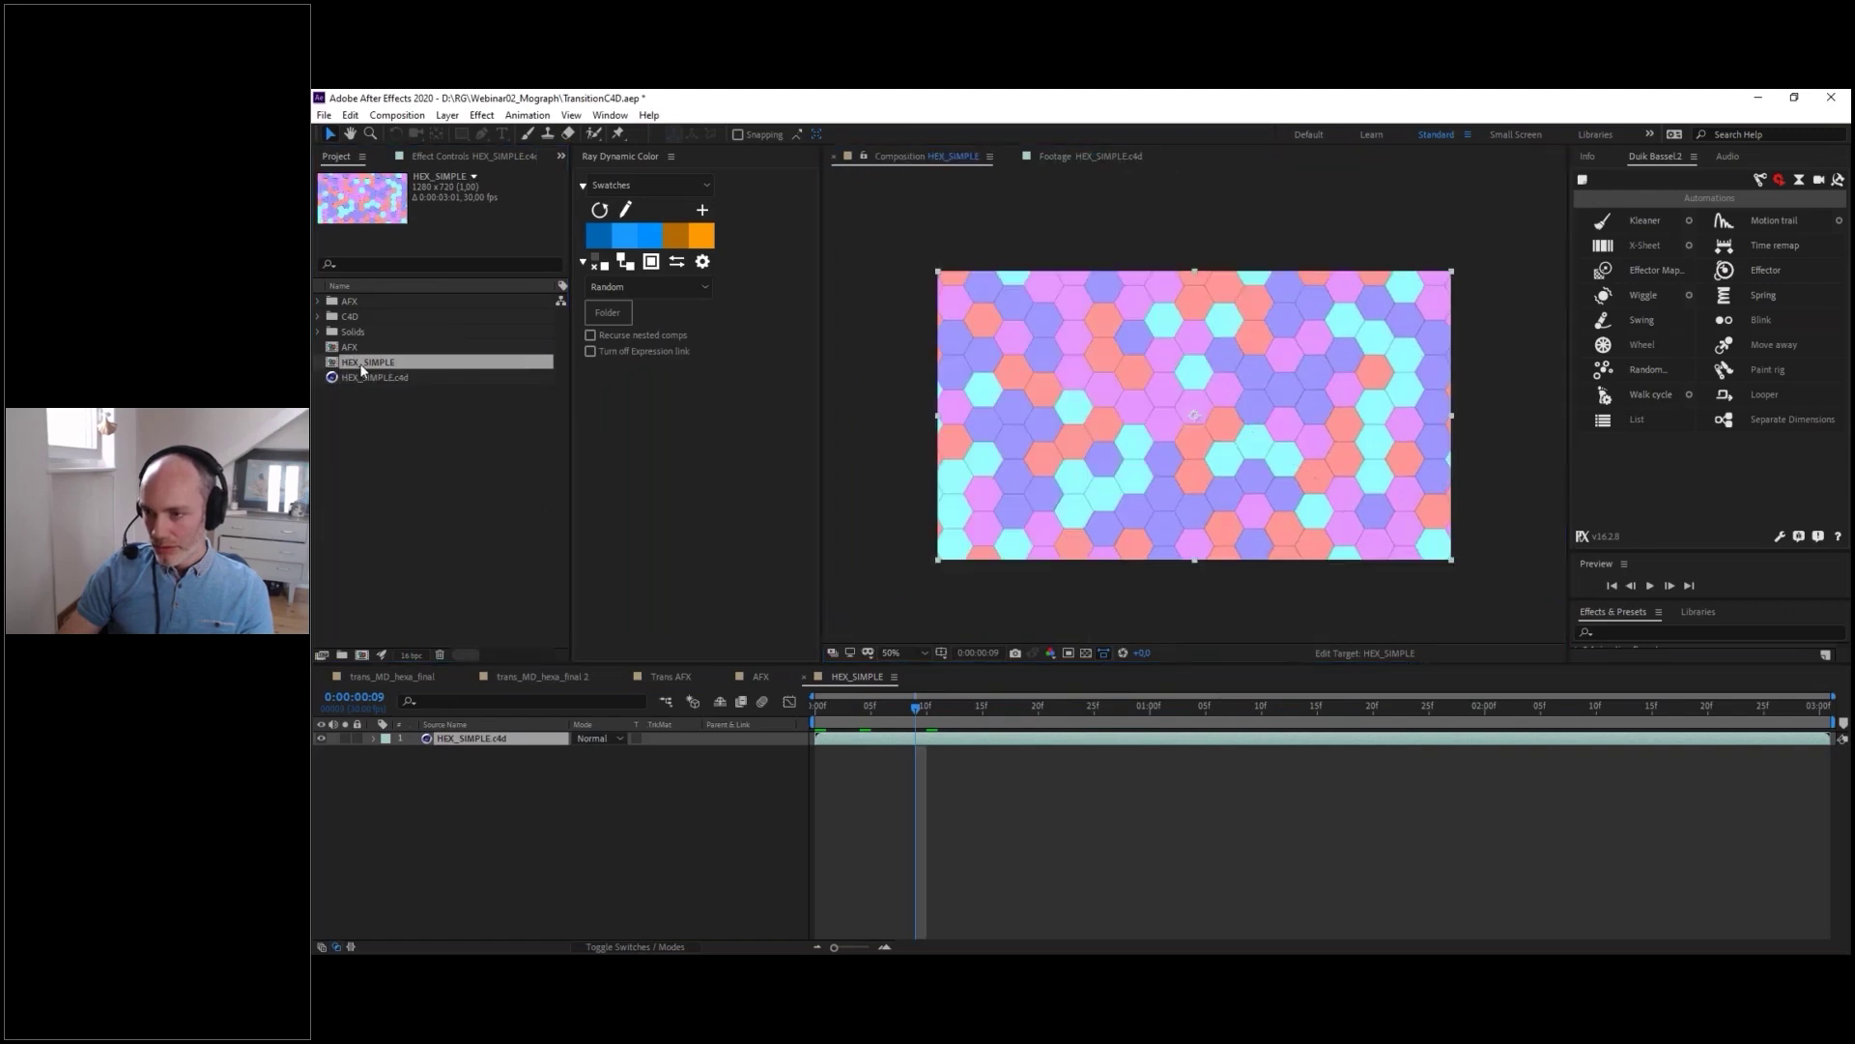
{"action": "left_click", "coordinate": [842, 704]}
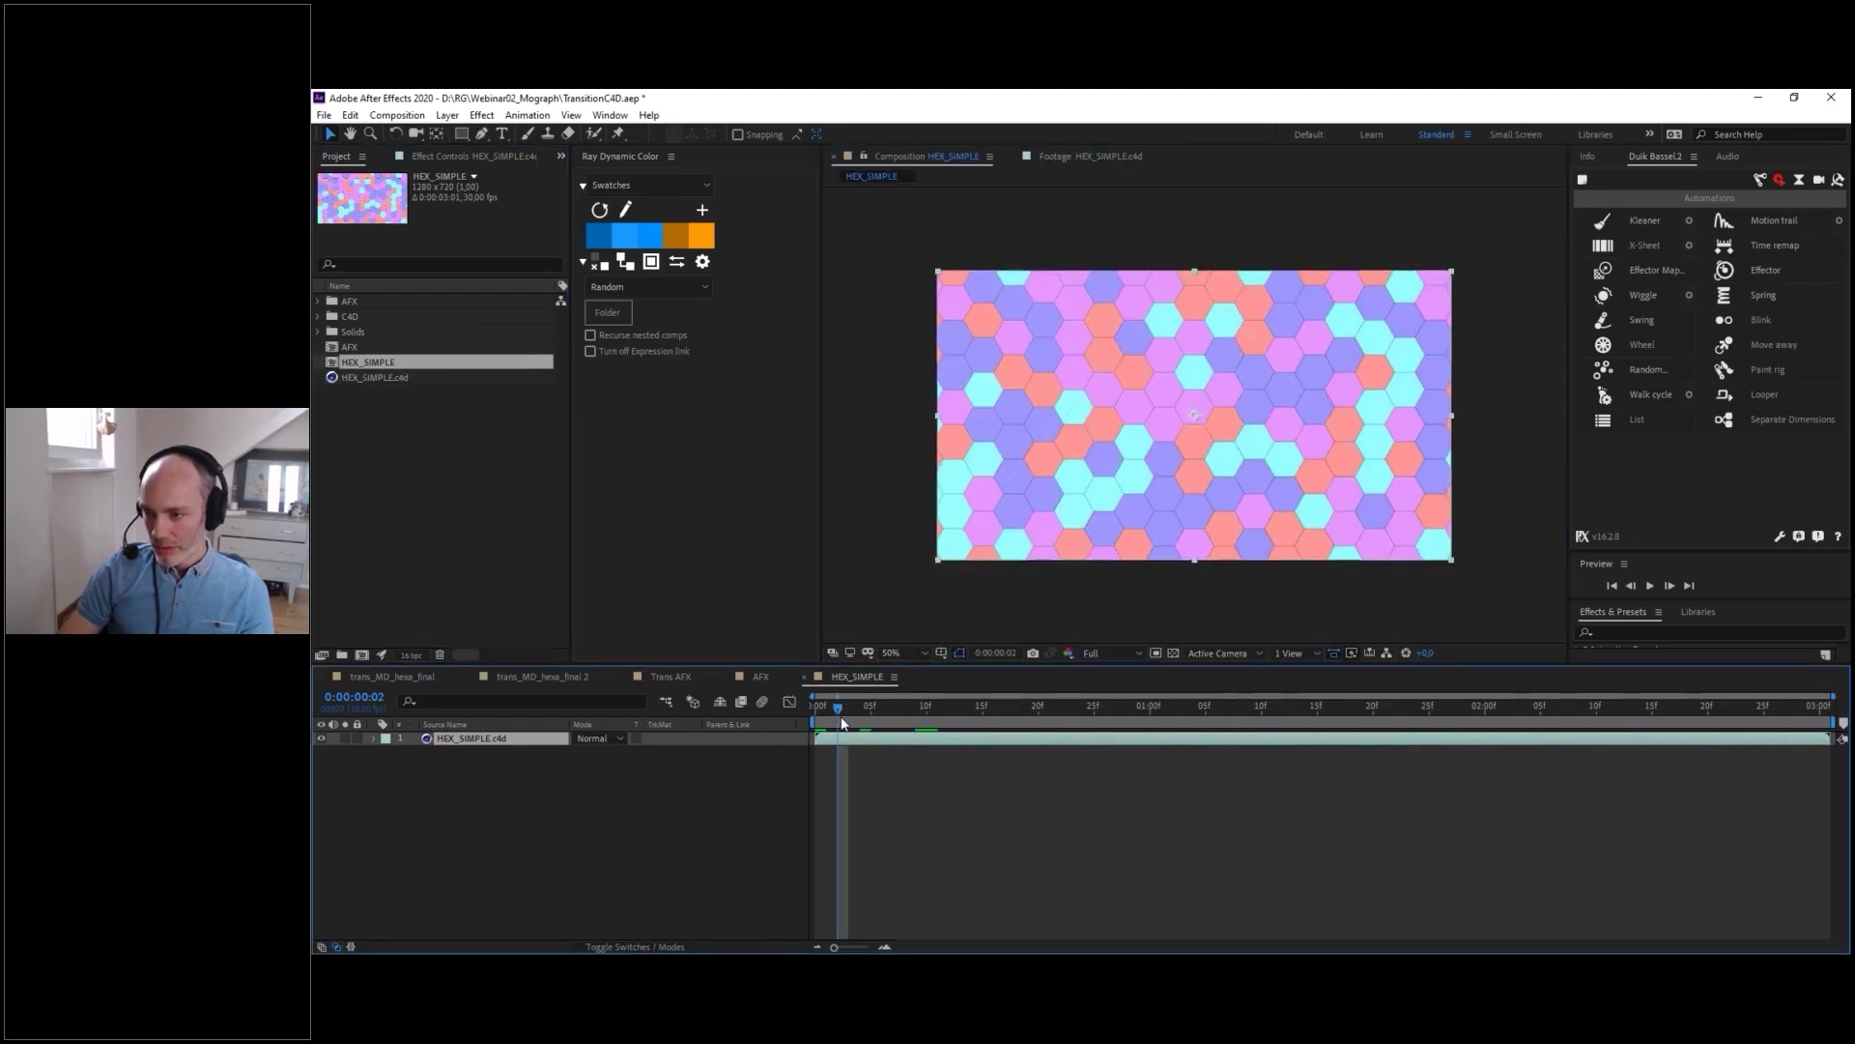
- Switch to Cinema 4D and move along the timeline to frame 37 to check the transition there
{"action": "key", "text": "alt+Tab"}
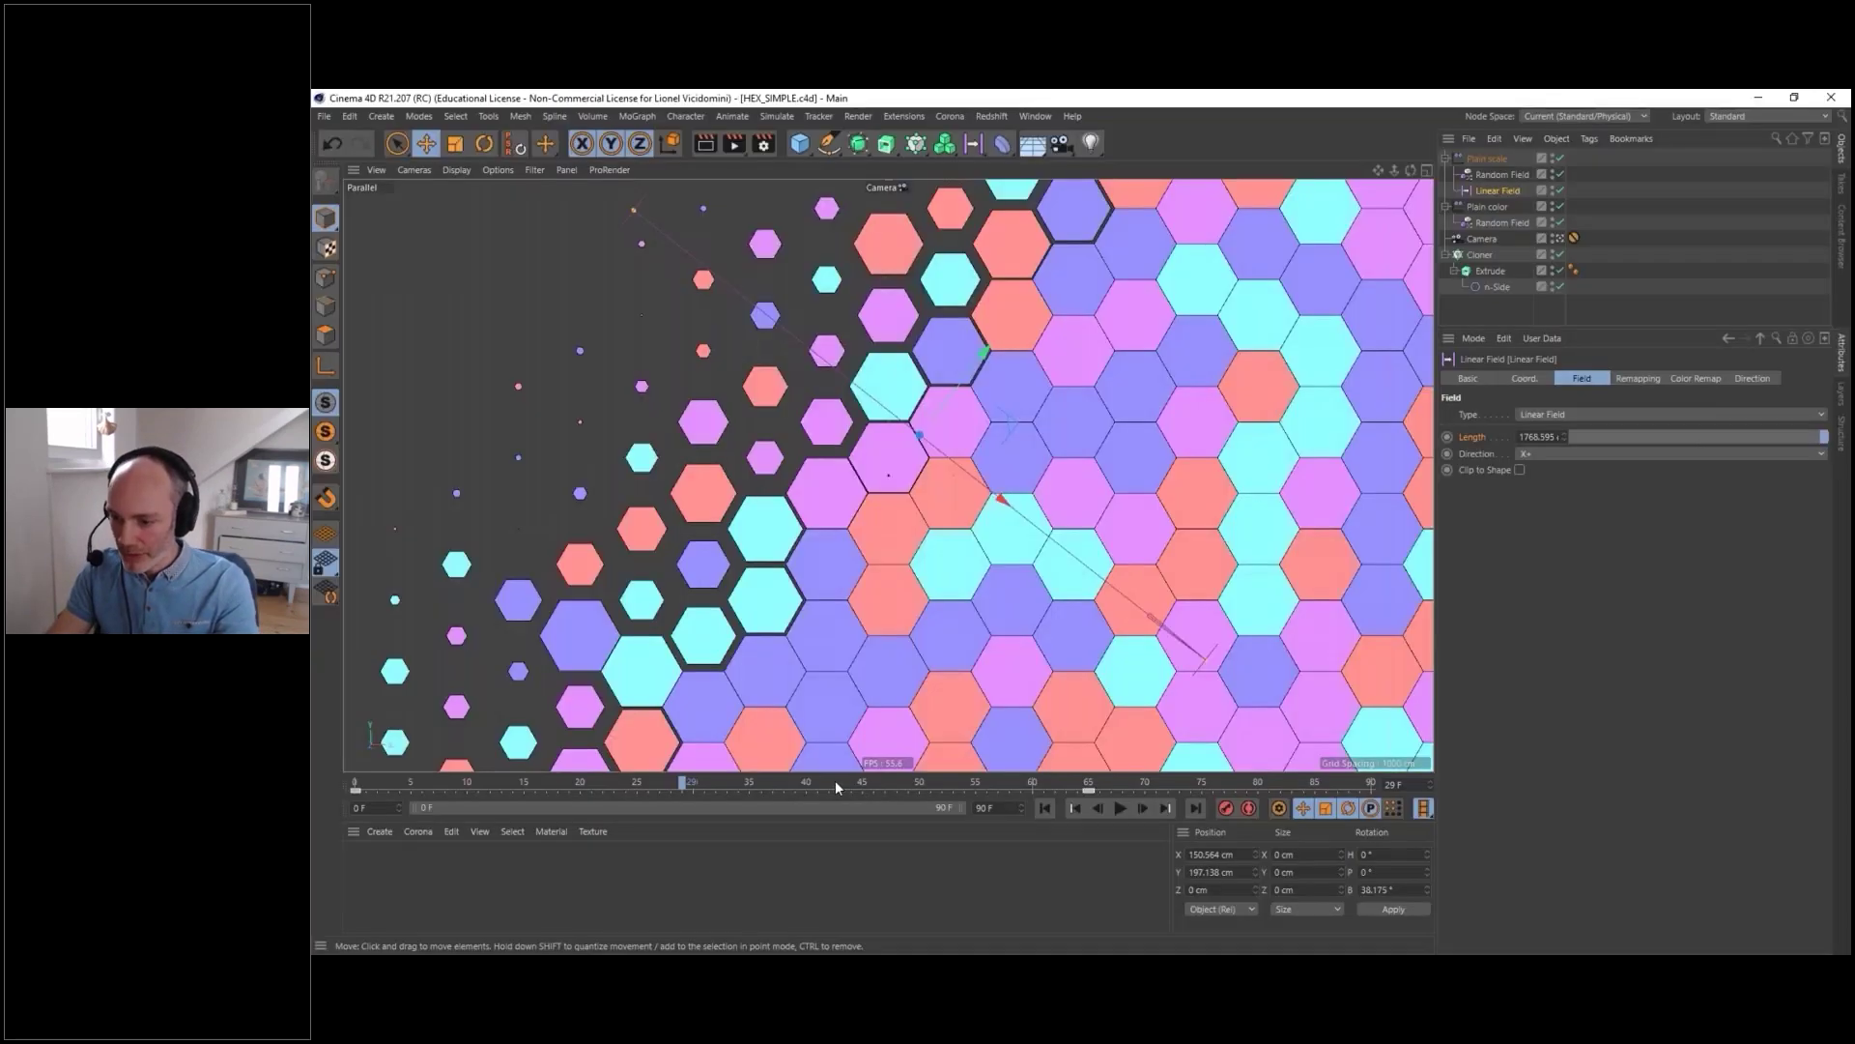
{"action": "left_click", "coordinate": [833, 783]}
{"action": "left_click", "coordinate": [771, 783]}
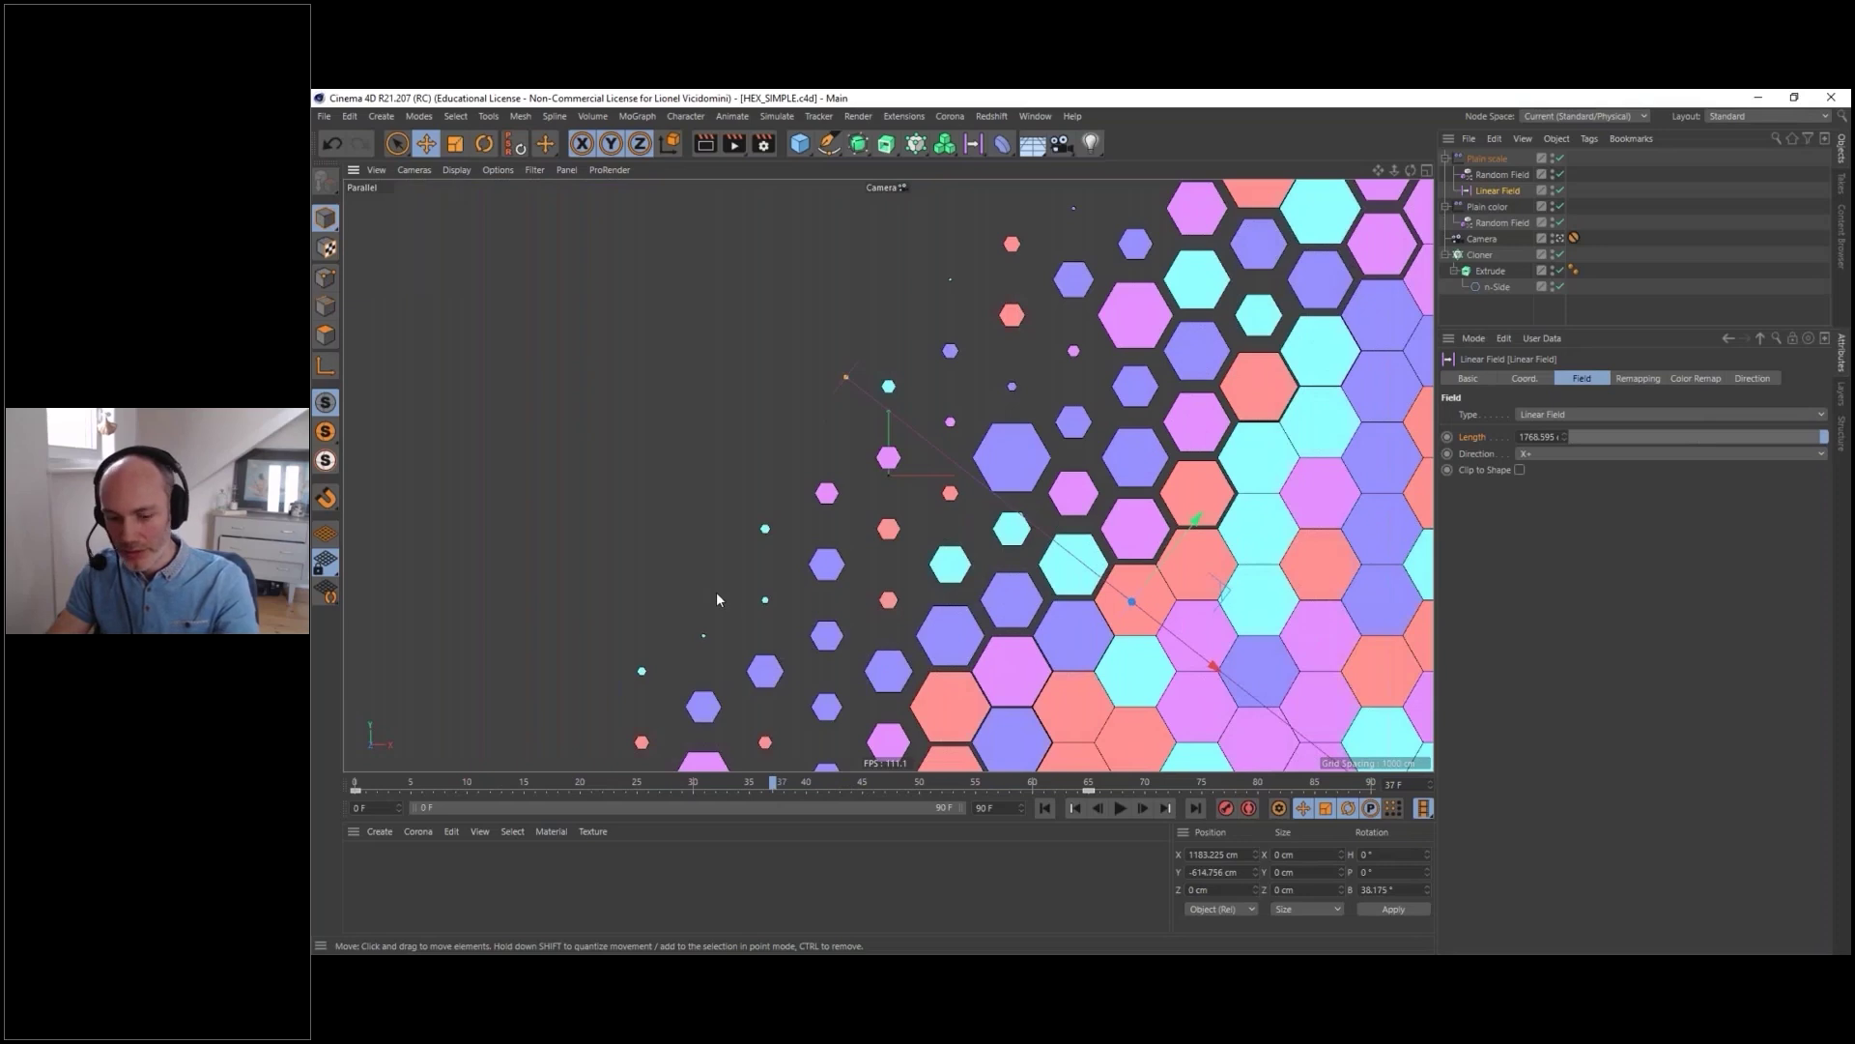
- Switch back to After Effects, go to frame 3 and reload the HEX_SIMPLE.c4d footage
{"action": "key", "text": "alt+Tab"}
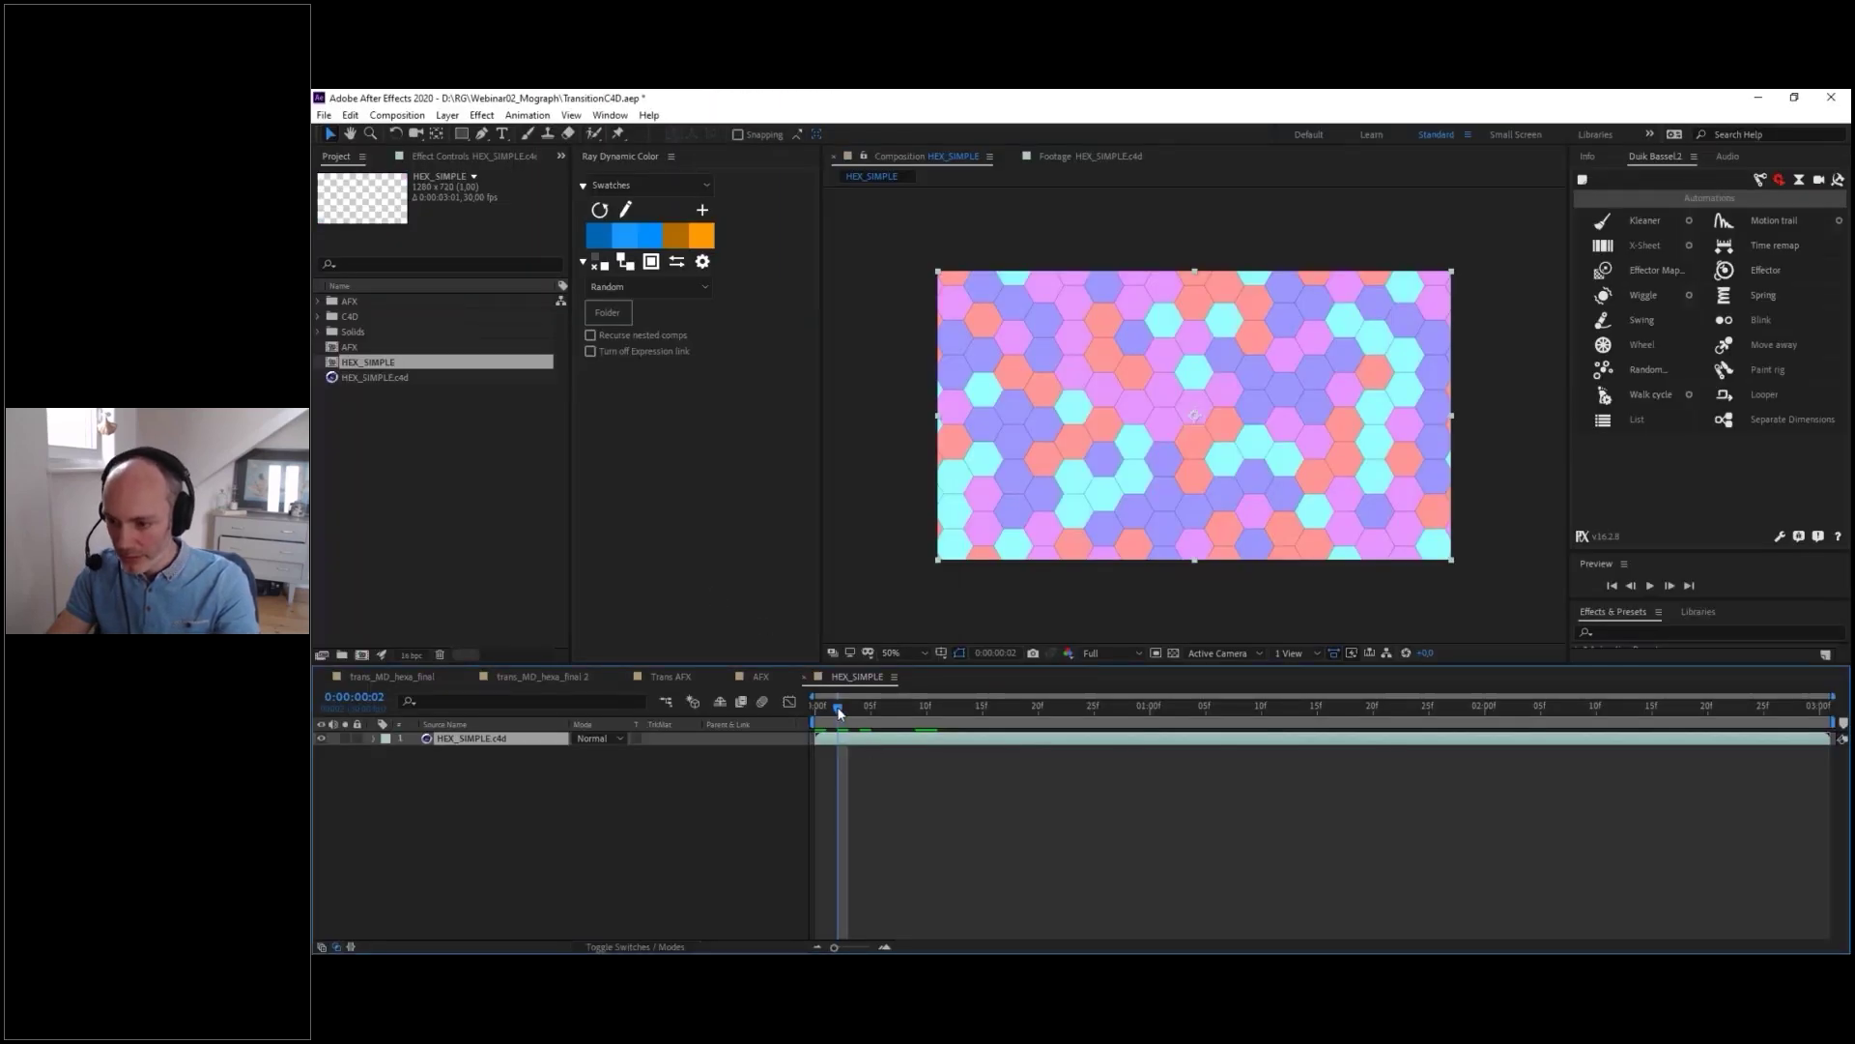
{"action": "left_click_drag", "start_coordinate": [839, 712], "coordinate": [849, 711]}
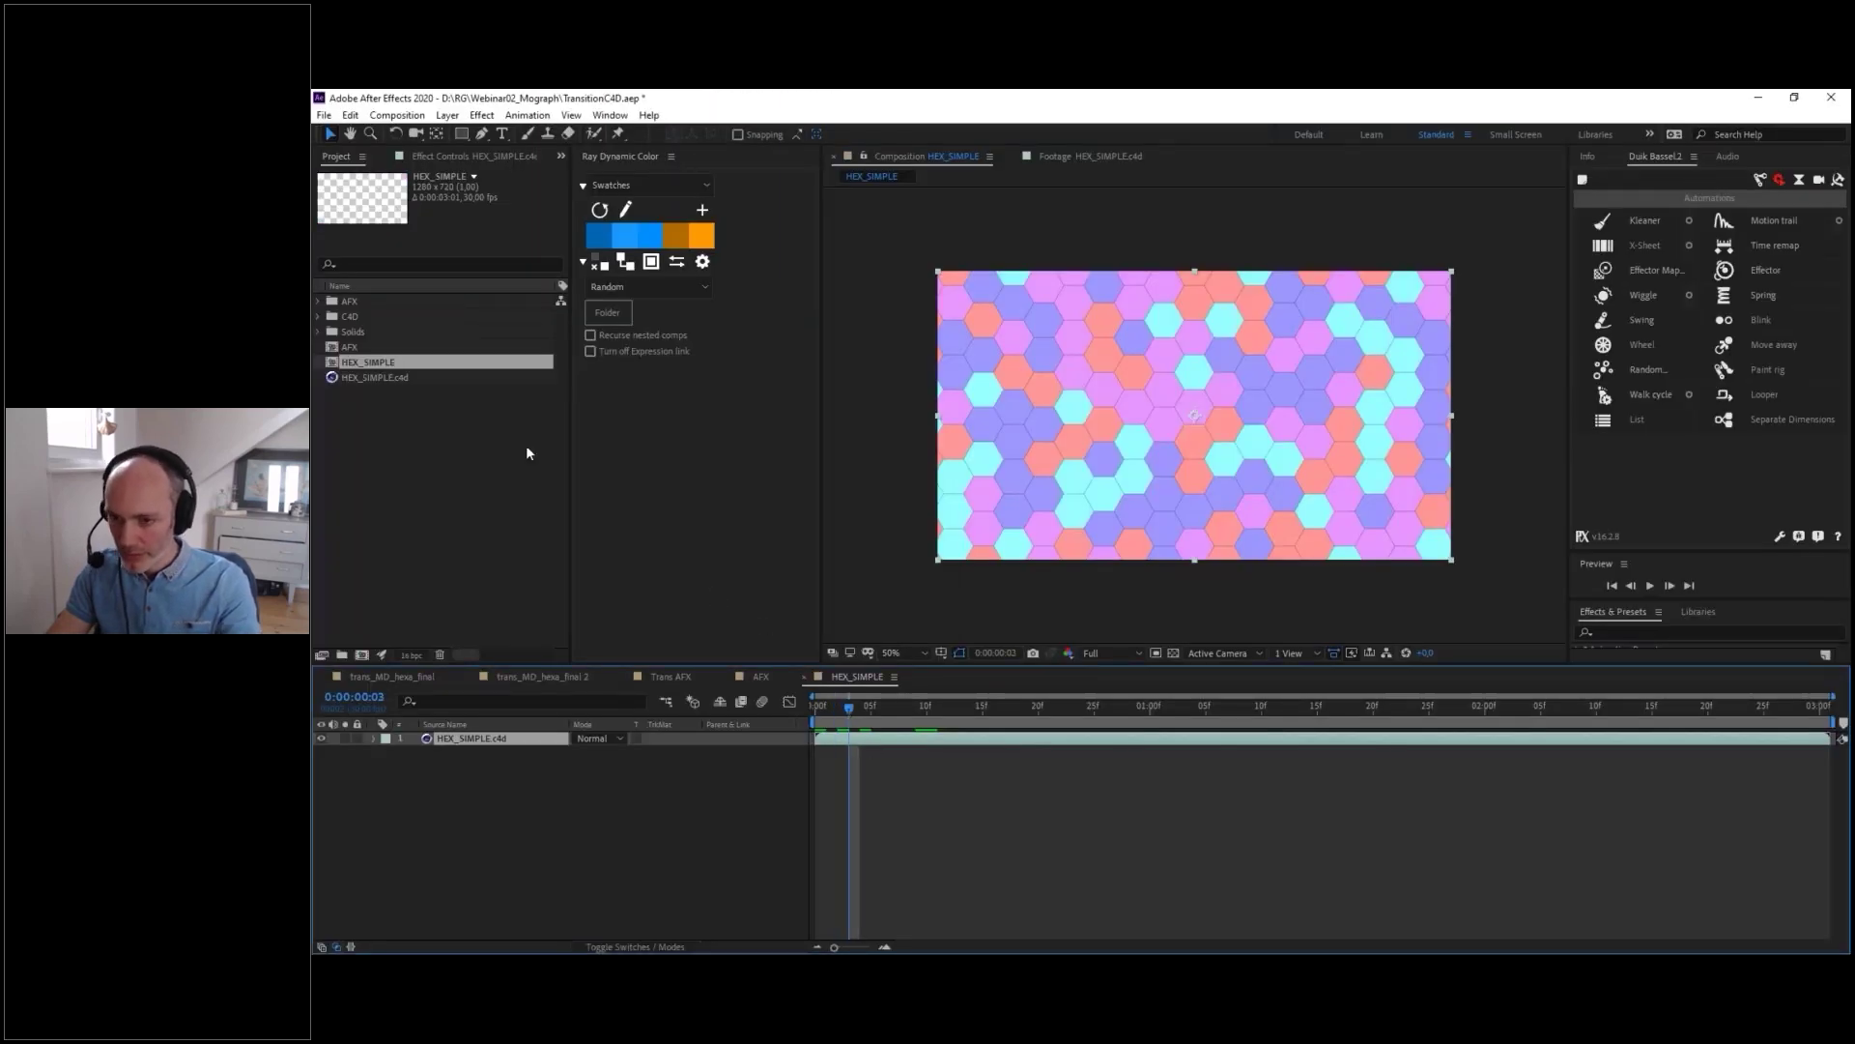
{"action": "right_click", "coordinate": [362, 379]}
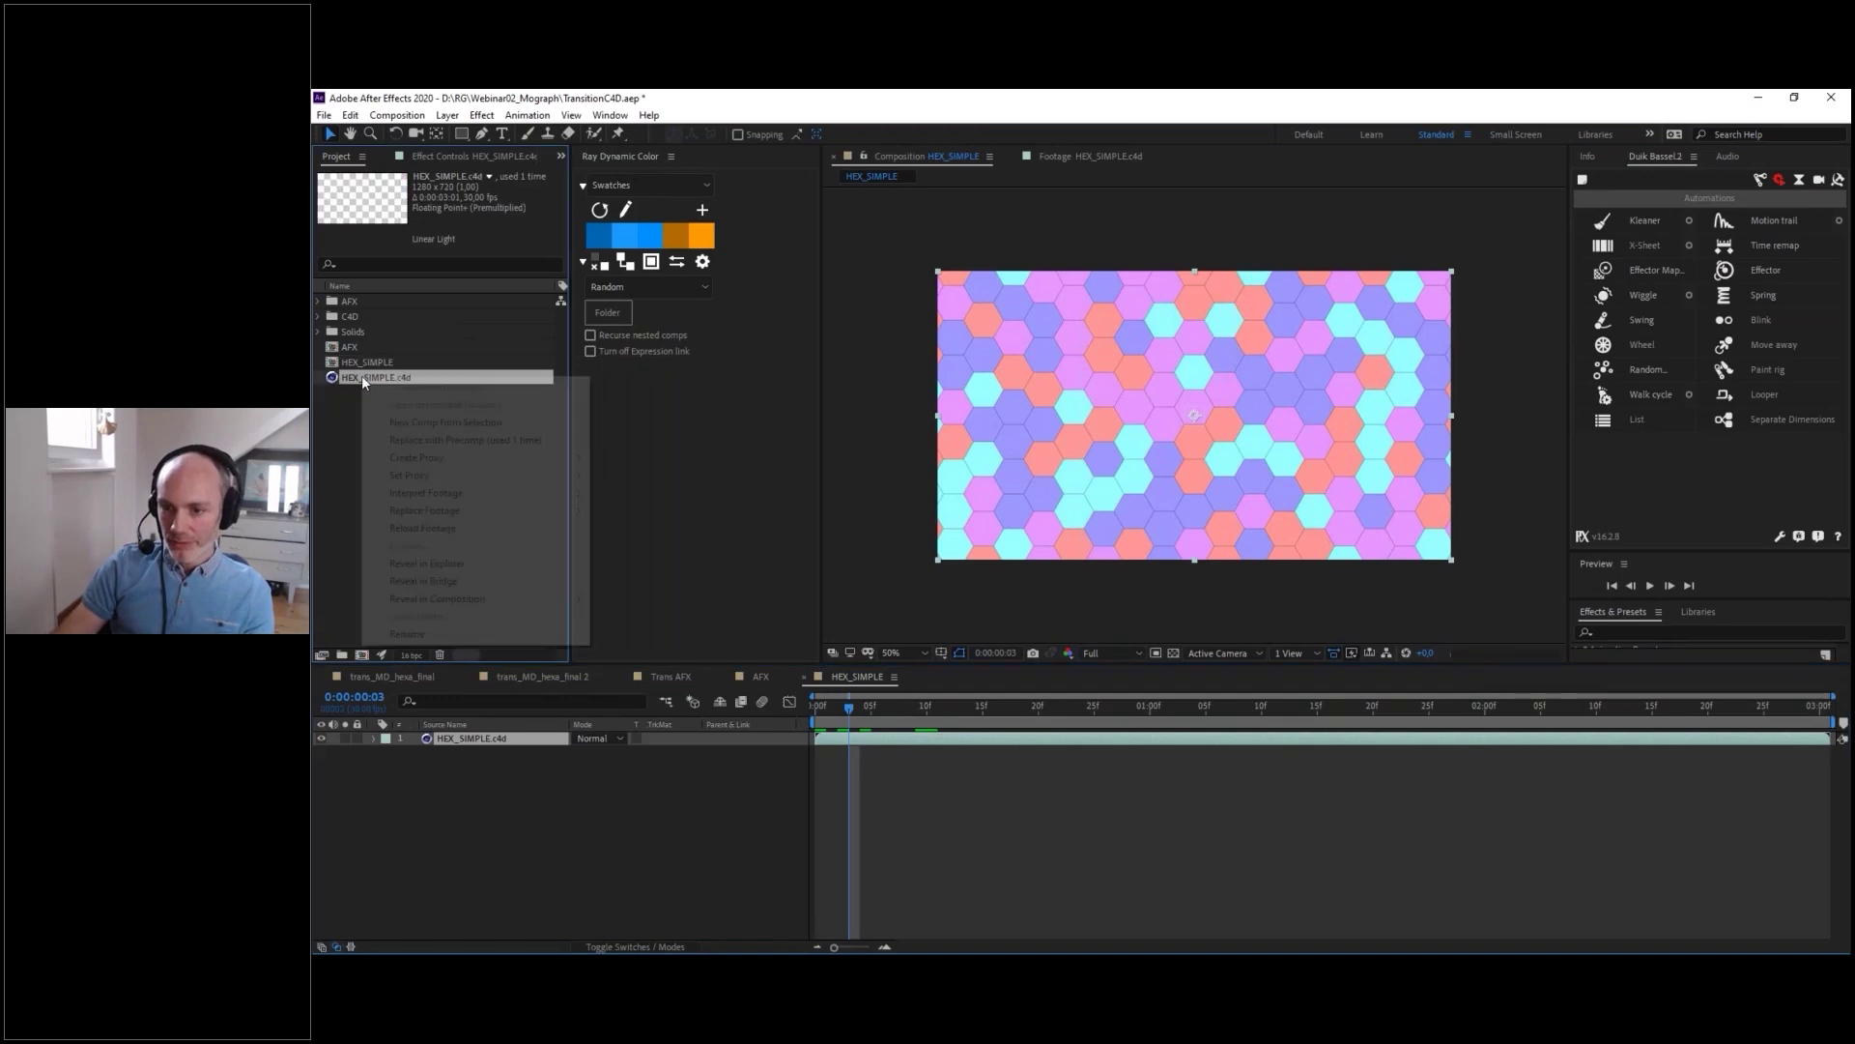
{"action": "left_click", "coordinate": [425, 529]}
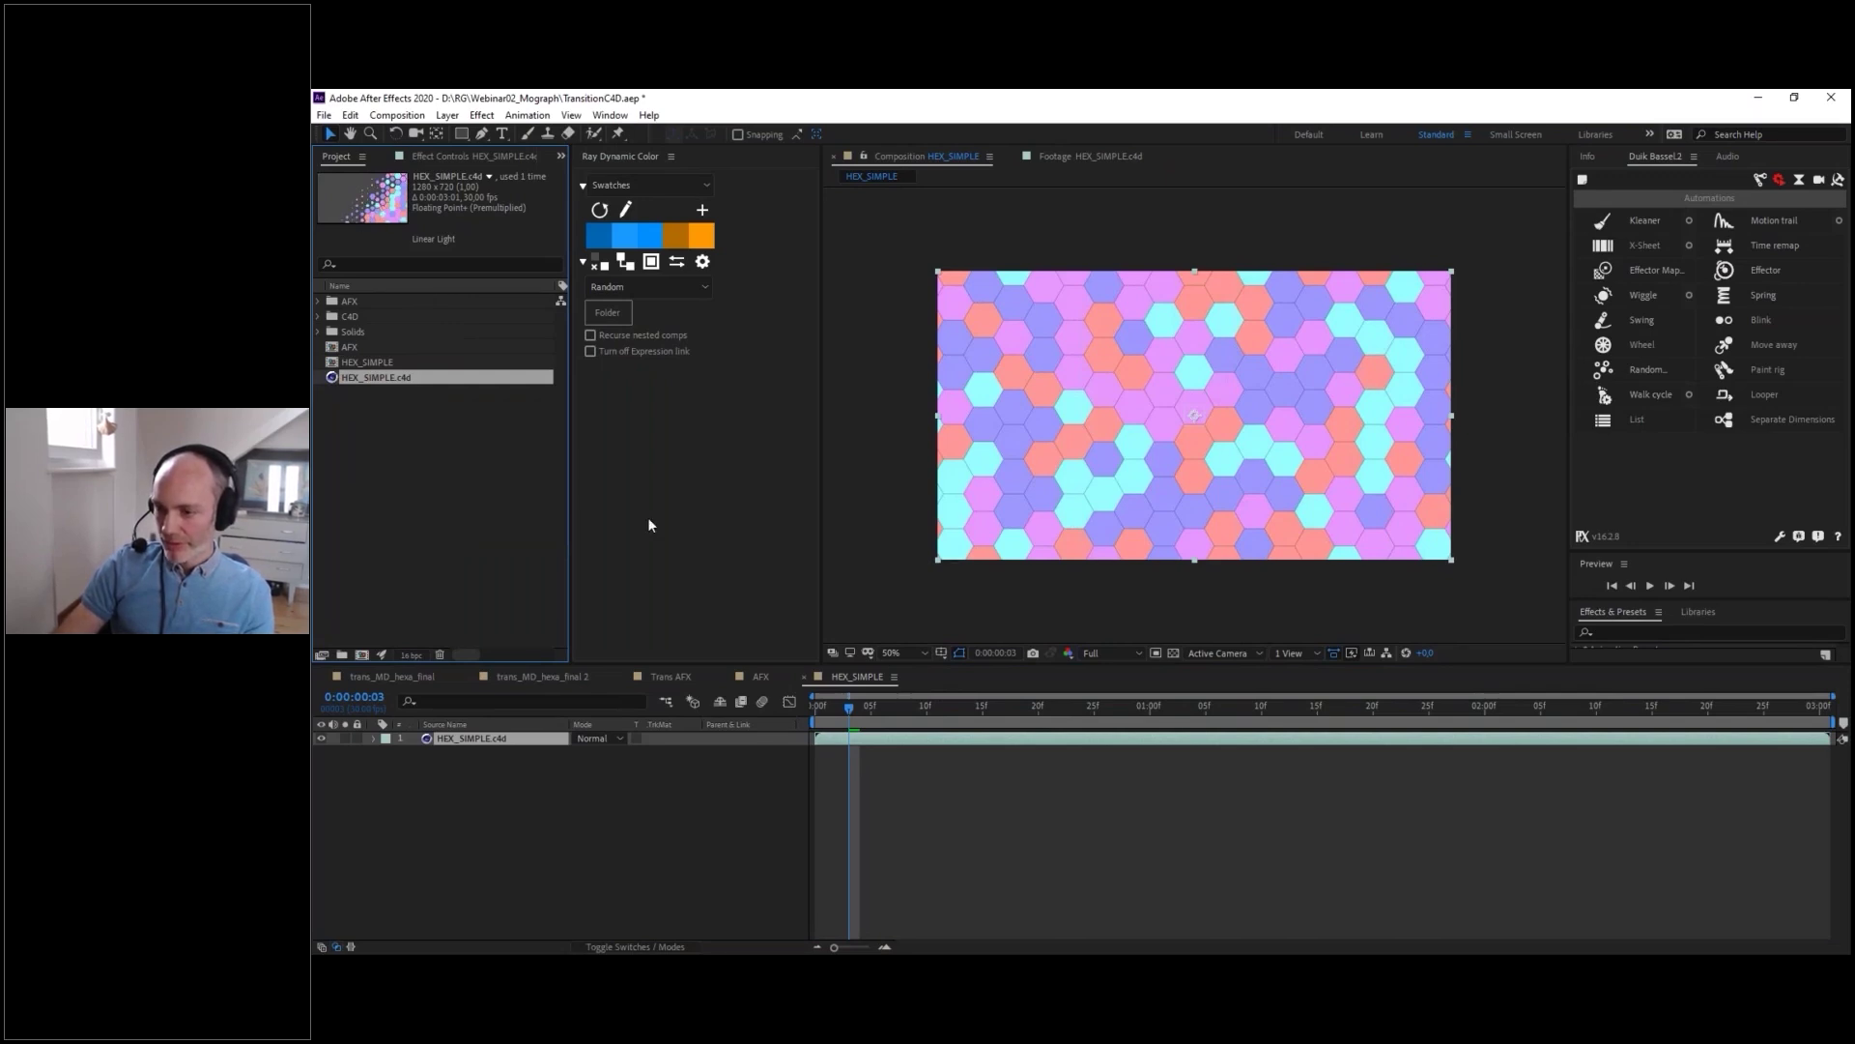
- Show the CINEWARE settings and scrub the composition from frame 8 to 0:00:01:03 to examine the hexagon transition
{"action": "left_click", "coordinate": [902, 708]}
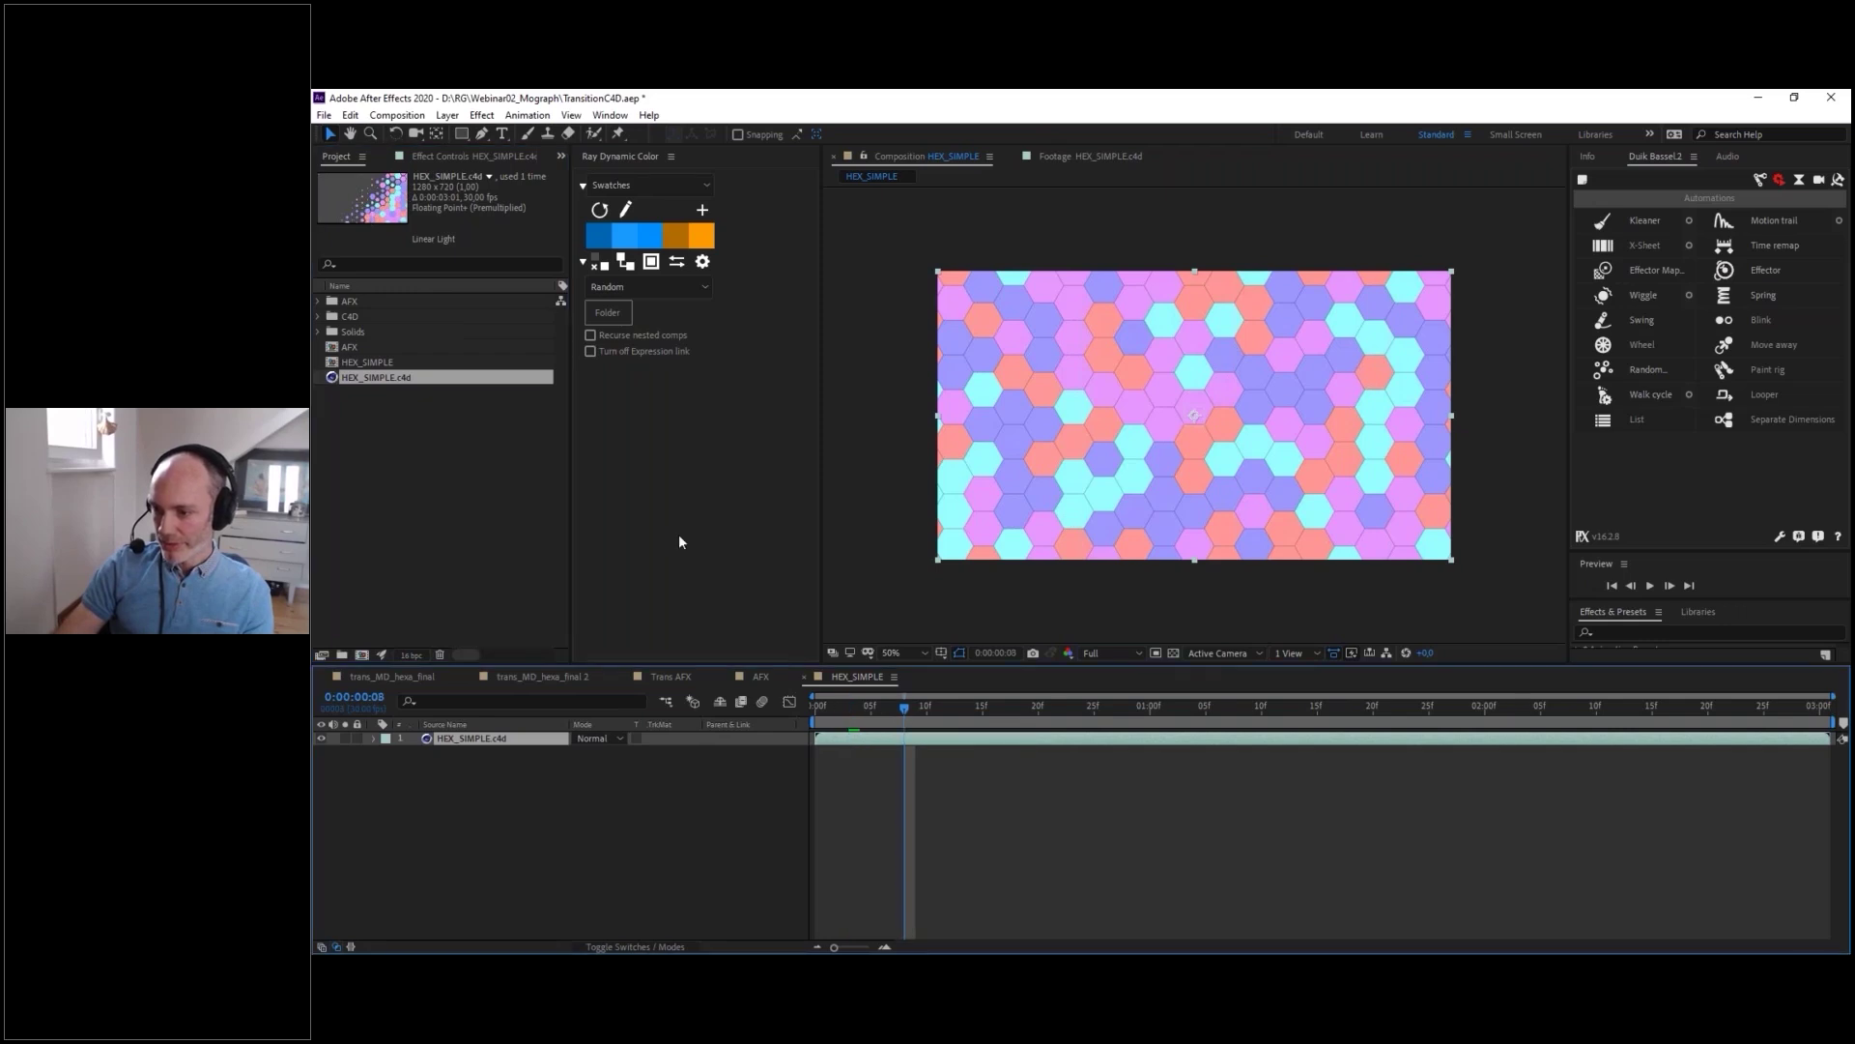
{"action": "left_click", "coordinate": [445, 155]}
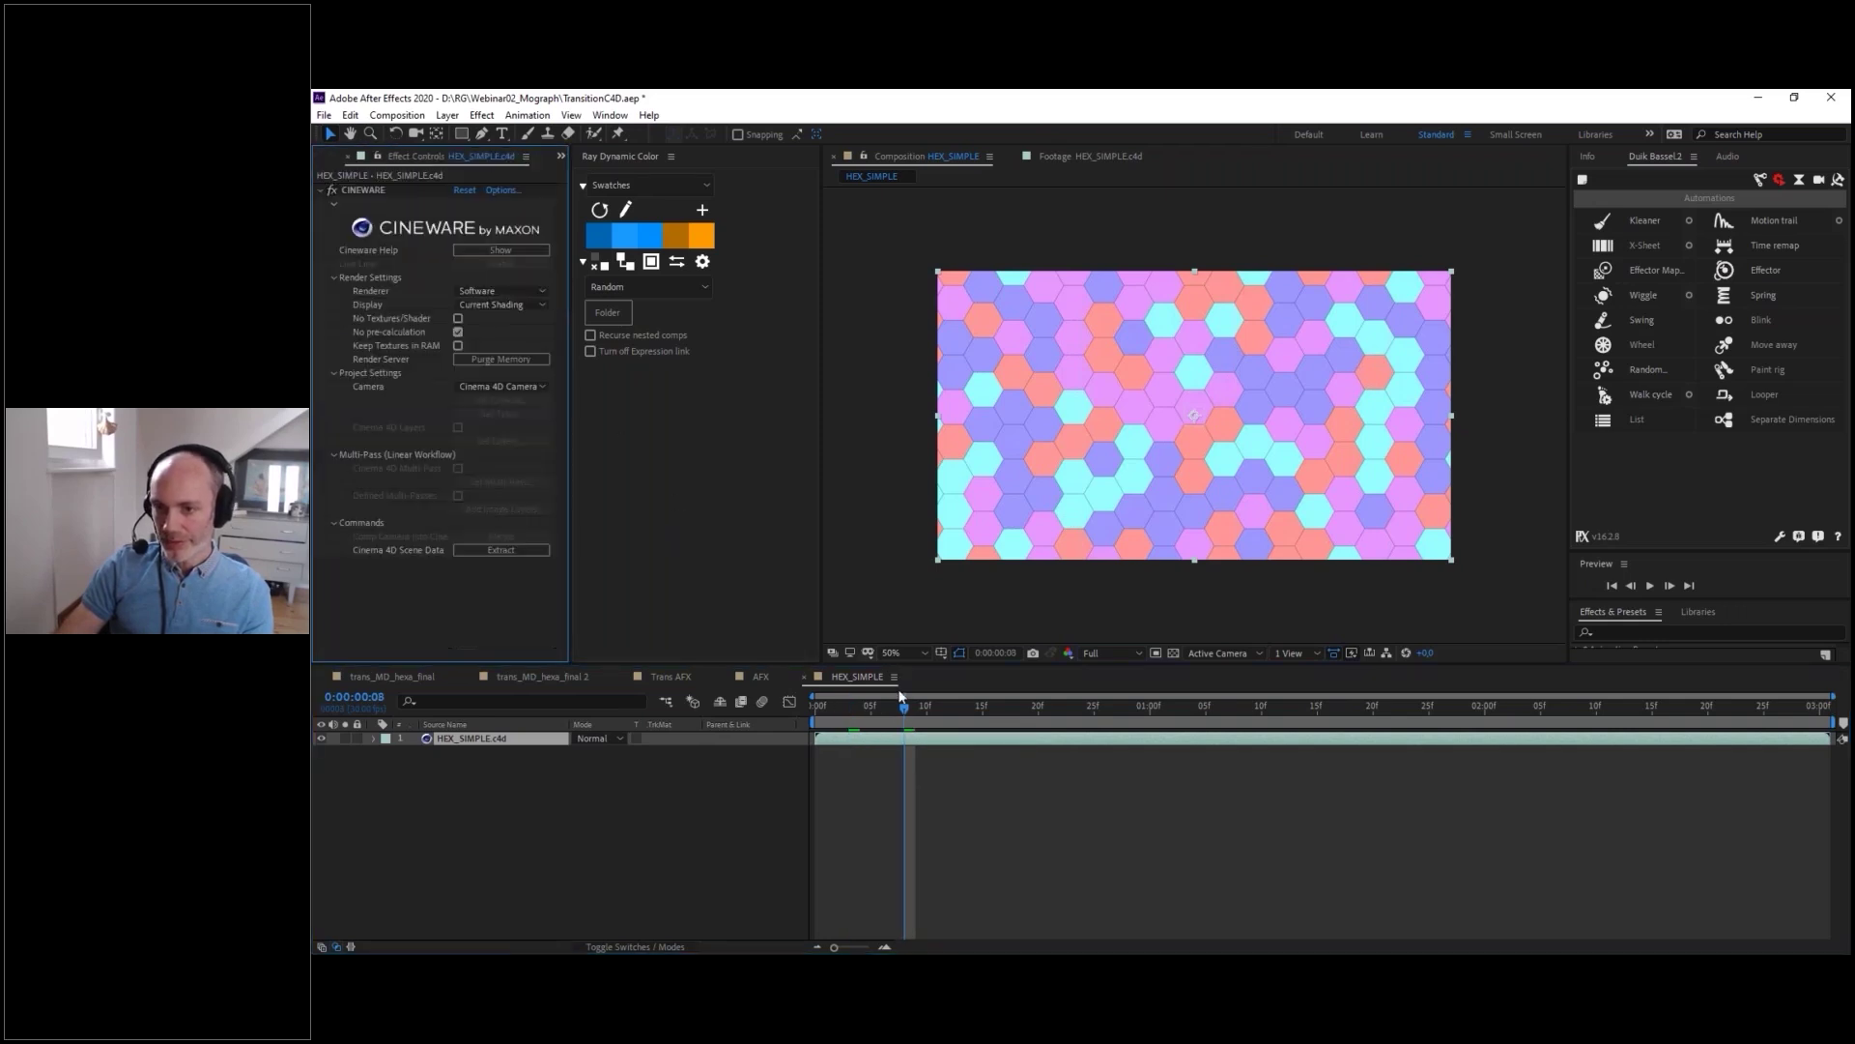
{"action": "left_click", "coordinate": [959, 707]}
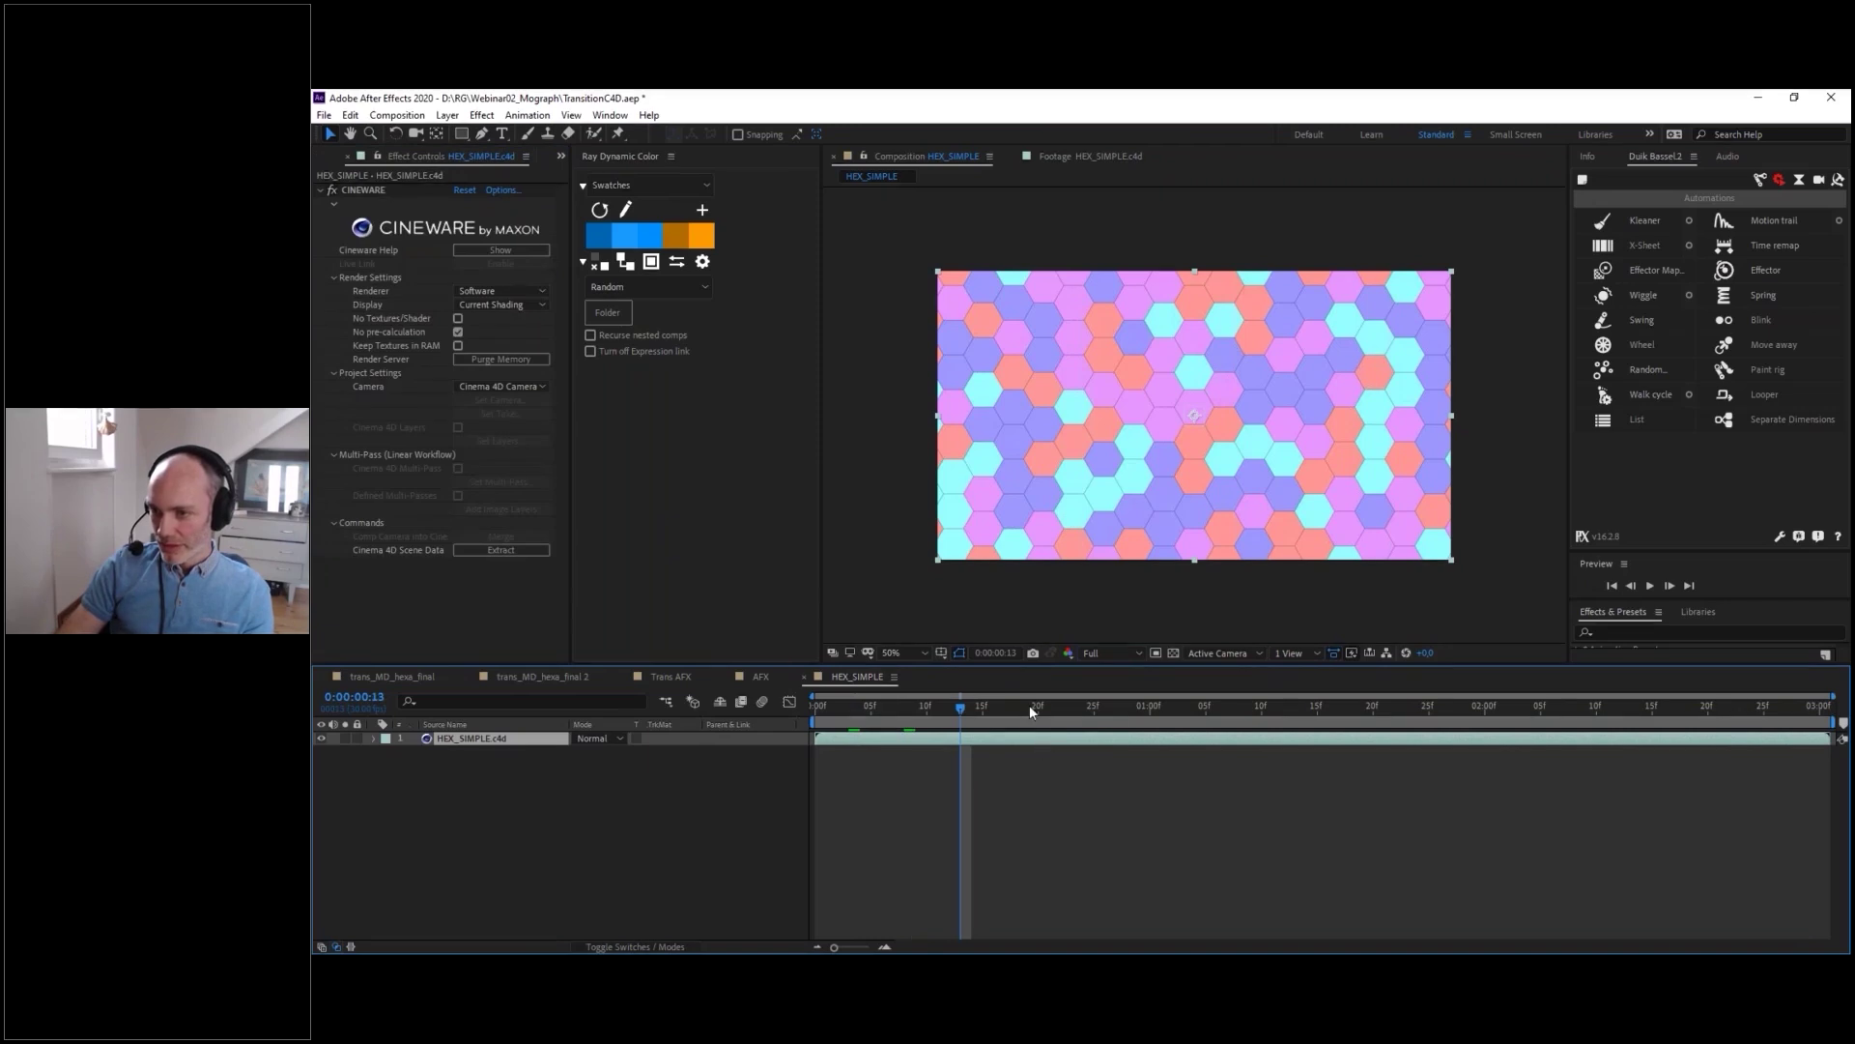
{"action": "left_click", "coordinate": [1016, 706]}
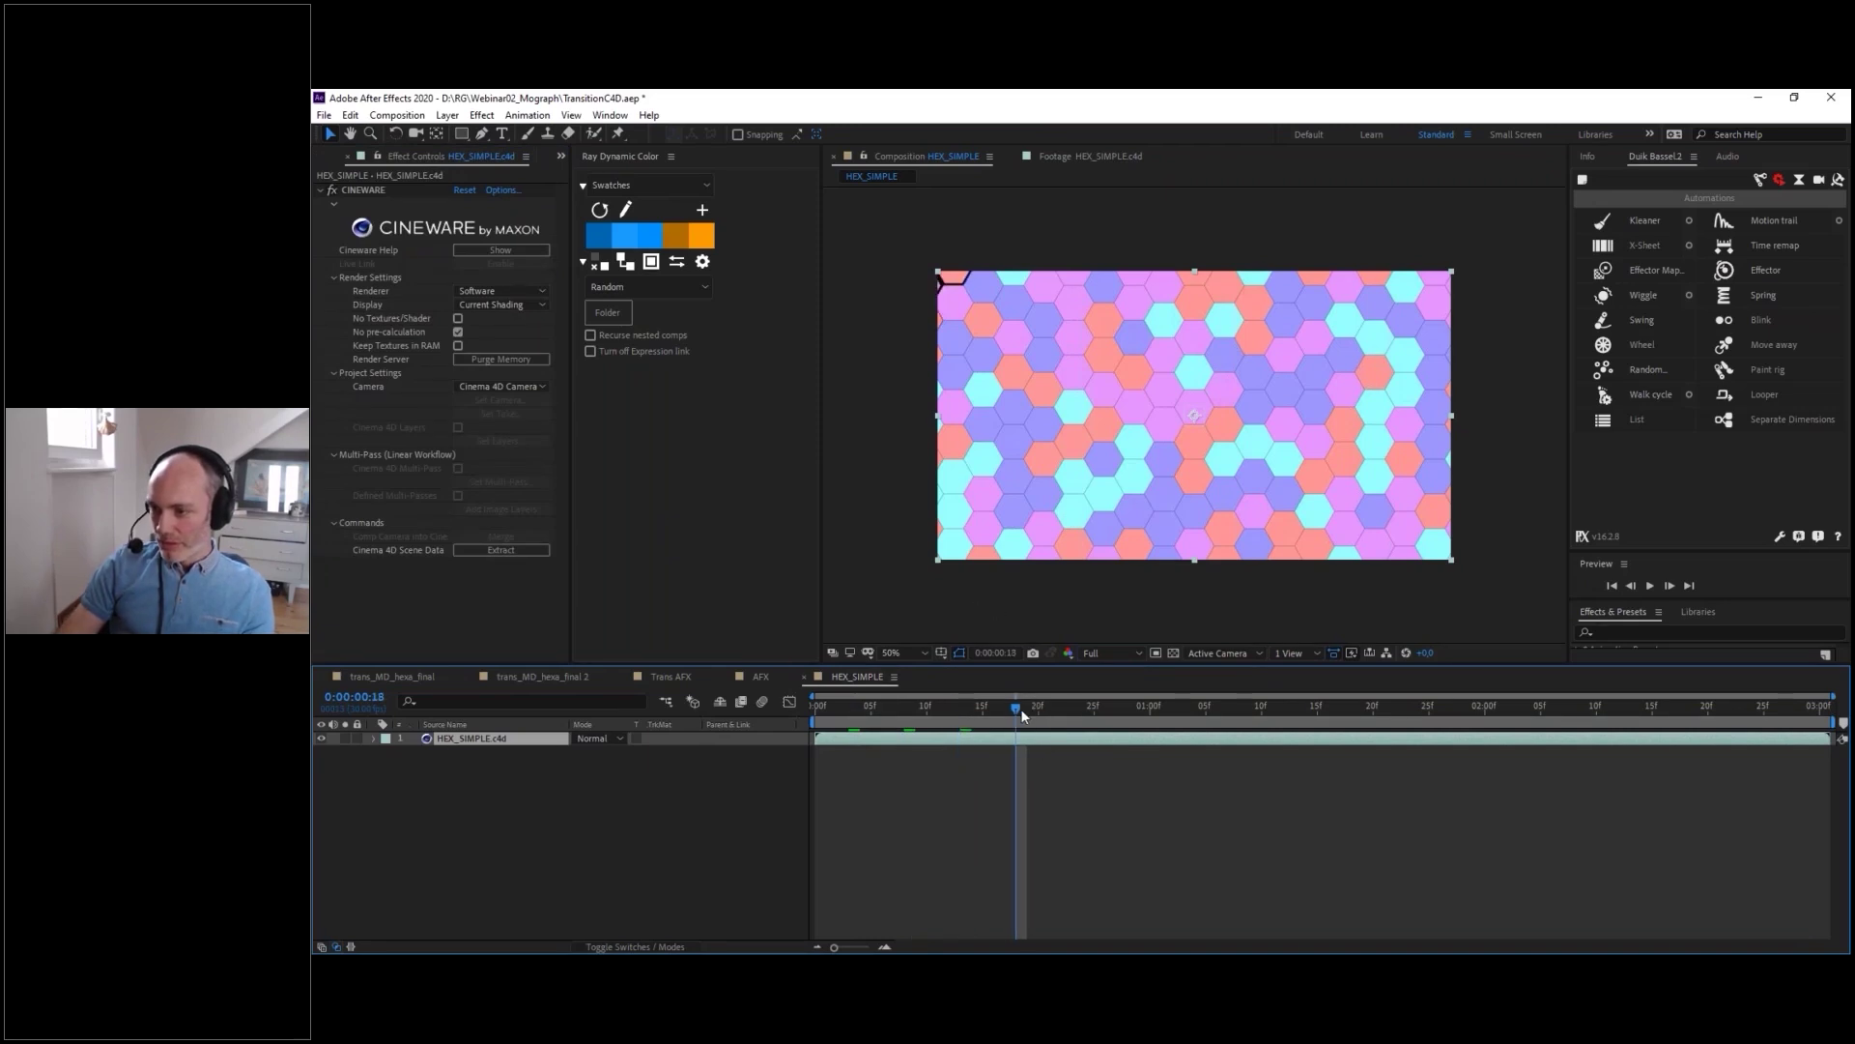
{"action": "left_click", "coordinate": [1141, 708]}
{"action": "left_click", "coordinate": [1080, 719]}
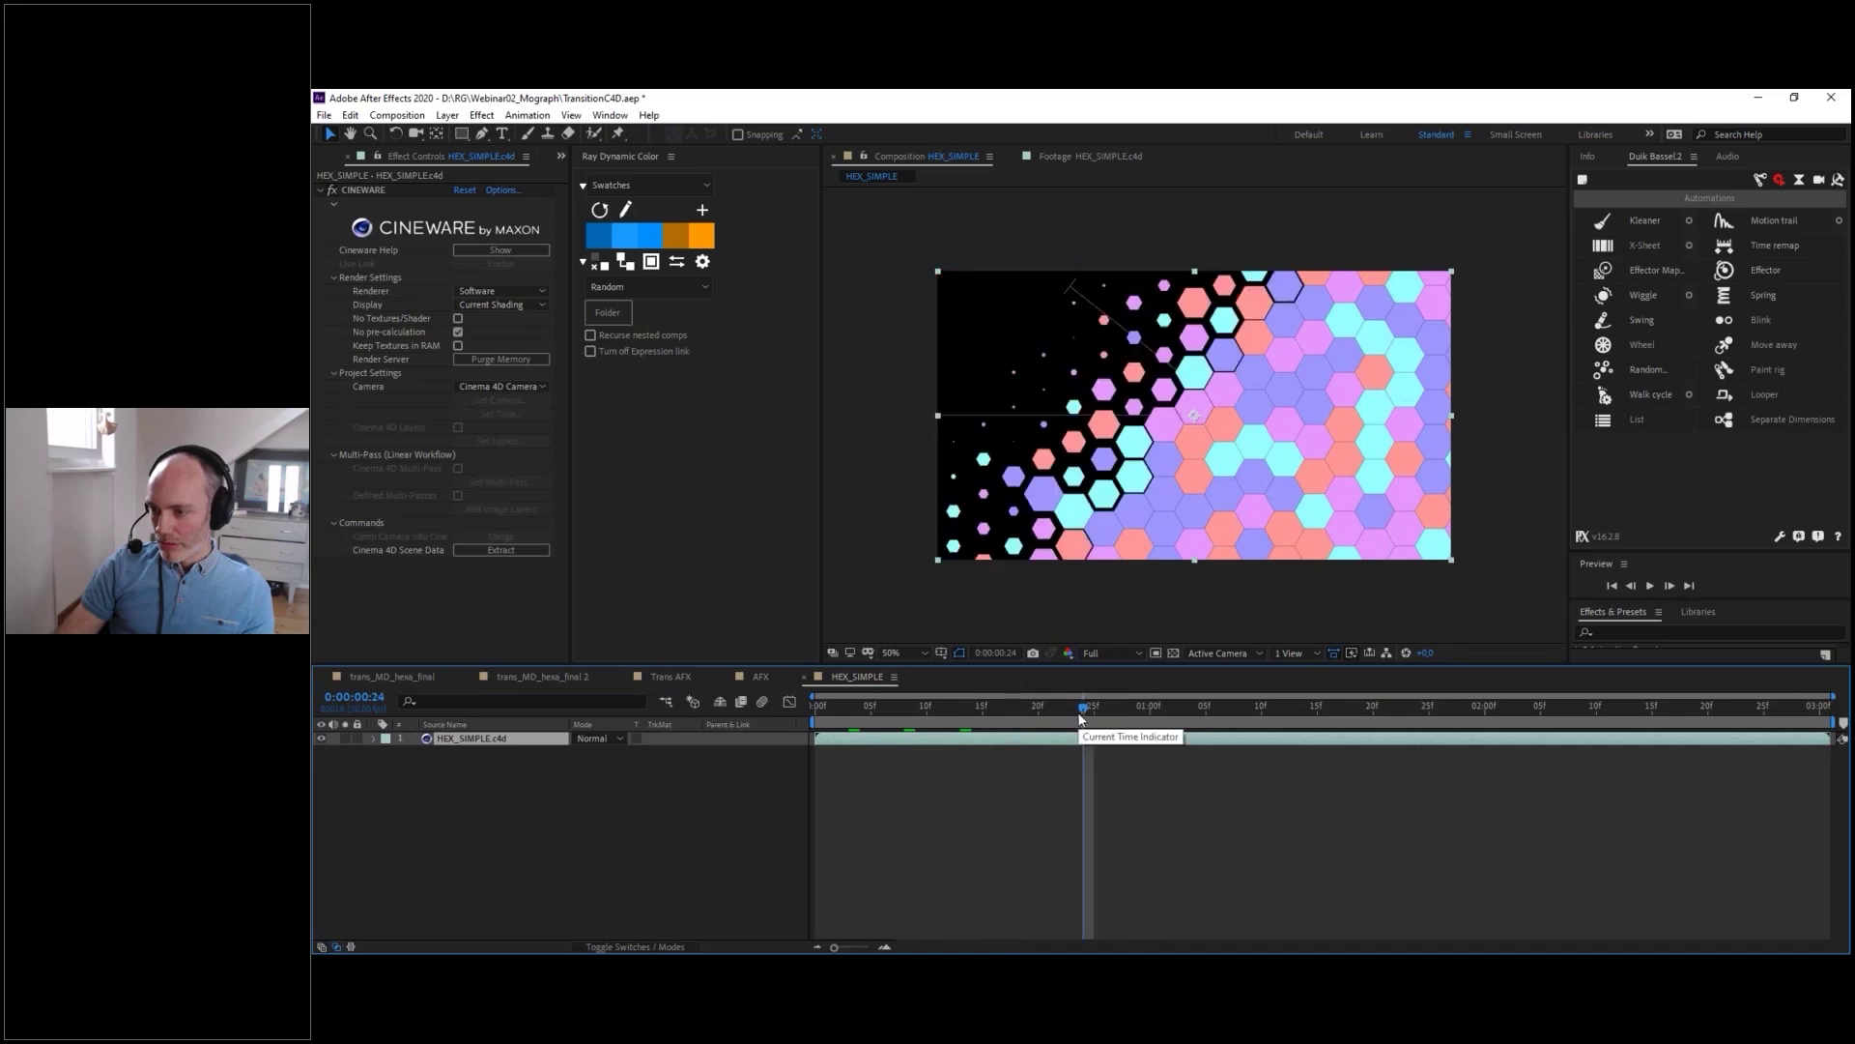
{"action": "left_click_drag", "start_coordinate": [1104, 715], "coordinate": [1185, 714]}
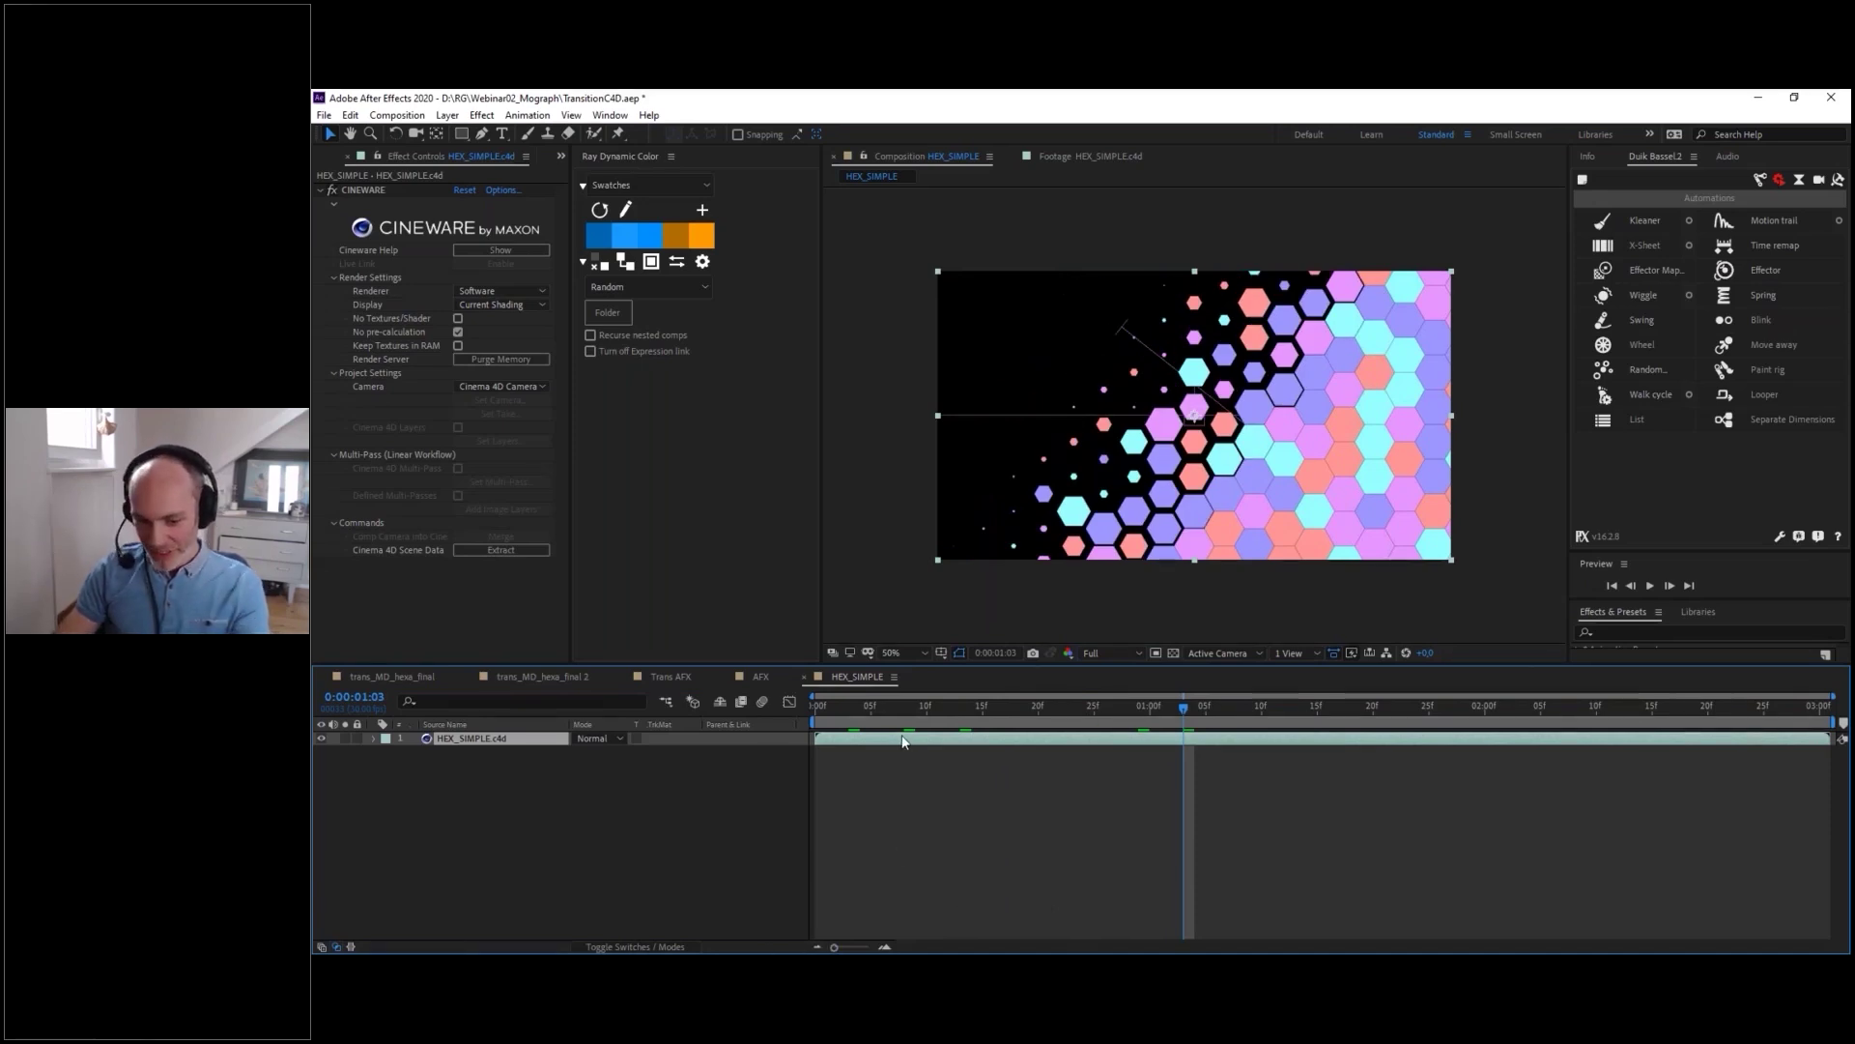
- Scrub the early frames in Cinema 4D to check the transition's start, and compare with frame 21 in After Effects
{"action": "key", "text": "alt+Tab"}
{"action": "left_click", "coordinate": [504, 779]}
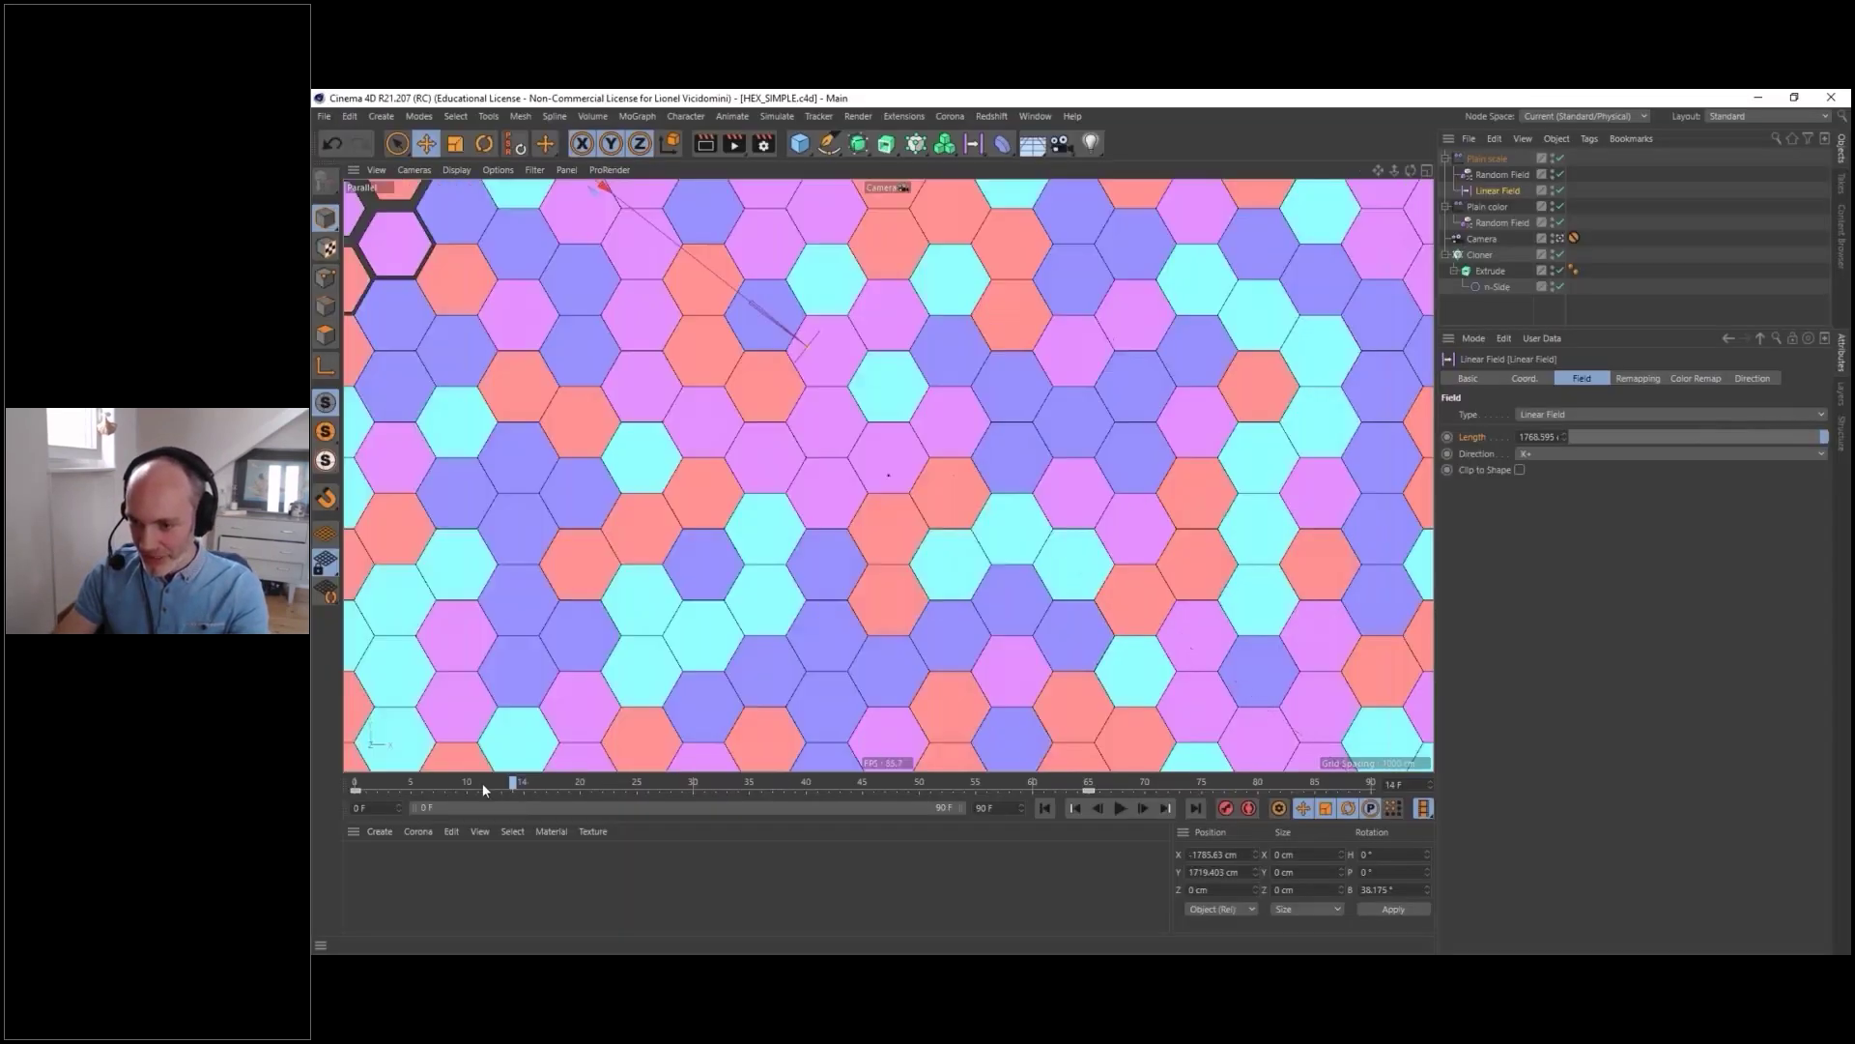
{"action": "left_click_drag", "start_coordinate": [483, 783], "coordinate": [570, 792]}
{"action": "key", "text": "alt+Tab"}
{"action": "left_click", "coordinate": [1049, 706]}
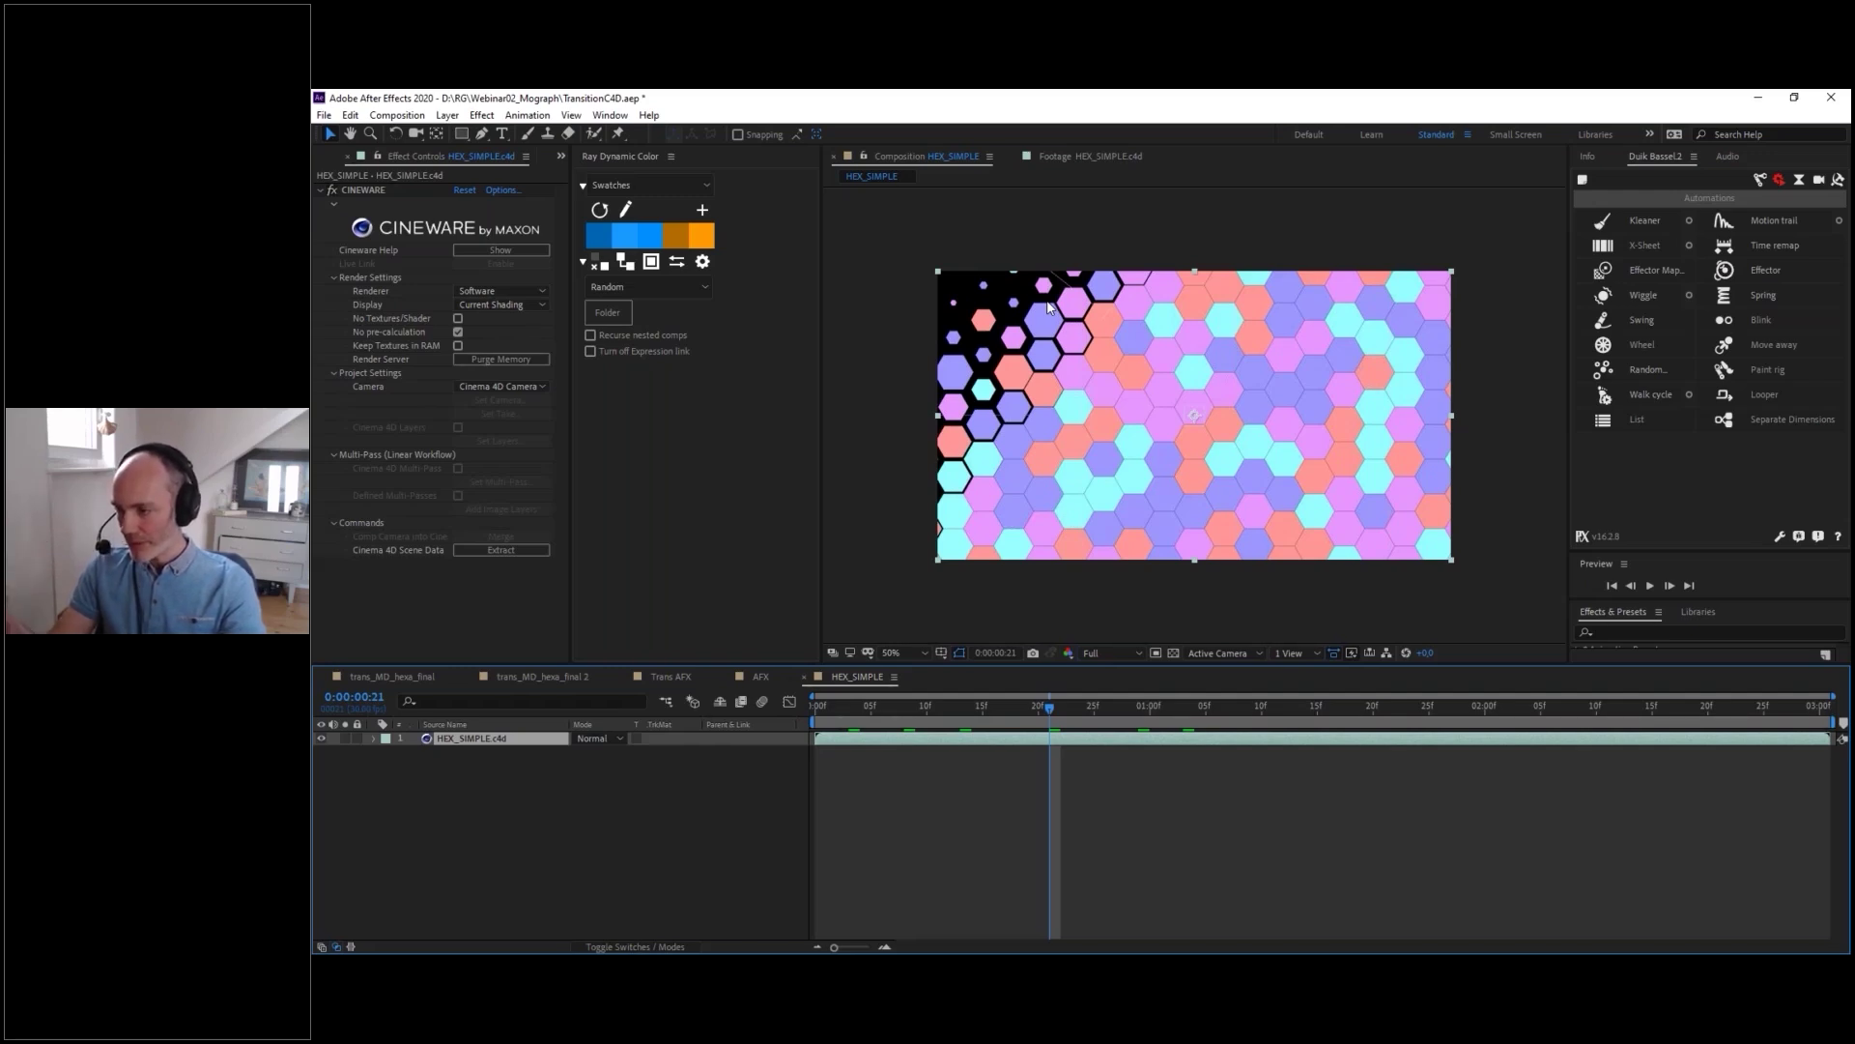
- Magnify the composition view to 100% and close the Ray Dynamic Color panel to enlarge the viewer
{"action": "key", "text": "slash"}
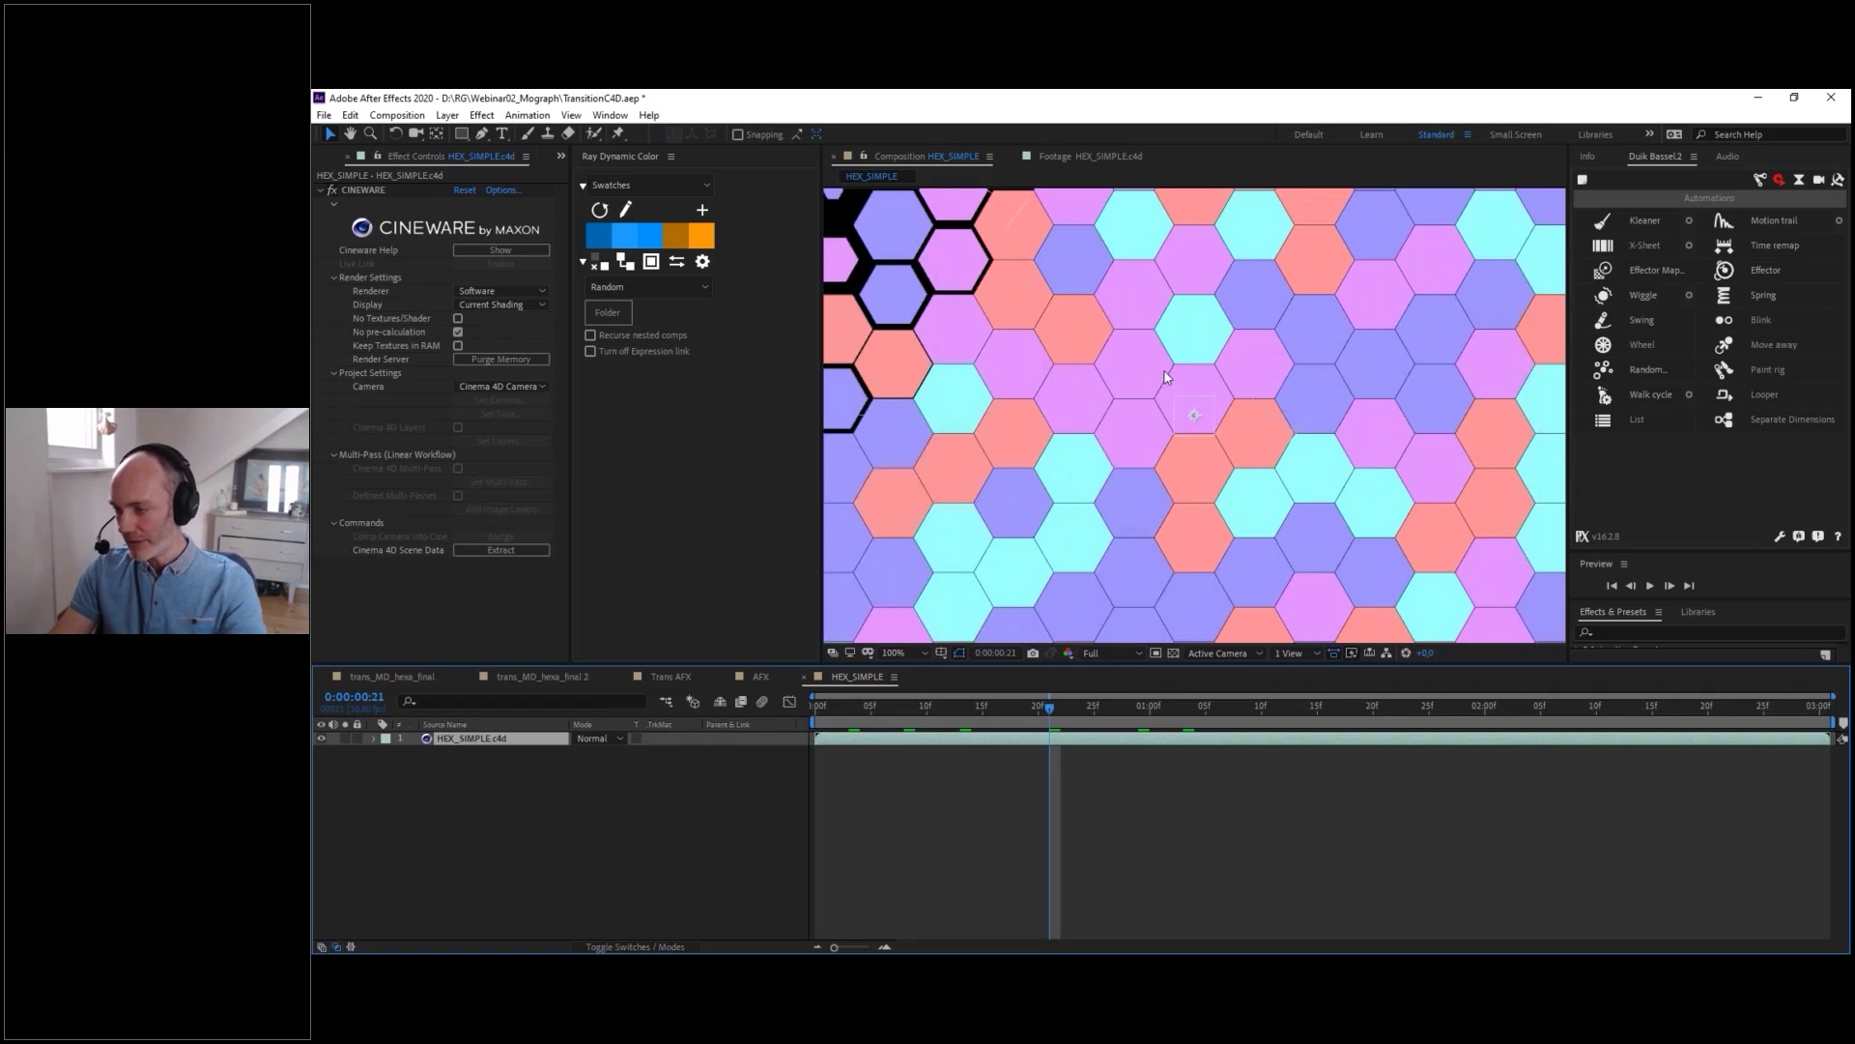
{"action": "left_click", "coordinate": [671, 157]}
{"action": "left_click", "coordinate": [722, 166]}
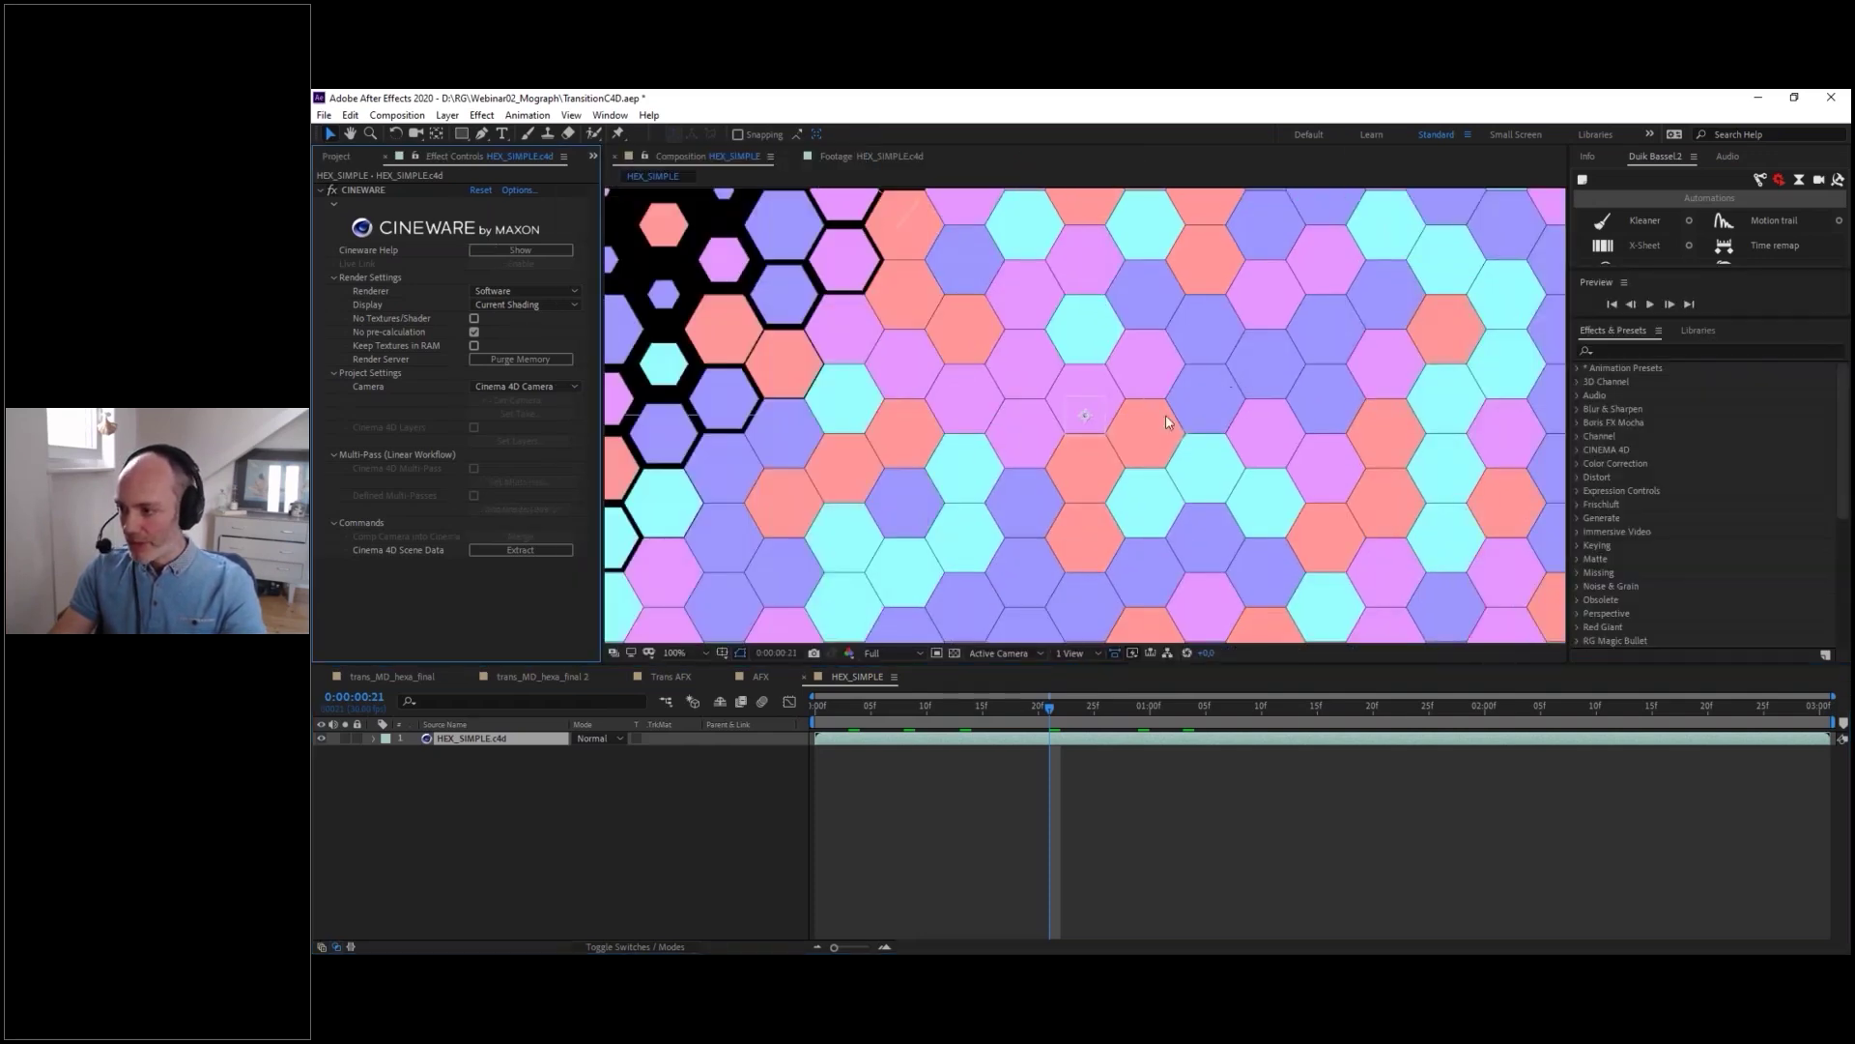
- Try the OpenGL renderer in the CINEWARE render settings and magnify the composition to 200% to inspect the hexagon edges
{"action": "left_click", "coordinate": [362, 190]}
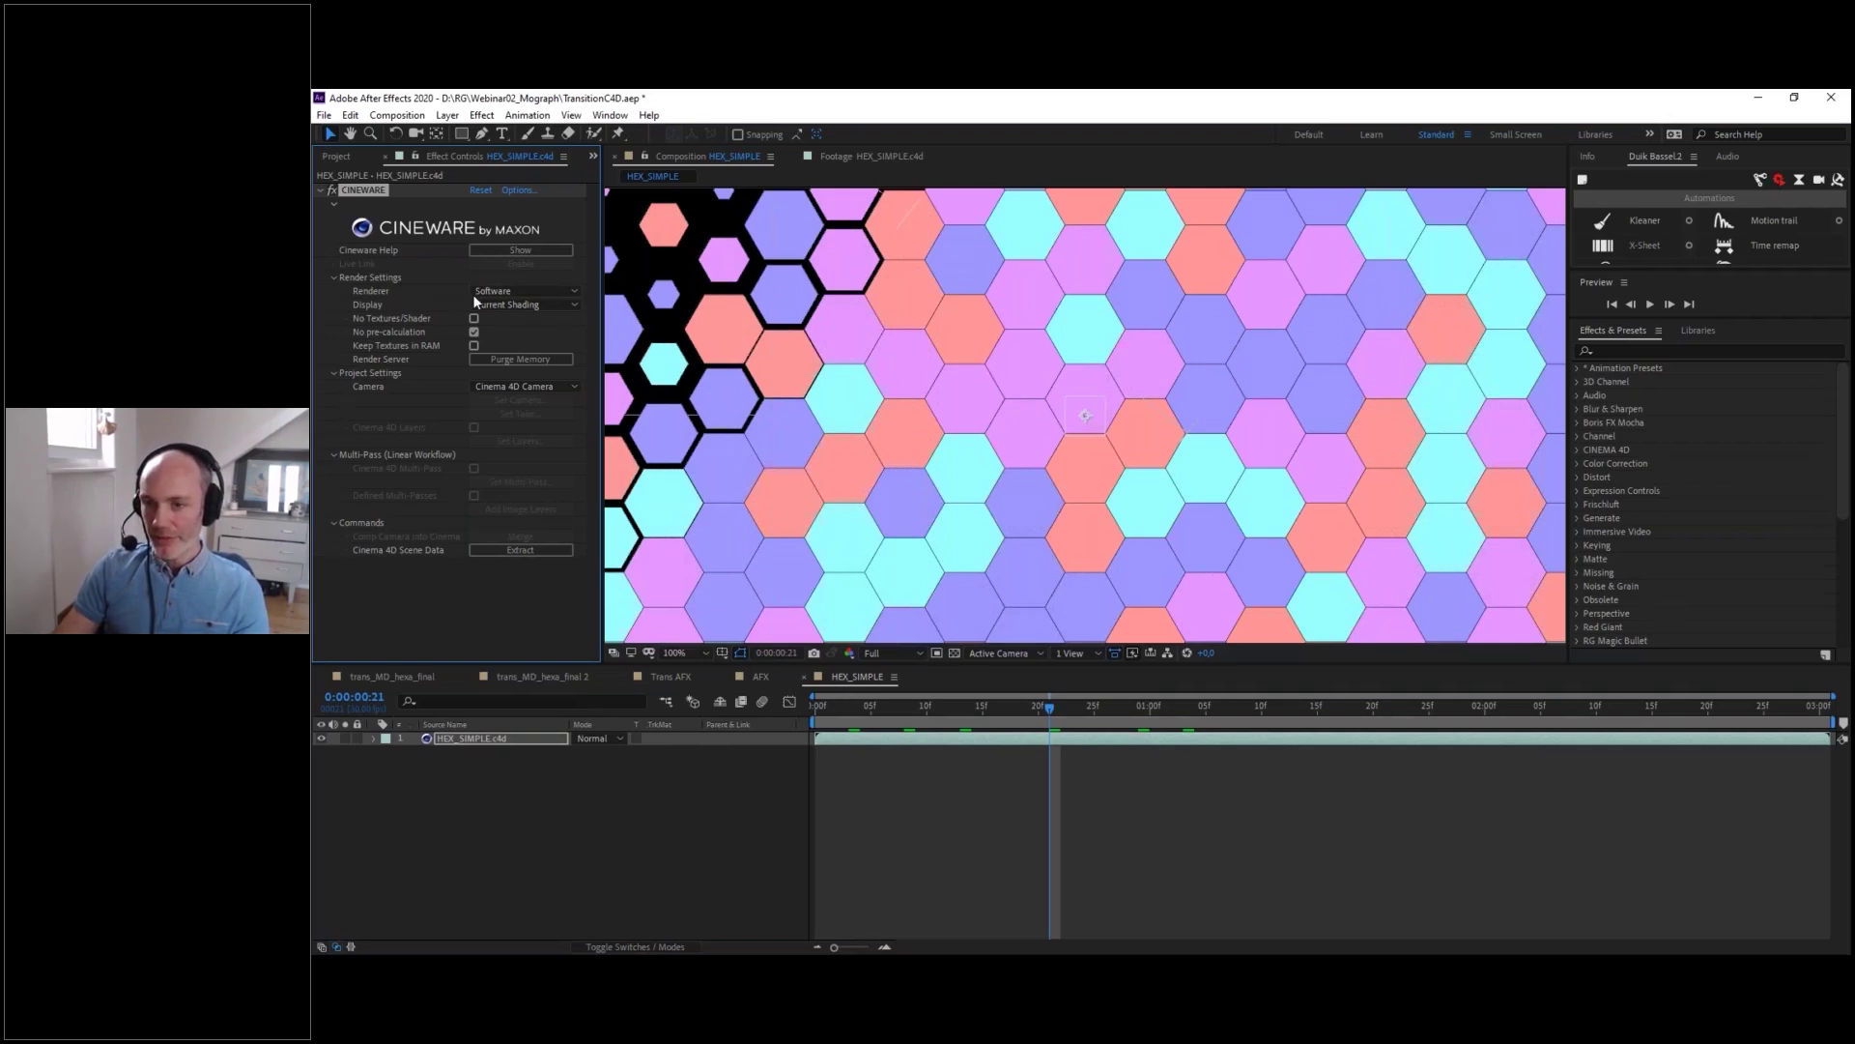
{"action": "left_click", "coordinate": [504, 291]}
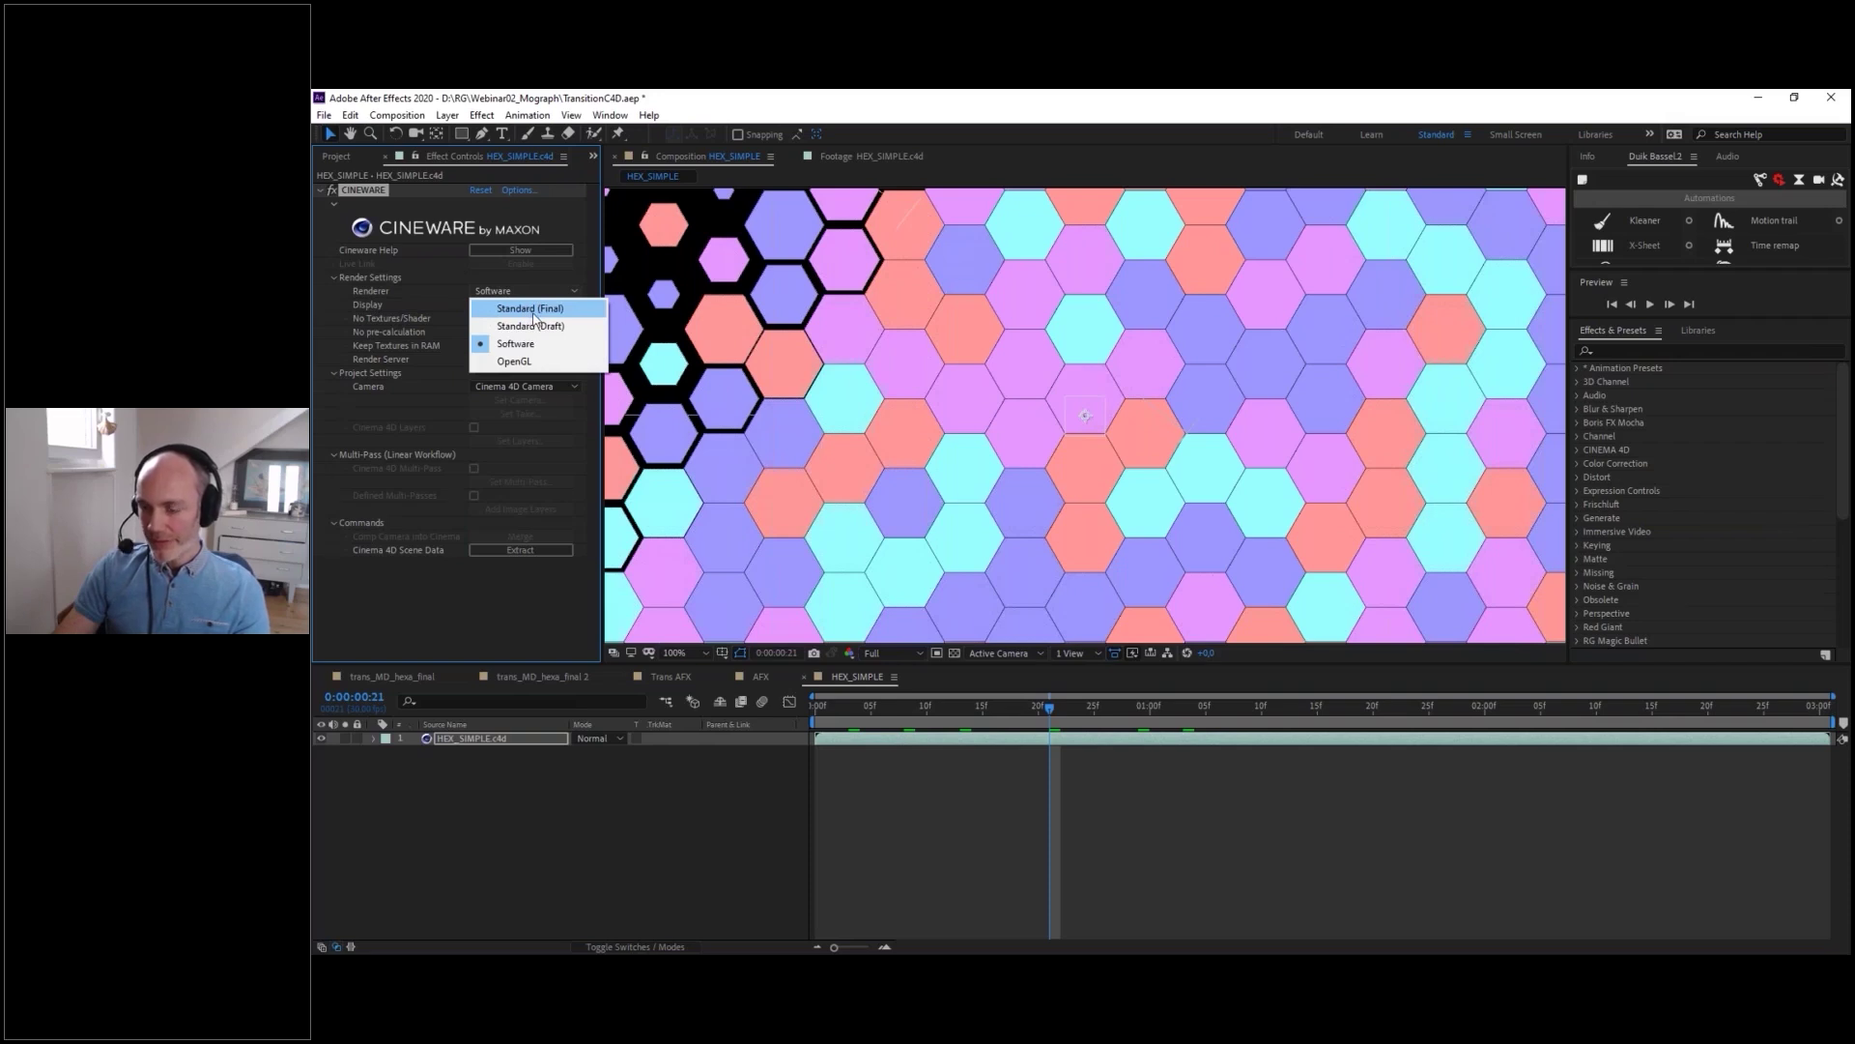
{"action": "left_click", "coordinate": [513, 362]}
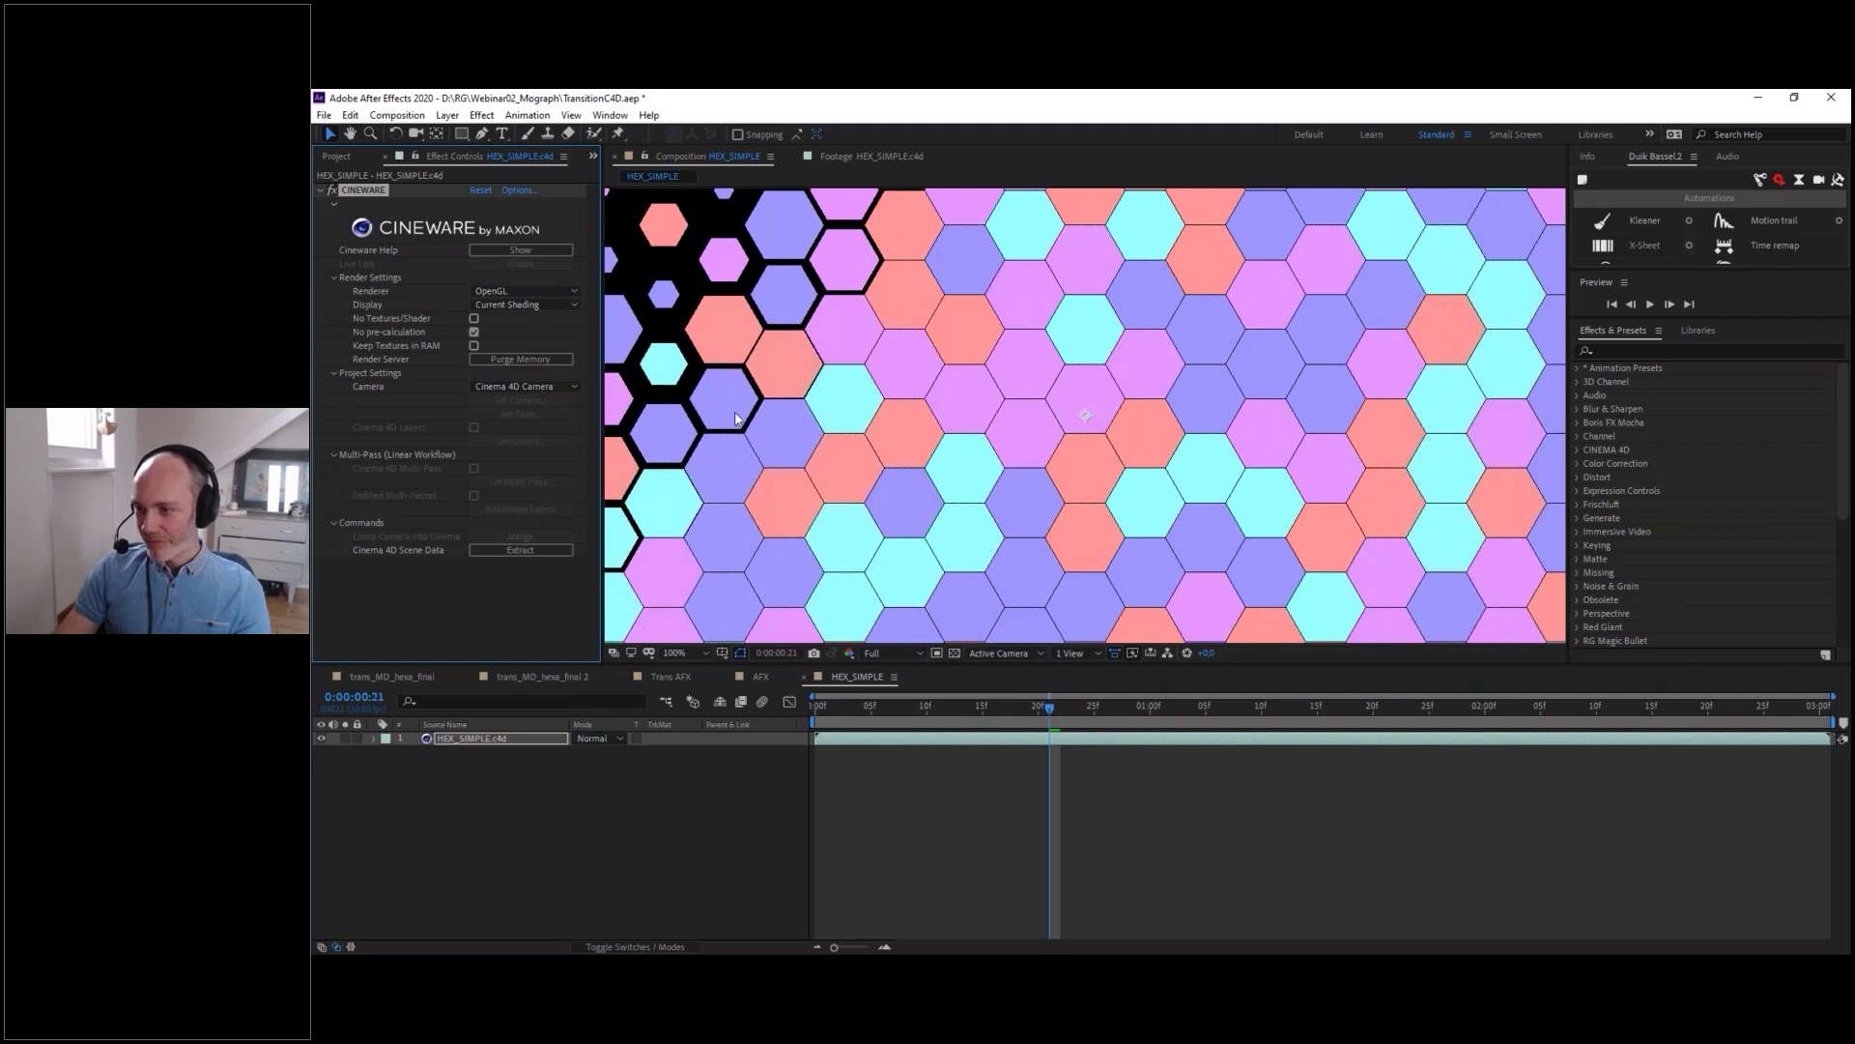
{"action": "scroll", "coordinate": [734, 409], "scroll_direction": "up", "scroll_amount": 2}
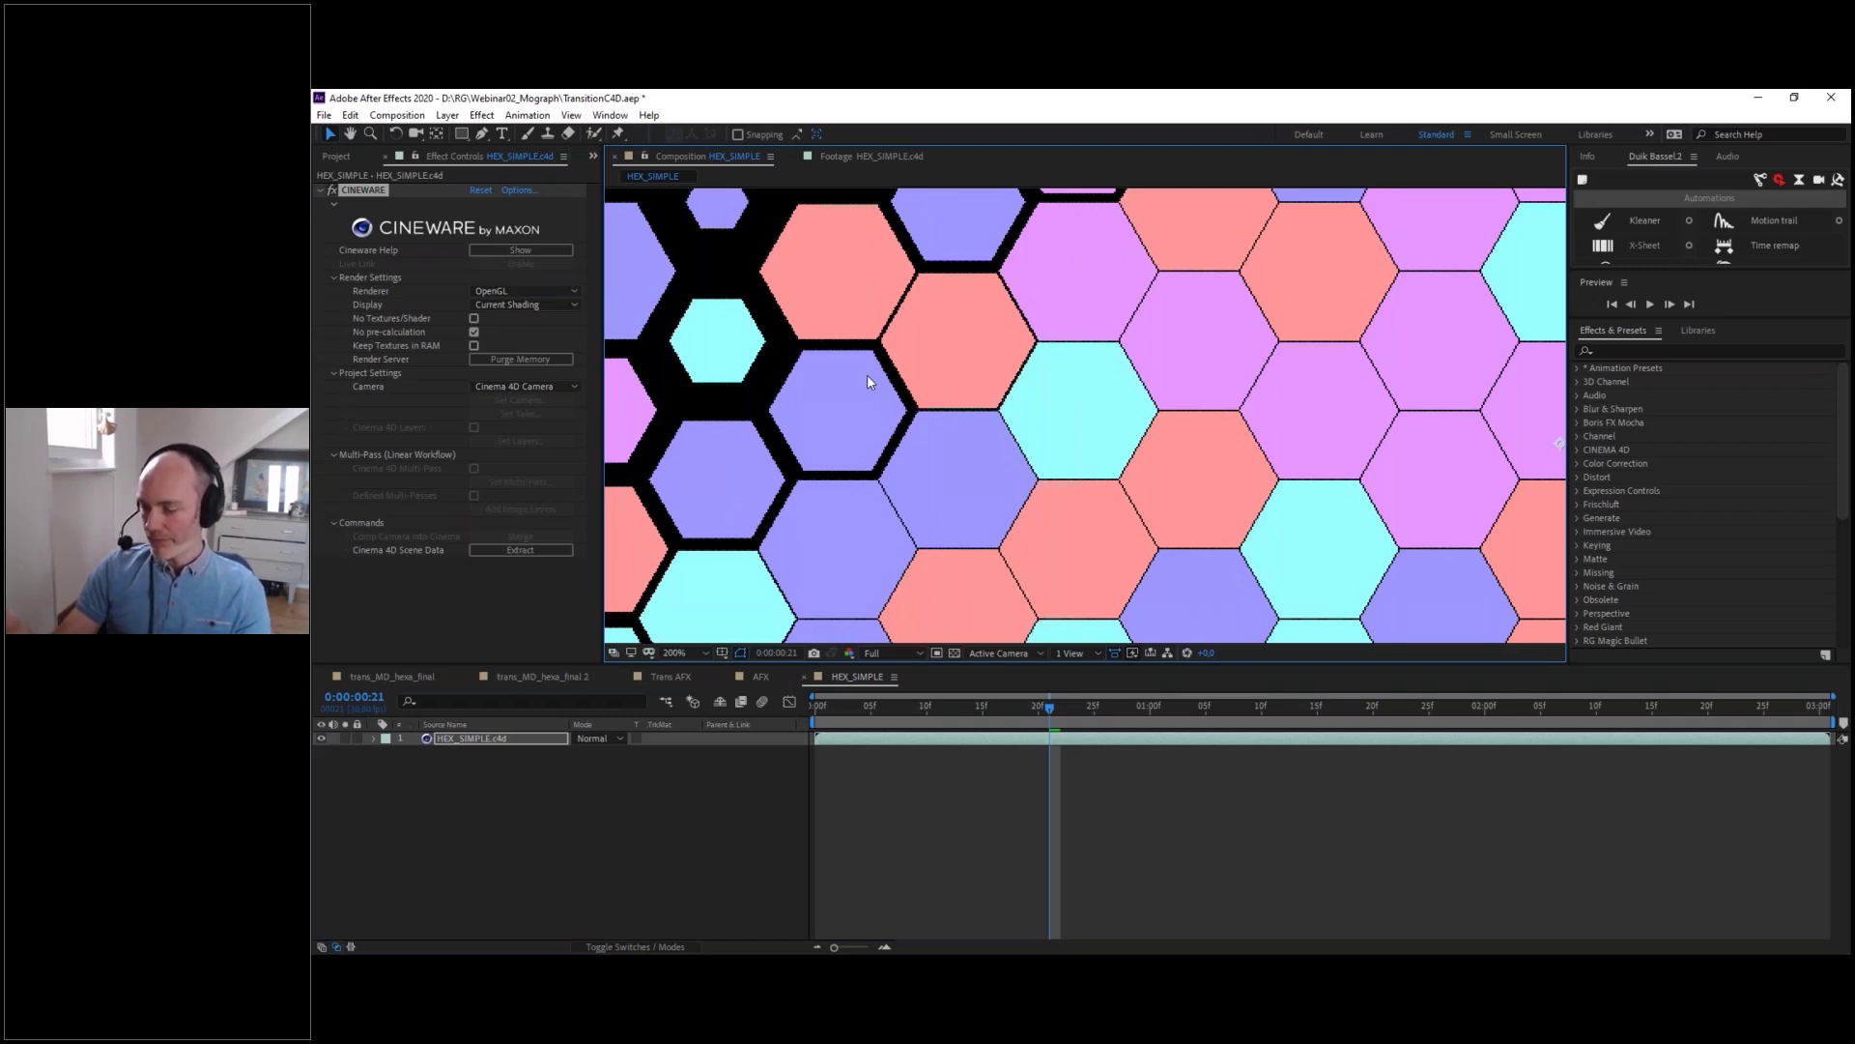
- Set the CINEWARE renderer to Standard (Final) and return the composition view to 100%
{"action": "left_click", "coordinate": [497, 292]}
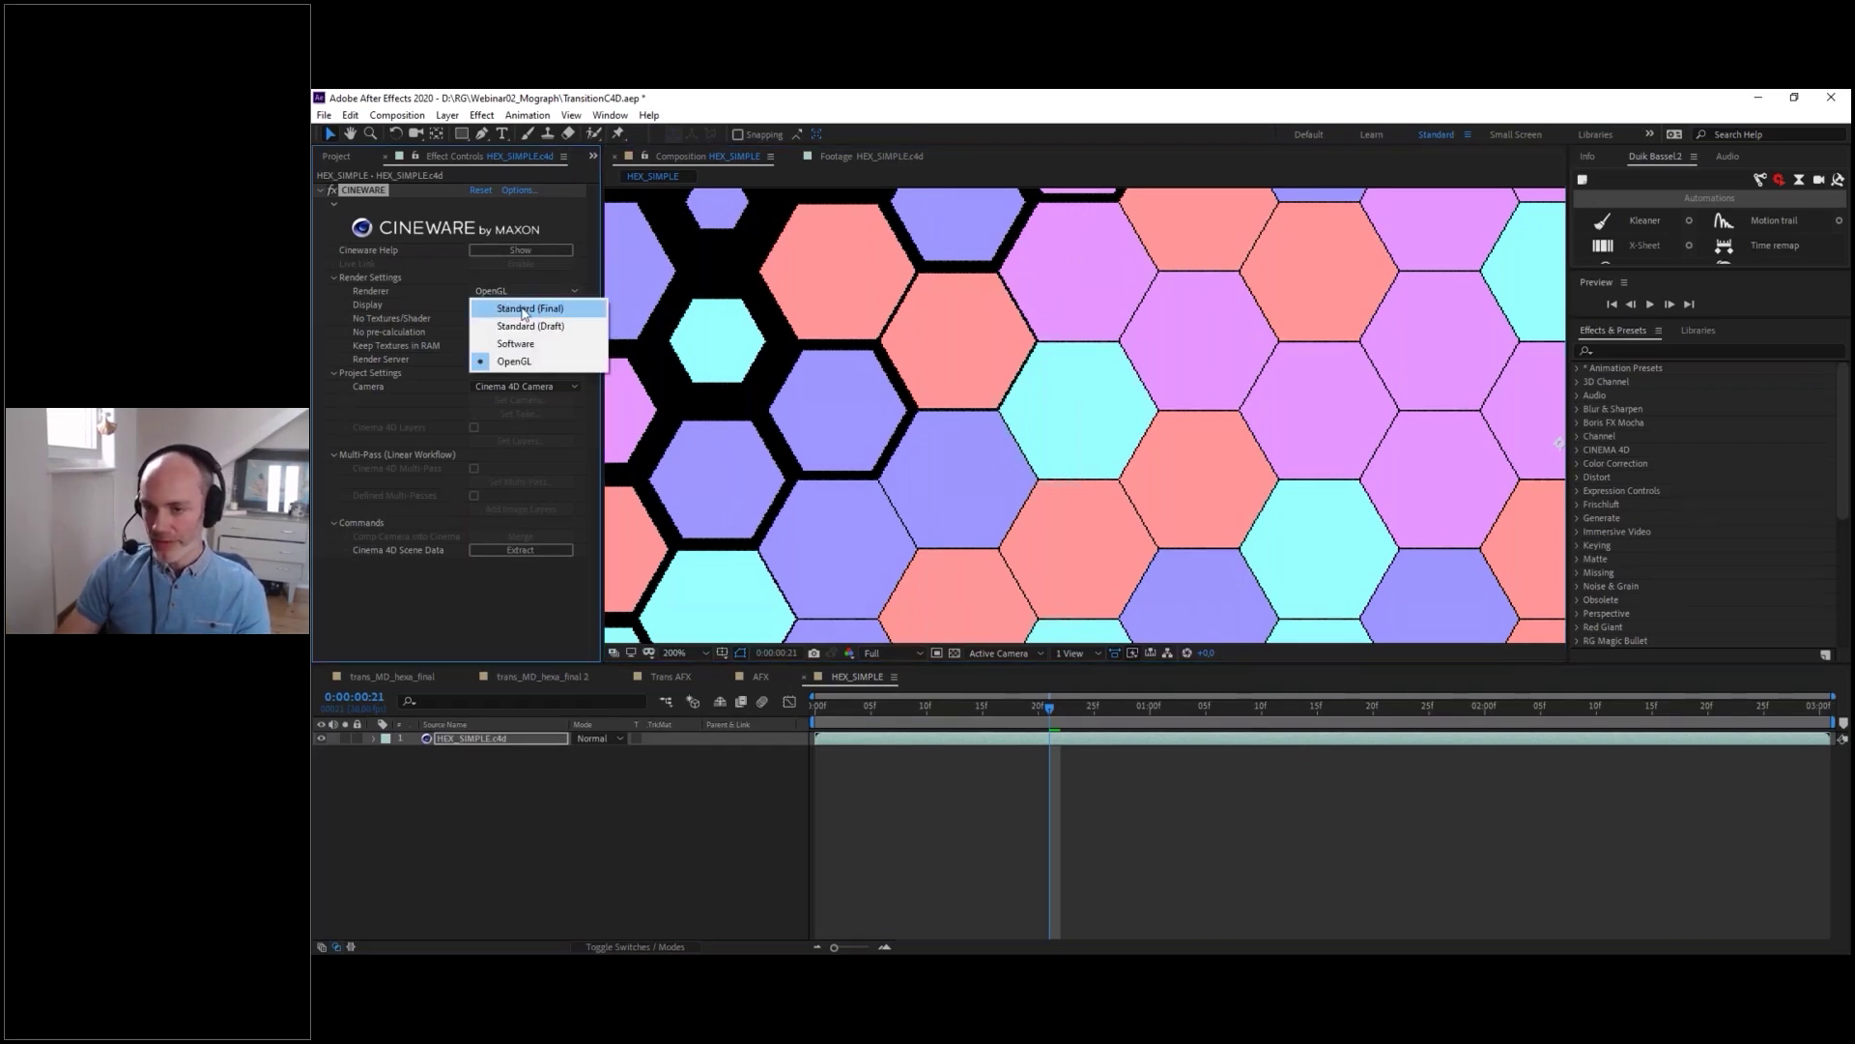
{"action": "left_click", "coordinate": [522, 309]}
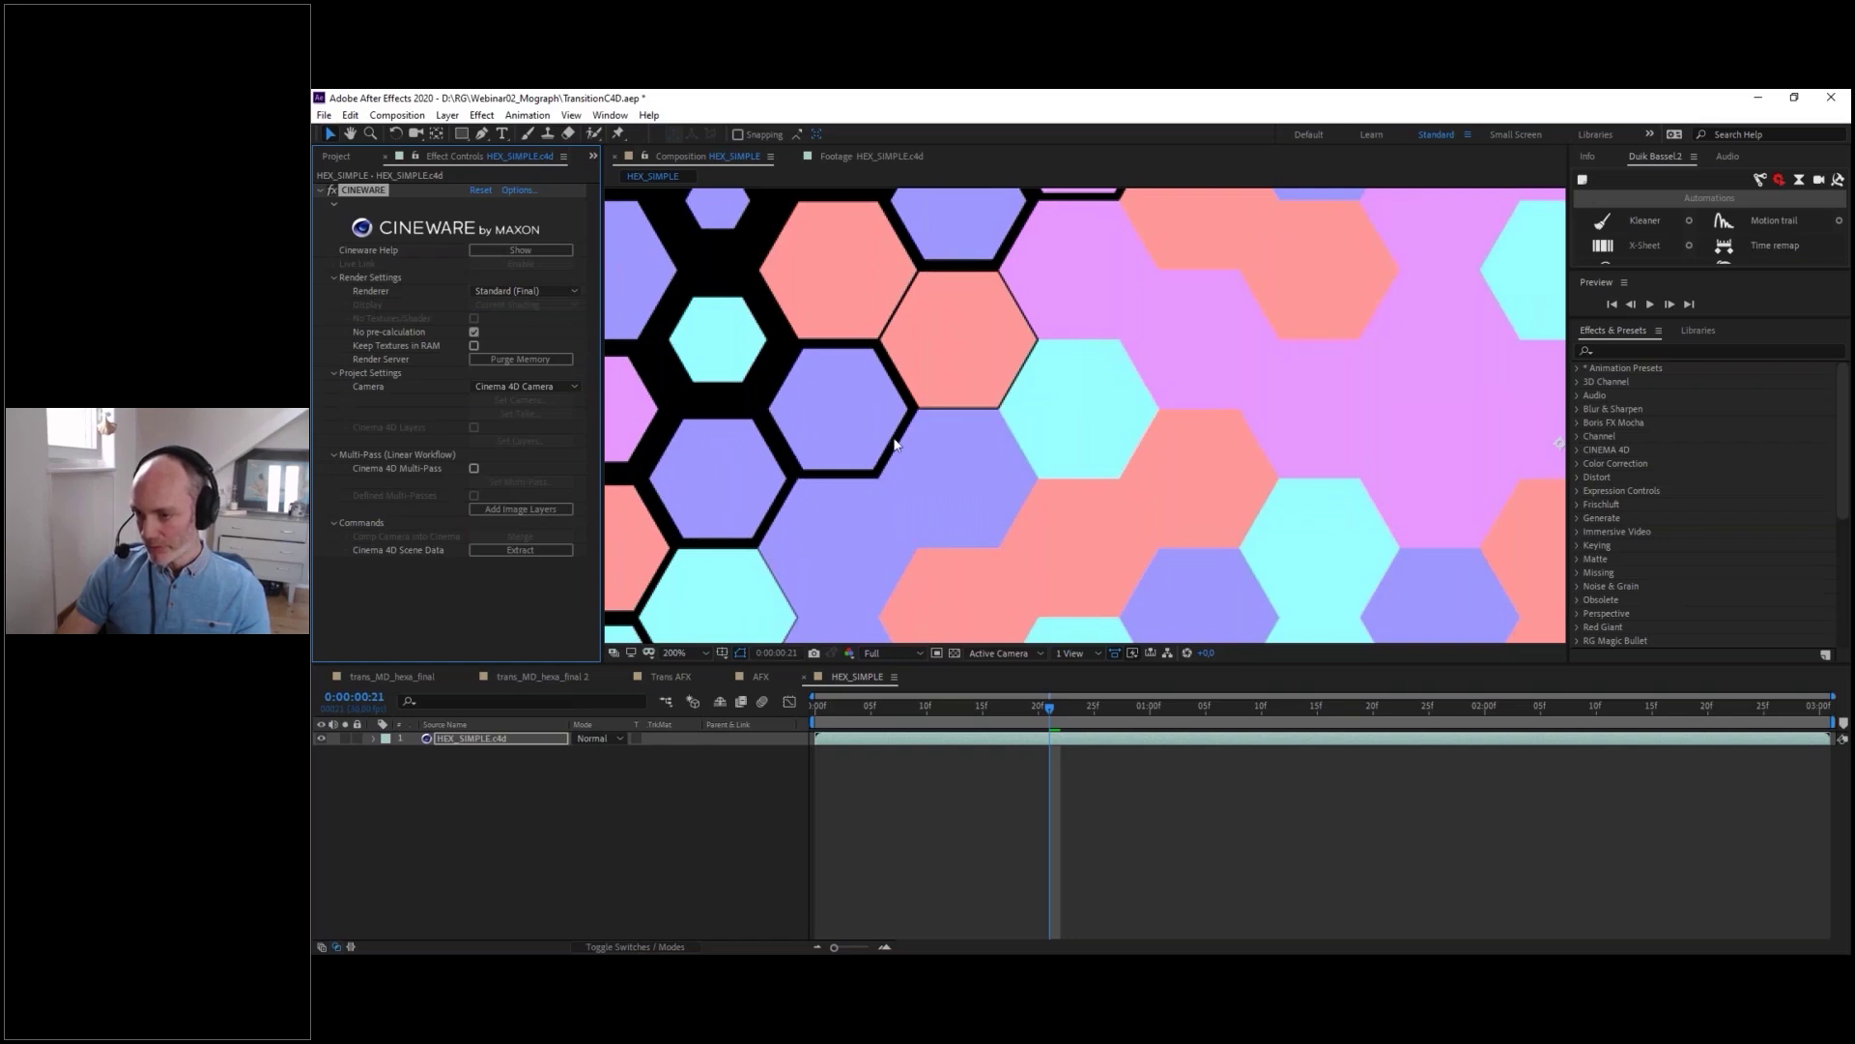
{"action": "key", "text": "slash"}
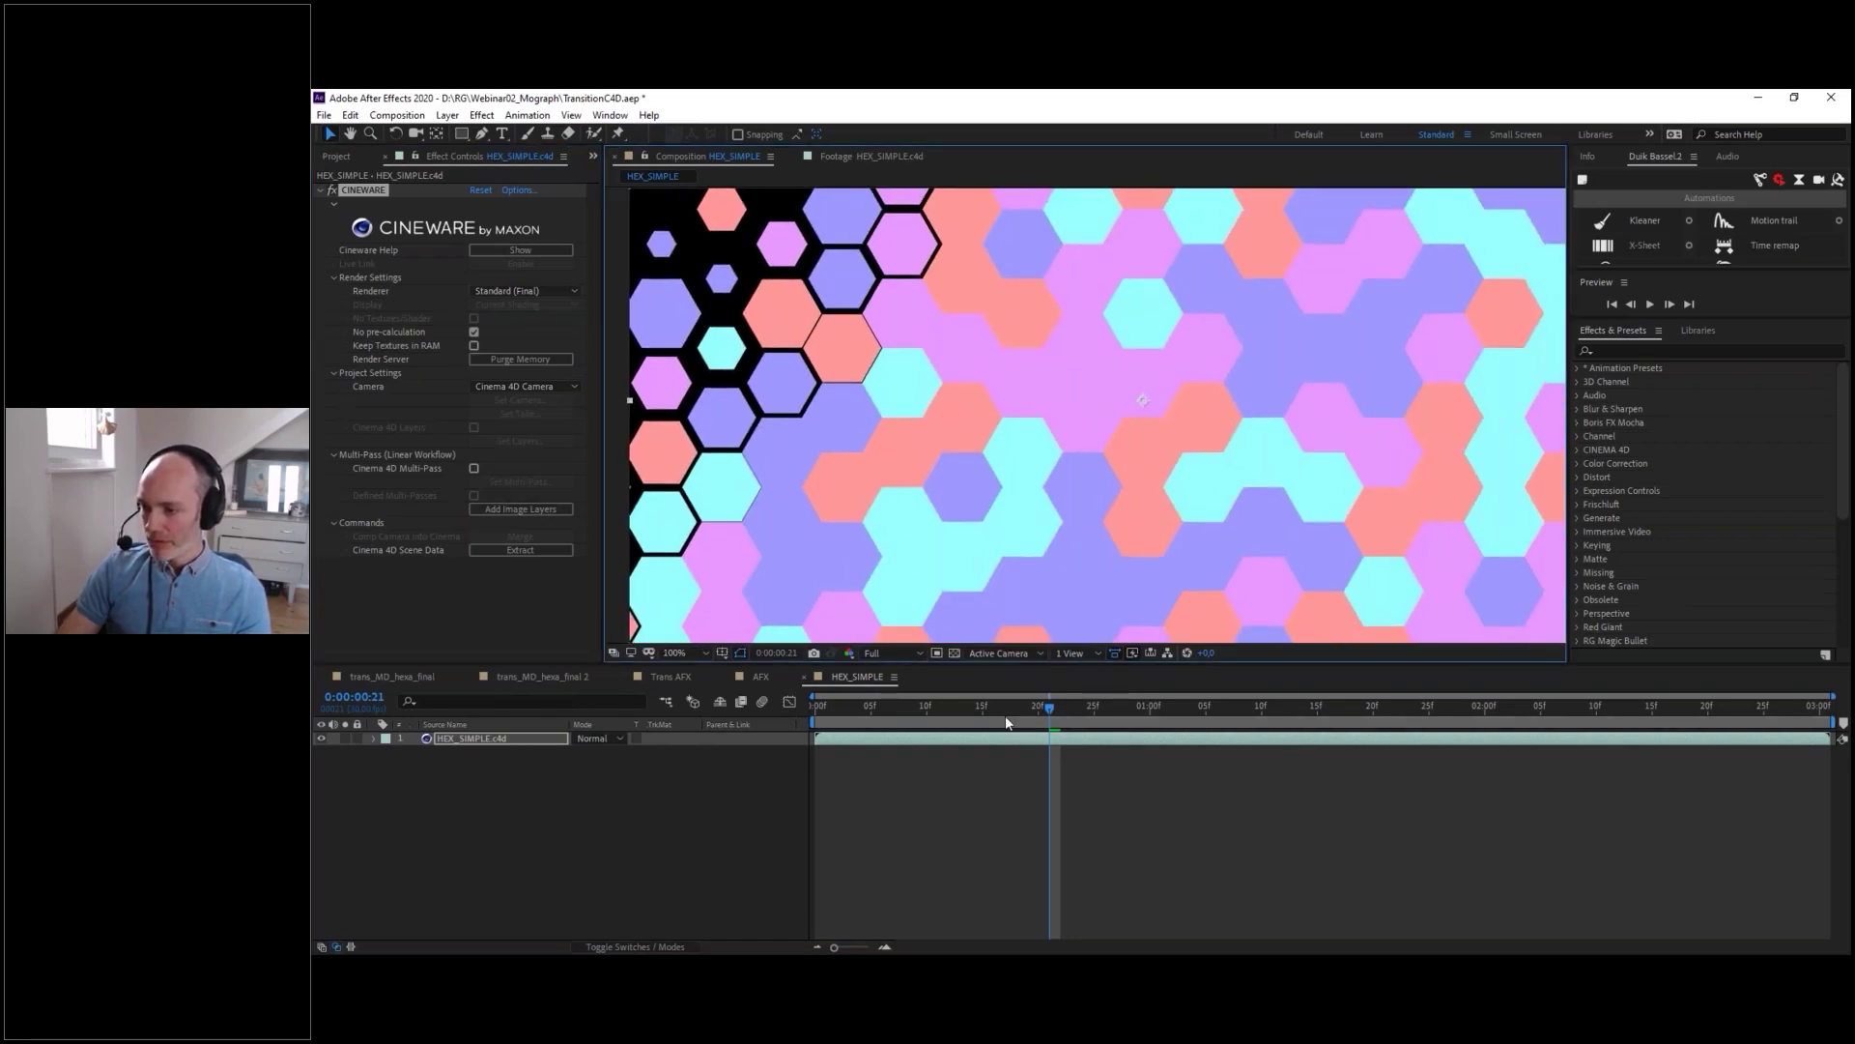
- Preview the rendered hexagon transition from the first frame, stop at frame 29 and reduce the composition view to 50%
{"action": "left_click", "coordinate": [1005, 715]}
{"action": "key", "text": "Home"}
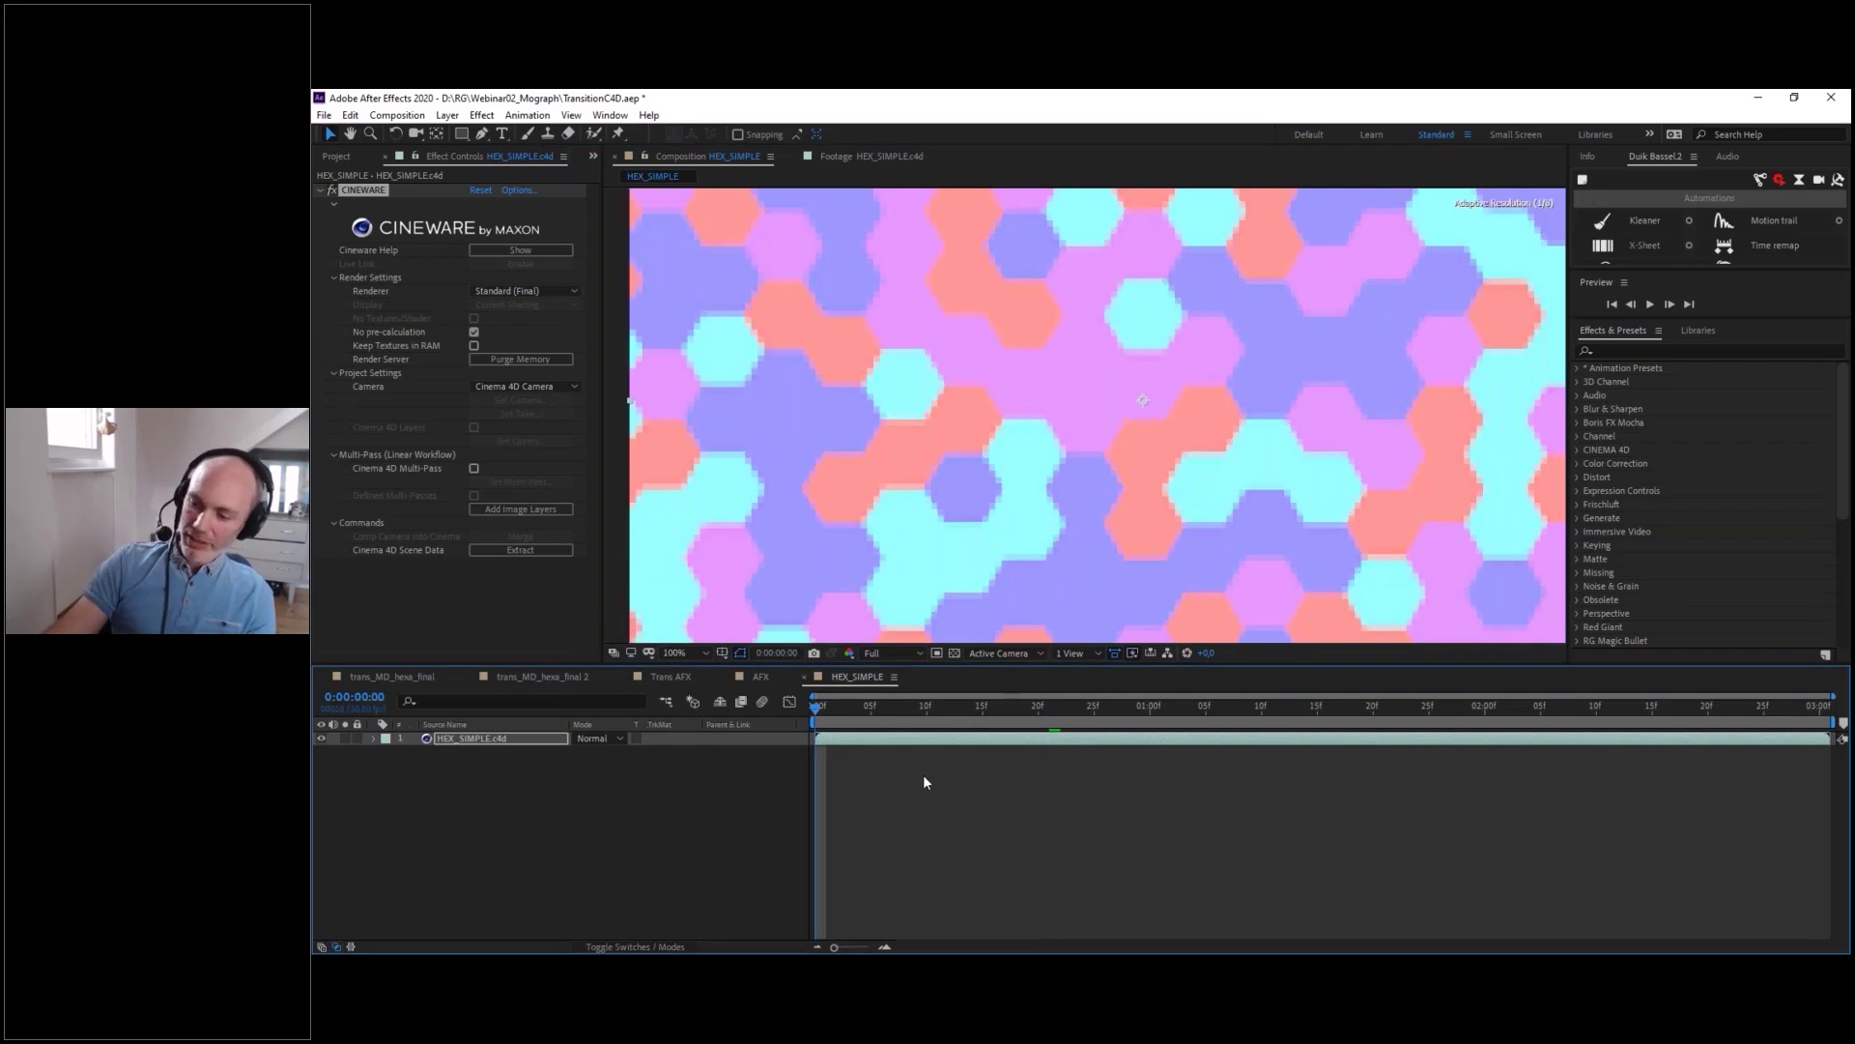
{"action": "key", "text": "space"}
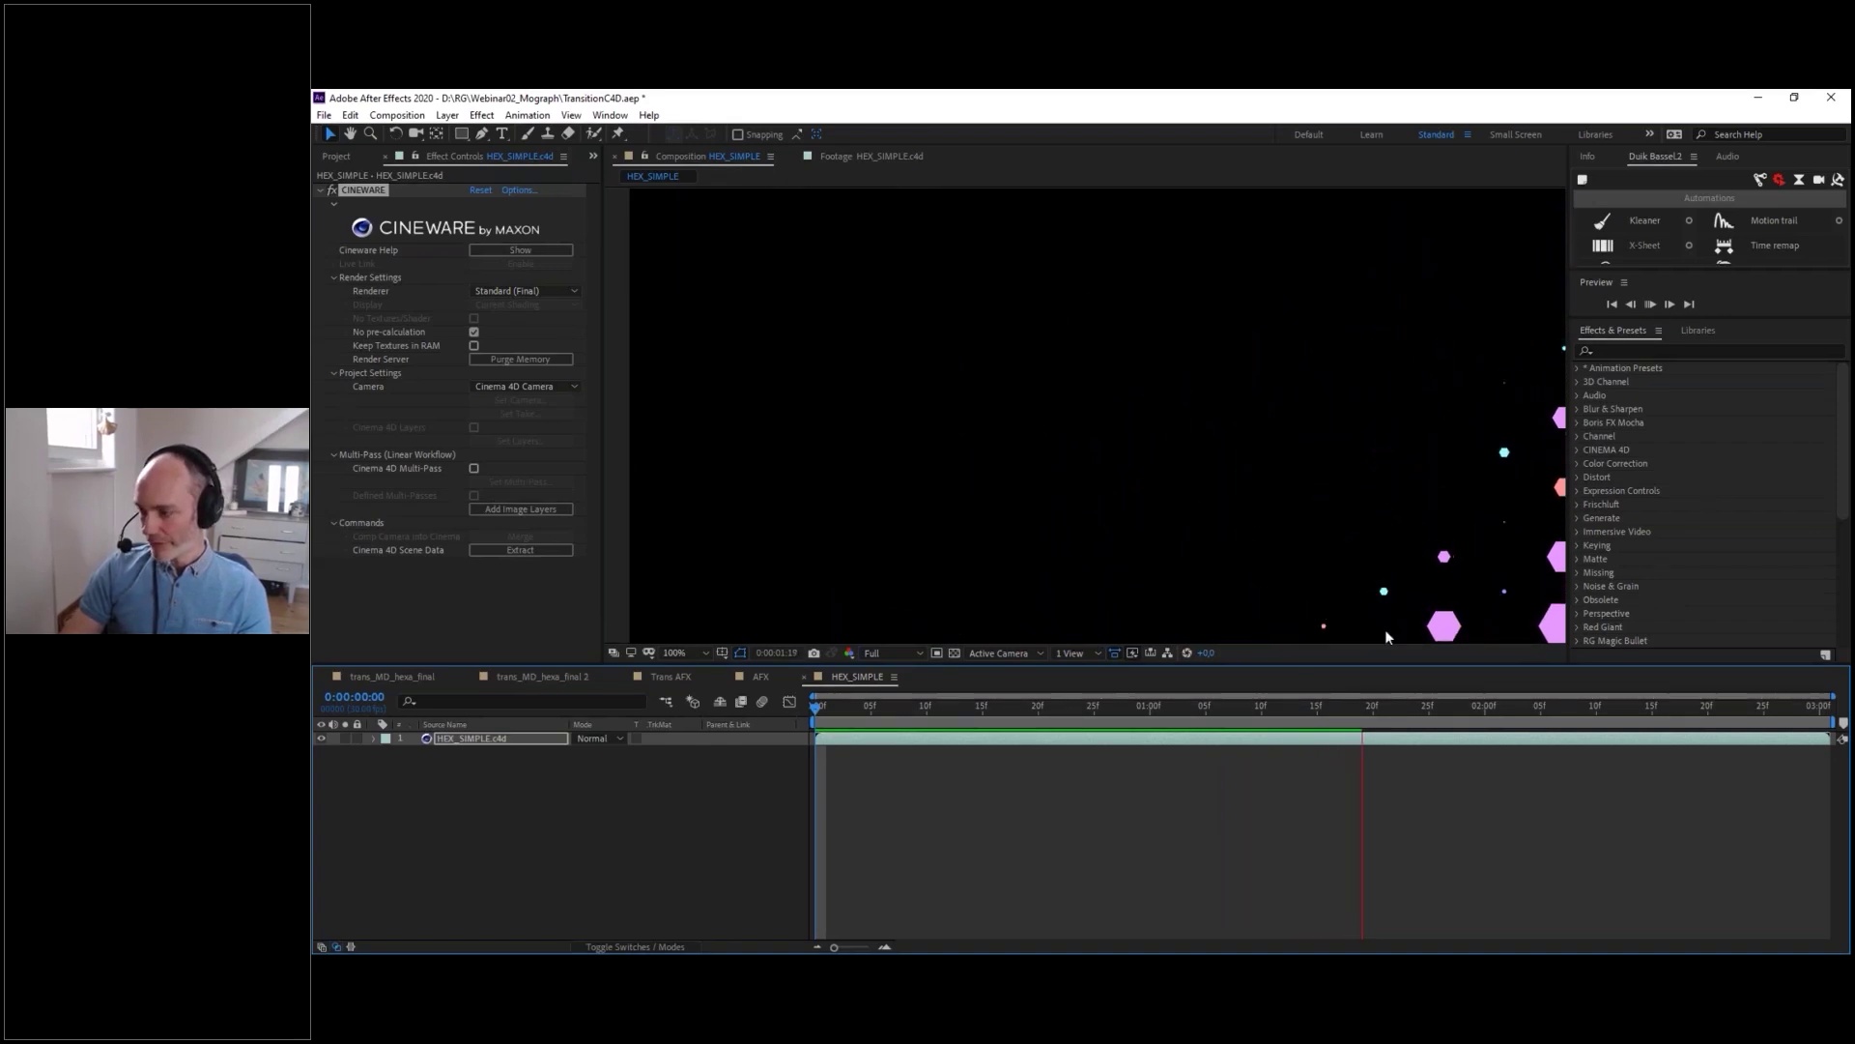
{"action": "left_click", "coordinate": [1394, 724]}
{"action": "left_click_drag", "start_coordinate": [1394, 725], "coordinate": [1140, 713]}
{"action": "key", "text": "comma"}
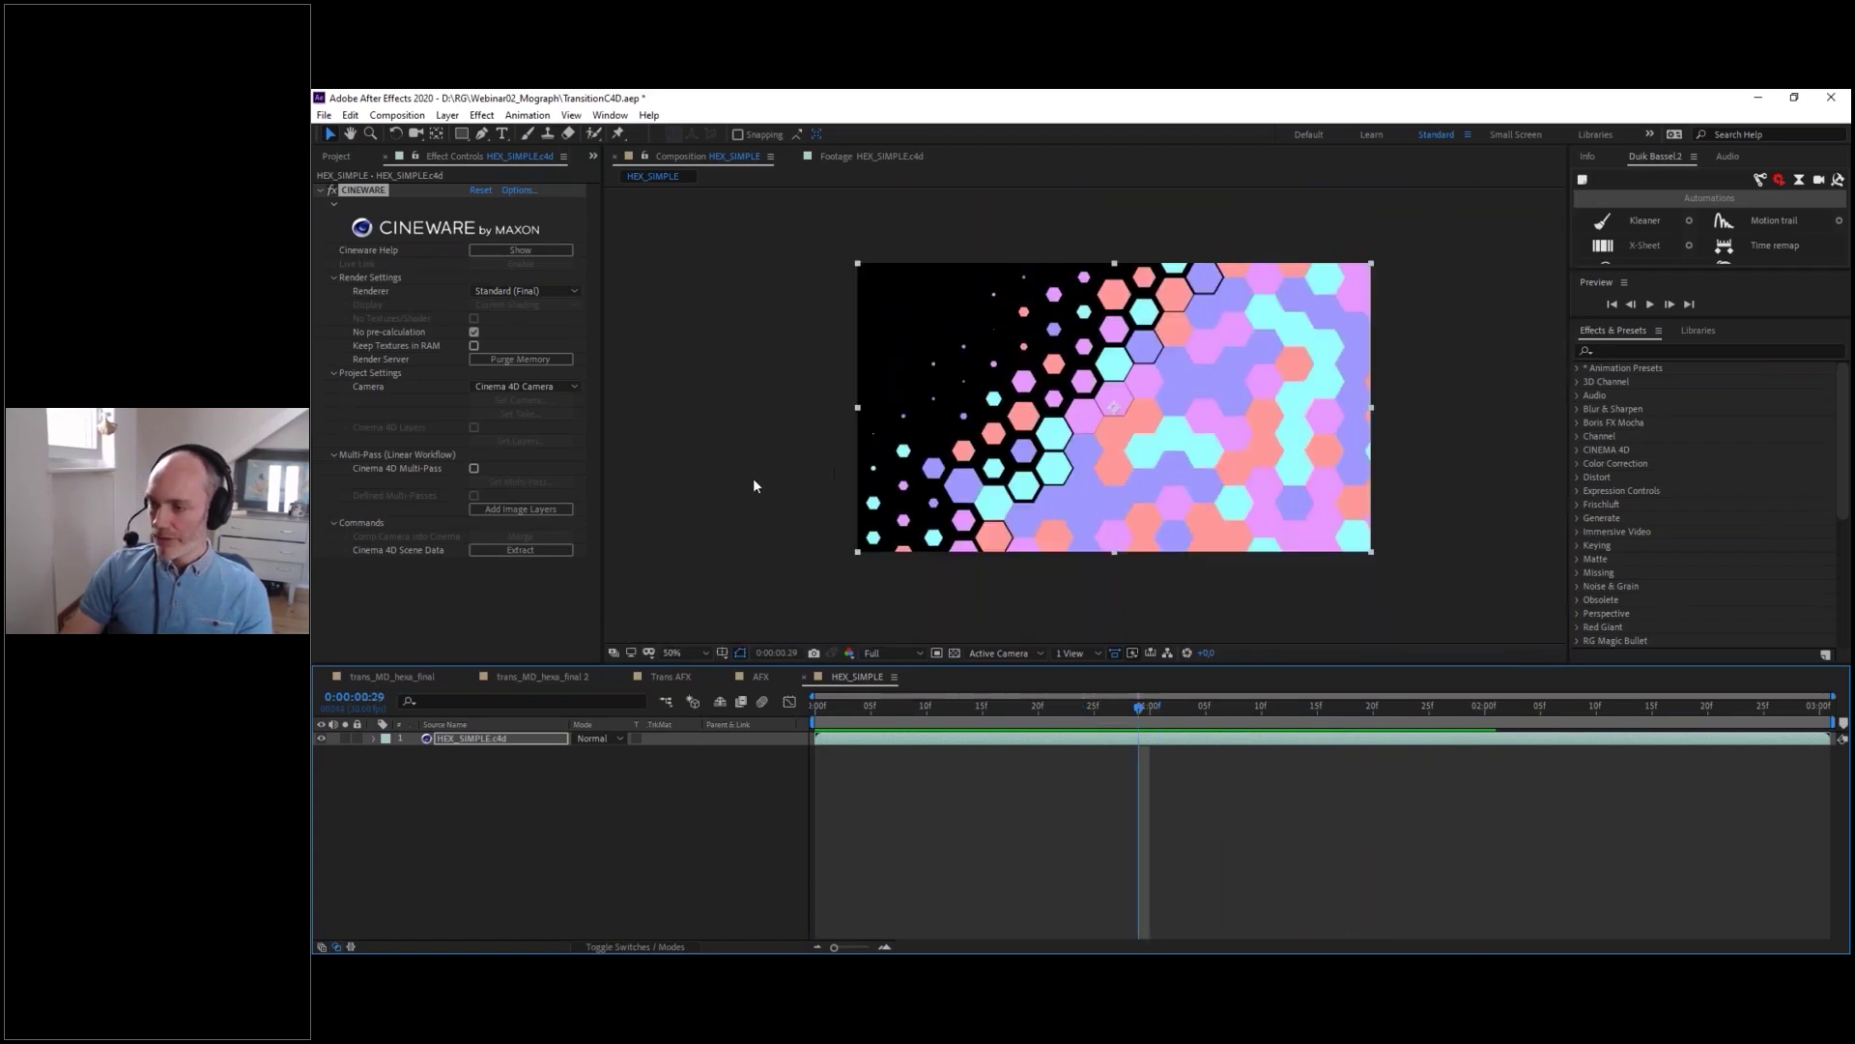
- Add fiber-4814456.jpg from the project's AFX folder as a layer beneath HEX_SIMPLE.c4d
{"action": "left_click", "coordinate": [340, 157]}
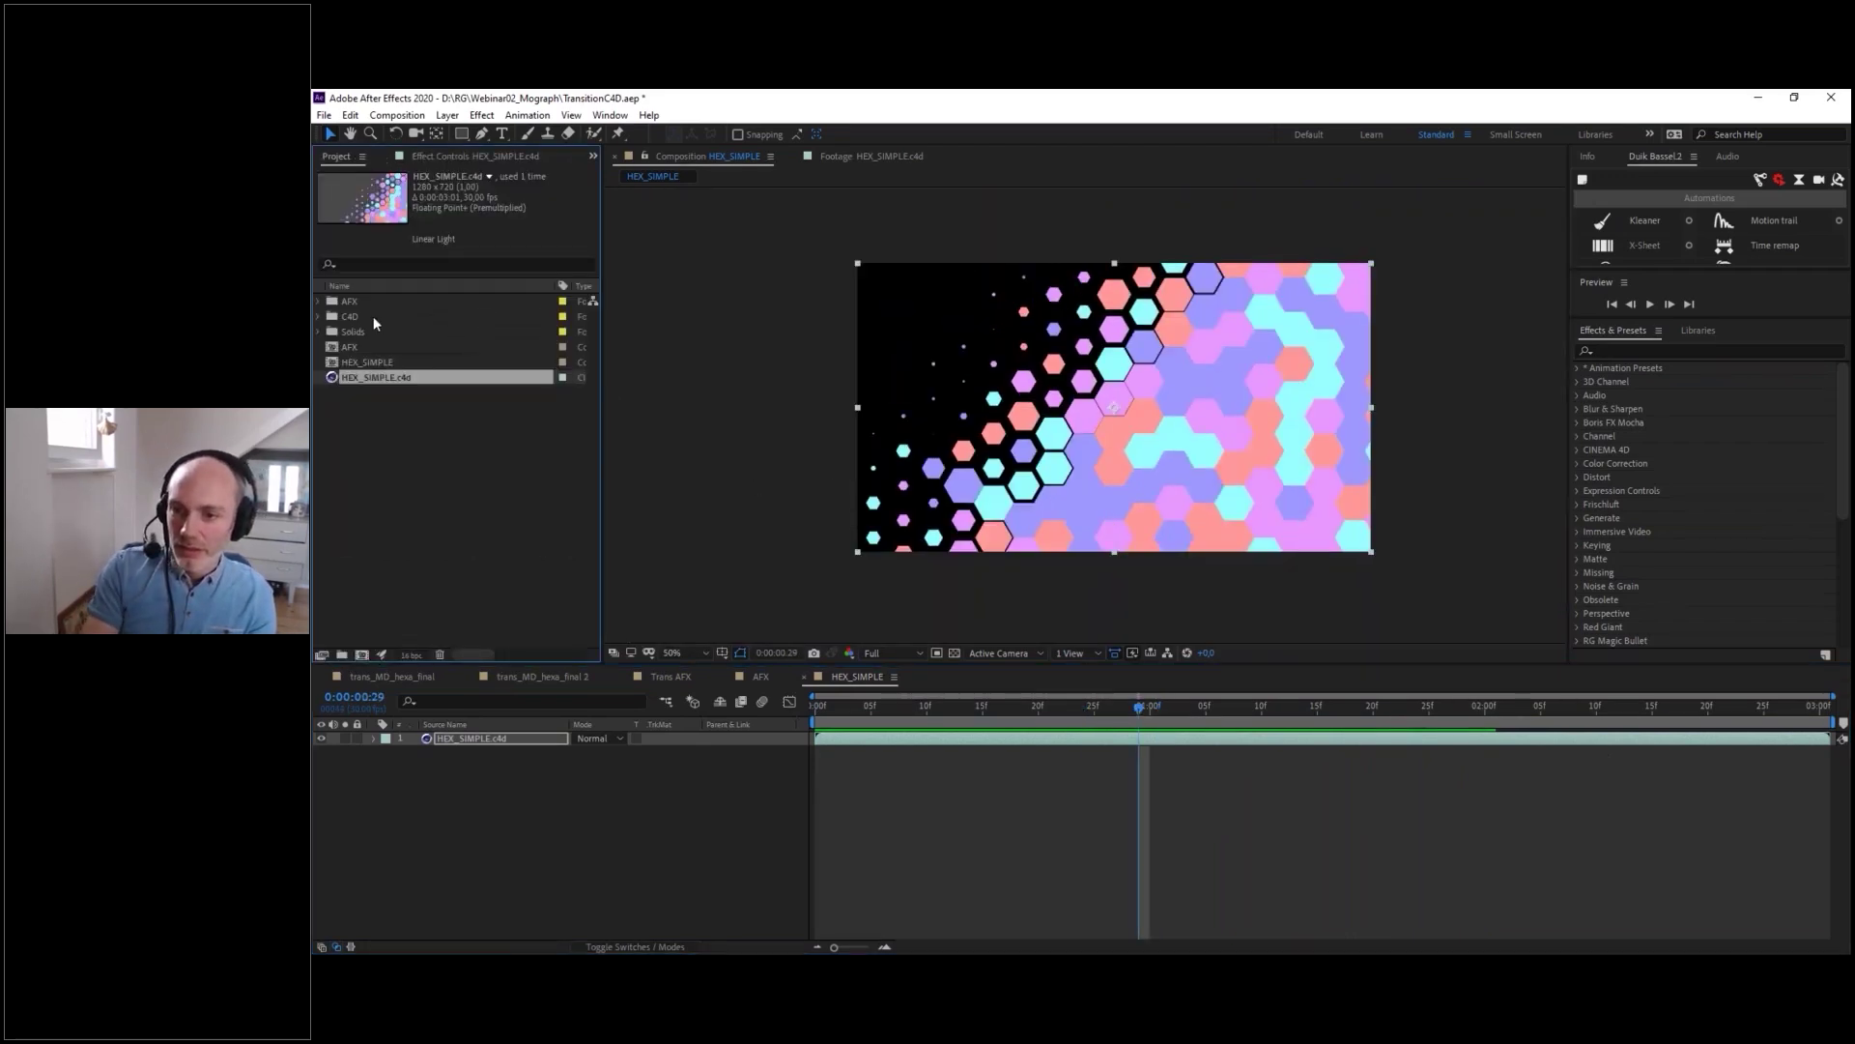
{"action": "left_click", "coordinate": [319, 300]}
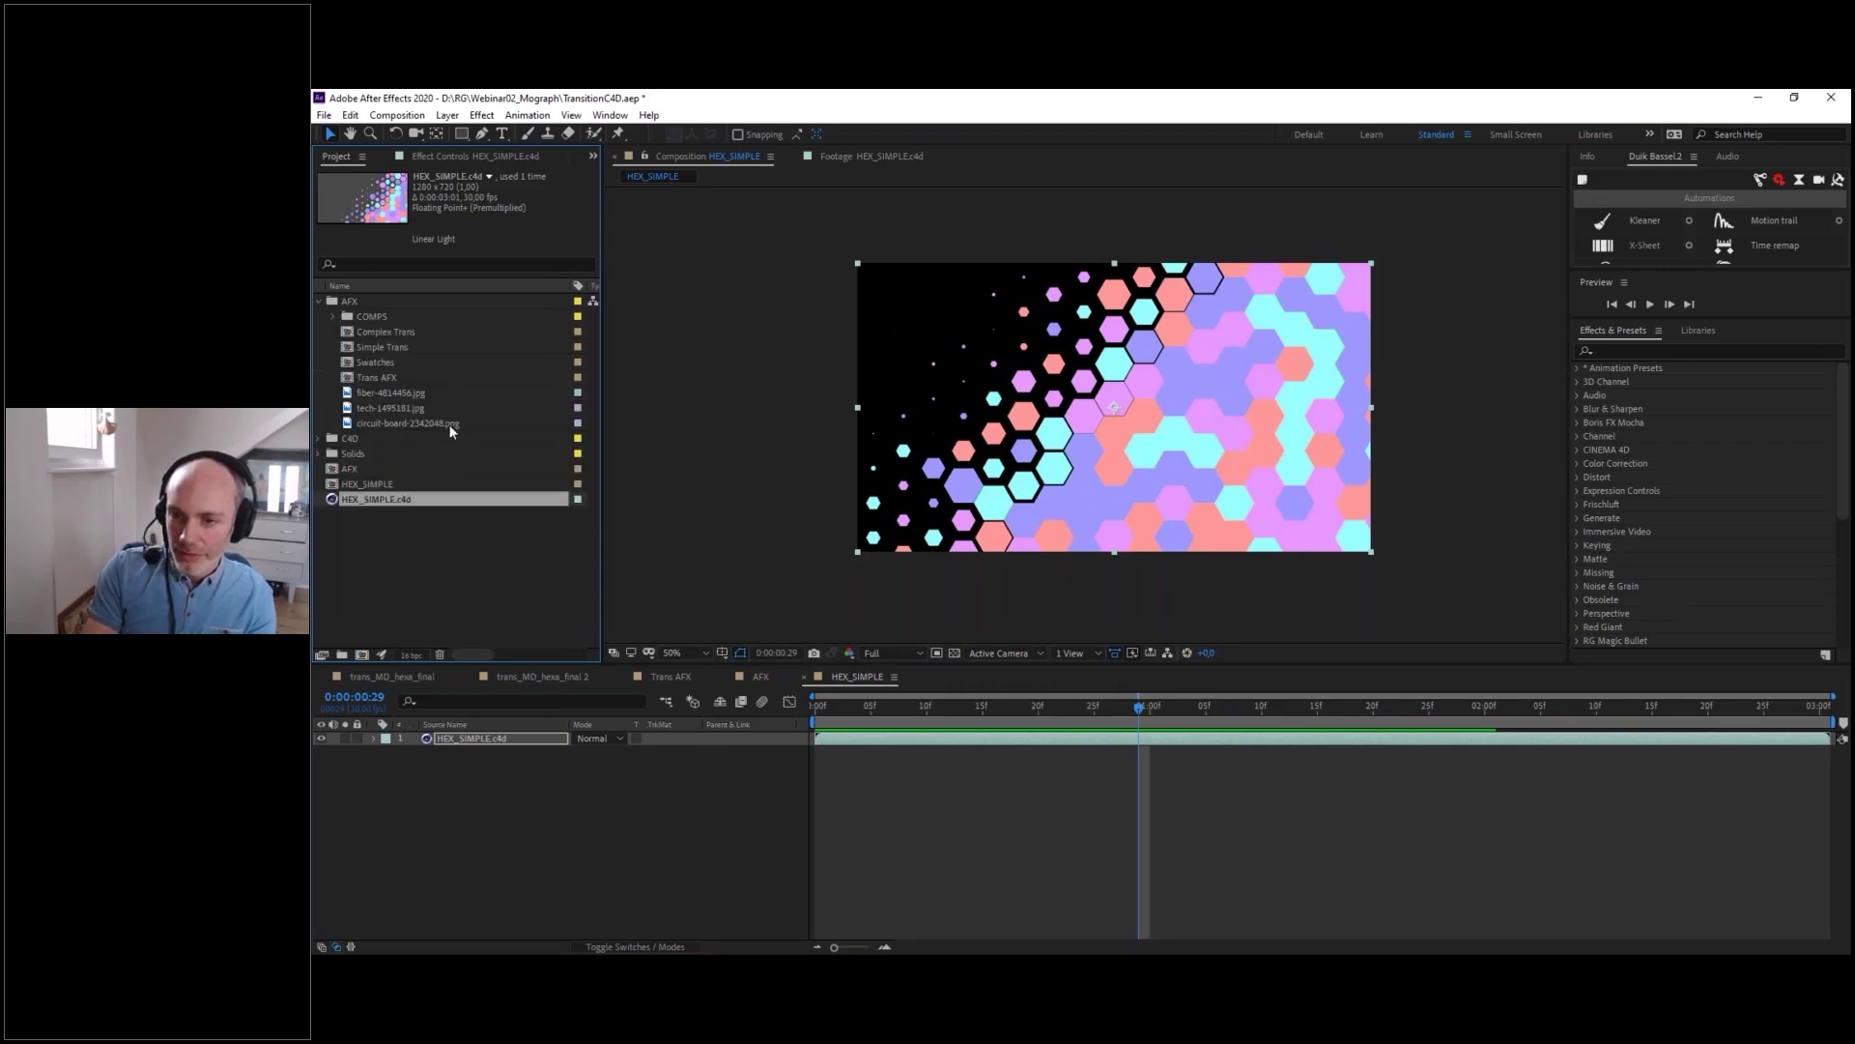
{"action": "left_click", "coordinate": [380, 395]}
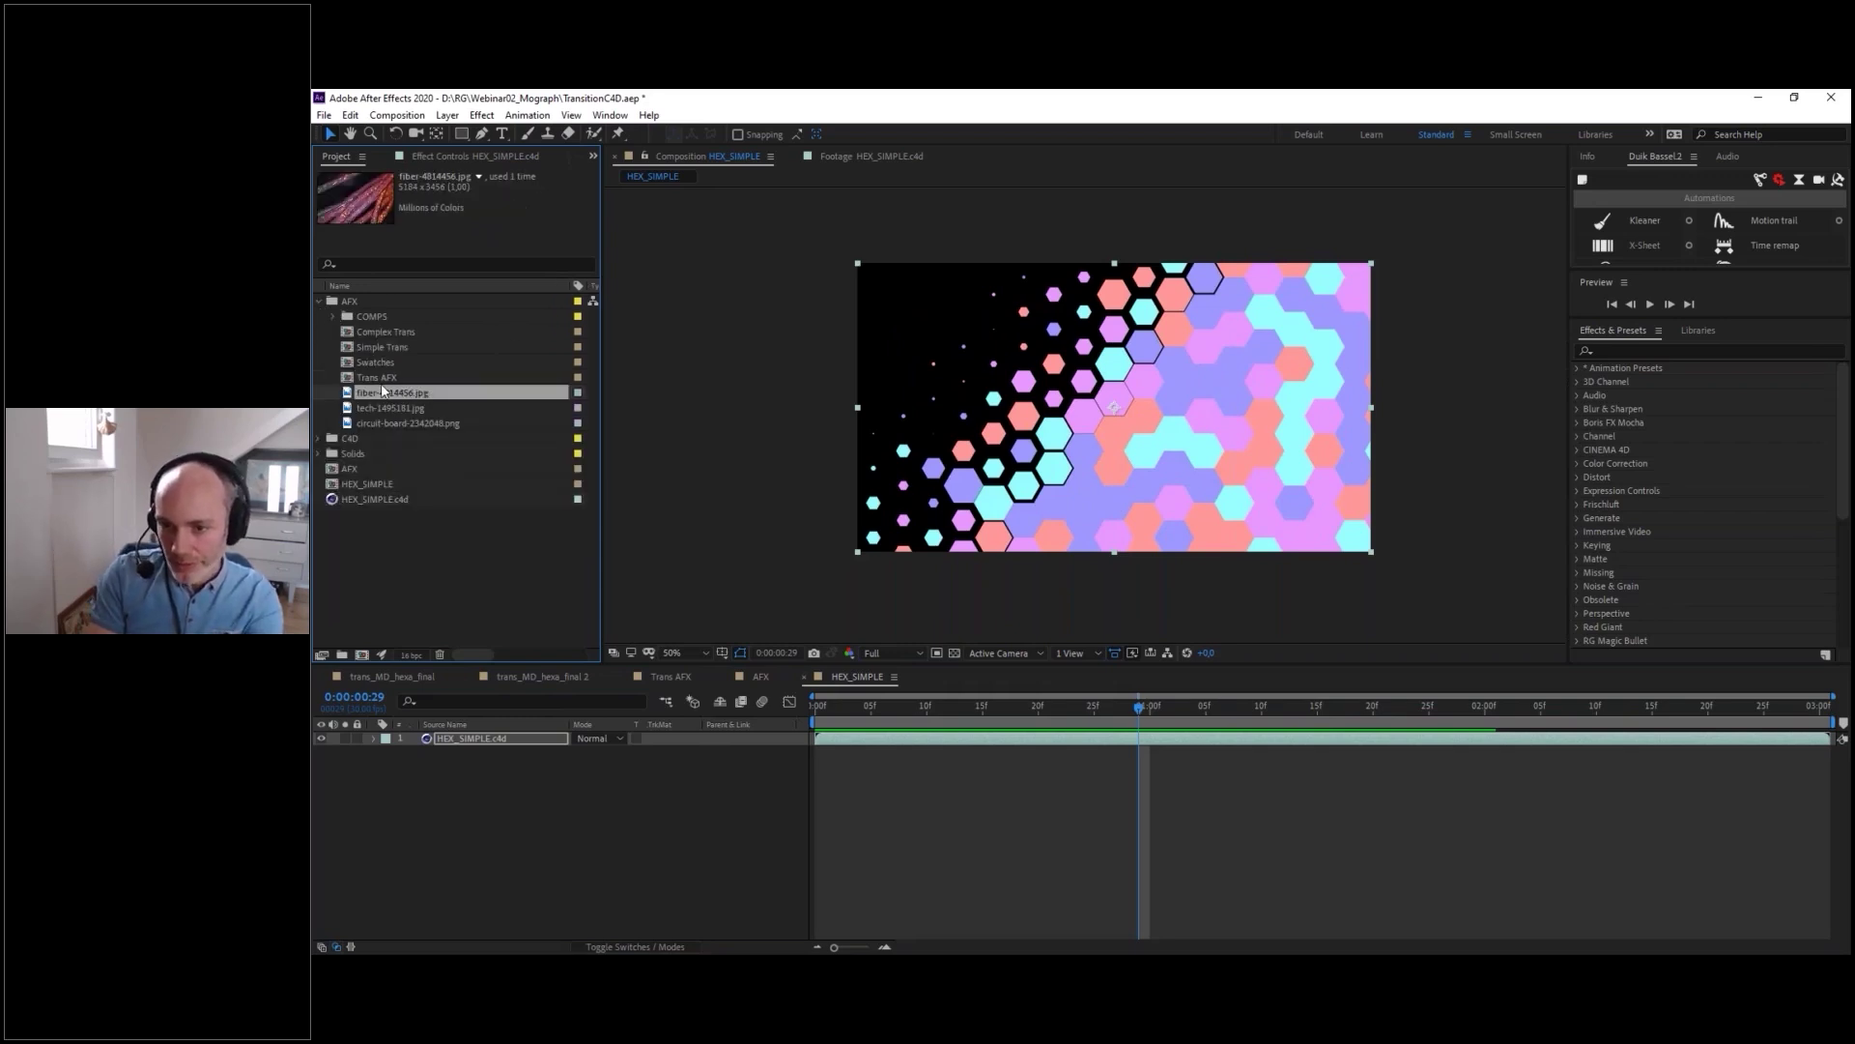
{"action": "left_click_drag", "start_coordinate": [377, 385], "coordinate": [473, 763]}
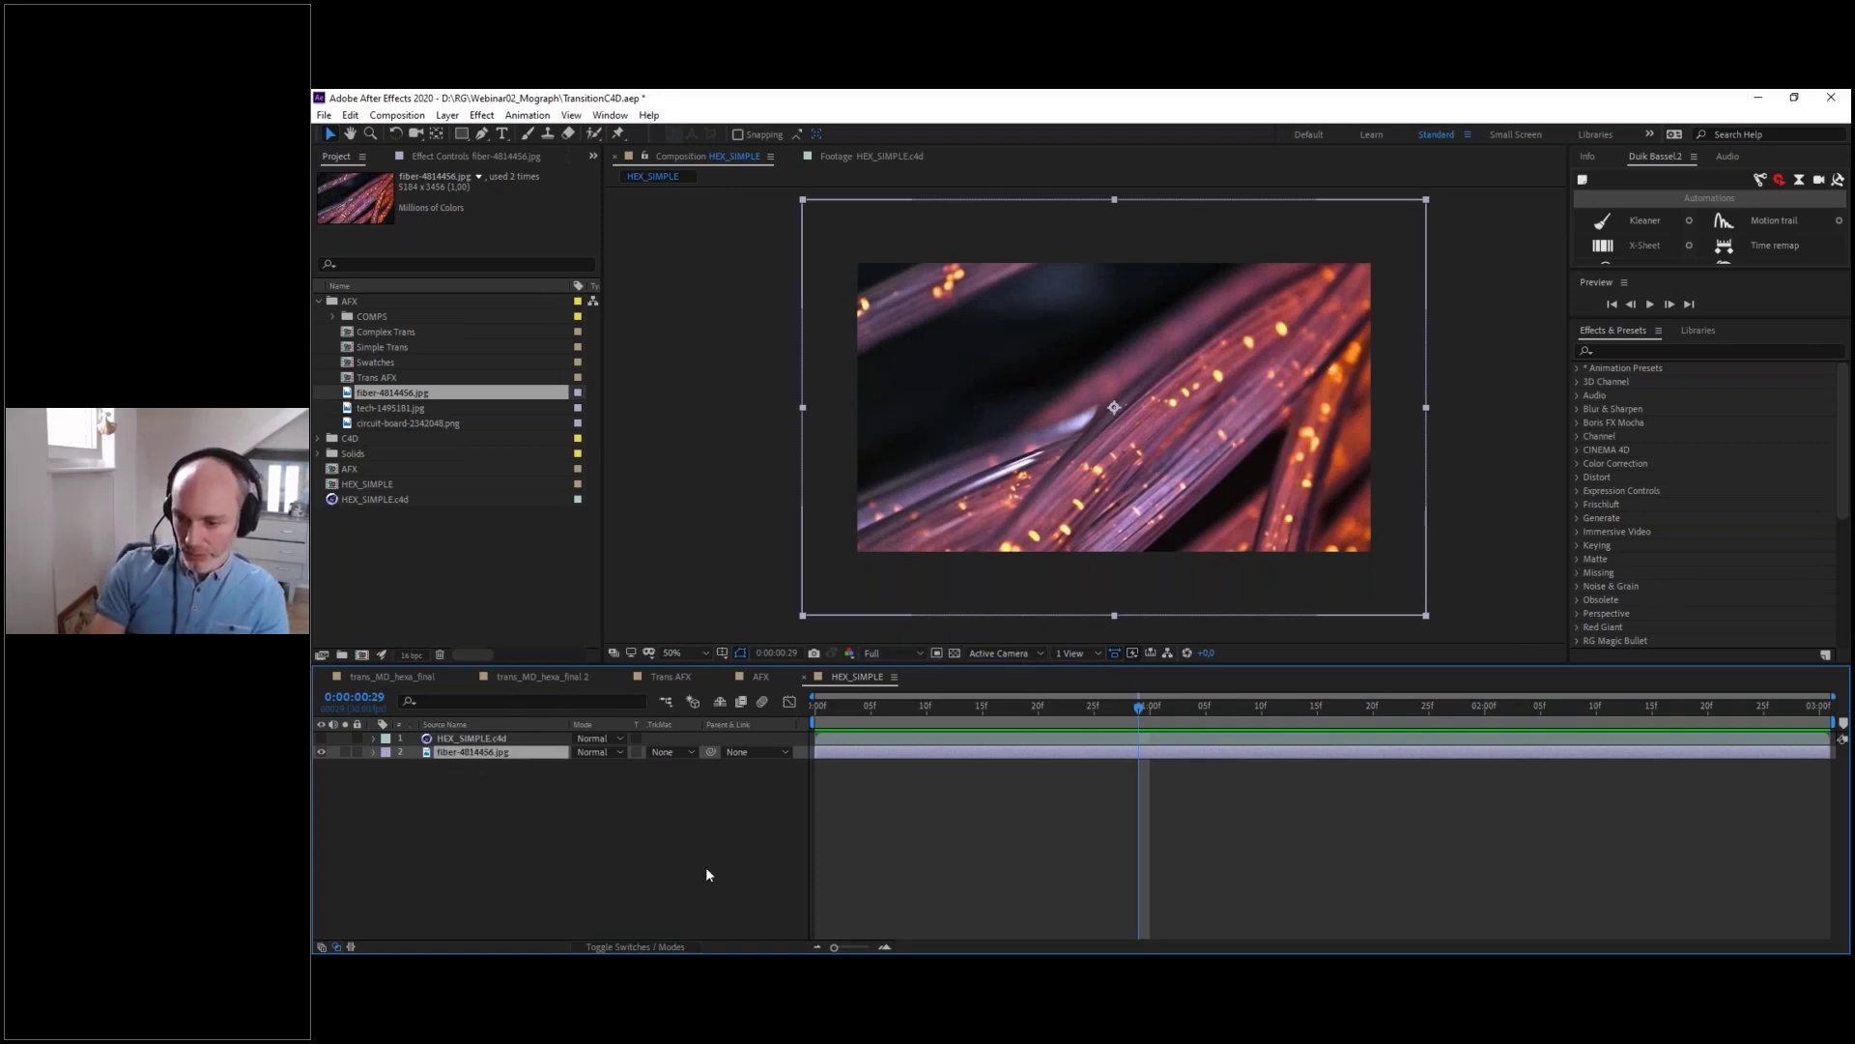
- Give the fiber image layer an alpha track matte from HEX_SIMPLE.c4d and scrub to 0:00:01:05 to check it
{"action": "left_click", "coordinate": [633, 946]}
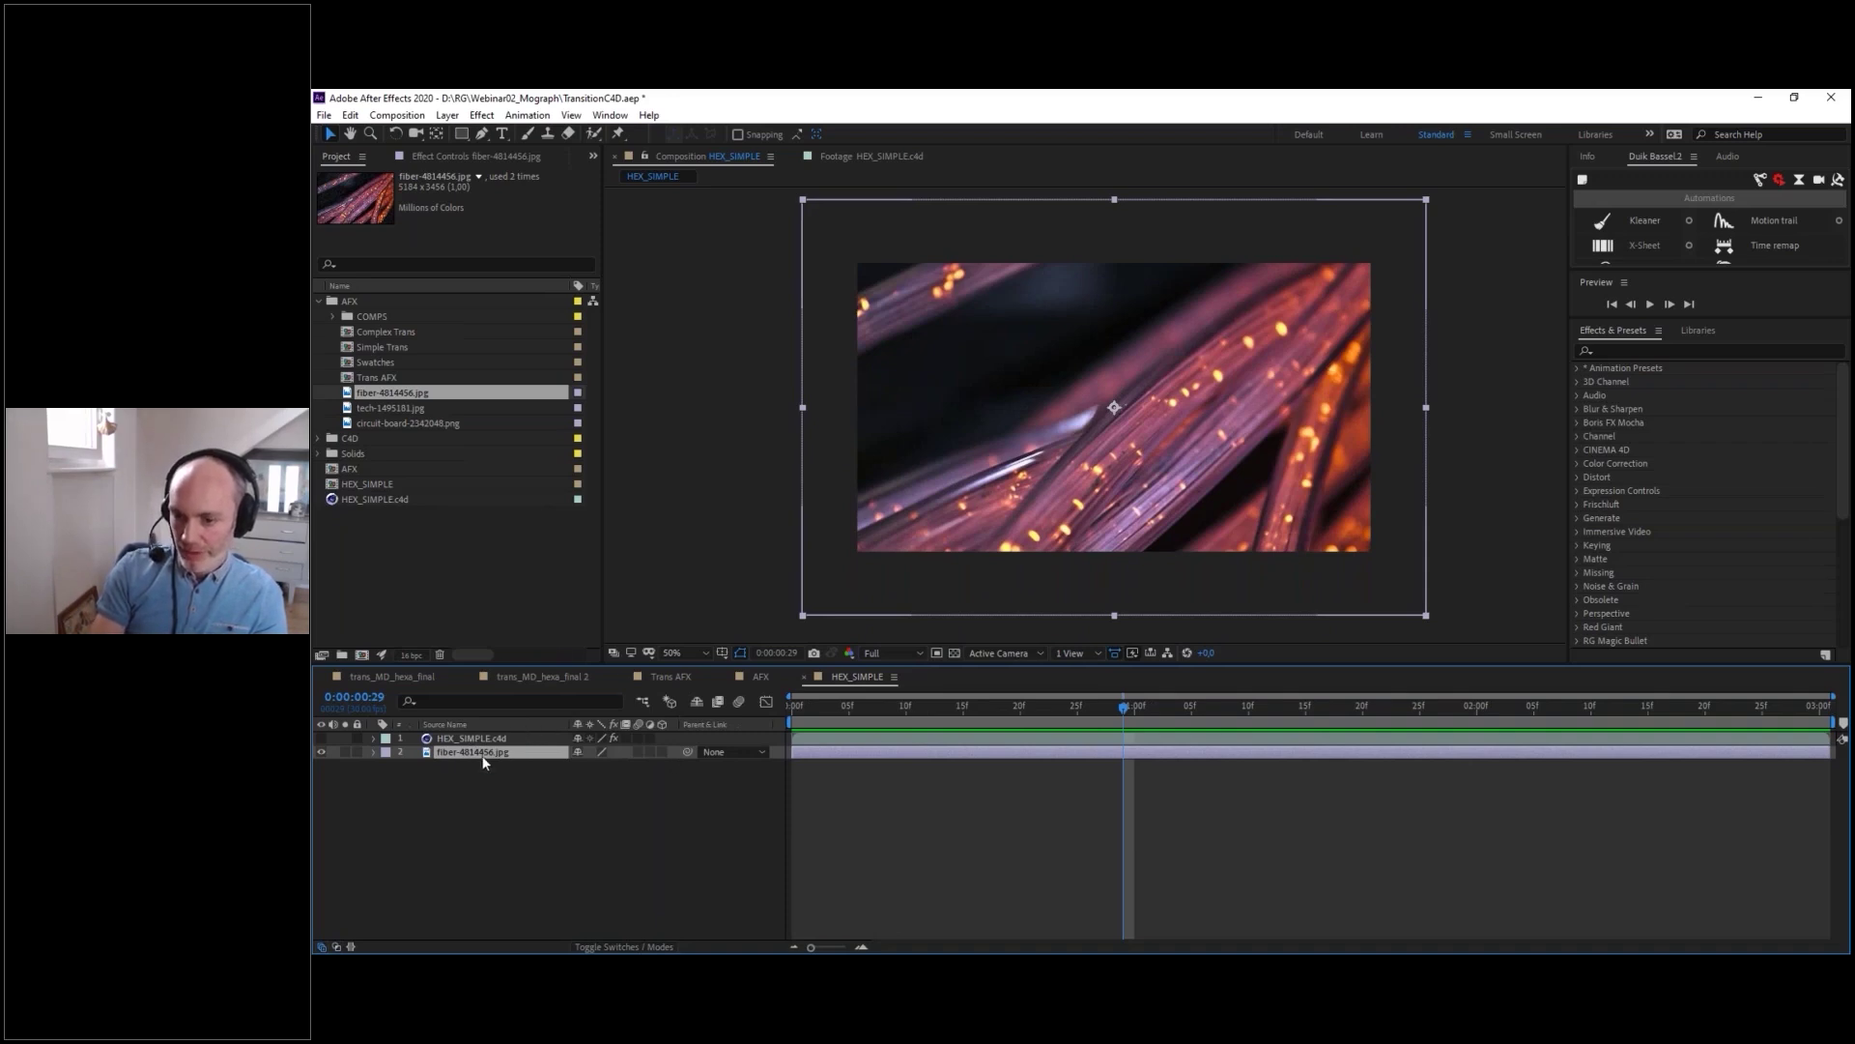
{"action": "left_click", "coordinate": [601, 947]}
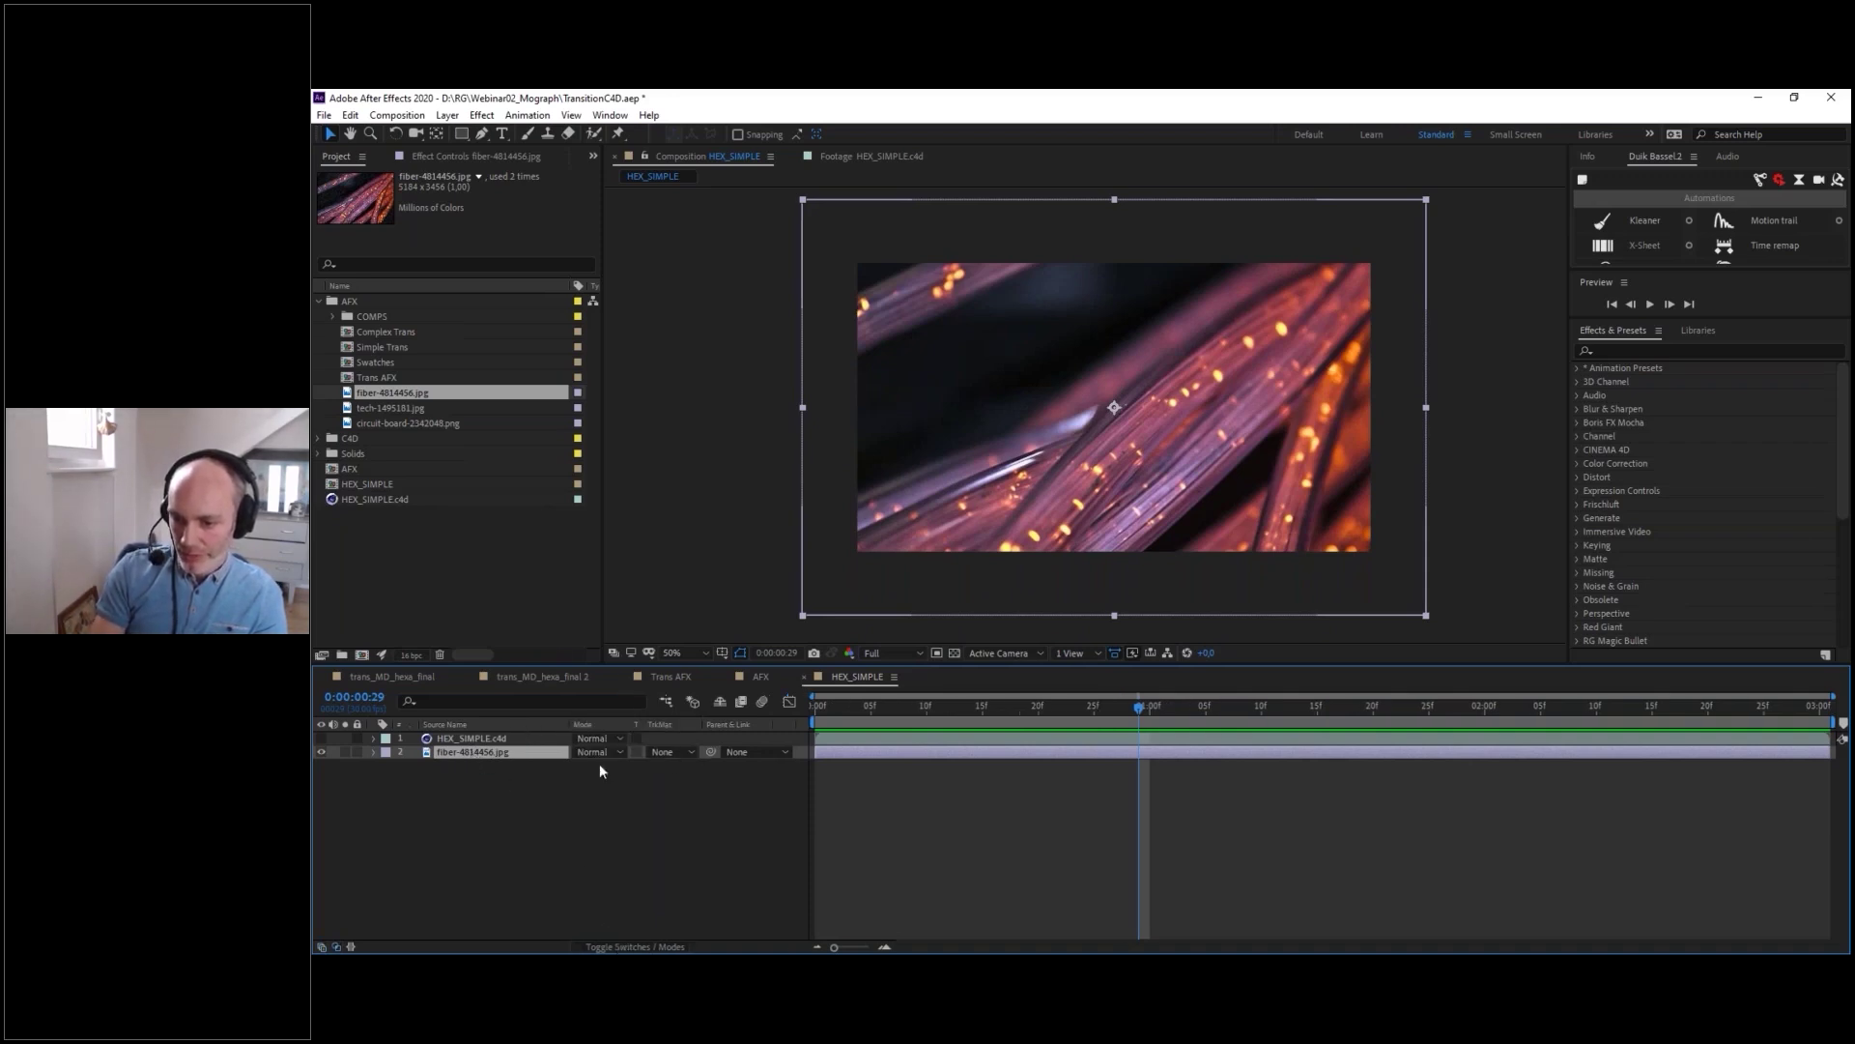
{"action": "left_click", "coordinate": [674, 751]}
{"action": "left_click", "coordinate": [705, 789]}
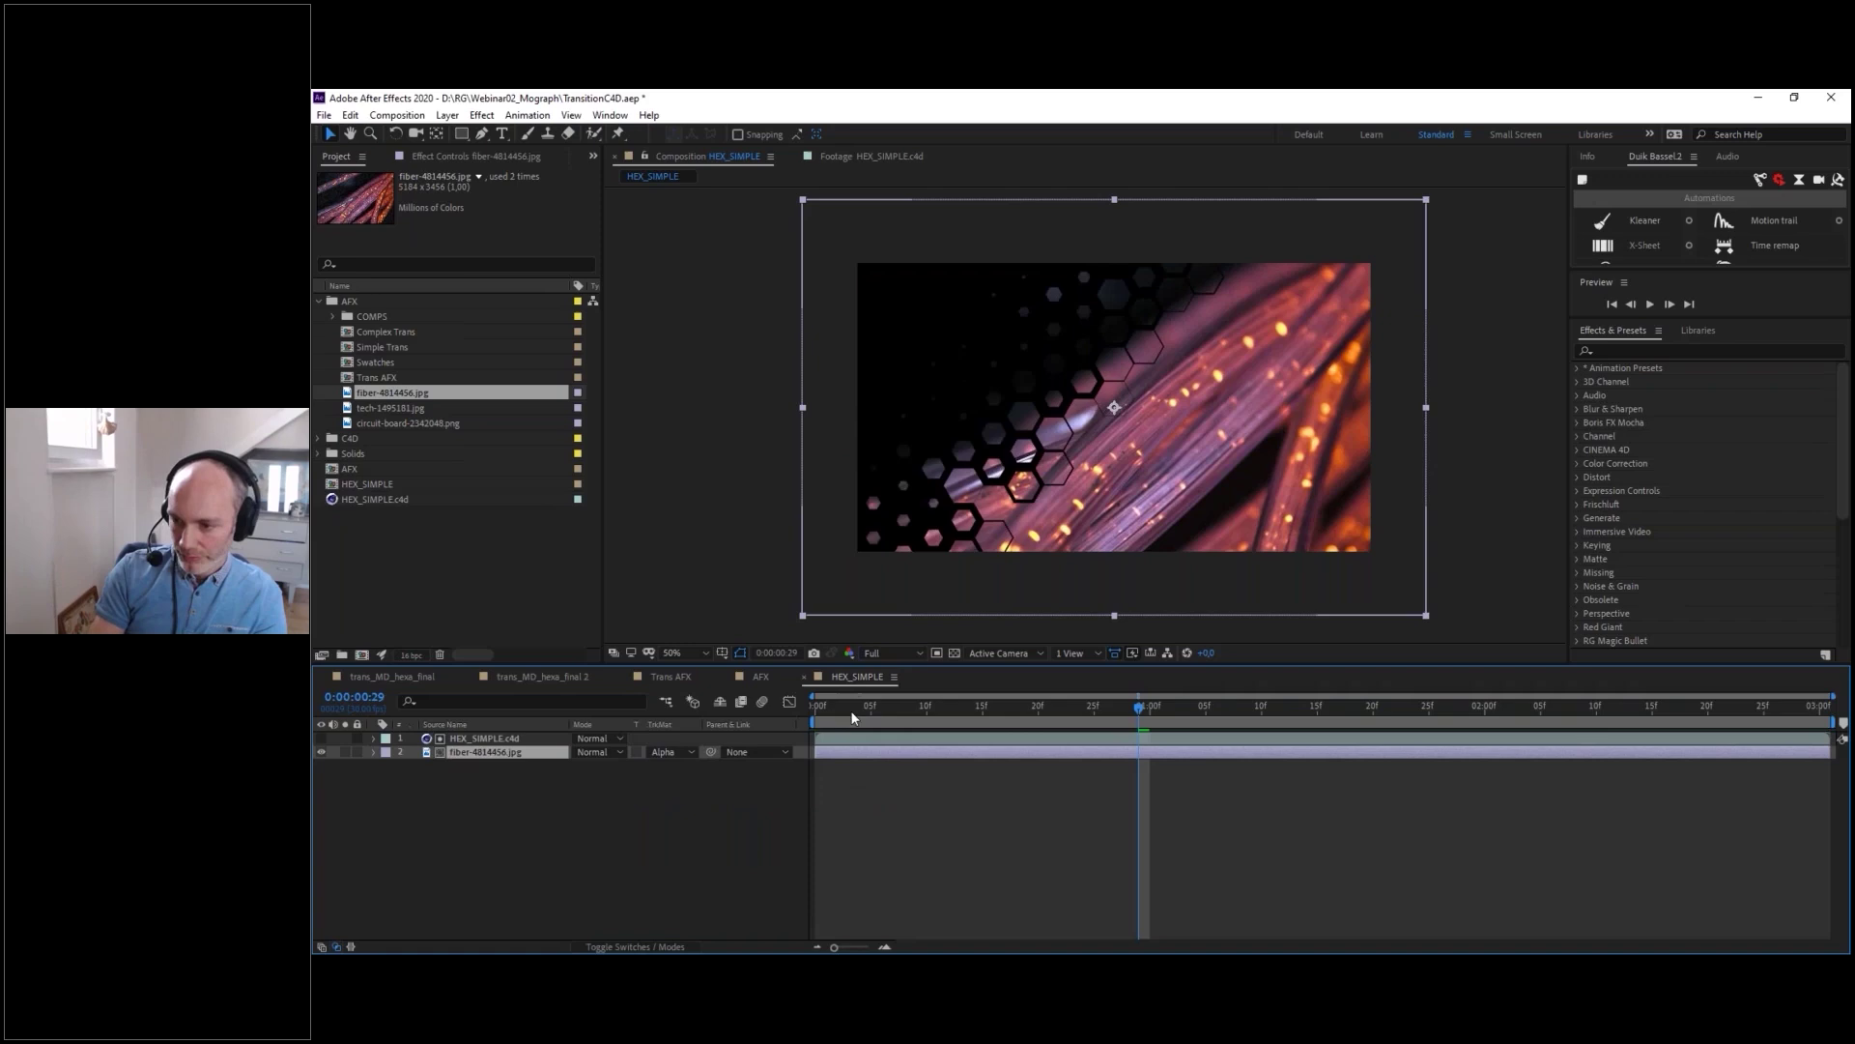
{"action": "left_click_drag", "start_coordinate": [839, 706], "coordinate": [1205, 707]}
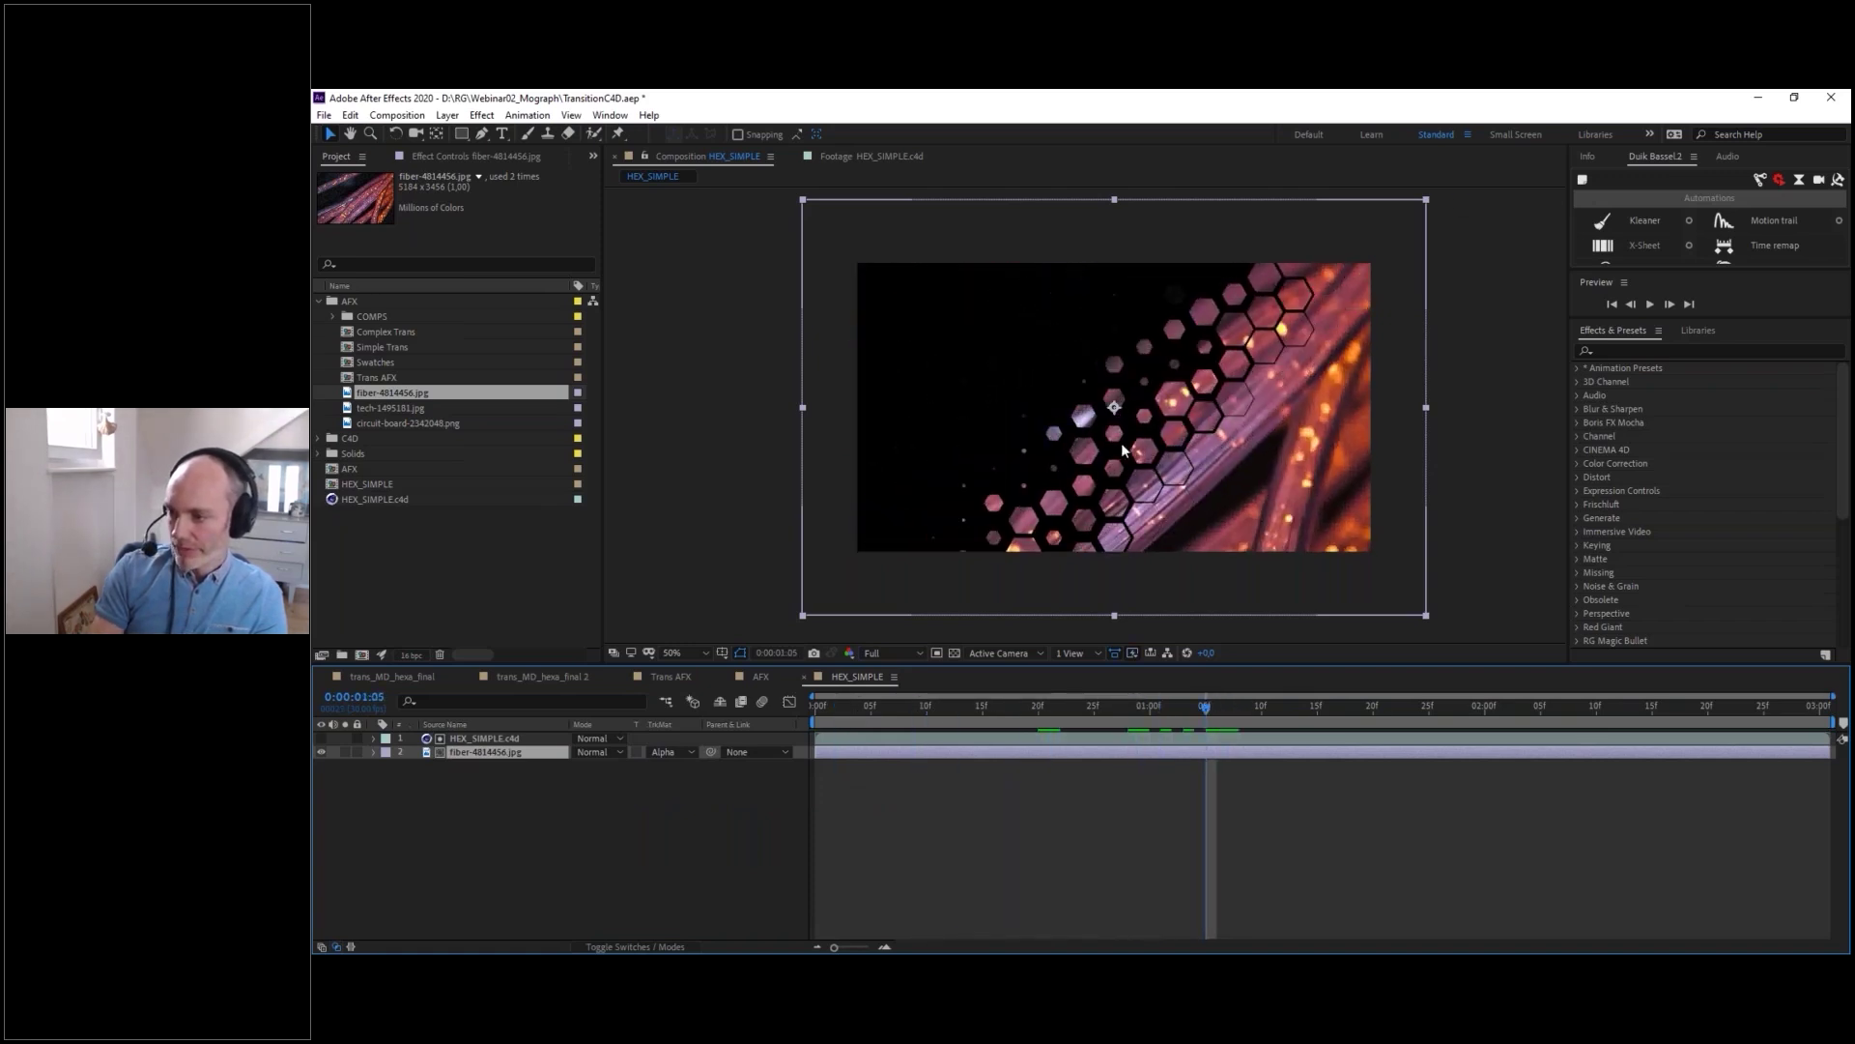
- Place tech-1495181.jpg as the lowest background layer and check the transition at 0:00:01:00
{"action": "left_click", "coordinate": [377, 408]}
{"action": "left_click_drag", "start_coordinate": [380, 411], "coordinate": [486, 839]}
{"action": "left_click_drag", "start_coordinate": [1133, 703], "coordinate": [1150, 736]}
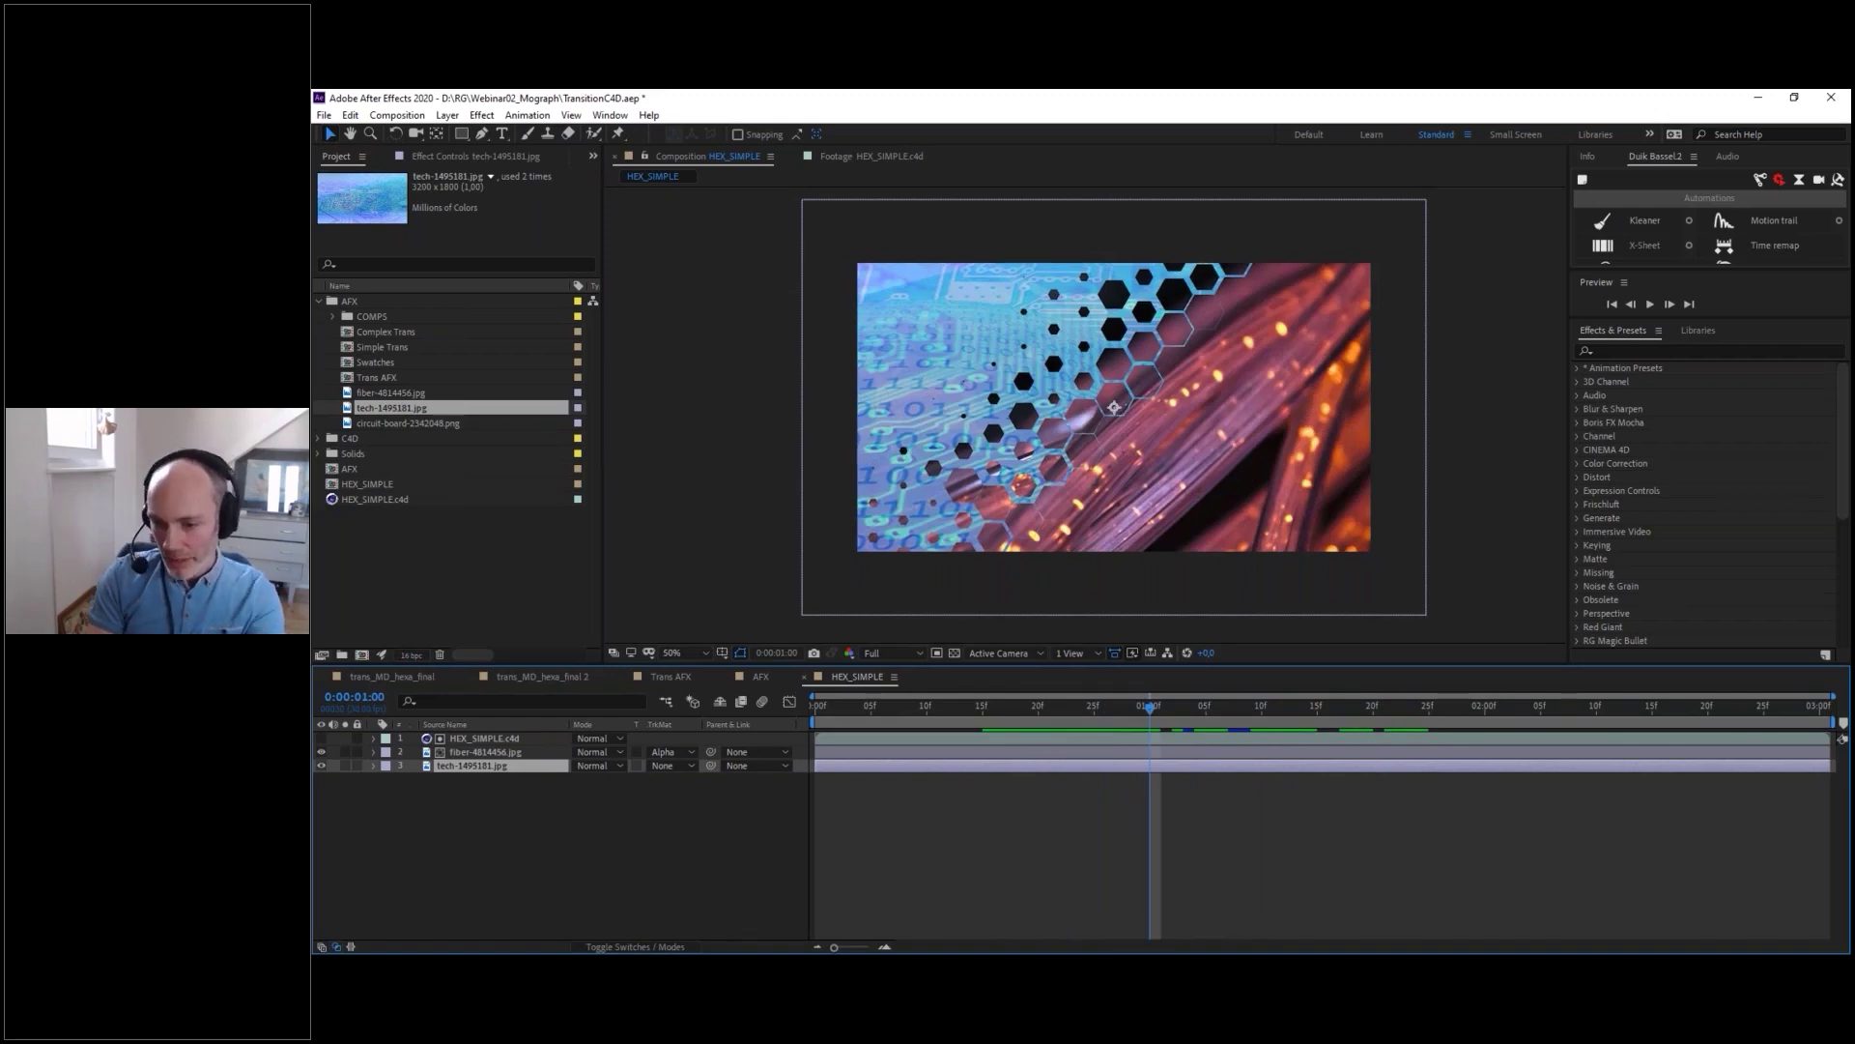
- Duplicate the HEX_SIMPLE.c4d layer, make the upper copy visible and shift it about 3 frames earlier in time
{"action": "left_click", "coordinate": [469, 738]}
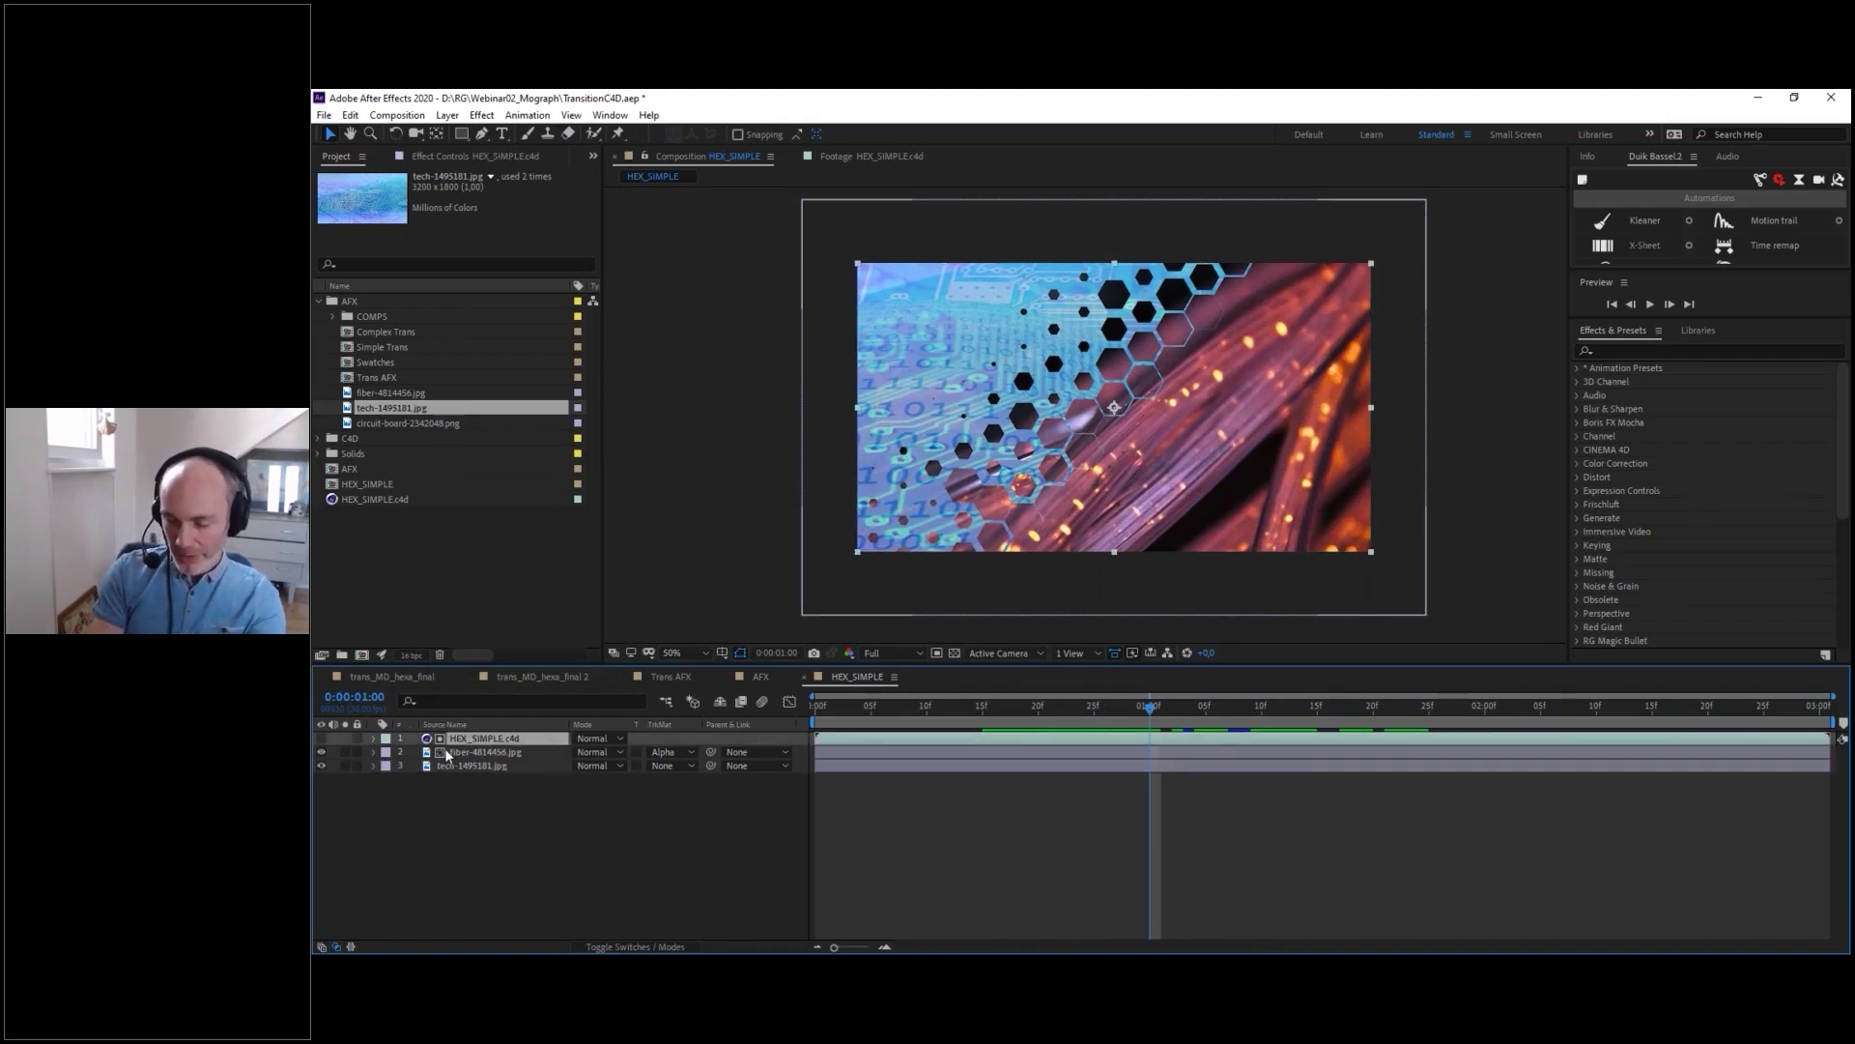
{"action": "key", "text": "ctrl+d"}
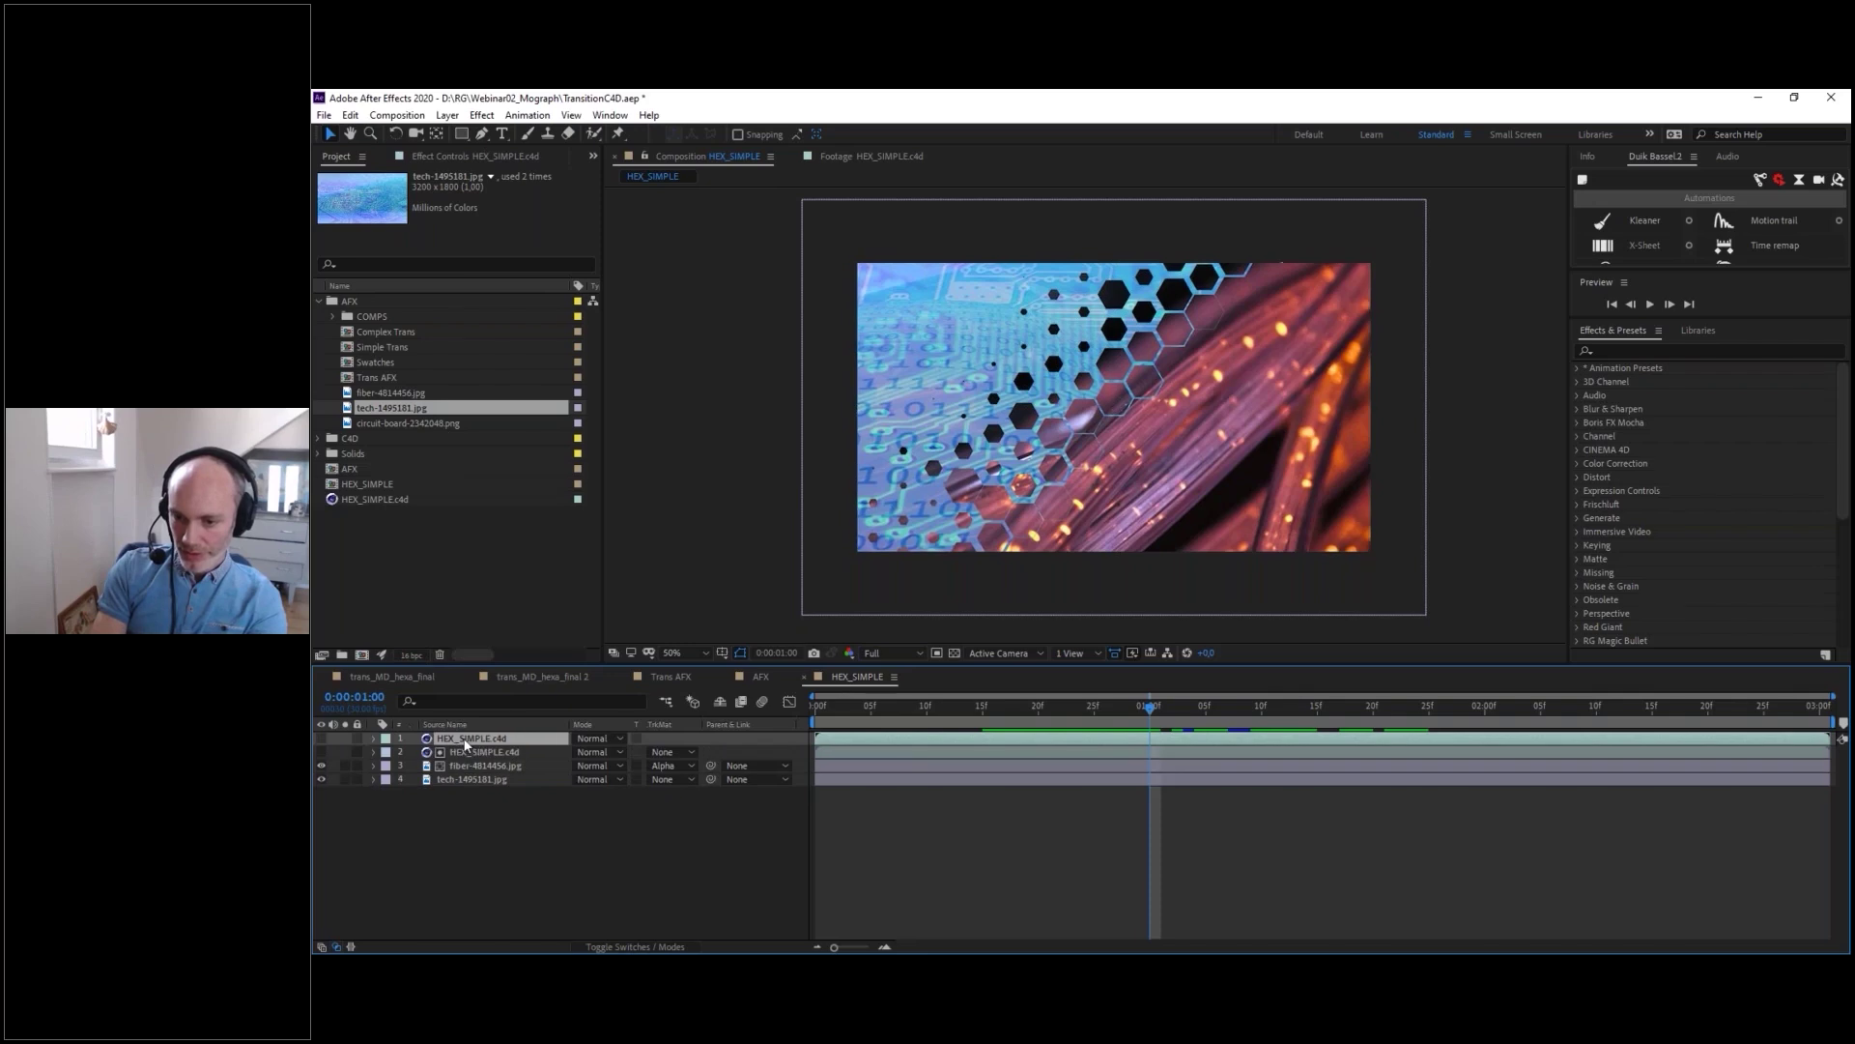
{"action": "left_click", "coordinate": [321, 738]}
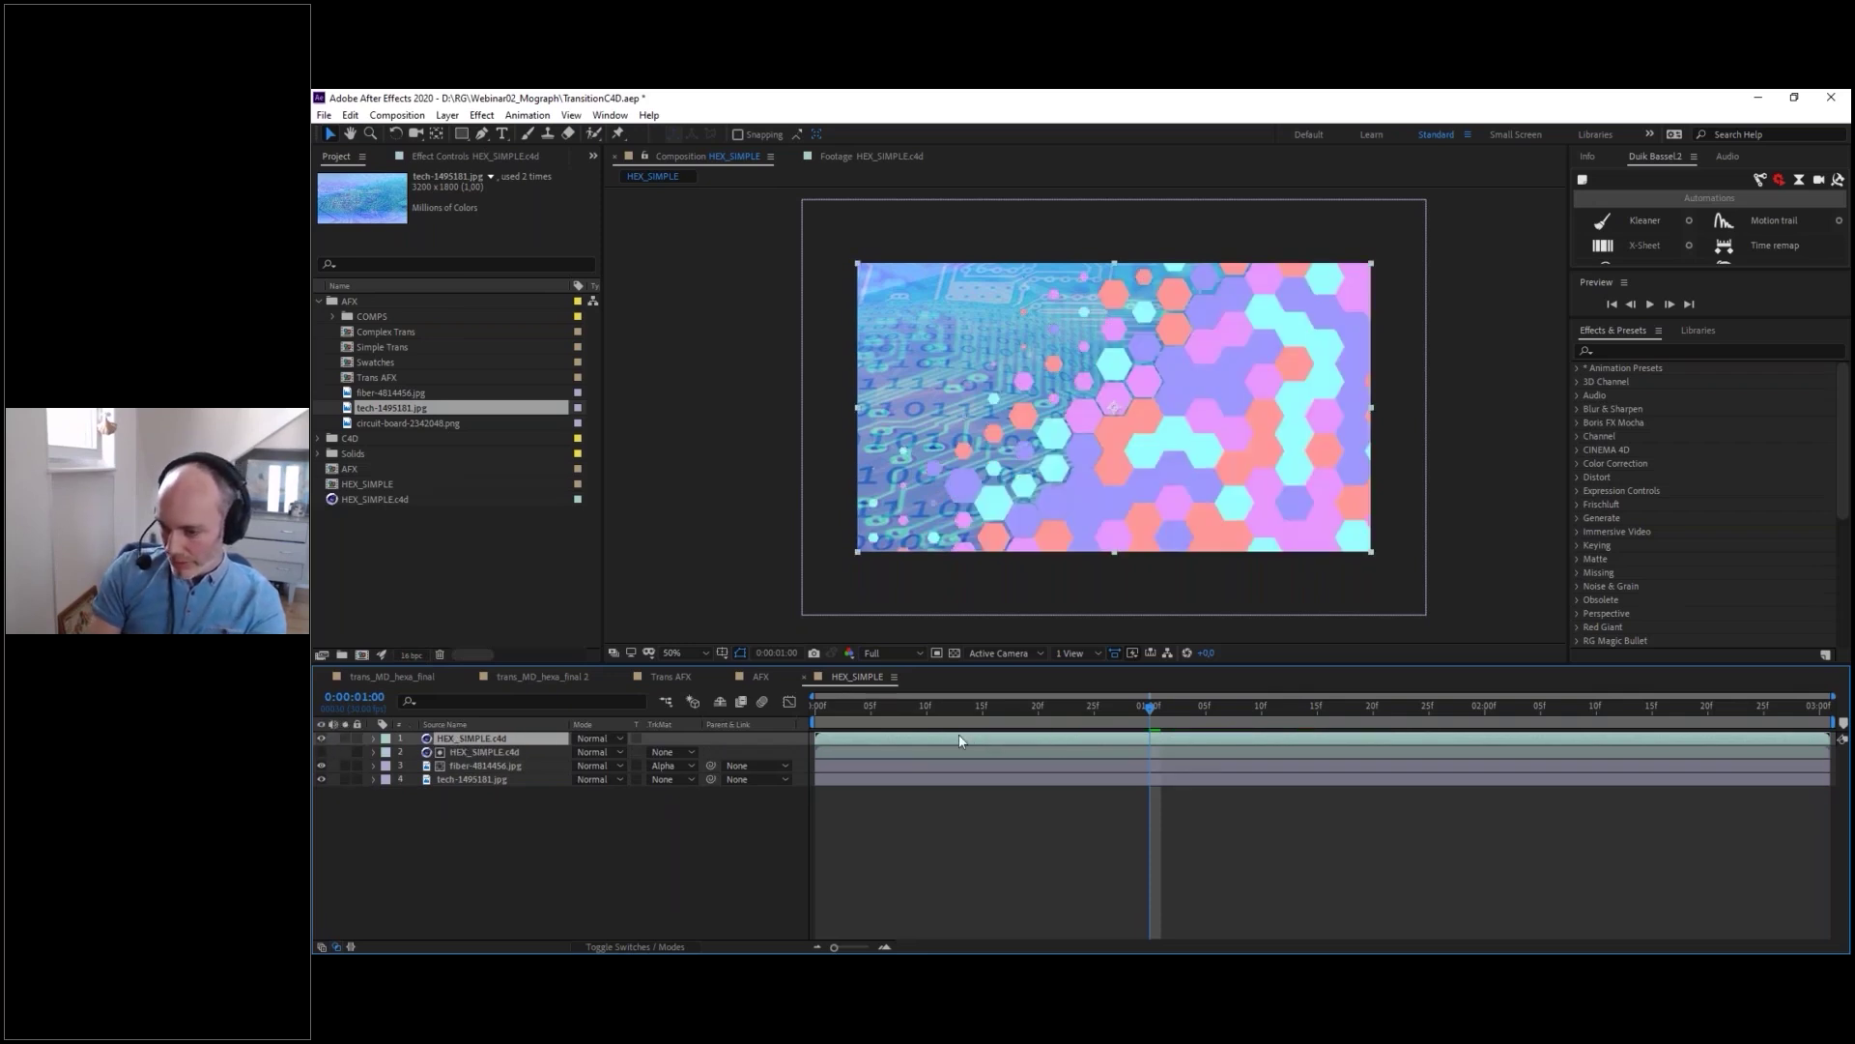
{"action": "left_click_drag", "start_coordinate": [985, 736], "coordinate": [946, 738]}
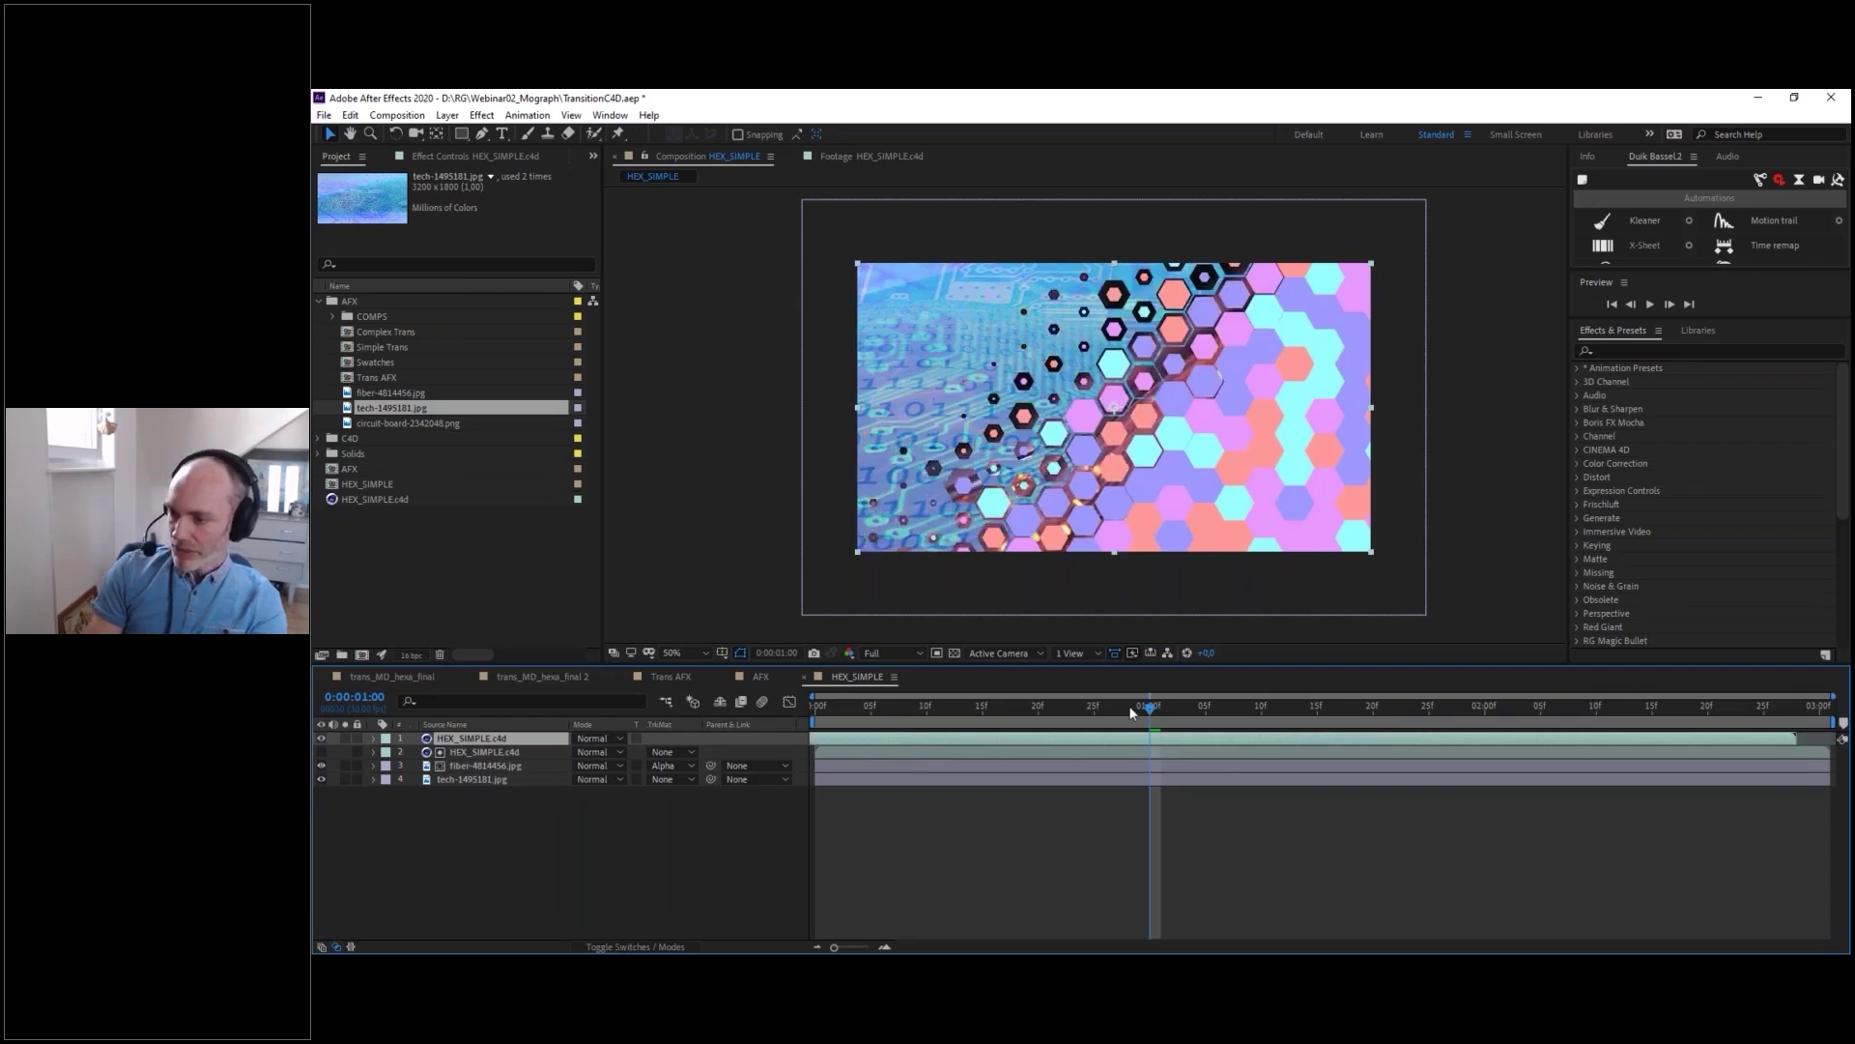
- Preview the offset hexagon transition from the start and examine it closely at 0:00:01:02 with the view at 100%
{"action": "key", "text": "Home"}
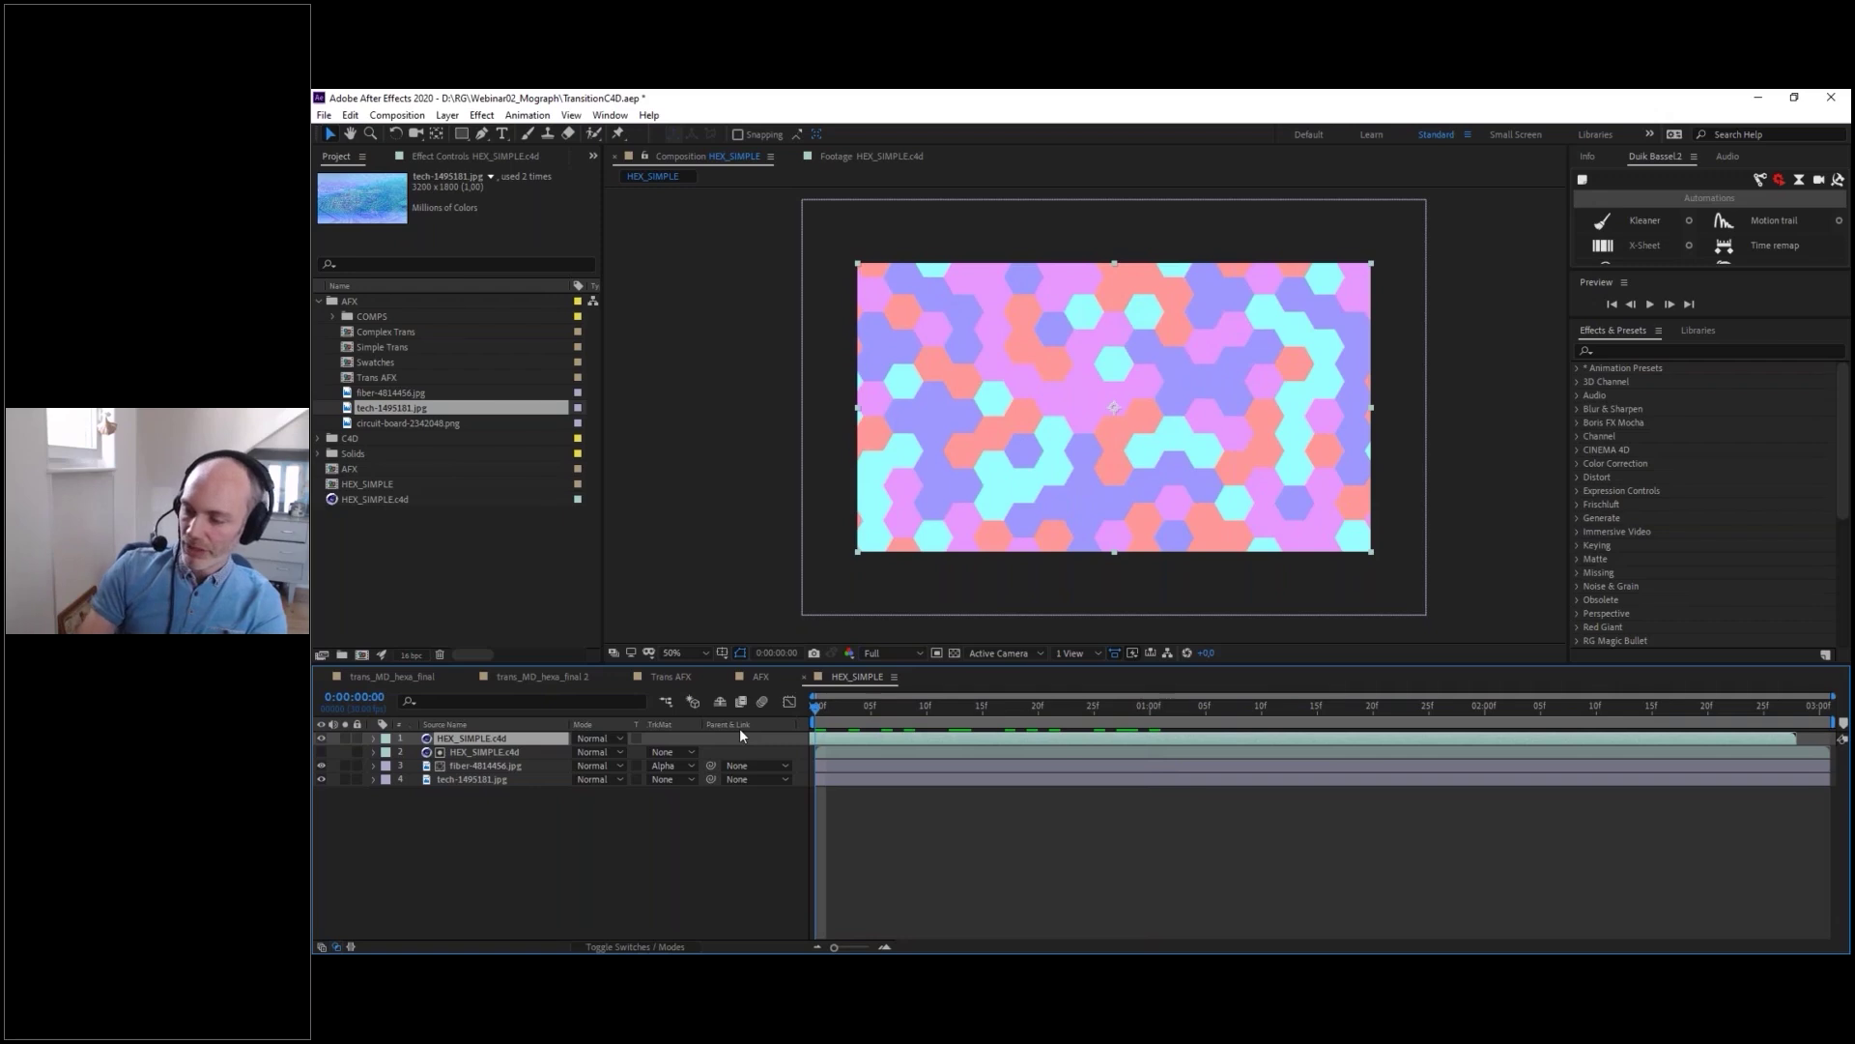
{"action": "left_click_drag", "start_coordinate": [846, 727], "coordinate": [1062, 728]}
{"action": "key", "text": "space"}
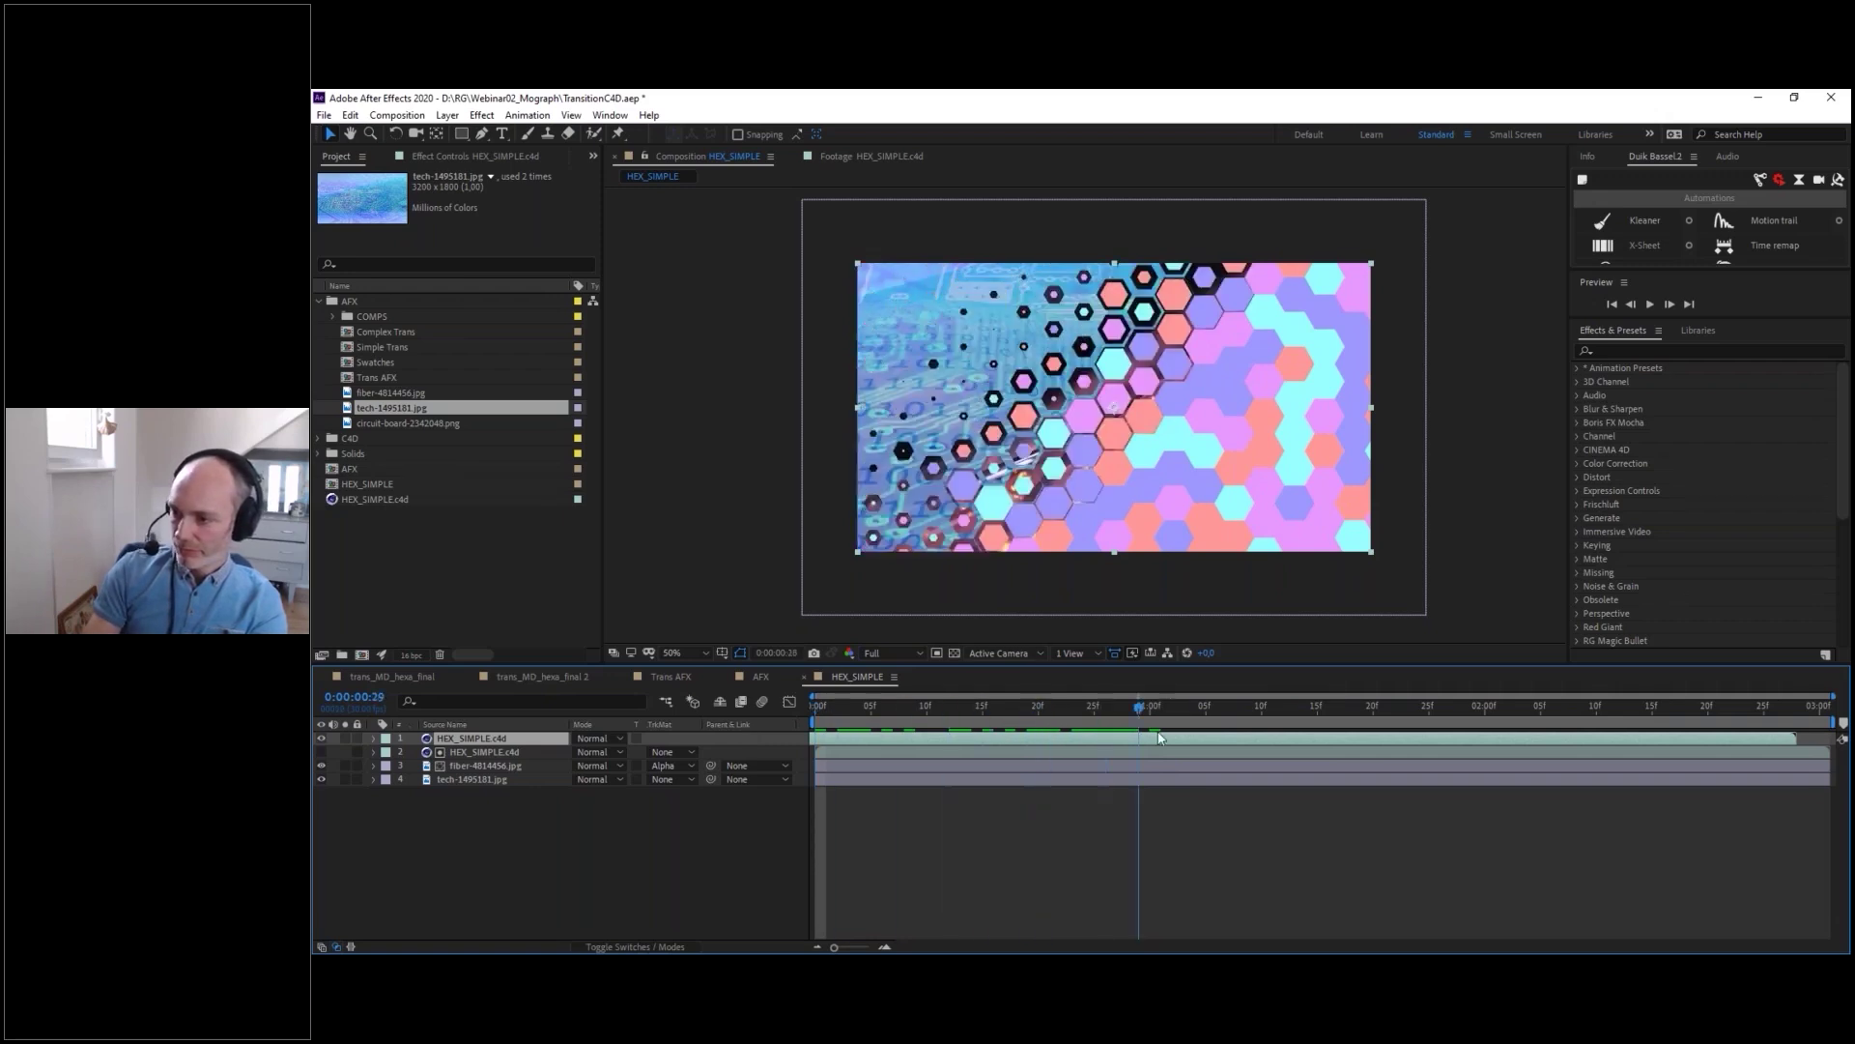
{"action": "left_click_drag", "start_coordinate": [1210, 758], "coordinate": [994, 744]}
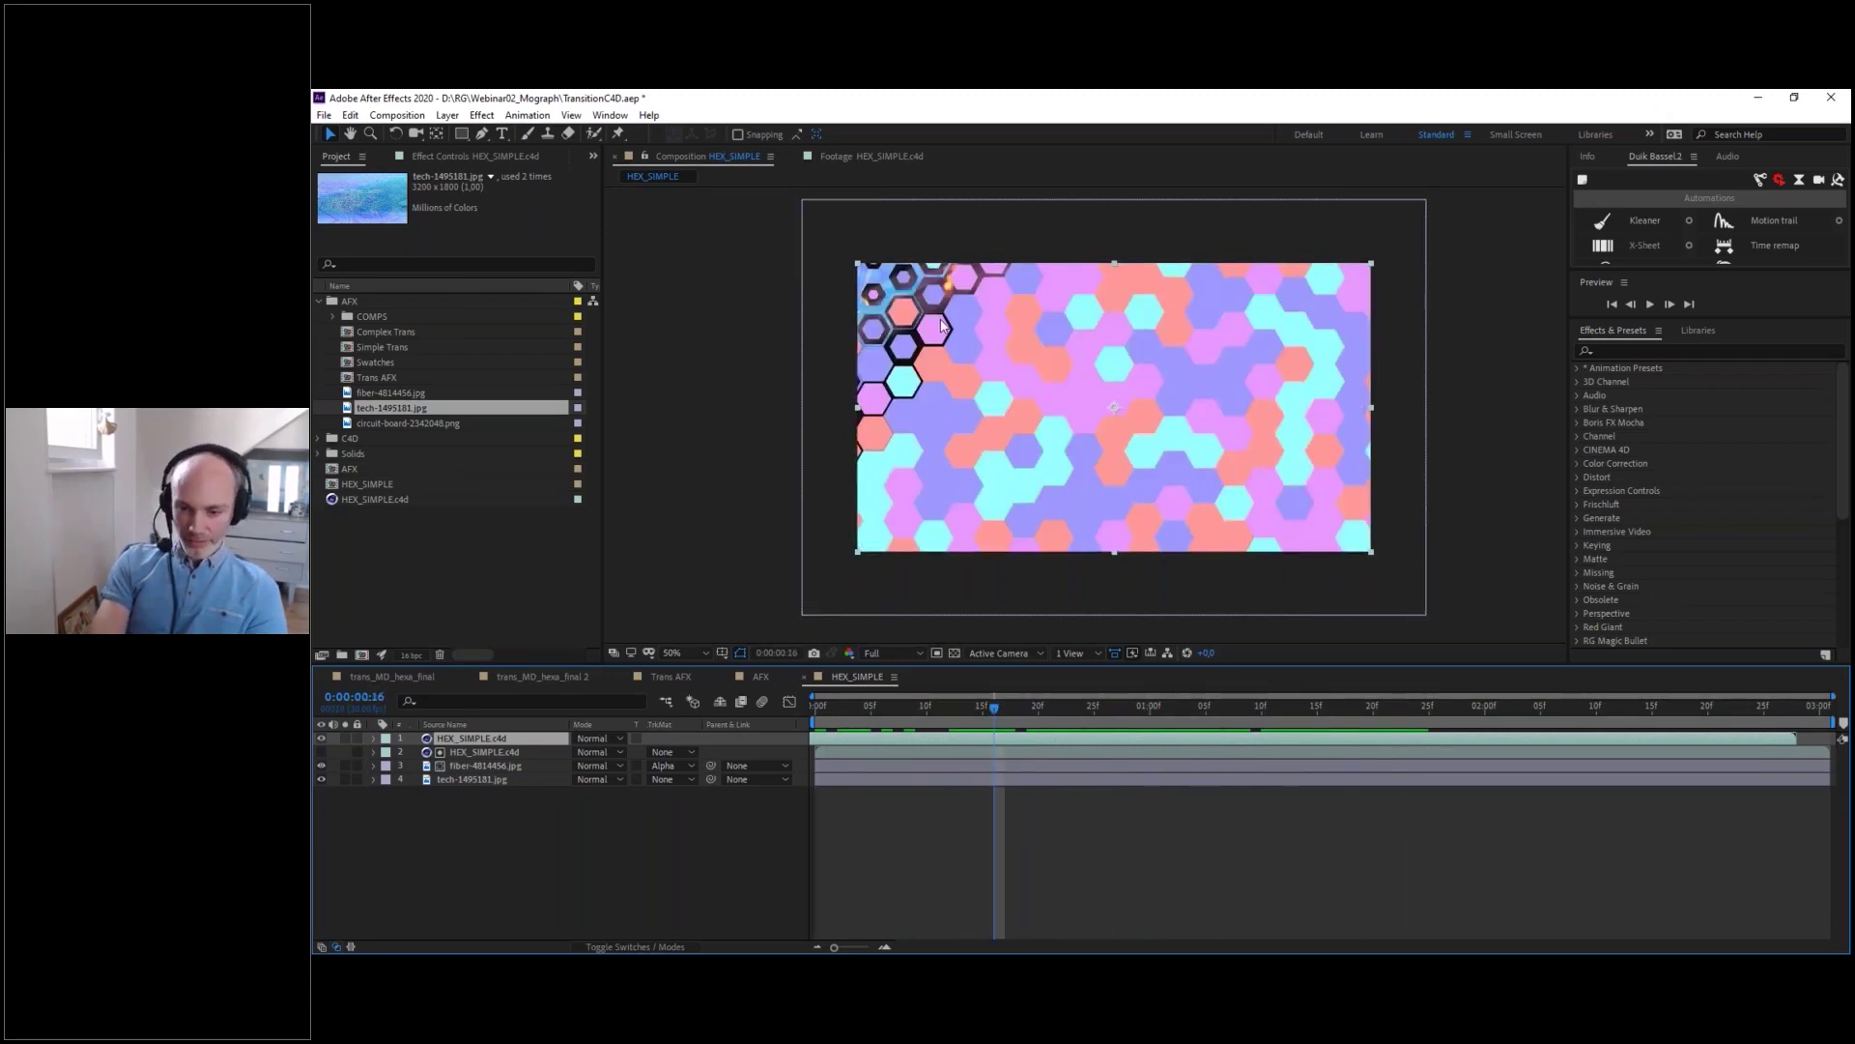
{"action": "left_click_drag", "start_coordinate": [1066, 710], "coordinate": [1142, 745]}
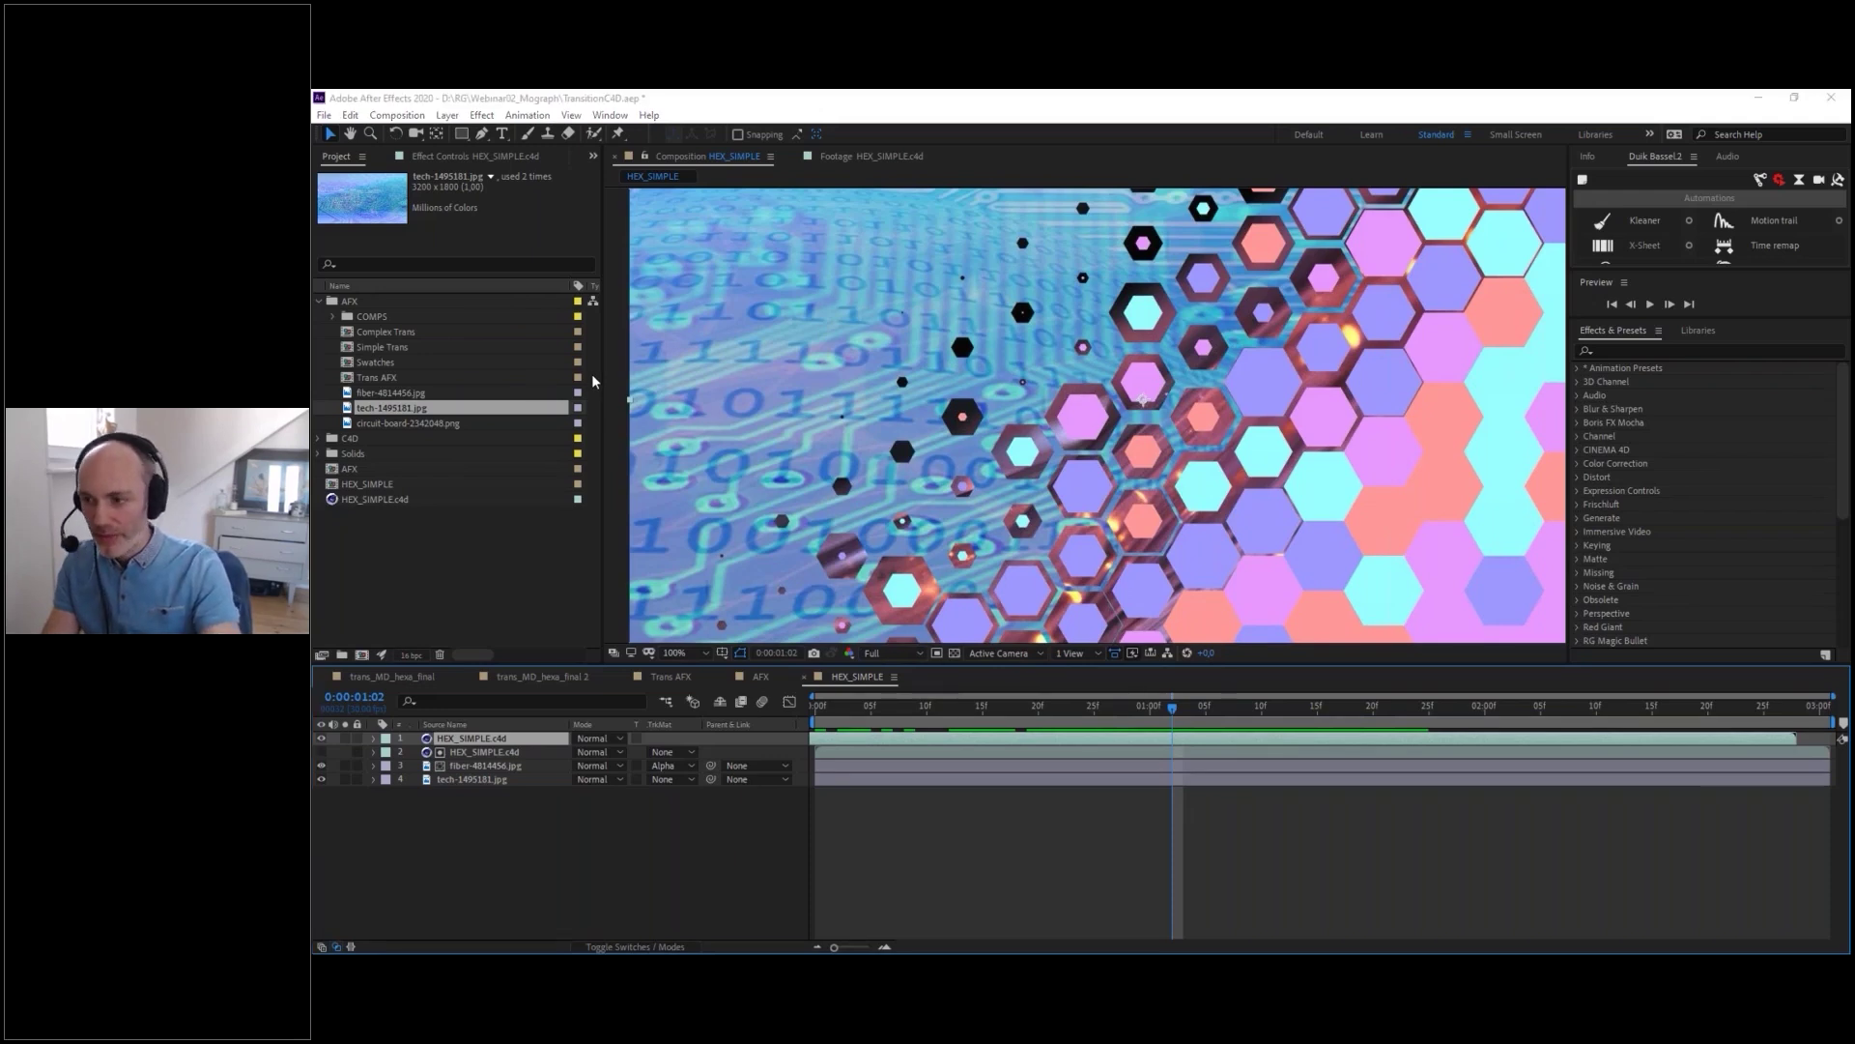
- Switch to Cinema 4D, display the scene's takes and move the animation to frame 29
{"action": "key", "text": "alt+Tab"}
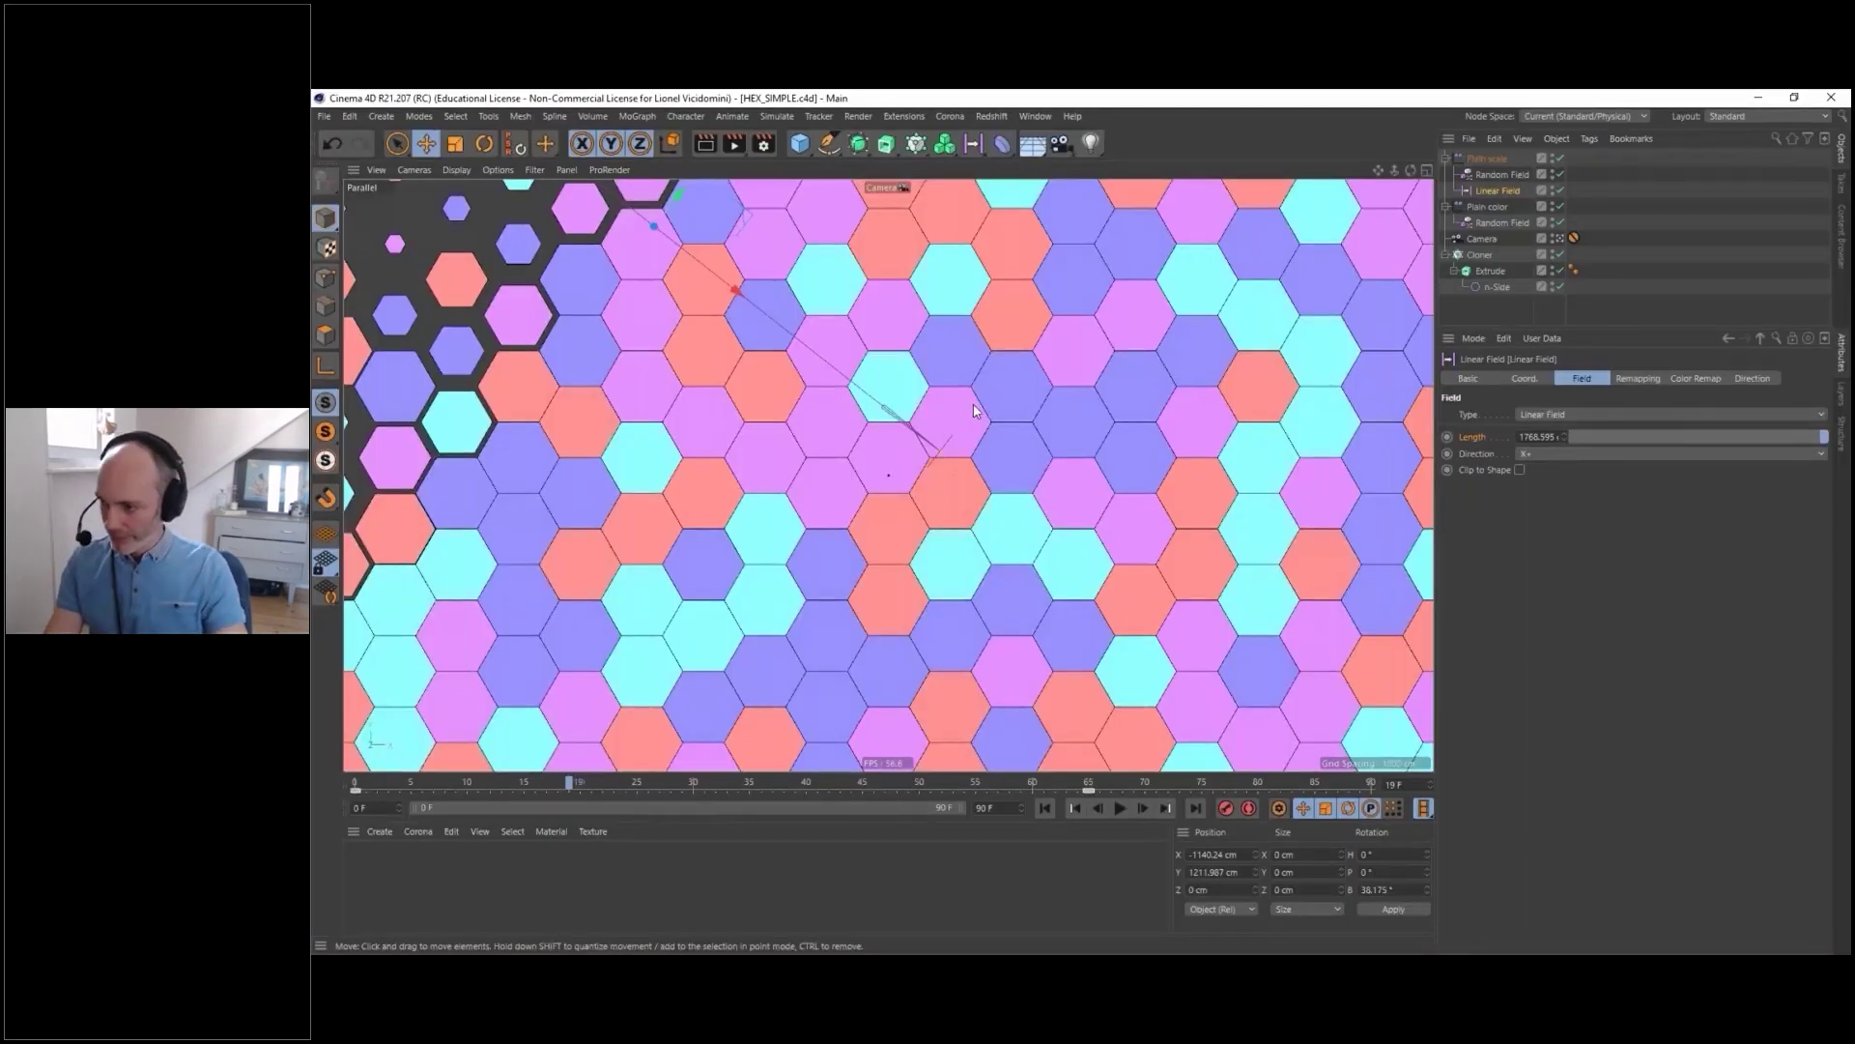
{"action": "left_click", "coordinate": [617, 782]}
{"action": "left_click", "coordinate": [355, 783]}
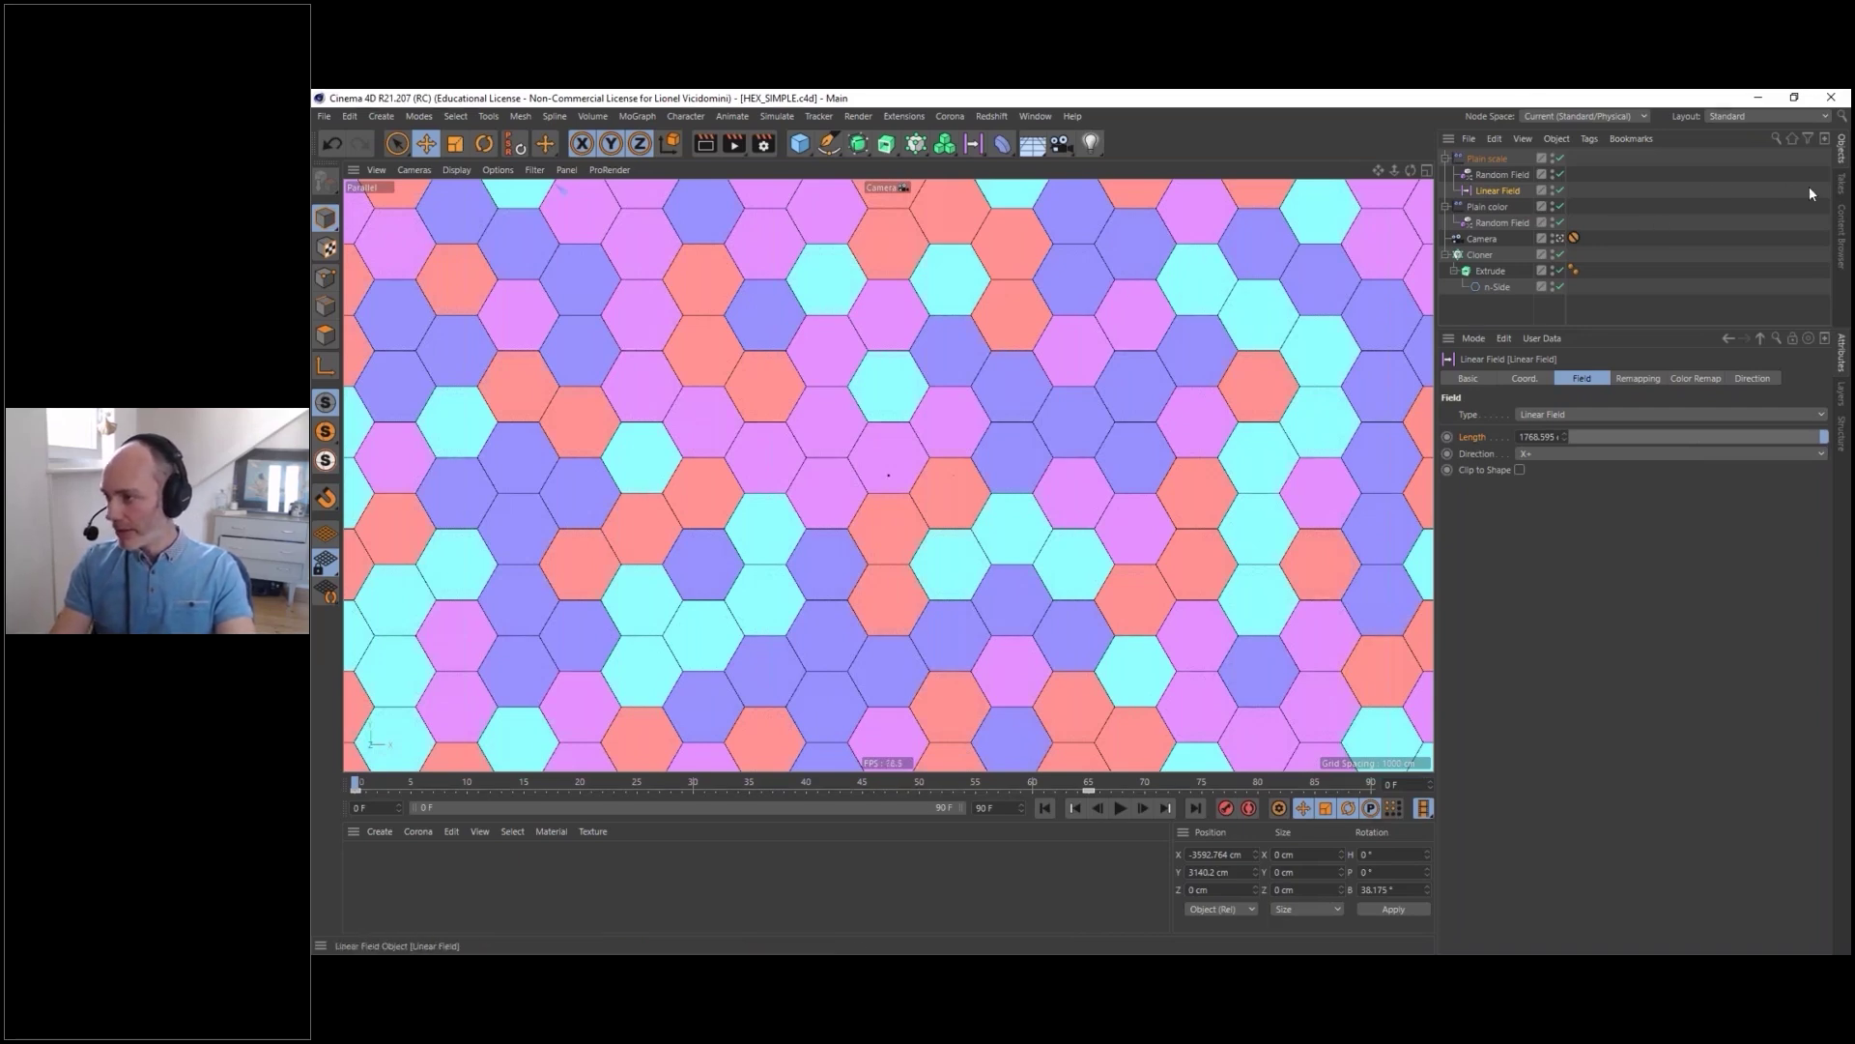
{"action": "left_click", "coordinate": [1841, 183]}
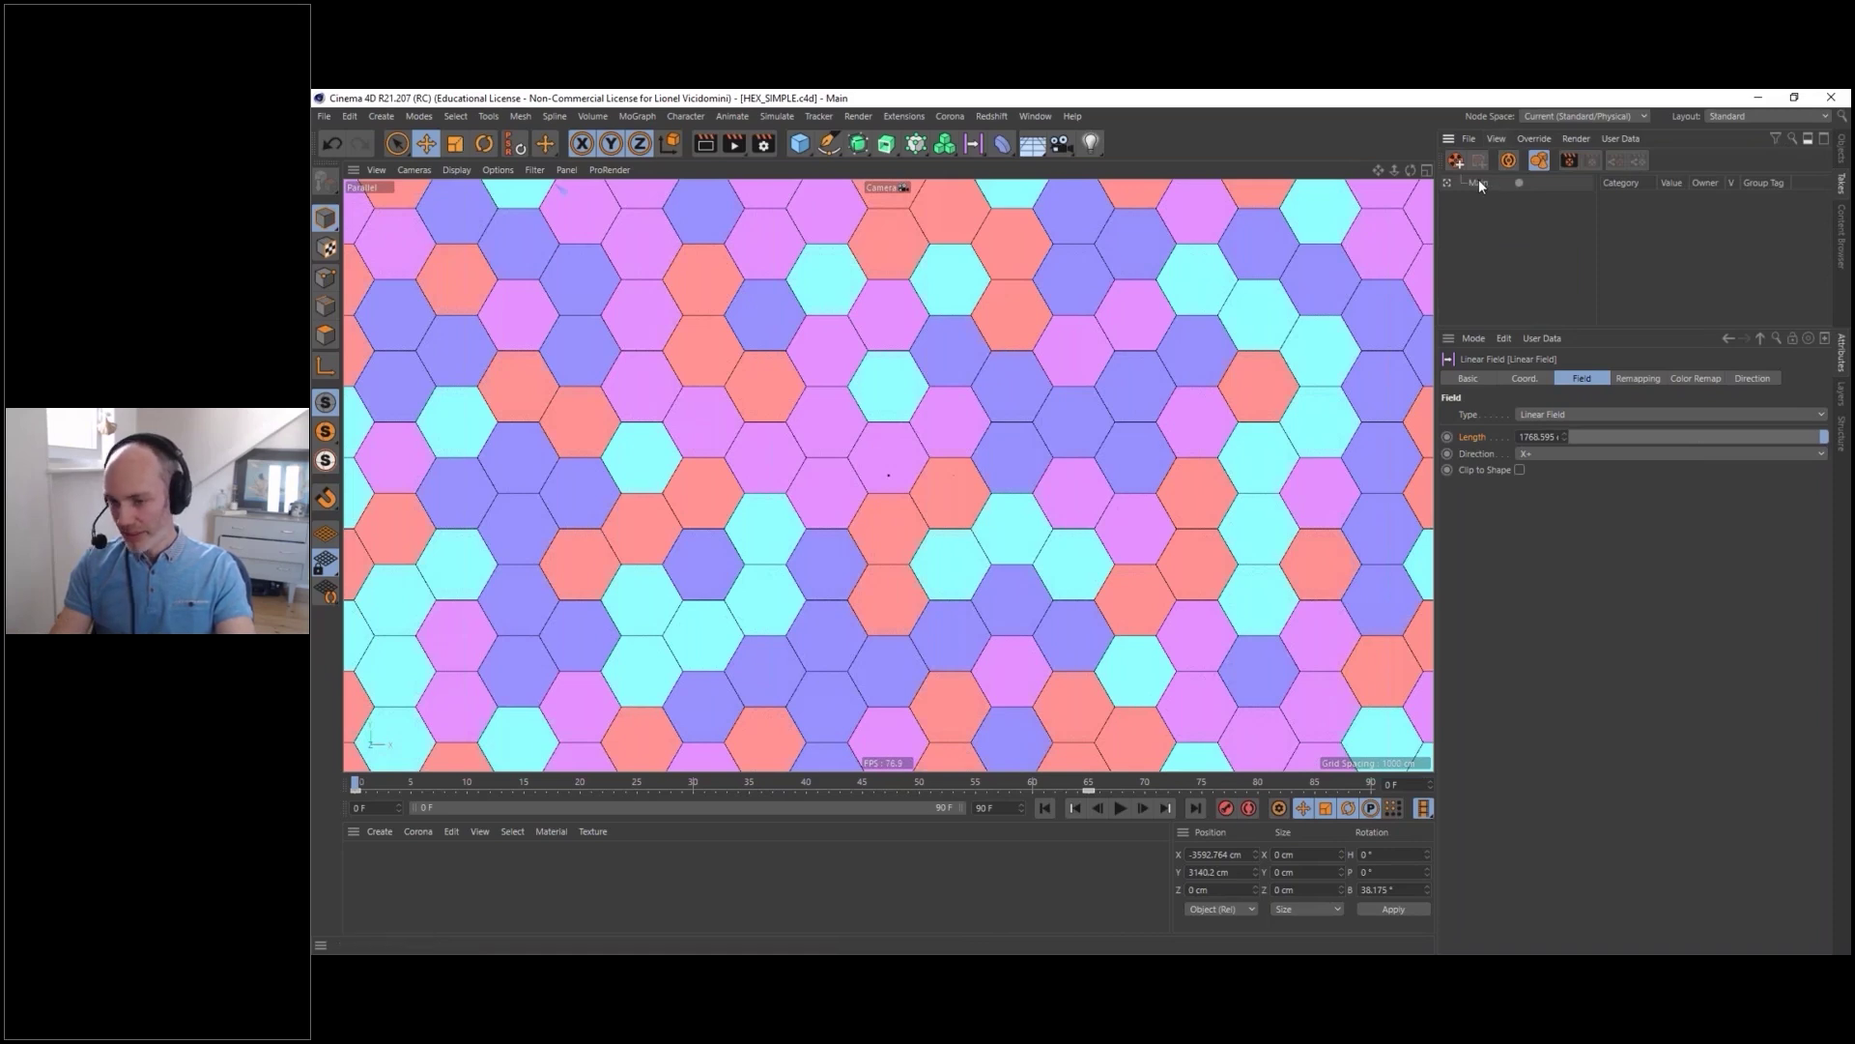
{"action": "left_click_drag", "start_coordinate": [395, 788], "coordinate": [642, 785]}
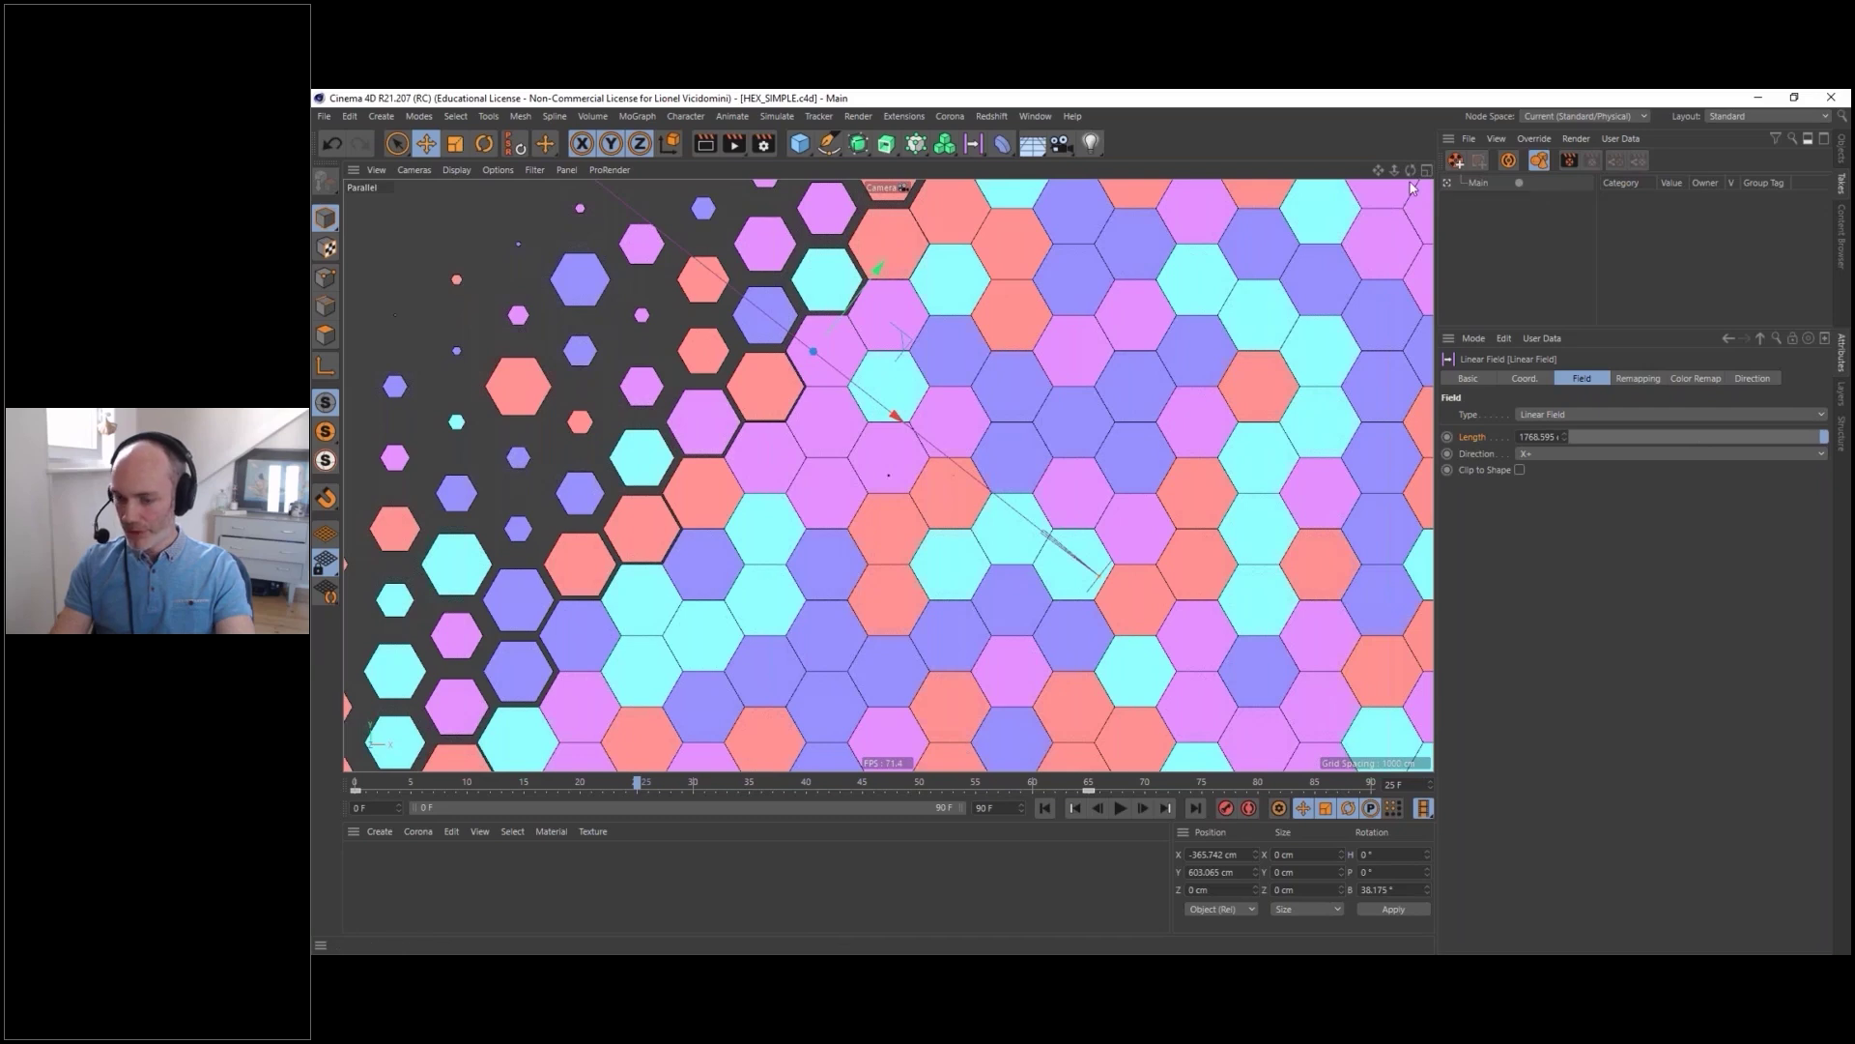
{"action": "left_click_drag", "start_coordinate": [642, 785], "coordinate": [682, 783]}
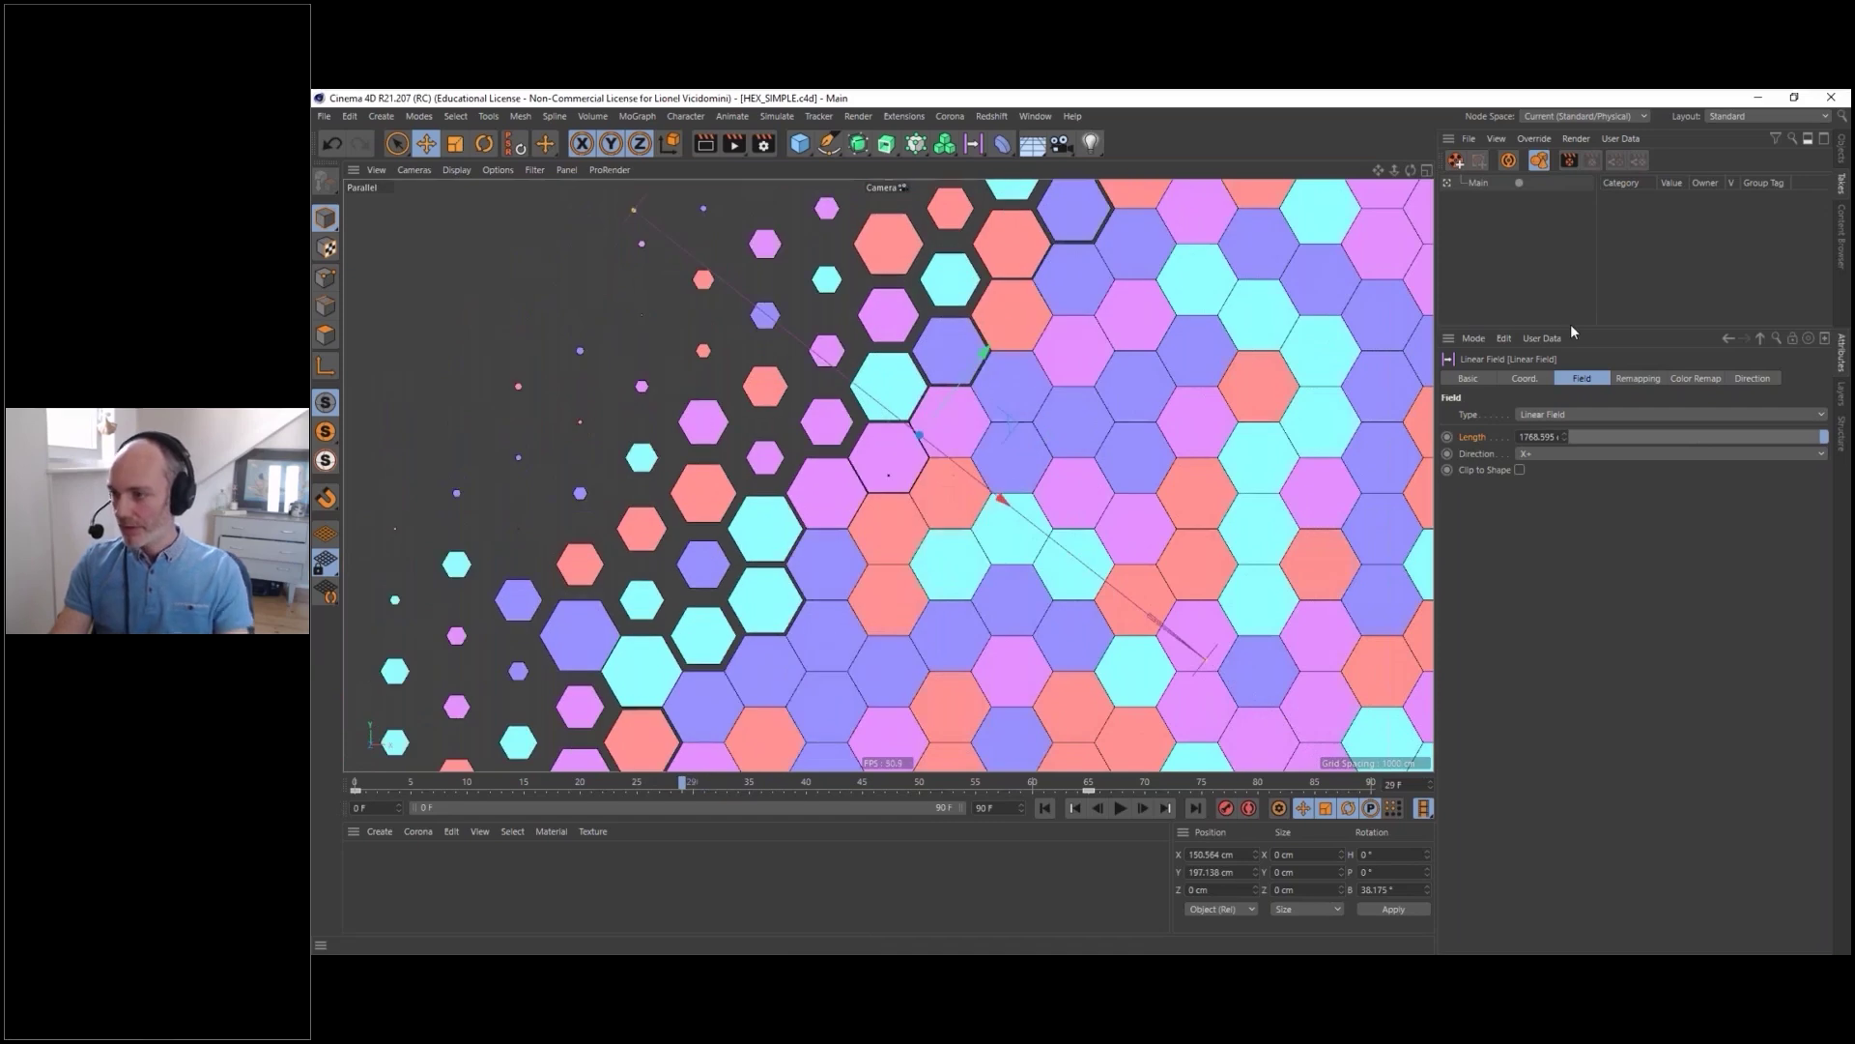
- Create a child take under the Main take and name it TR->BL
{"action": "right_click", "coordinate": [1479, 187]}
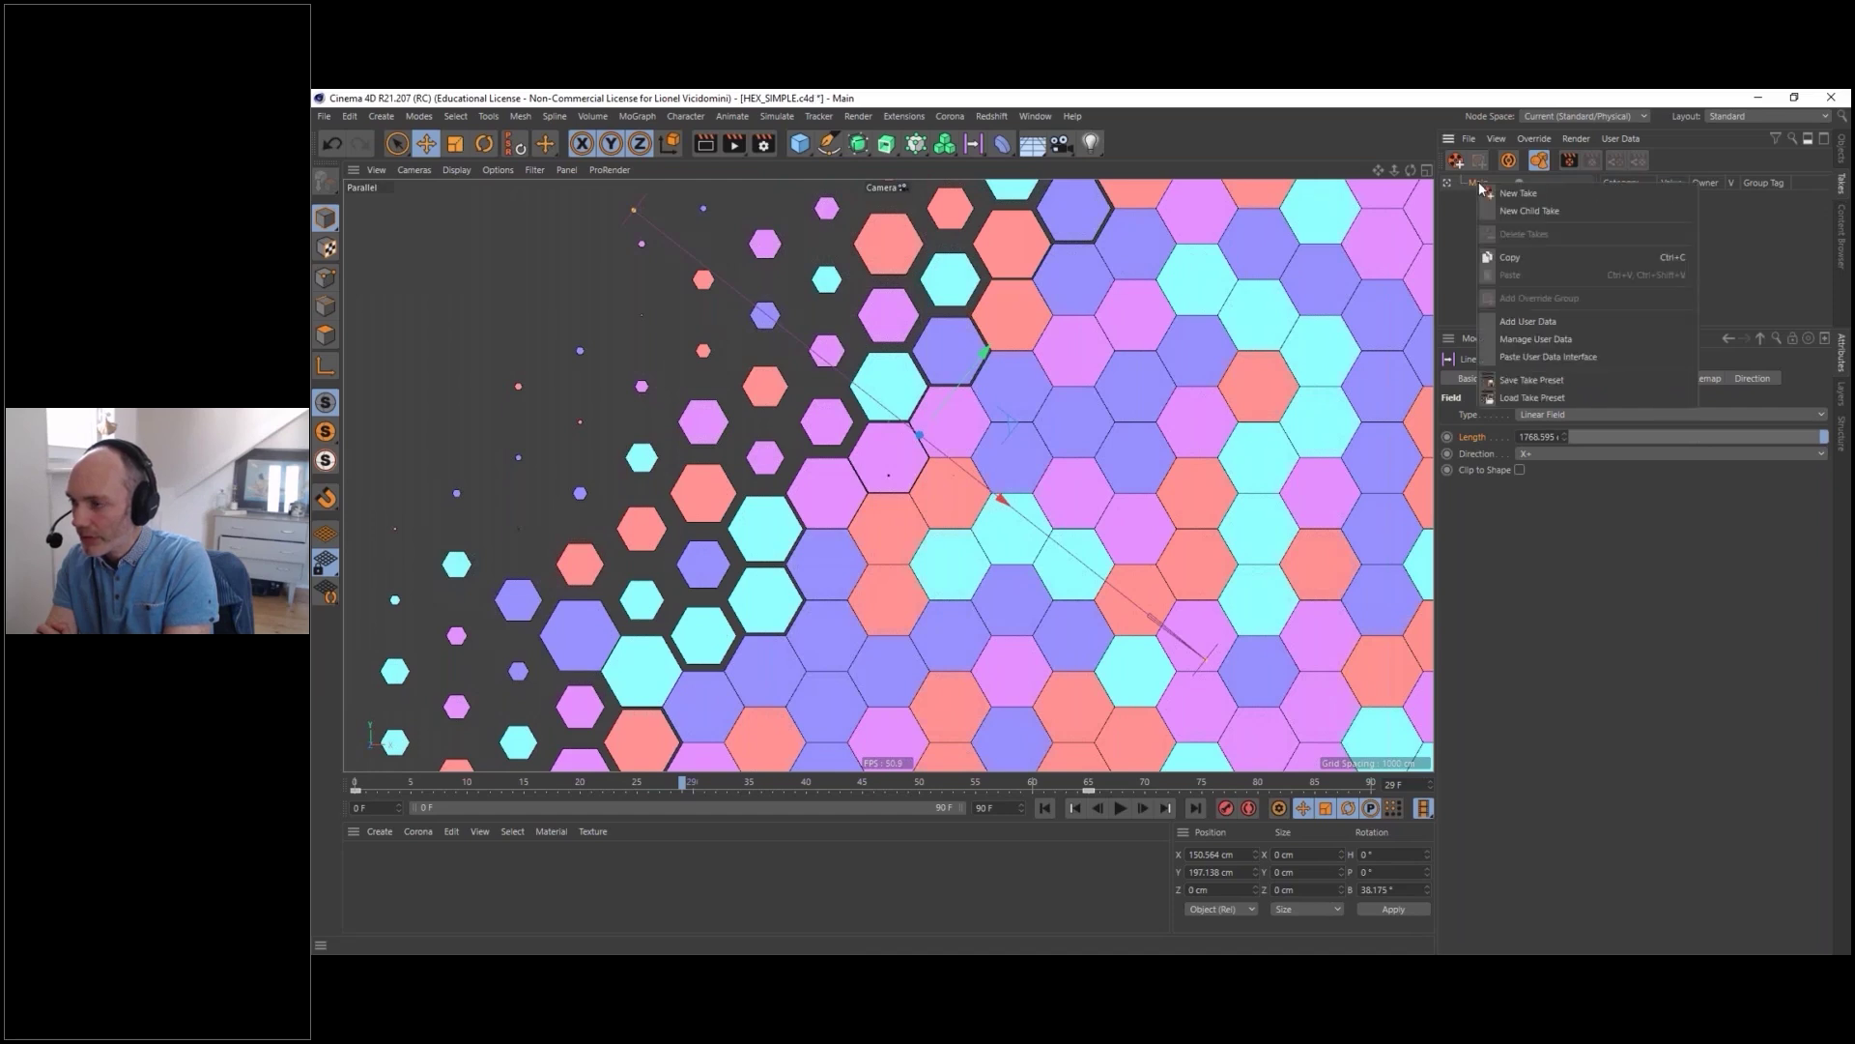
{"action": "left_click", "coordinate": [1525, 210]}
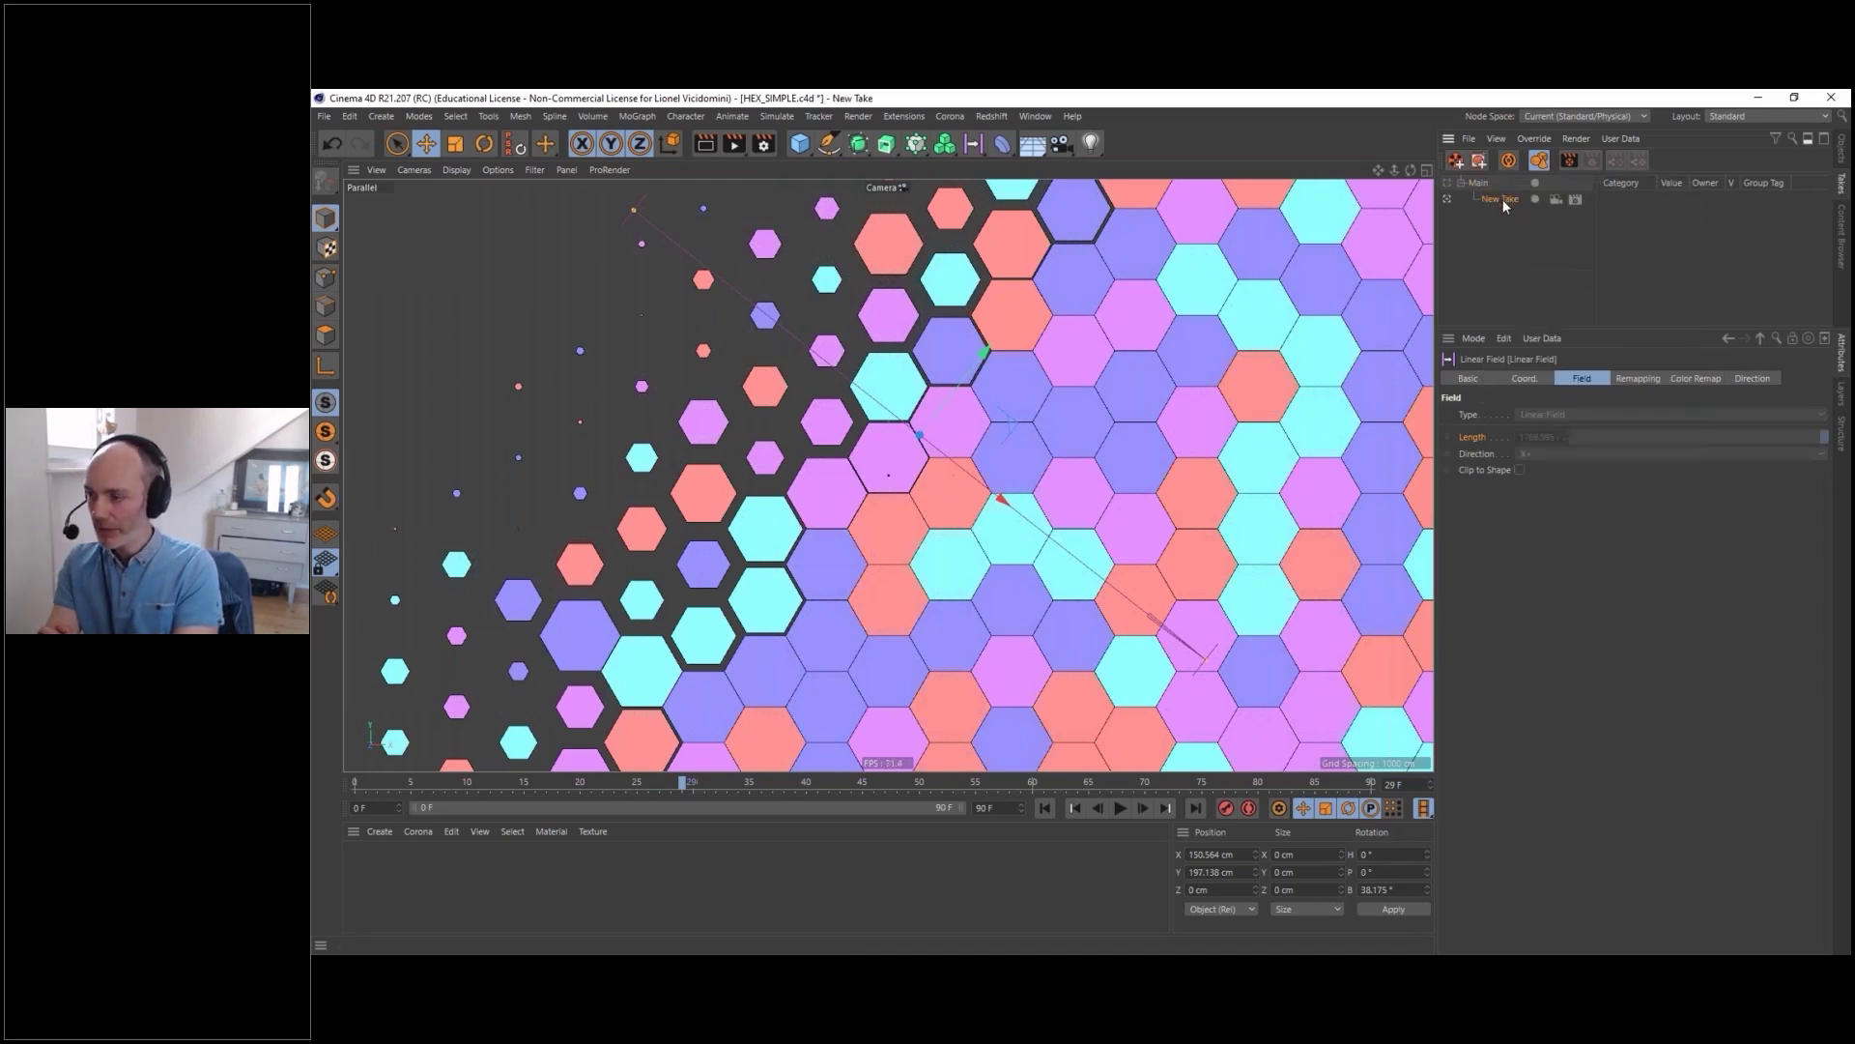
{"action": "double_click", "coordinate": [1494, 200]}
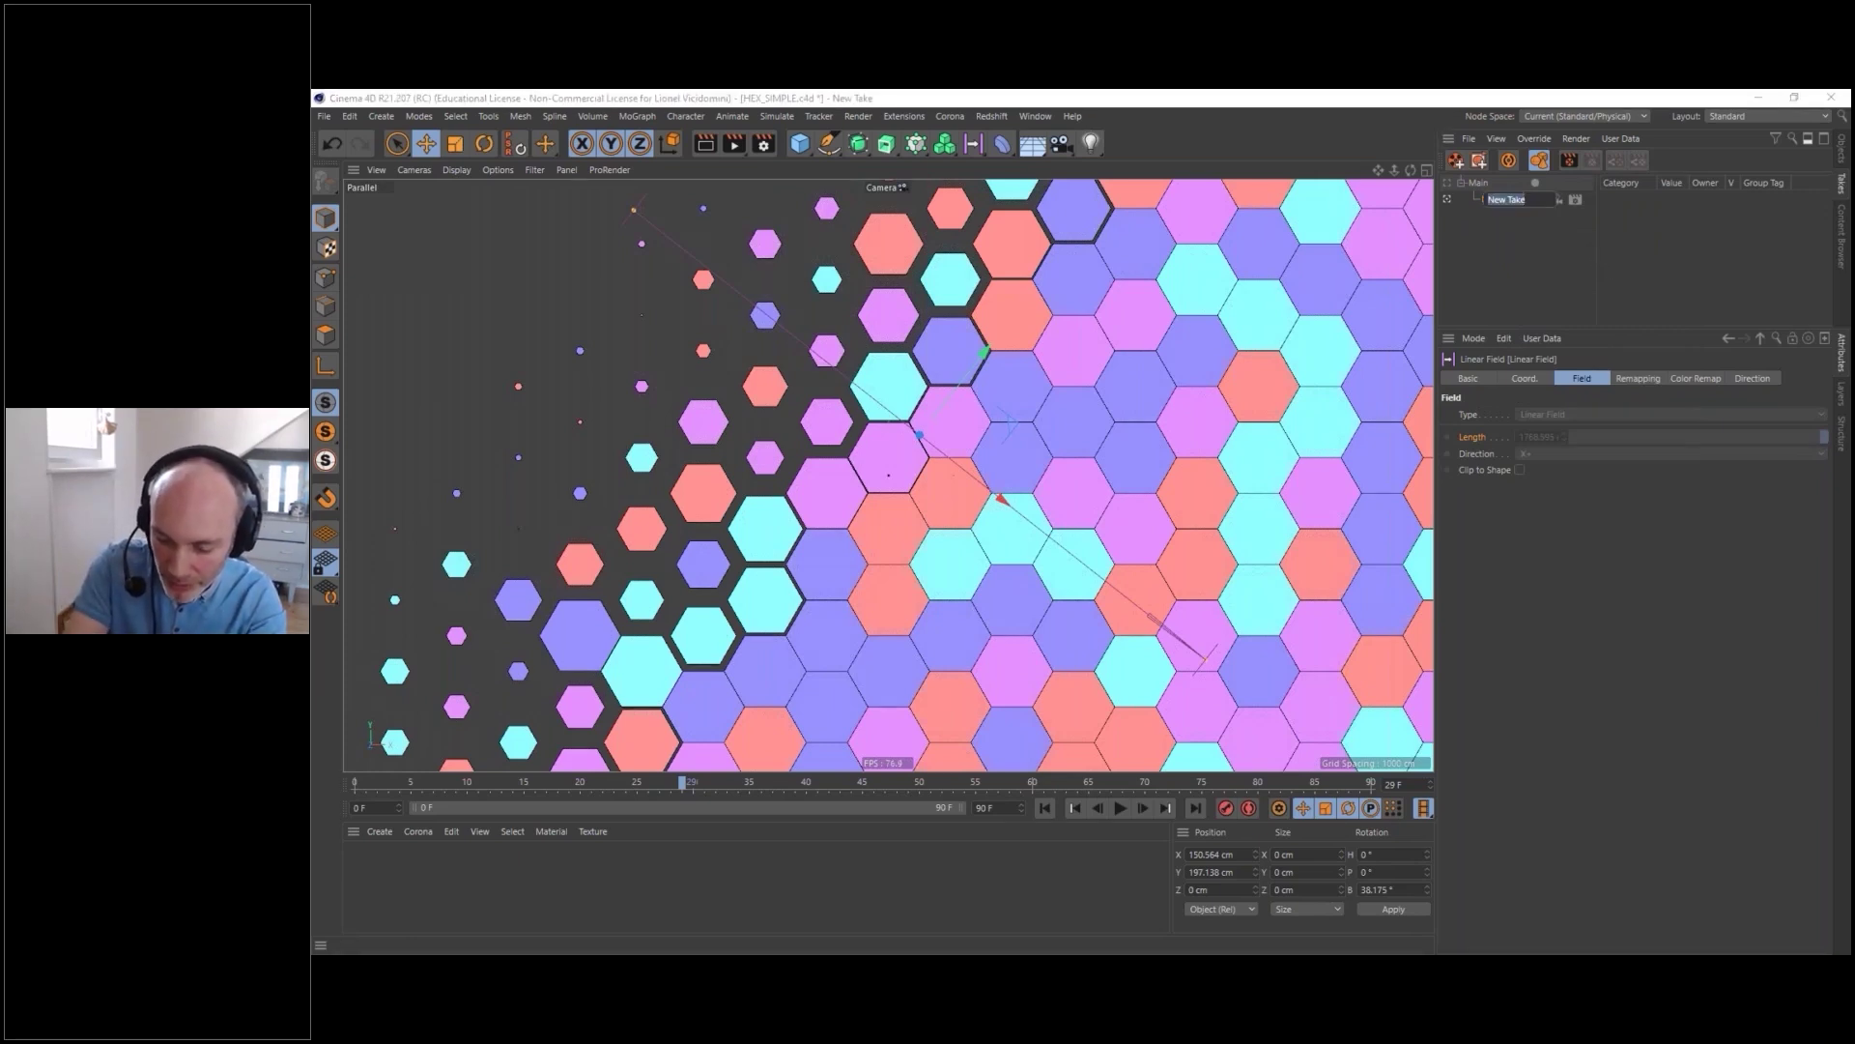
{"action": "type", "text": "TL-"}
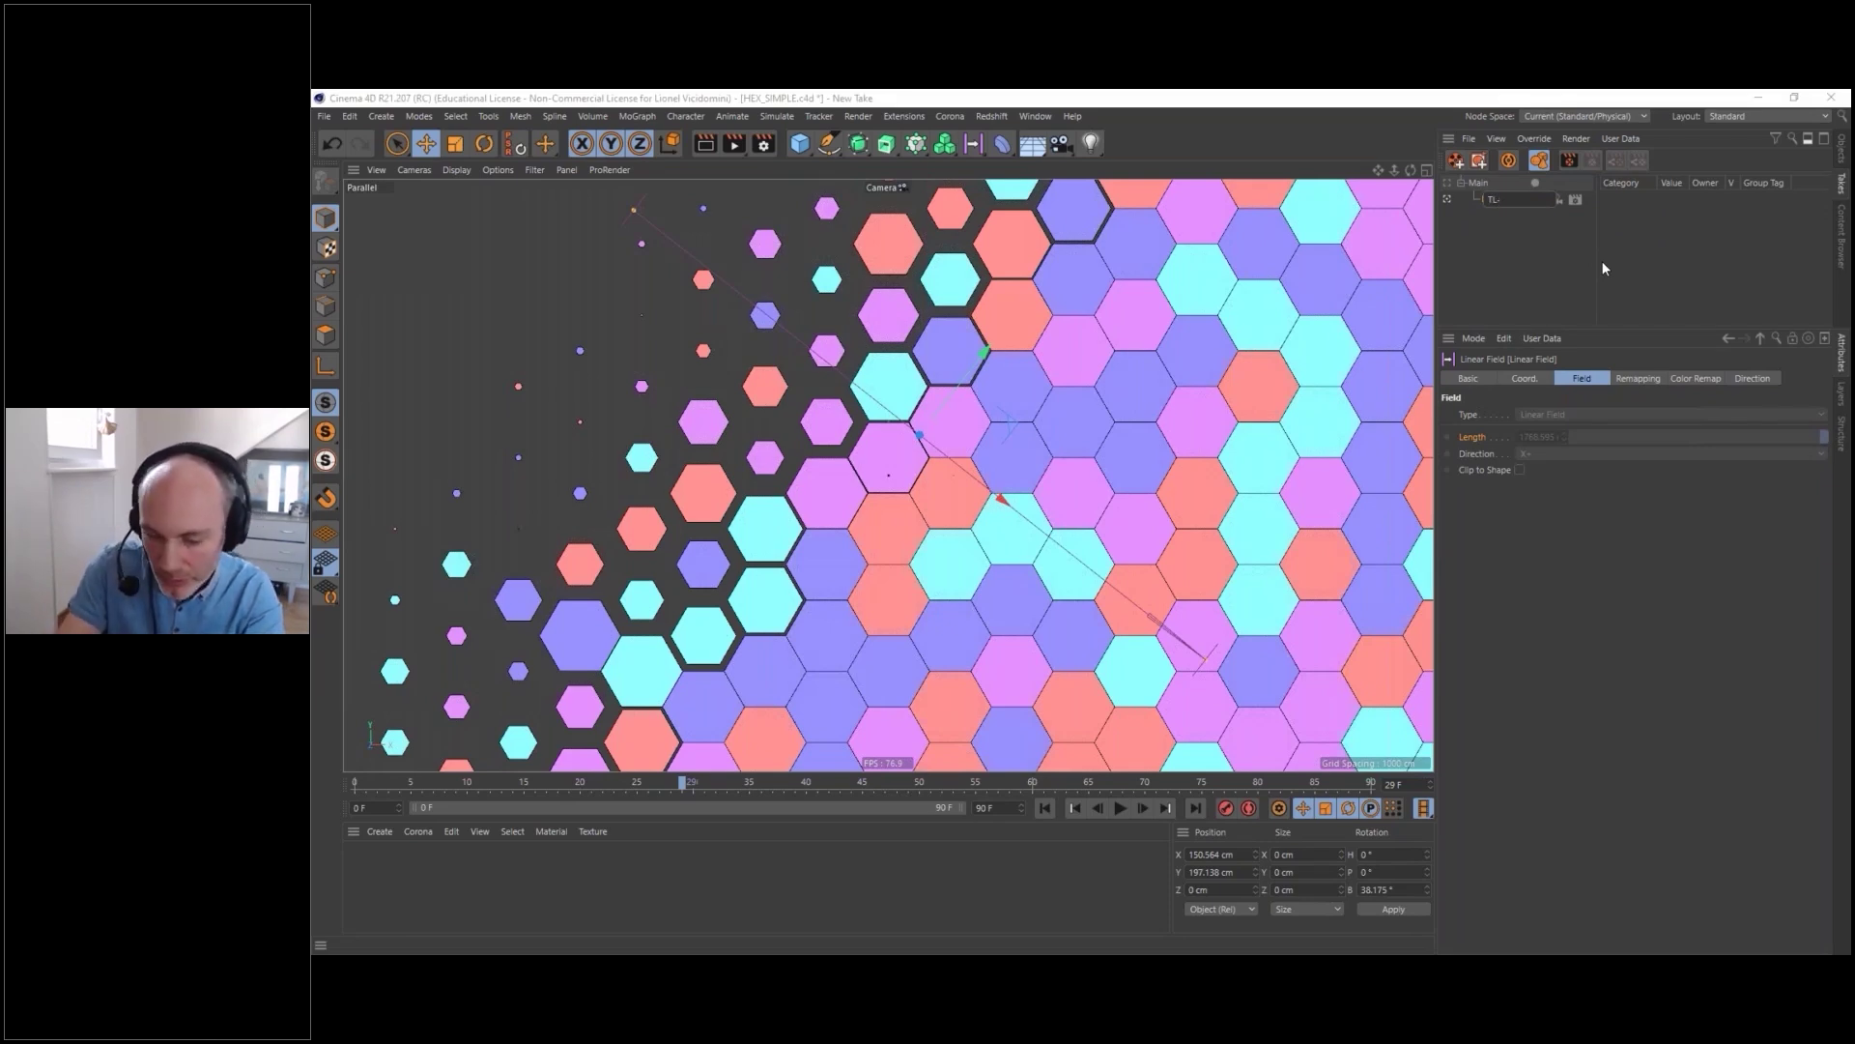
{"action": "type", "text": ">B"}
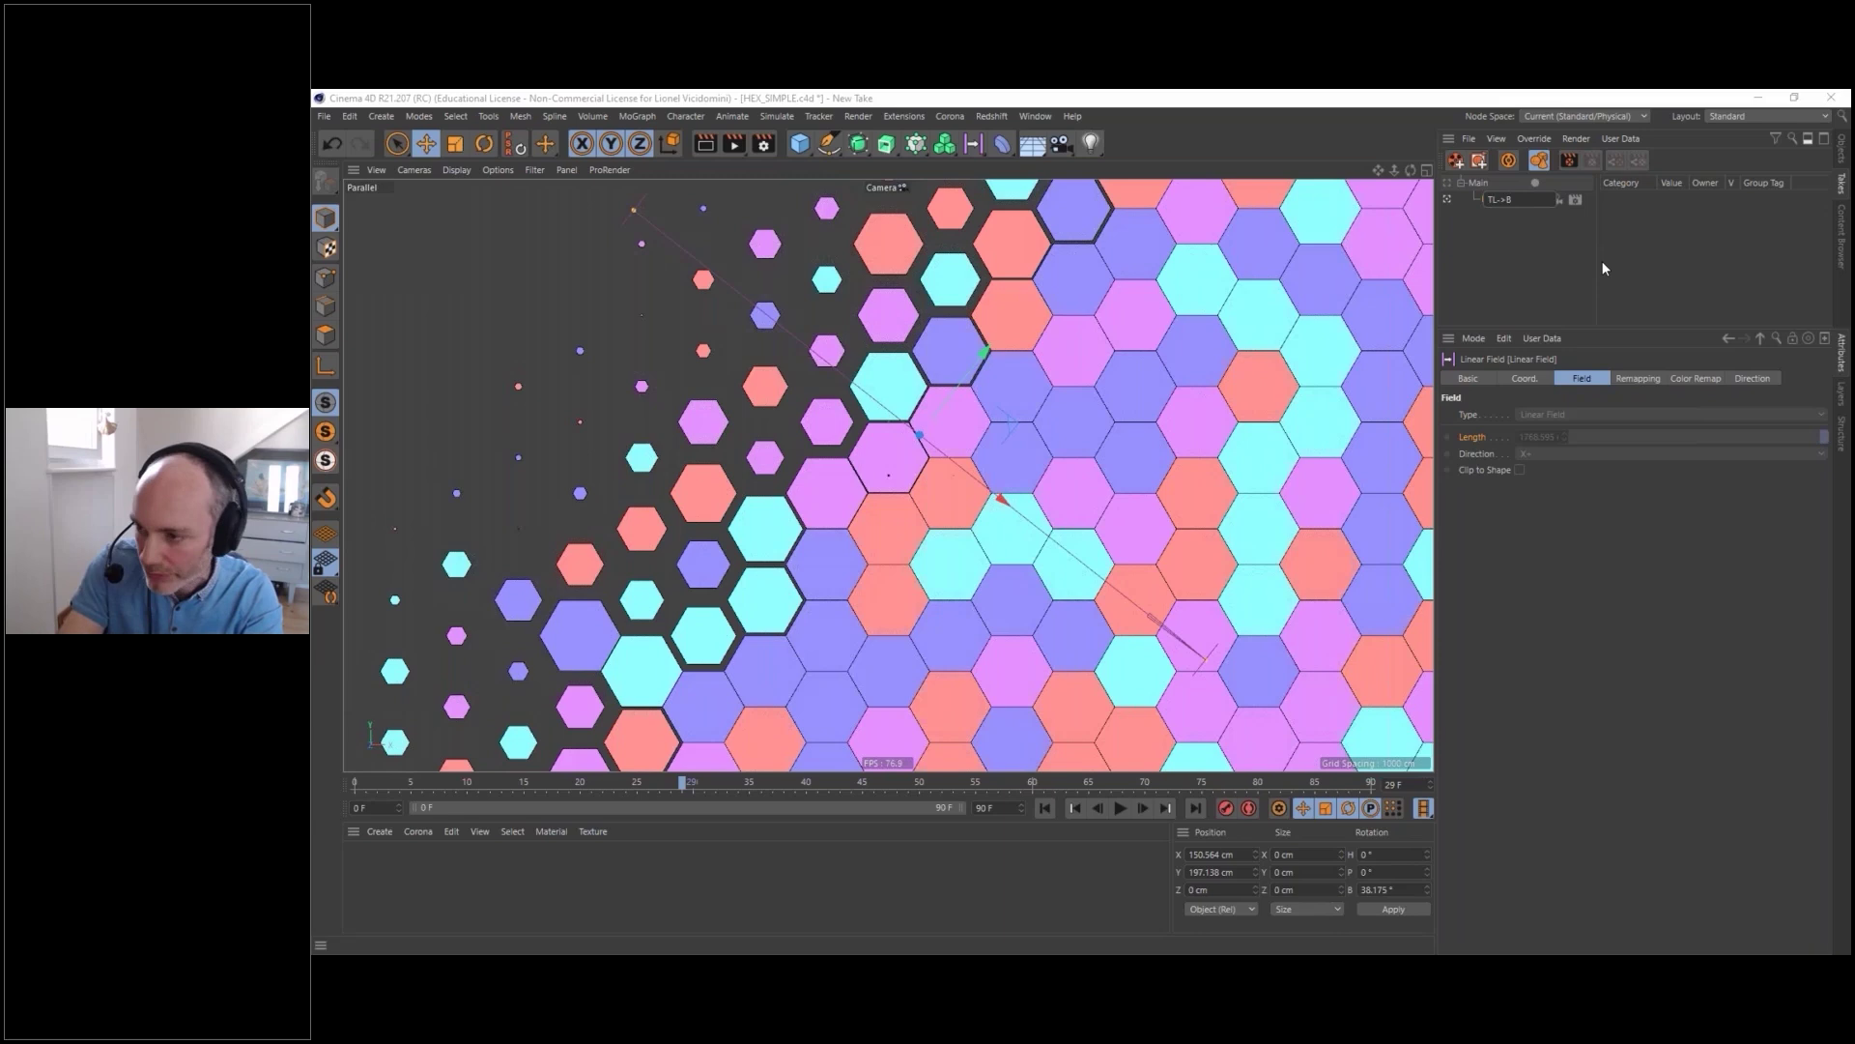
{"action": "key", "text": "BackSpace"}
{"action": "key", "text": "BackSpace"}
{"action": "key", "text": "BackSpace"}
{"action": "key", "text": "BackSpace"}
{"action": "type", "text": "R->B"}
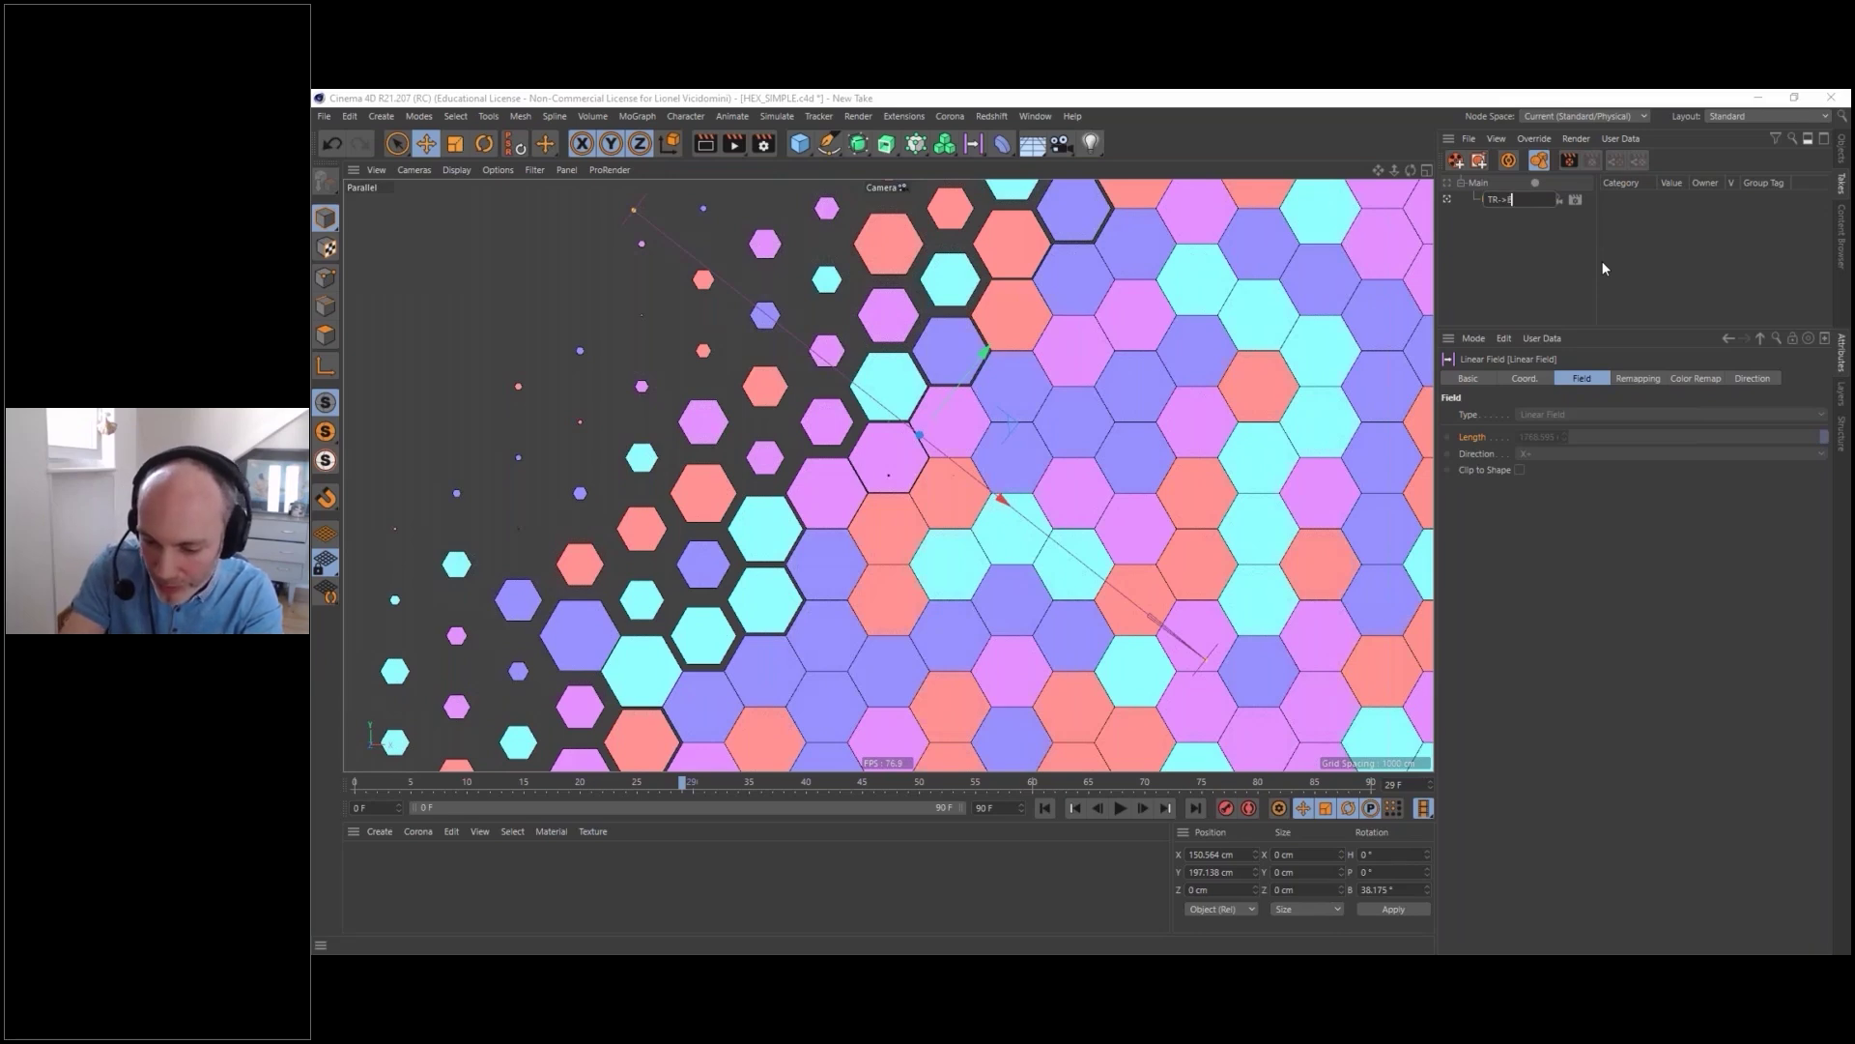
{"action": "type", "text": "L"}
{"action": "key", "text": "Return"}
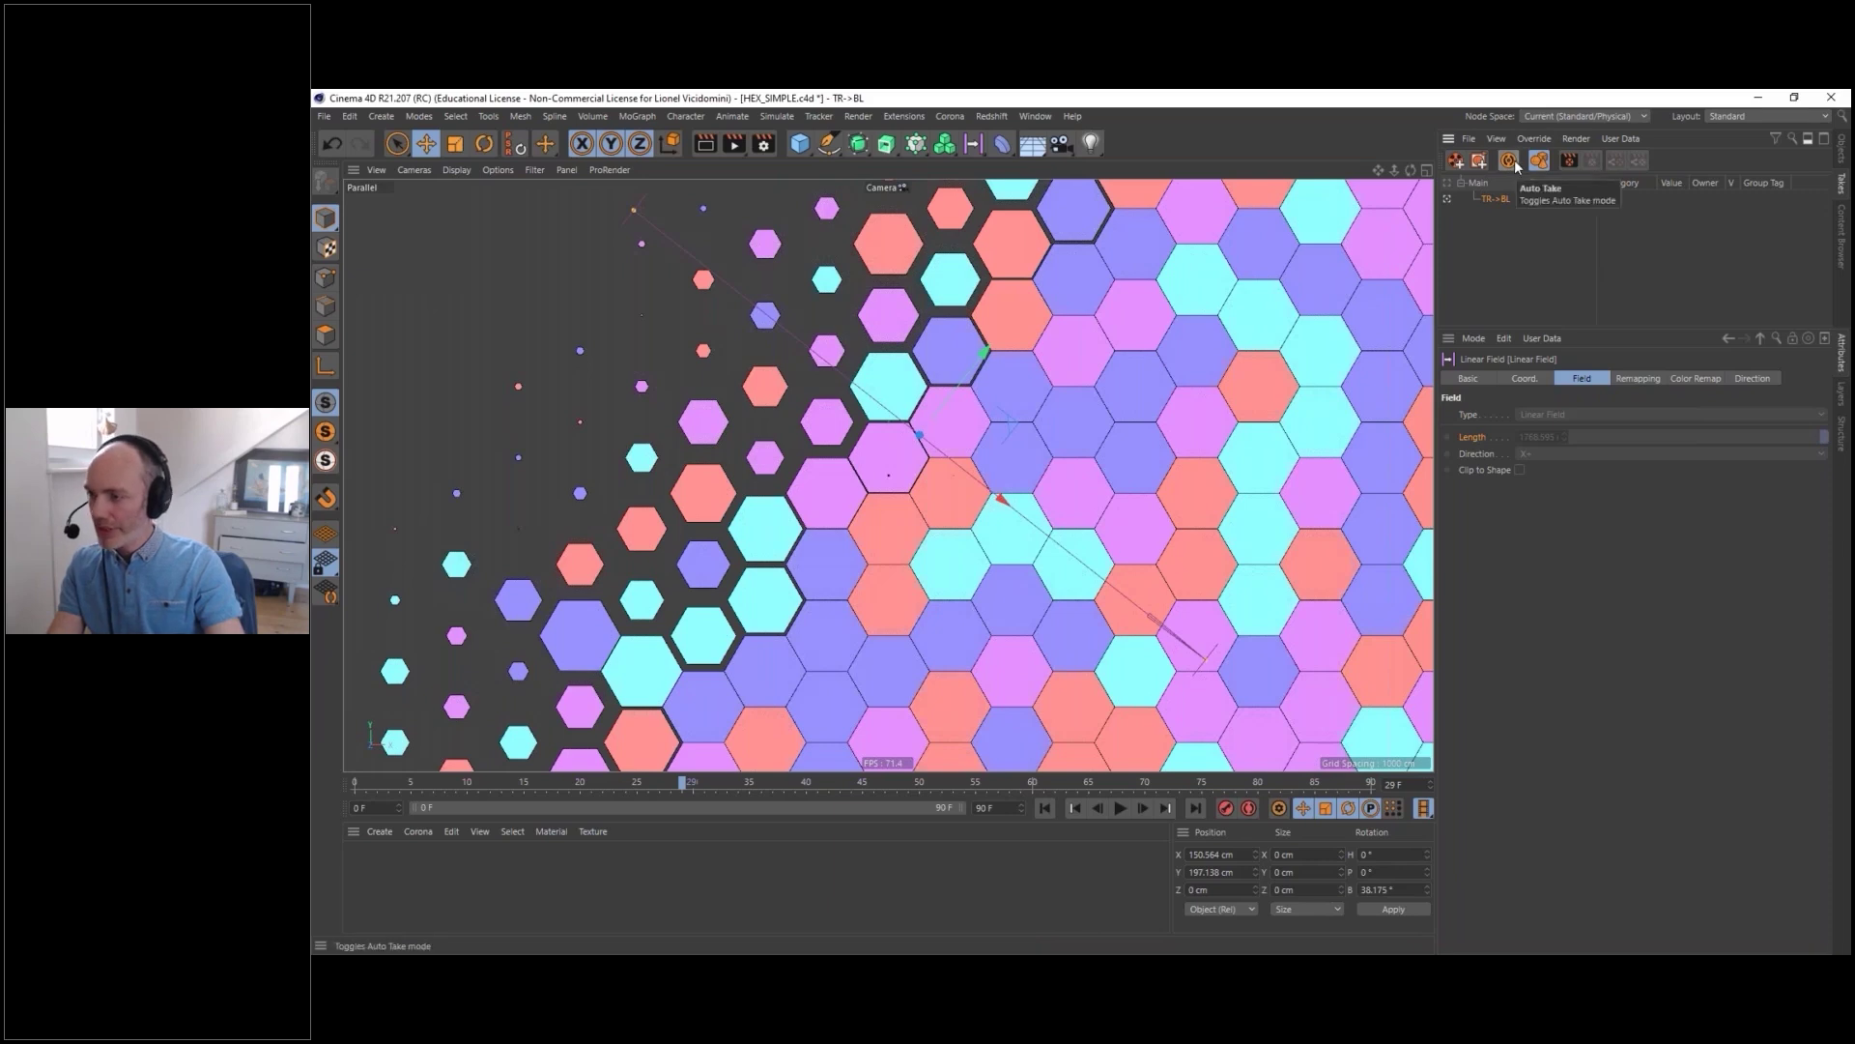
- Turn on Auto Take for the TR->BL take, return to frame 0 and view the scene through the default camera
{"action": "left_click", "coordinate": [1515, 167]}
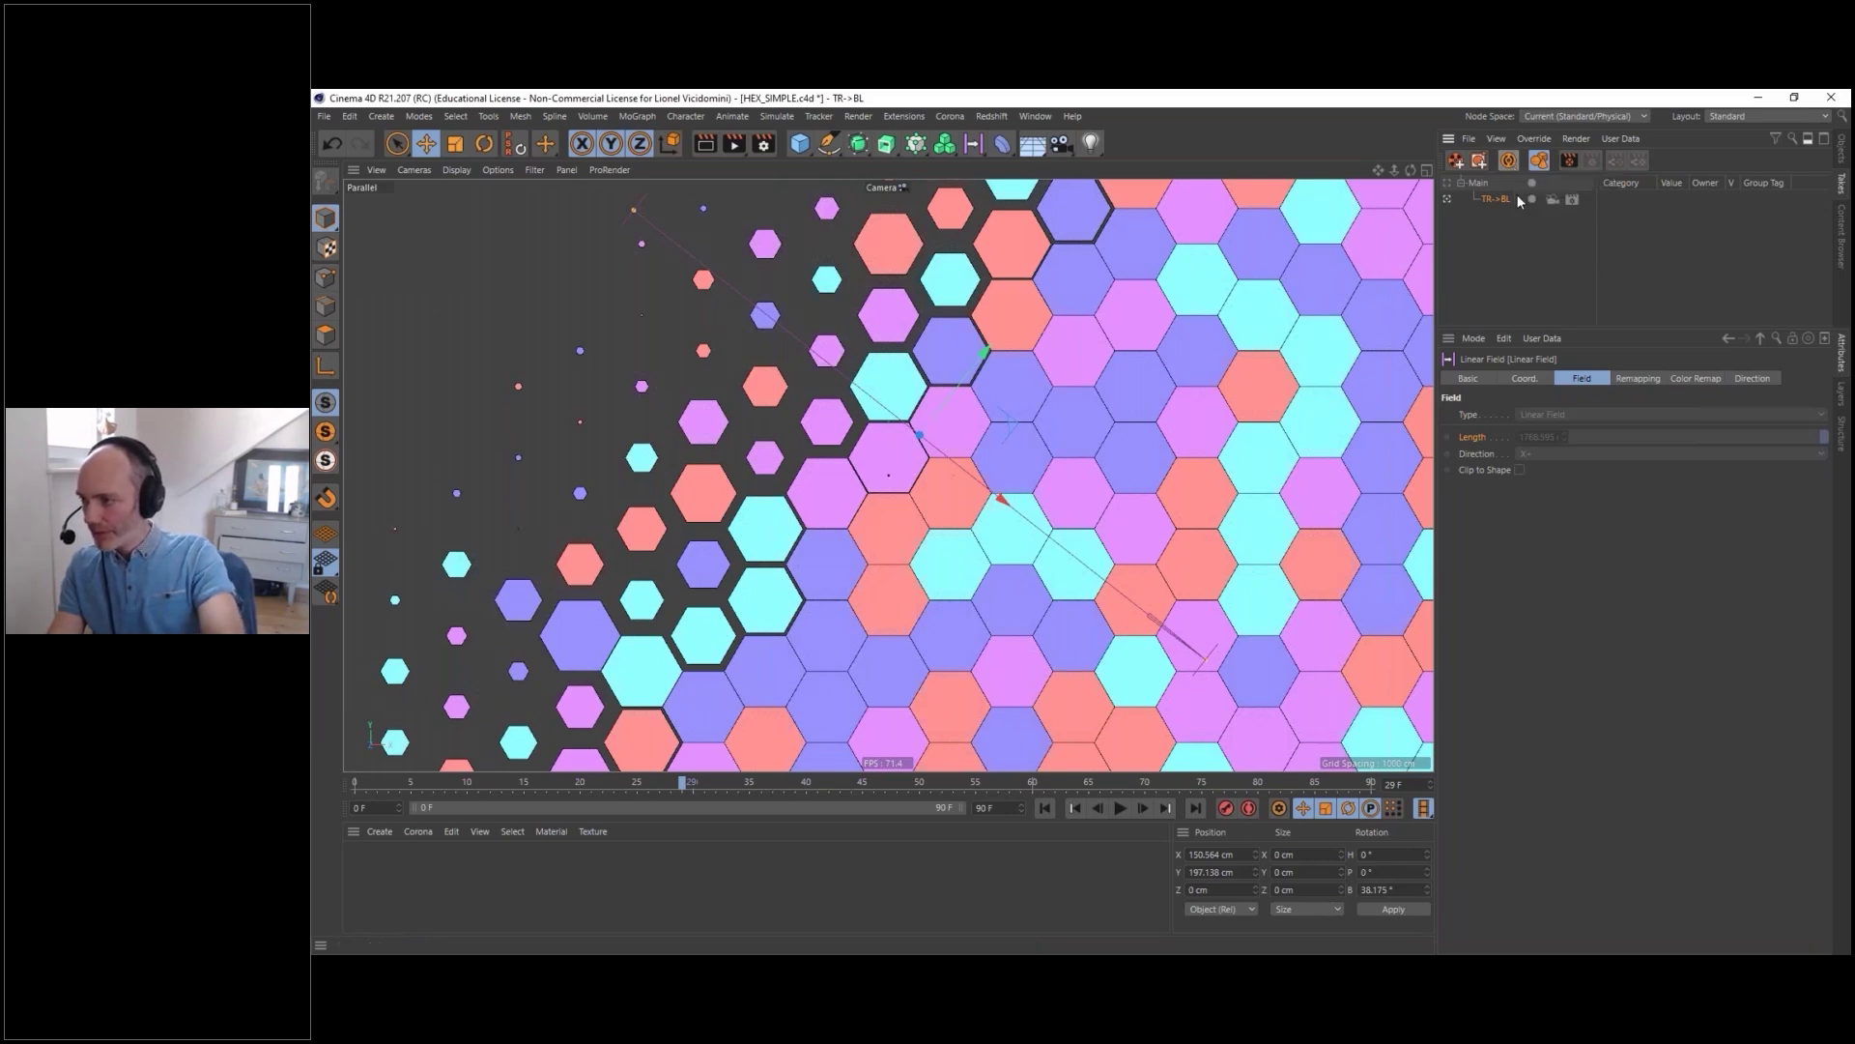
{"action": "left_click", "coordinate": [1515, 166]}
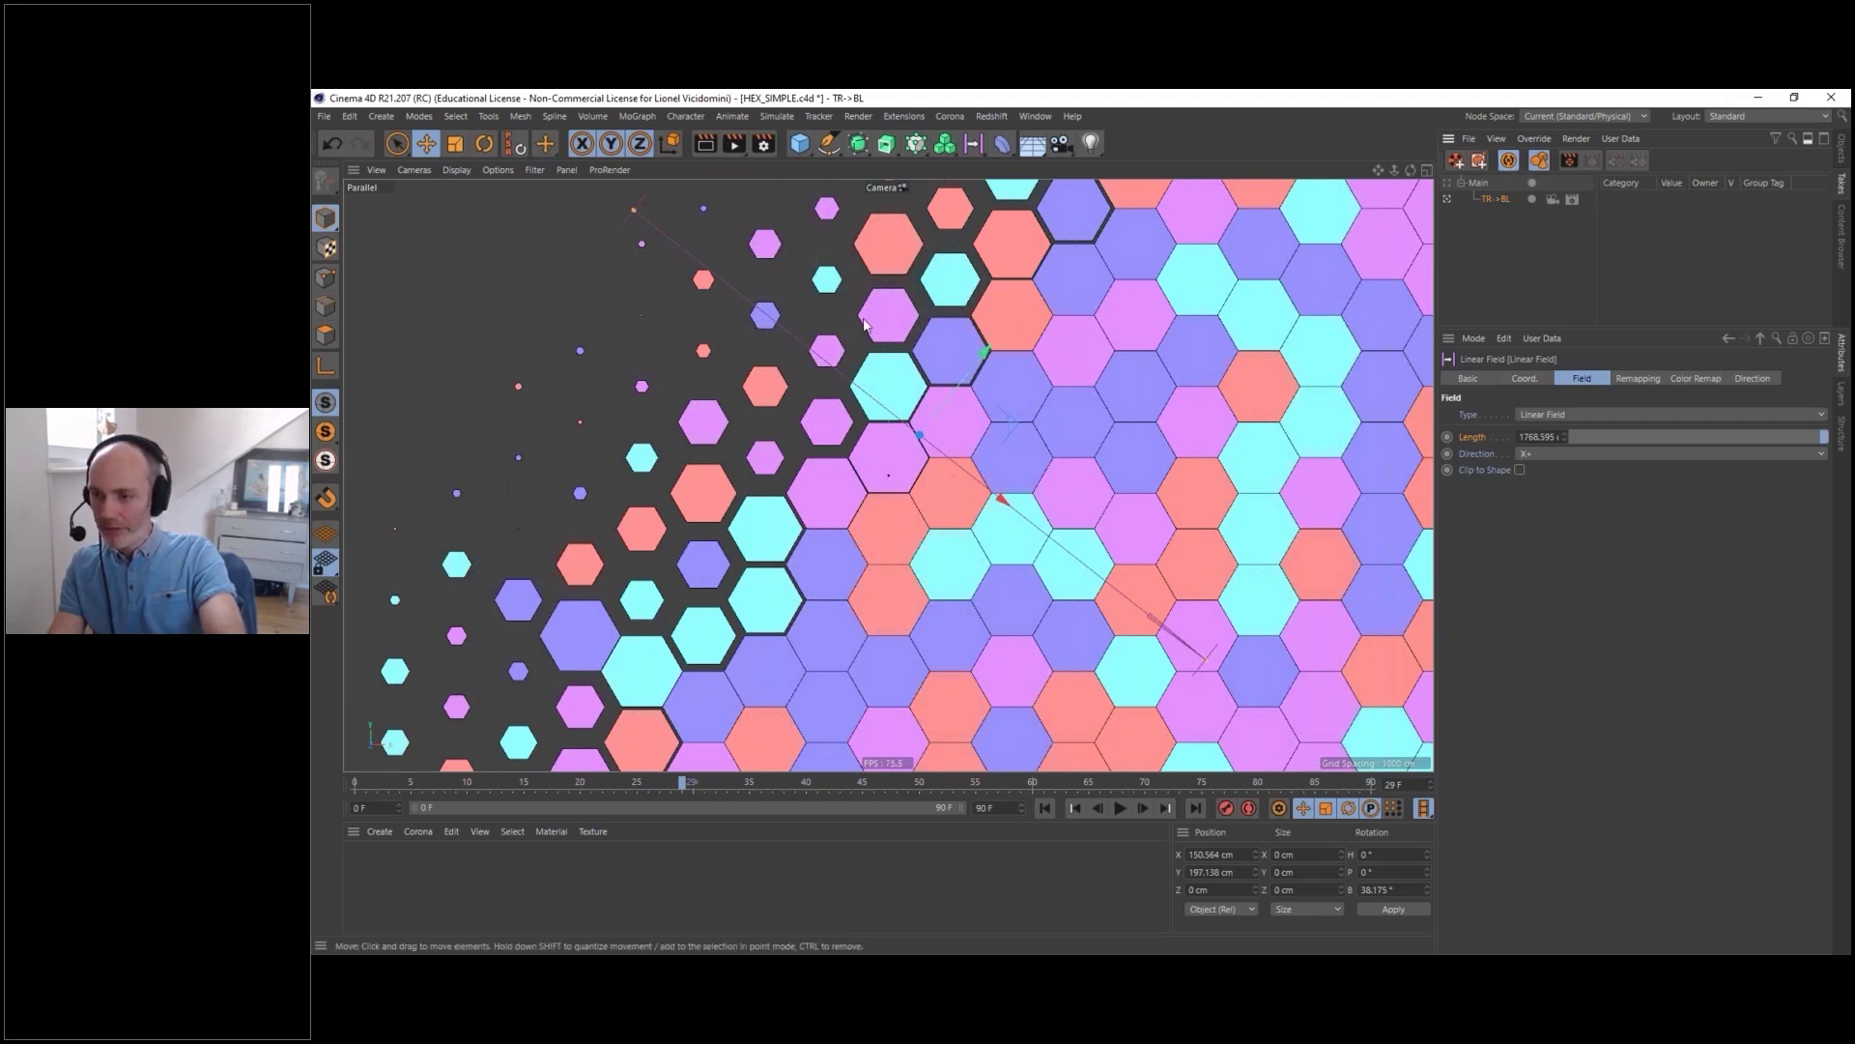
{"action": "left_click", "coordinate": [1844, 149]}
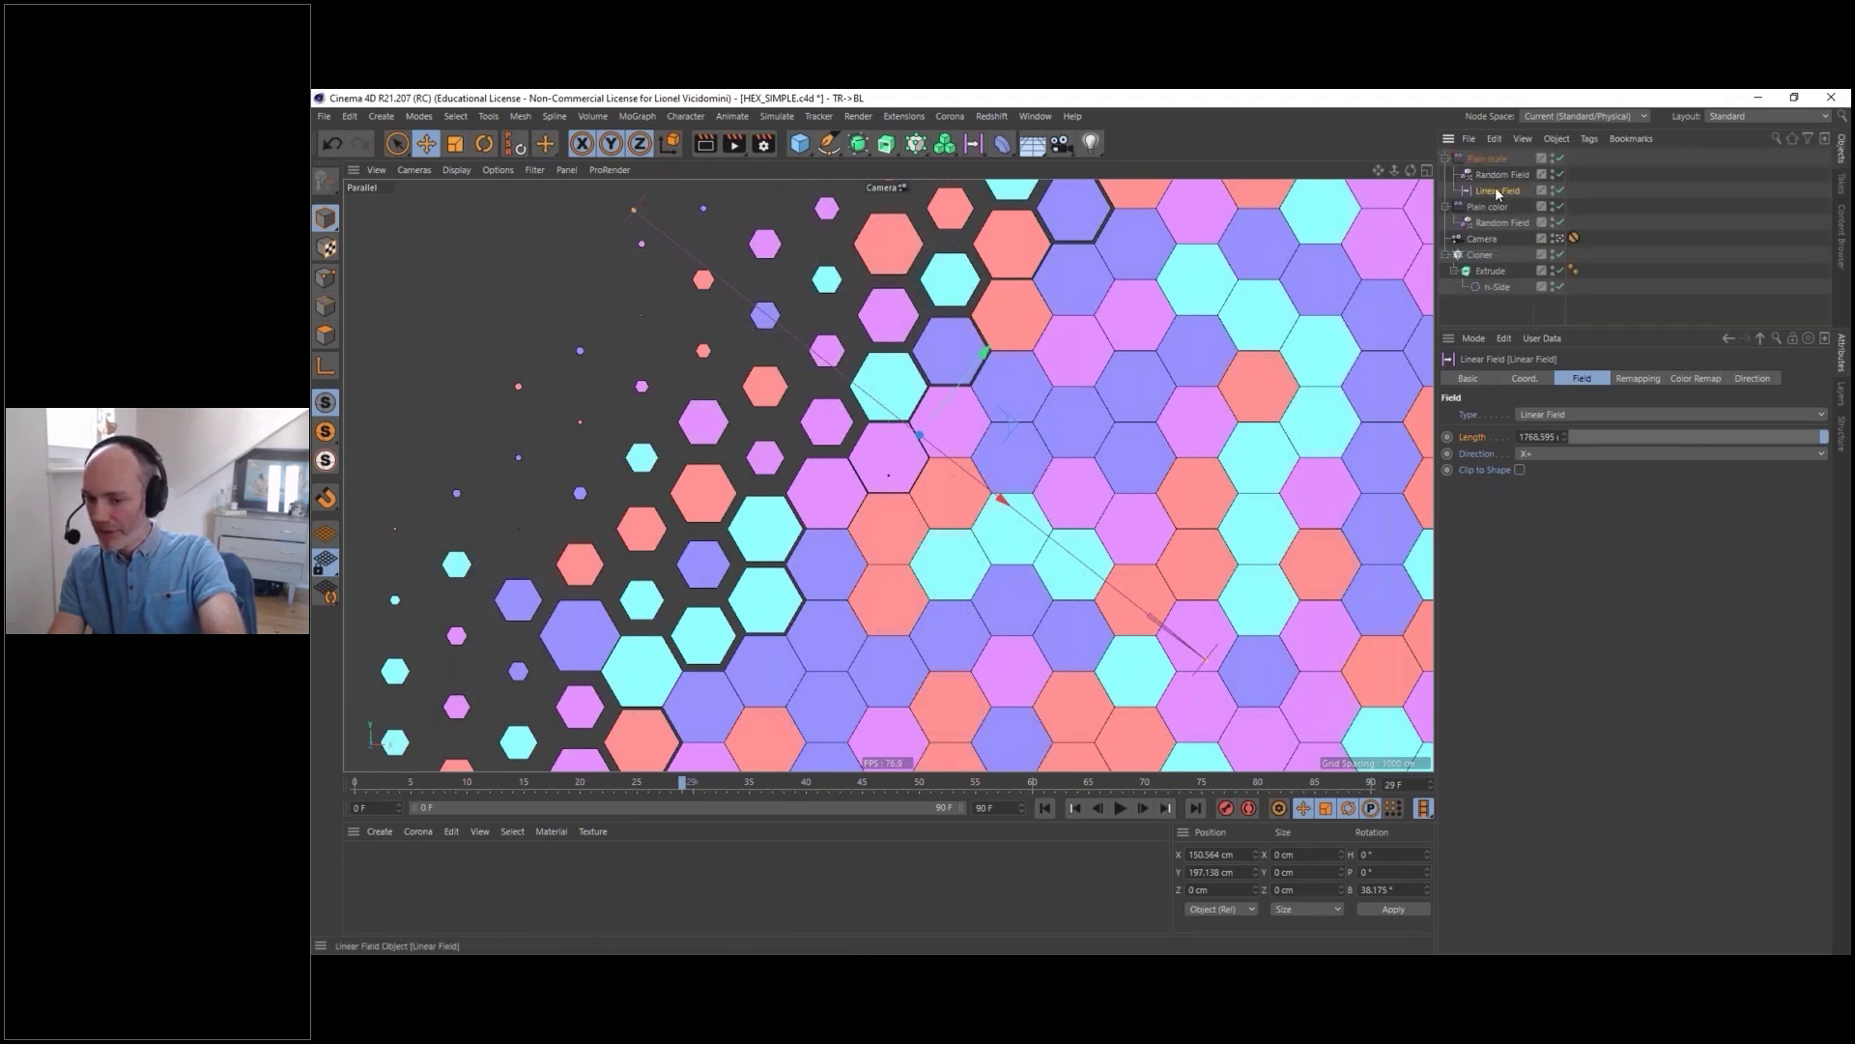
{"action": "left_click", "coordinate": [1046, 809]}
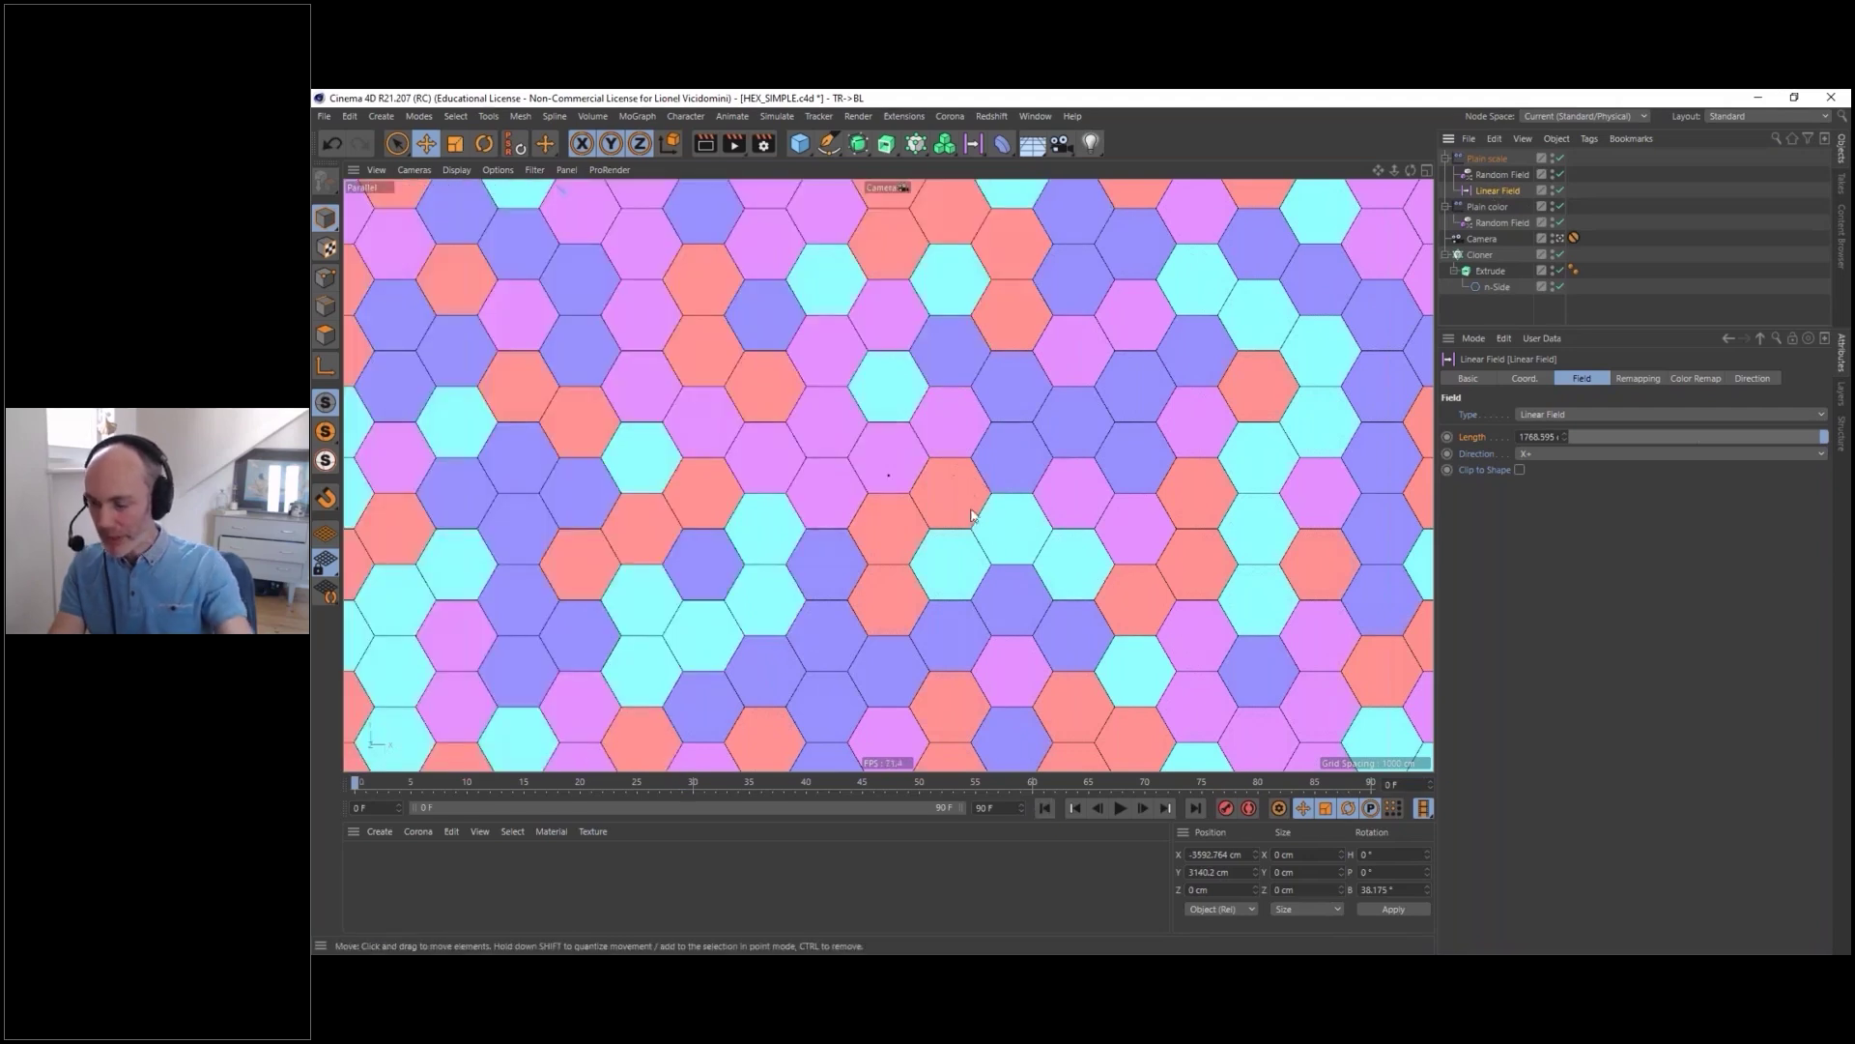
{"action": "left_click", "coordinate": [1557, 238]}
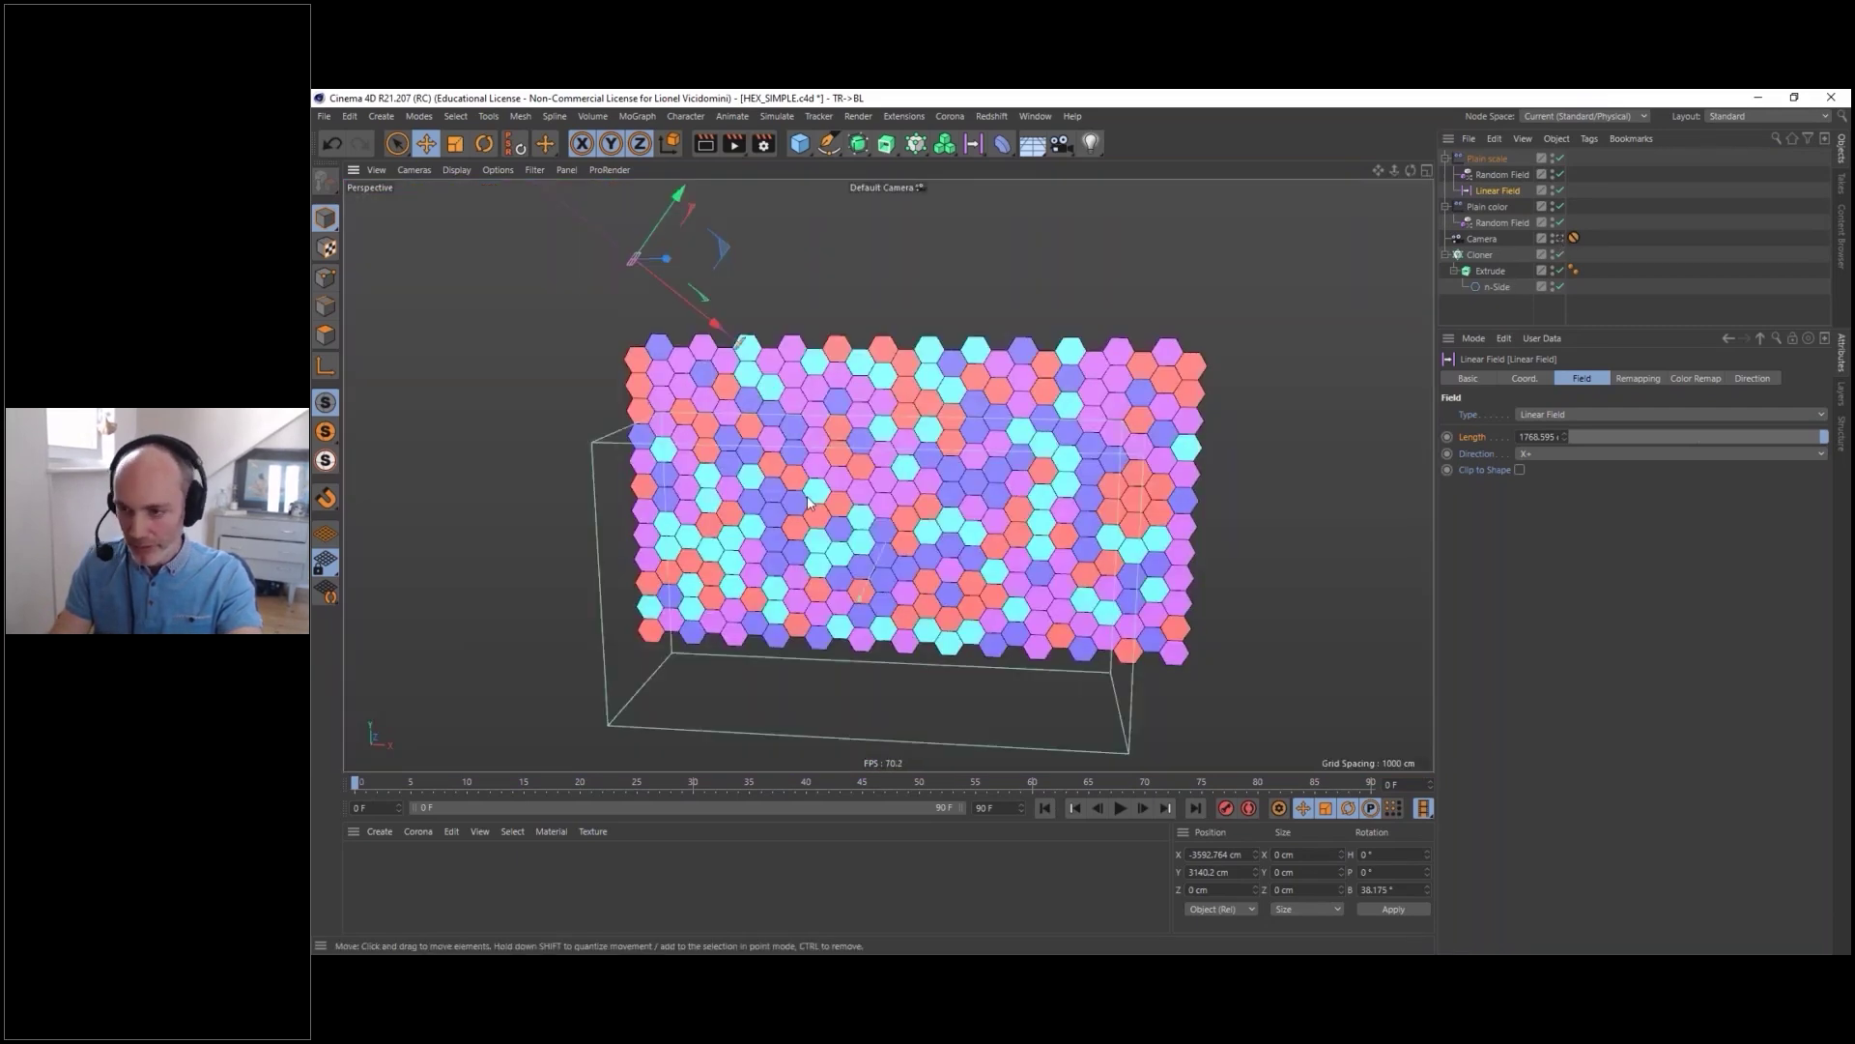
{"action": "scroll", "coordinate": [810, 501], "scroll_direction": "down", "scroll_amount": 3}
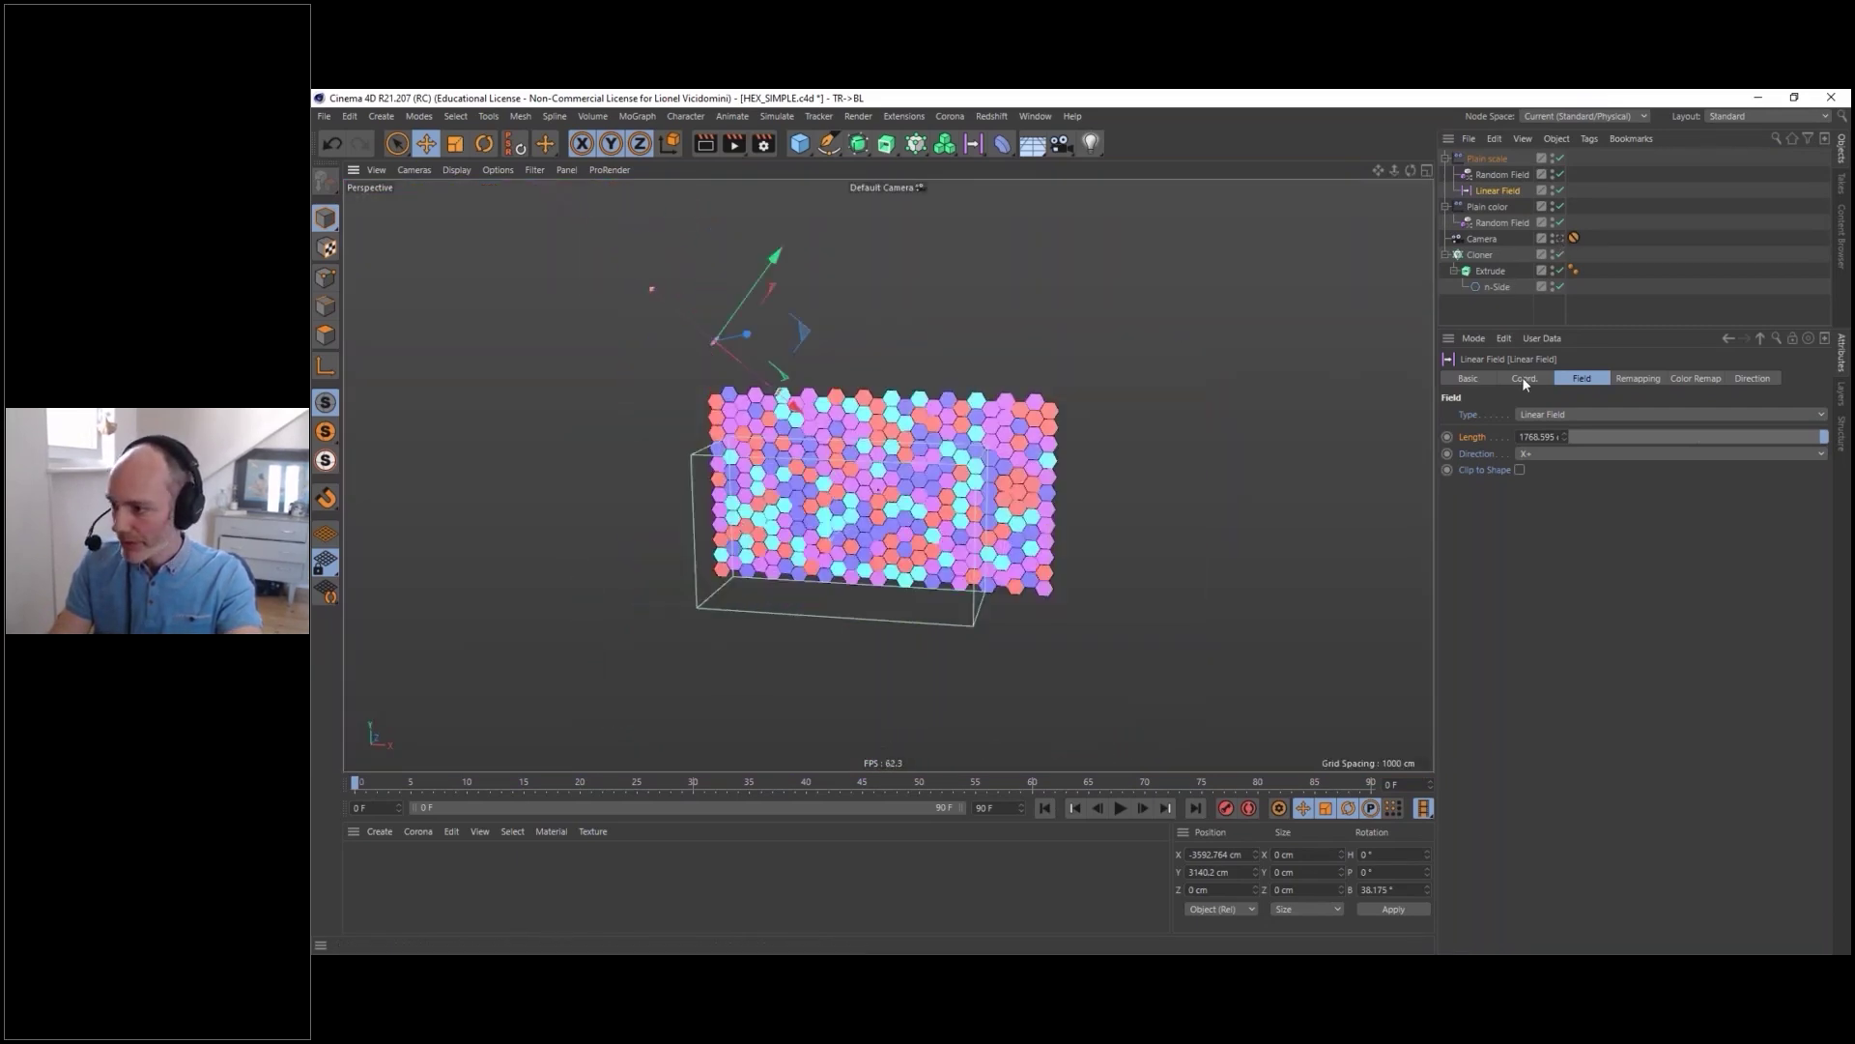
- At frame 0, move the Linear Field beyond the grid's upper-right corner, about X 4173 cm, Y 3505 cm, and set its bank rotation to 129.175°
{"action": "left_click", "coordinate": [1524, 378]}
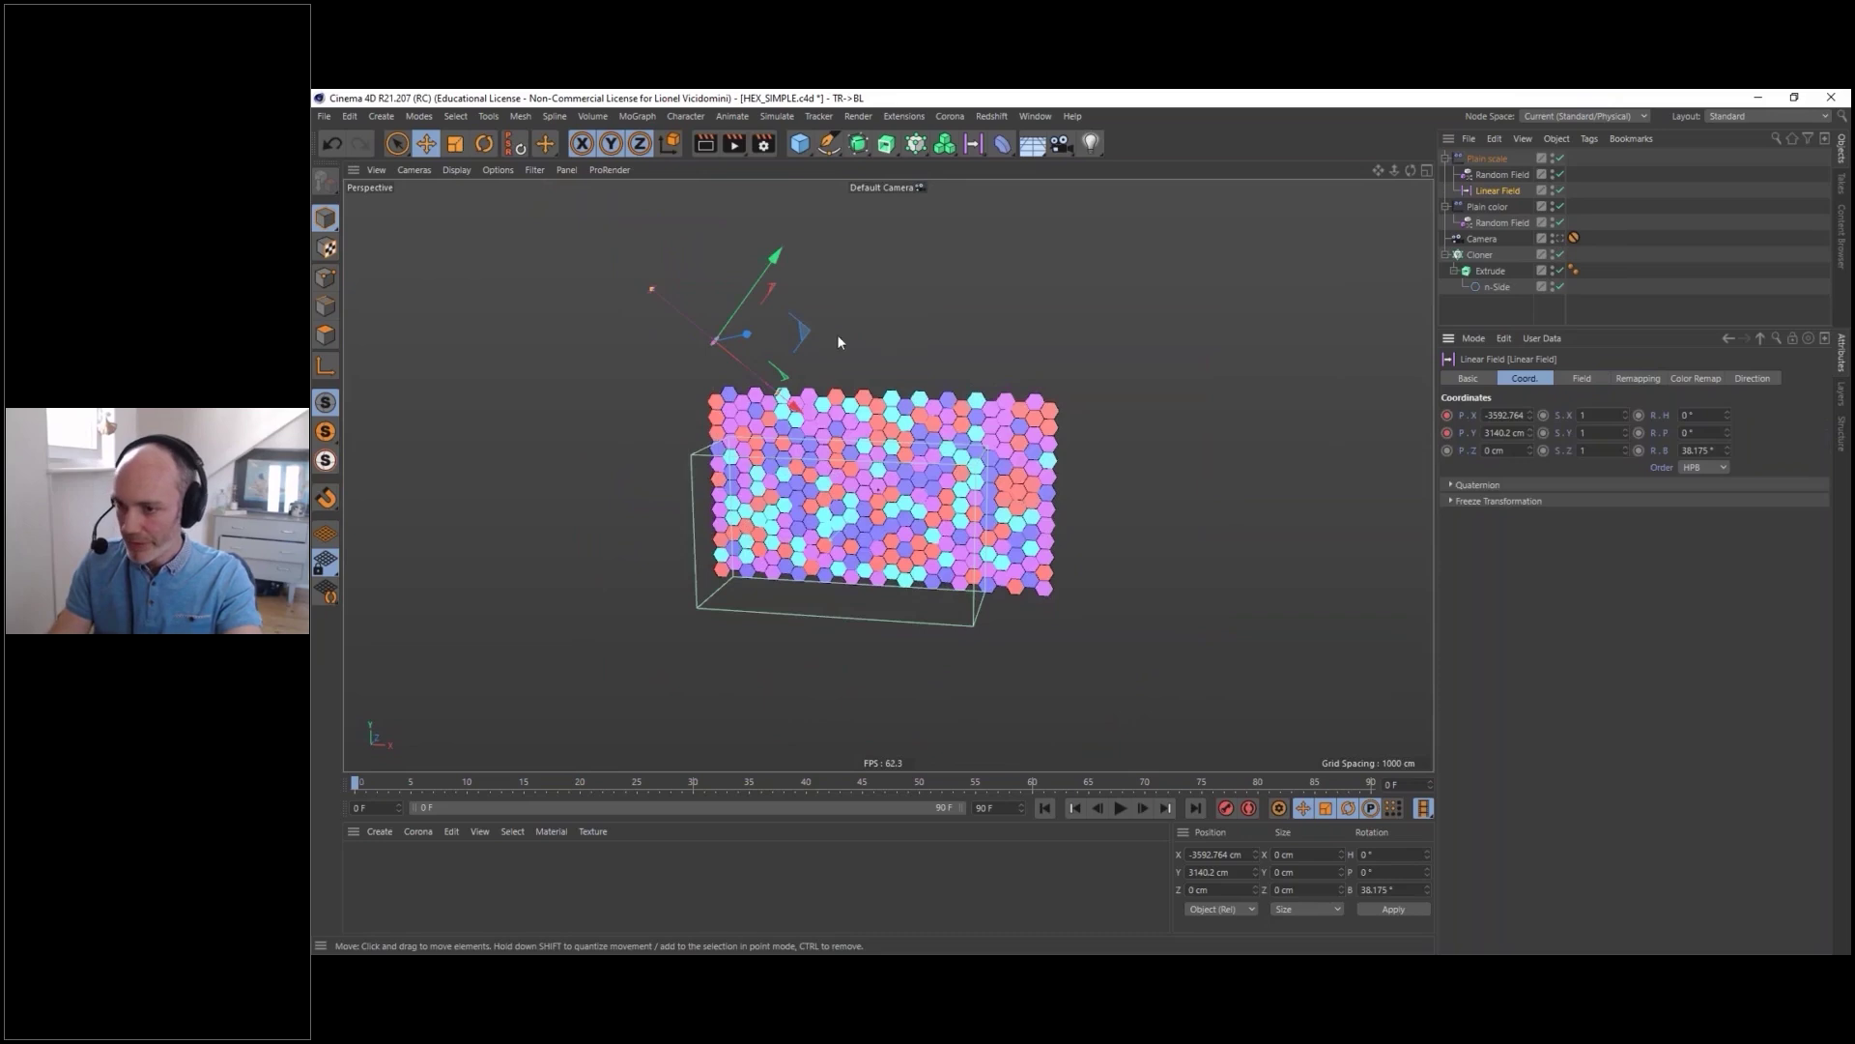
{"action": "left_click_drag", "start_coordinate": [849, 313], "coordinate": [1214, 328]}
{"action": "left_click_drag", "start_coordinate": [1730, 449], "coordinate": [1726, 377]}
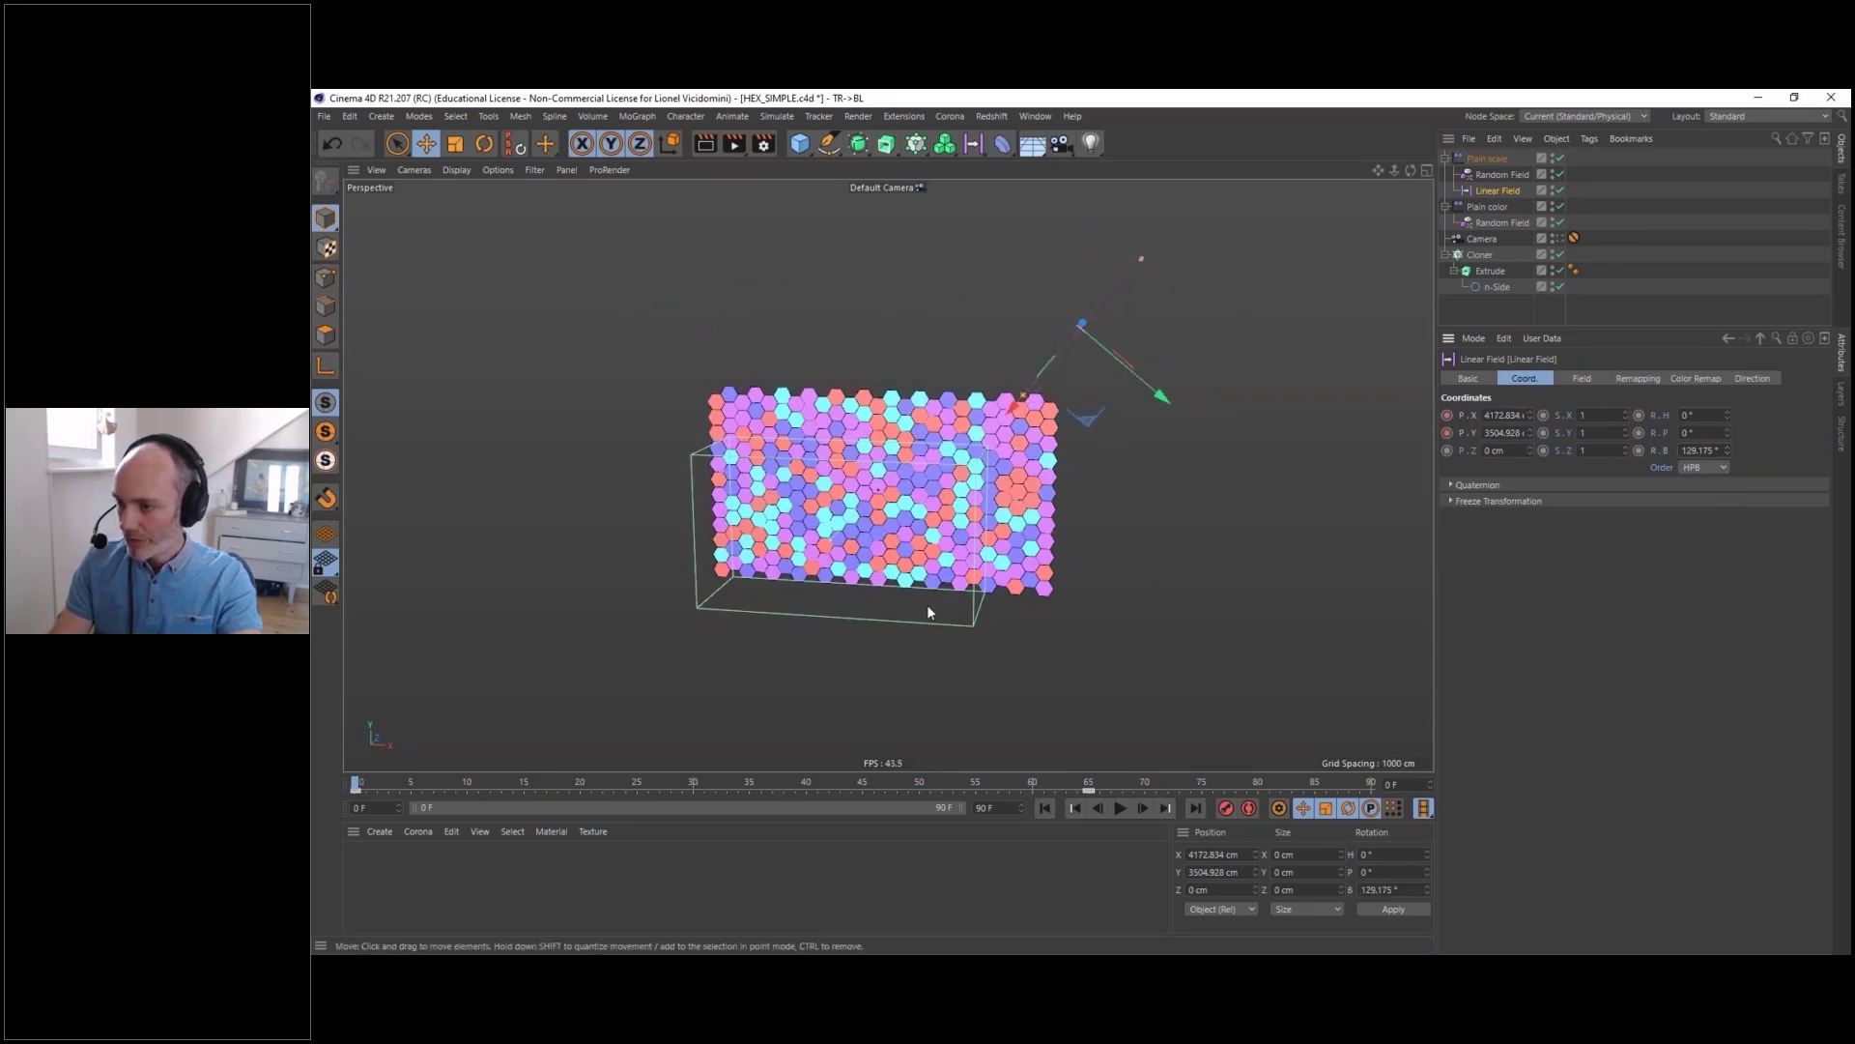
- At frame 65, move the Linear Field to about X -6925 cm, Y -3743 cm, keyframe its position and check the motion back to frame 25
{"action": "left_click", "coordinate": [367, 783]}
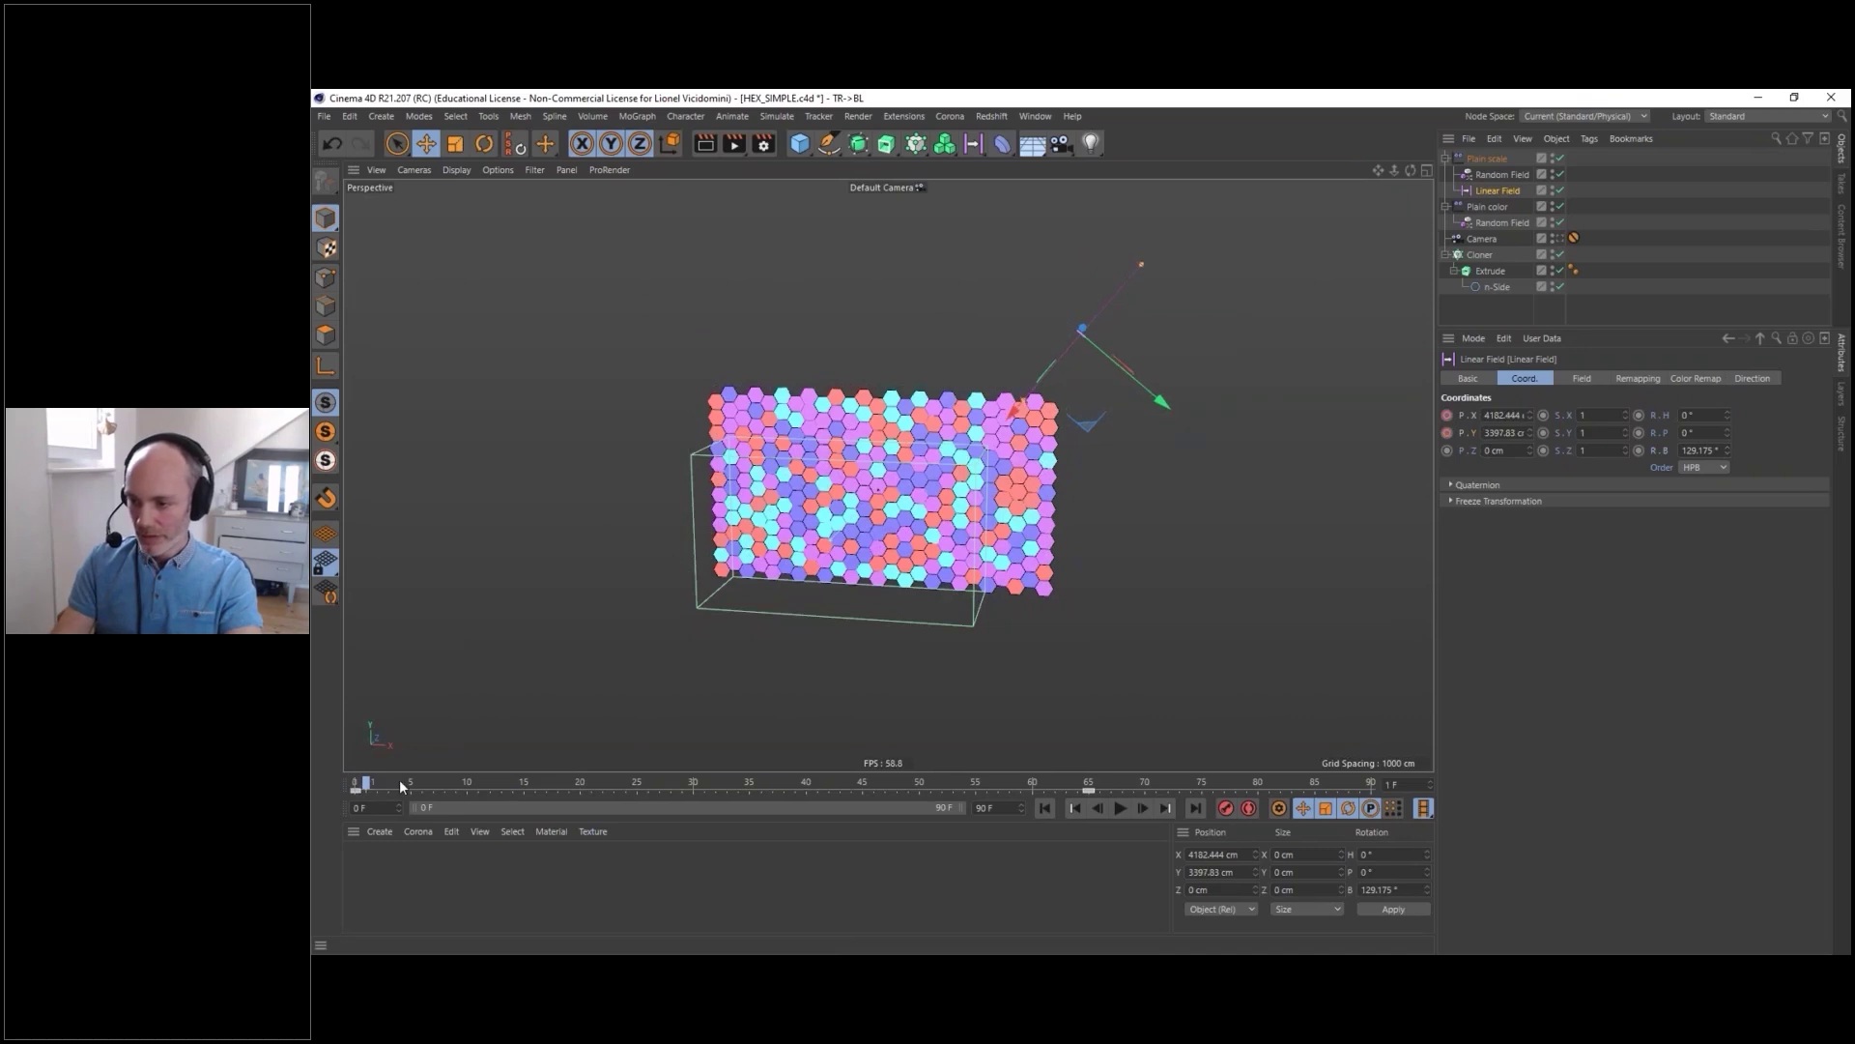
{"action": "left_click_drag", "start_coordinate": [401, 785], "coordinate": [882, 784]}
{"action": "left_click", "coordinate": [1166, 808]}
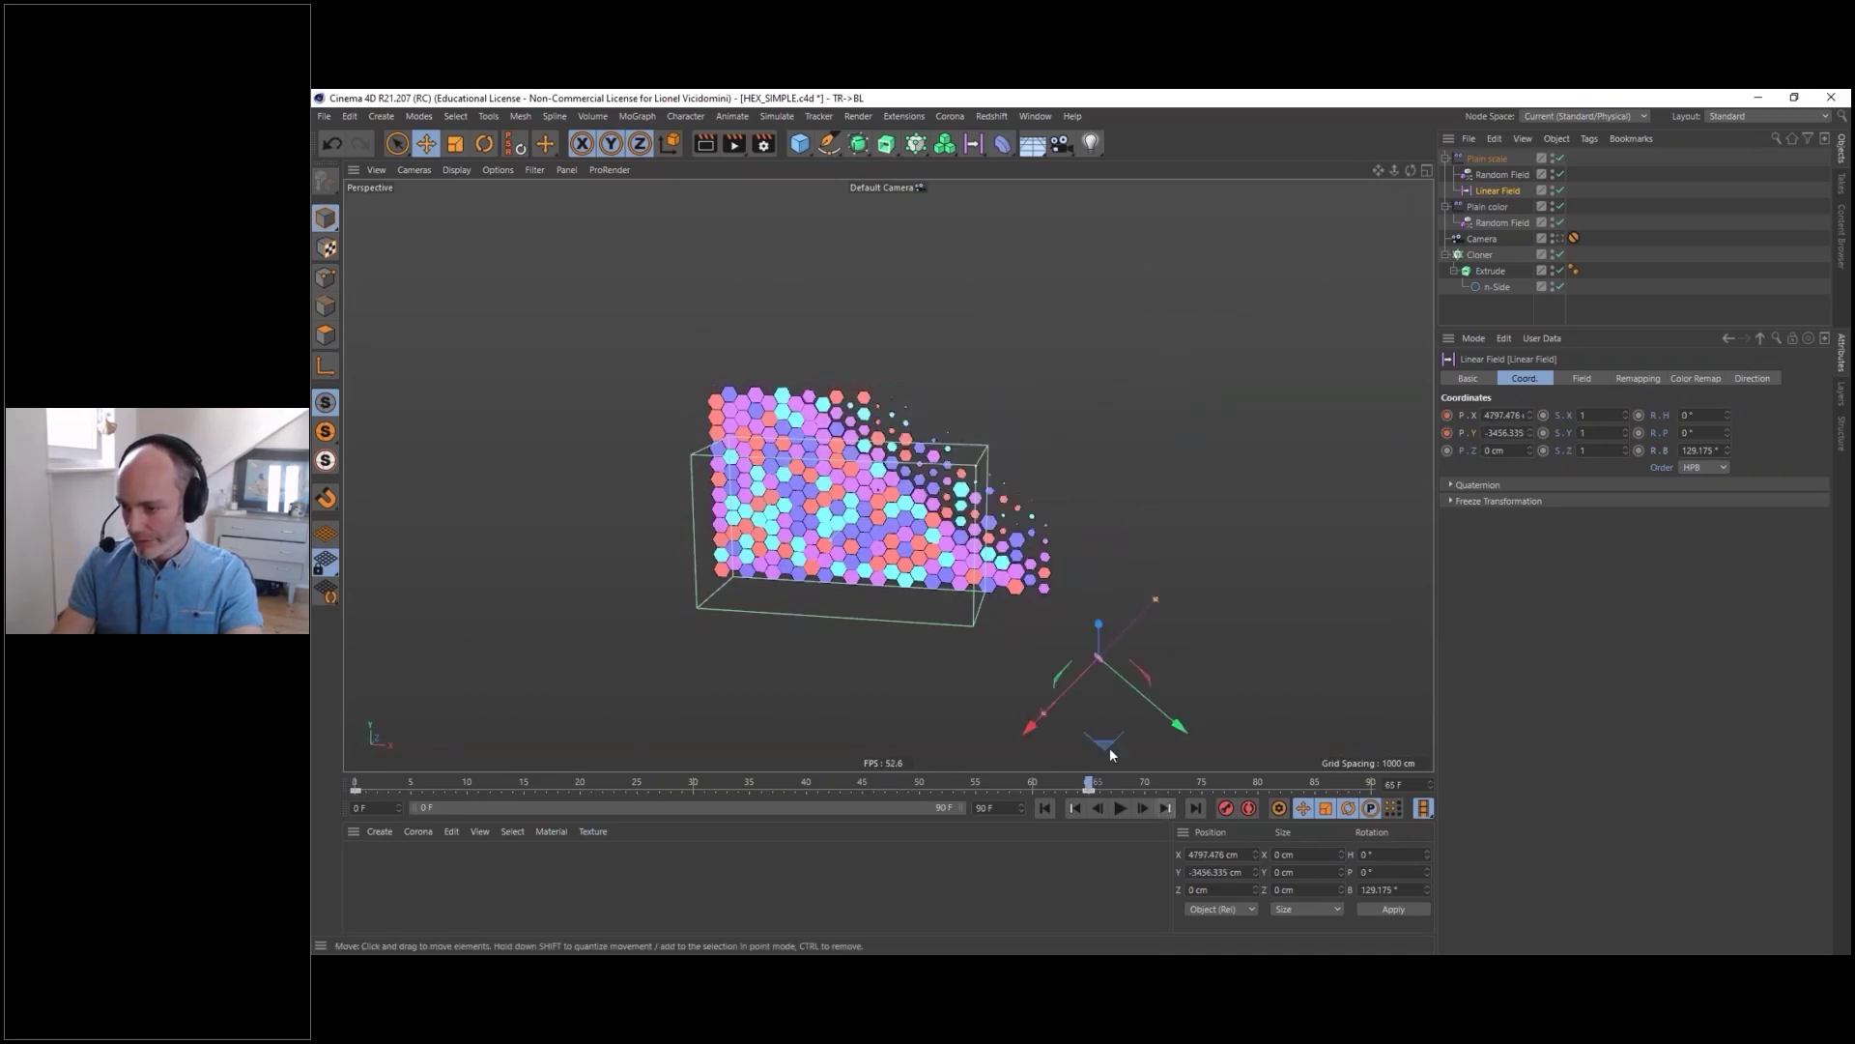
{"action": "middle_click_drag", "start_coordinate": [1036, 669], "coordinate": [947, 531], "text": "alt"}
{"action": "left_click_drag", "start_coordinate": [947, 531], "coordinate": [845, 535], "text": "alt"}
{"action": "left_click_drag", "start_coordinate": [967, 637], "coordinate": [623, 556]}
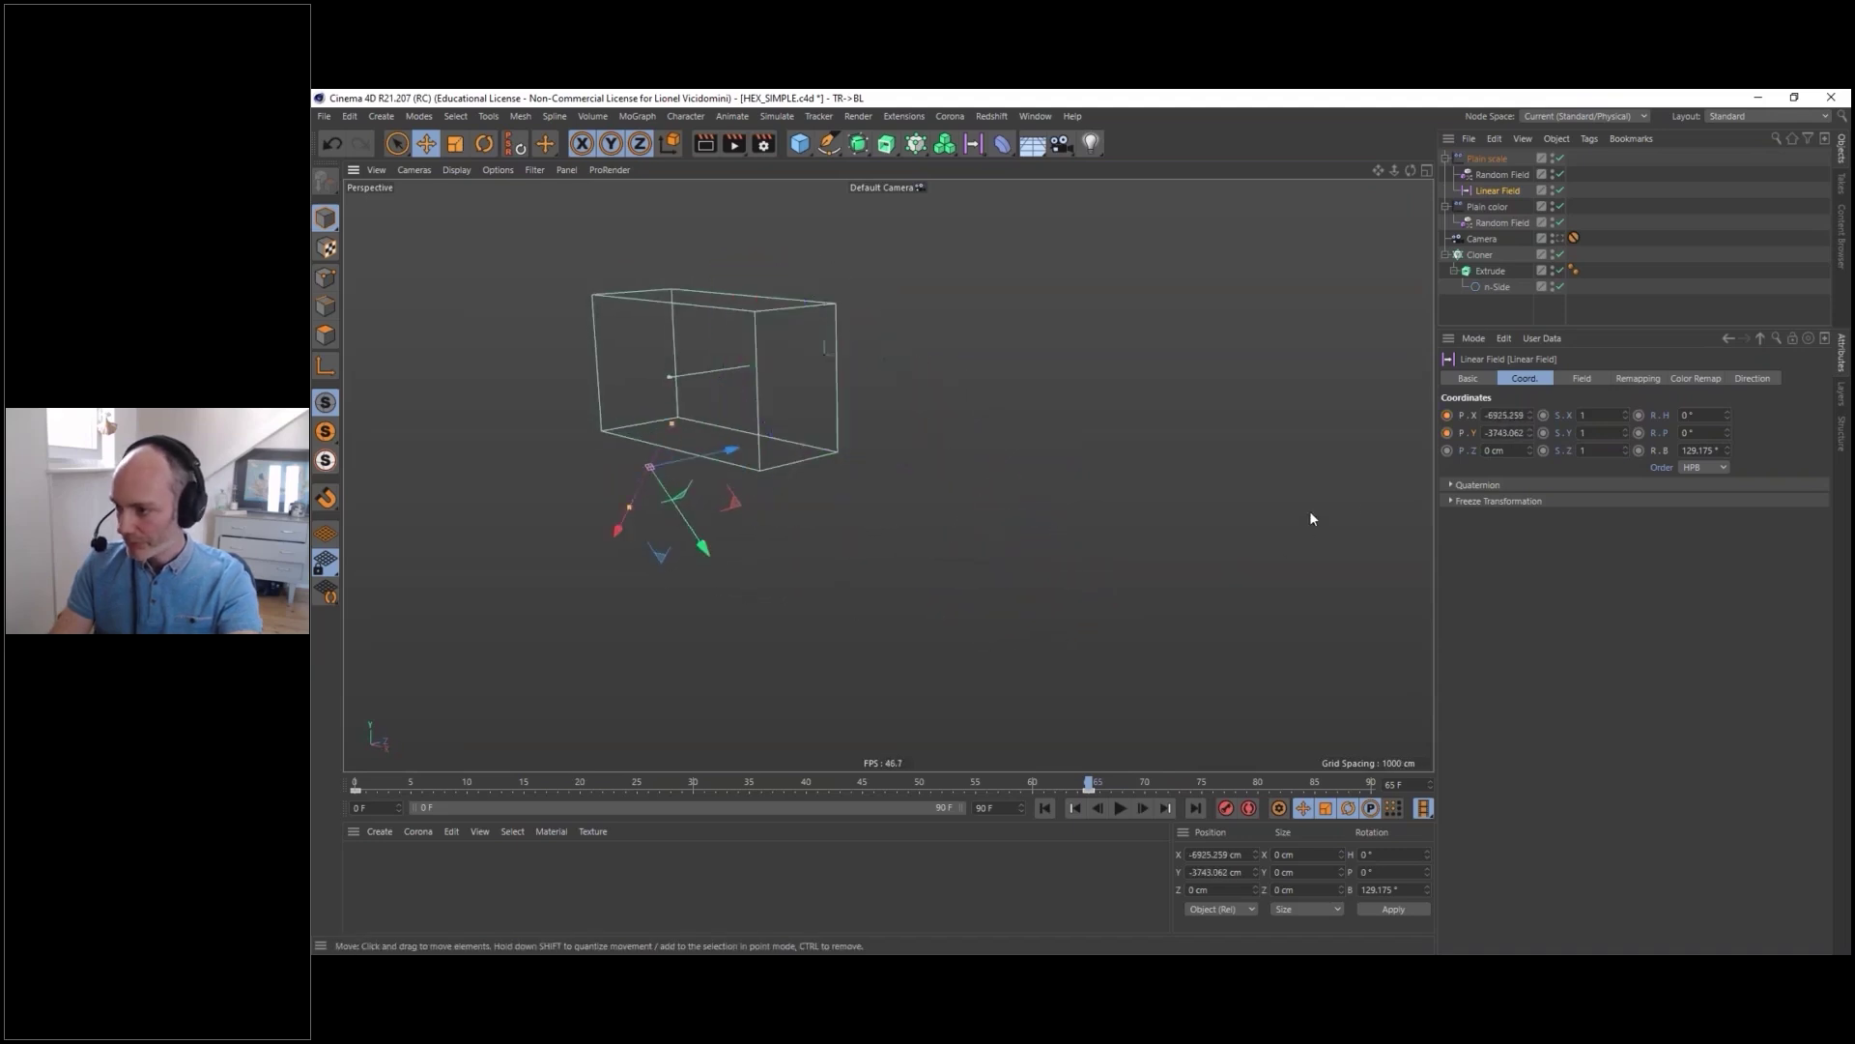
{"action": "left_click", "coordinate": [1448, 418]}
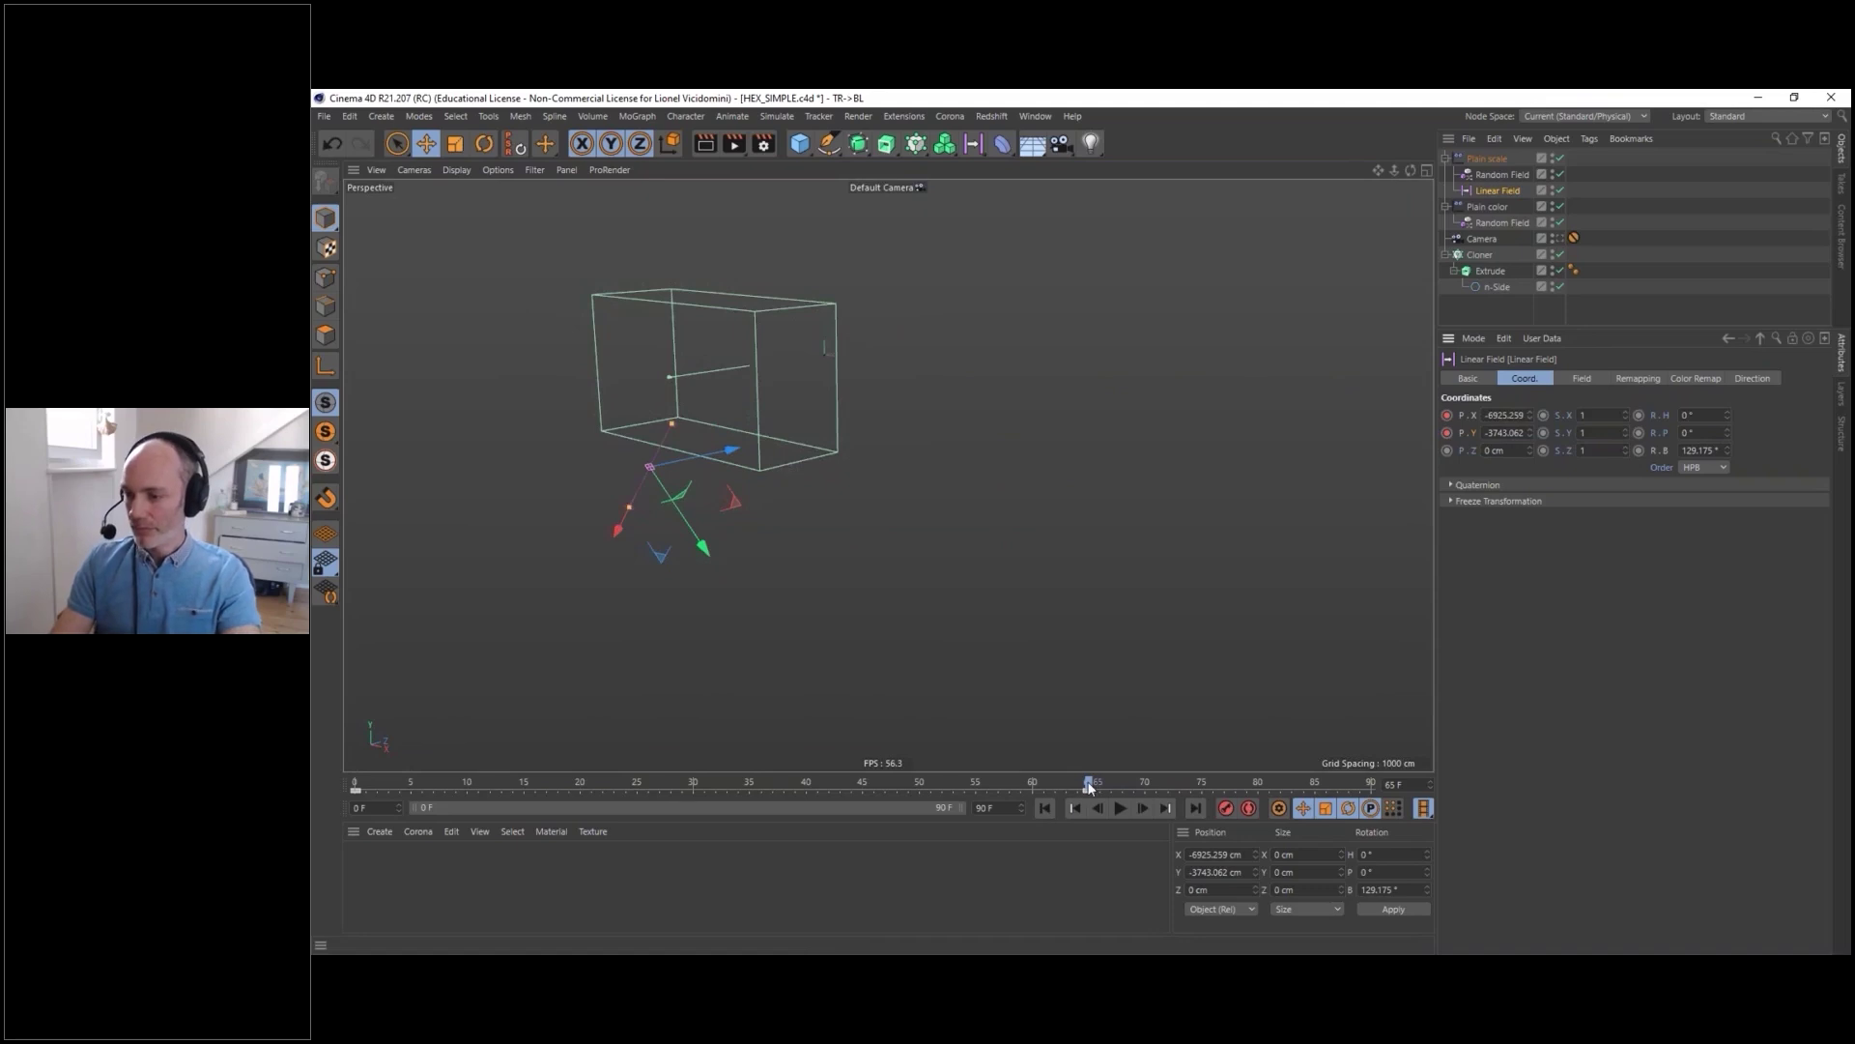
{"action": "left_click_drag", "start_coordinate": [1088, 786], "coordinate": [637, 739]}
- Examine the Linear Field overrides stored in the TR->BL take and compare that take with Main at frame 31
{"action": "left_click", "coordinate": [1841, 186]}
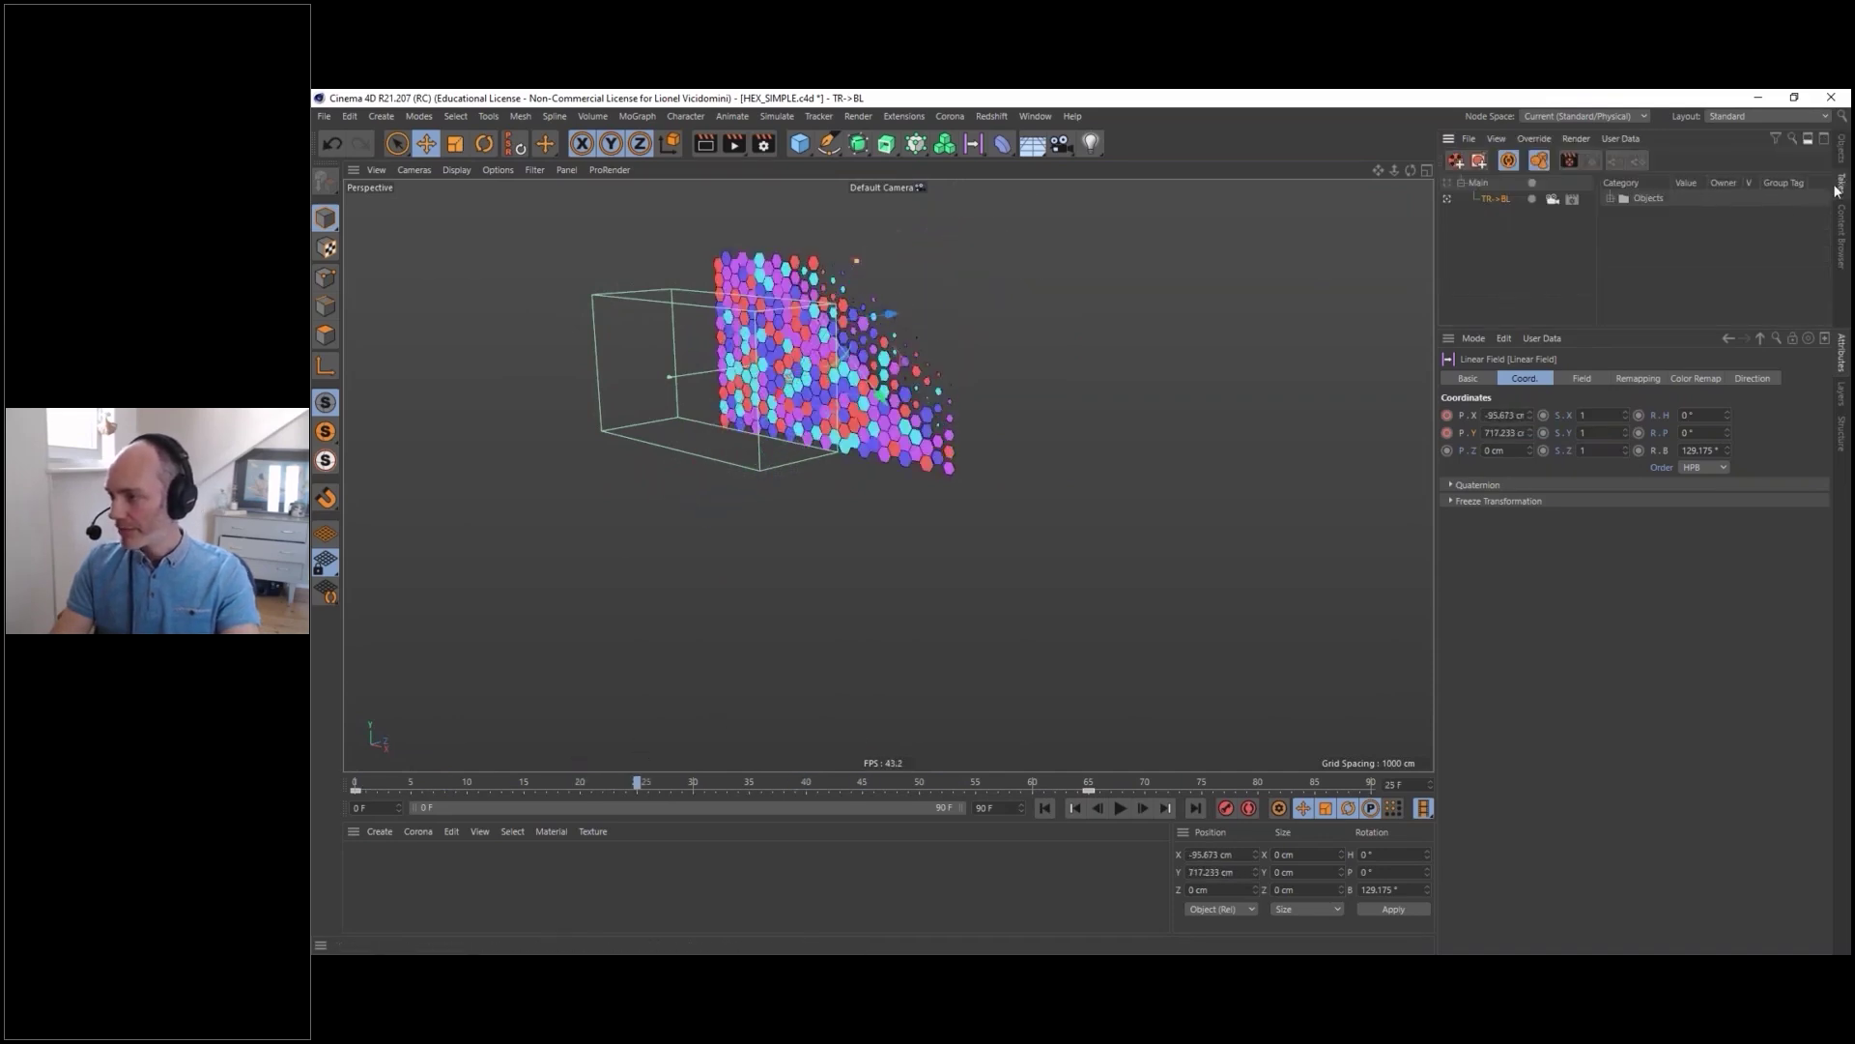
{"action": "left_click", "coordinate": [1610, 198]}
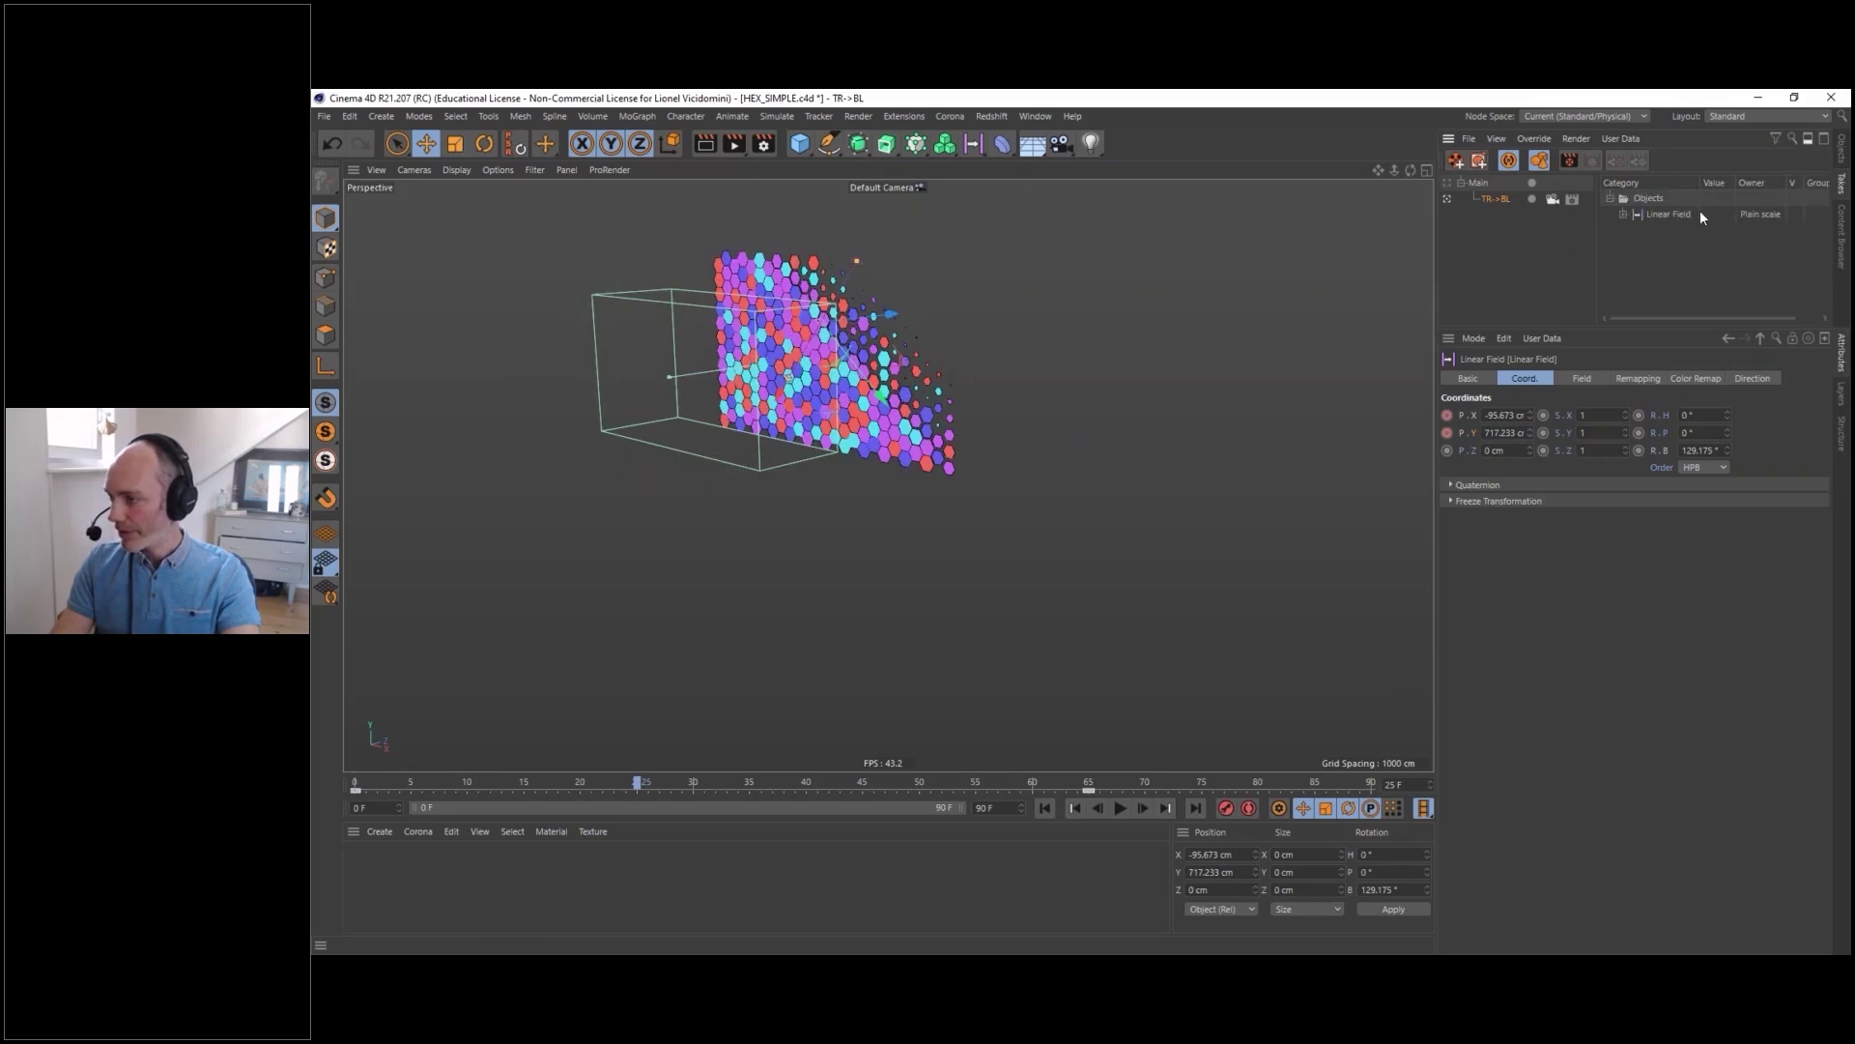
{"action": "left_click", "coordinate": [1625, 215]}
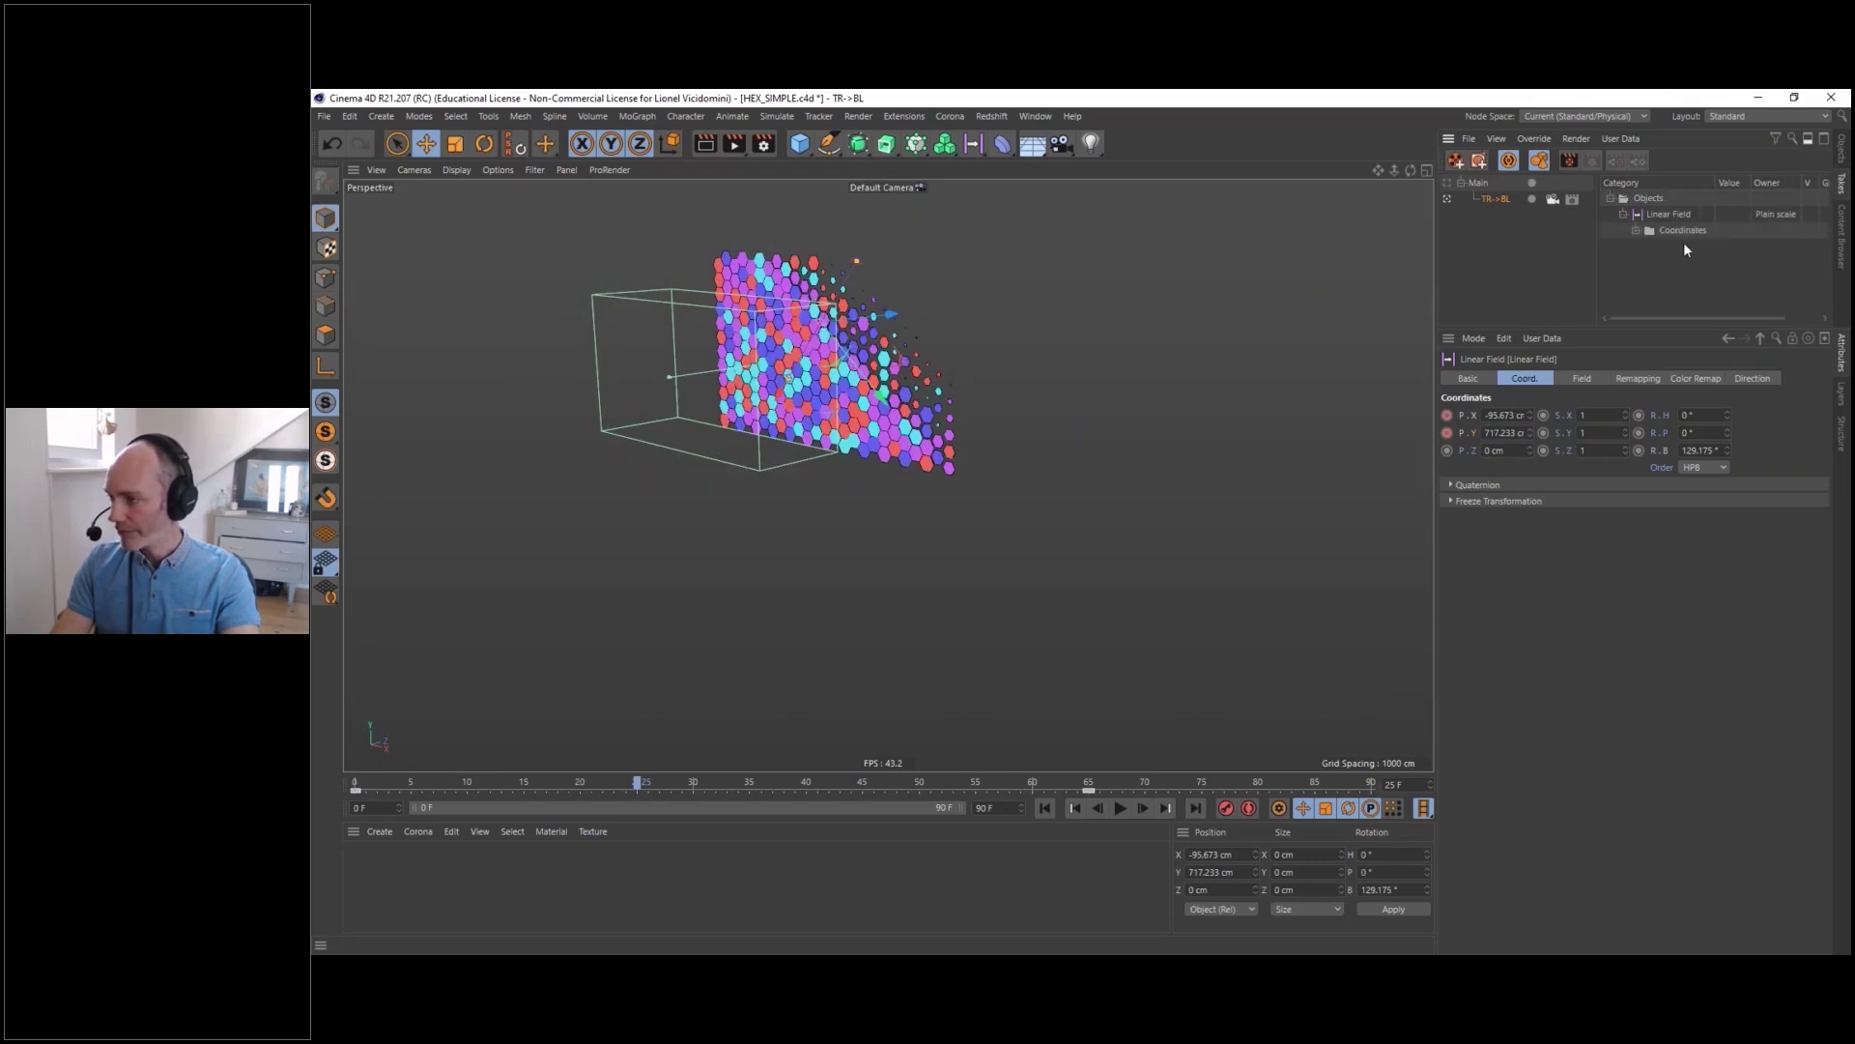
{"action": "left_click", "coordinate": [1445, 181]}
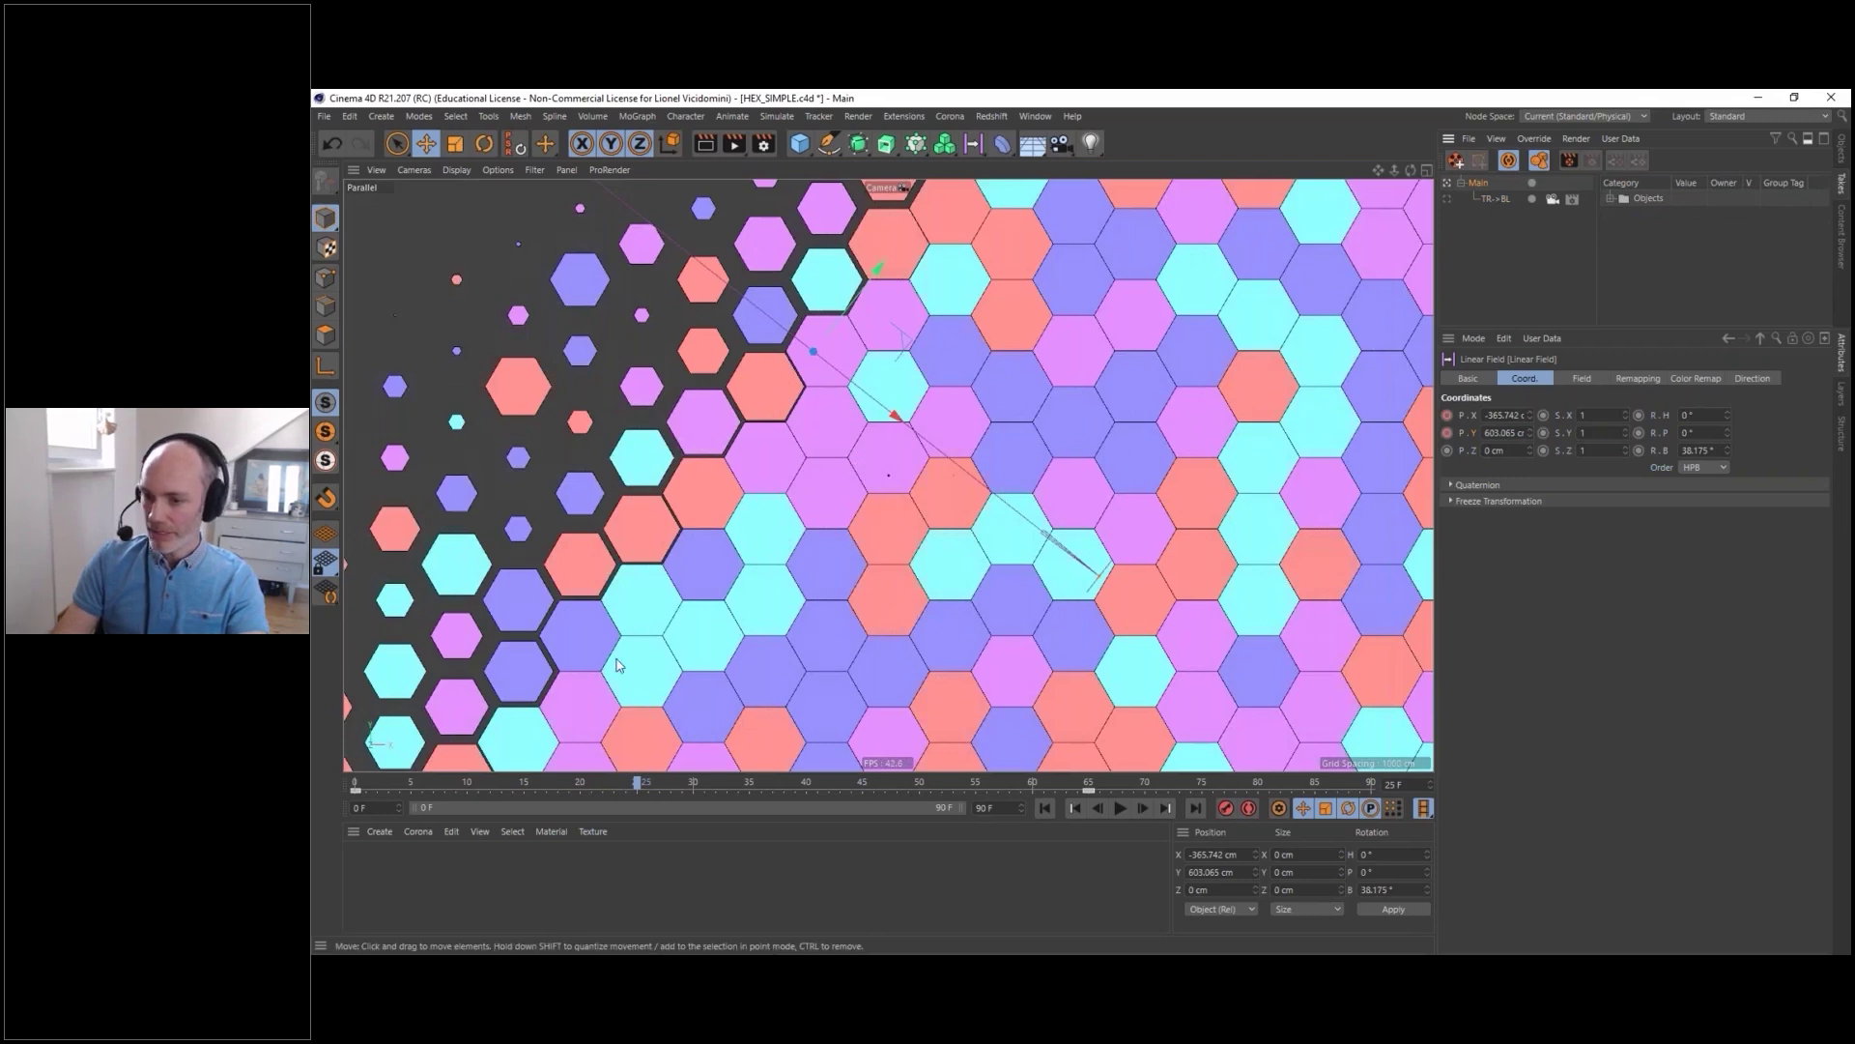
{"action": "left_click_drag", "start_coordinate": [488, 783], "coordinate": [704, 784]}
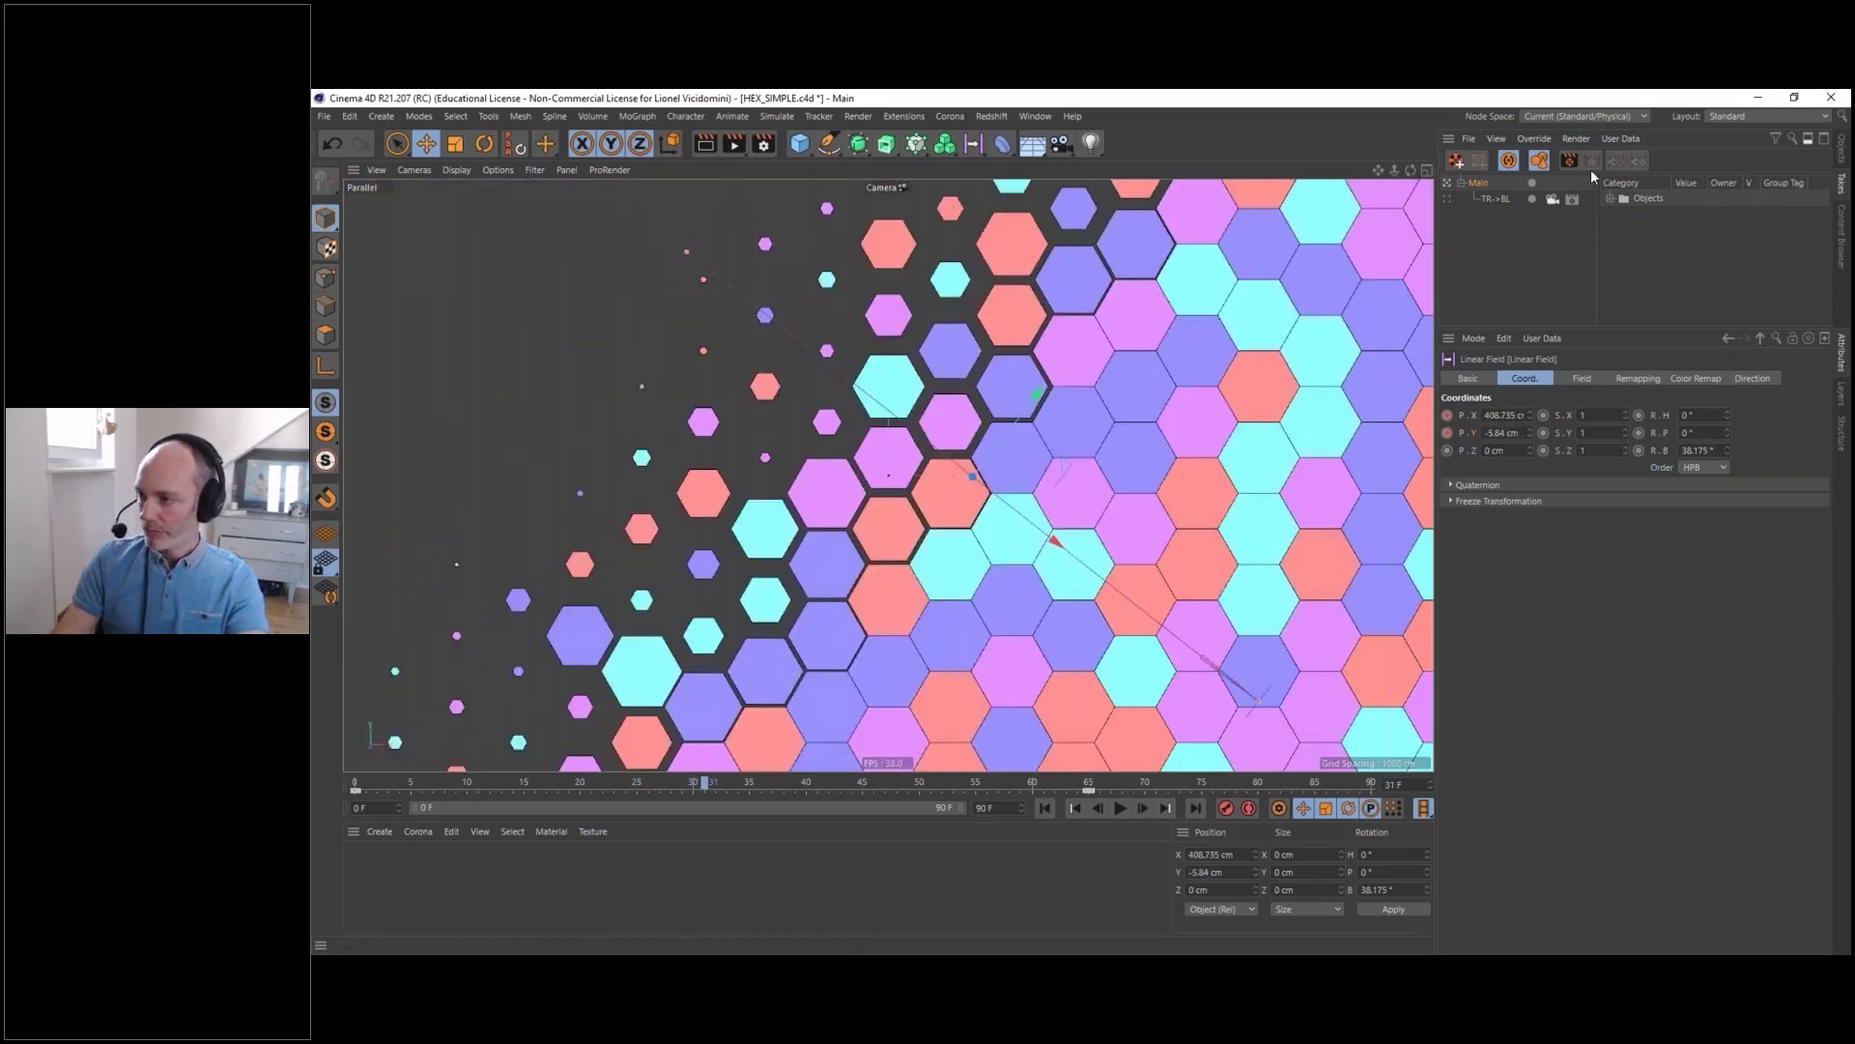
{"action": "left_click", "coordinate": [1447, 198]}
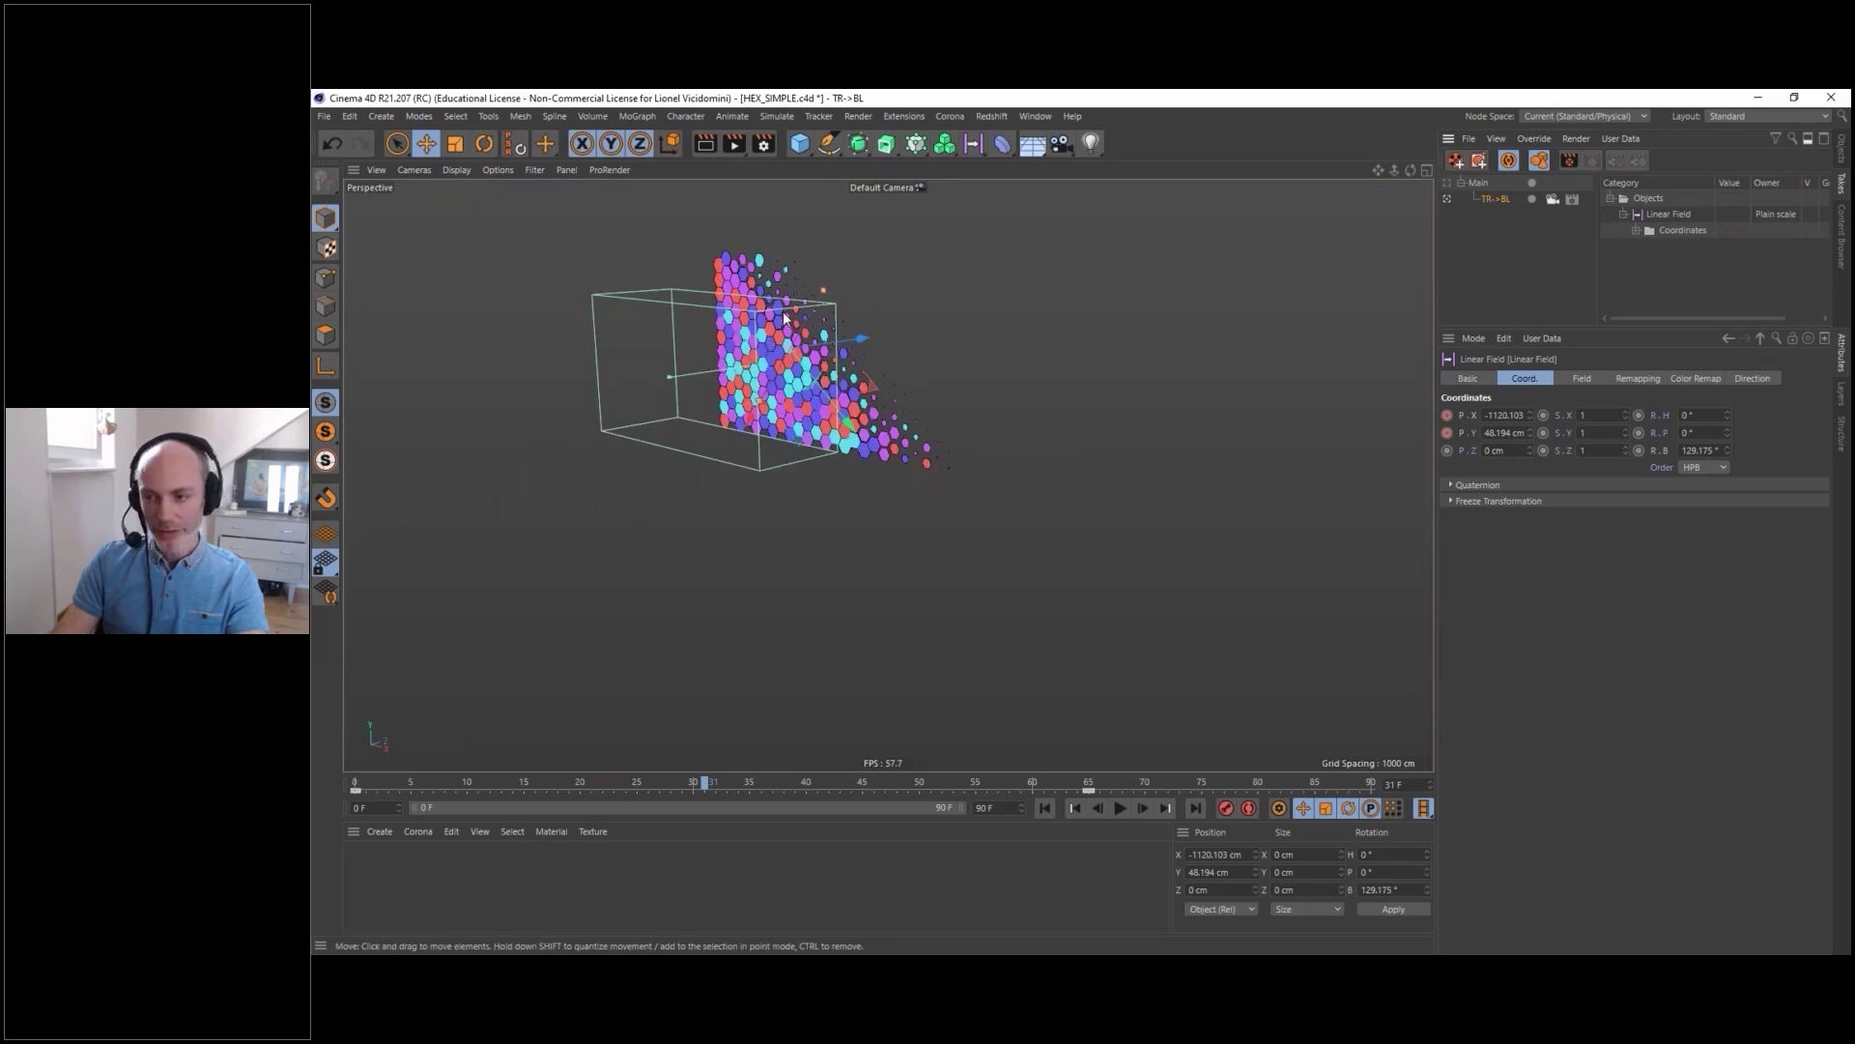
{"action": "left_click", "coordinate": [1446, 182]}
{"action": "left_click", "coordinate": [1447, 198]}
- Make the scene Camera the active view in the TR->BL take and return to the takes list
{"action": "left_click", "coordinate": [1842, 155]}
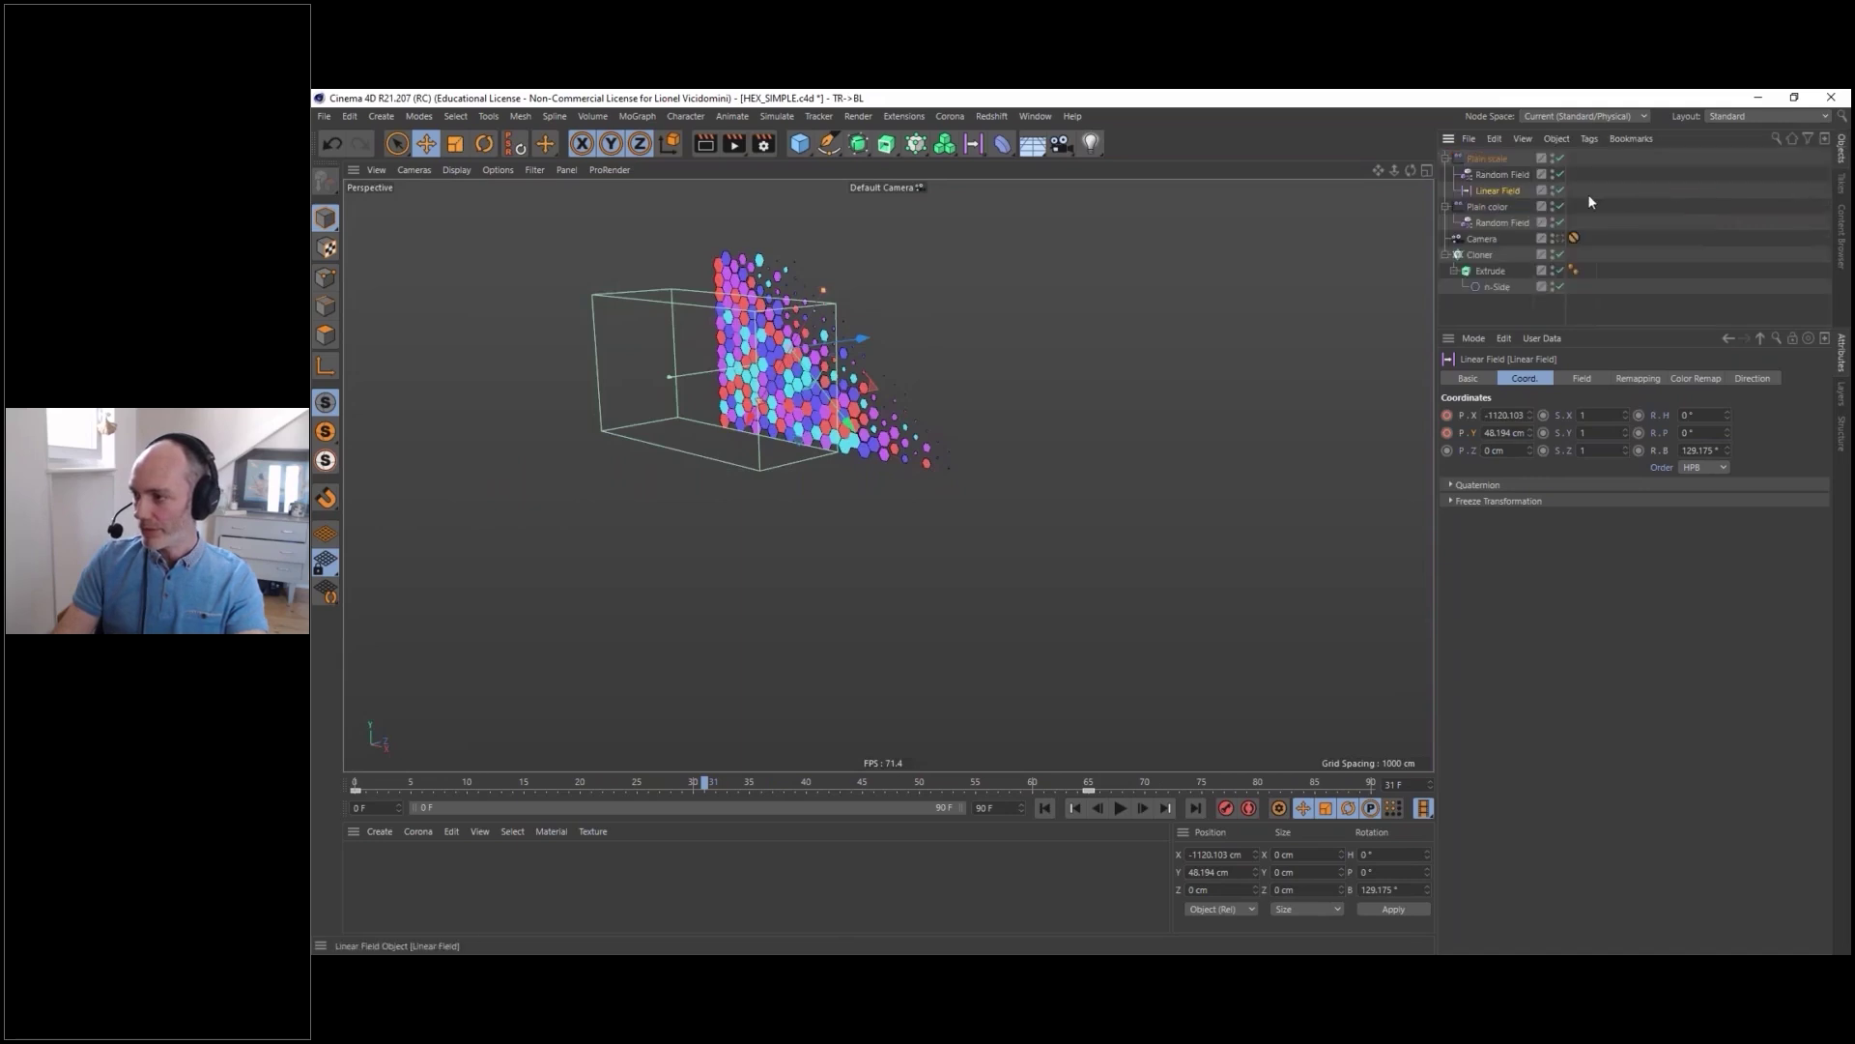
{"action": "left_click", "coordinate": [1558, 239]}
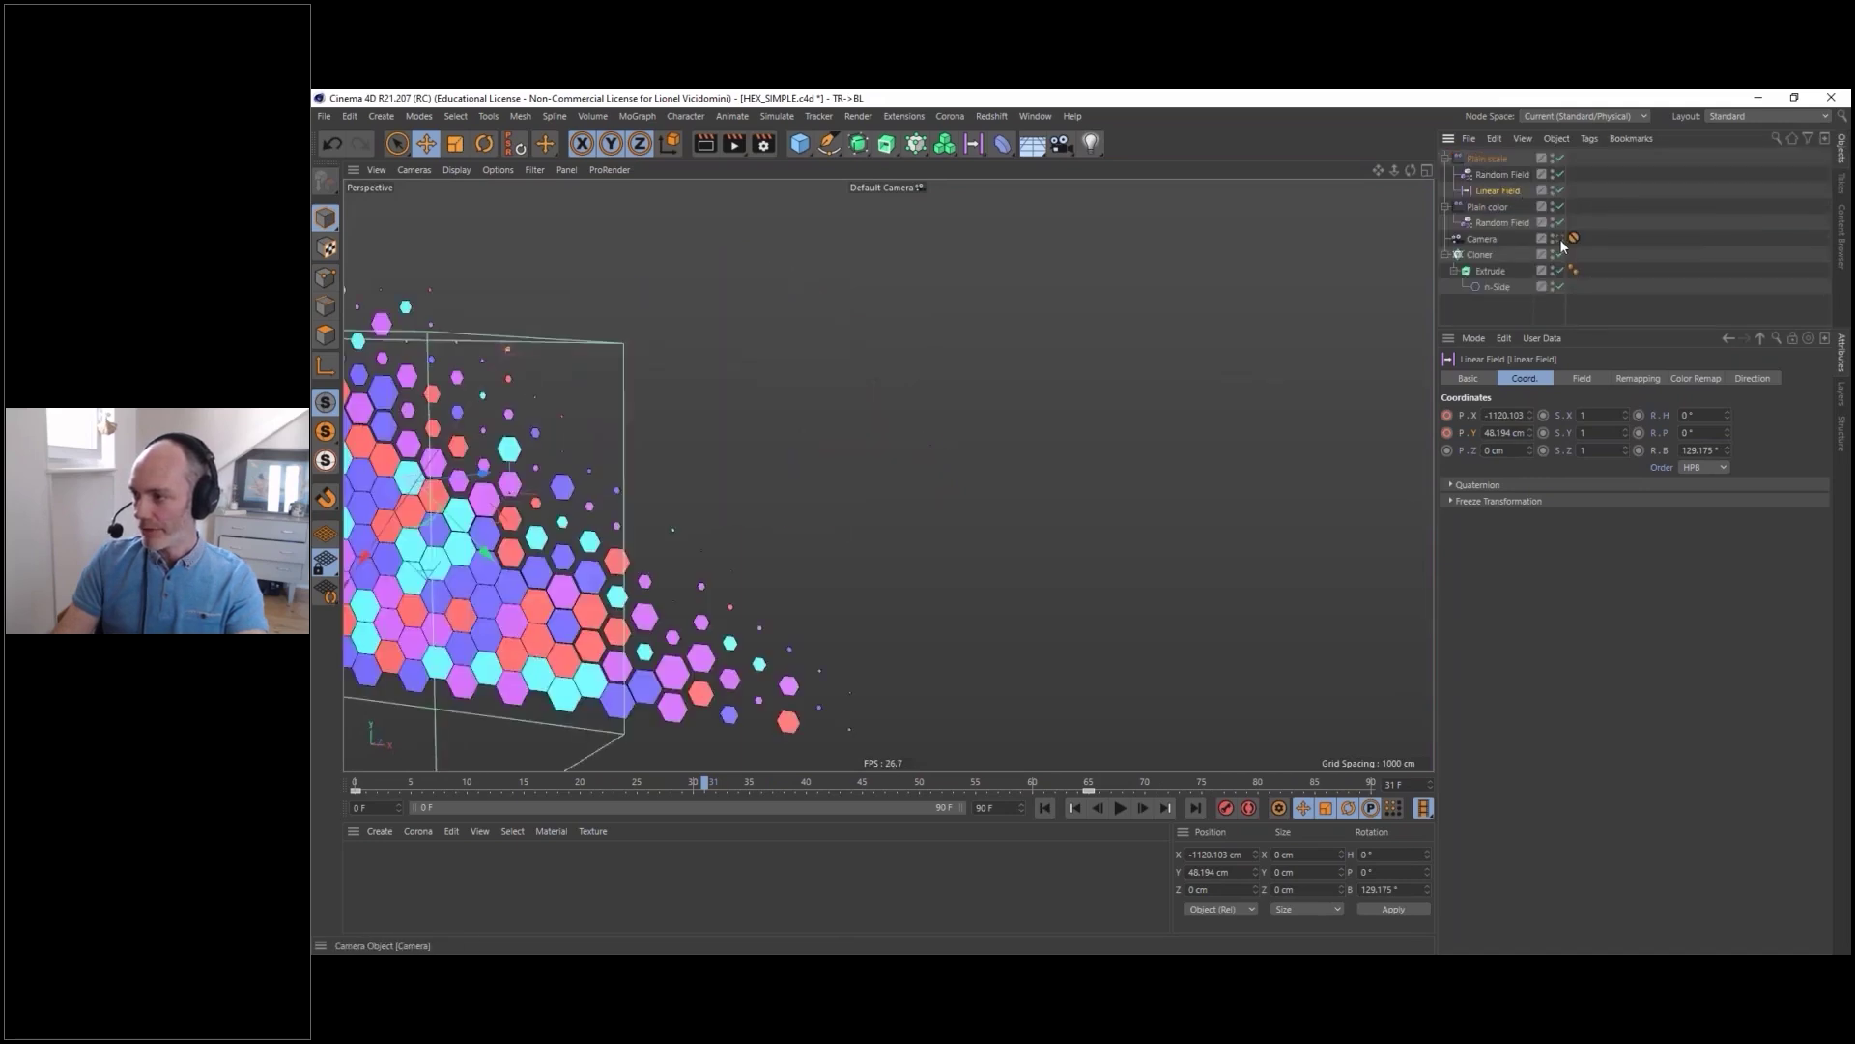
{"action": "left_click", "coordinate": [1843, 188]}
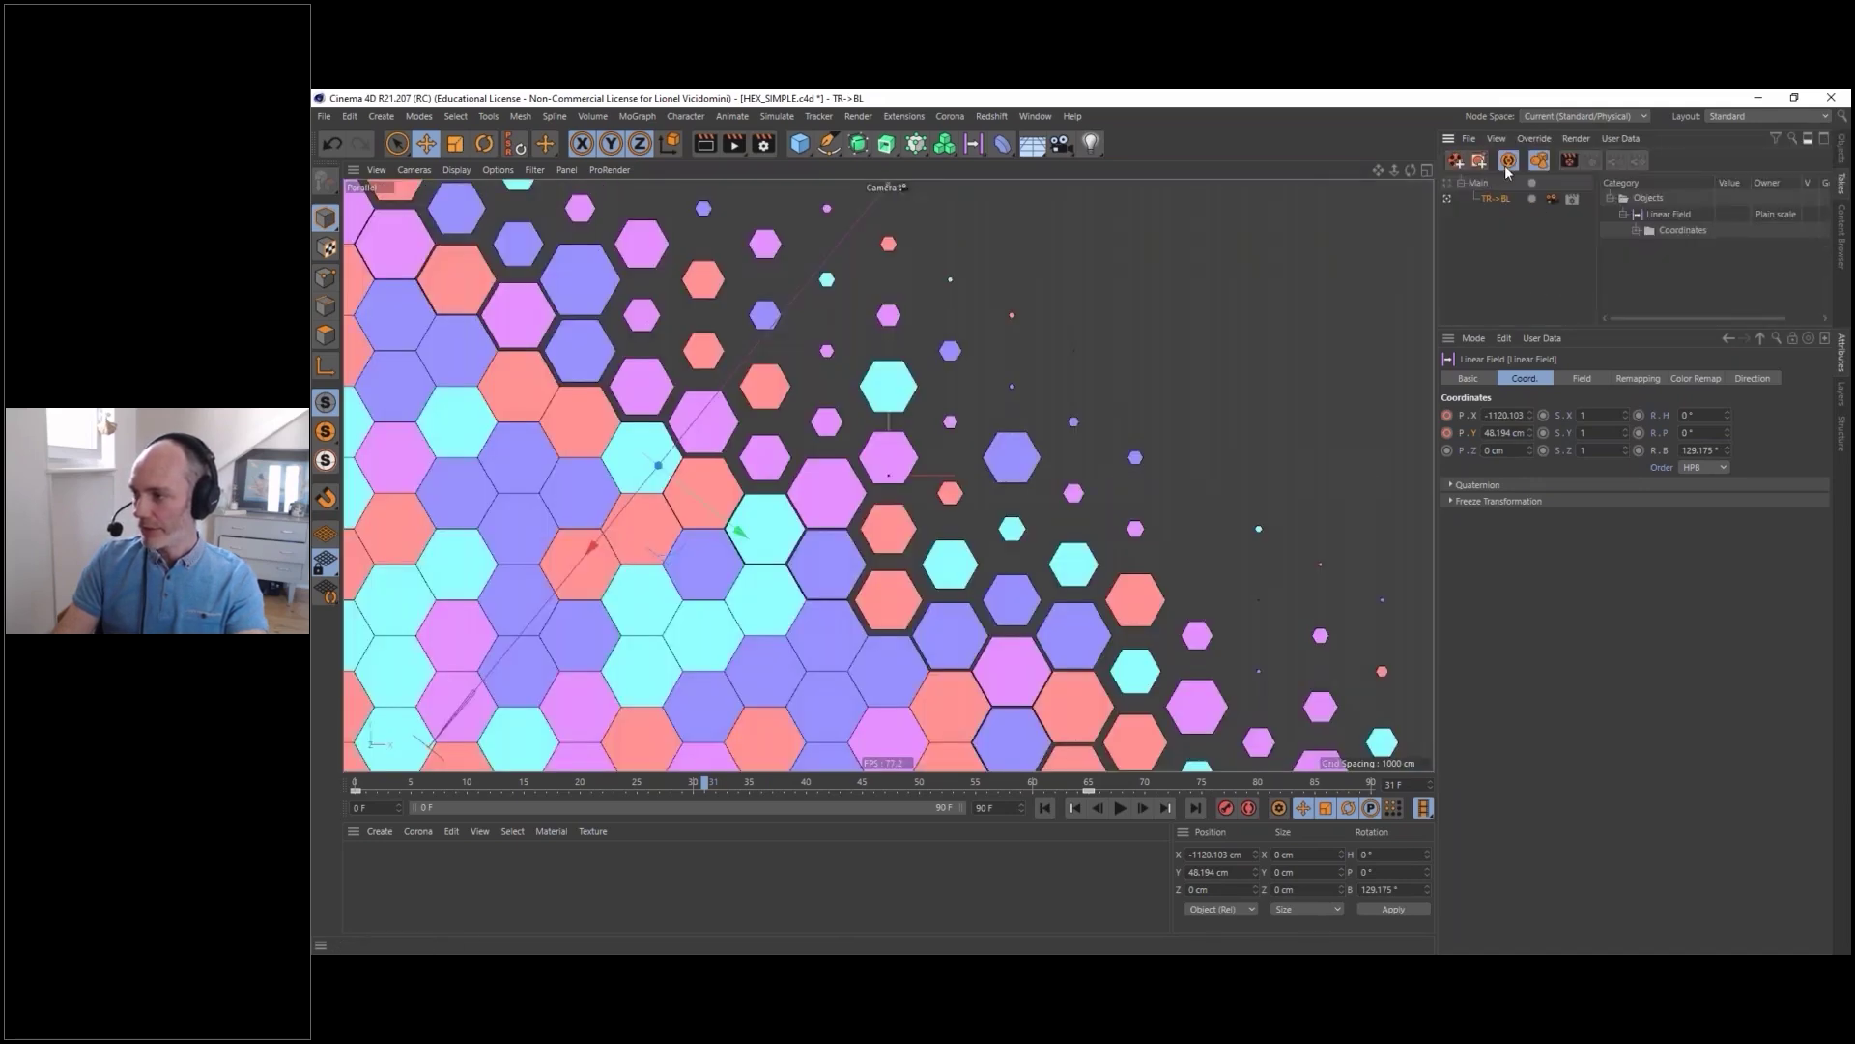
- Compare the Main and TR->BL takes through the scene camera, leave Main active and save the scene
{"action": "left_click", "coordinate": [1448, 183]}
{"action": "left_click", "coordinate": [1449, 198]}
{"action": "left_click", "coordinate": [1447, 183]}
{"action": "left_click", "coordinate": [1451, 199]}
{"action": "left_click", "coordinate": [1448, 184]}
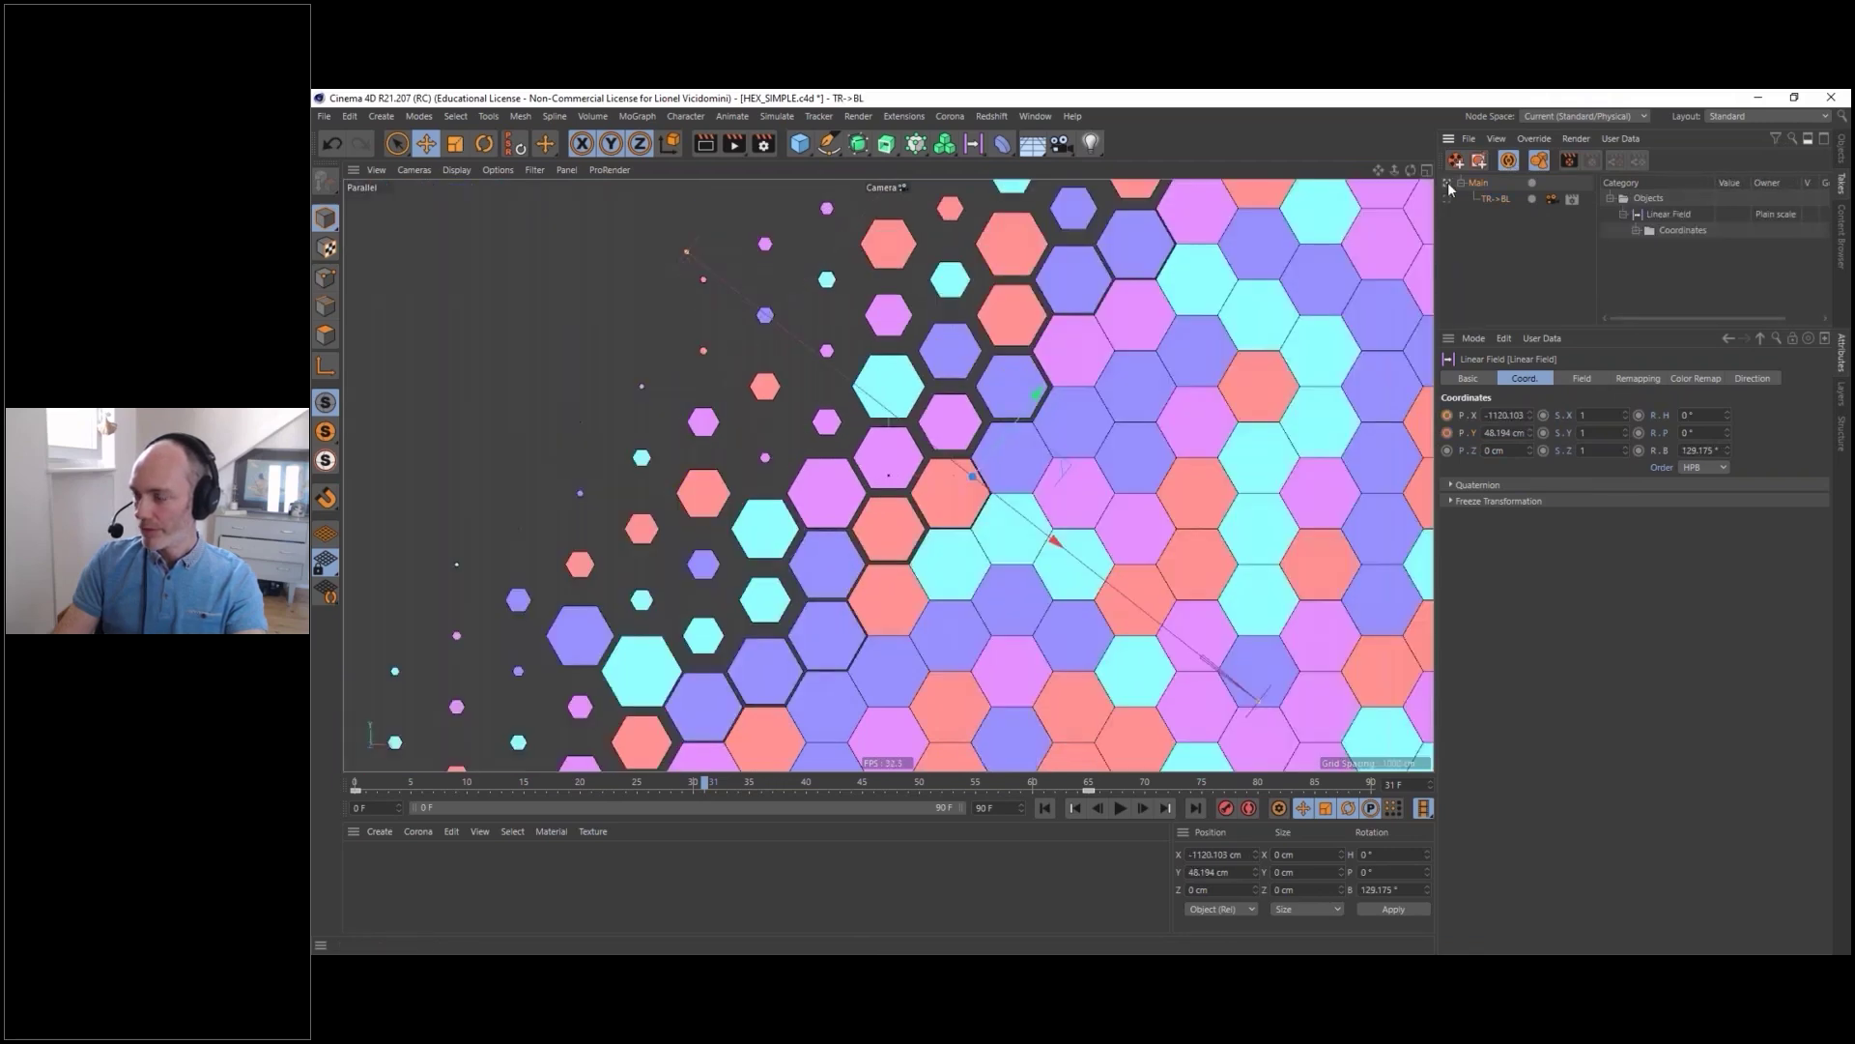
{"action": "left_click", "coordinate": [1449, 198]}
{"action": "left_click", "coordinate": [1448, 183]}
{"action": "left_click", "coordinate": [1448, 198]}
{"action": "left_click", "coordinate": [1447, 182]}
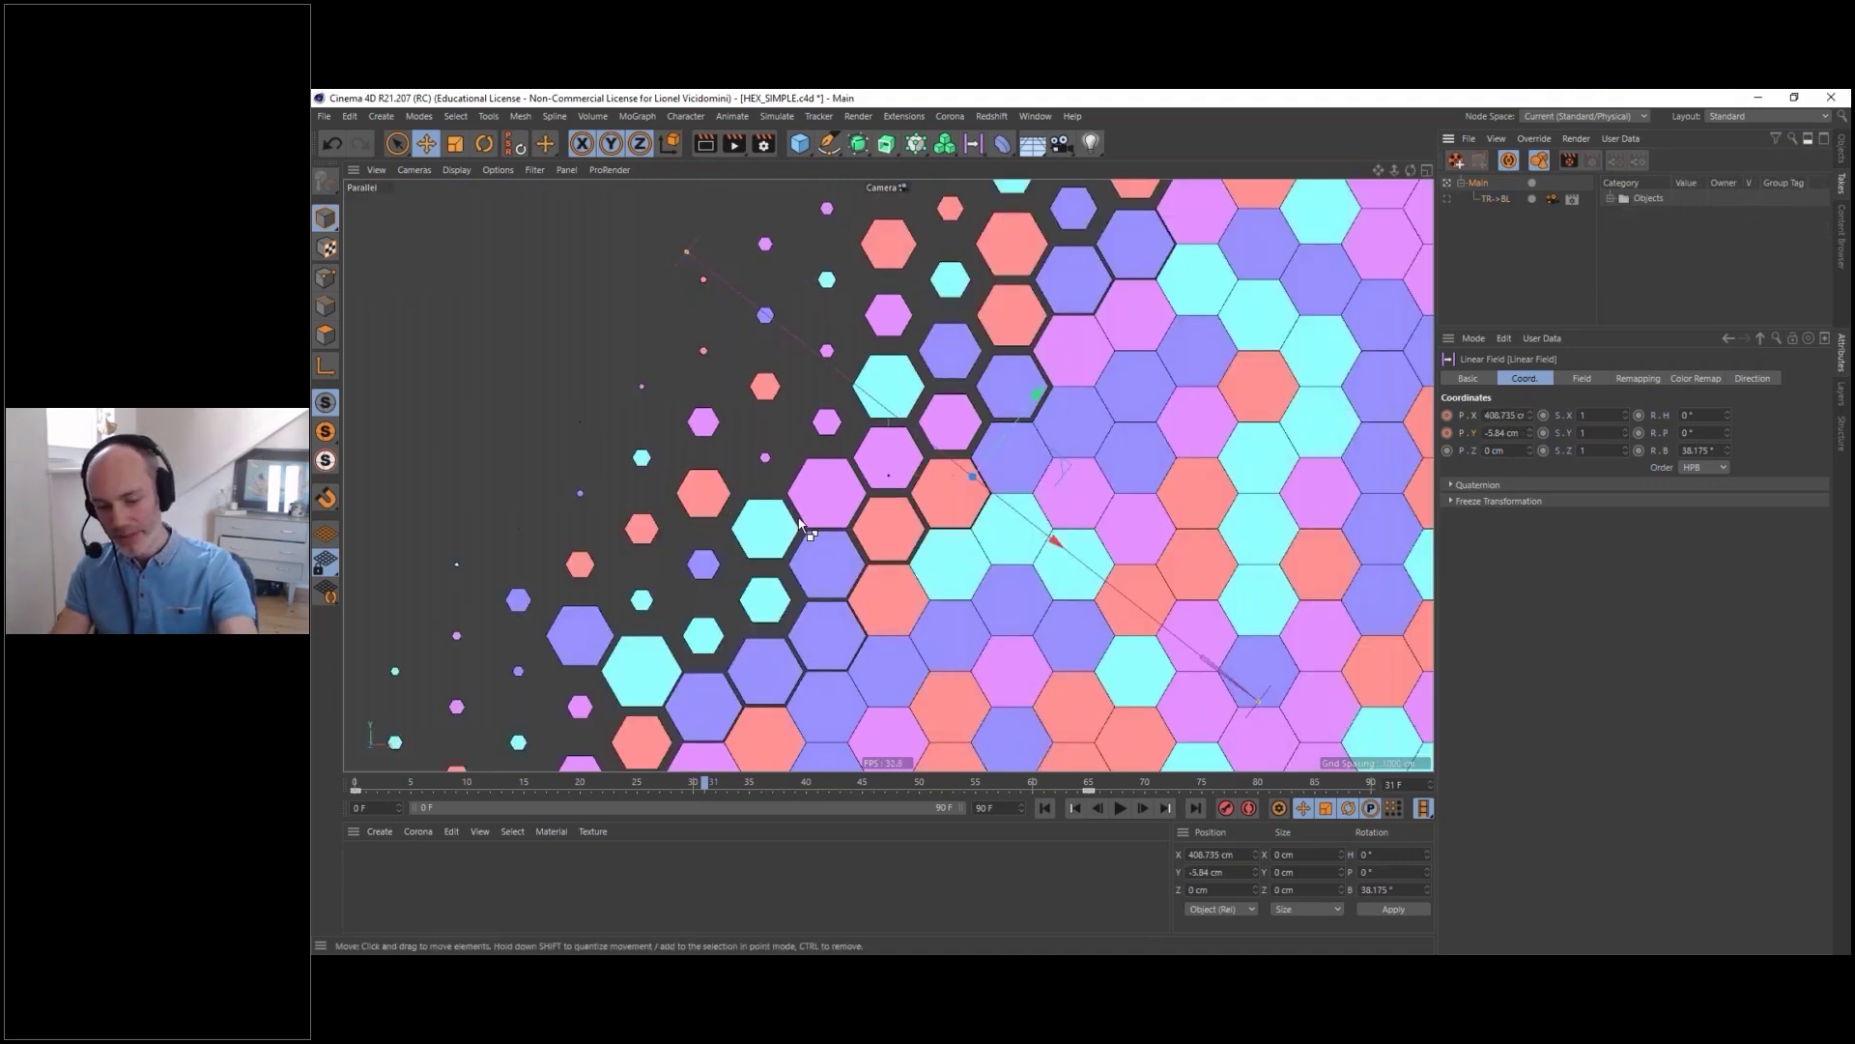
{"action": "key", "text": "ctrl+s"}
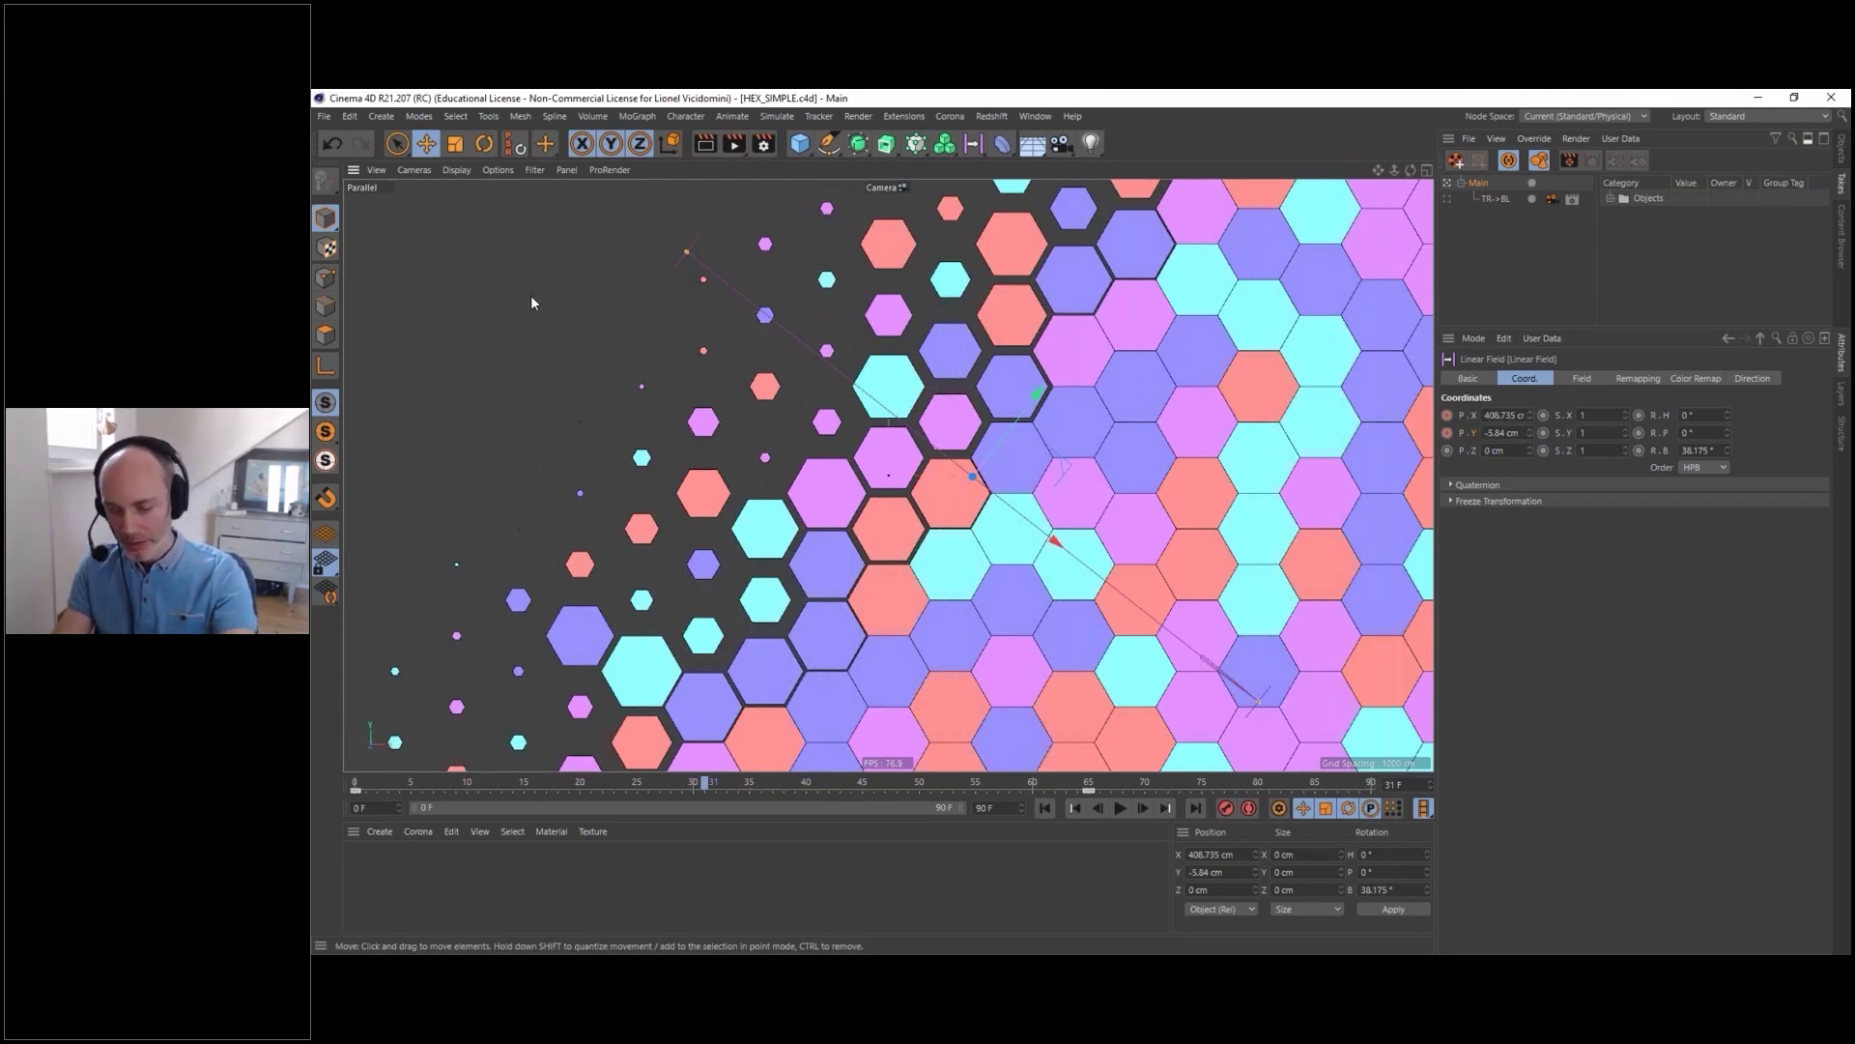
- Switch to After Effects and create a new composition from HEX_SIMPLE.c4d
{"action": "key", "text": "alt+Tab"}
{"action": "left_click", "coordinate": [831, 321]}
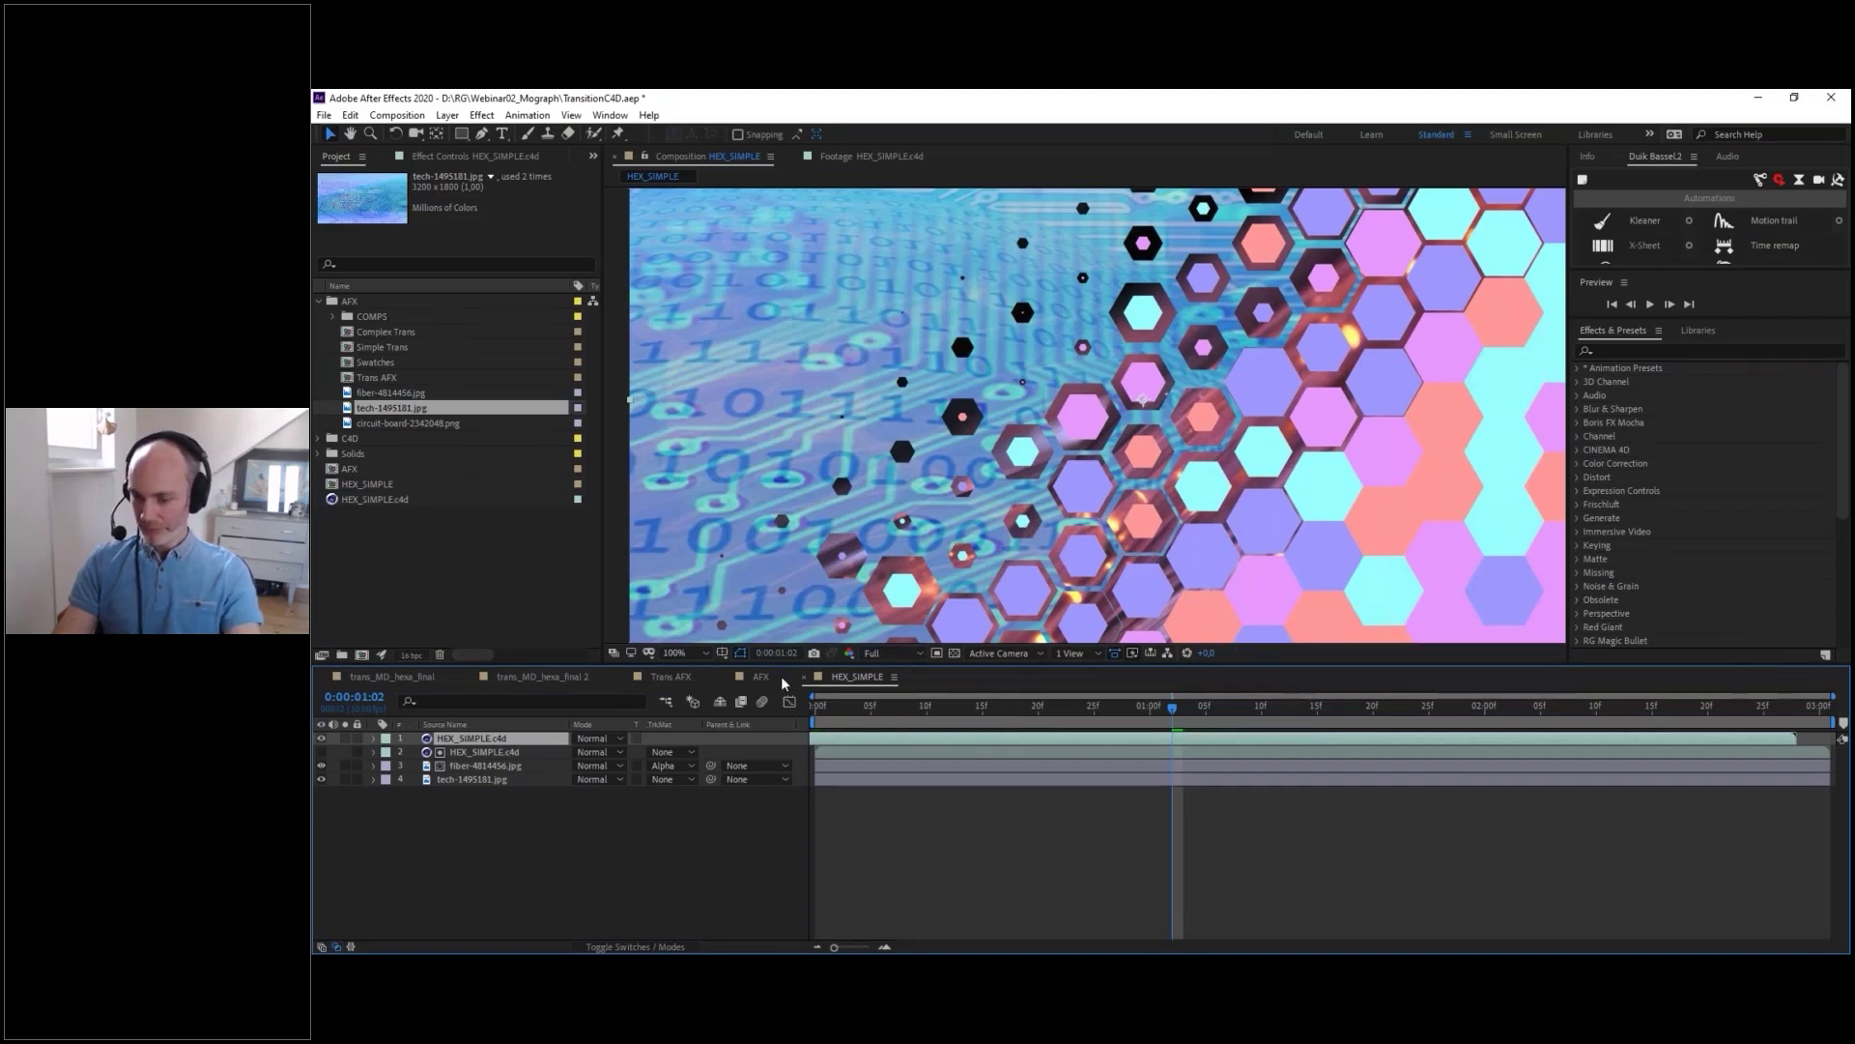
{"action": "left_click", "coordinate": [475, 864]}
{"action": "left_click", "coordinate": [484, 753]}
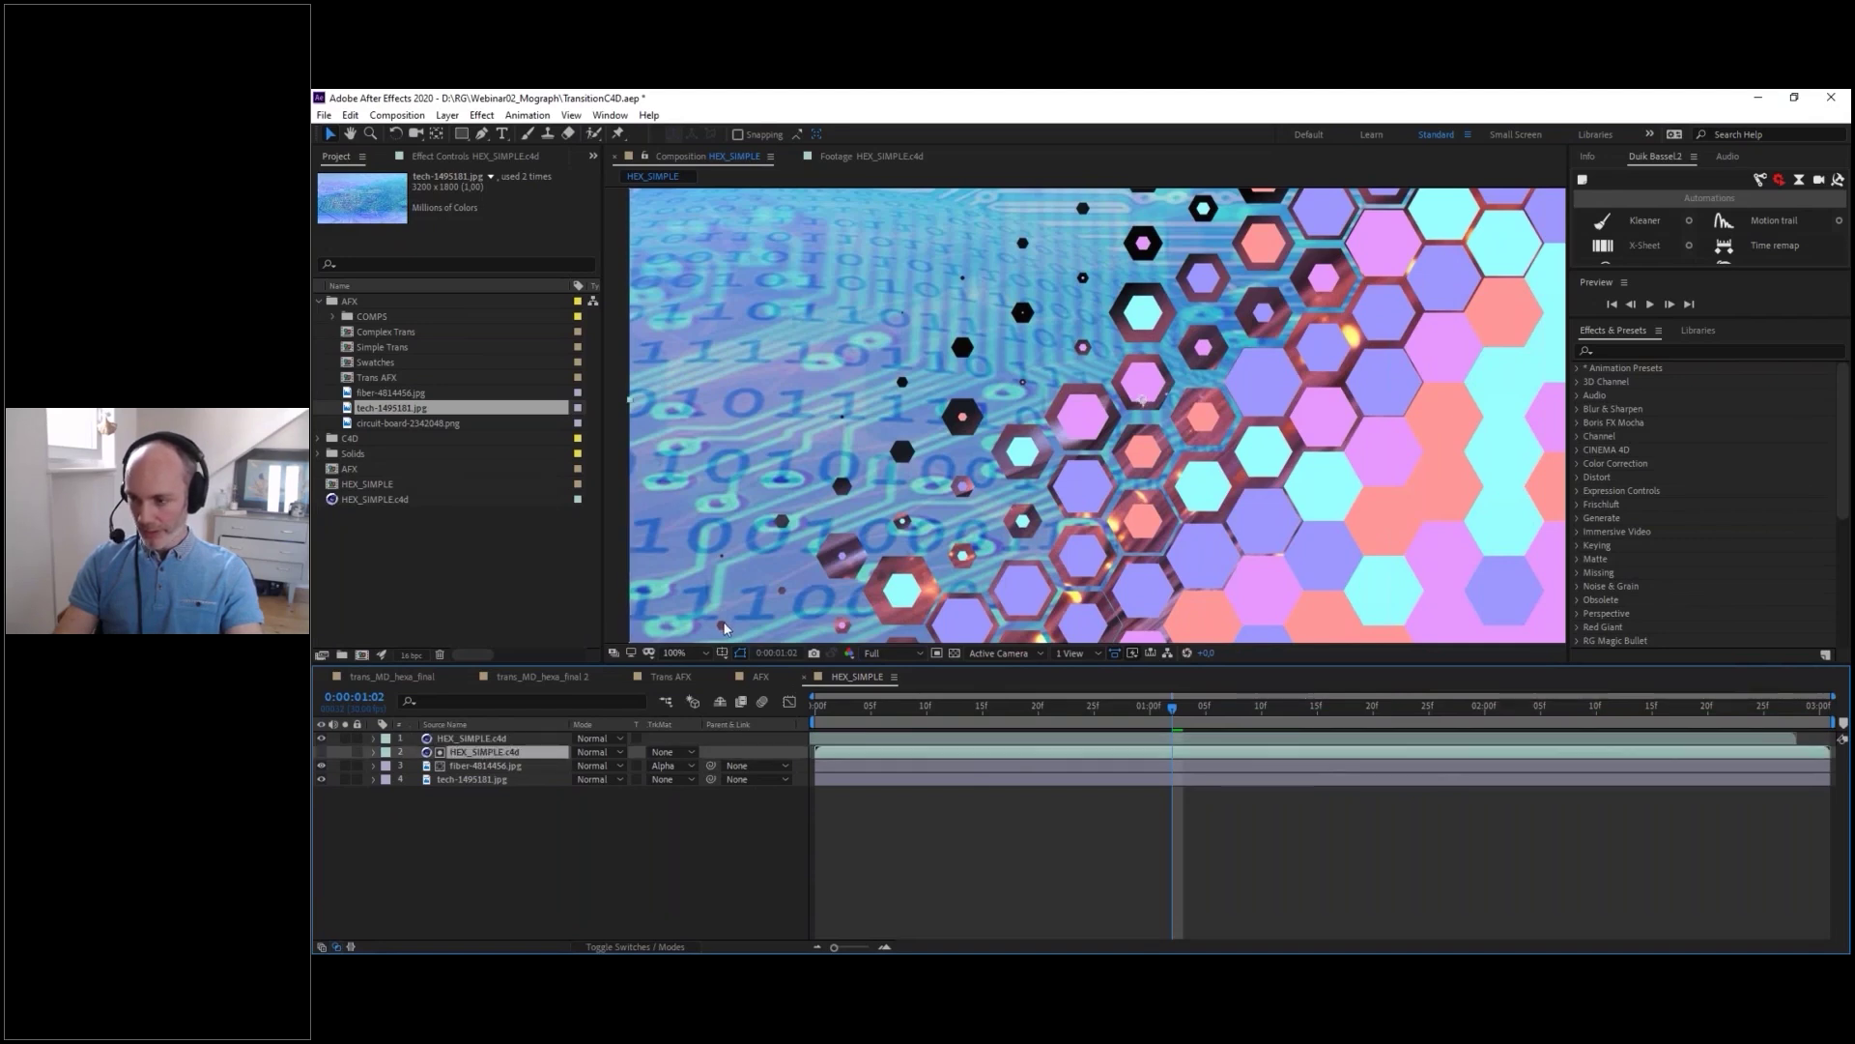
{"action": "left_click", "coordinate": [396, 553]}
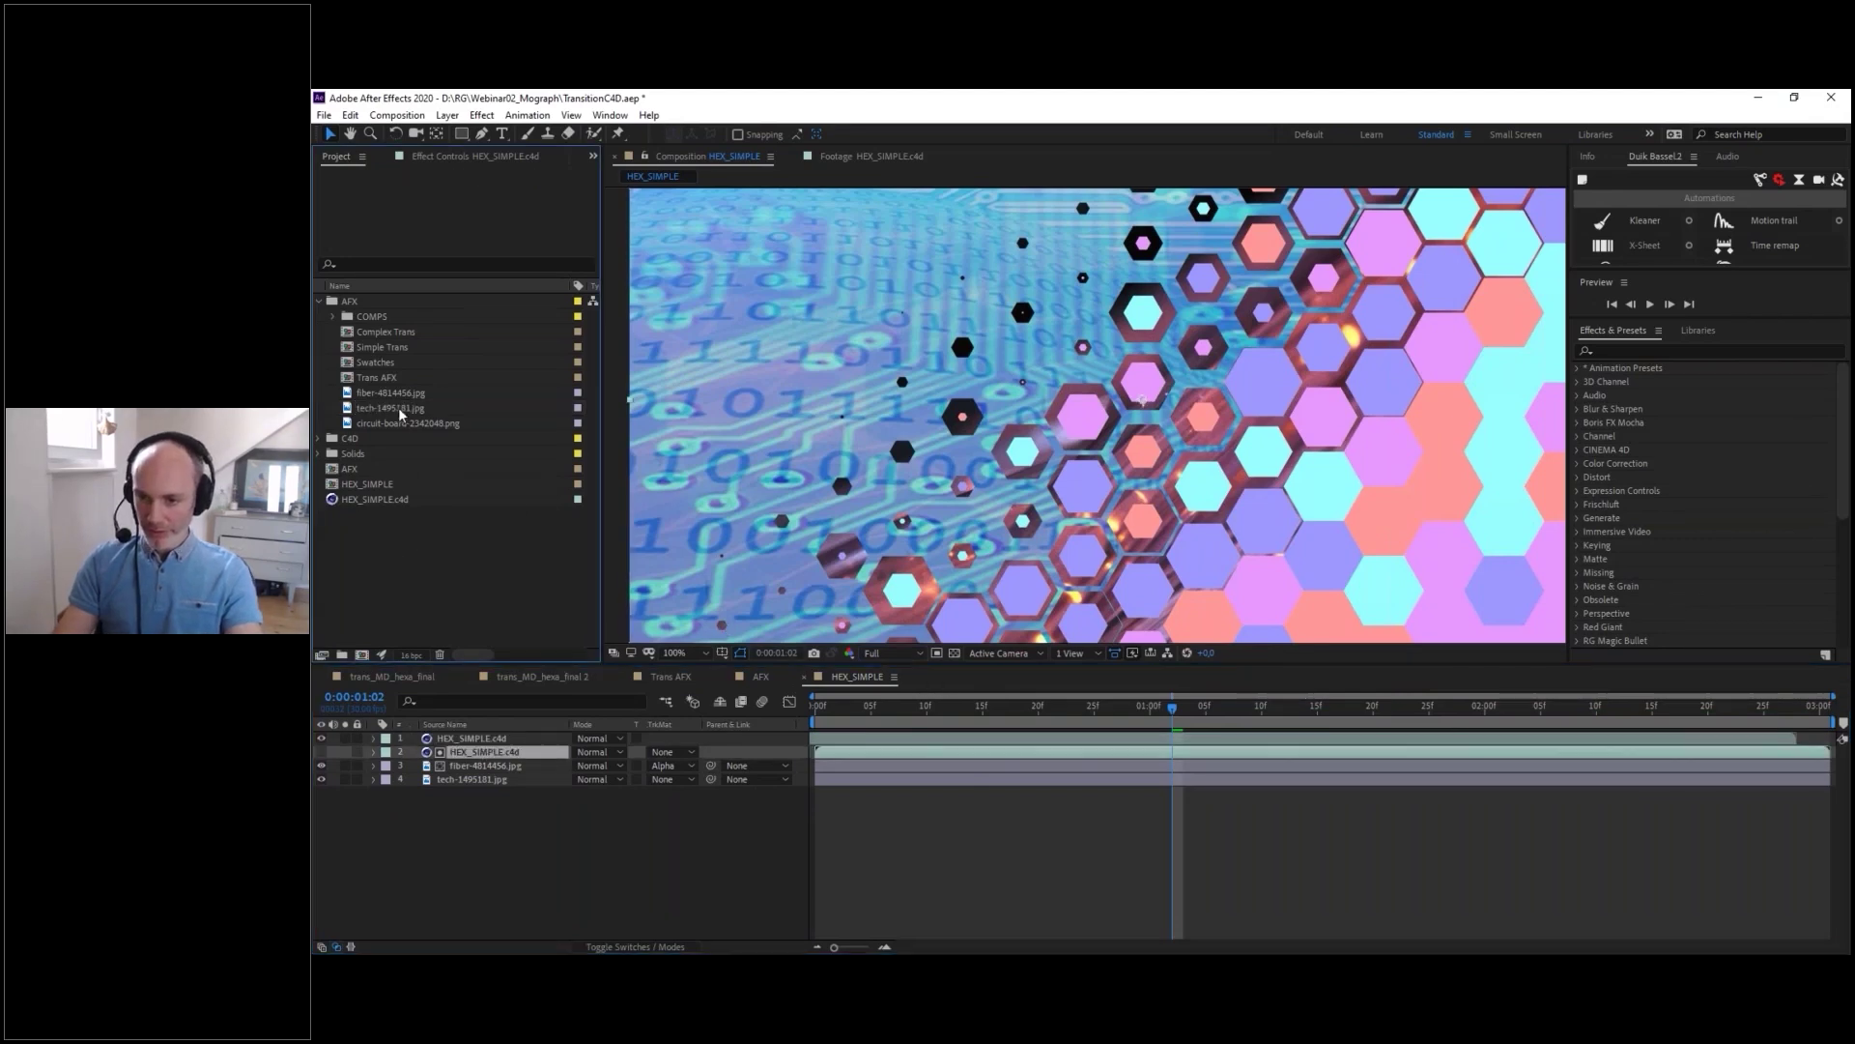
{"action": "left_click_drag", "start_coordinate": [360, 500], "coordinate": [362, 658]}
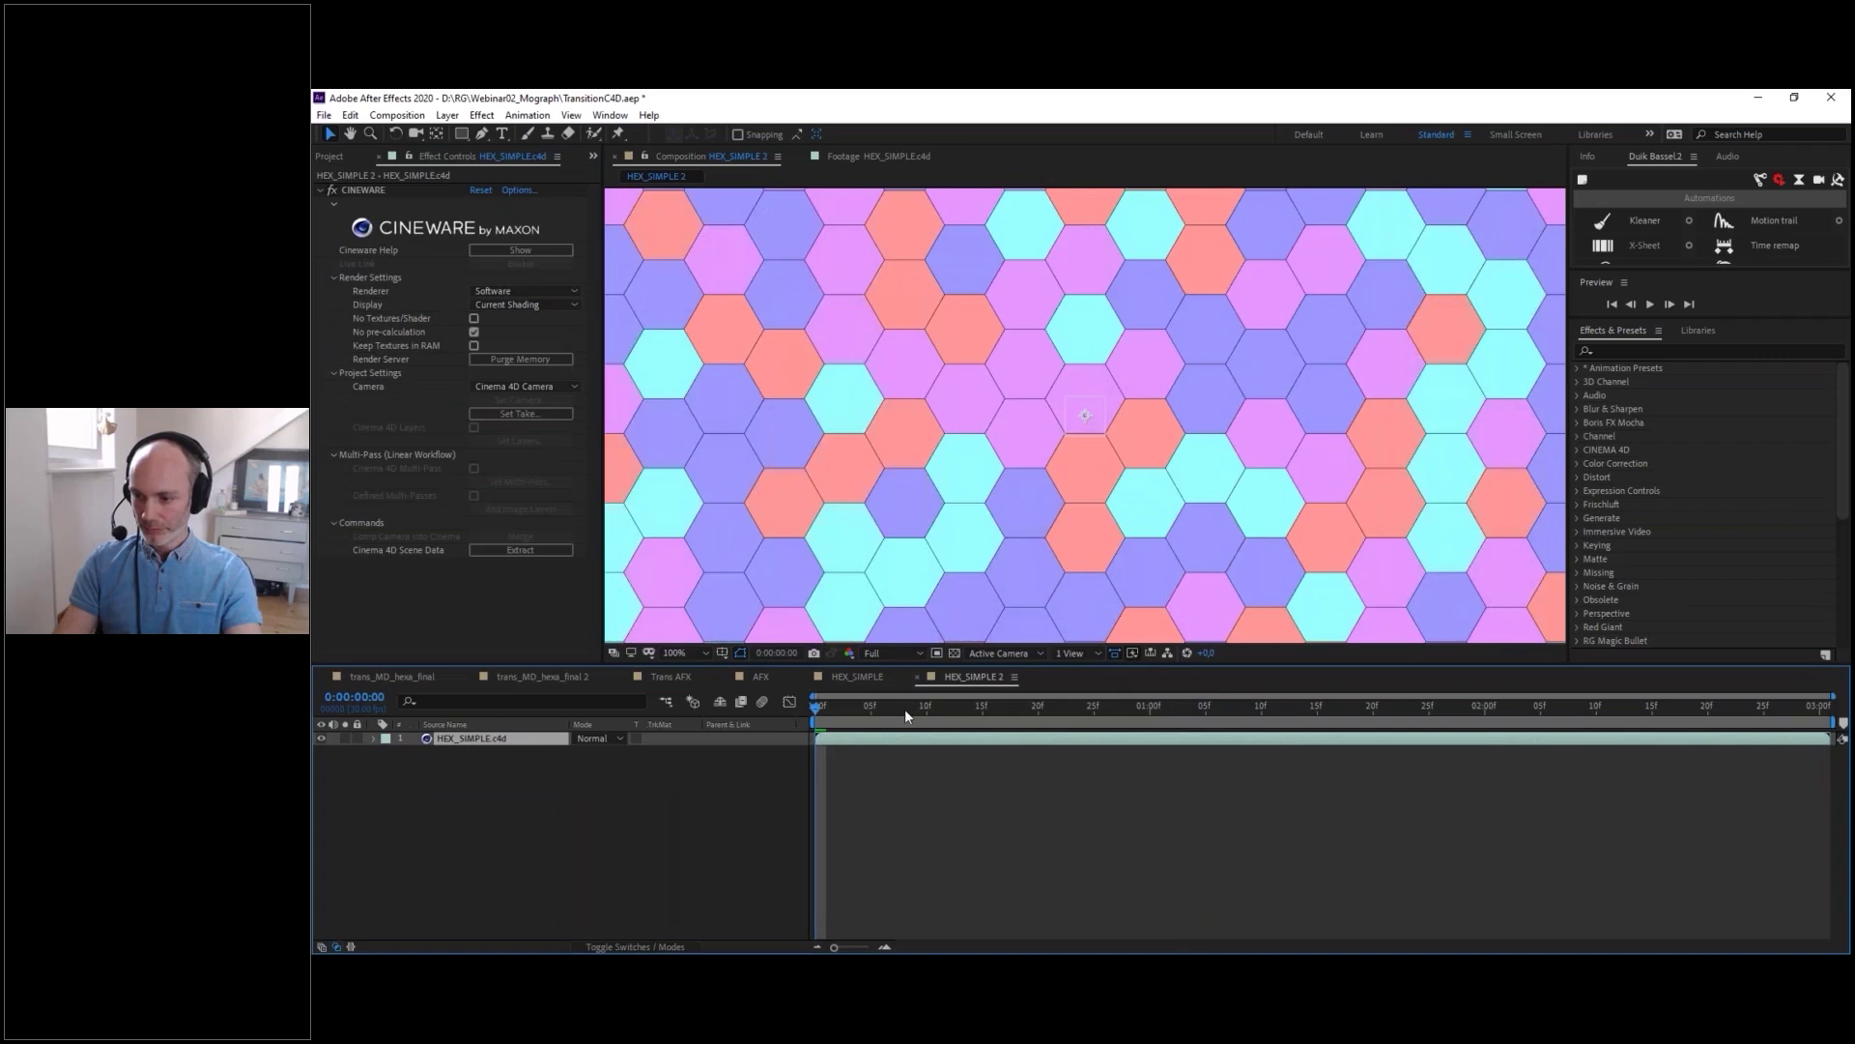
- Set the Cineware renderer to Standard (Final) and preview the transition at several frames, ending at 0:00:01:01
{"action": "left_click", "coordinate": [489, 290]}
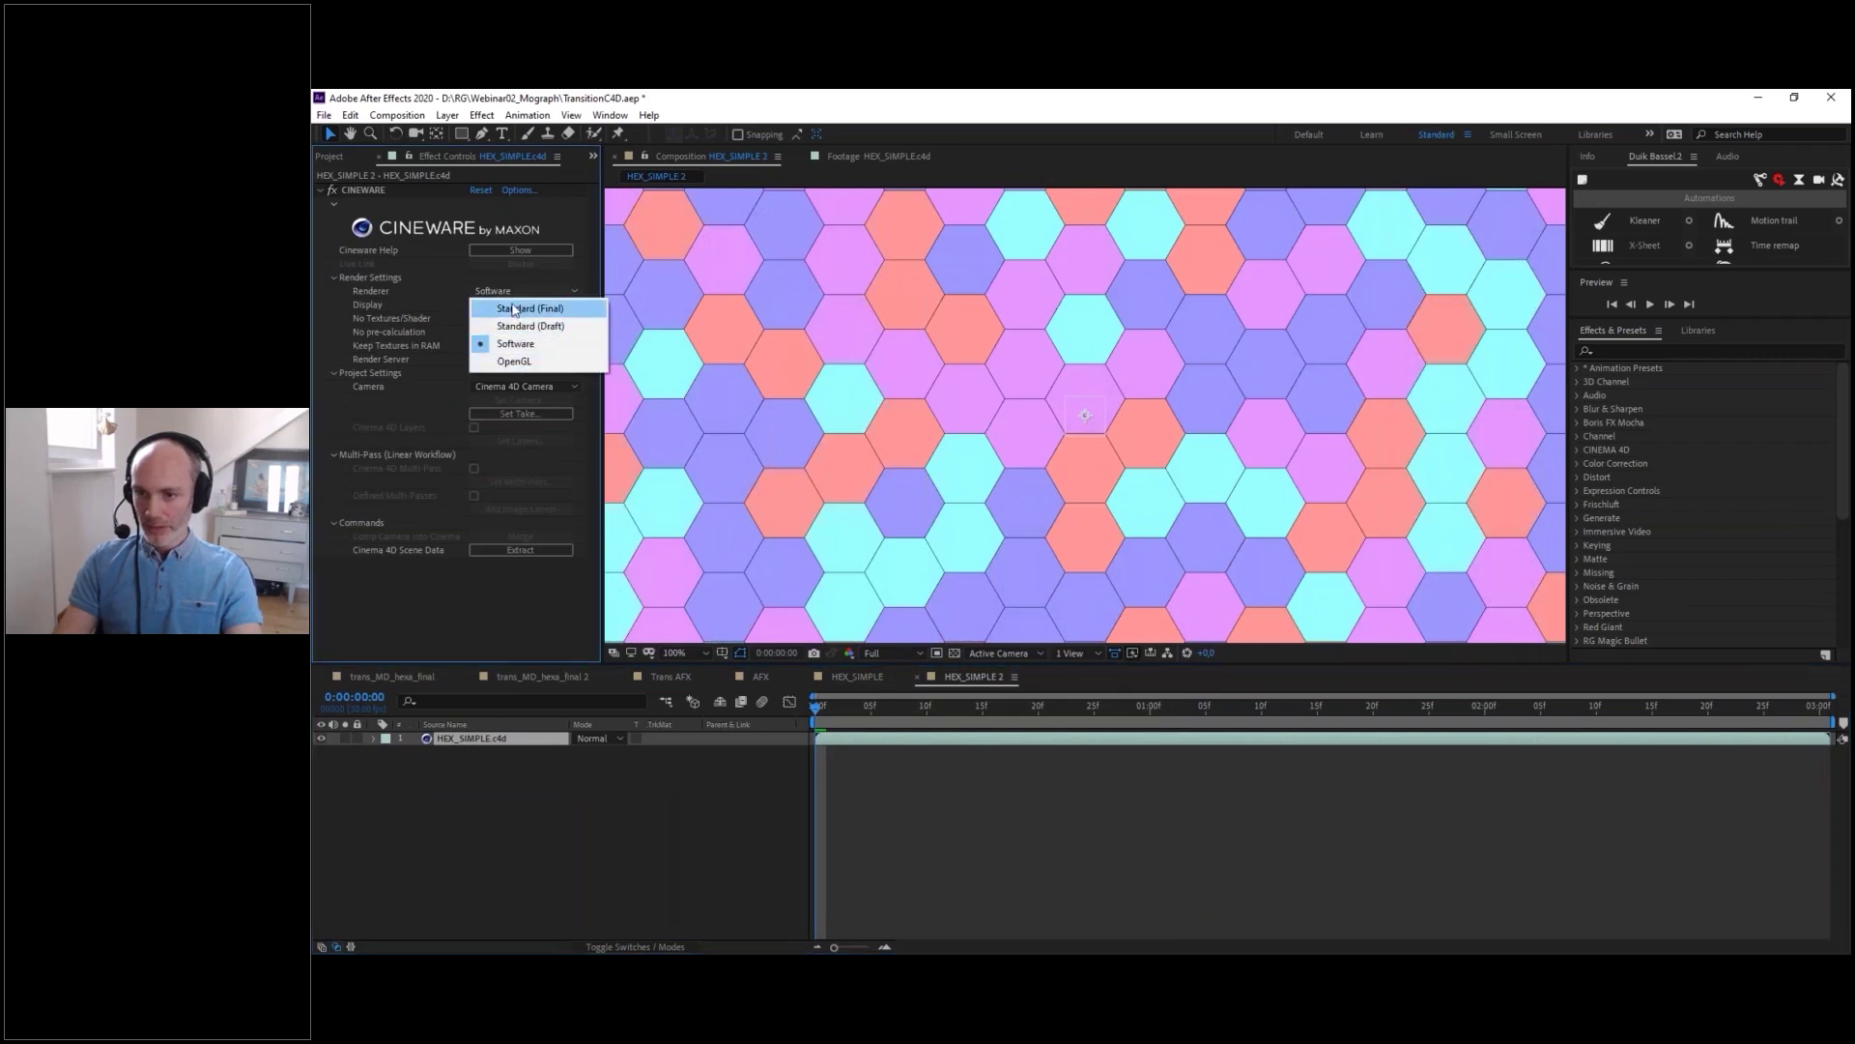
{"action": "left_click", "coordinate": [514, 309]}
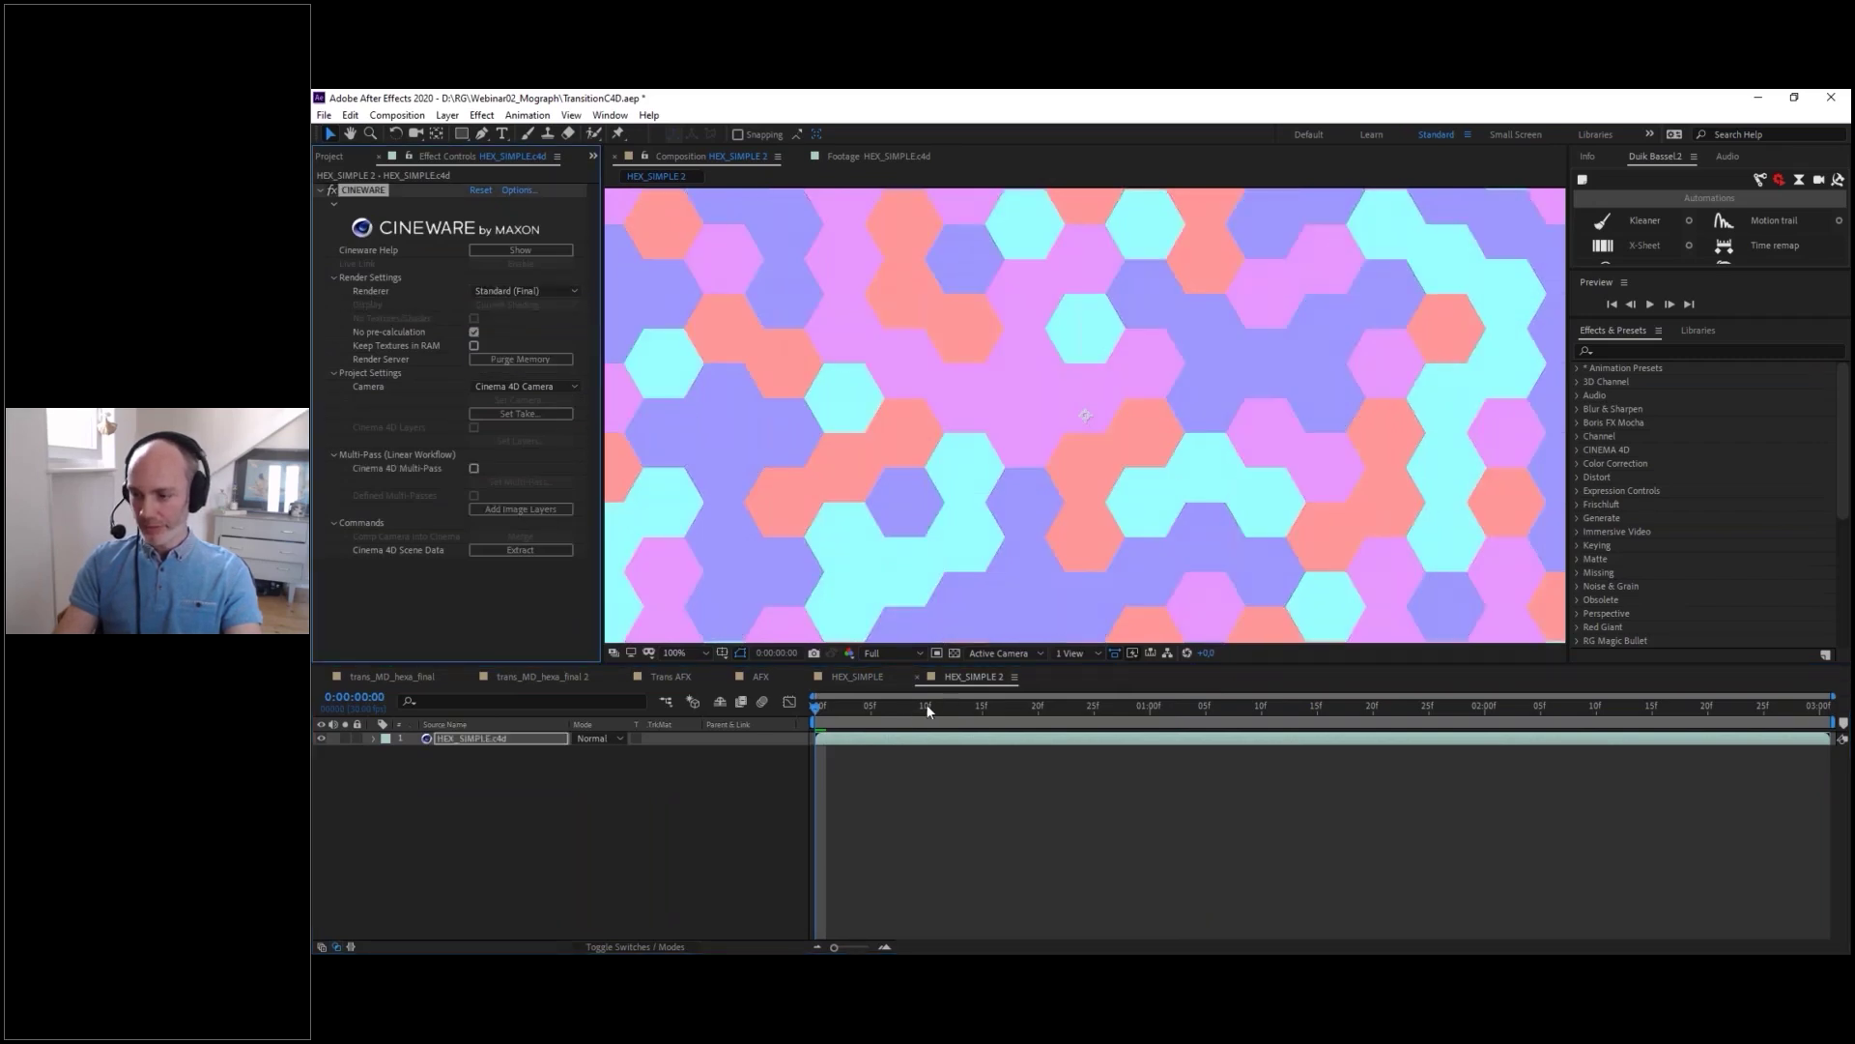
{"action": "left_click", "coordinate": [925, 705]}
{"action": "left_click", "coordinate": [1102, 707]}
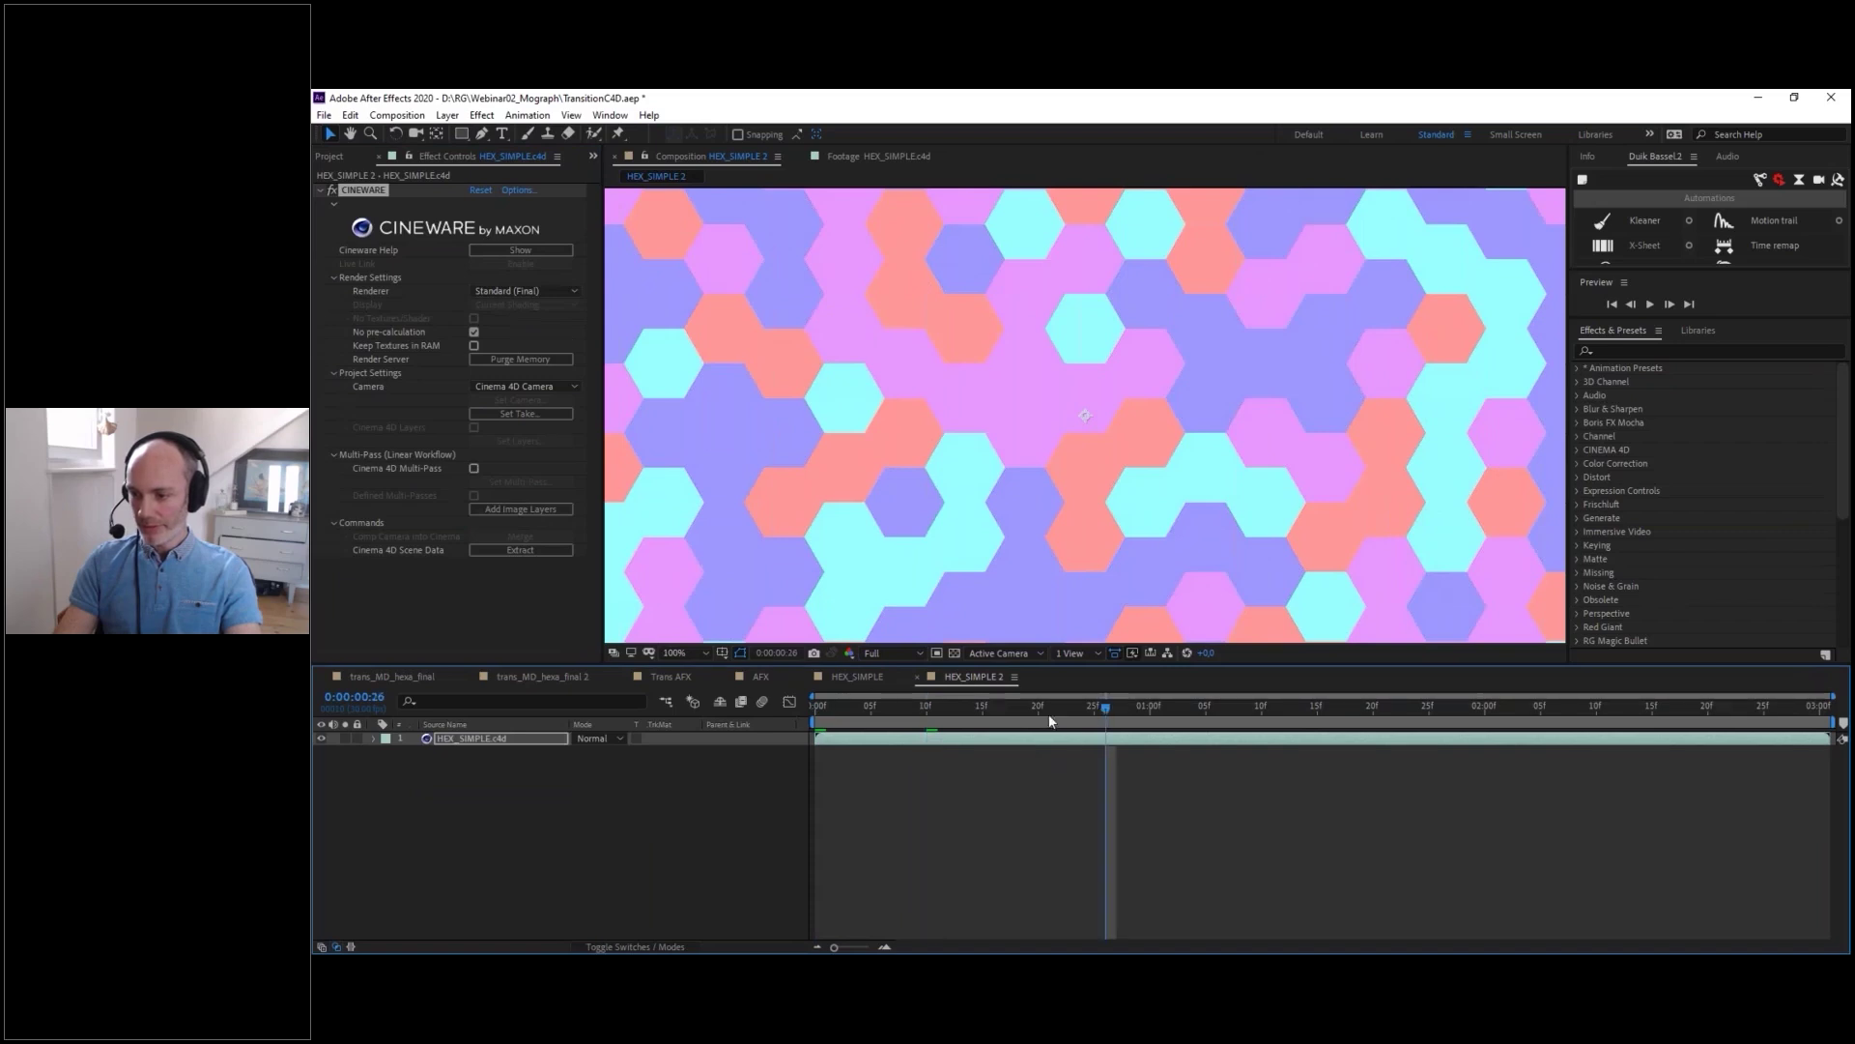
{"action": "key", "text": "comma"}
{"action": "key", "text": "comma"}
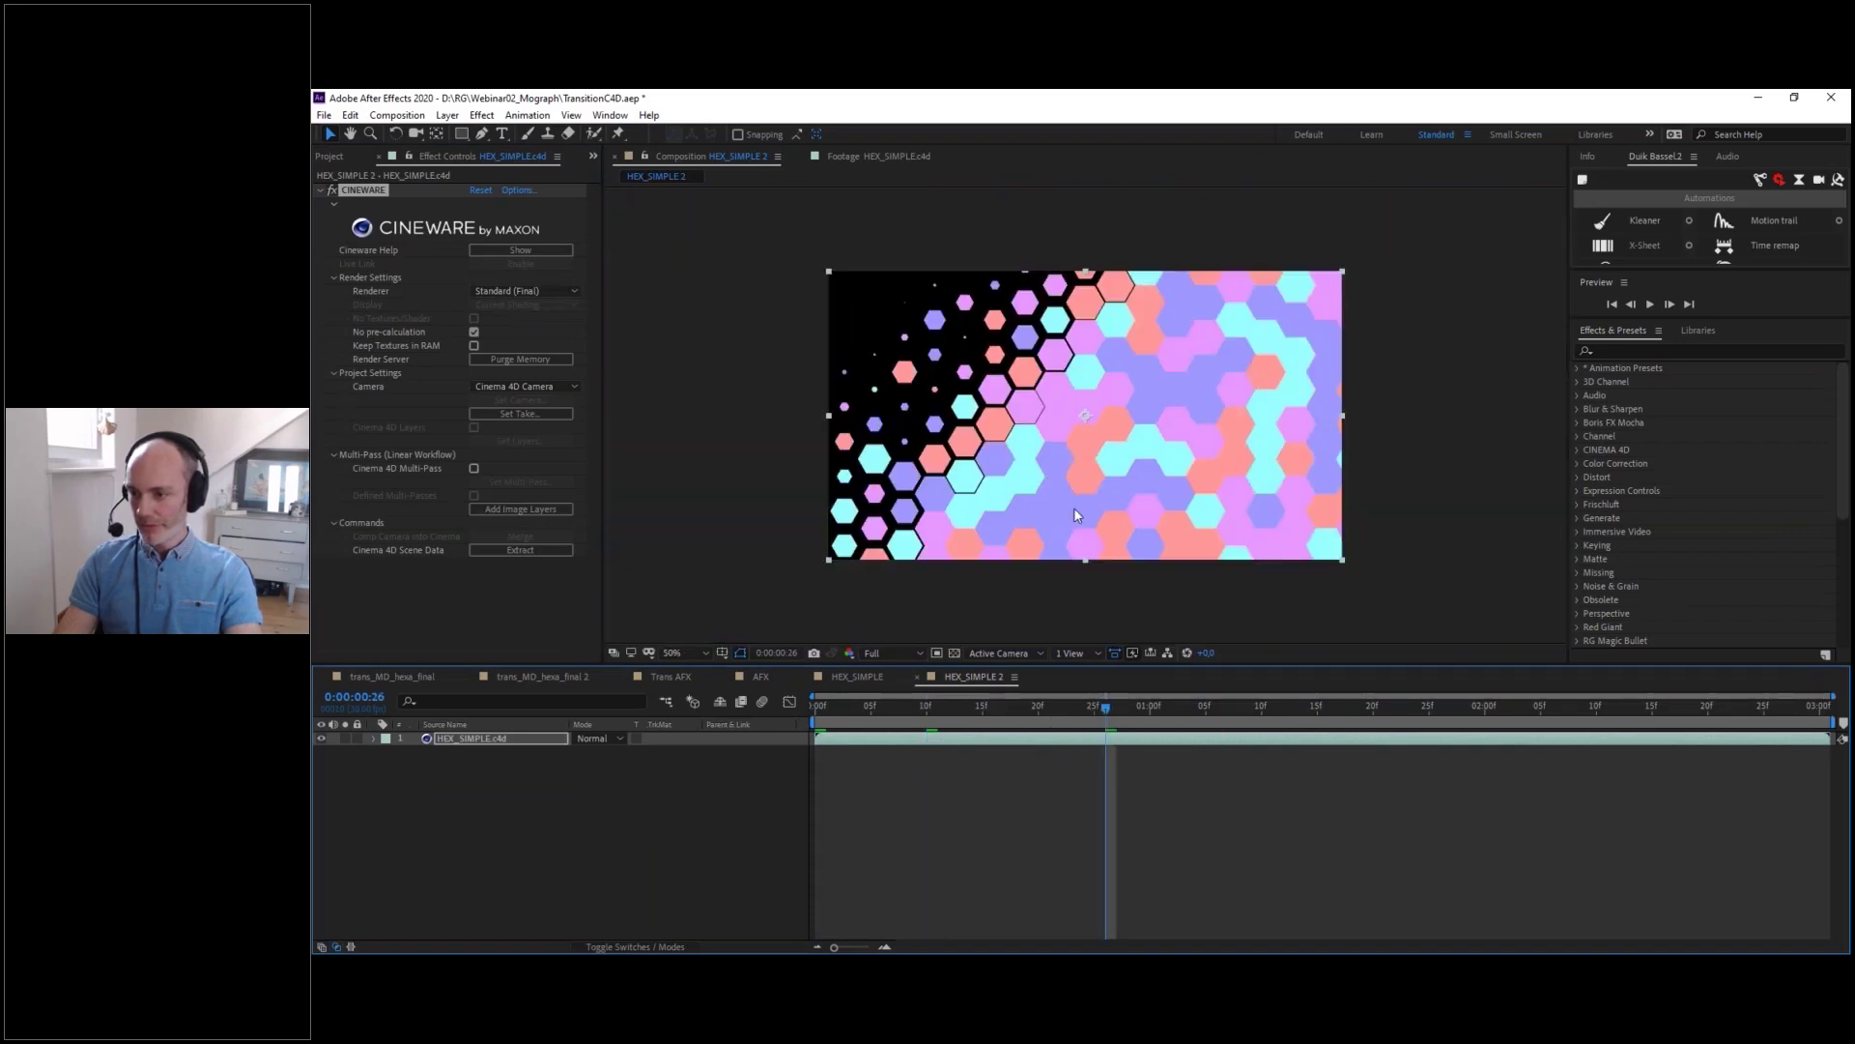
{"action": "left_click", "coordinate": [1159, 708]}
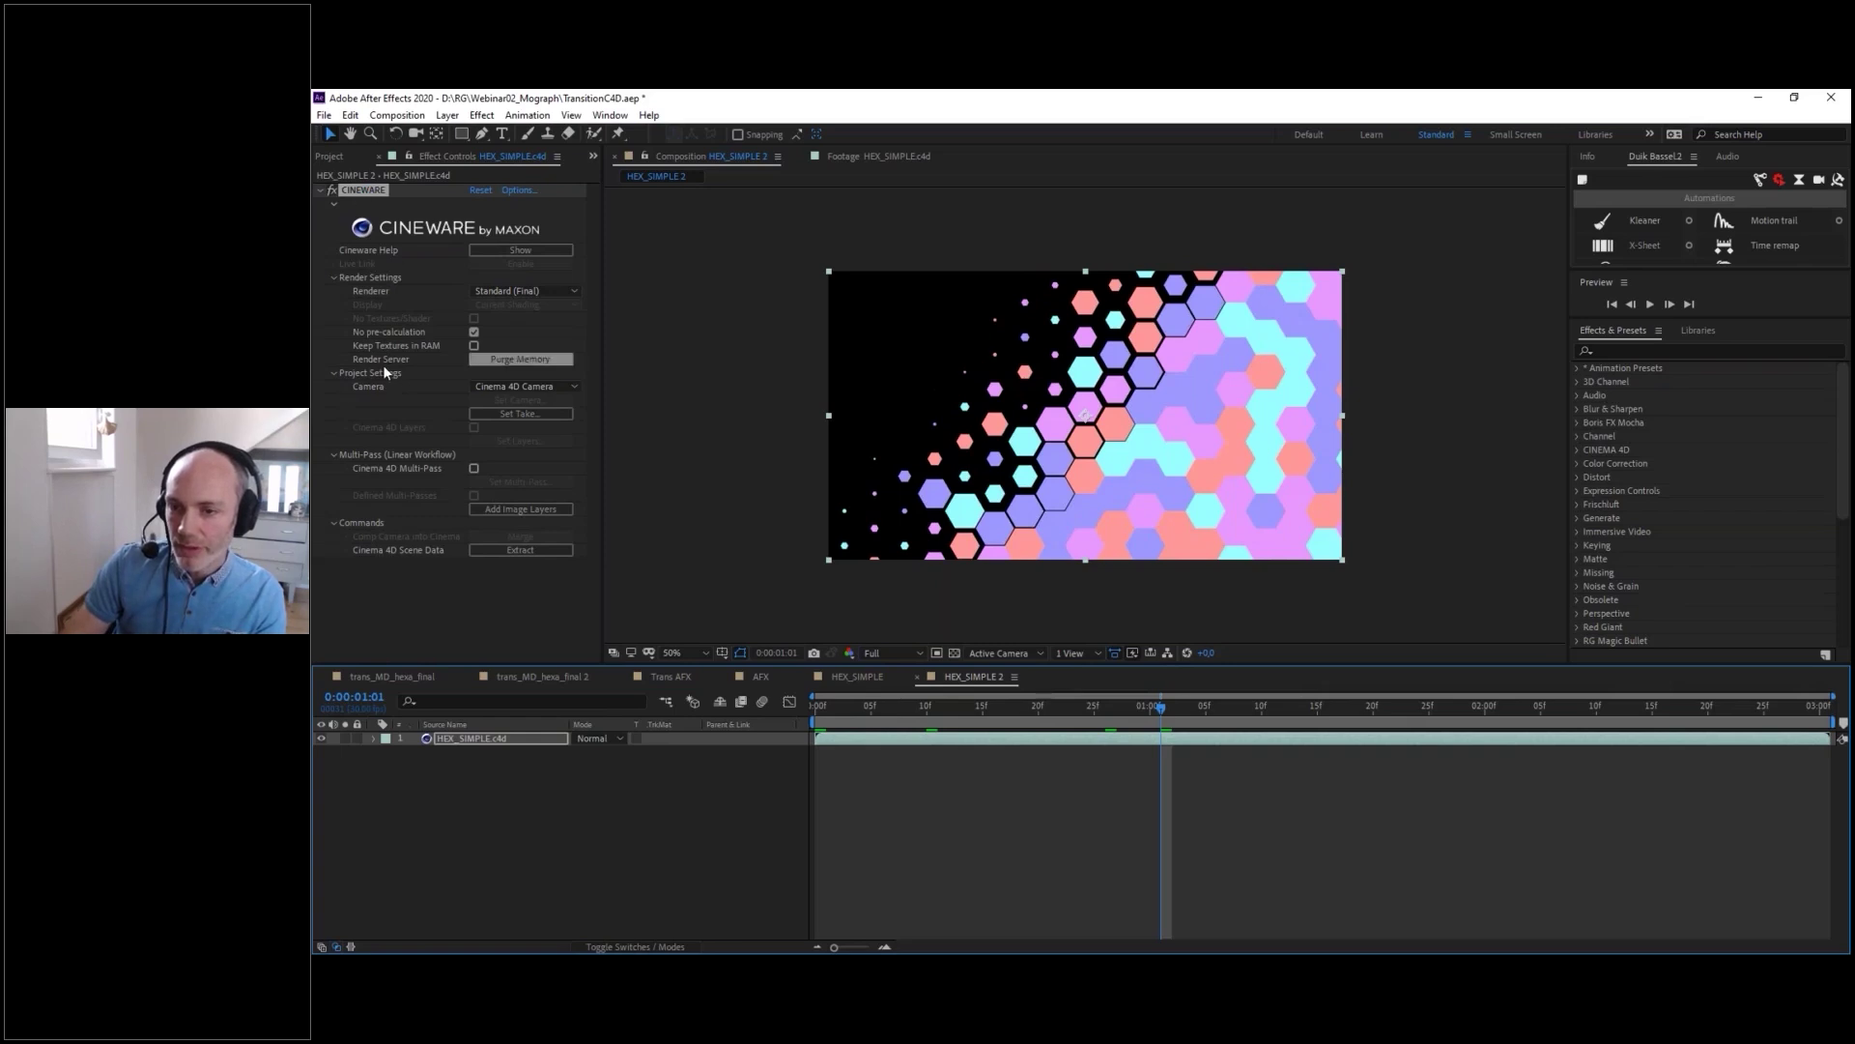
- Assign the TR->BL take to the HEX_SIMPLE.c4d layer and check the new transition direction through to 0:00:01:05
{"action": "left_click", "coordinate": [526, 415]}
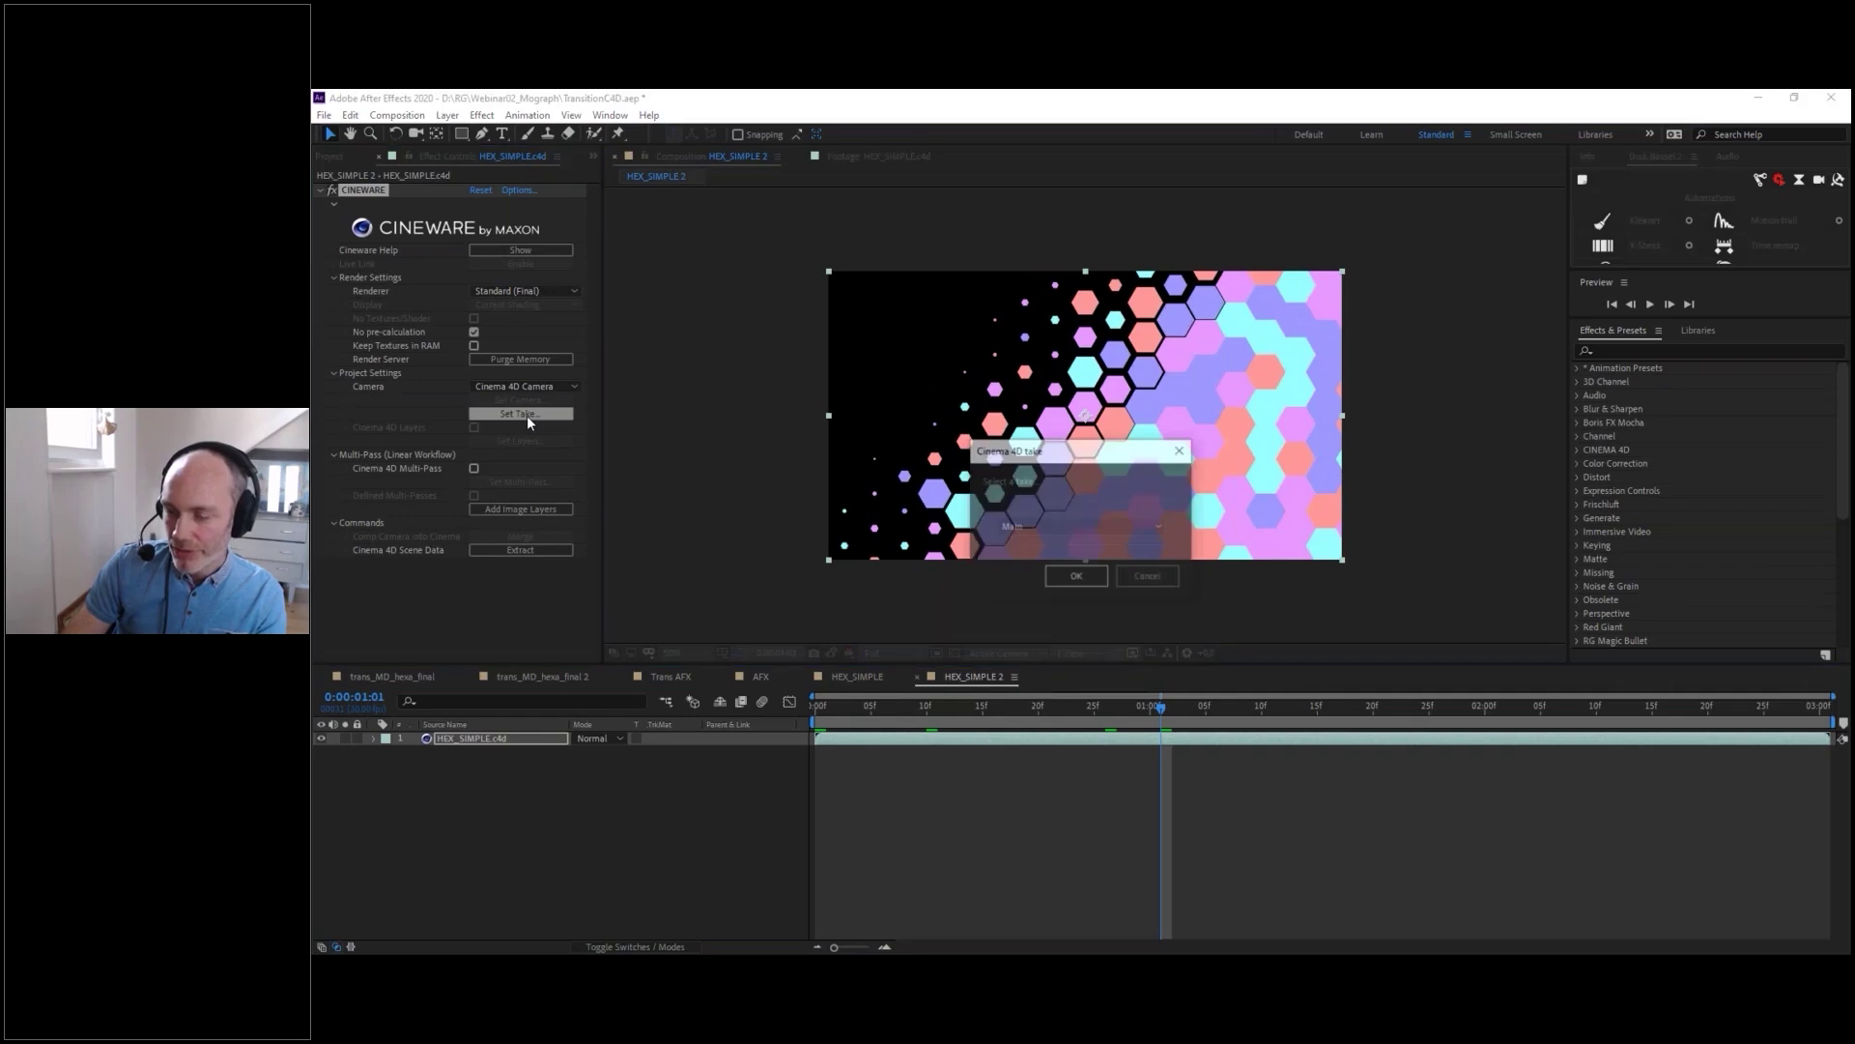
{"action": "left_click_drag", "start_coordinate": [988, 439], "coordinate": [669, 328]}
{"action": "left_click", "coordinate": [715, 415]}
{"action": "left_click", "coordinate": [694, 444]}
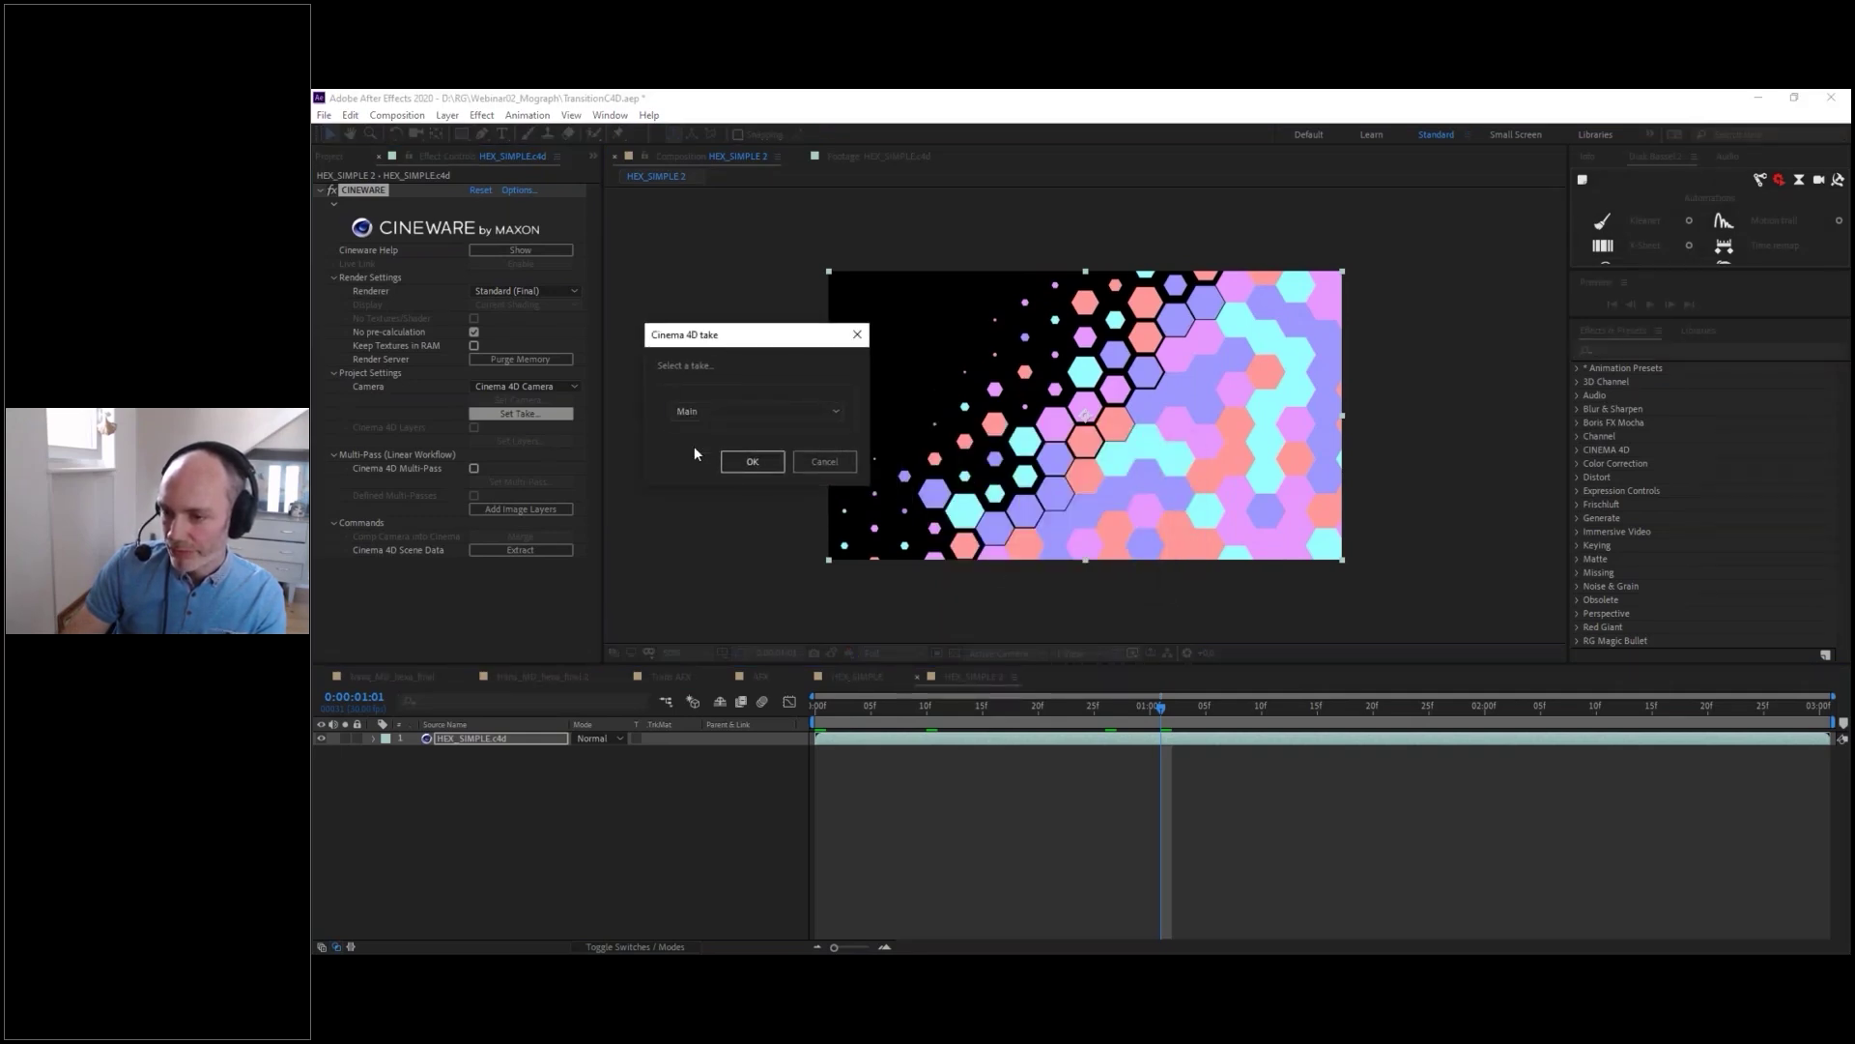
{"action": "left_click", "coordinate": [752, 461]}
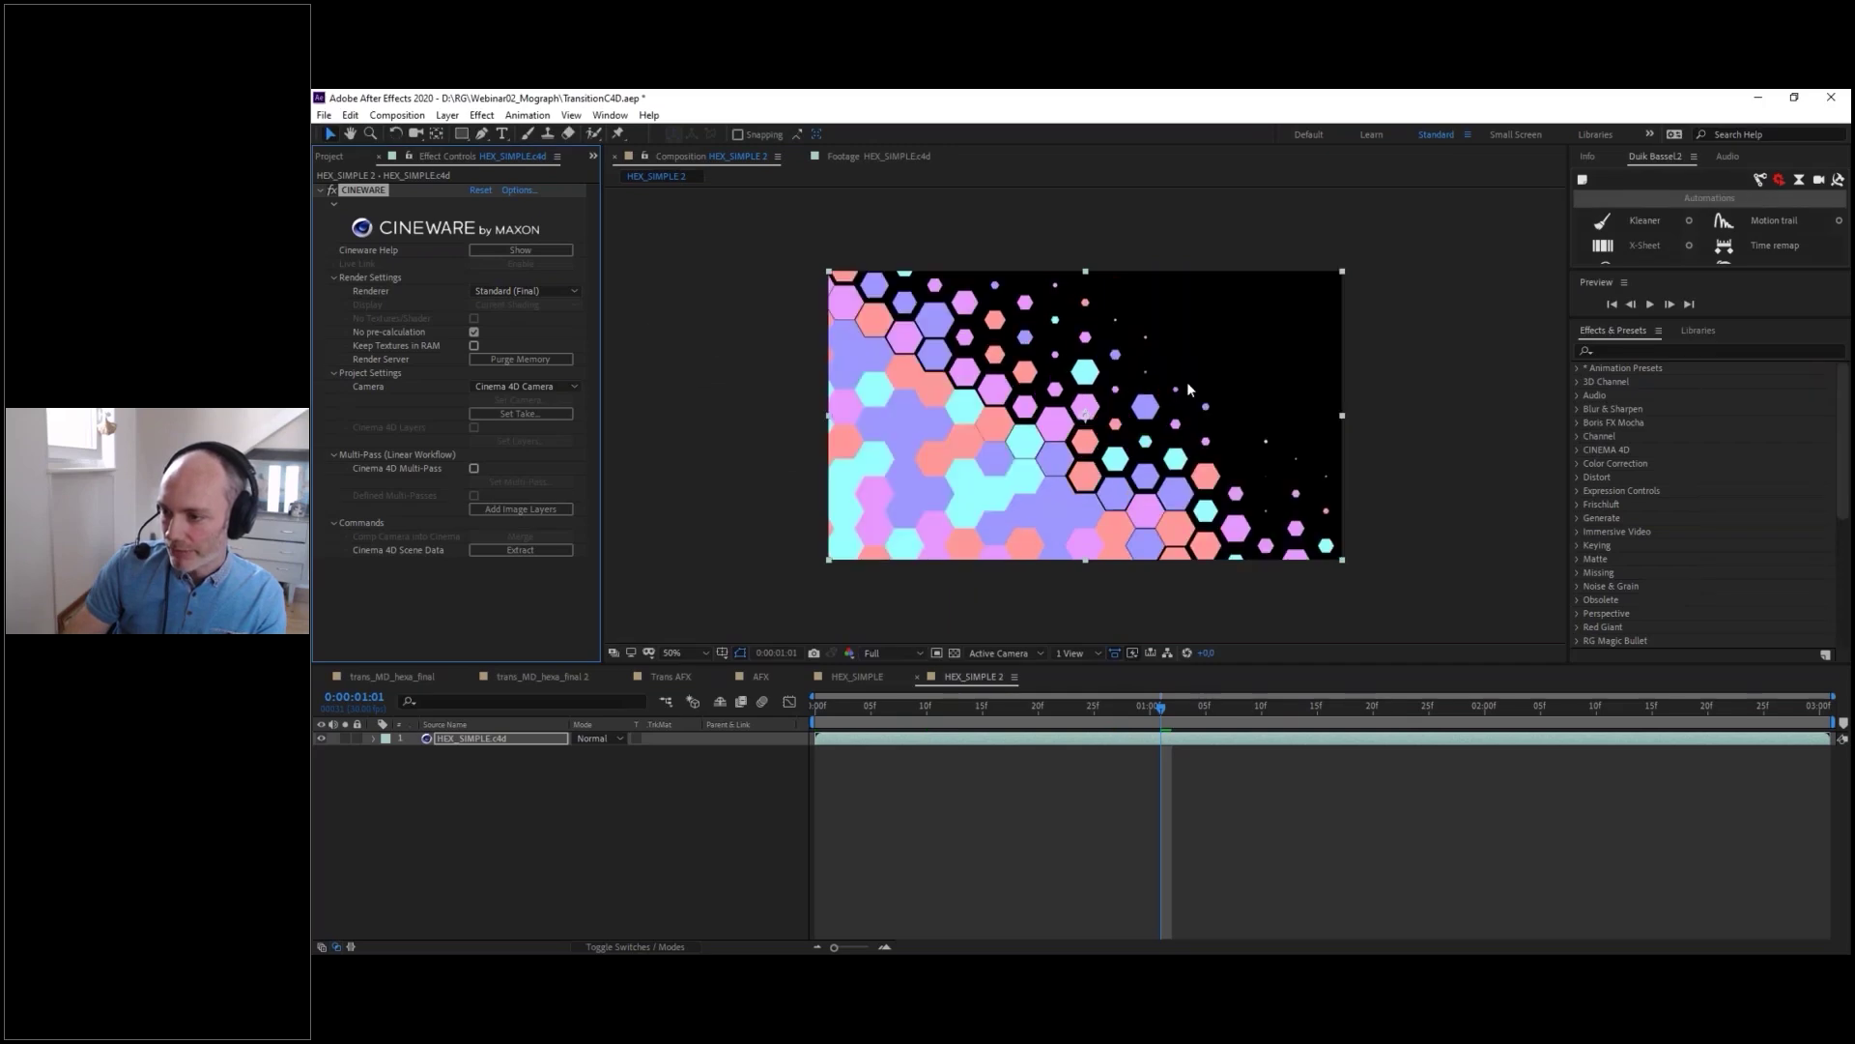
{"action": "left_click_drag", "start_coordinate": [1084, 726], "coordinate": [1206, 713]}
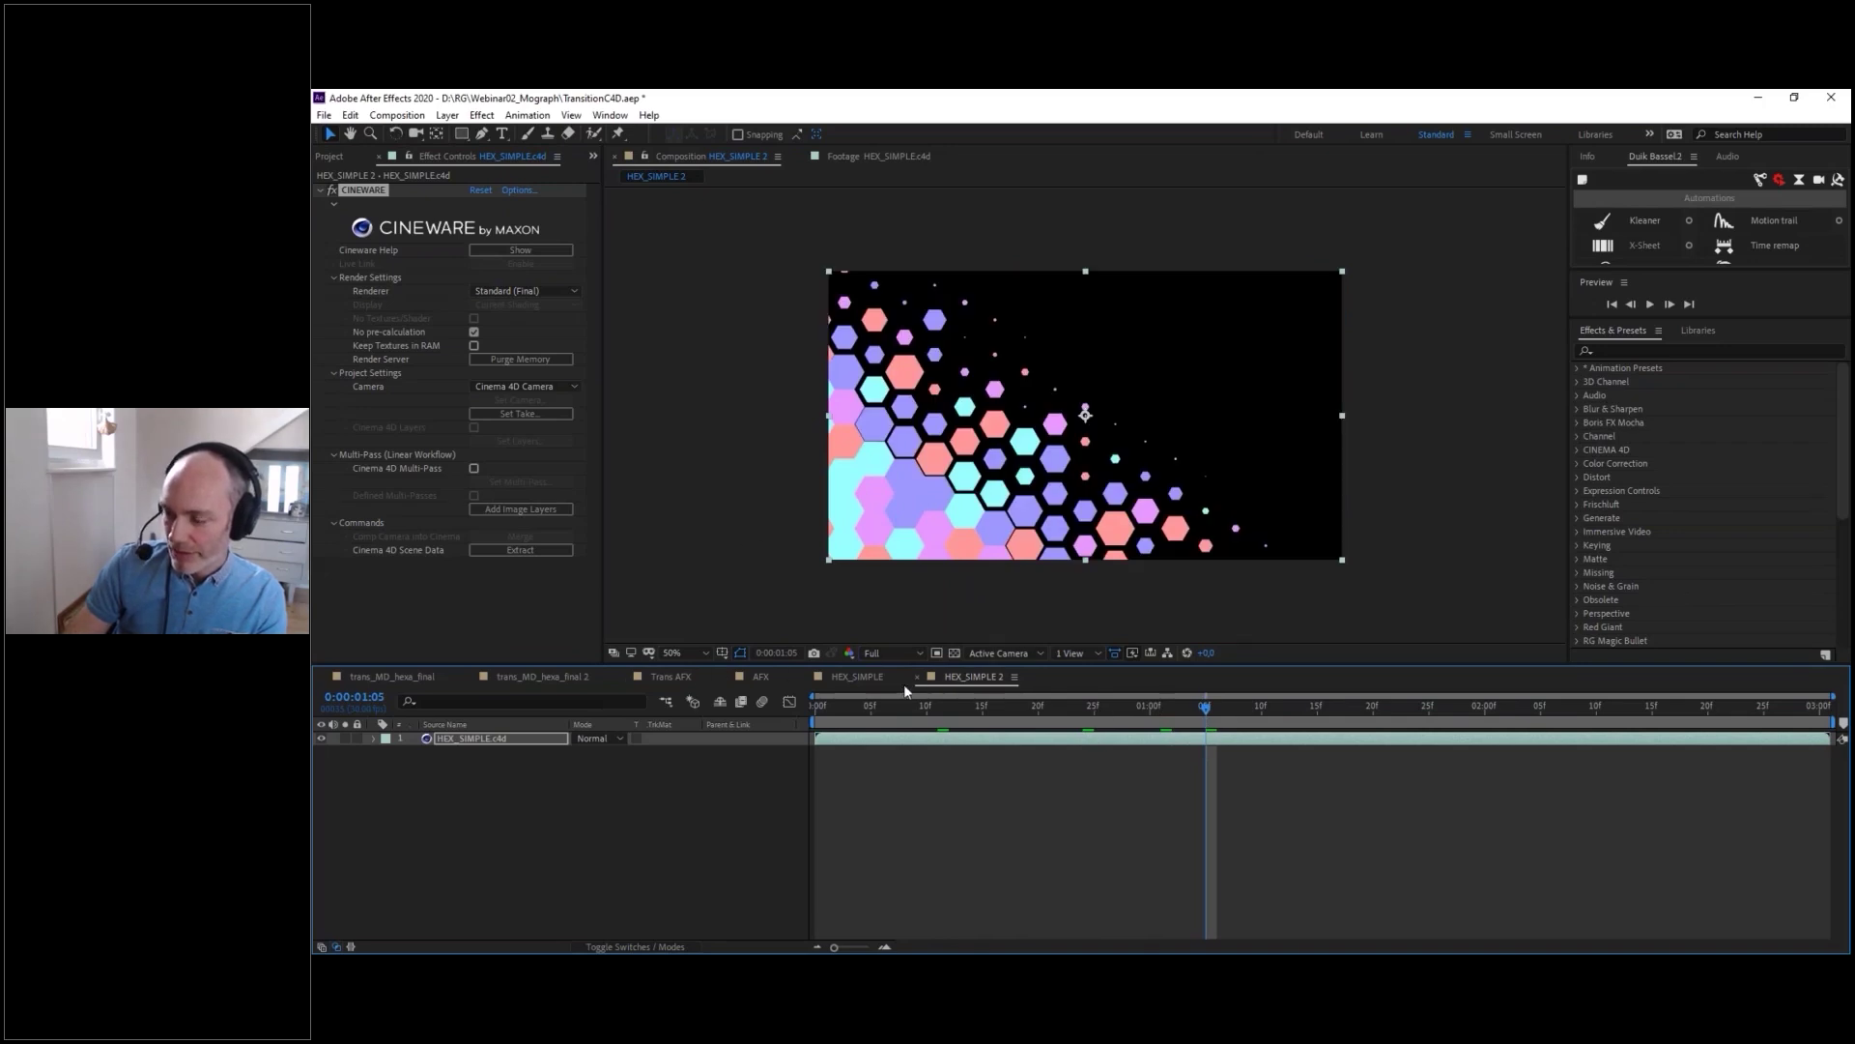
- Review the hexagon transition over the image layers in the HEX_SIMPLE composition at several frames and show the project items
{"action": "left_click", "coordinate": [868, 676]}
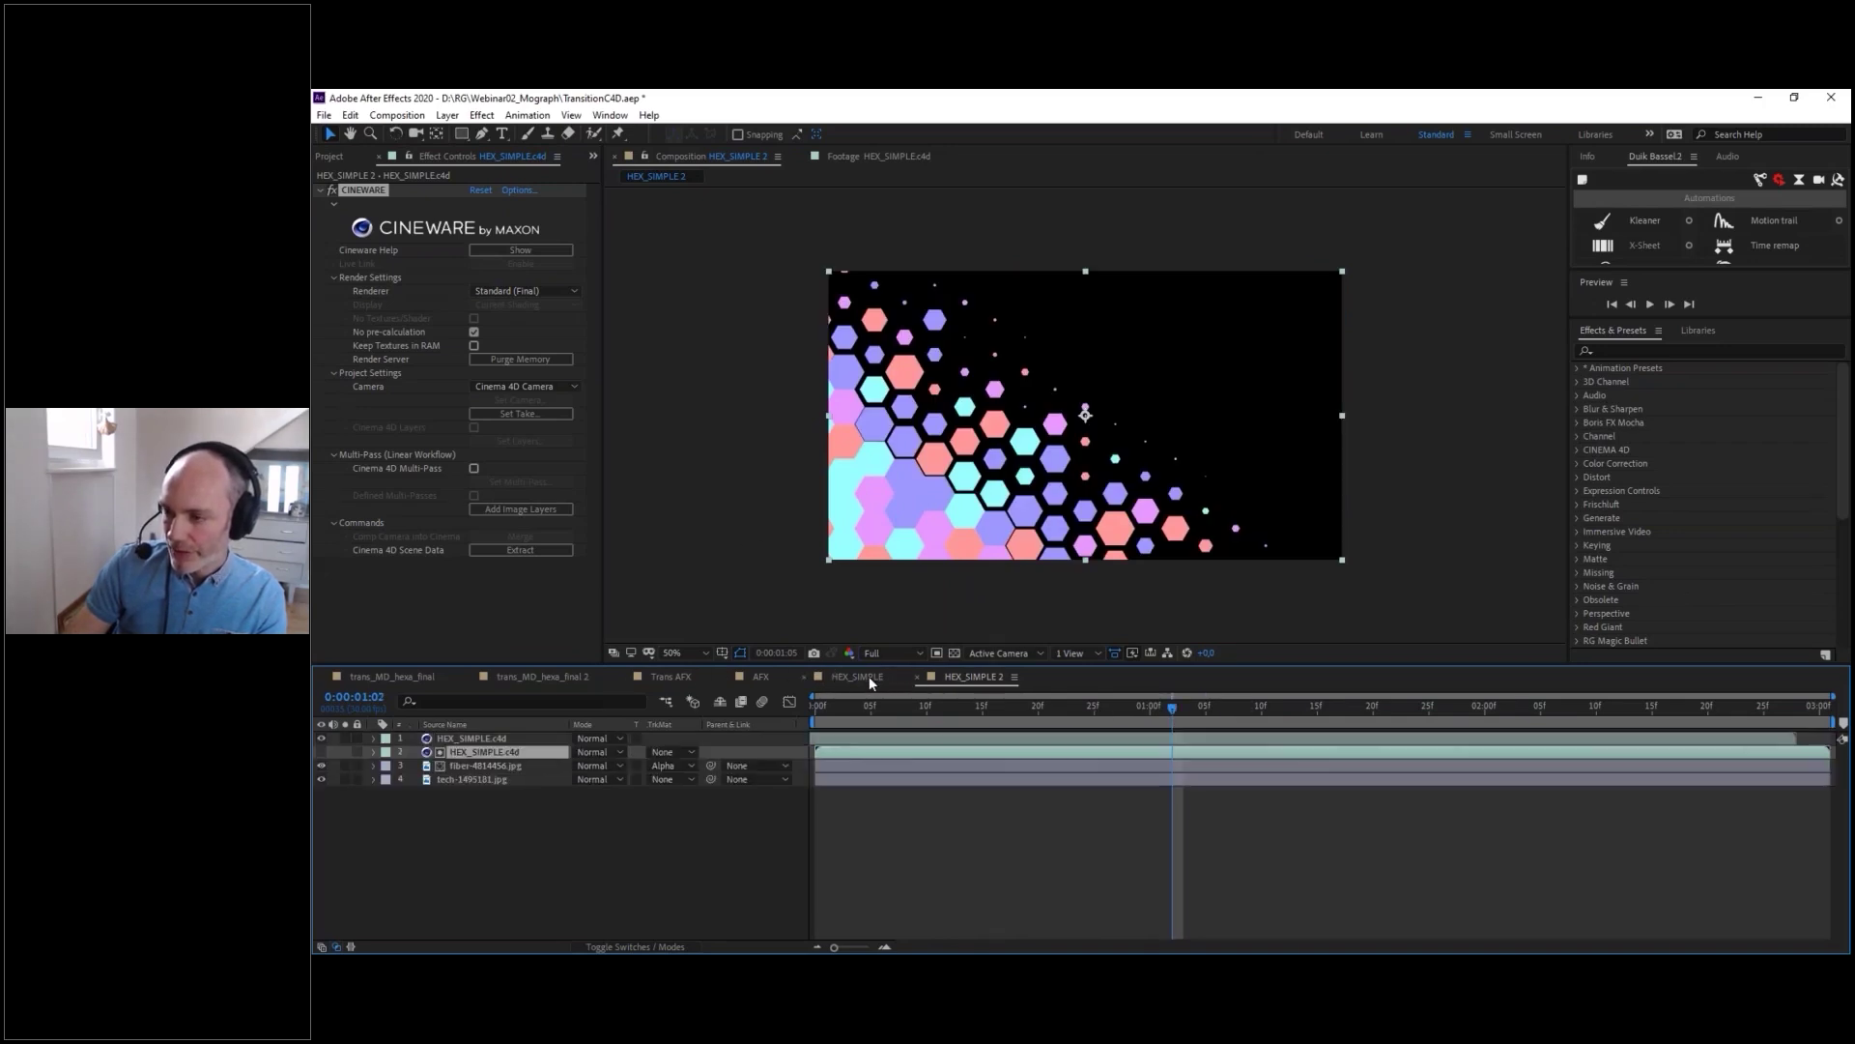
{"action": "left_click", "coordinate": [1025, 712]}
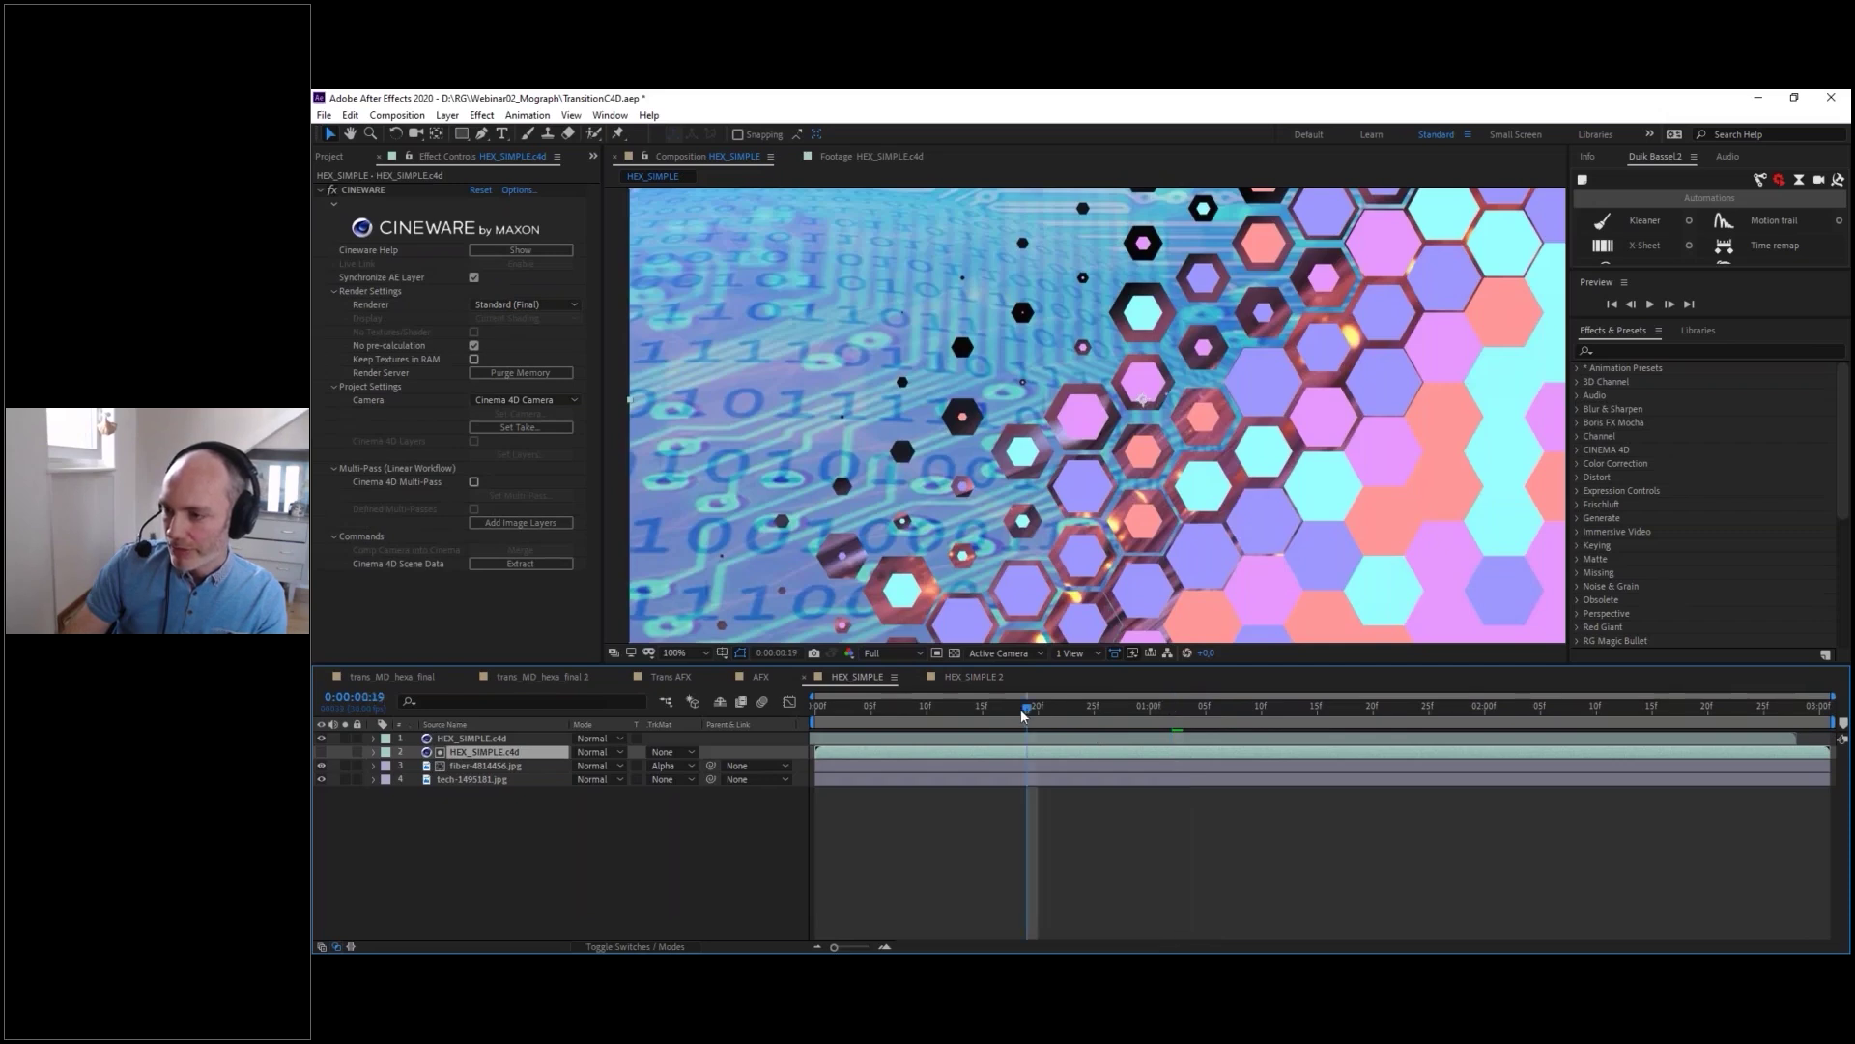
{"action": "left_click", "coordinate": [1016, 706]}
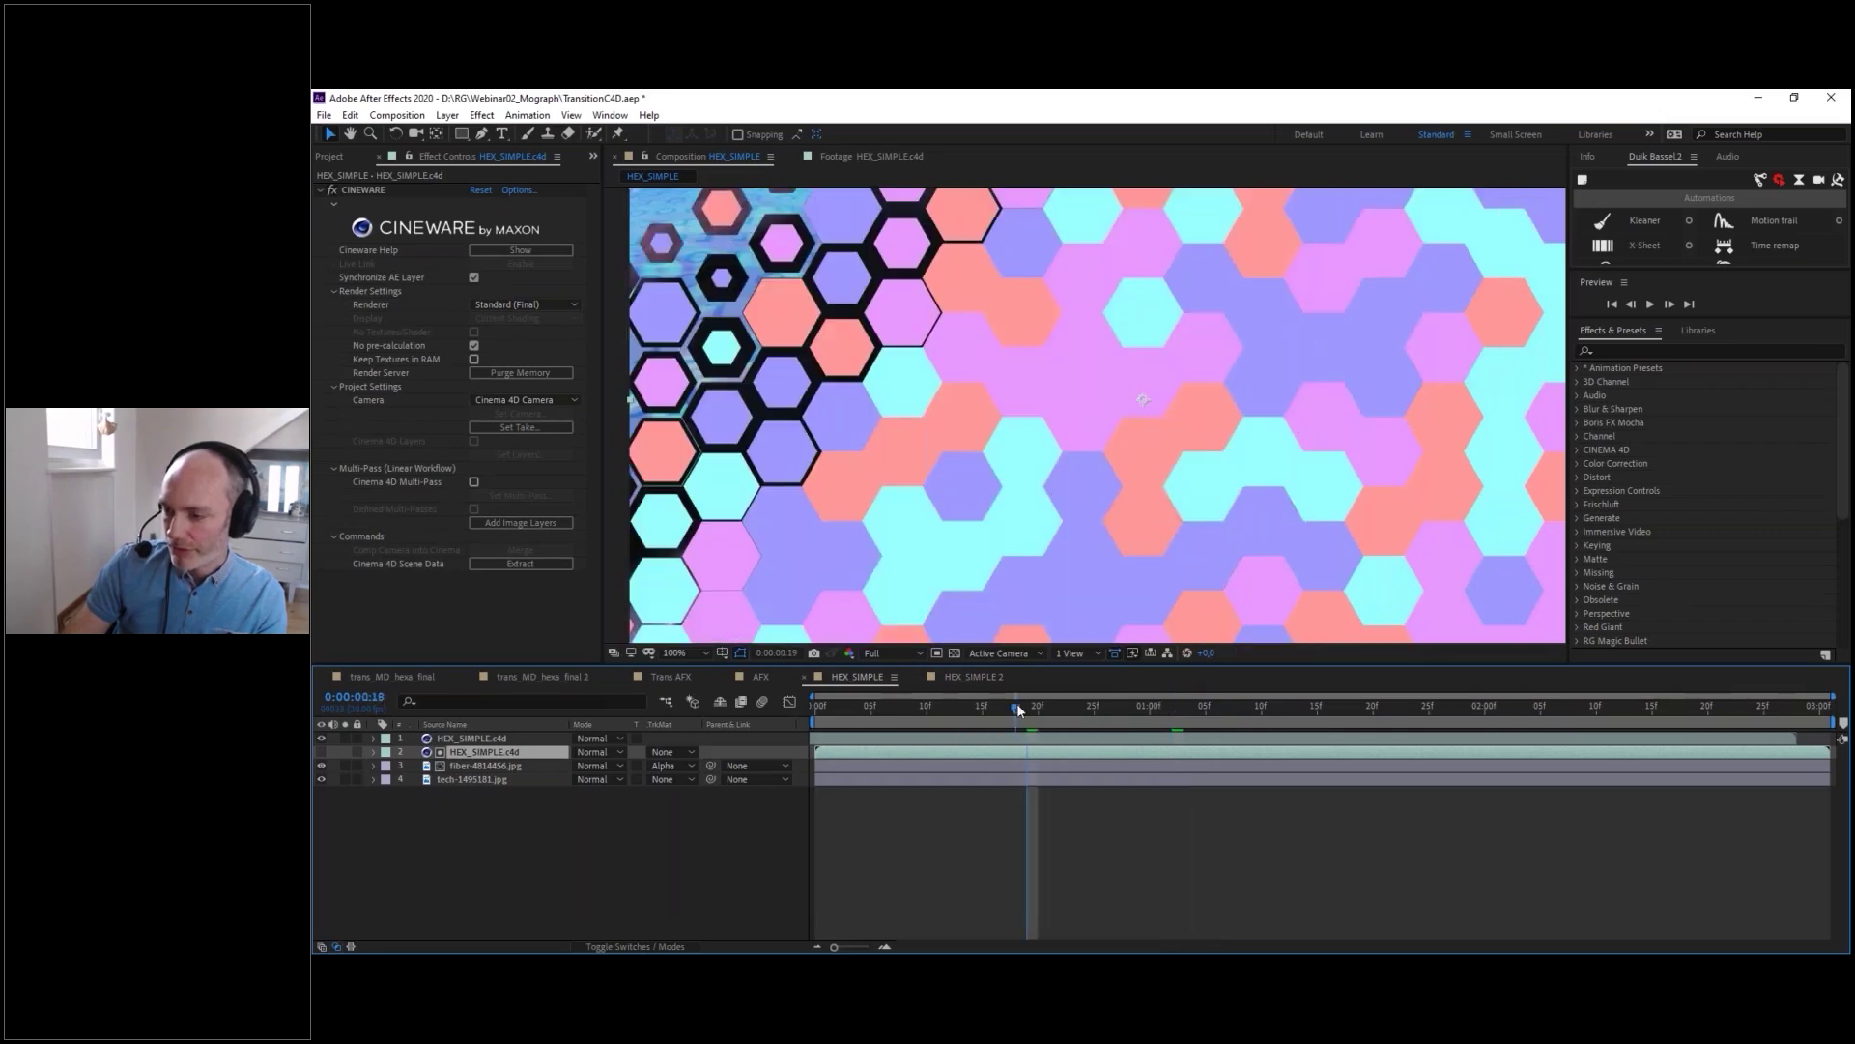
{"action": "key", "text": "comma"}
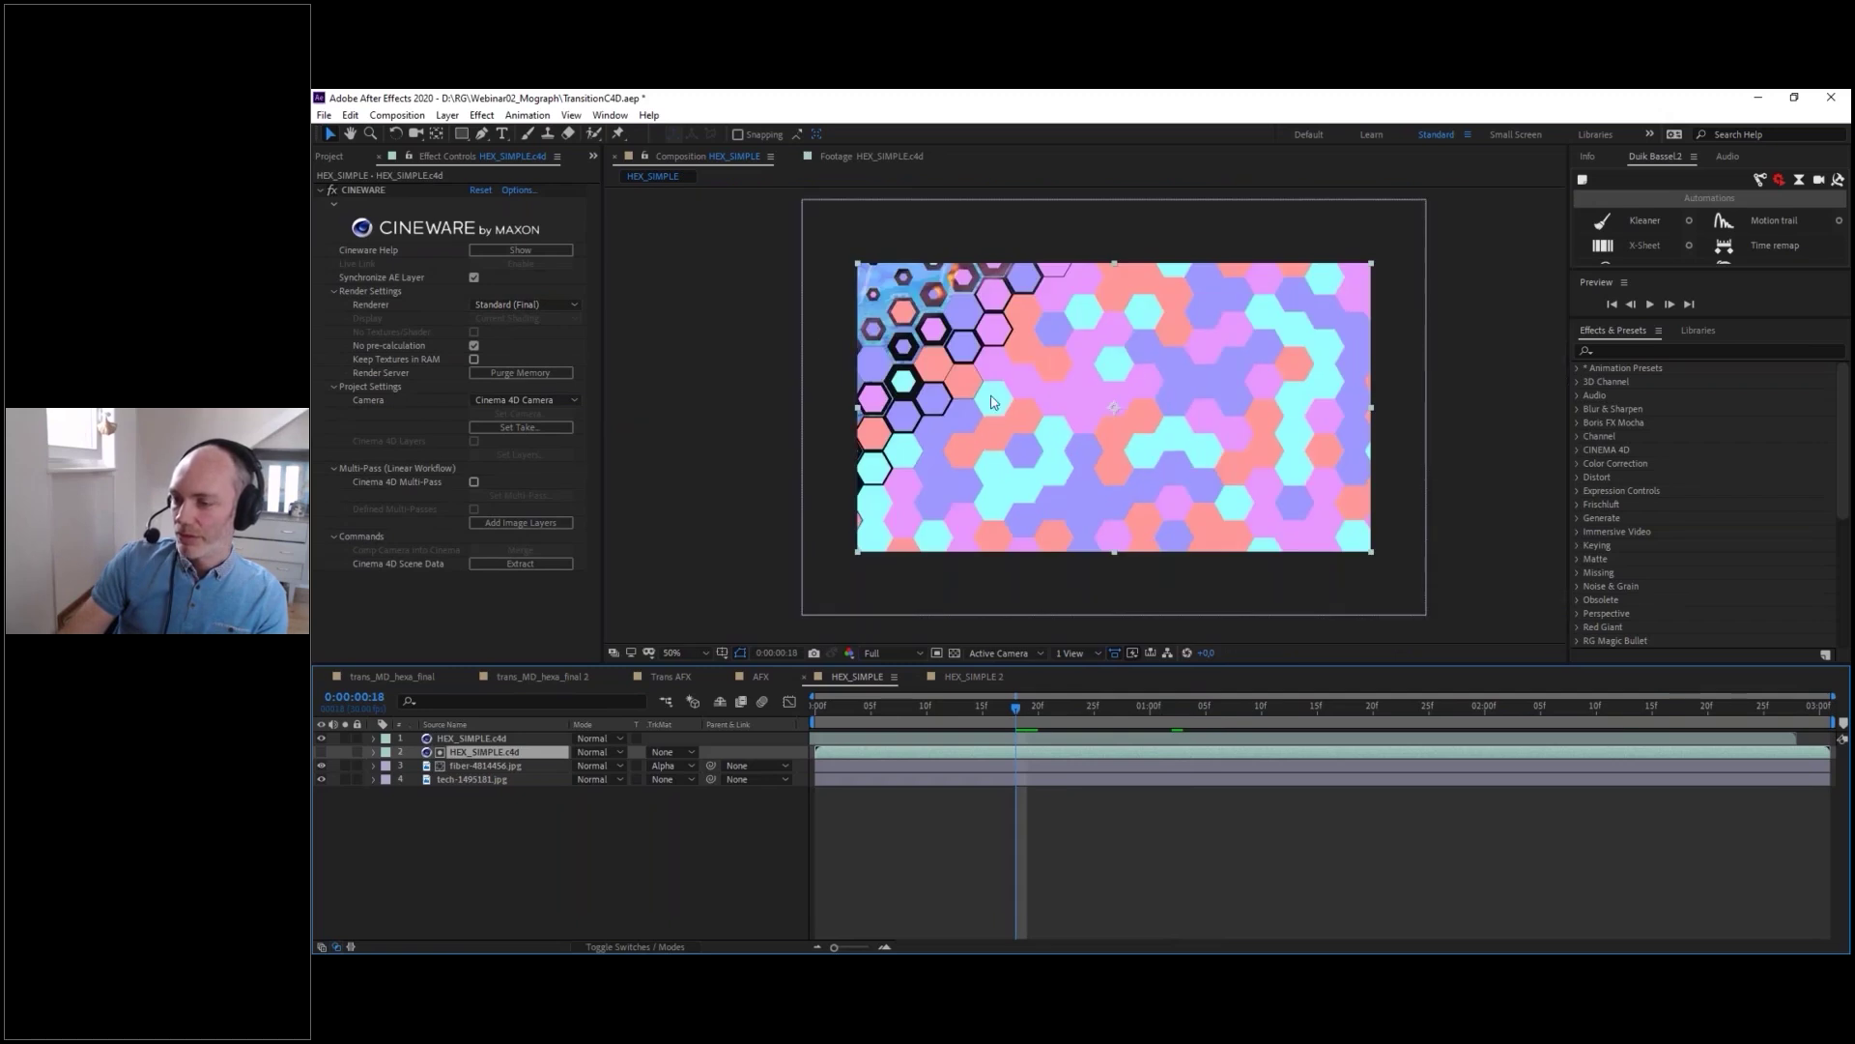
{"action": "left_click", "coordinate": [338, 158]}
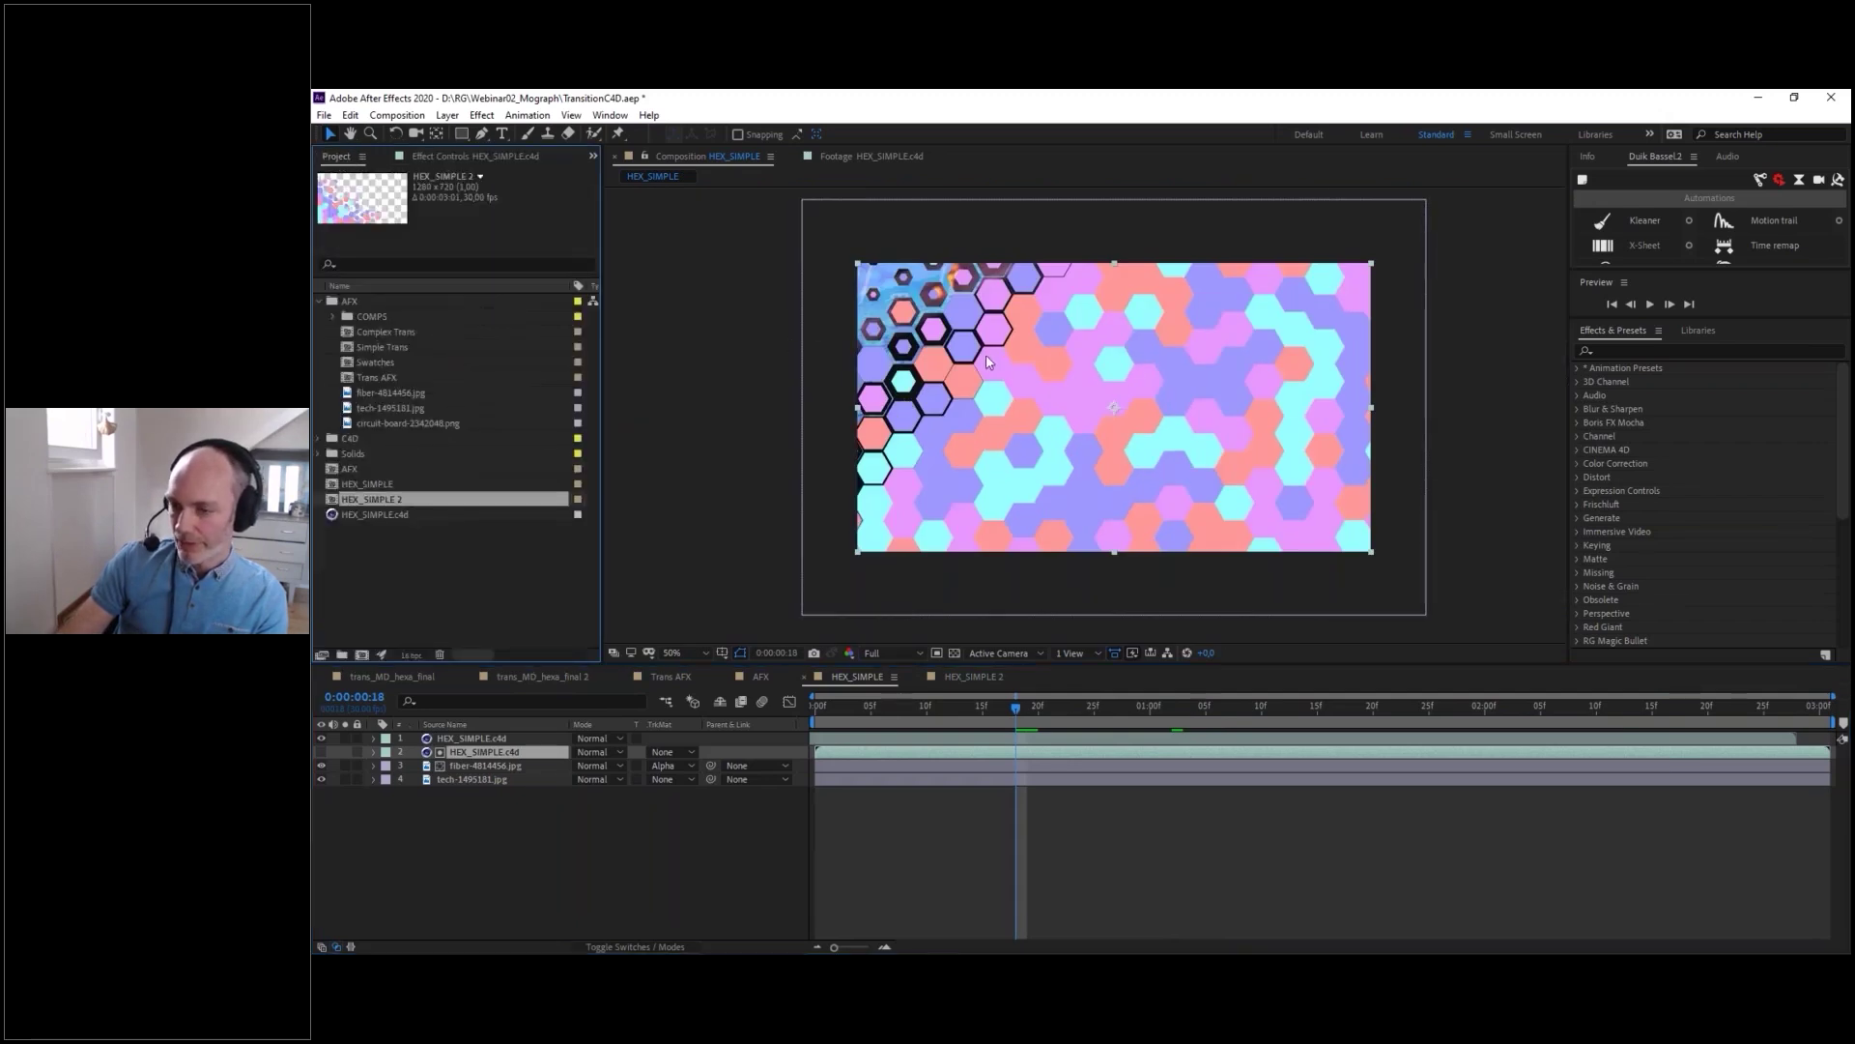
{"action": "left_click", "coordinate": [1170, 718]}
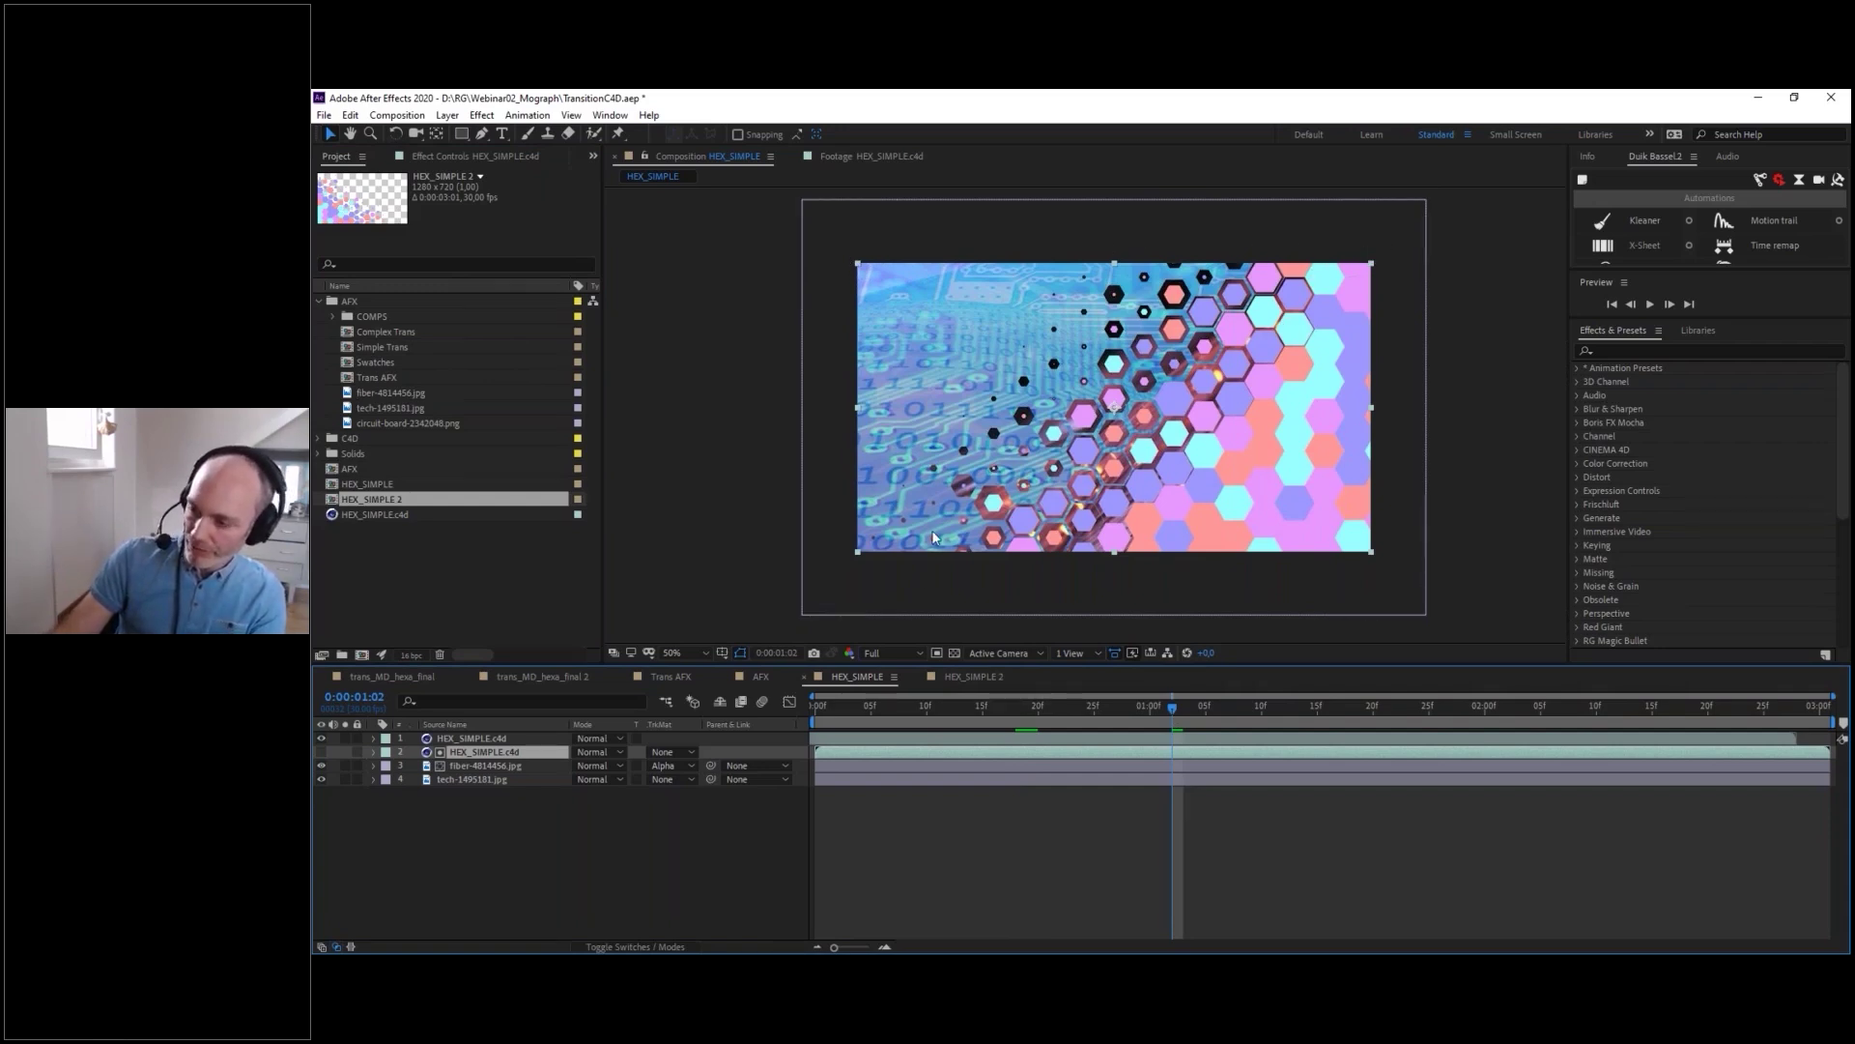
- Return to the HEX_SIMPLE 2 composition and review the TR->BL transition at several frames, ending at 0:00:00:22
{"action": "left_click", "coordinate": [976, 676]}
{"action": "left_click", "coordinate": [1129, 706]}
{"action": "left_click", "coordinate": [977, 707]}
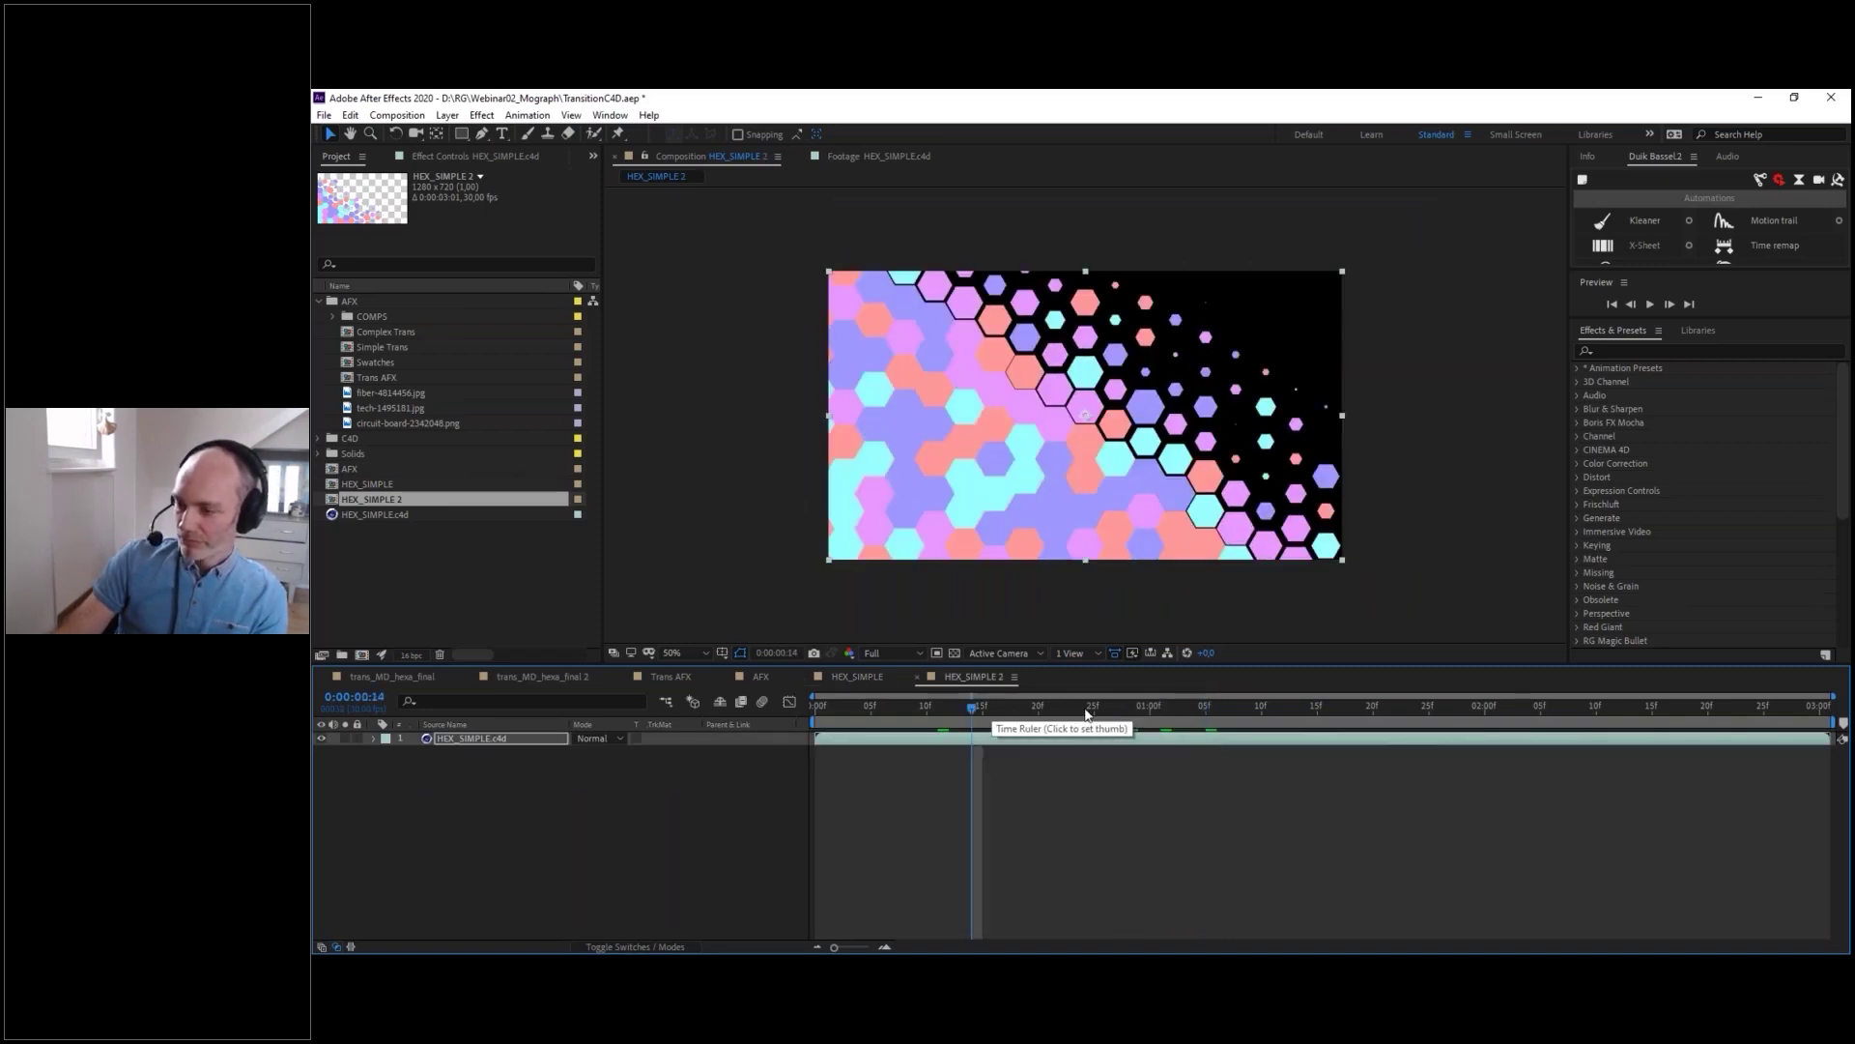
{"action": "left_click", "coordinate": [1105, 706]}
{"action": "left_click", "coordinate": [1199, 706]}
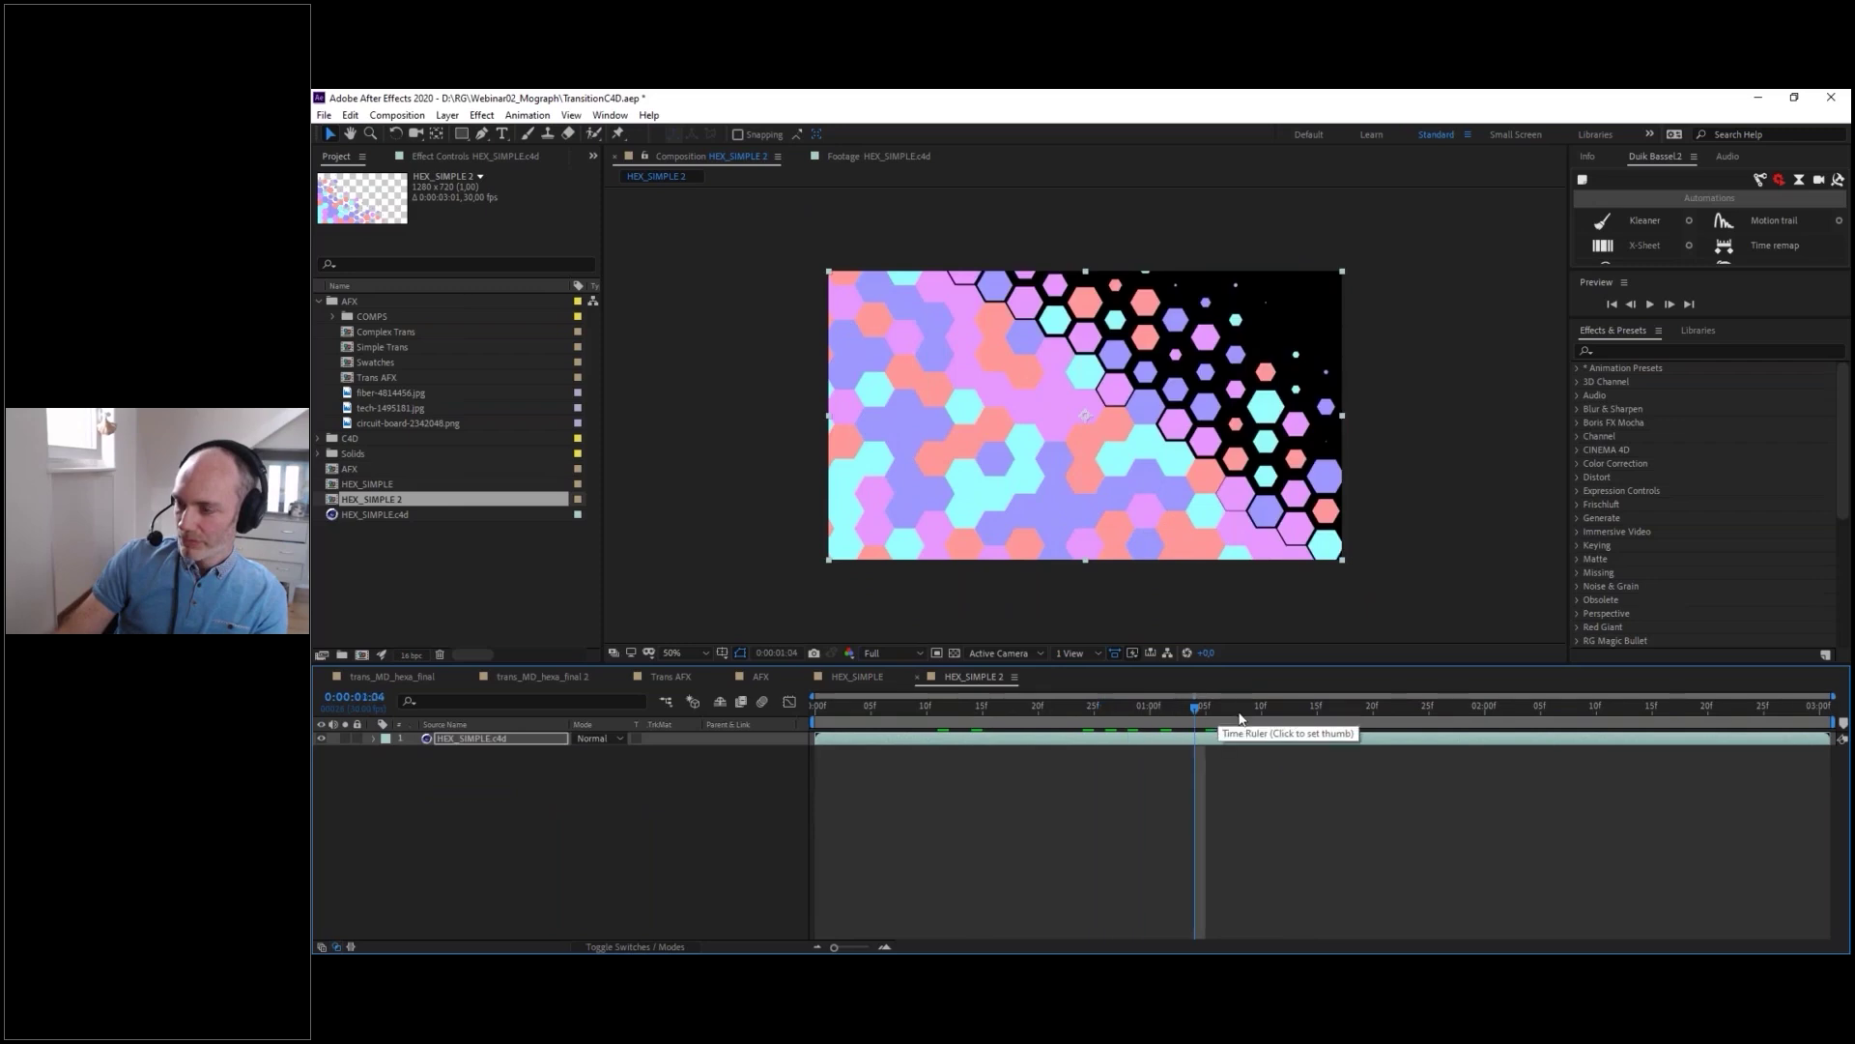
{"action": "left_click", "coordinate": [1240, 707]}
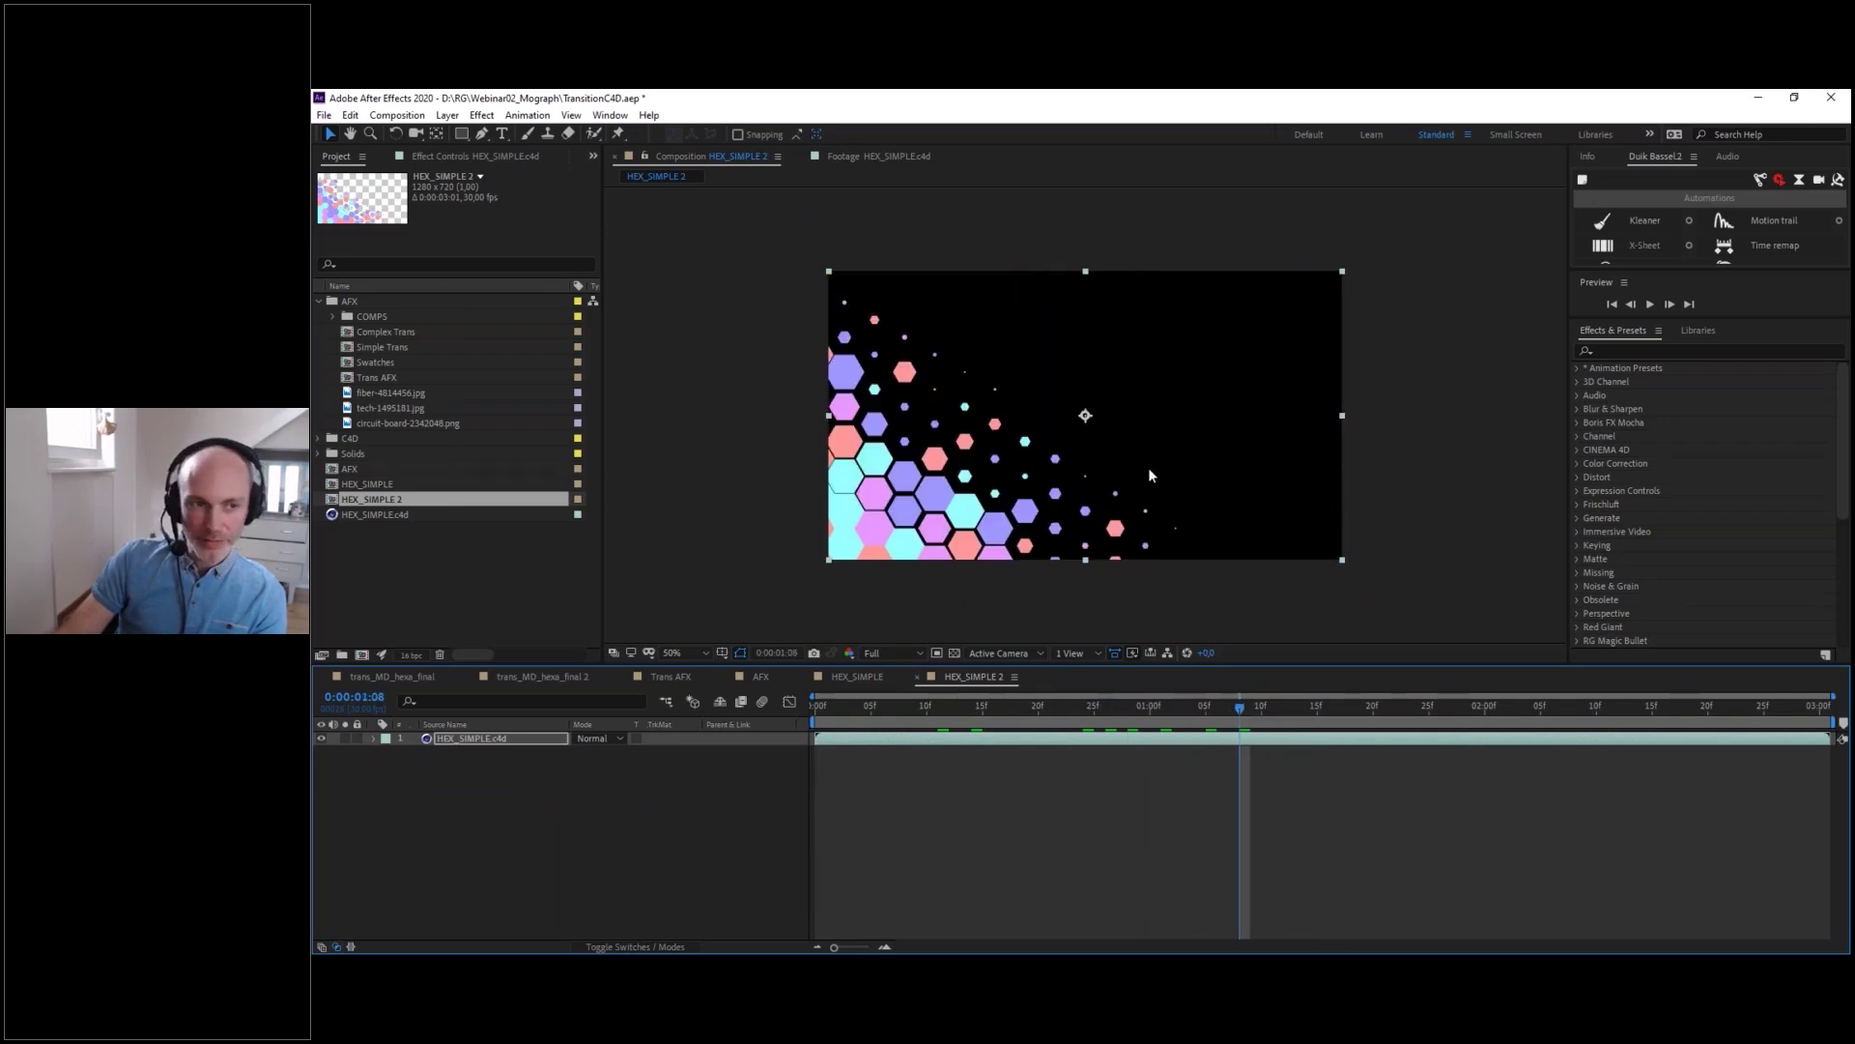
{"action": "left_click", "coordinate": [1061, 707]}
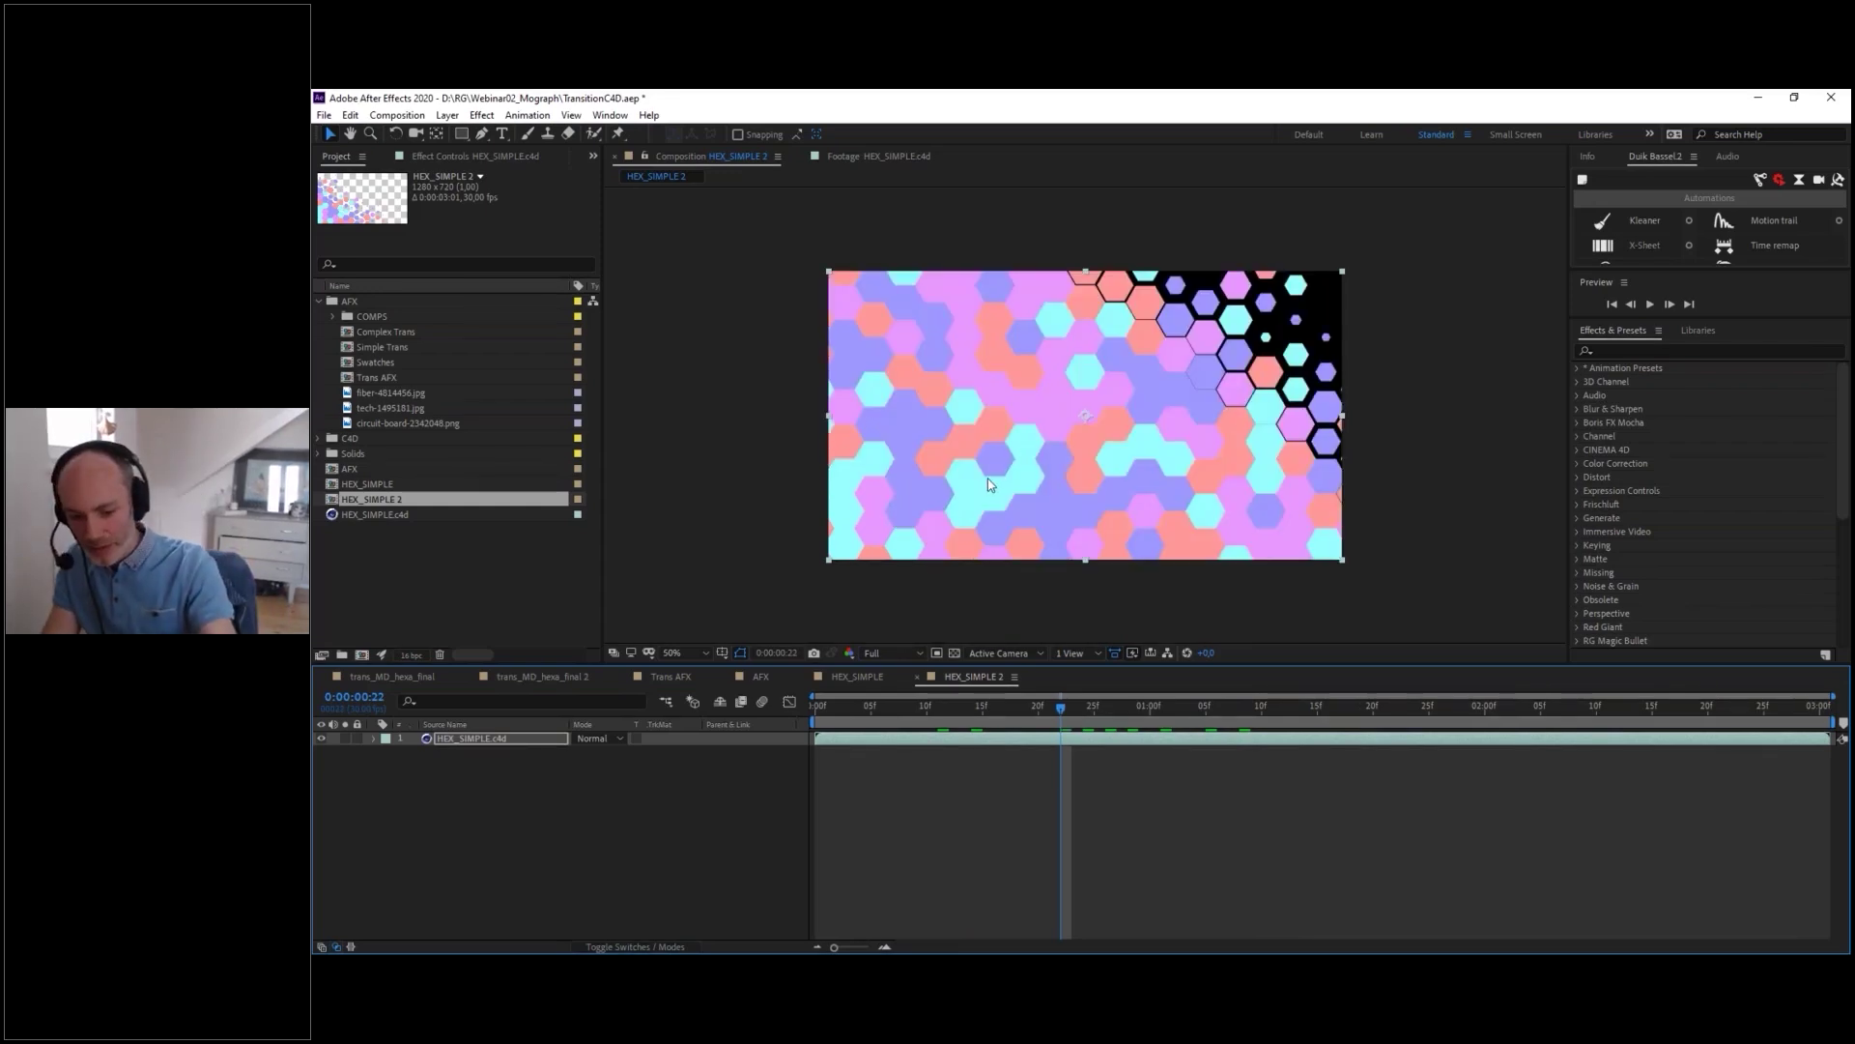
- Switch to Cinema 4D and create a child take named Color under the TR->BL take
{"action": "key", "text": "alt+Tab"}
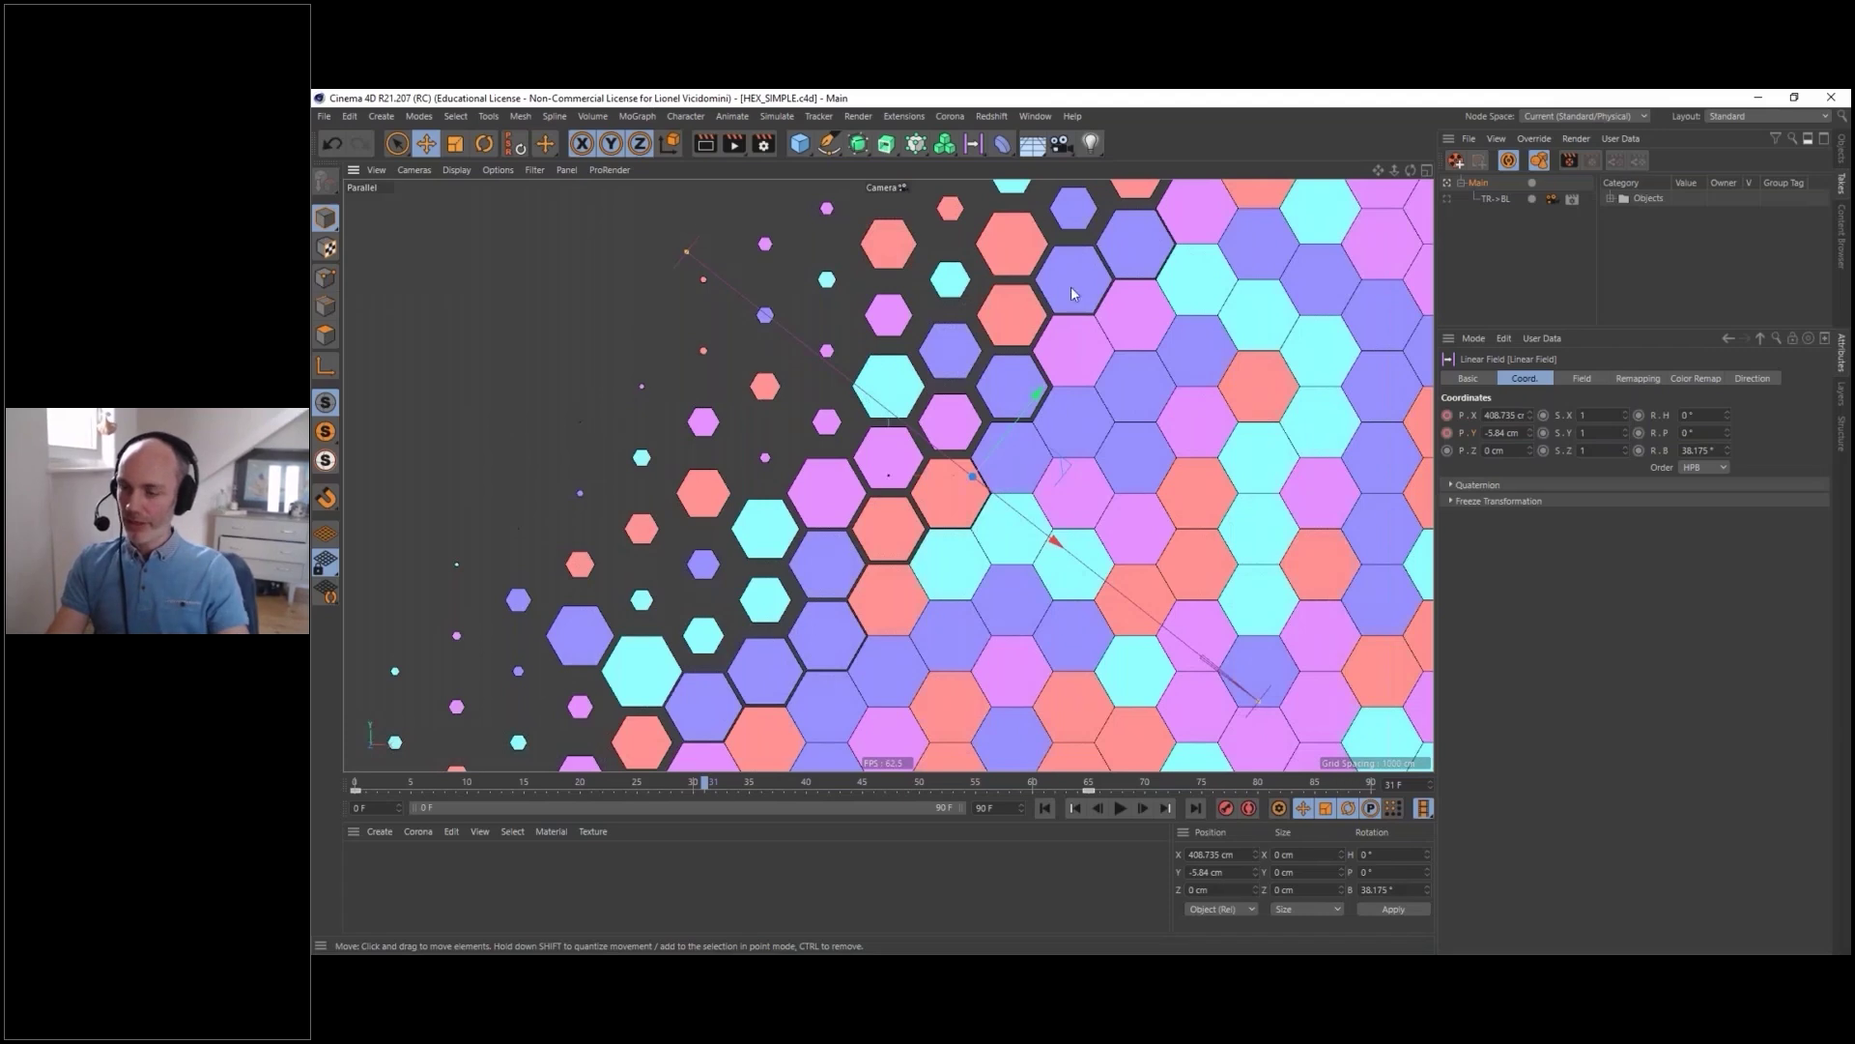
{"action": "left_click", "coordinate": [1447, 199]}
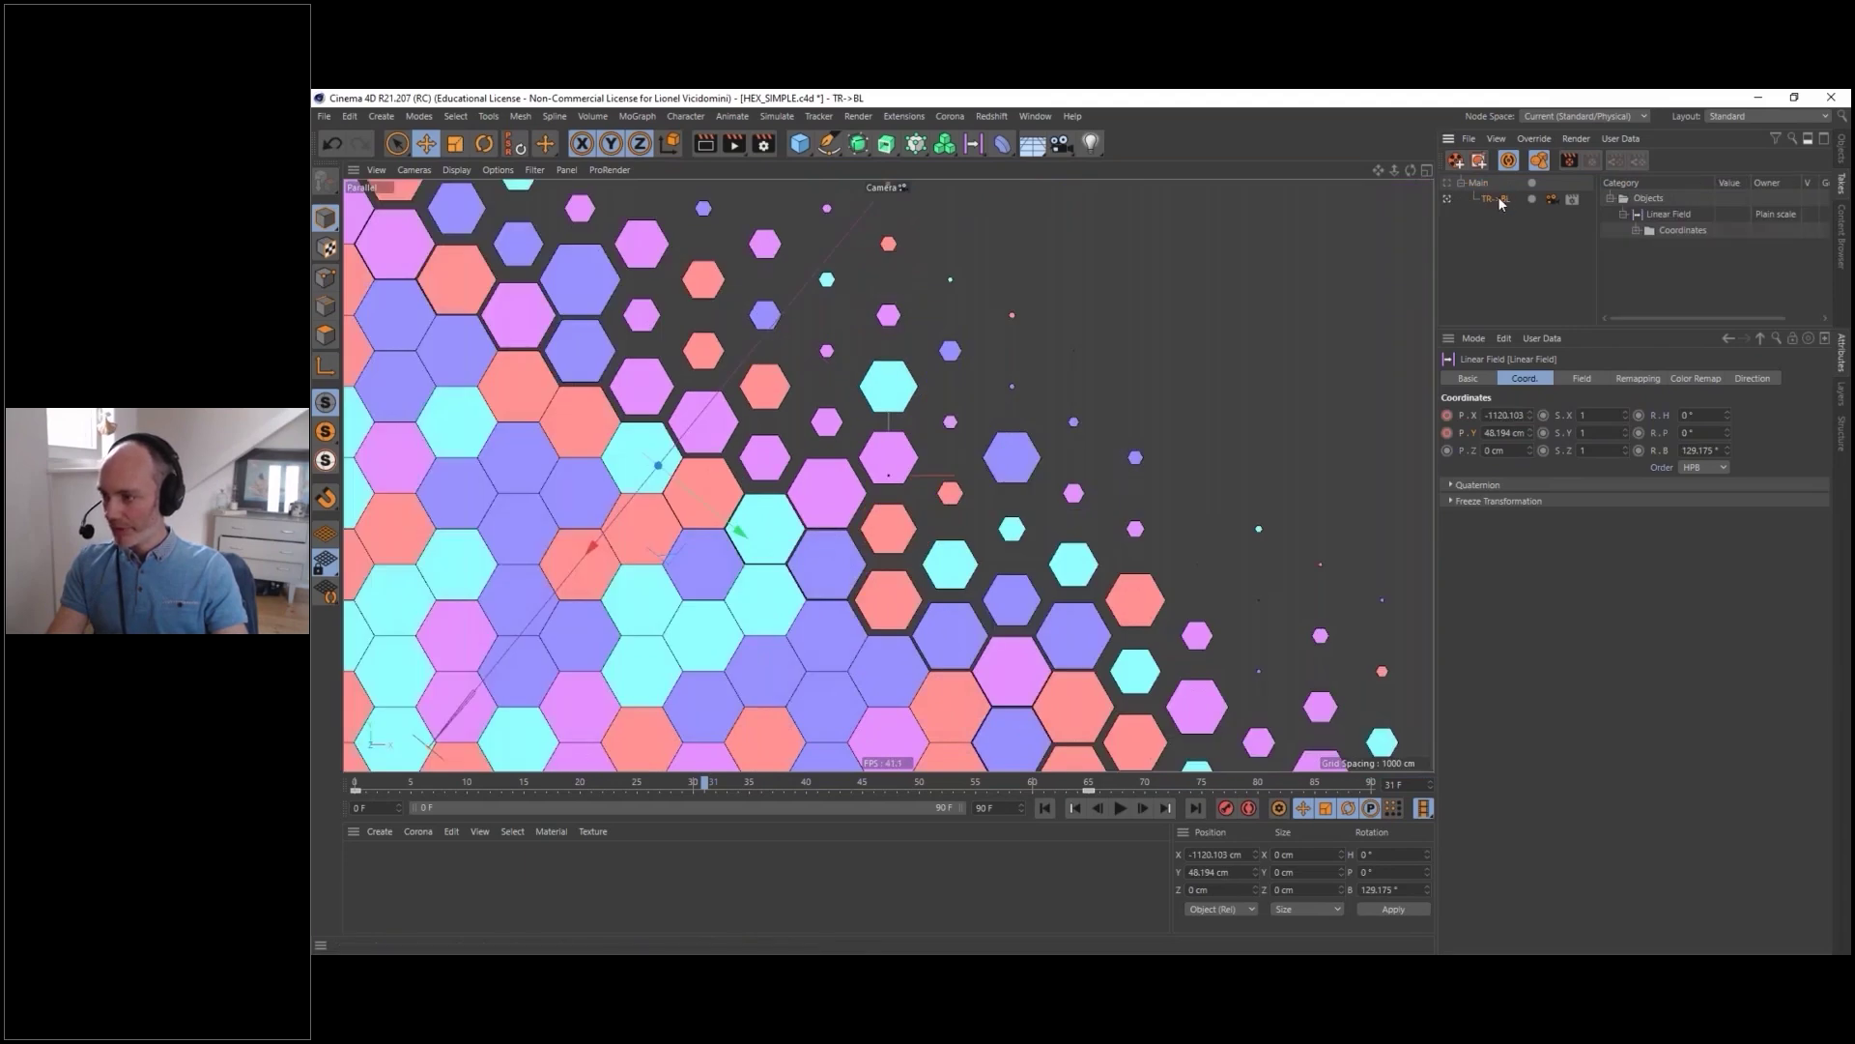
{"action": "right_click", "coordinate": [1500, 202]}
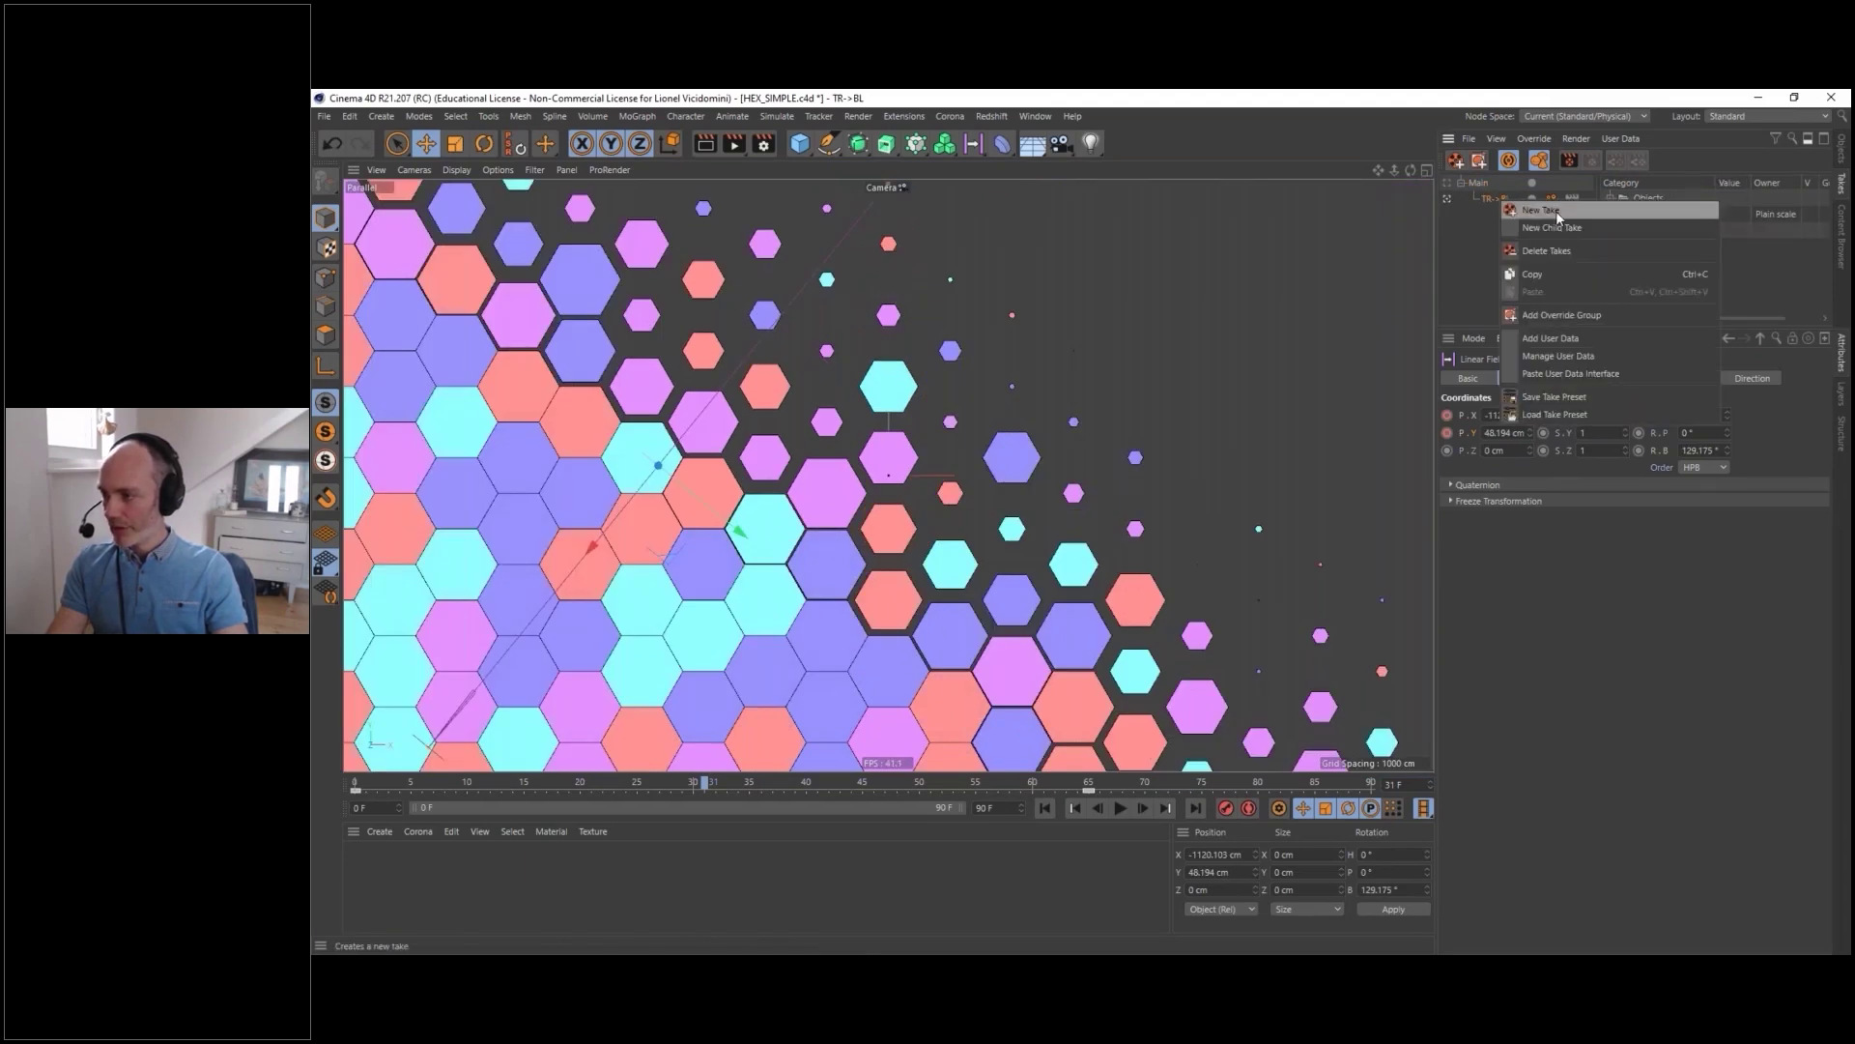
{"action": "key", "text": "Escape"}
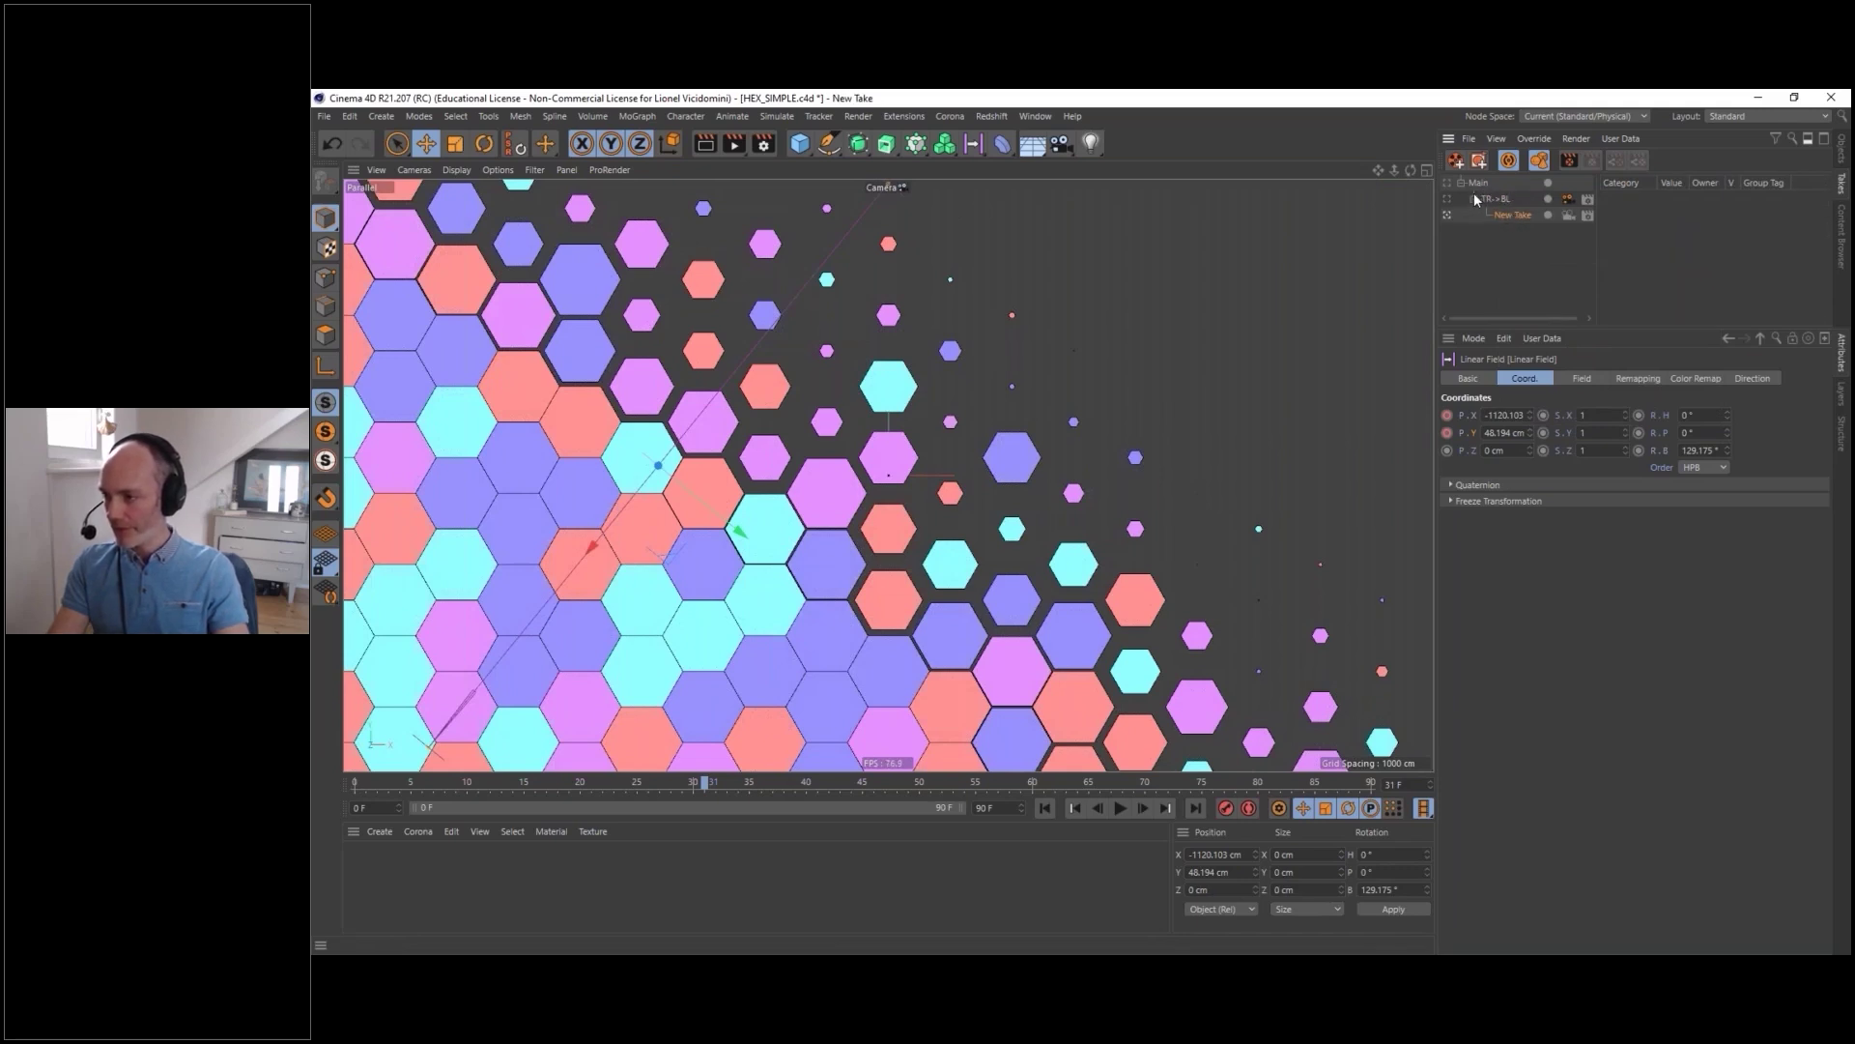
{"action": "double_click", "coordinate": [1510, 215]}
{"action": "type", "text": "Color"}
{"action": "key", "text": "Return"}
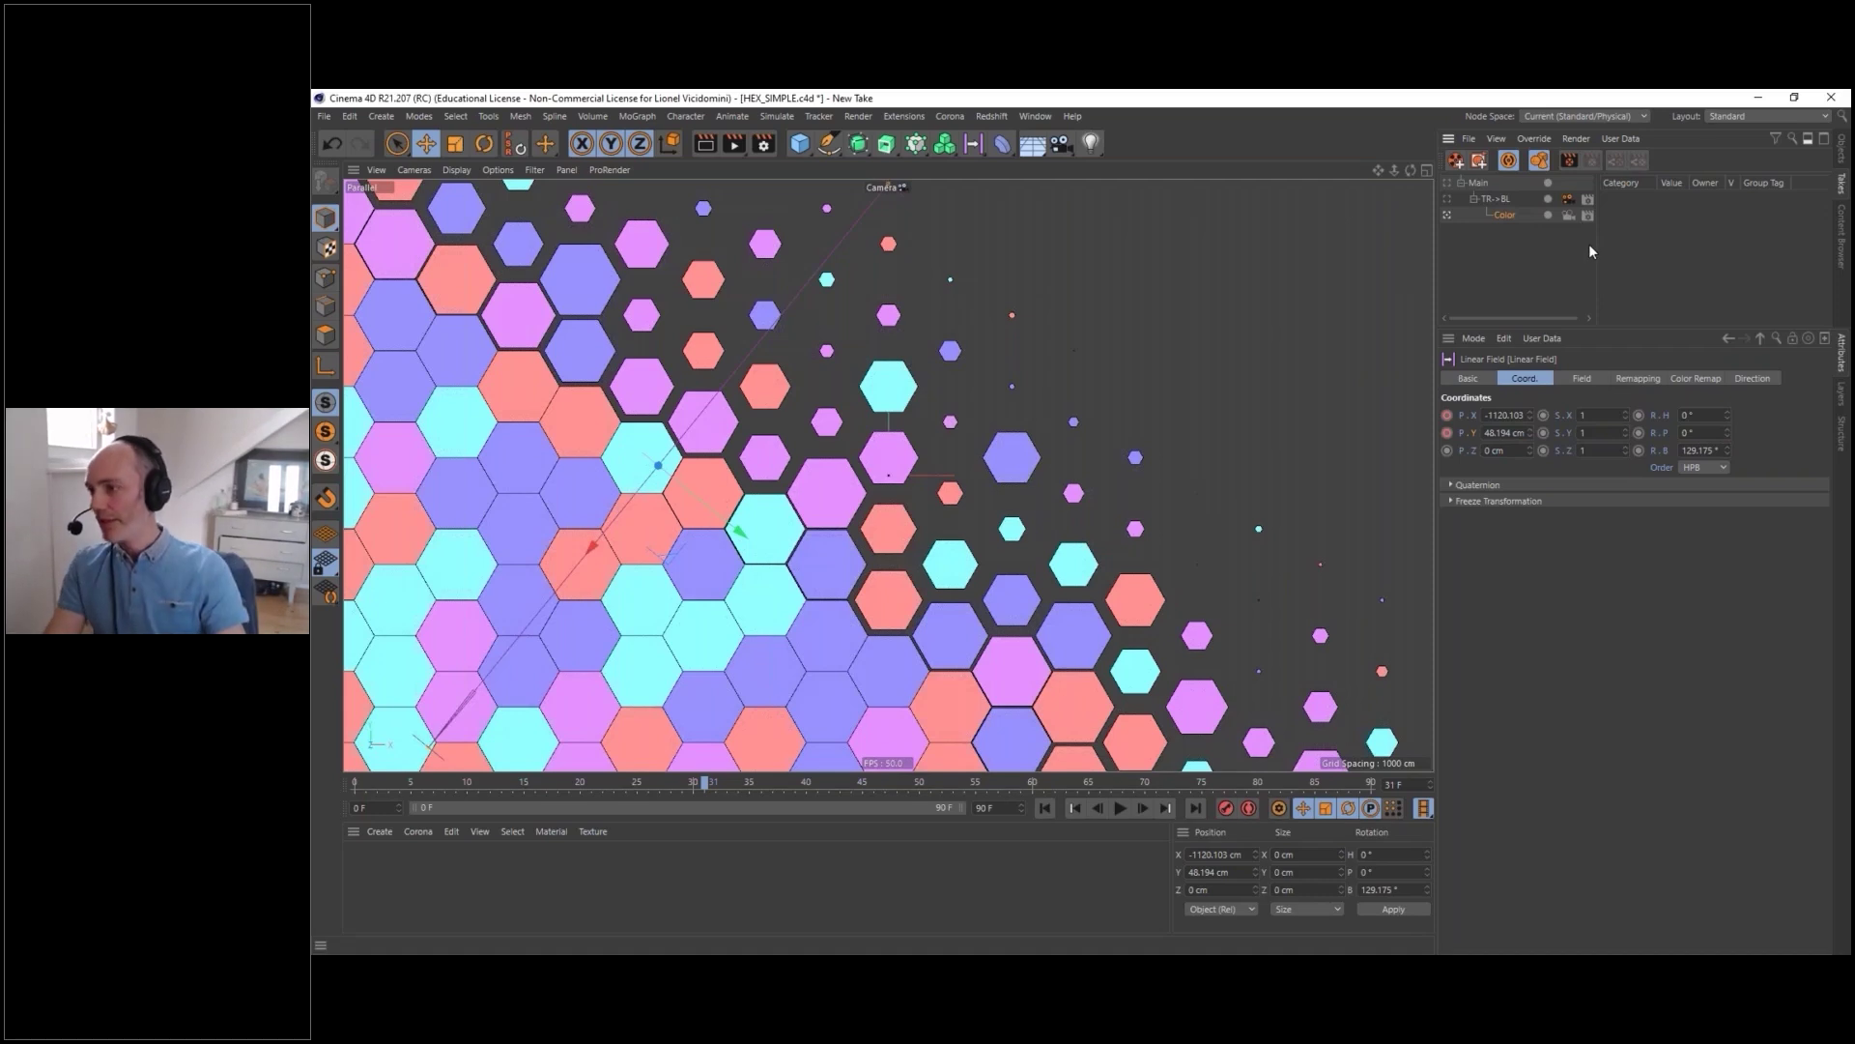
- In the Plain color effector's Random Field, recolour the selected Color Remap gradient knot orange and apply a three-colour harmony on the color wheel
{"action": "left_click", "coordinate": [1840, 153]}
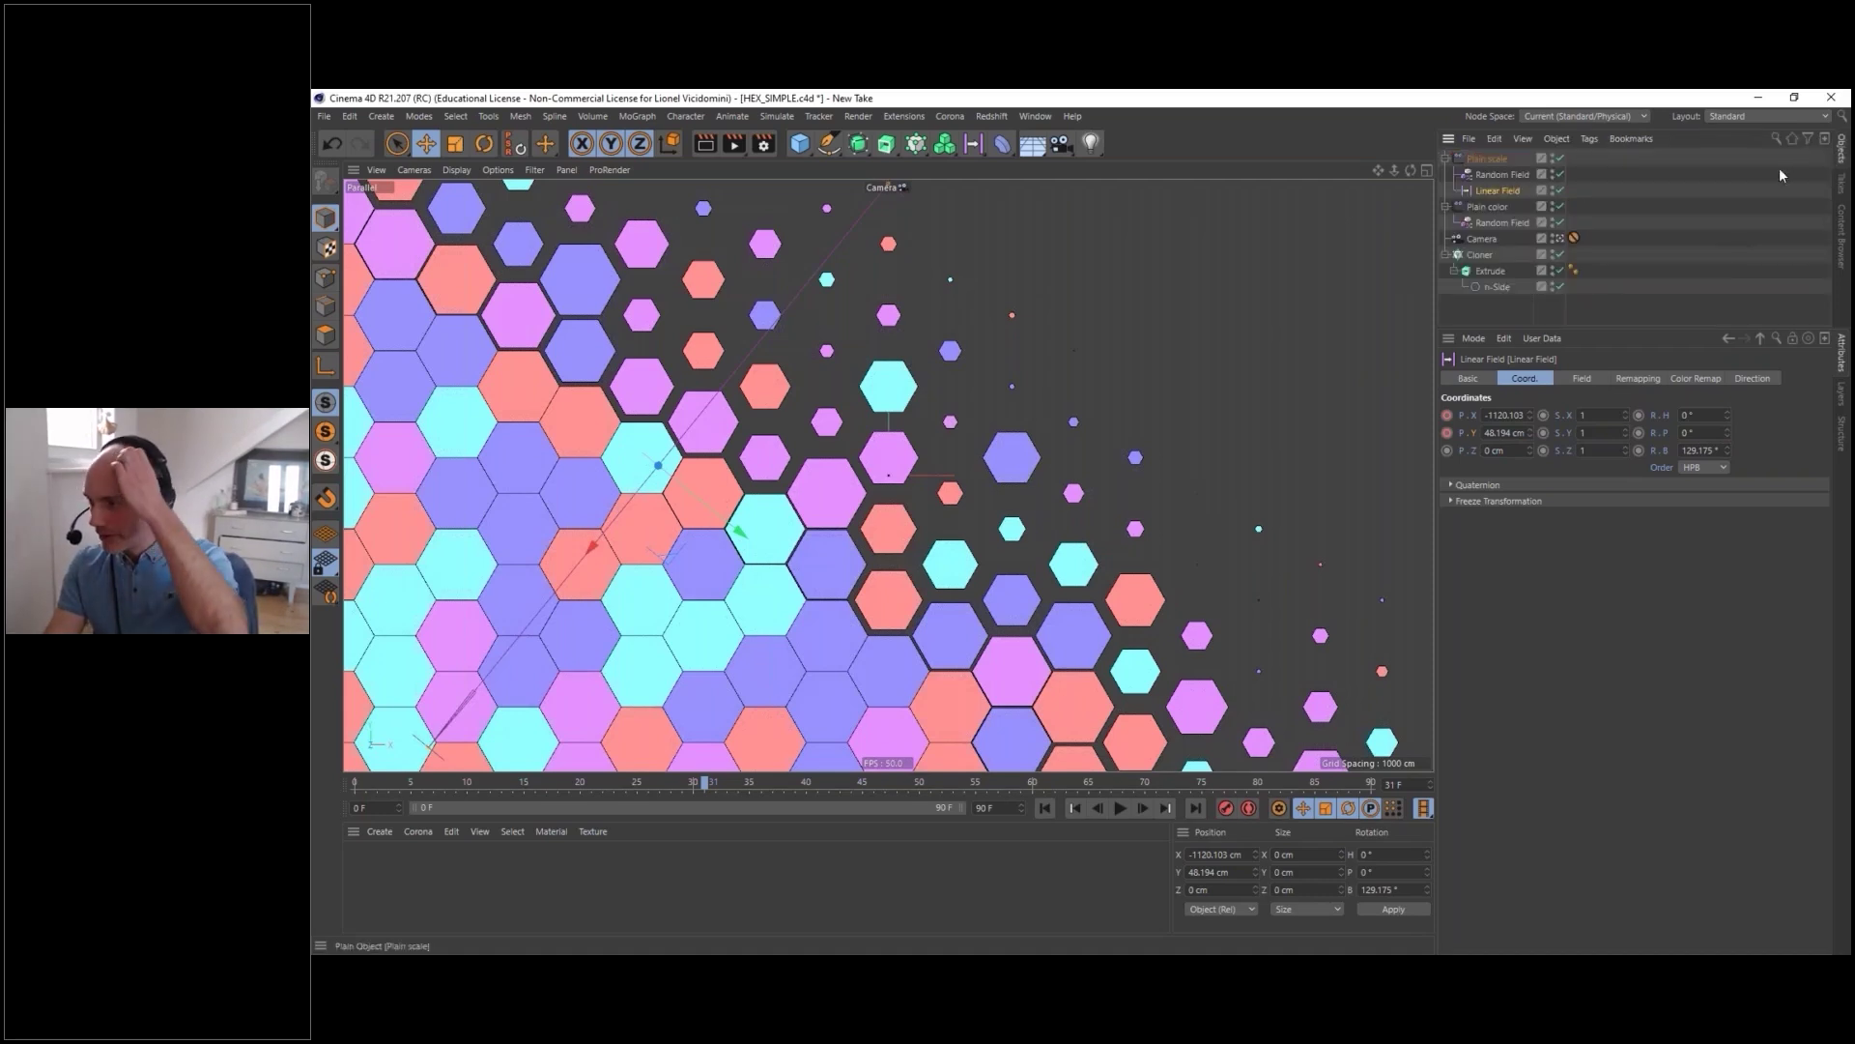
{"action": "left_click", "coordinate": [1503, 223]}
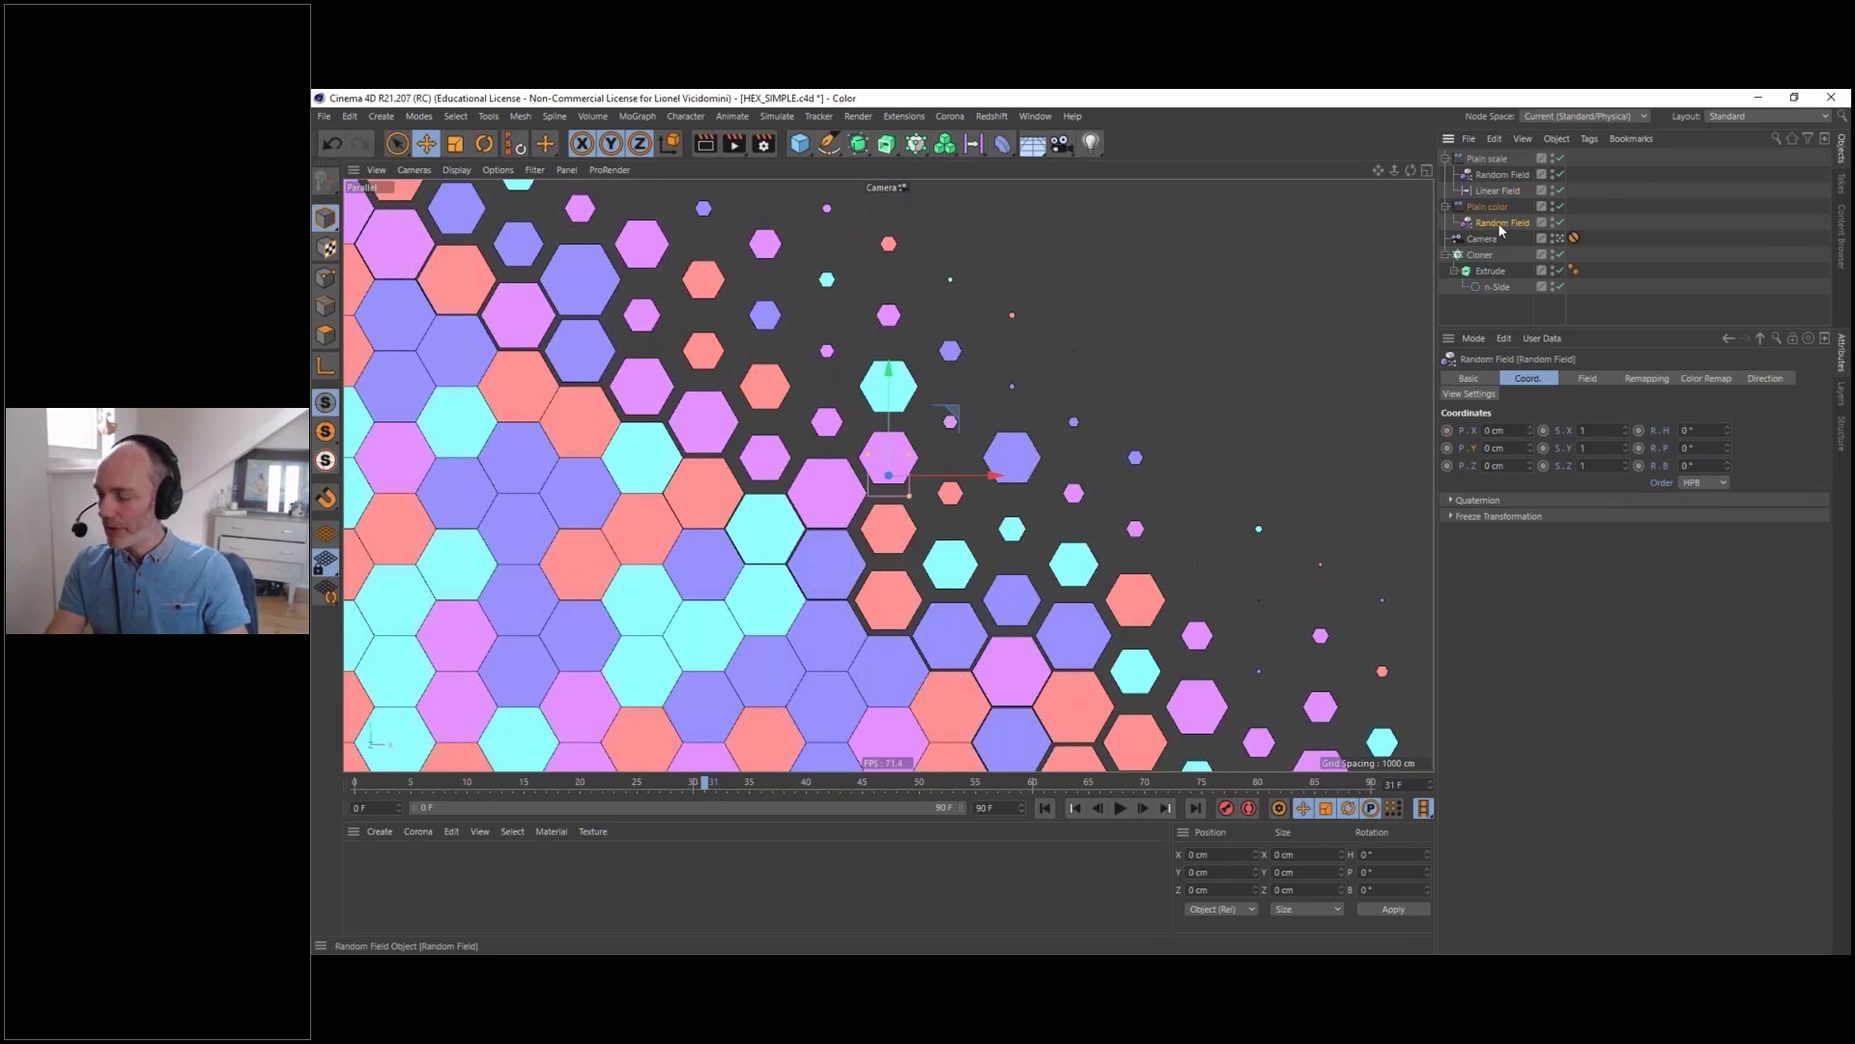
{"action": "left_click", "coordinate": [1706, 377]}
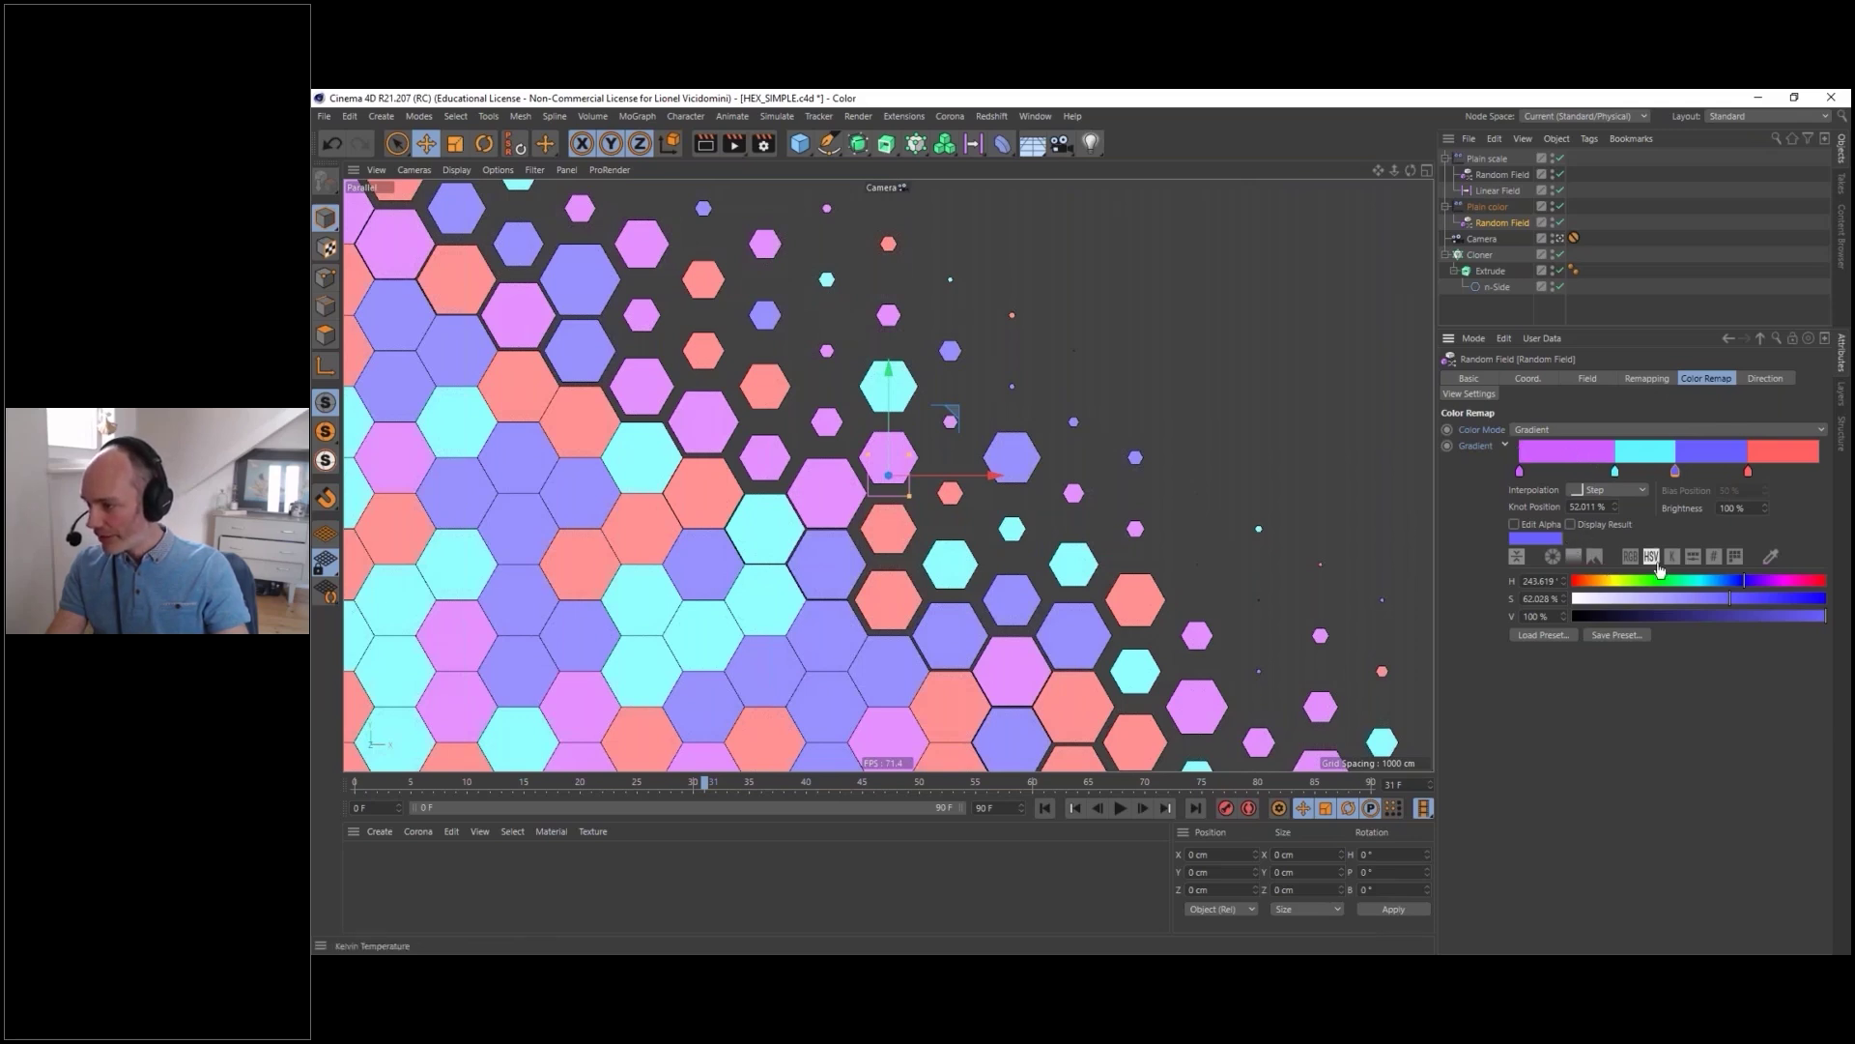
{"action": "left_click", "coordinate": [1739, 558]}
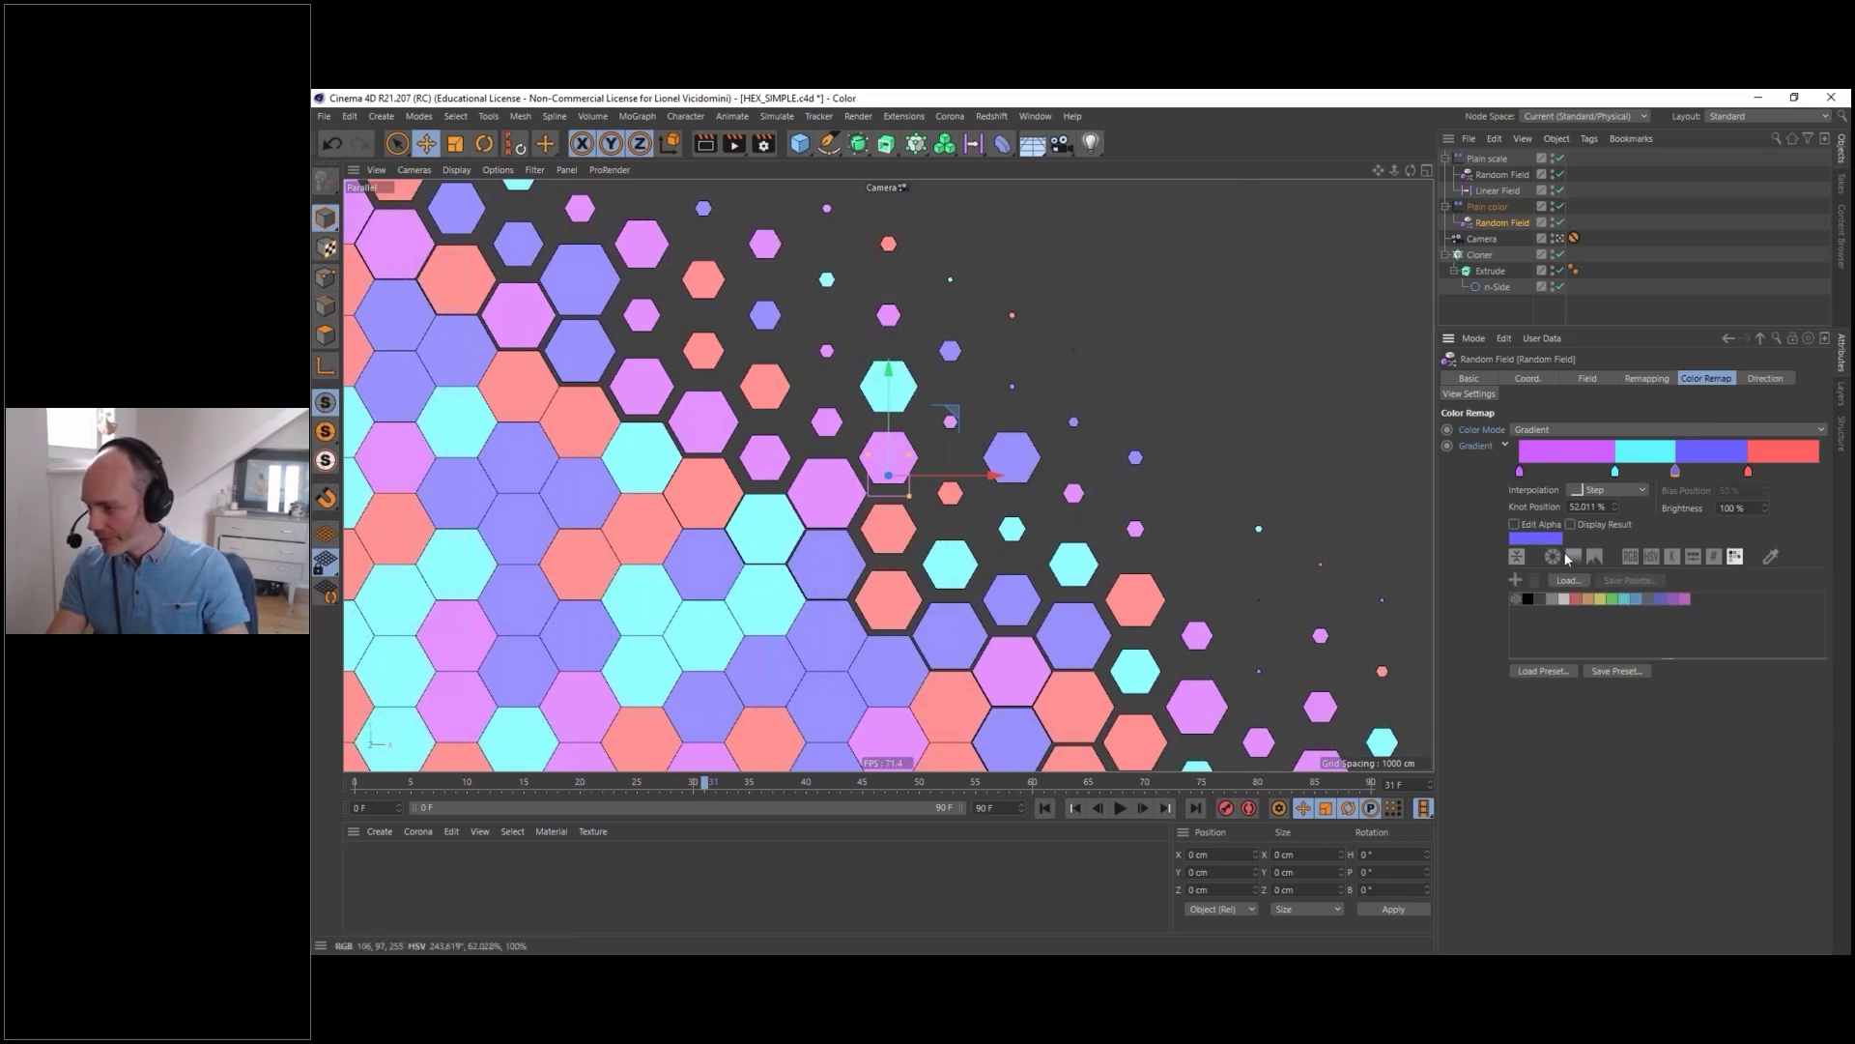
{"action": "left_click", "coordinate": [1553, 557]}
{"action": "mouse_move", "coordinate": [1641, 706]}
{"action": "left_mouse_down"}
{"action": "mouse_move", "coordinate": [1631, 630]}
{"action": "mouse_move", "coordinate": [1570, 627]}
{"action": "left_mouse_up"}
{"action": "left_click", "coordinate": [1607, 581]}
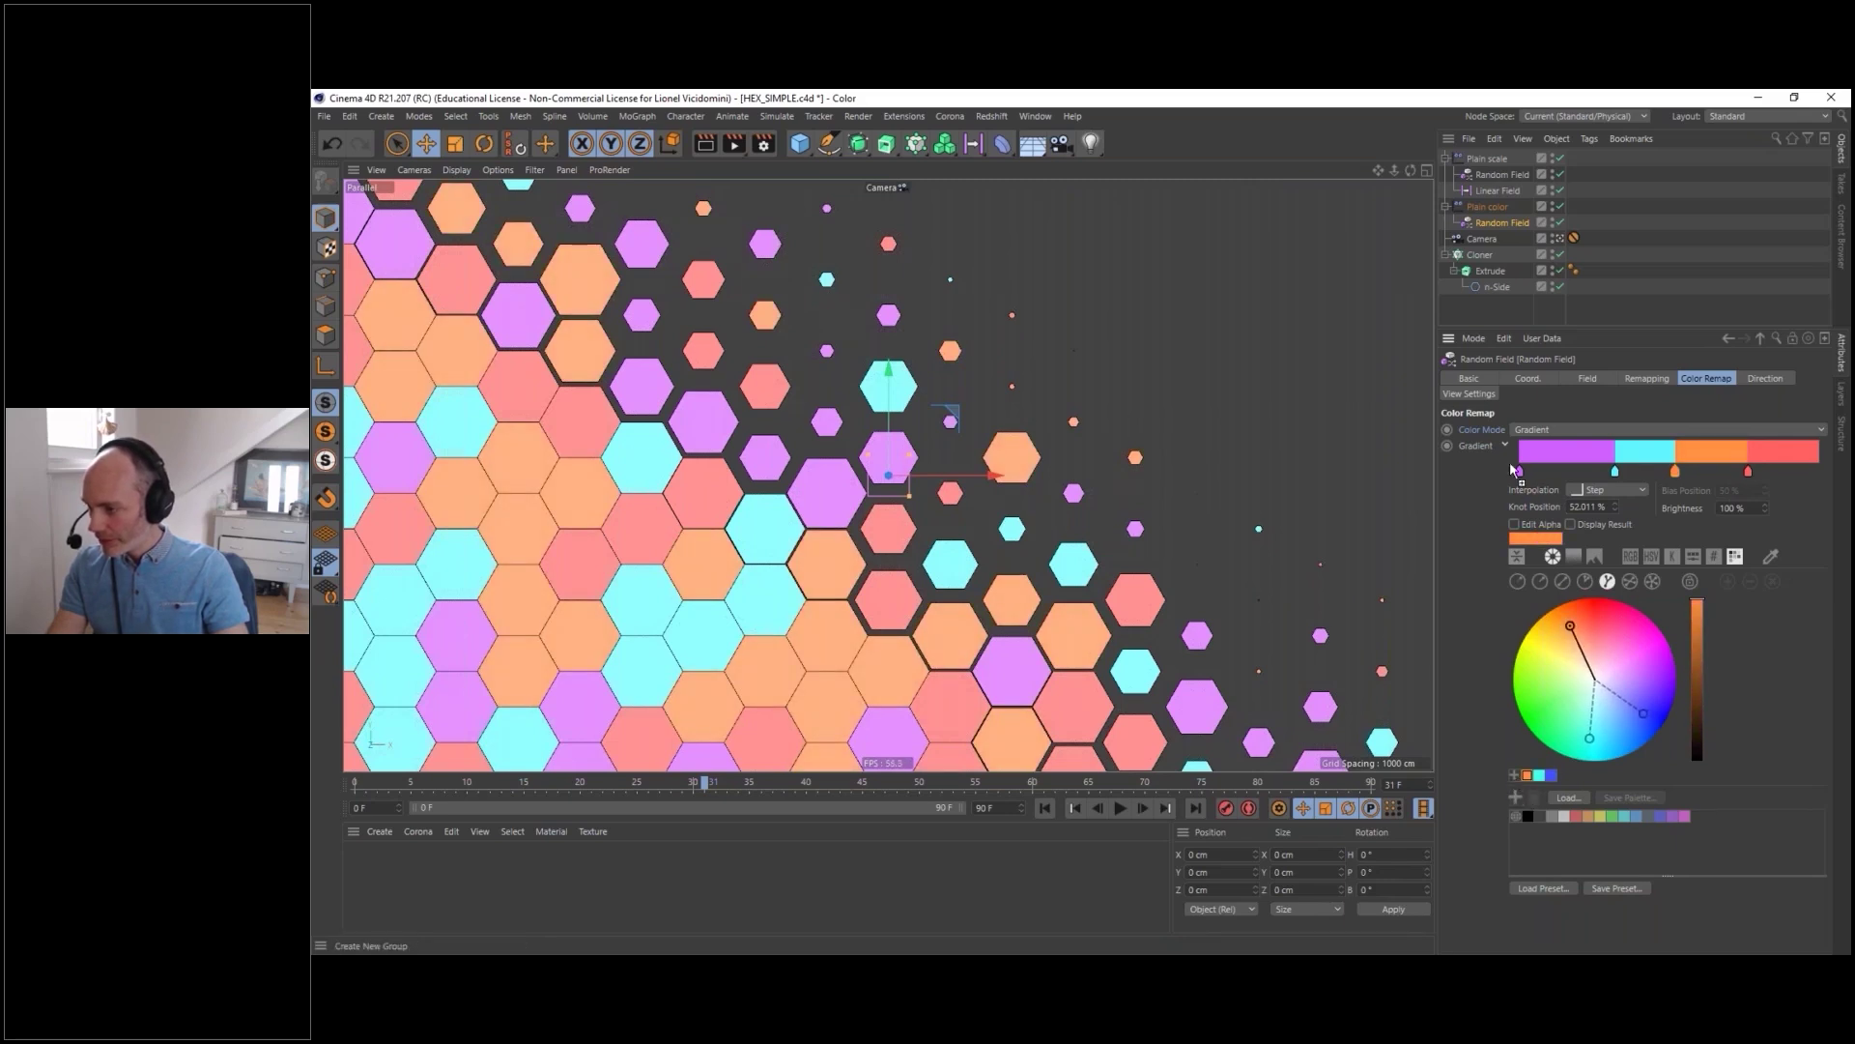
- Fill the gradient with the orange, cyan and blue harmony group, use Step interpolation, and compress the knots into roughly equal color bands
{"action": "left_click_drag", "start_coordinate": [1516, 474], "coordinate": [1520, 468]}
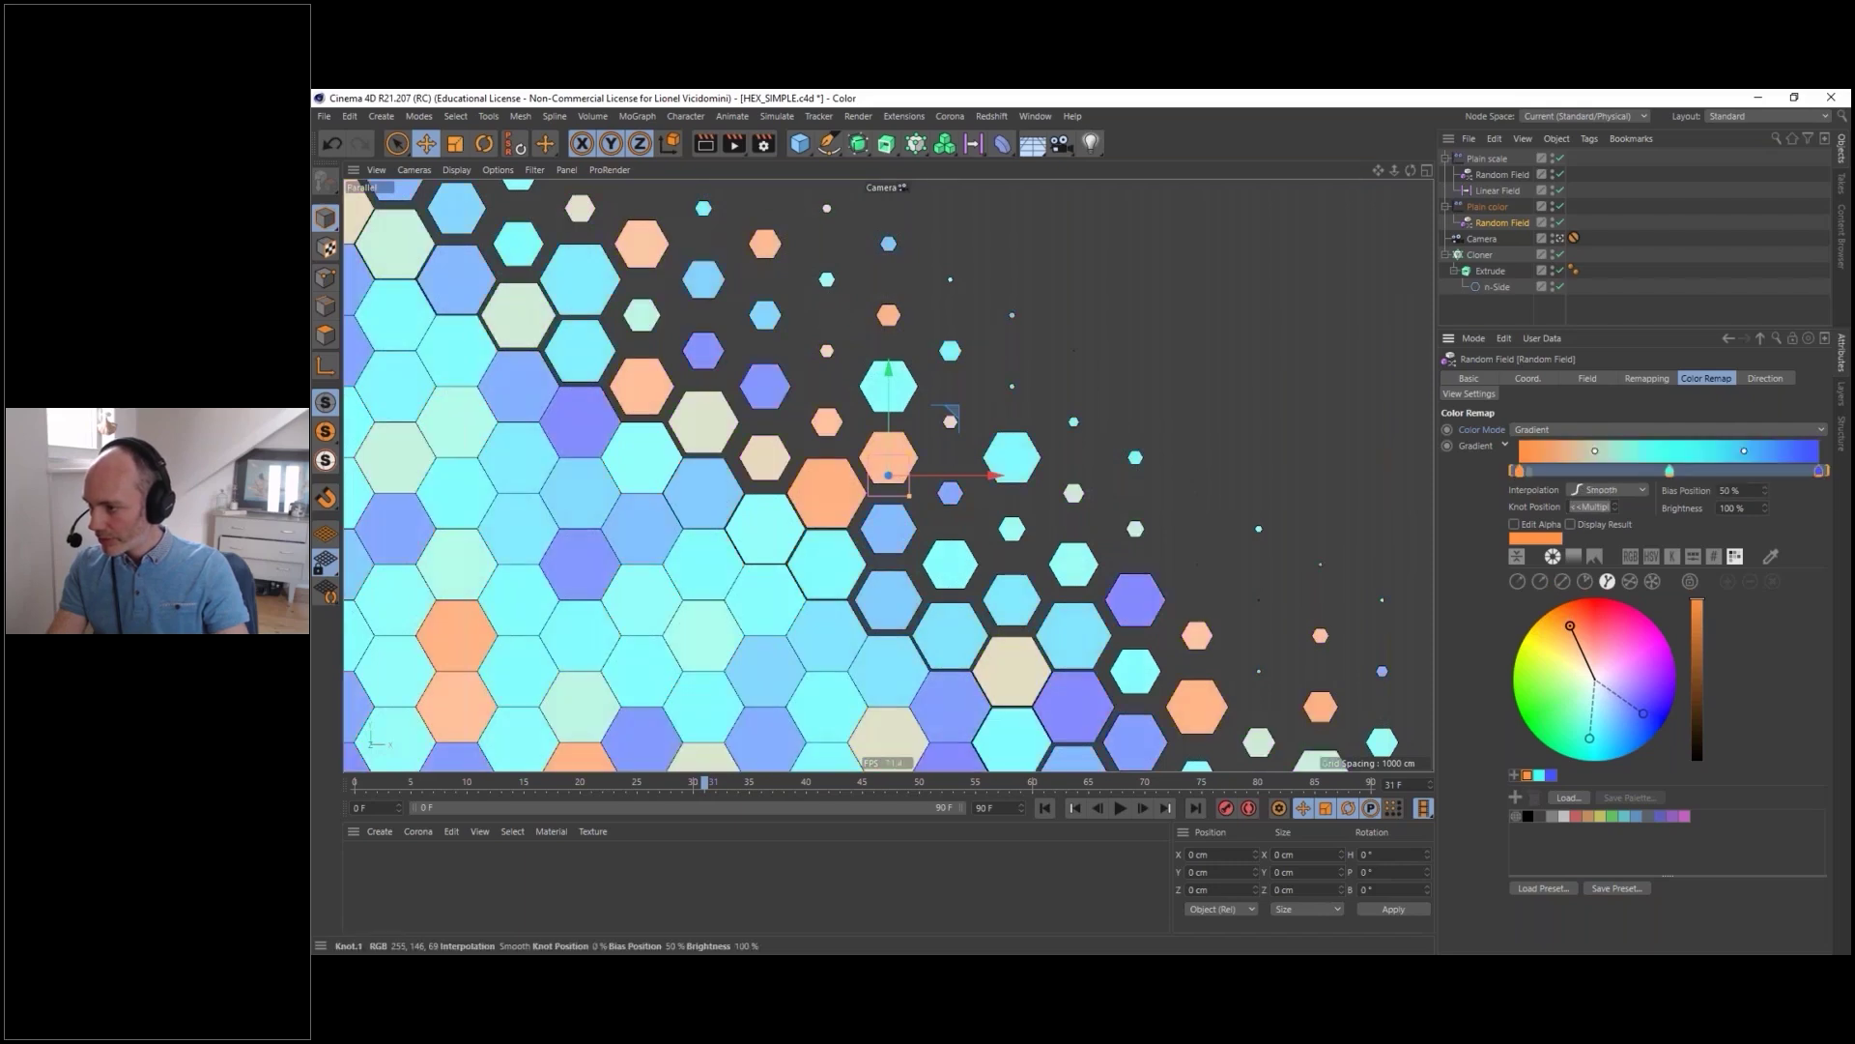
{"action": "left_click", "coordinate": [1605, 490]}
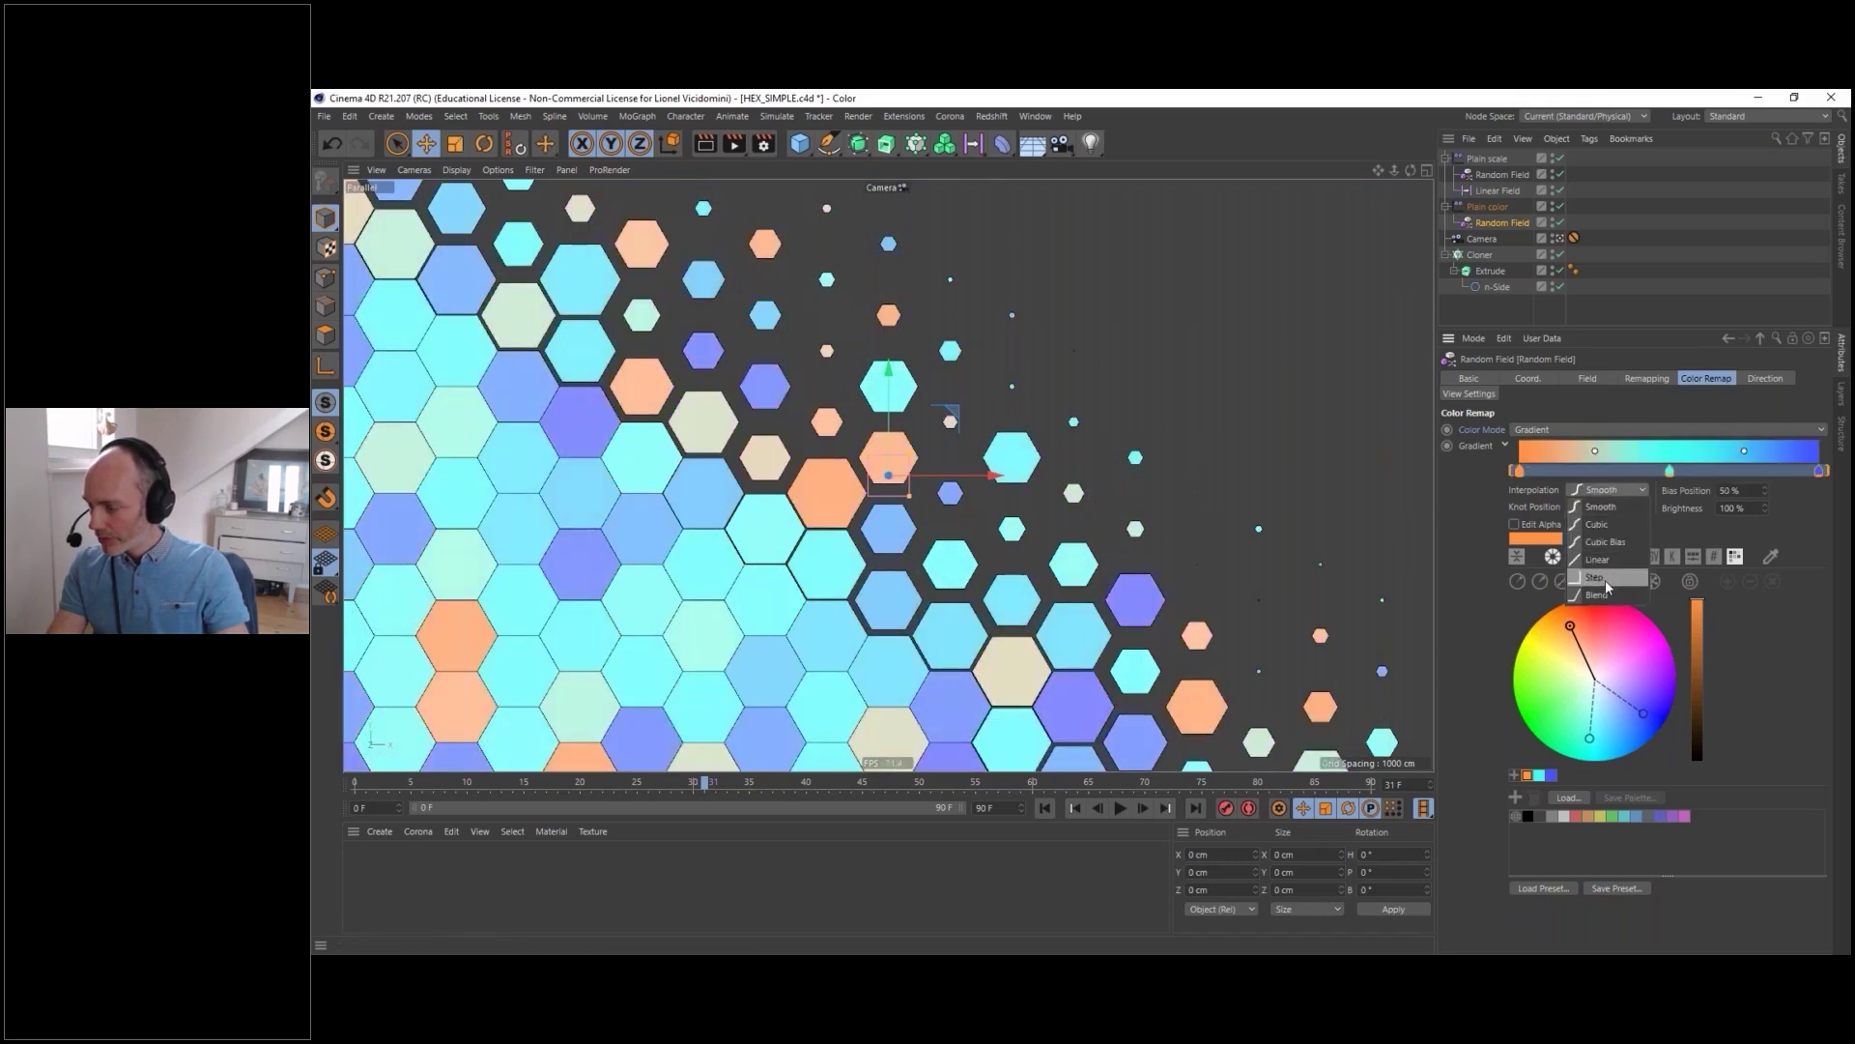
{"action": "left_click", "coordinate": [1600, 580]}
{"action": "left_click_drag", "start_coordinate": [1821, 472], "coordinate": [1720, 471]}
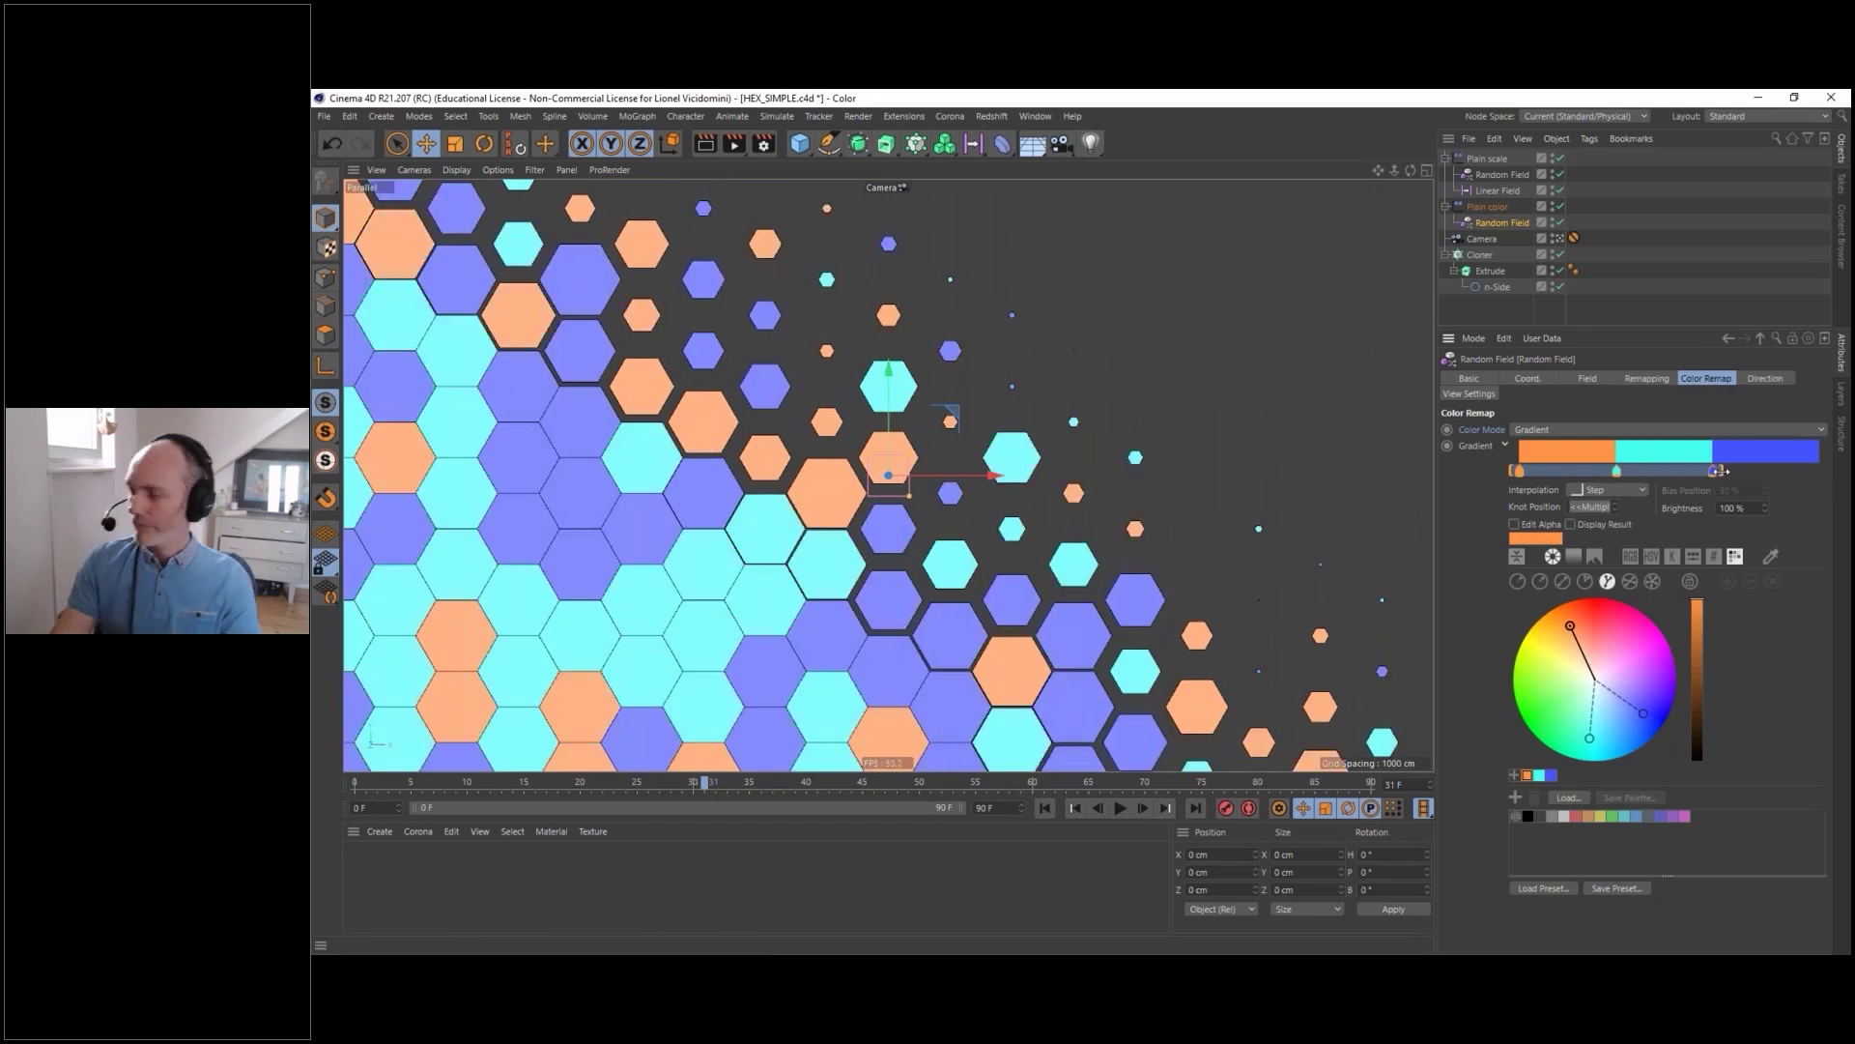
- Examine the Random Field gradient override stored in the Color take and compare it with the Main take
{"action": "left_click", "coordinate": [1841, 182]}
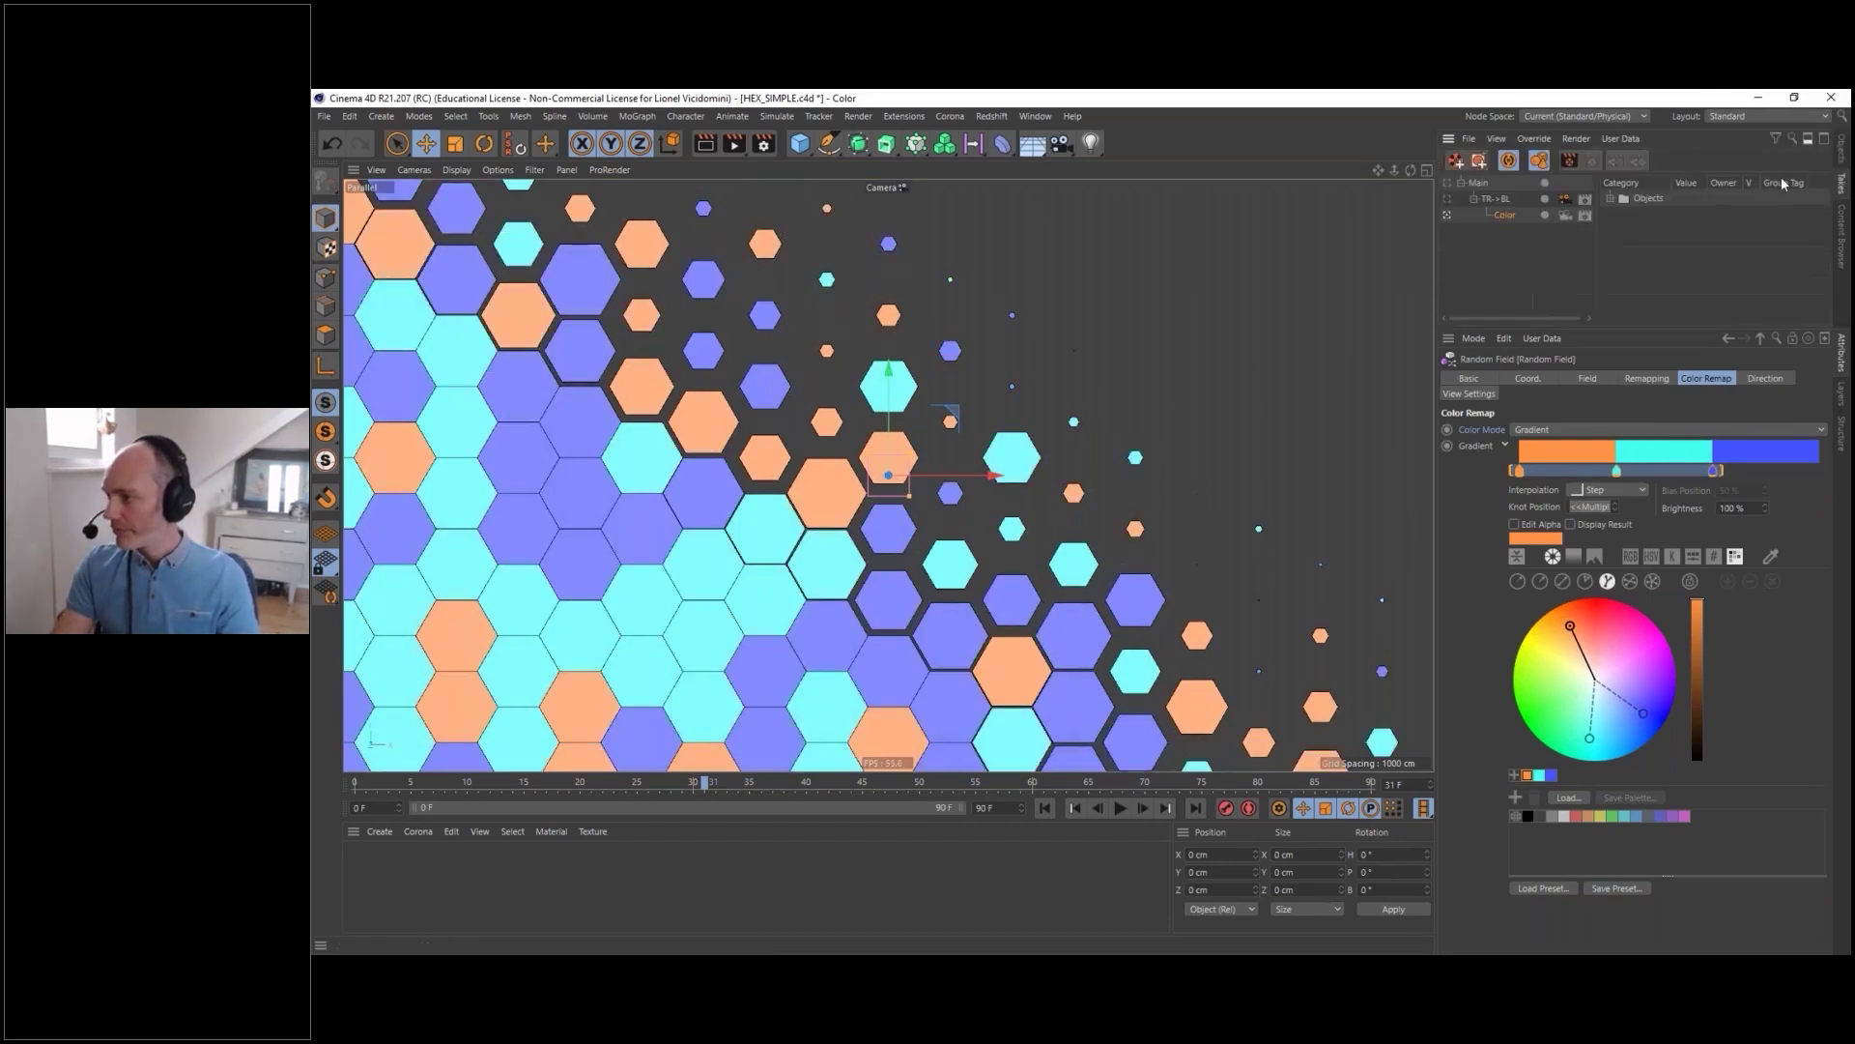
{"action": "left_click", "coordinate": [1609, 198]}
{"action": "left_click", "coordinate": [1623, 214]}
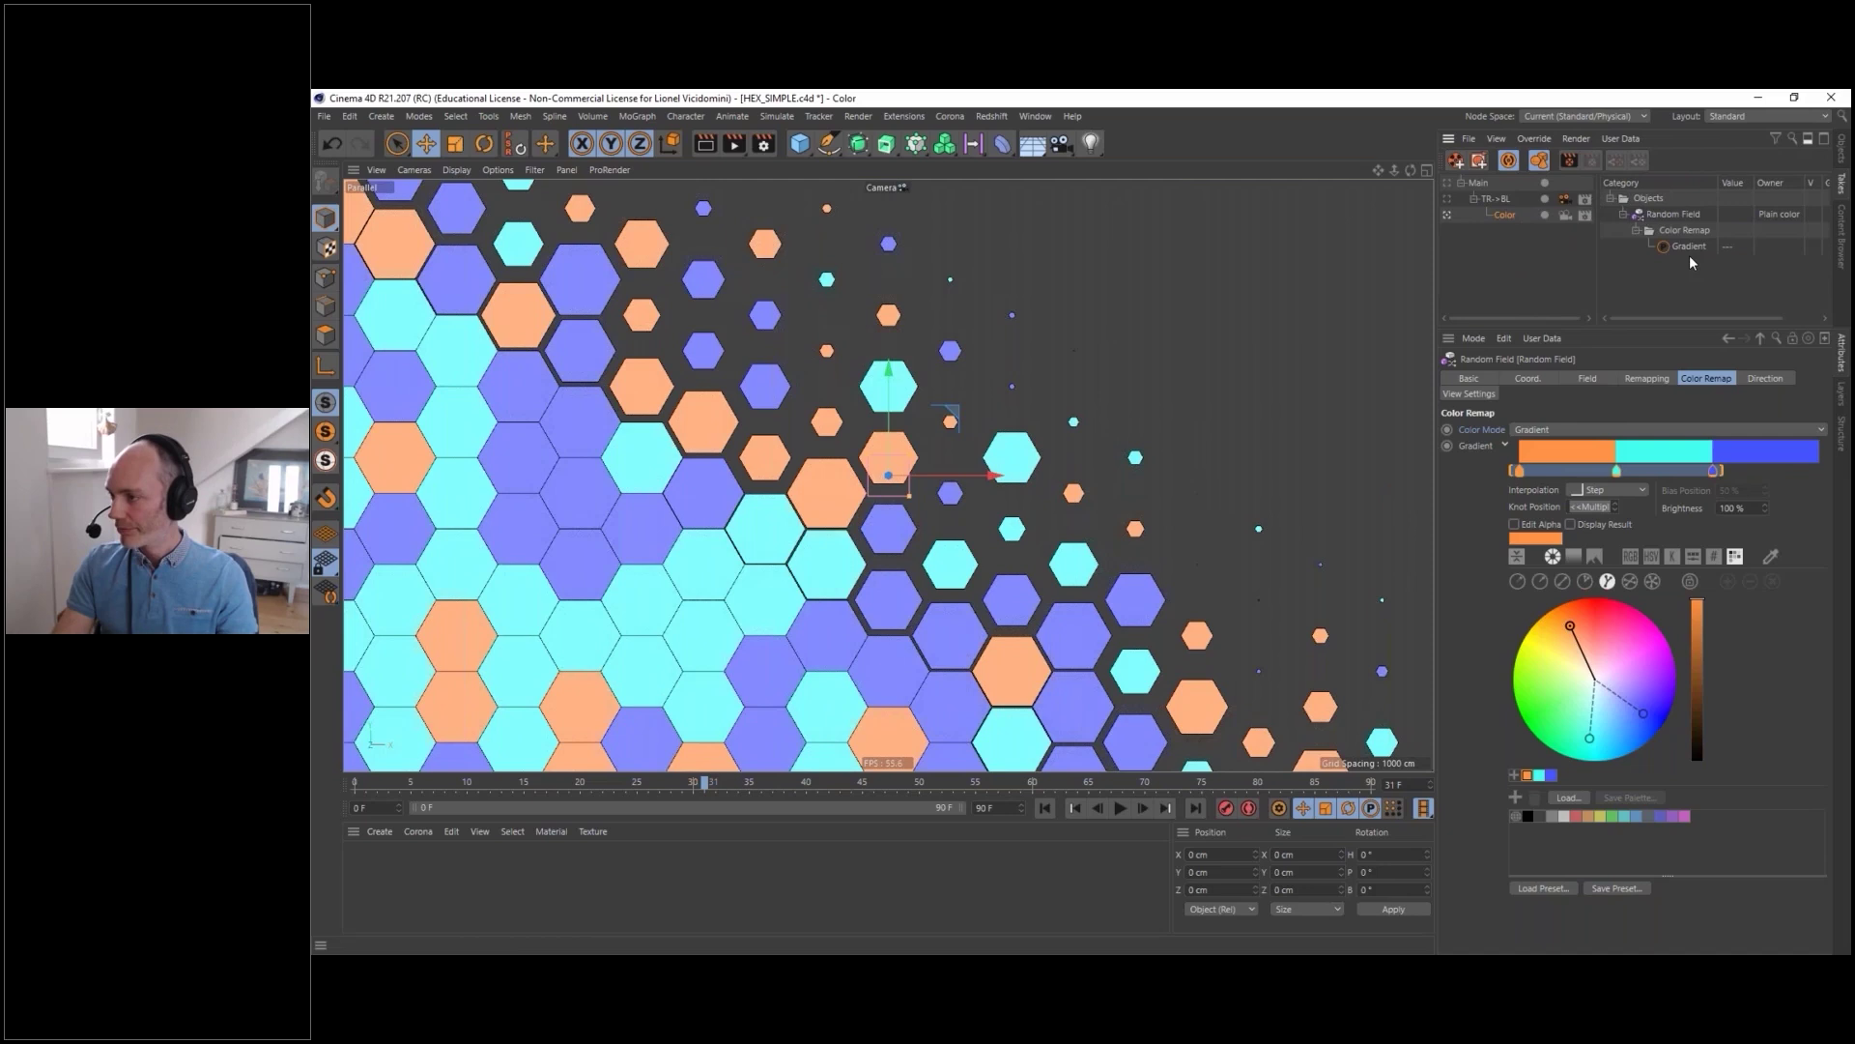
{"action": "left_click", "coordinate": [1449, 198]}
{"action": "left_click", "coordinate": [1449, 183]}
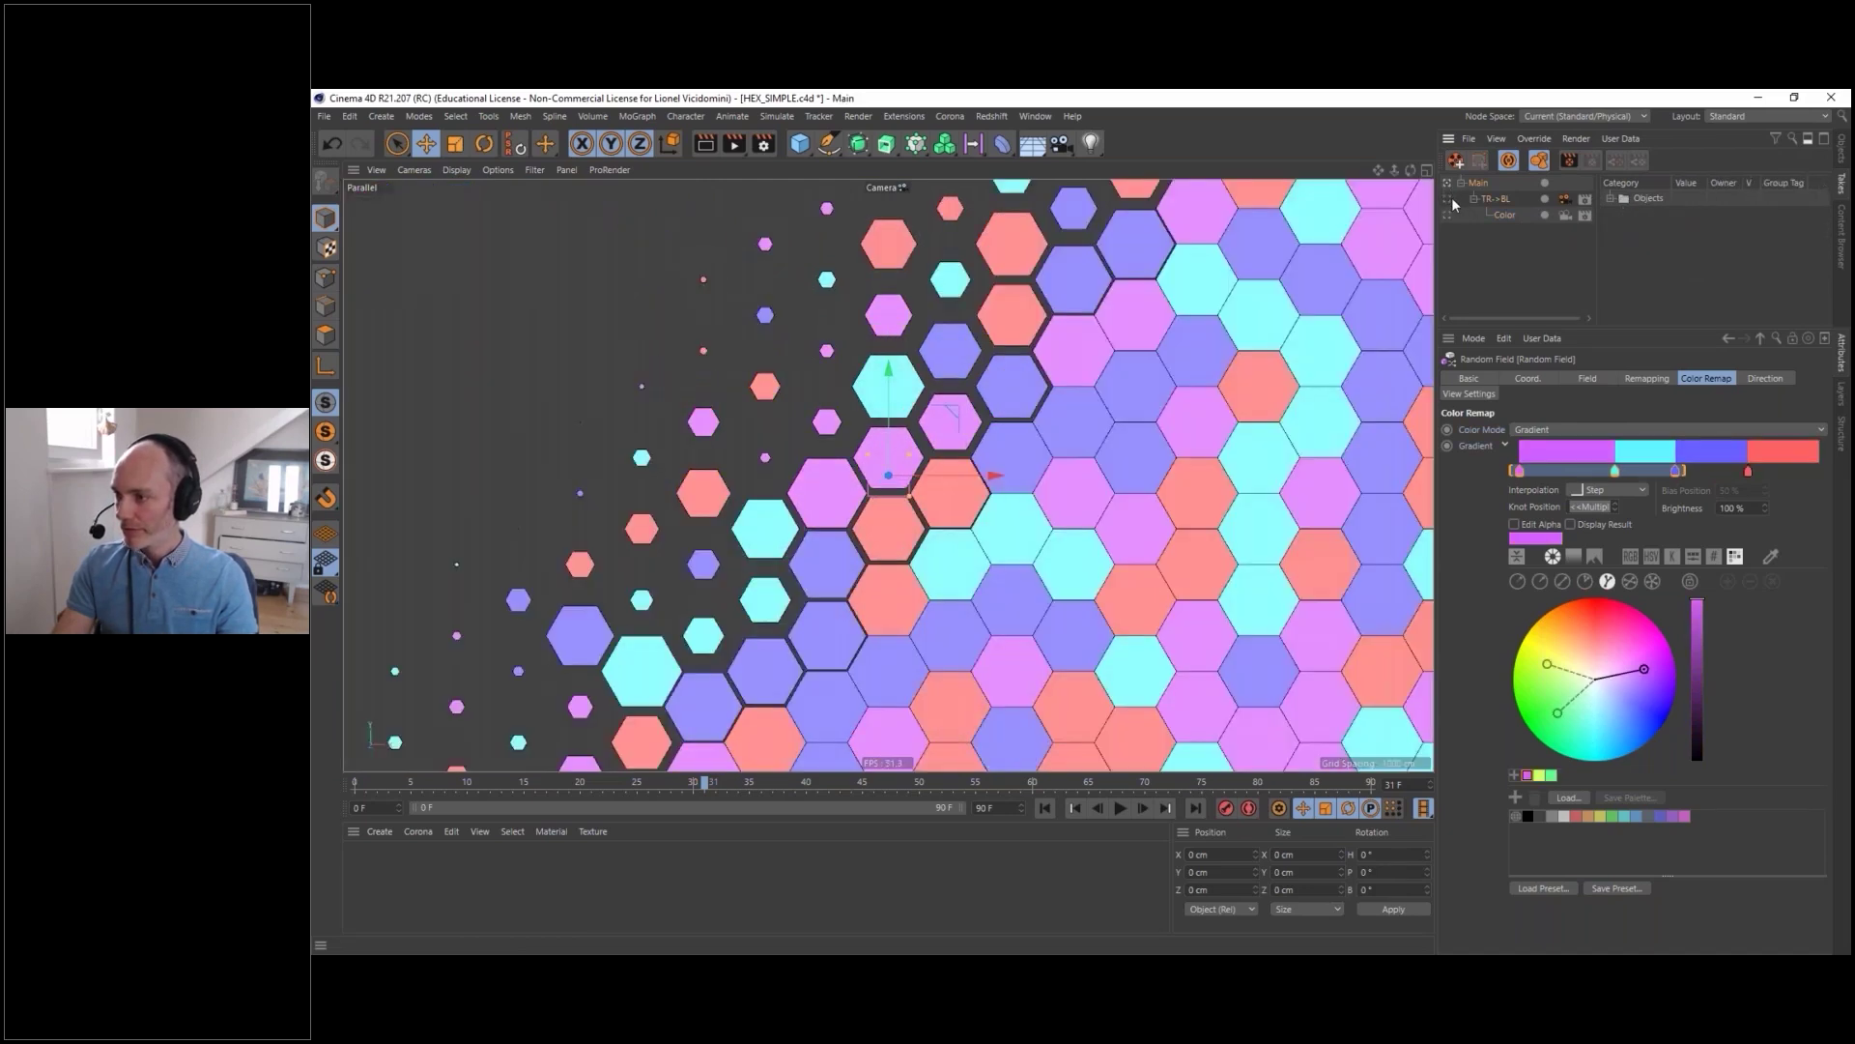
- Copy the Color take from under TR->BL to directly beneath the Main take and make the copy the active take
{"action": "left_click", "coordinate": [1447, 198]}
{"action": "left_click", "coordinate": [1447, 215]}
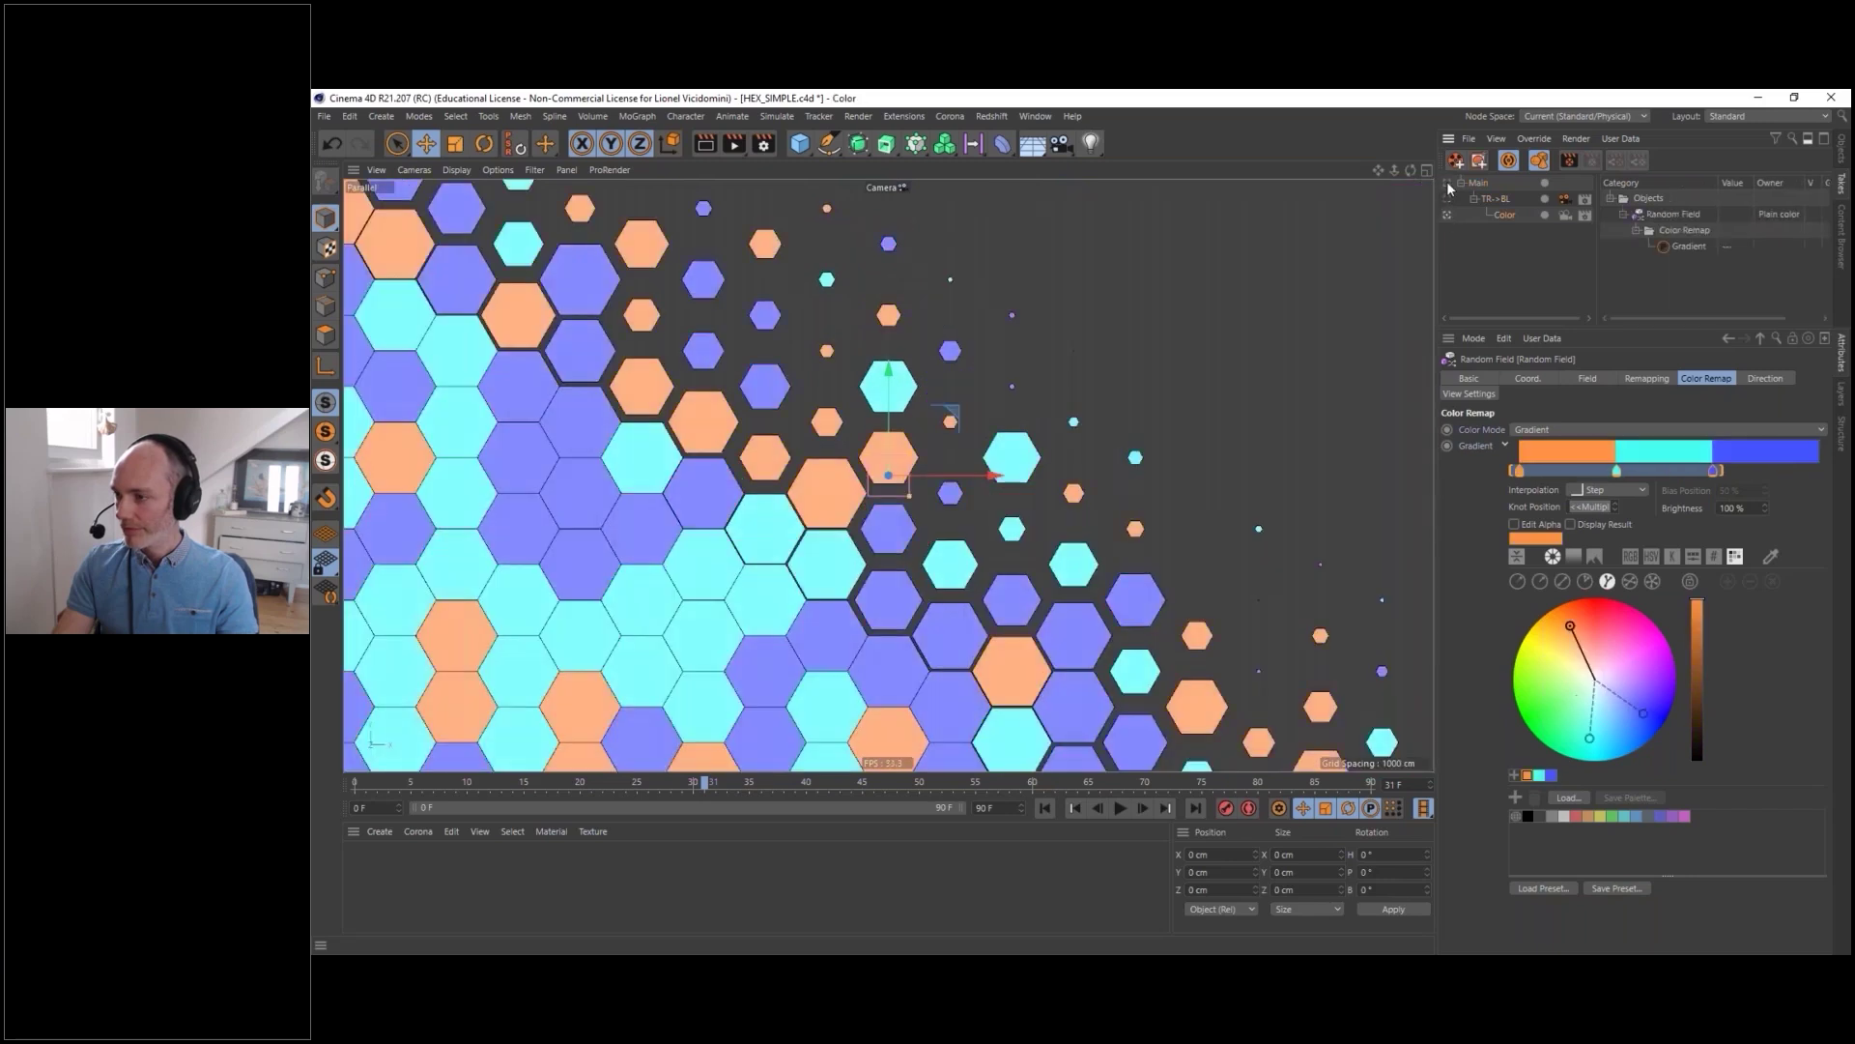
{"action": "left_click", "coordinate": [1447, 182]}
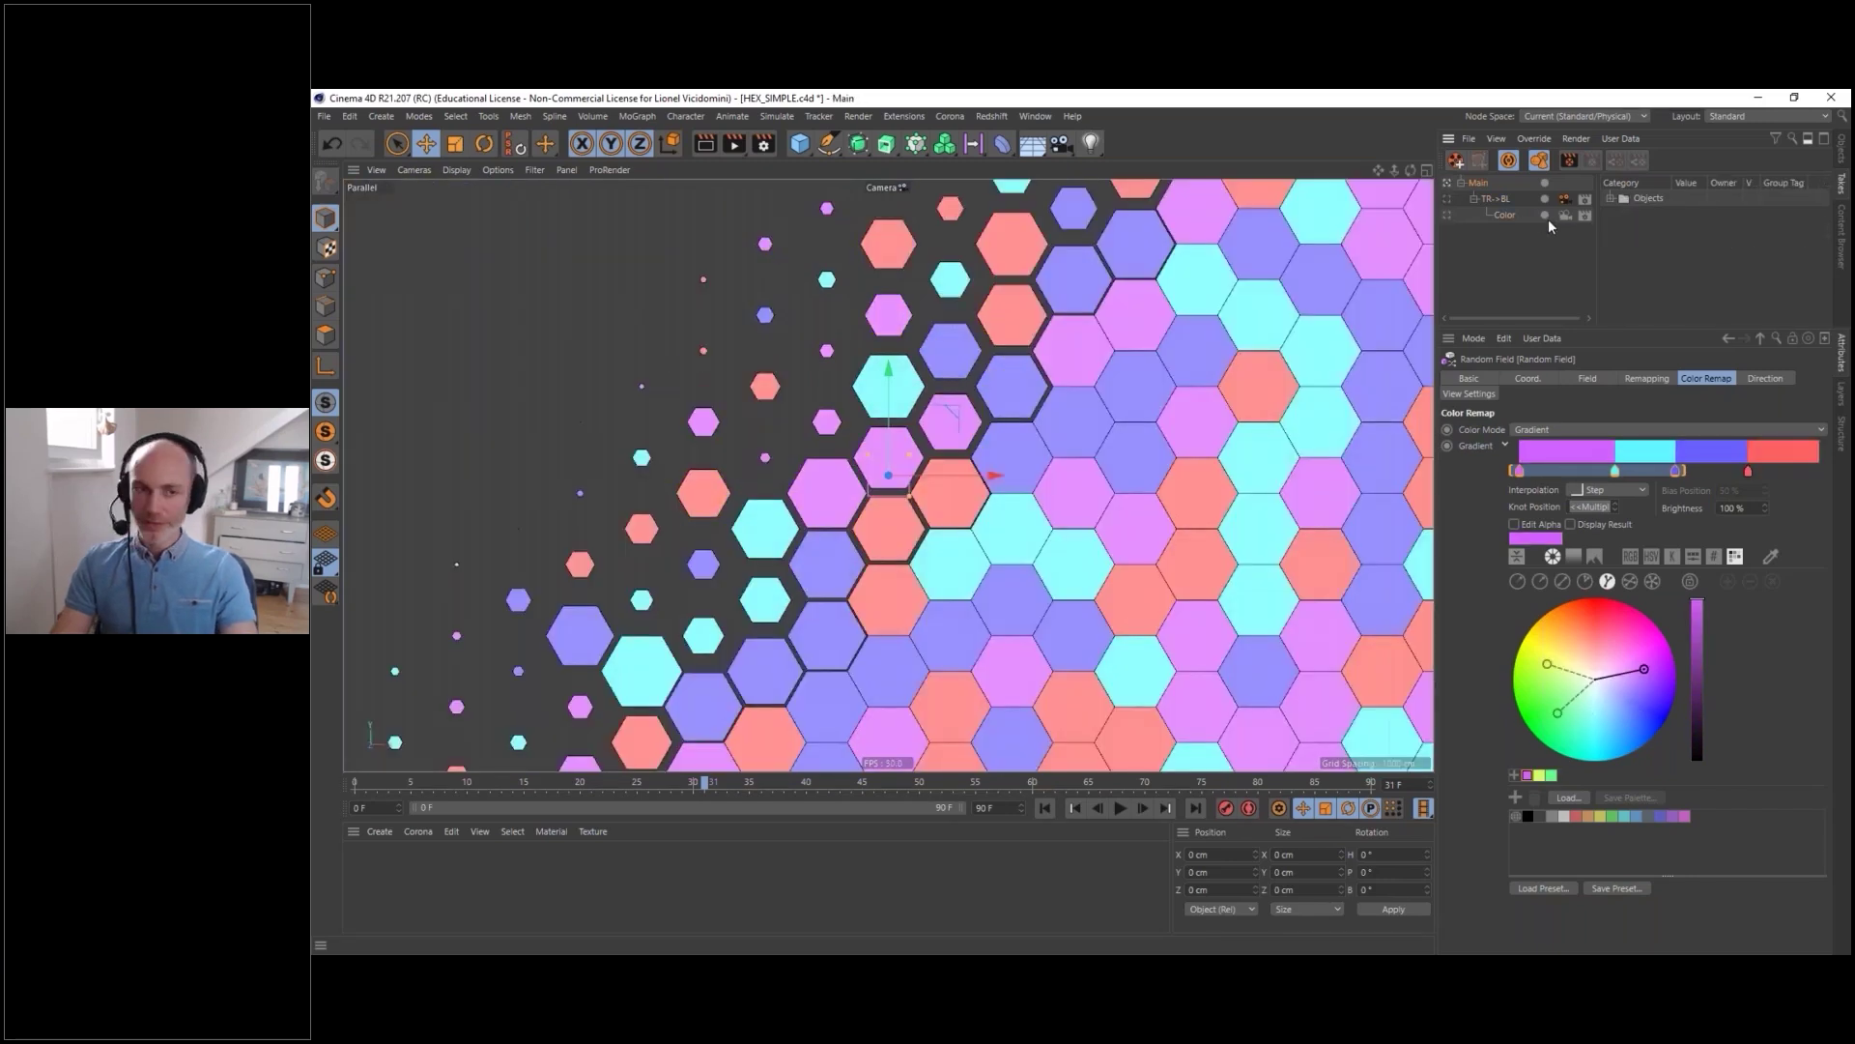
{"action": "left_click", "coordinate": [1504, 215]}
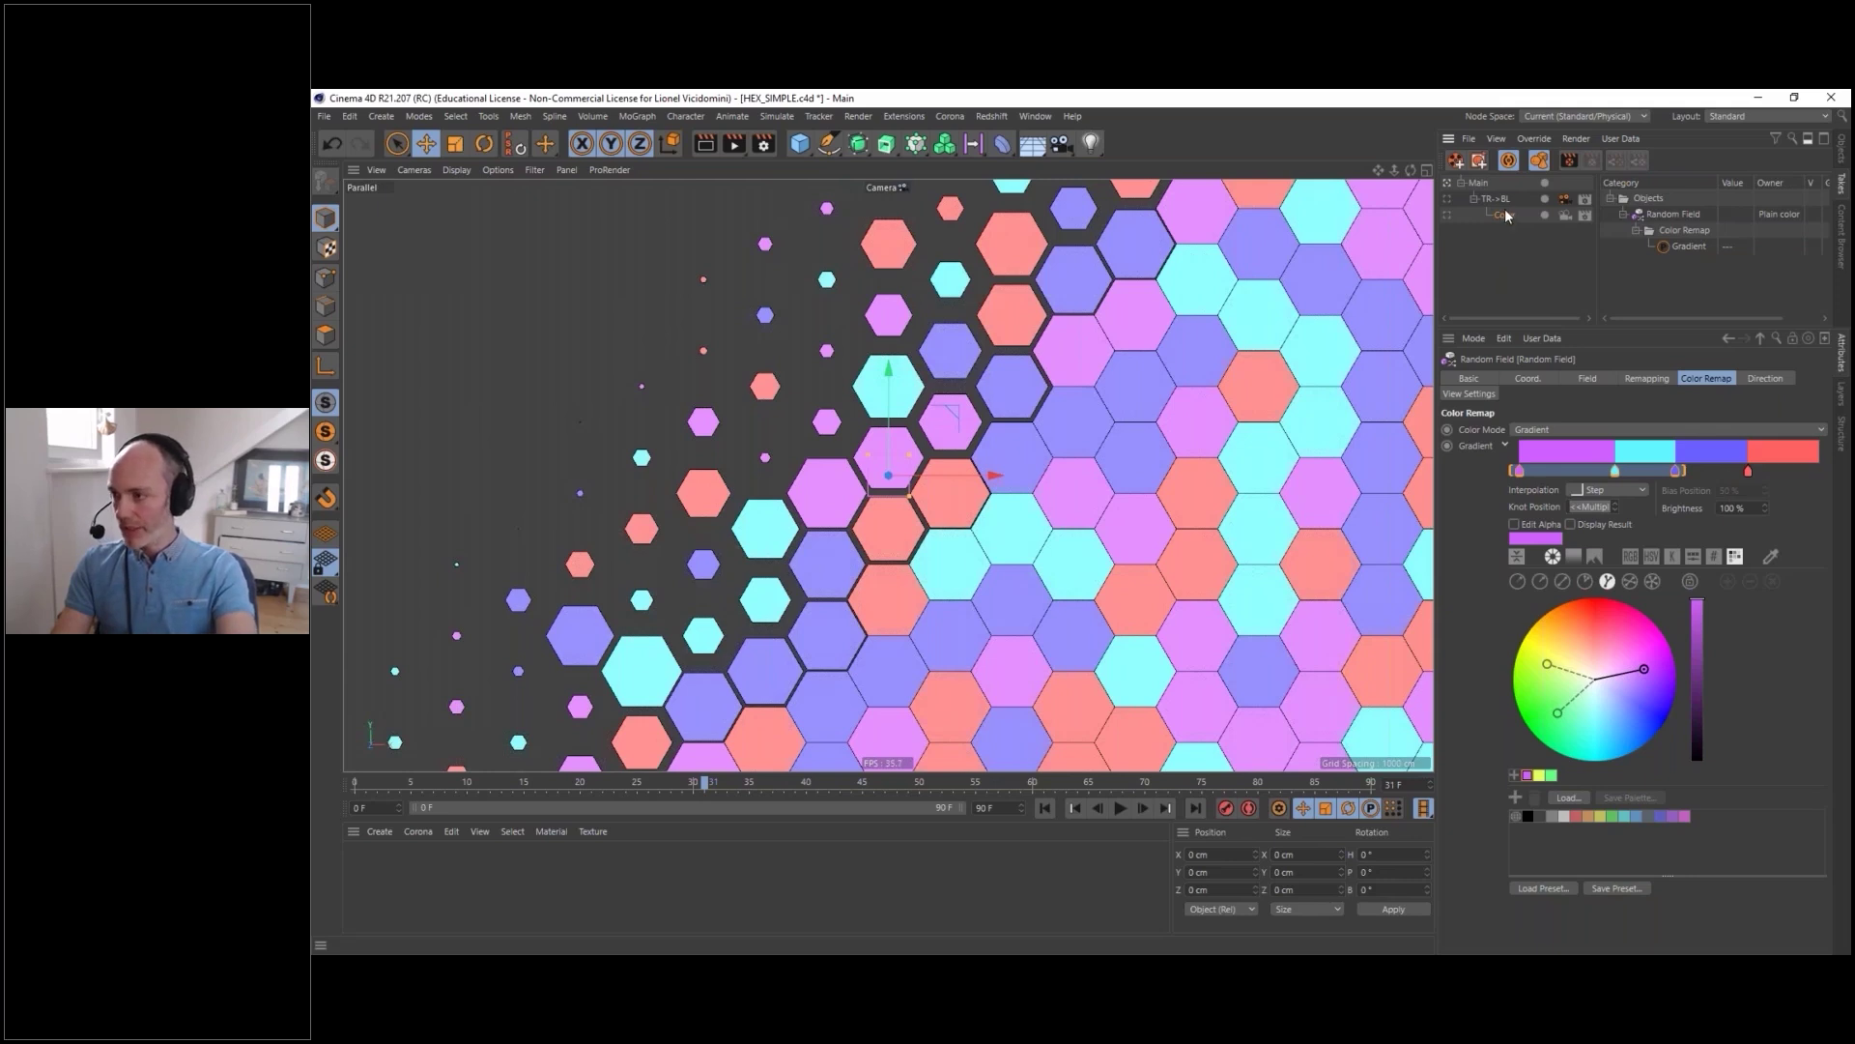
{"action": "left_click_drag", "start_coordinate": [1496, 207], "coordinate": [1484, 191]}
{"action": "left_click", "coordinate": [1448, 199]}
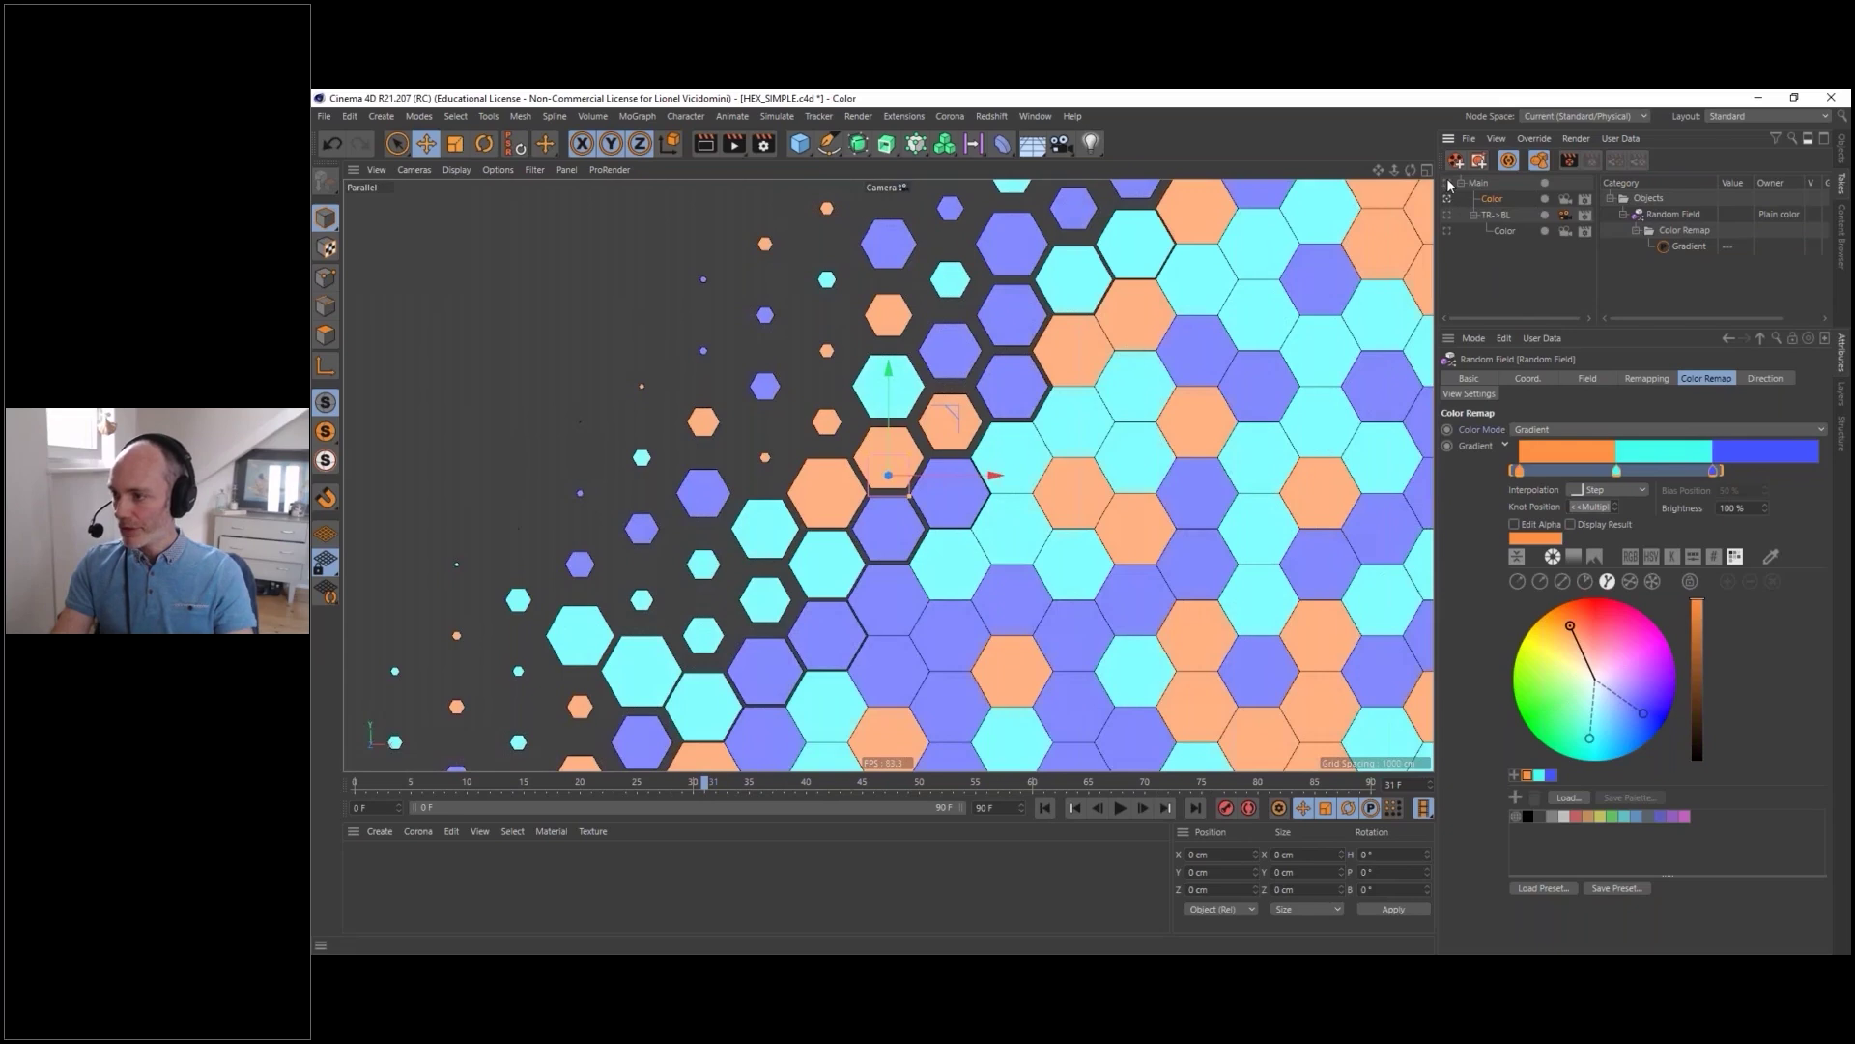
- Cycle through the Main, TR->BL and both Color takes to compare their transition directions and colors in the viewport
{"action": "left_click", "coordinate": [1448, 183]}
{"action": "left_click", "coordinate": [1448, 199]}
{"action": "left_click", "coordinate": [1448, 184]}
{"action": "left_click", "coordinate": [1448, 199]}
{"action": "left_click", "coordinate": [1448, 215]}
{"action": "left_click", "coordinate": [1447, 232]}
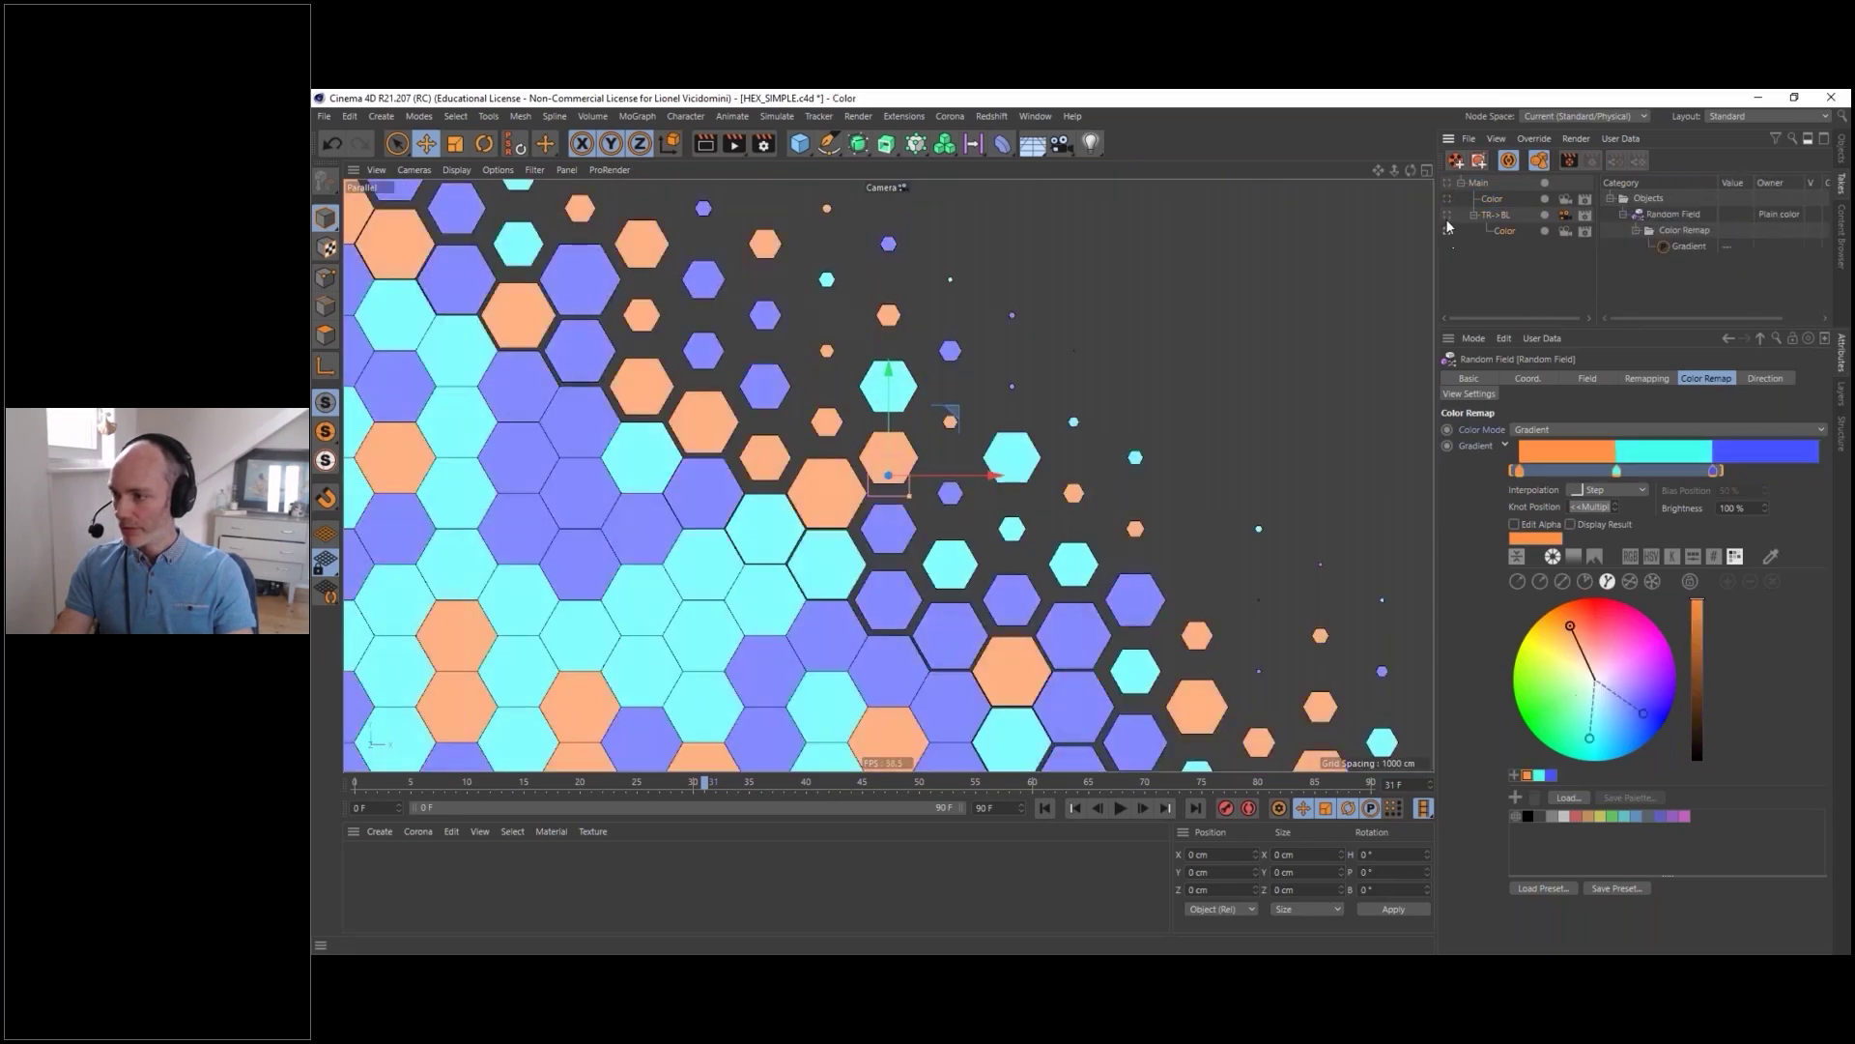
{"action": "left_click", "coordinate": [1447, 215]}
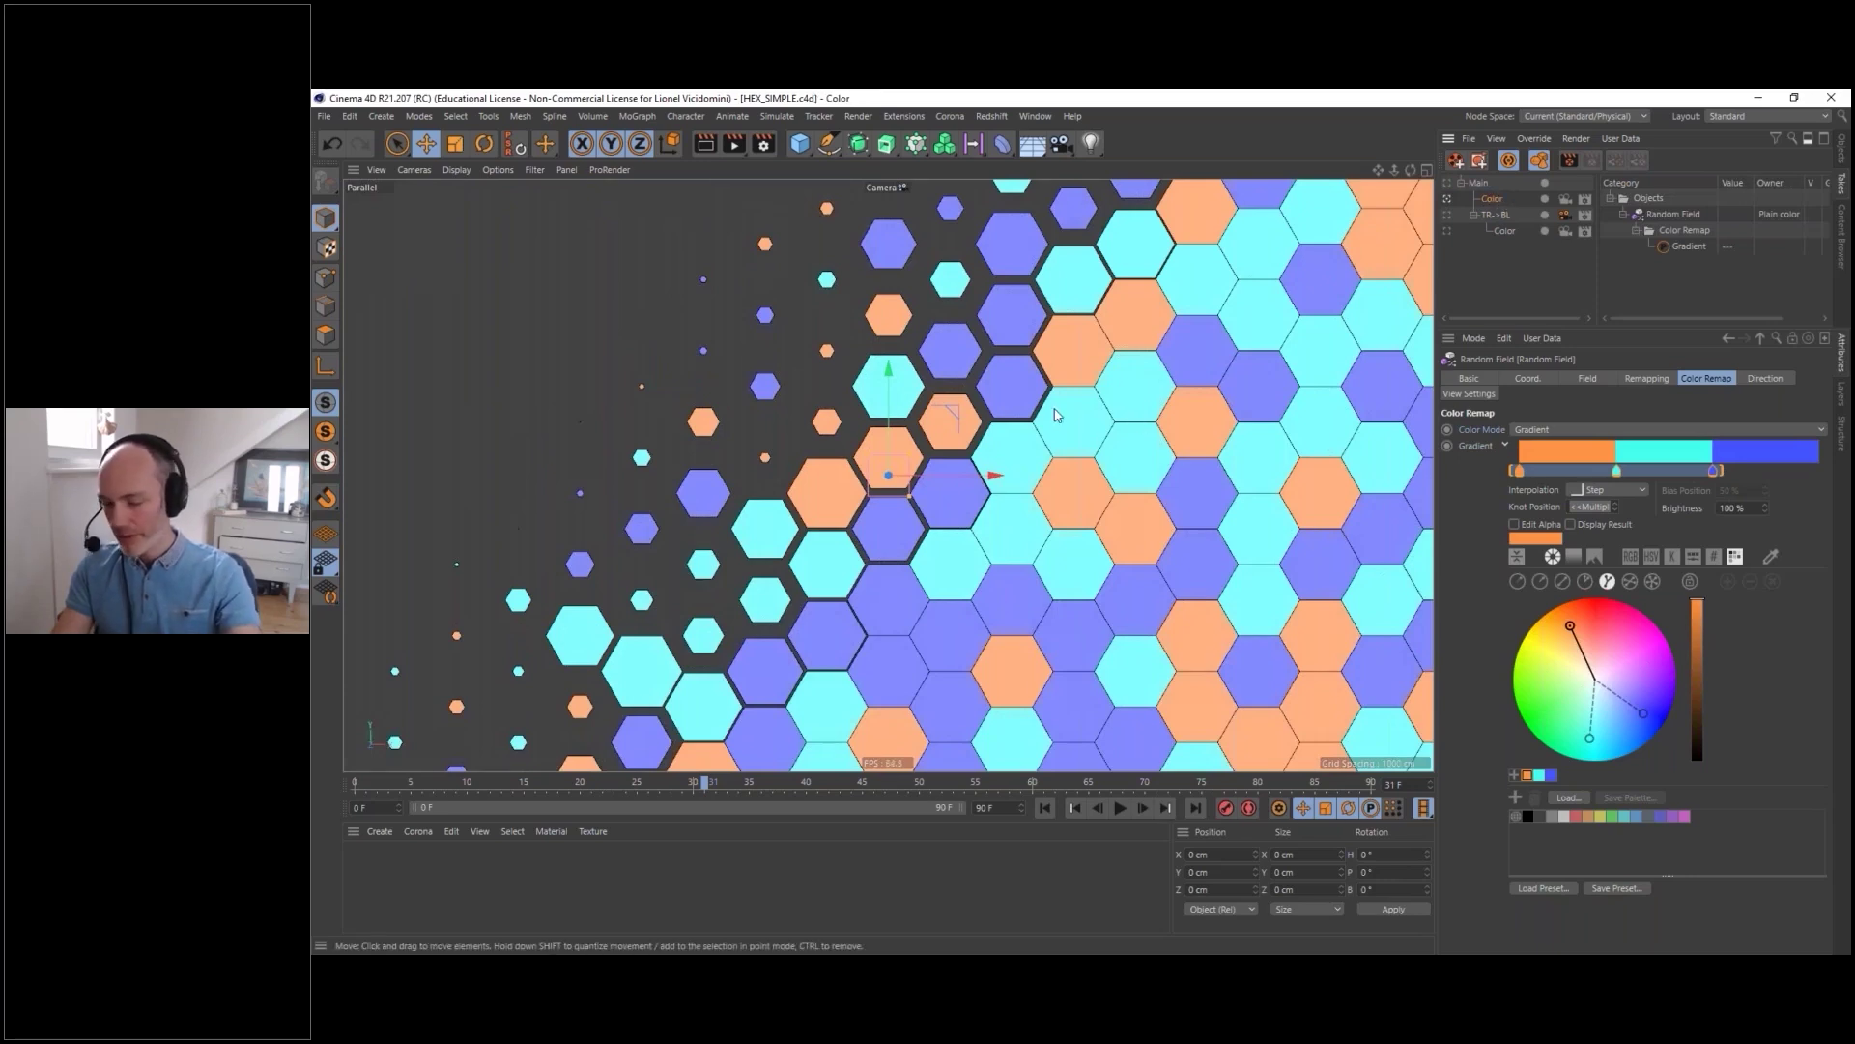
- Save the scene, switch to After Effects and show the Cineware effect settings of the HEX_SIMPLE.c4d layer
{"action": "key", "text": "ctrl+s"}
{"action": "key", "text": "alt+Tab"}
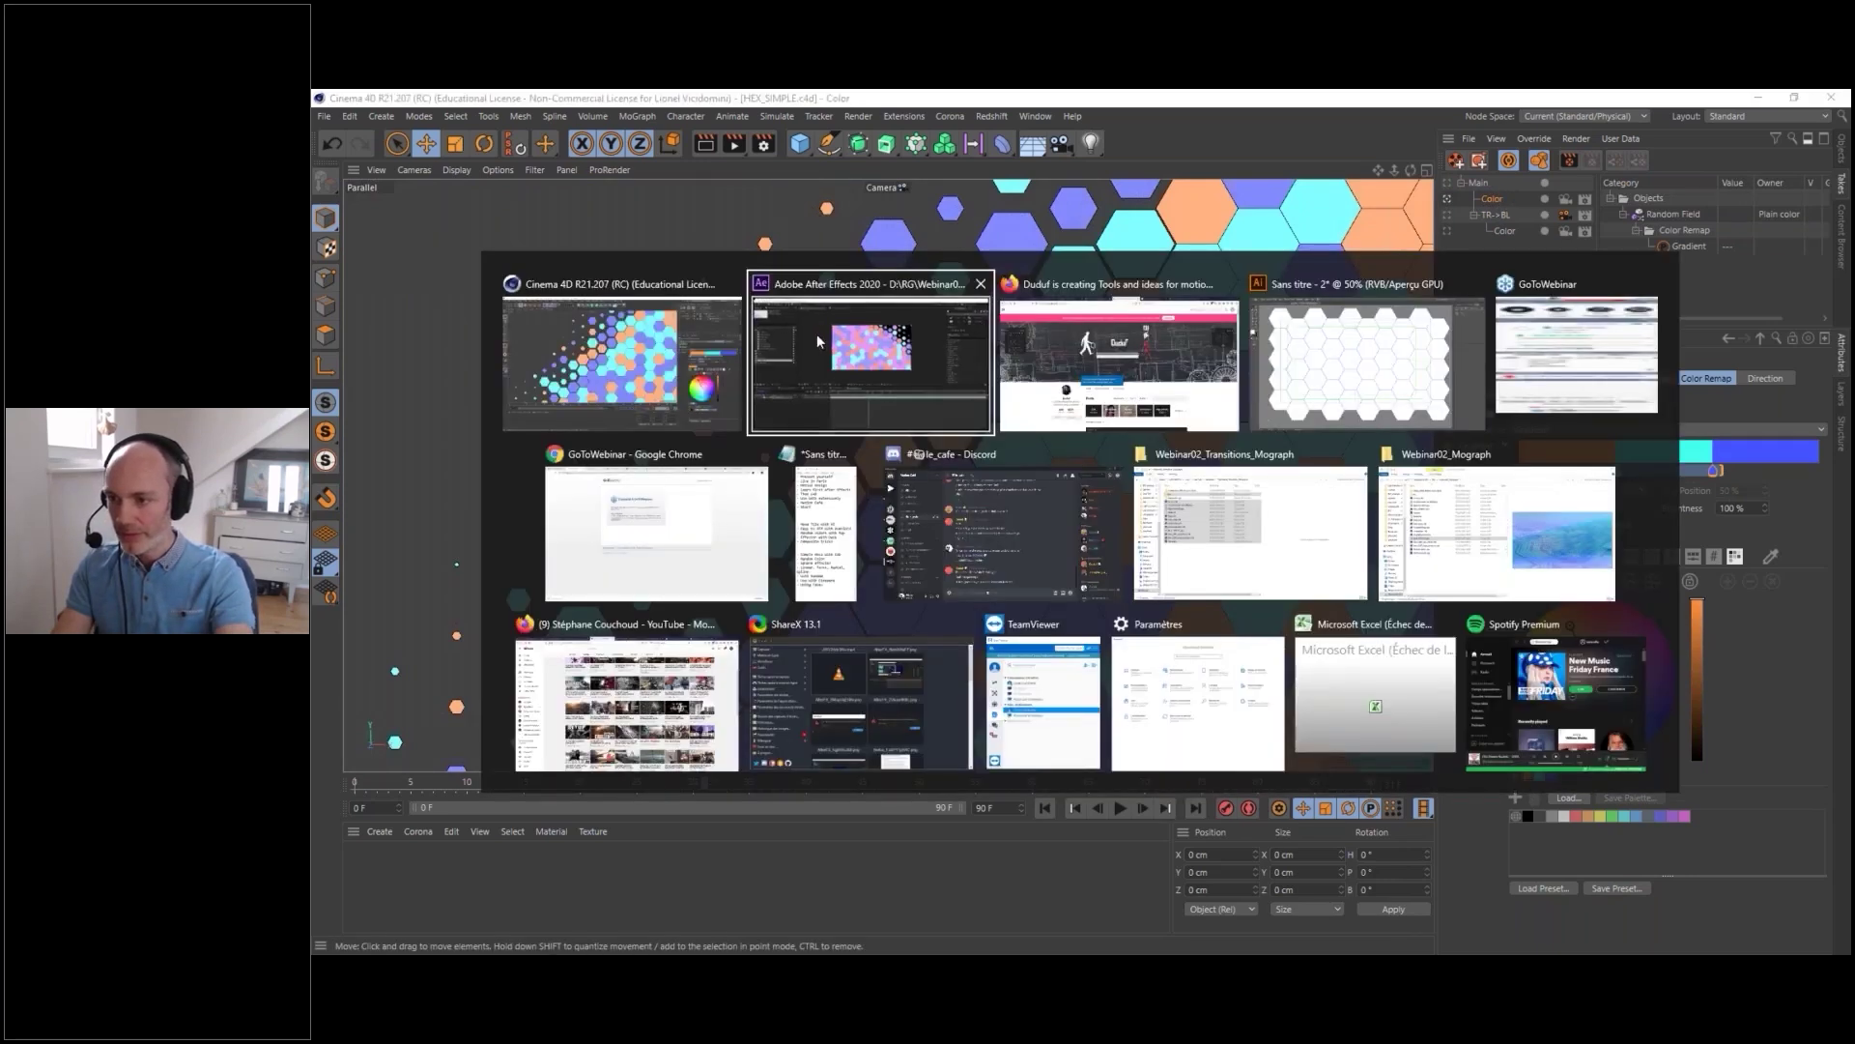
{"action": "left_click", "coordinate": [815, 333]}
{"action": "left_click", "coordinate": [467, 738]}
{"action": "left_click", "coordinate": [430, 158]}
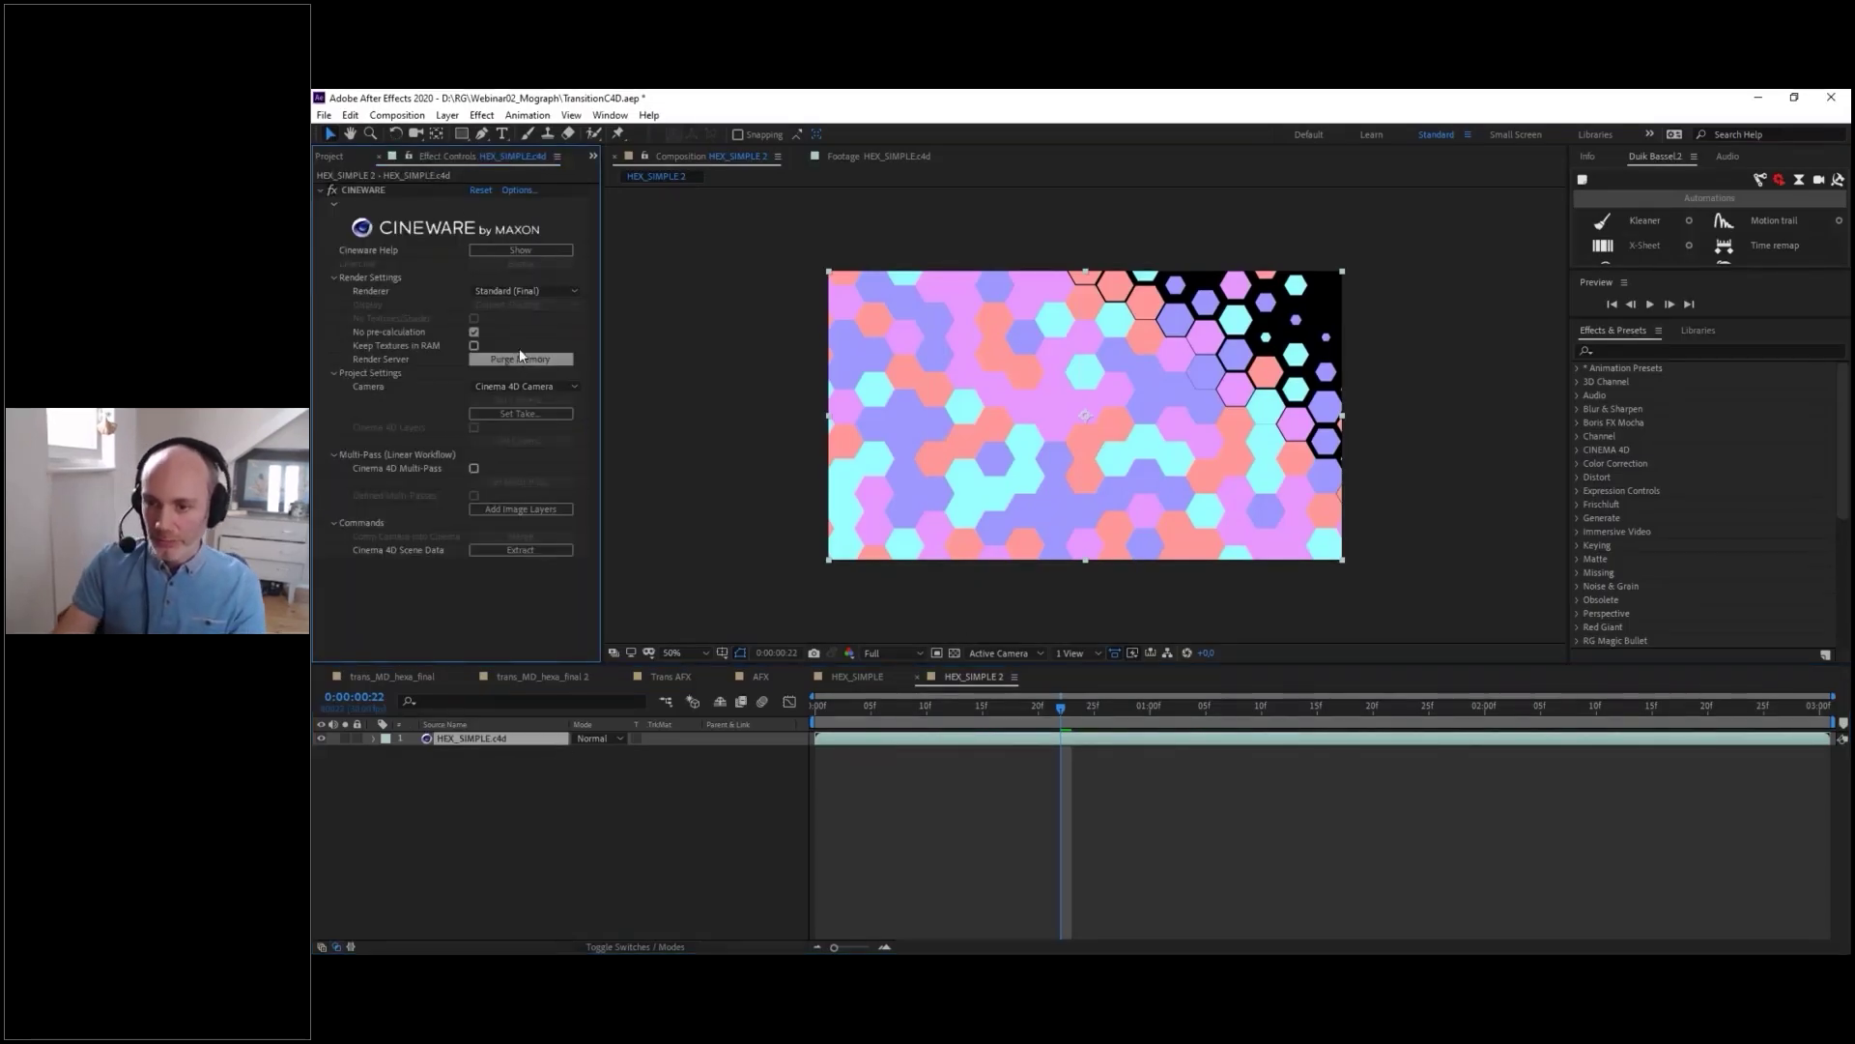
- Set the layer's Cineware take to the Color take directly under Main
{"action": "left_click", "coordinate": [537, 414]}
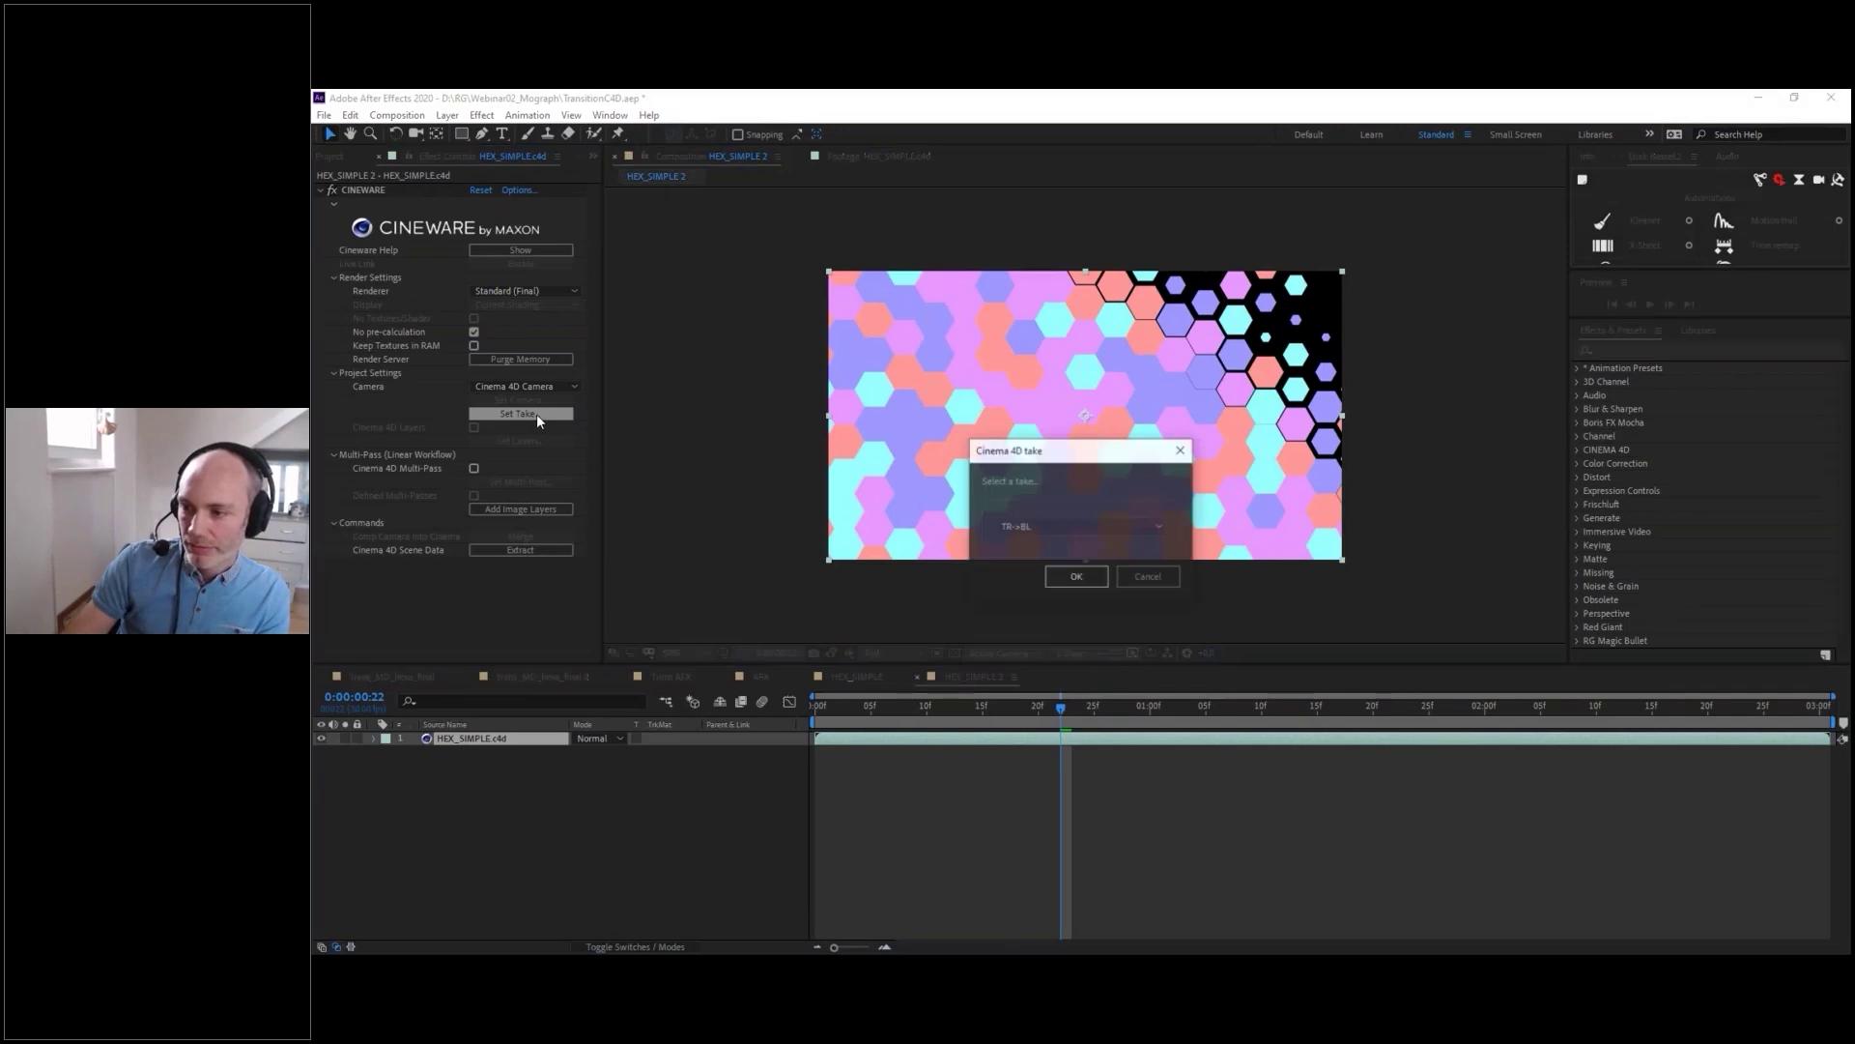
{"action": "left_click", "coordinate": [1096, 527]}
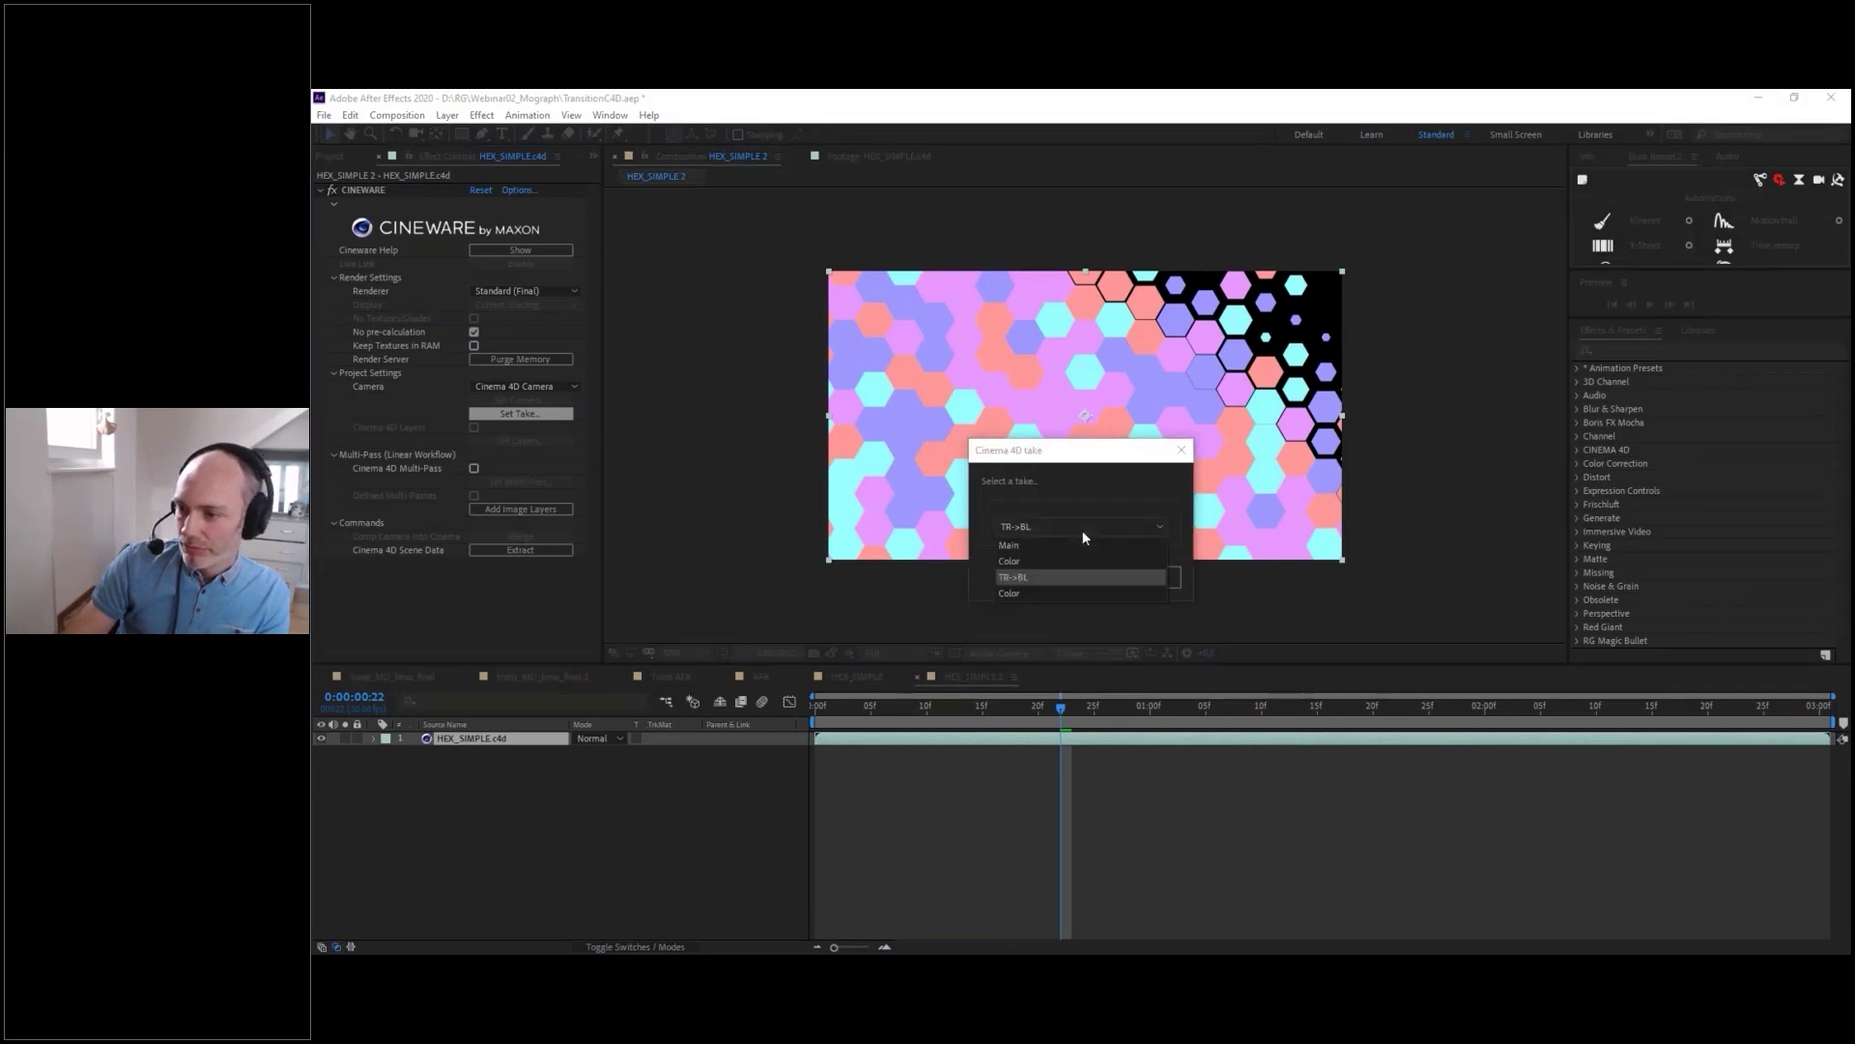
{"action": "left_click", "coordinate": [1013, 565]}
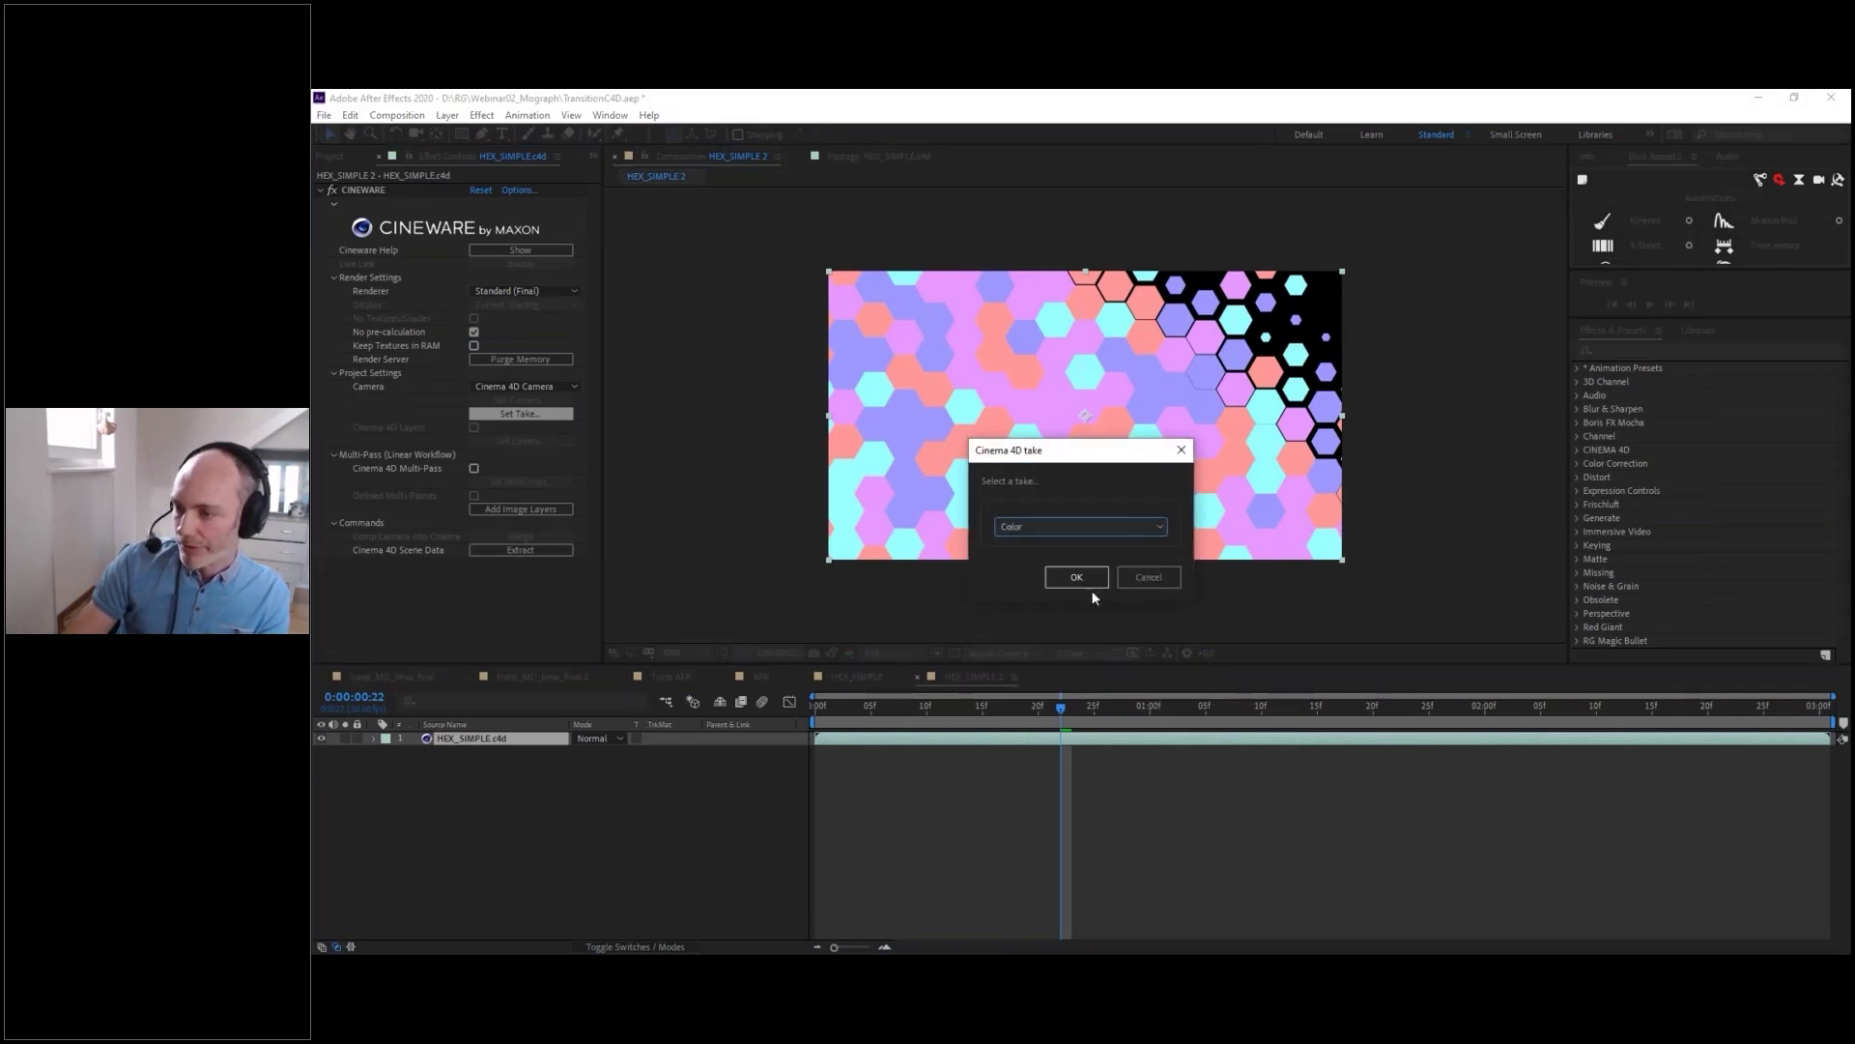
{"action": "left_click", "coordinate": [1090, 584]}
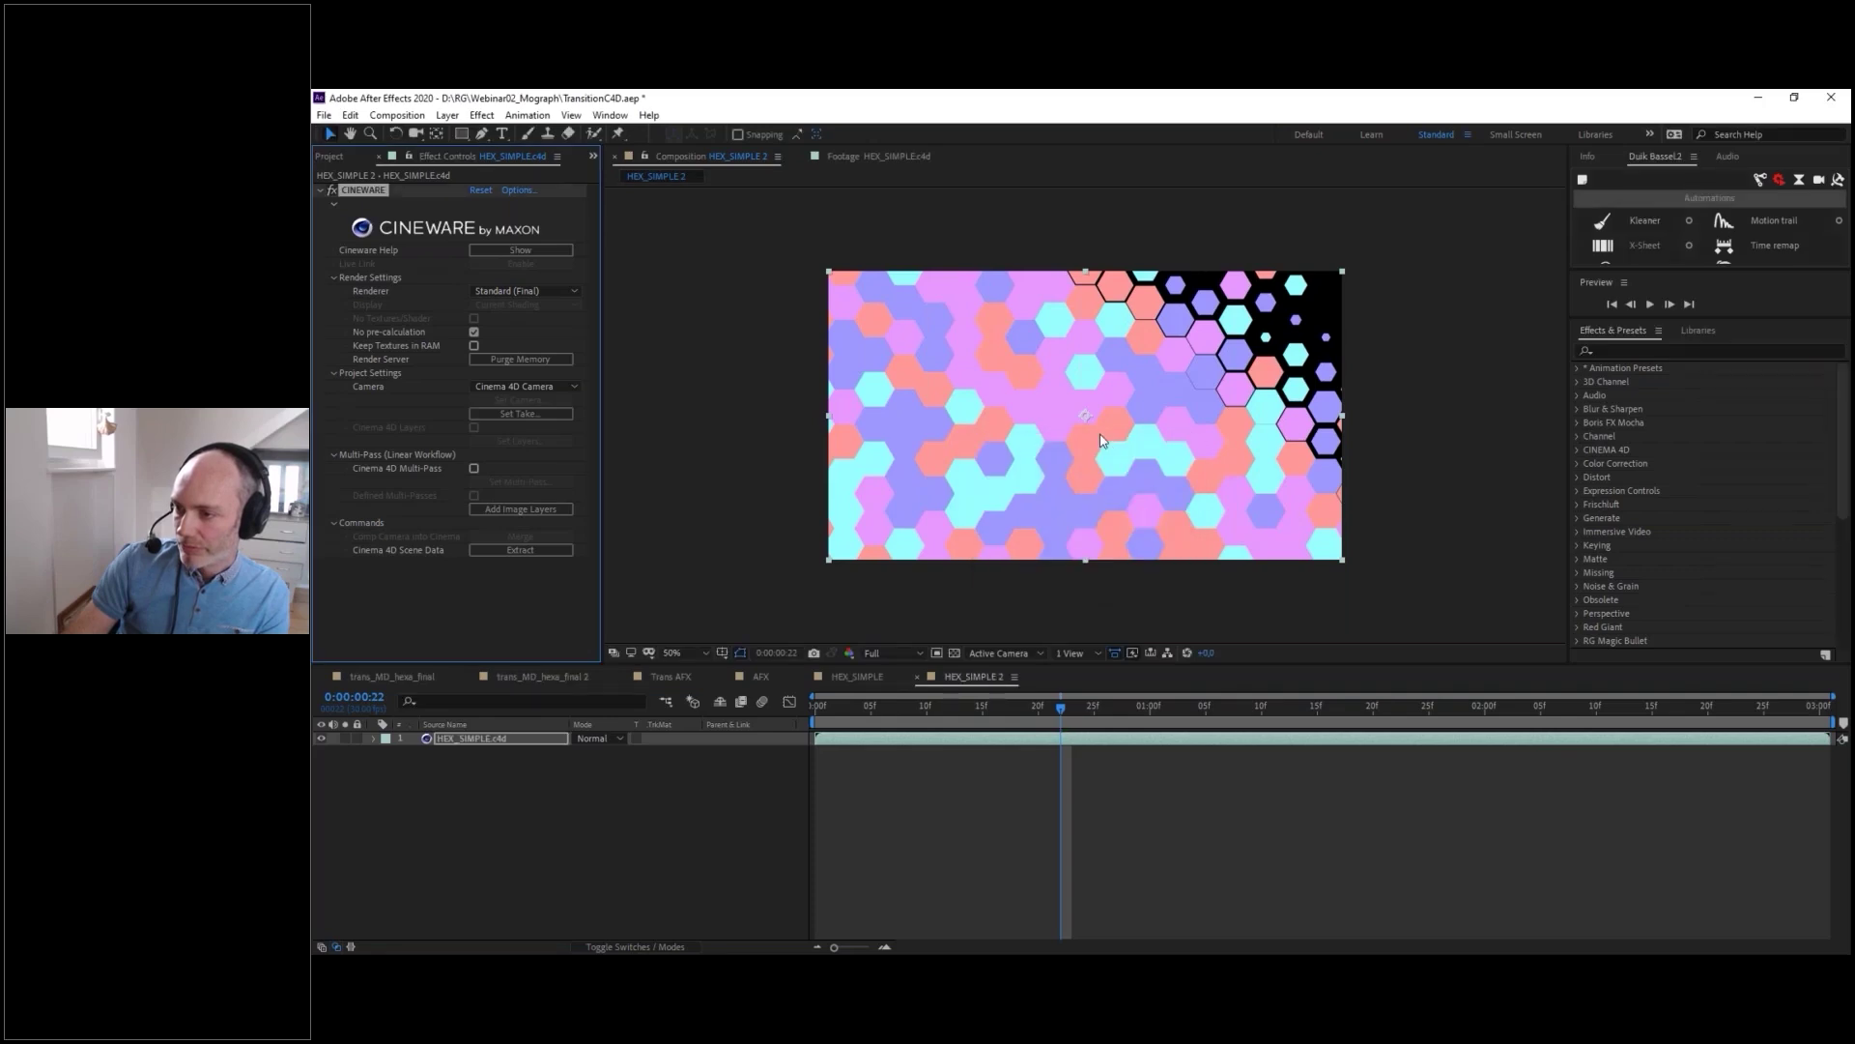
- Change the layer's Cineware take to TR->BL
{"action": "left_click", "coordinate": [522, 421]}
{"action": "left_click", "coordinate": [1048, 526]}
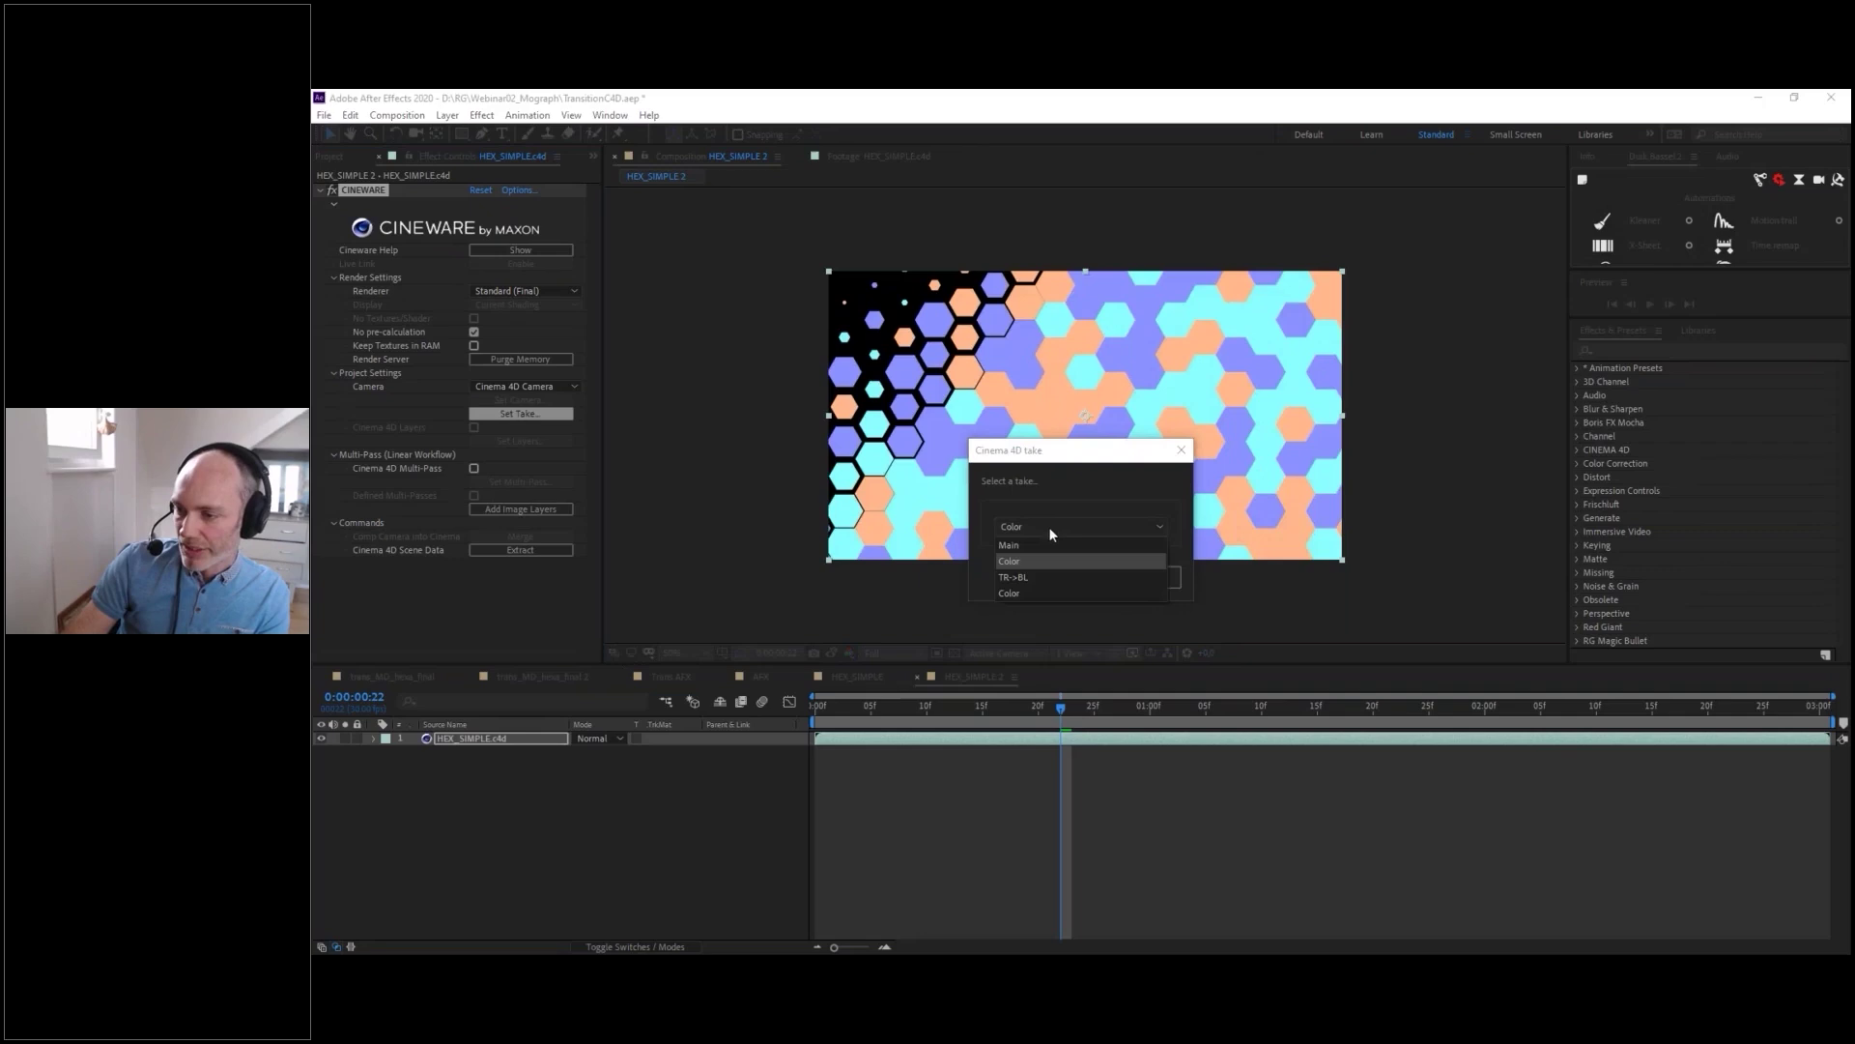
{"action": "left_click", "coordinate": [1016, 577]}
{"action": "left_click", "coordinate": [1069, 585]}
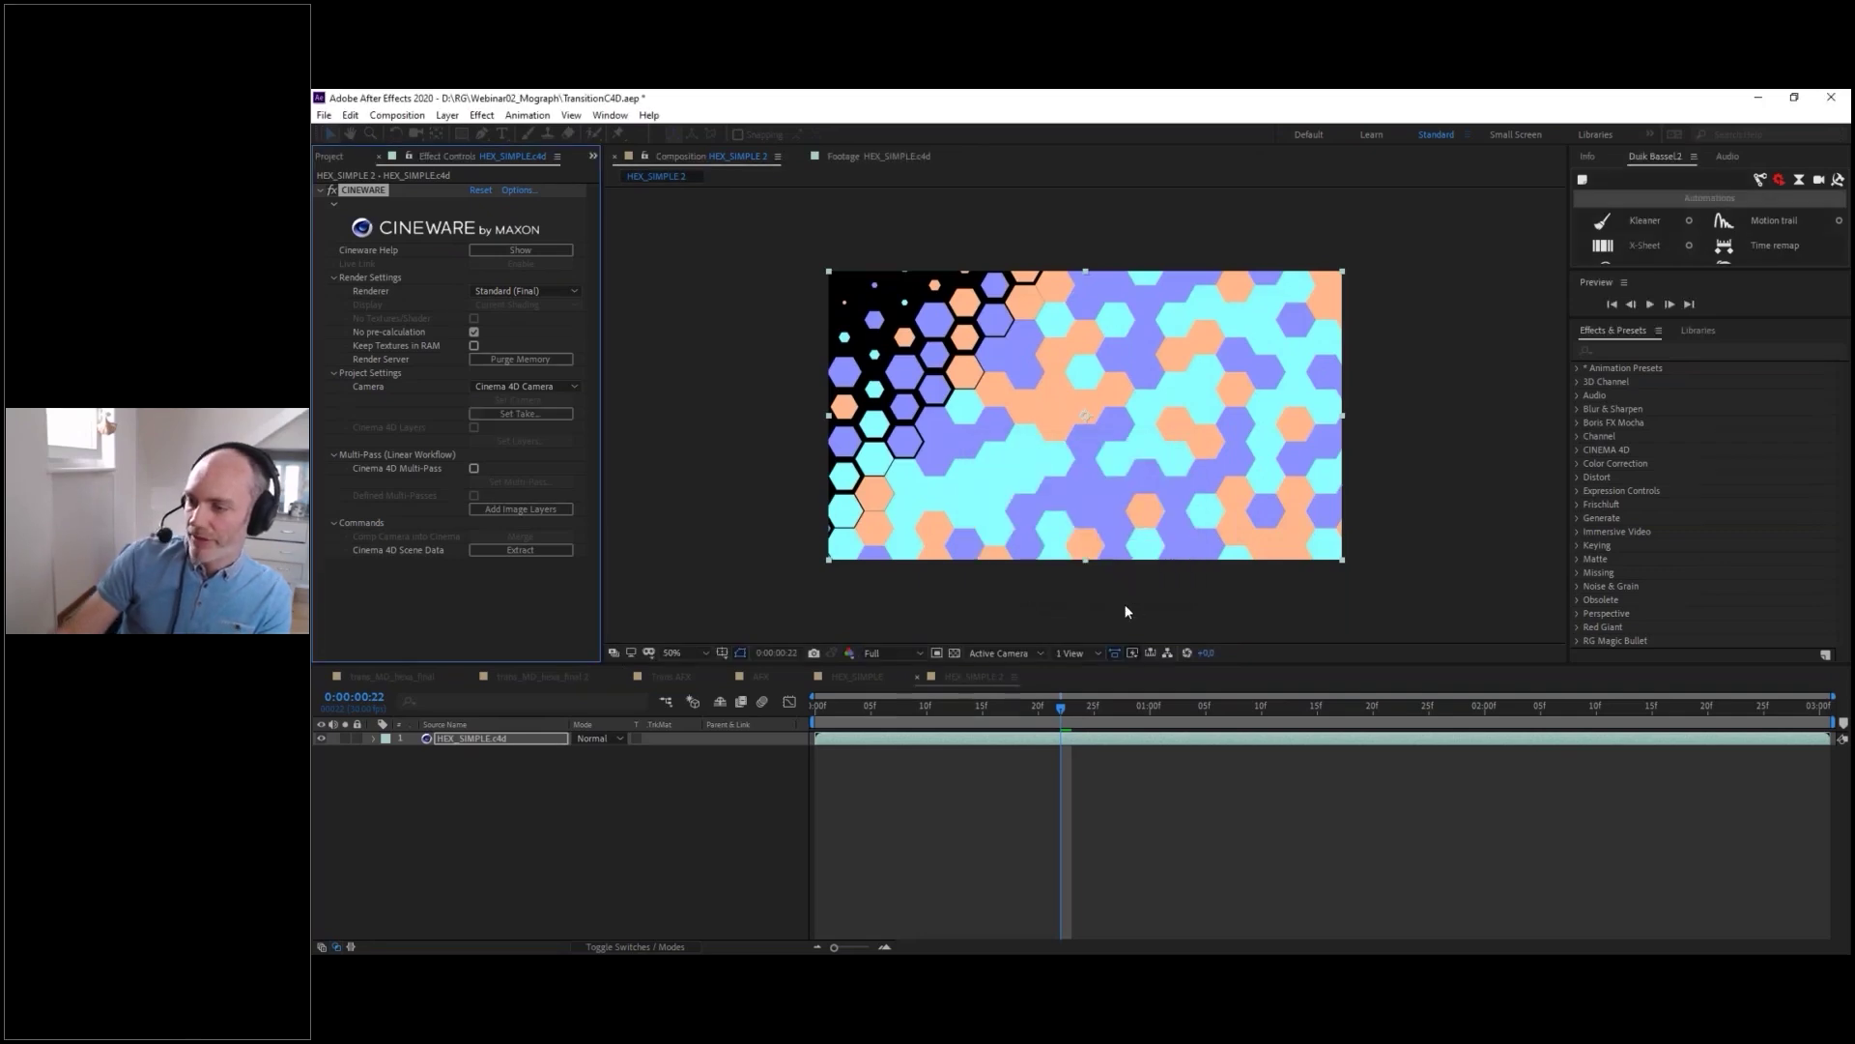
- Set the layer's Cineware take to the Color child take of TR->BL
{"action": "left_click", "coordinate": [531, 418]}
{"action": "left_click", "coordinate": [1052, 524]}
{"action": "left_click", "coordinate": [1047, 566]}
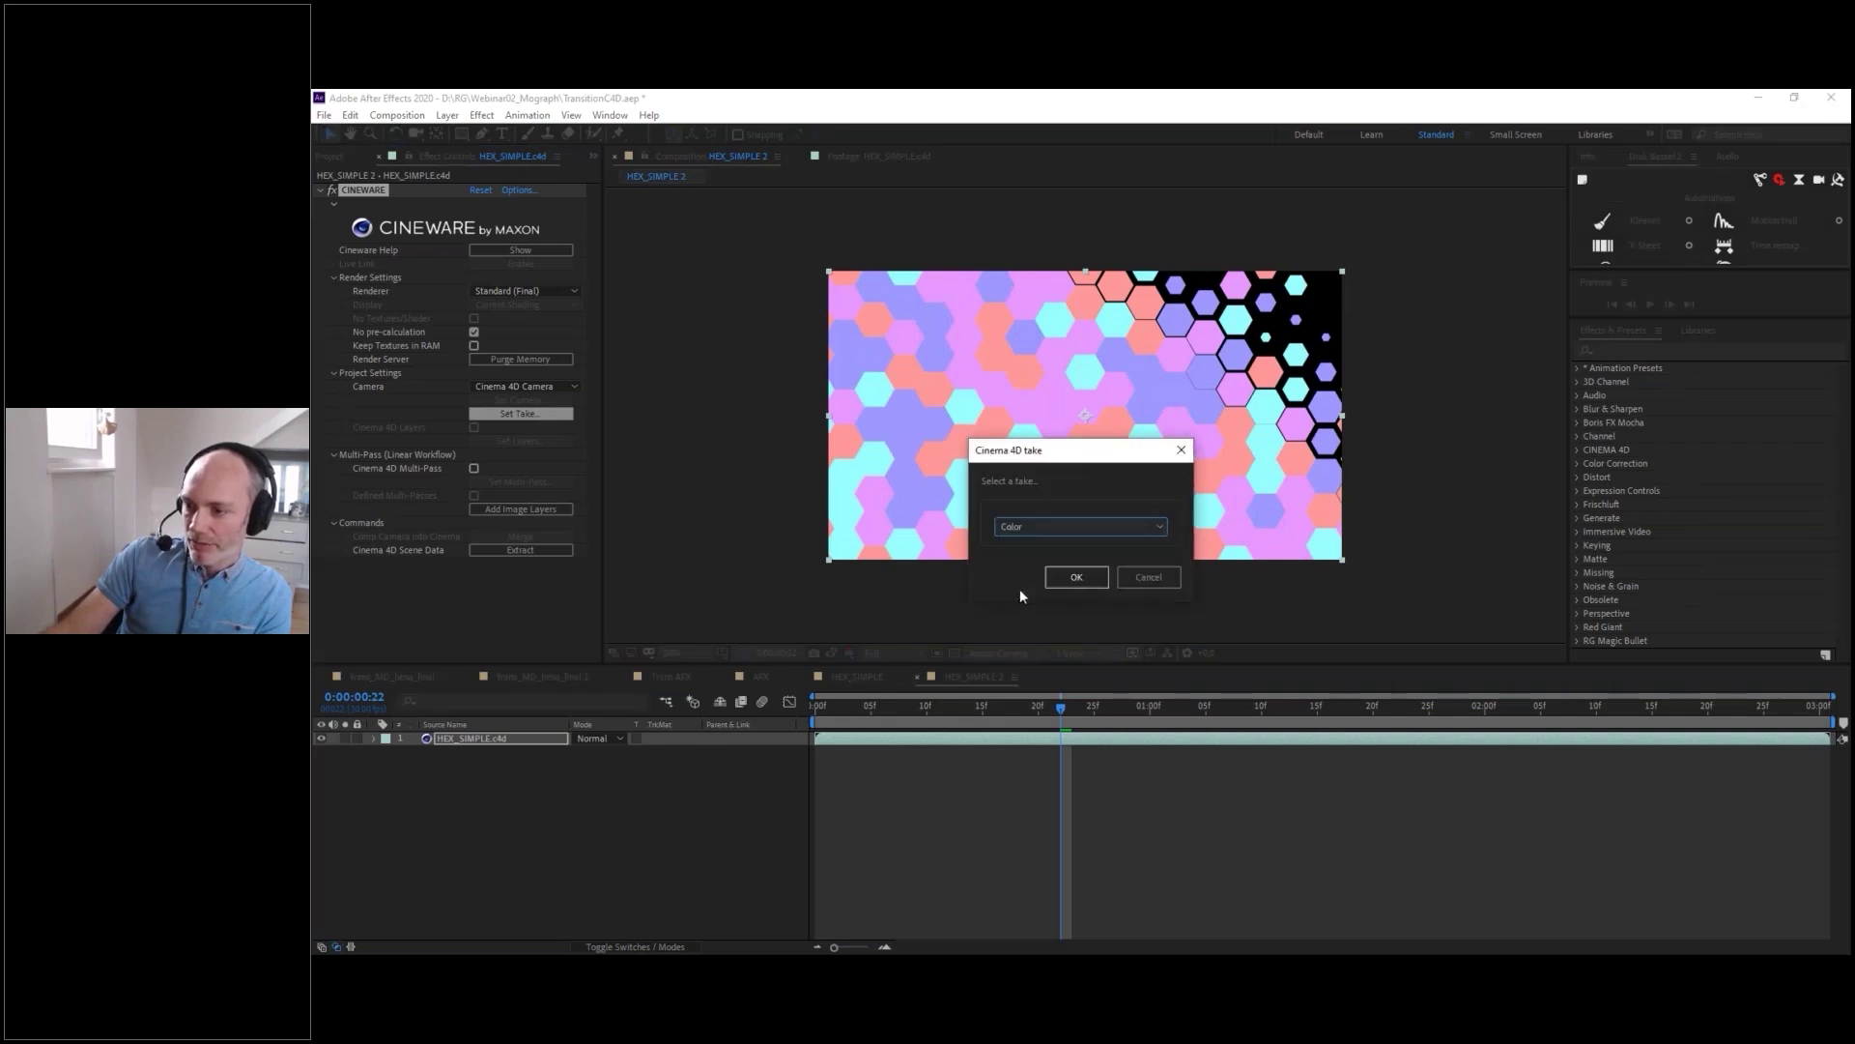
{"action": "left_click", "coordinate": [1075, 579]}
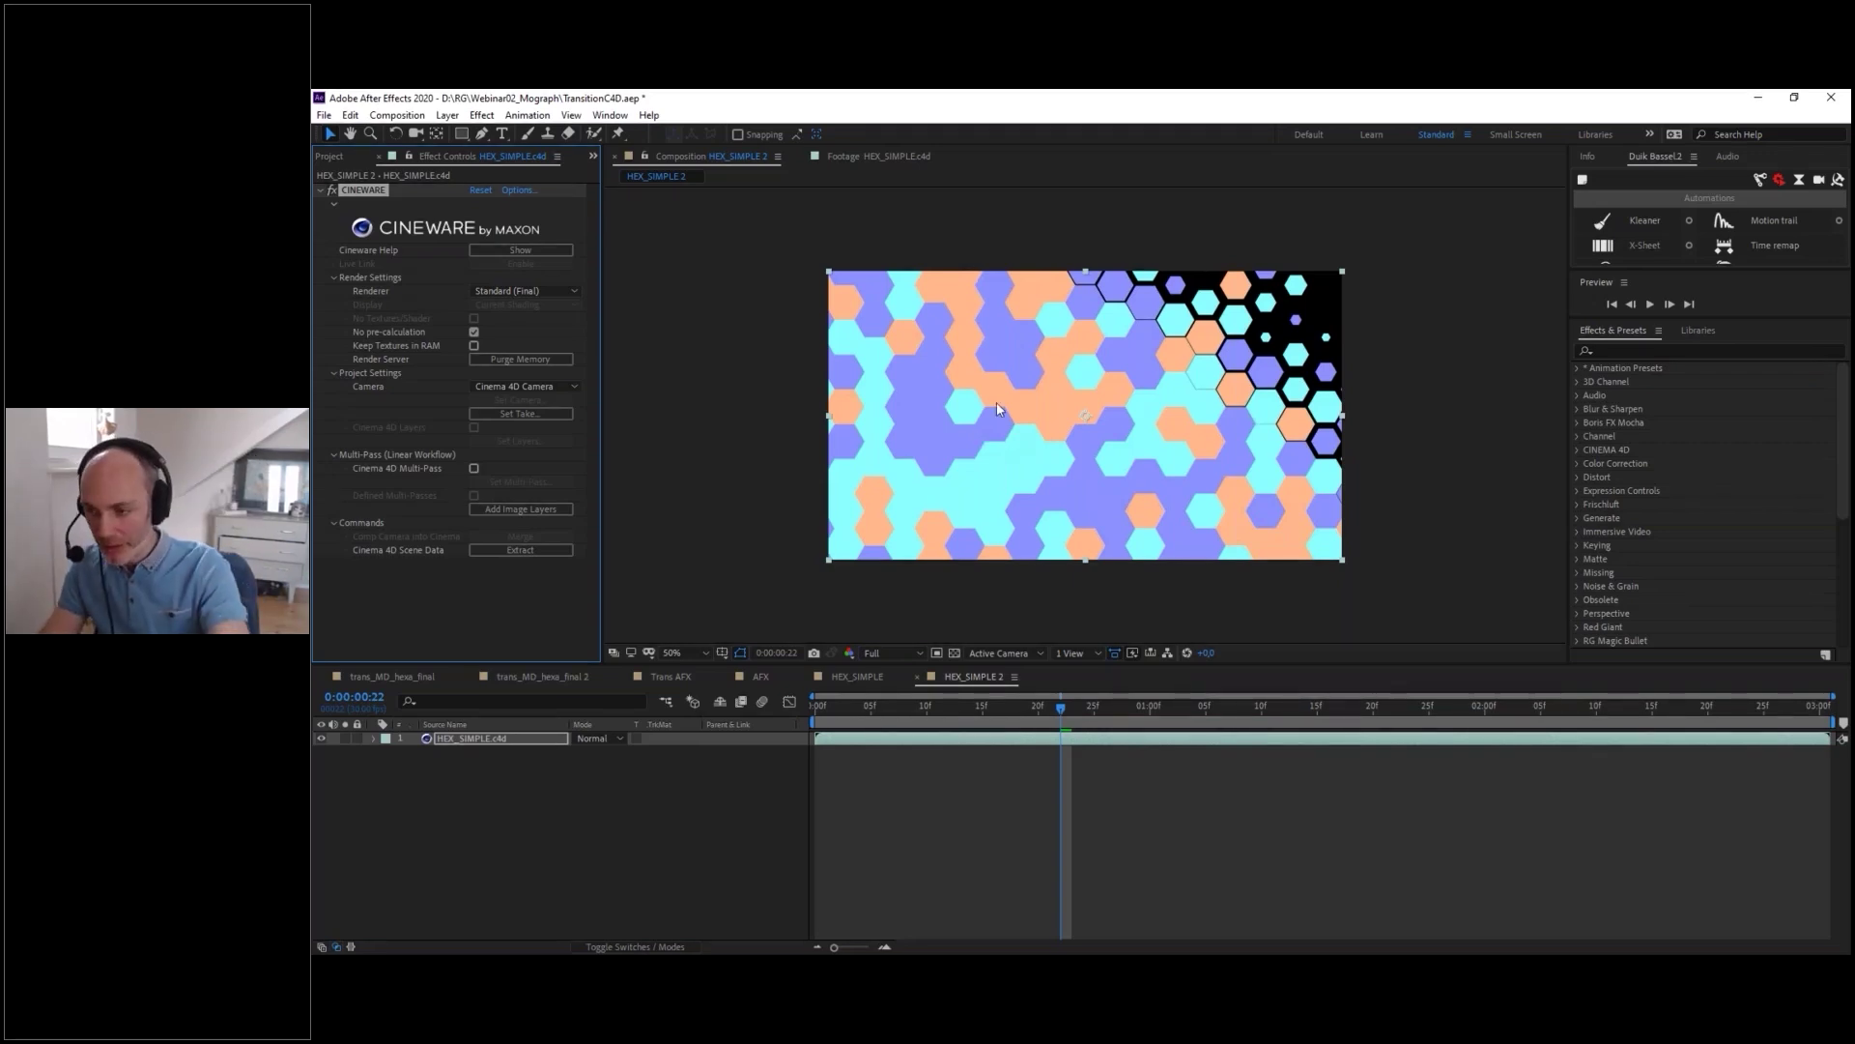
- Switch to Cinema 4D, activate the Main take and add a new take beneath it named Box Field
{"action": "key", "text": "alt+Tab"}
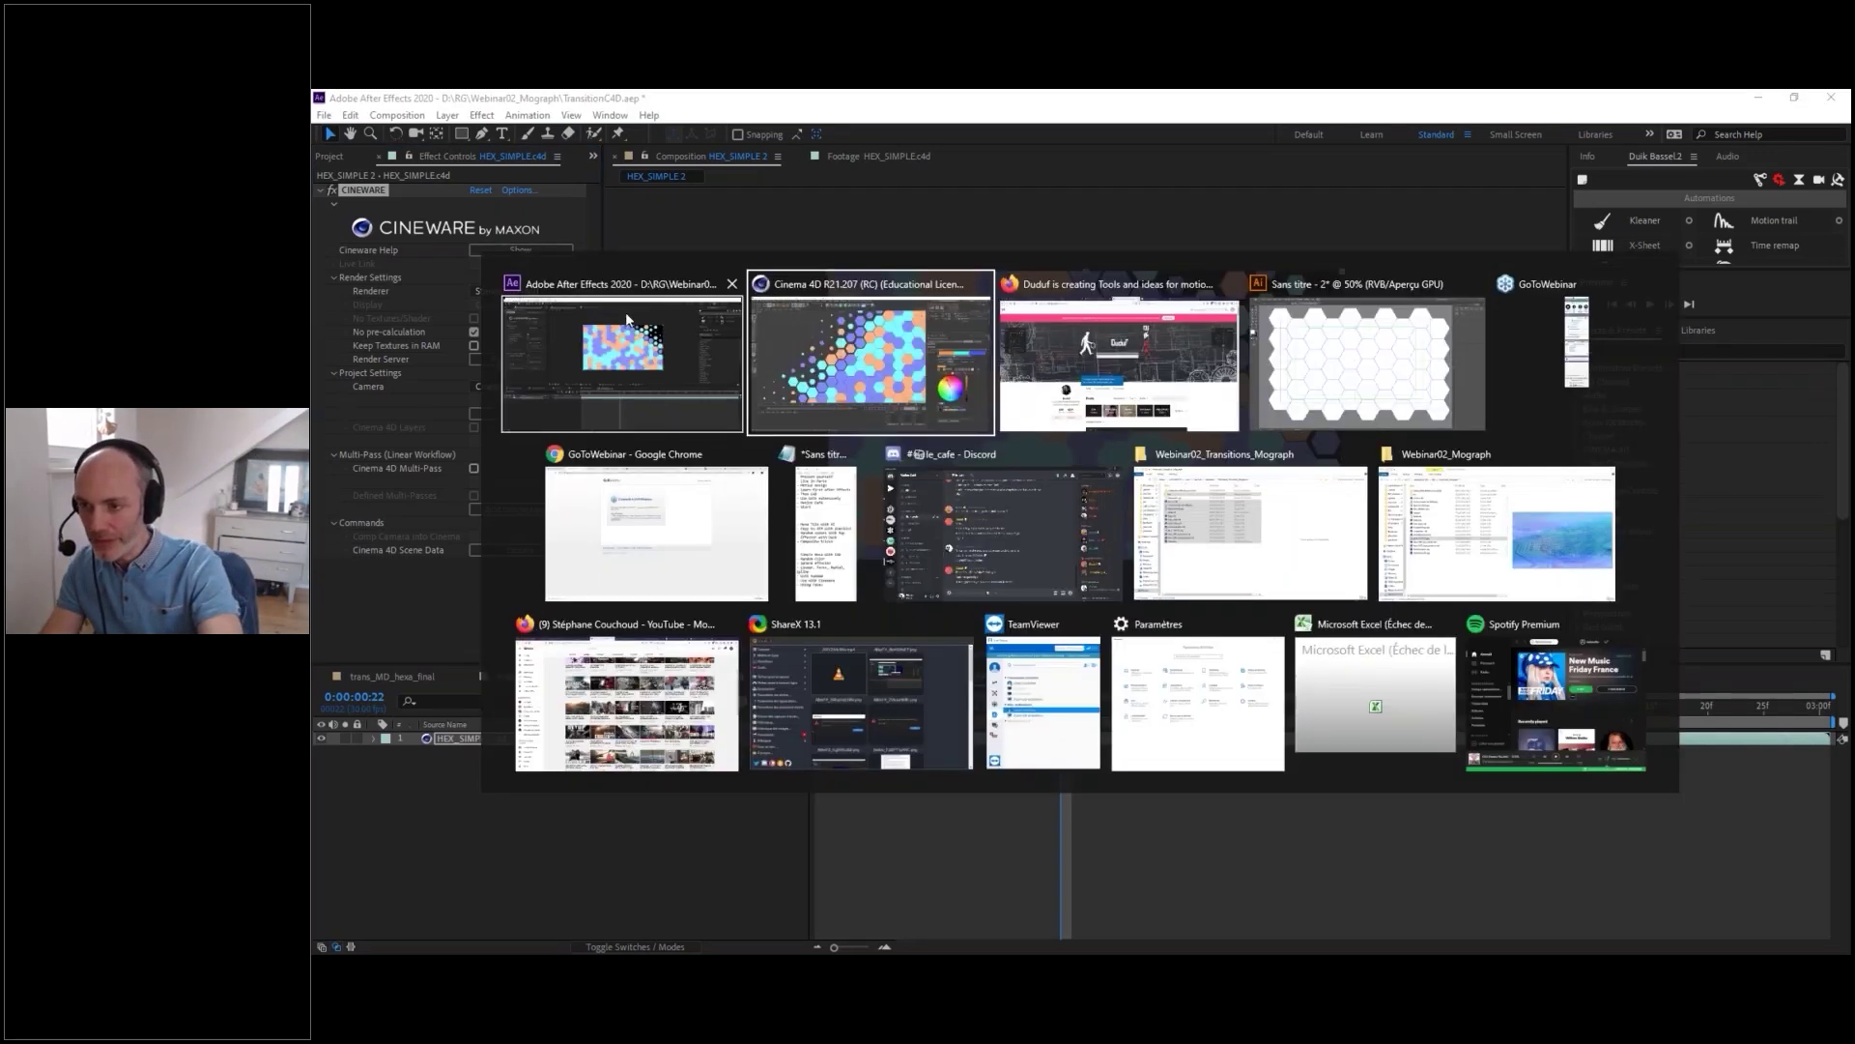
{"action": "left_click", "coordinate": [836, 340]}
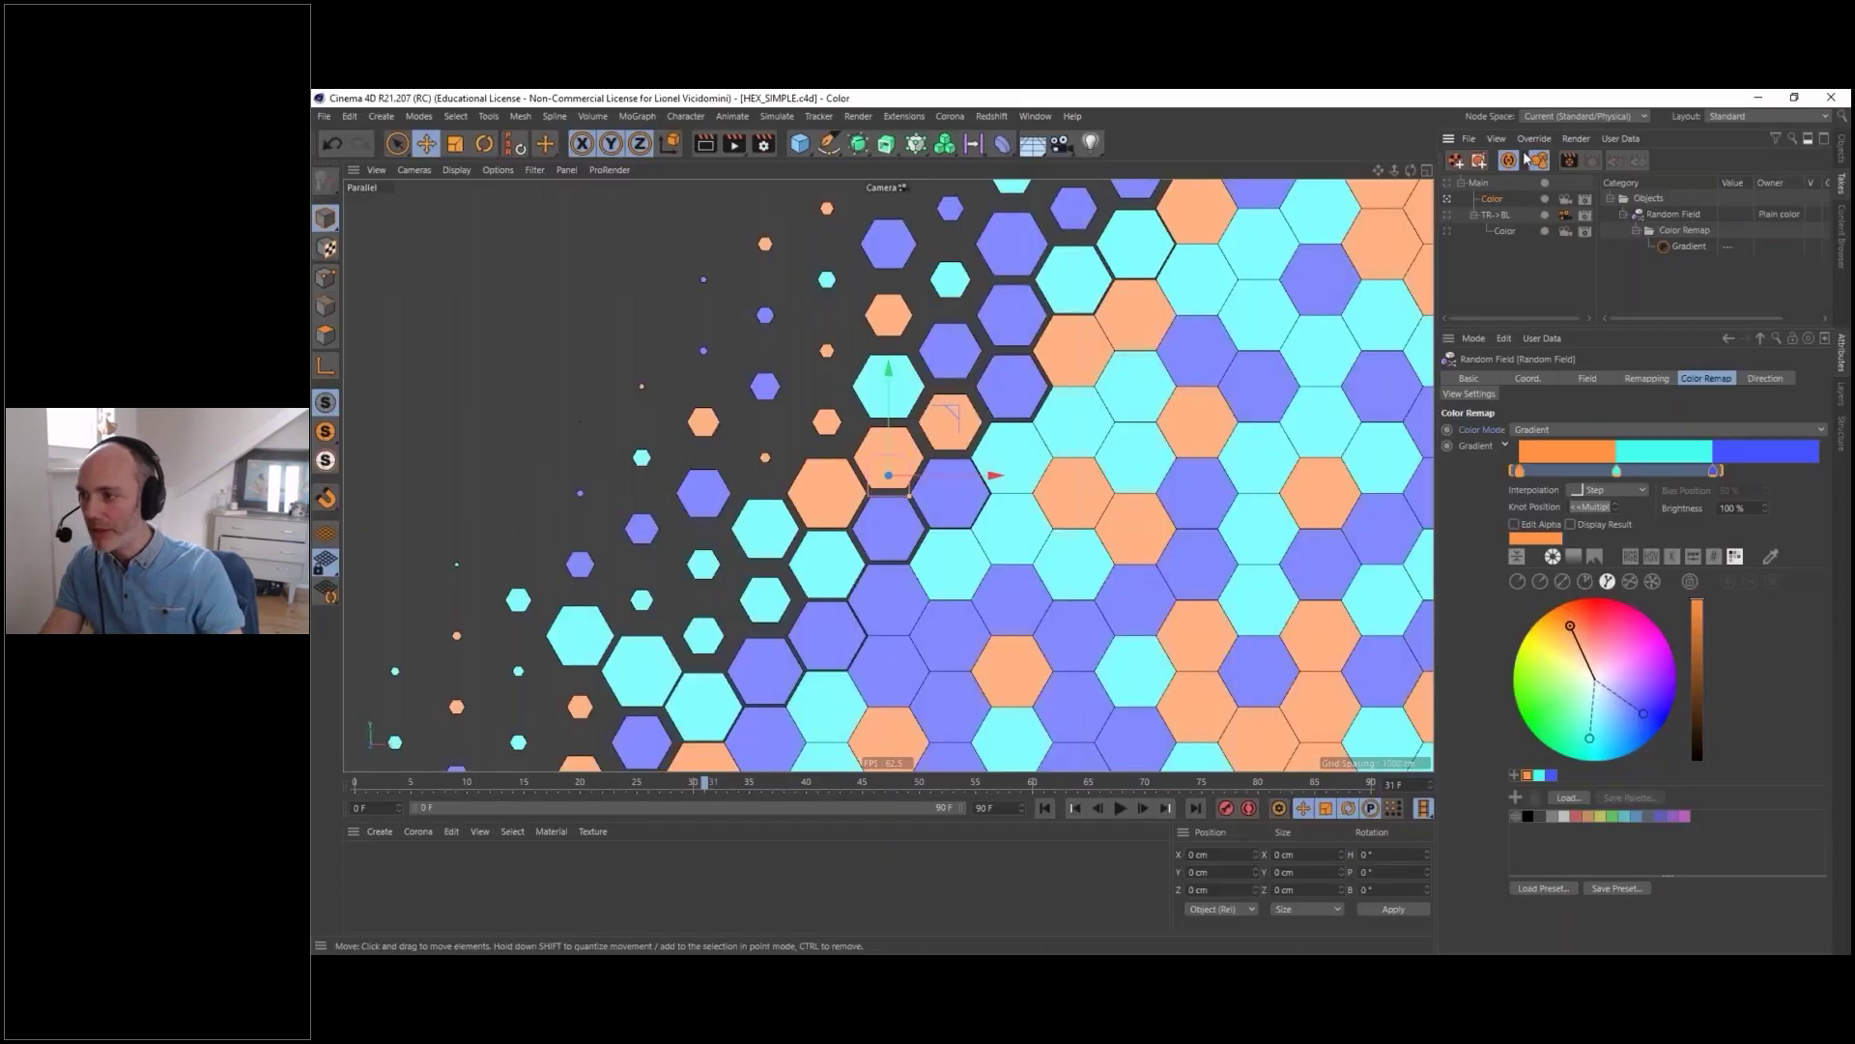
{"action": "left_click", "coordinate": [1447, 189]}
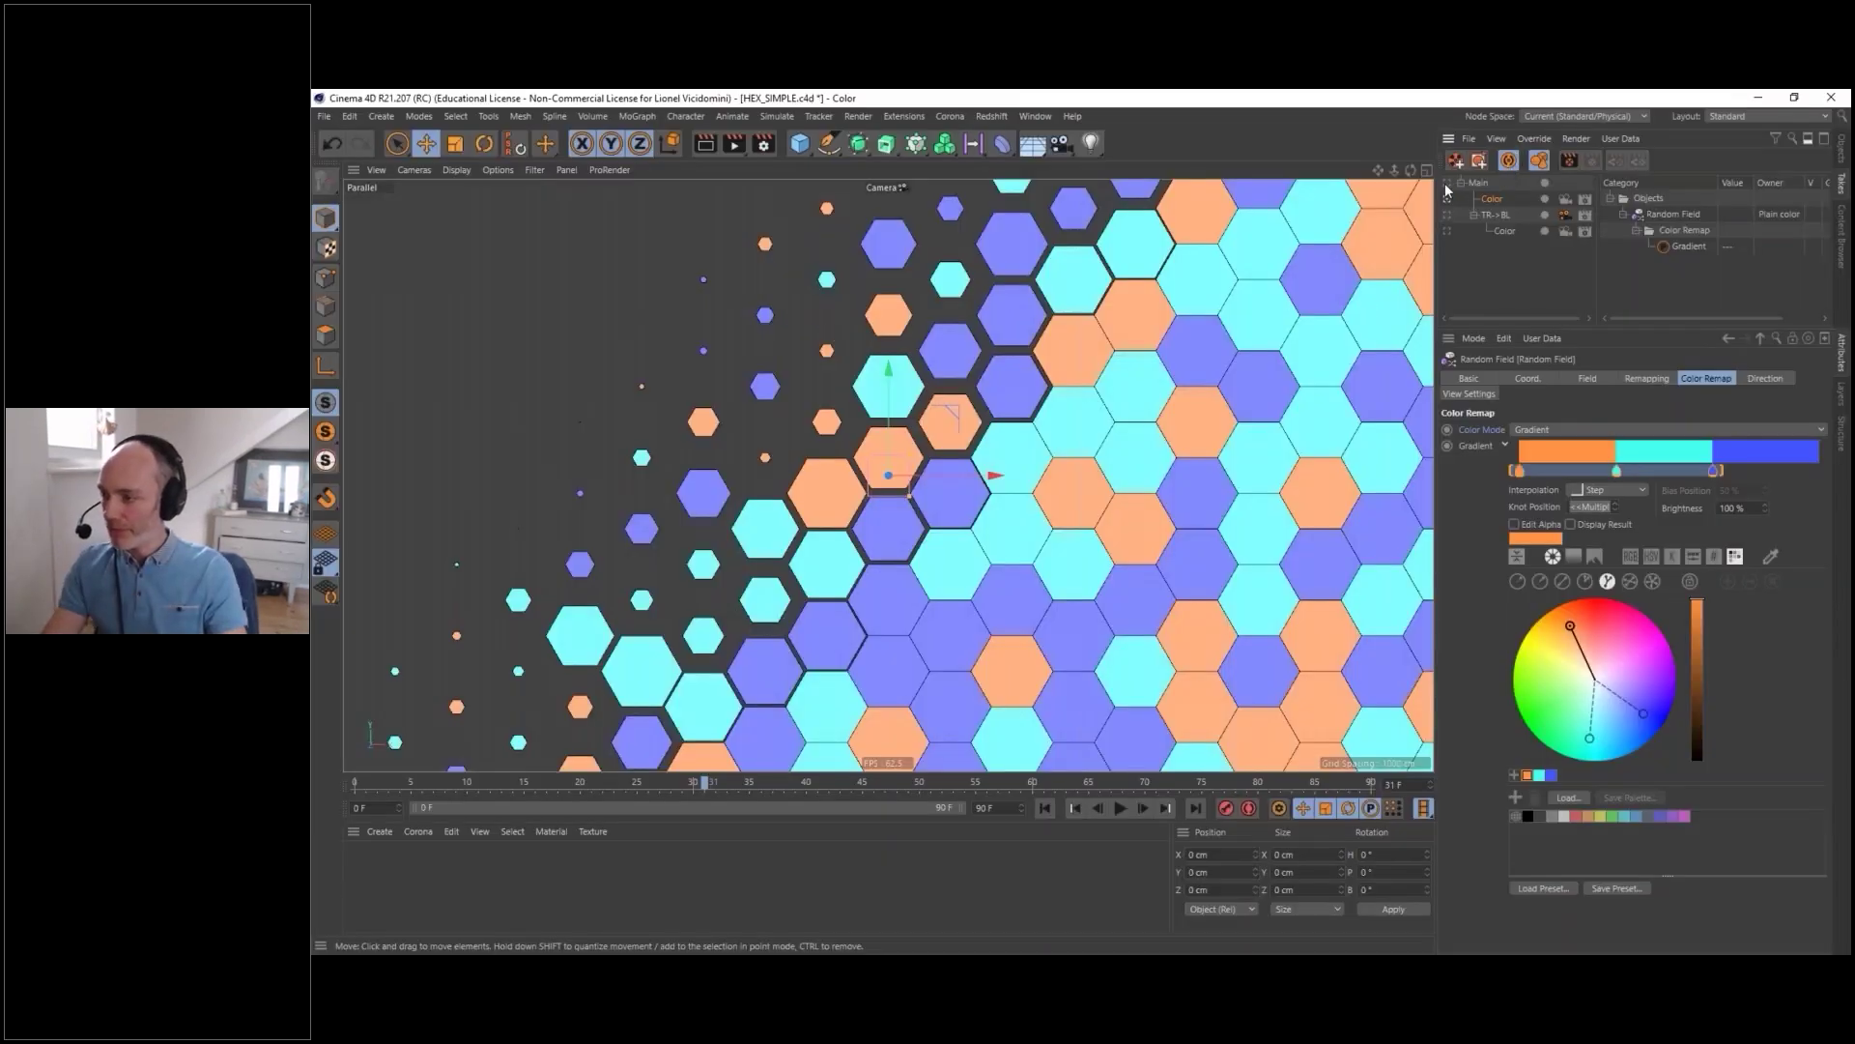
{"action": "left_click", "coordinate": [1484, 184]}
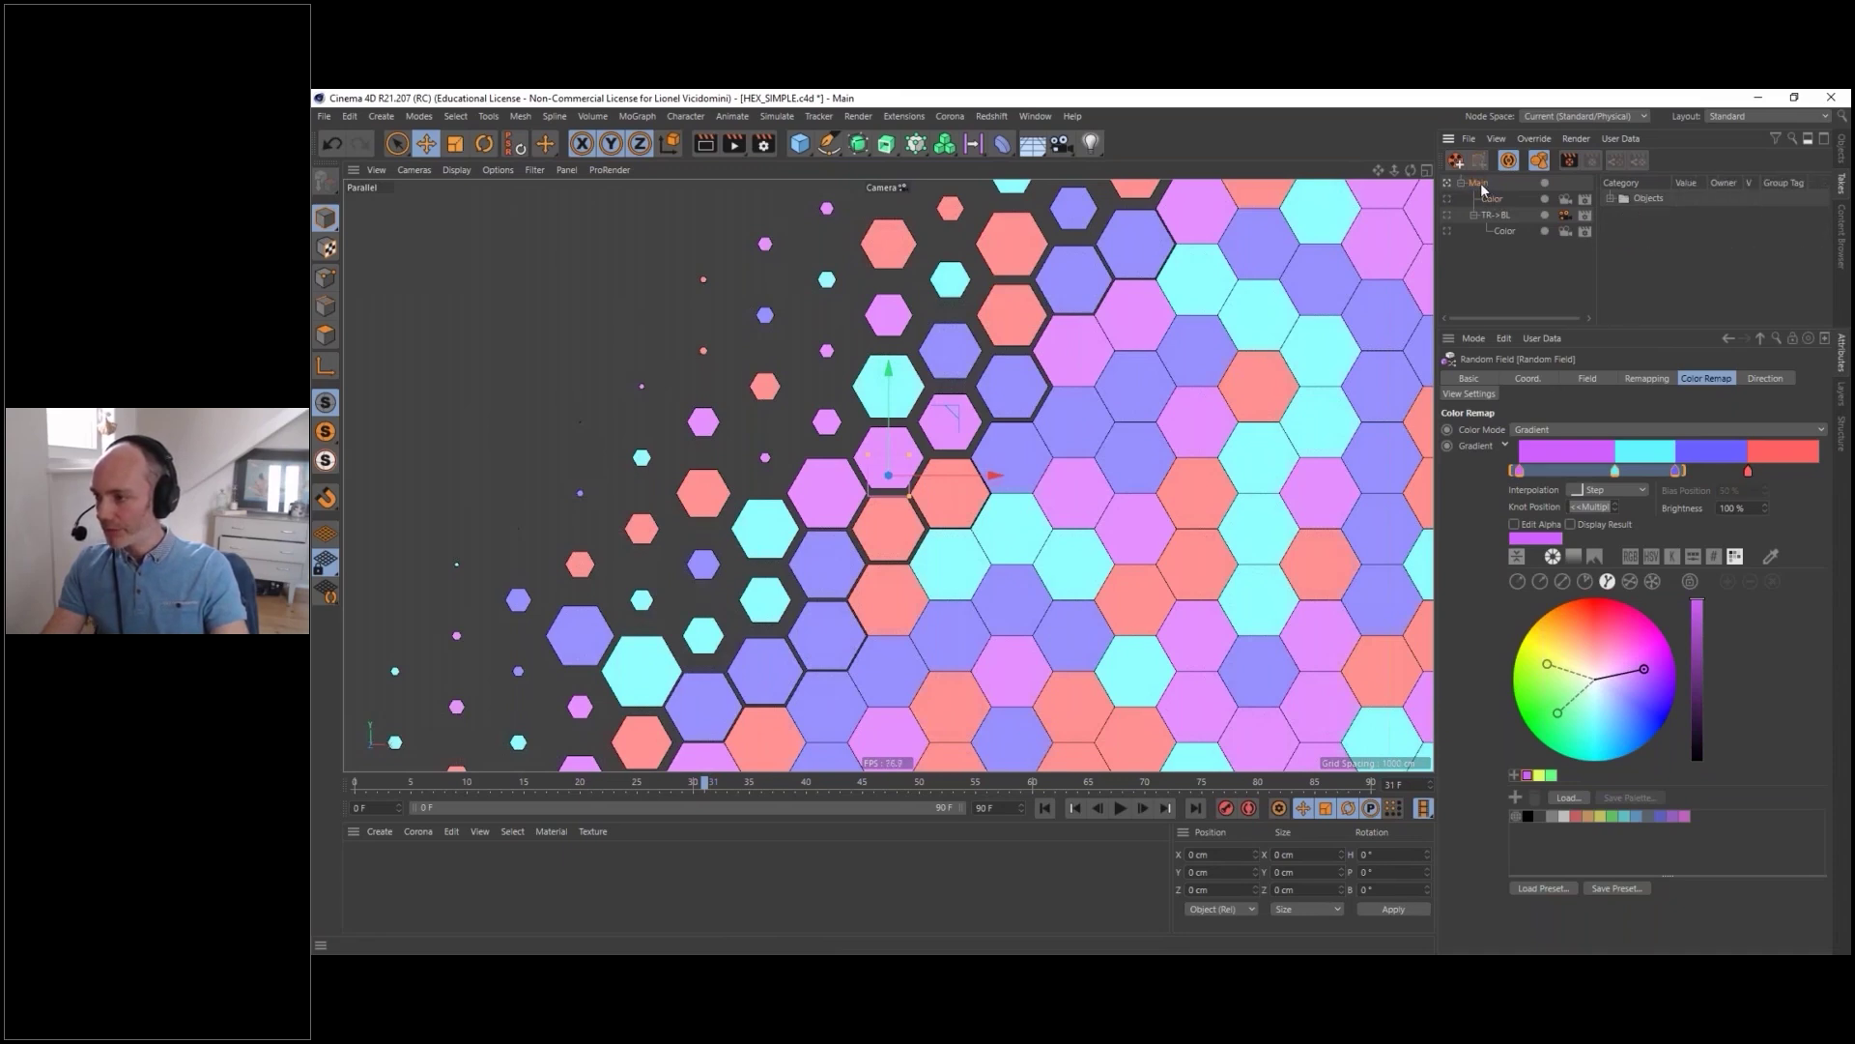
{"action": "right_click", "coordinate": [1490, 191]}
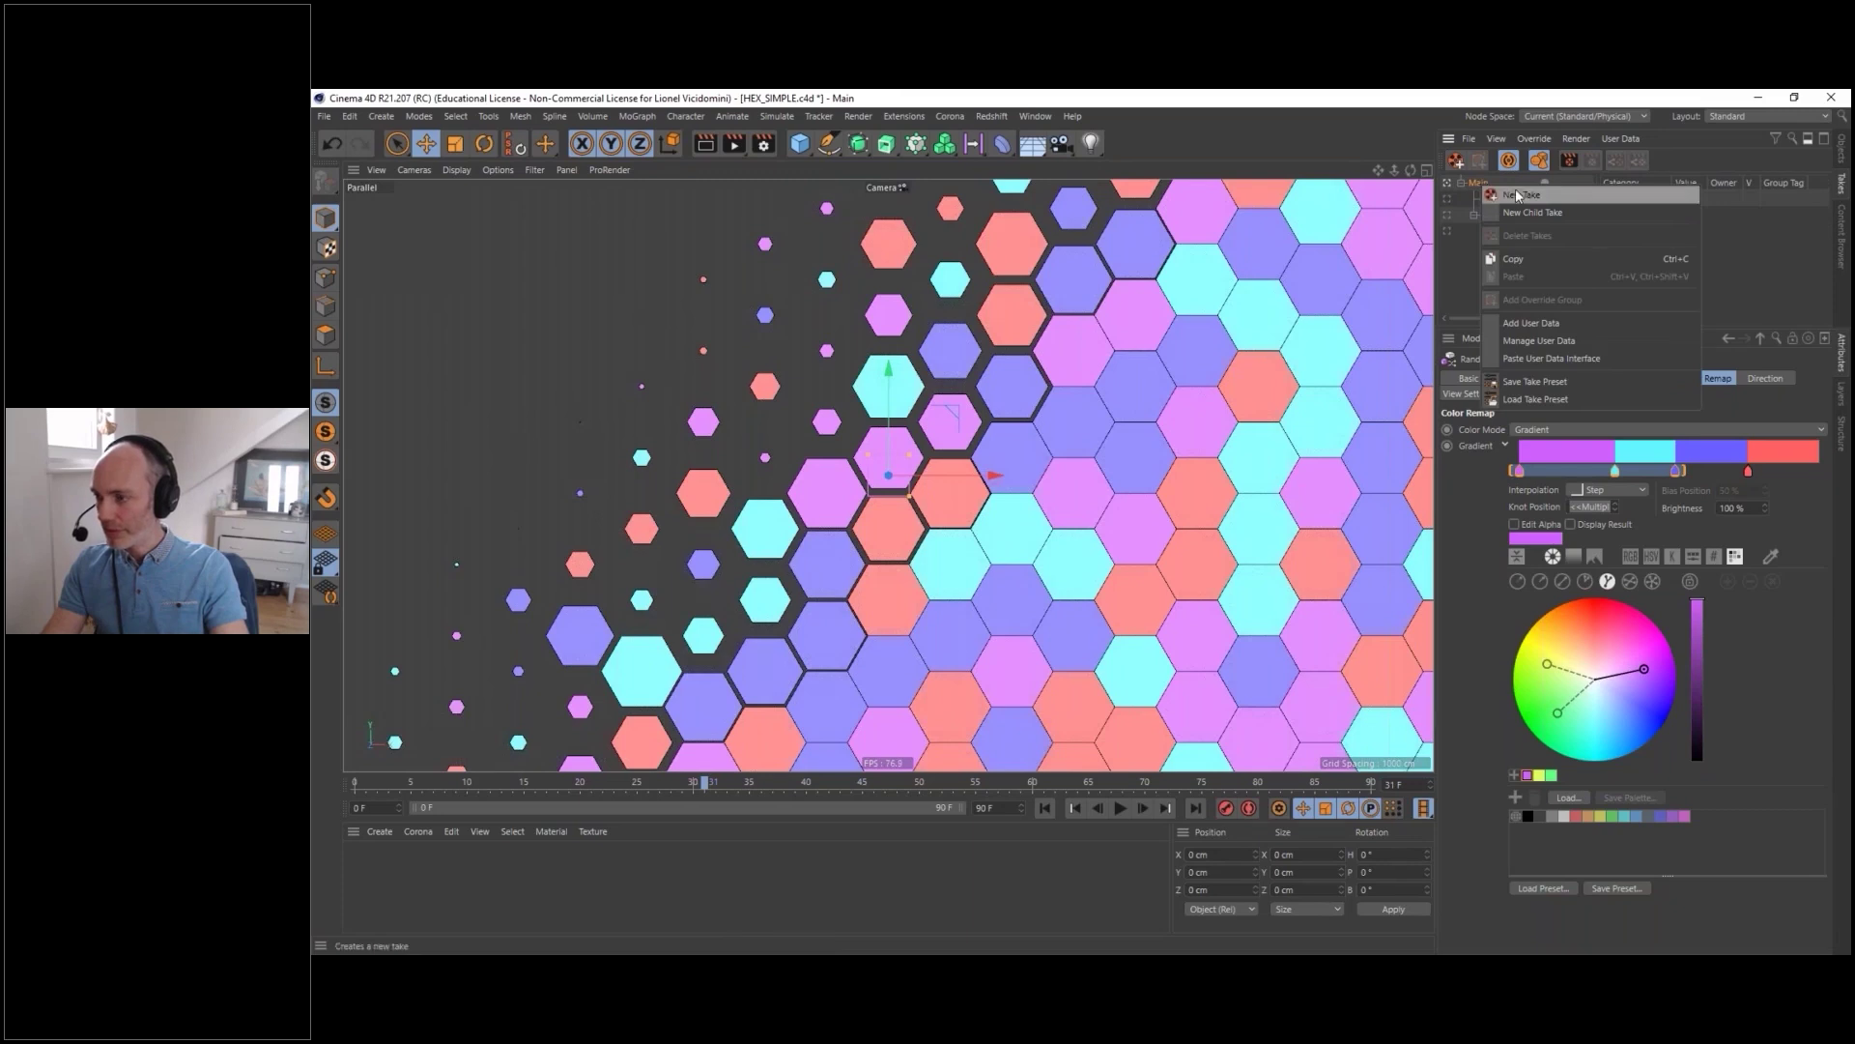
{"action": "left_click", "coordinate": [1517, 196]}
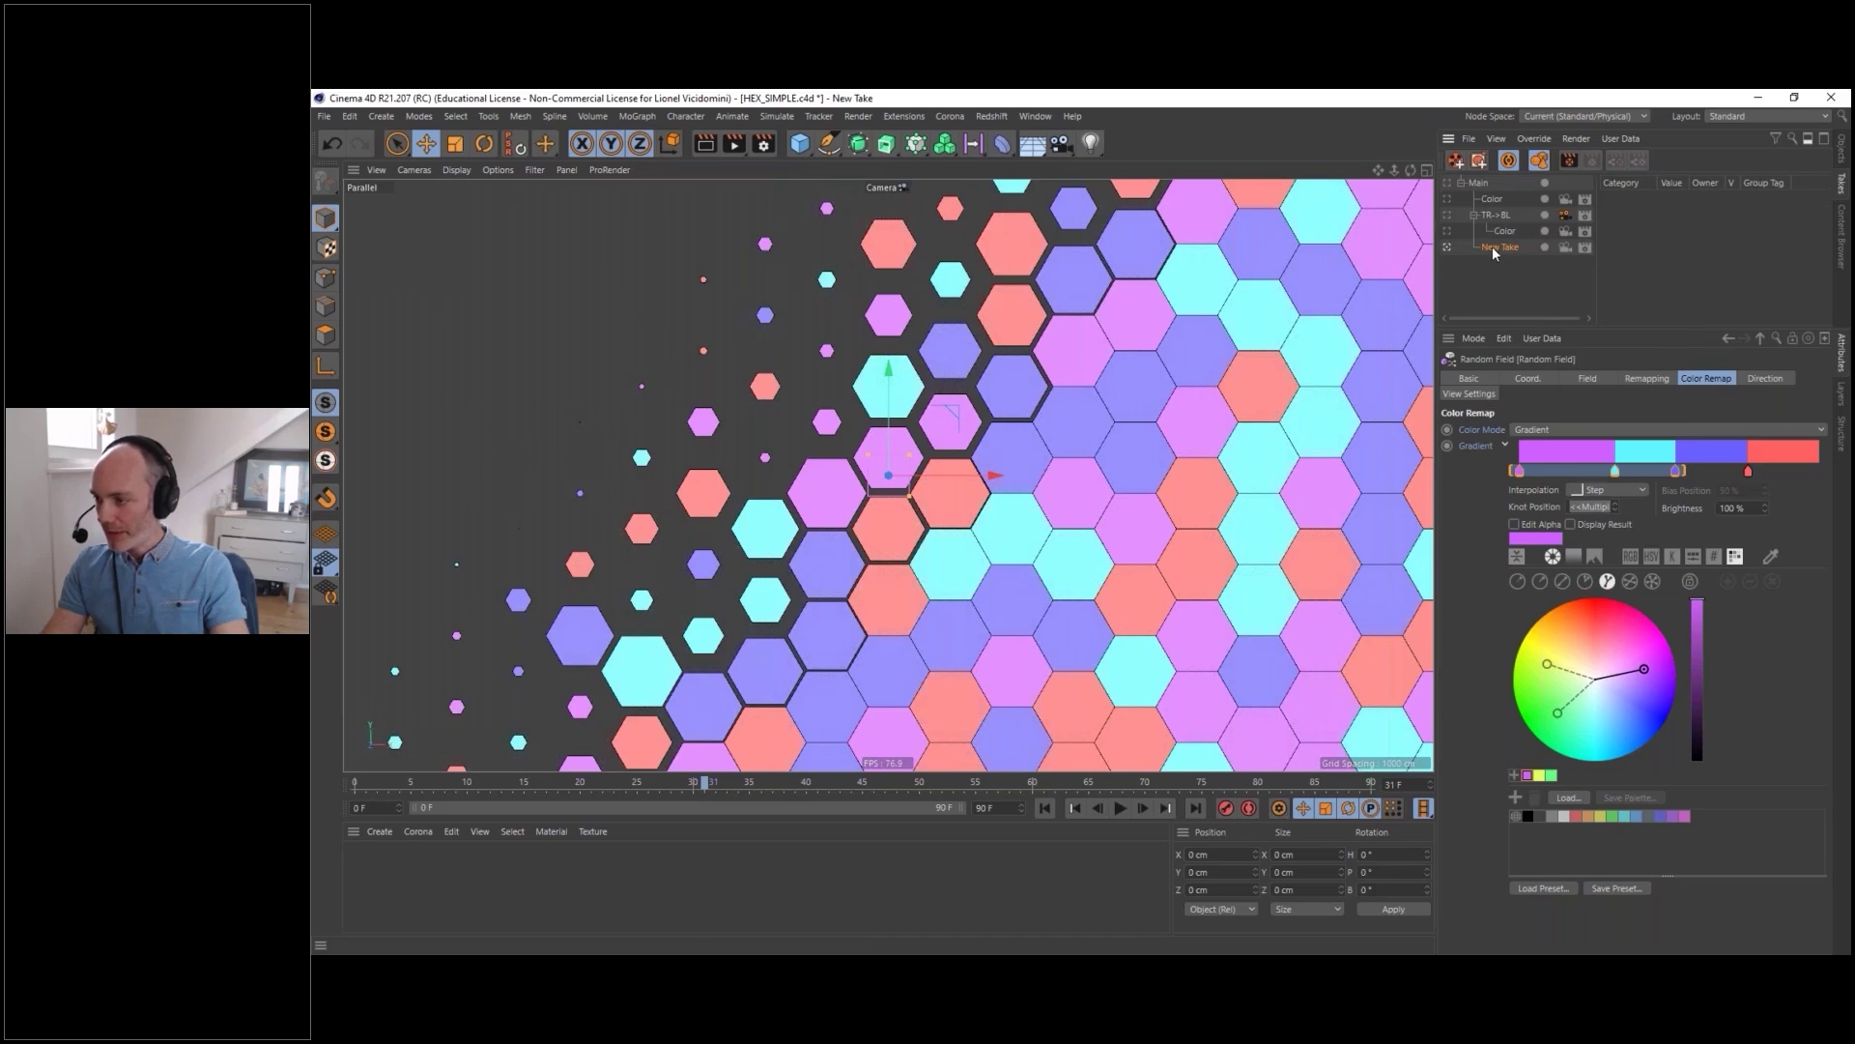
{"action": "double_click", "coordinate": [1496, 248]}
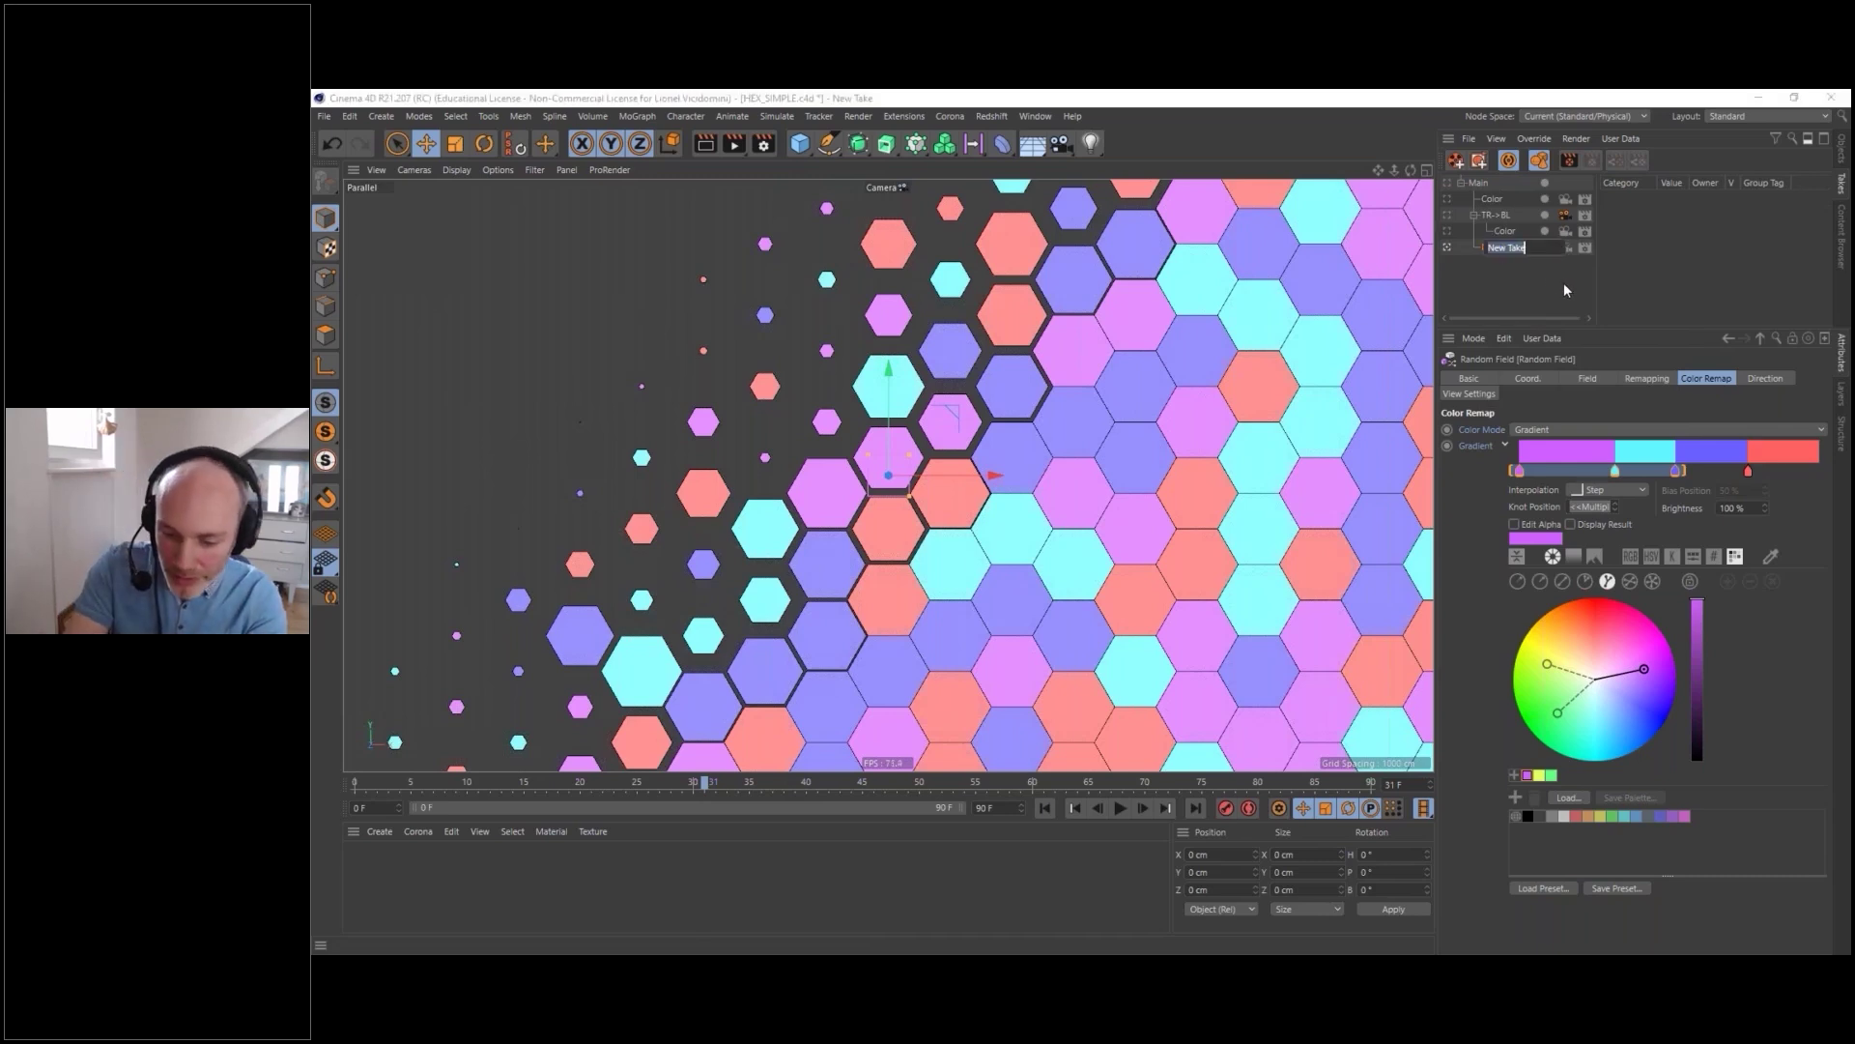
{"action": "type", "text": "Bo"}
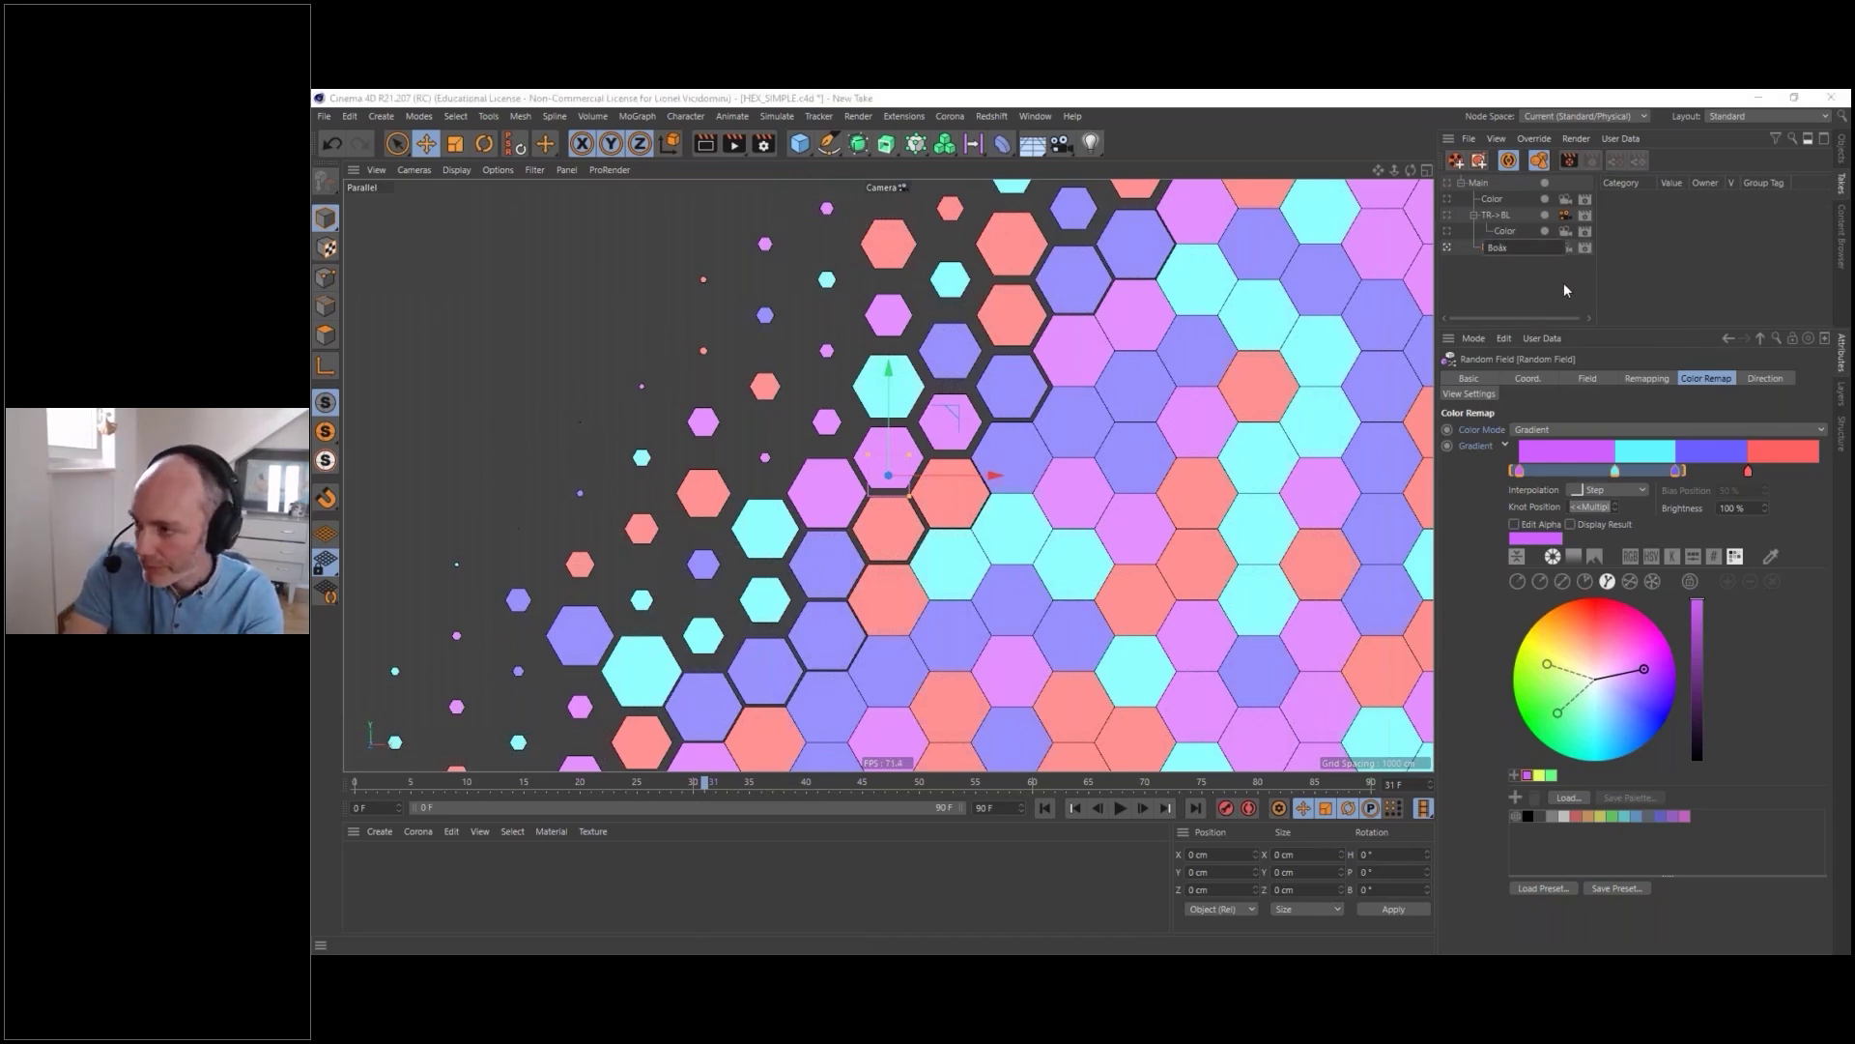
{"action": "type", "text": "x Field"}
{"action": "key", "text": "Return"}
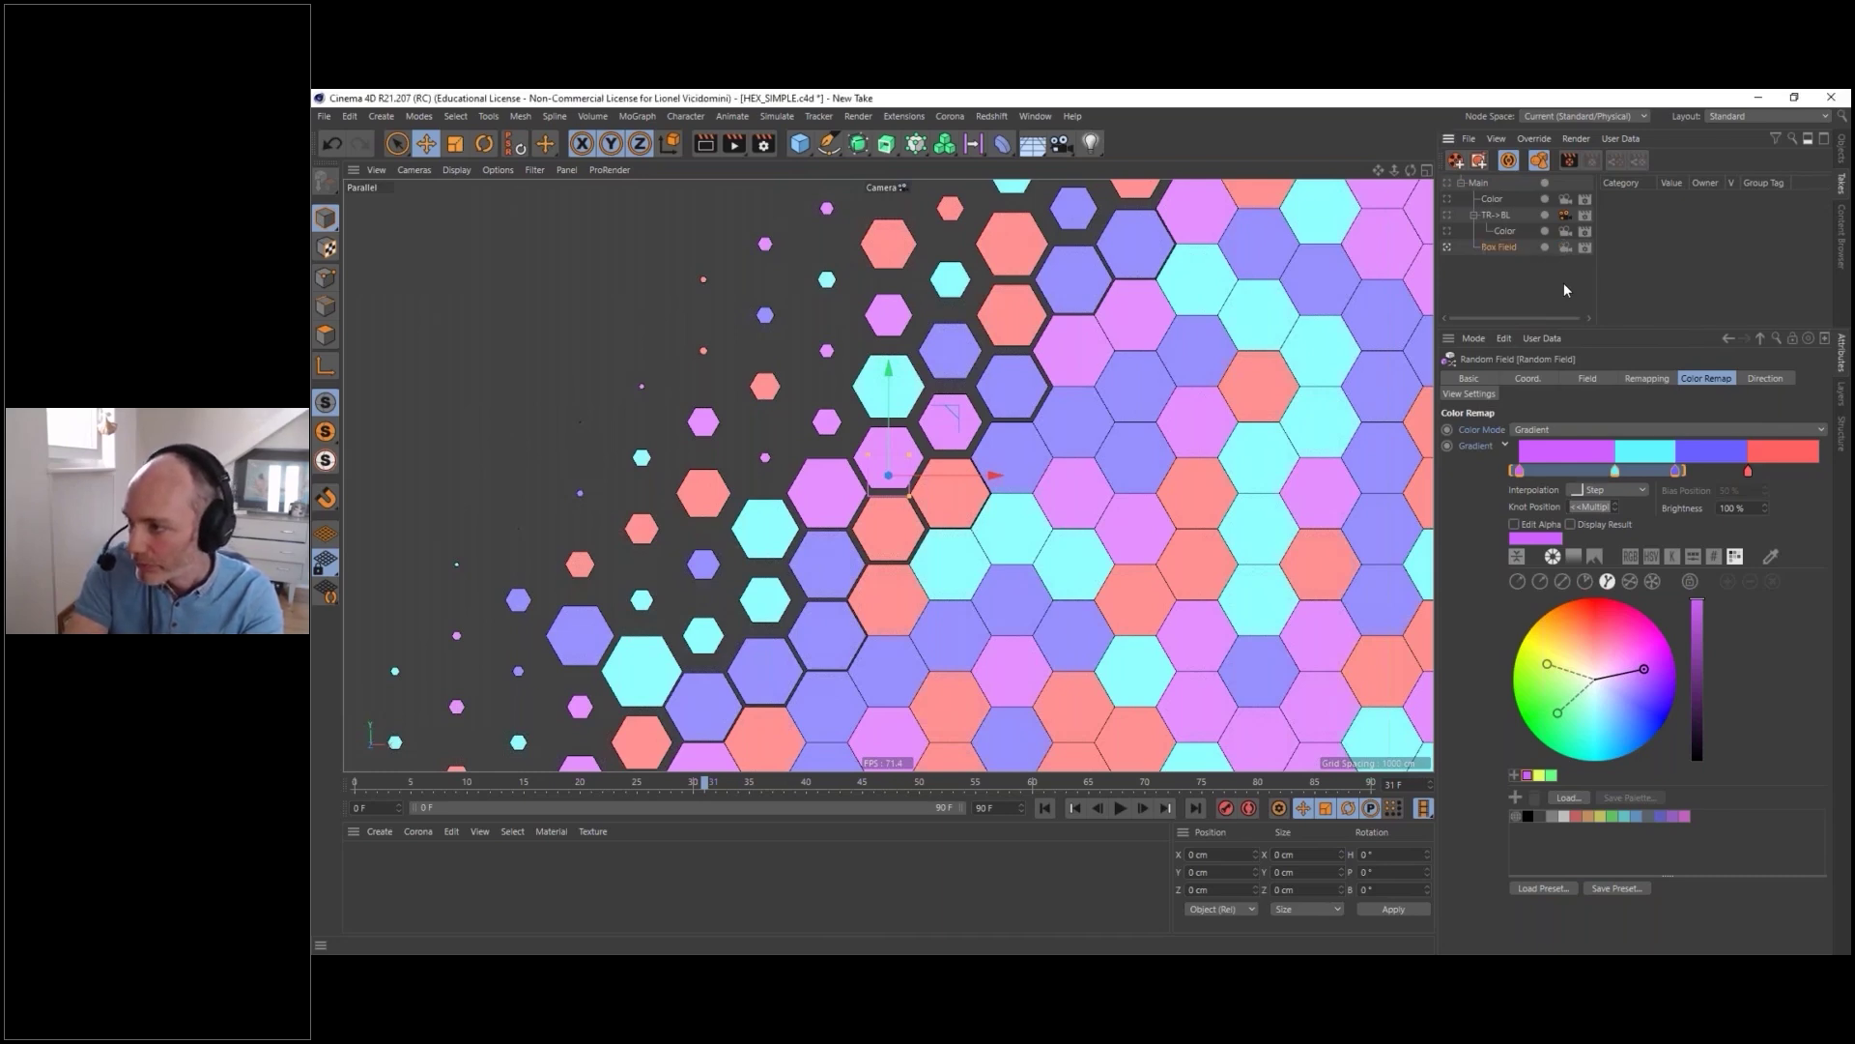
- Change the Plain scale effector's Linear Field to the Box Field type while the Box Field take is active
{"action": "left_click", "coordinate": [1841, 152]}
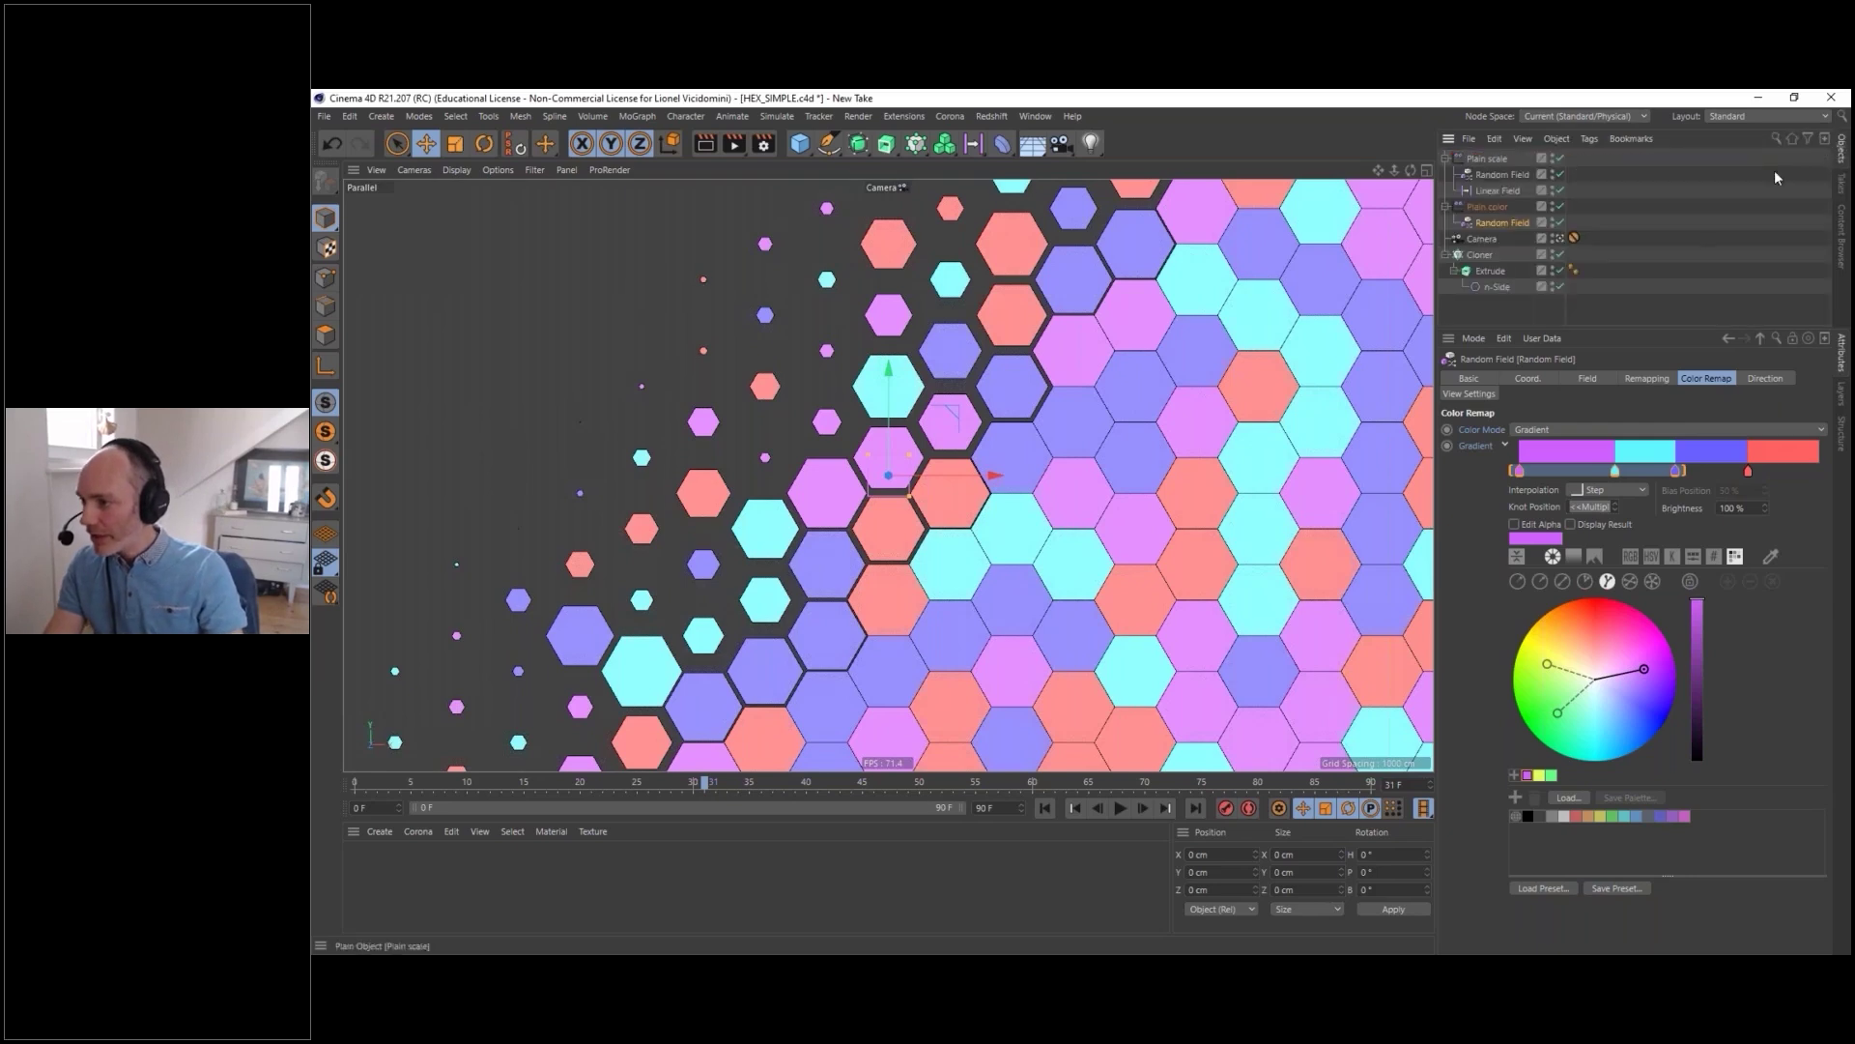
{"action": "left_click", "coordinate": [1488, 191]}
{"action": "left_click", "coordinate": [1581, 379]}
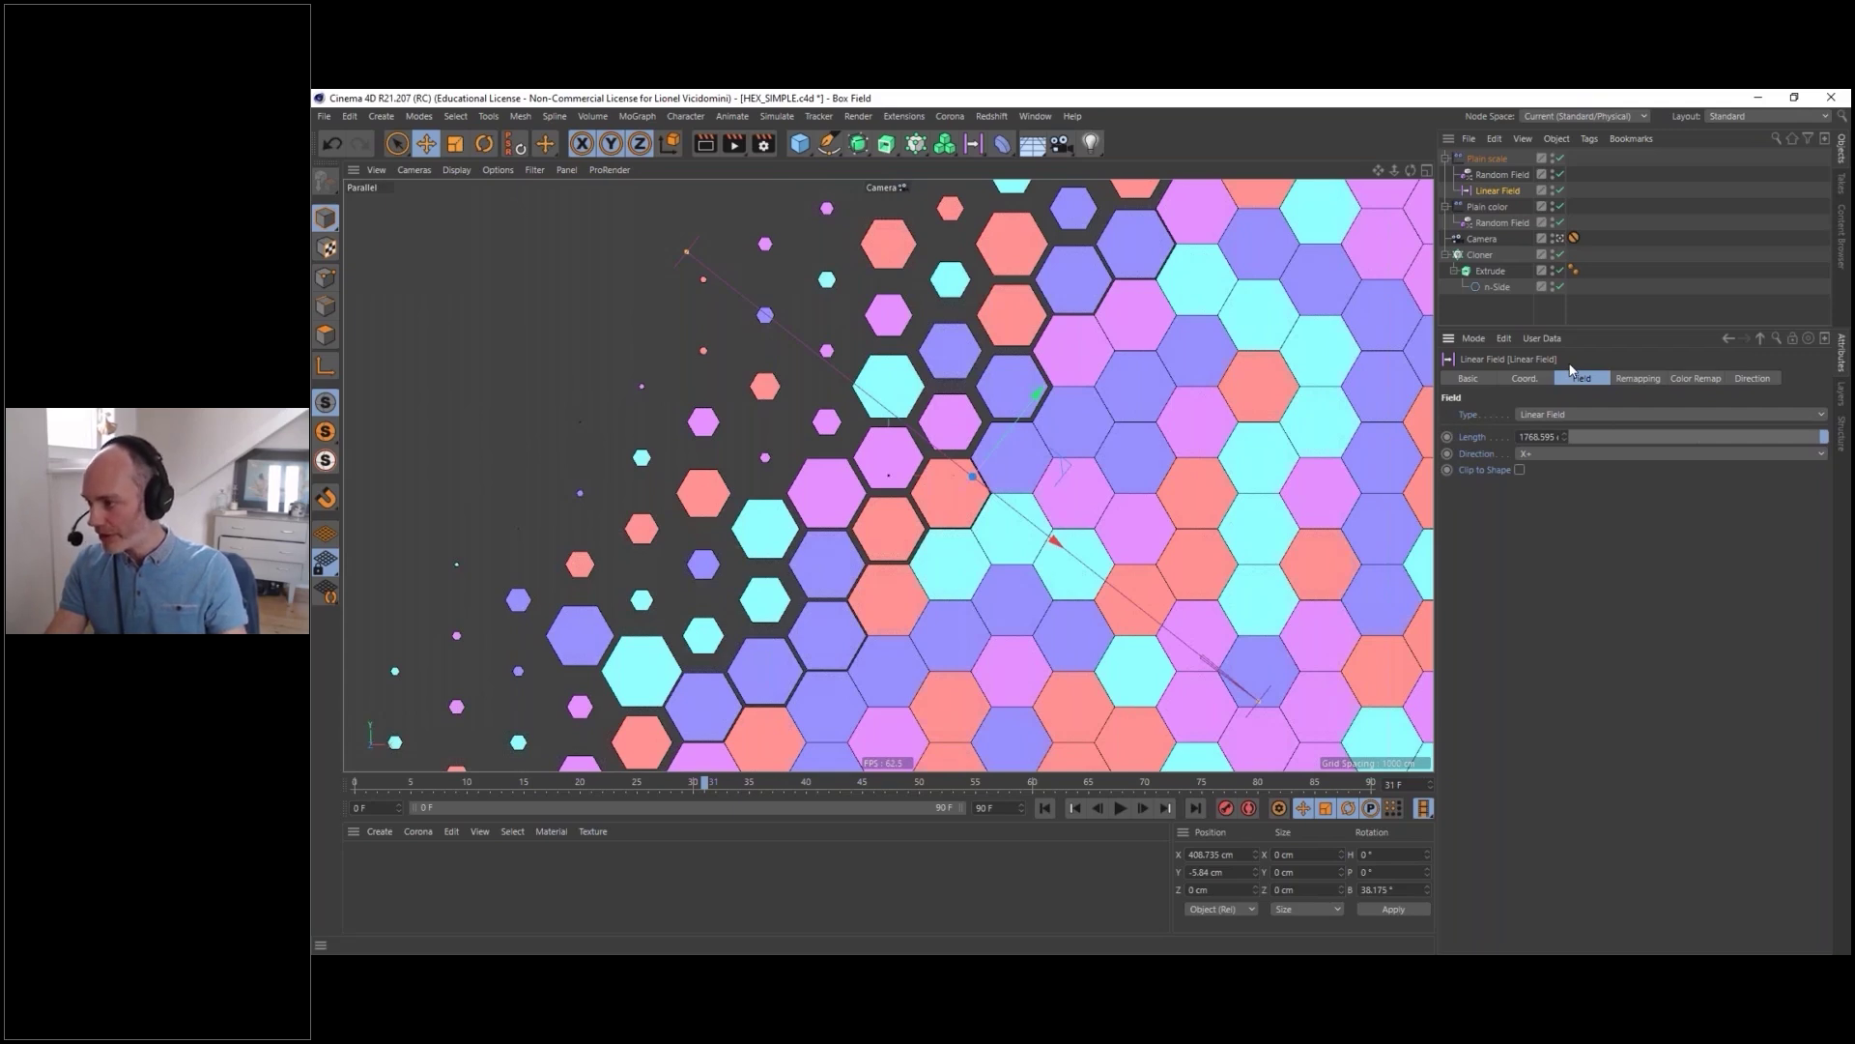
{"action": "left_click", "coordinate": [1552, 416]}
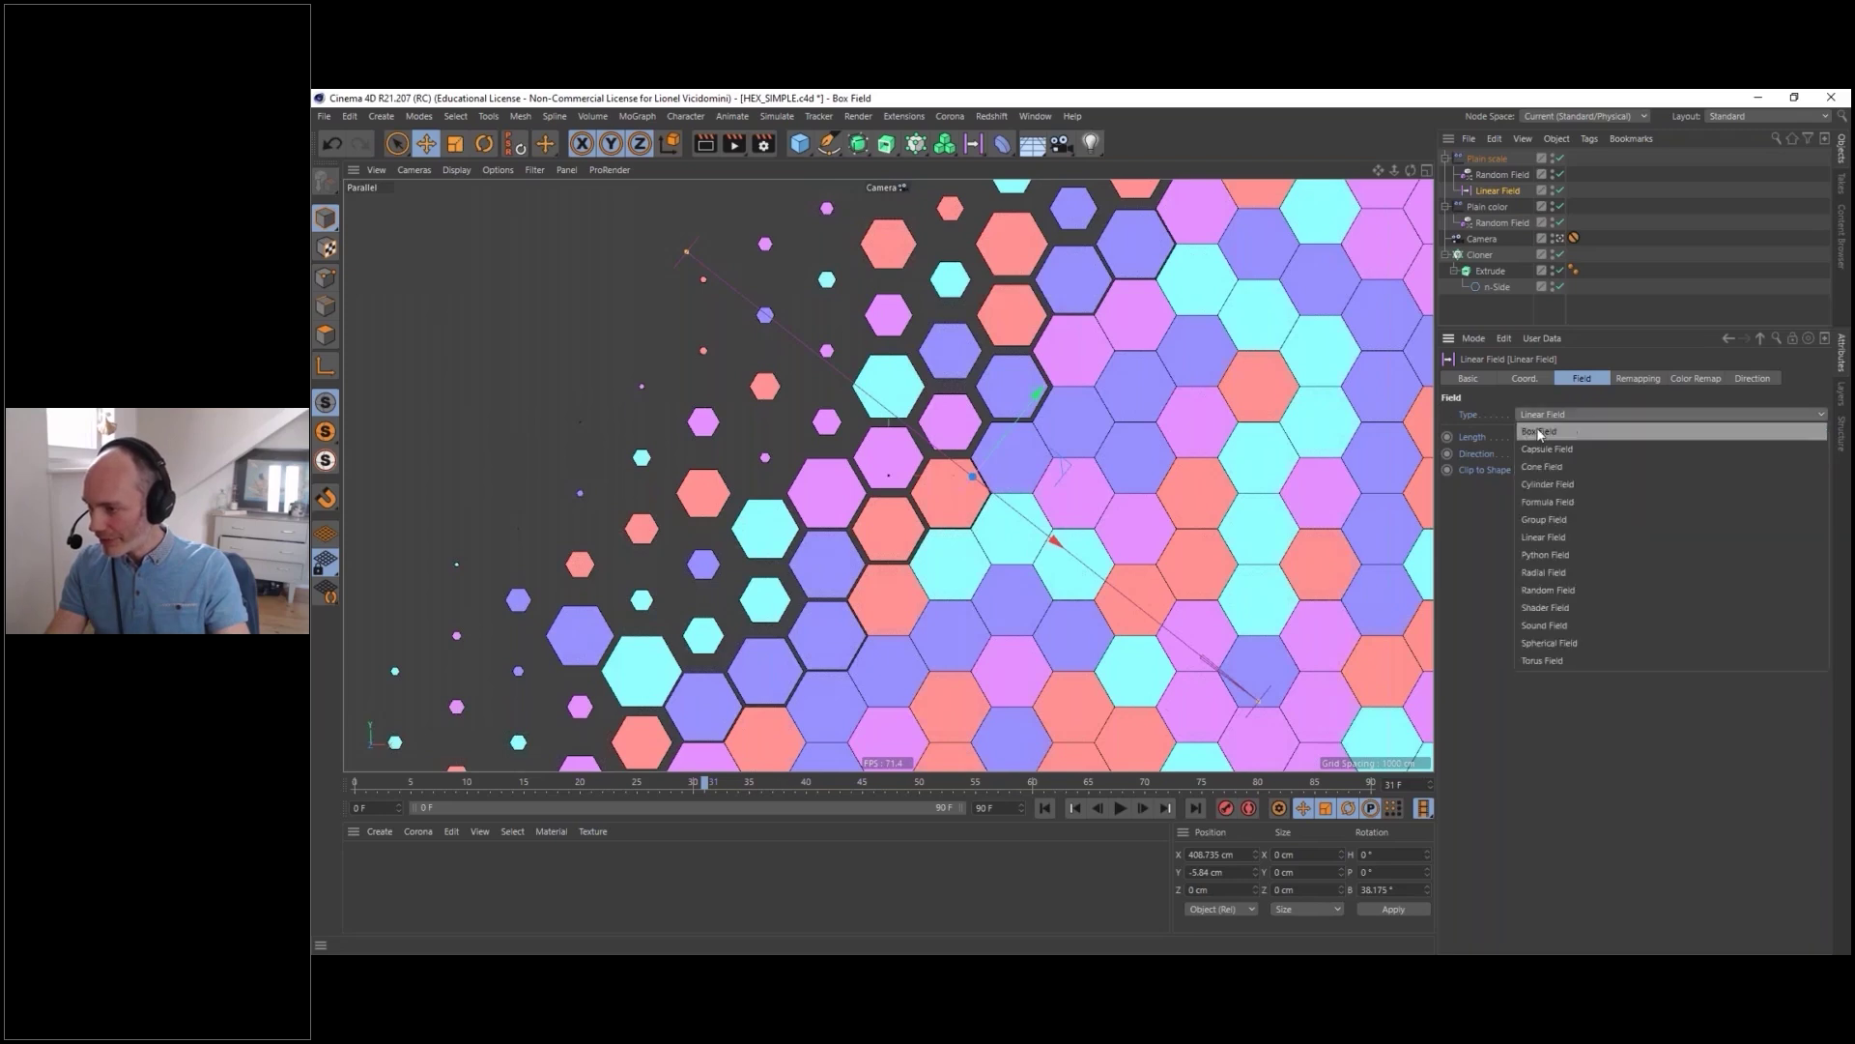
{"action": "left_click", "coordinate": [1538, 433]}
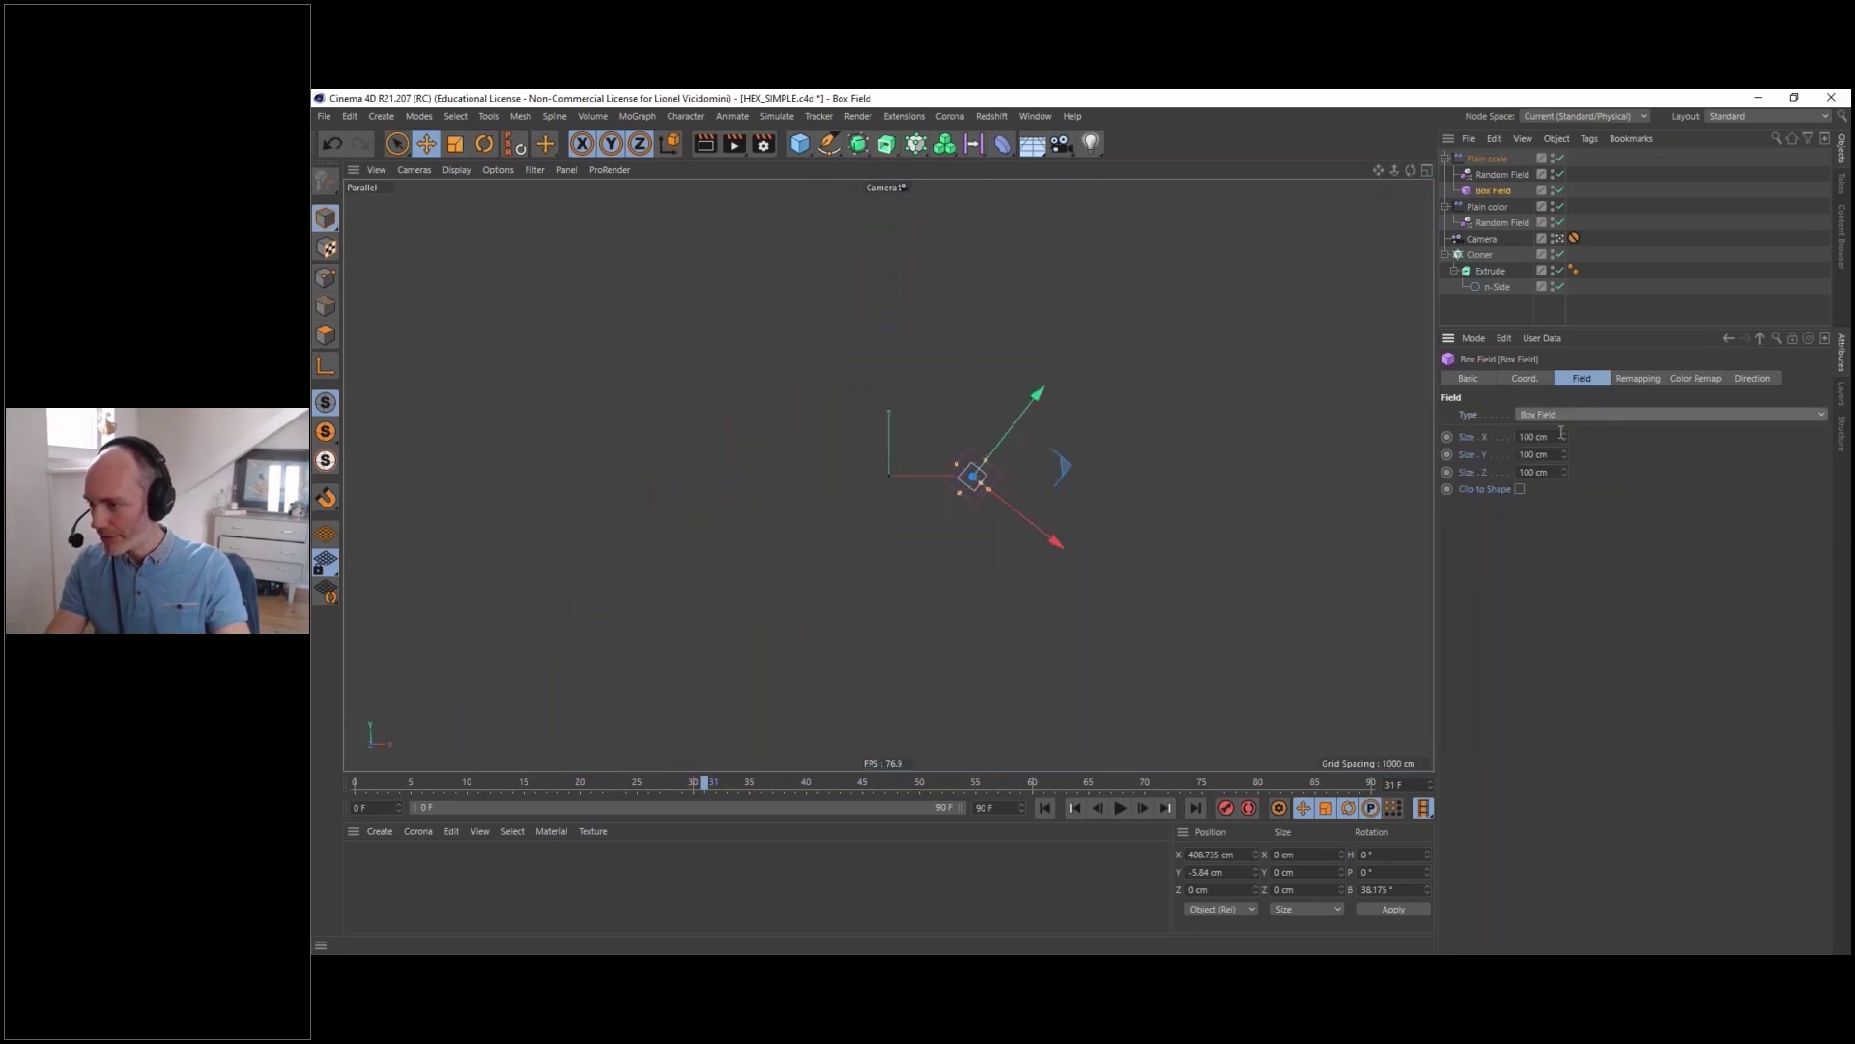
- Enlarge the box field to about 606 cm in X and 4351 cm in Y, scrubbing the timeline to check its coverage
{"action": "left_click_drag", "start_coordinate": [1564, 435], "coordinate": [1575, 184]}
{"action": "left_click_drag", "start_coordinate": [1080, 332], "coordinate": [954, 725]}
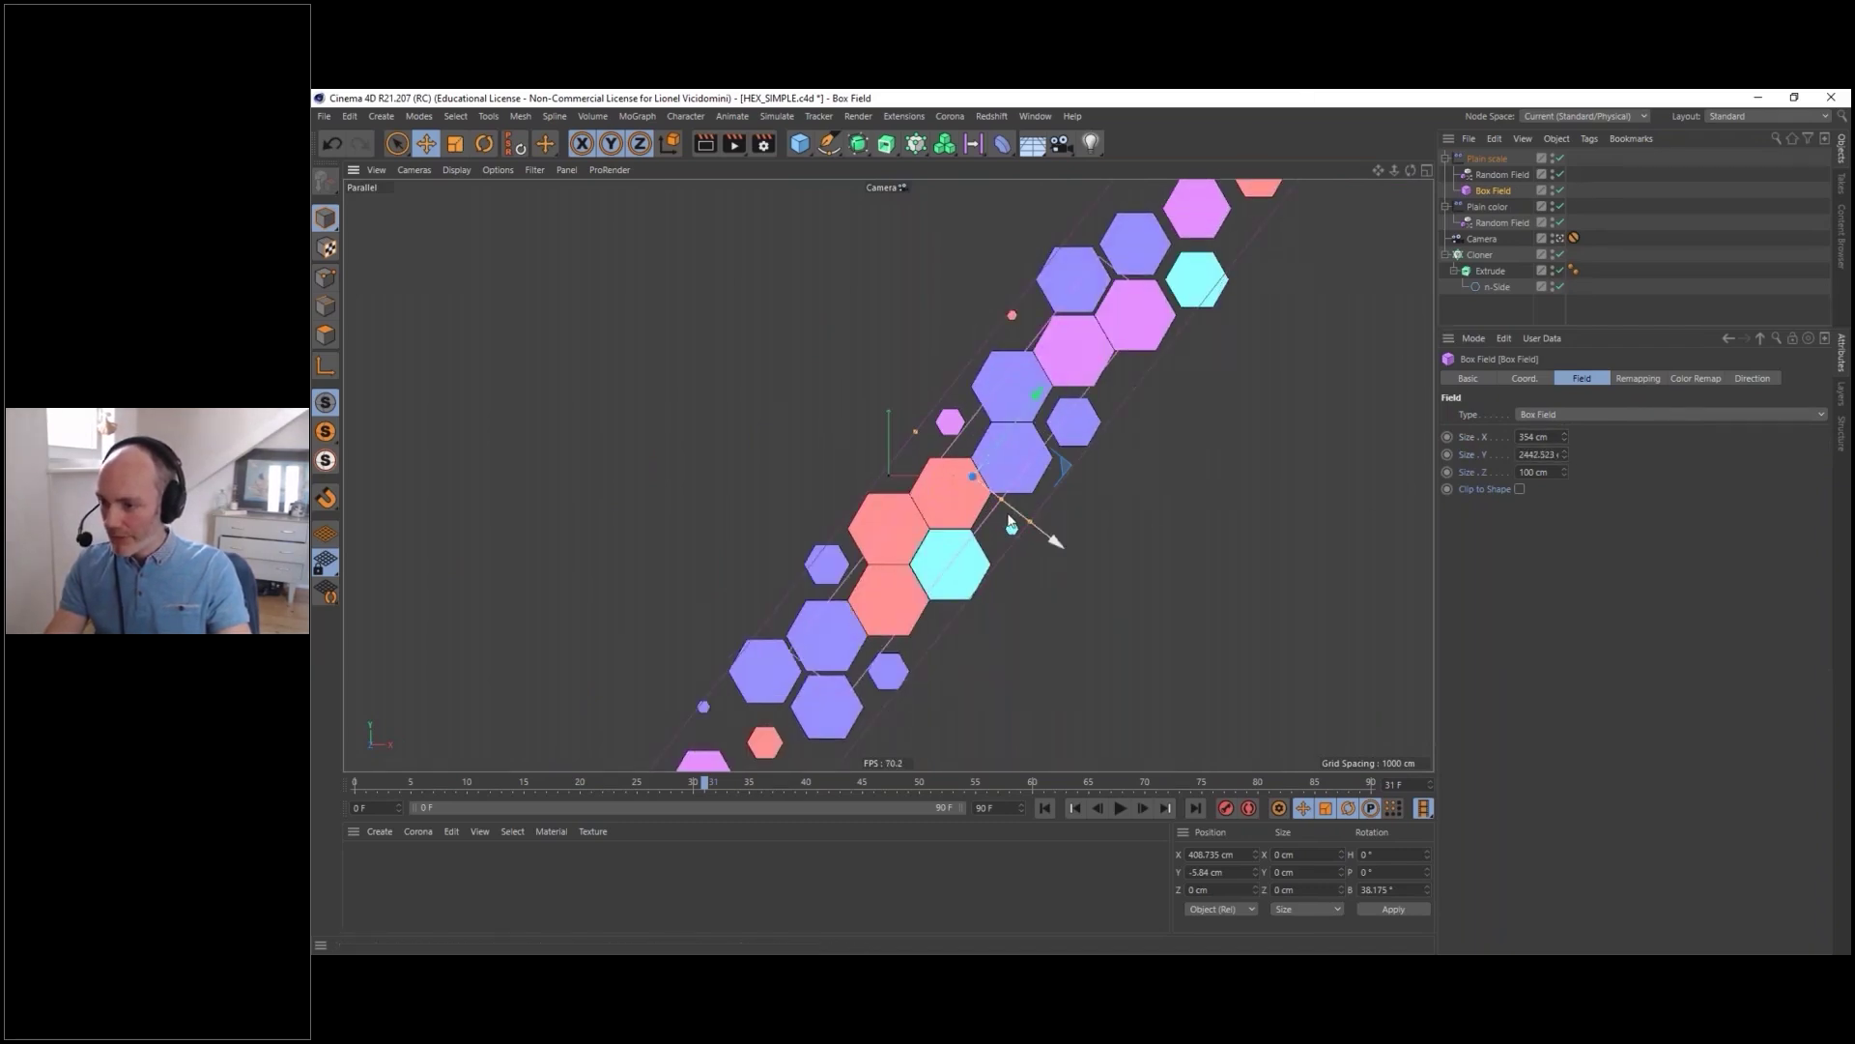
{"action": "left_click_drag", "start_coordinate": [1041, 529], "coordinate": [1088, 551]}
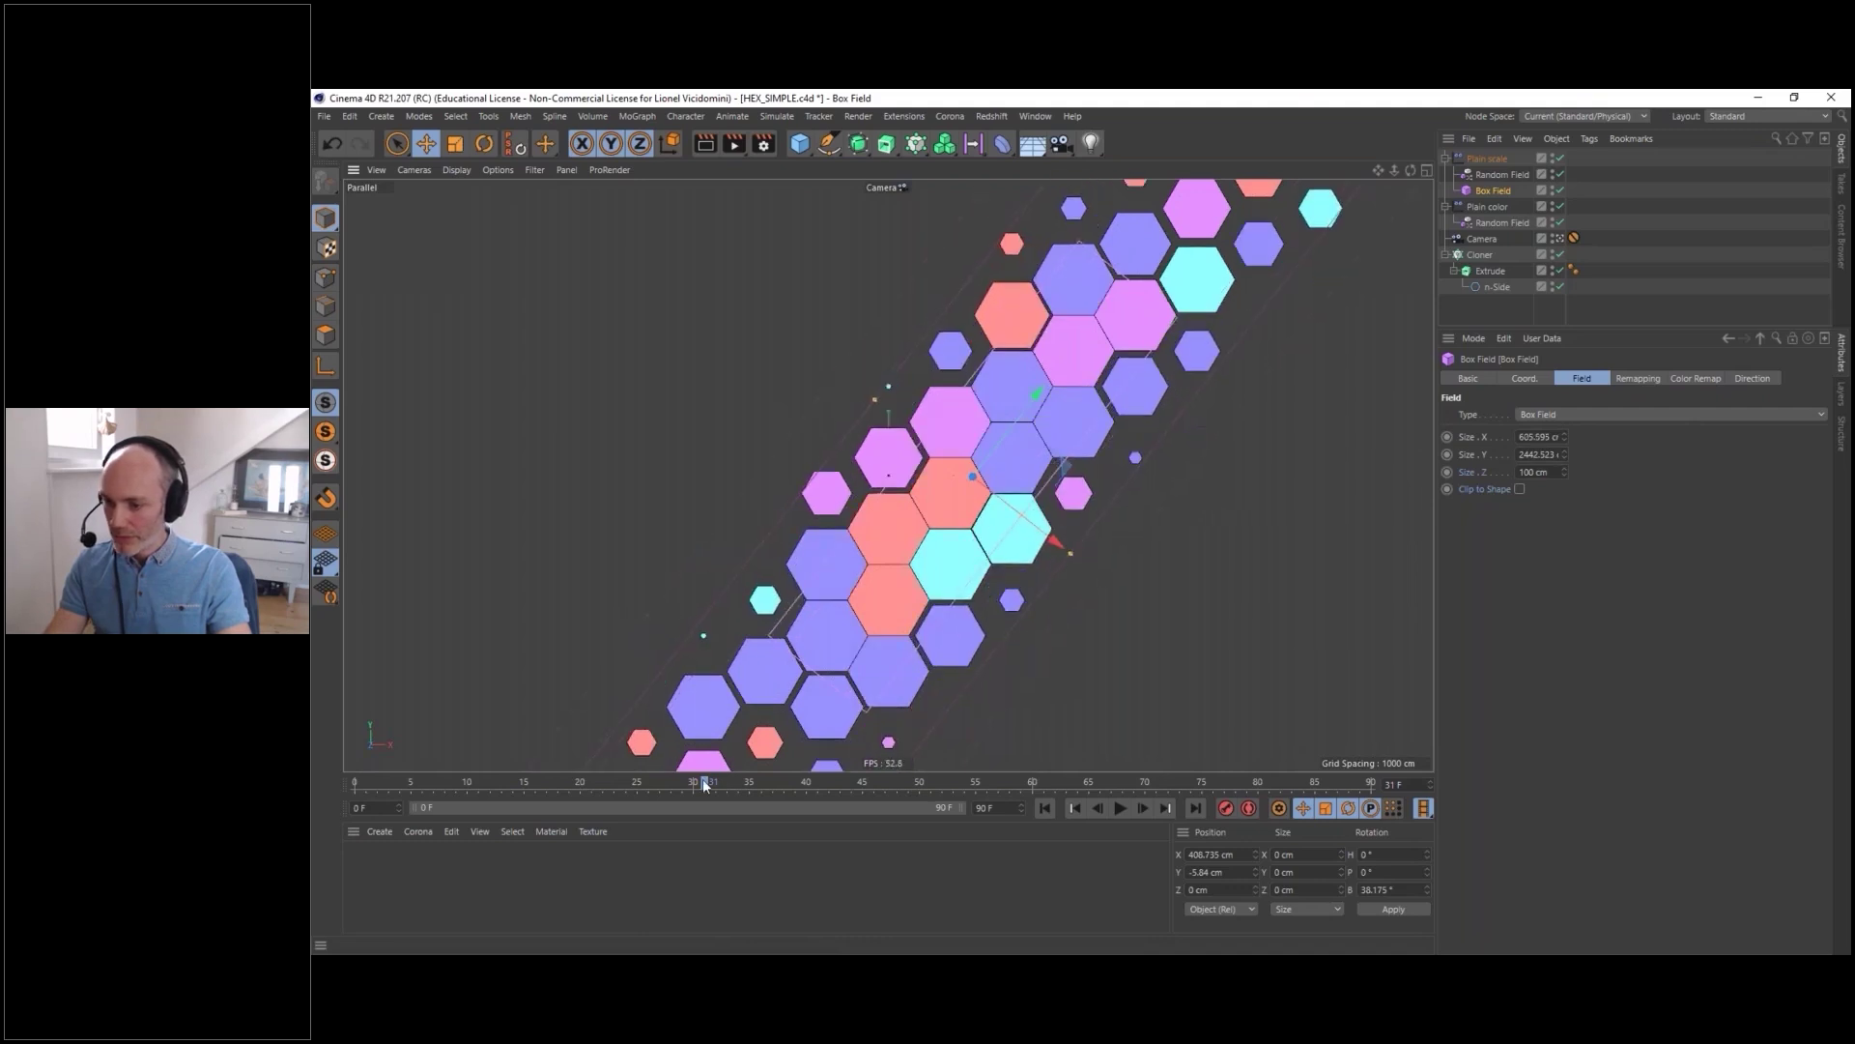
{"action": "left_click_drag", "start_coordinate": [694, 785], "coordinate": [637, 785]}
{"action": "left_click_drag", "start_coordinate": [501, 749], "coordinate": [444, 865]}
{"action": "left_click_drag", "start_coordinate": [634, 785], "coordinate": [674, 785]}
- Compare the field sizes and hexagon animation of the Main take with those of the Box Field take
{"action": "left_click", "coordinate": [1845, 183]}
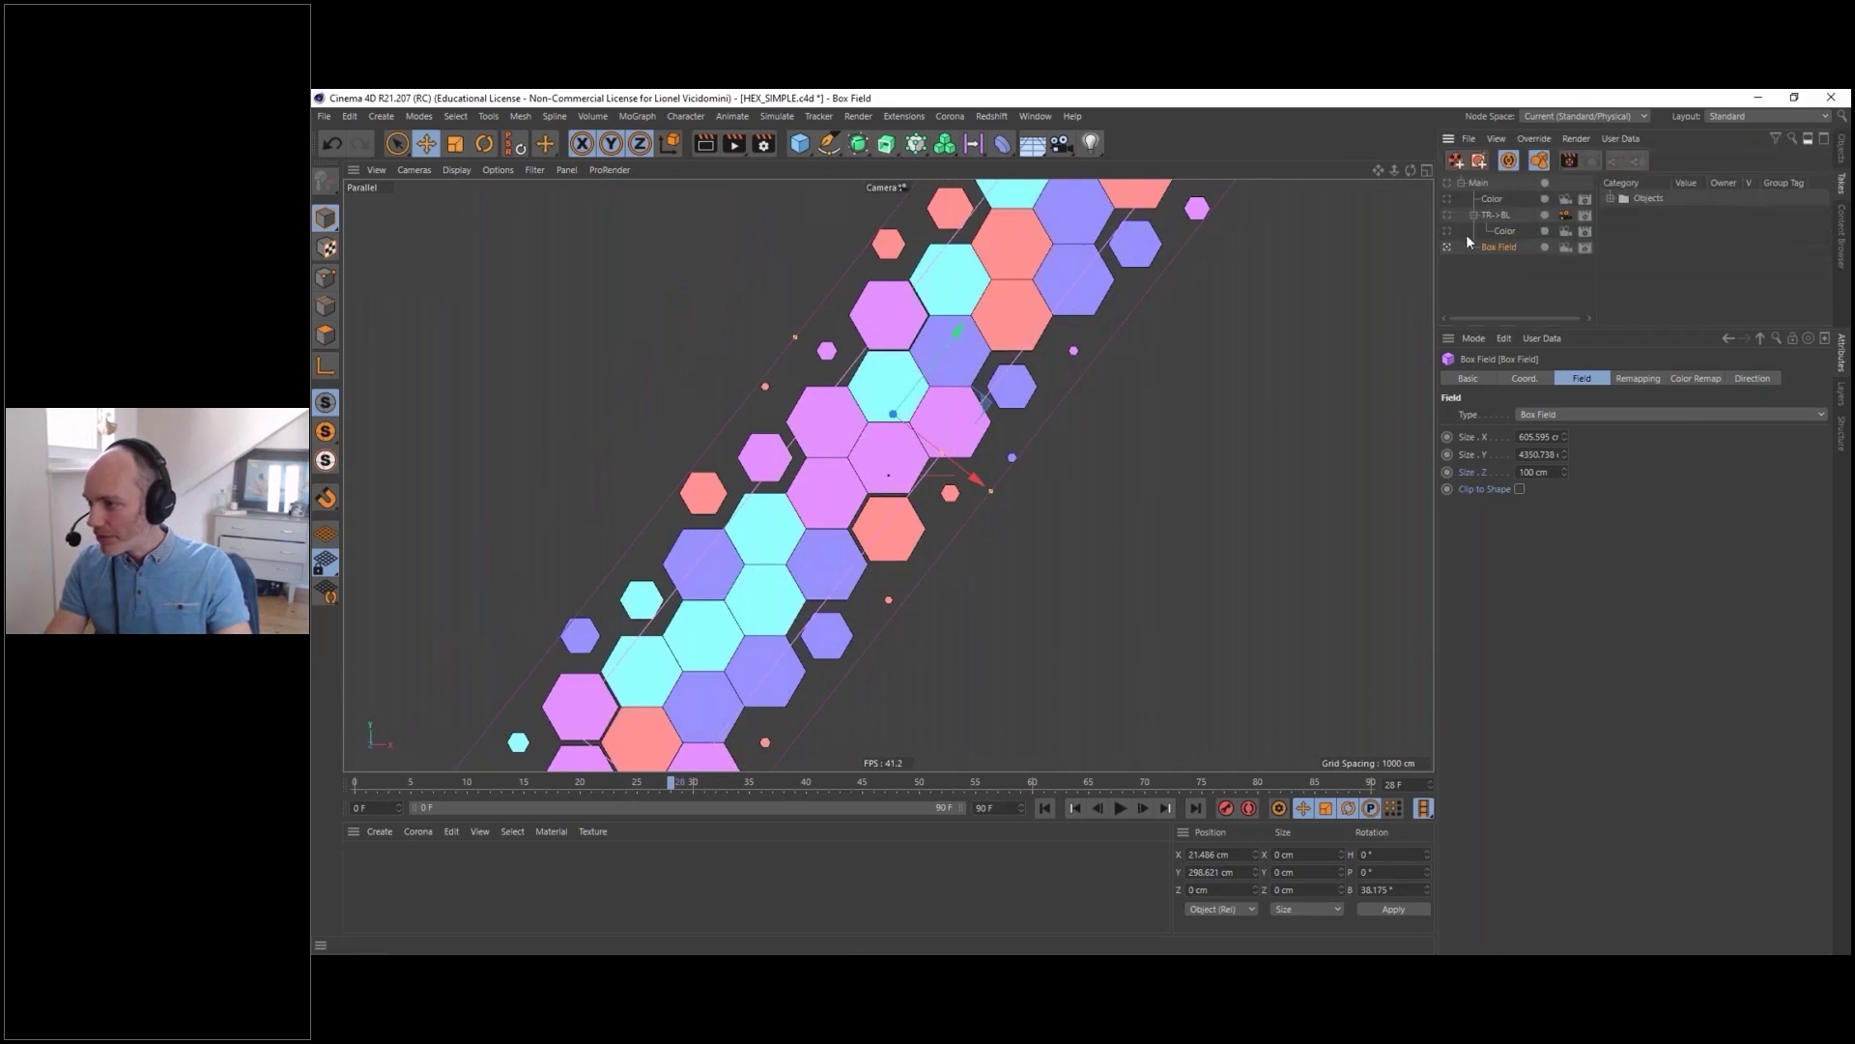
{"action": "left_click", "coordinate": [1447, 183]}
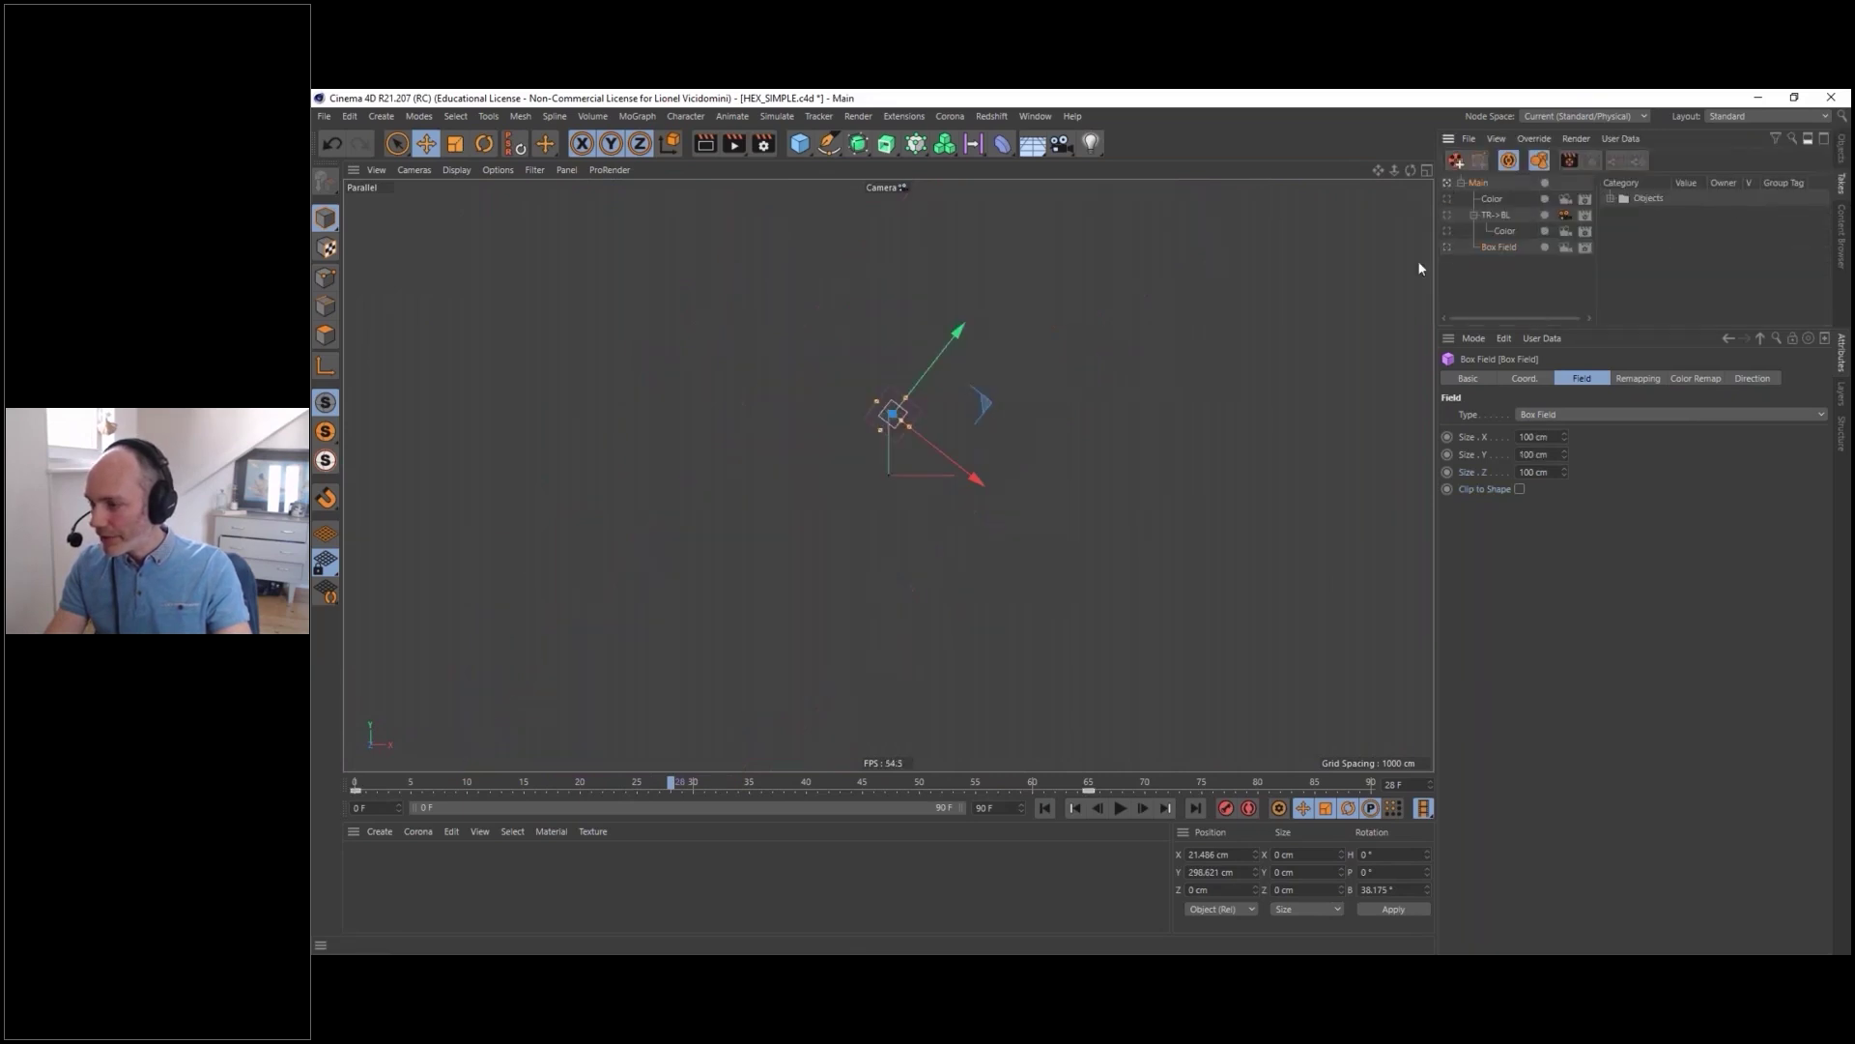
{"action": "left_click_drag", "start_coordinate": [518, 785], "coordinate": [694, 783]}
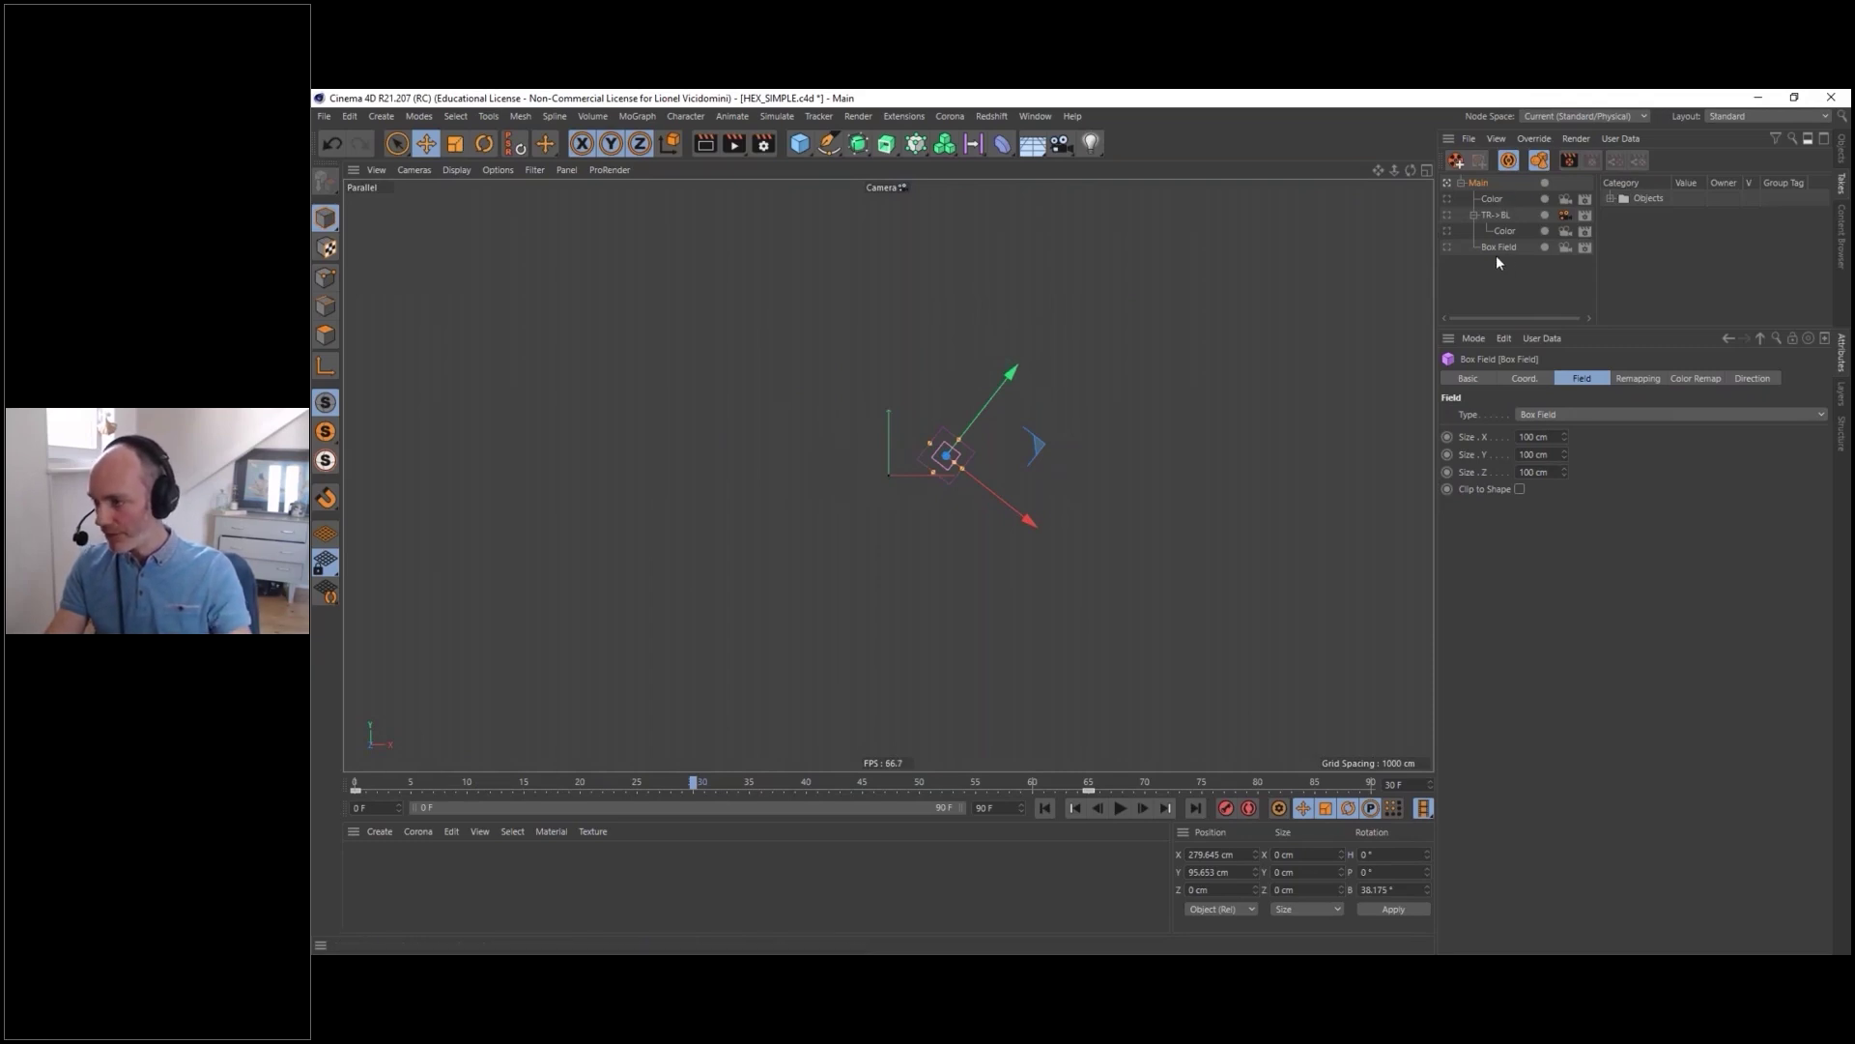
{"action": "left_click", "coordinate": [1447, 245]}
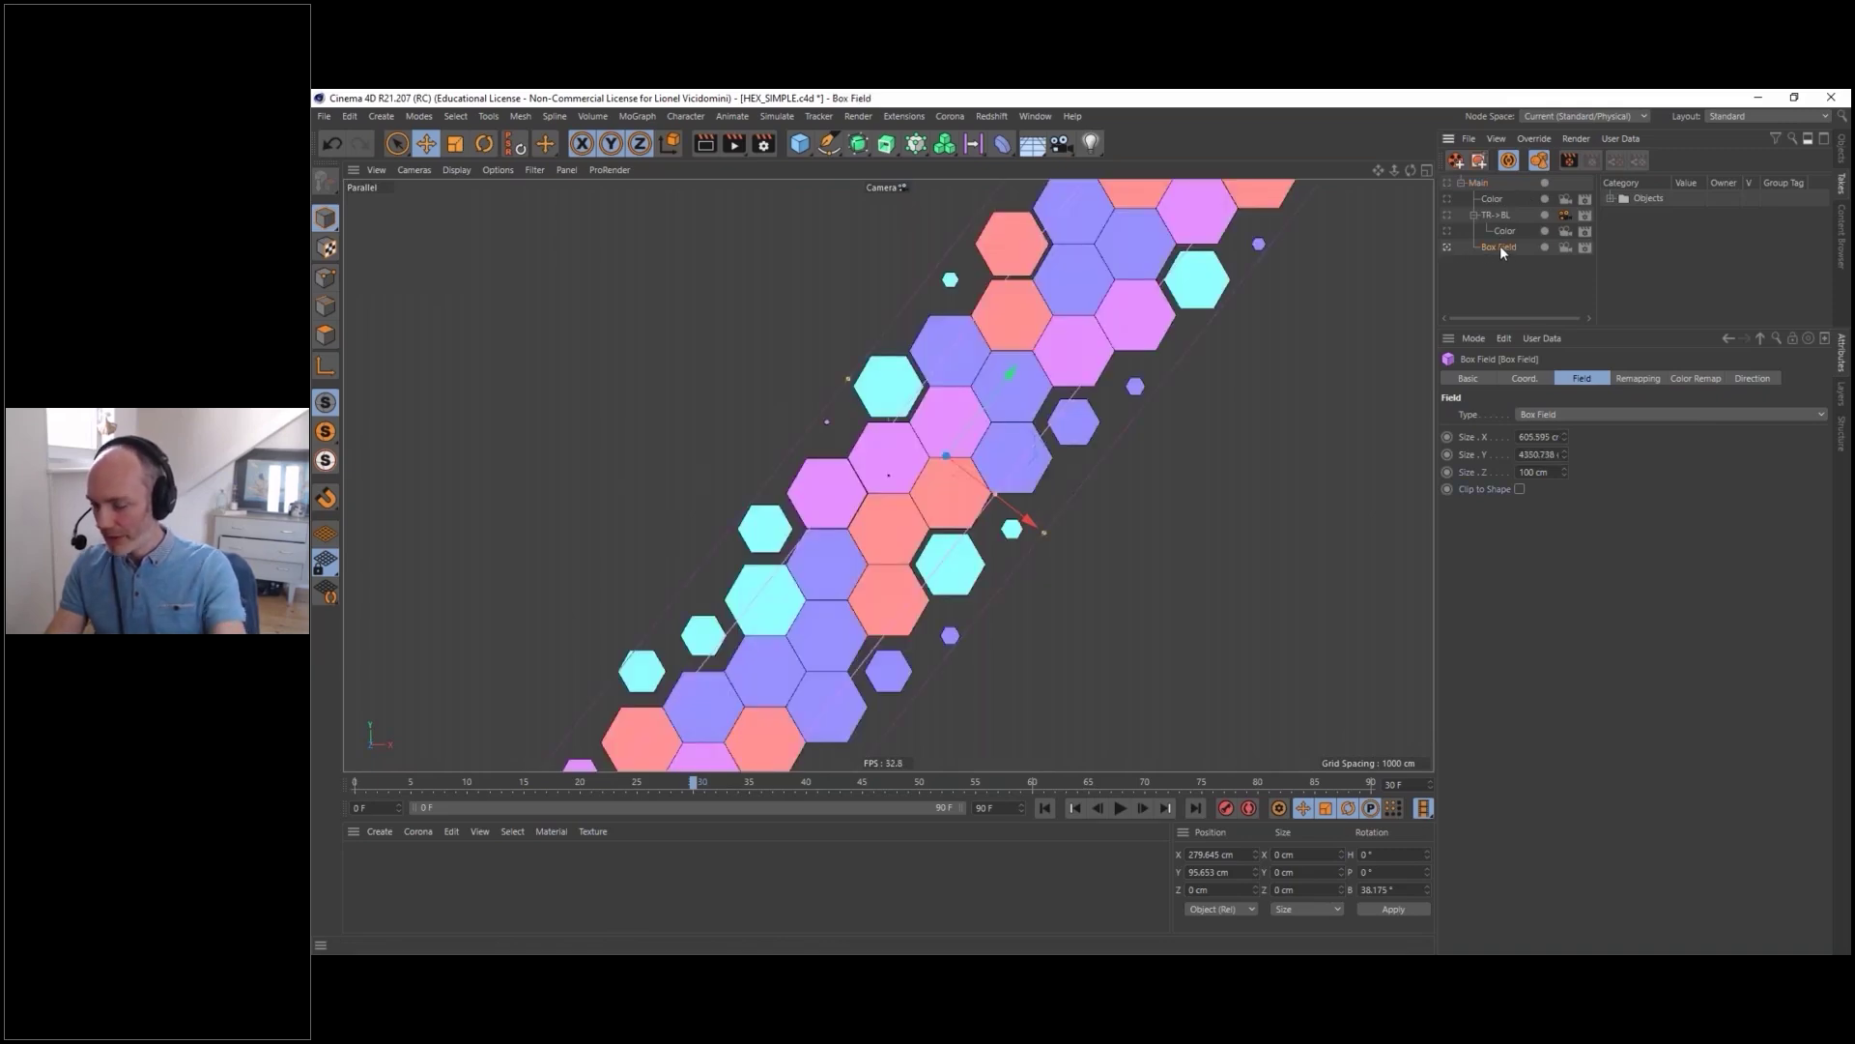
- Remove the Box Field take and, with the Main take active, change the Plain scale effector's field type back to Linear Field
{"action": "key", "text": "ctrl+z"}
{"action": "left_click", "coordinate": [1487, 181]}
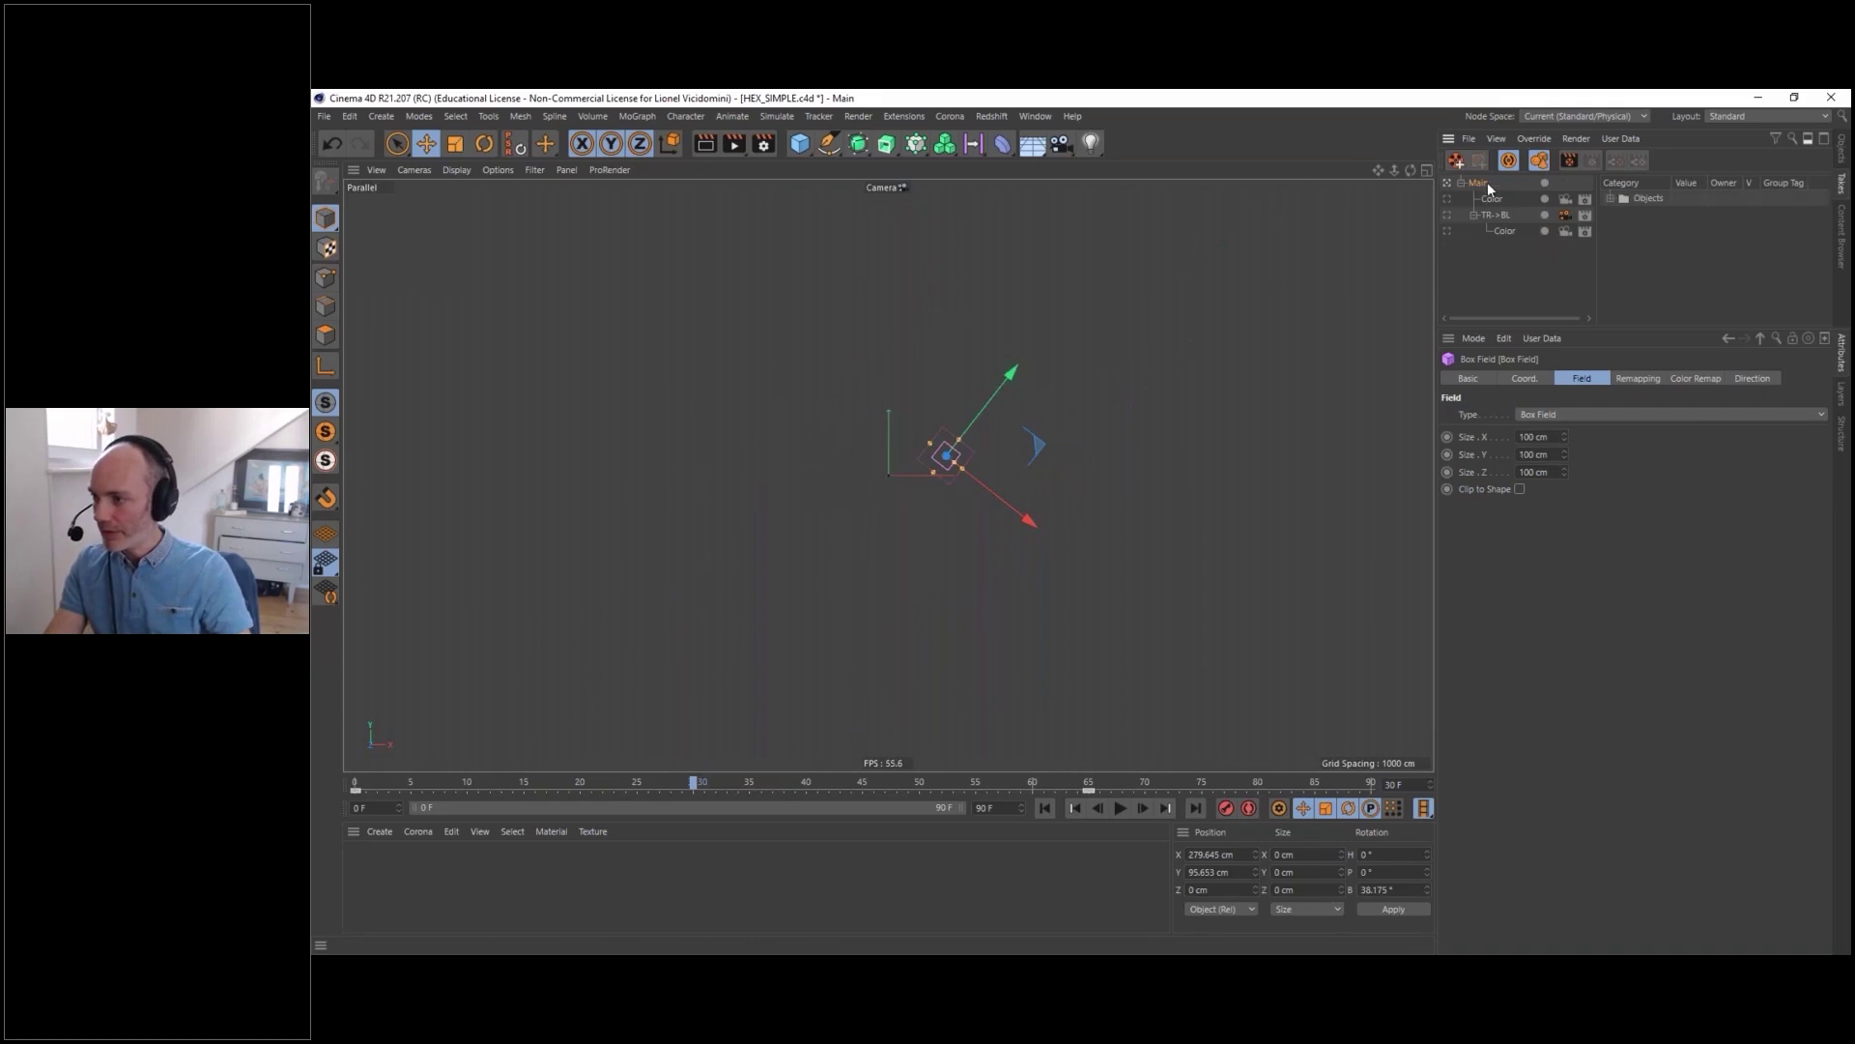
{"action": "left_click", "coordinate": [1841, 149]}
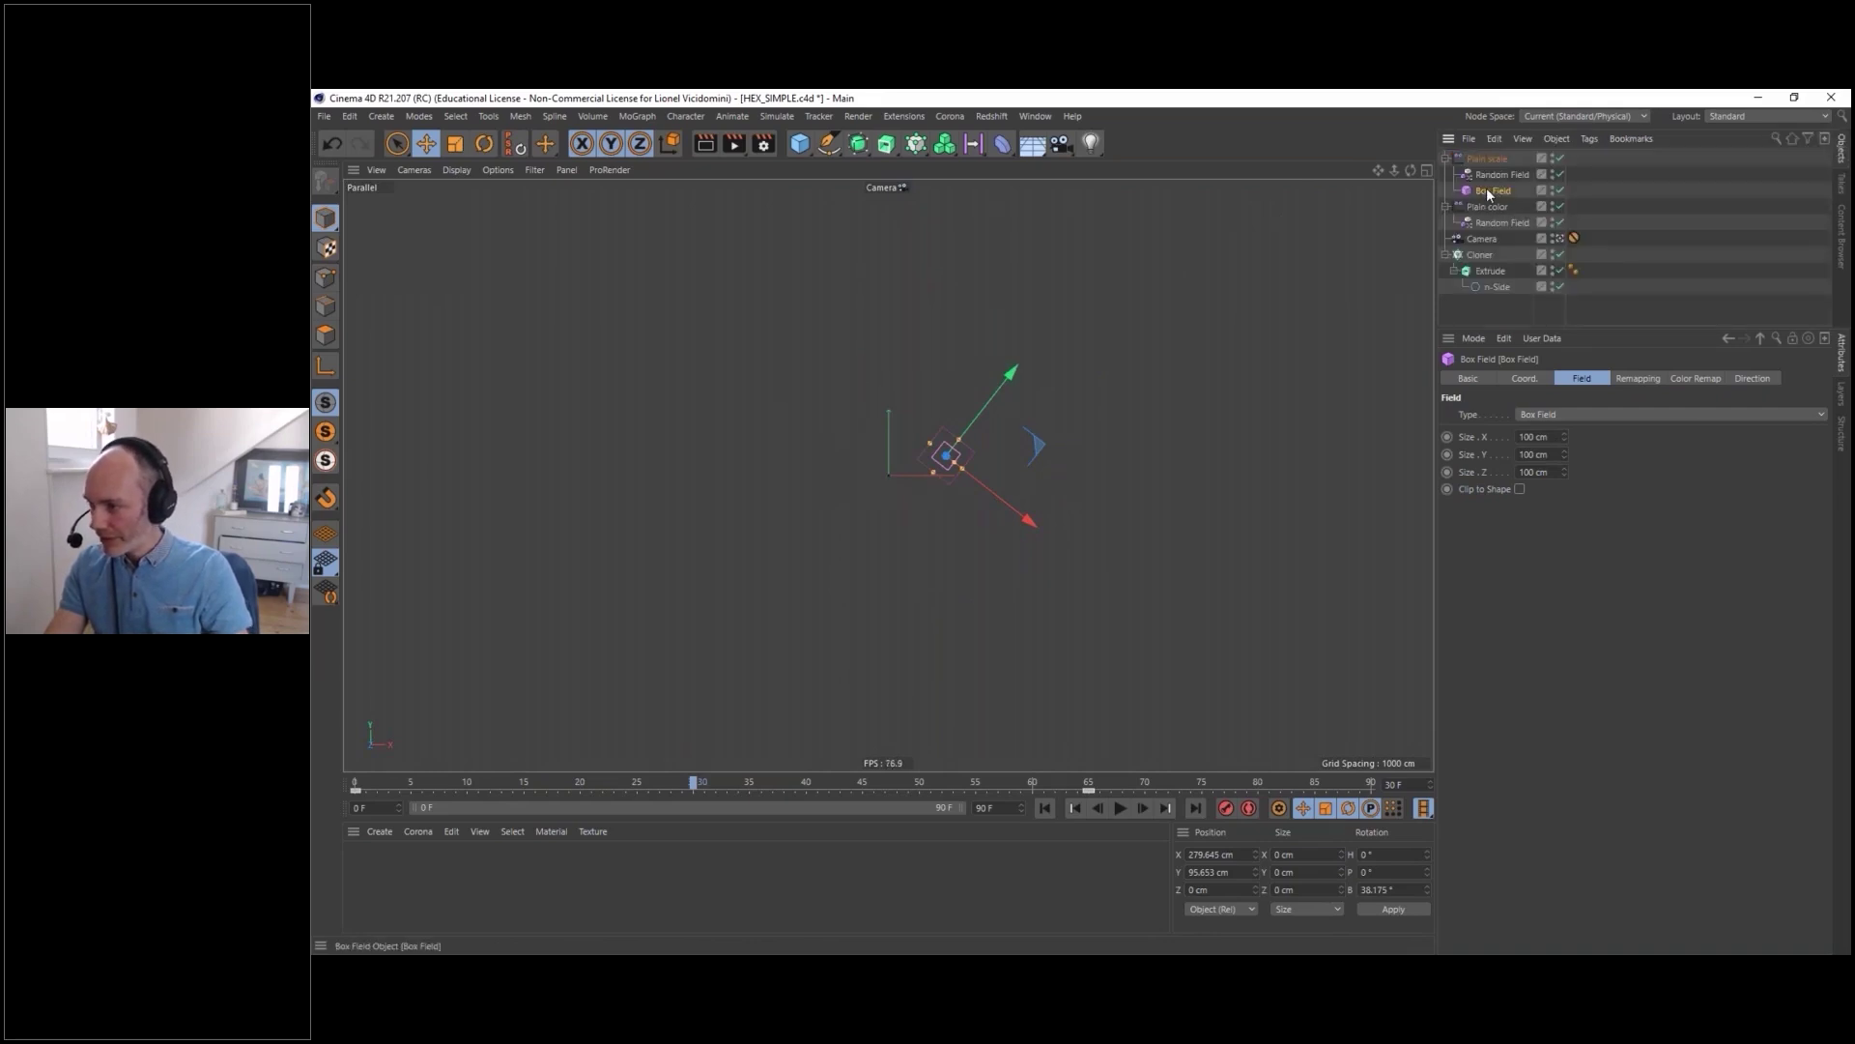
{"action": "left_click", "coordinate": [1541, 415]}
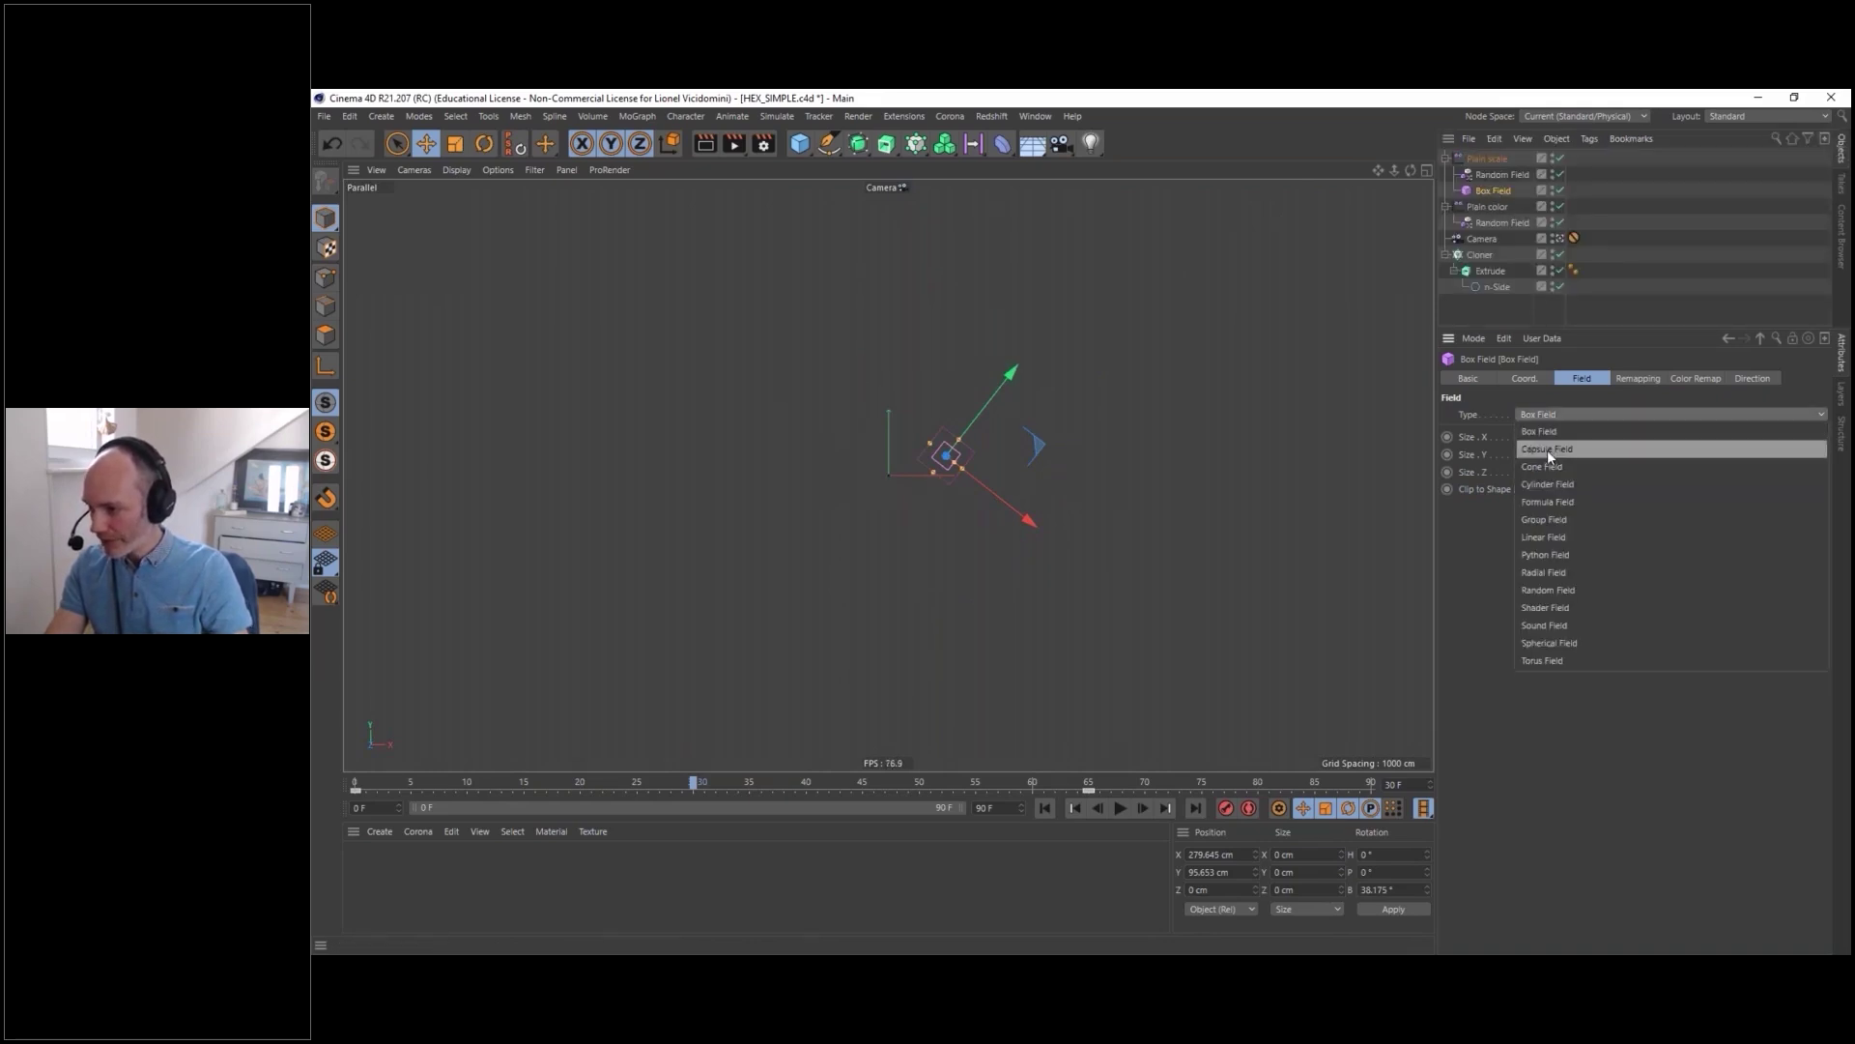
{"action": "left_click", "coordinate": [1546, 537]}
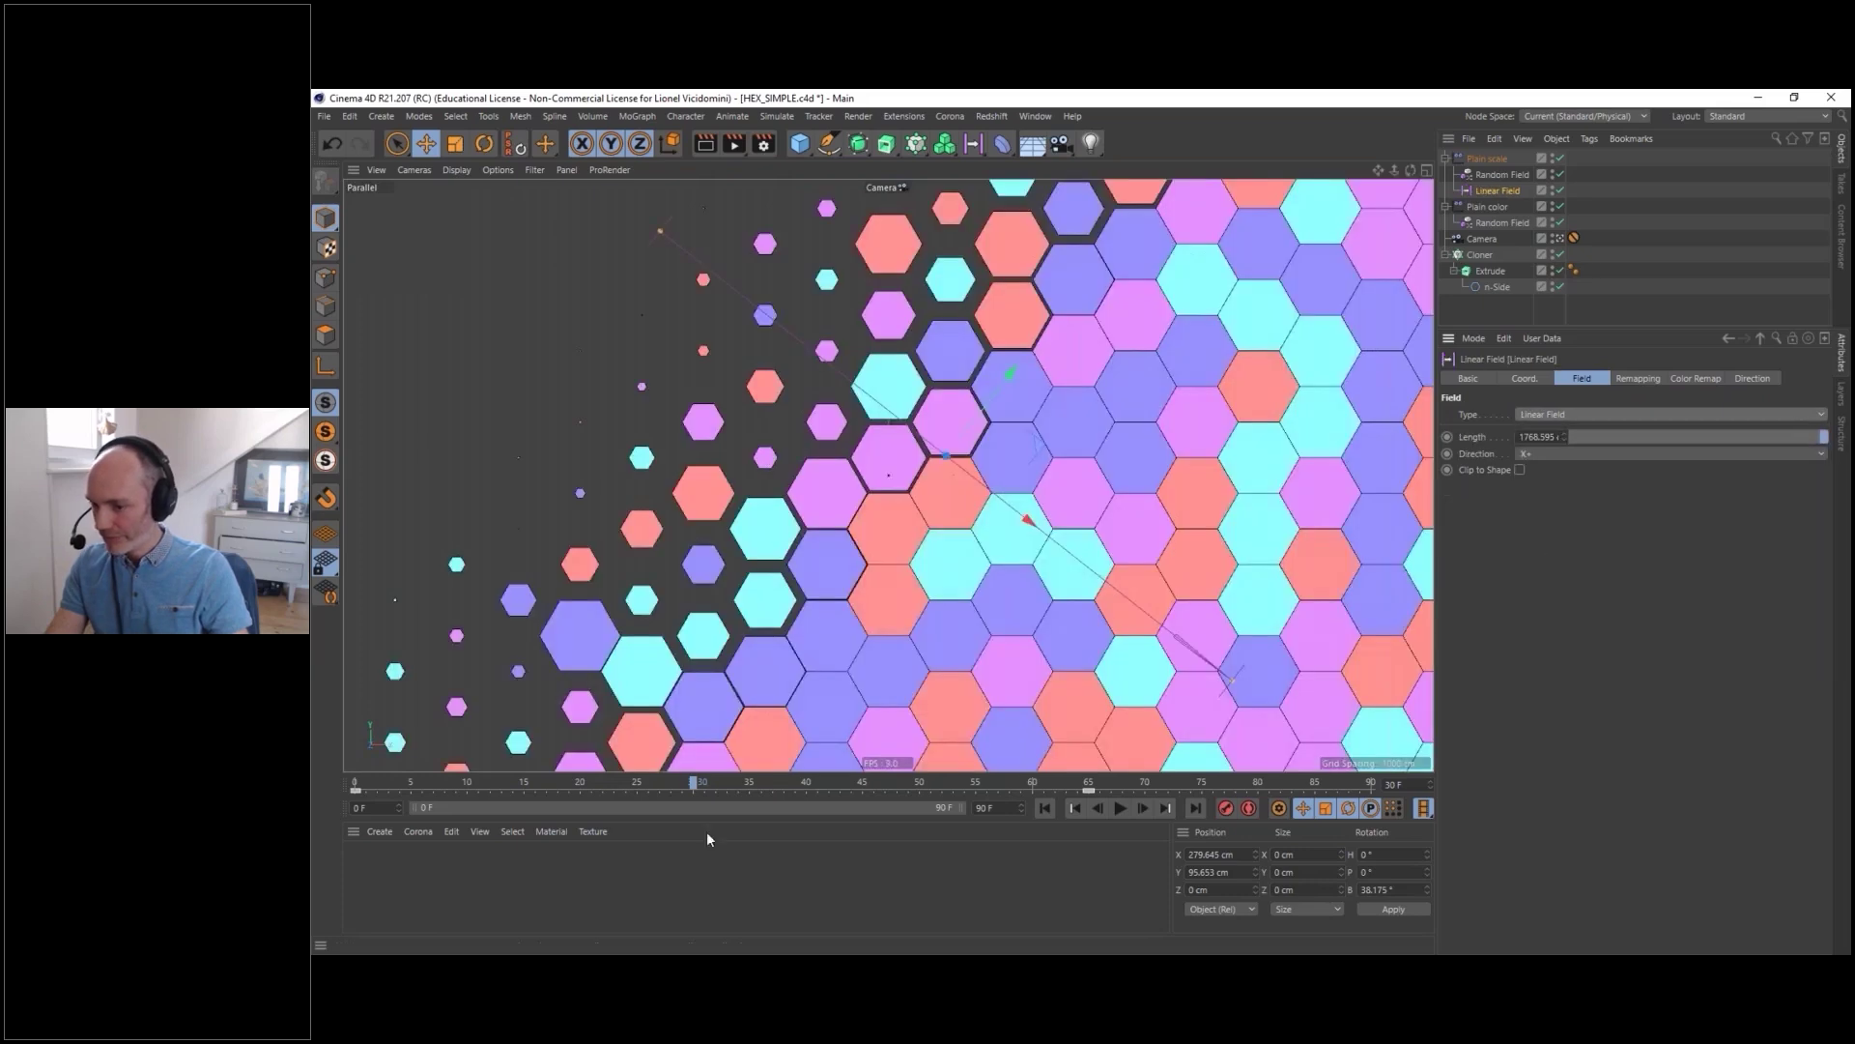
- Scrub the timeline to check the linear hexagon transition in the Main take and save the project
{"action": "left_click_drag", "start_coordinate": [574, 789], "coordinate": [750, 781]}
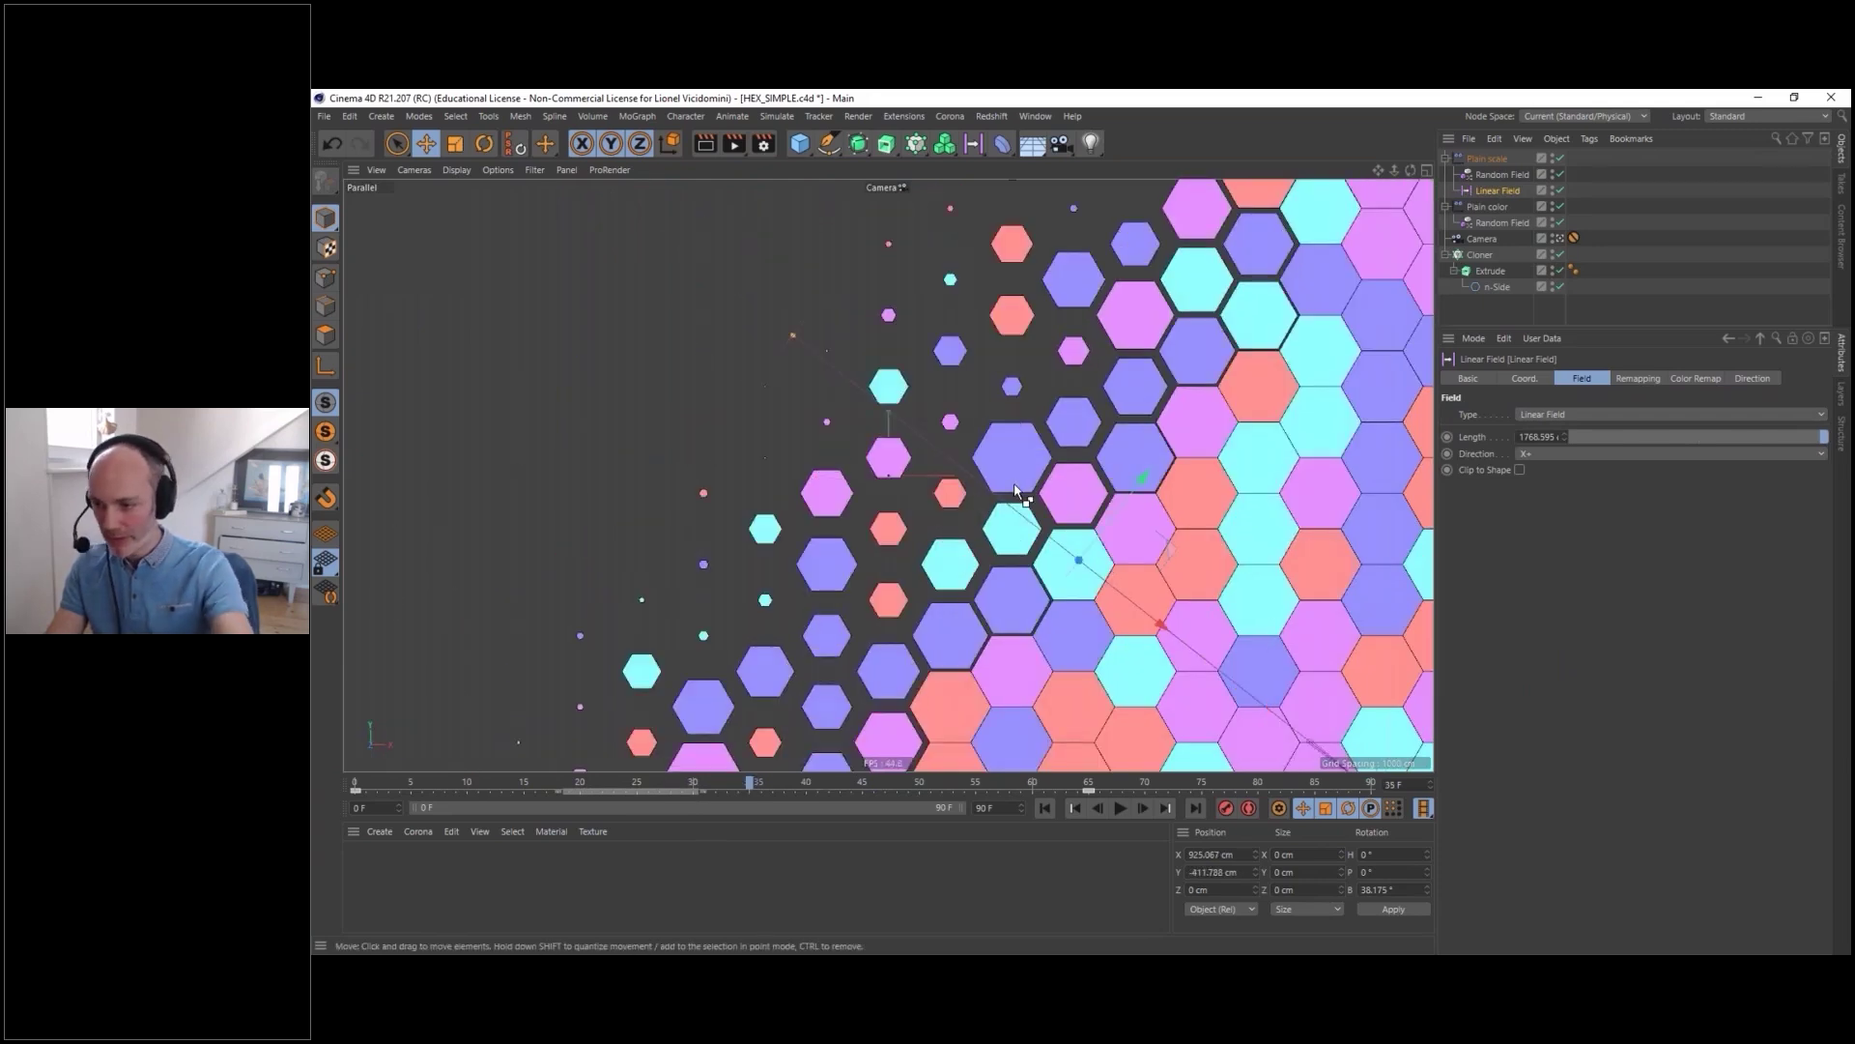
{"action": "key", "text": "ctrl+s"}
{"action": "left_click_drag", "start_coordinate": [753, 789], "coordinate": [817, 790]}
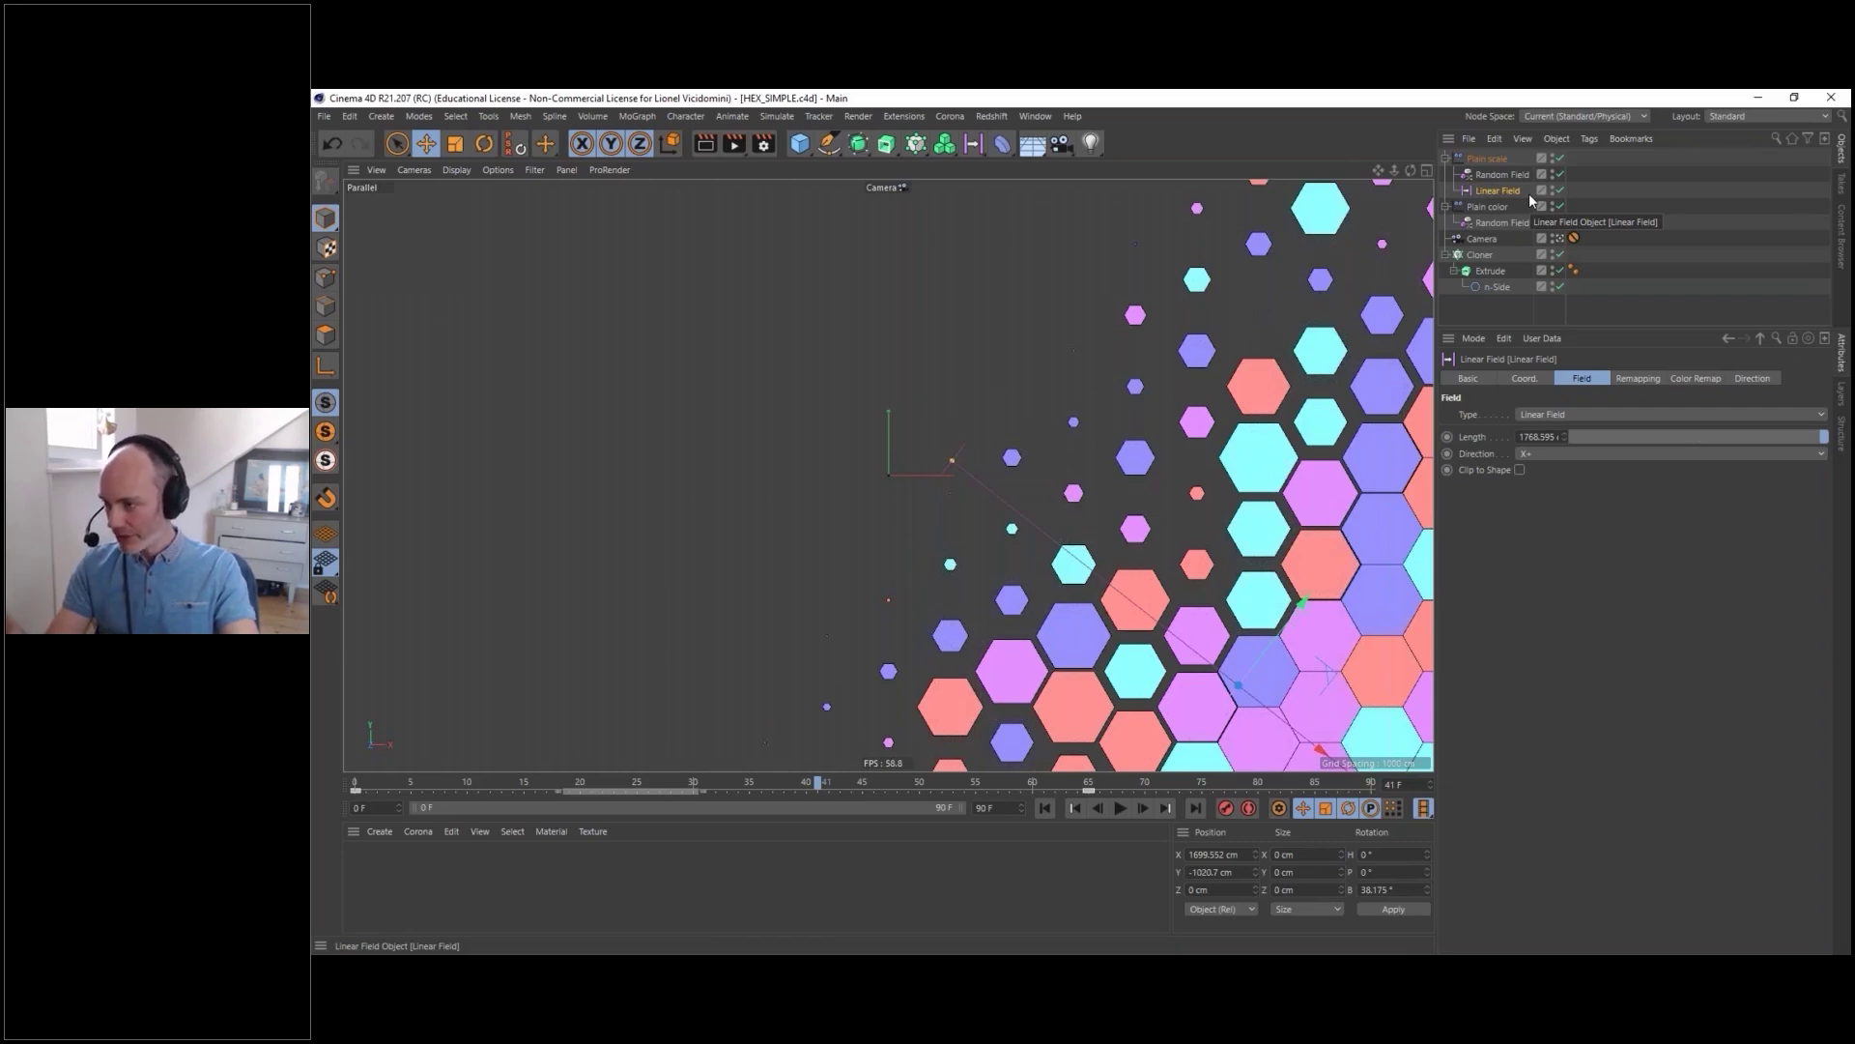
{"action": "left_click", "coordinate": [1841, 181]}
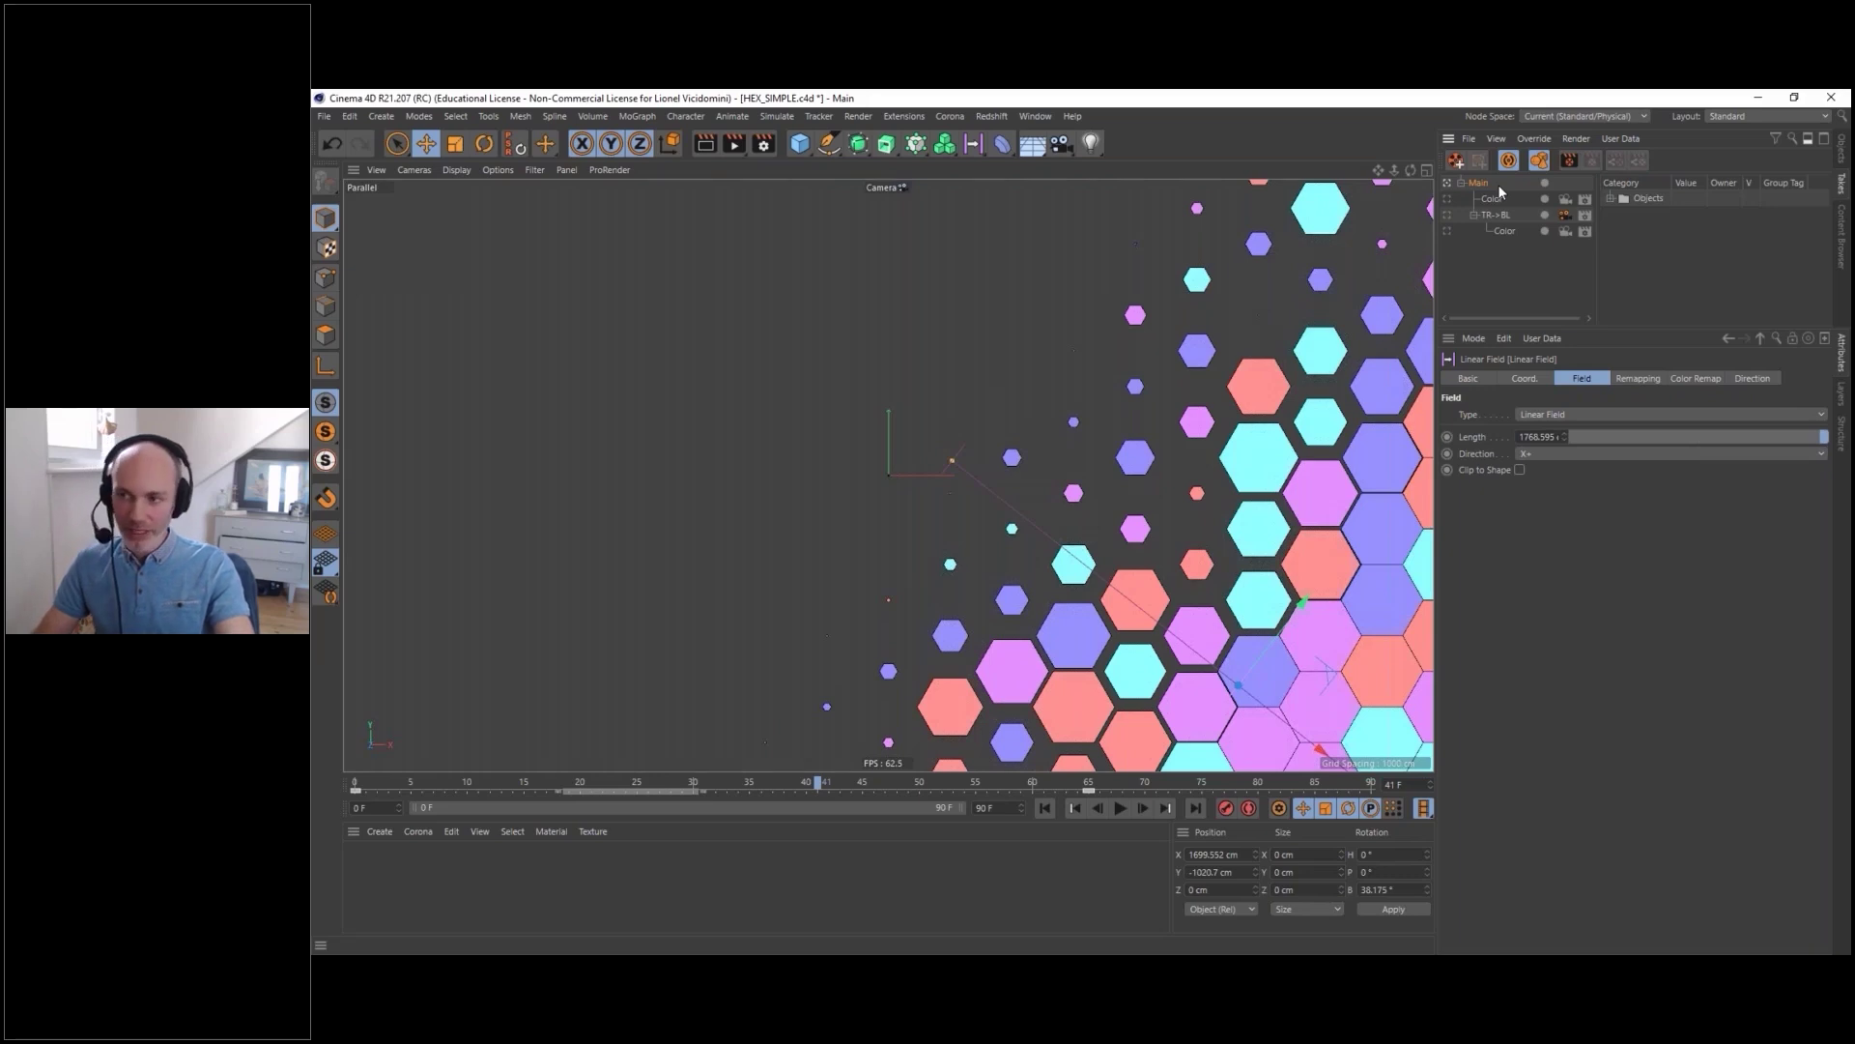
{"action": "left_click", "coordinate": [915, 143]}
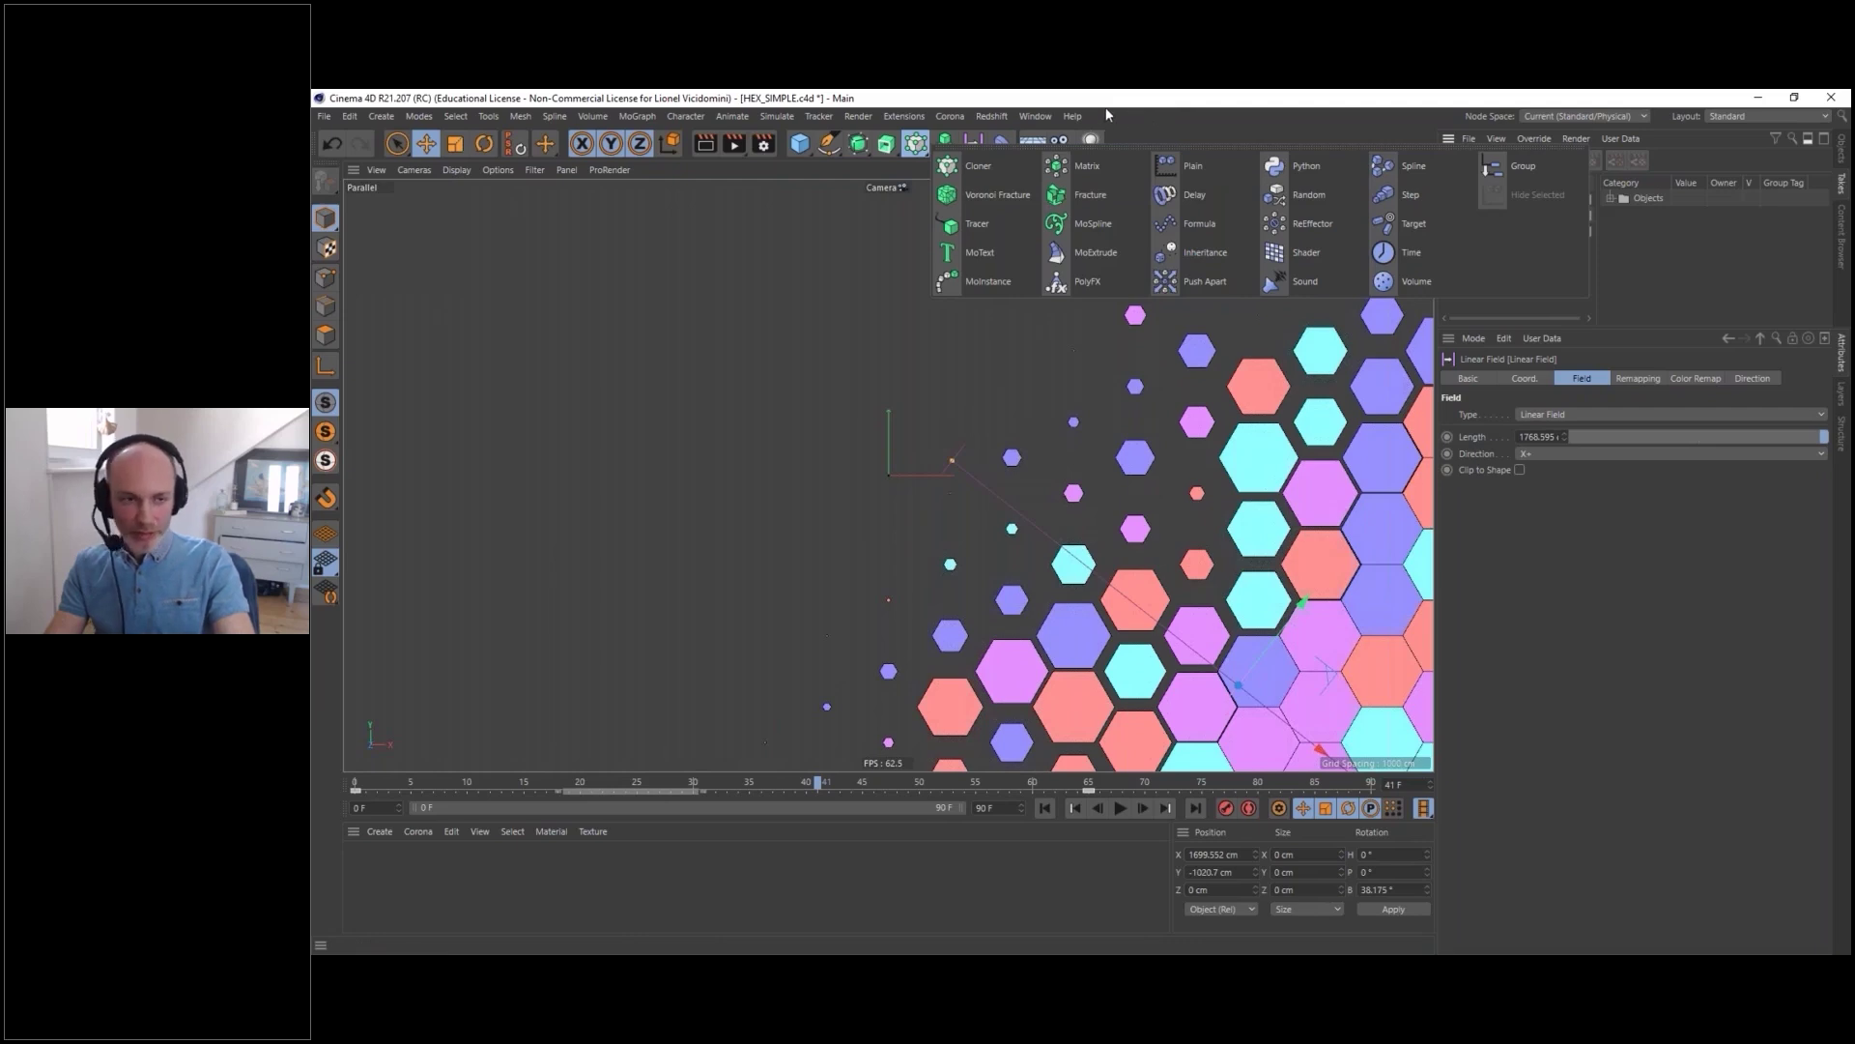
{"action": "left_click", "coordinate": [1138, 124]}
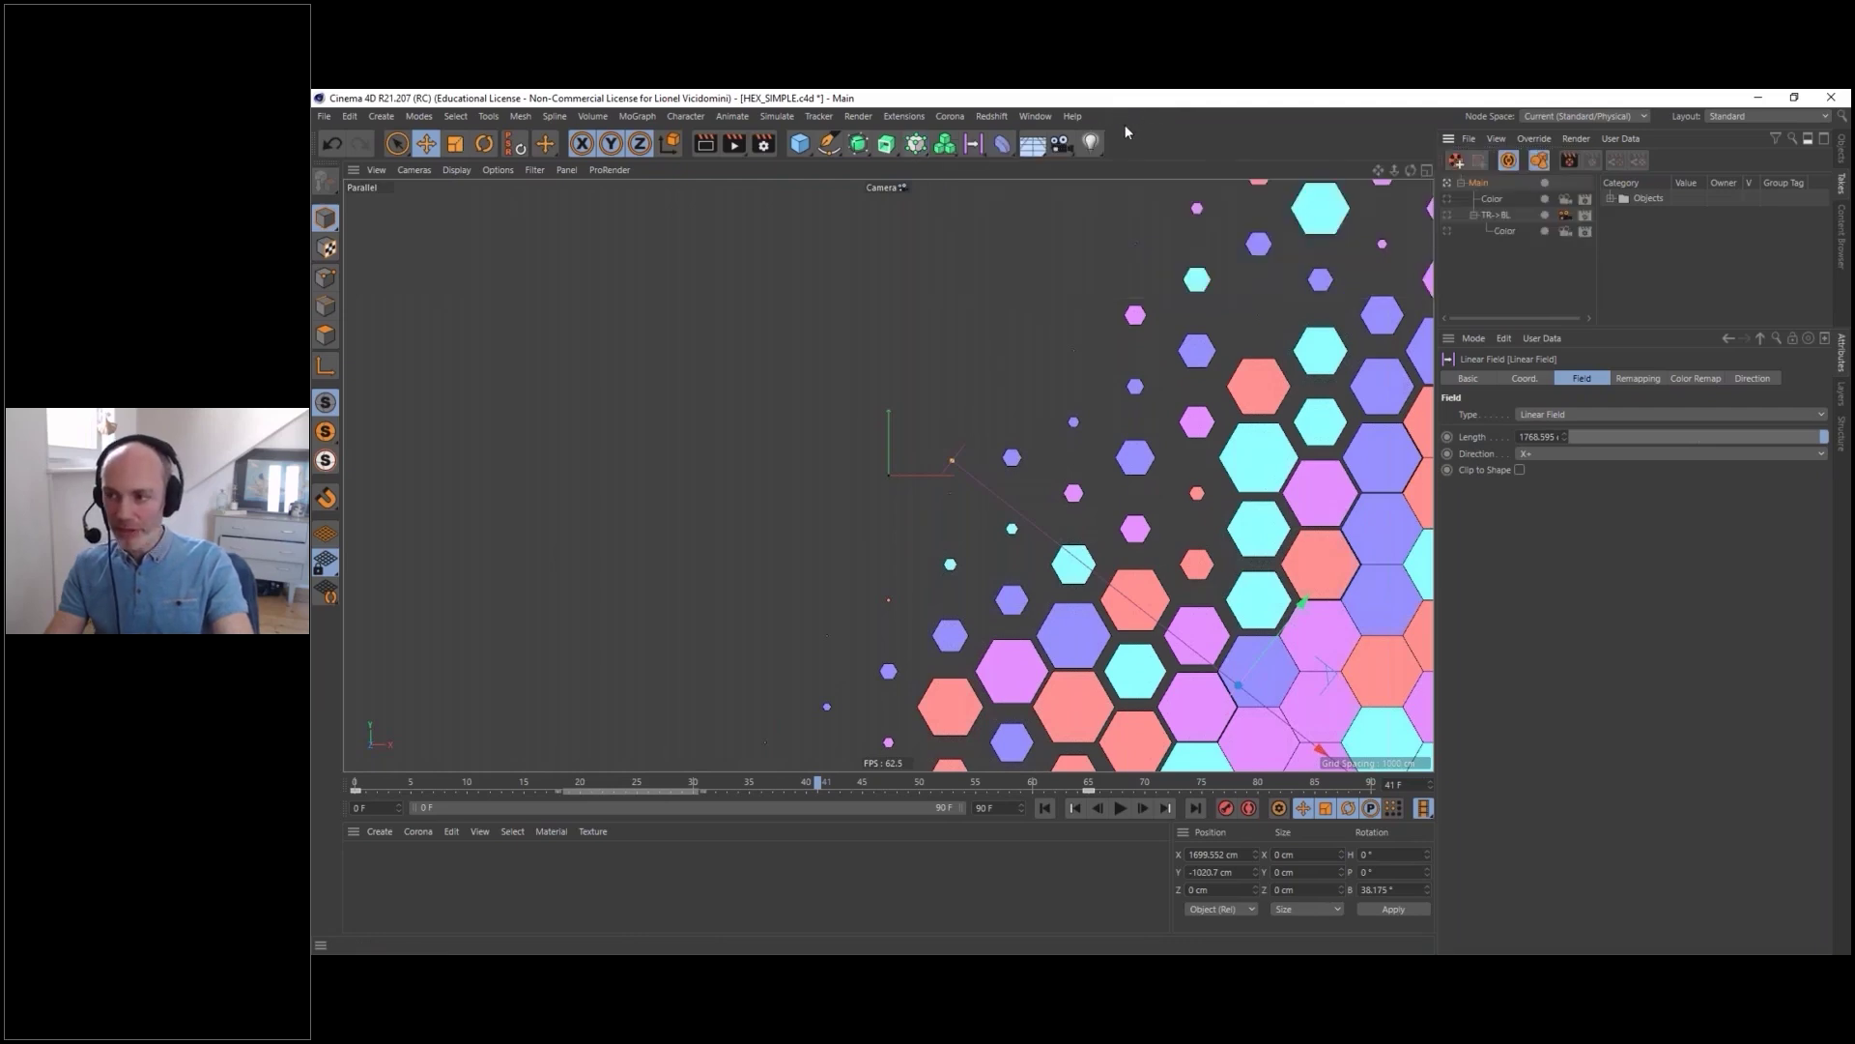
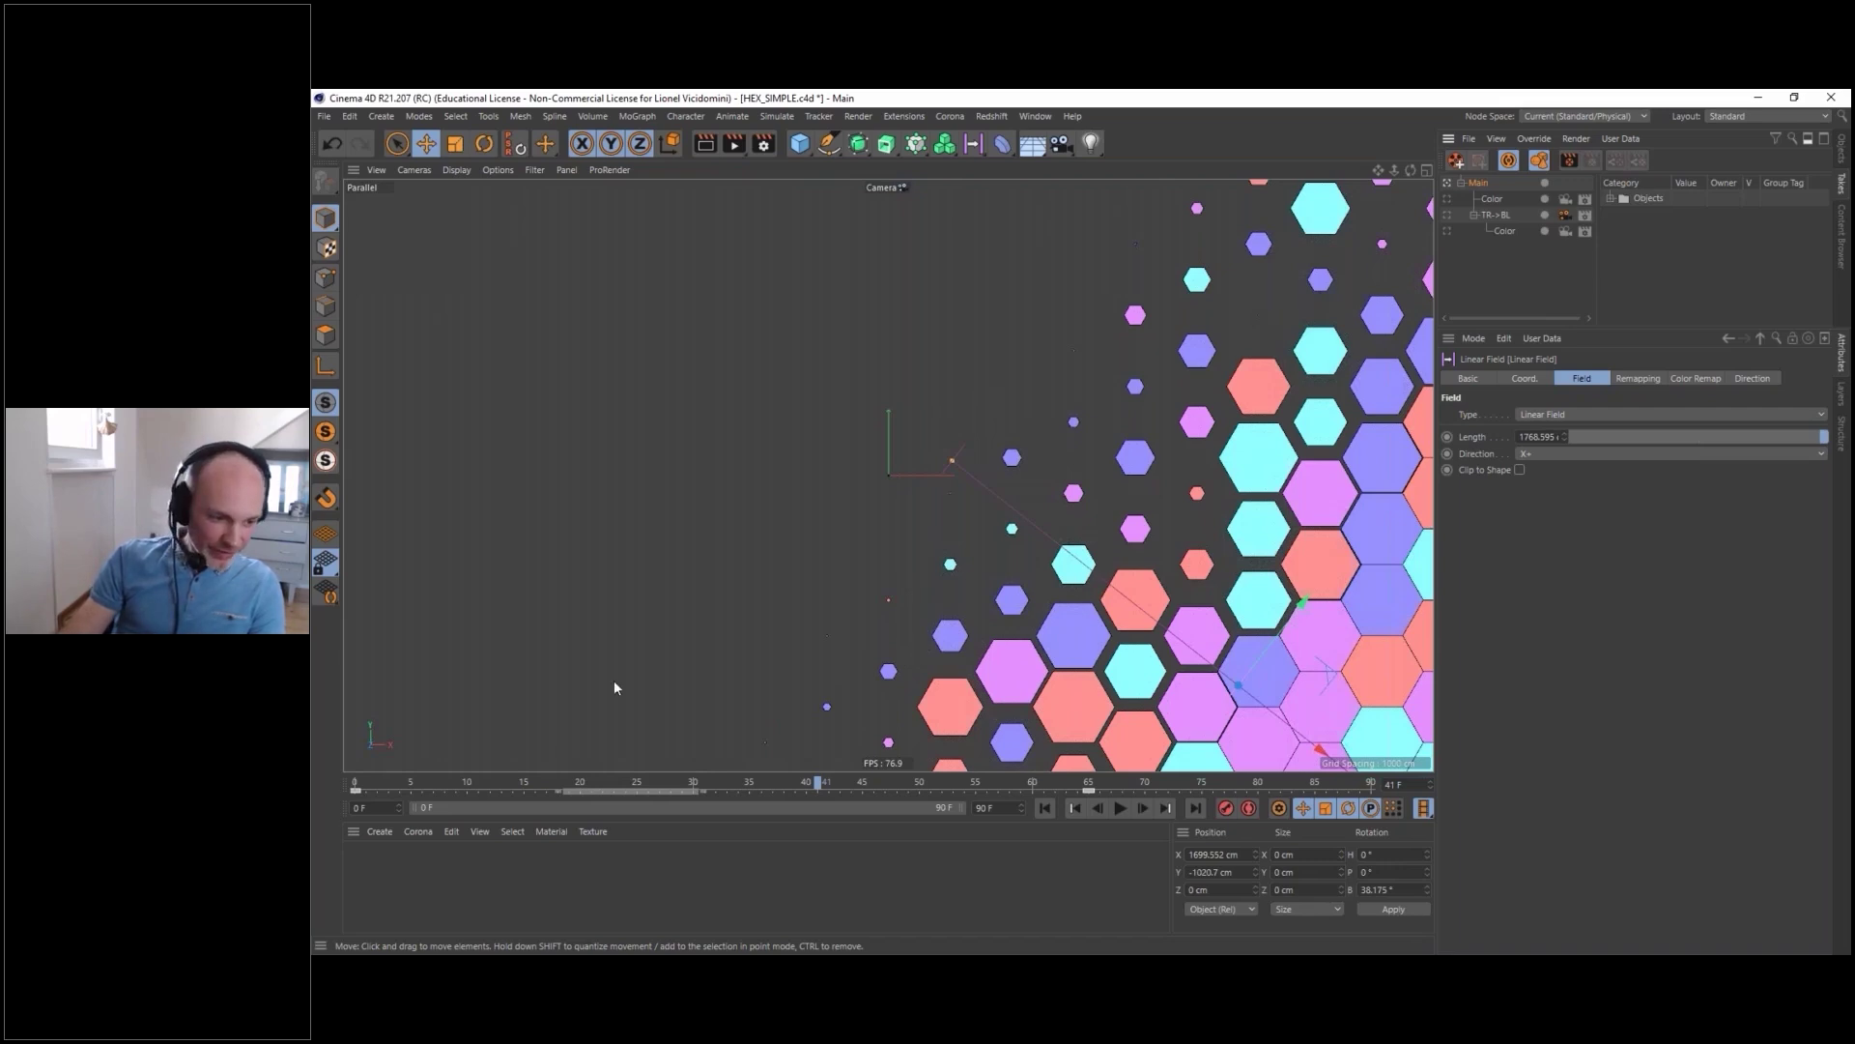
- Switch to After Effects and open the AFX composition from the project
{"action": "key", "text": "alt+Tab"}
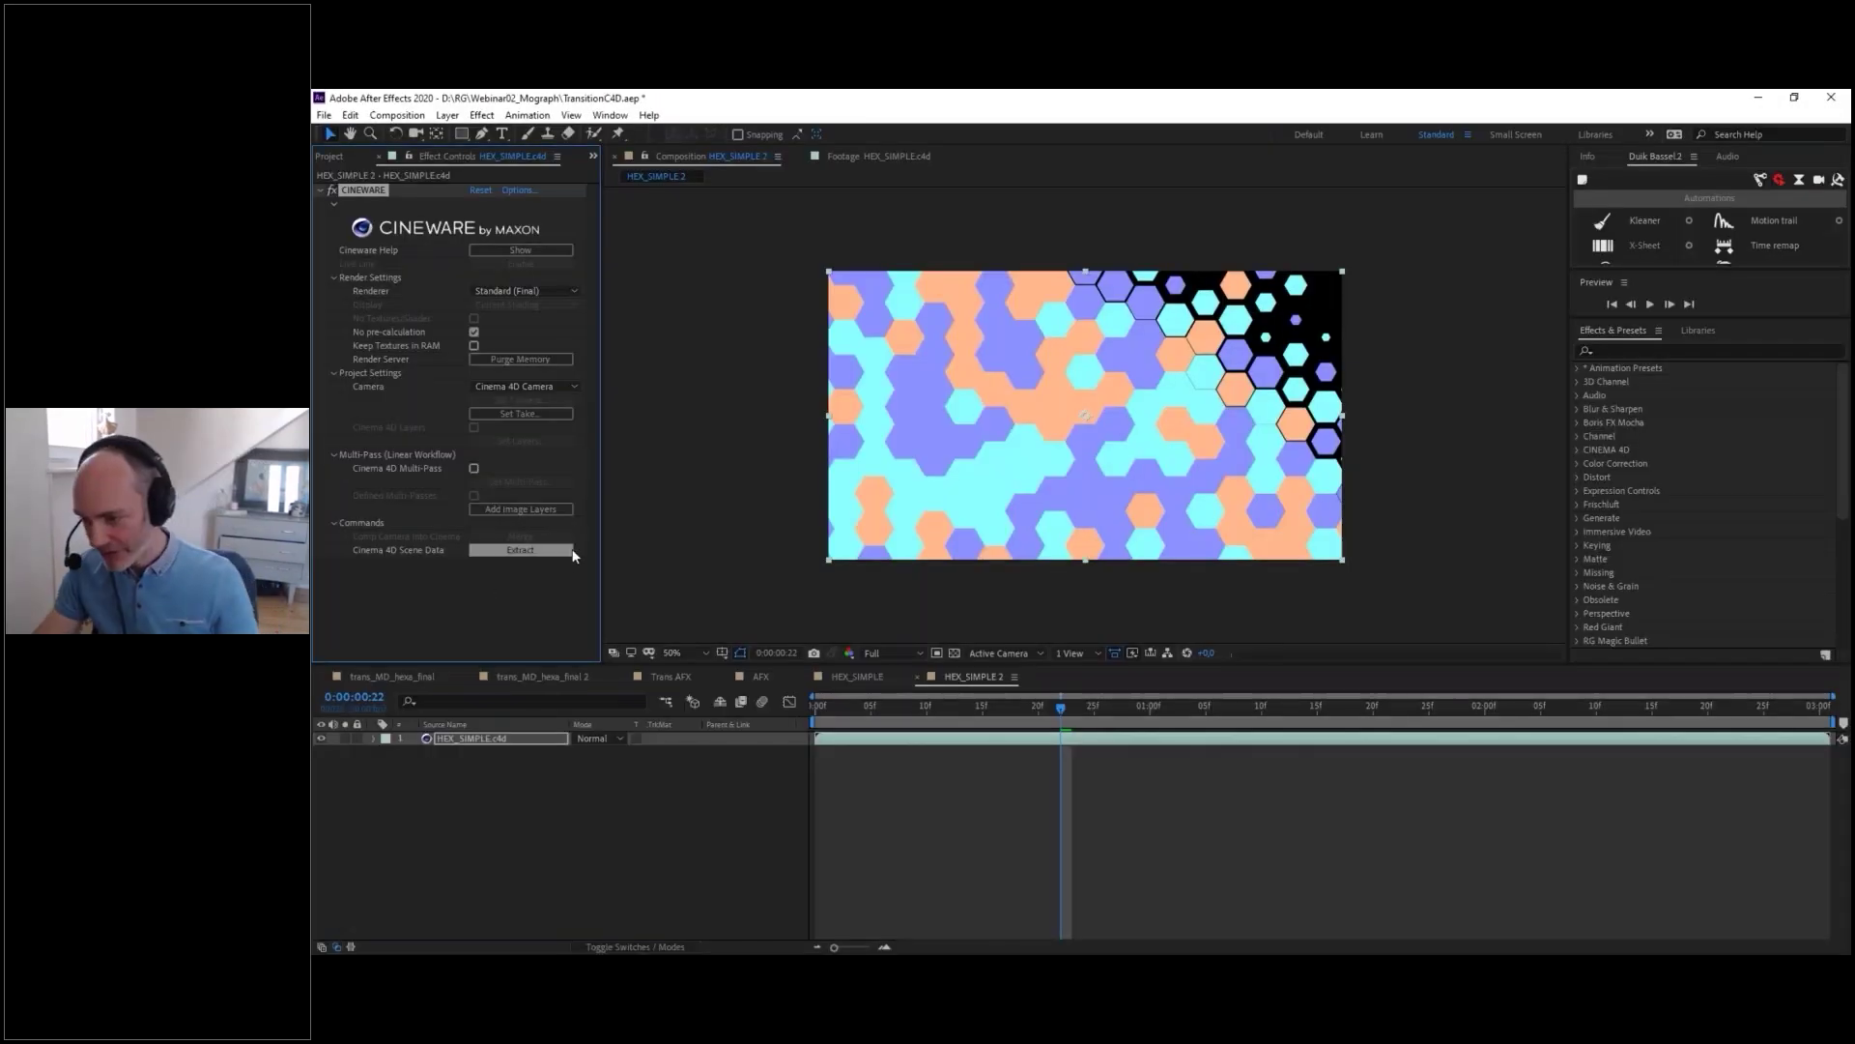
{"action": "key", "text": "ctrl+0"}
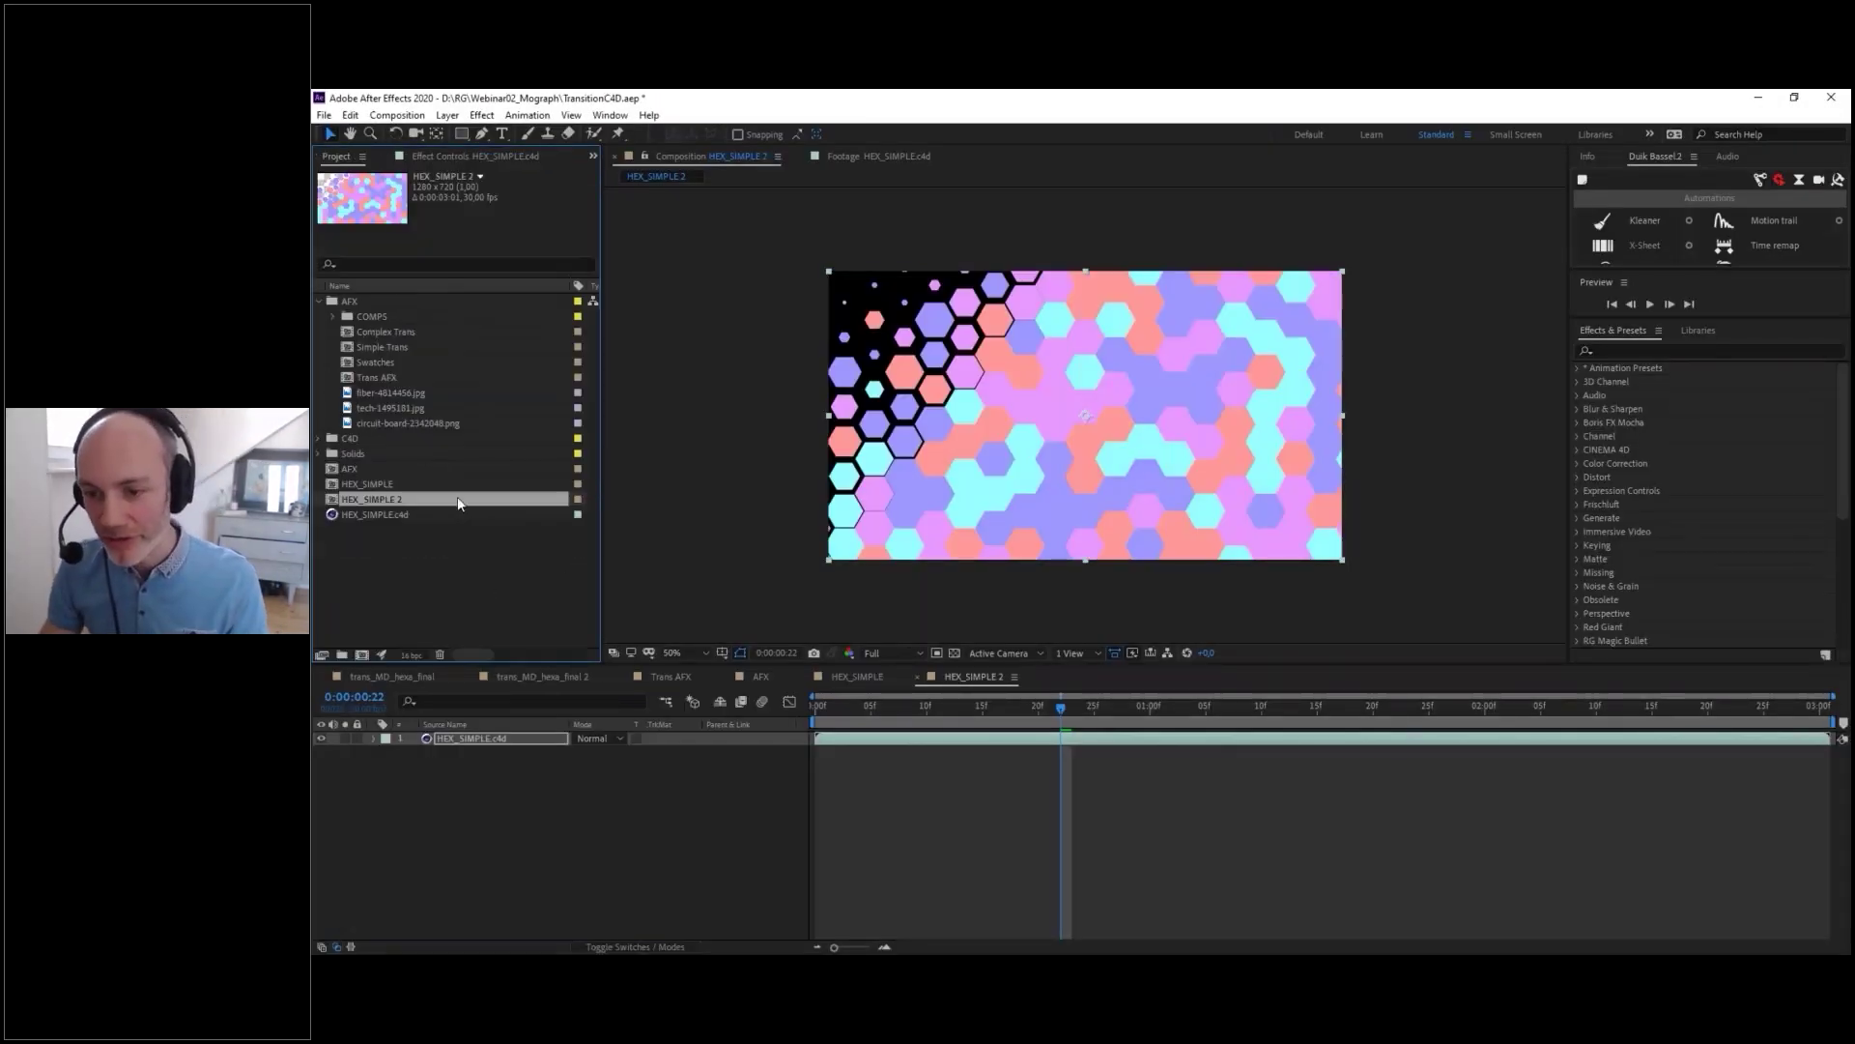
{"action": "left_click", "coordinate": [408, 568]}
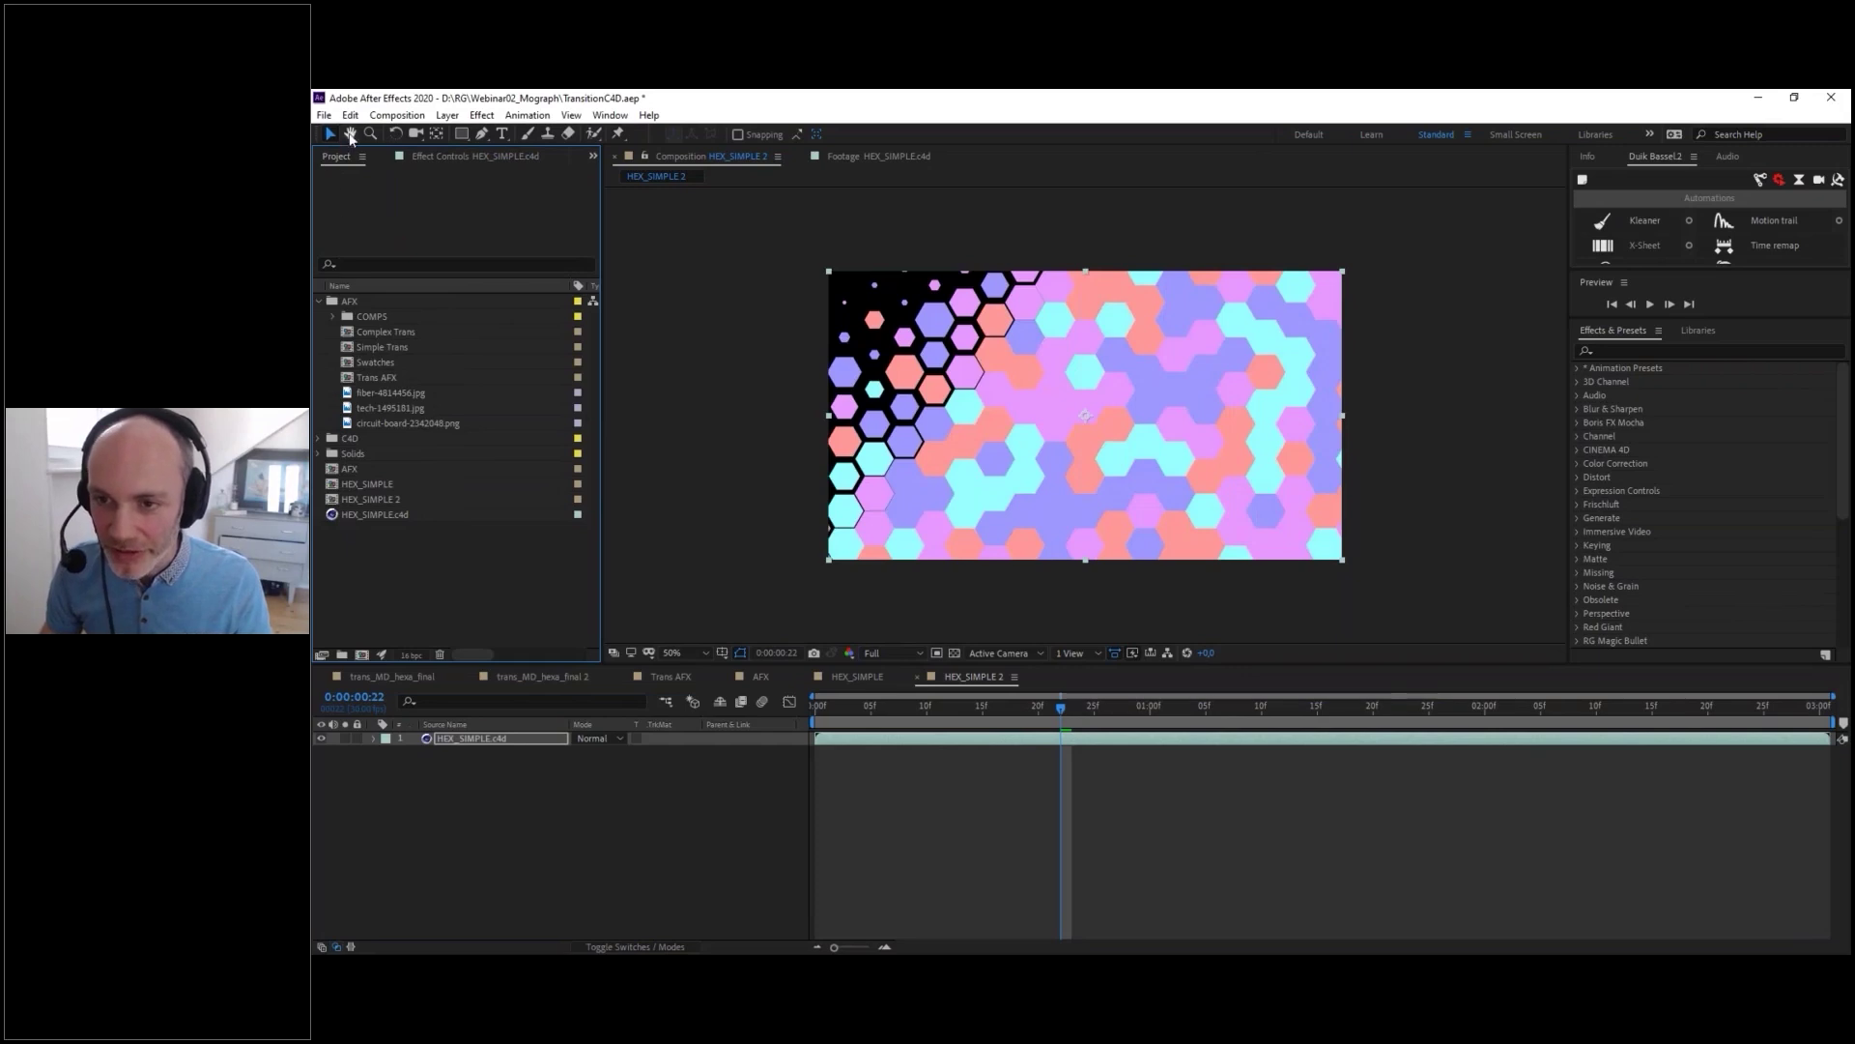
{"action": "left_click", "coordinate": [343, 469]}
{"action": "double_click", "coordinate": [344, 468]}
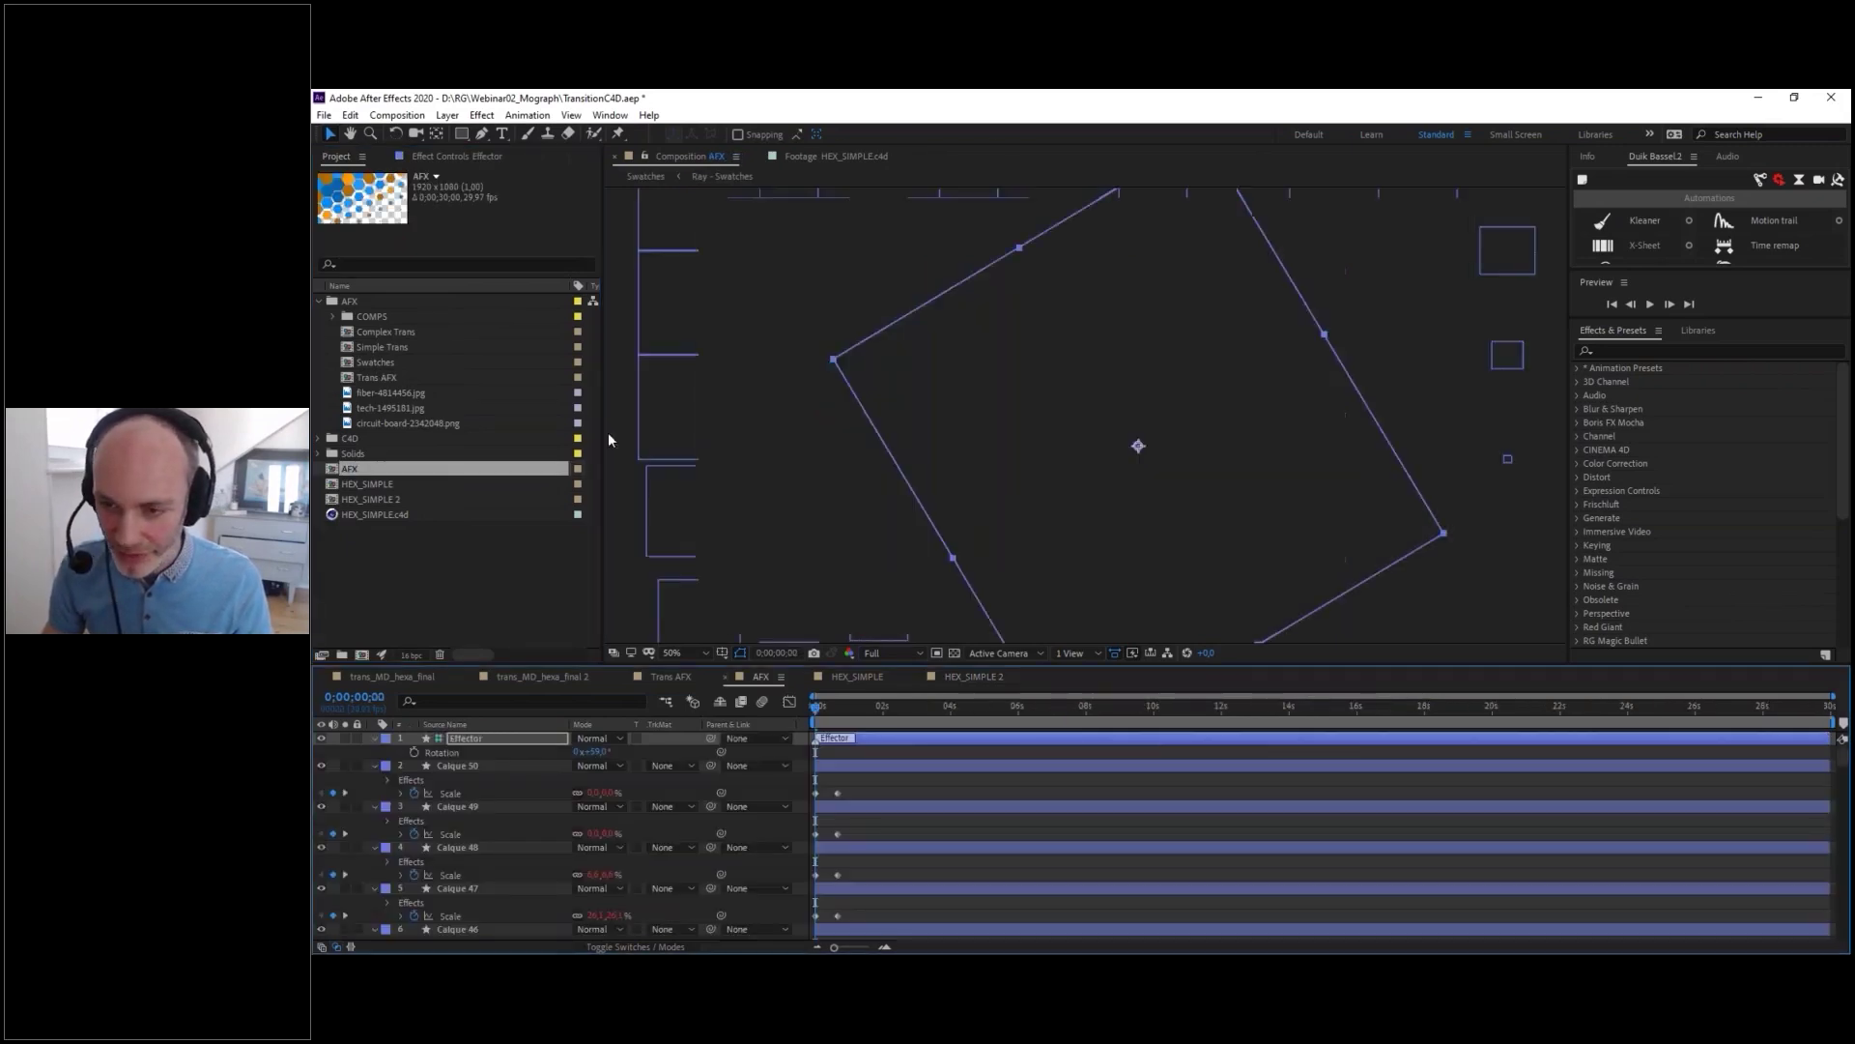
- Enlarge the Duik Bassel.2 panel to reveal its automation tools and shift the Effector layer slightly up and left in the AFX composition
{"action": "left_click", "coordinate": [1604, 331]}
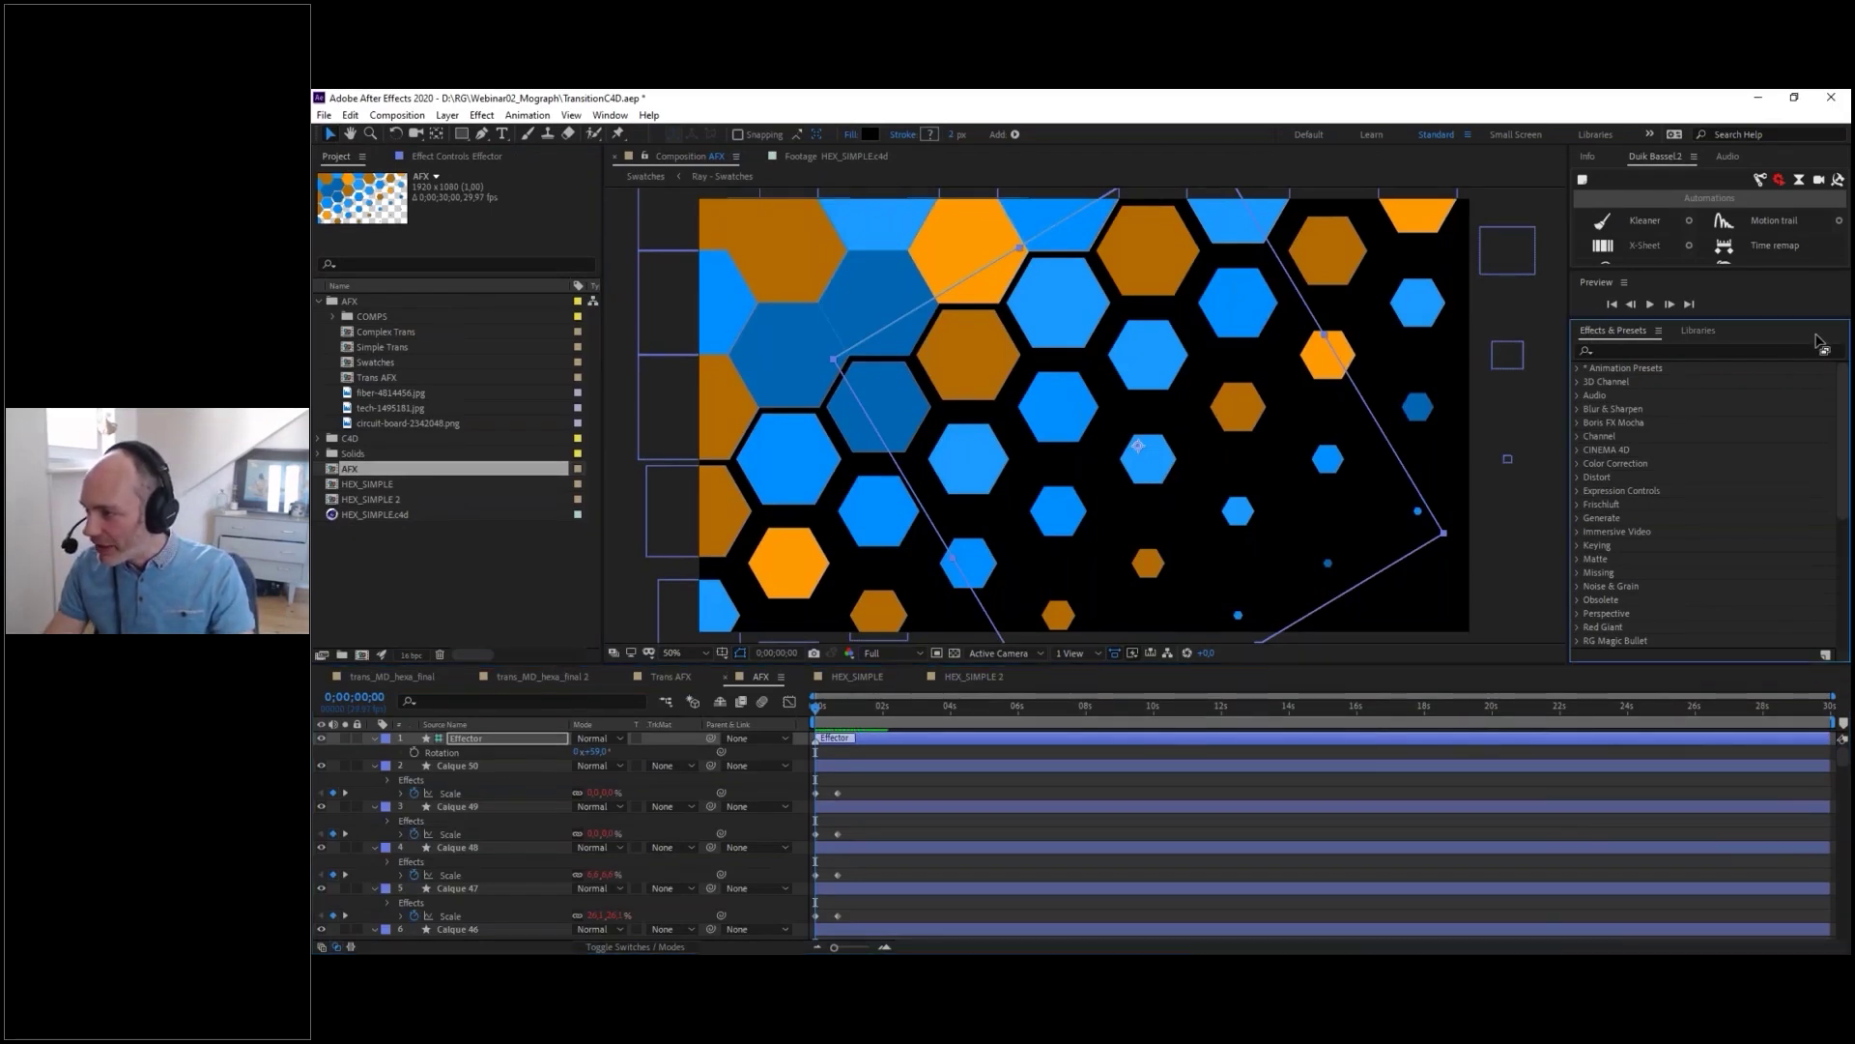
{"action": "left_click_drag", "start_coordinate": [1686, 279], "coordinate": [1681, 559]}
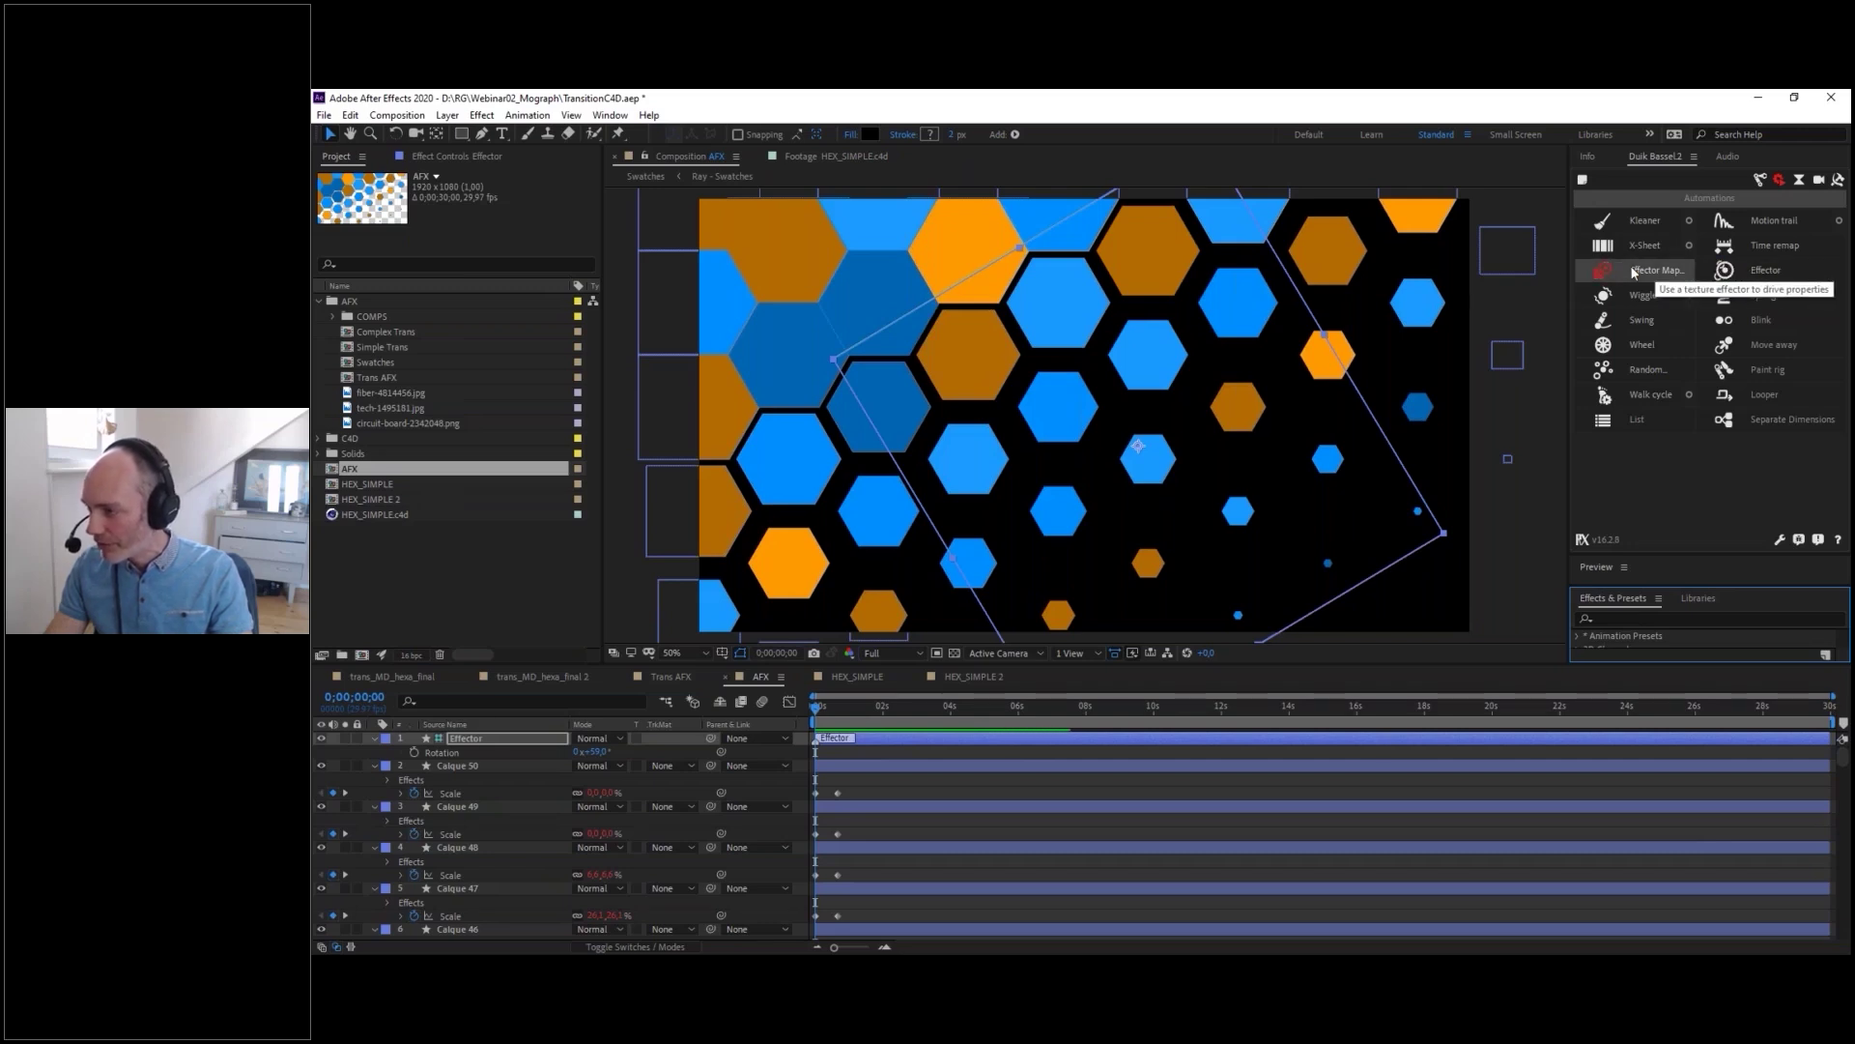
{"action": "left_click", "coordinate": [1137, 451]}
{"action": "left_click", "coordinate": [451, 738]}
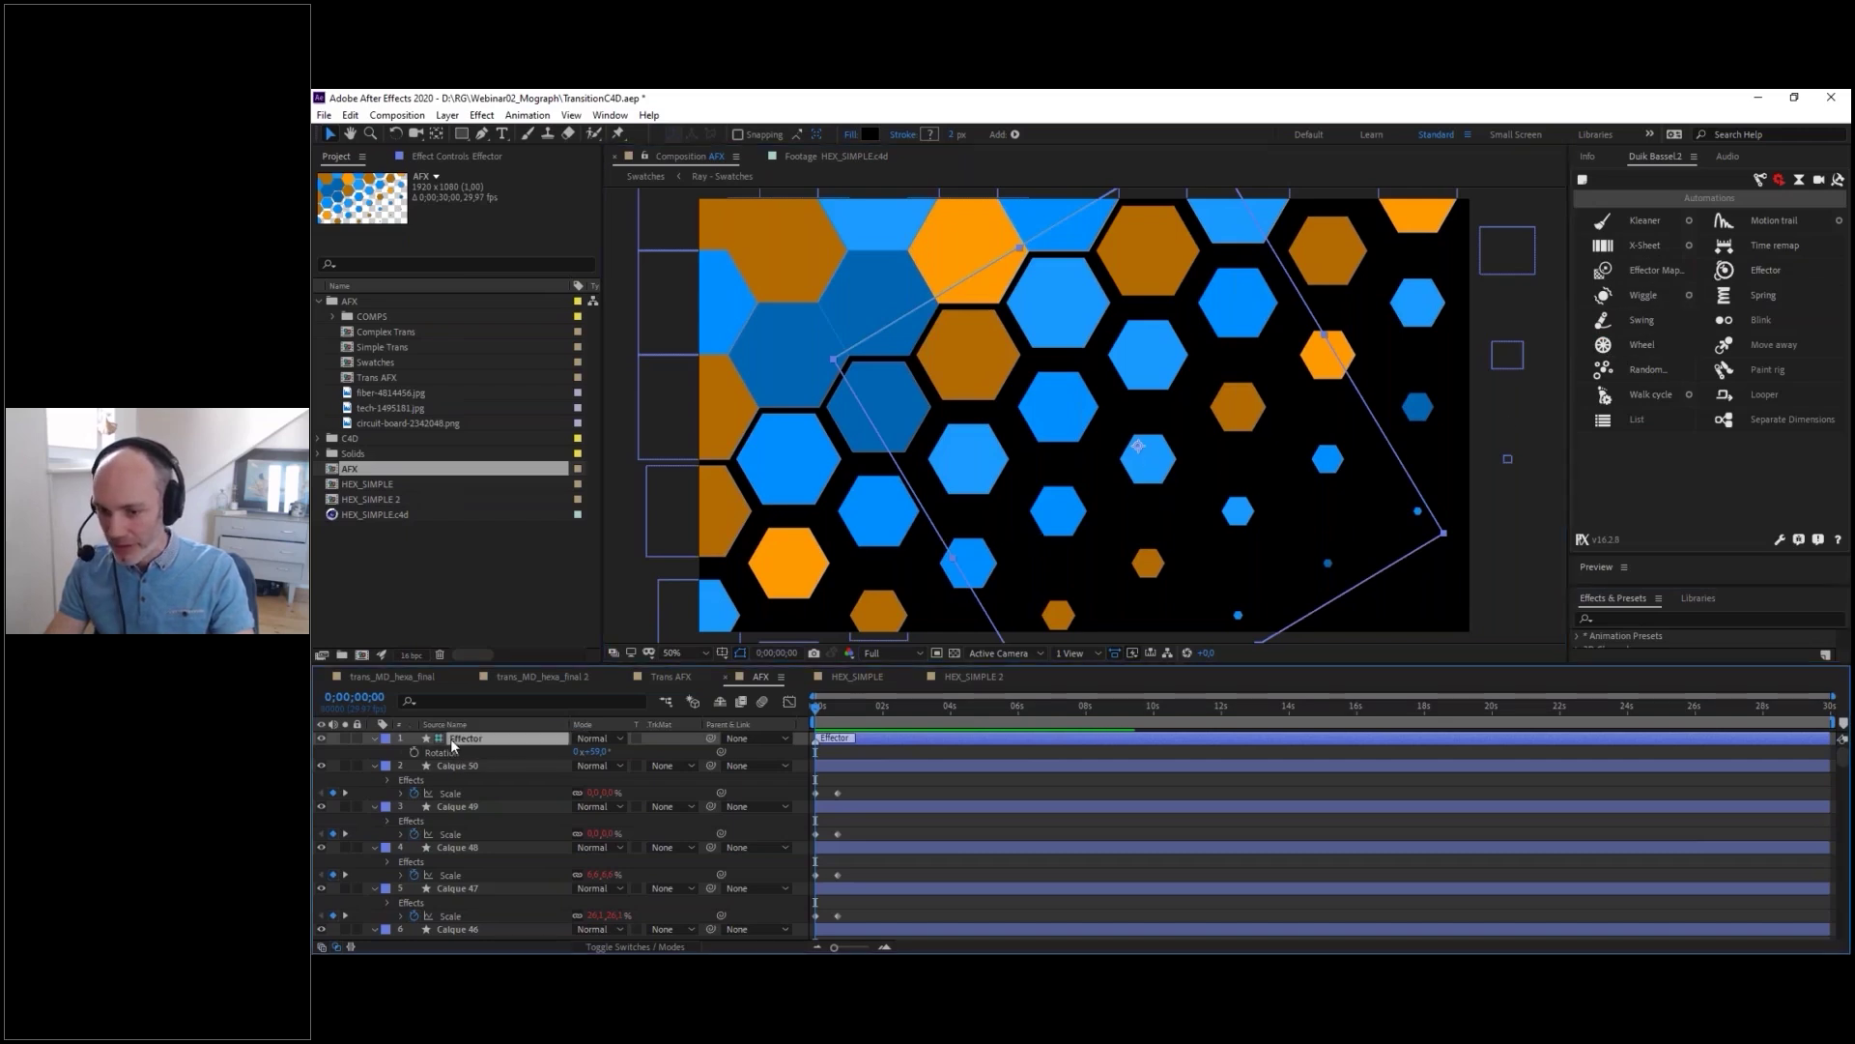
{"action": "left_click_drag", "start_coordinate": [1106, 498], "coordinate": [1125, 326]}
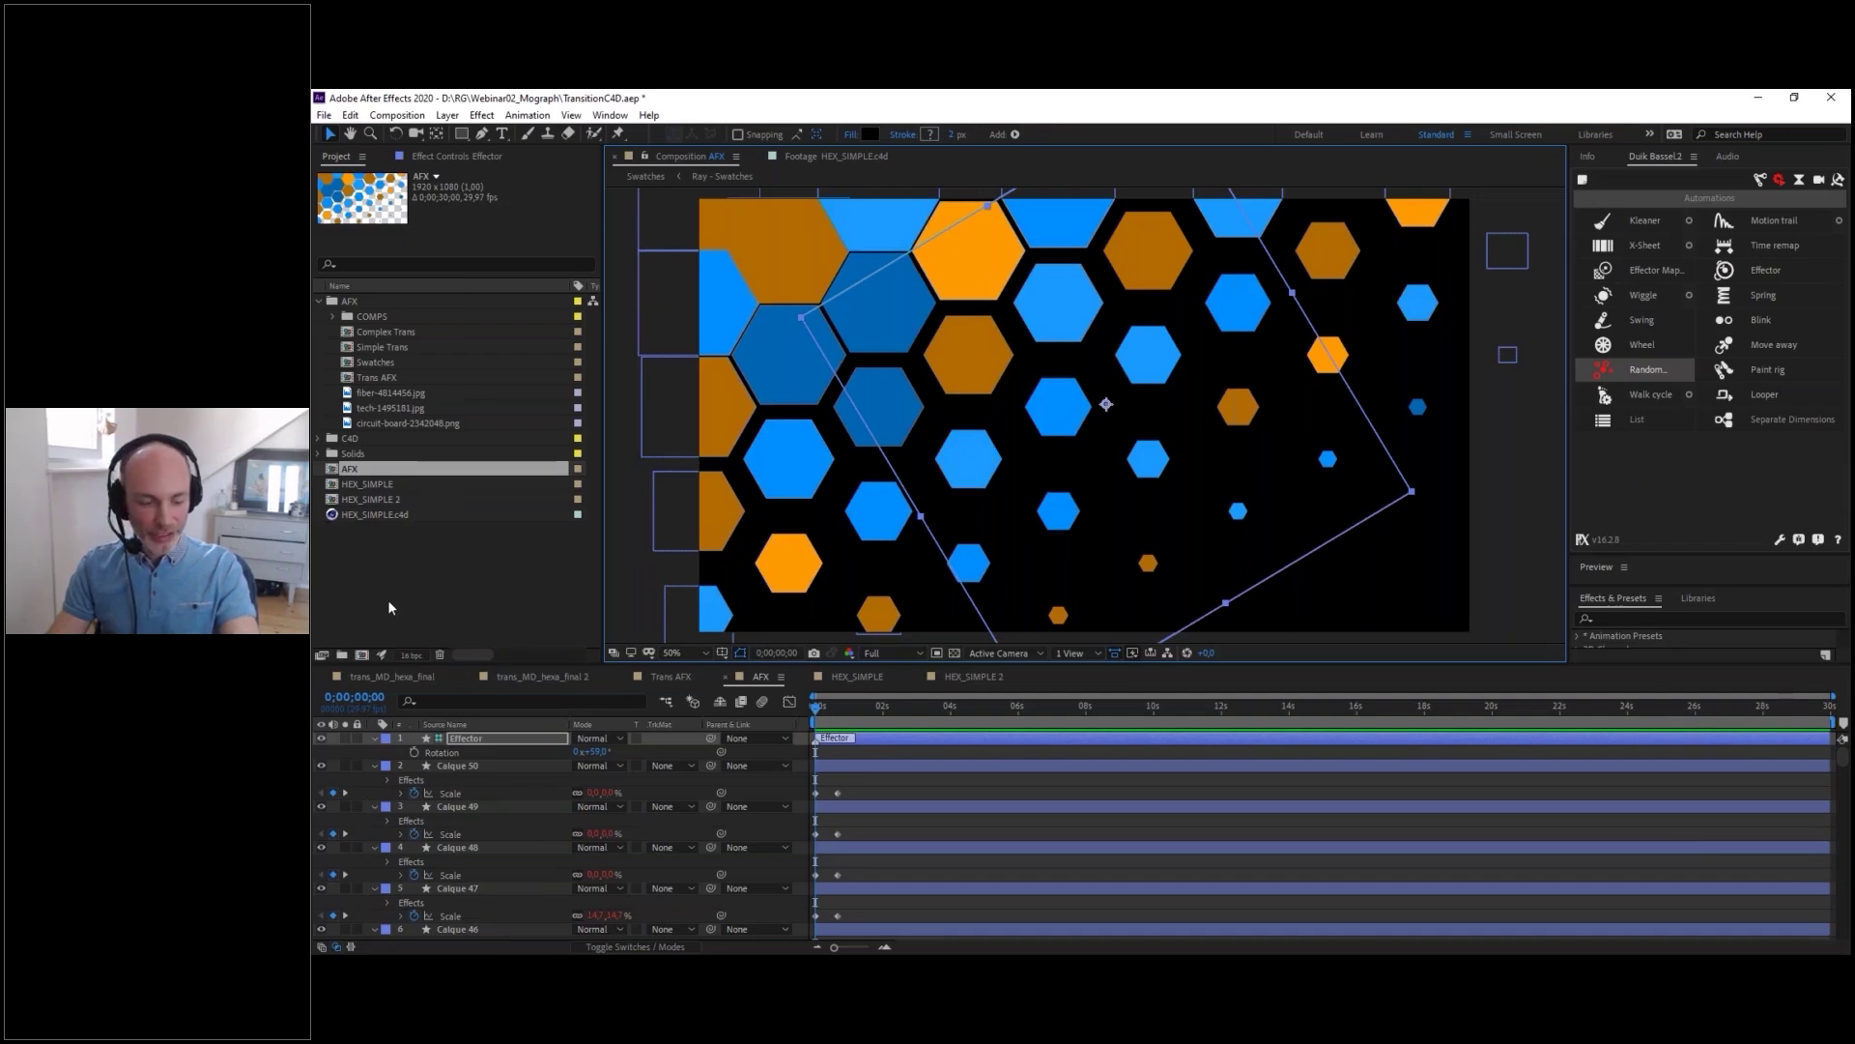
- Switch to Cinema 4D and display the falloff fields of the Plain scale effector
{"action": "key", "text": "alt+Tab"}
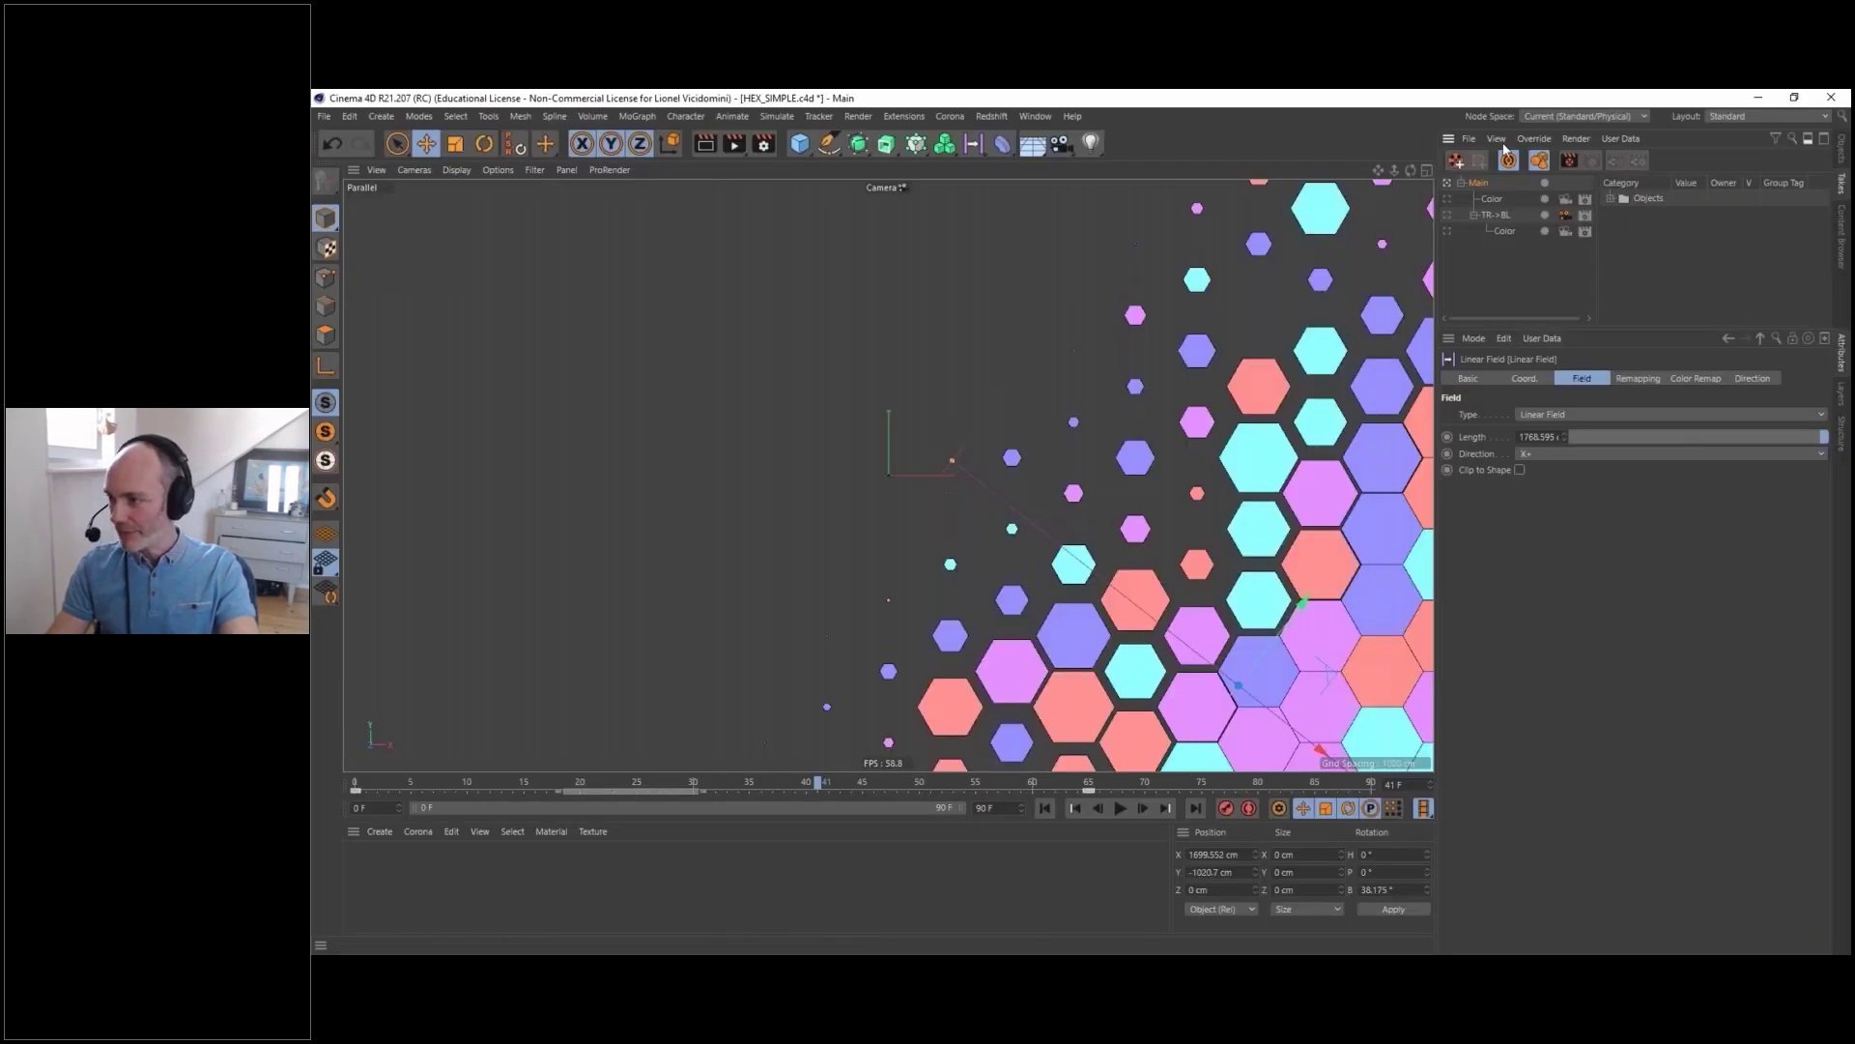
{"action": "key", "text": "shift+F1"}
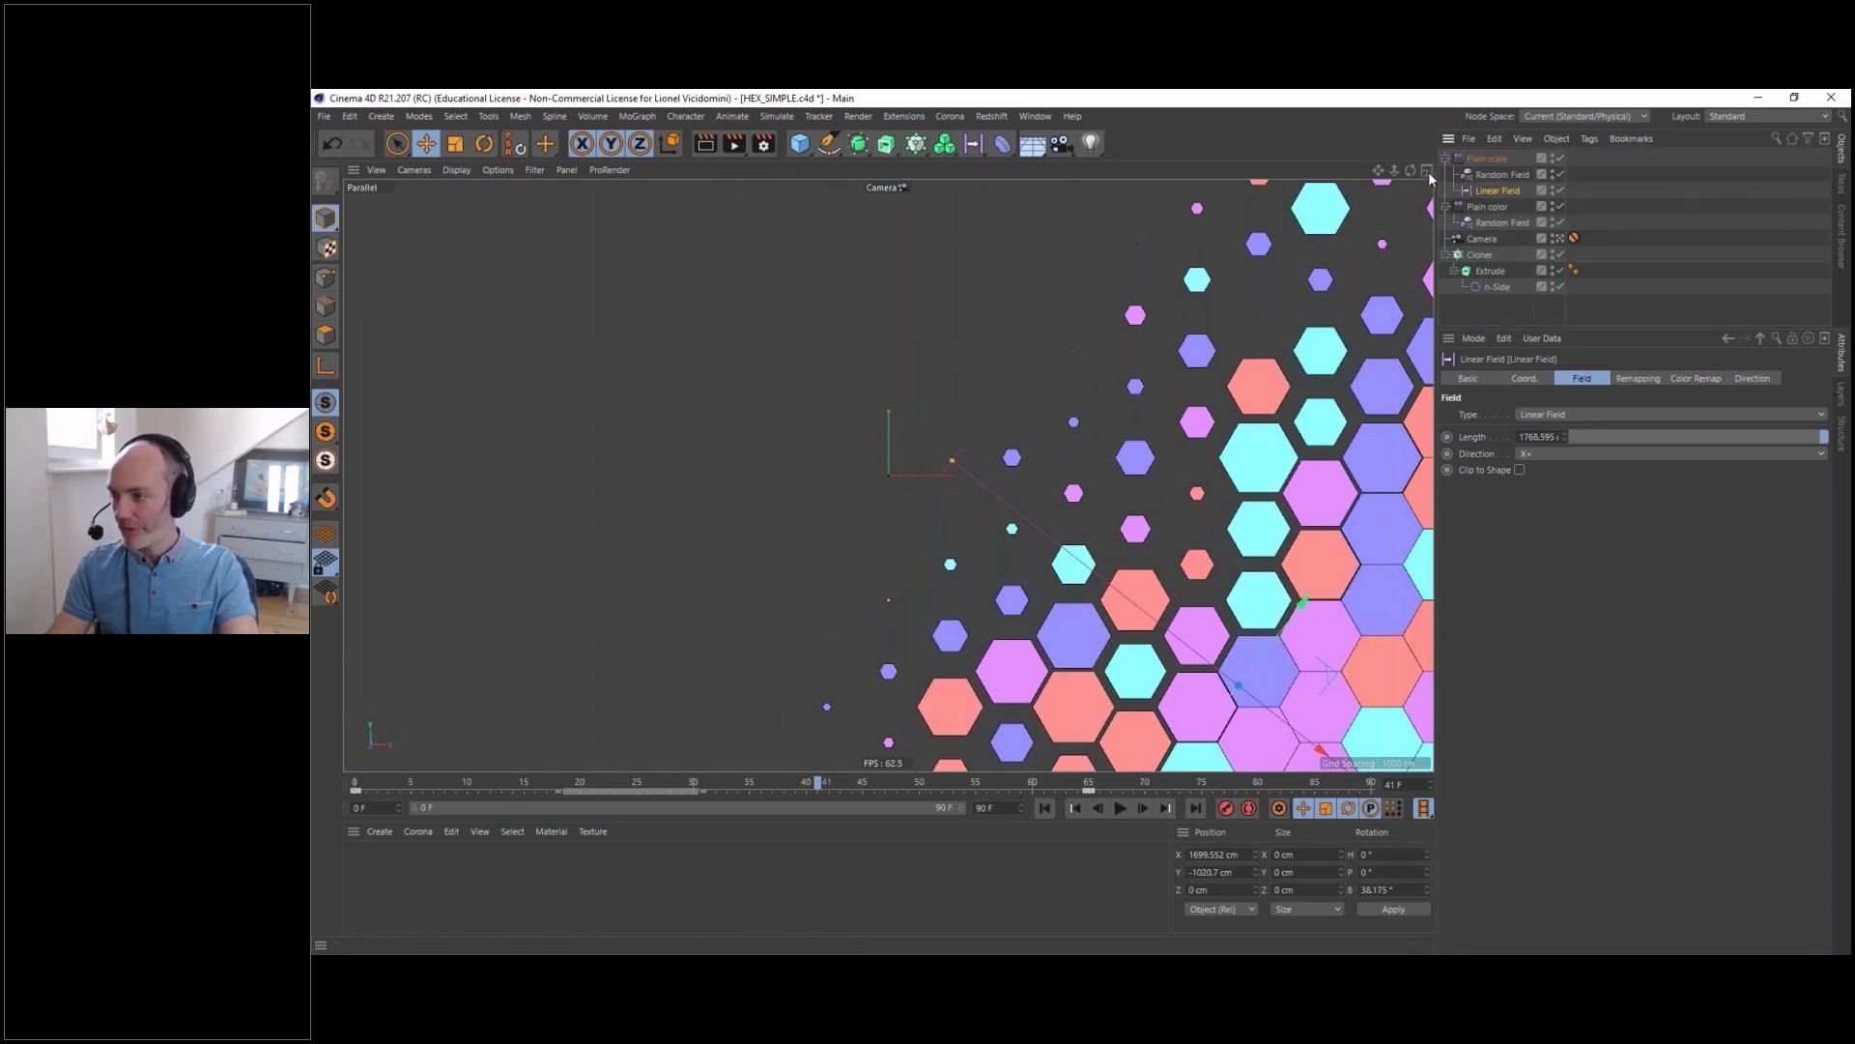
{"action": "left_click", "coordinate": [1486, 158]}
{"action": "left_click", "coordinate": [1696, 379]}
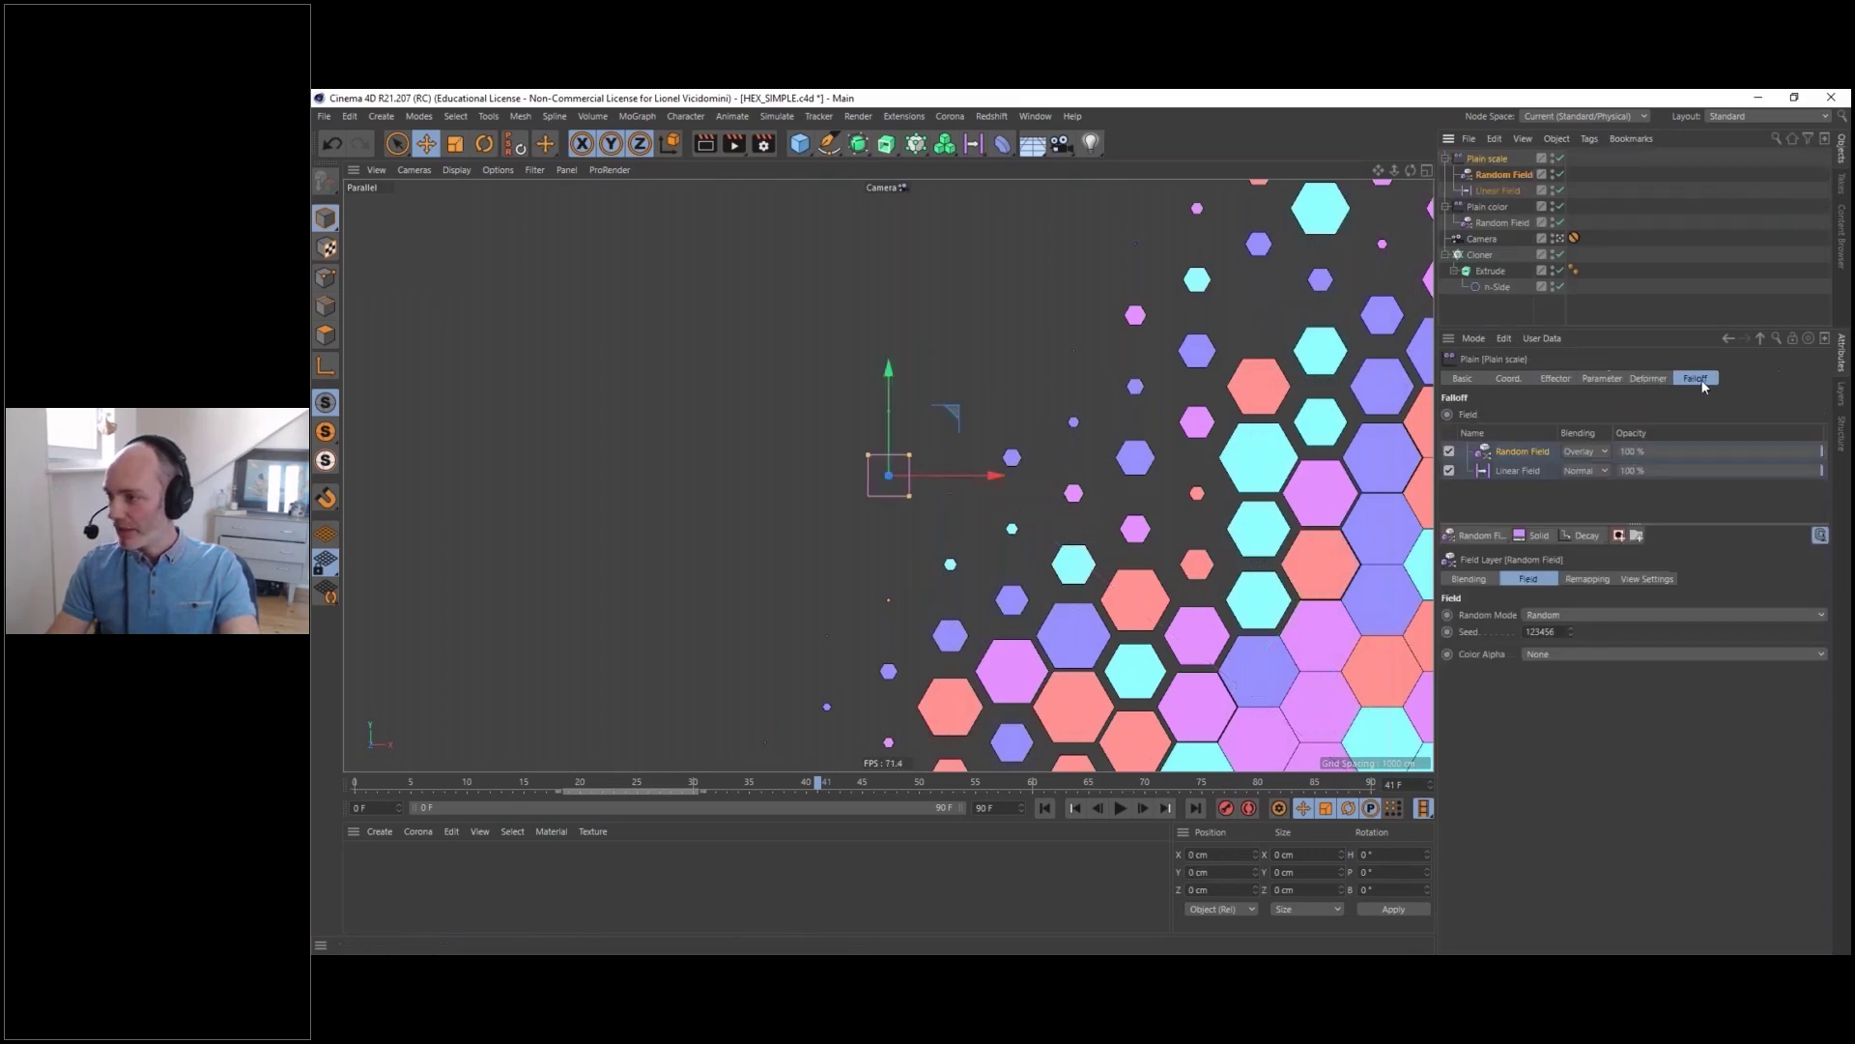
- Examine the field objects and modifier layers that can be added to the Plain scale effector's falloff
{"action": "left_click", "coordinate": [1475, 535]}
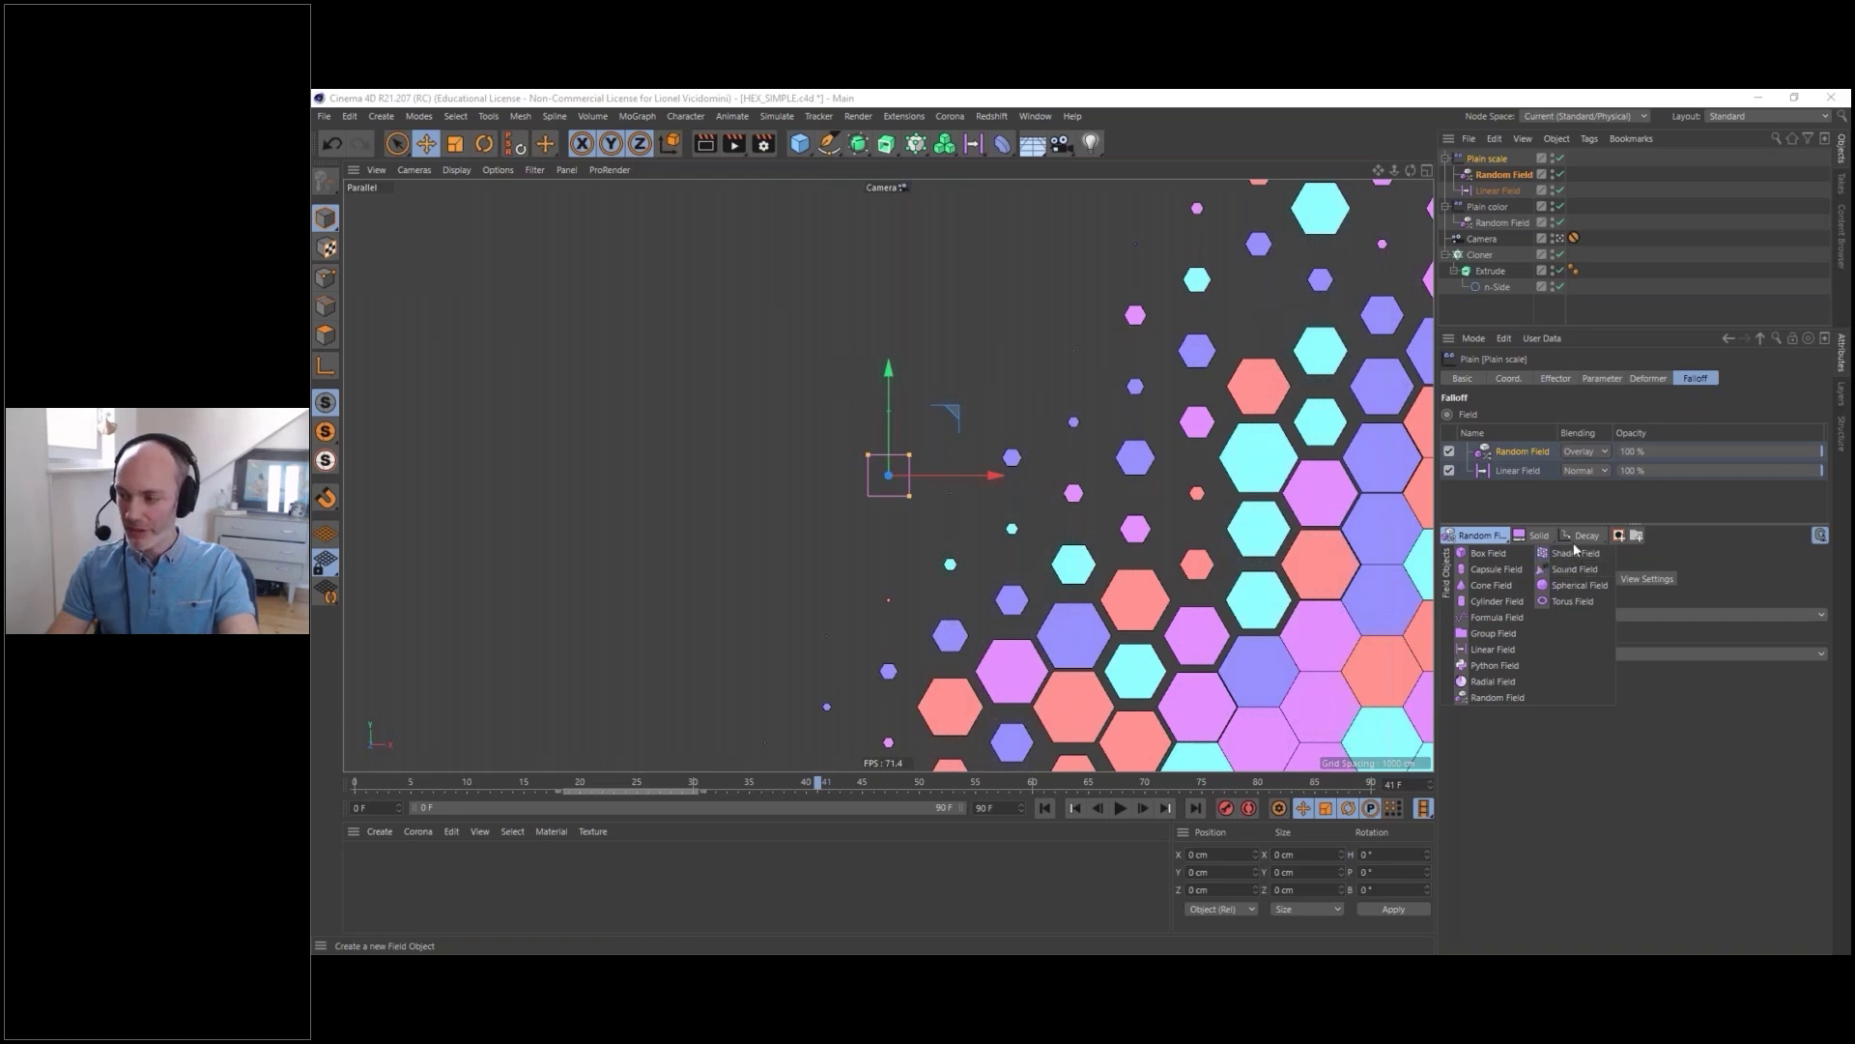
{"action": "left_click", "coordinate": [1519, 536]}
{"action": "left_click", "coordinate": [1475, 535]}
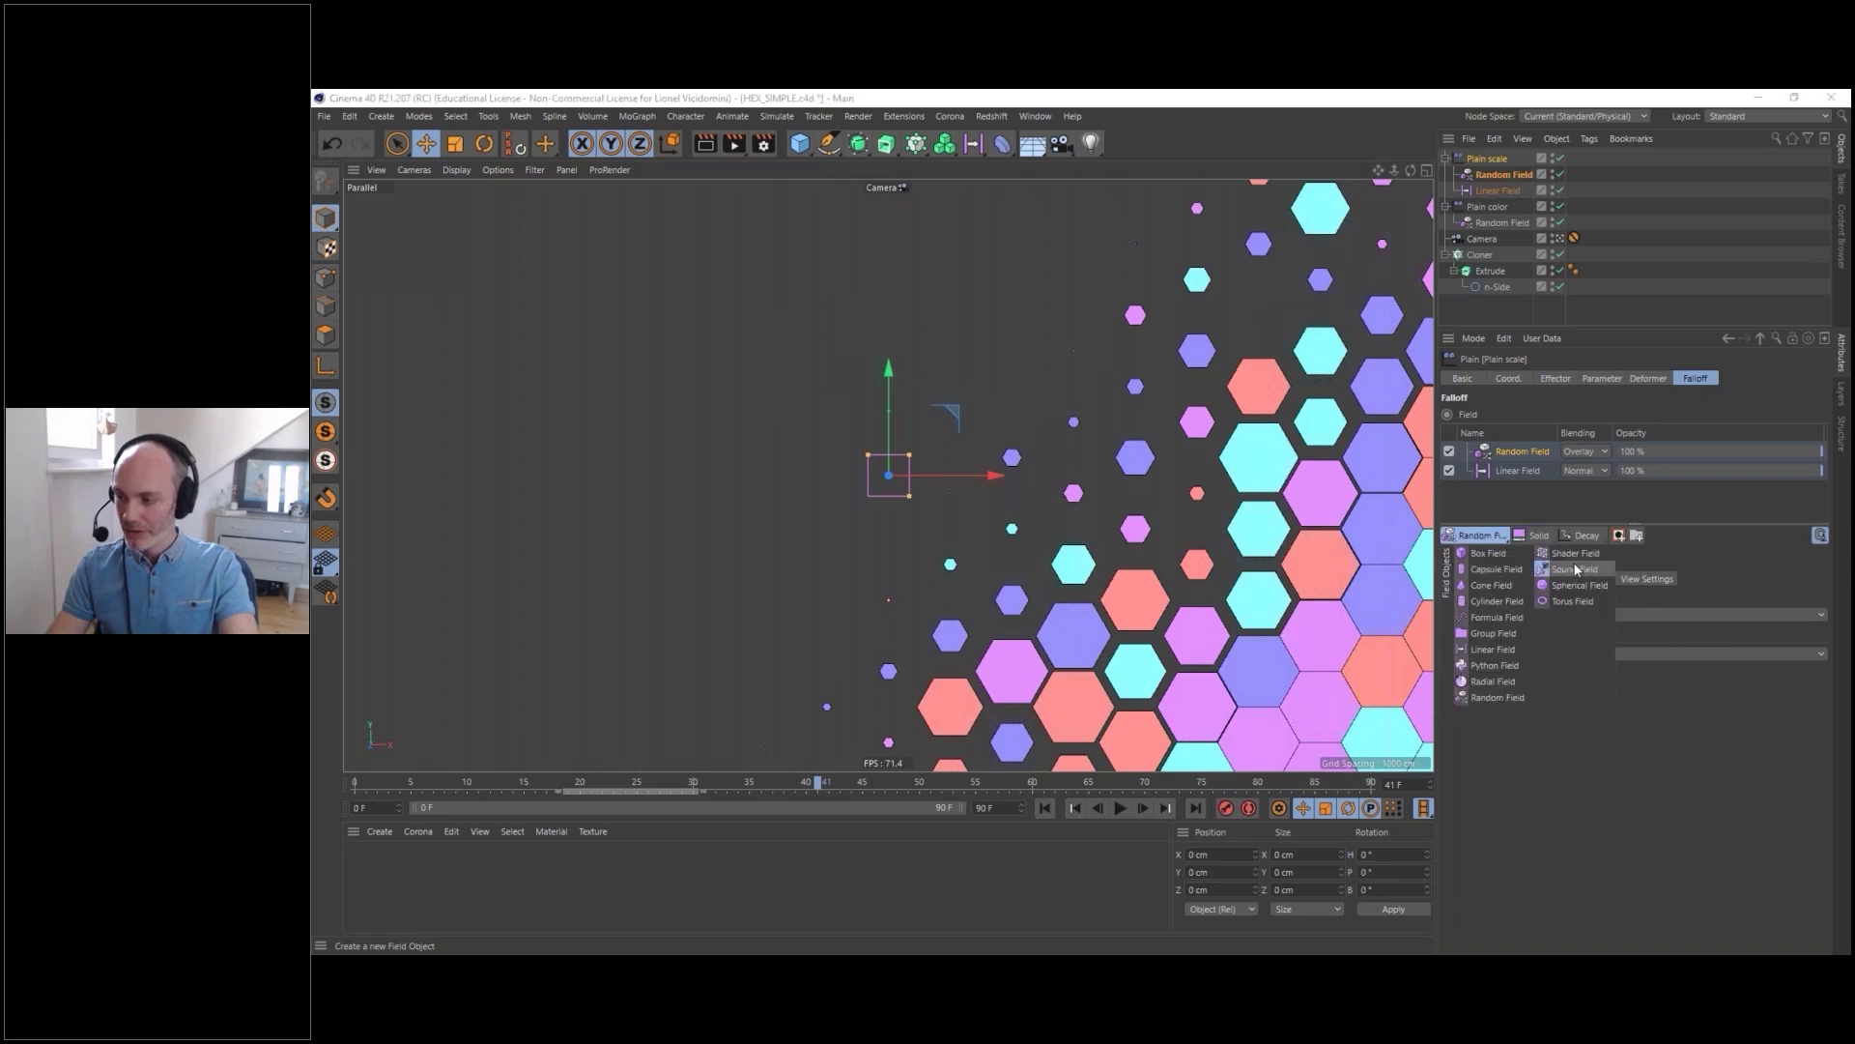
{"action": "left_click", "coordinate": [1500, 541]}
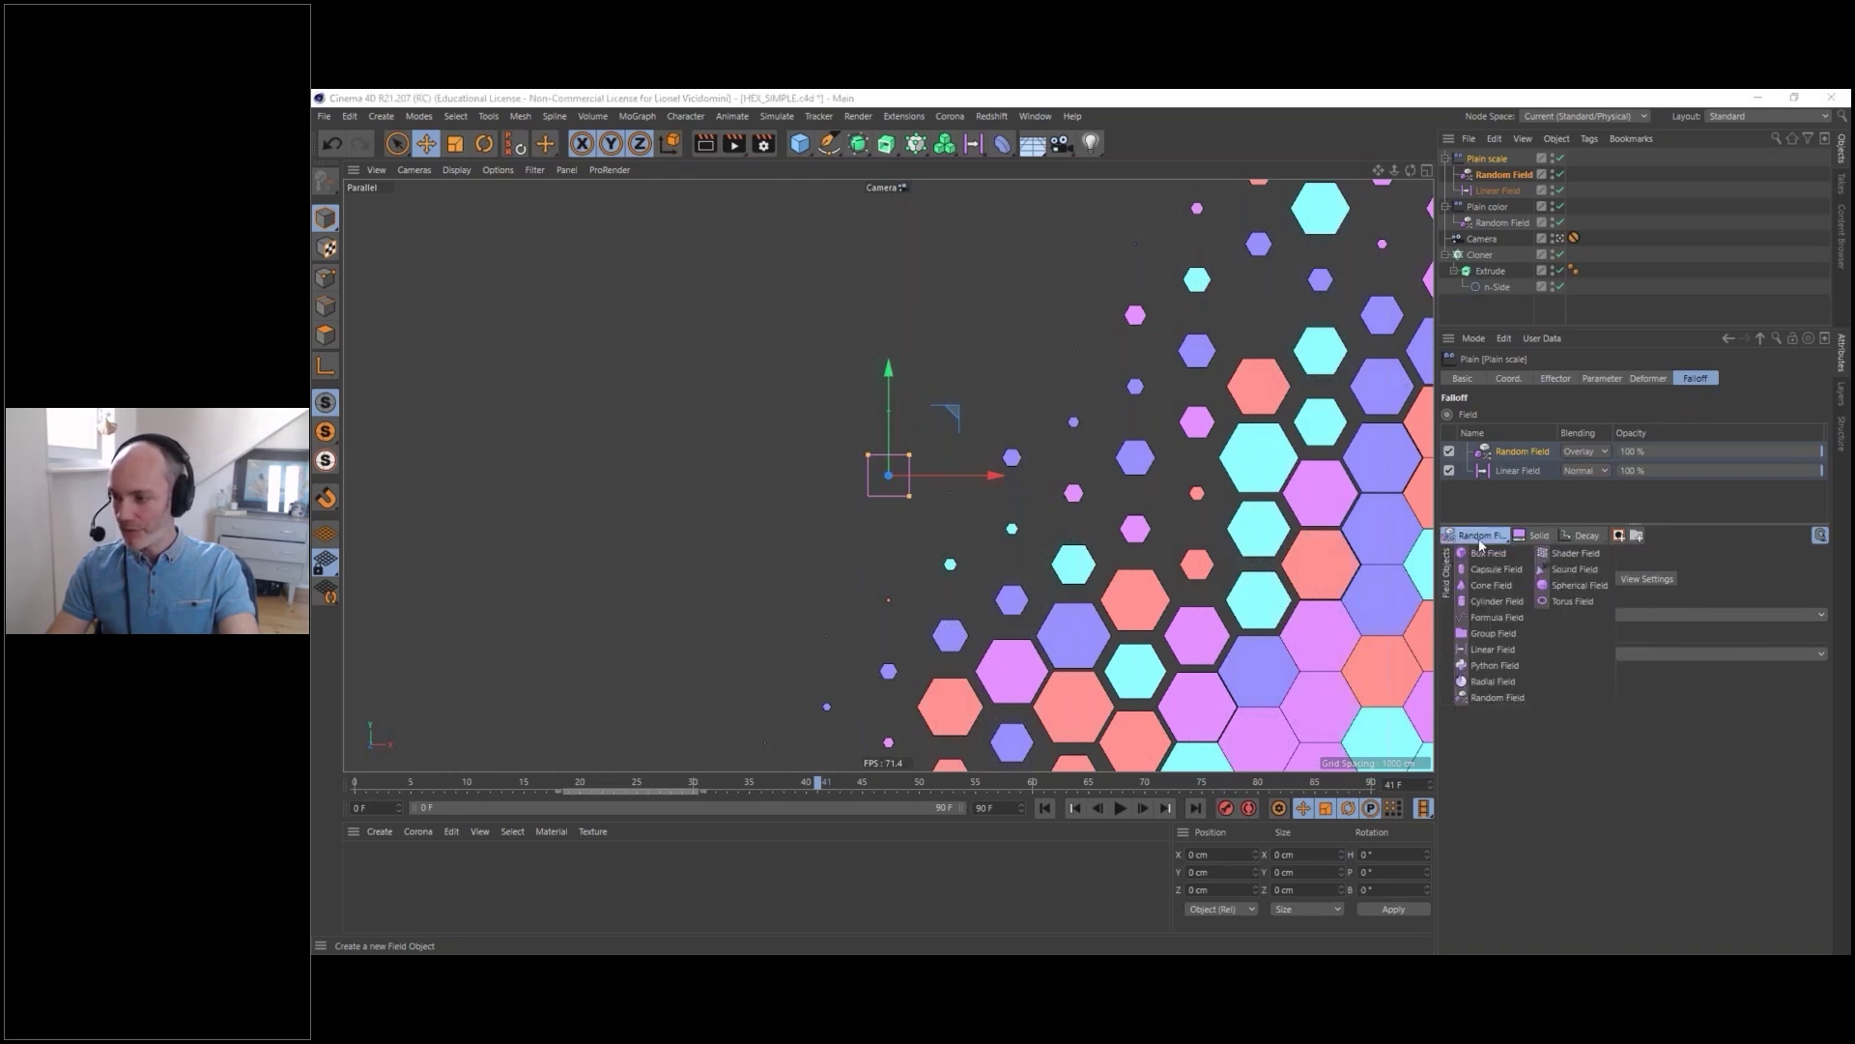
{"action": "left_click", "coordinate": [1570, 535]}
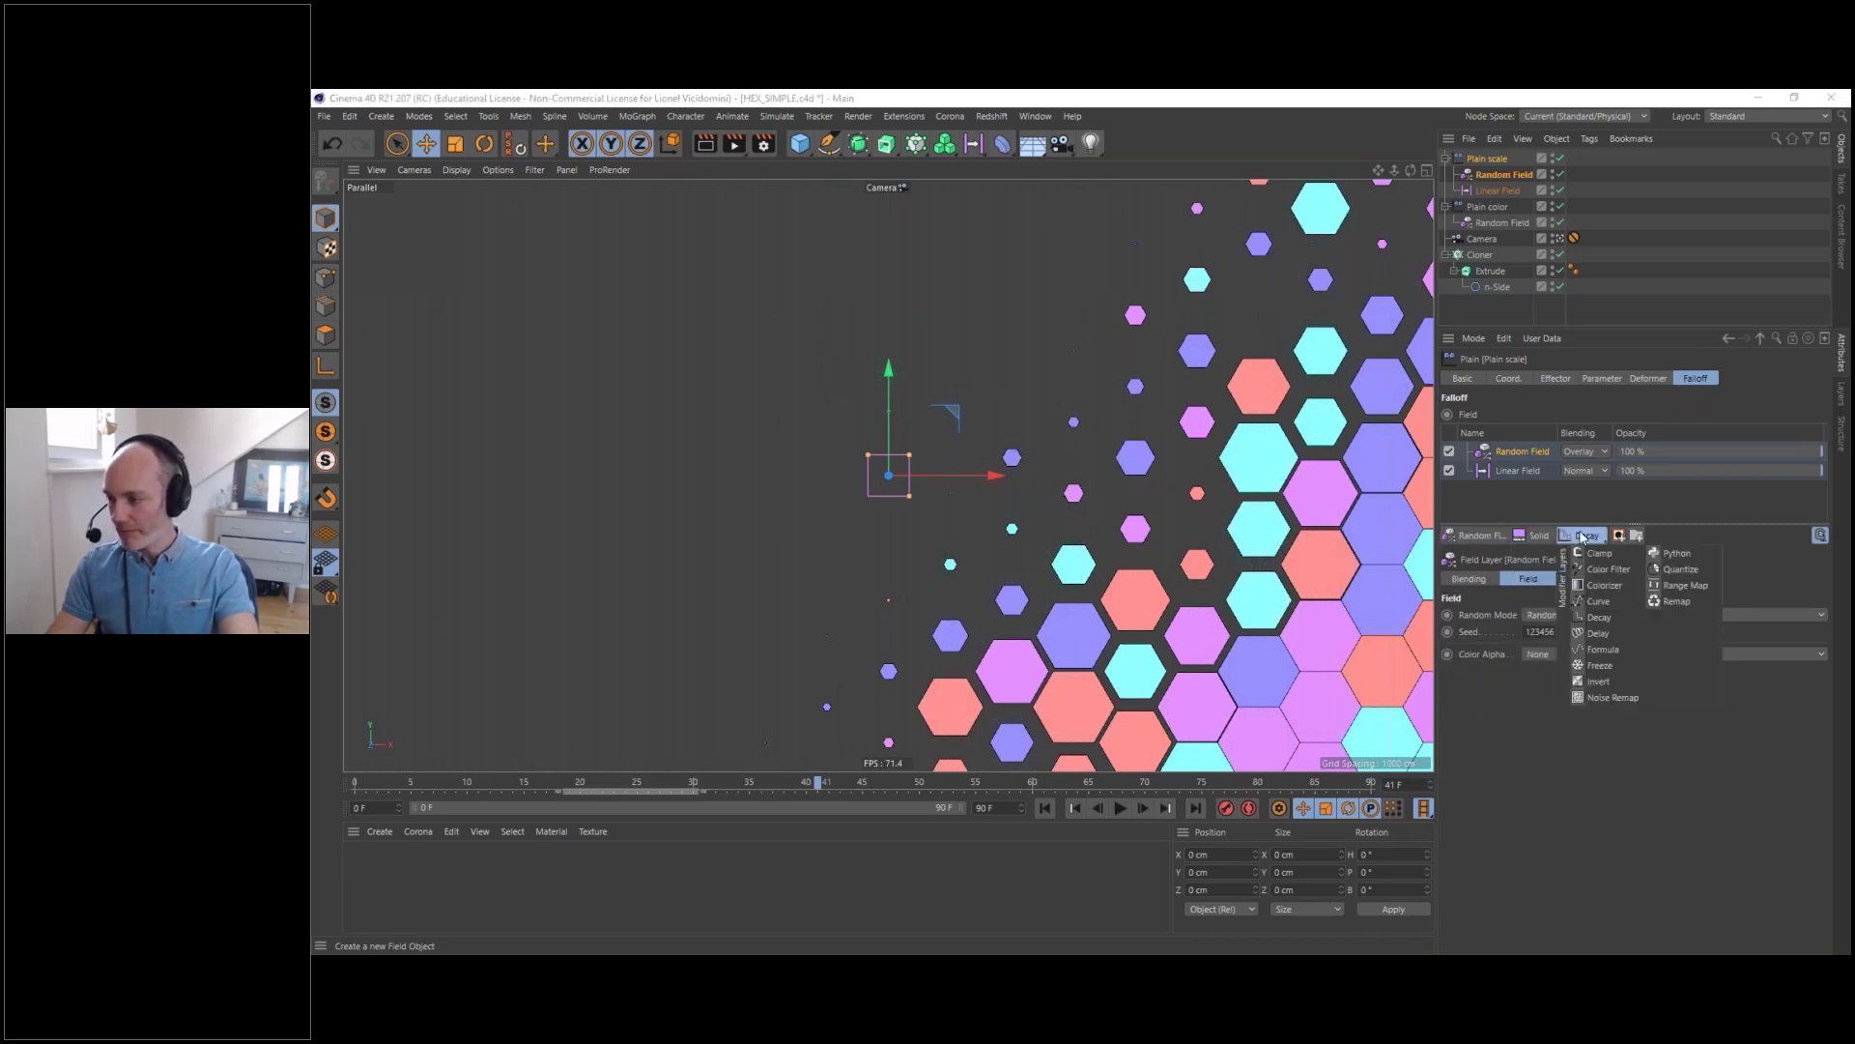
{"action": "mouse_move", "coordinate": [1487, 544]}
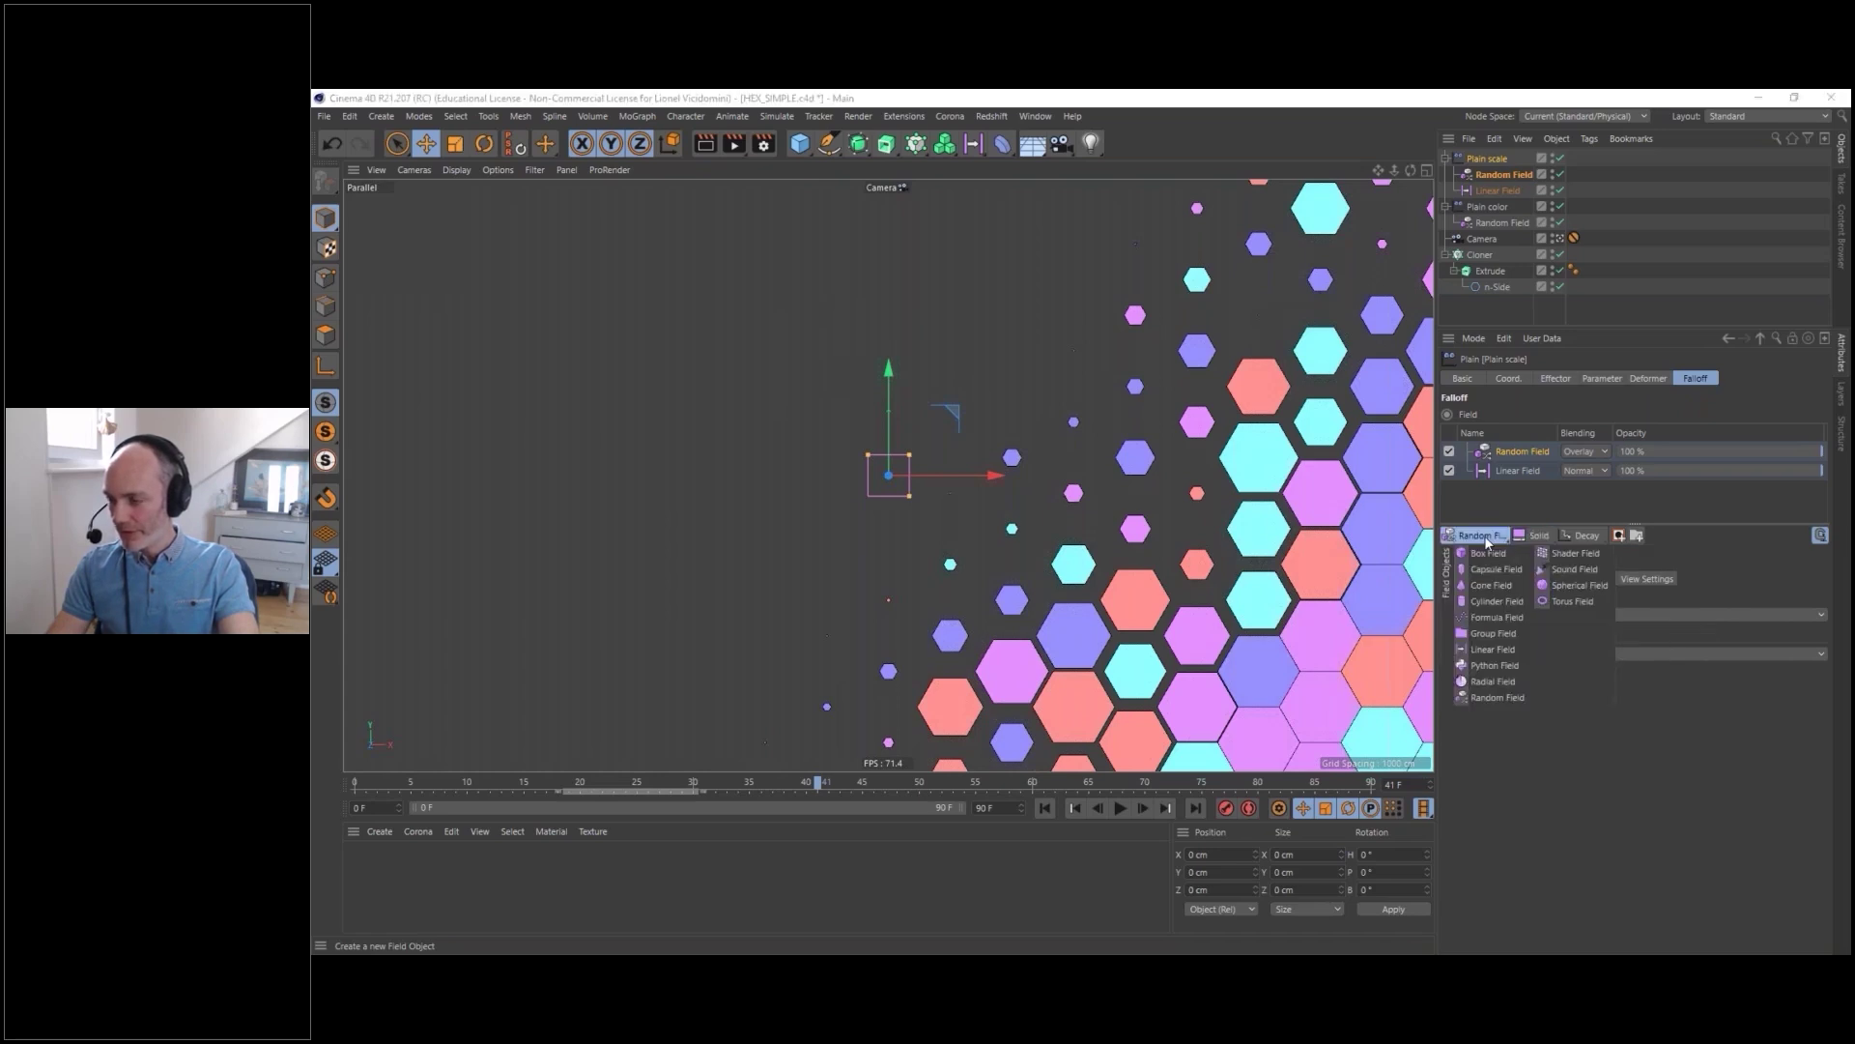